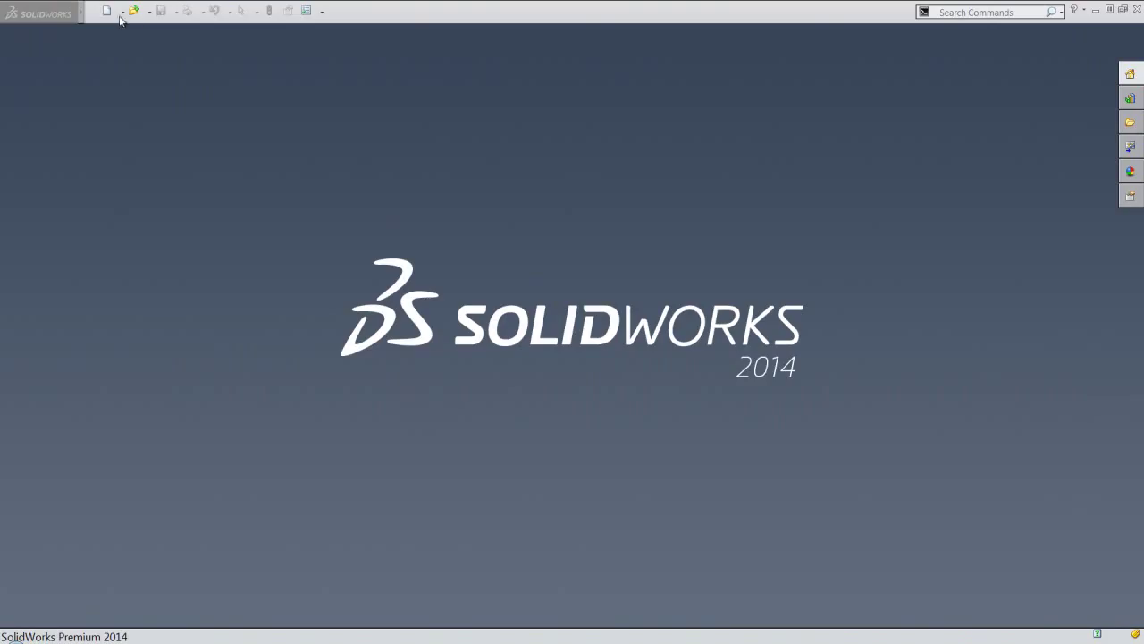
Create Part1 from the custom IPS inch part template and start an Extruded Boss/Base
left_click(106, 12)
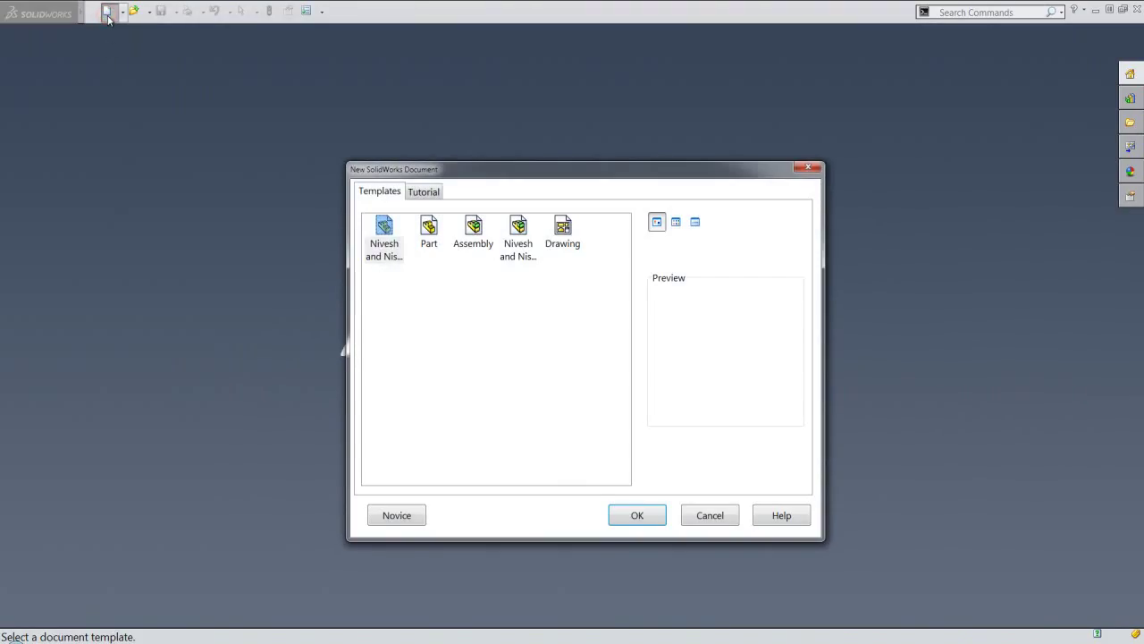
left_click(386, 227)
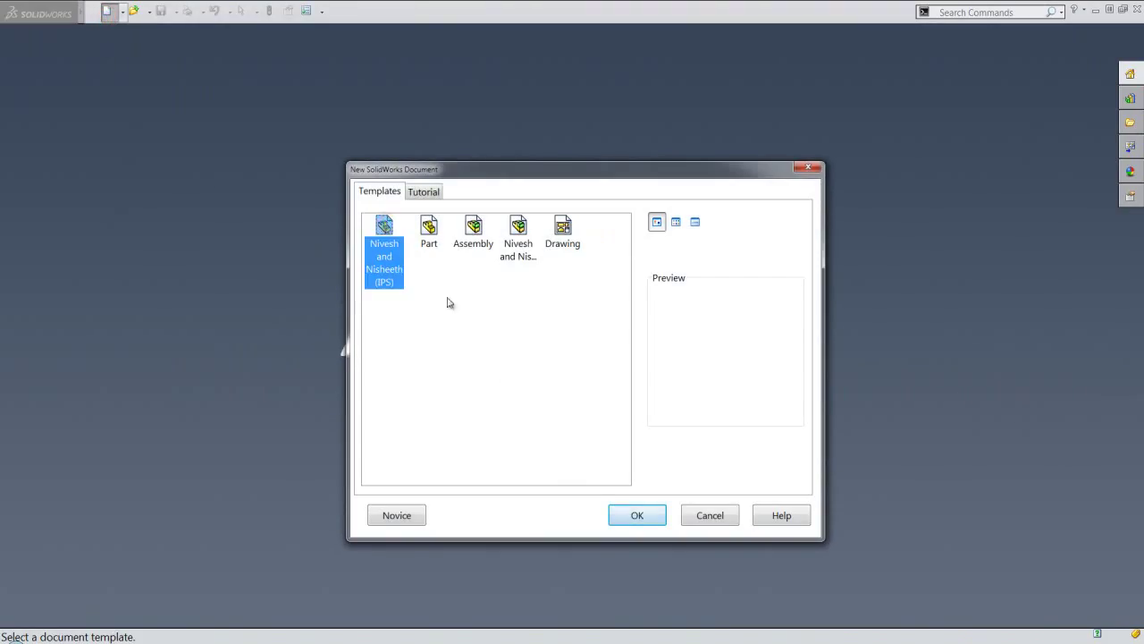
left_click(621, 515)
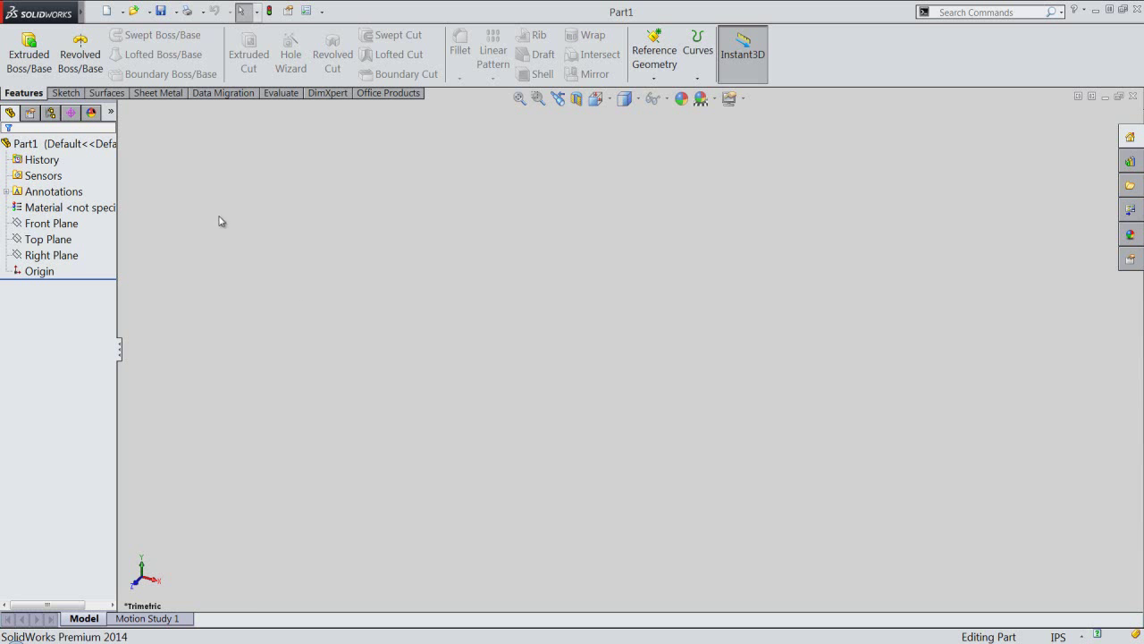
left_click(28, 52)
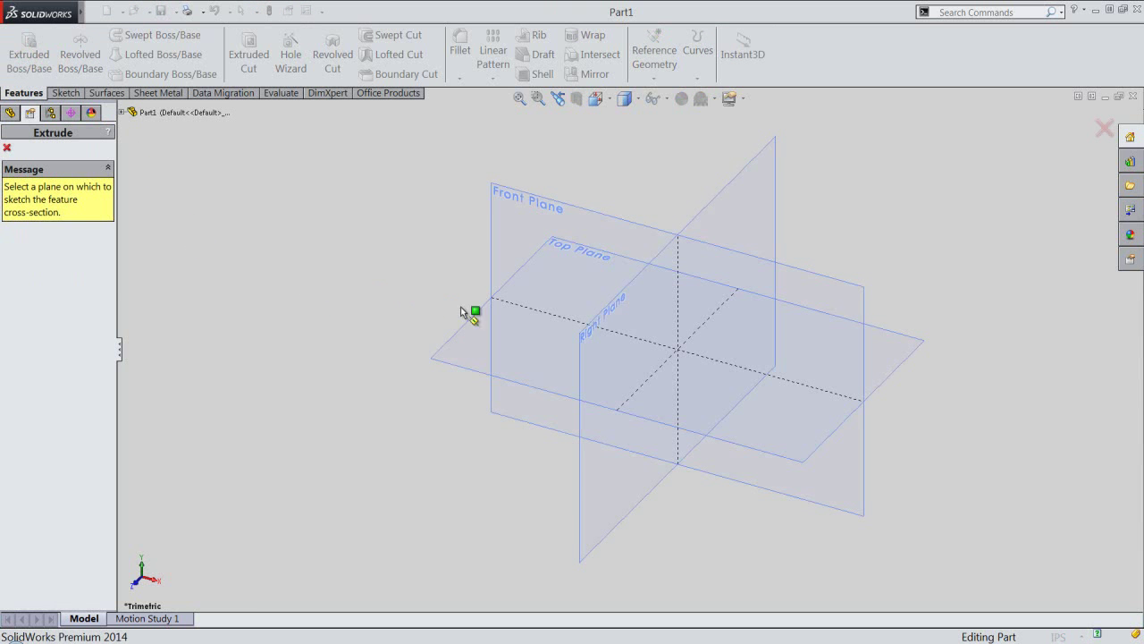
Sketch on the Right Plane with an infinite horizontal centerline through the origin
left_click(586, 329)
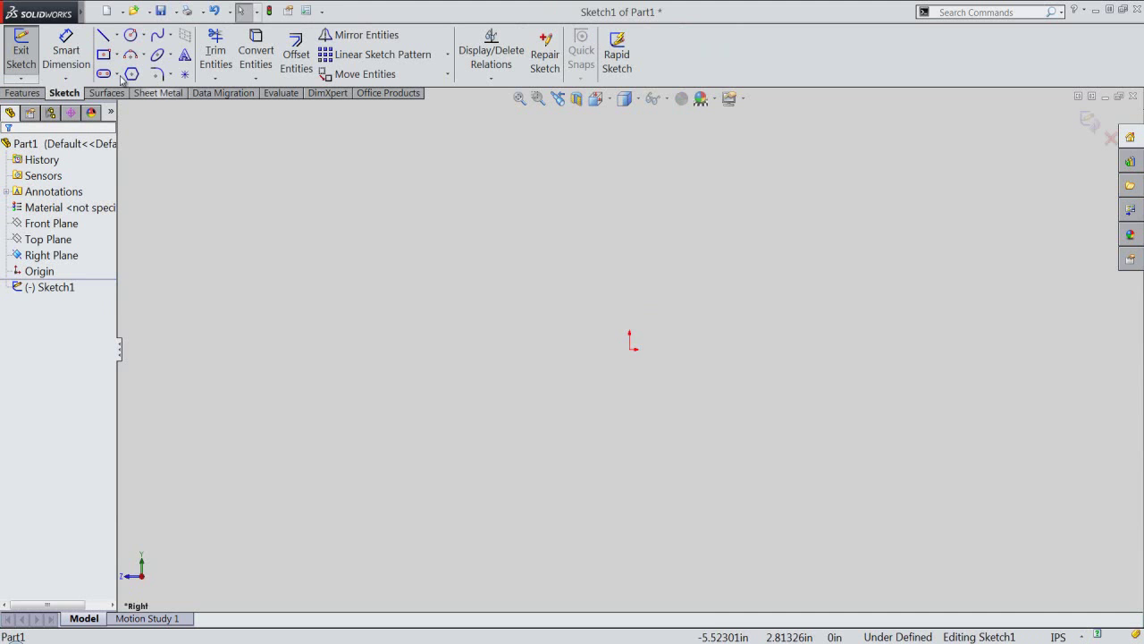
left_click(117, 34)
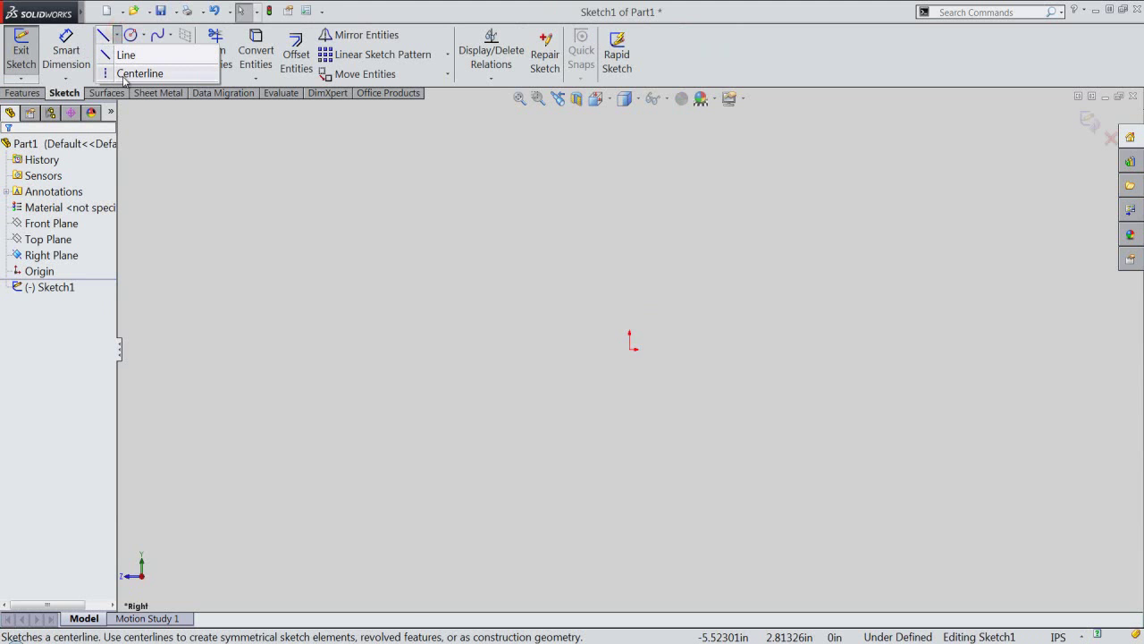
left_click(138, 72)
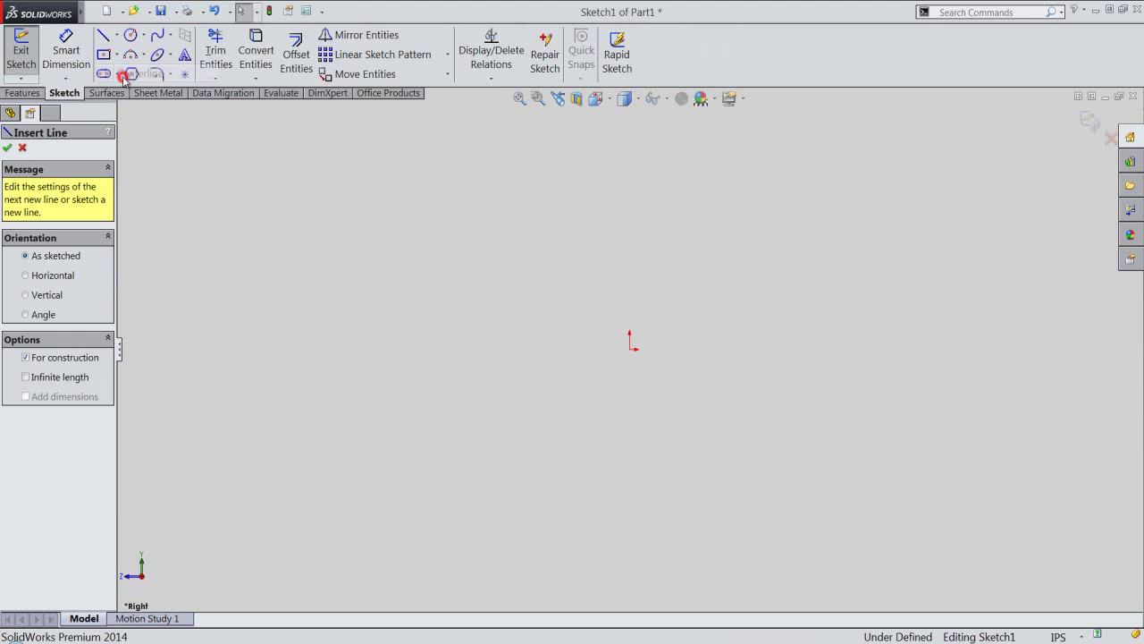
left_click(25, 277)
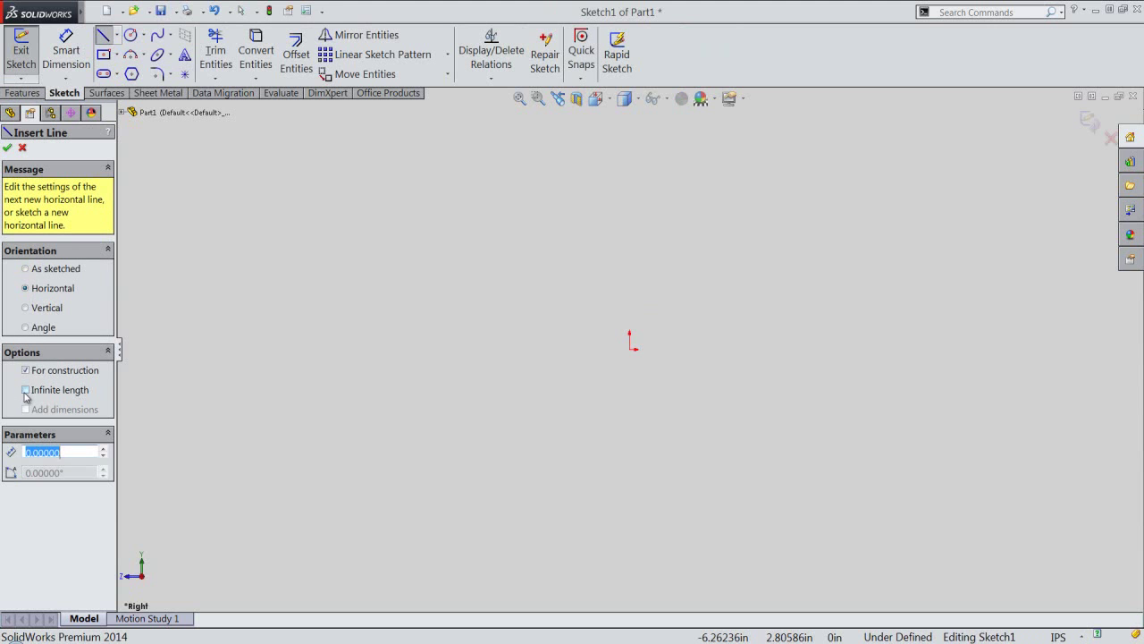
left_click(25, 390)
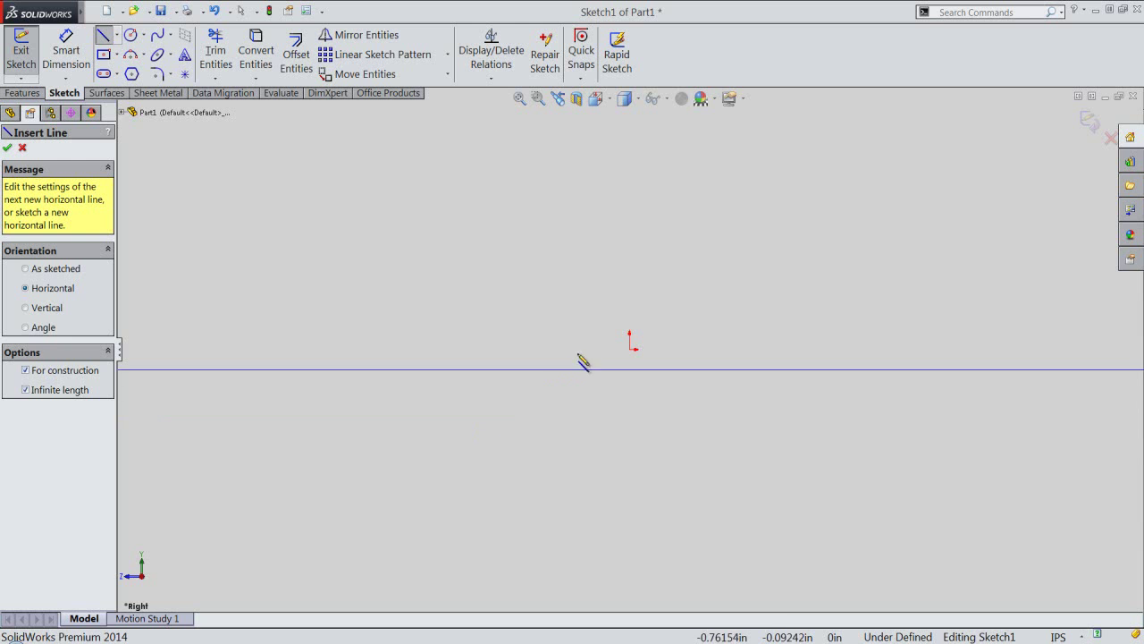
left_click(630, 348)
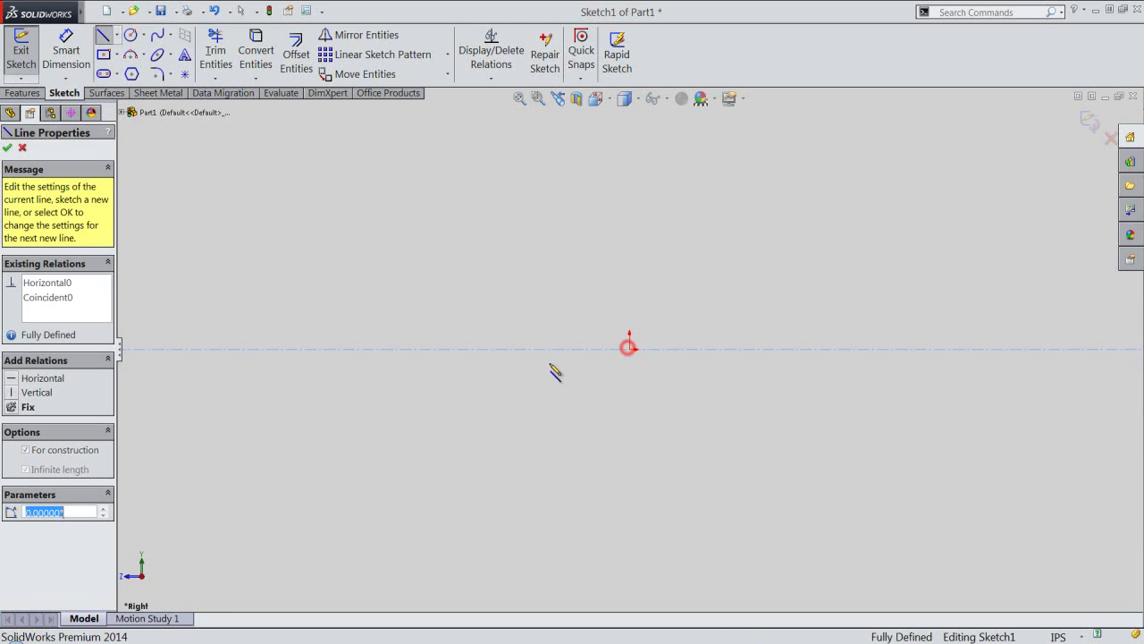
left_click(6, 150)
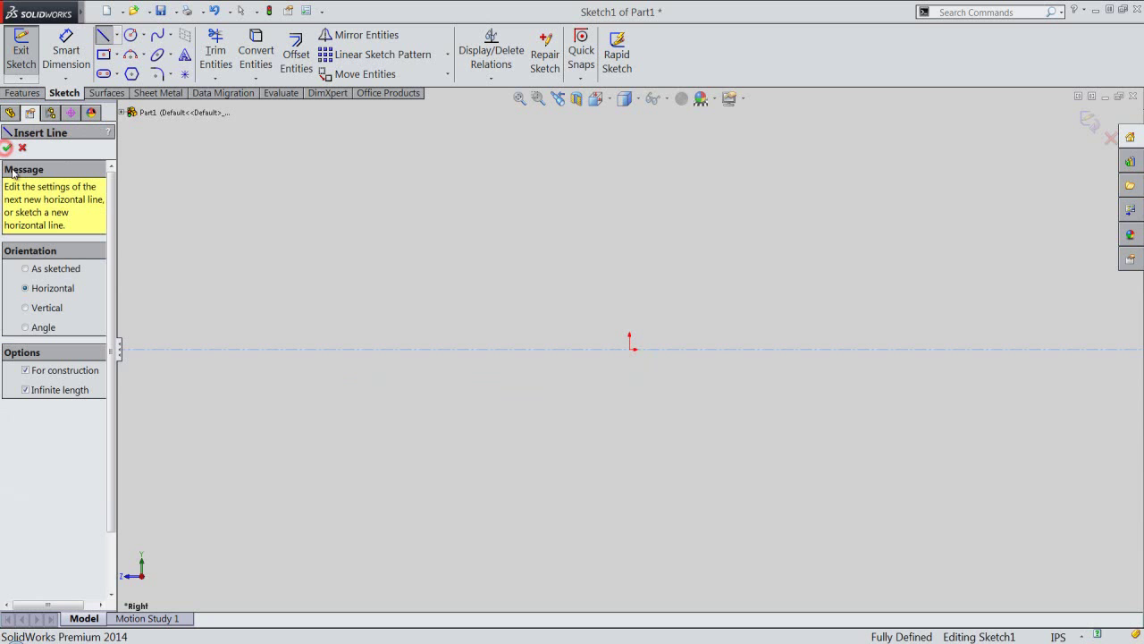
Add an infinite vertical centerline through the origin, then reset lines to As sketched, finite length
left_click(26, 309)
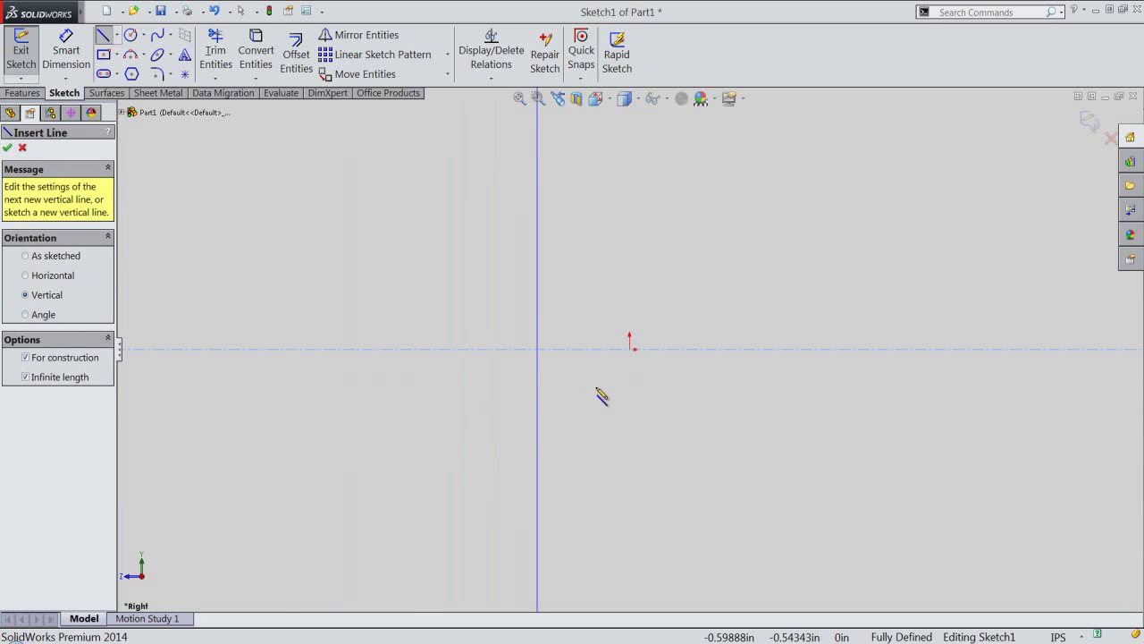
left_click(629, 350)
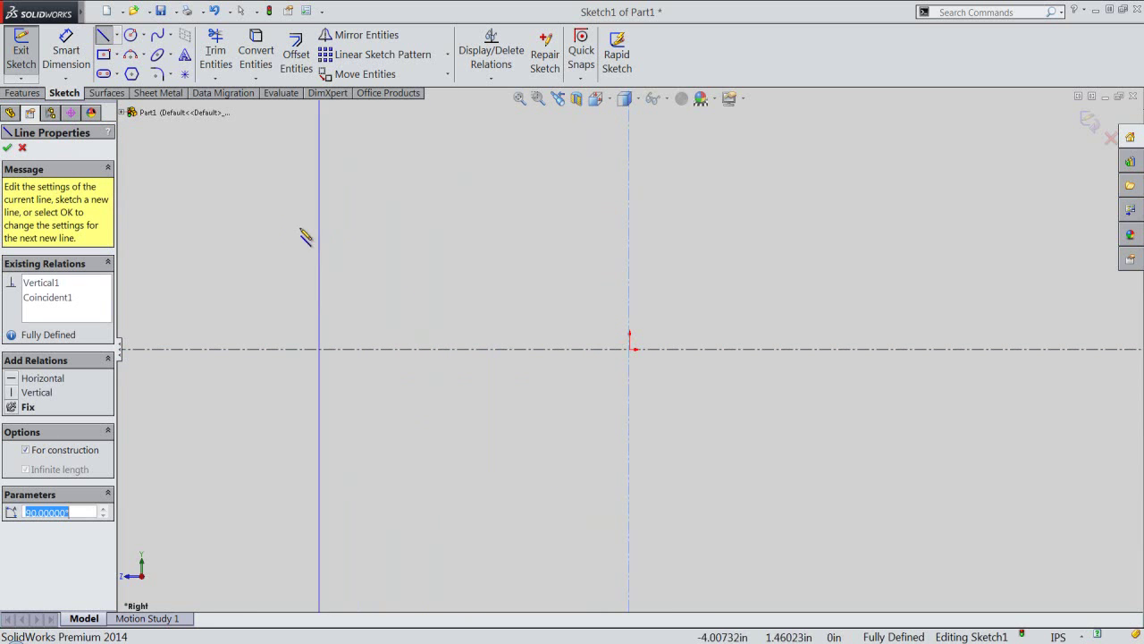
left_click(7, 148)
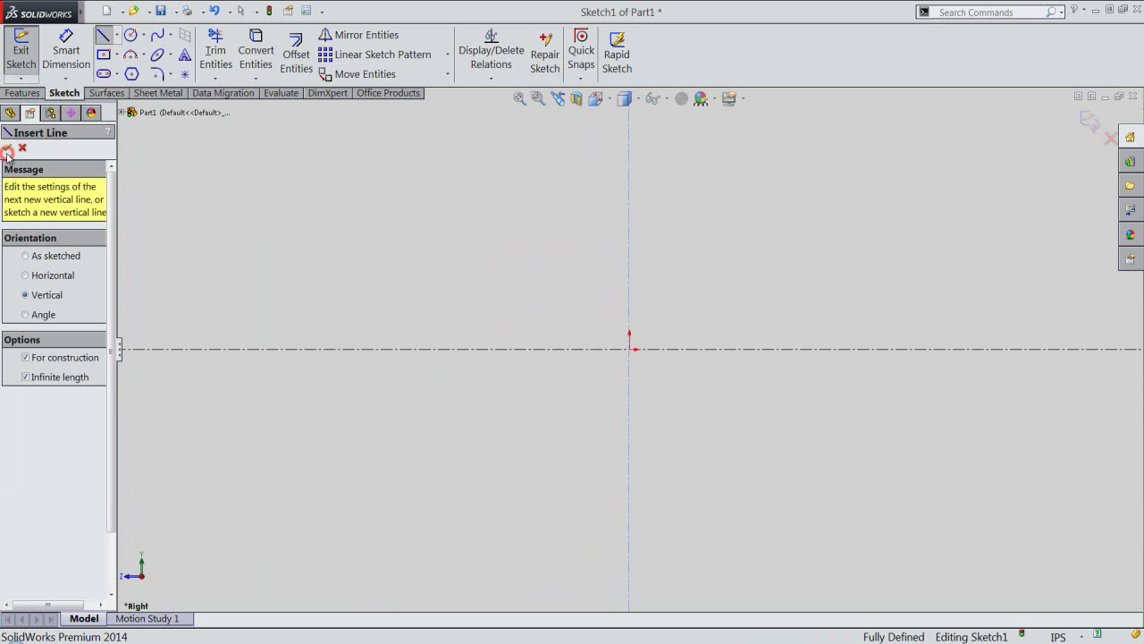
left_click(26, 377)
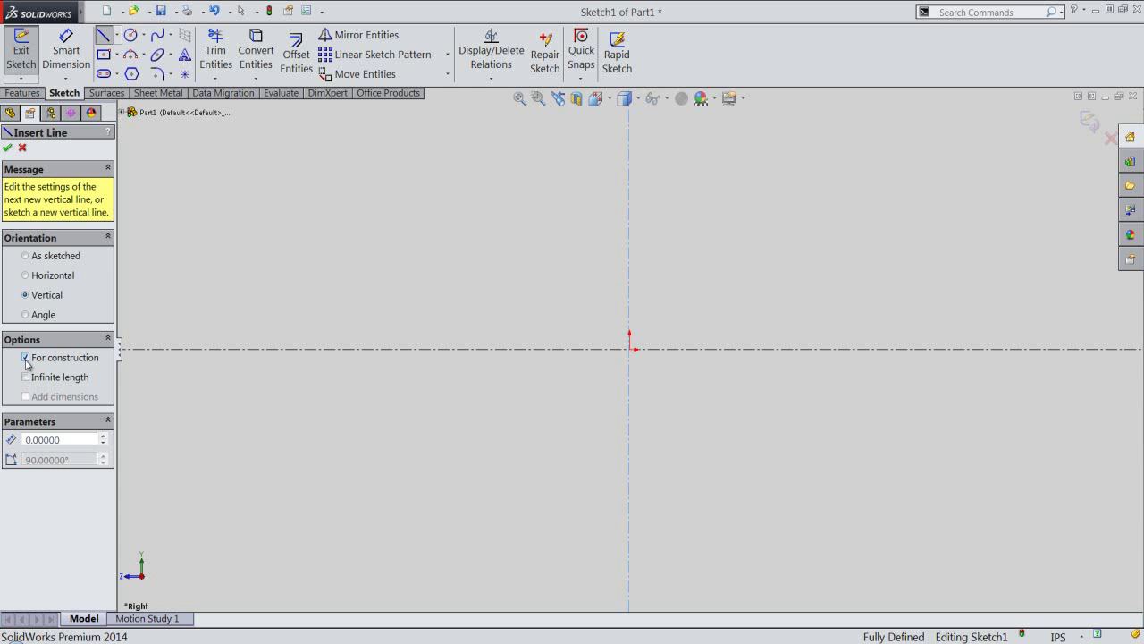
left_click(26, 256)
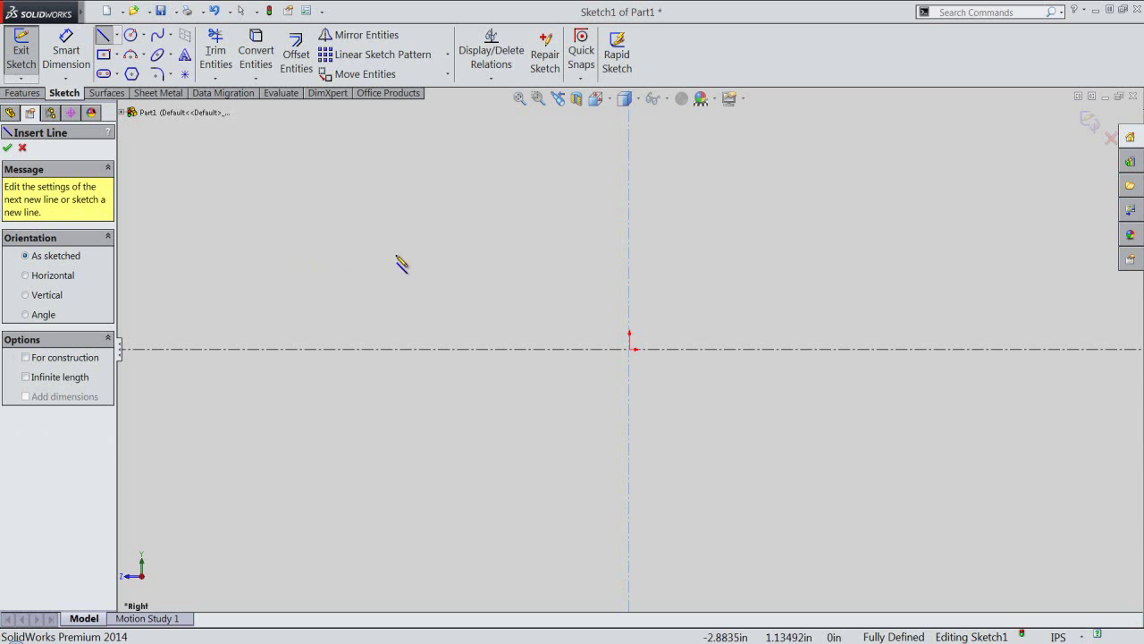
Draw a 0.125 vertical line at the origin and a 3.625 horizontal line along the axis
left_click(630, 349)
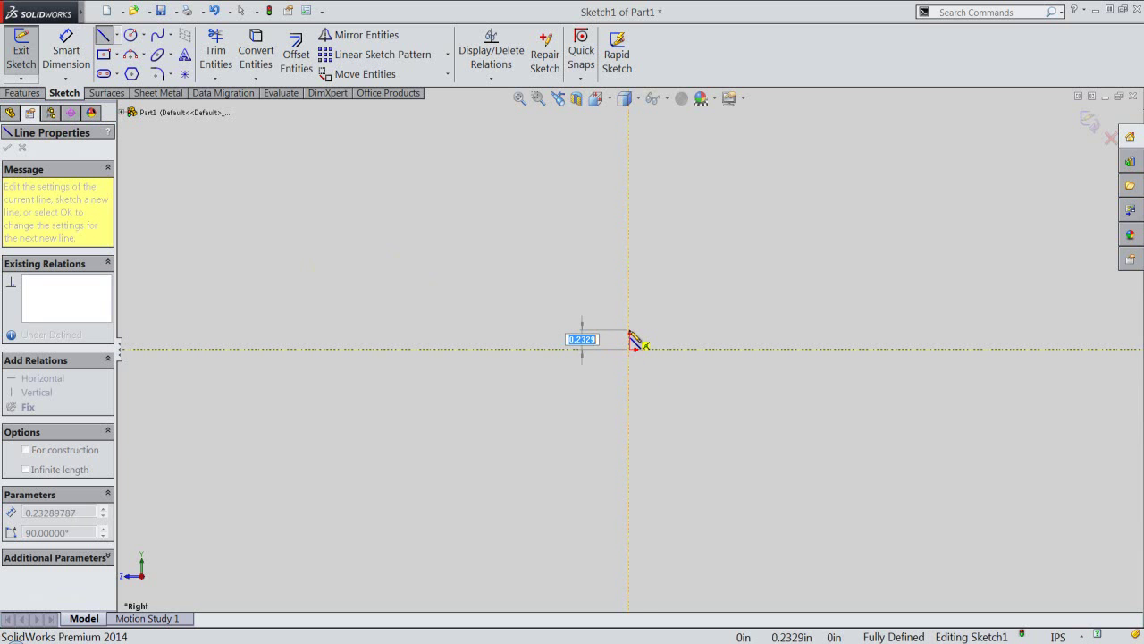
type(".125")
key("Return")
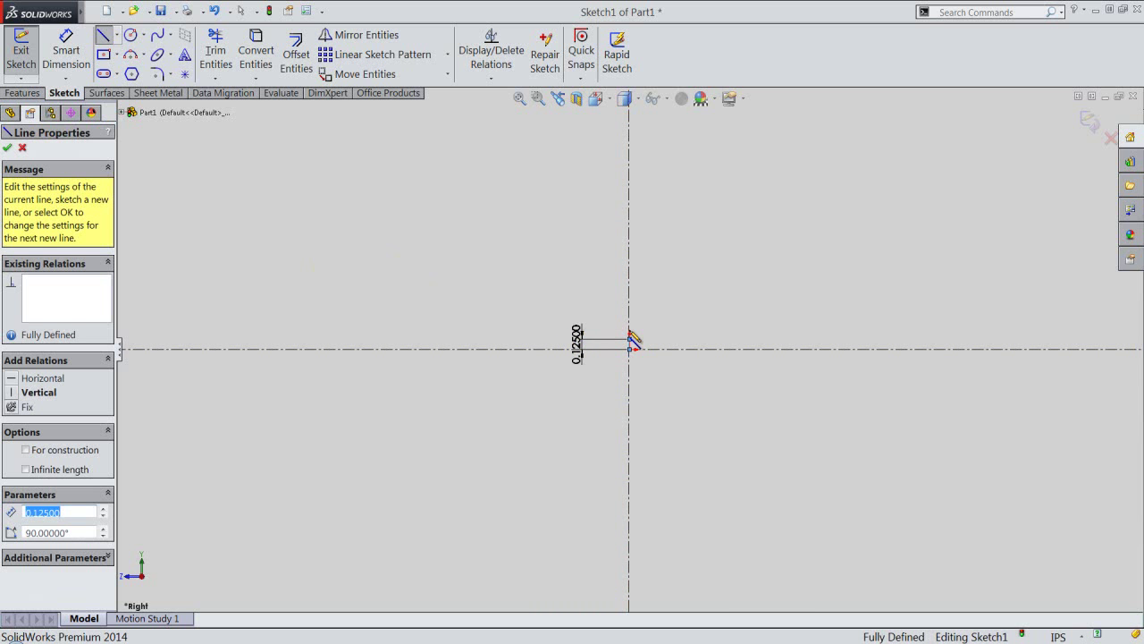
double_click(661, 308)
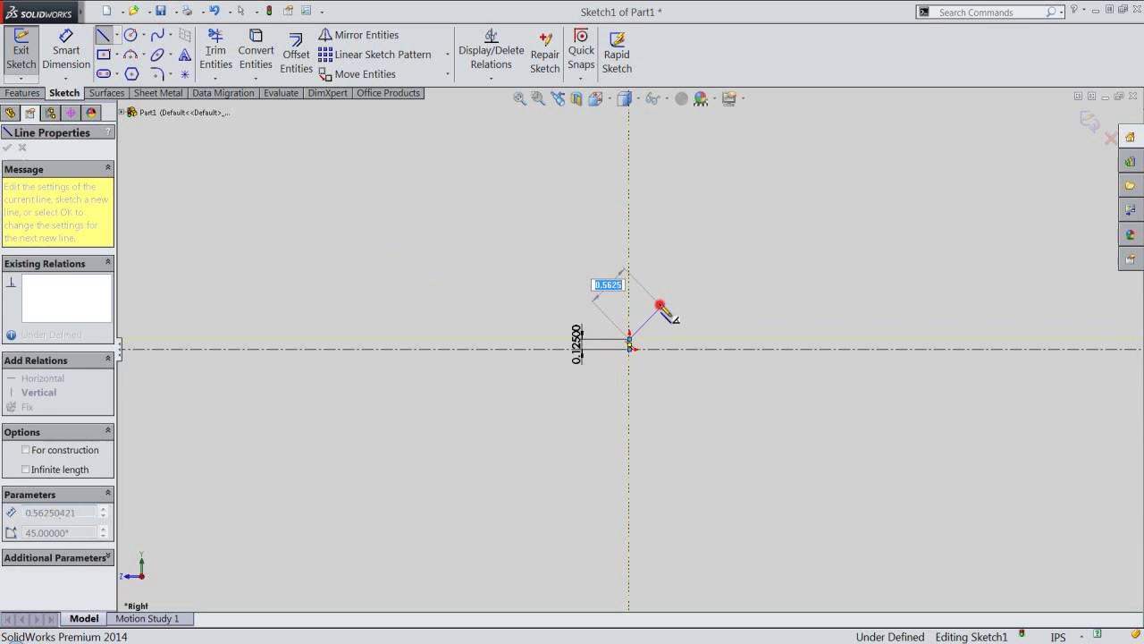
left_click(636, 355)
type("3.625")
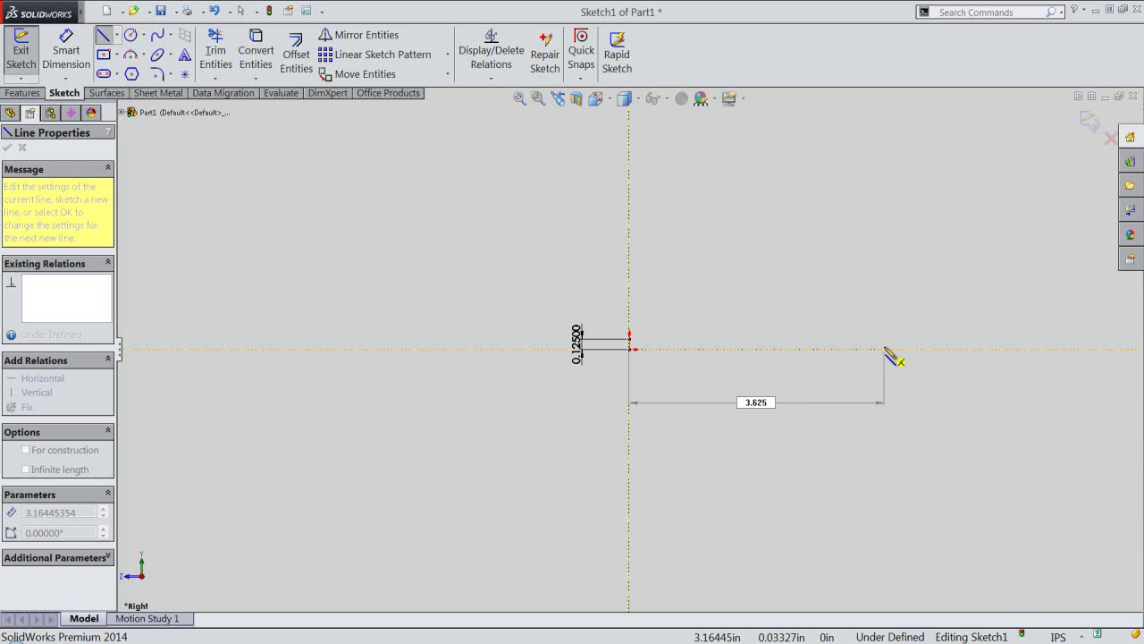
key("Return")
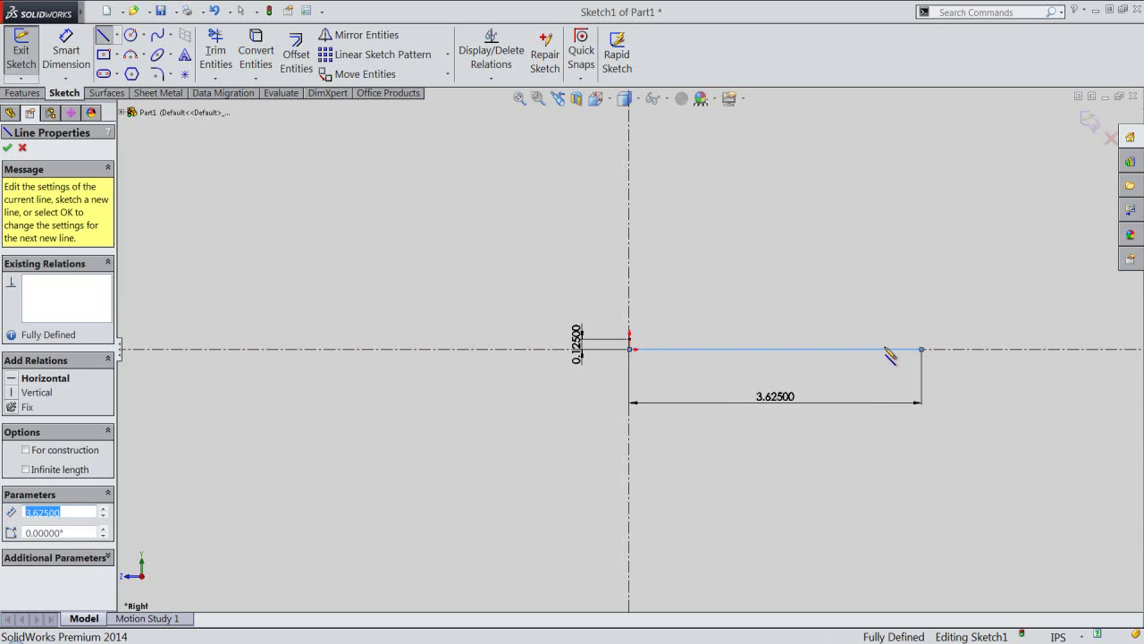
key("Escape")
key("z")
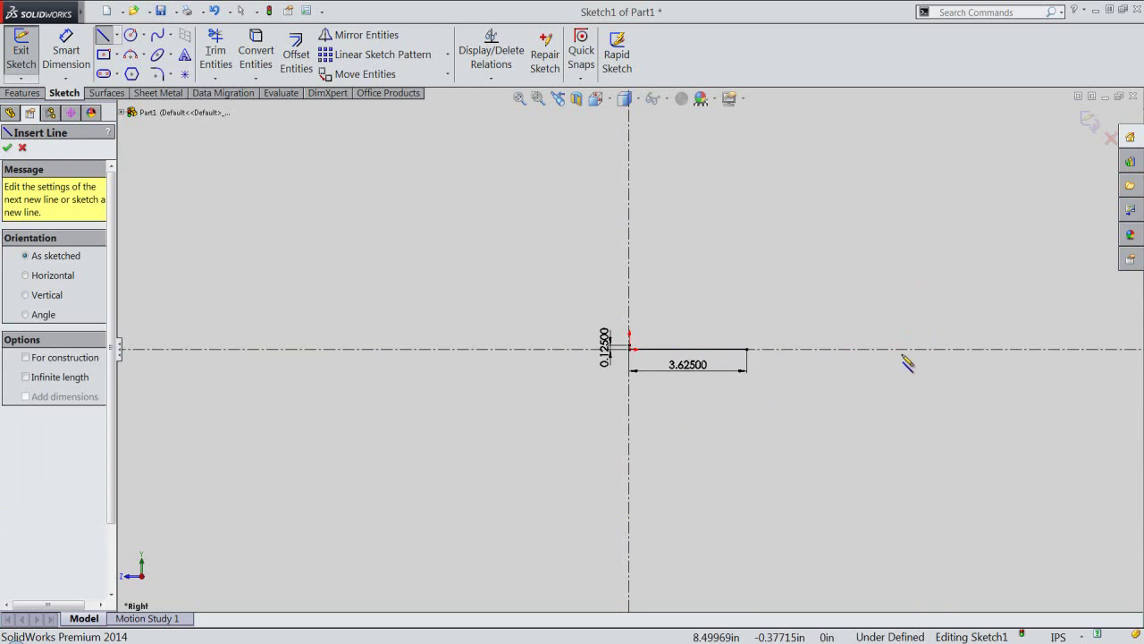
Draw another 0.125 vertical line at the upper right, then return to Select
scroll(774, 326, "down", 3)
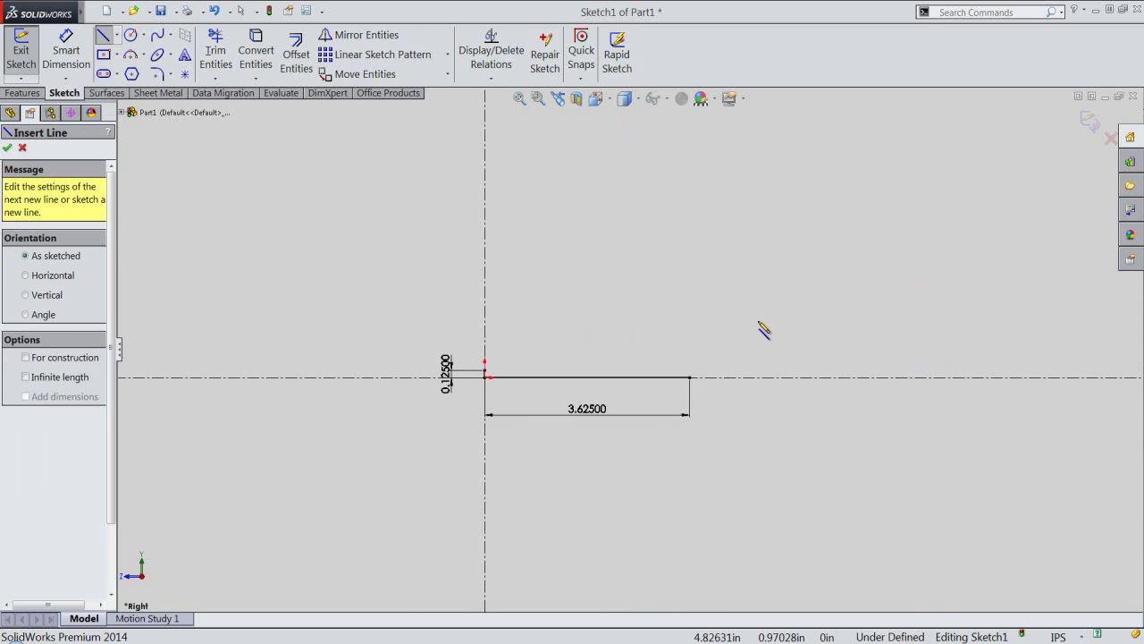
left_click(828, 322)
type(".125")
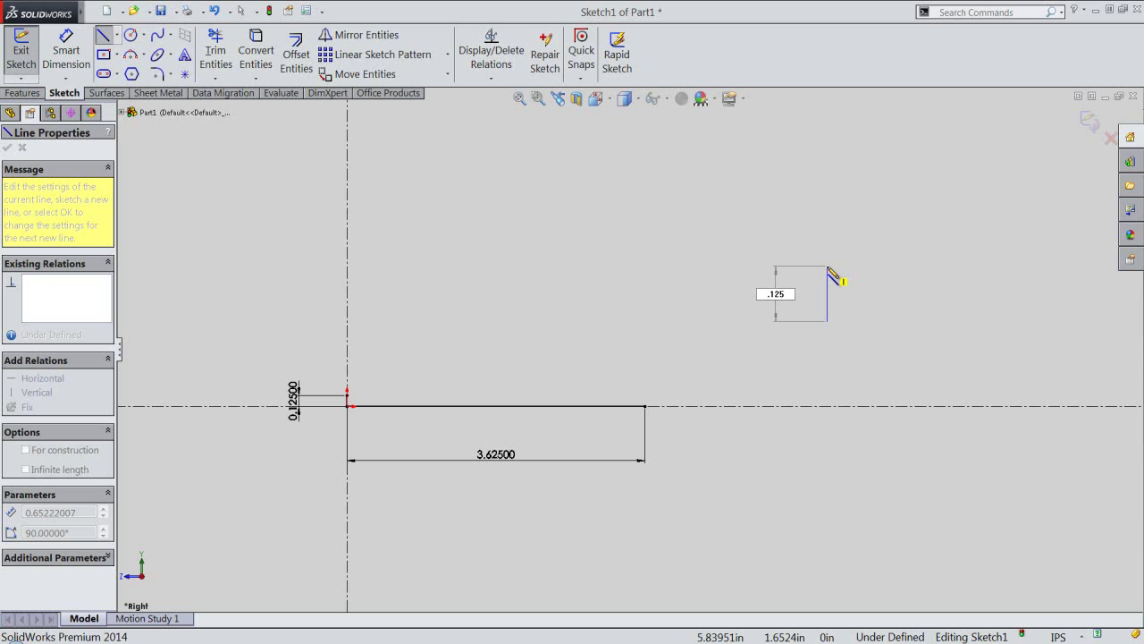
key("Return")
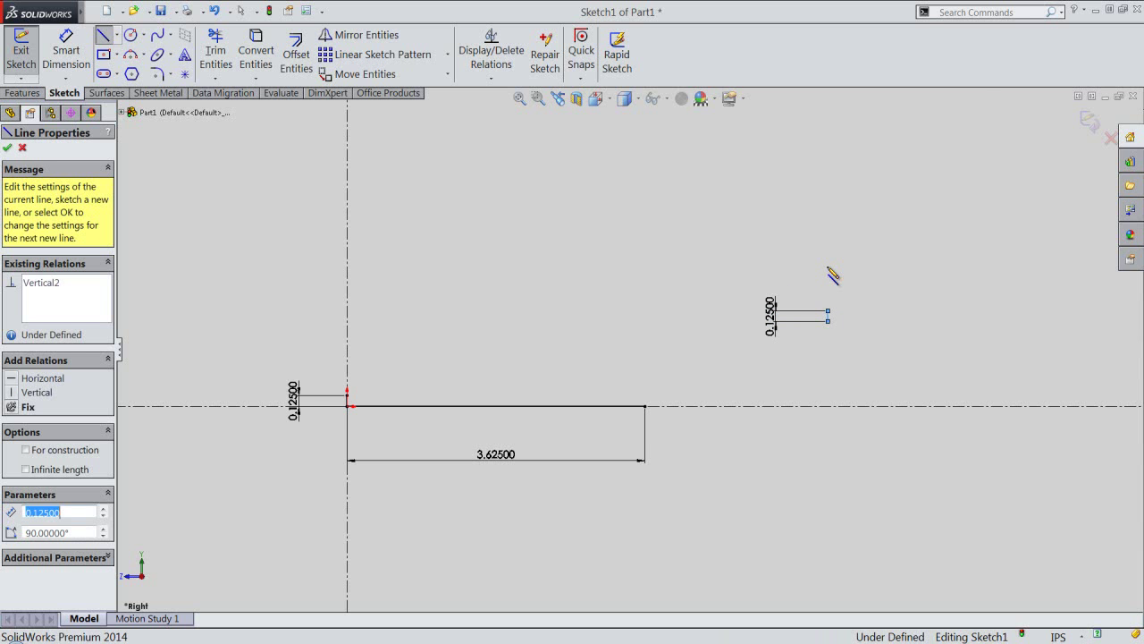
right_click(828, 267)
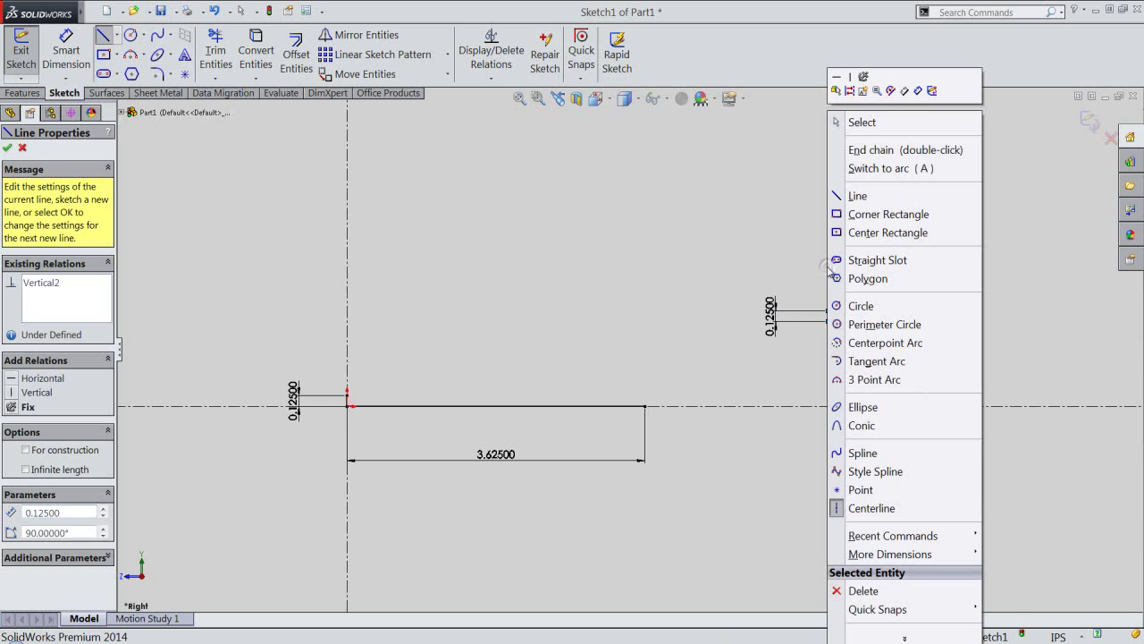
left_click(856, 124)
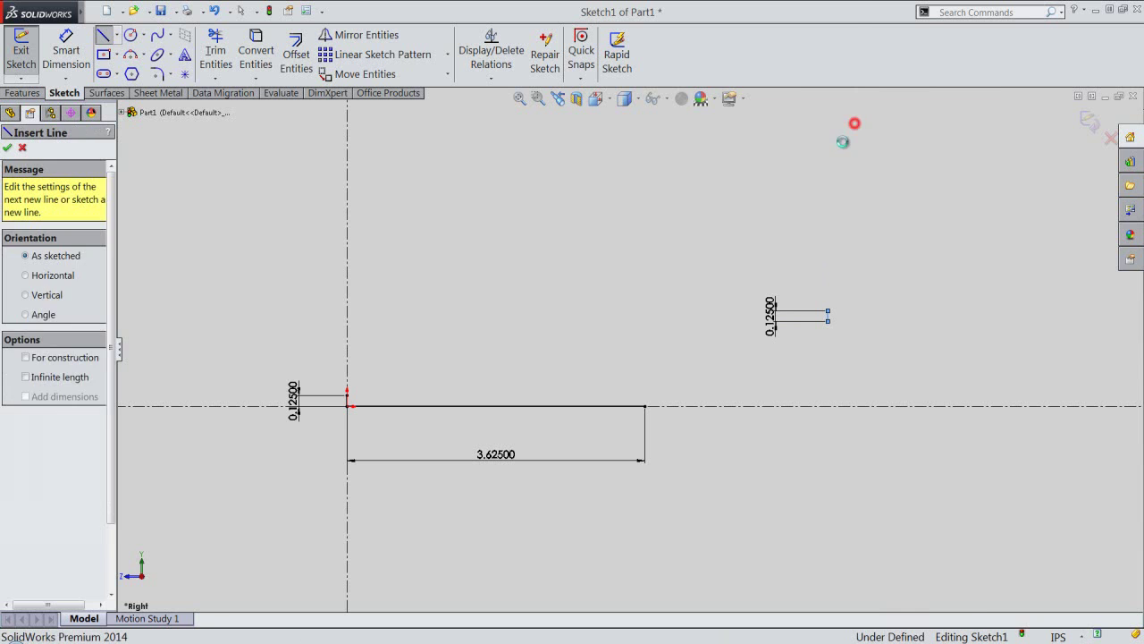
left_click(702, 282)
Dimension the right short line 1.5 in horizontally from the long line's end
right_click(702, 281)
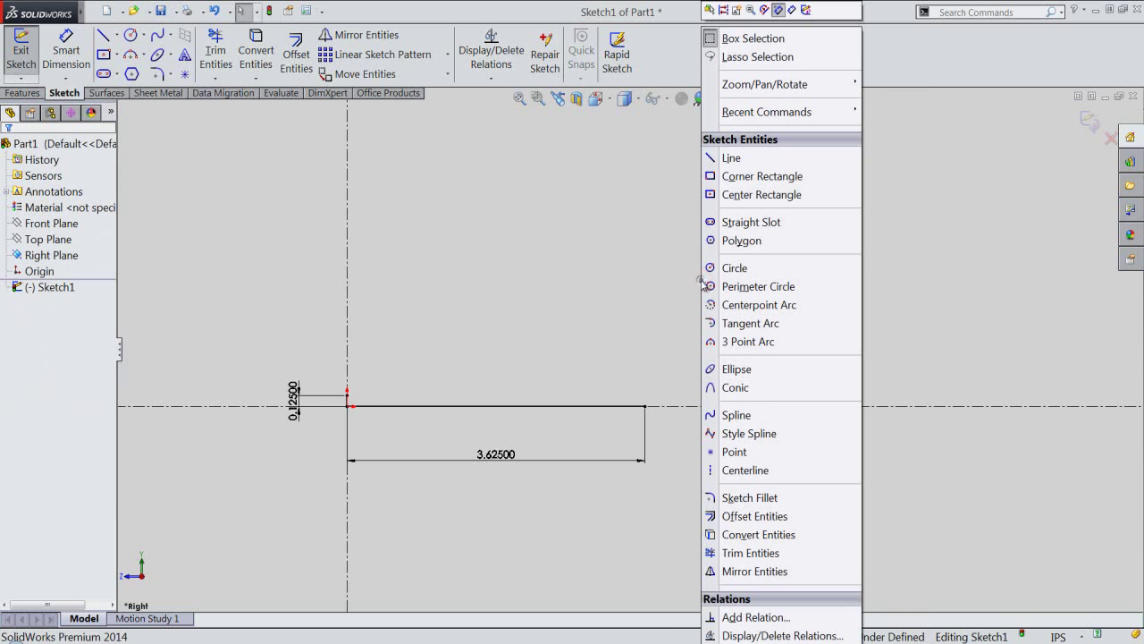
left_click(793, 10)
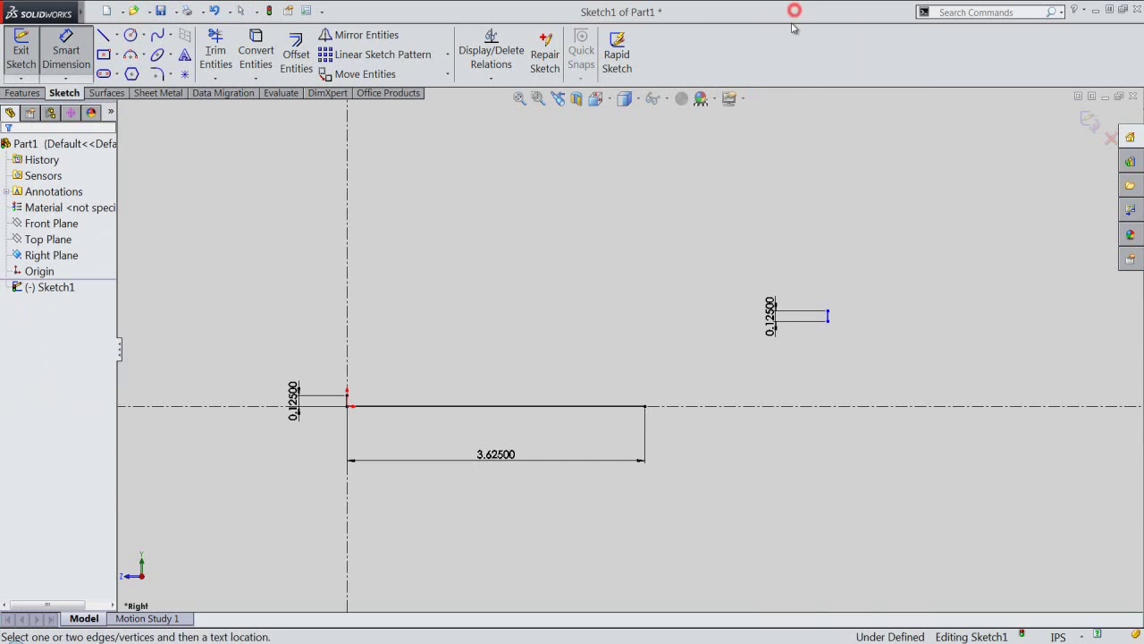
left_click(646, 407)
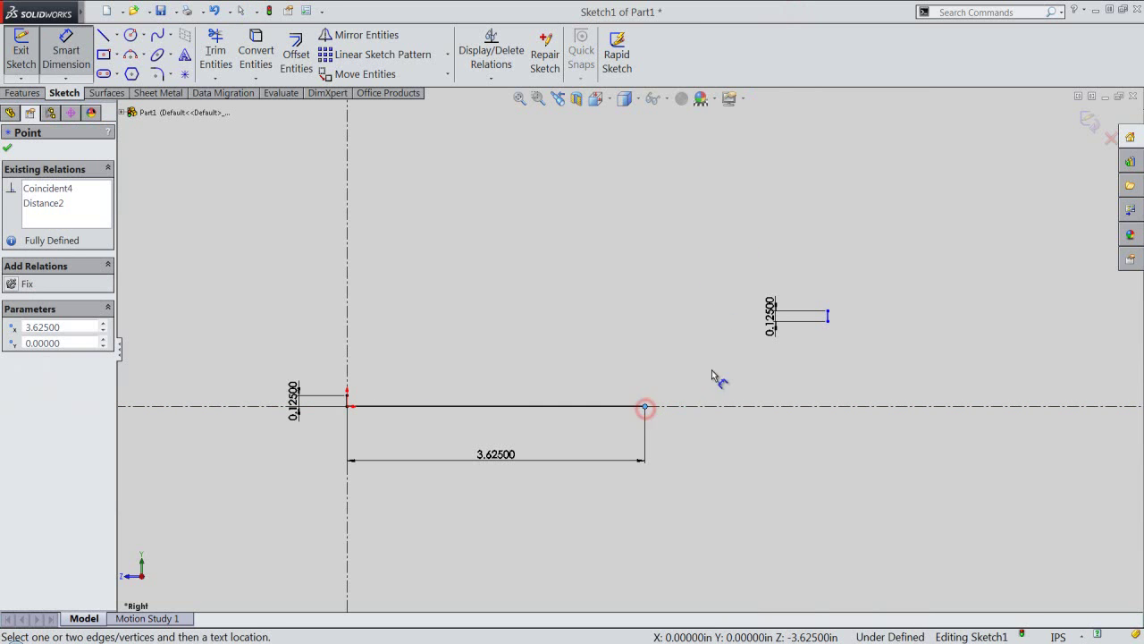
left_click(829, 319)
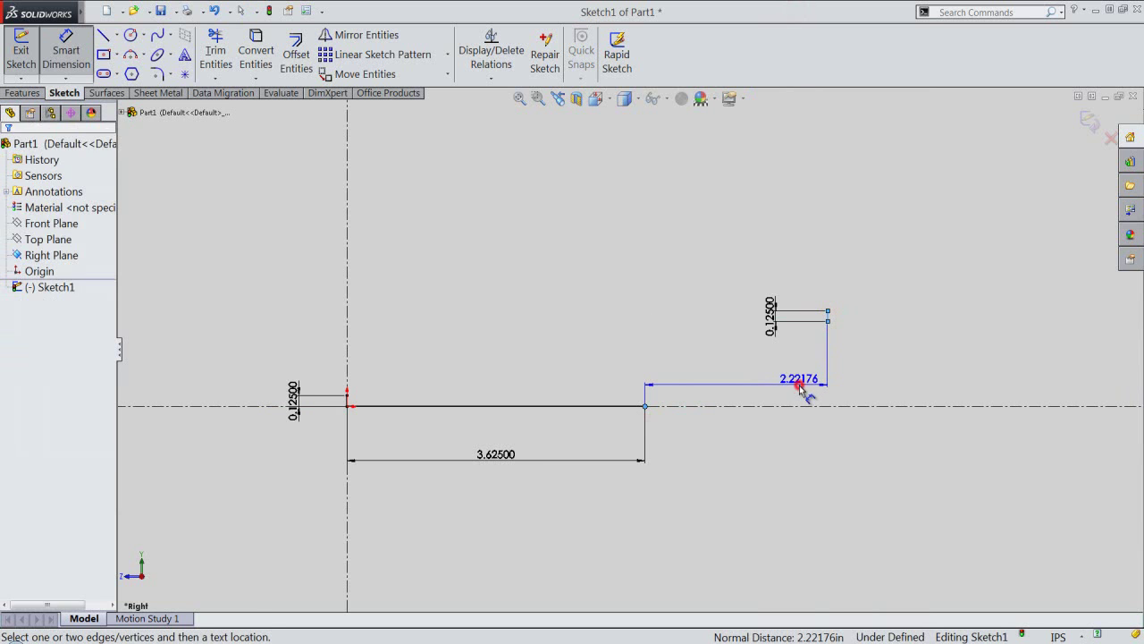
left_click(801, 387)
type("1")
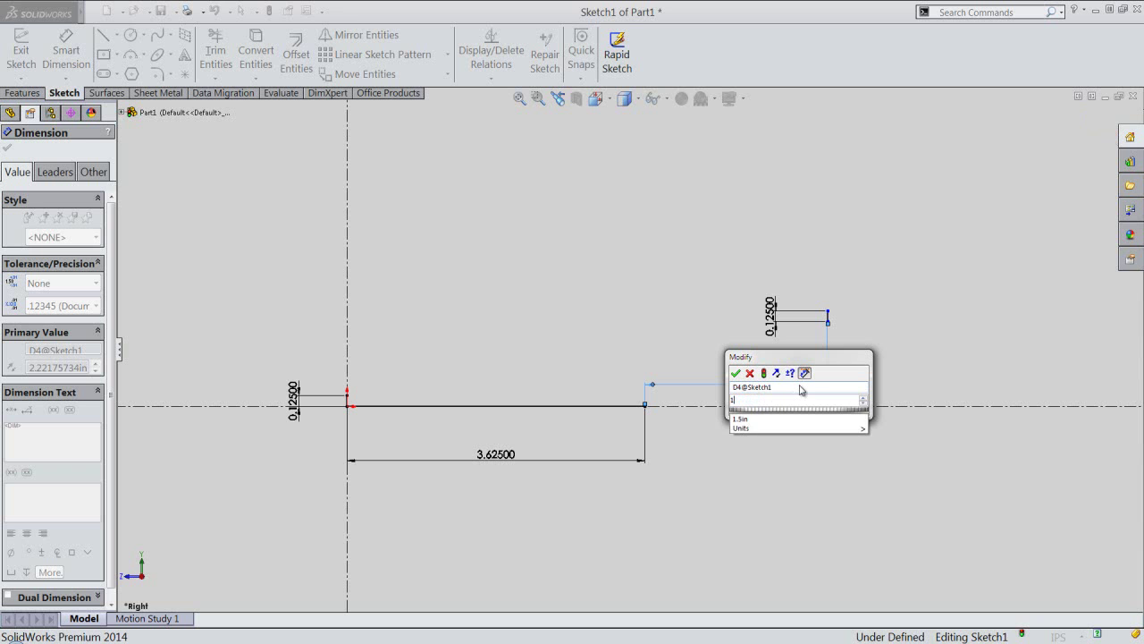
type(".5")
key("Return")
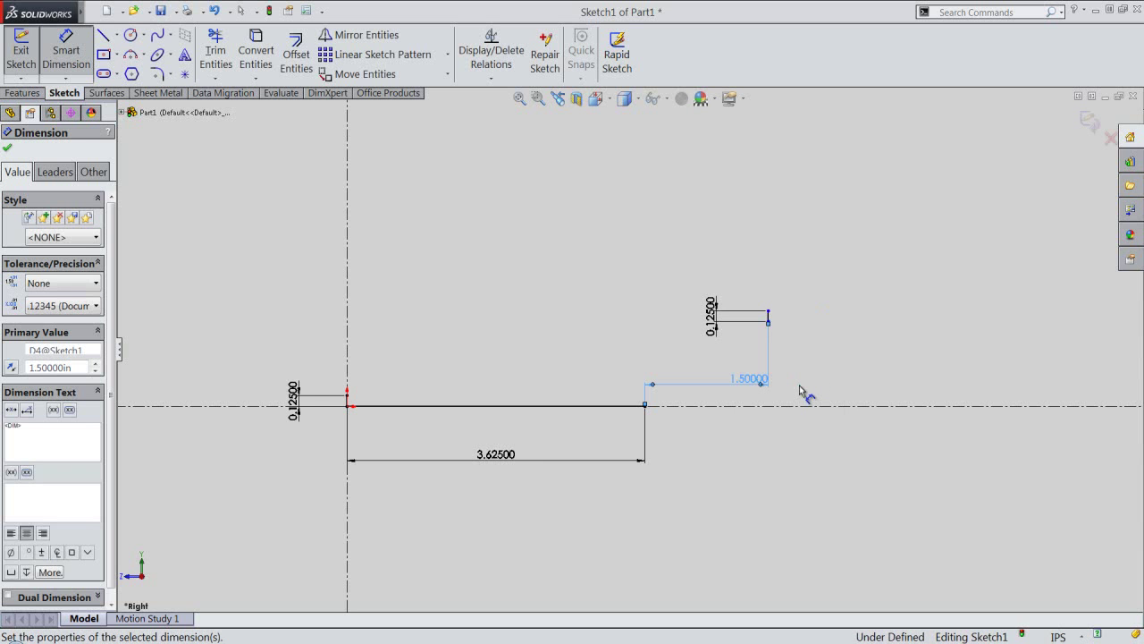
left_click(803, 370)
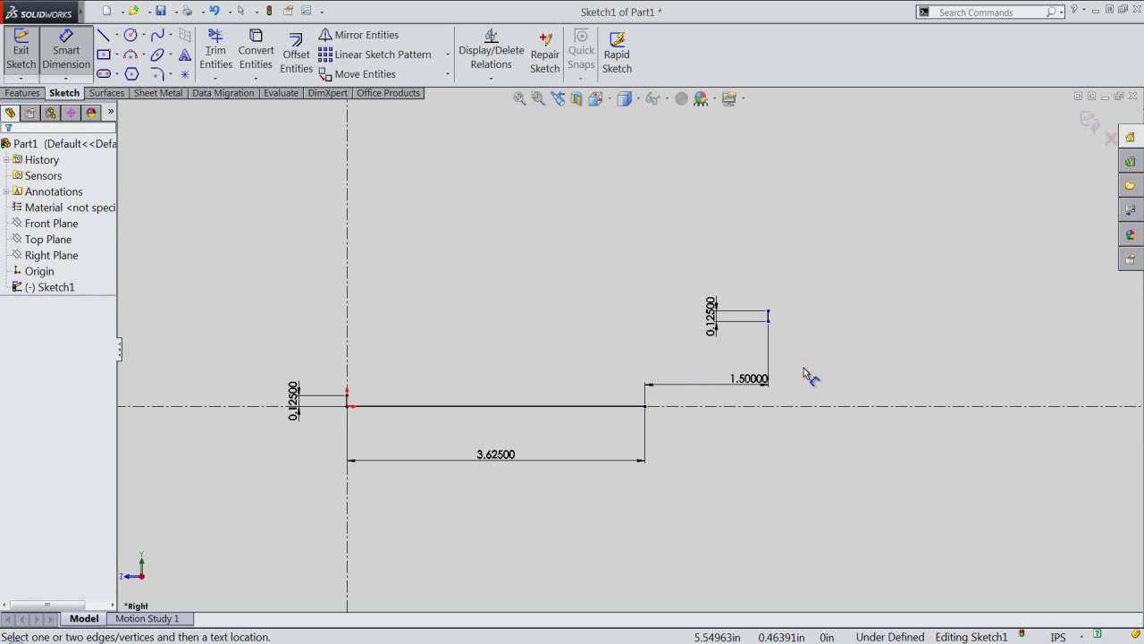
Dimension the short line's lower end 0.75 in above the horizontal centerline
left_click(794, 406)
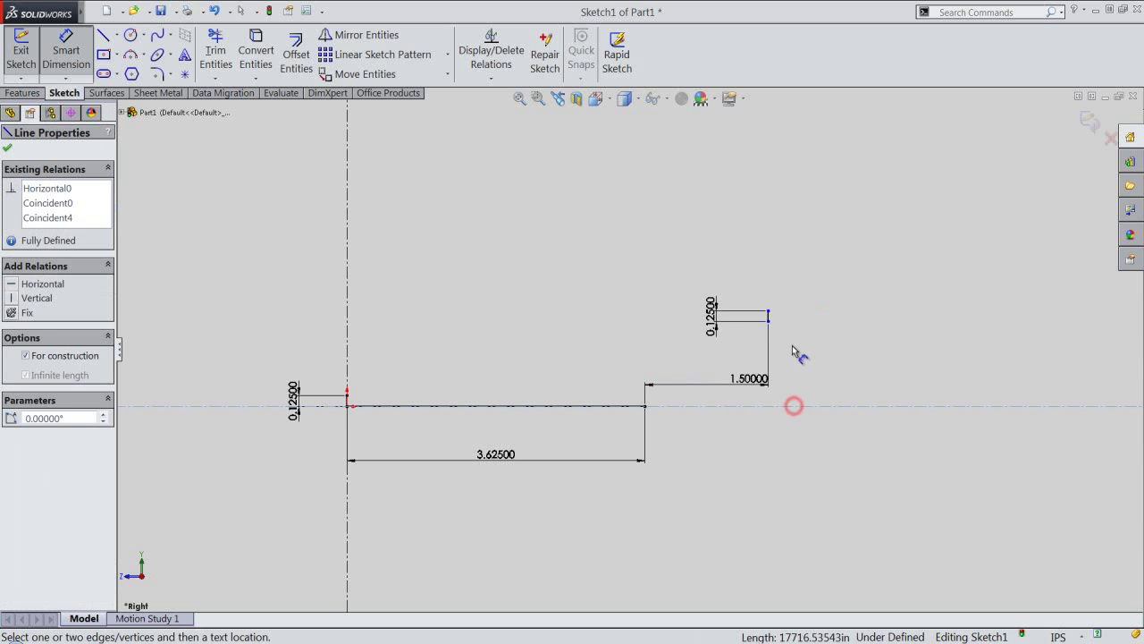
left_click(769, 322)
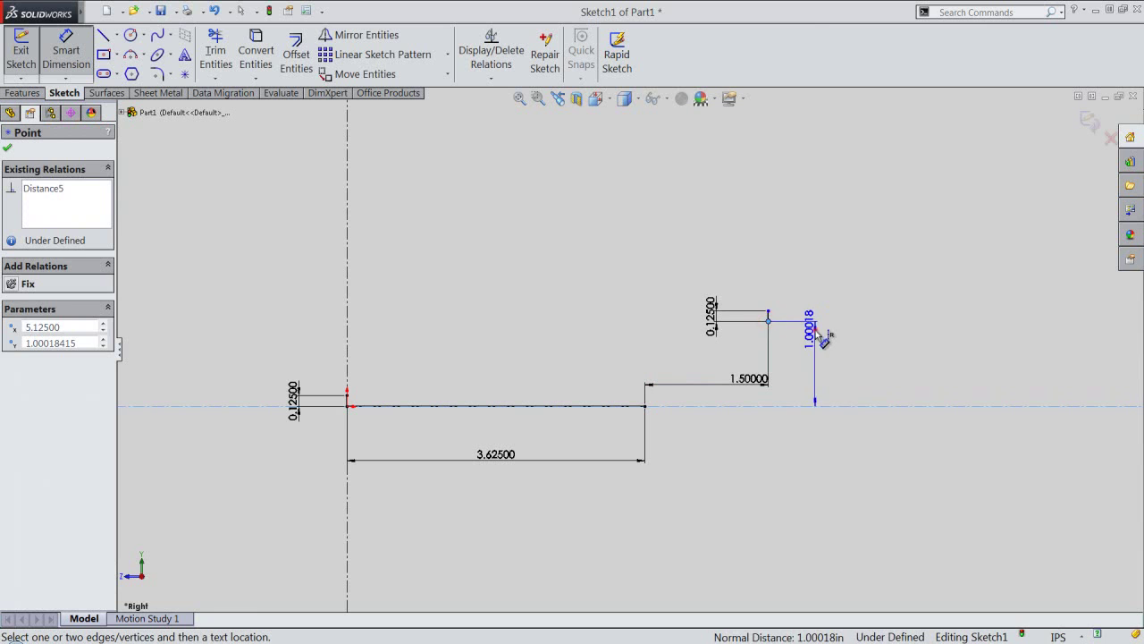
left_click(817, 331)
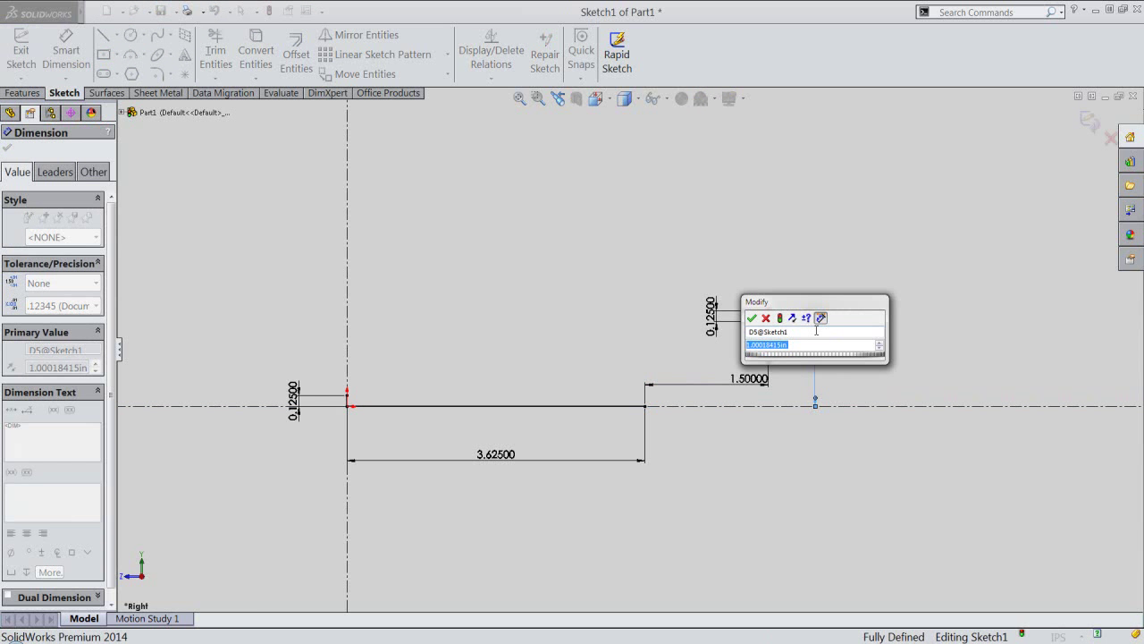
key("BackSpace")
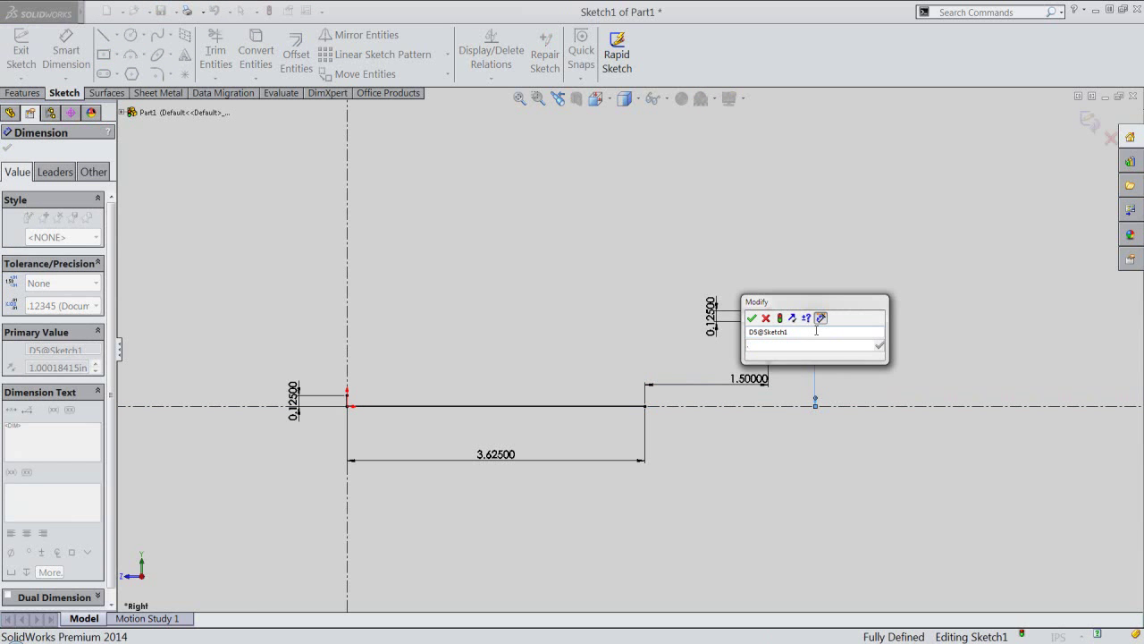
type("75")
key("Return")
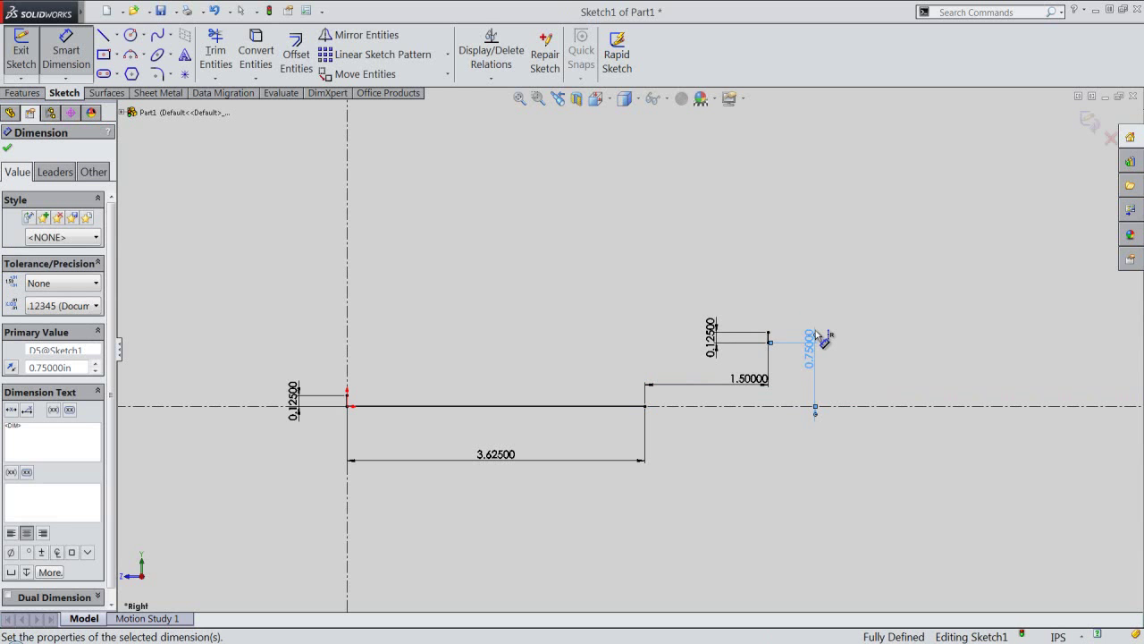
left_click(845, 310)
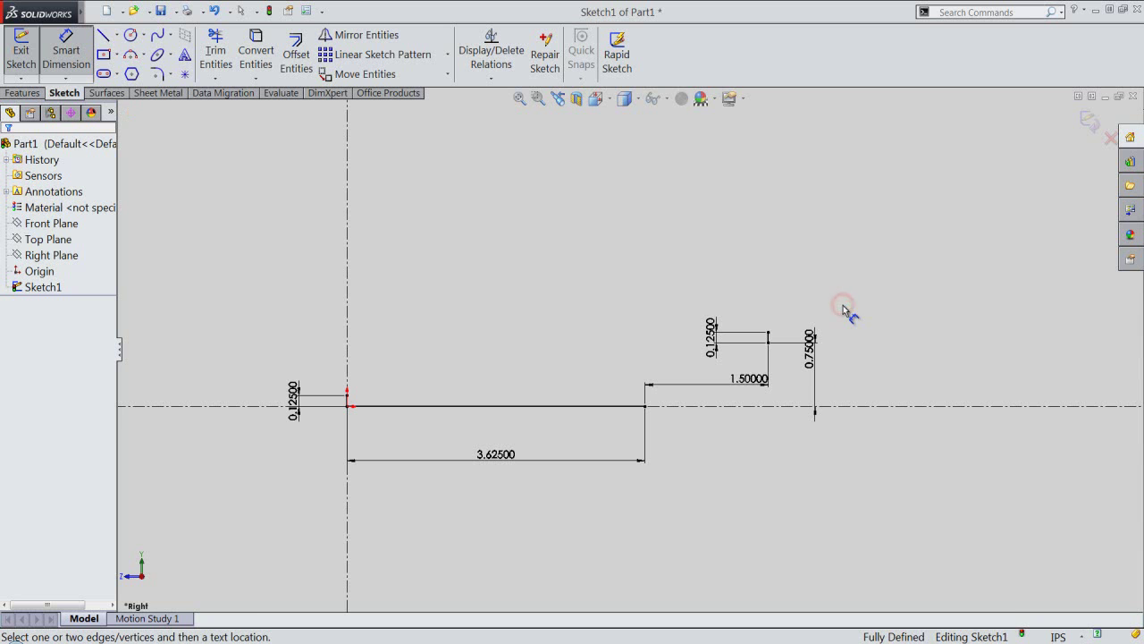
right_click(844, 309)
Draw the angled bottom line to the long line's end and a 0.25 in vertical riser
left_click(874, 264)
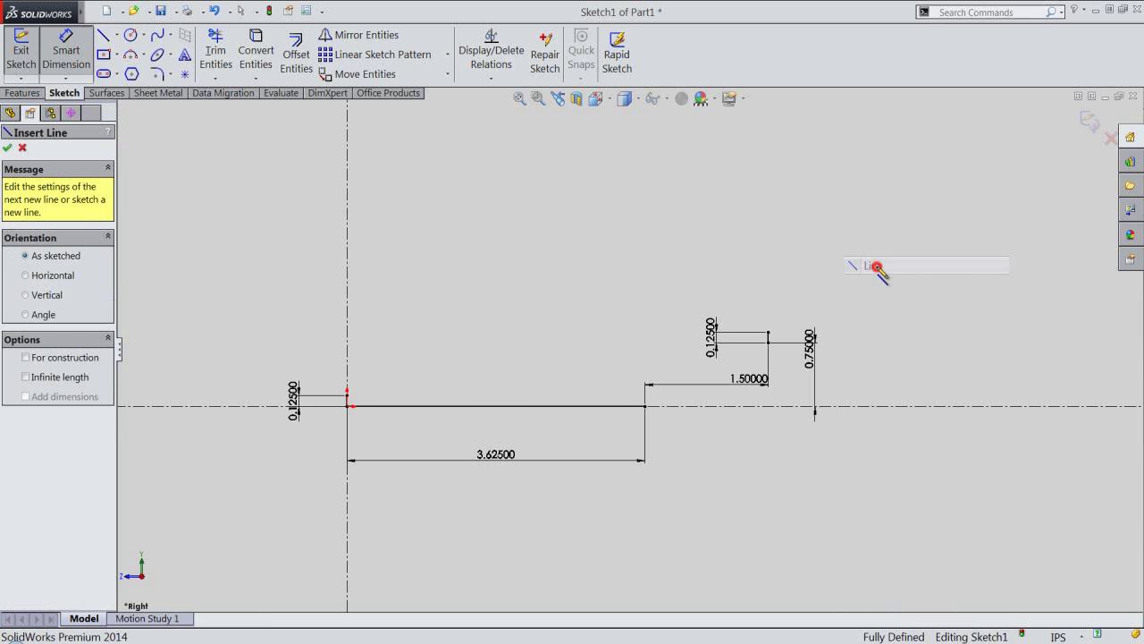
left_click(768, 342)
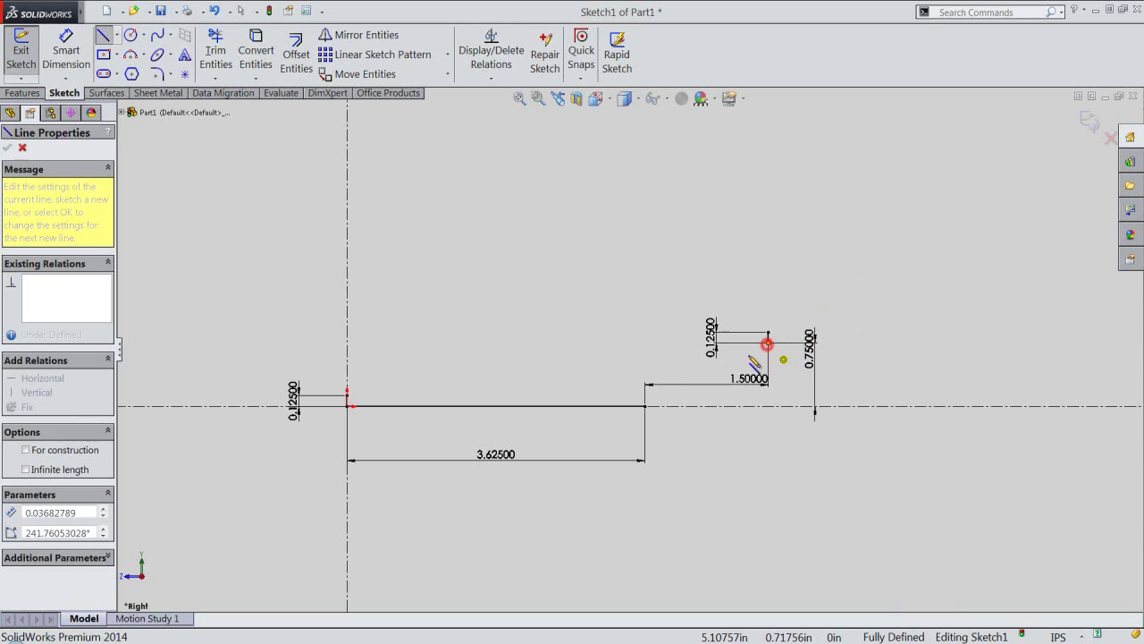
left_click(644, 407)
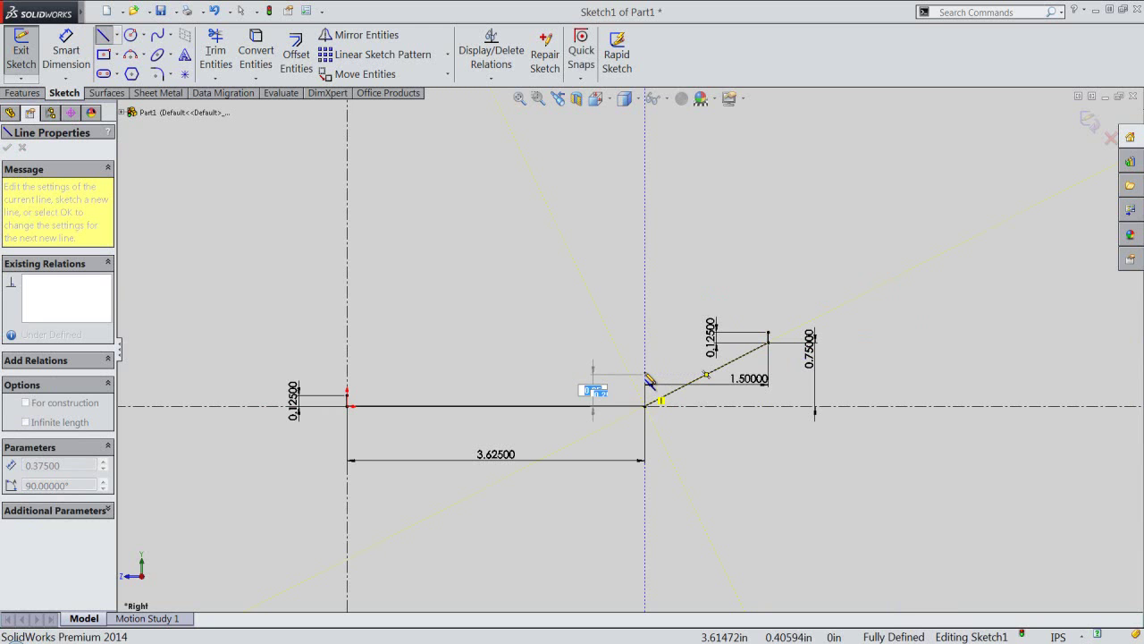
type("0.25")
key("Return")
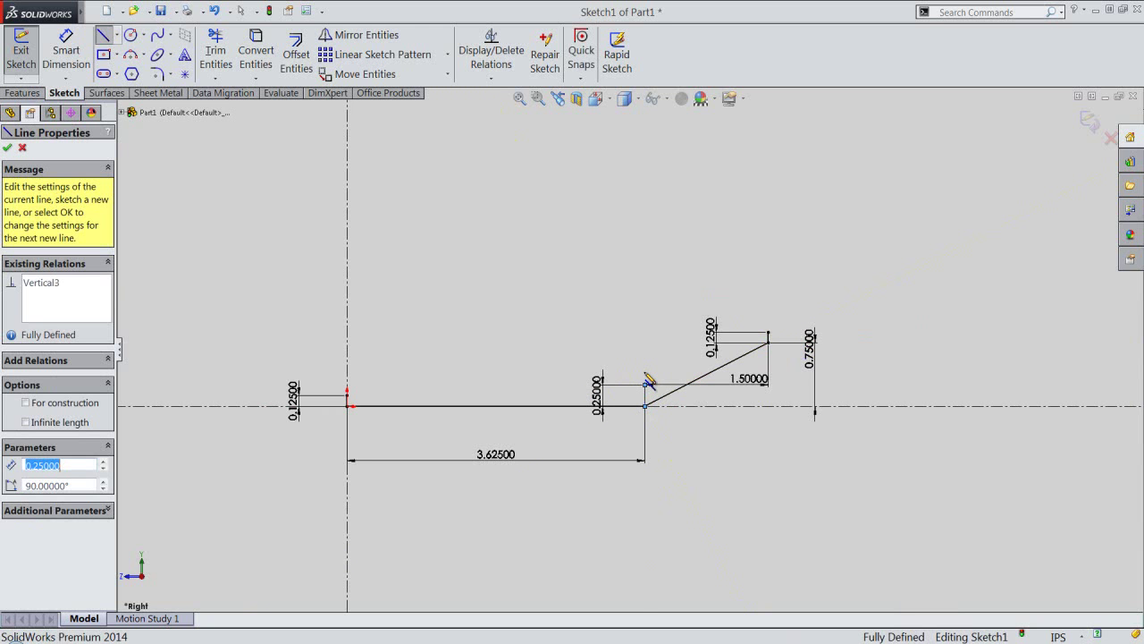
double_click(685, 302)
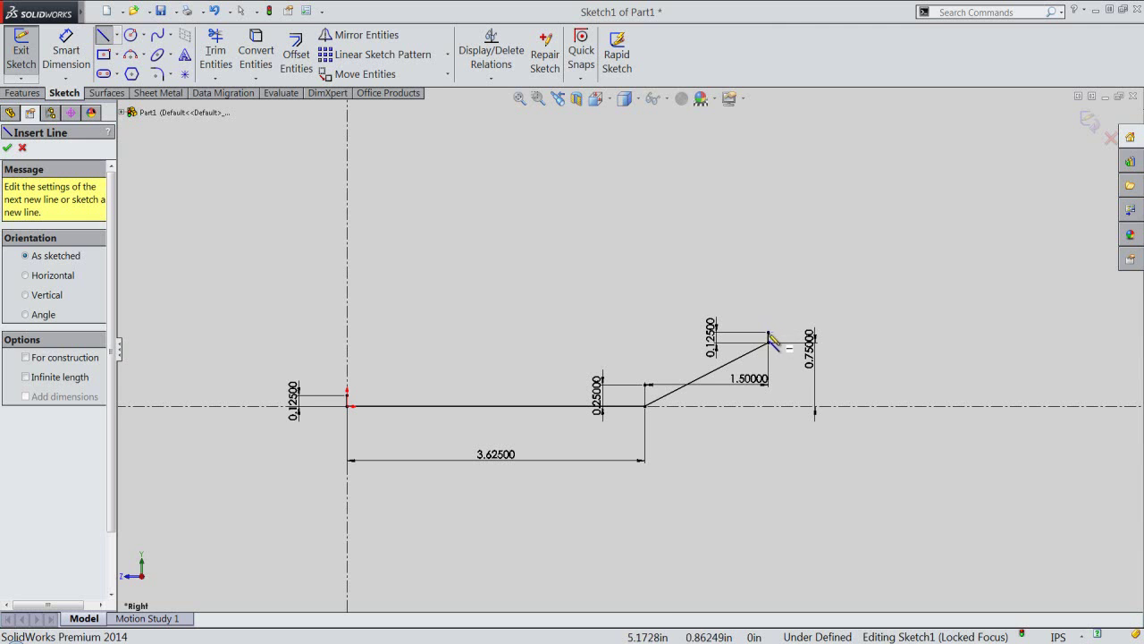
Draw top lines joining the right and left short lines to the riser's top
left_click(769, 337)
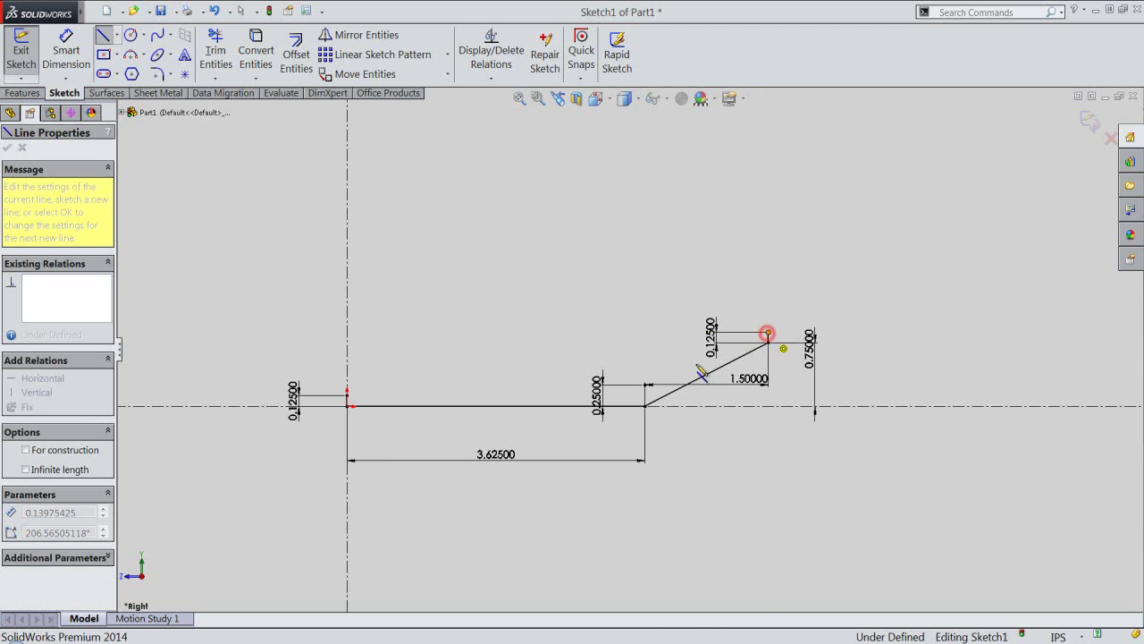
left_click(645, 385)
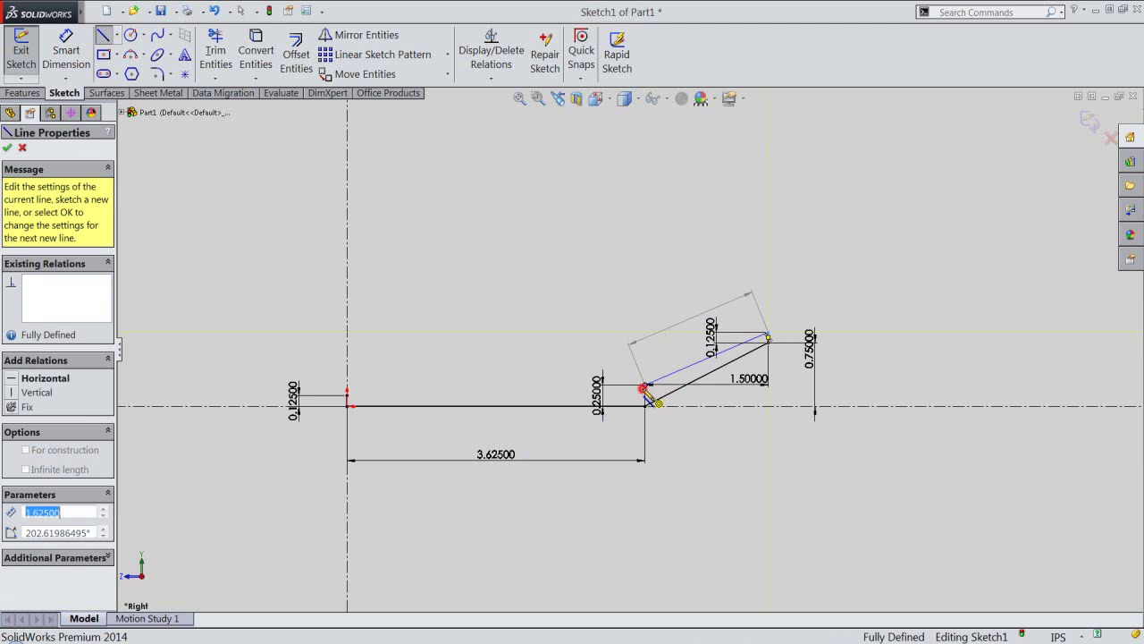
left_click(348, 394)
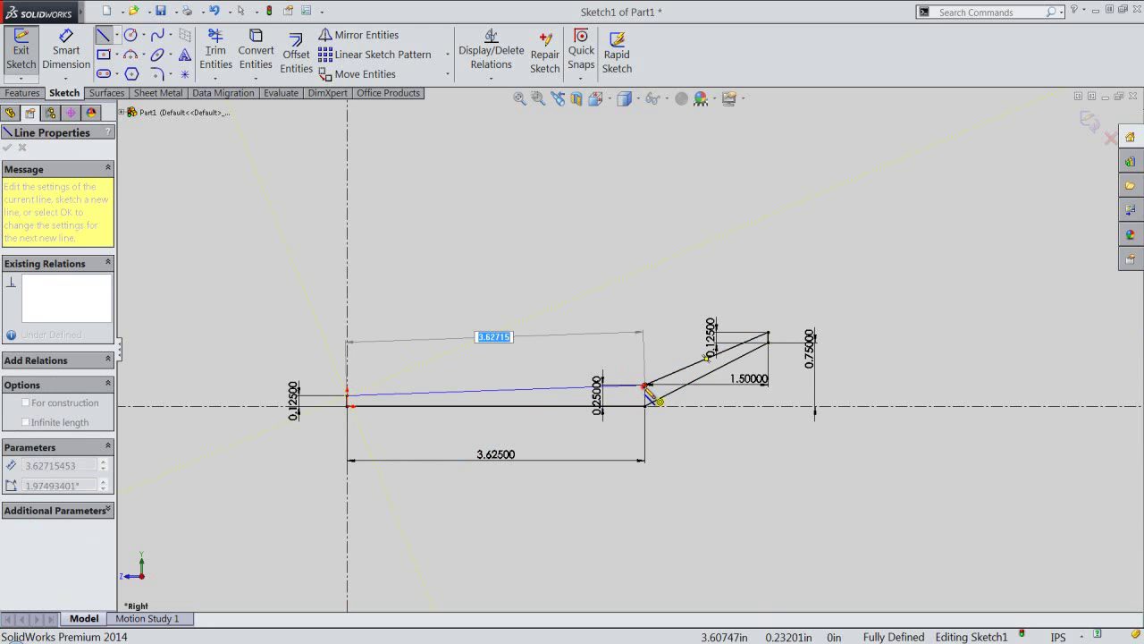
left_click(645, 386)
right_click(575, 319)
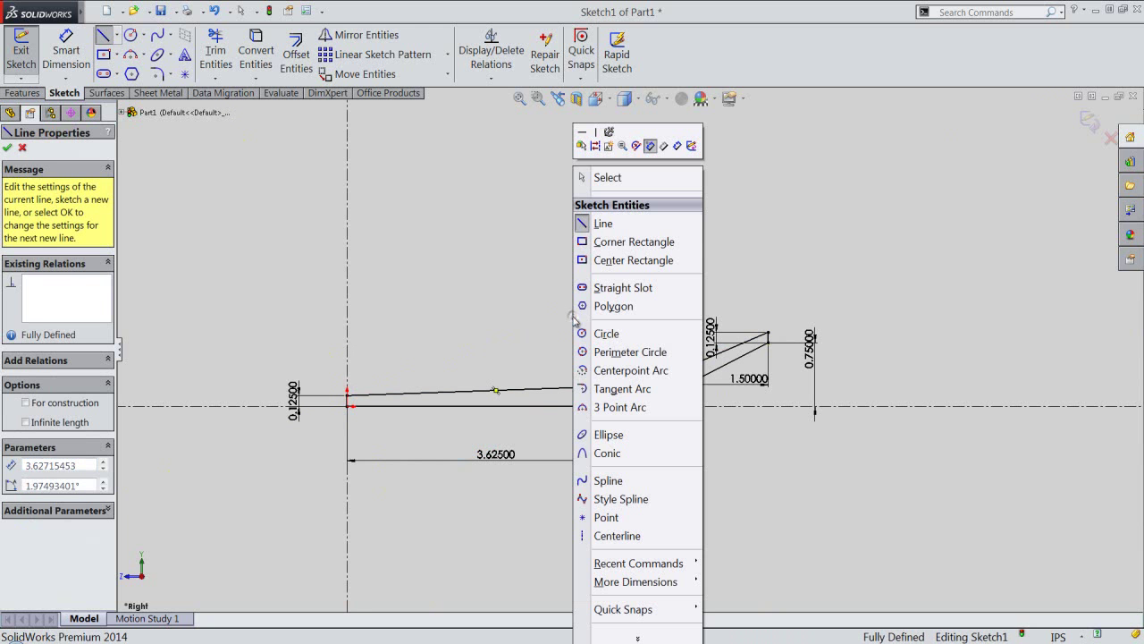
Reposition the 0.25 and 1.50000 dimensions clear of the outline
left_click(610, 182)
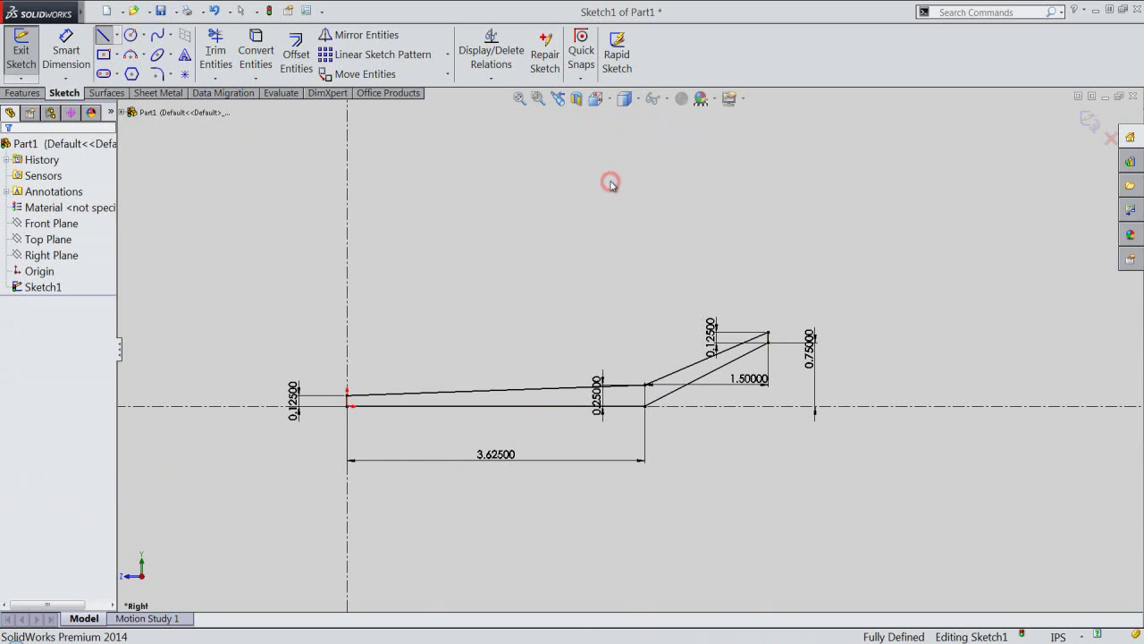
left_click(610, 182)
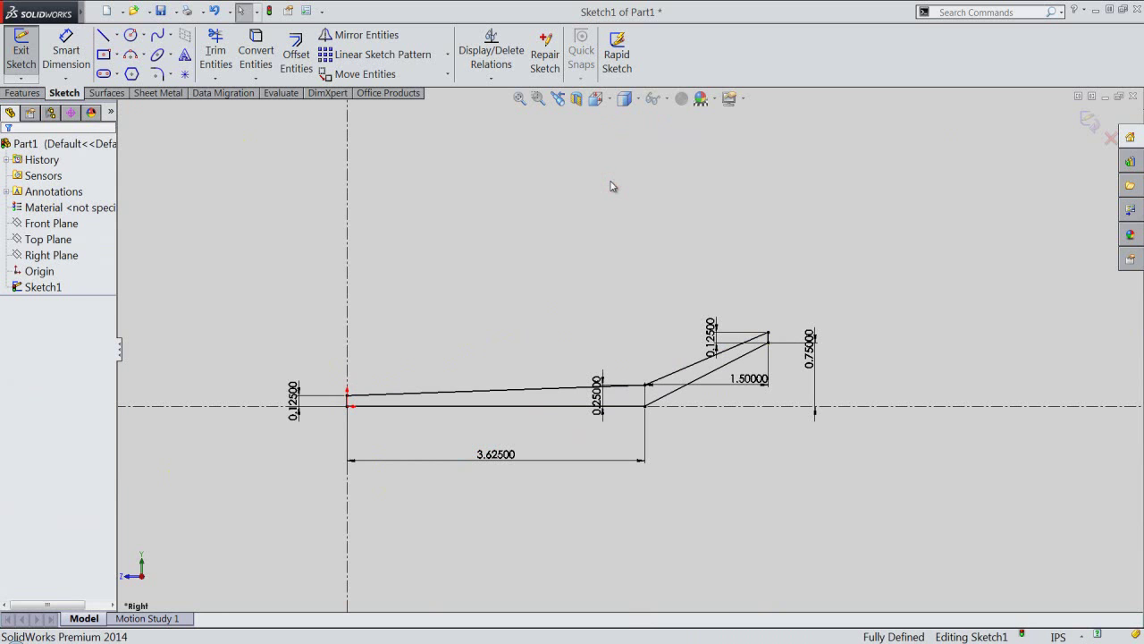
left_click(677, 164)
scroll(668, 412, "down", 2)
scroll(666, 414, "down", 2)
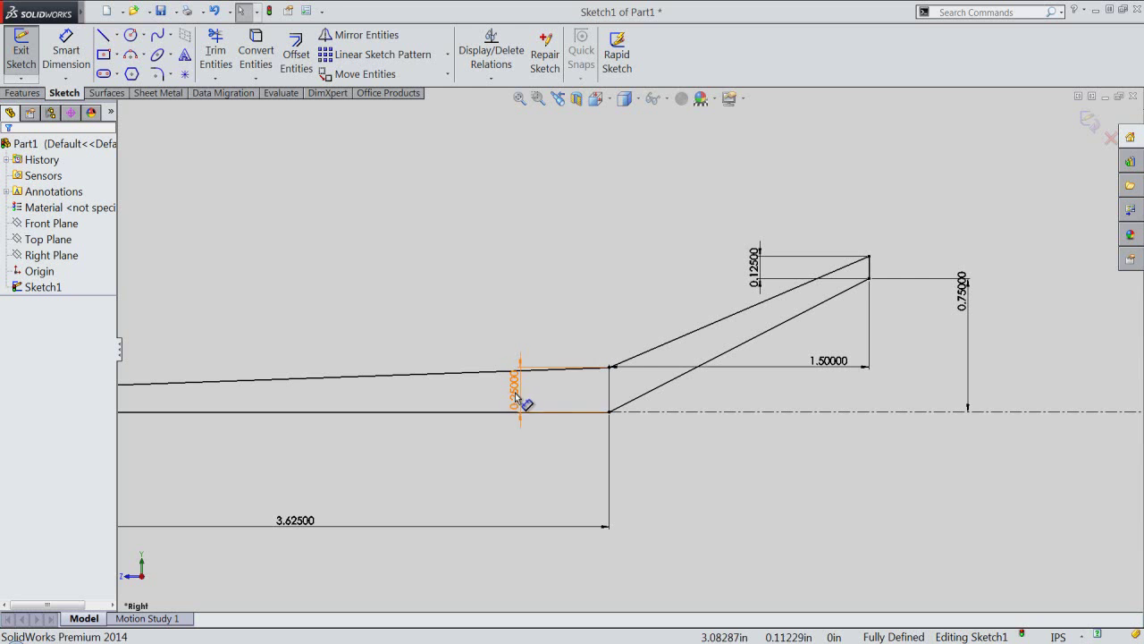
left_click_drag(514, 394, 638, 396)
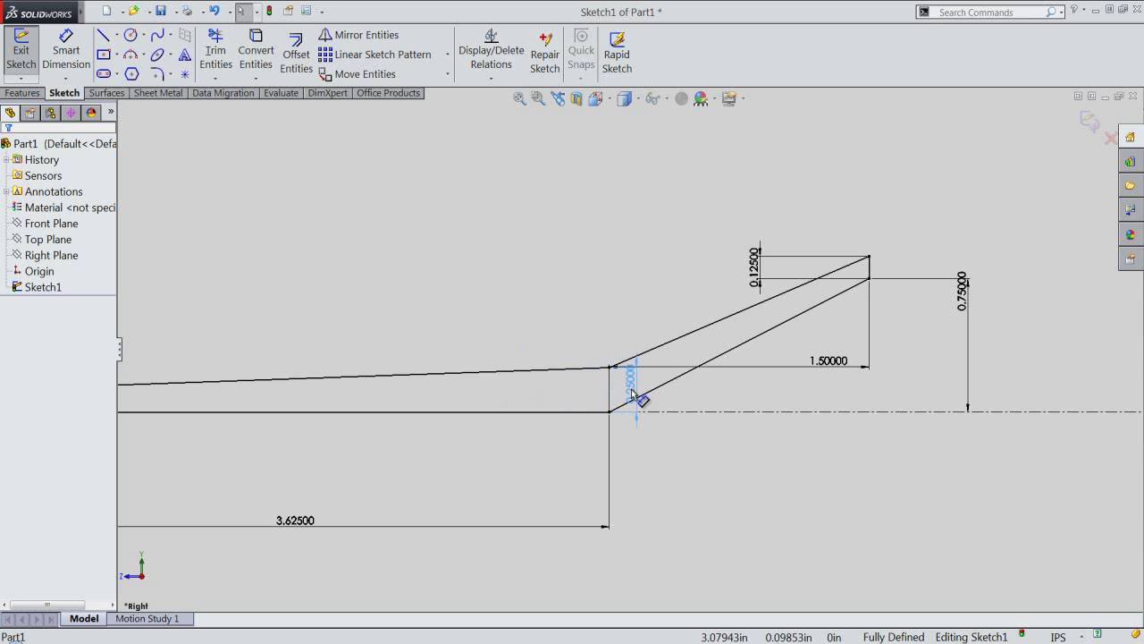
left_click(684, 395)
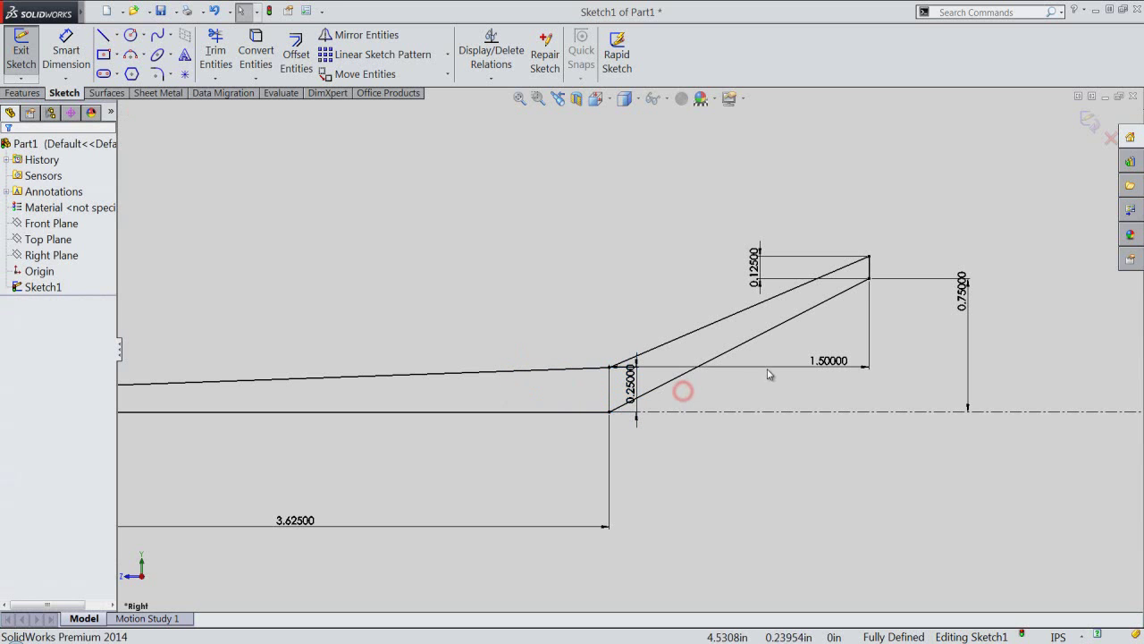
left_click_drag(816, 360, 799, 442)
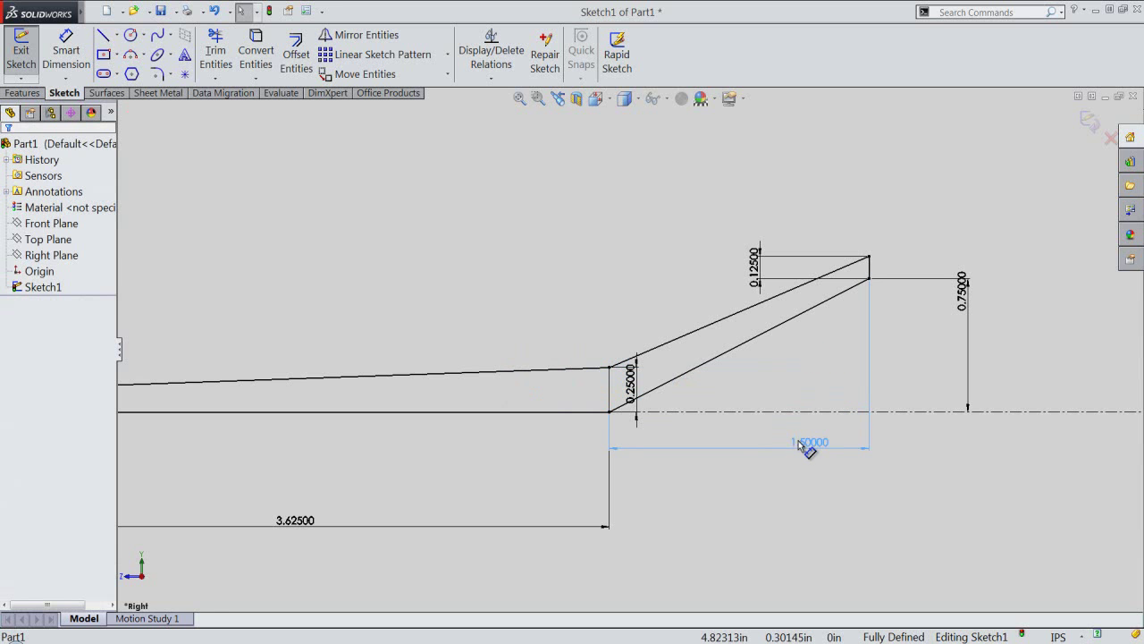
left_click(735, 385)
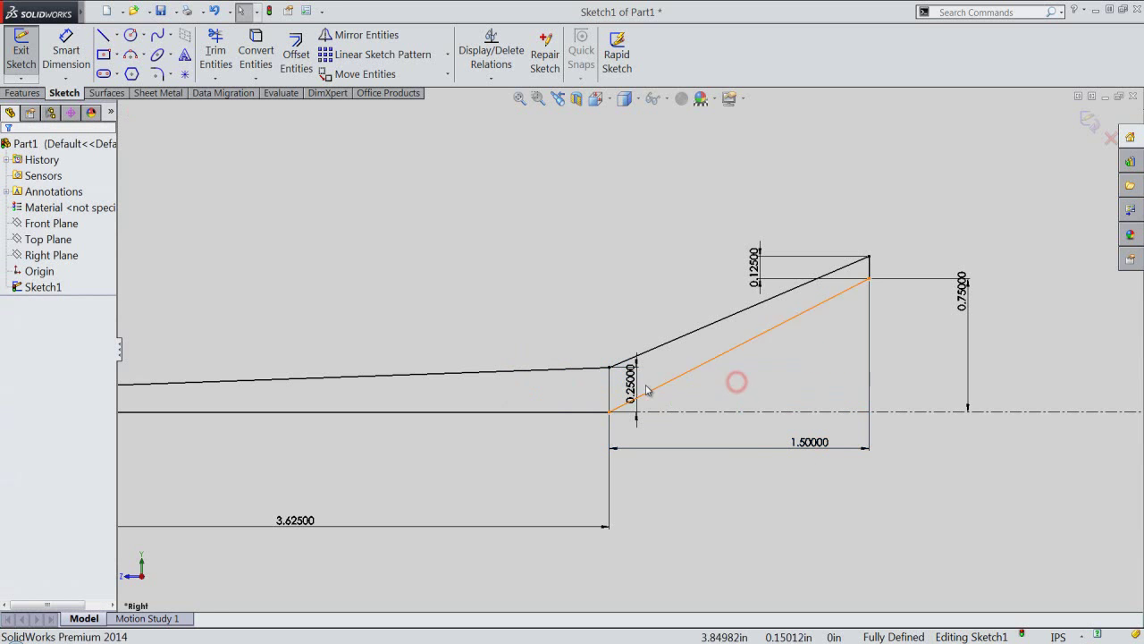
Convert the short 0.25 vertical line into construction geometry
left_click(613, 390)
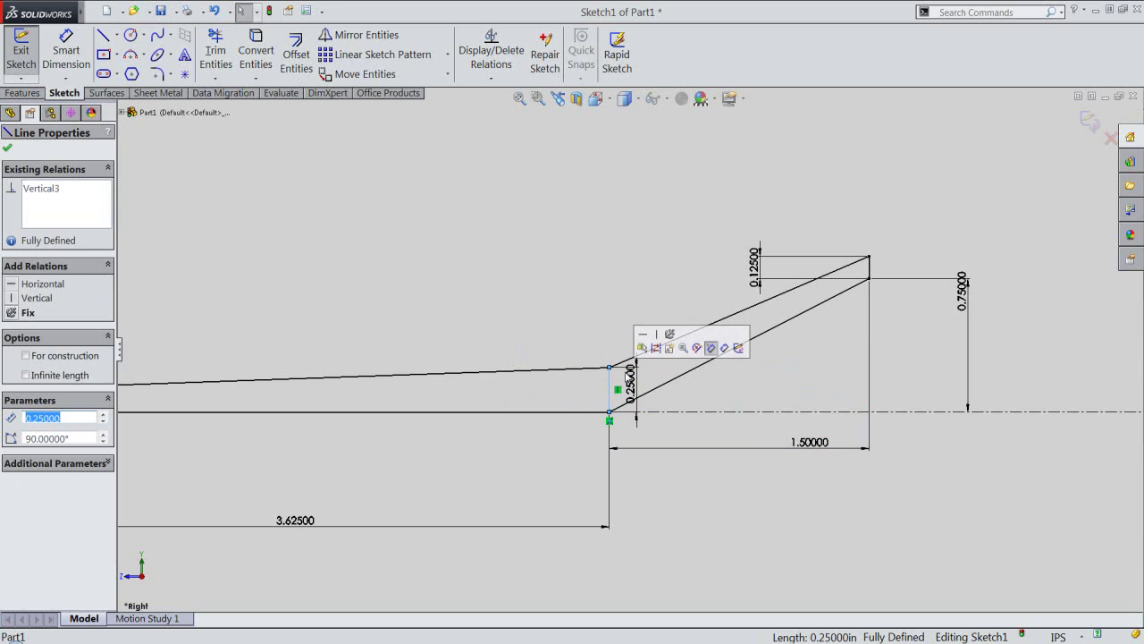
left_click(656, 348)
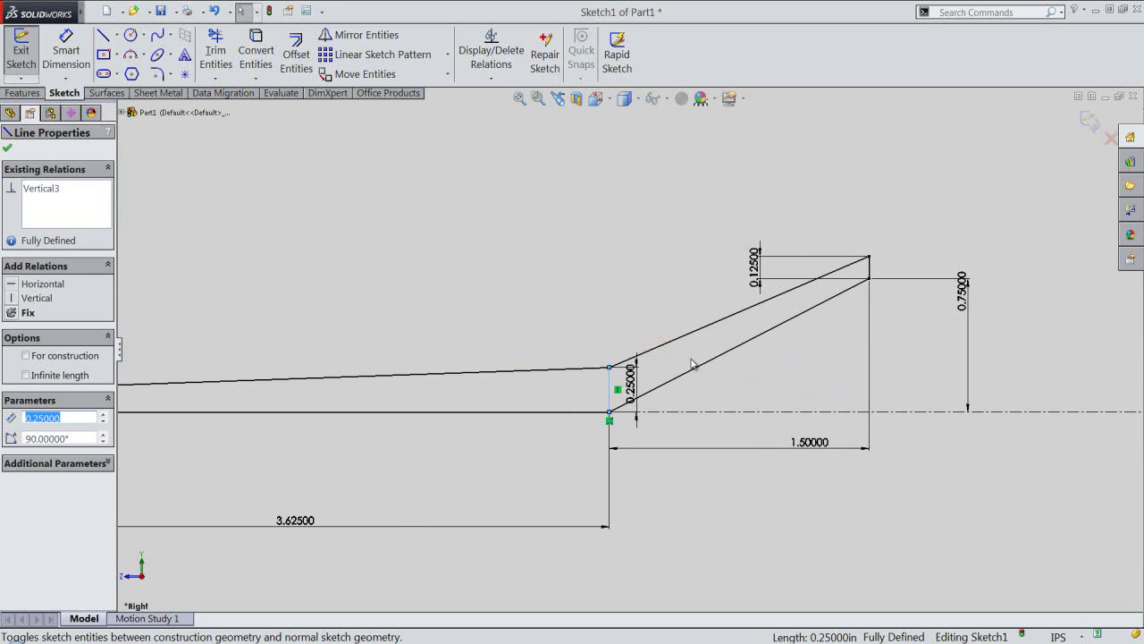
left_click(690, 358)
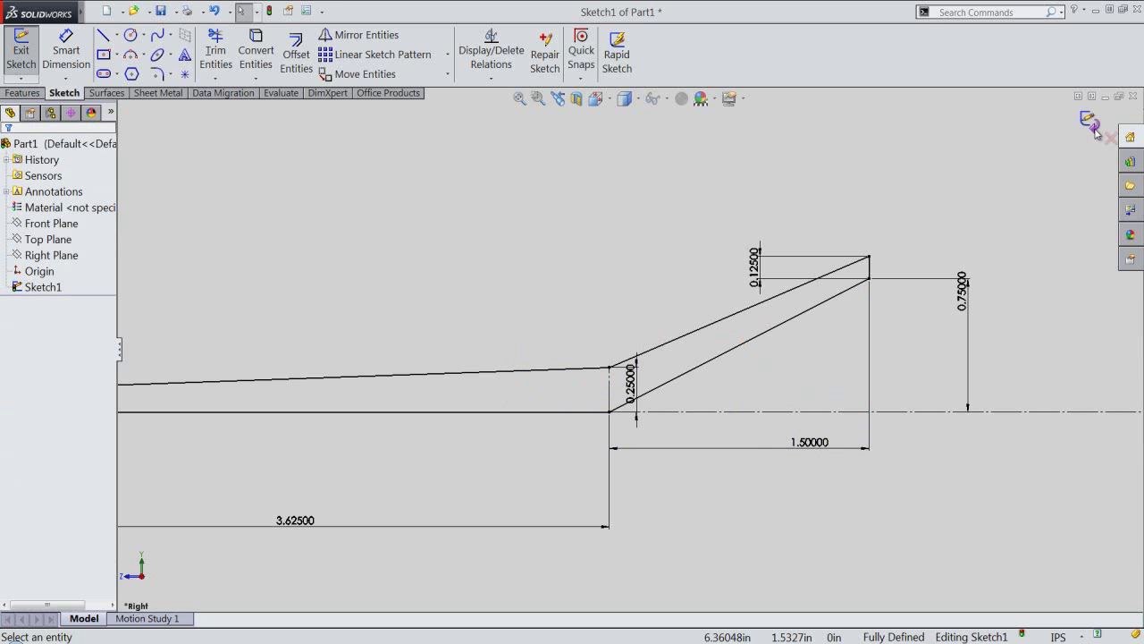
Extrude the sketch 5 in with a Mid Plane end condition
key("e")
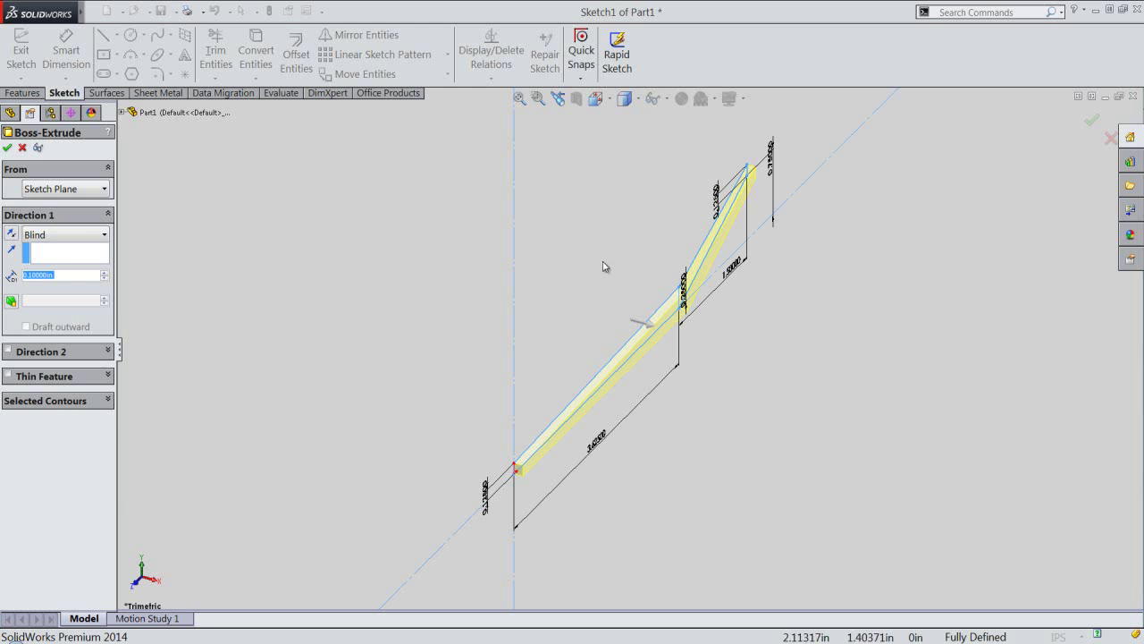
left_click(78, 235)
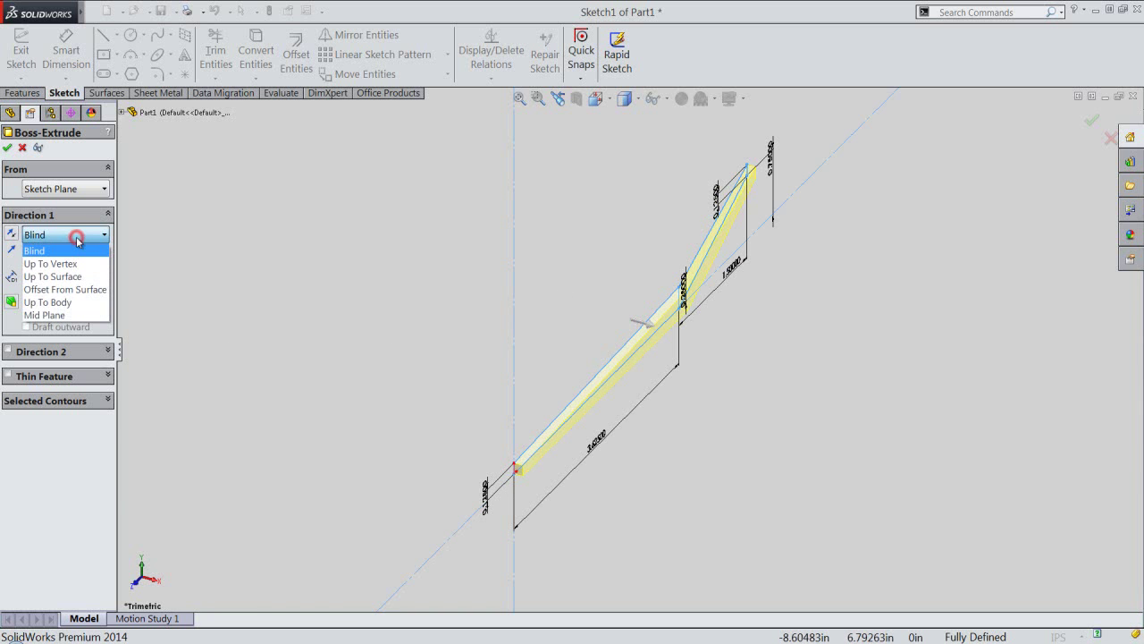
left_click(58, 316)
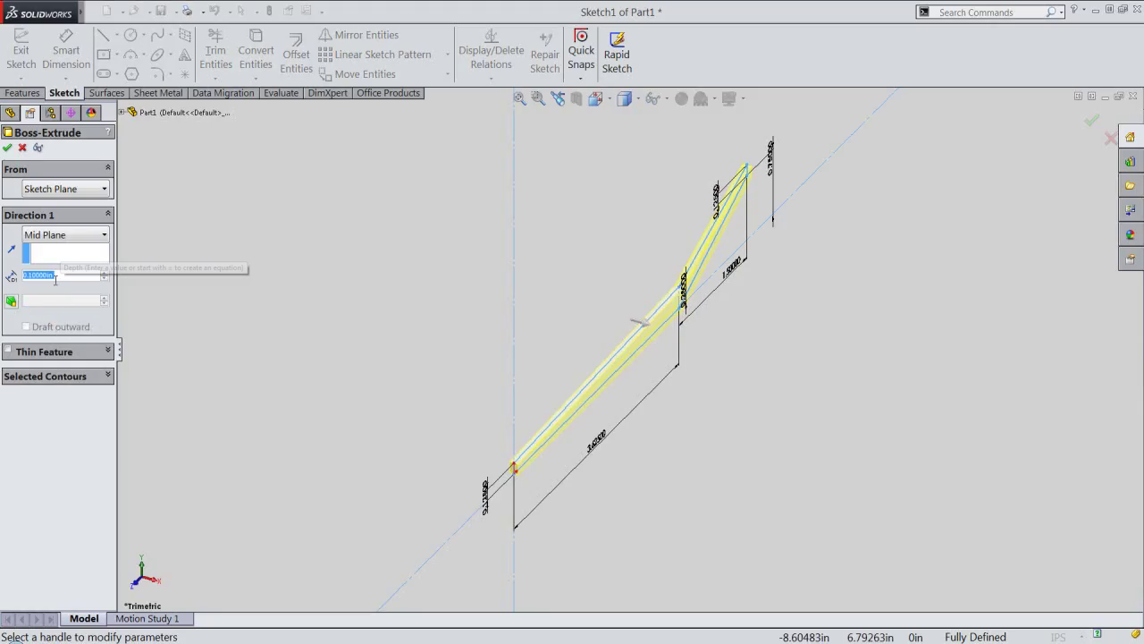
type("5")
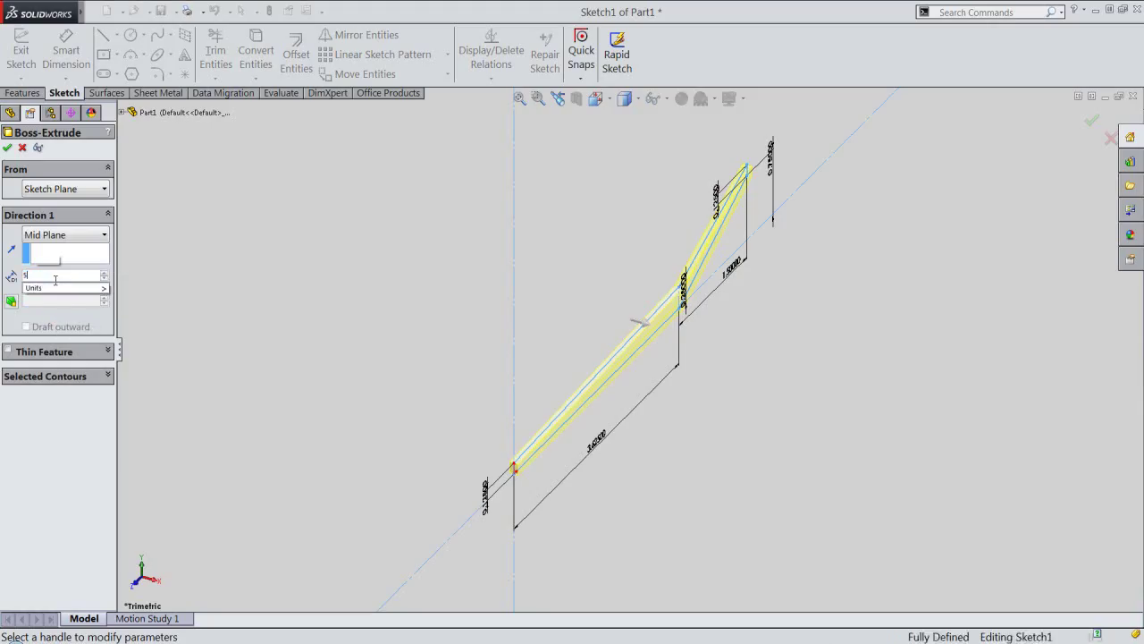
key("Return")
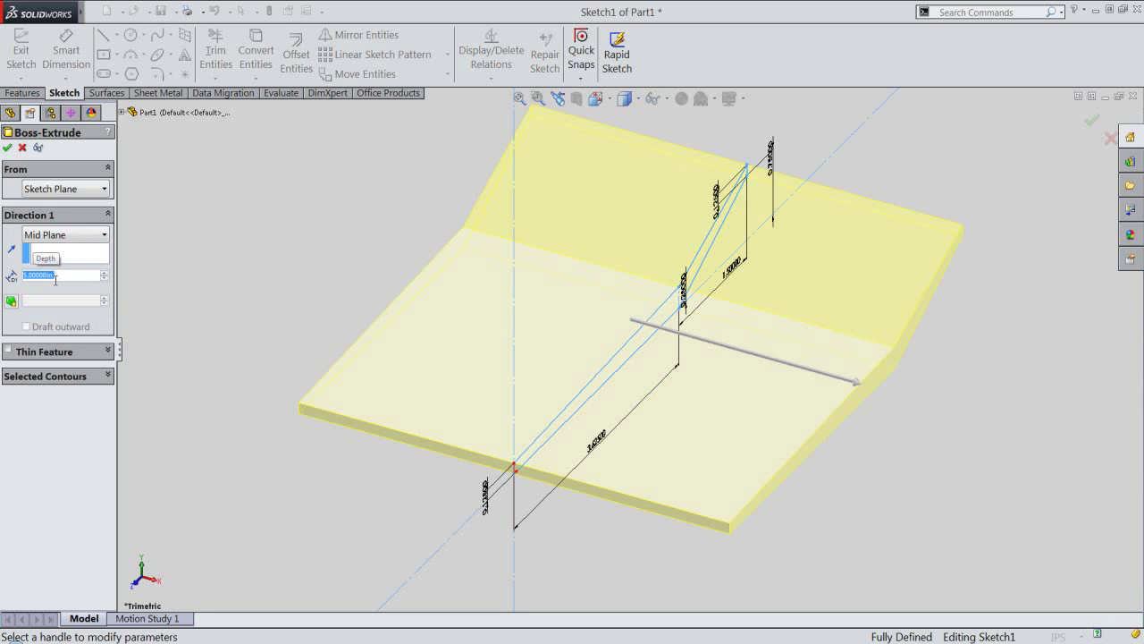
right_click(211, 225)
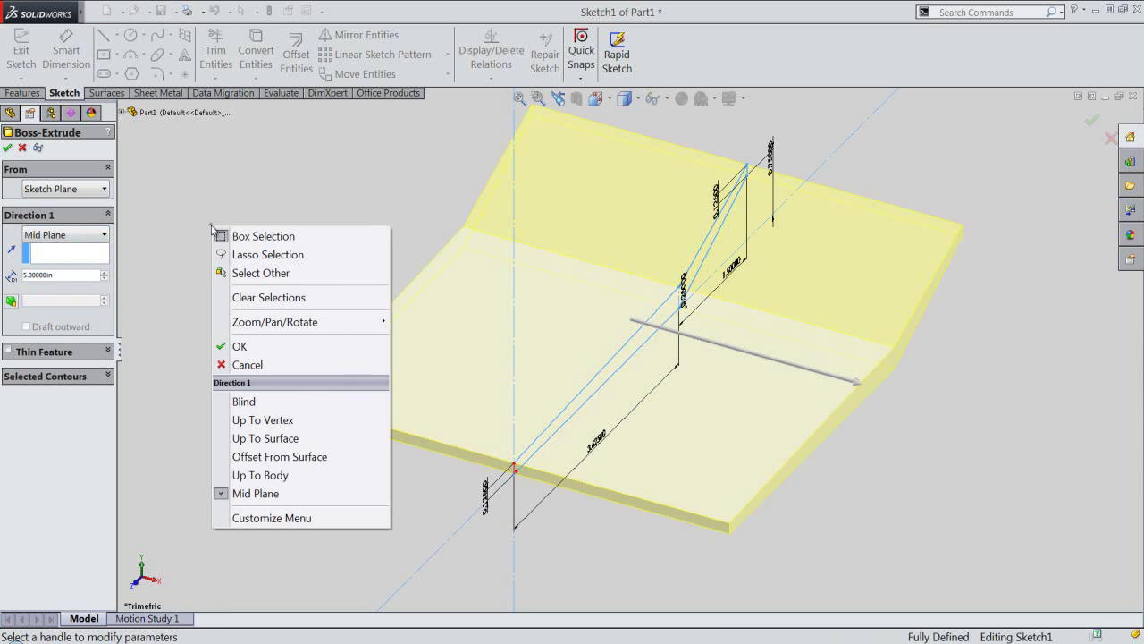
left_click(237, 346)
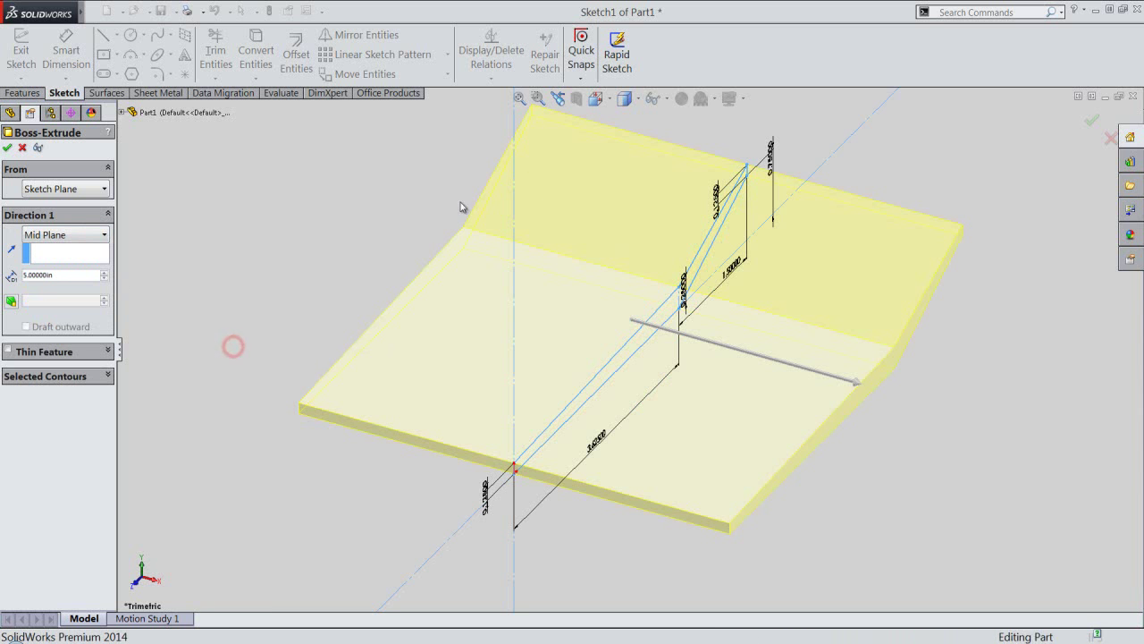
Switch to the Isometric view of the extruded plate
left_click(597, 99)
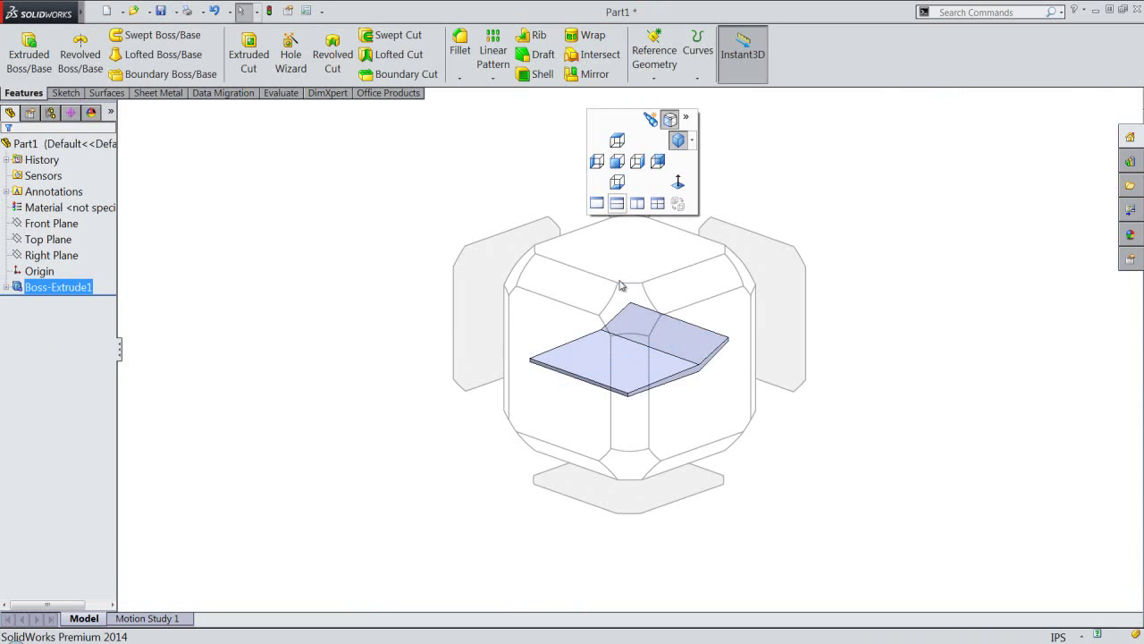
left_click(613, 164)
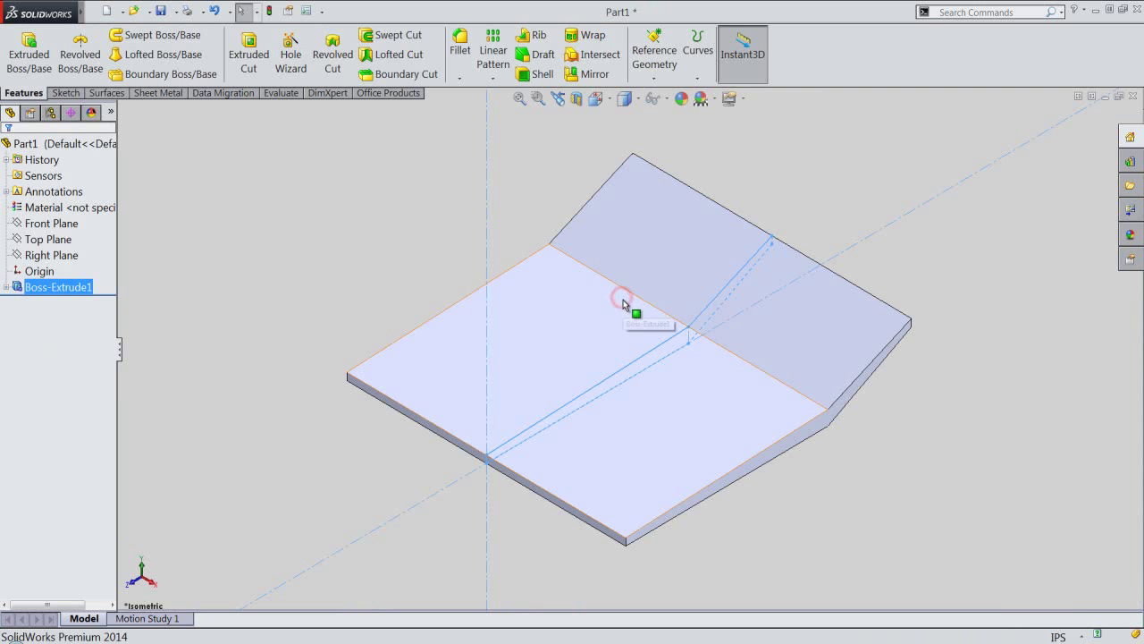
left_click(498, 243)
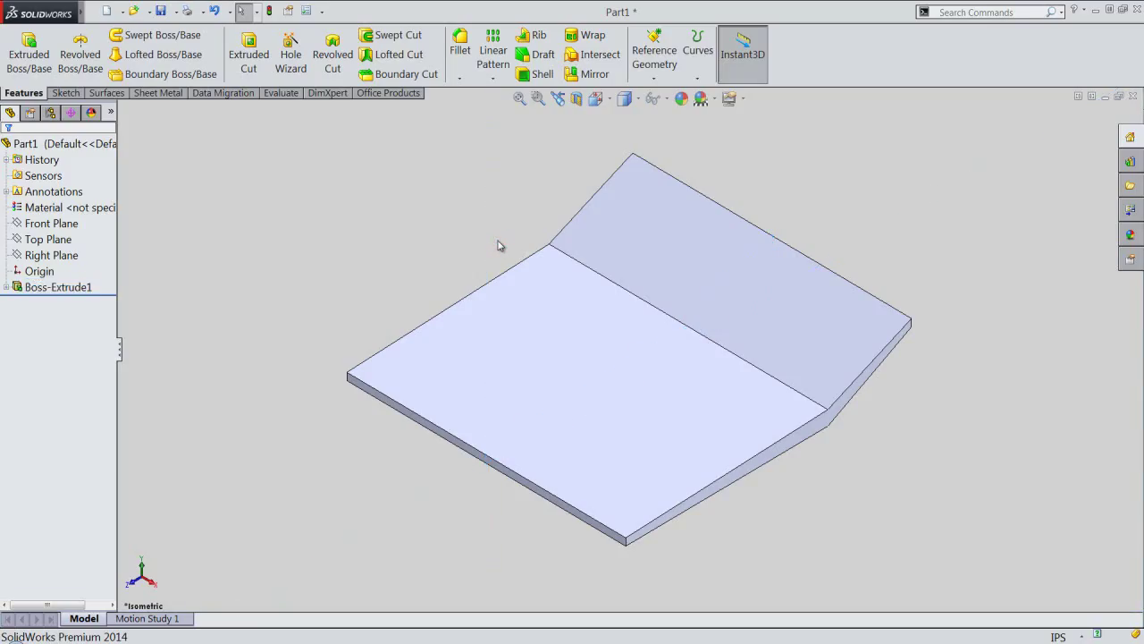
left_click(541, 74)
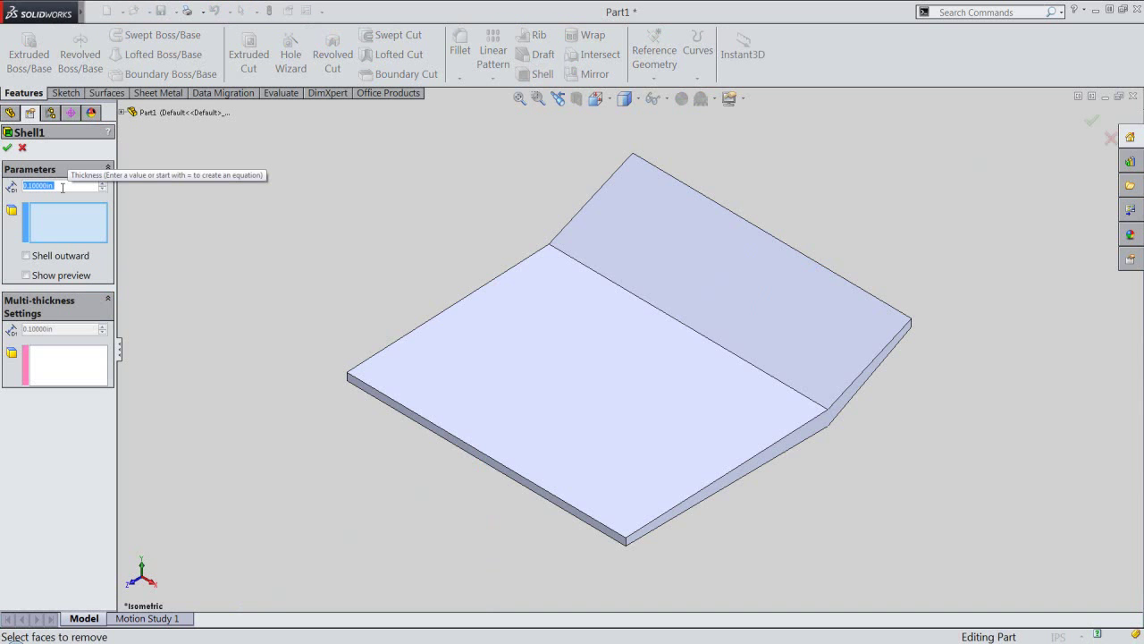
Shell the plate at 0.03125 in, removing the flat top and sloped top faces
key("BackSpace")
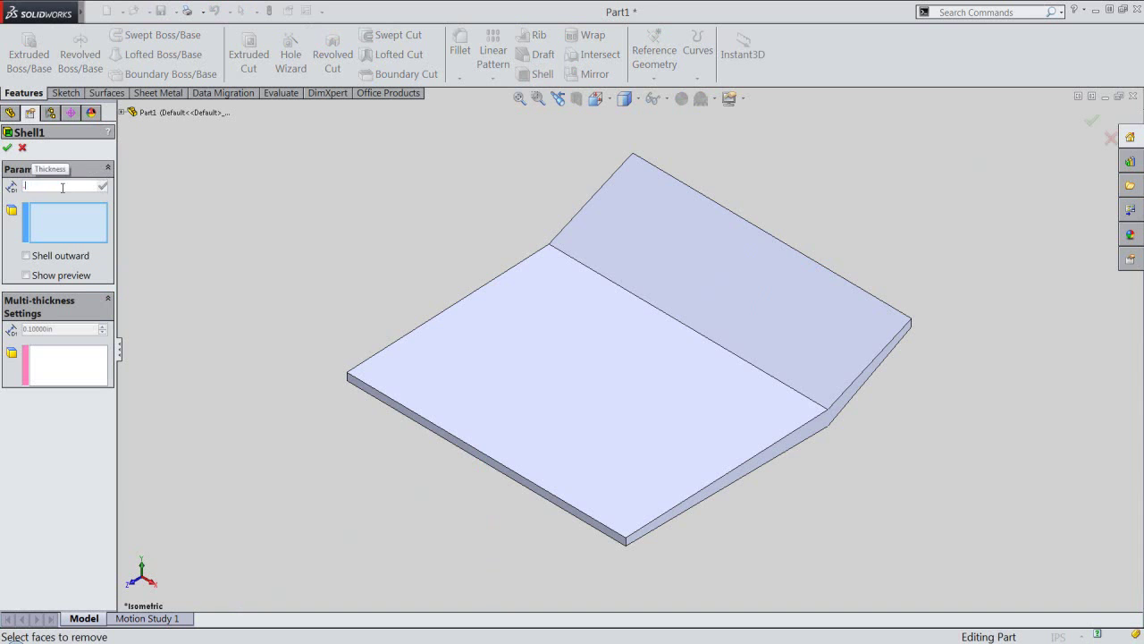
type(".03125")
key("Return")
left_click(53, 212)
left_click(552, 409)
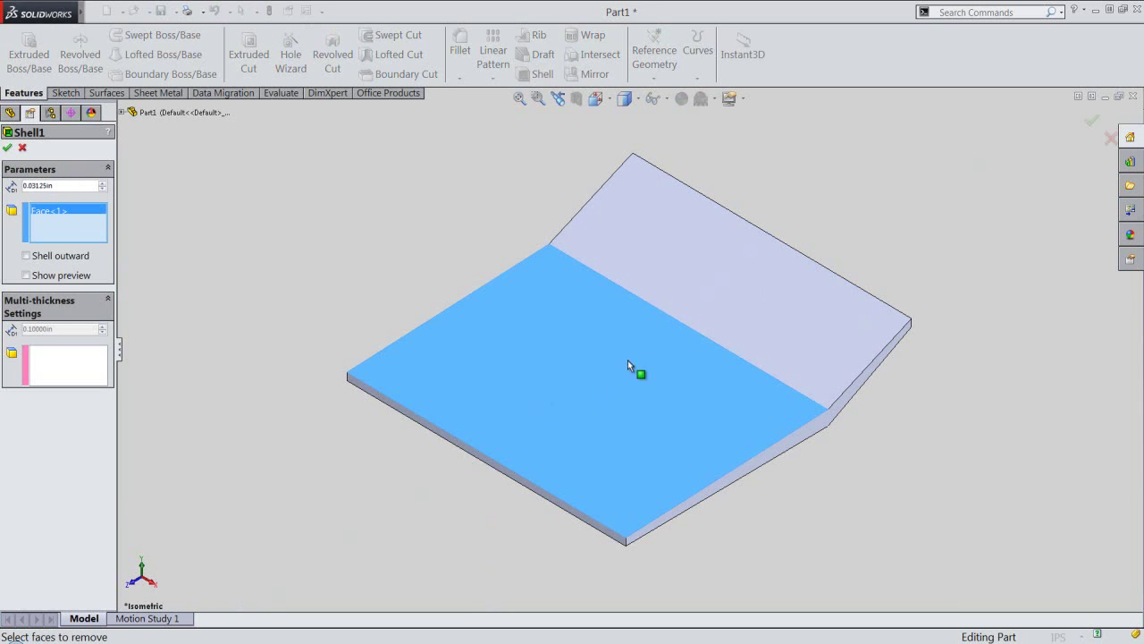
left_click(683, 299)
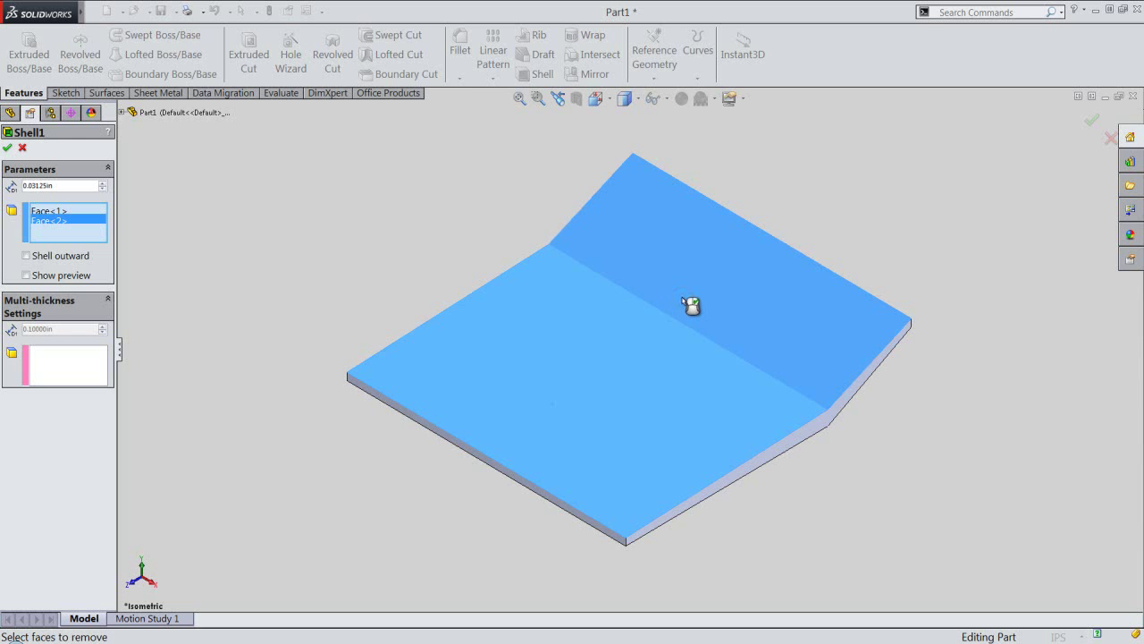
right_click(315, 213)
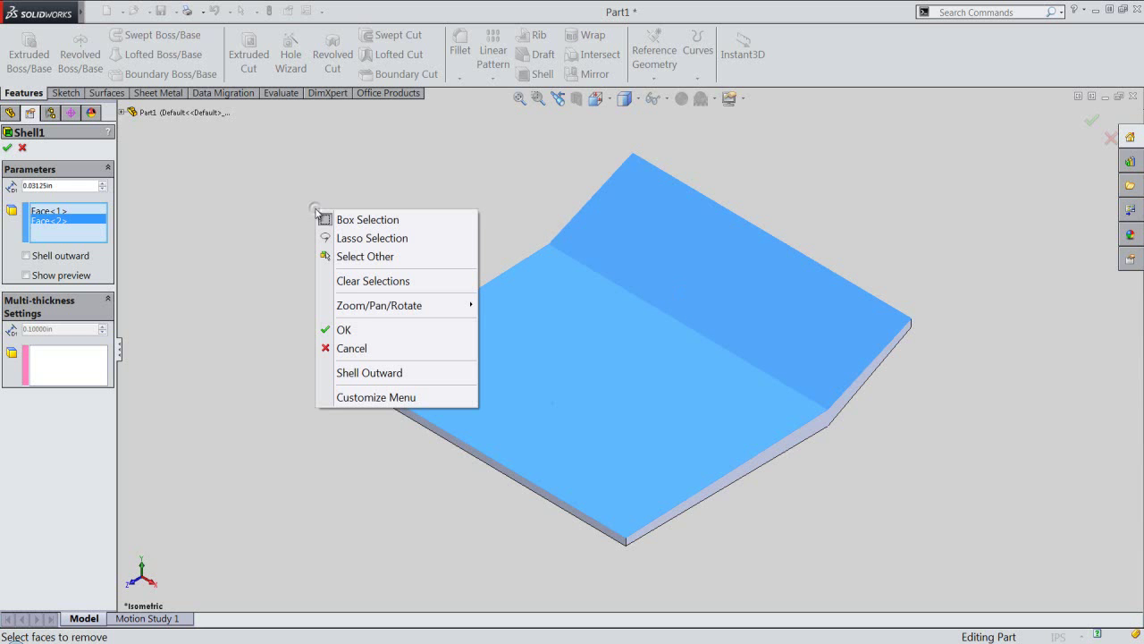
left_click(346, 328)
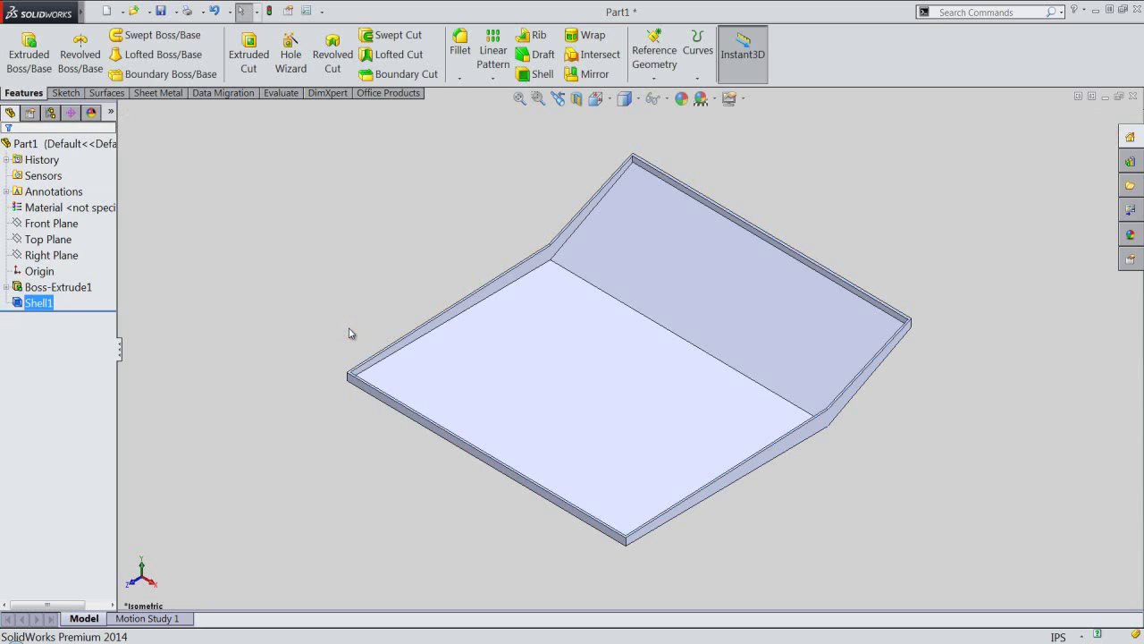
left_click(351, 332)
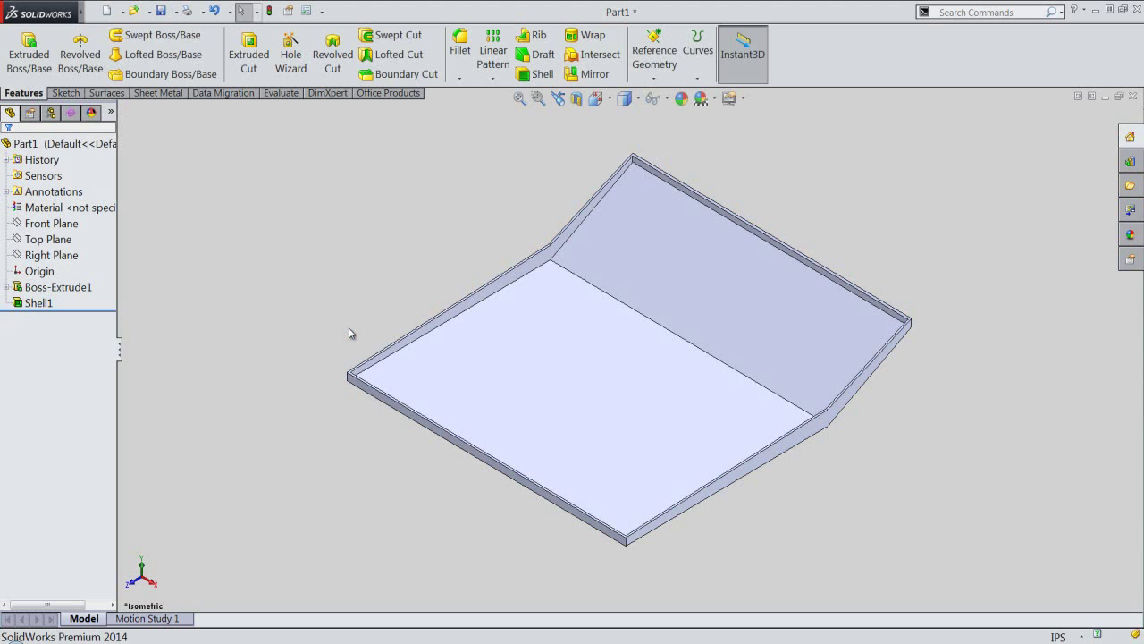
Save the tray as Base in a newly created Calculator (Cabinet) folder
left_click(162, 12)
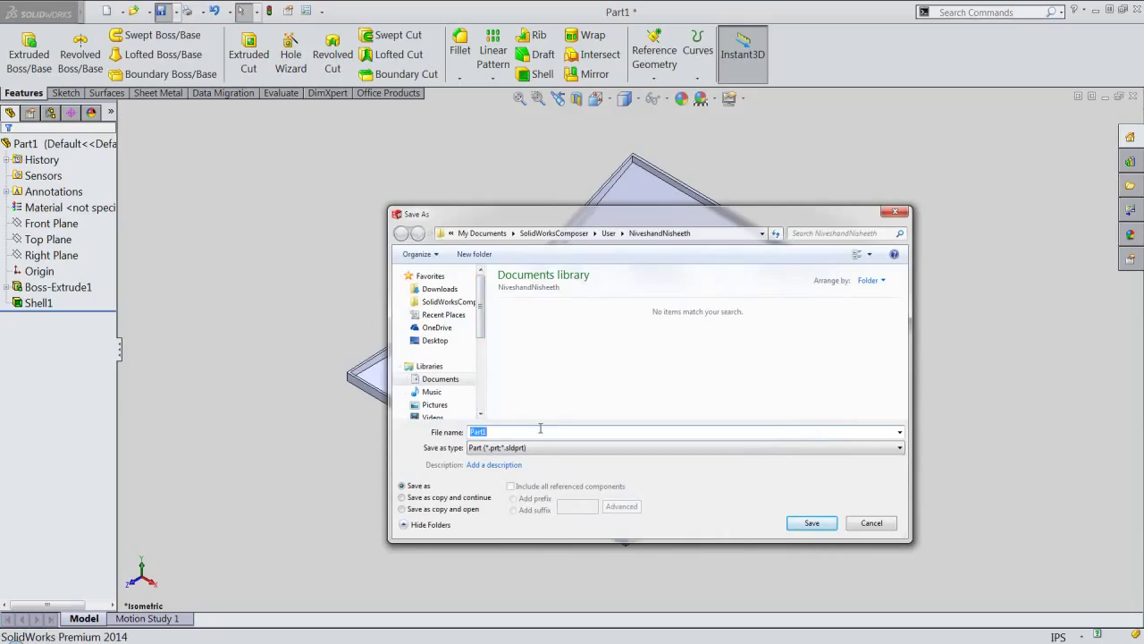
left_click(474, 253)
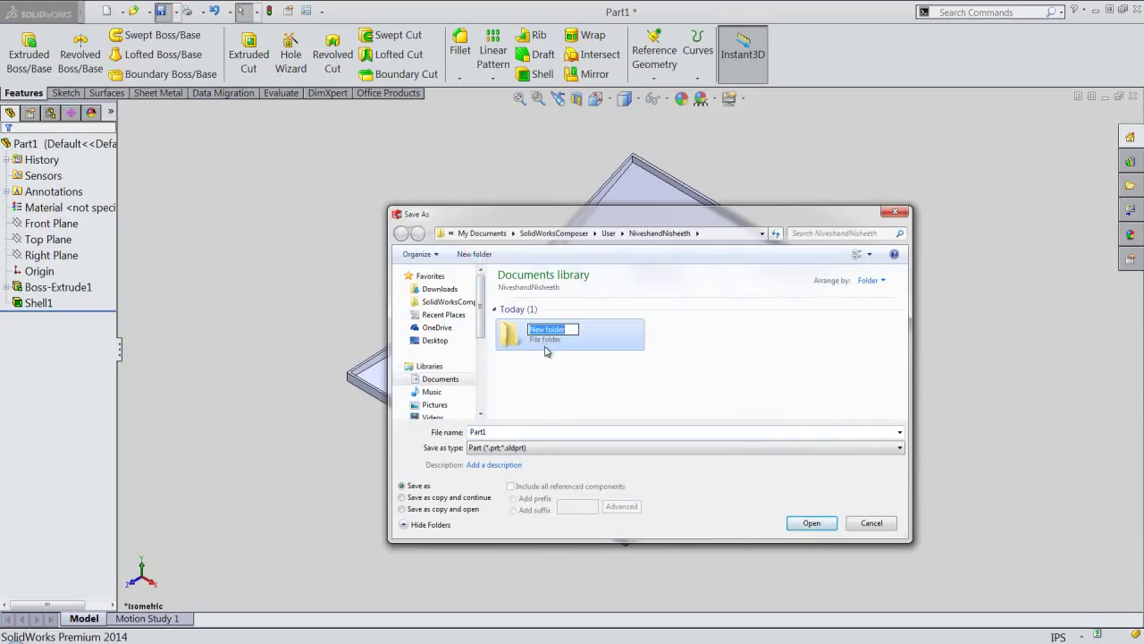
type("Calculator (Cabinet)")
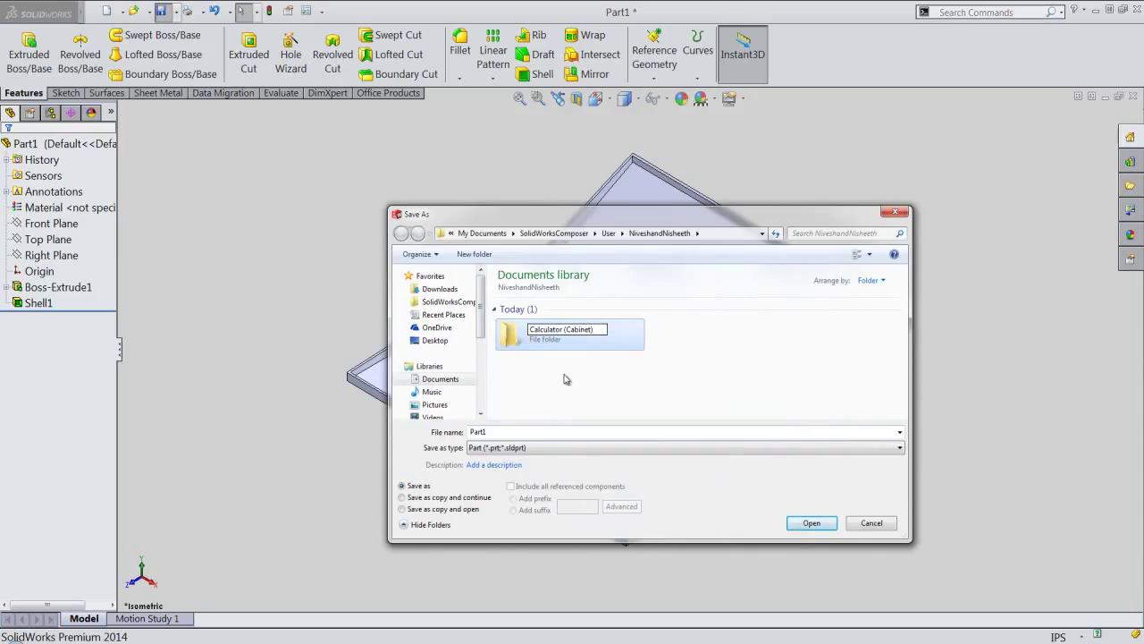
left_click(561, 371)
double_click(555, 329)
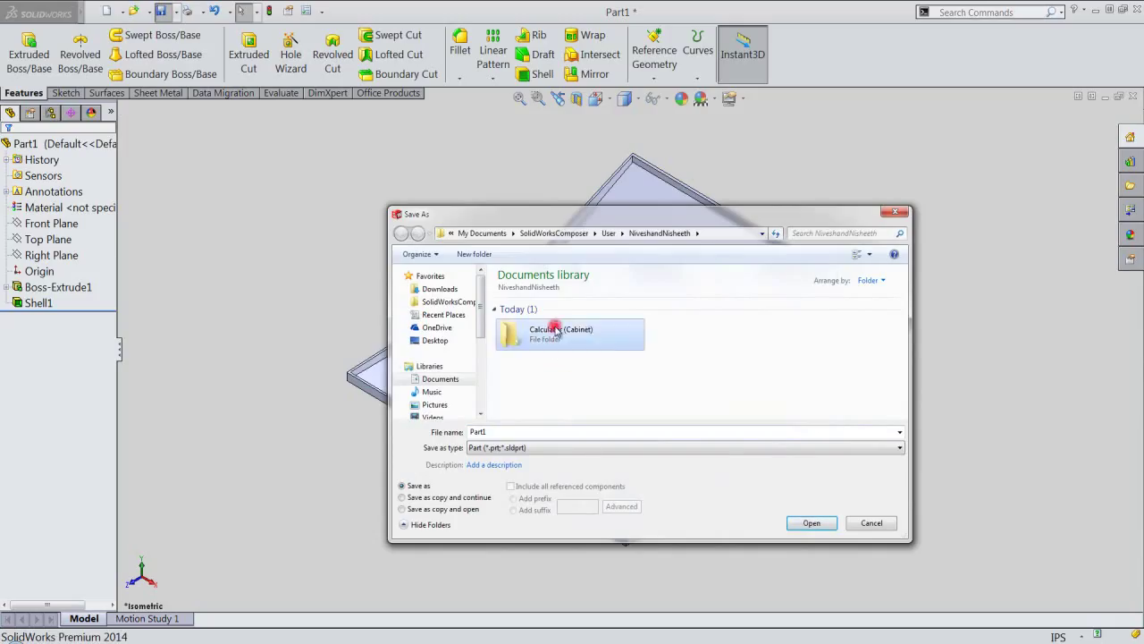
double_click(497, 434)
type("Base")
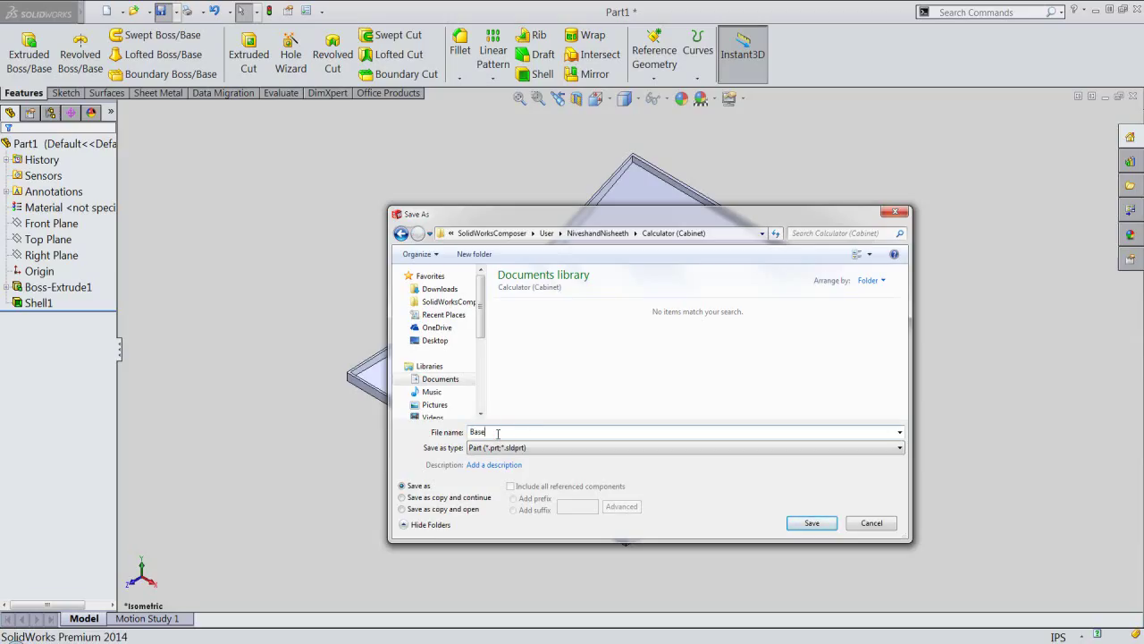
key("Return")
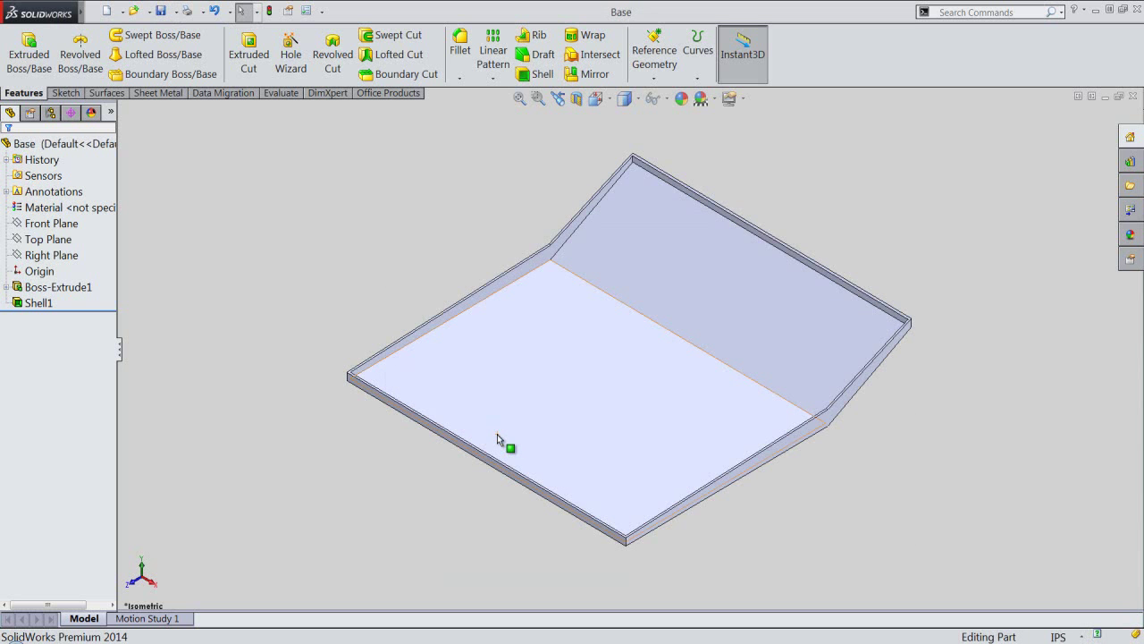
Start a new Sketch2 on the Right Plane
left_click(405, 517)
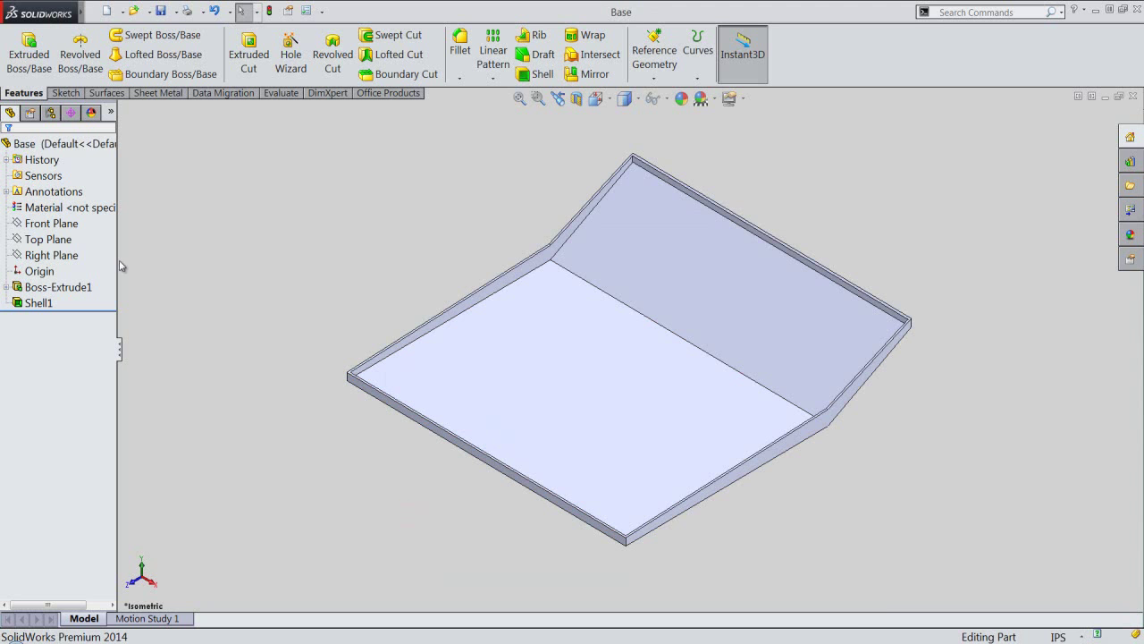
left_click(57, 255)
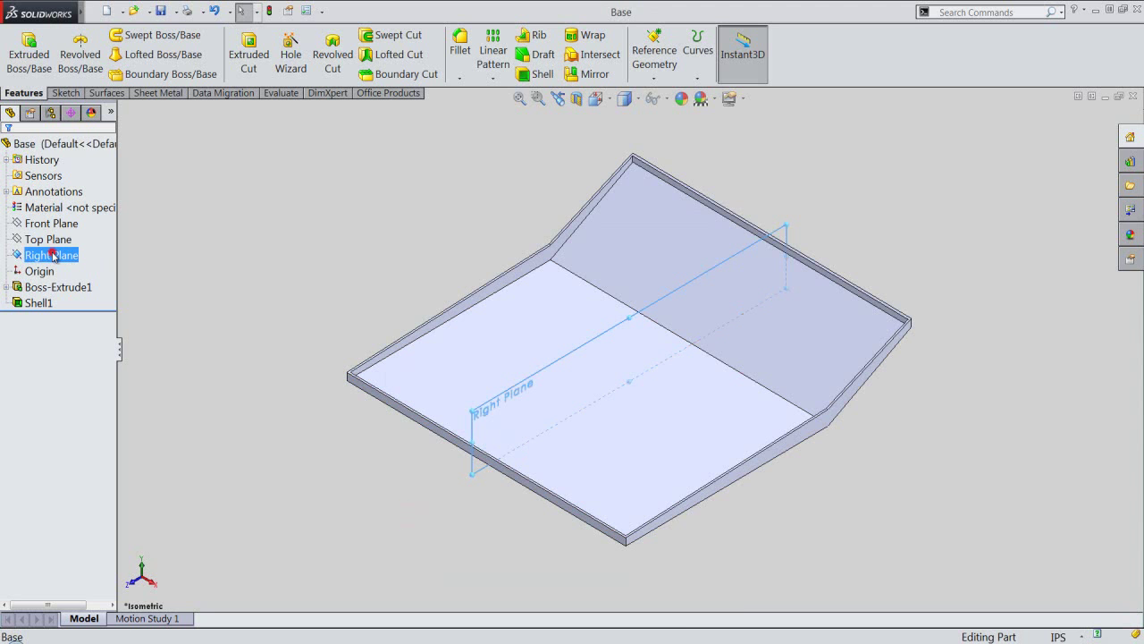
left_click(60, 235)
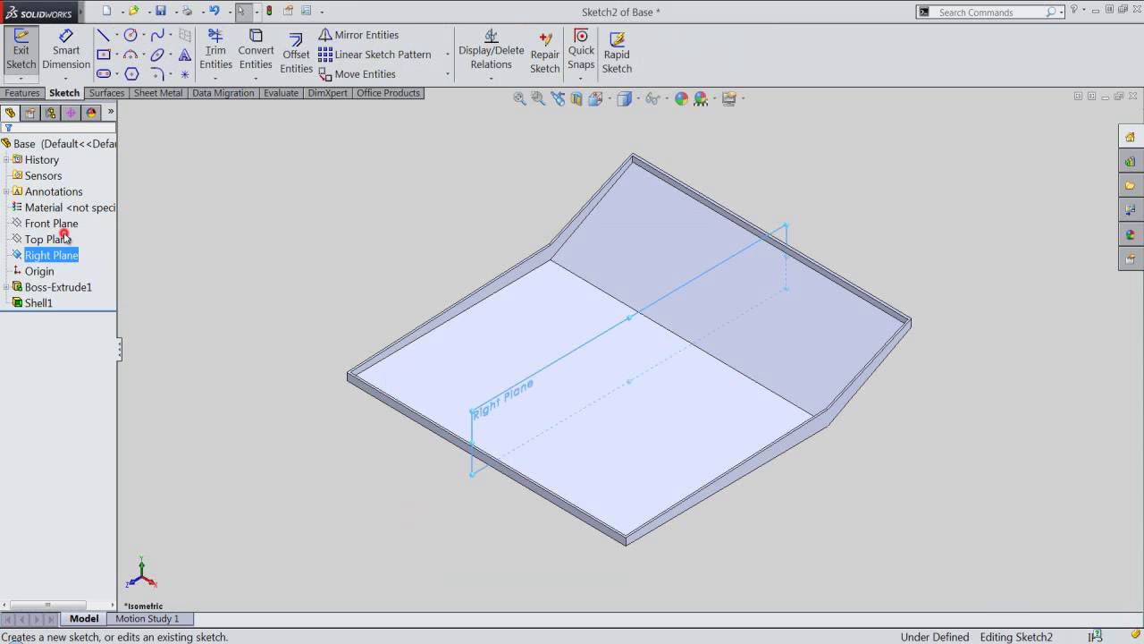
left_click(334, 189)
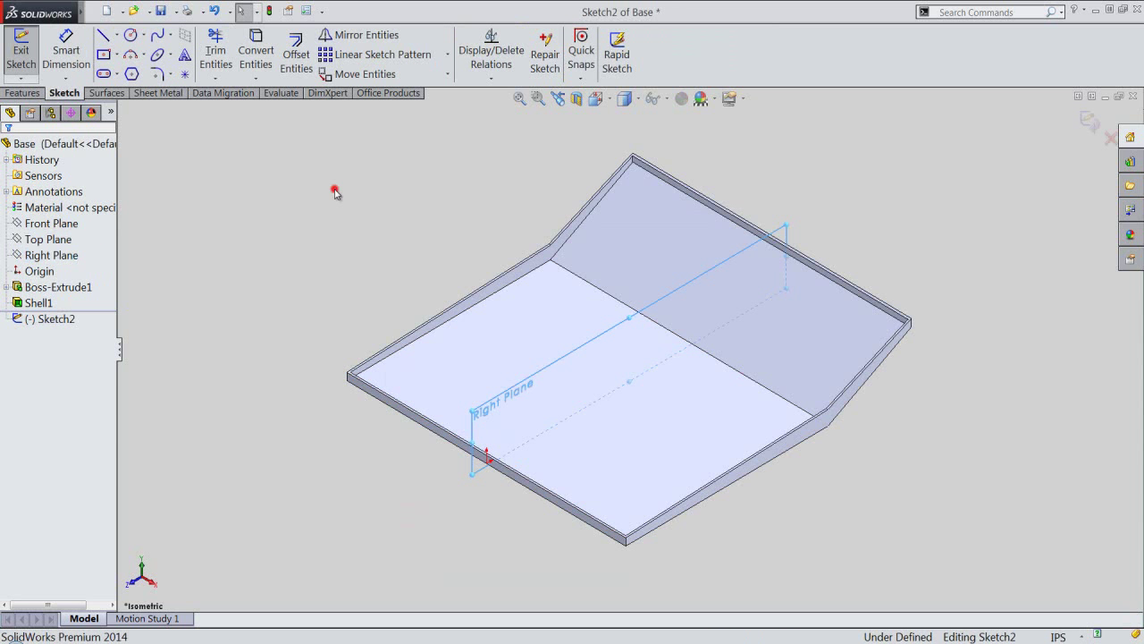
View the sketch normal to the Right side and zoom in
left_click(595, 100)
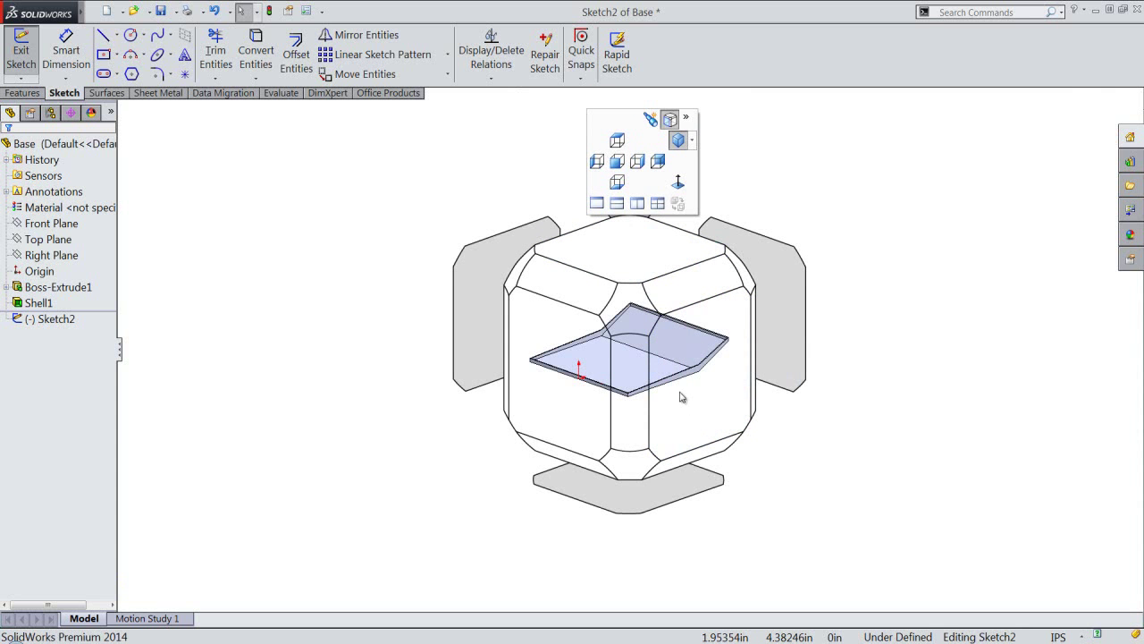
left_click(685, 377)
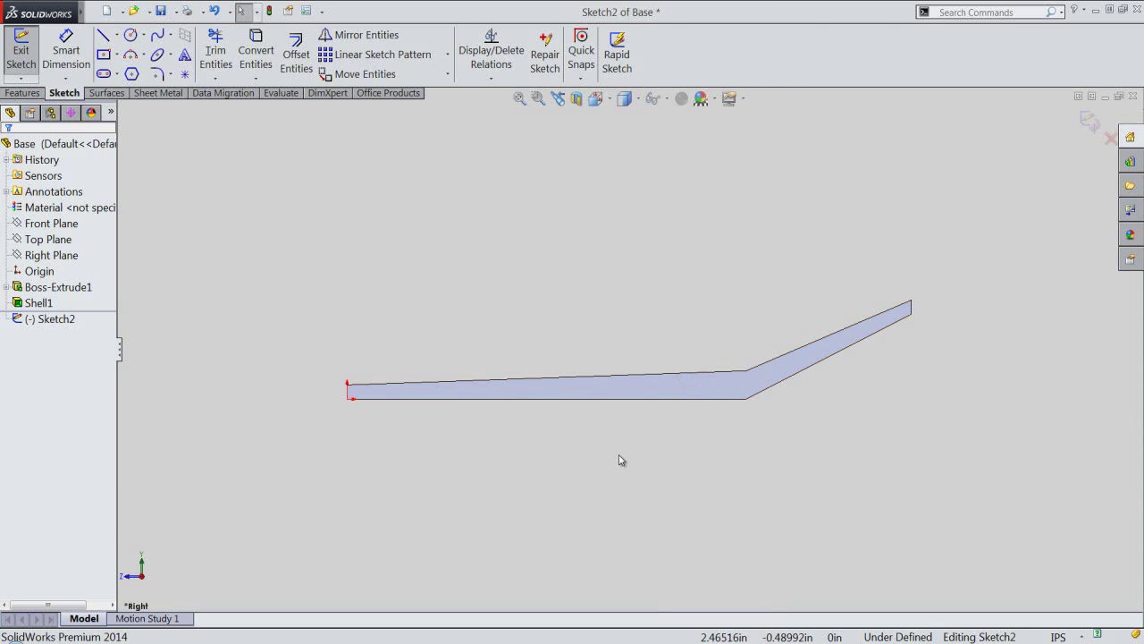
scroll(587, 432, "down", 2)
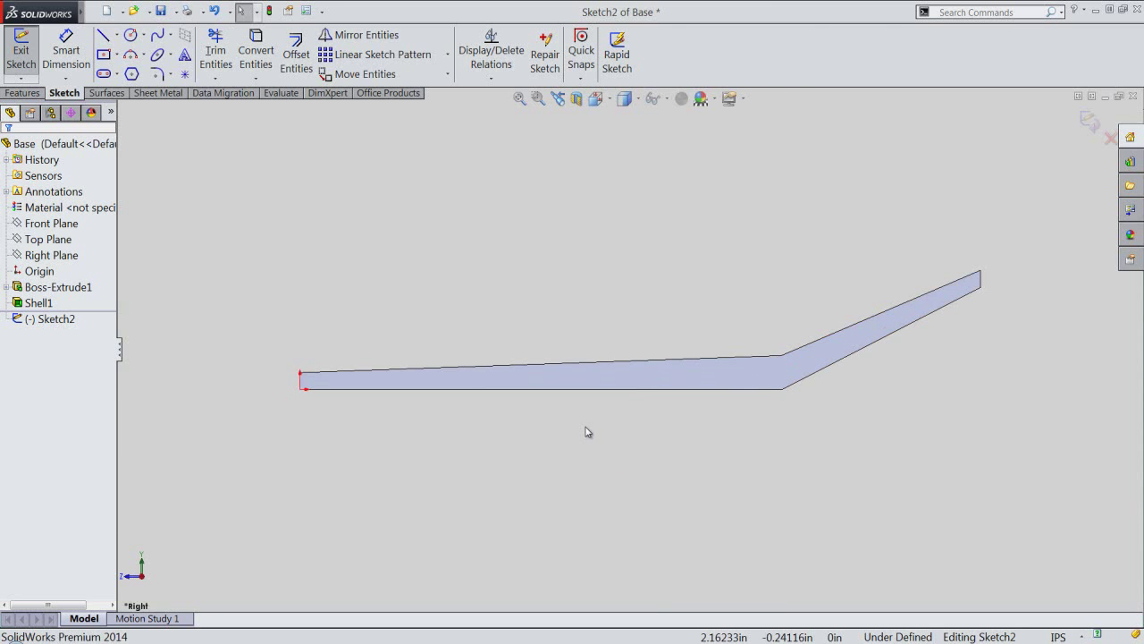
scroll(587, 431, "down", 1)
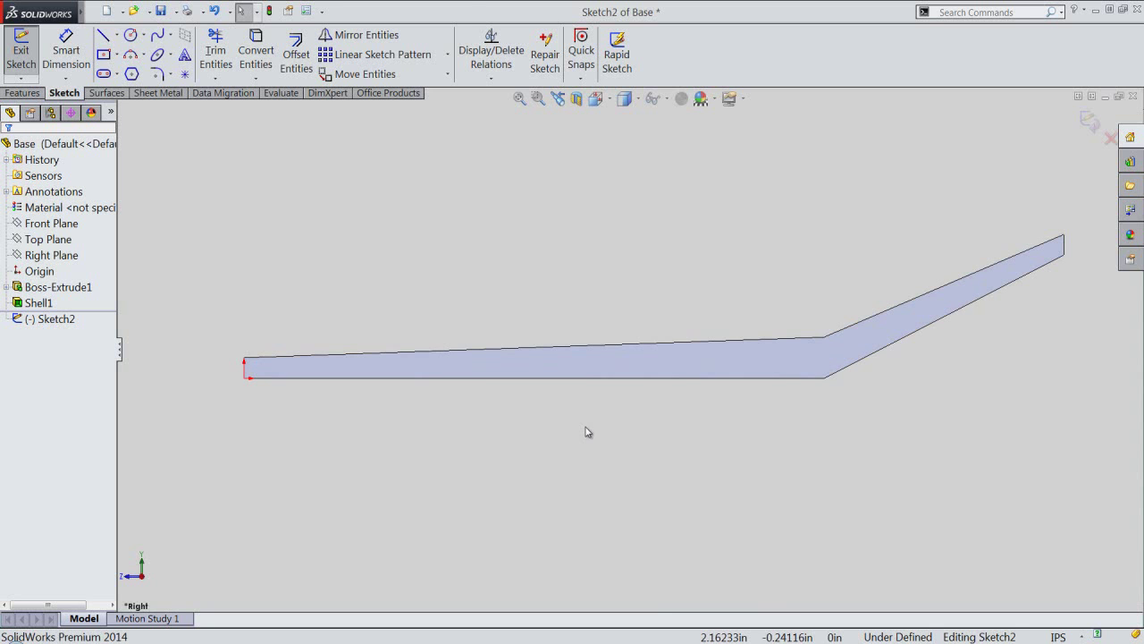
Draw a 0.03125-long vertical line down from the tray profile's bottom-left corner
right_click(312, 438)
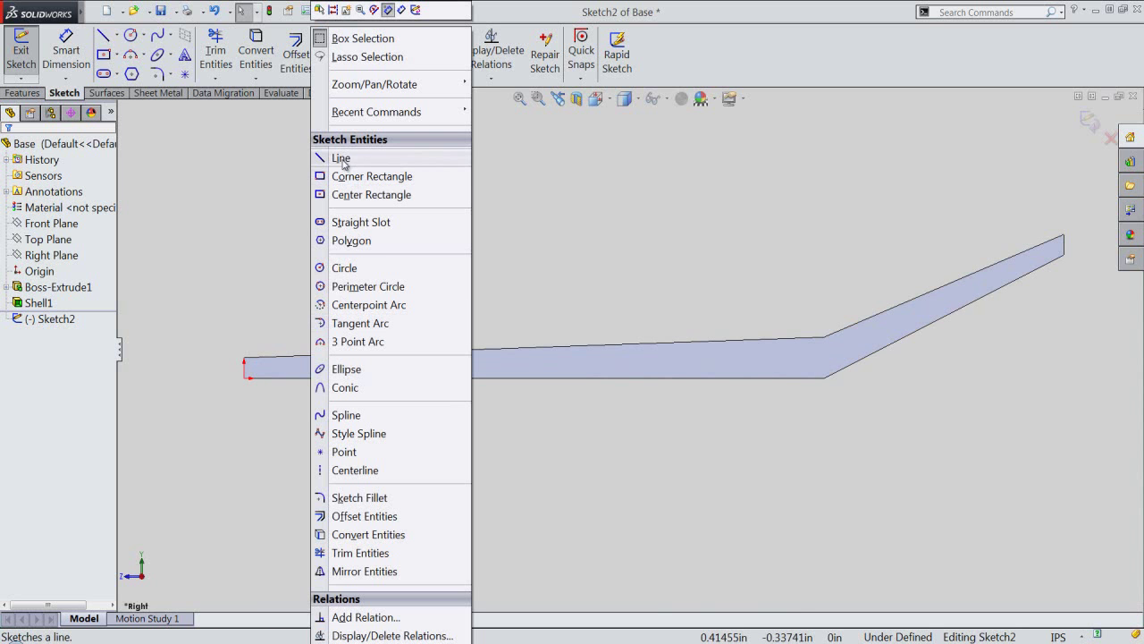
left_click(341, 158)
scroll(242, 378, "down", 2)
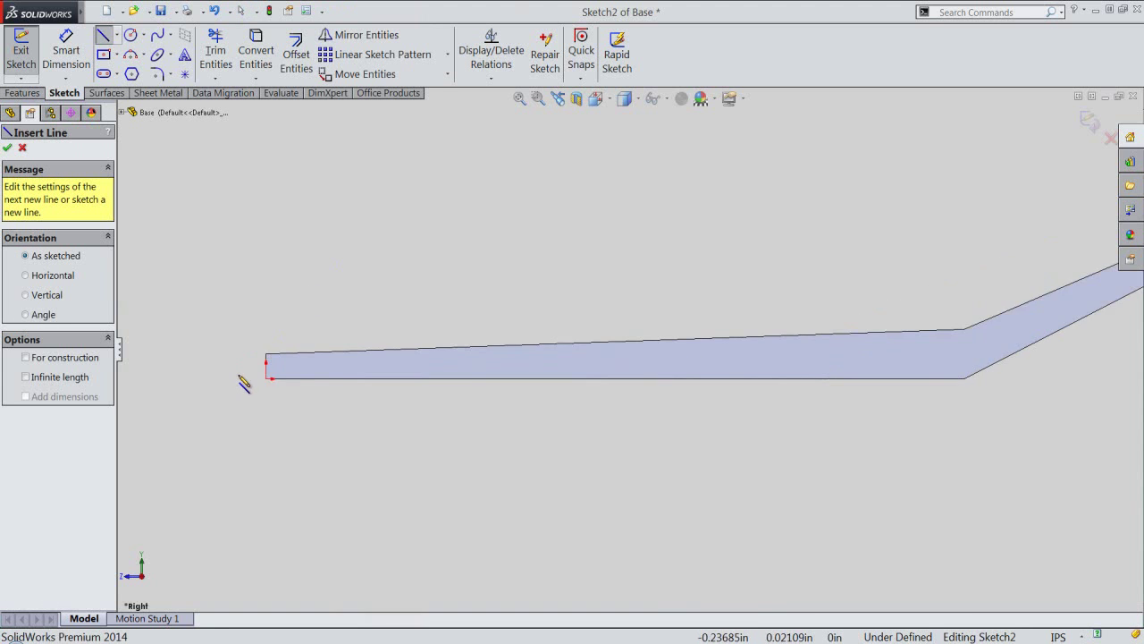
scroll(245, 379, "down", 2)
scroll(248, 384, "down", 1)
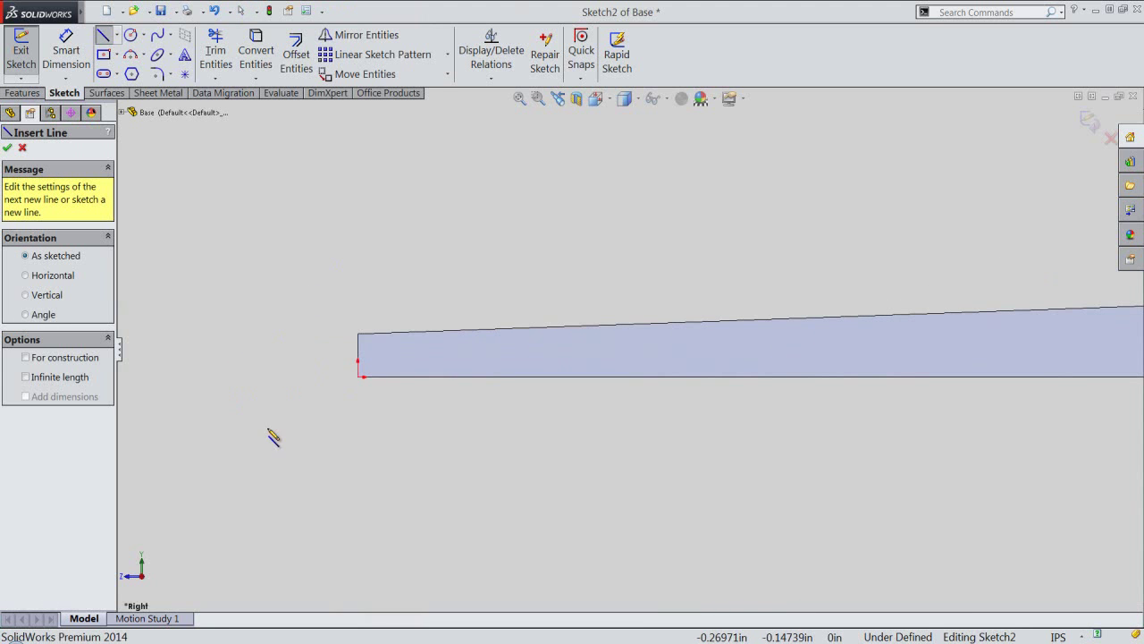
left_click(407, 376)
type(".03125")
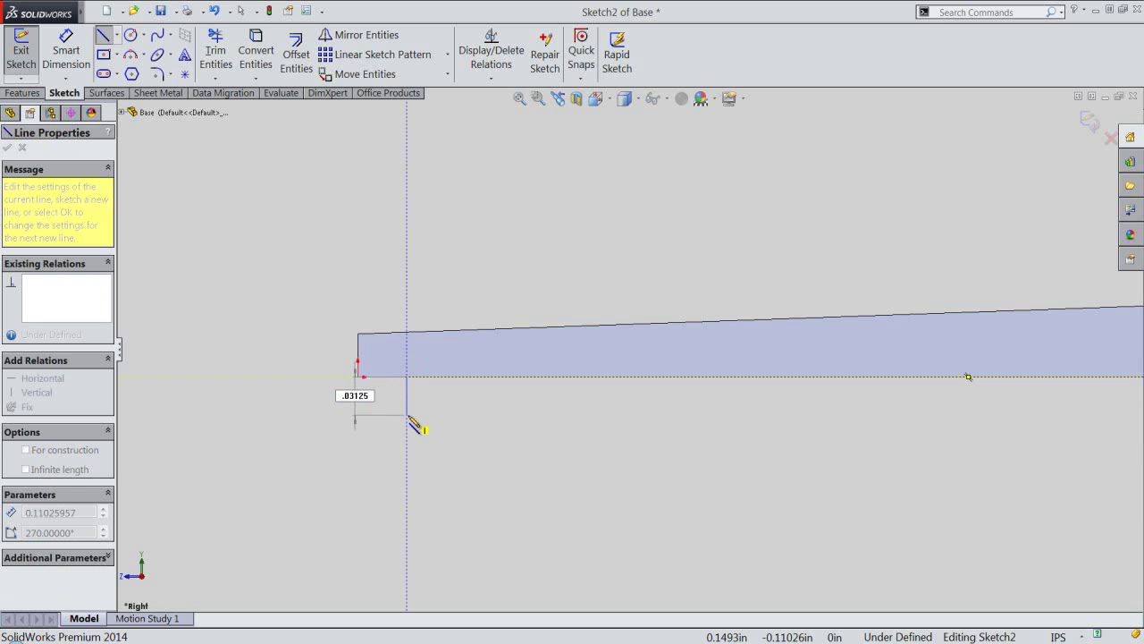
key("Return")
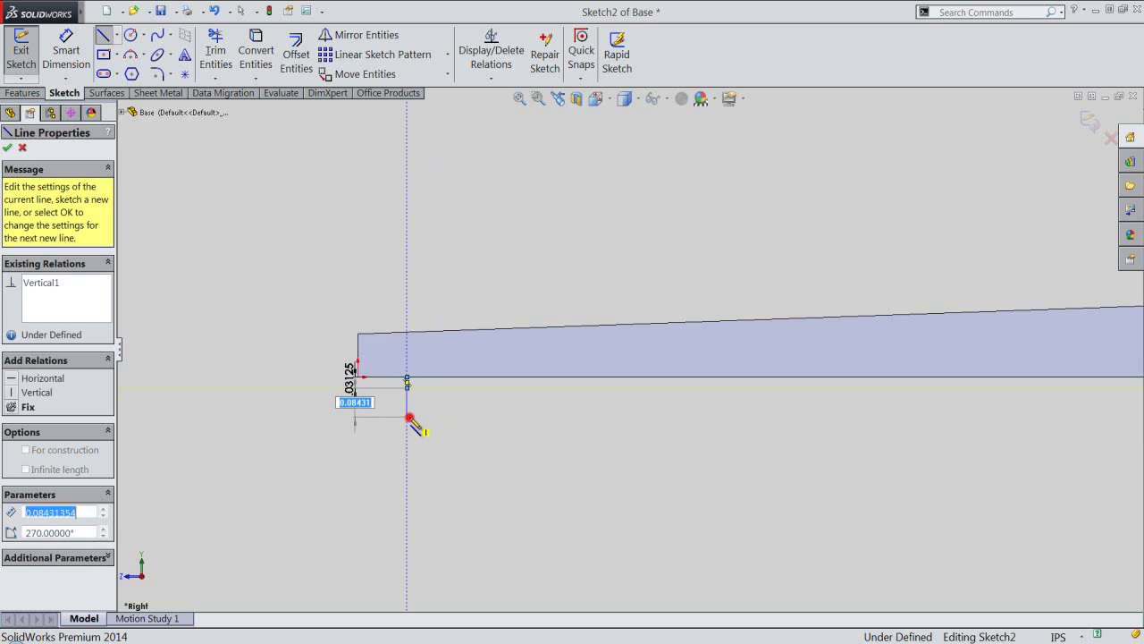
key("Escape")
Draw connected lines from the short line's end along beneath the profile to the bend
left_click(407, 378)
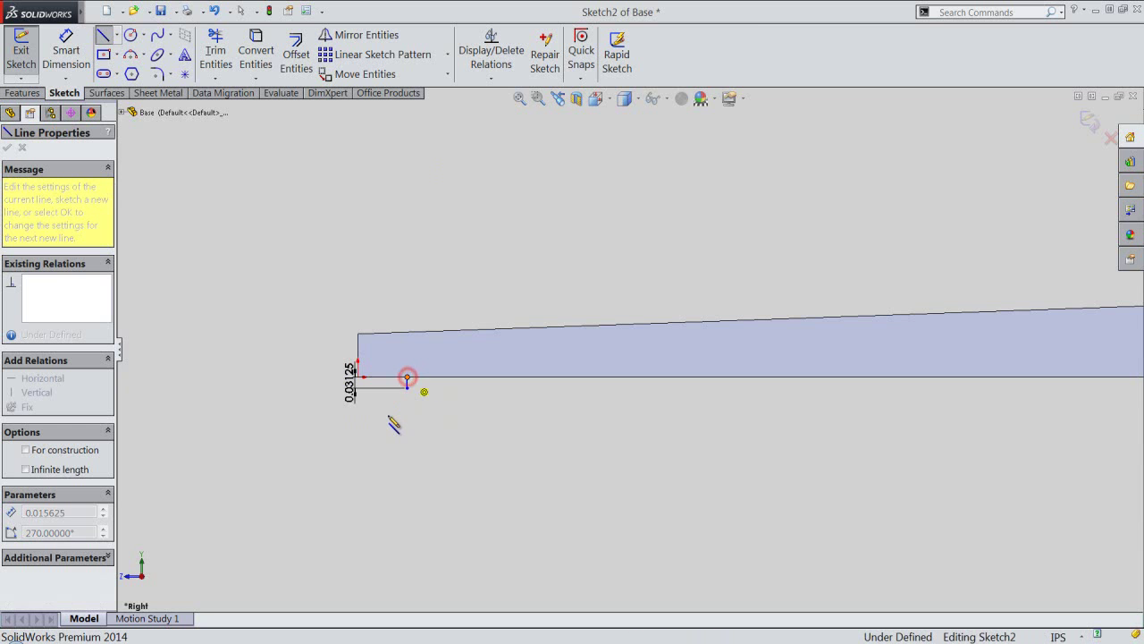
scroll(670, 384, "up", 3)
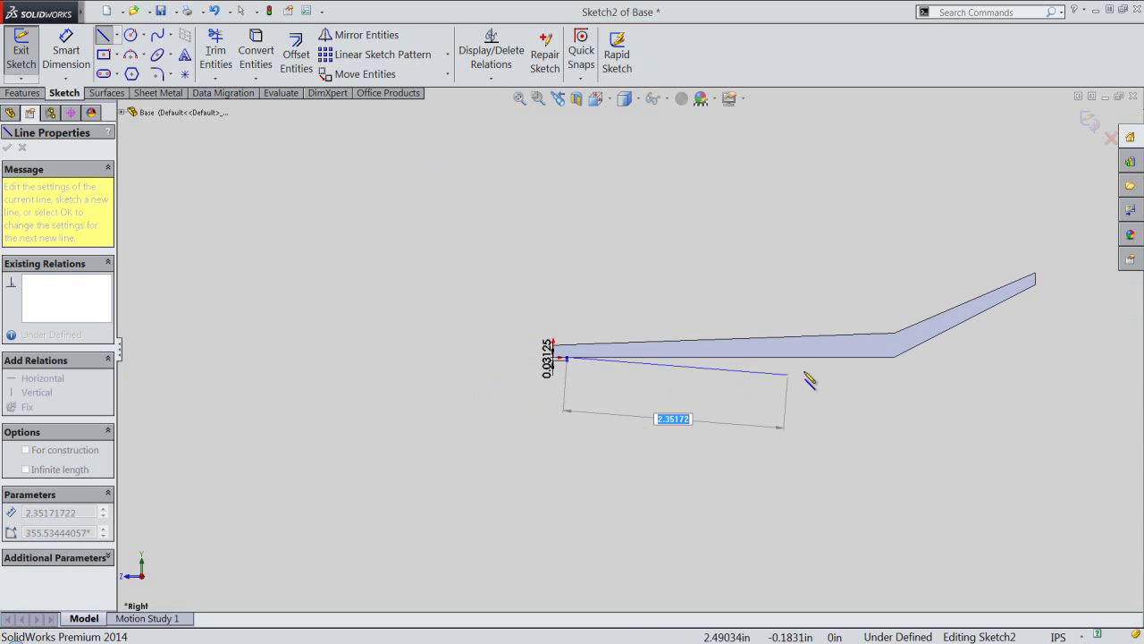
left_click(895, 357)
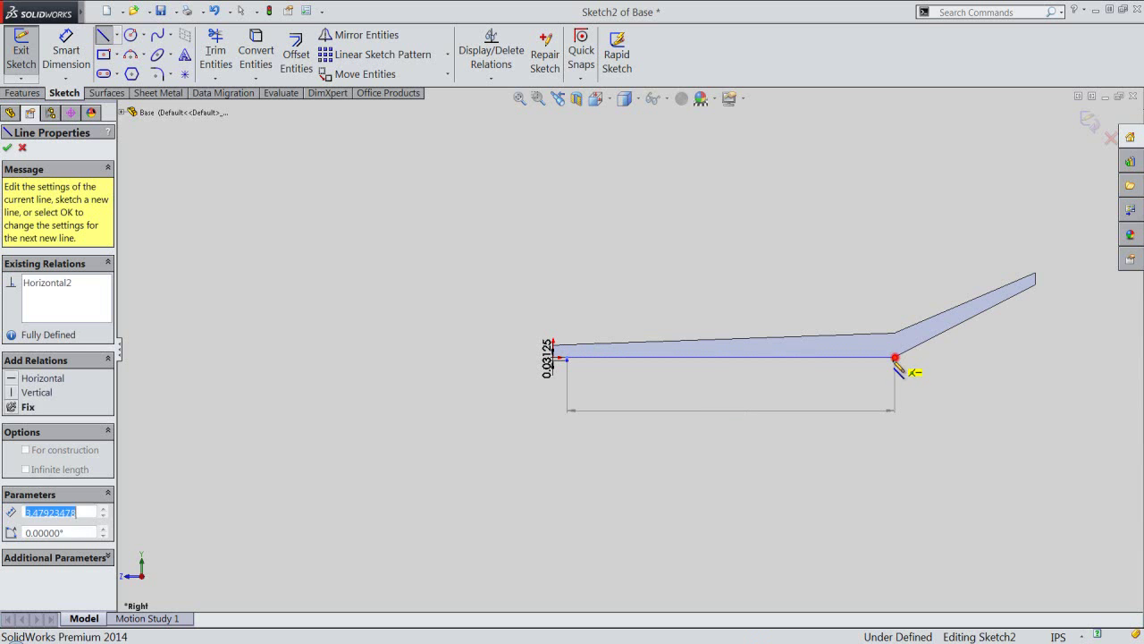
double_click(832, 396)
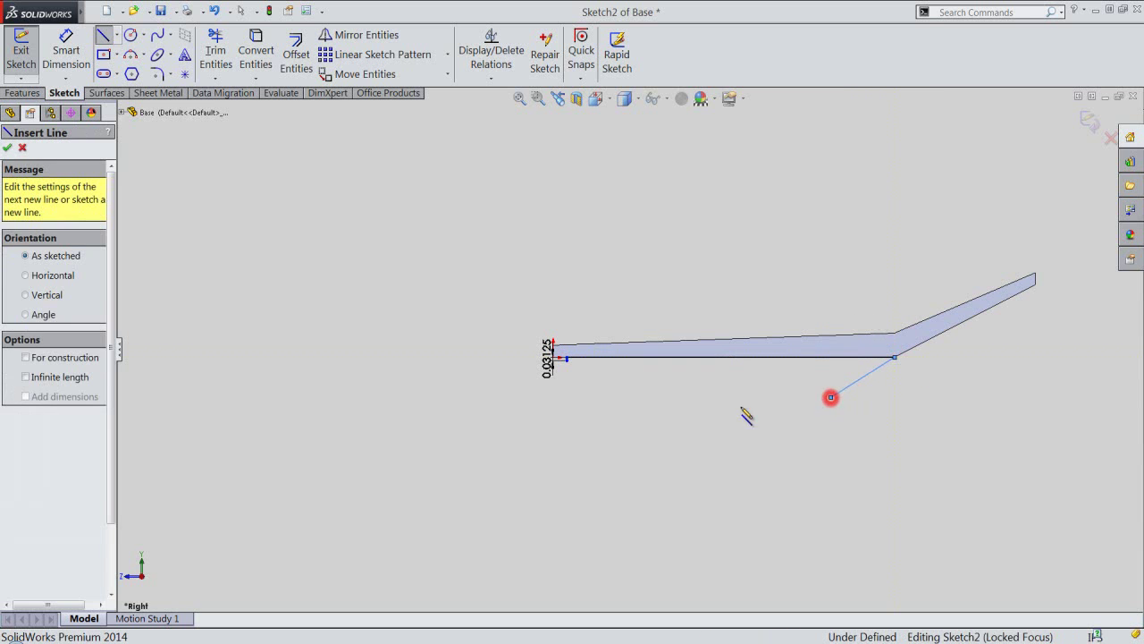
scroll(593, 358, "down", 2)
scroll(590, 358, "down", 2)
scroll(586, 361, "down", 2)
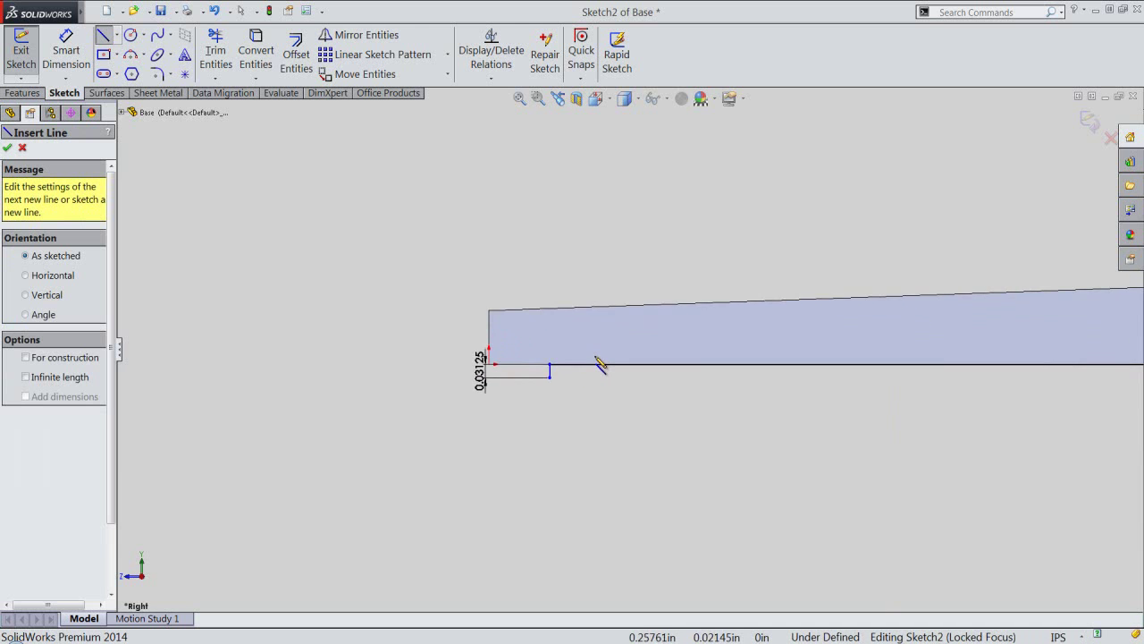
scroll(582, 364, "down", 3)
scroll(582, 364, "down", 2)
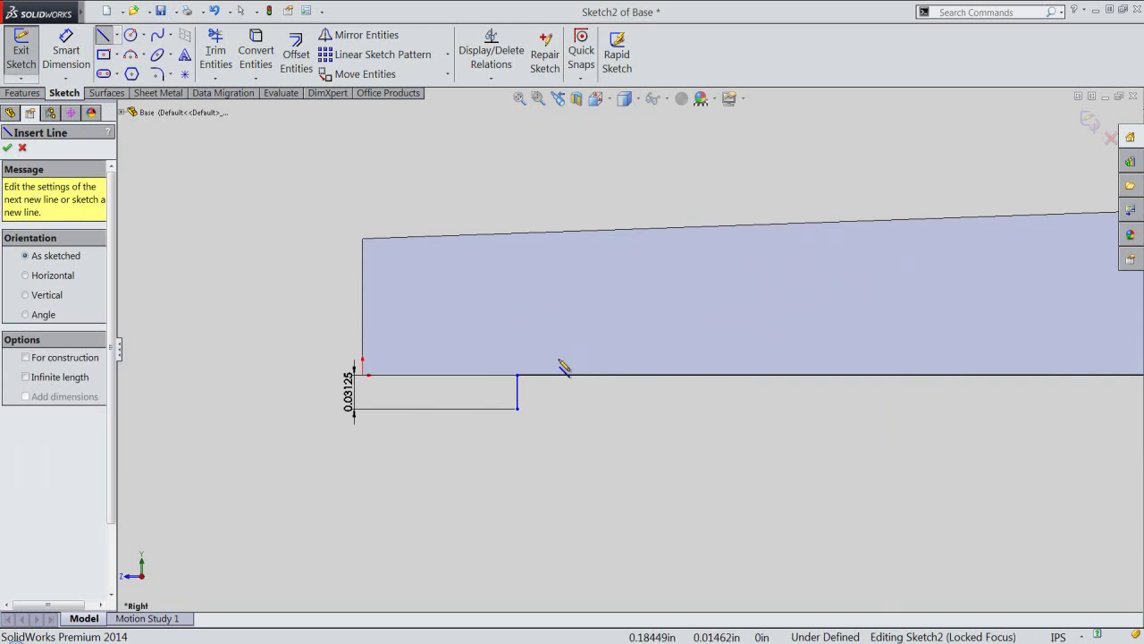
right_click(458, 192)
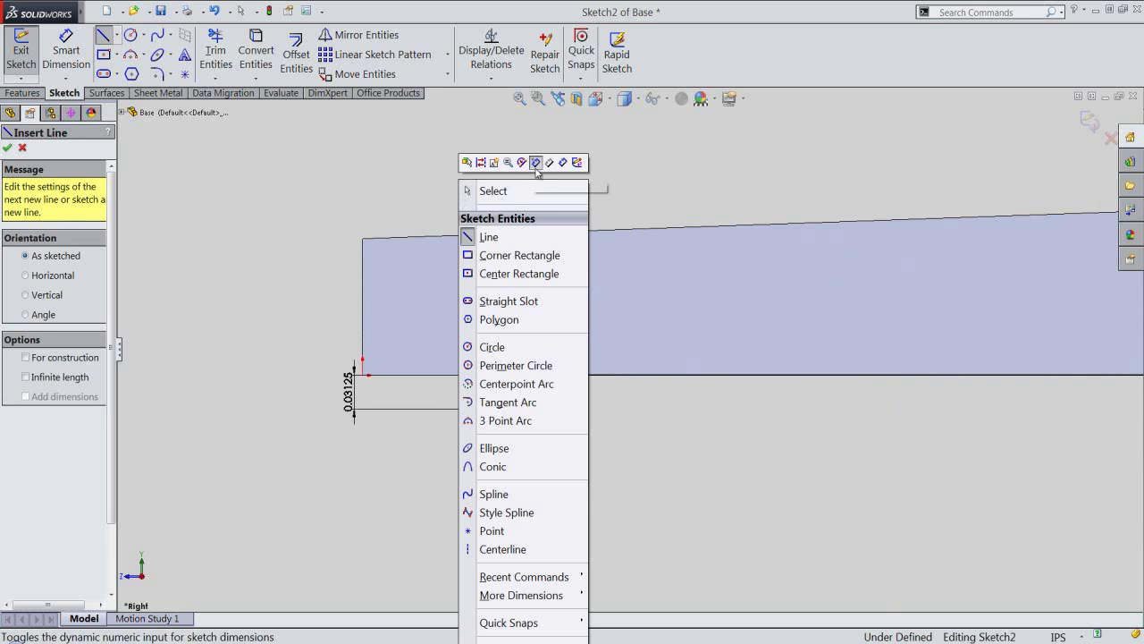
Dimension the left vertical edge to the short vertical line at 0.09375
left_click(562, 159)
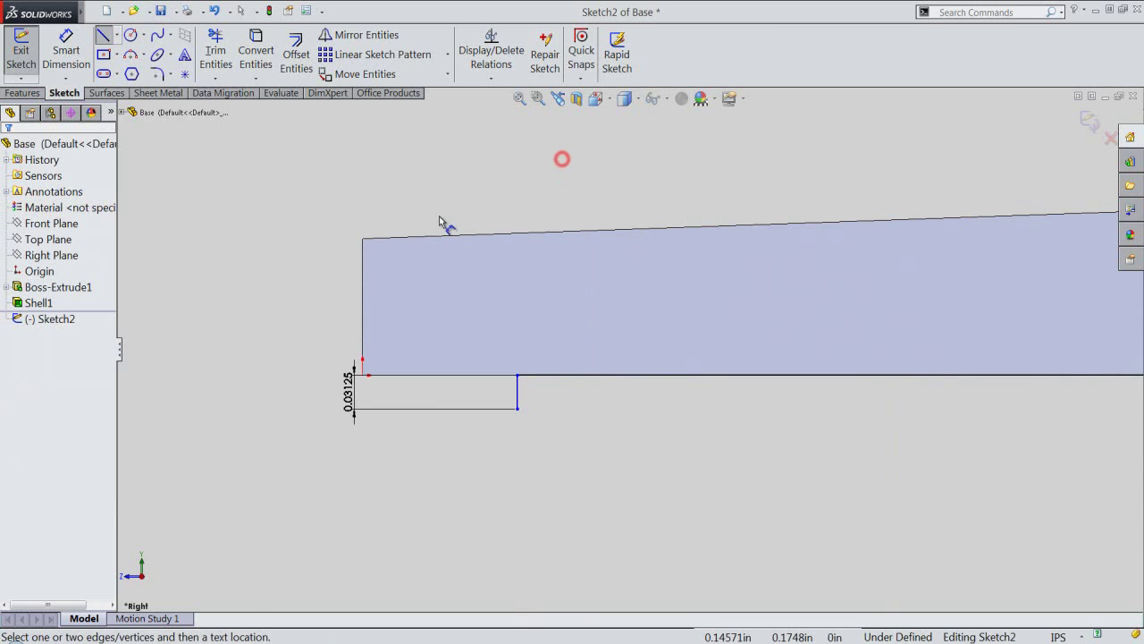
left_click(365, 294)
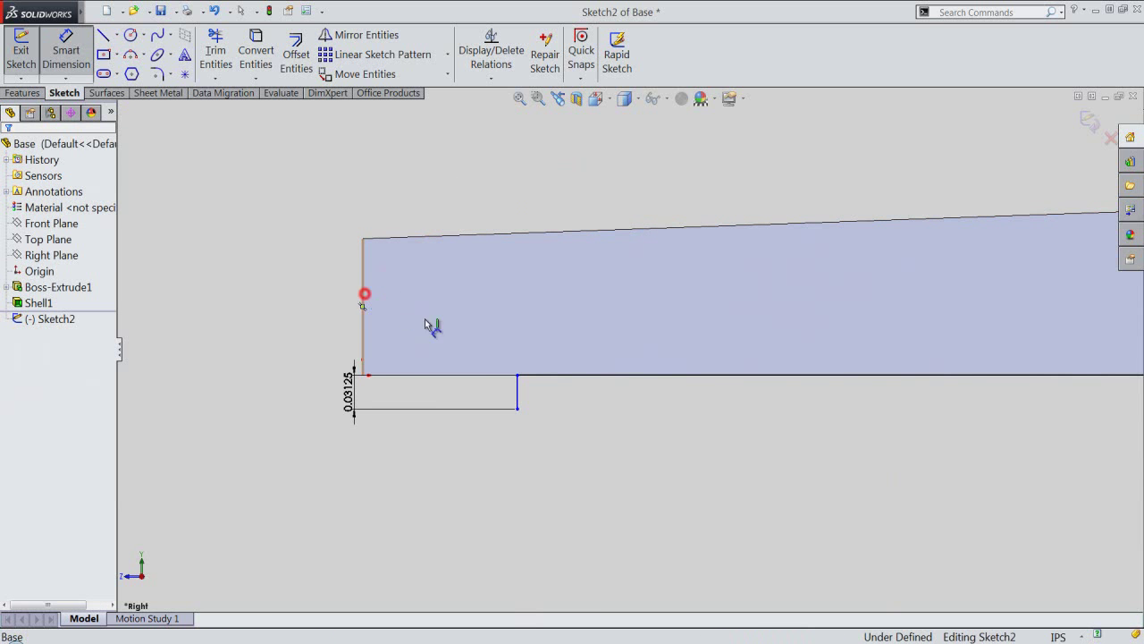
left_click(516, 395)
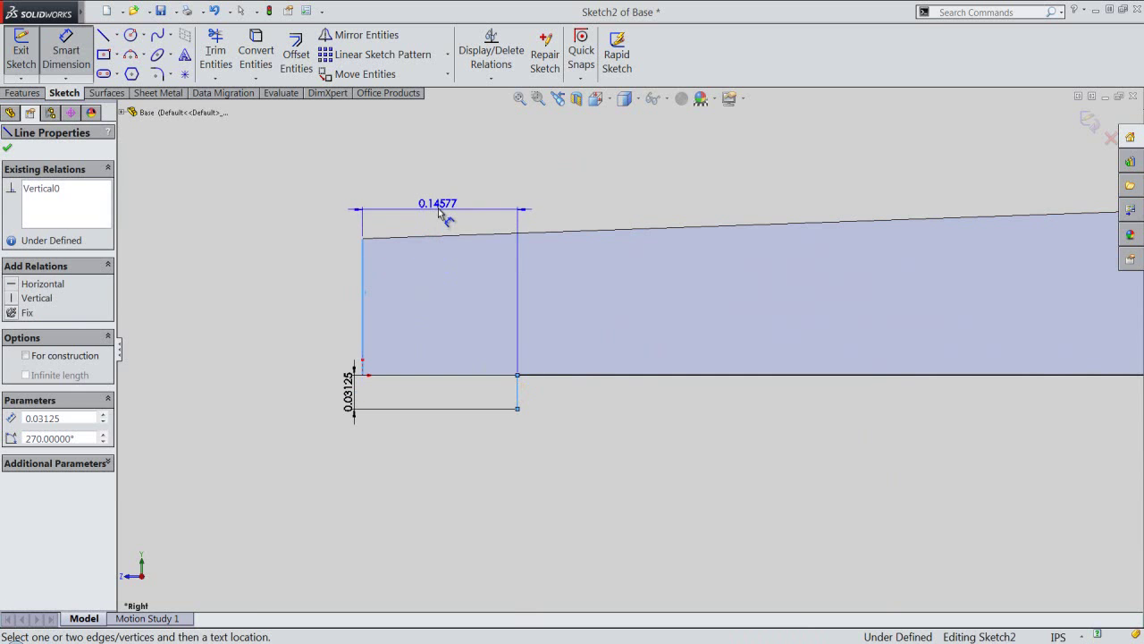
left_click(439, 212)
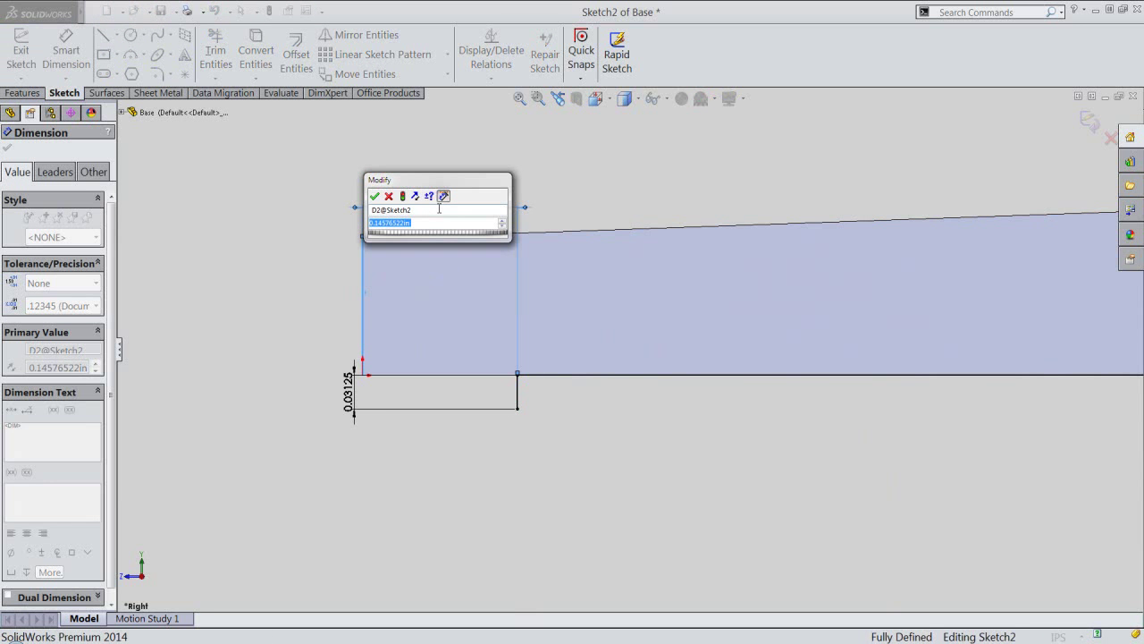
type(".0")
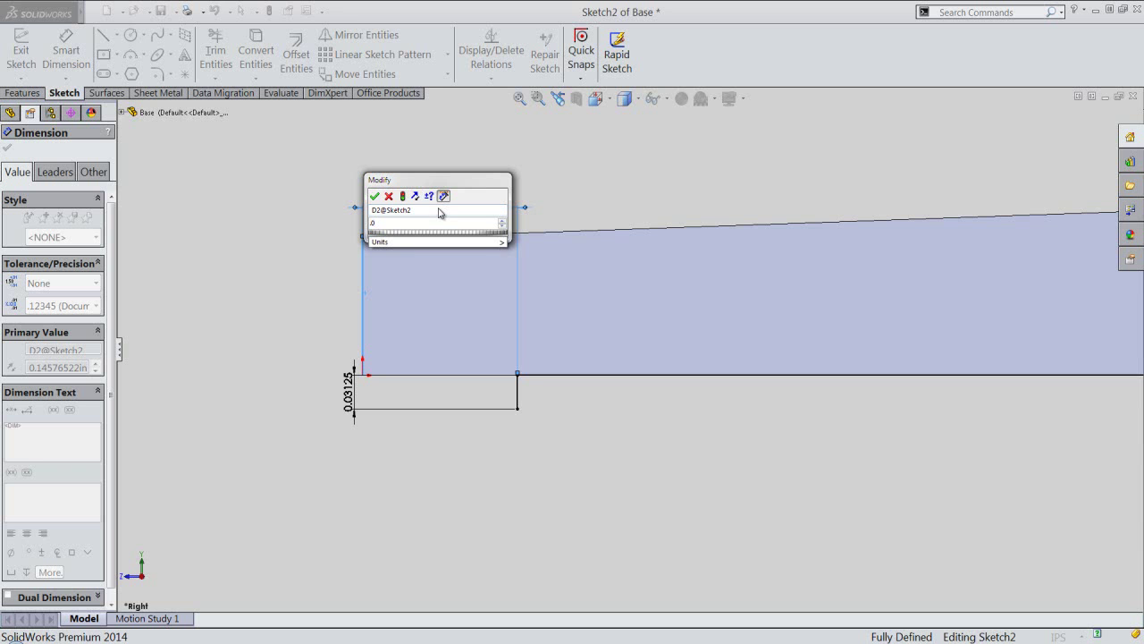
type("9375")
key("Return")
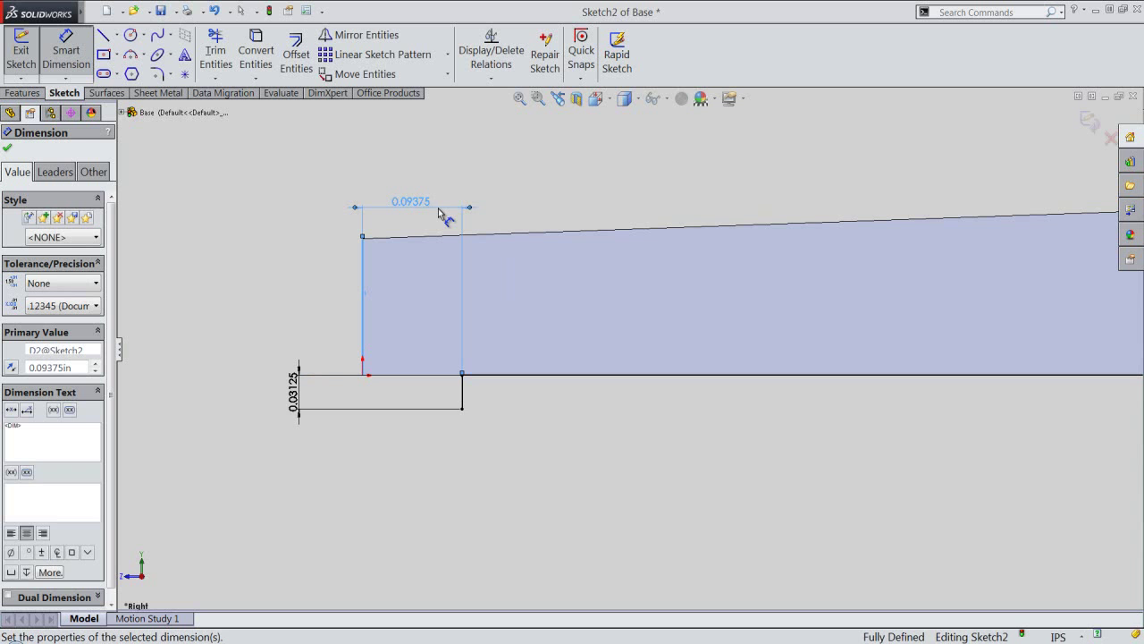
left_click(534, 459)
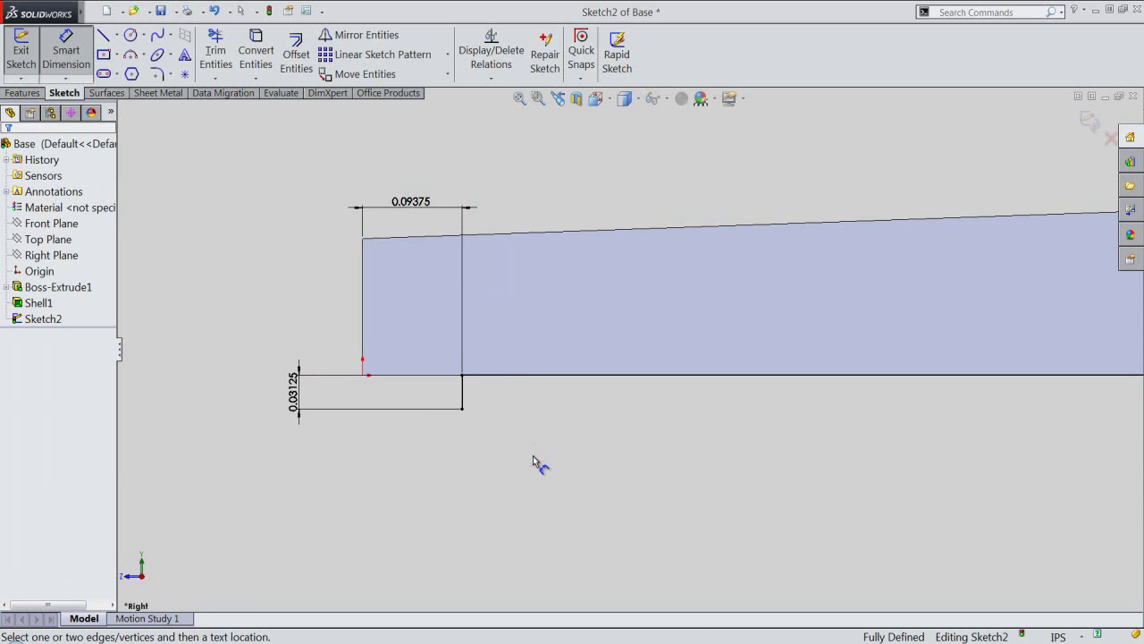
right_click(534, 459)
Draw a 3.625-long horizontal line from the short line's bottom end
left_click(566, 268)
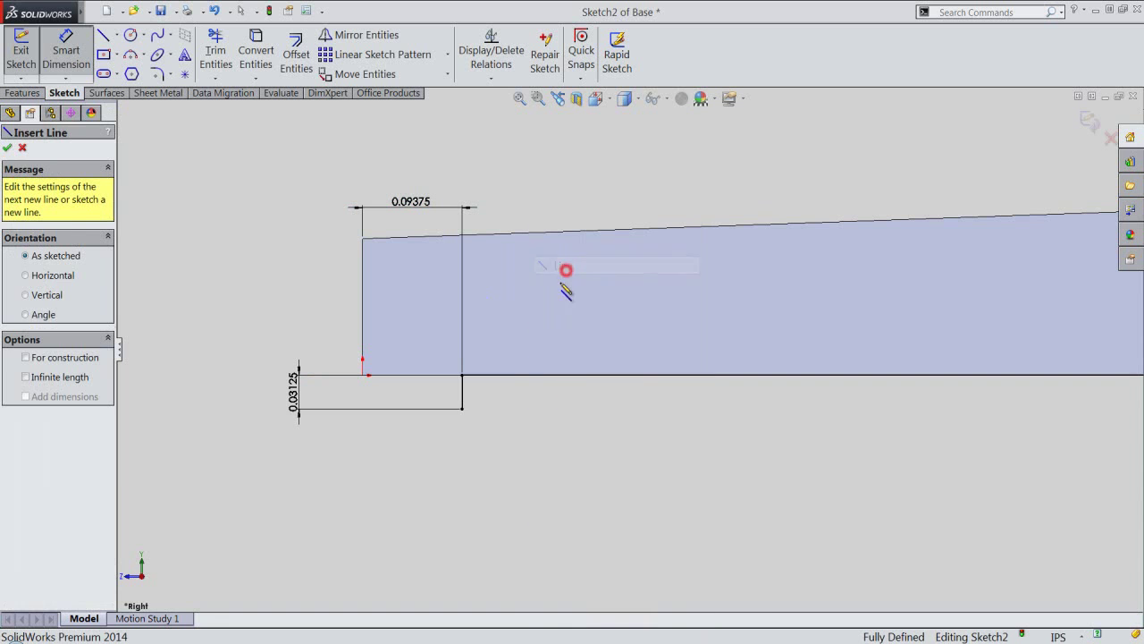
left_click(463, 411)
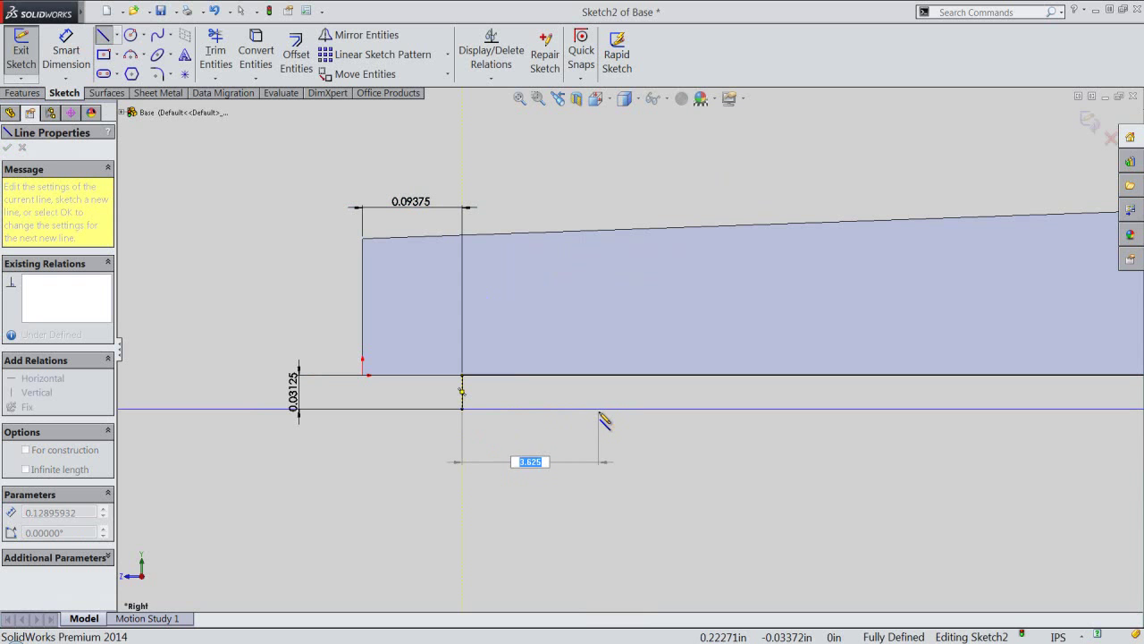
key("Return")
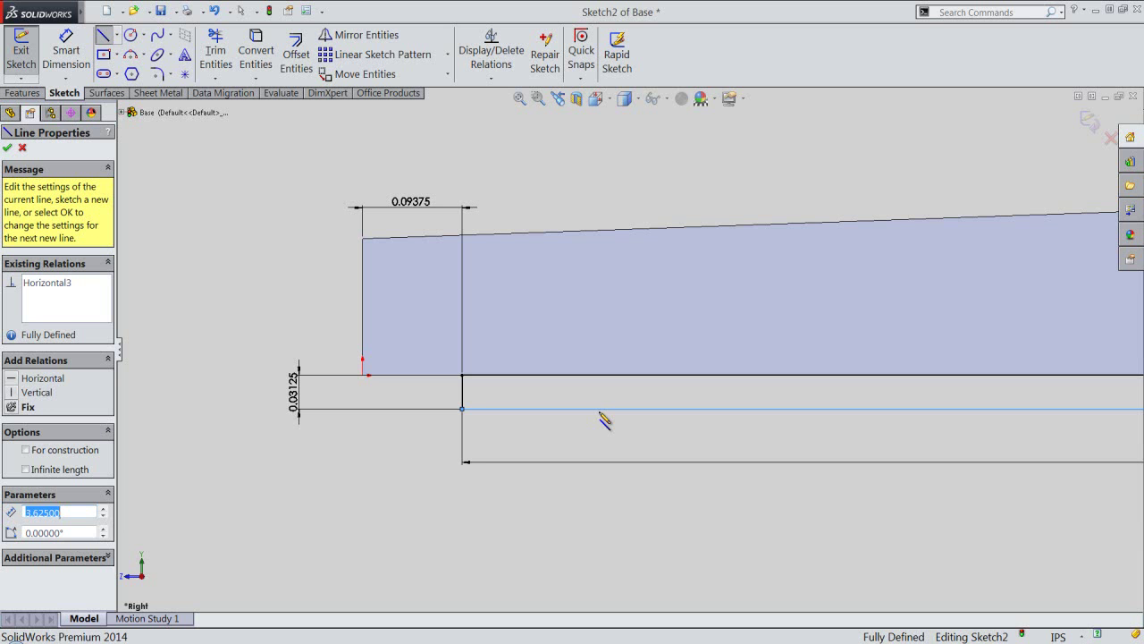
left_click(602, 416)
scroll(482, 503, "up", 3)
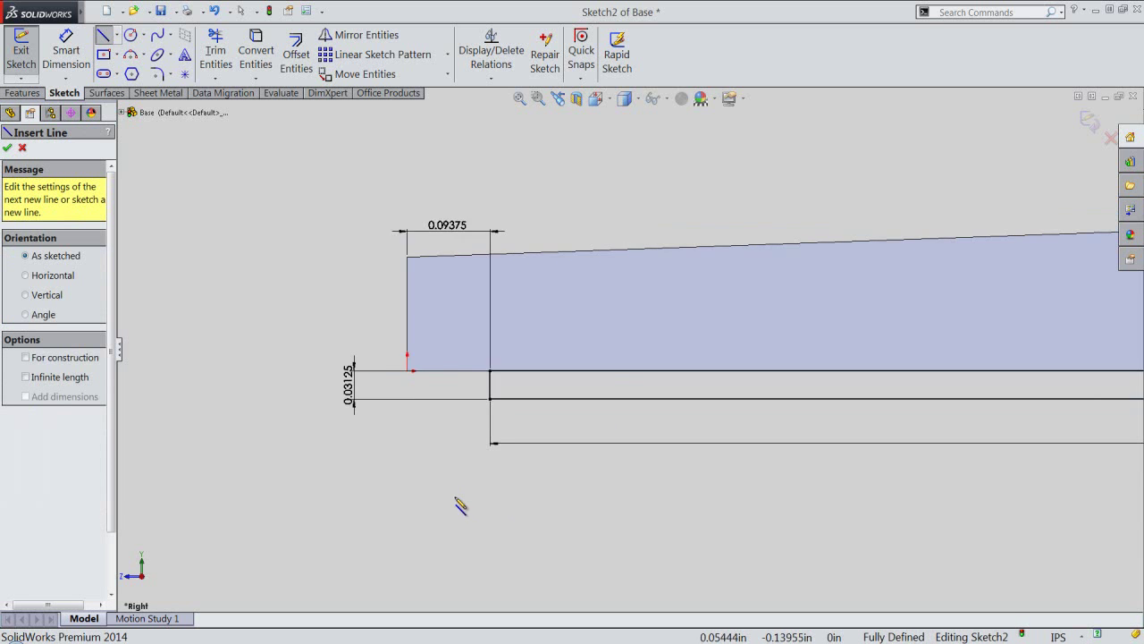
scroll(452, 498, "up", 2)
scroll(452, 498, "up", 2)
scroll(452, 497, "up", 2)
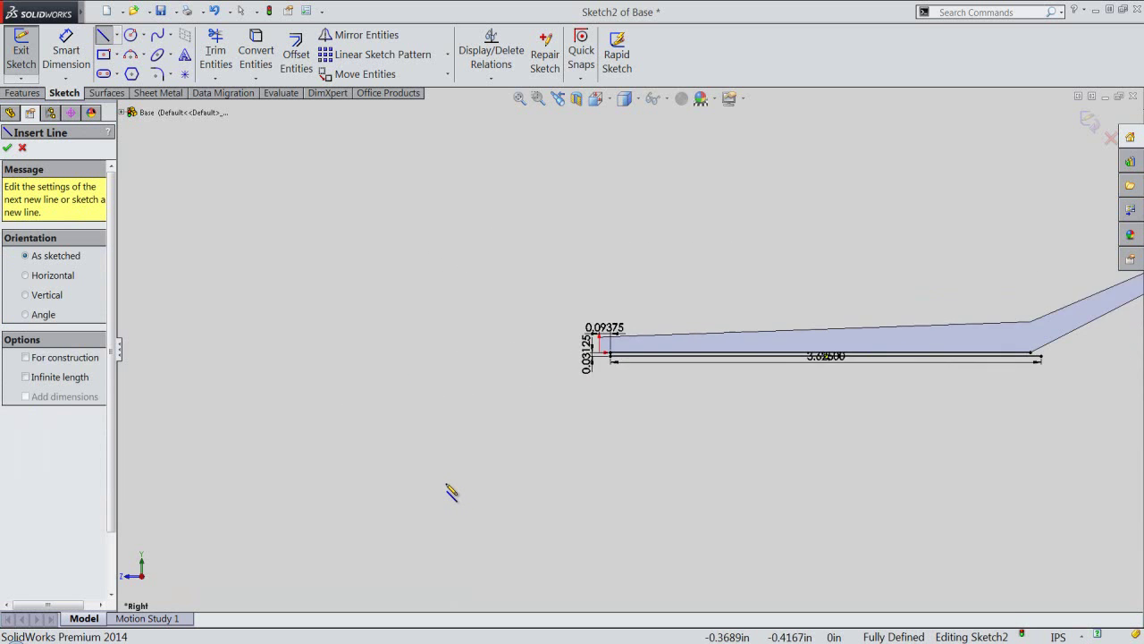
scroll(452, 492, "up", 2)
scroll(451, 491, "up", 1)
scroll(850, 349, "down", 2)
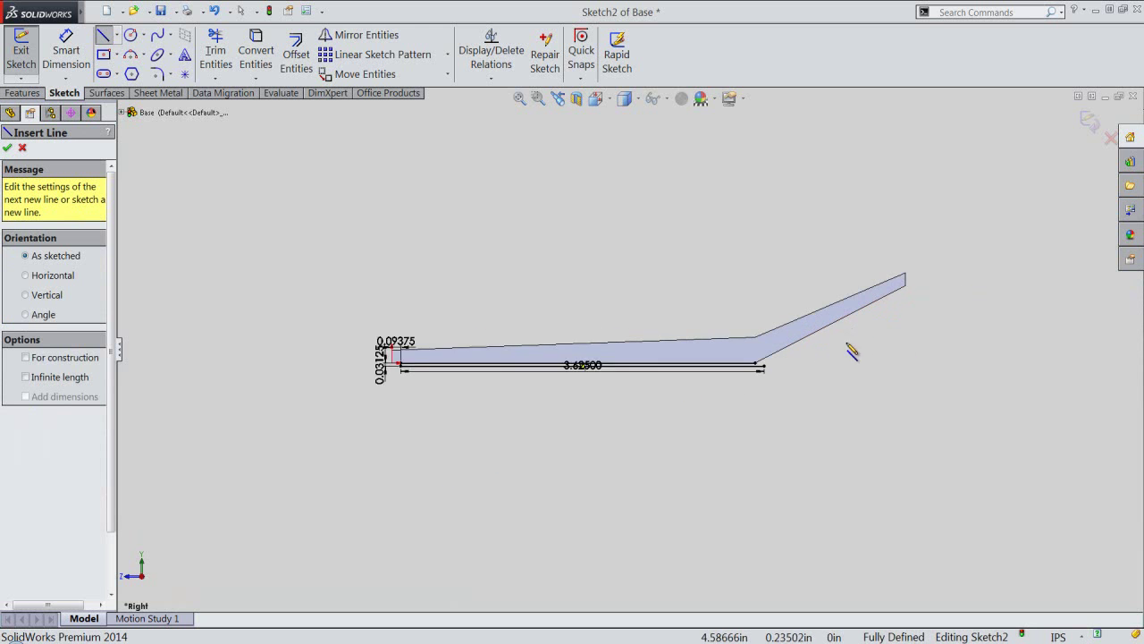
scroll(827, 349, "down", 3)
scroll(824, 345, "down", 1)
scroll(836, 318, "down", 1)
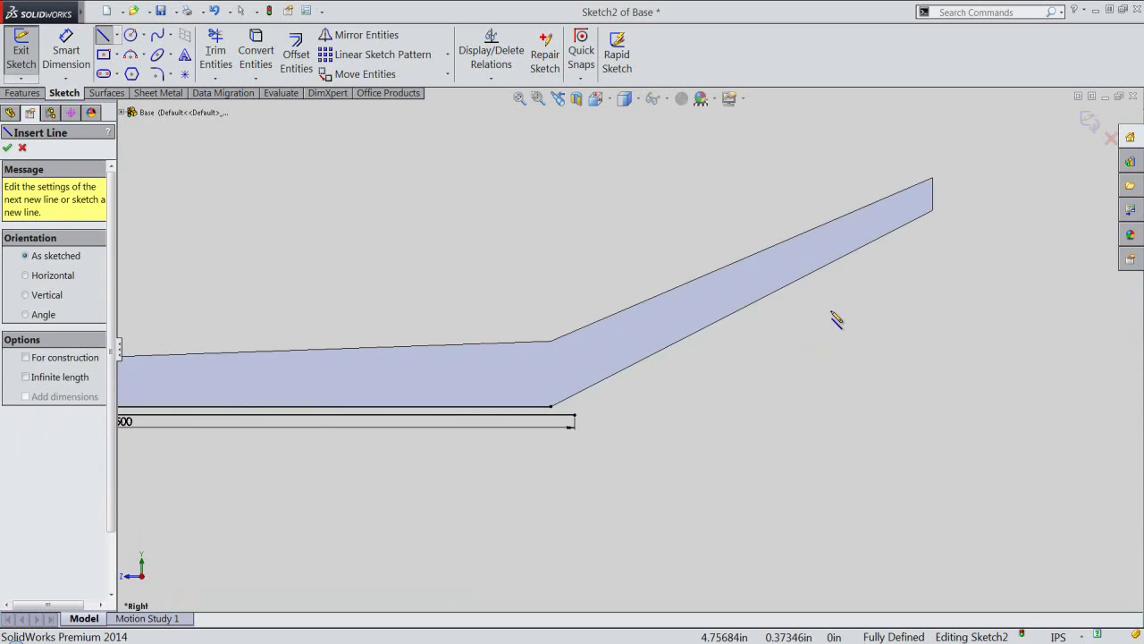
scroll(836, 319, "down", 1)
scroll(835, 319, "down", 1)
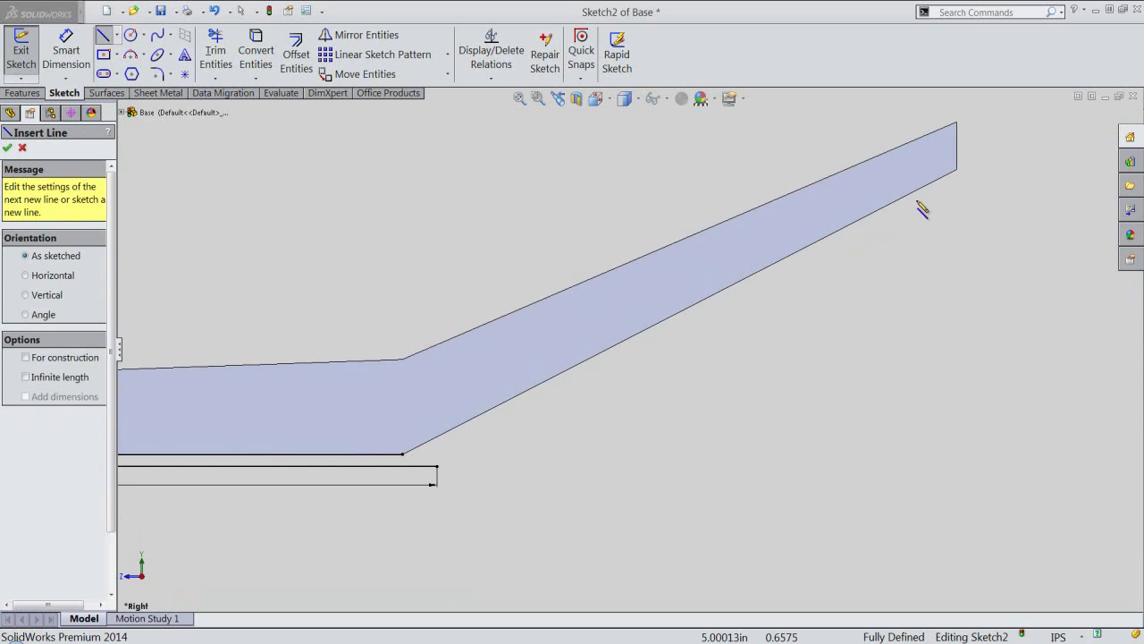
Add a 0.03125 vertical line at the slanted edge's upper end, a parallel line, and a closing line
left_click(926, 187)
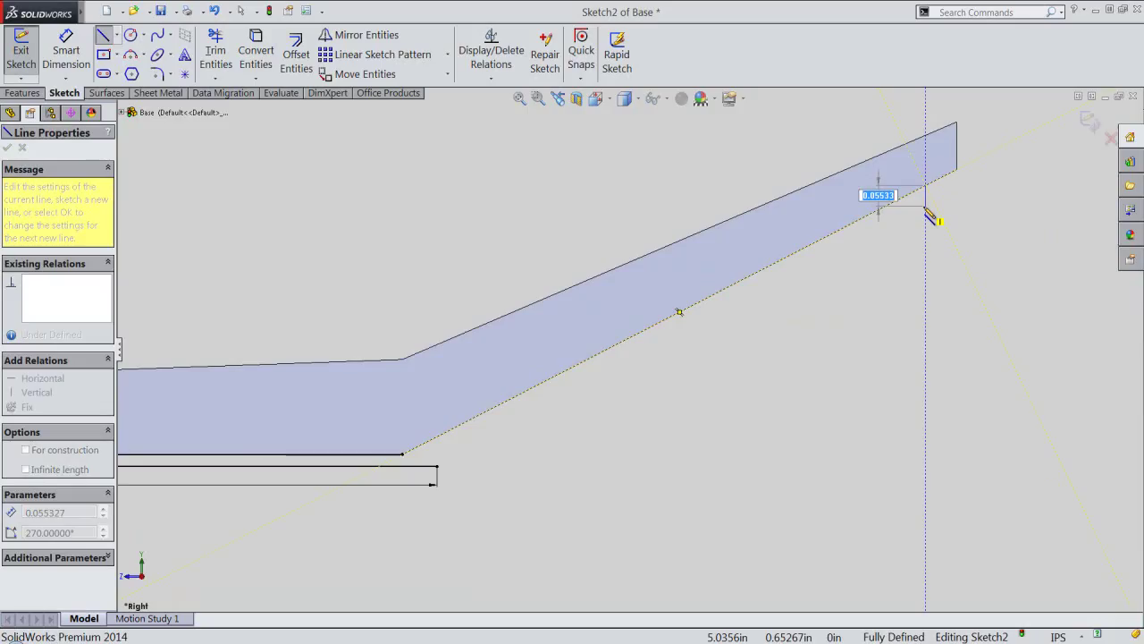
type(".03125")
left_click(926, 209)
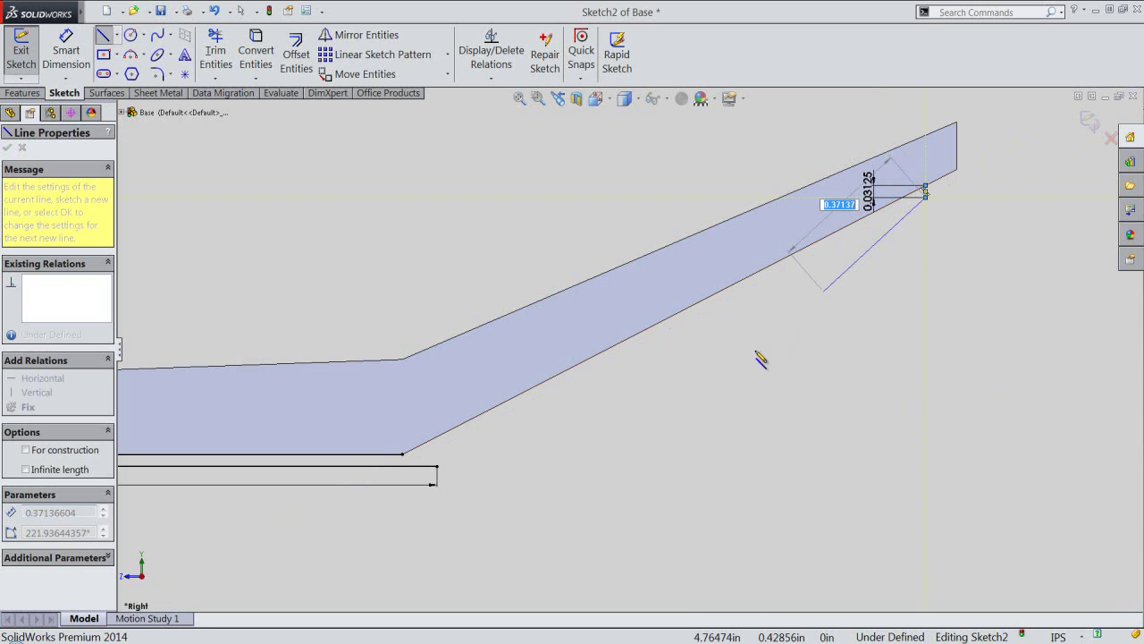
left_click(438, 465)
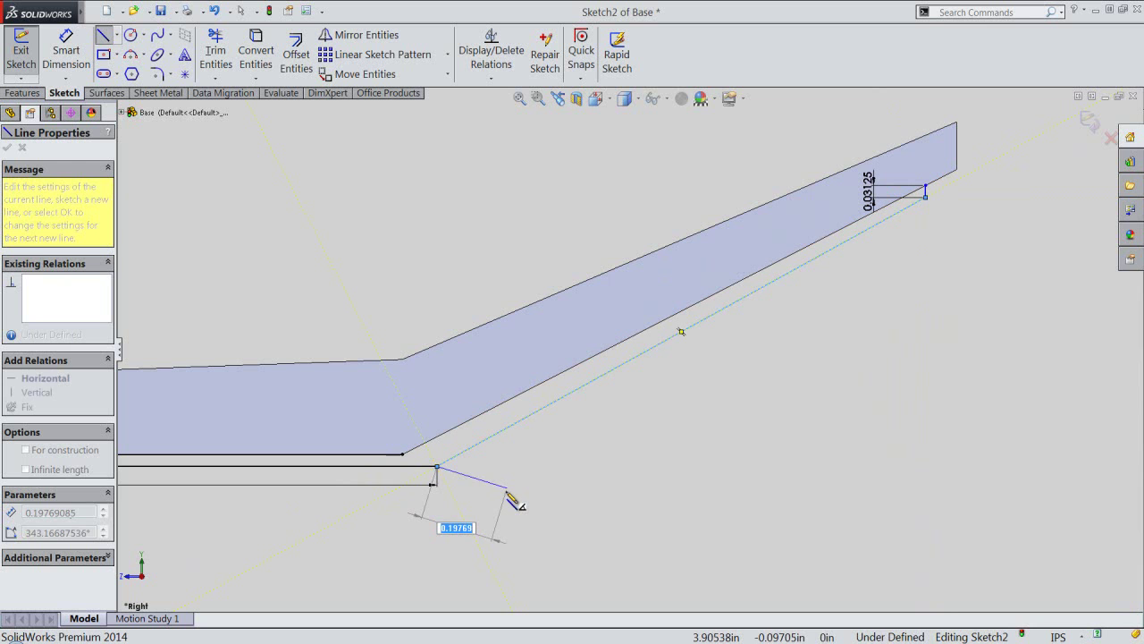
key("Escape")
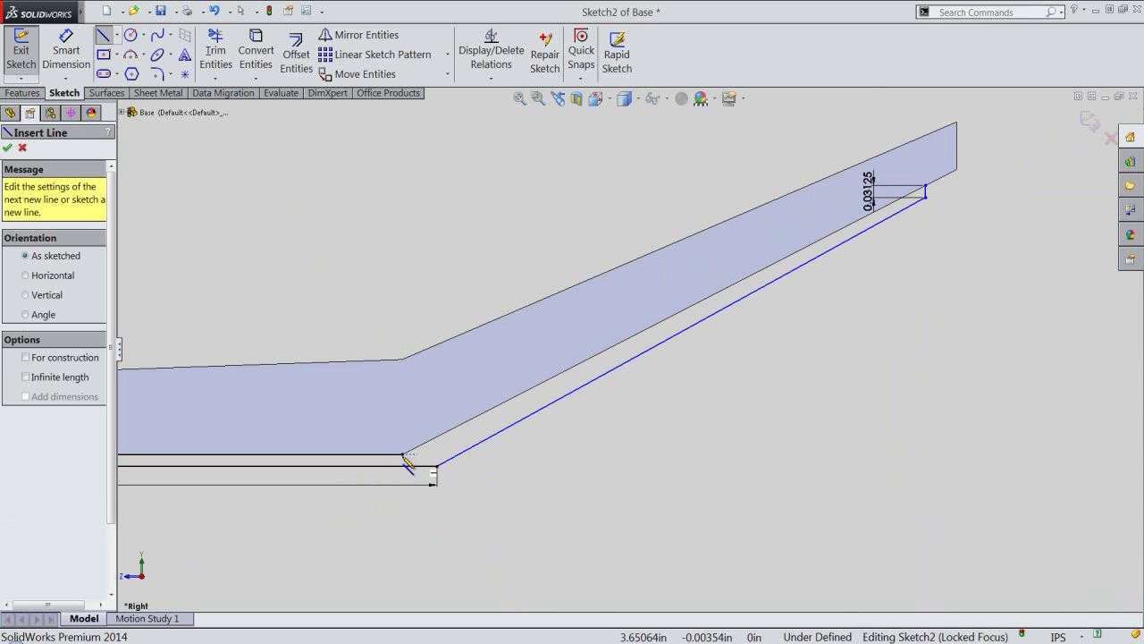
left_click(403, 455)
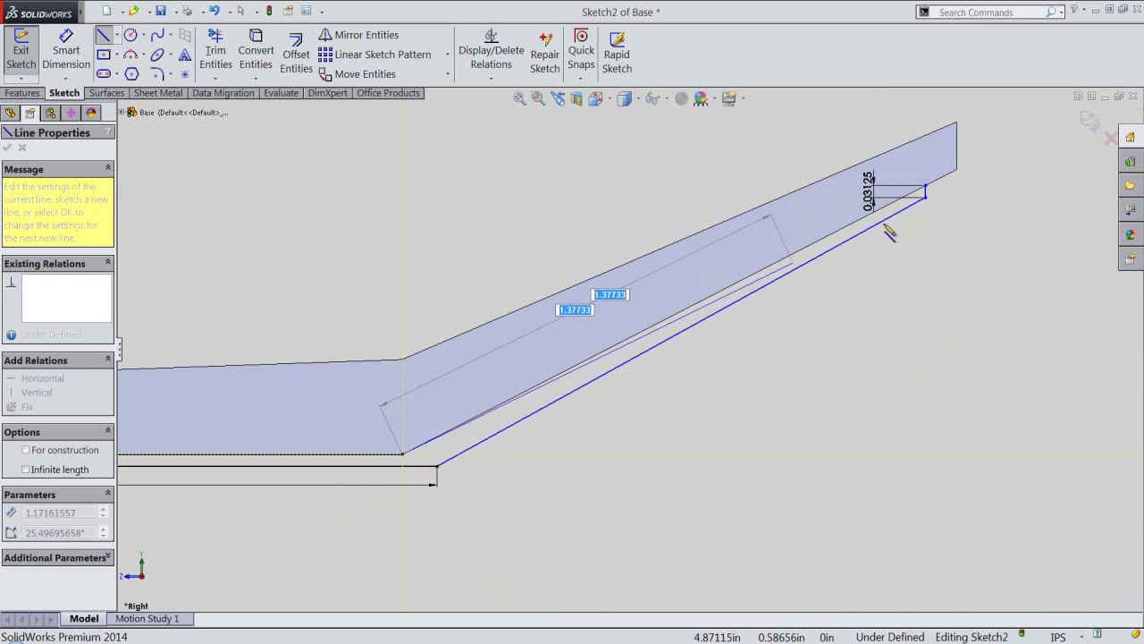
double_click(926, 189)
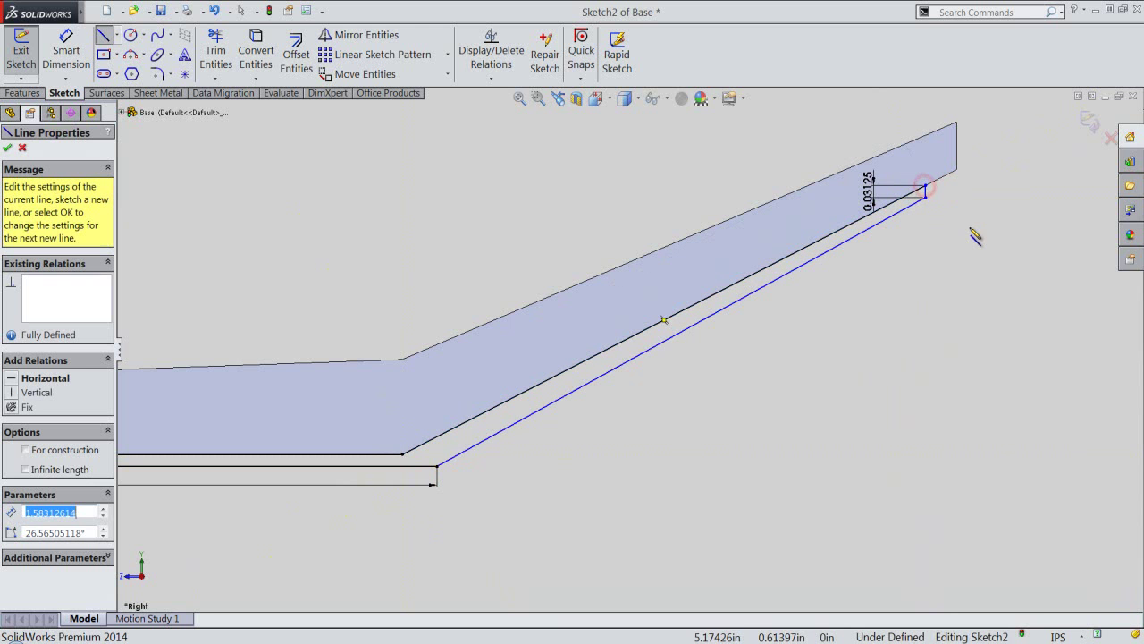
right_click(970, 231)
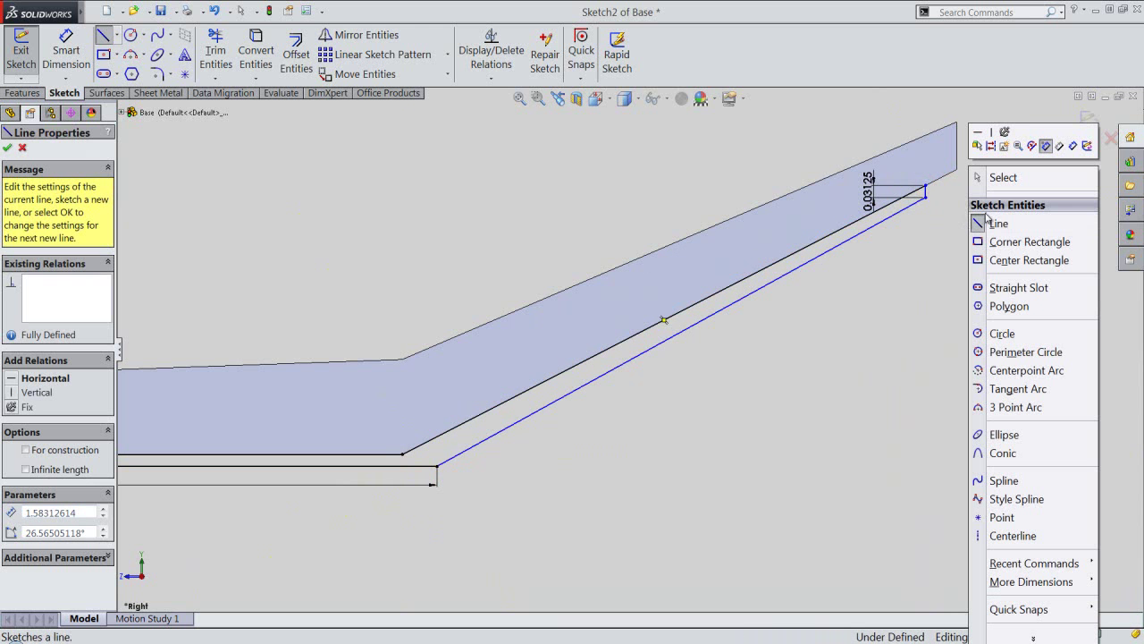
Dimension the short upper vertical line 0.09375 horizontally from the tray's top corner
left_click(1003, 177)
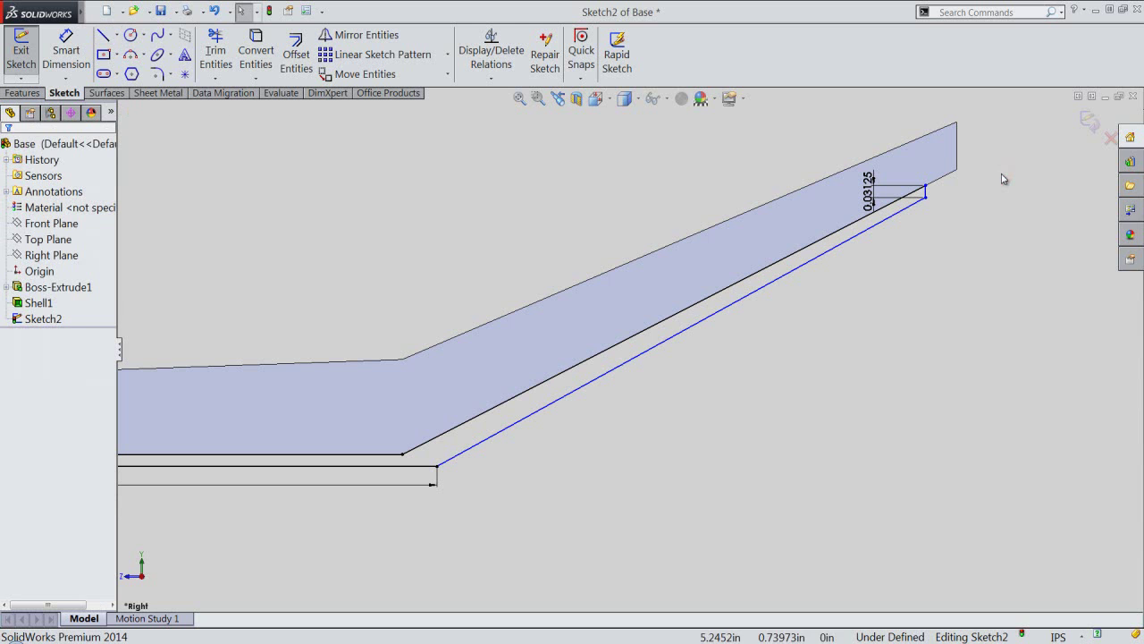
right_click(1003, 177)
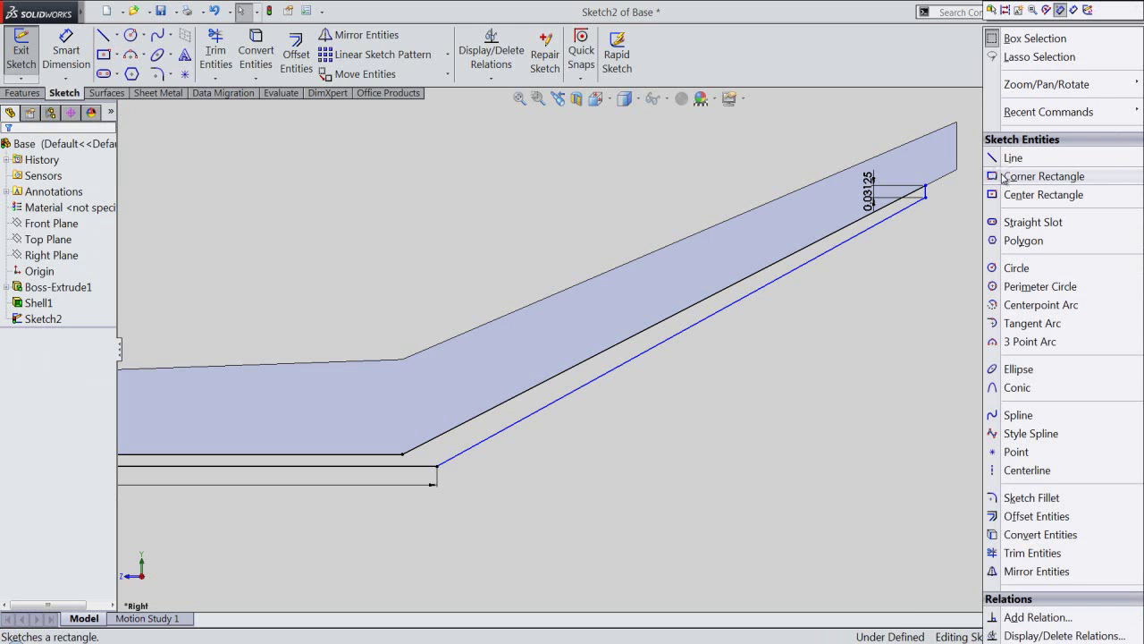
left_click(1074, 11)
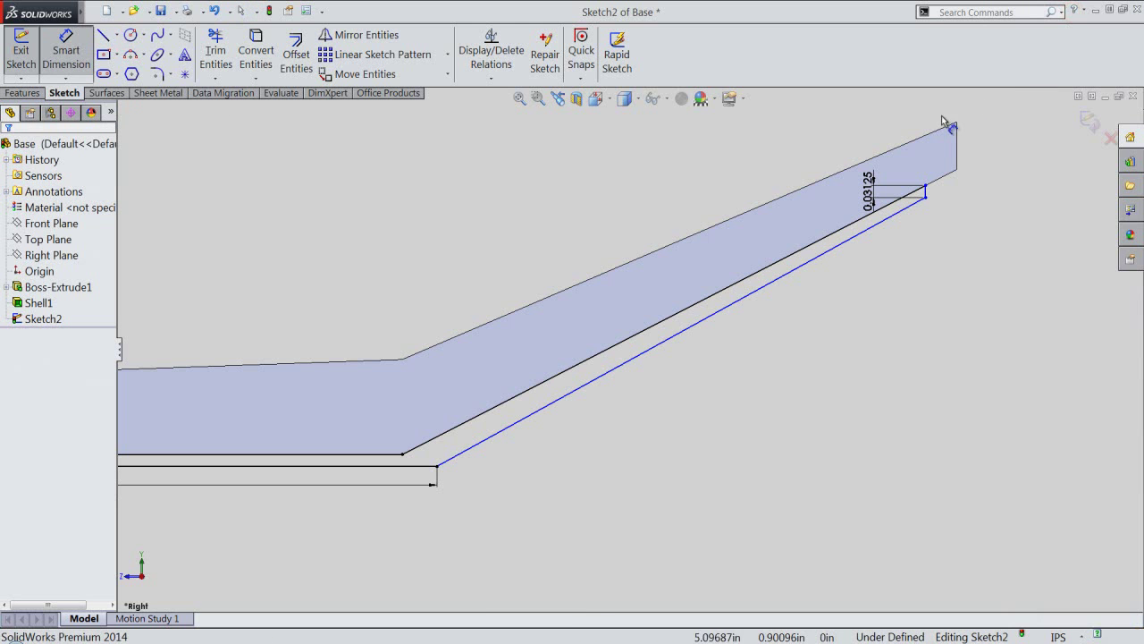
left_click(927, 195)
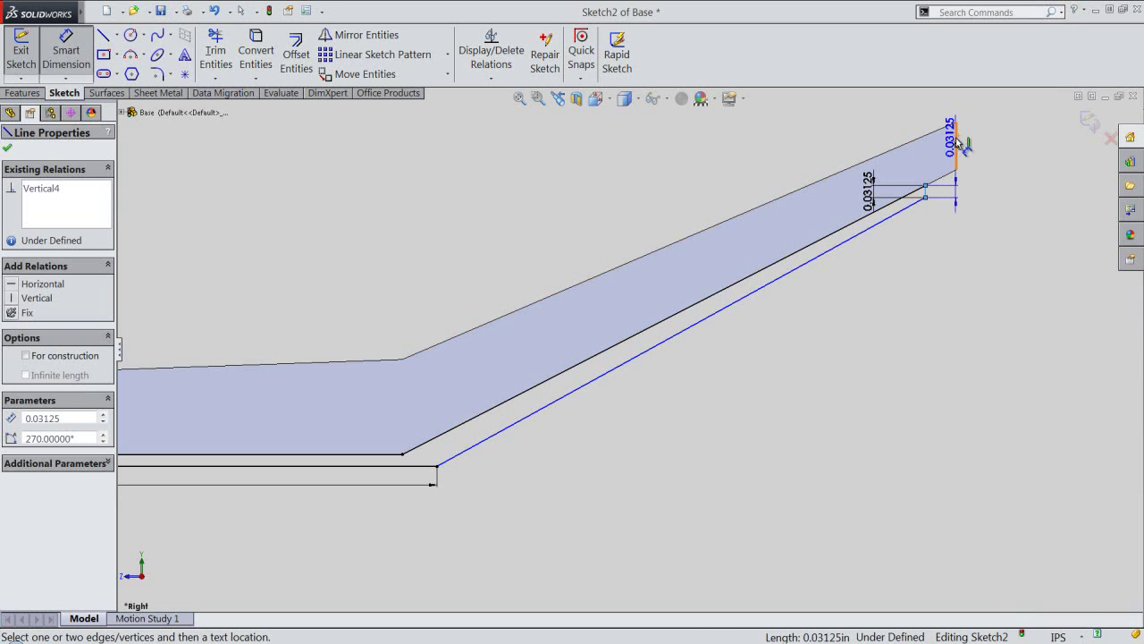
left_click(957, 135)
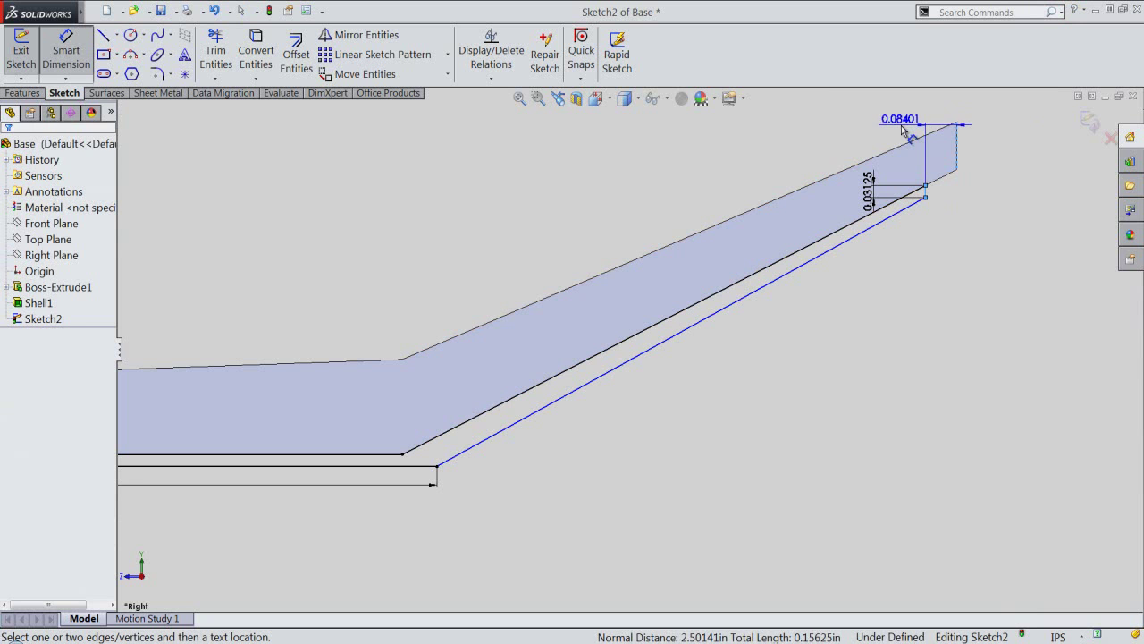
left_click(903, 128)
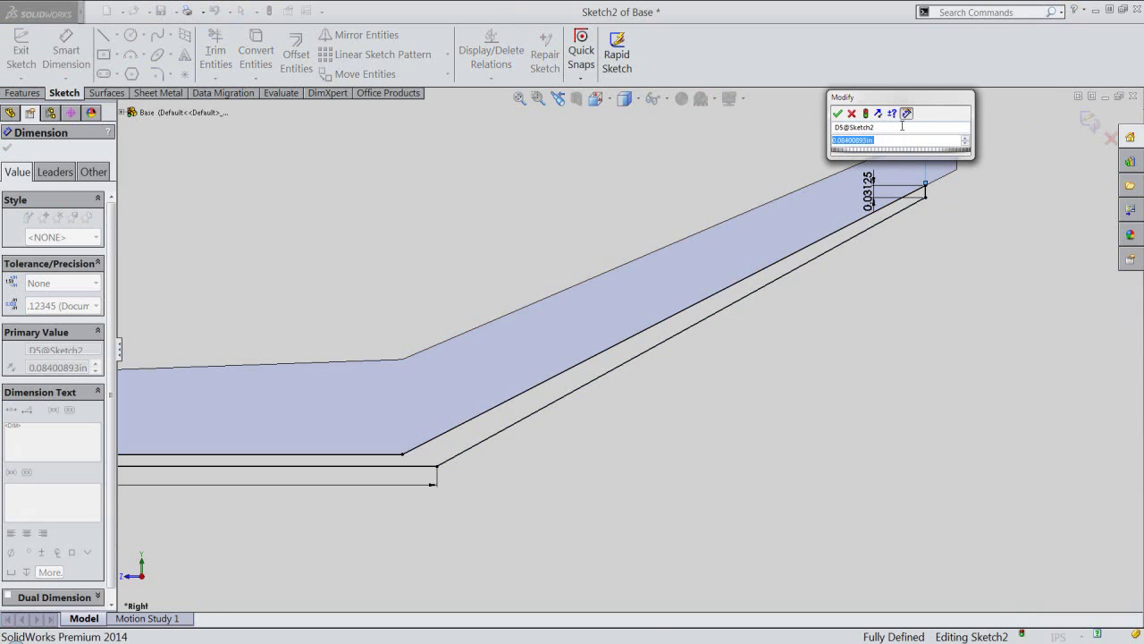
type(".09375")
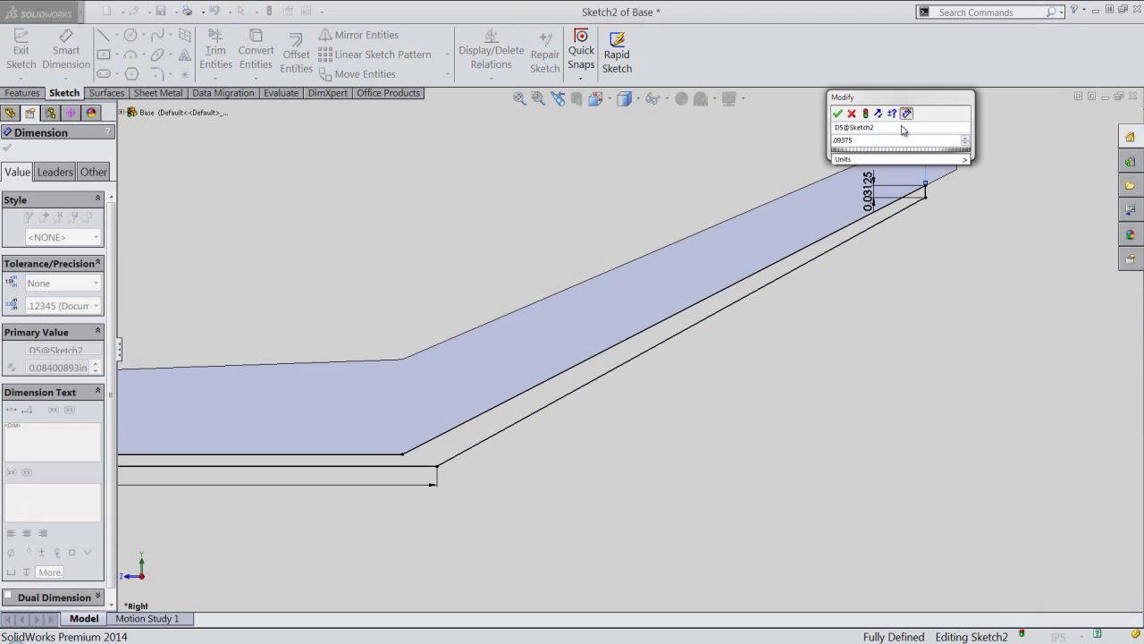
key("Return")
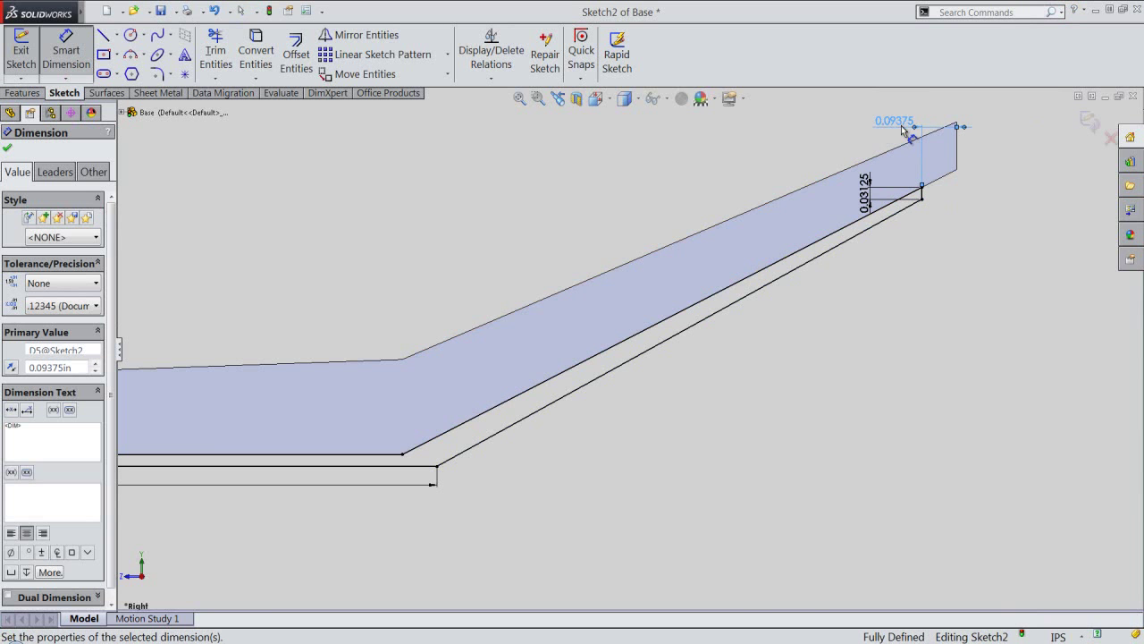
left_click(951, 255)
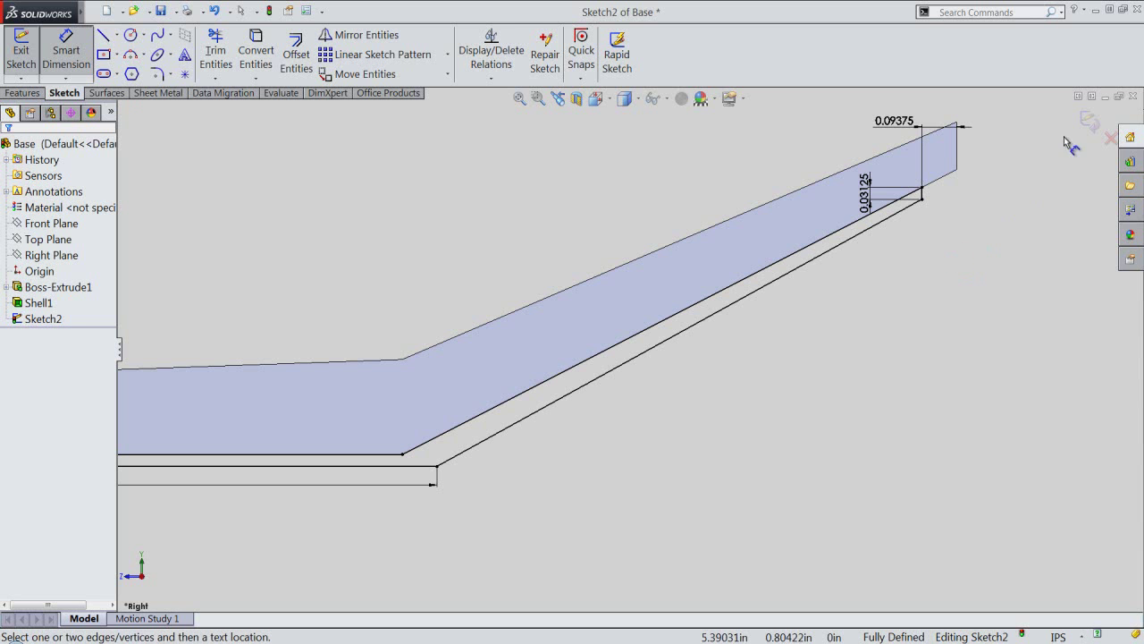
Exit the sketch and switch the model to isometric view
left_click(1087, 123)
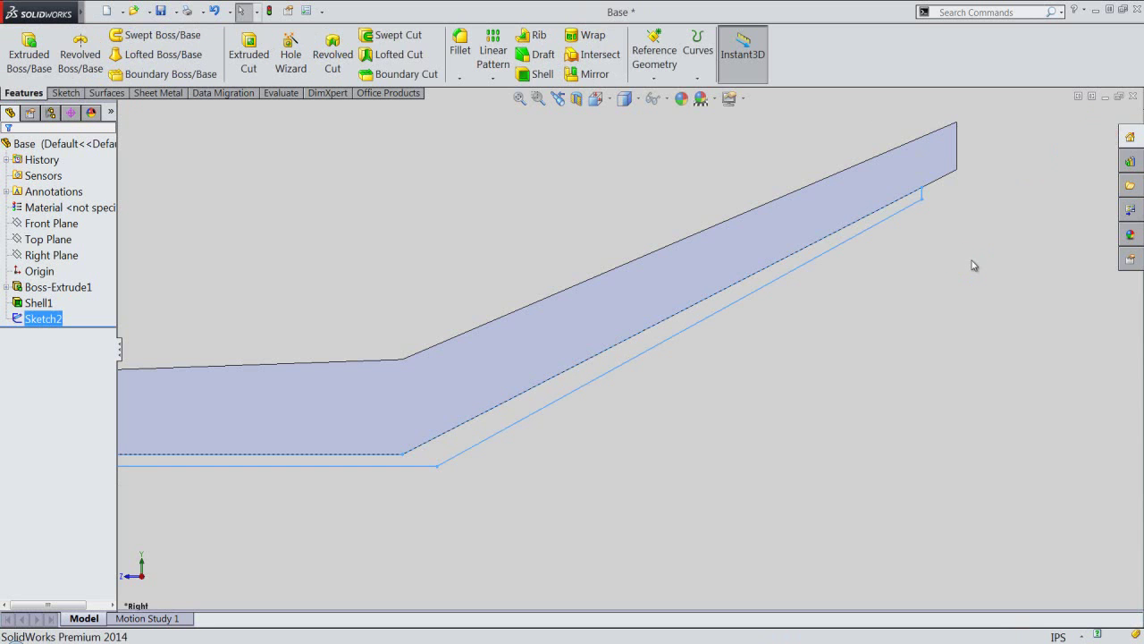
left_click(596, 99)
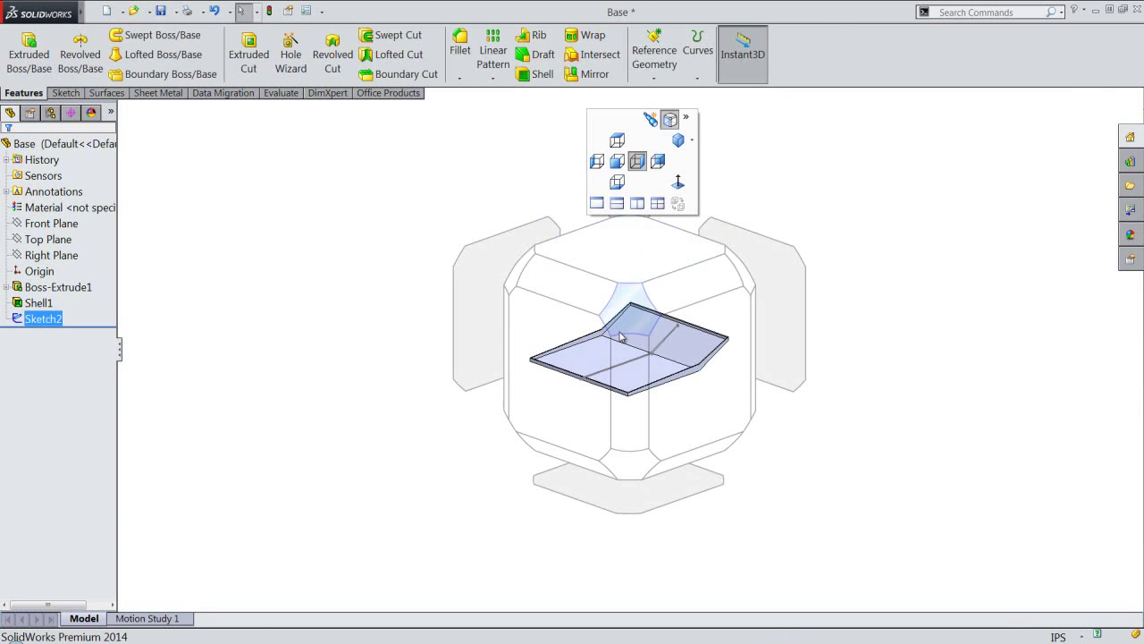
left_click(625, 317)
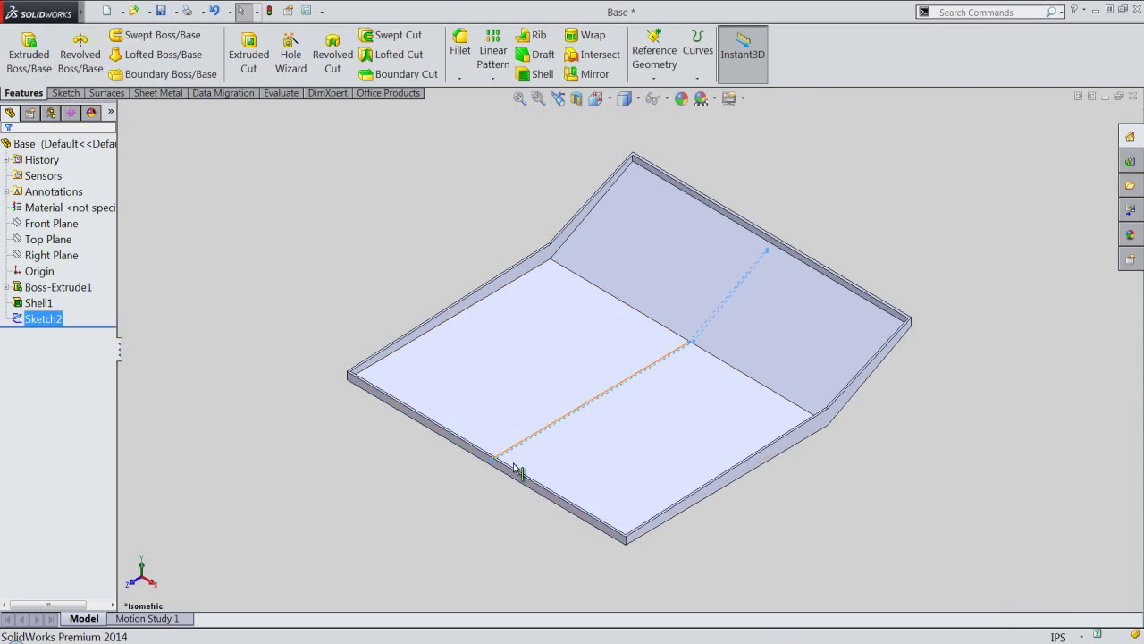
left_click(457, 524)
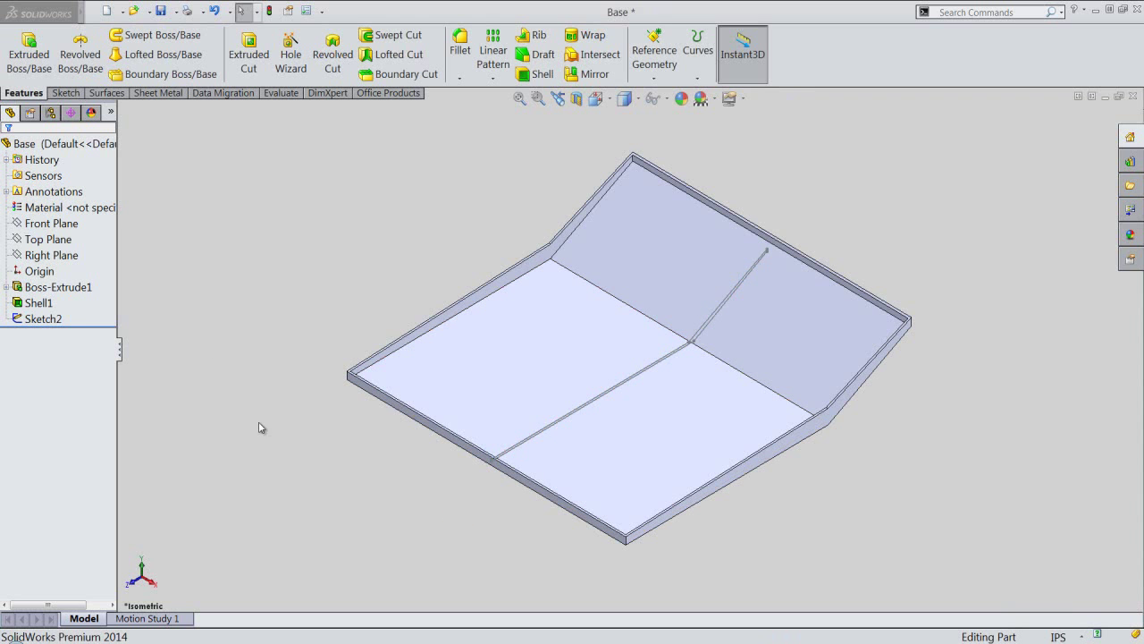
Start a Boss-Extrude of Sketch2 ending Offset From Surface at 3/32 in
left_click(37, 53)
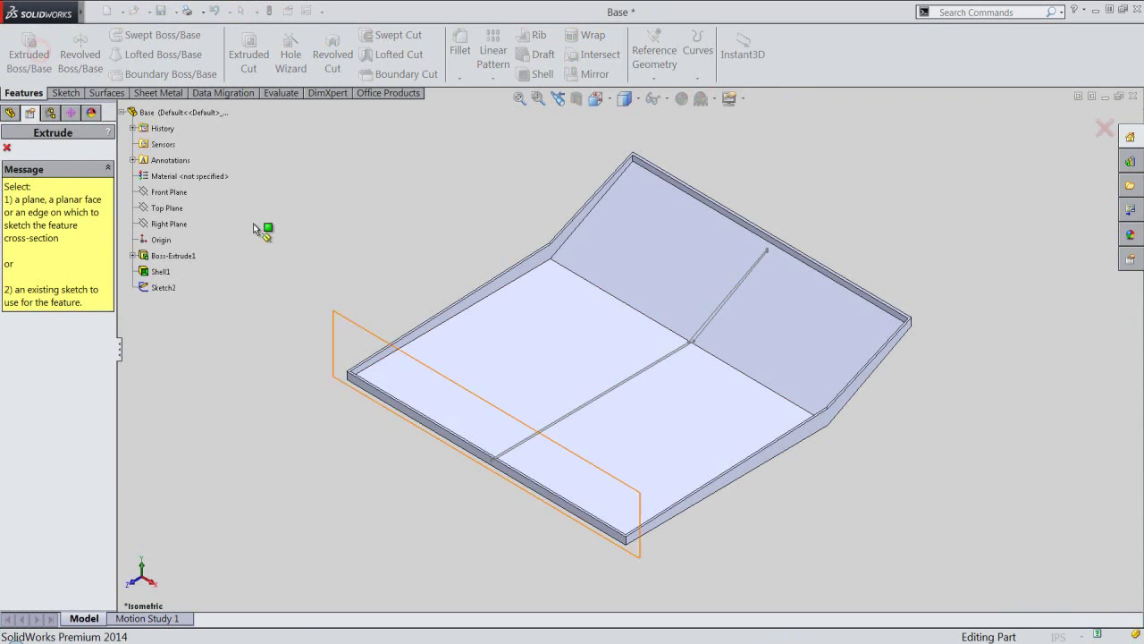
left_click(545, 428)
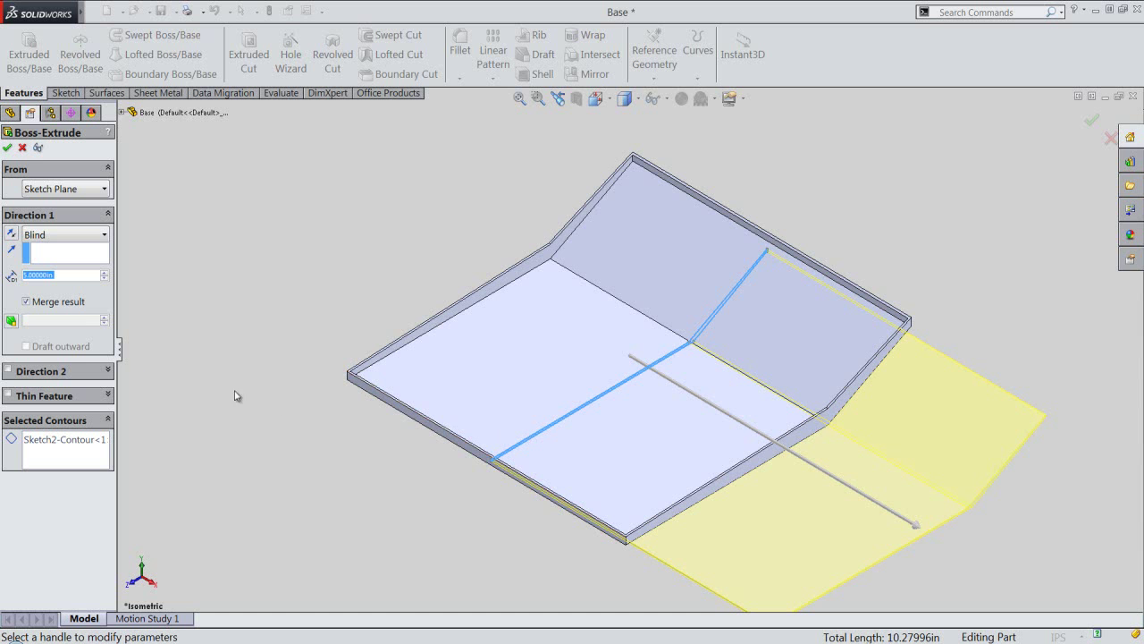
left_click(52, 237)
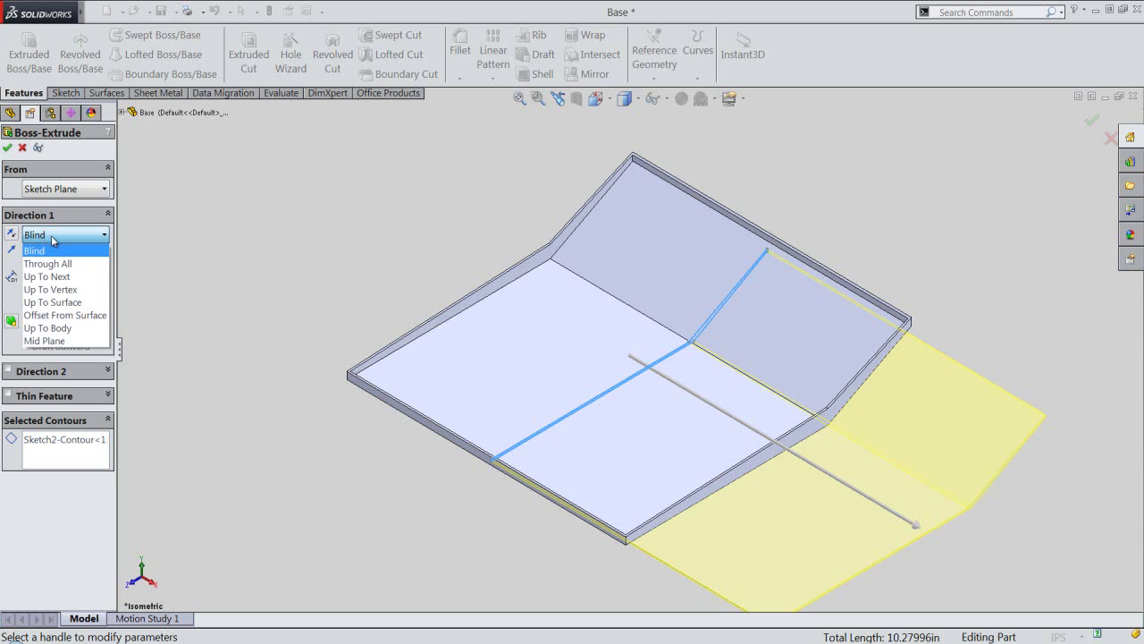
left_click(85, 317)
double_click(61, 295)
type("3/32")
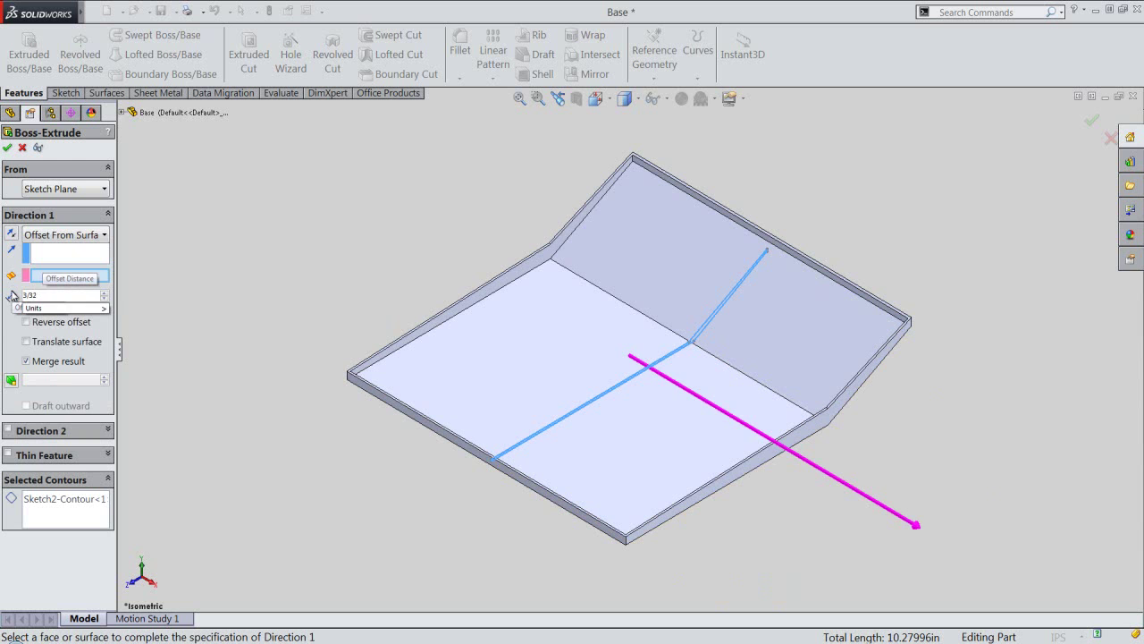
key("Return")
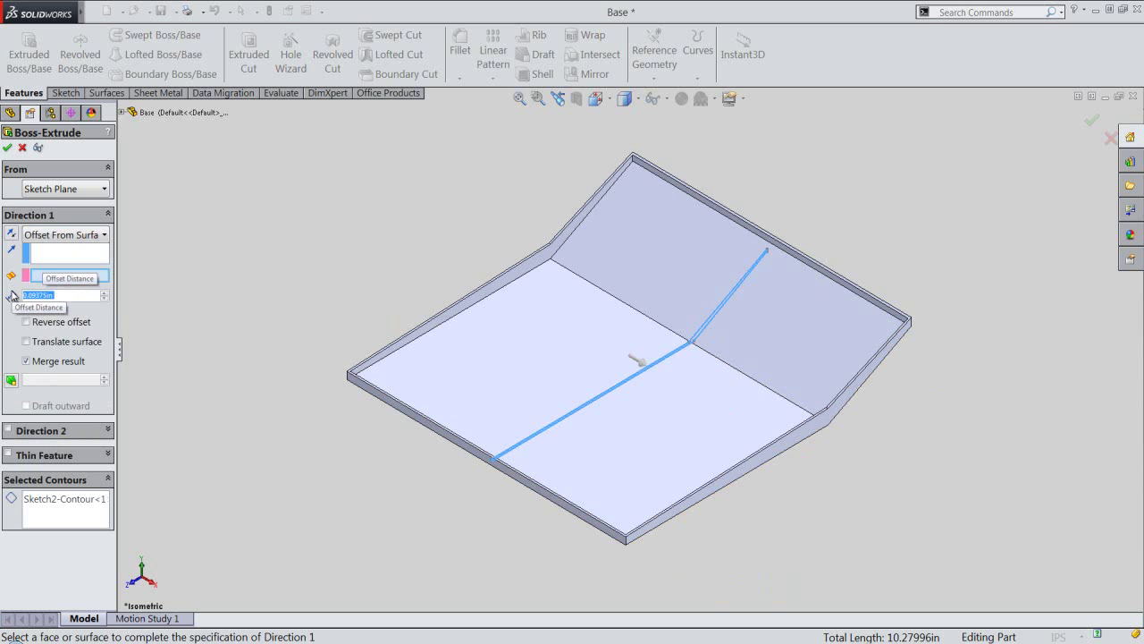
Choose the tray's side face as the offset reference and enable Direction 2
left_click(35, 276)
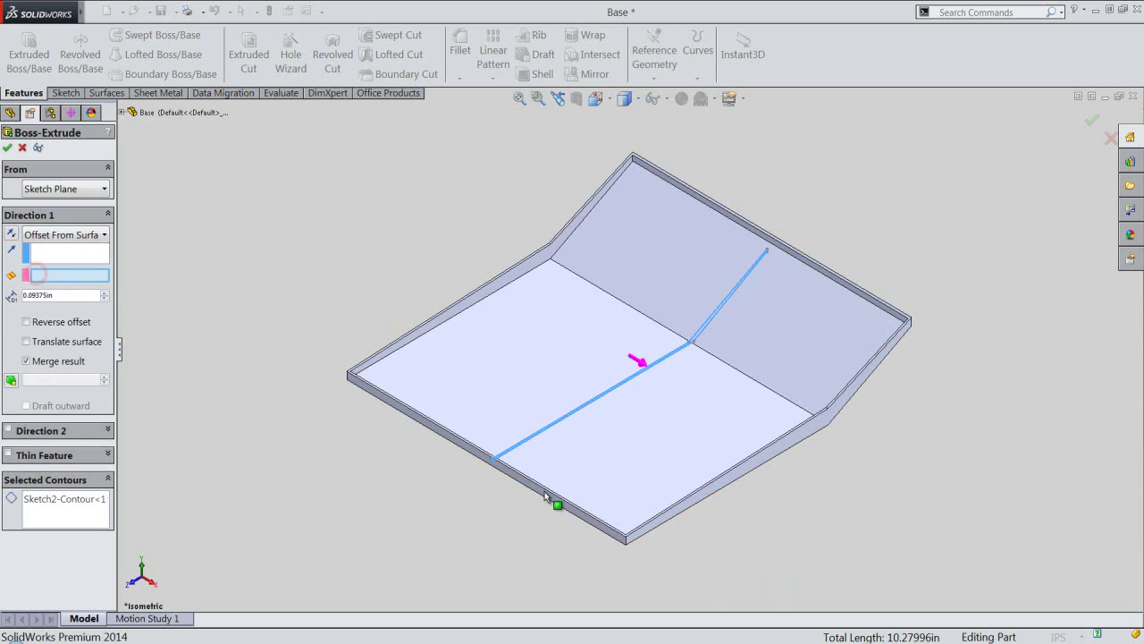
scroll(649, 516, "down", 2)
scroll(647, 523, "down", 4)
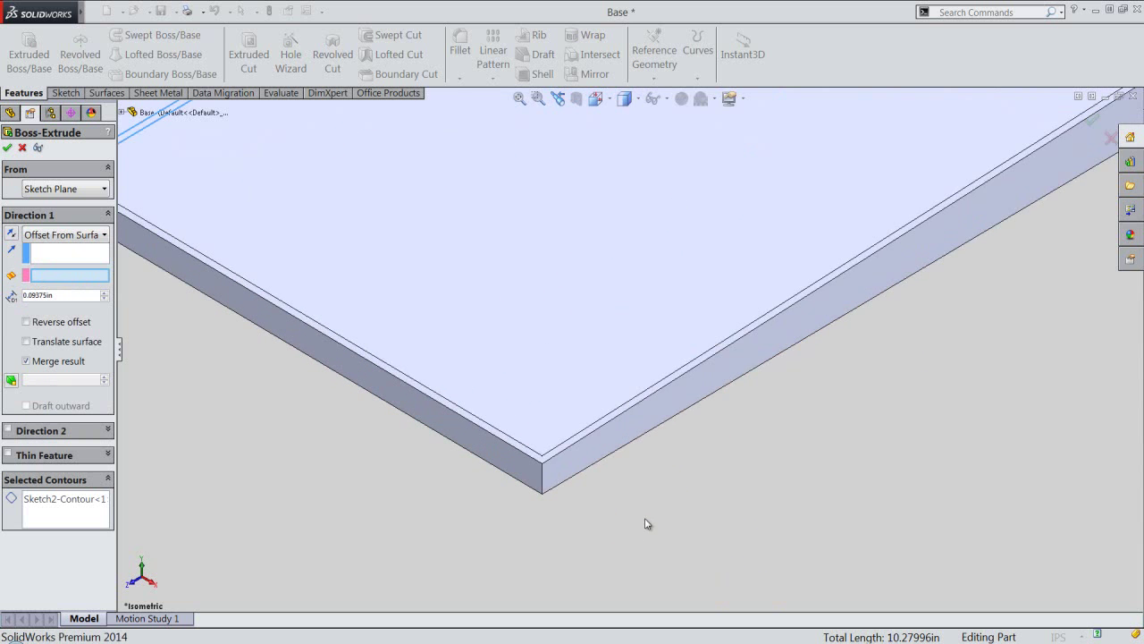
left_click(618, 442)
scroll(742, 577, "up", 2)
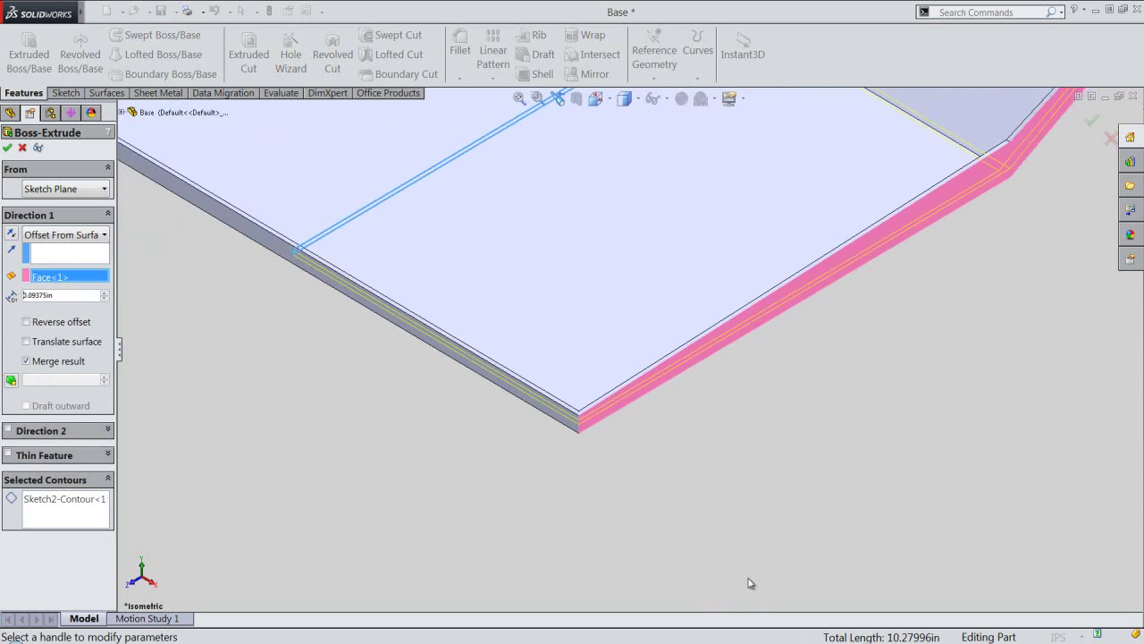
scroll(753, 586, "up", 2)
scroll(755, 587, "up", 2)
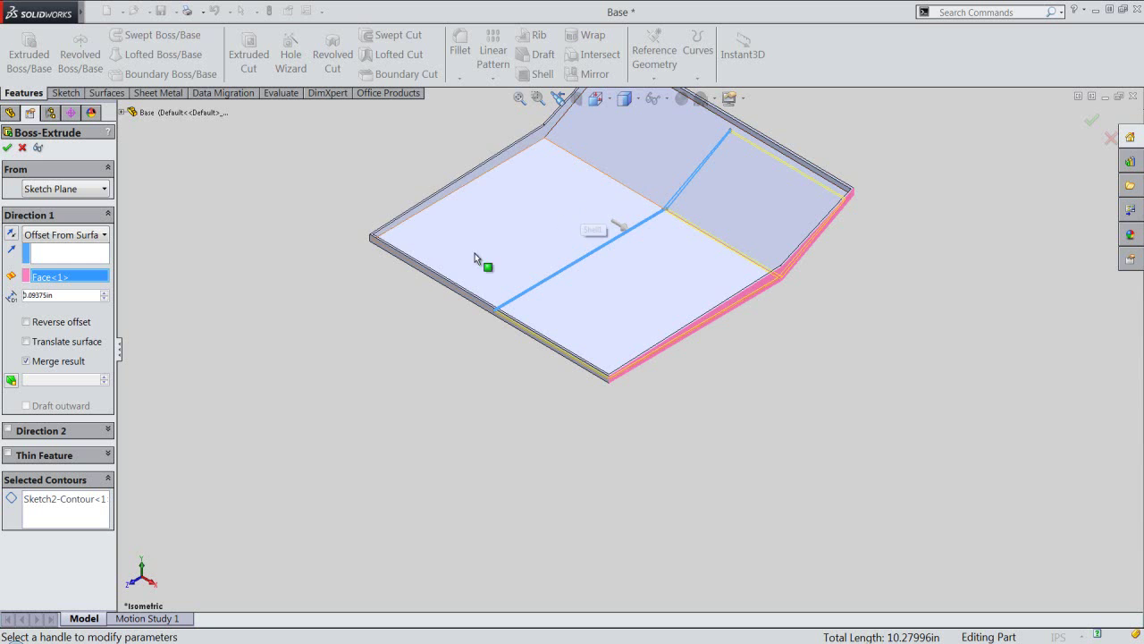
left_click(8, 430)
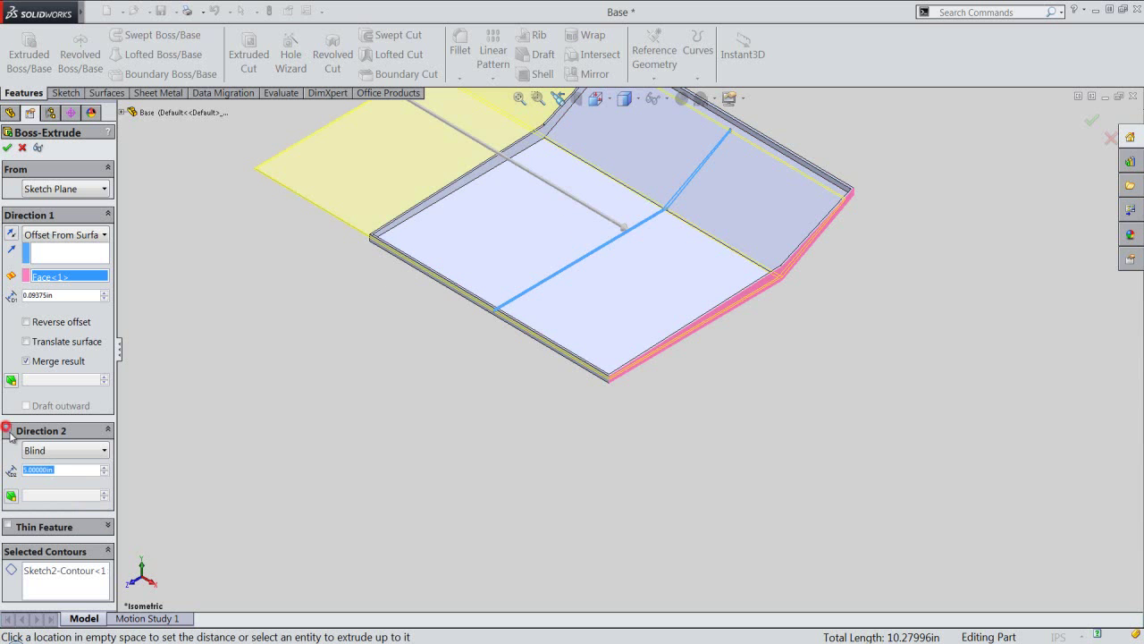
Set Direction 2 to Offset From Surface at 3/32 in
left_click(63, 451)
left_click(81, 534)
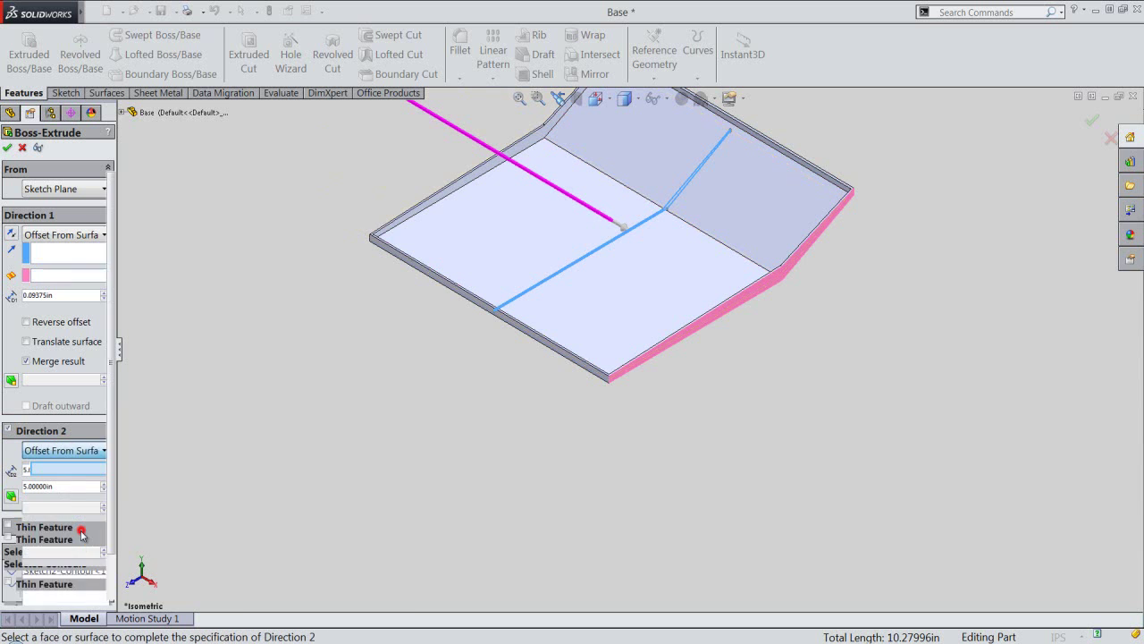
double_click(71, 502)
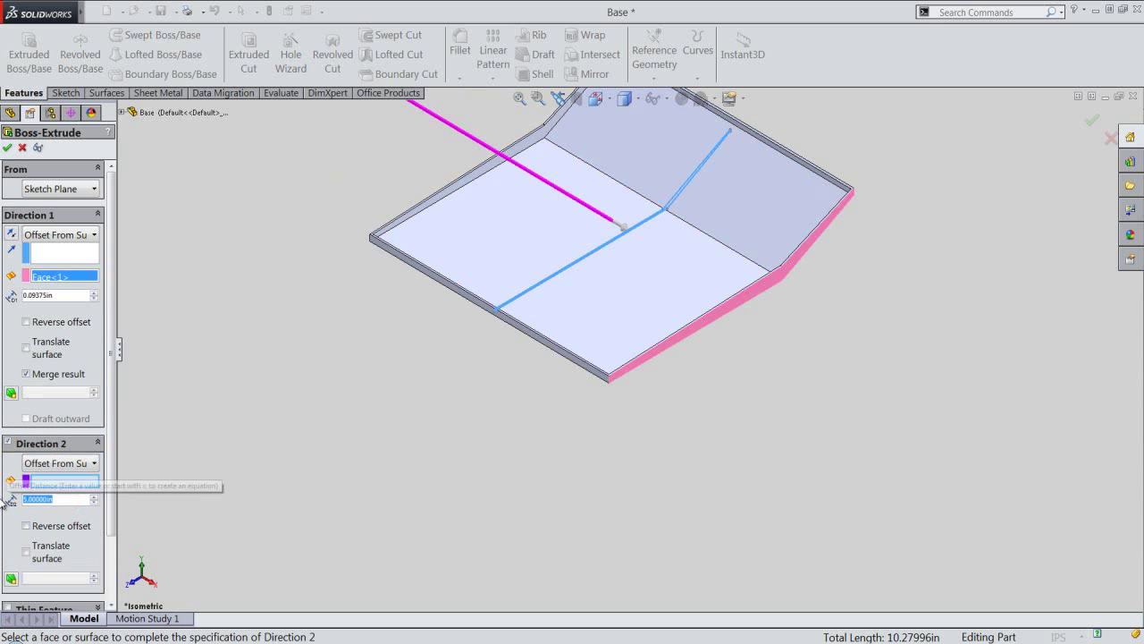
type("3/32")
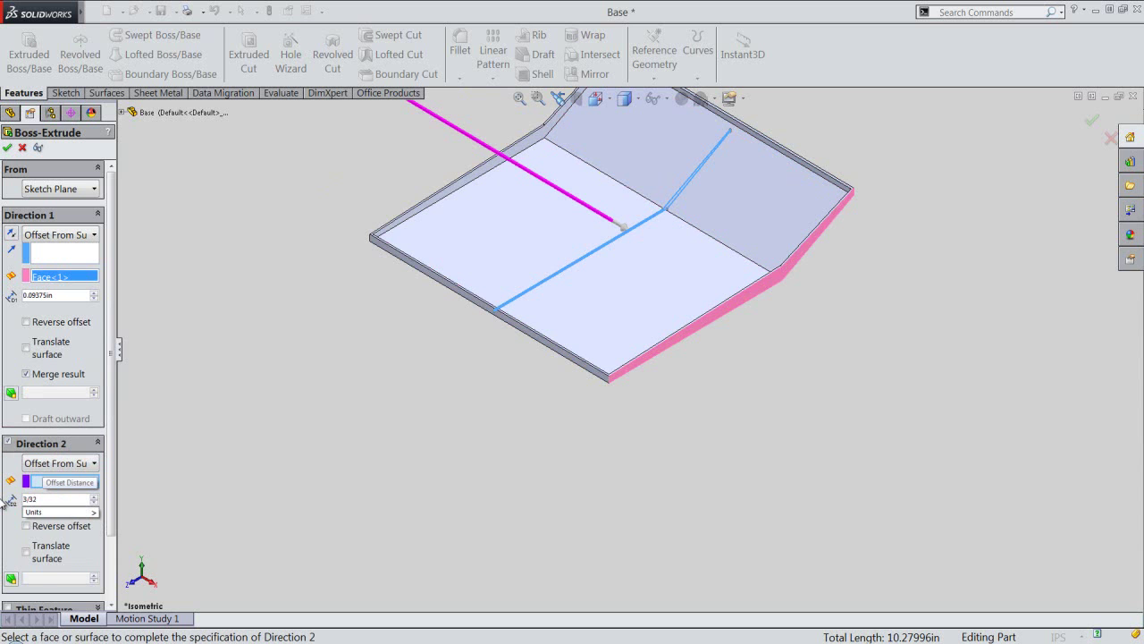
key("Return")
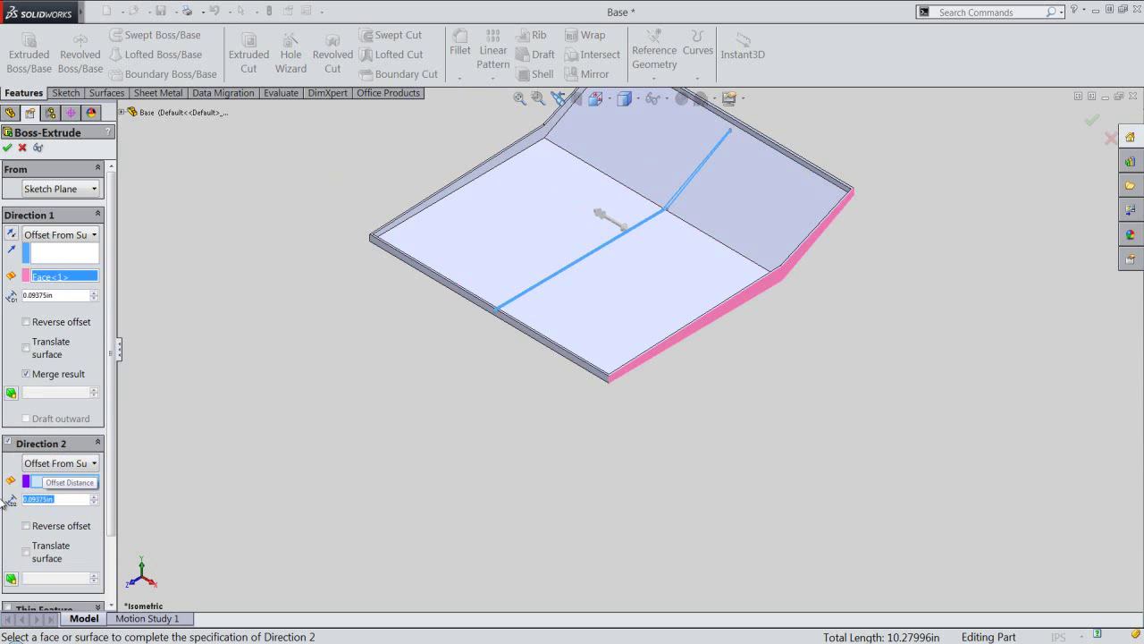
Pick the tray's thin left side face as Direction 2 reference and accept Boss-Extrude2
left_click(74, 481)
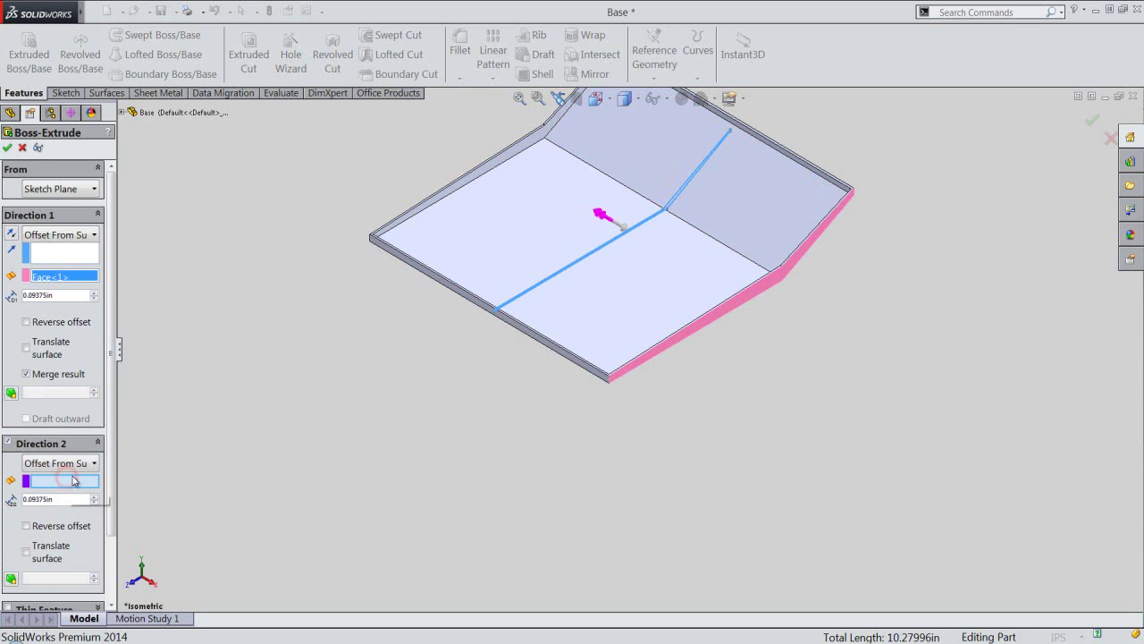
mouse_move(349, 301)
middle_mouse_down()
mouse_move(427, 405)
mouse_move(414, 377)
middle_mouse_up()
scroll(444, 234, "down", 3)
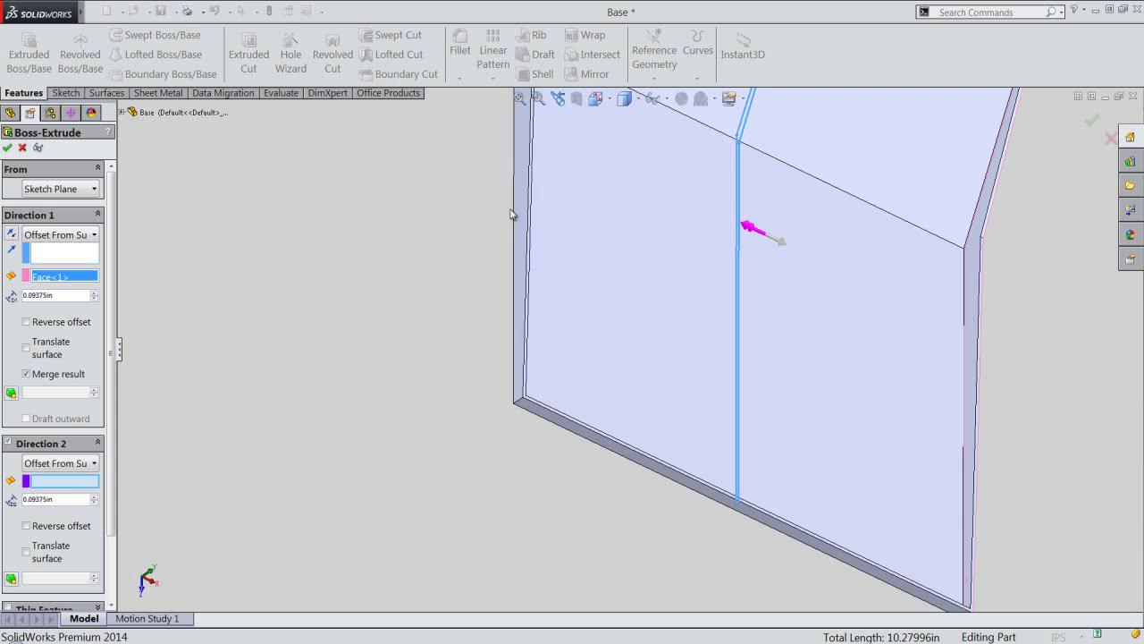
left_click(519, 219)
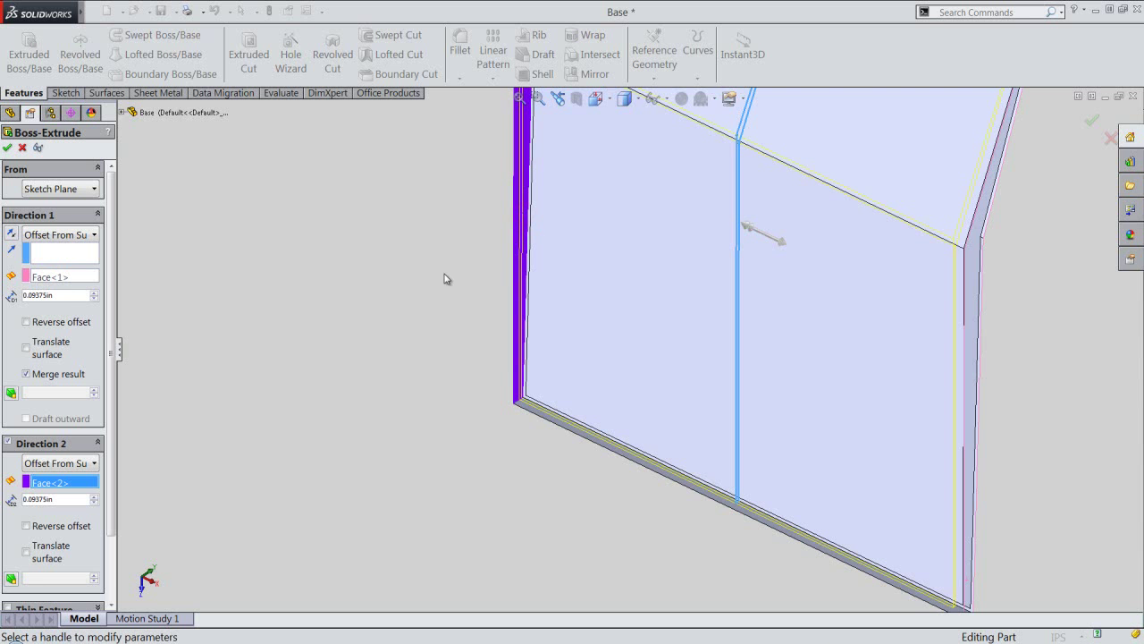
left_click(595, 98)
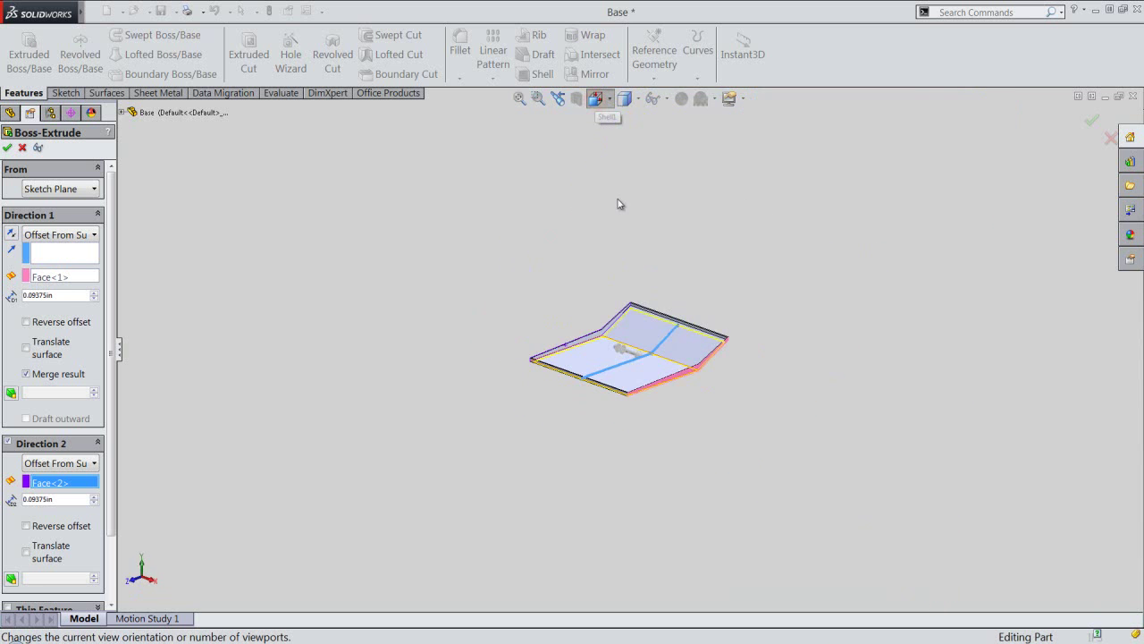
left_click(627, 303)
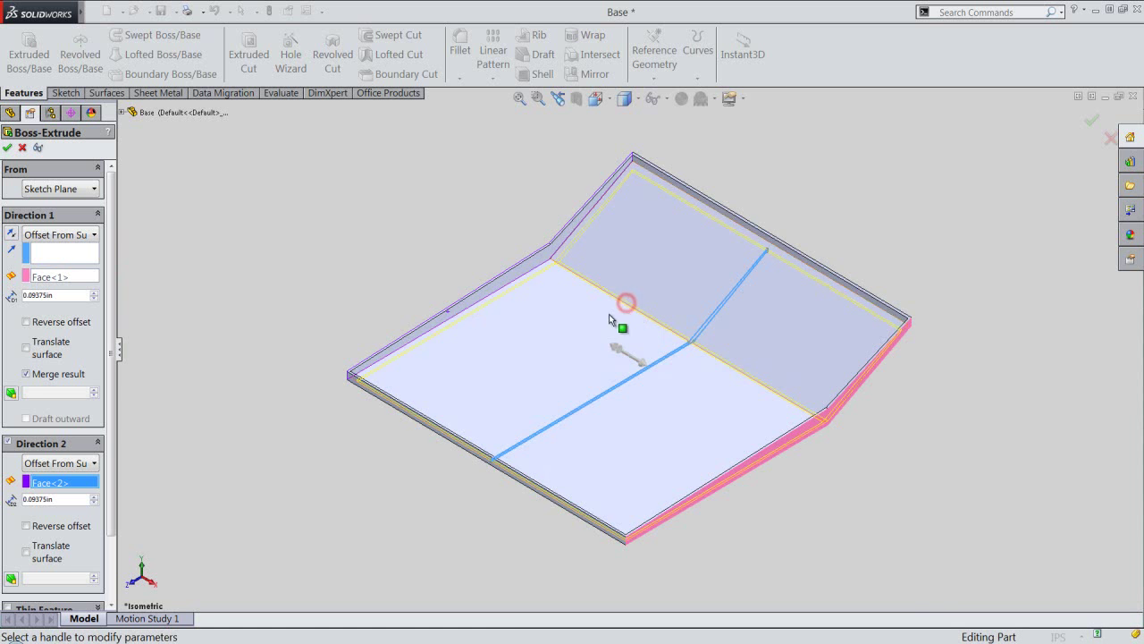
right_click(333, 228)
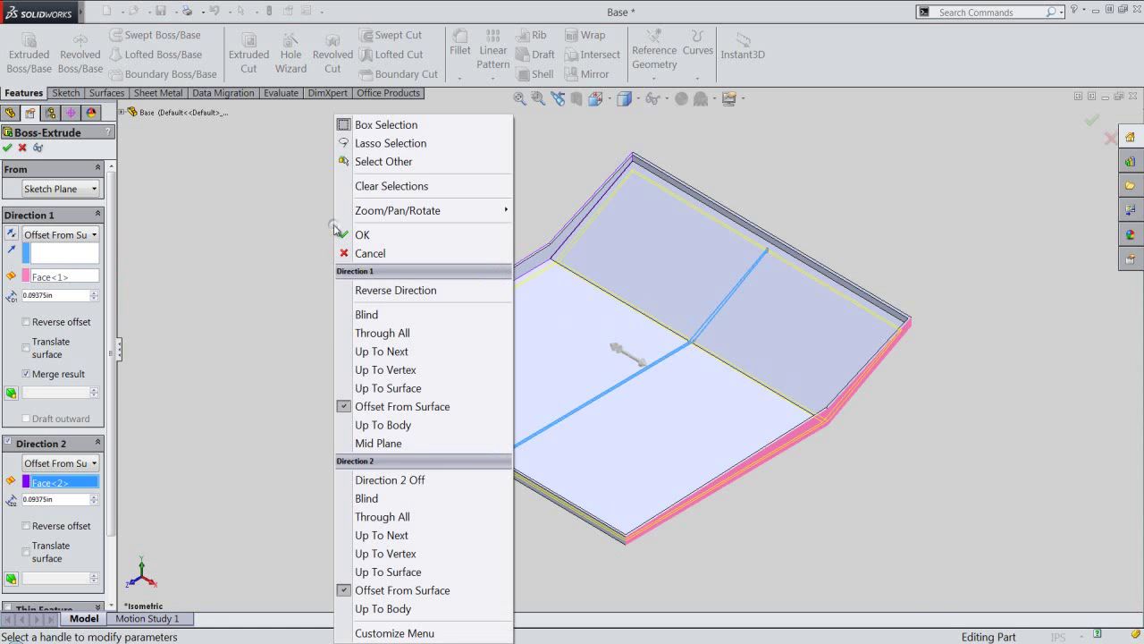
left_click(357, 236)
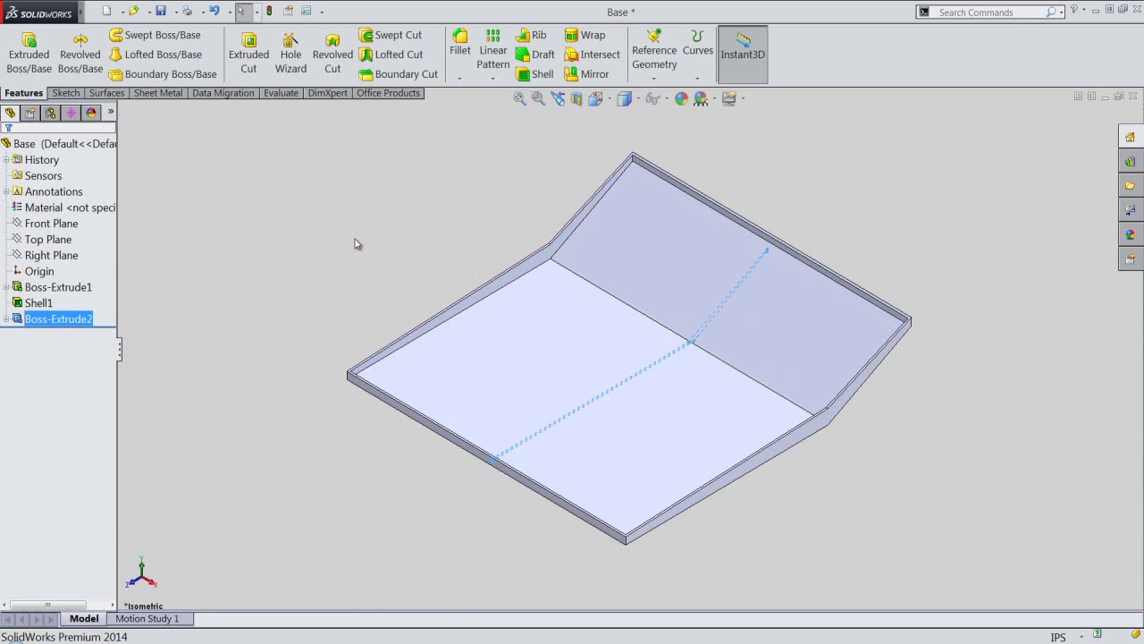
Inspect the new lip edge-on, return to isometric, and save the Base part
left_click(355, 239)
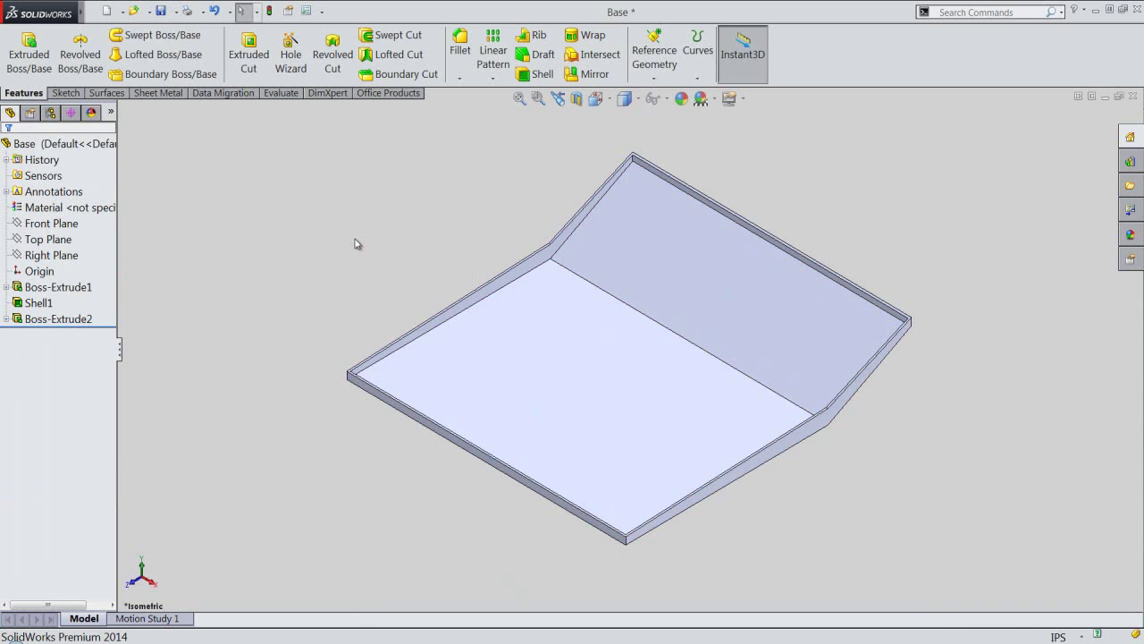
mouse_move(452, 395)
middle_mouse_down()
mouse_move(496, 250)
mouse_move(601, 167)
mouse_move(485, 214)
mouse_move(466, 252)
middle_mouse_up()
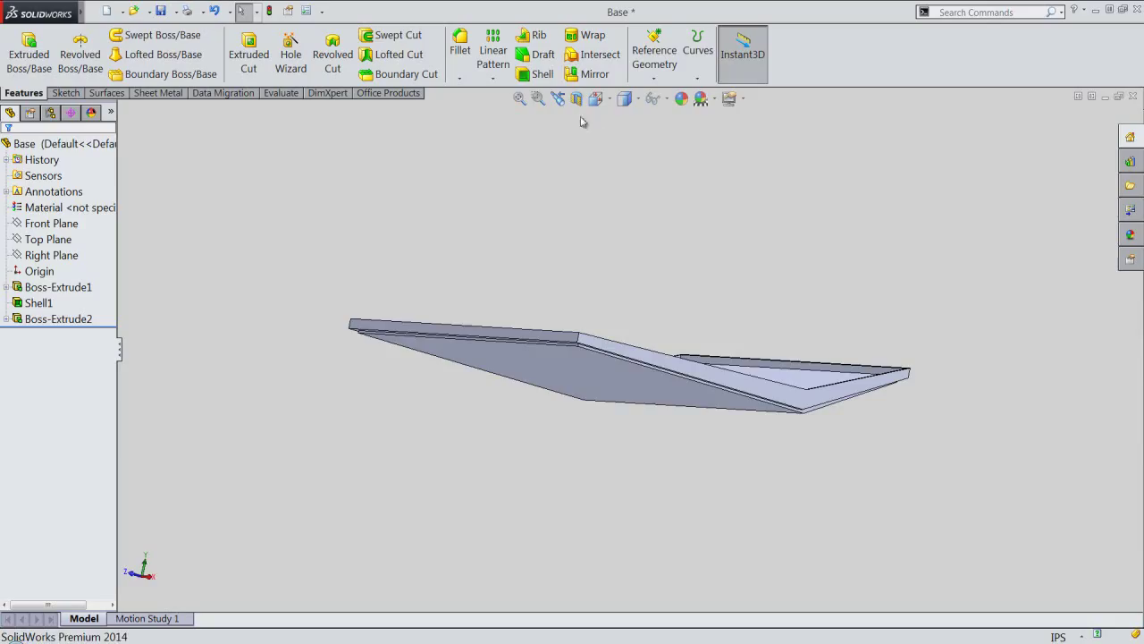
left_click(557, 99)
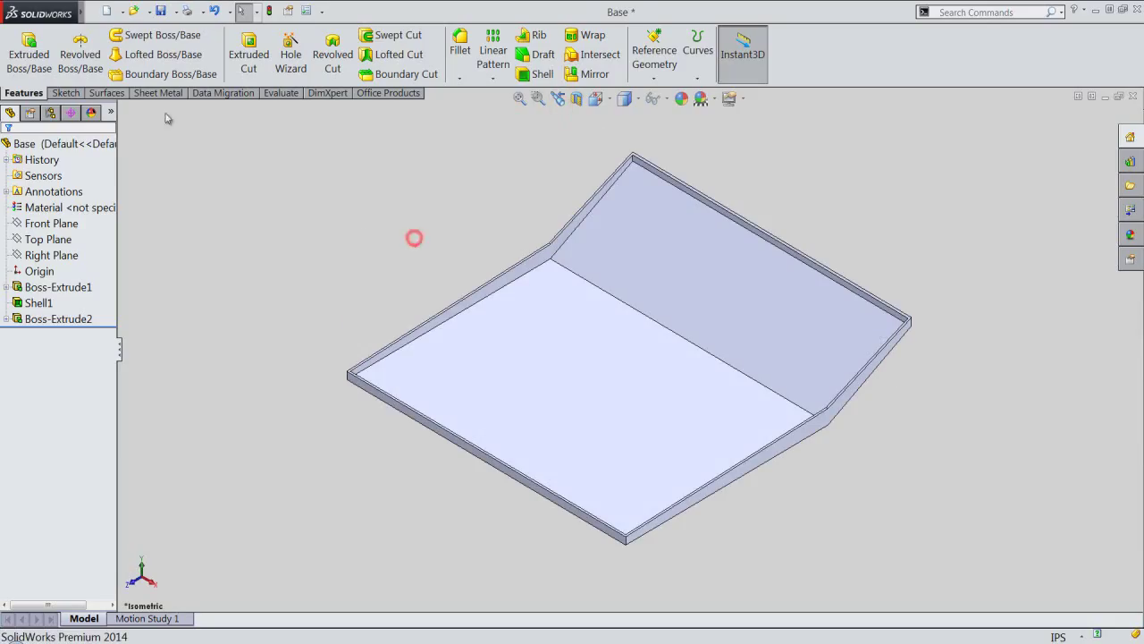
left_click(161, 11)
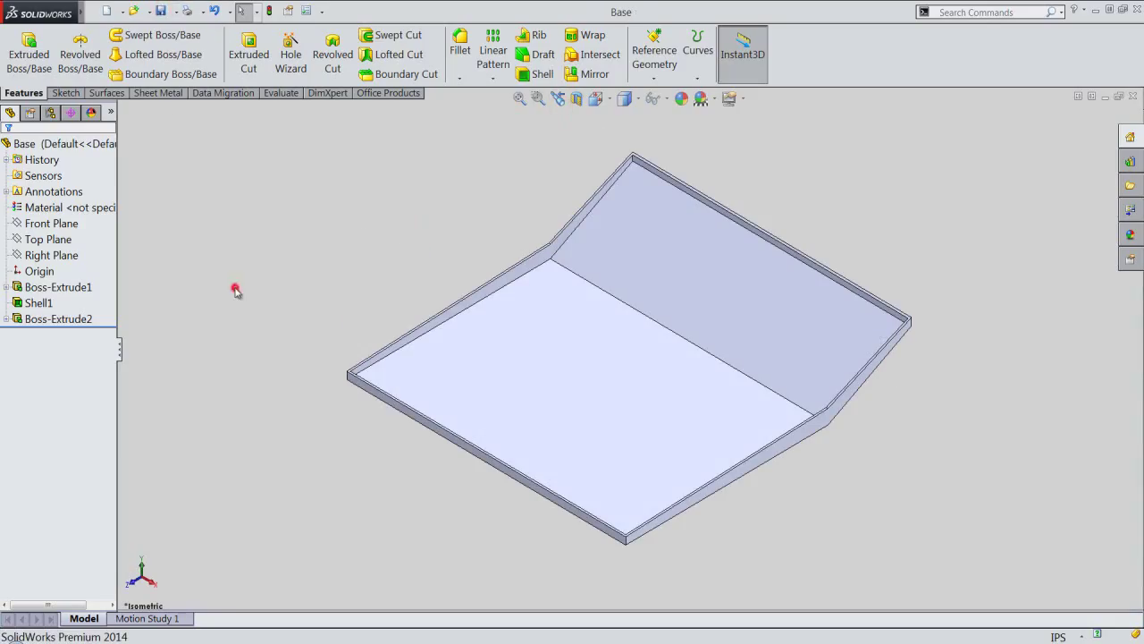
left_click(319, 270)
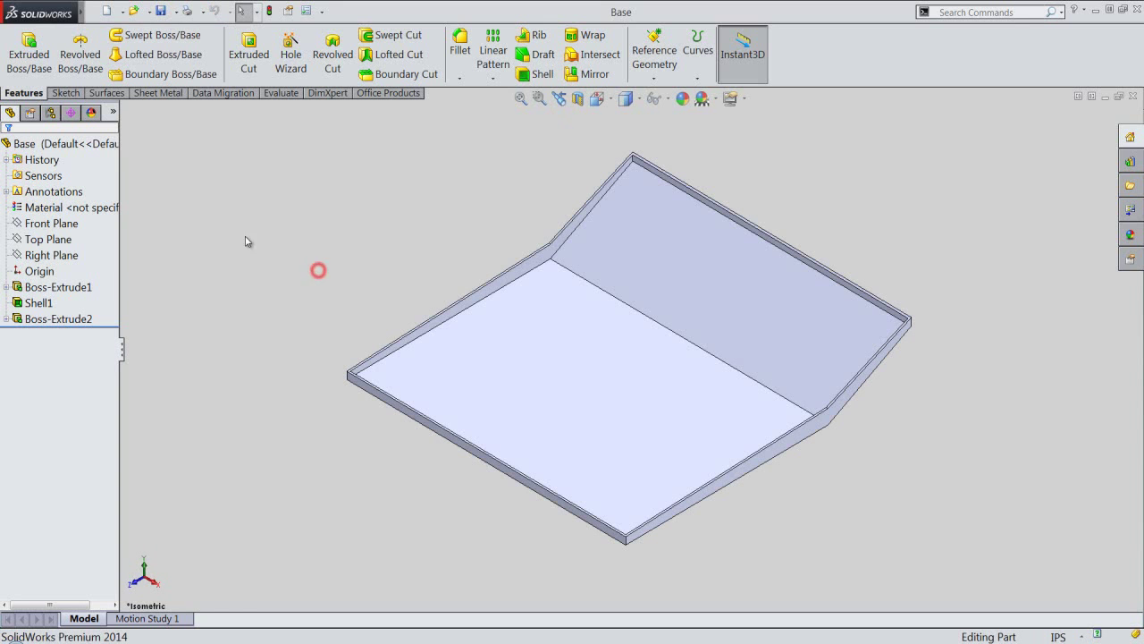
left_click(96, 145)
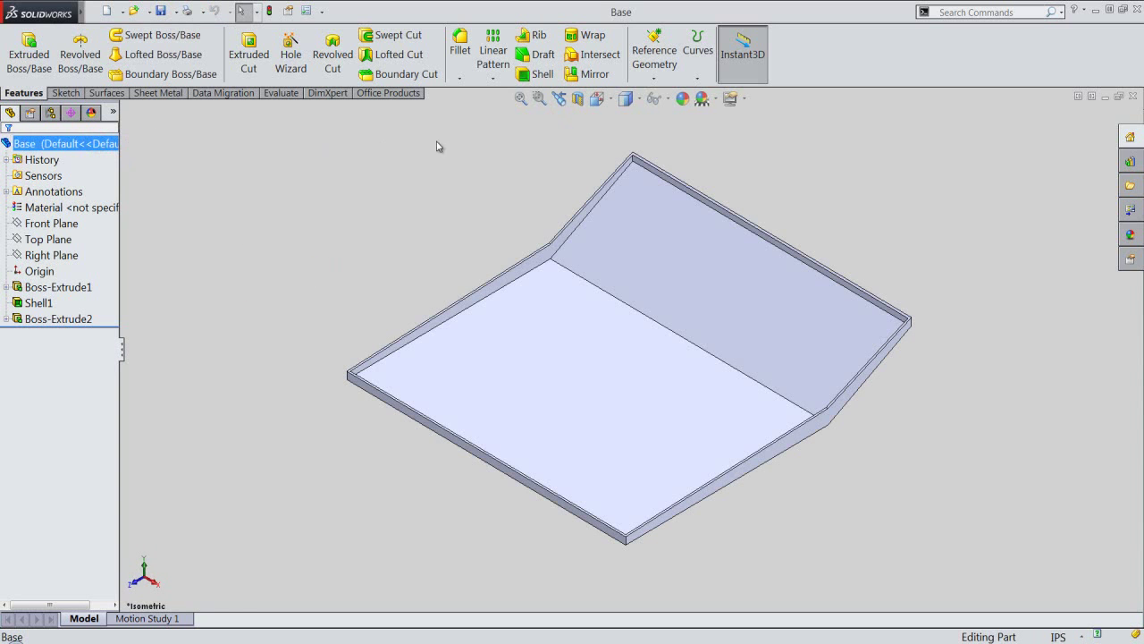
Edit the Base part's appearance to a custom colour of RGB 191, 191, 191
left_click(682, 98)
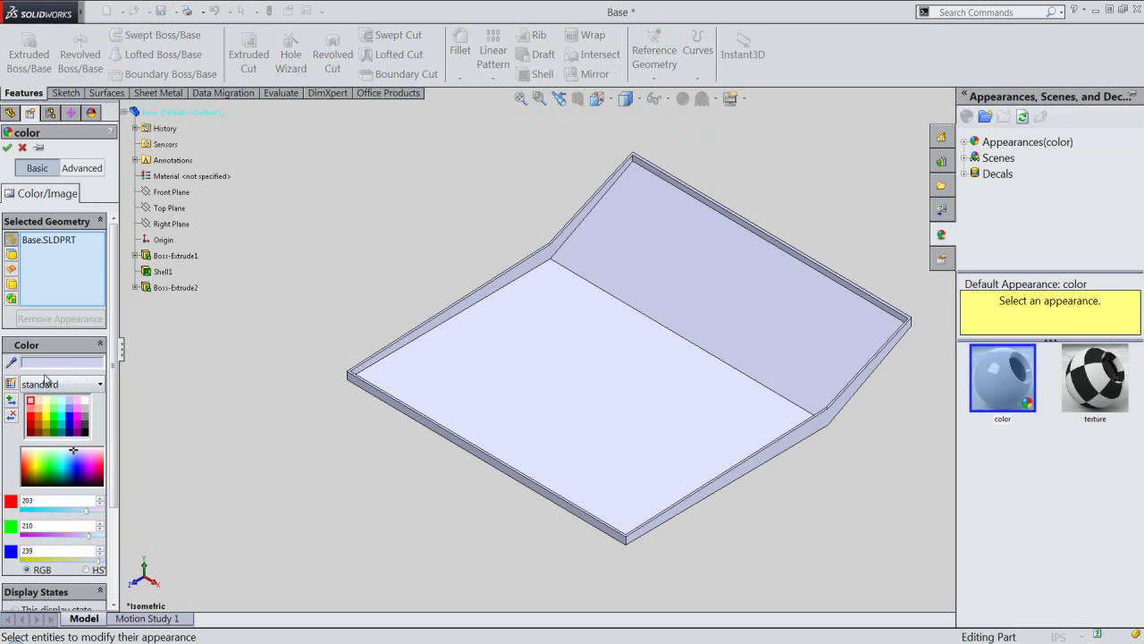
double_click(54, 363)
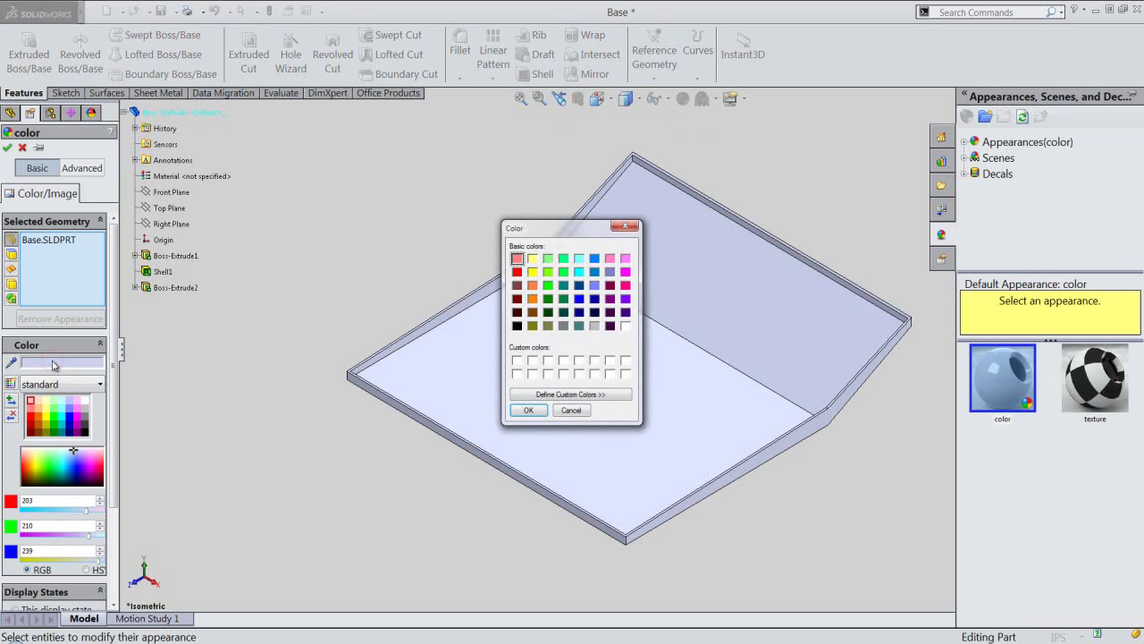
left_click(563, 394)
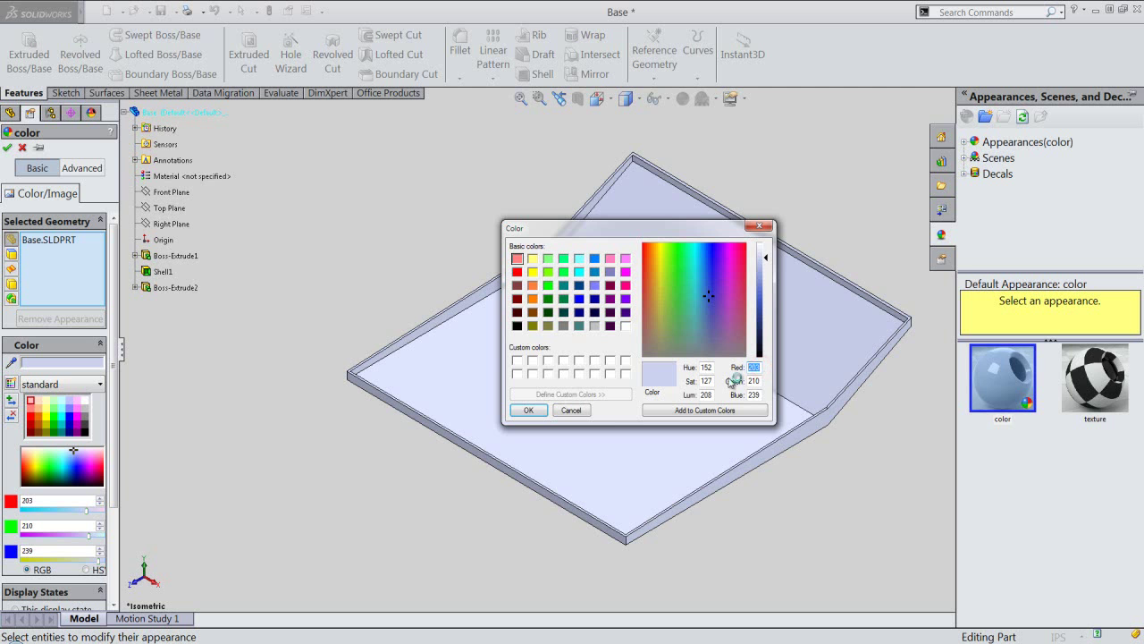
type("19")
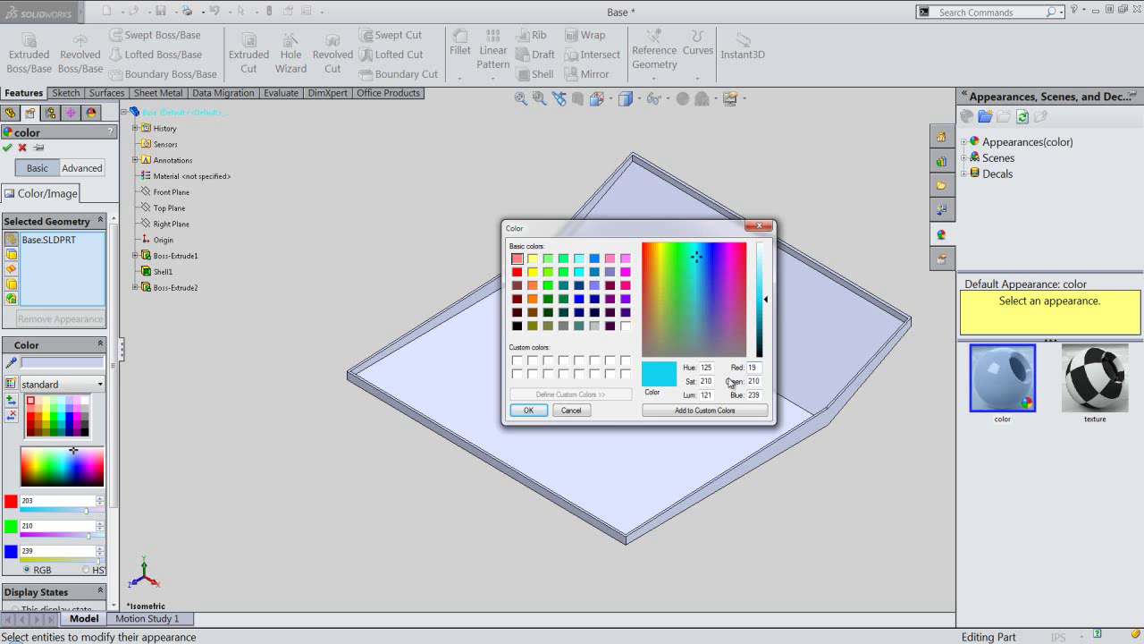
type("1")
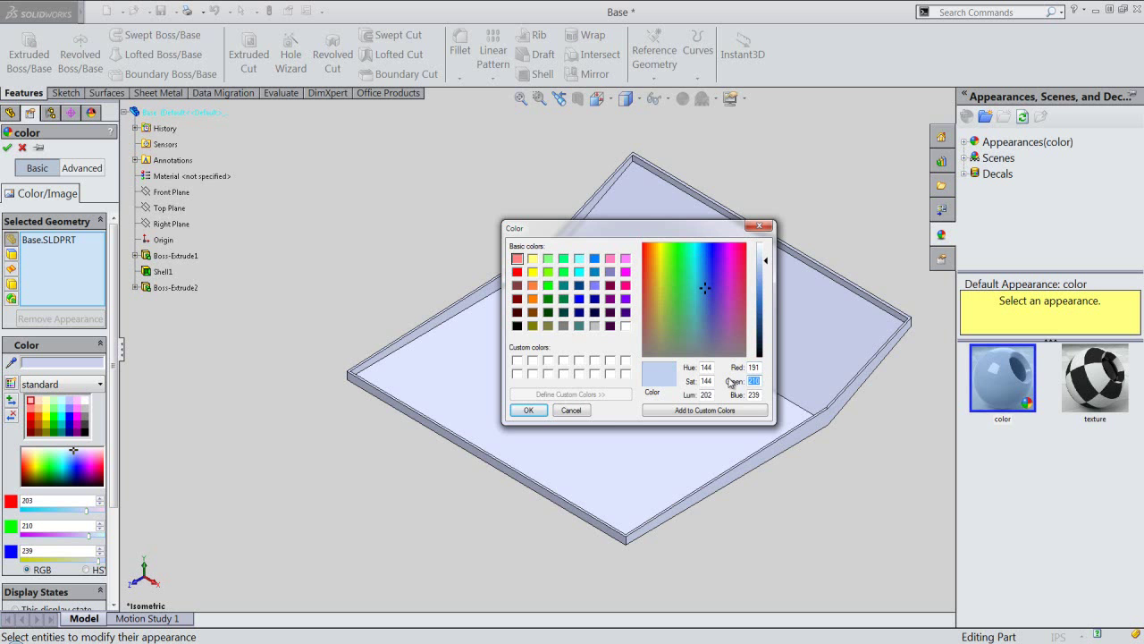
type("191")
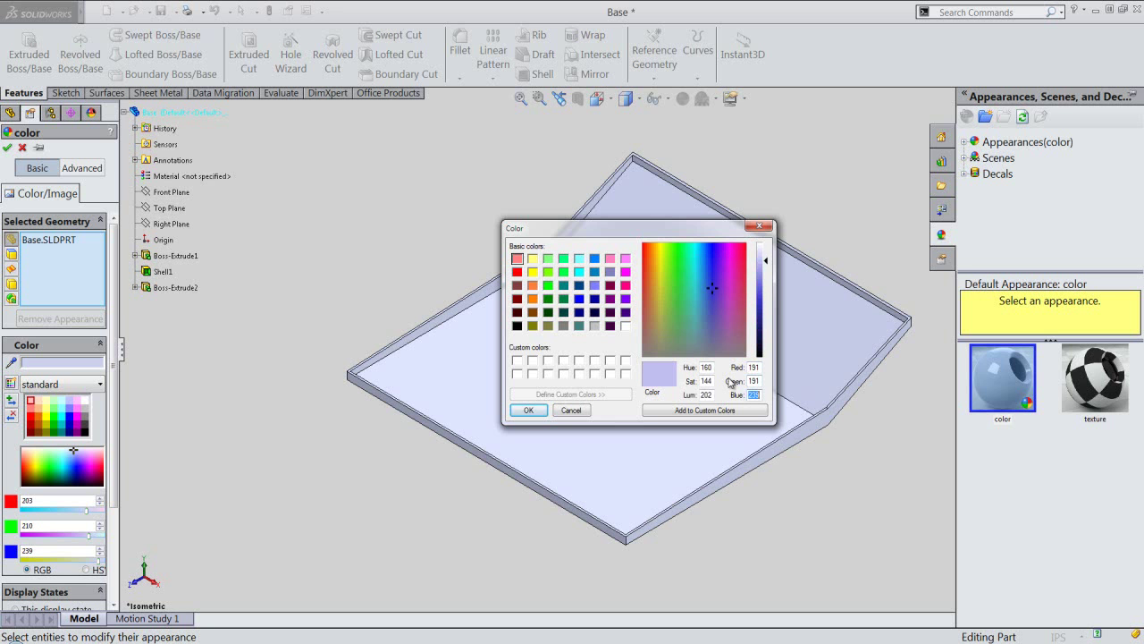
type("191")
key("Return")
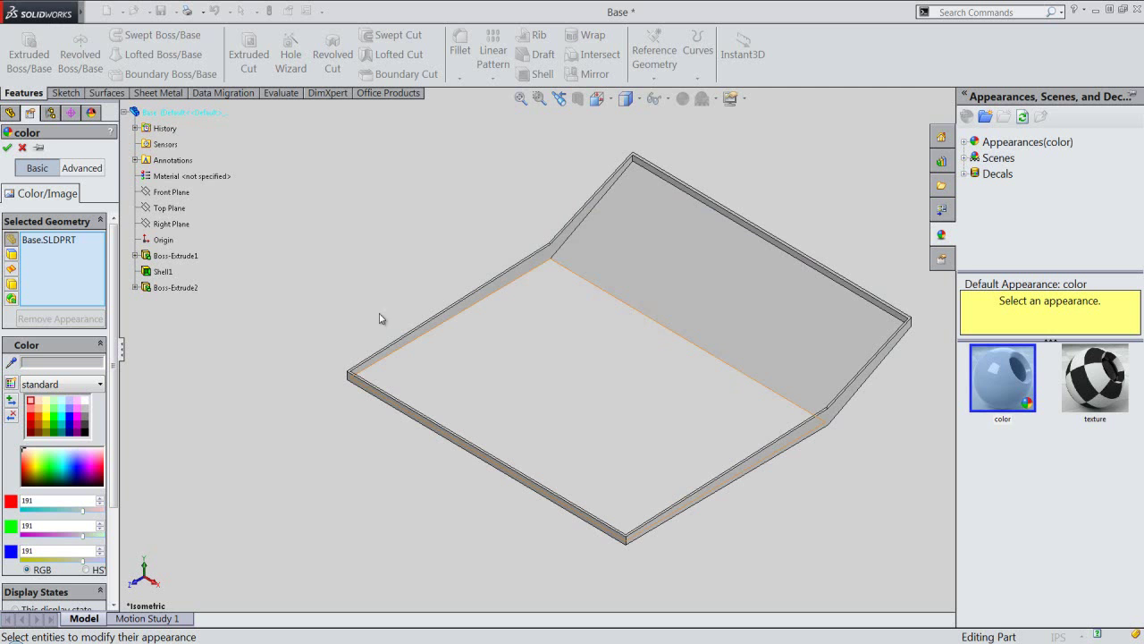
left_click(8, 149)
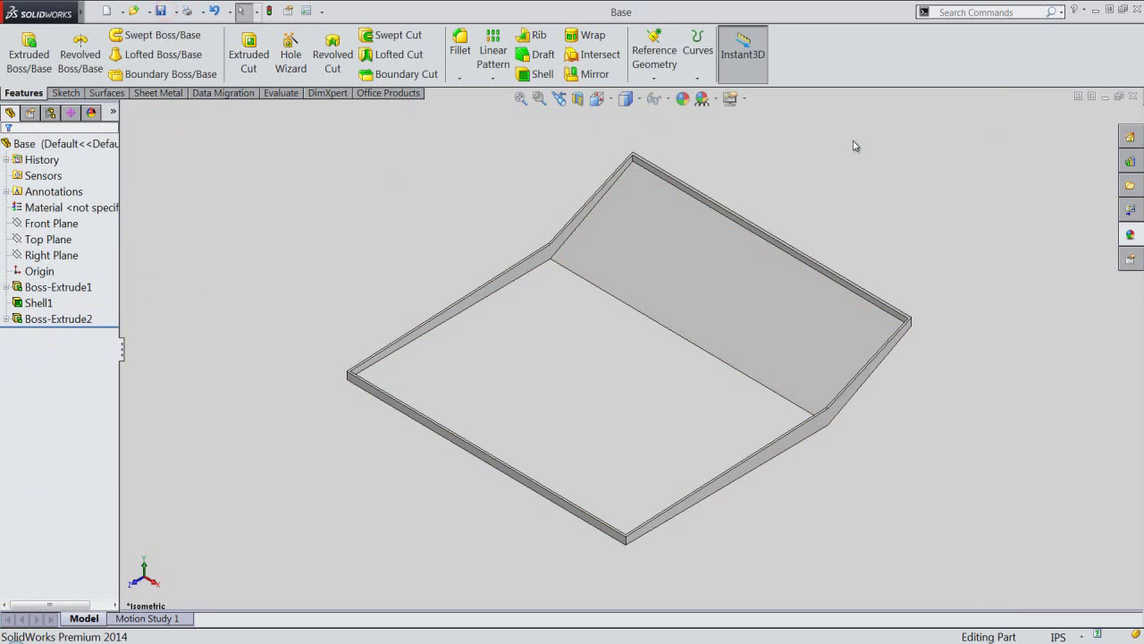
key("ctrl+w")
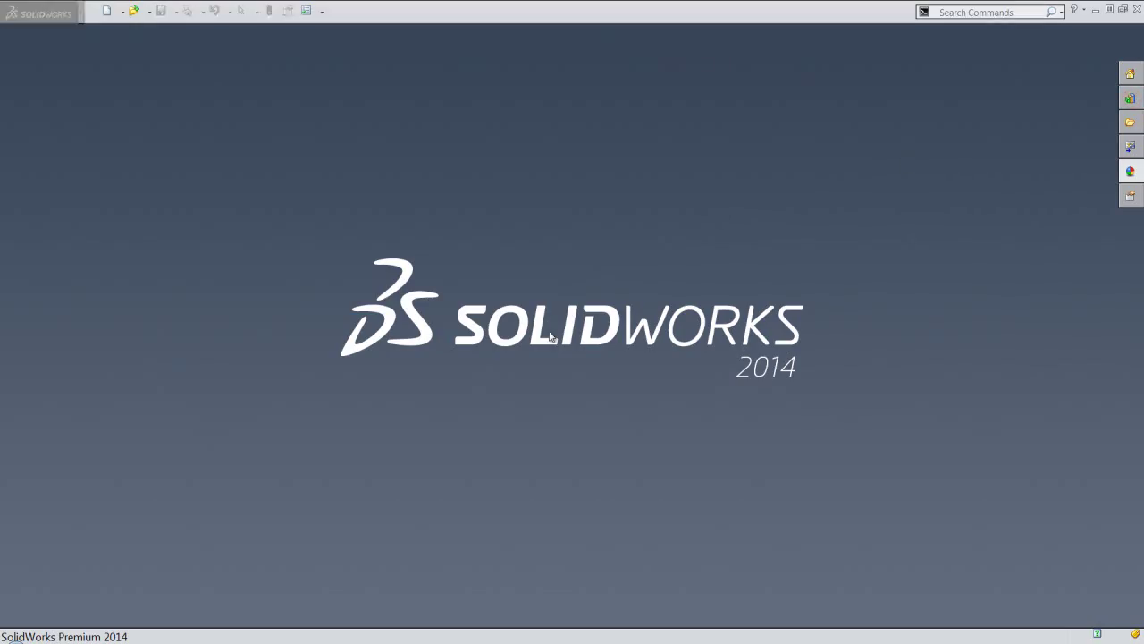
left_click(108, 12)
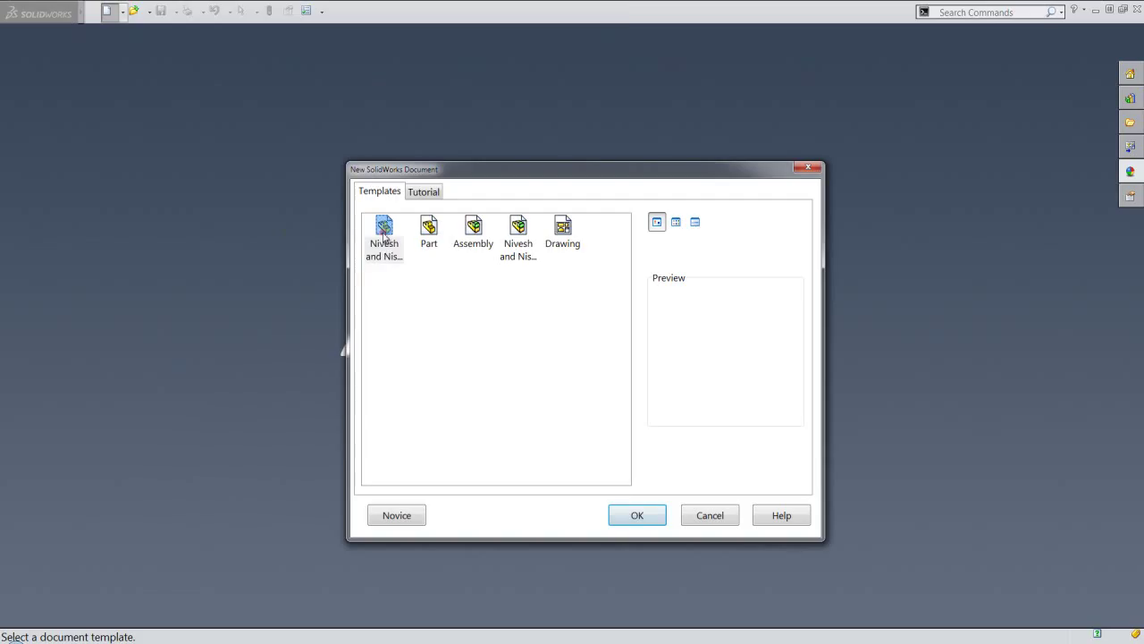
left_click(384, 234)
left_click(645, 514)
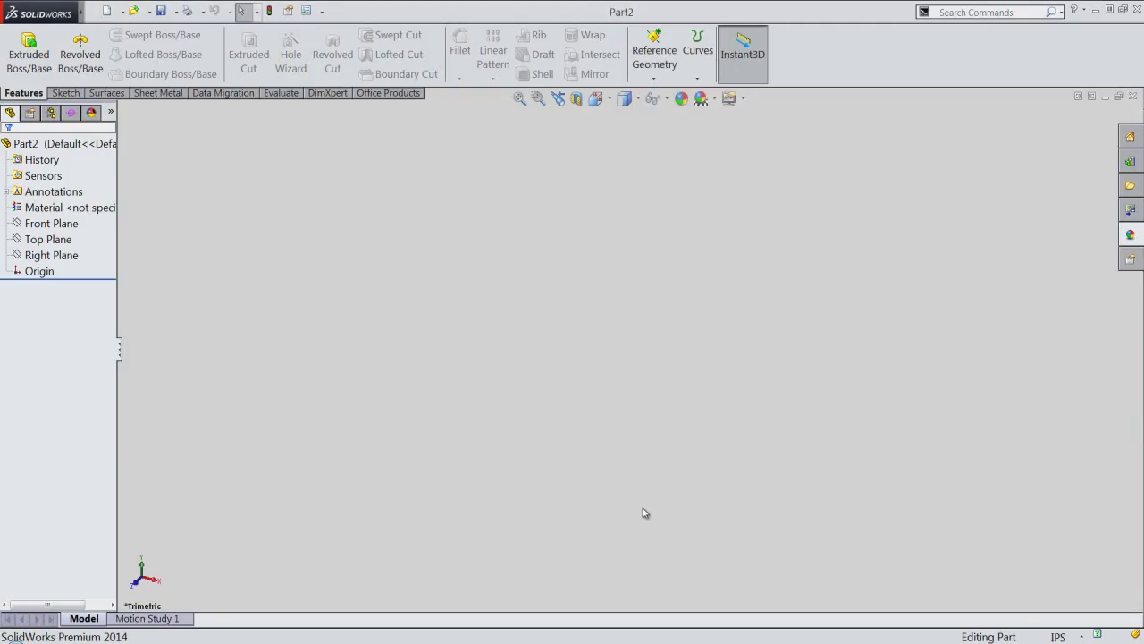
Start a Right Plane sketch with infinite vertical and horizontal centerlines through the origin
left_click(29, 49)
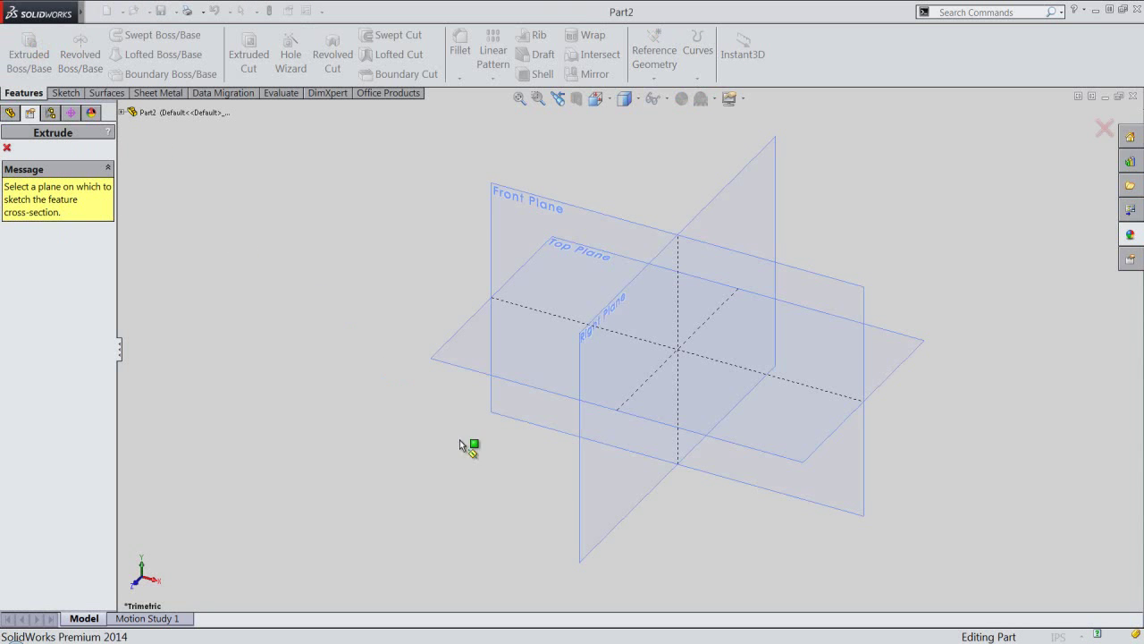
left_click(581, 484)
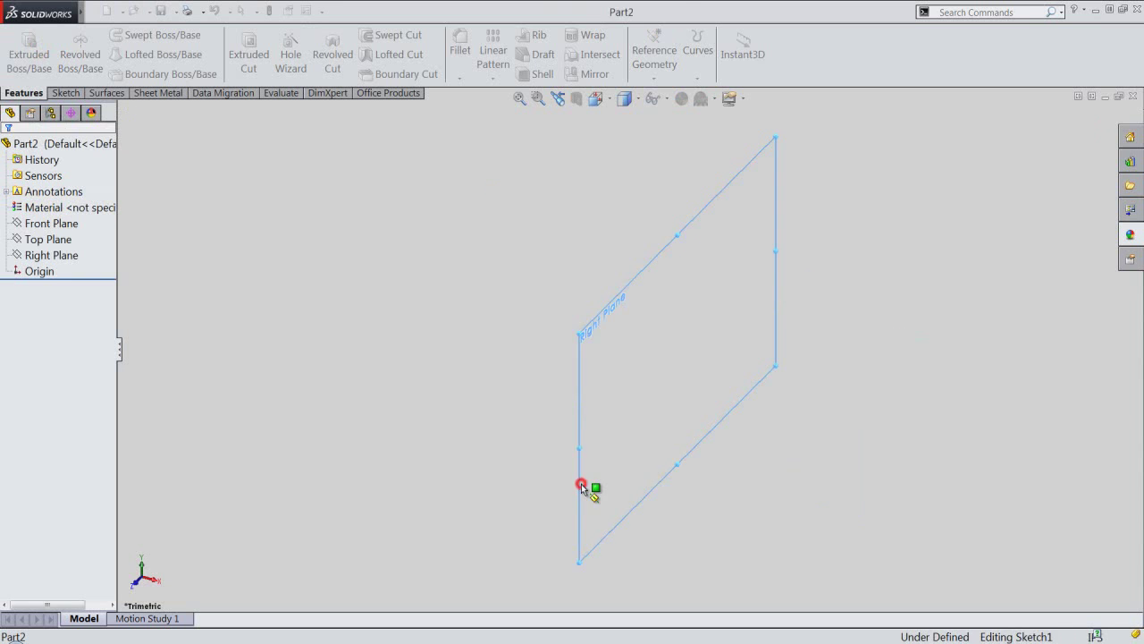
right_click(529, 155)
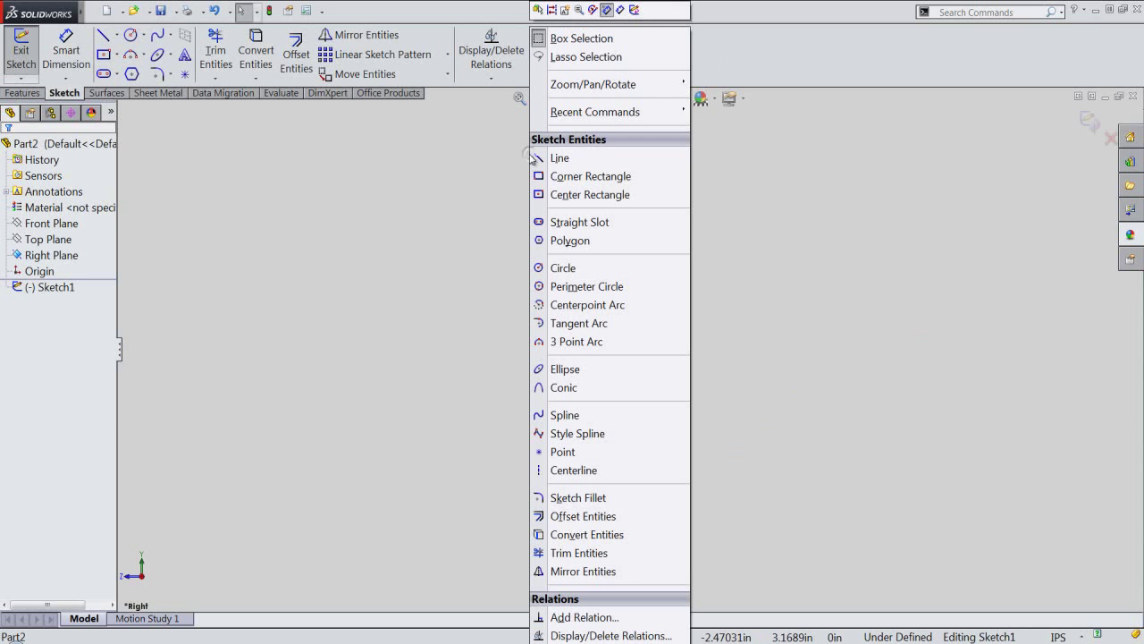
left_click(572, 471)
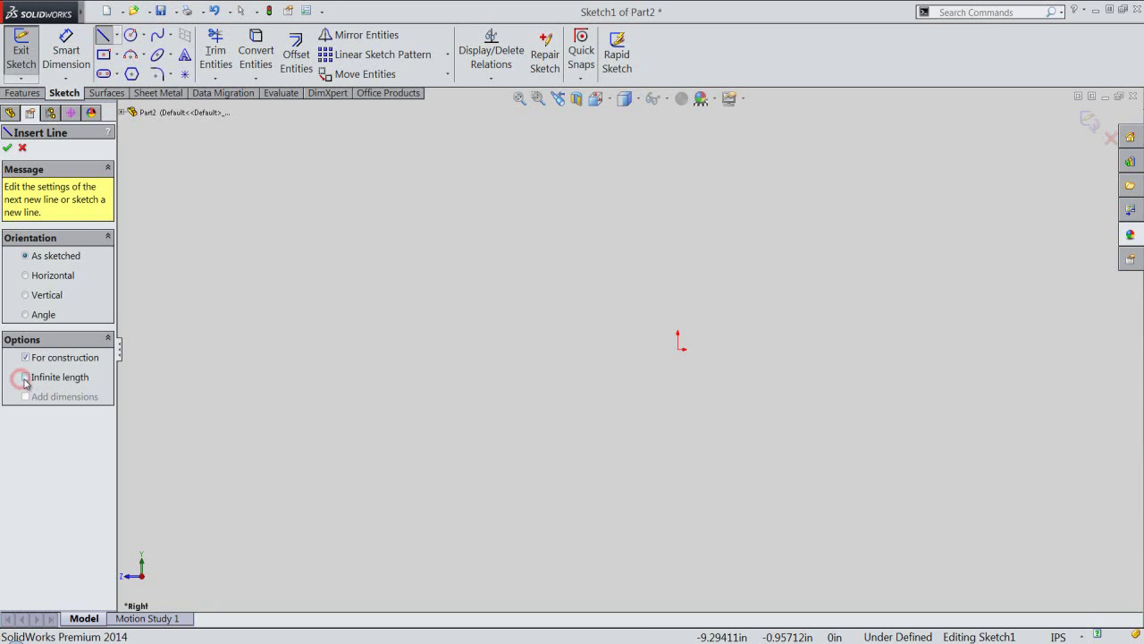
left_click(23, 377)
left_click(26, 295)
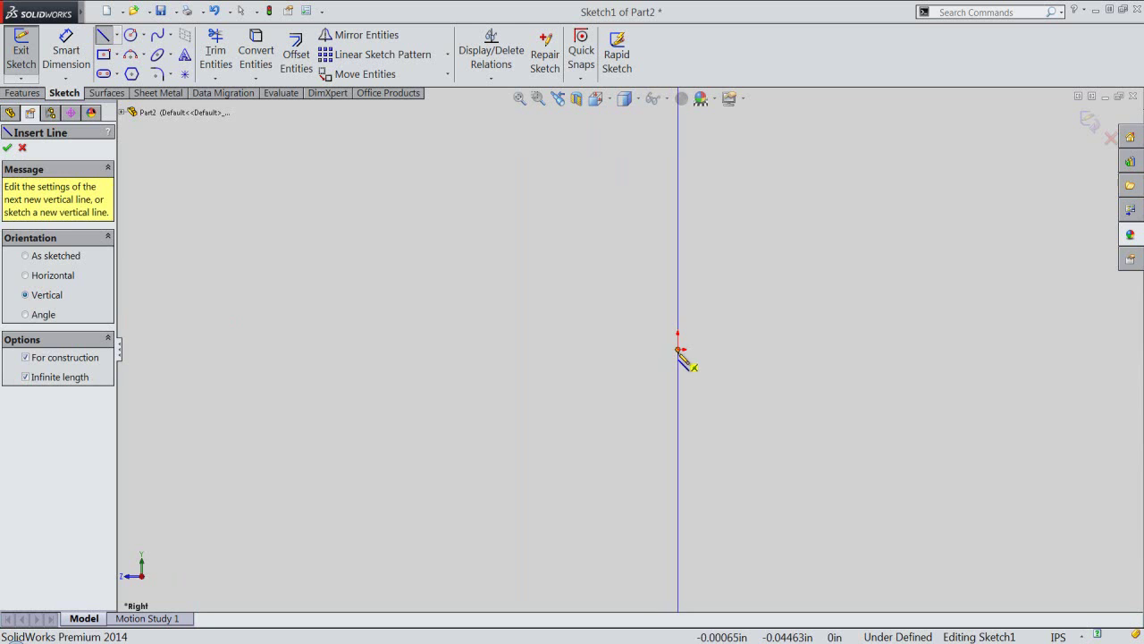
left_click(679, 350)
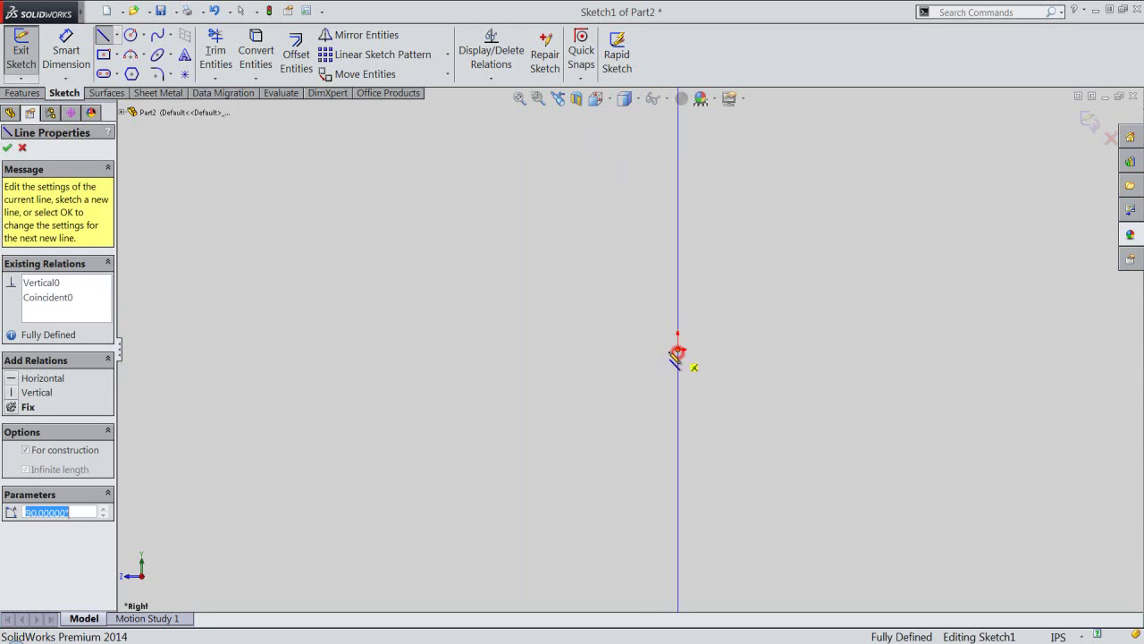
left_click(7, 150)
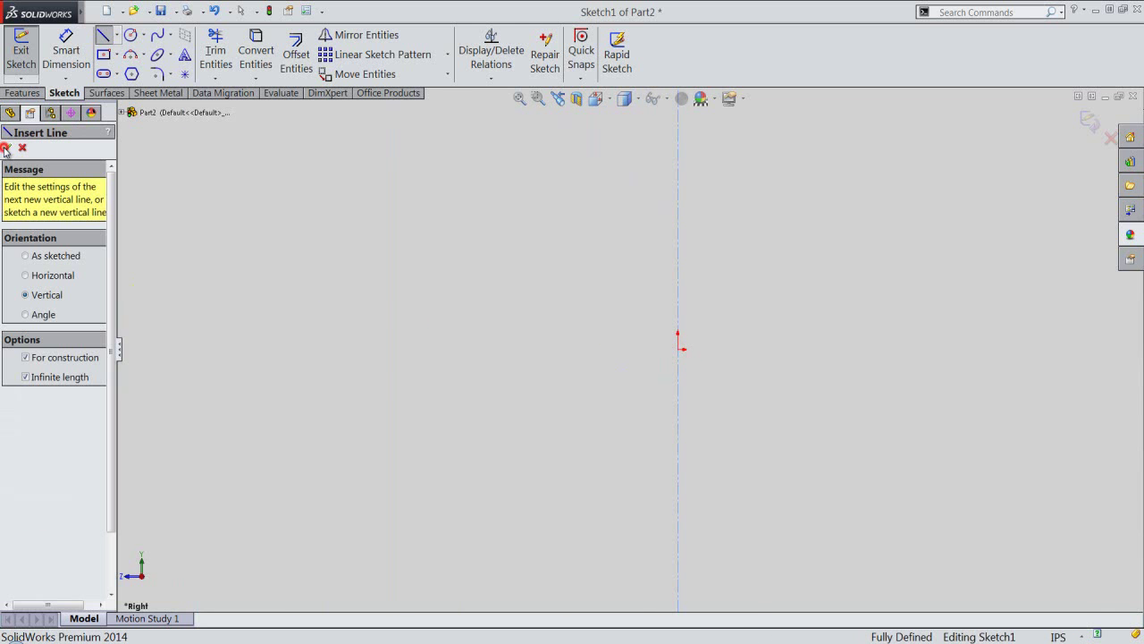
left_click(26, 276)
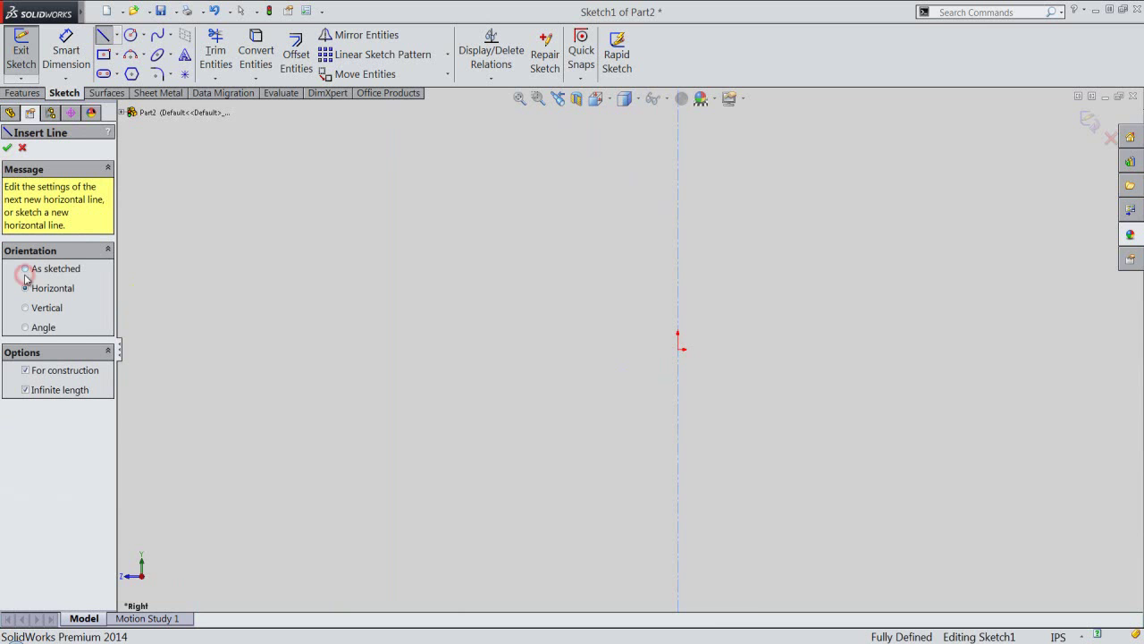
left_click(679, 351)
key("Escape")
Draw three 0.125-inch lines: one at the origin and two further right
right_click(430, 246)
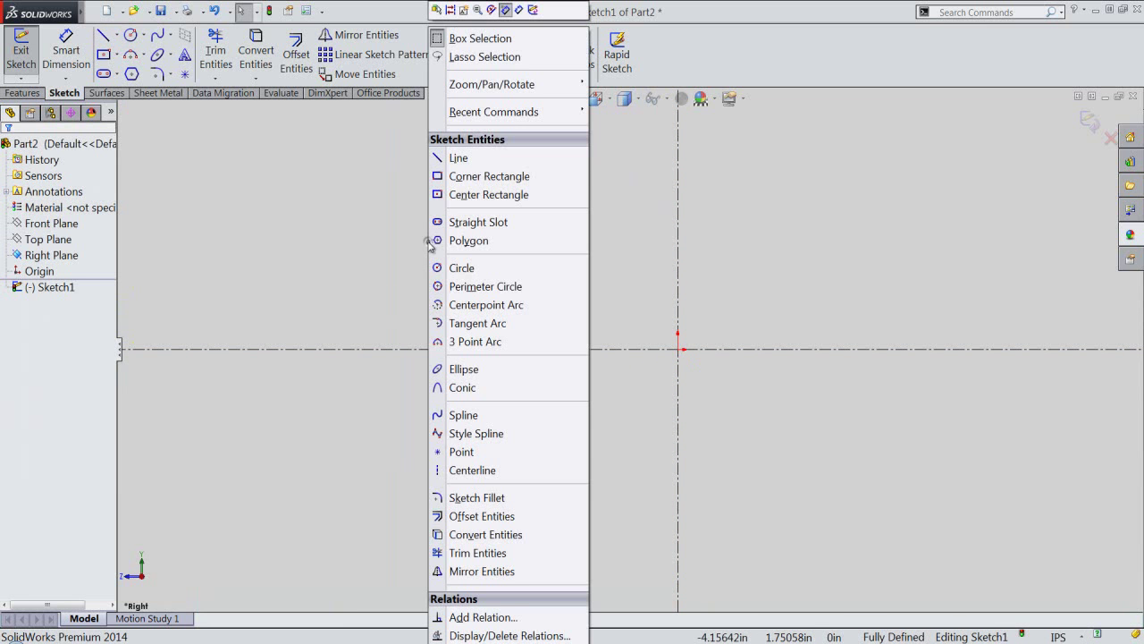
left_click(456, 158)
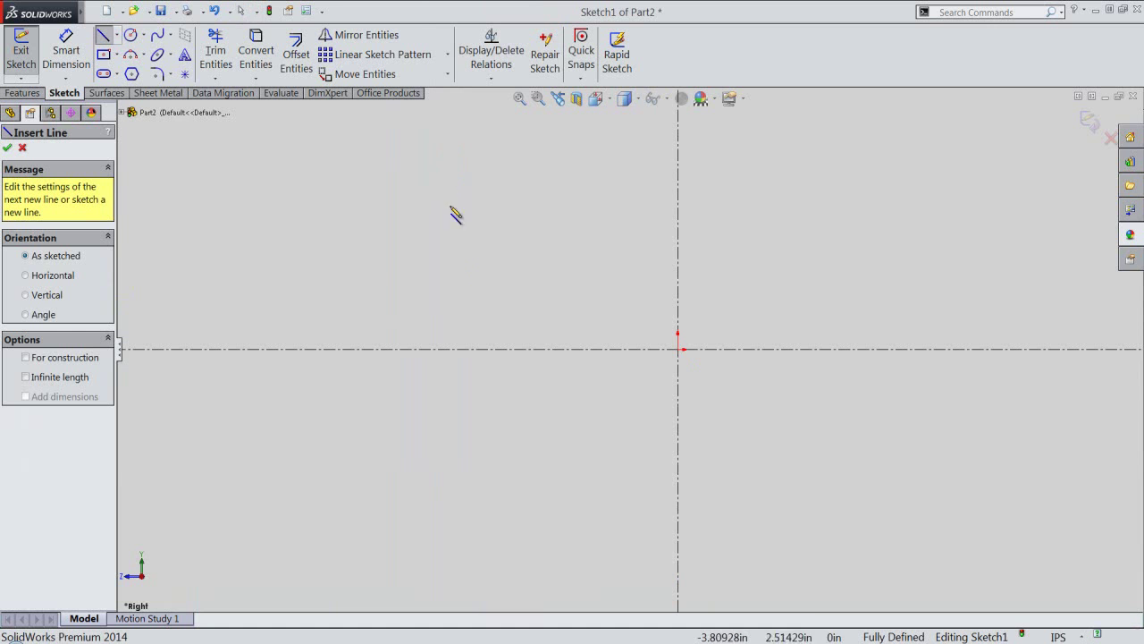
left_click(678, 350)
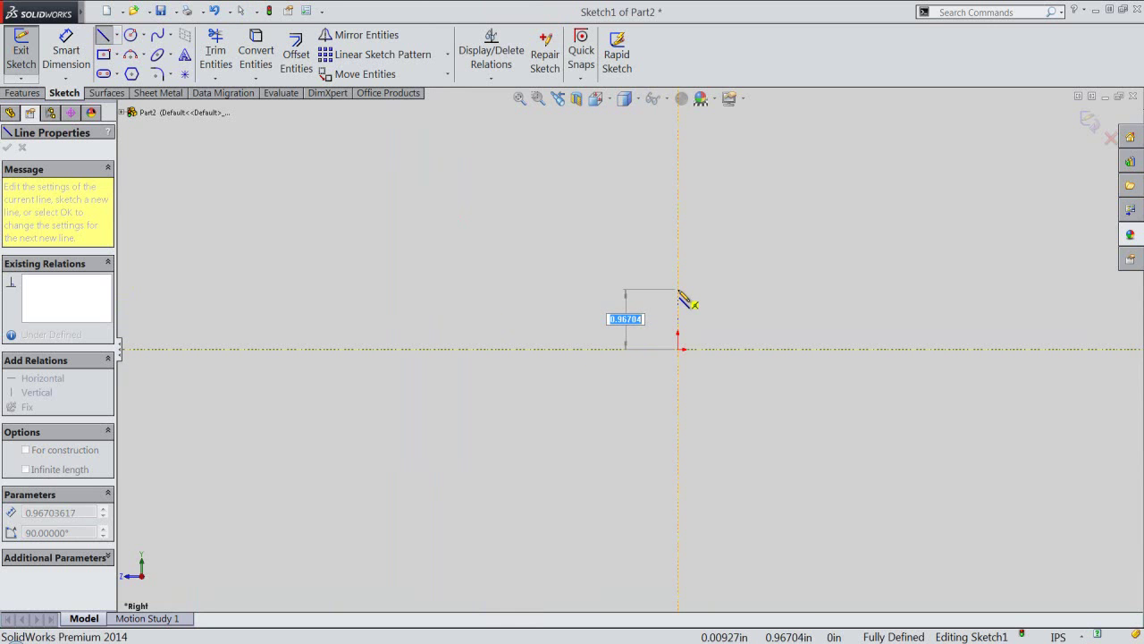
type(".1")
key("Return")
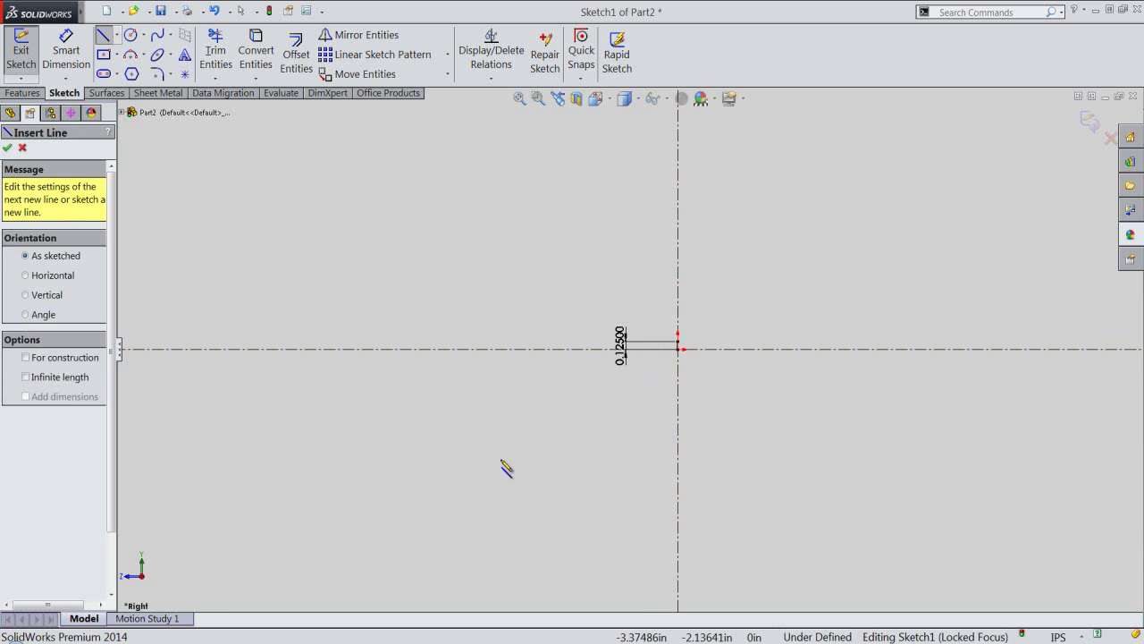
left_click(997, 349)
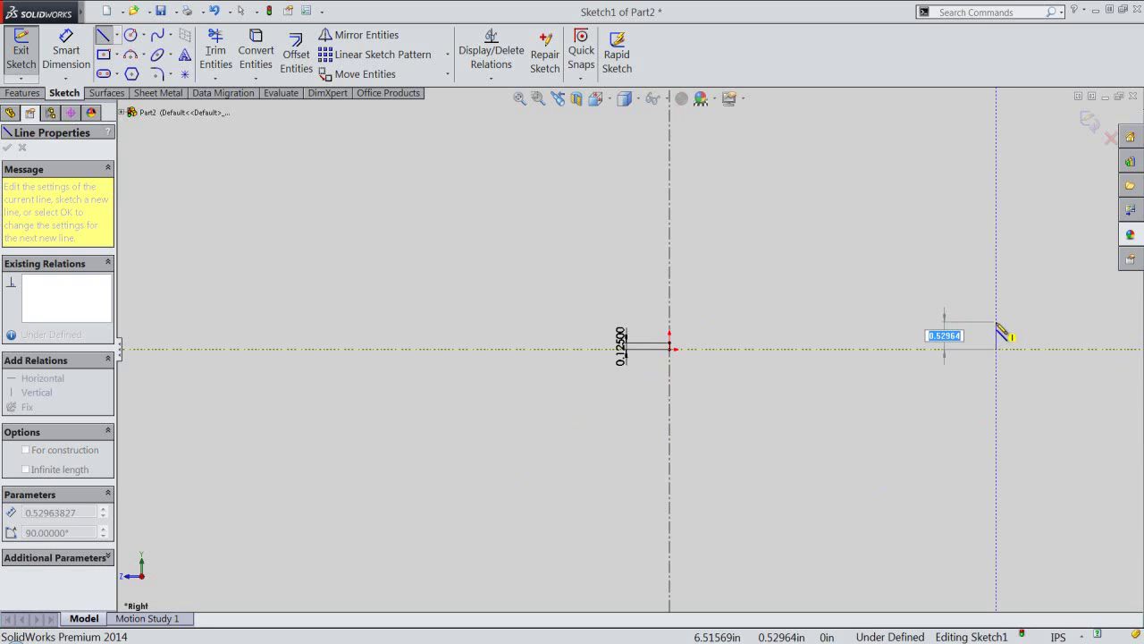
type(".125")
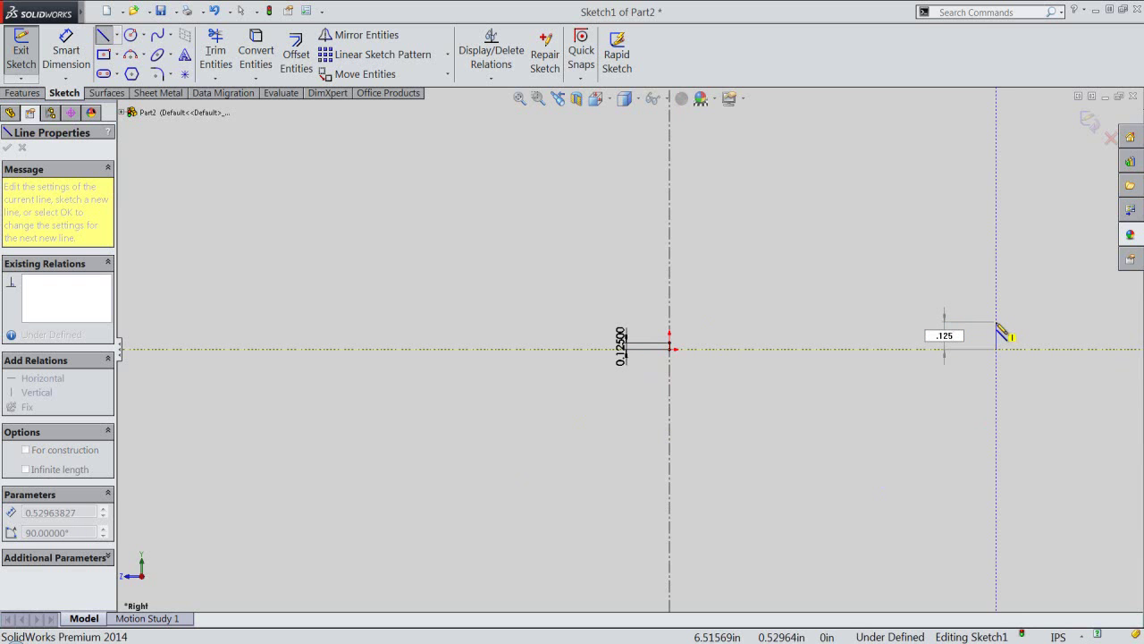
key("Return")
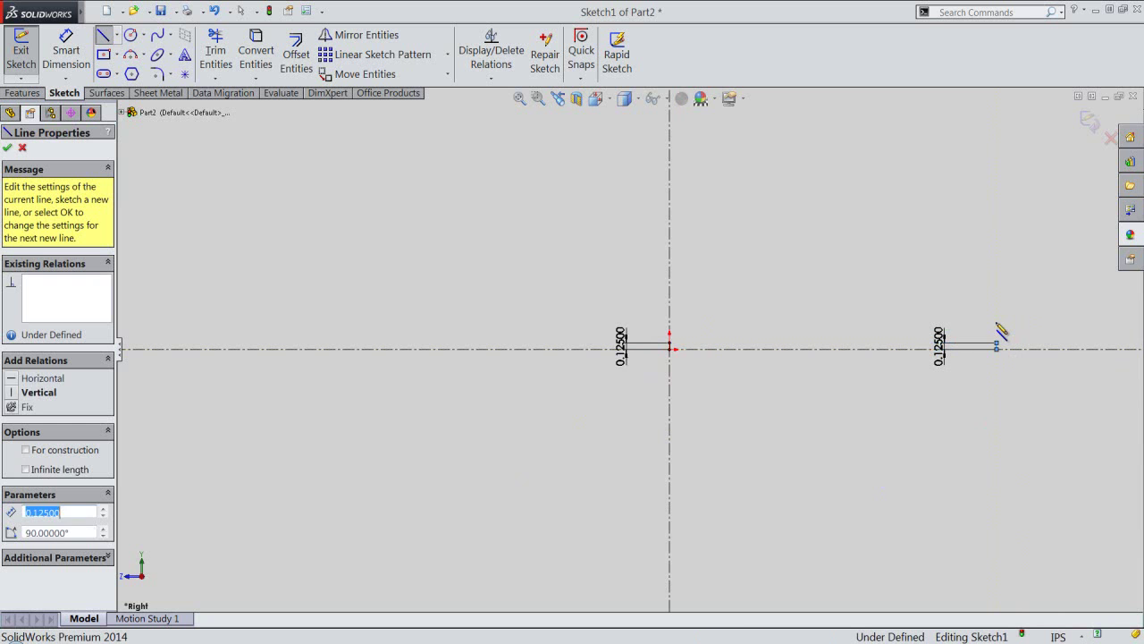
double_click(1008, 312)
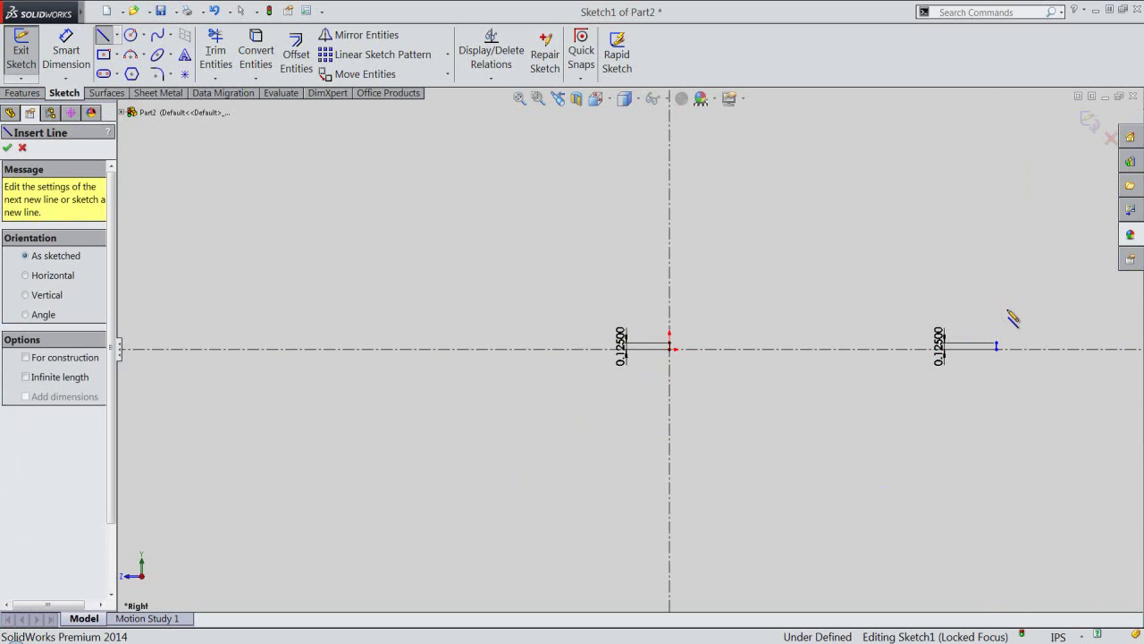
left_click(1039, 297)
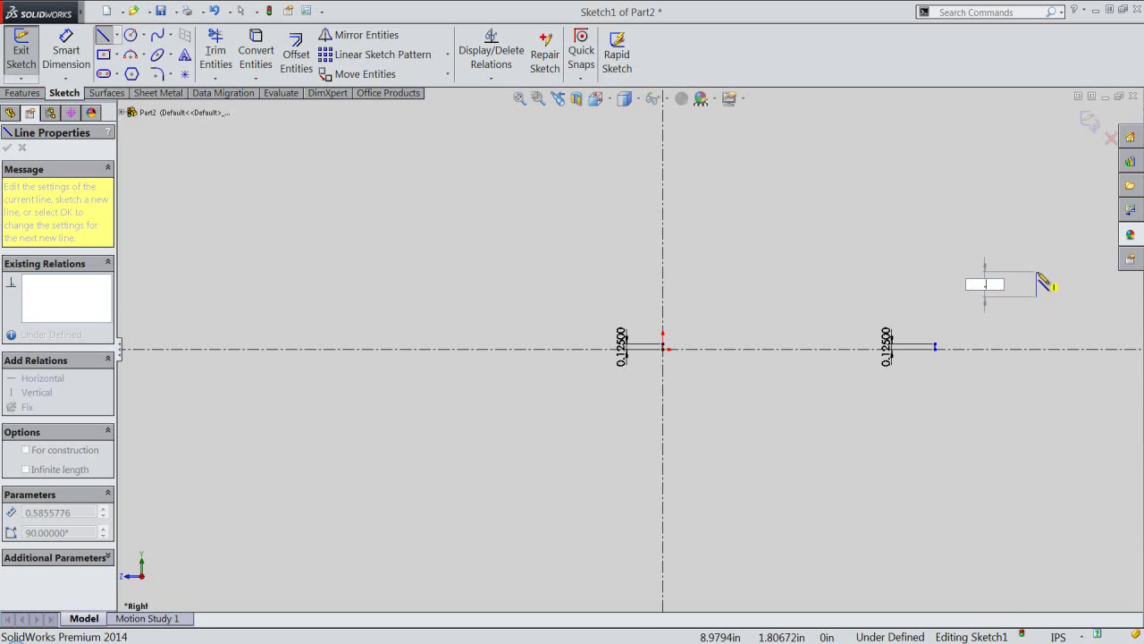
type(".125")
key("Return")
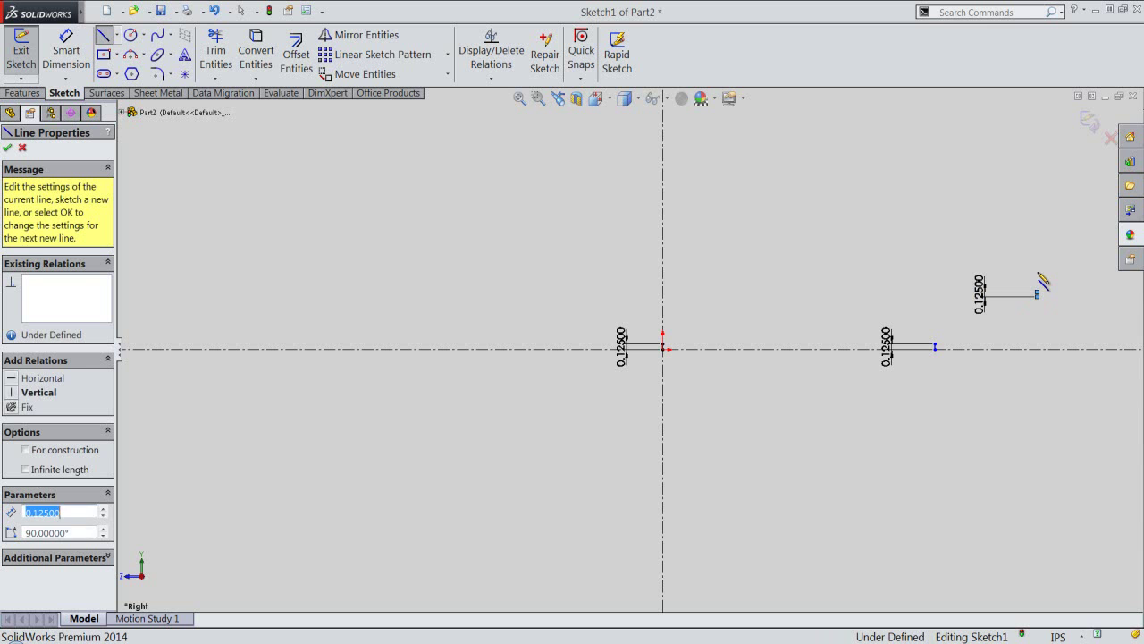
double_click(1017, 244)
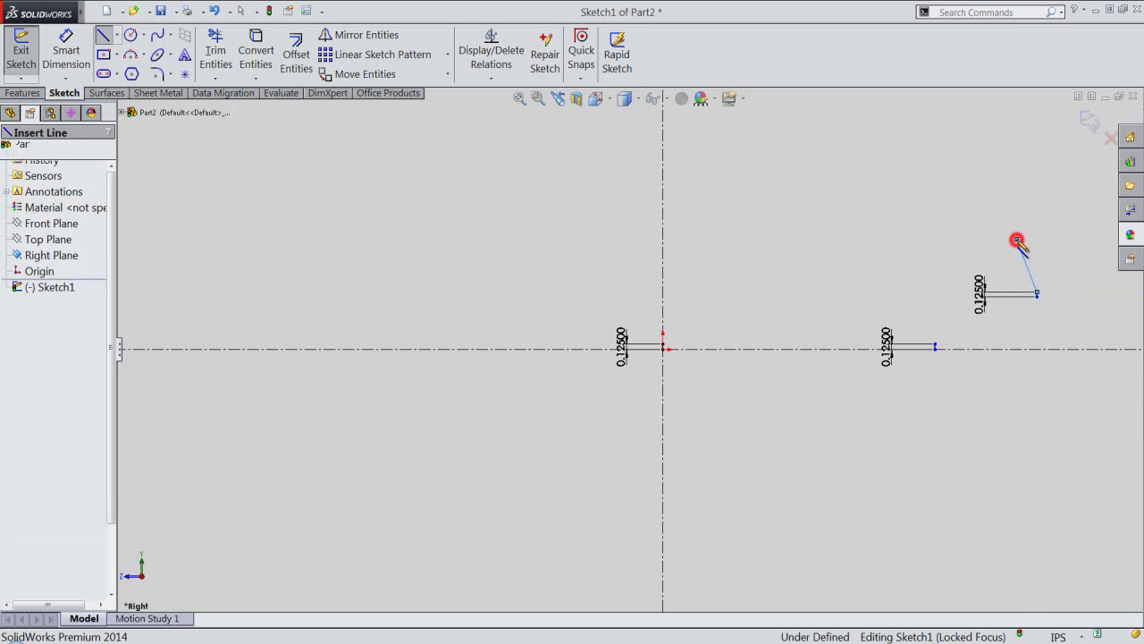
scroll(1058, 303, "down", 2)
scroll(1044, 312, "down", 2)
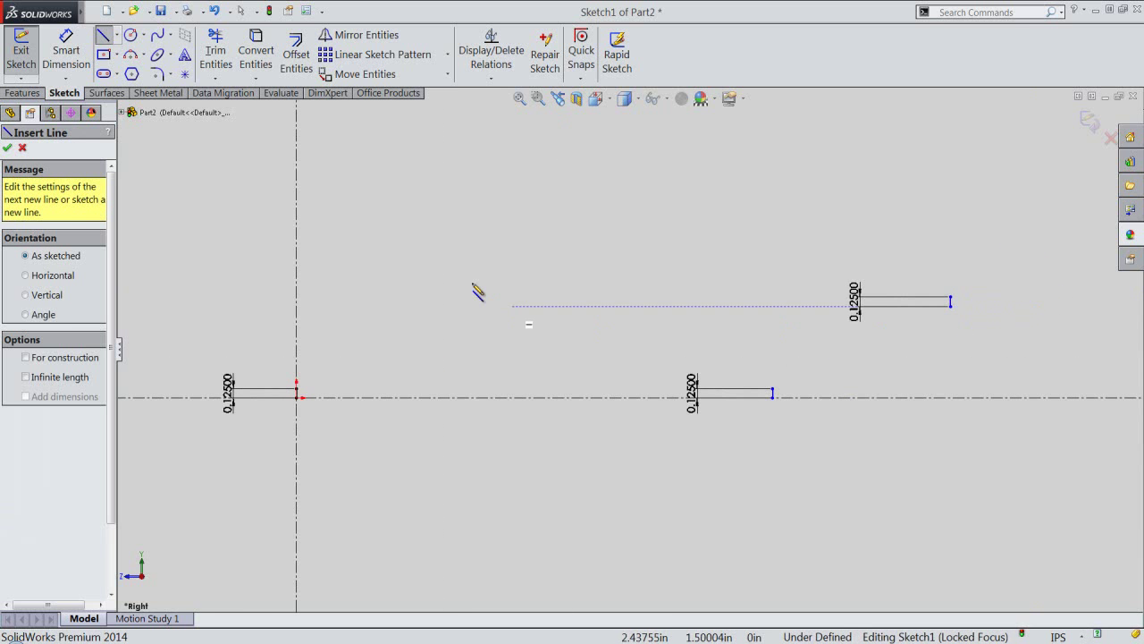
Make the short line on the horizontal centerline vertical
right_click(487, 314)
left_click(522, 173)
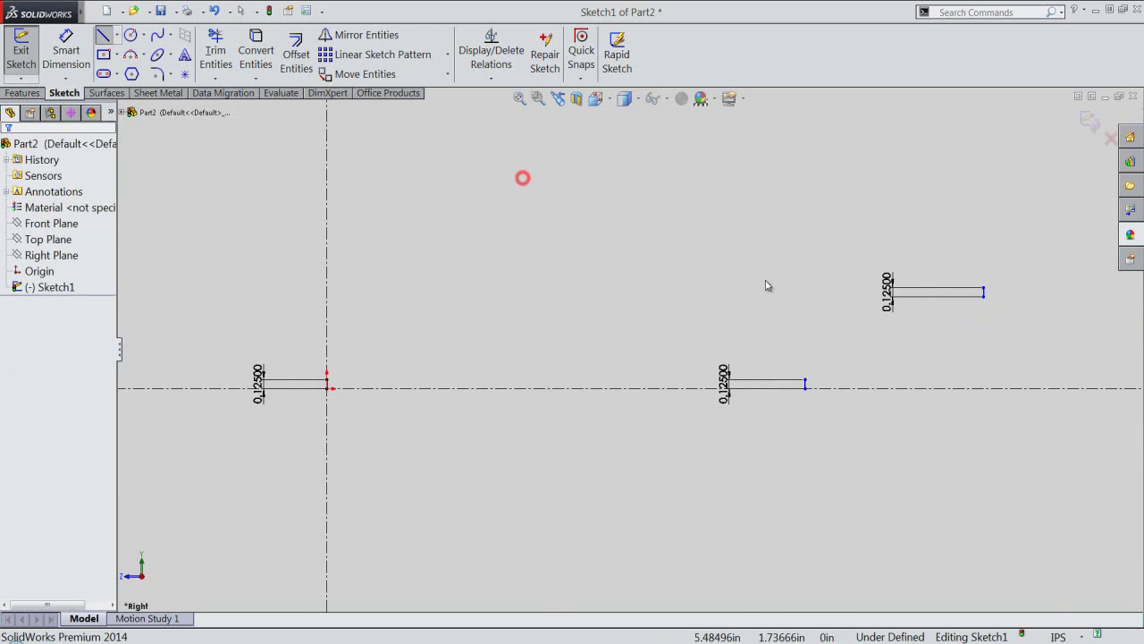
scroll(833, 393, "down", 3)
scroll(782, 396, "down", 2)
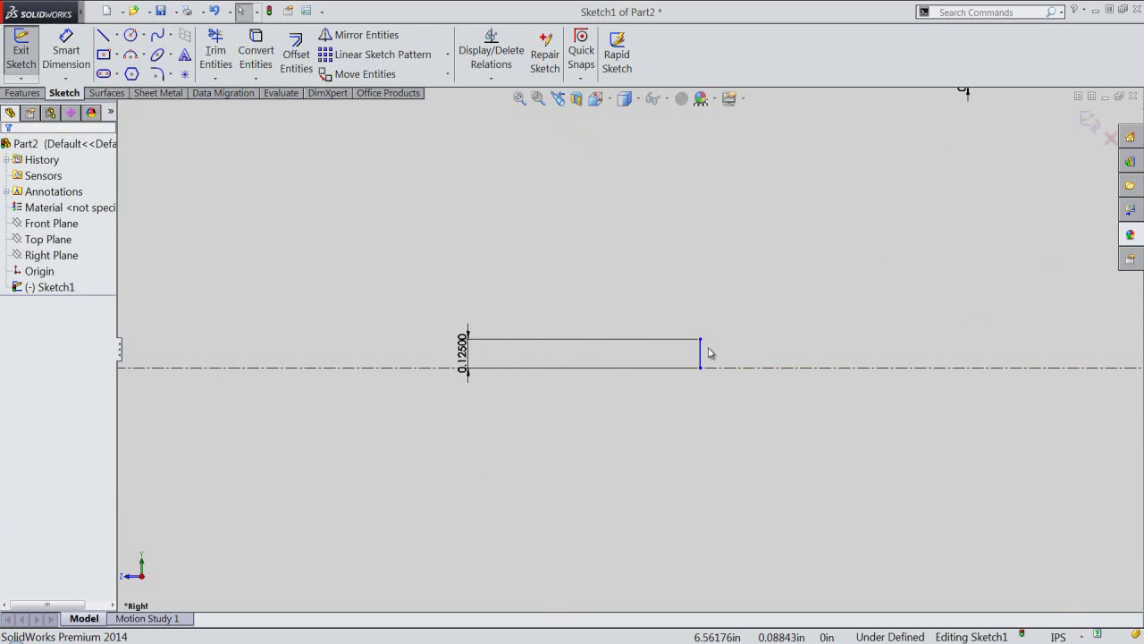
left_click(701, 357)
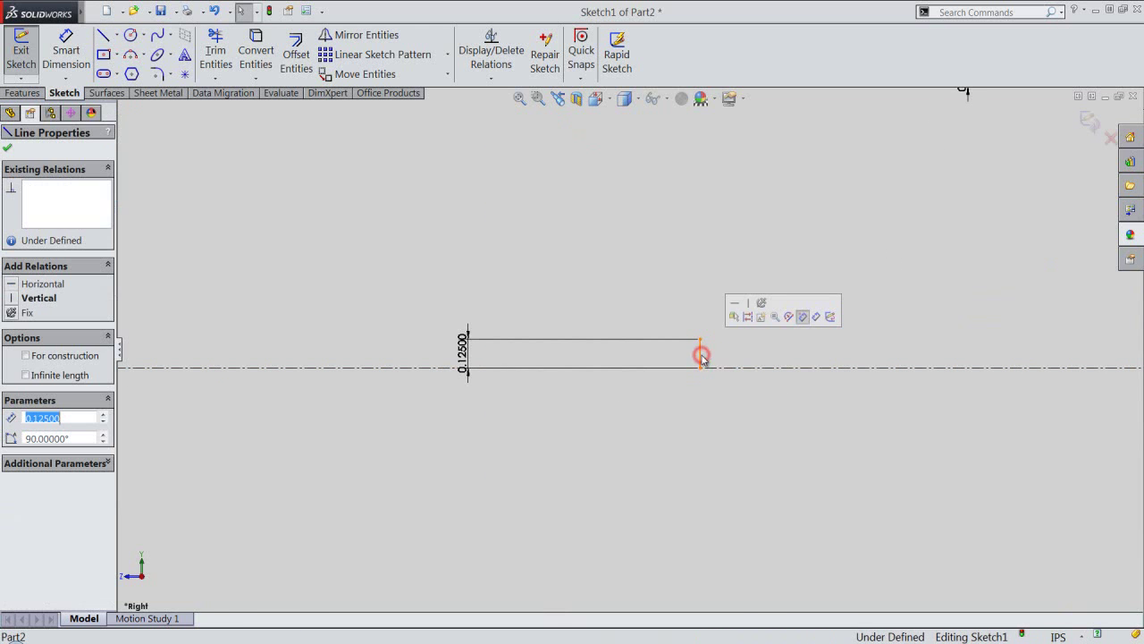
left_click(752, 308)
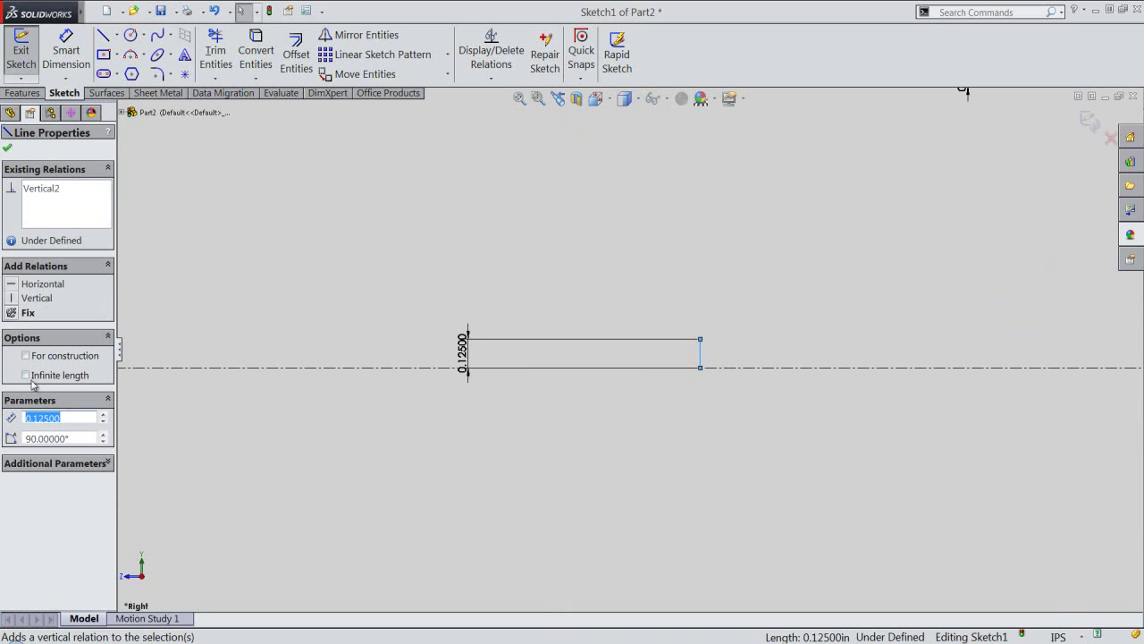
left_click(6, 150)
left_click(67, 55)
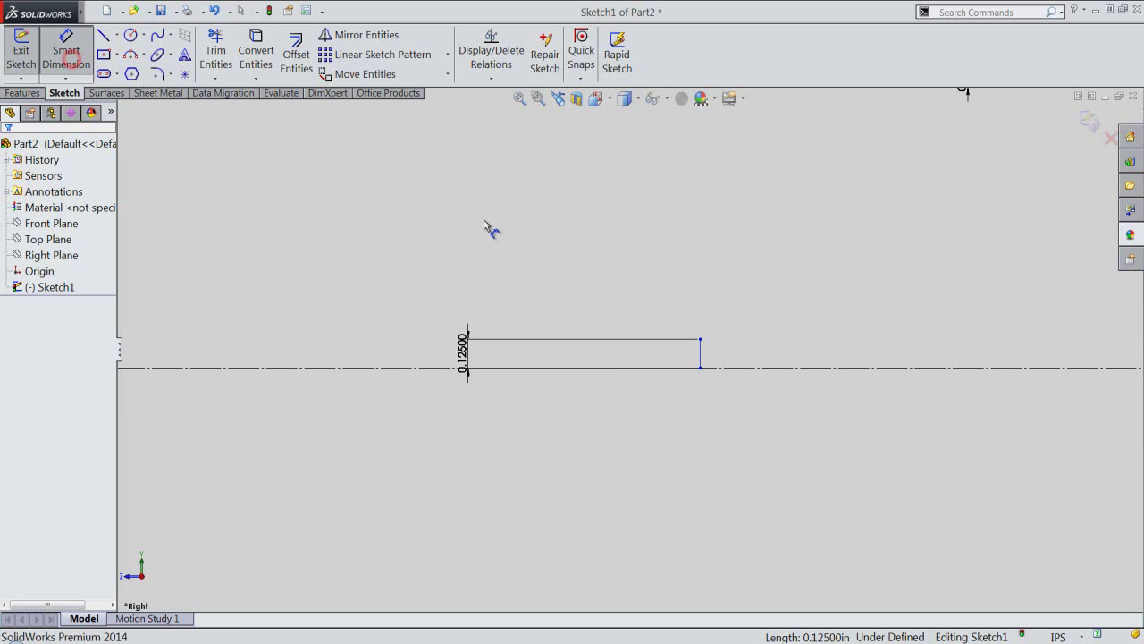
Dimension the short line 3.625 in horizontally from the vertical centerline
left_click(701, 358)
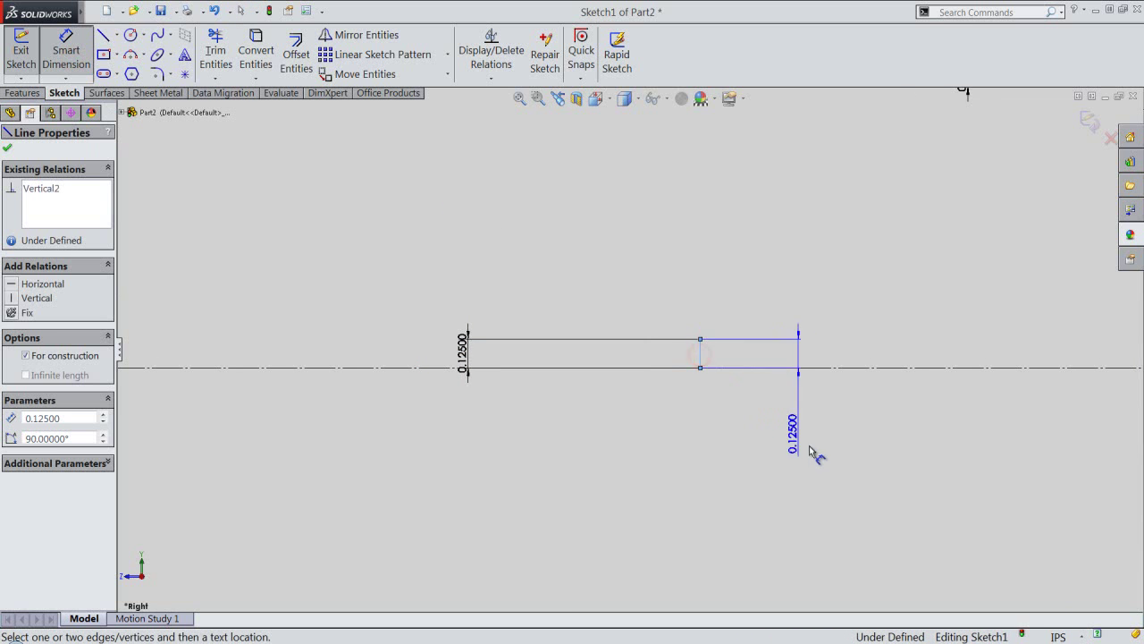
scroll(778, 429, "up", 2)
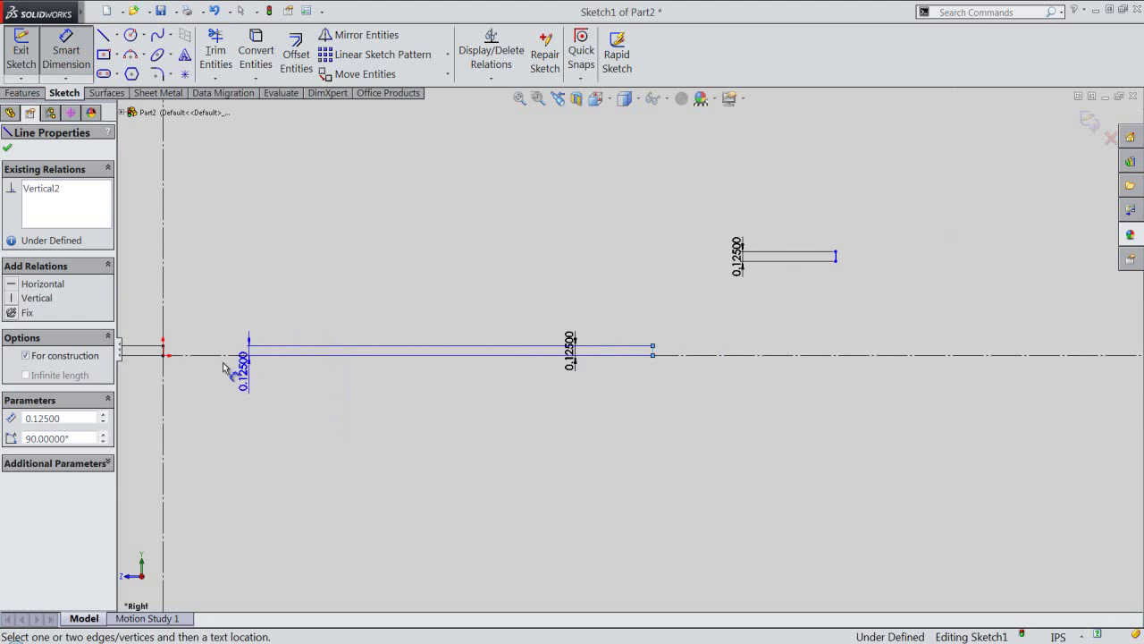
left_click(164, 346)
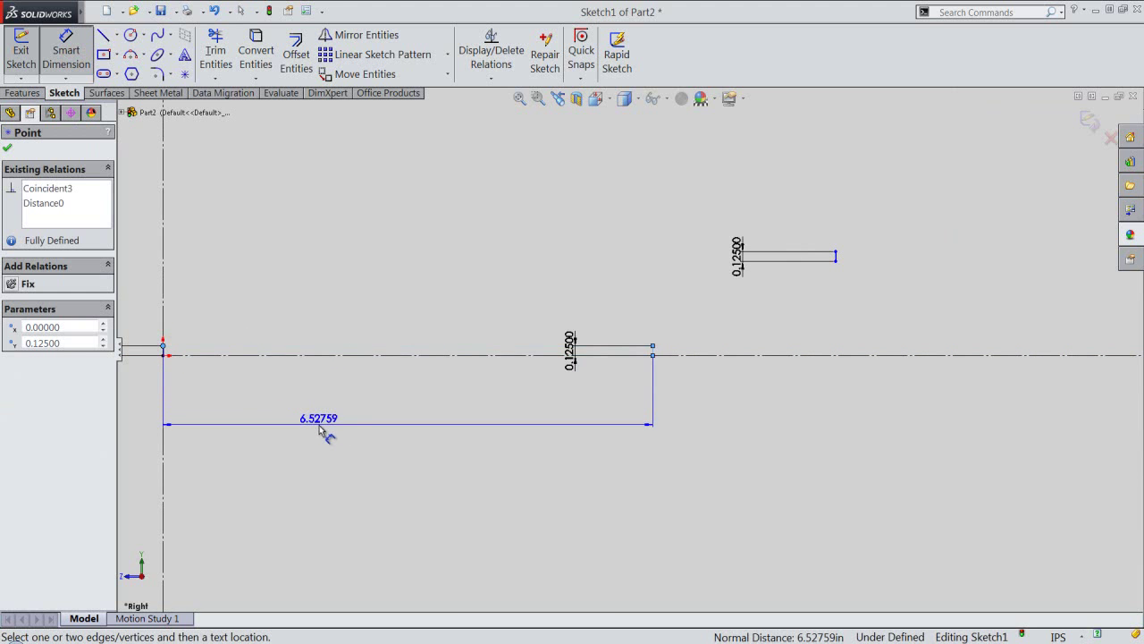
left_click(319, 425)
type("3.625")
key("Return")
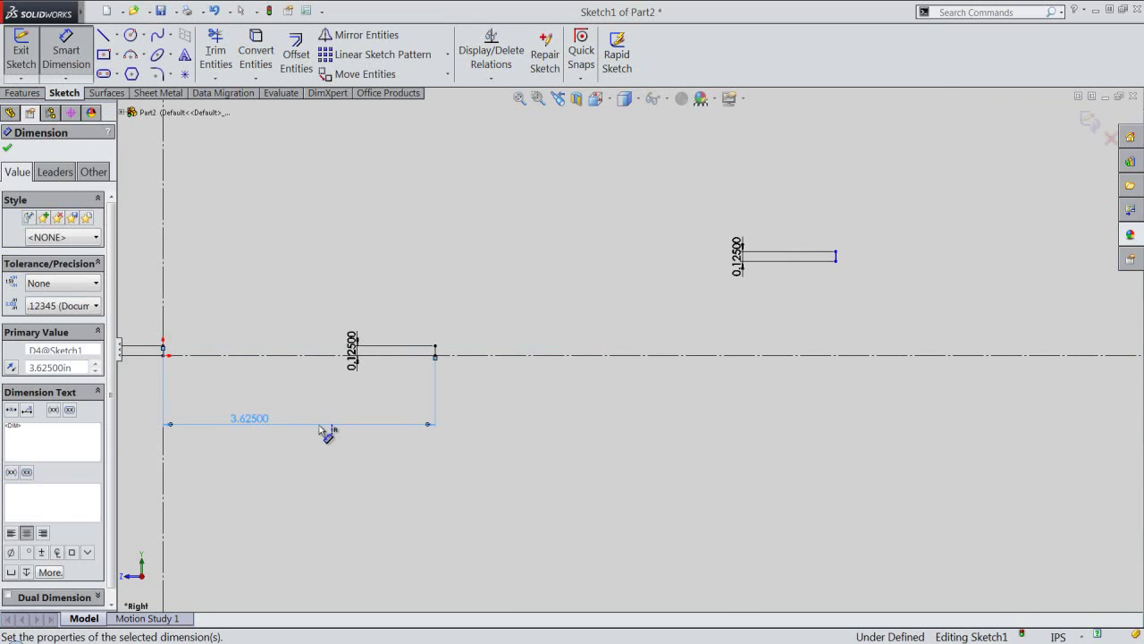
left_click(522, 256)
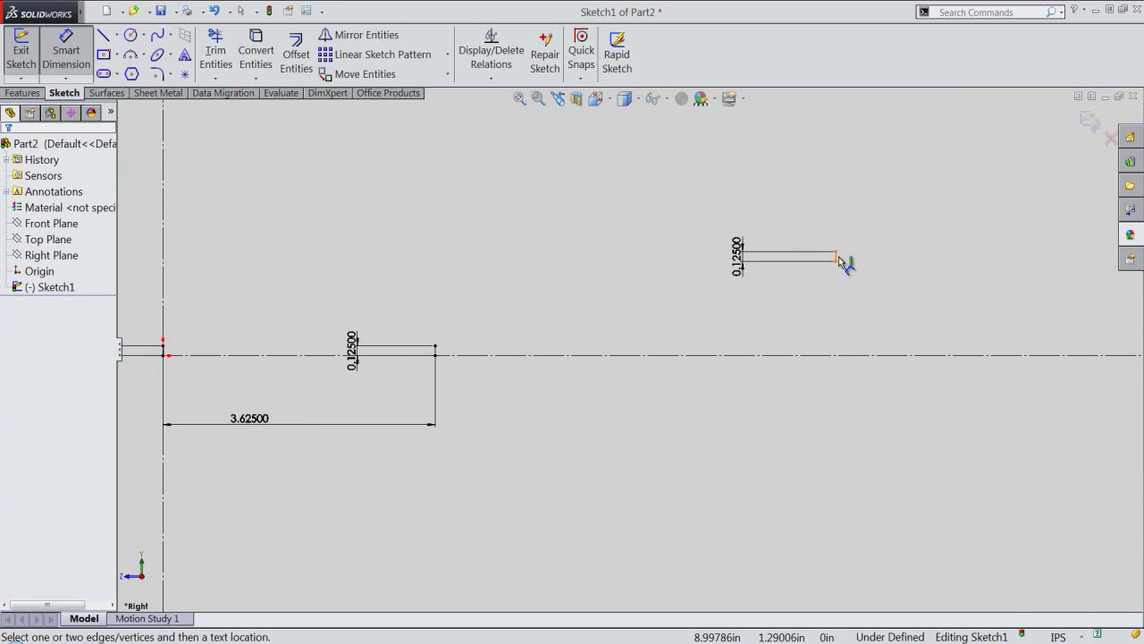
Add a 1.5 in horizontal distance from the lower line's end to the upper line
left_click_drag(741, 257, 444, 359)
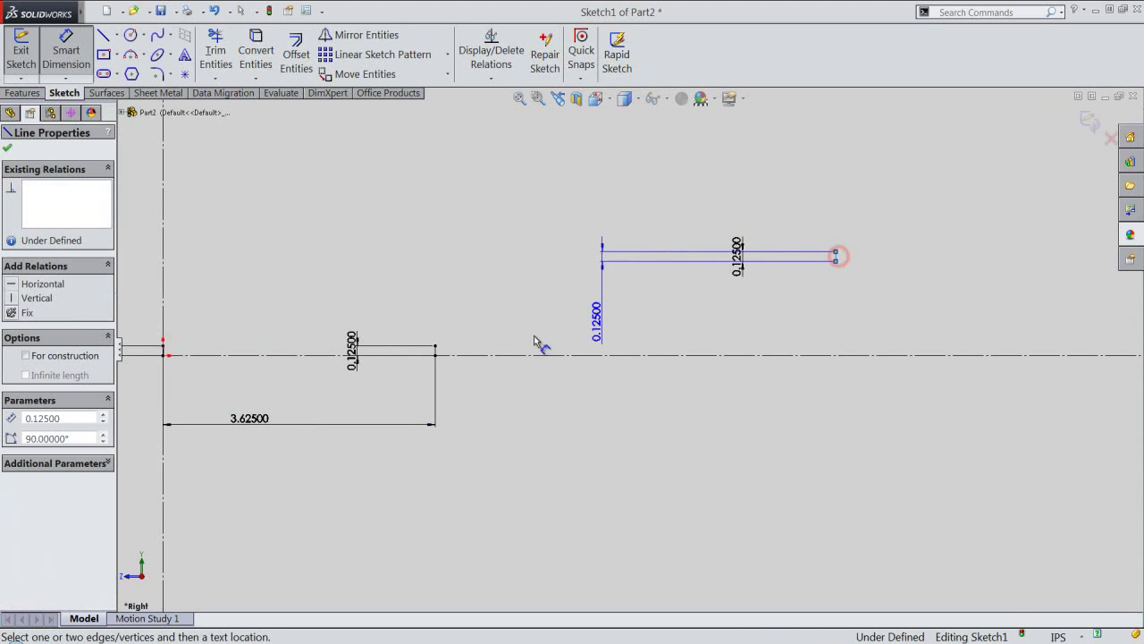
left_click(435, 355)
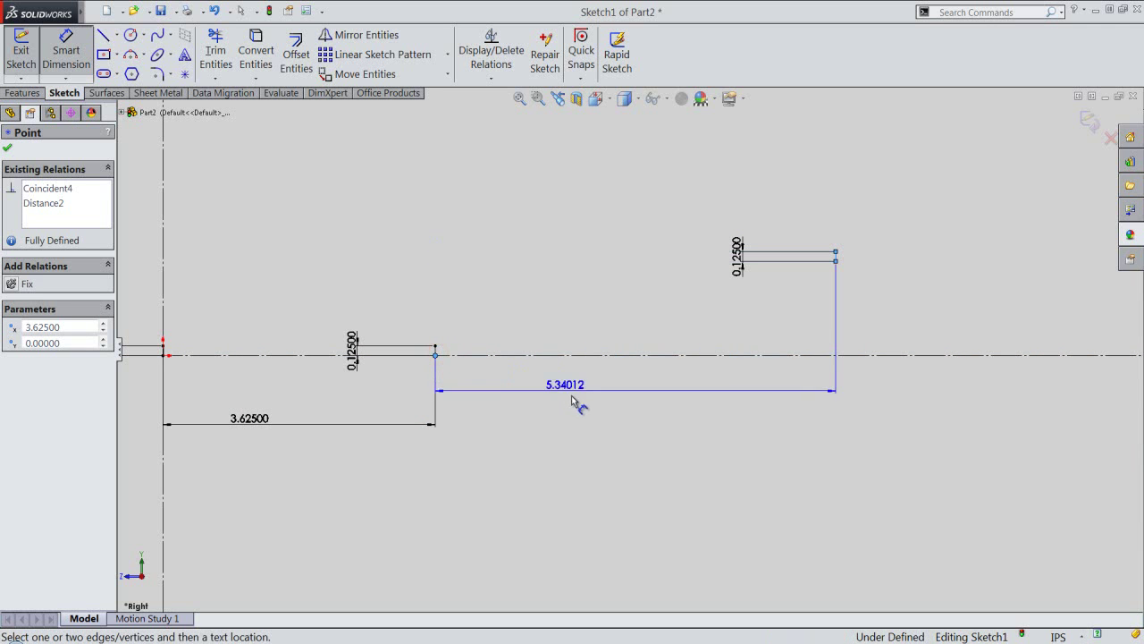
left_click(571, 395)
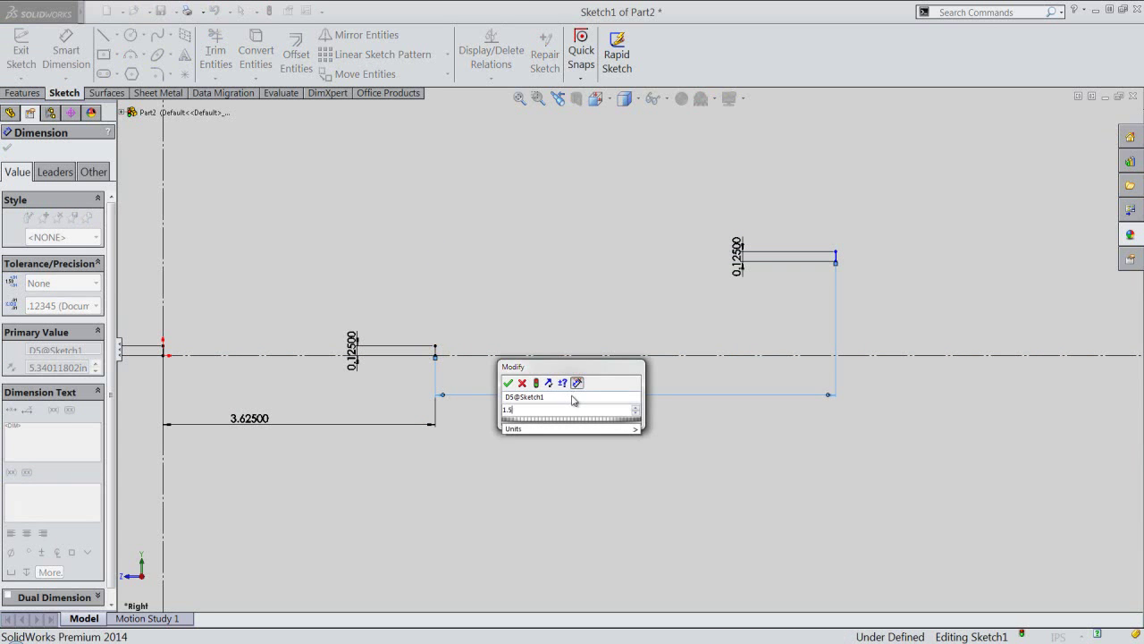
key("Return")
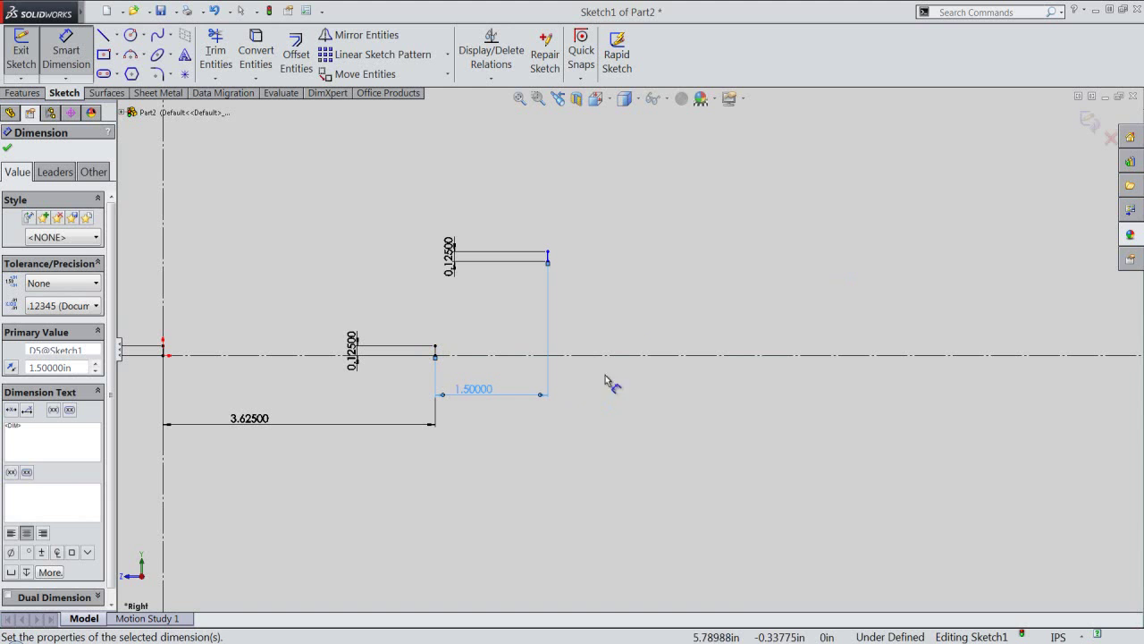
left_click(642, 269)
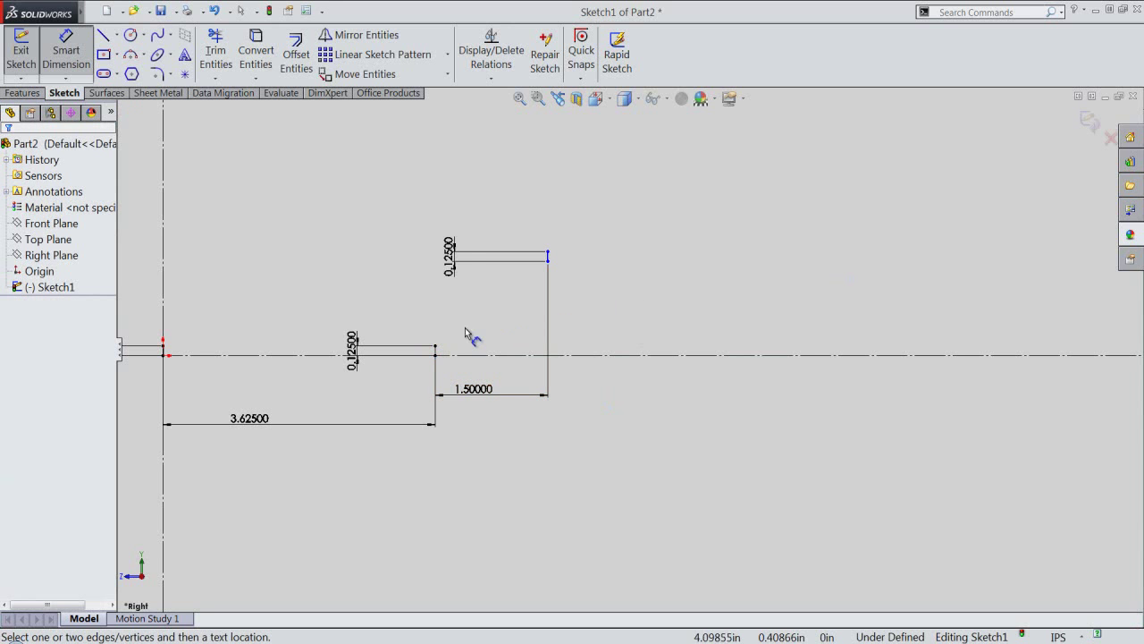
Add a 0.625 in vertical distance between the lower and upper line ends
left_click(437, 346)
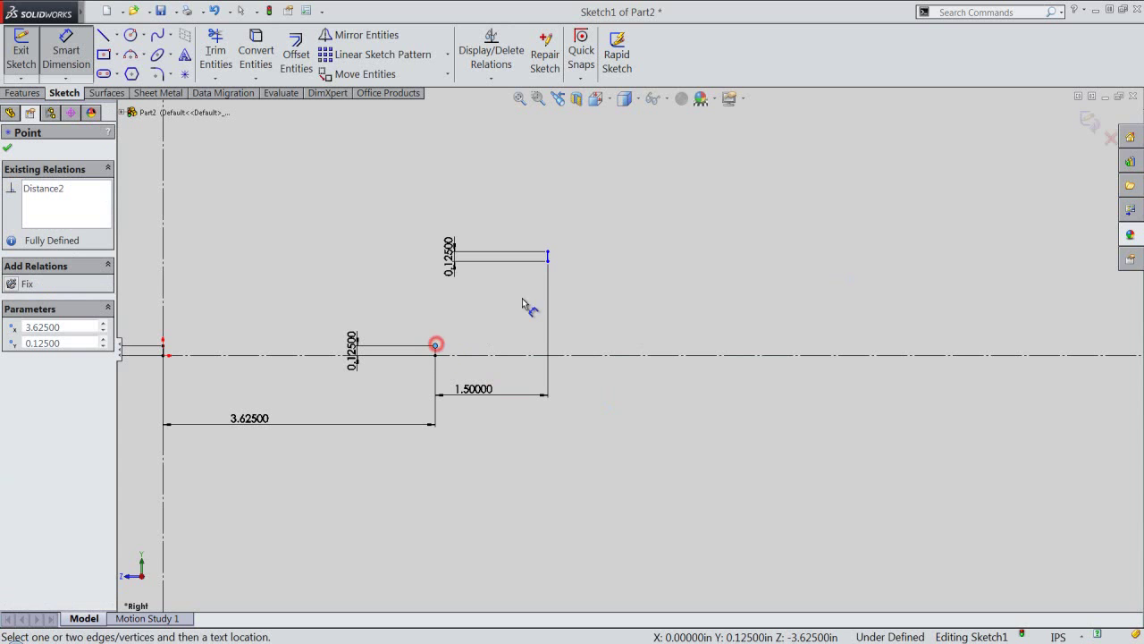
left_click(547, 262)
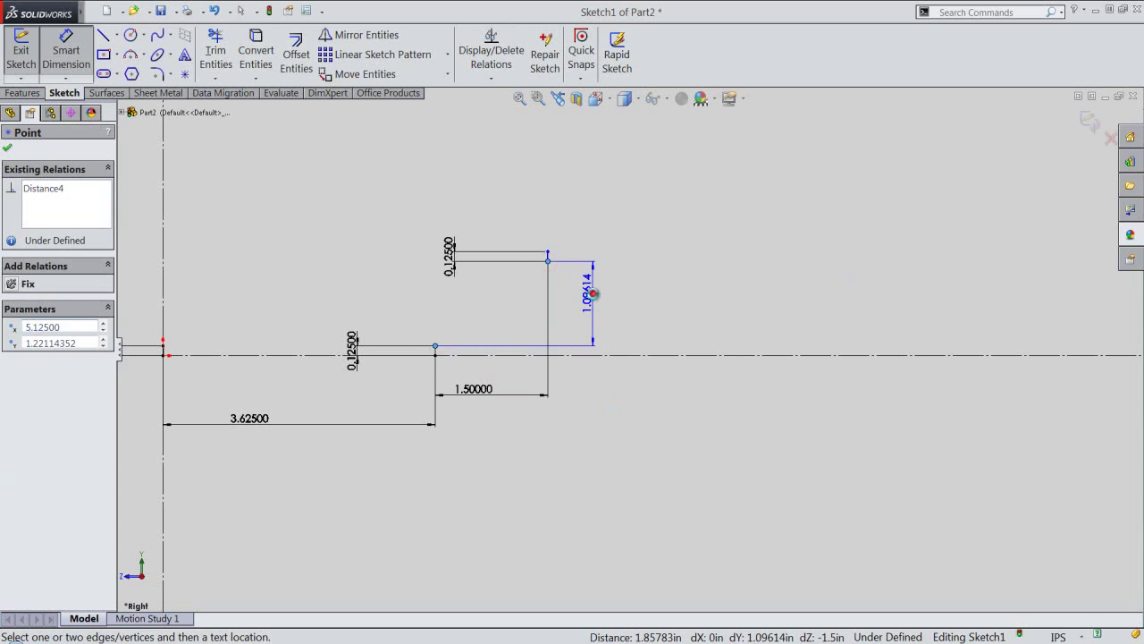
left_click(594, 298)
type(".625")
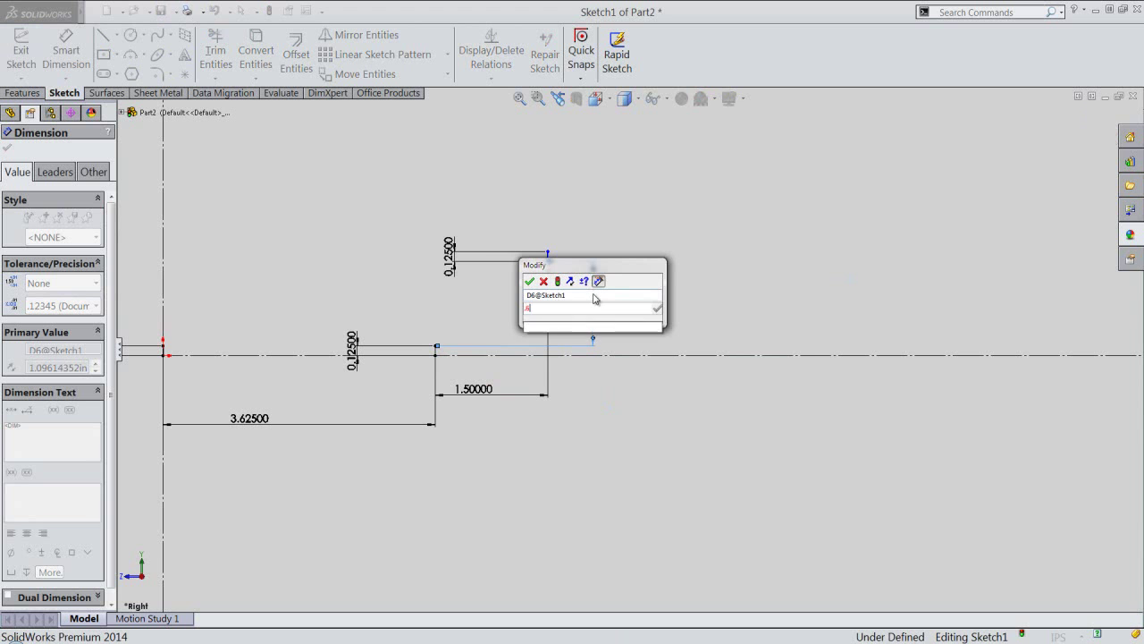
key("Return")
left_click(623, 313)
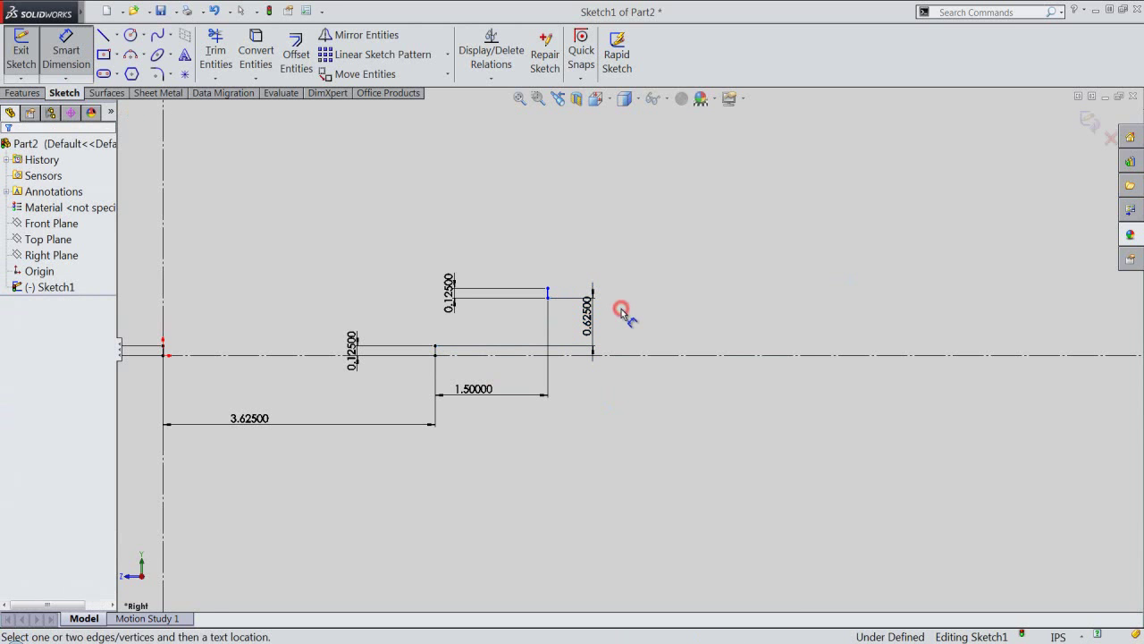
right_click(623, 313)
left_click(660, 201)
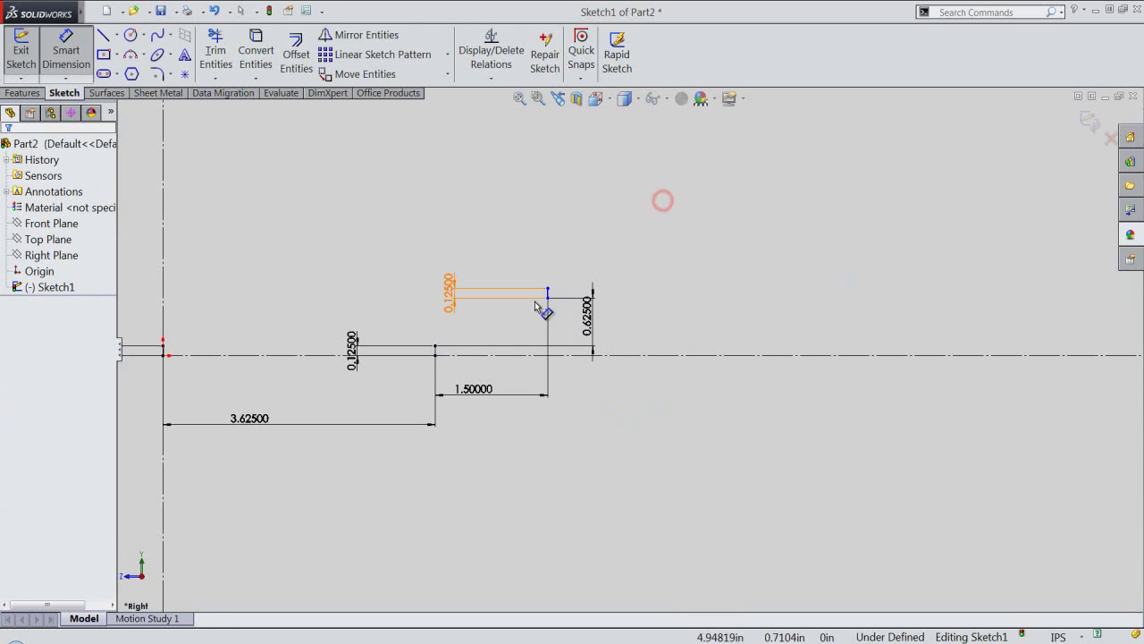
Constrain the upper short line to be vertical, fully defining the sketch
scroll(535, 306, "down", 3)
left_click(588, 297)
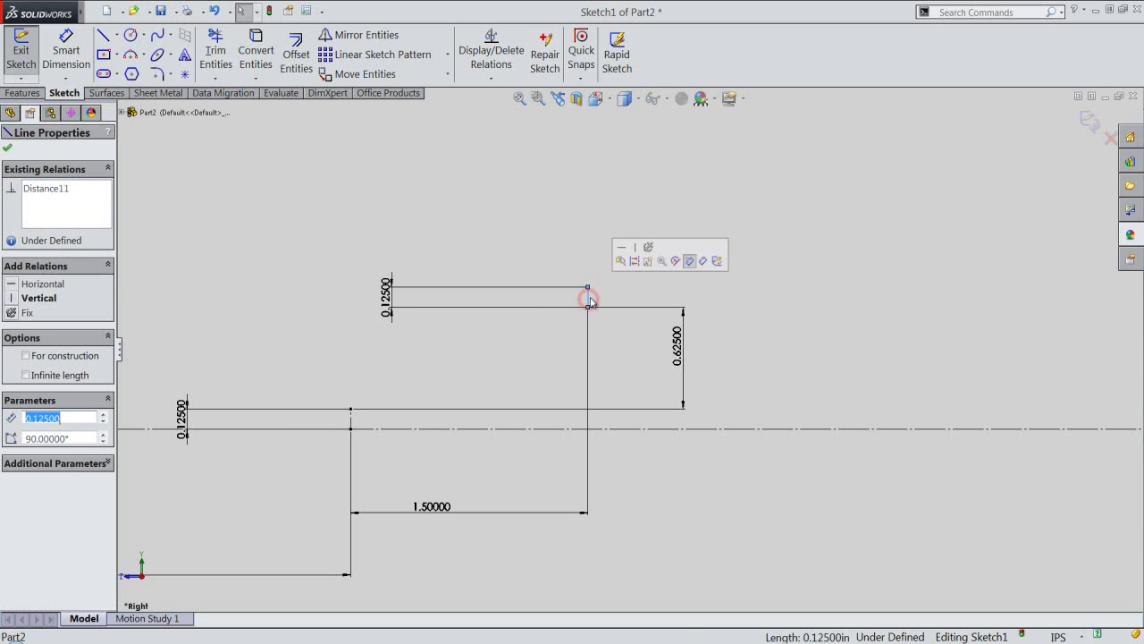
left_click(633, 249)
left_click(642, 260)
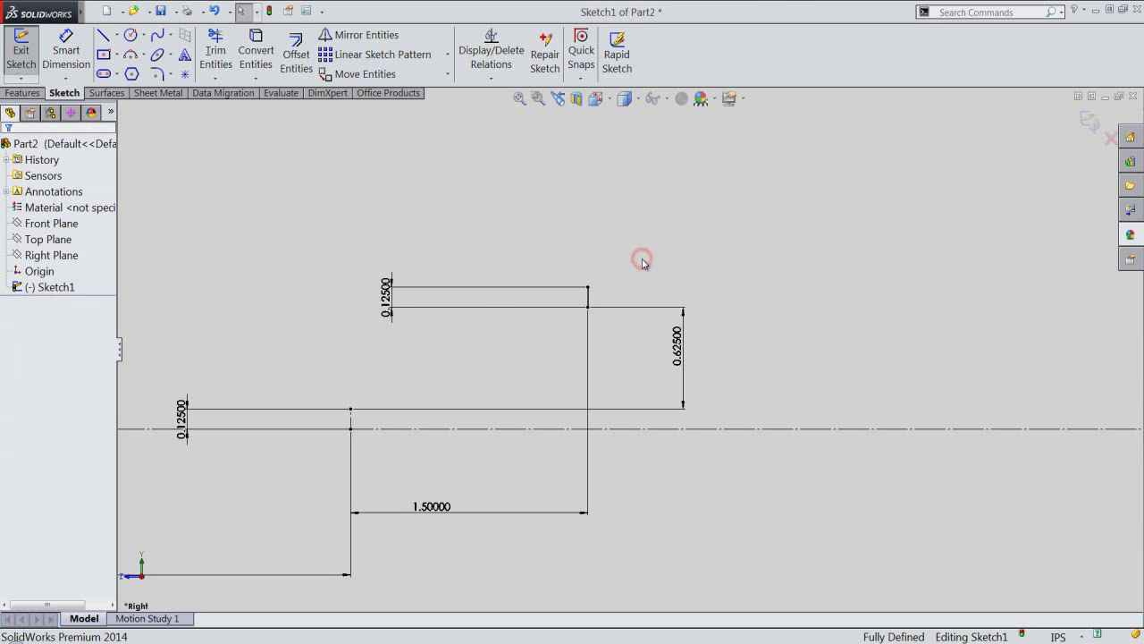
right_click(642, 261)
Draw angled lines from the upper short line to the lower line's end, then to the origin
left_click(667, 157)
left_click(588, 308)
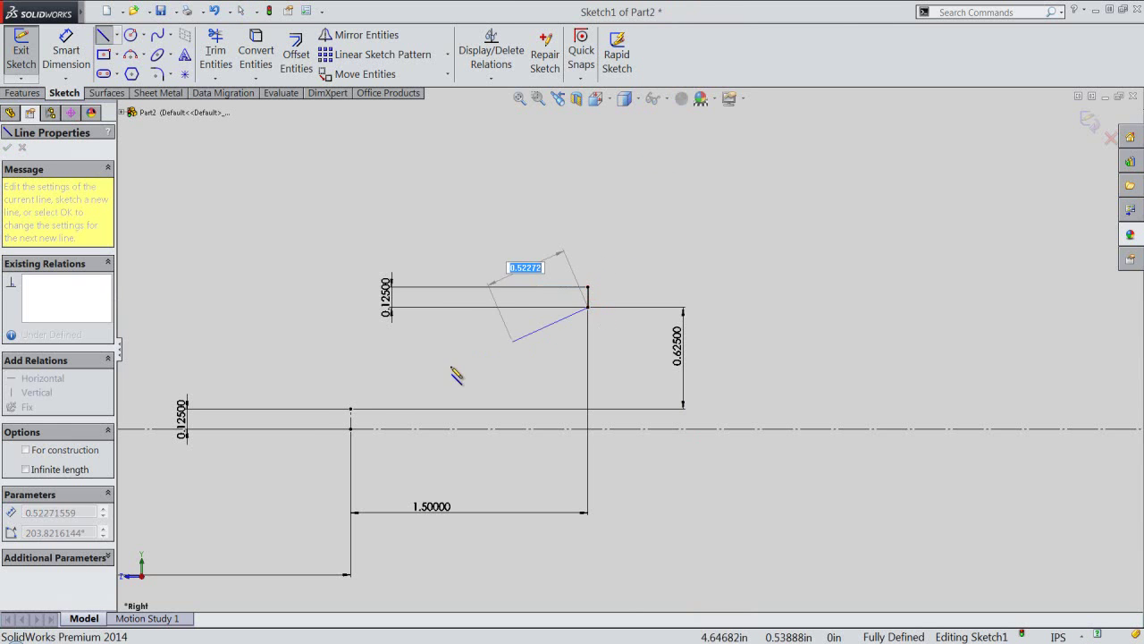
left_click(351, 411)
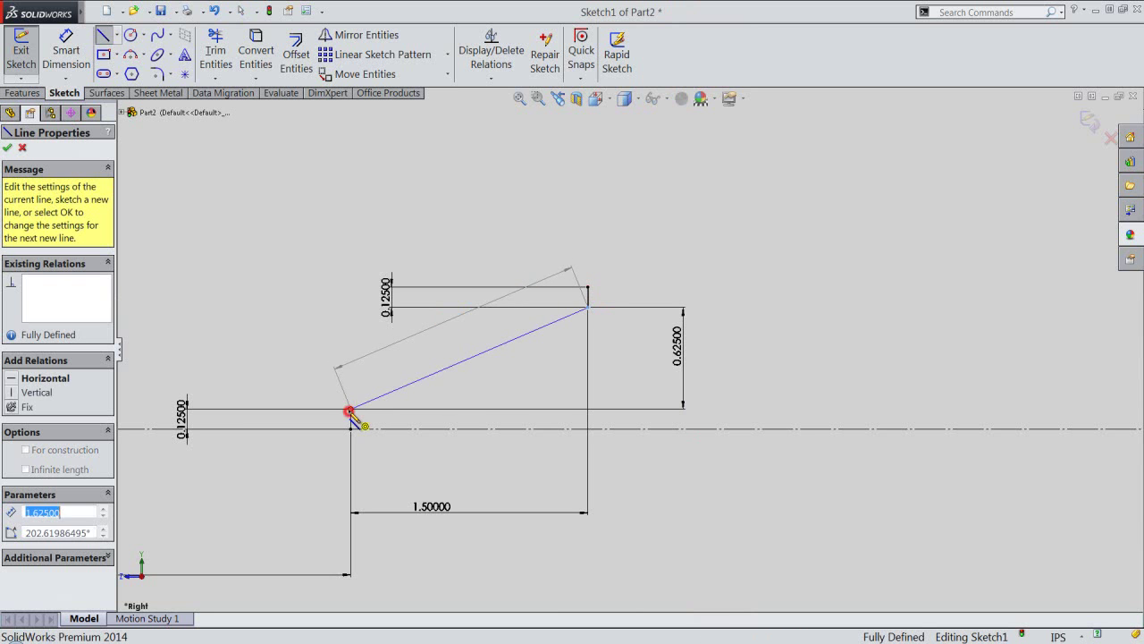
scroll(881, 393, "up", 1)
scroll(880, 394, "up", 2)
scroll(872, 400, "up", 3)
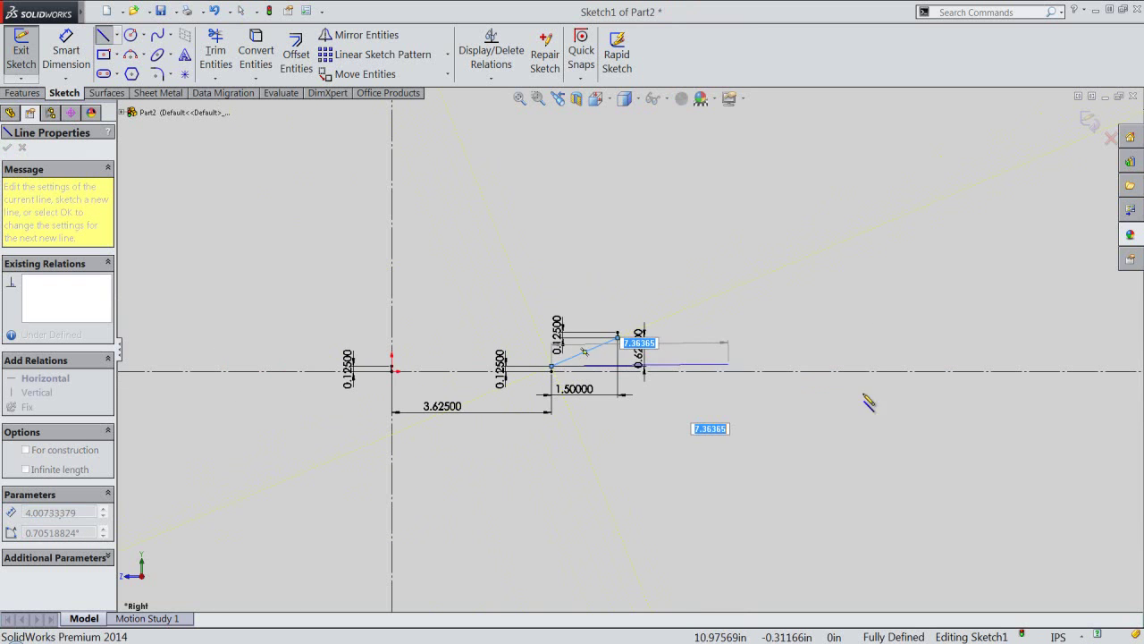
scroll(417, 379, "down", 1)
scroll(415, 378, "down", 3)
scroll(398, 374, "down", 1)
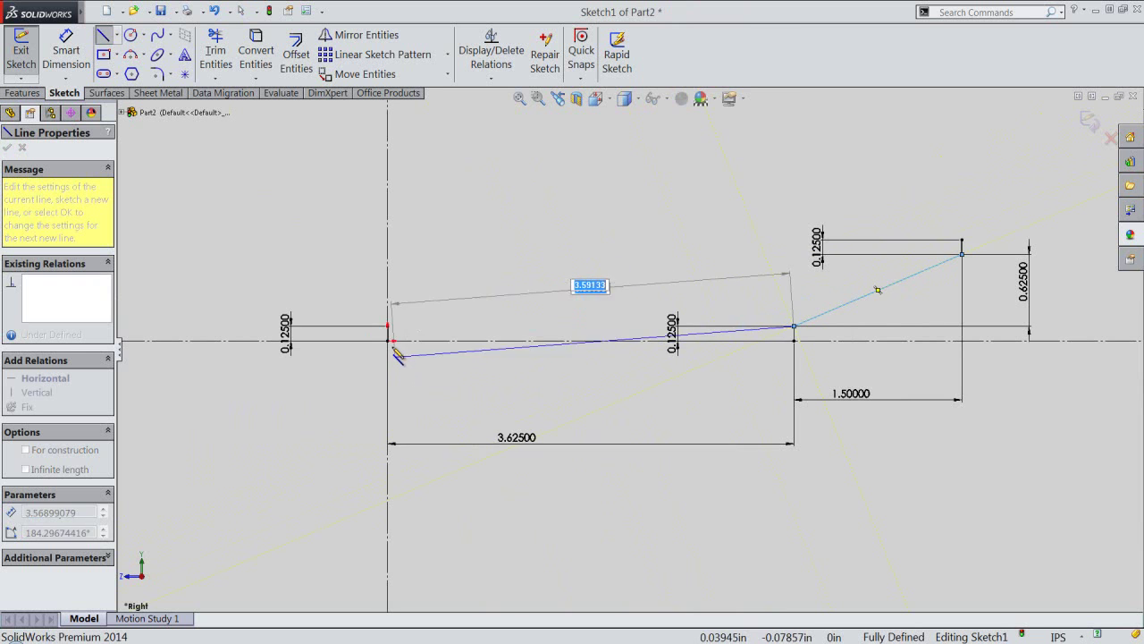
left_click(388, 341)
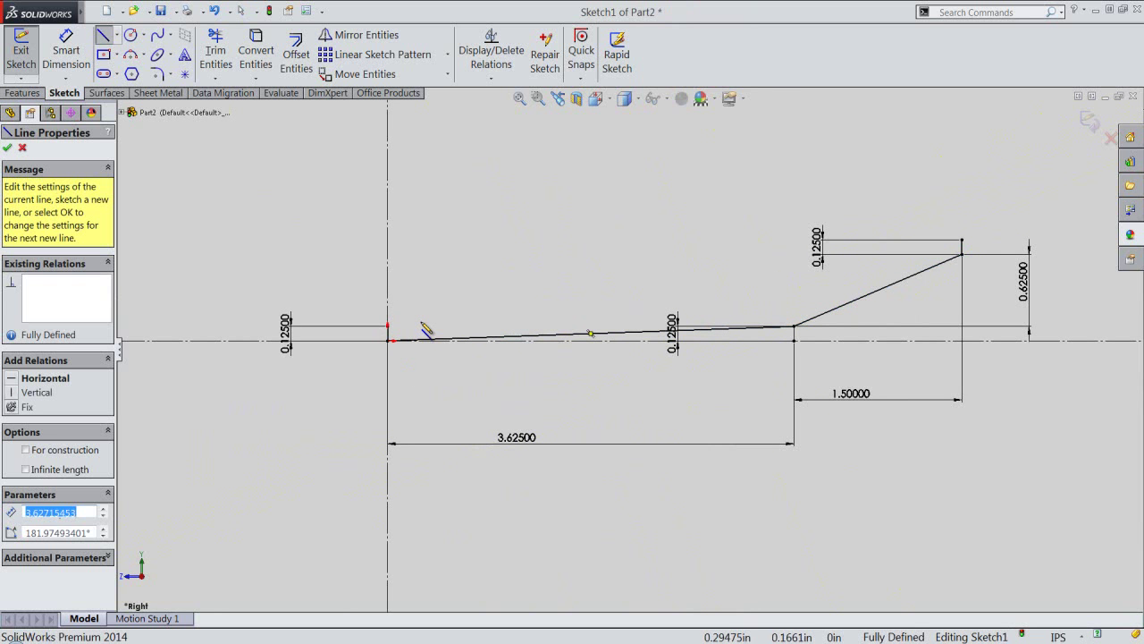
Add a 0.25 in vertical line at the joint between the angled lines
scroll(813, 297, "down", 2)
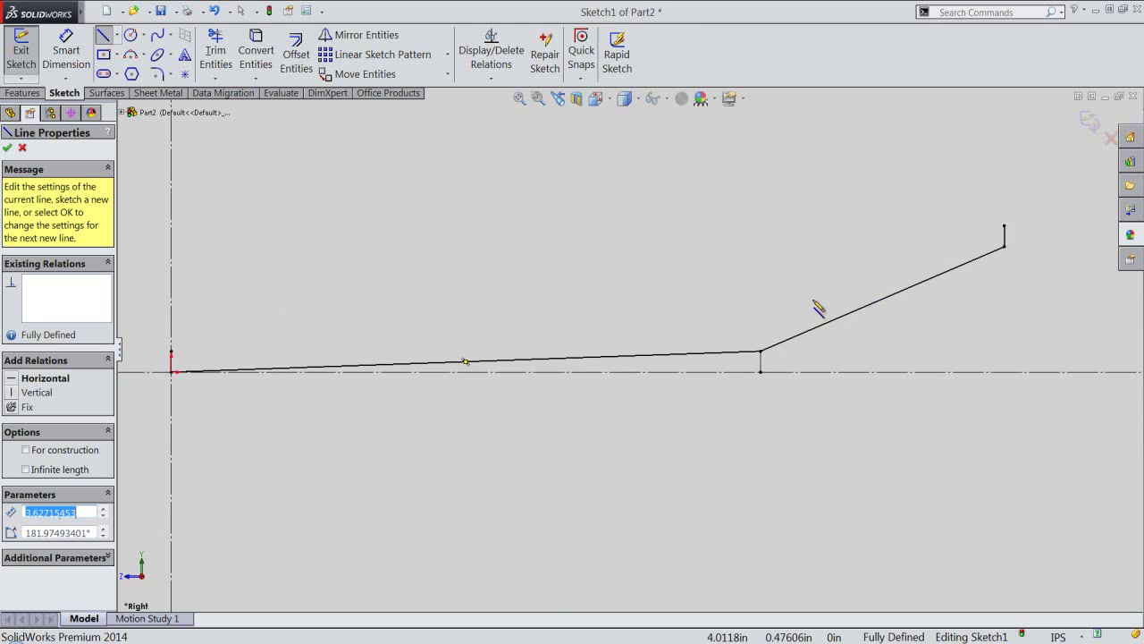
scroll(818, 307, "down", 2)
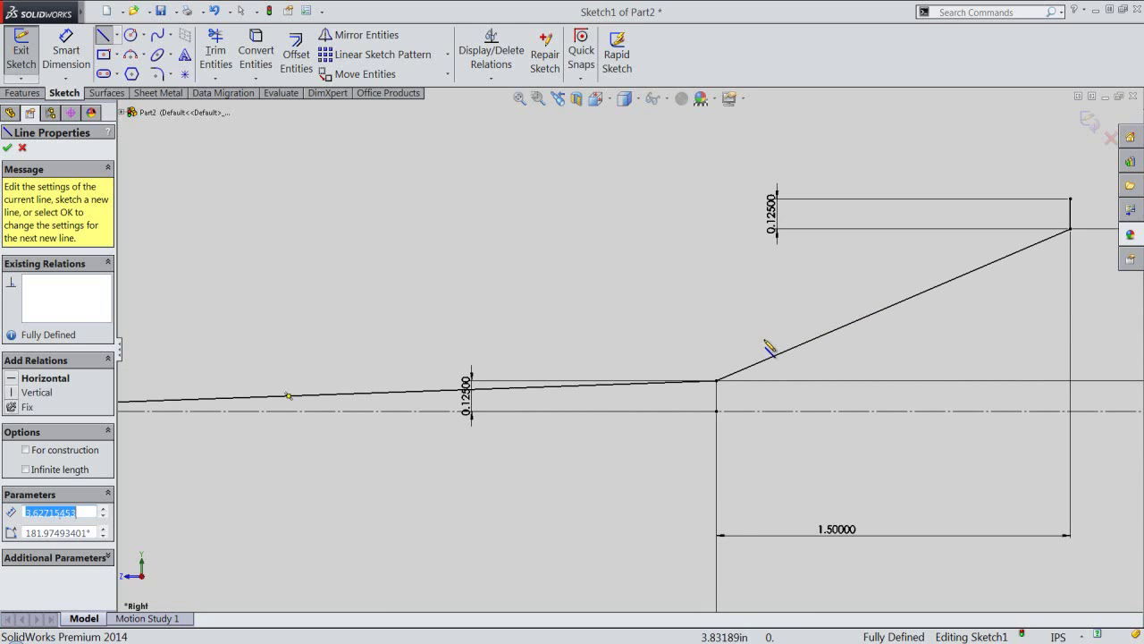
left_click(717, 380)
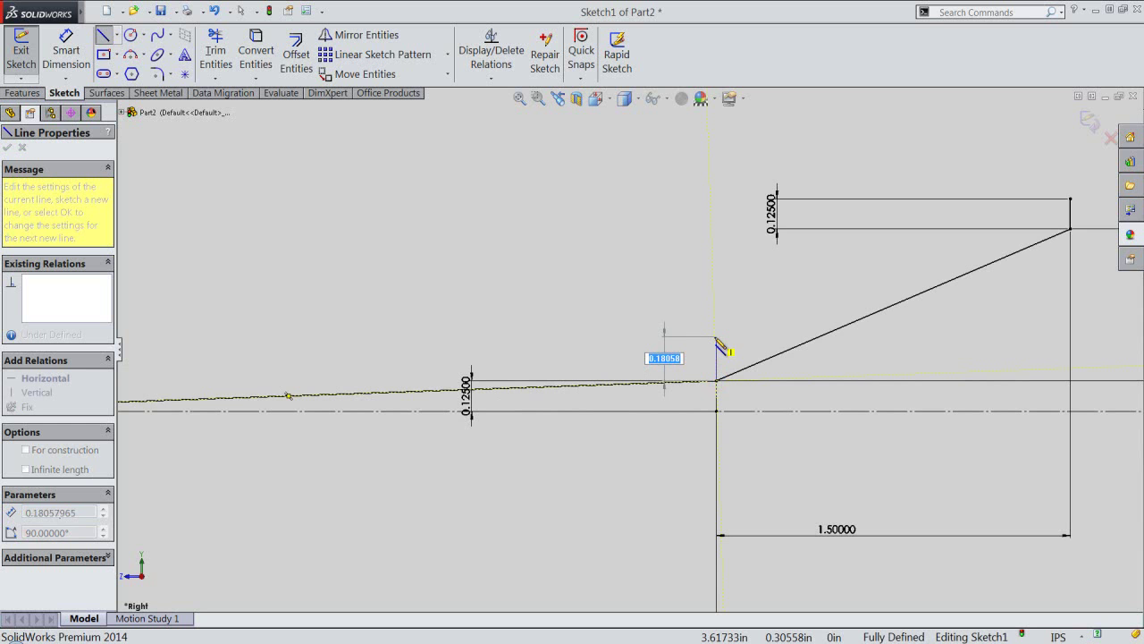
type("0.25000")
key("Return")
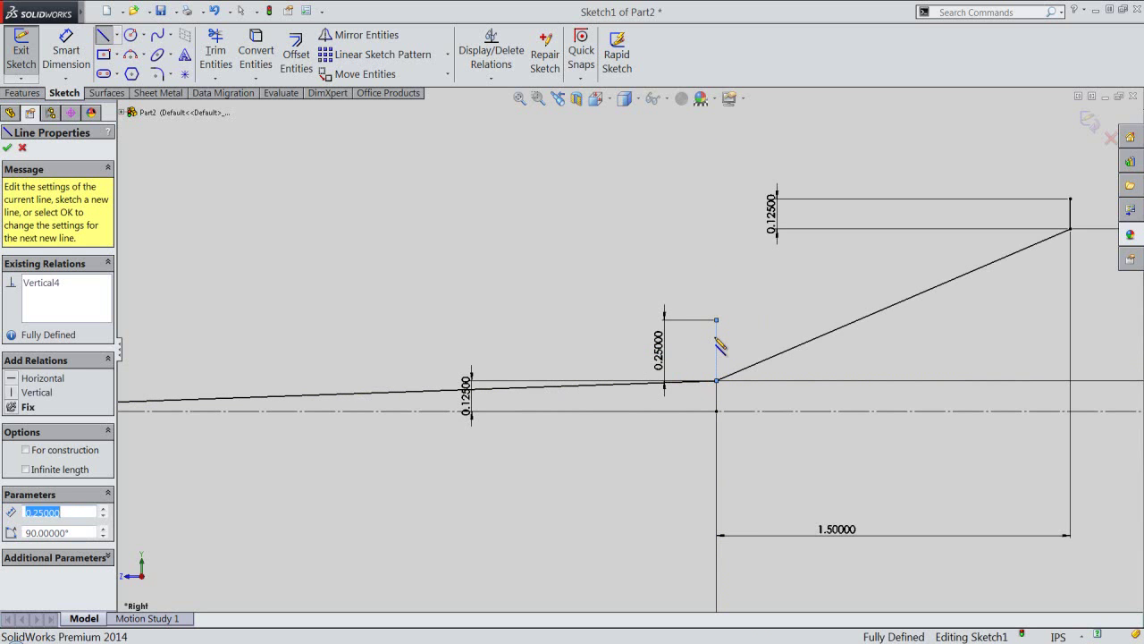
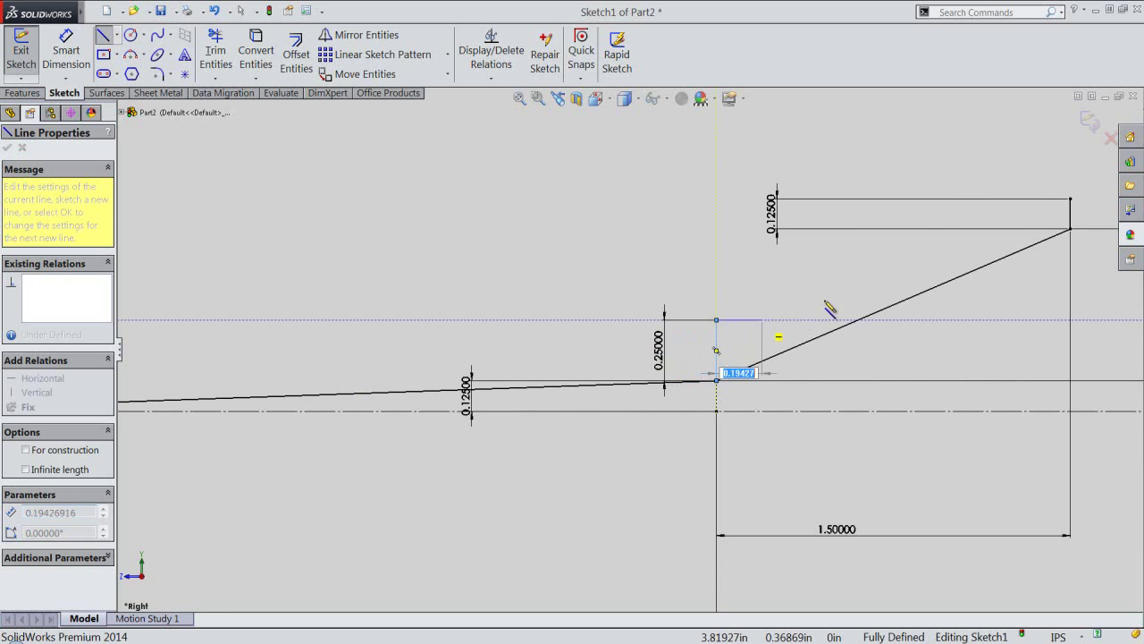
Draw the last upper edge lines back to the left vertical line, closing the Top panel profile
left_click(1068, 199)
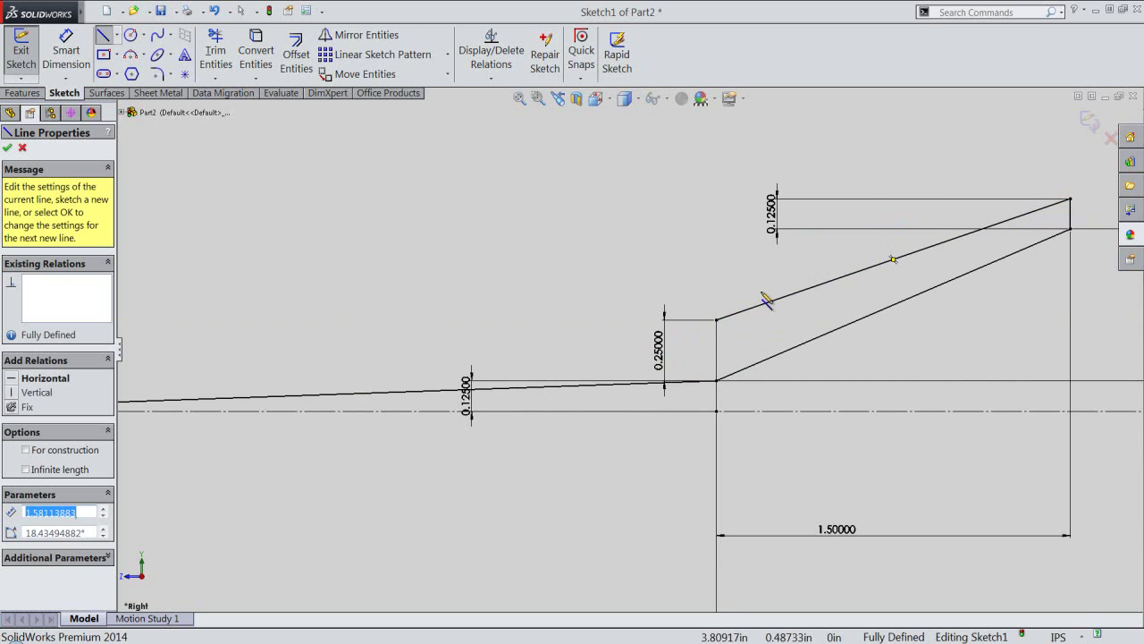
left_click(718, 320)
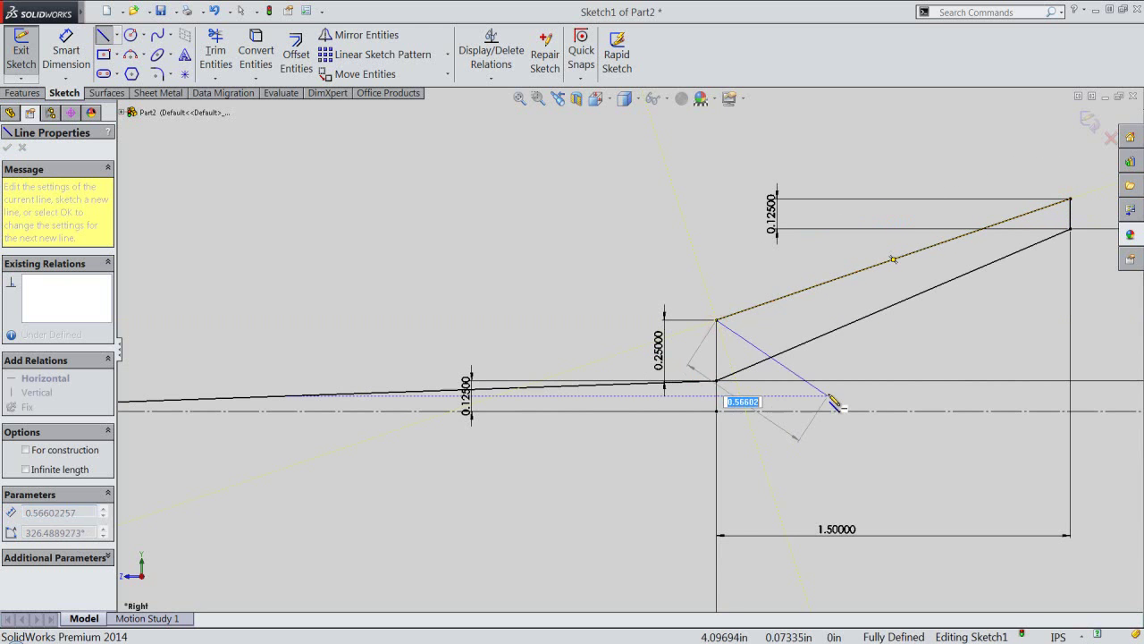
key("f")
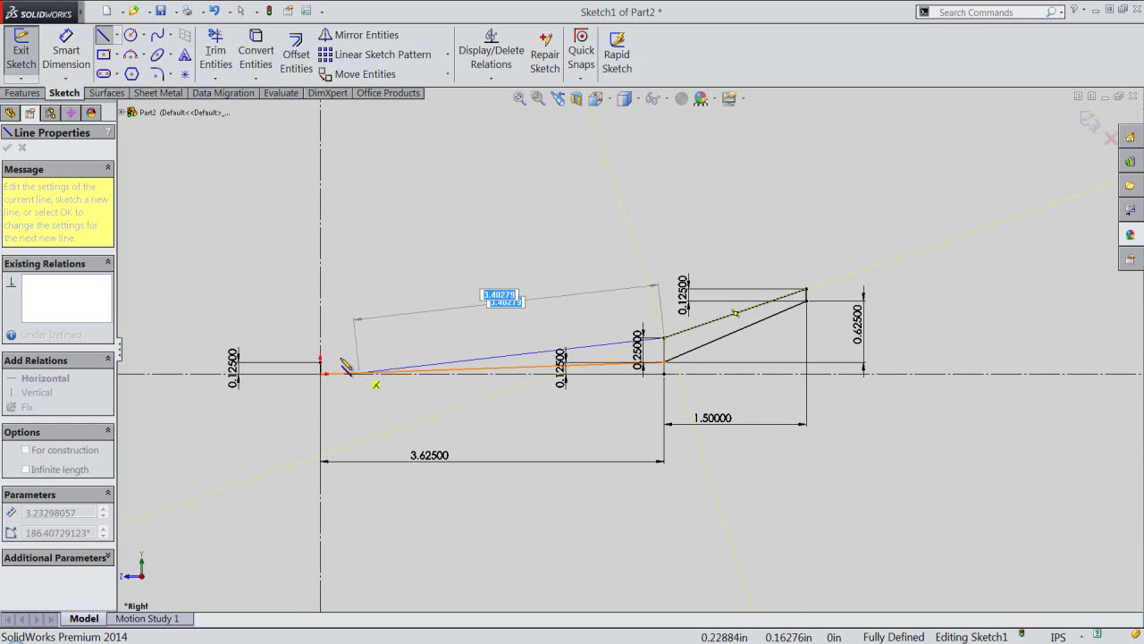
left_click(320, 358)
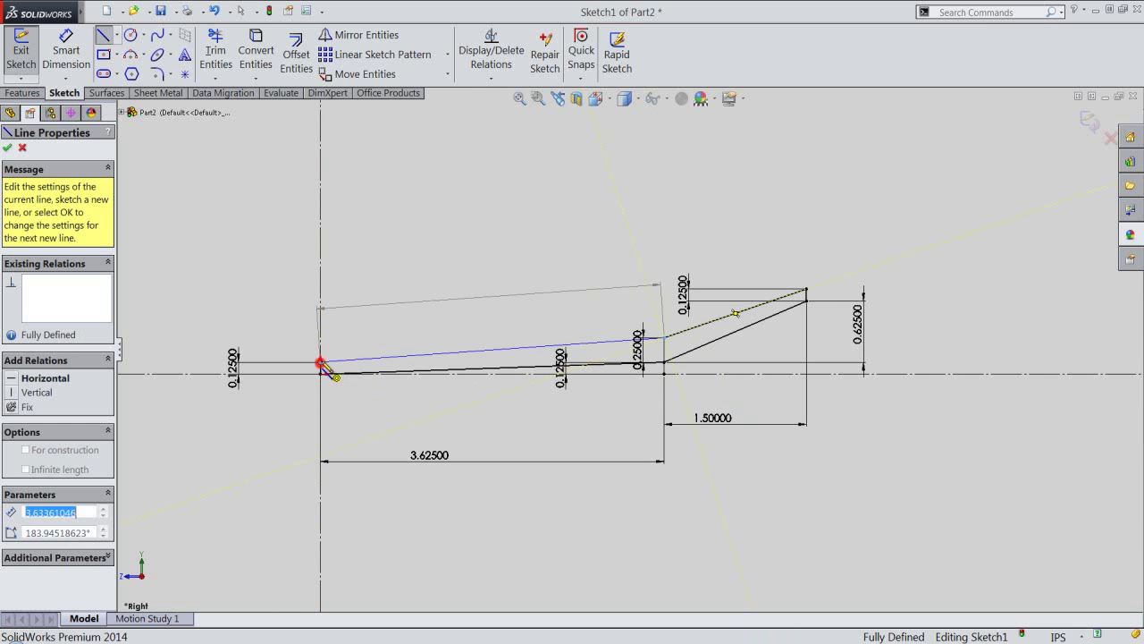
right_click(472, 253)
left_click(483, 177)
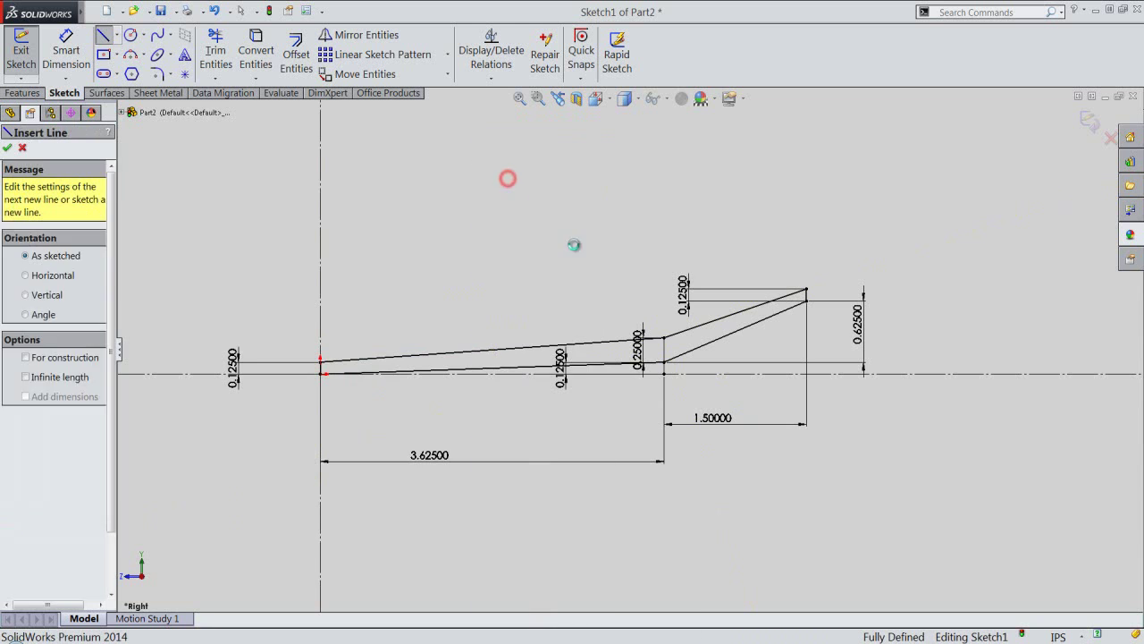
scroll(662, 357, "down", 2)
scroll(684, 374, "down", 3)
Check the 0.25 vertical line, then view the sketch isometrically
left_click(698, 382)
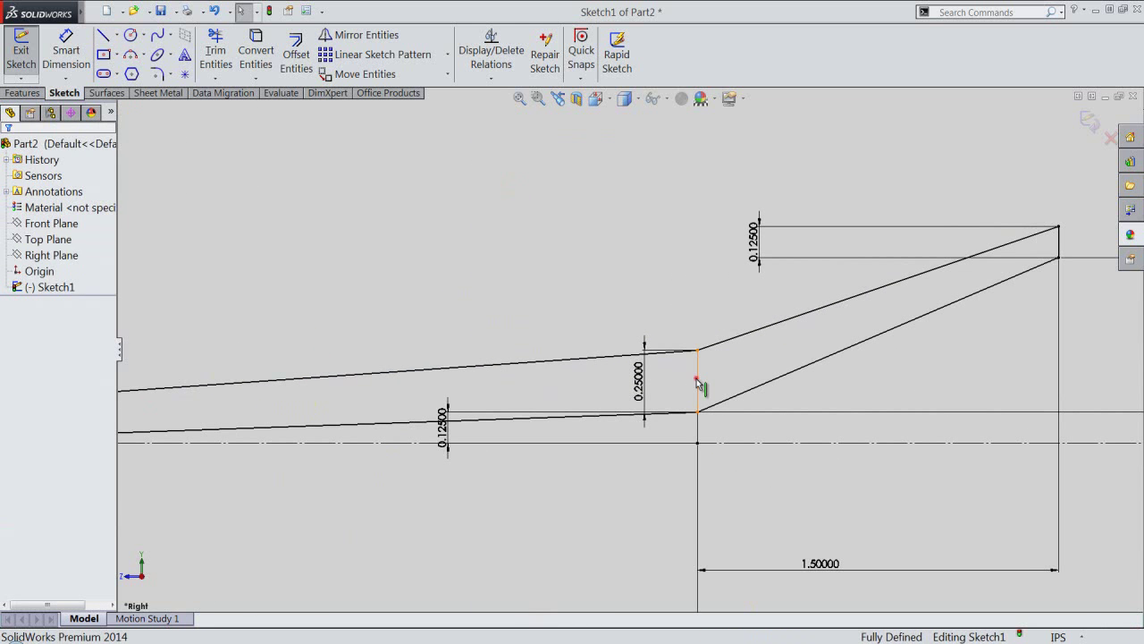
left_click(746, 340)
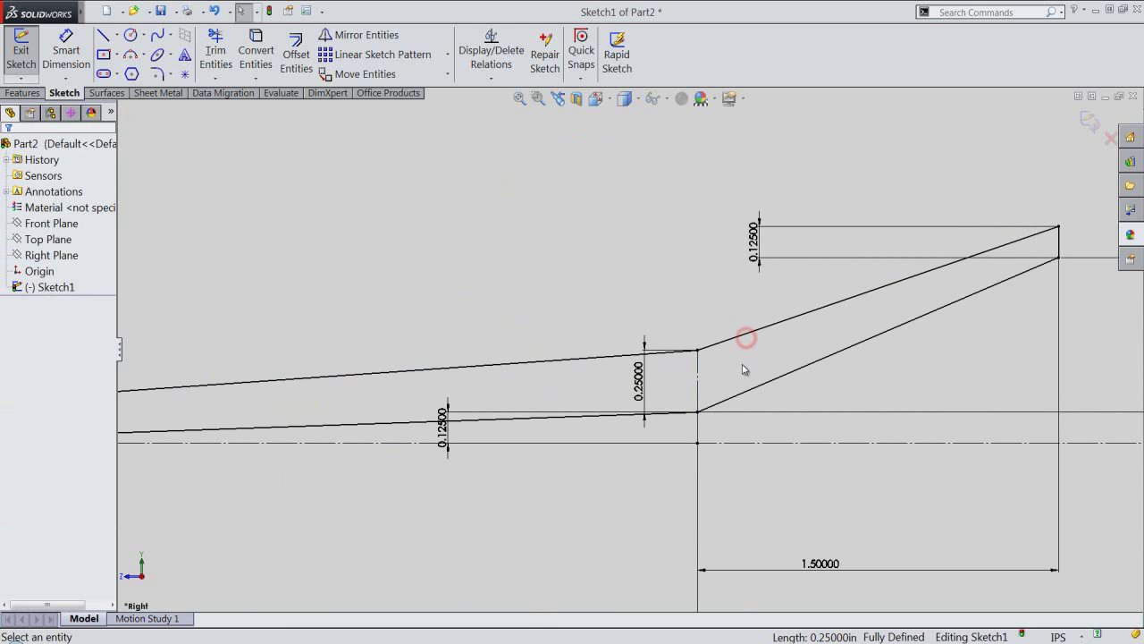
left_click(604, 102)
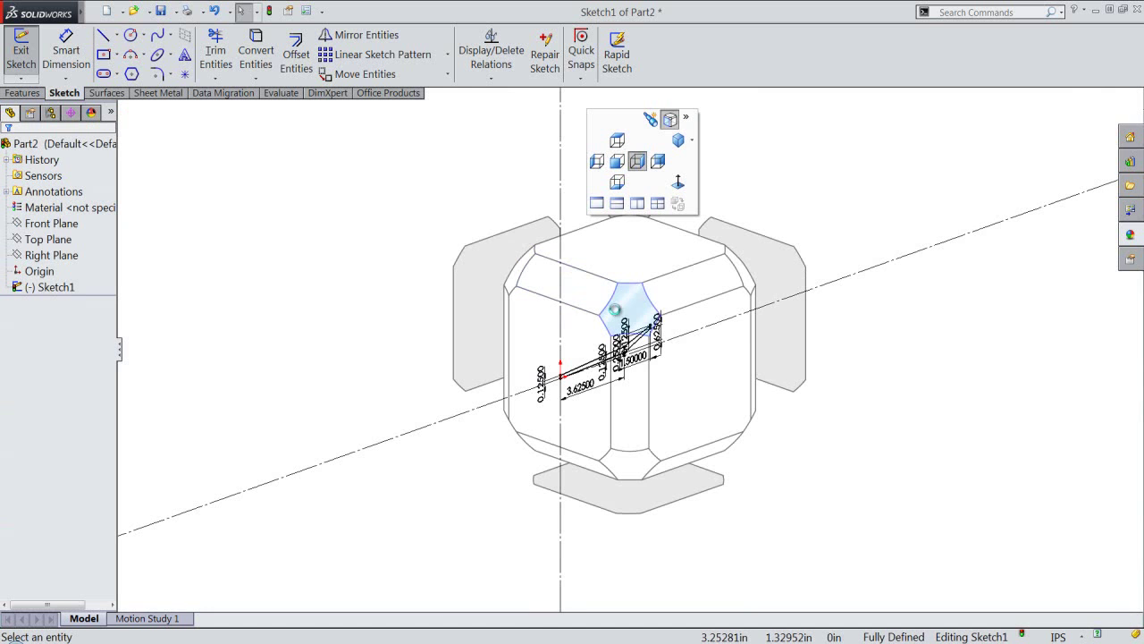
left_click(615, 310)
Extrude the profile mid-plane to a 5 in depth as Boss-Extrude1
right_click(943, 260)
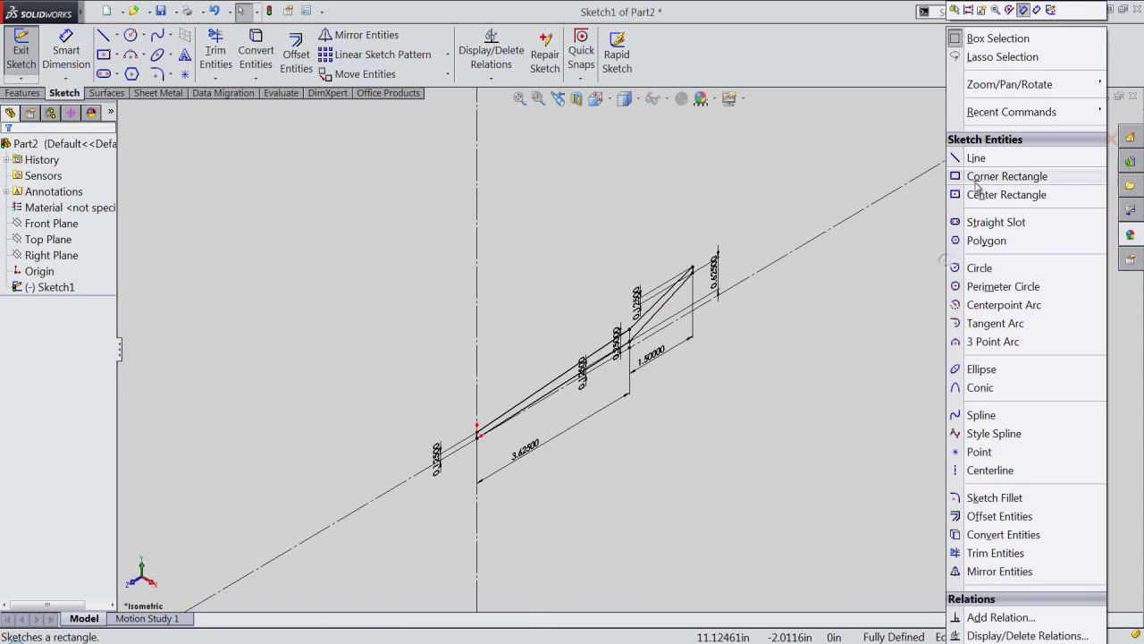
left_click(1049, 11)
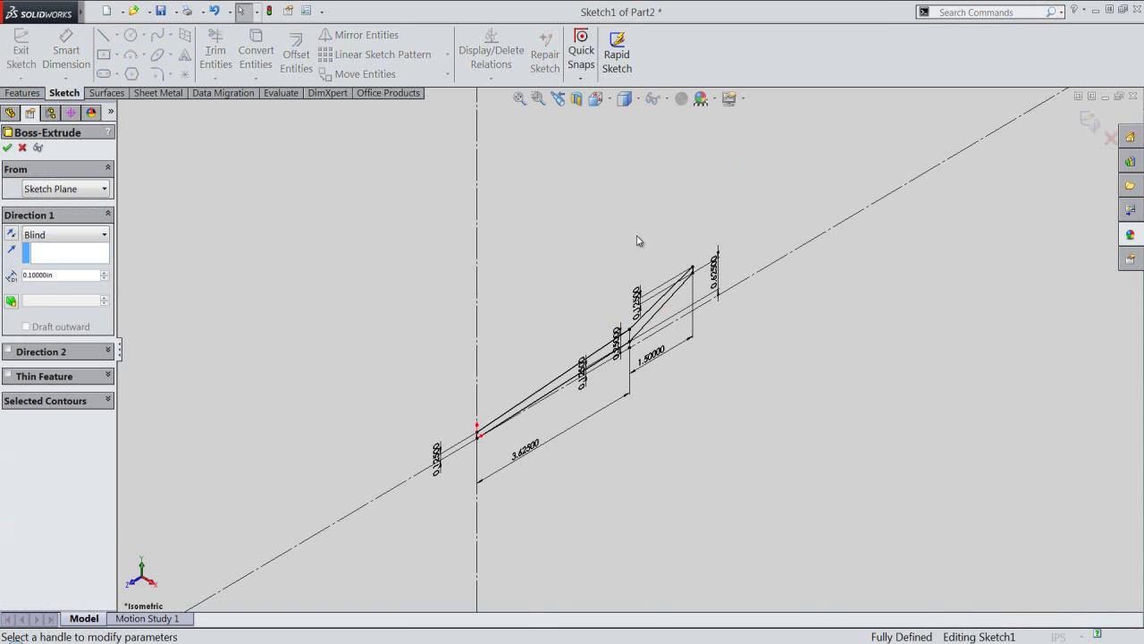
scroll(576, 335, "down", 2)
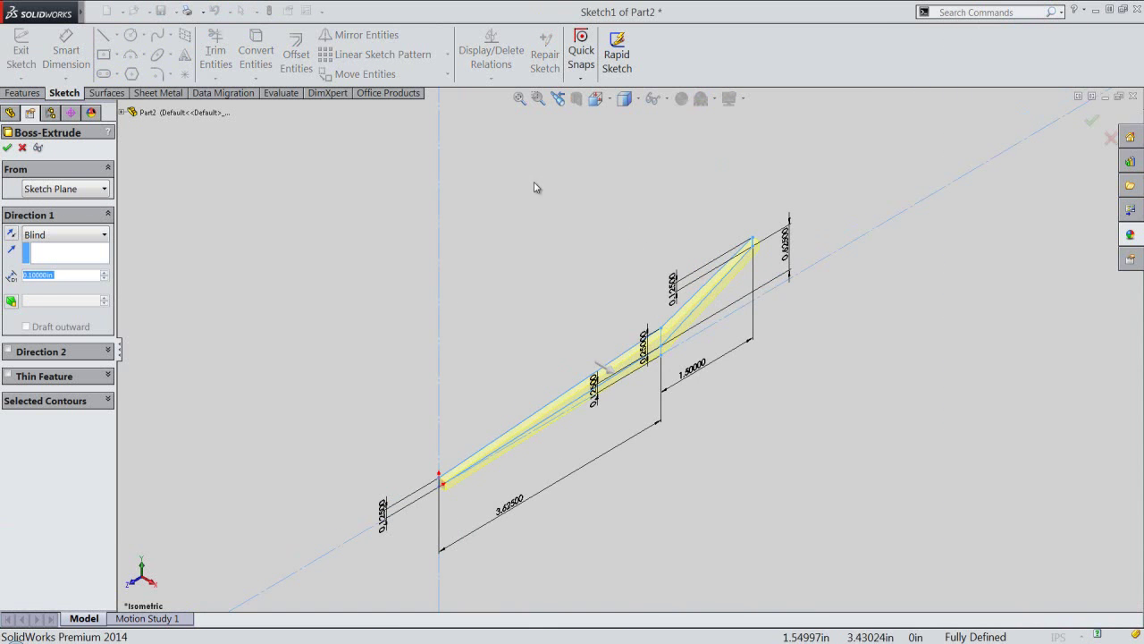
right_click(534, 187)
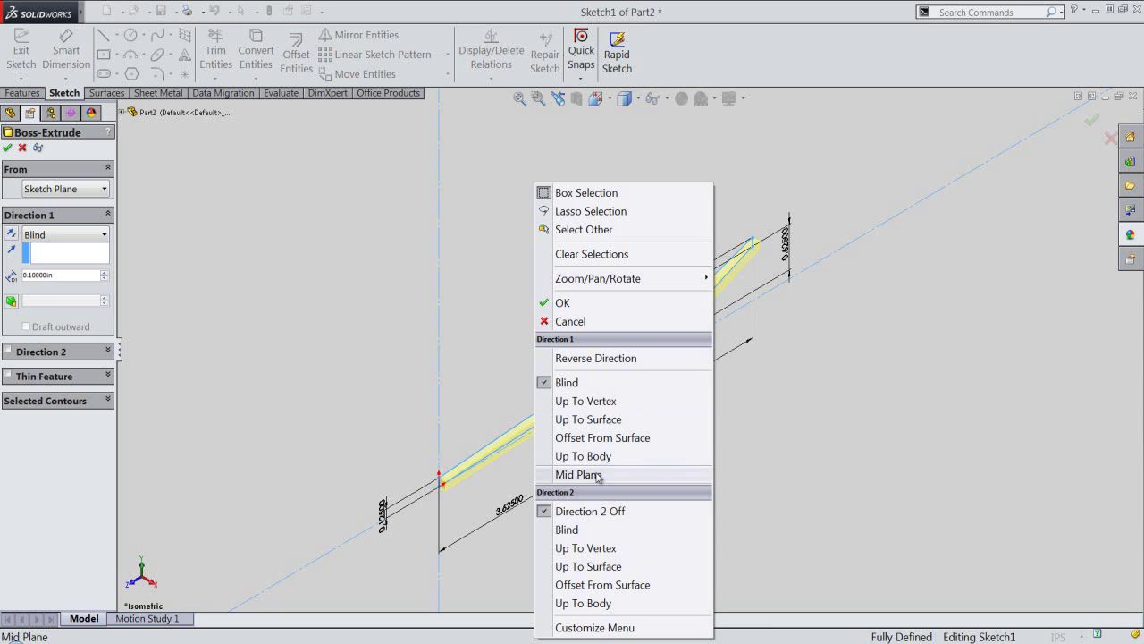
left_click(597, 474)
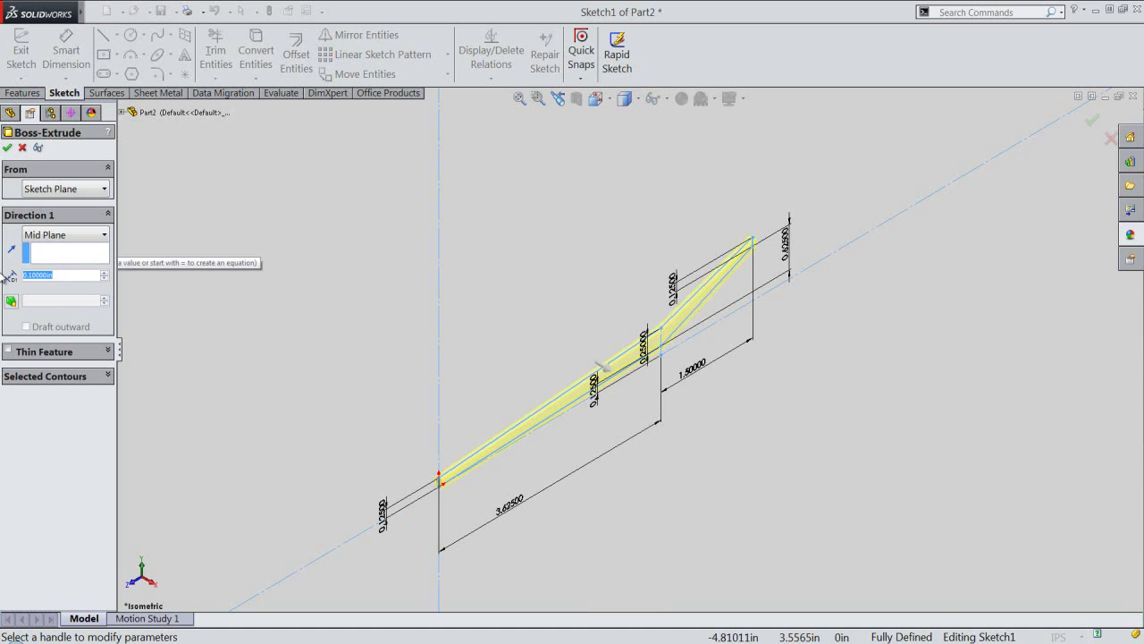
type("5")
key("Return")
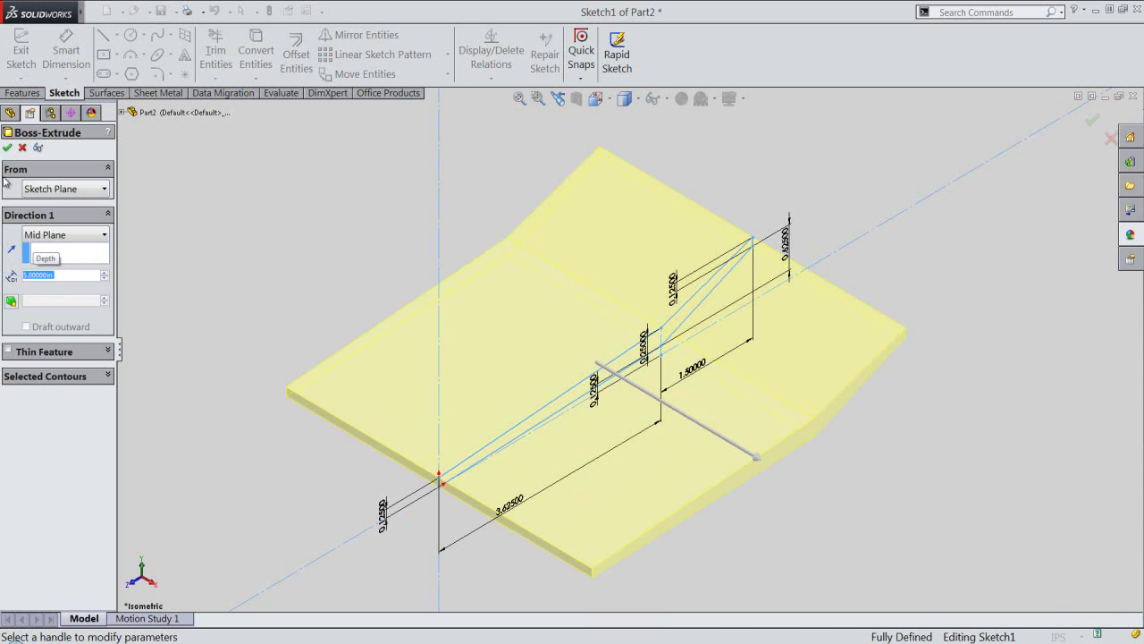
left_click(10, 148)
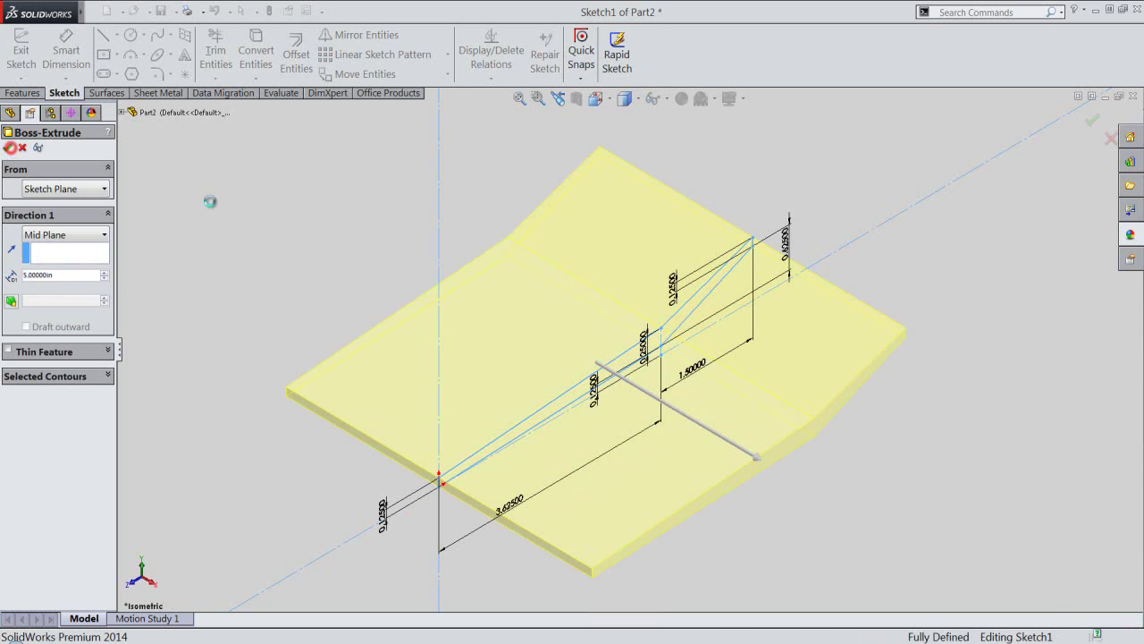
Give the whole part a custom off-white appearance of RGB 247, 247, 229
left_click(350, 233)
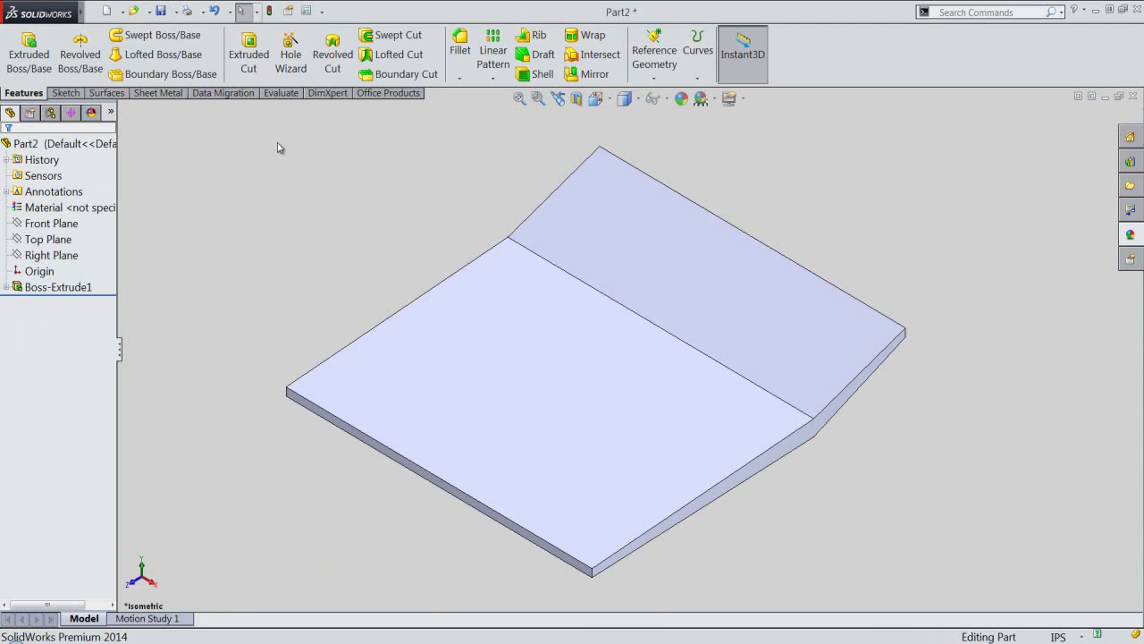
left_click(103, 145)
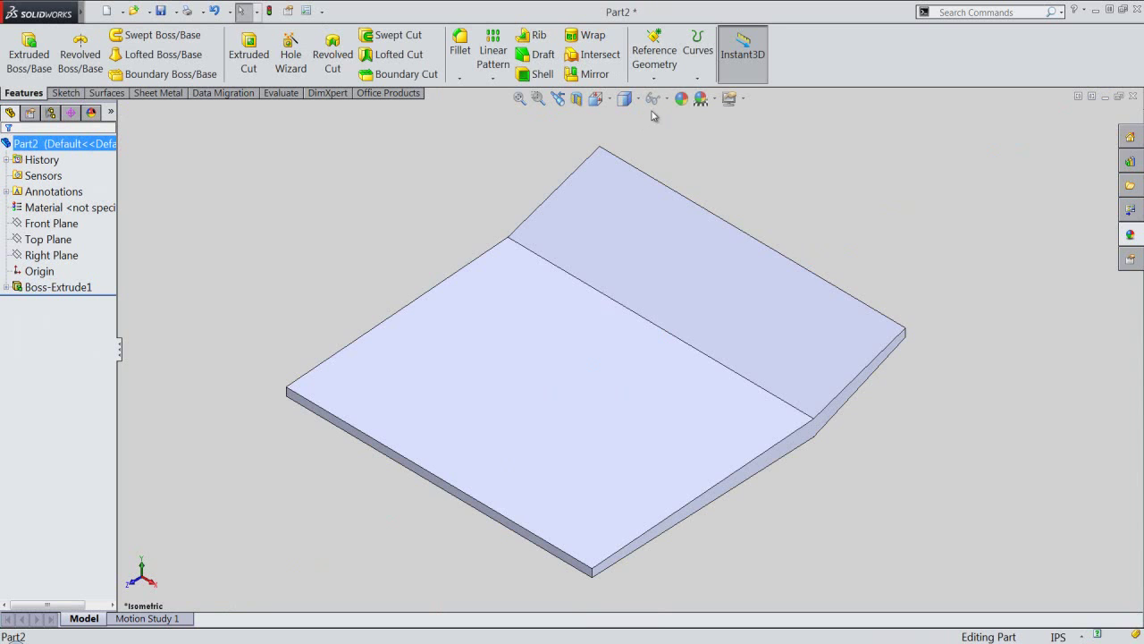
left_click(683, 100)
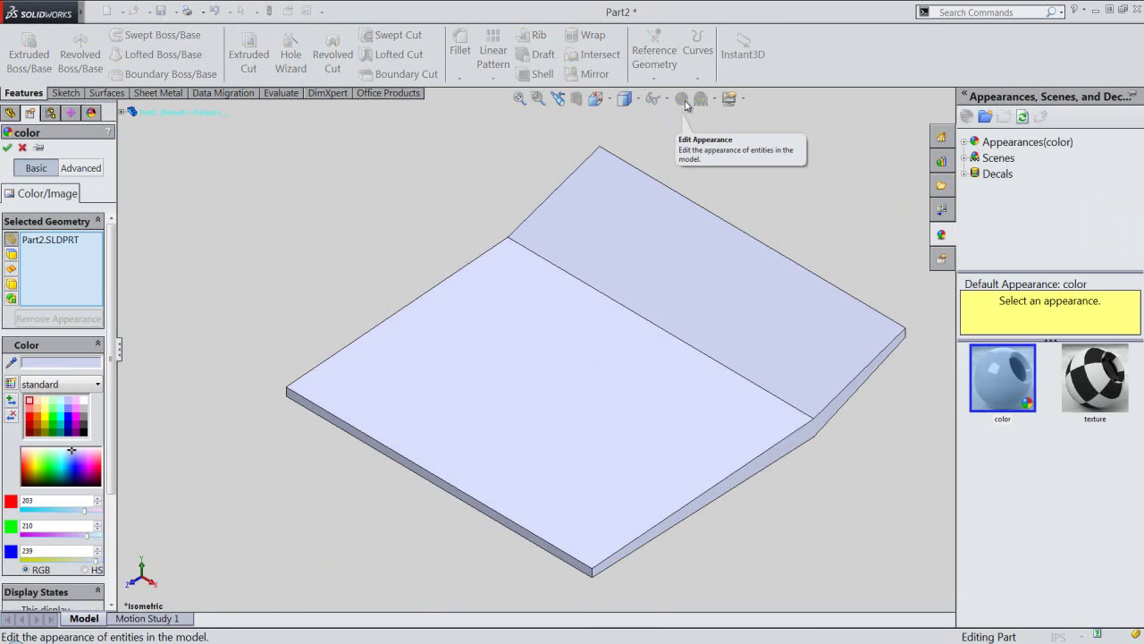
left_click(80, 368)
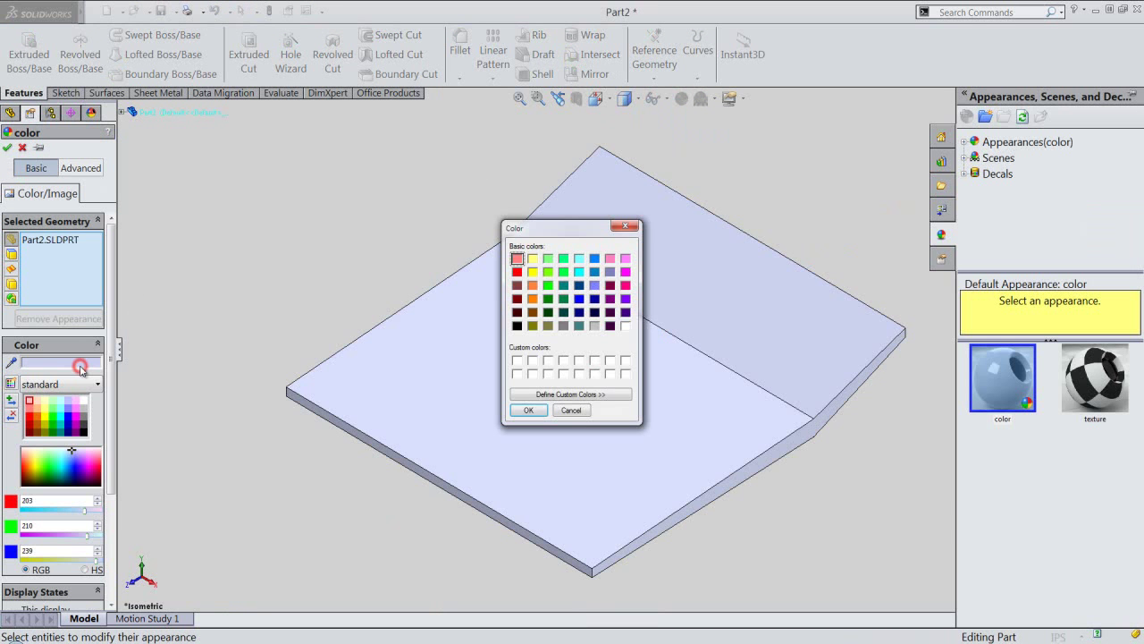
left_click(590, 395)
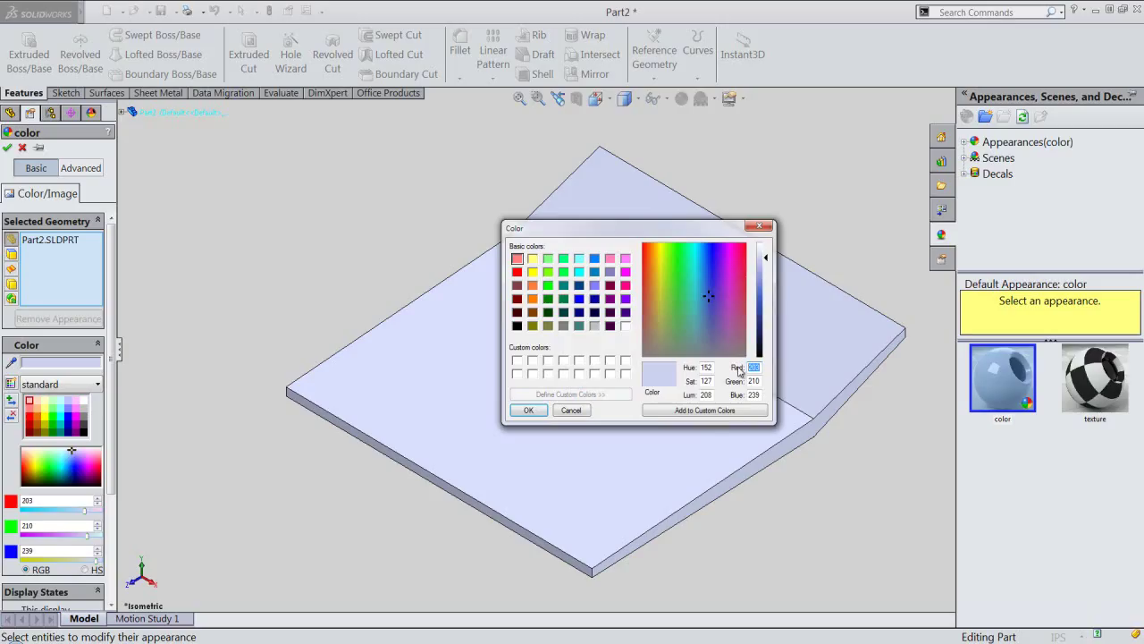
type("247")
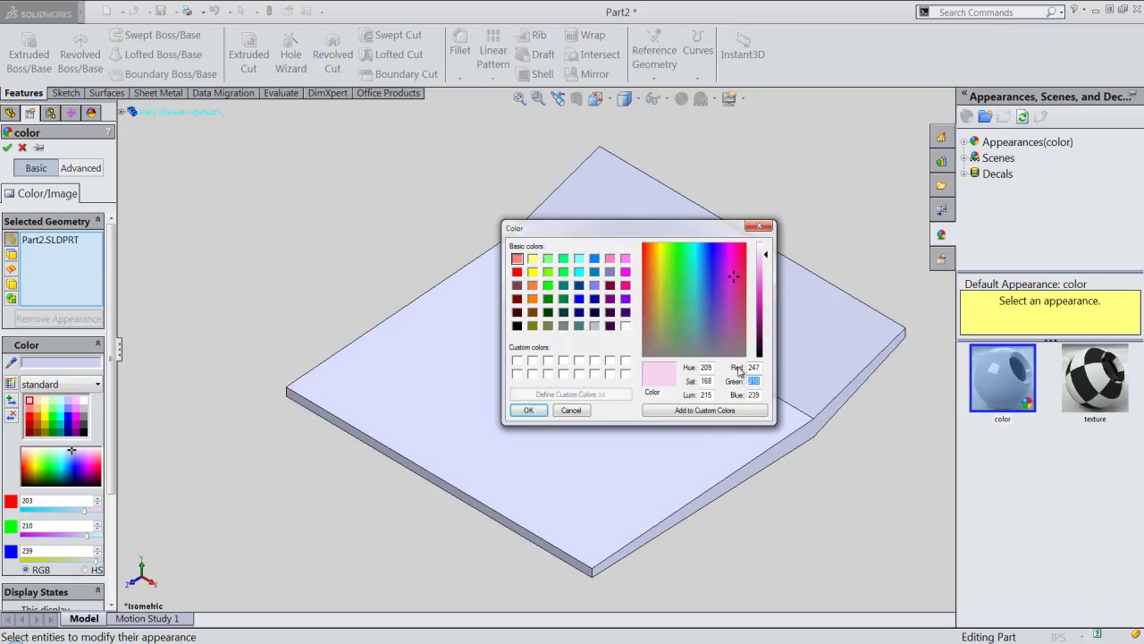
type("247")
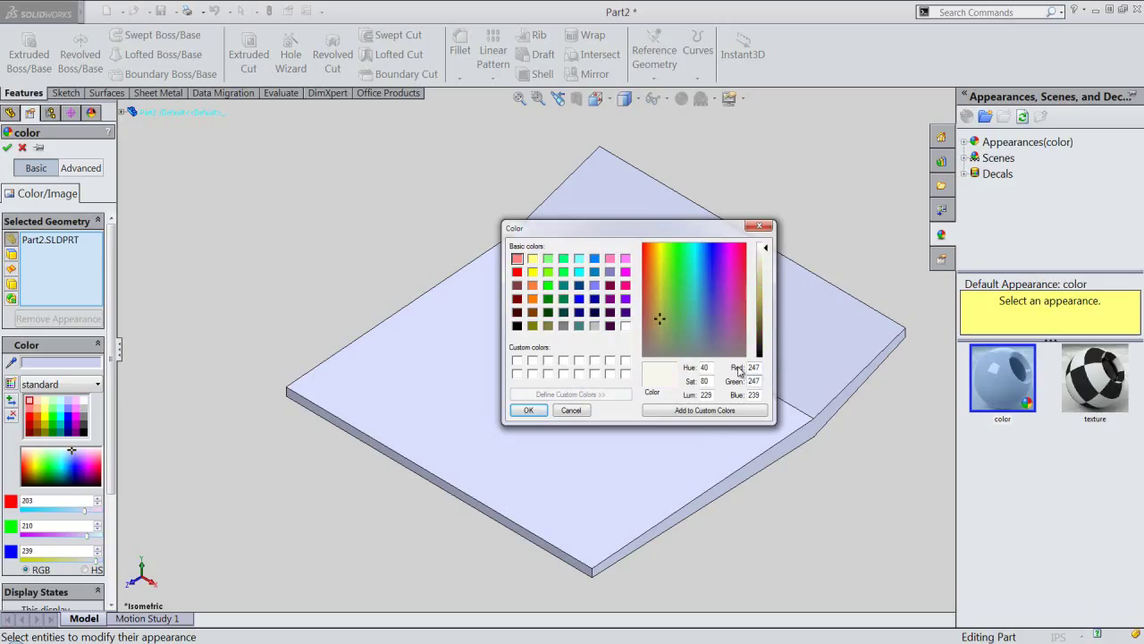
type("229")
key("Return")
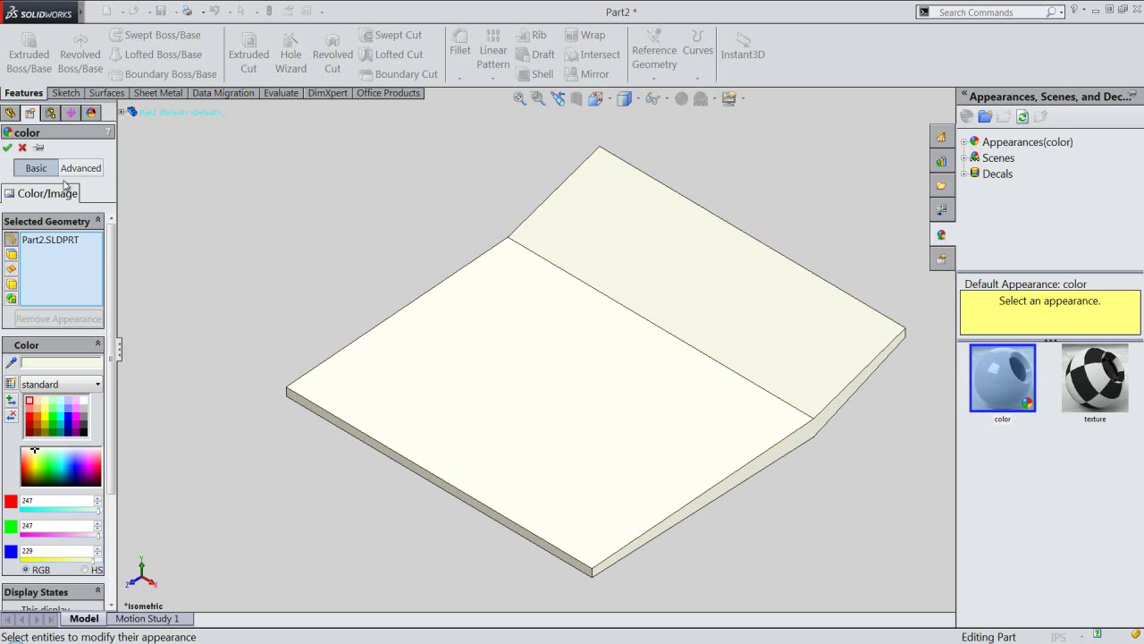
left_click(7, 148)
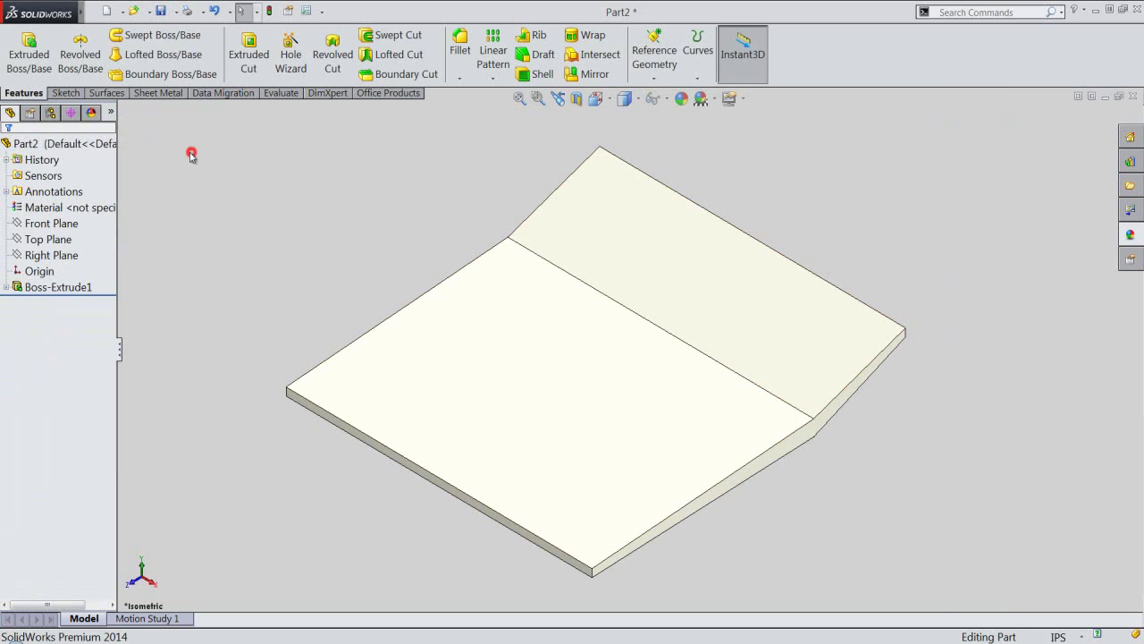
Set the ambient light to 0.5 and save the part as Top
left_click(92, 111)
left_click(48, 131)
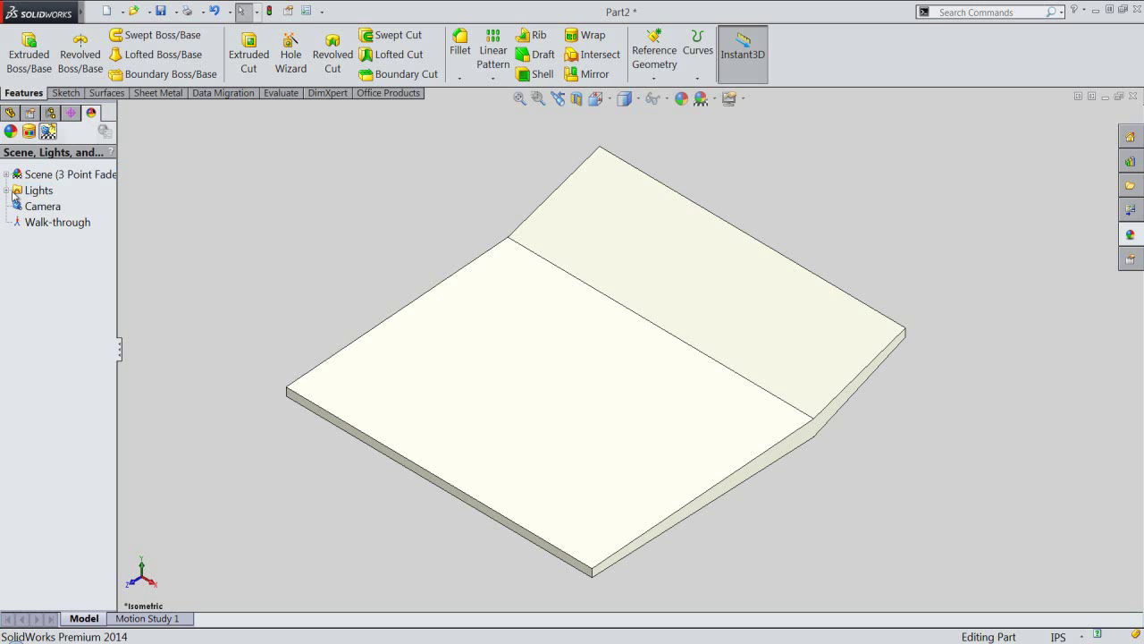
left_click(11, 190)
double_click(30, 207)
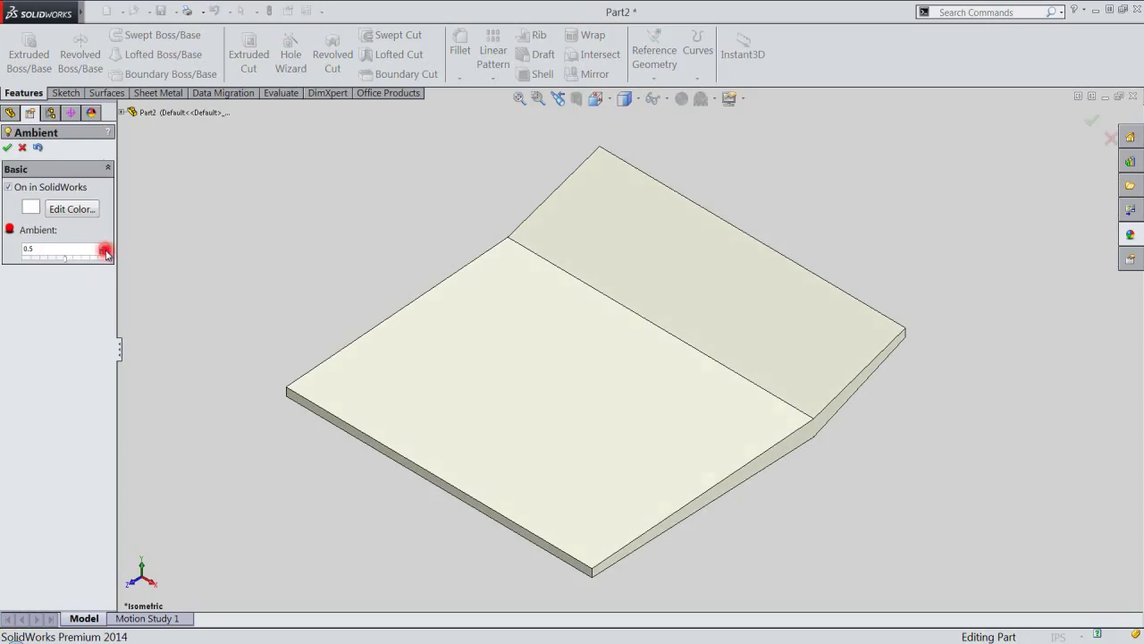
left_click(8, 148)
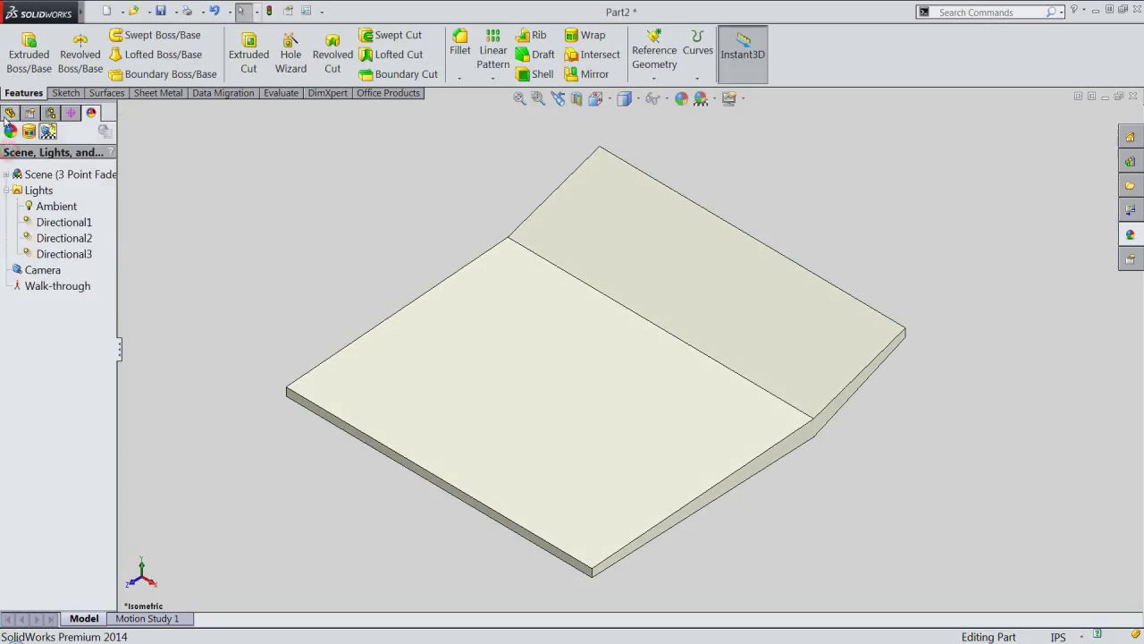
left_click(9, 111)
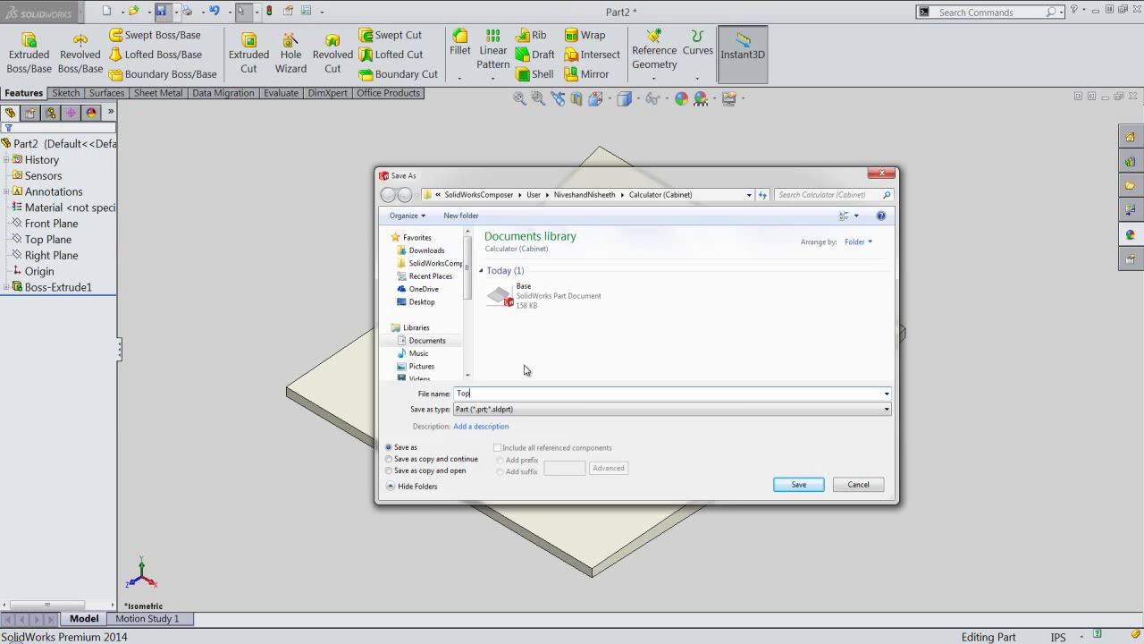
type("Top")
left_click(799, 484)
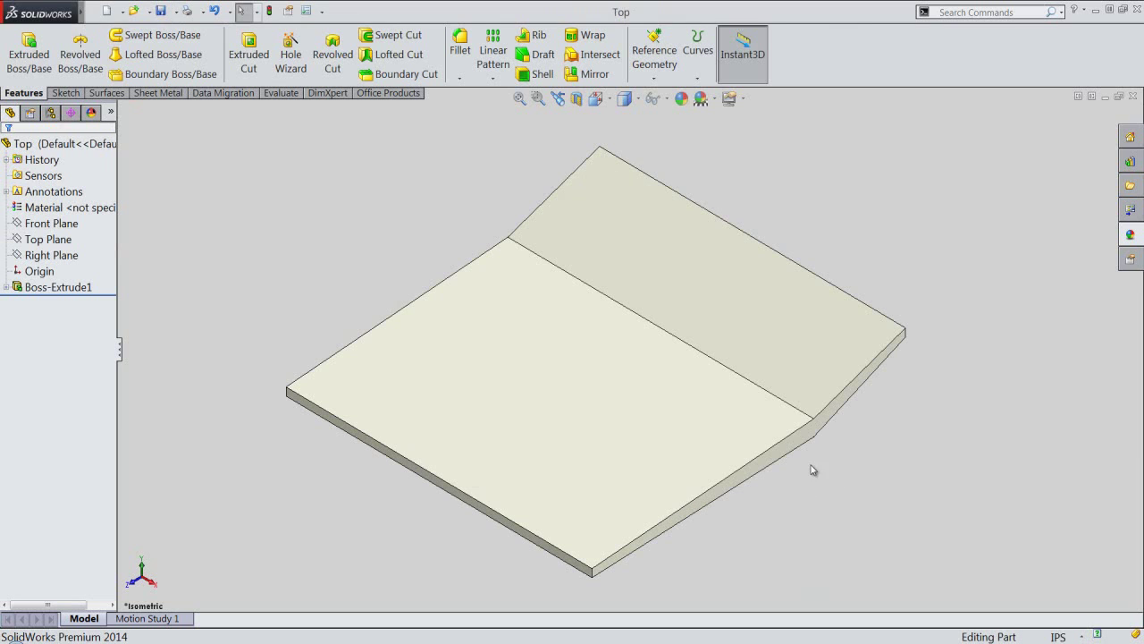
Make the Bottom view orientation the part's current standard view
left_click(609, 102)
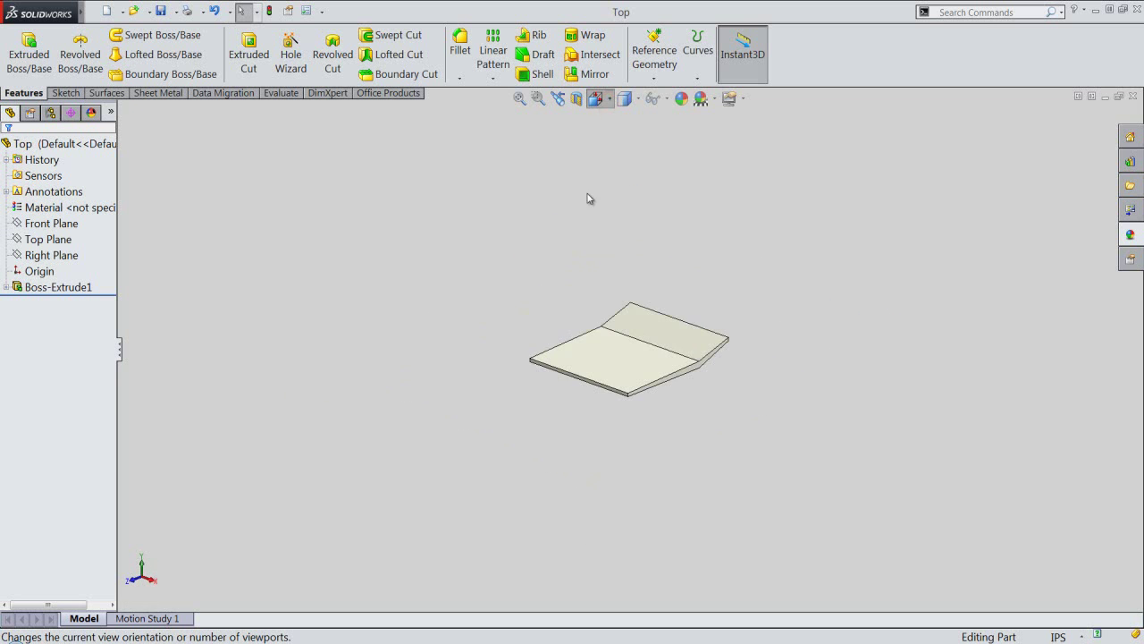
left_click(639, 494)
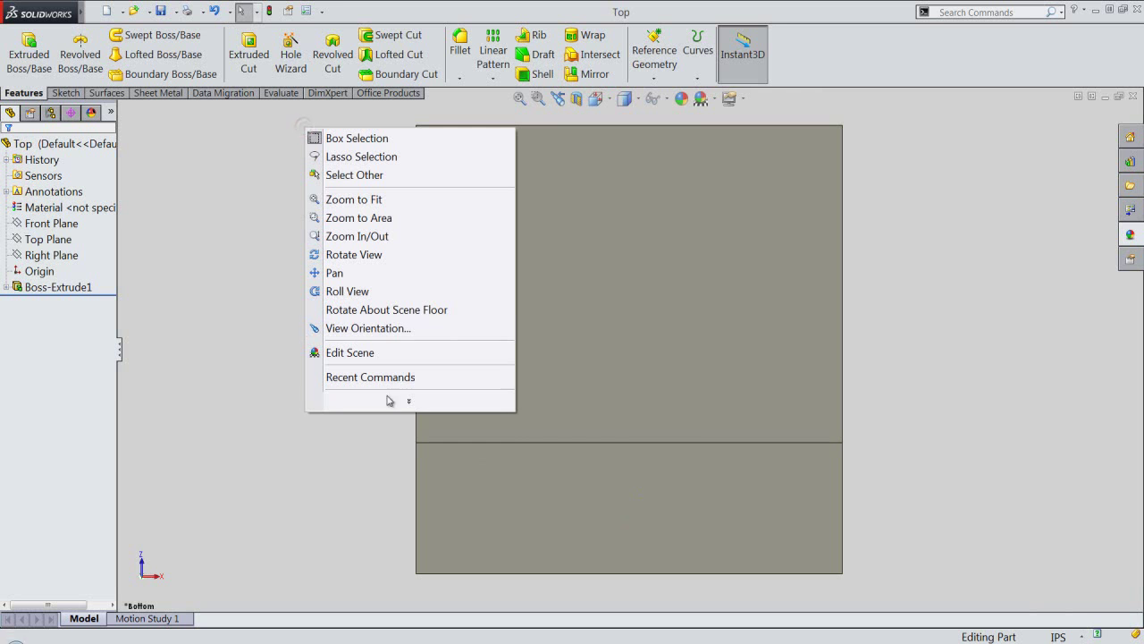
left_click(404, 408)
mouse_move(376, 329)
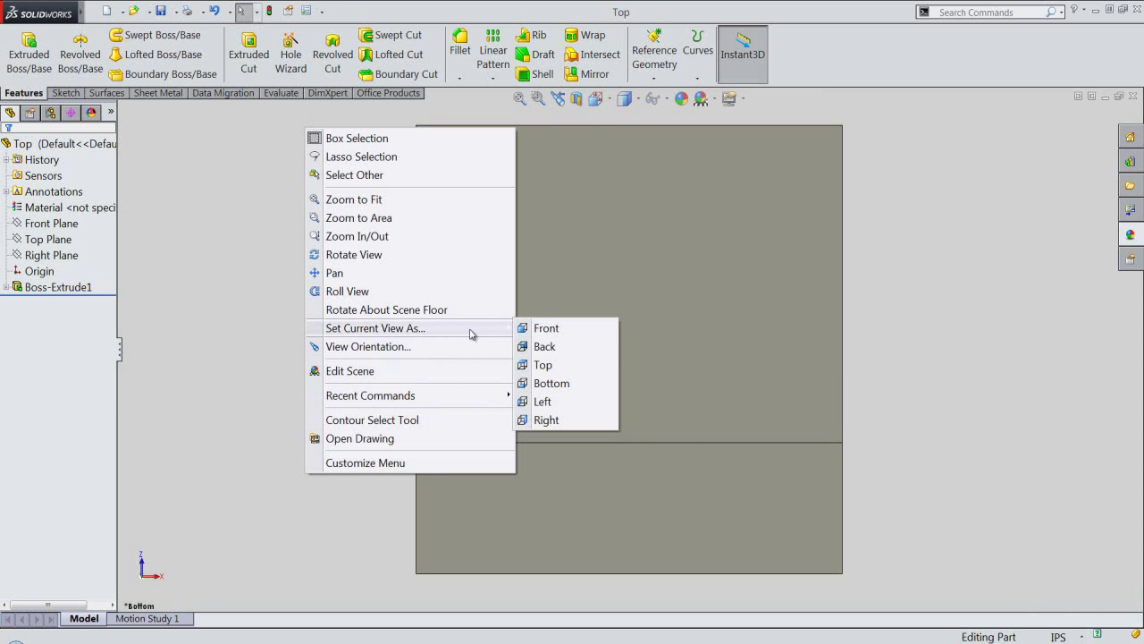
left_click(561, 368)
left_click(607, 341)
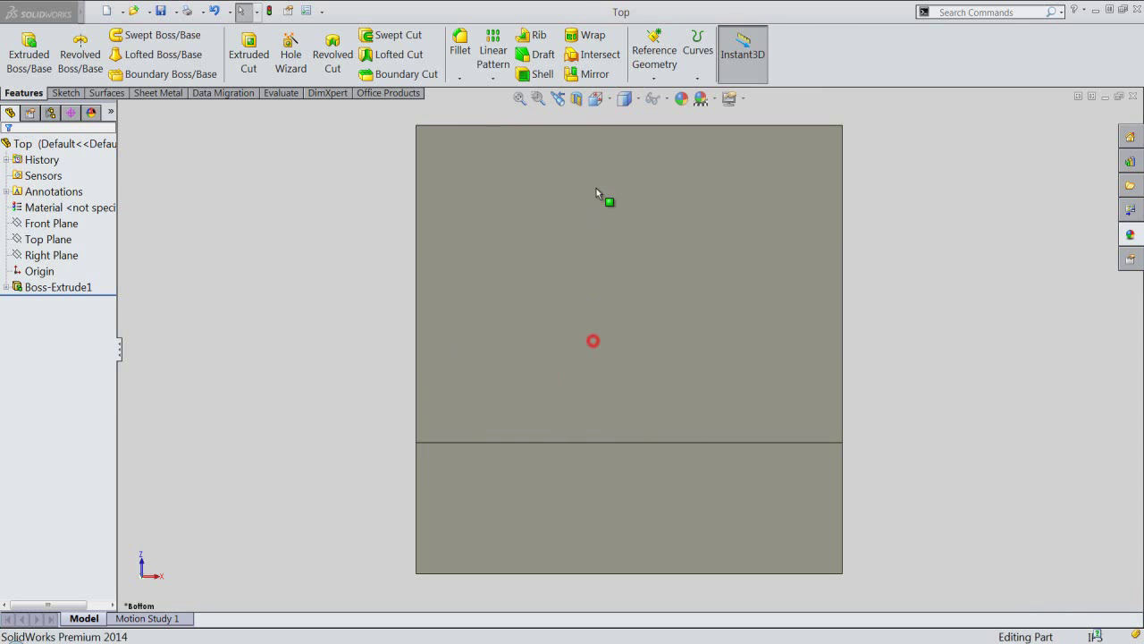
Return to an isometric view and show the scene, lights and cameras list
left_click(596, 99)
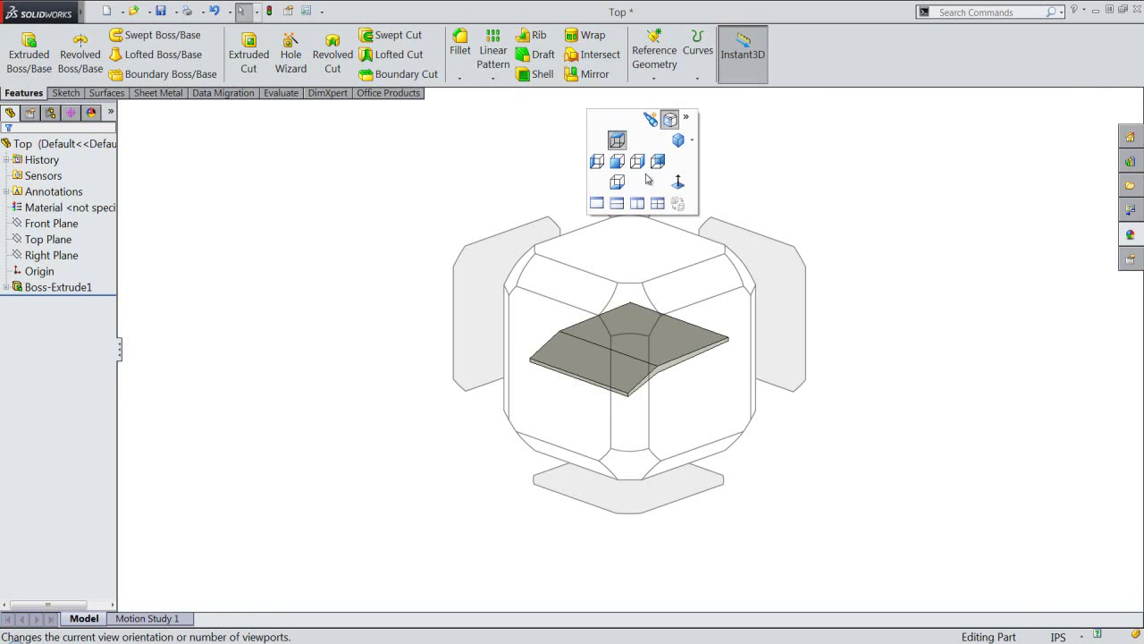
left_click(742, 278)
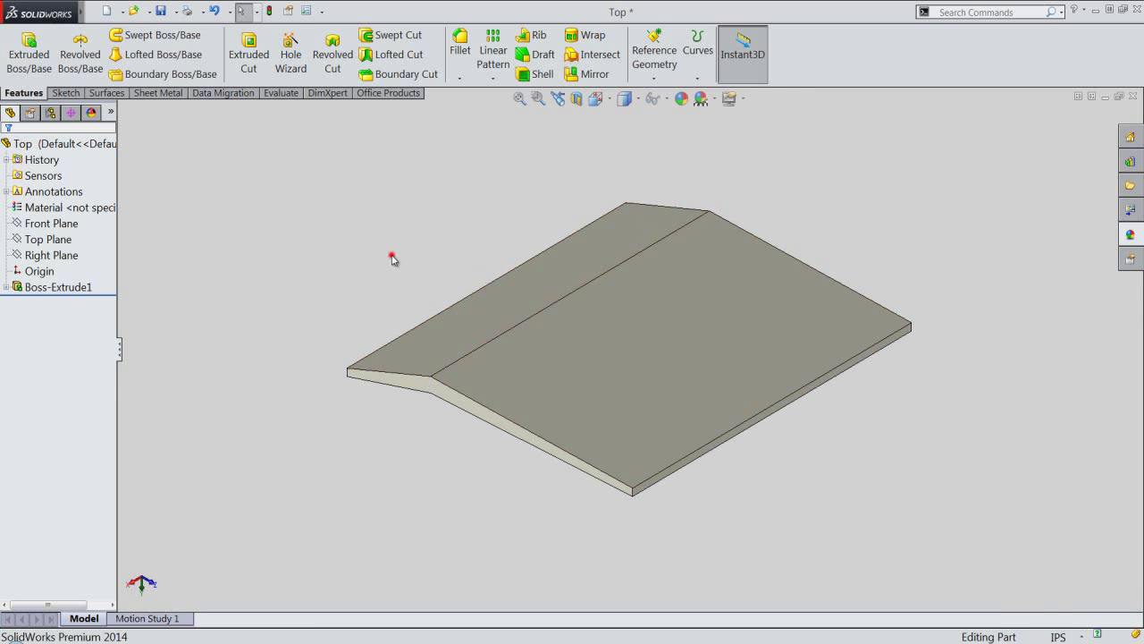
left_click(92, 113)
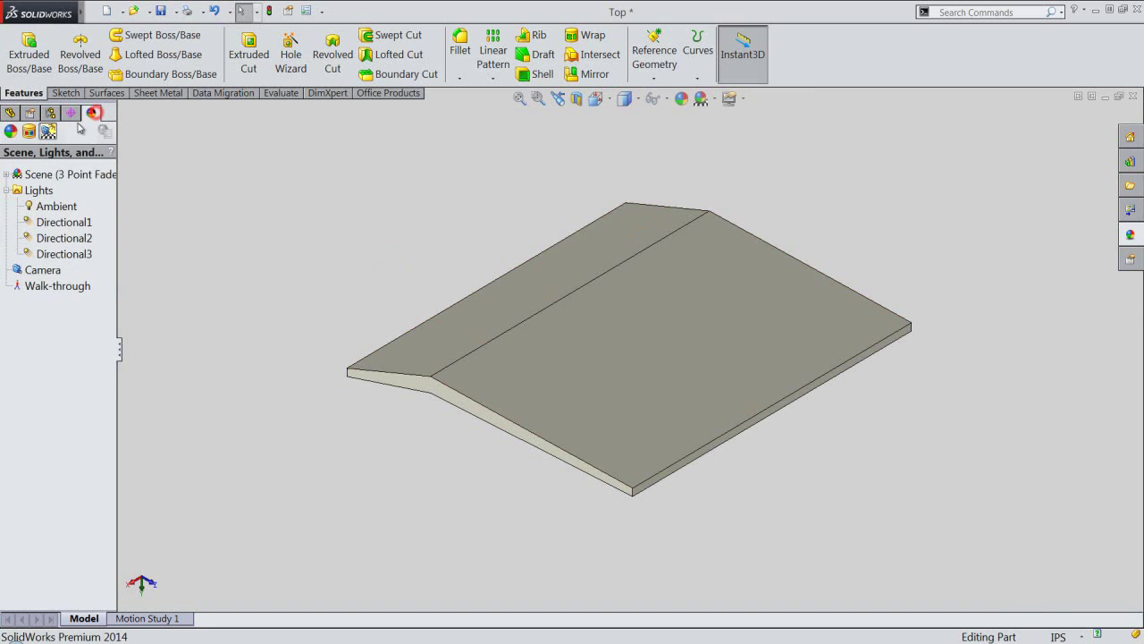
Add a Directional4 light shining from above the plate at brightness 0.36
right_click(27, 194)
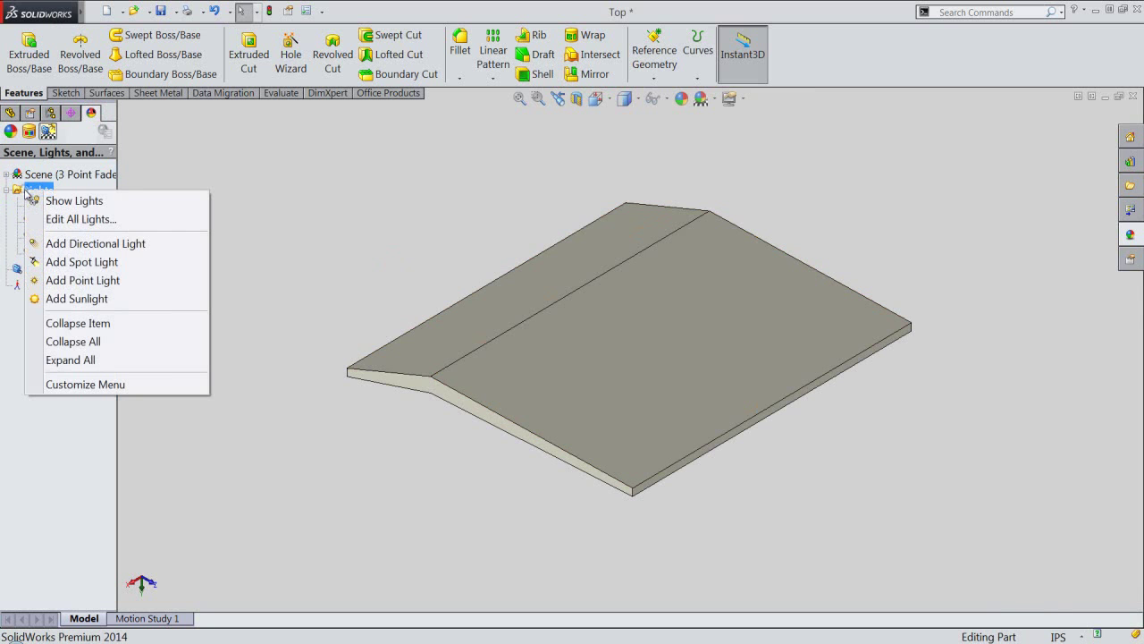
left_click(54, 245)
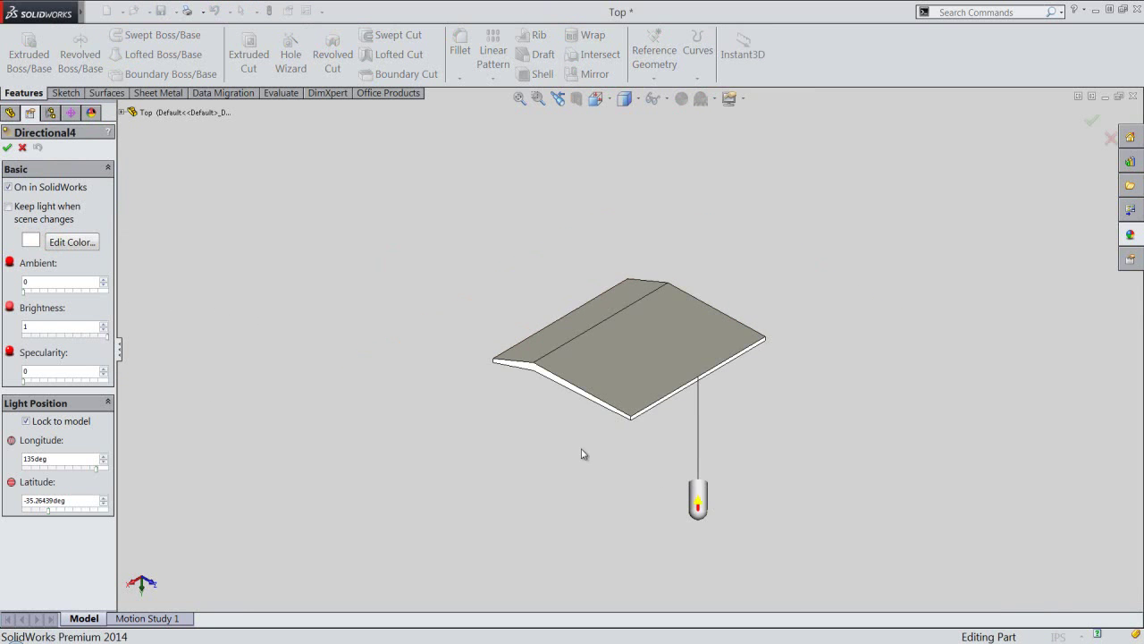
left_click_drag(699, 503, 683, 183)
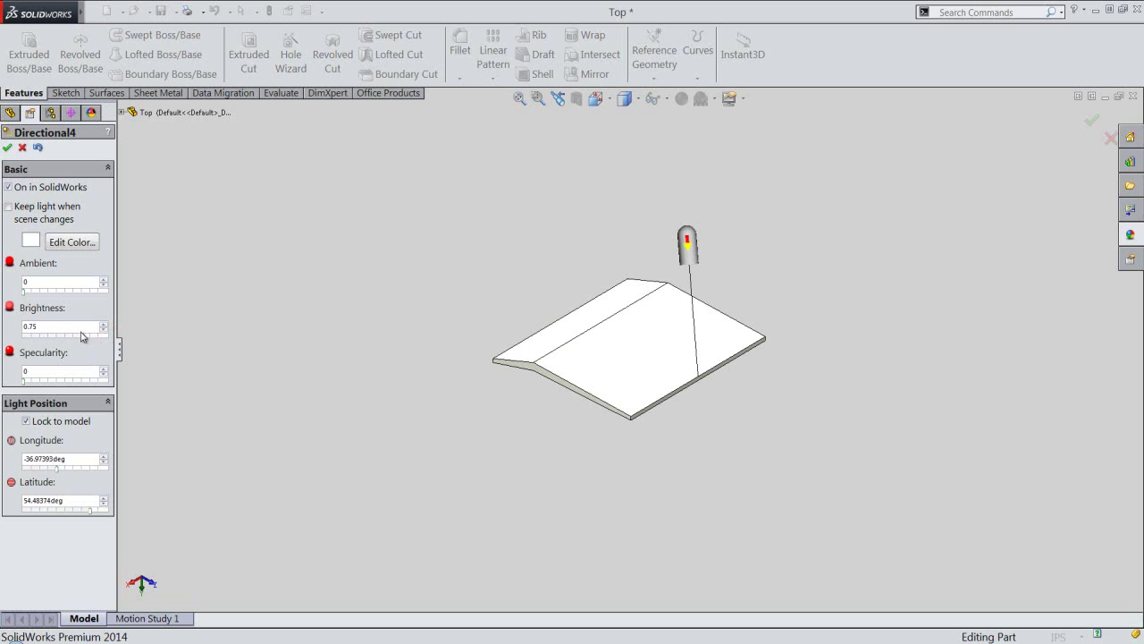
left_click_drag(81, 336, 56, 326)
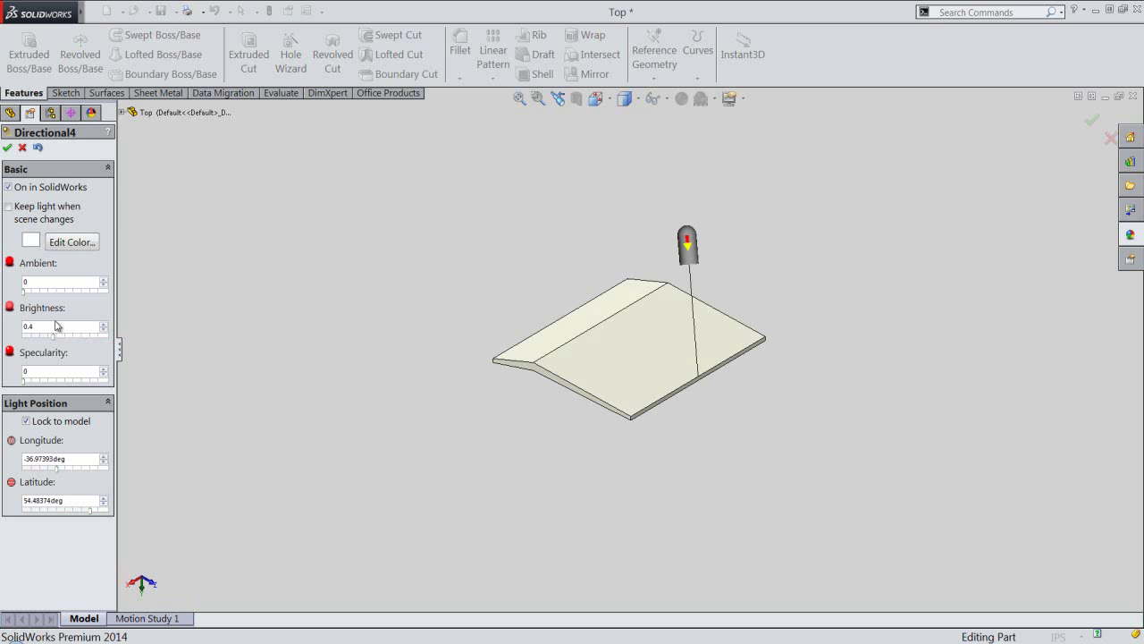
left_click(8, 147)
left_click(597, 99)
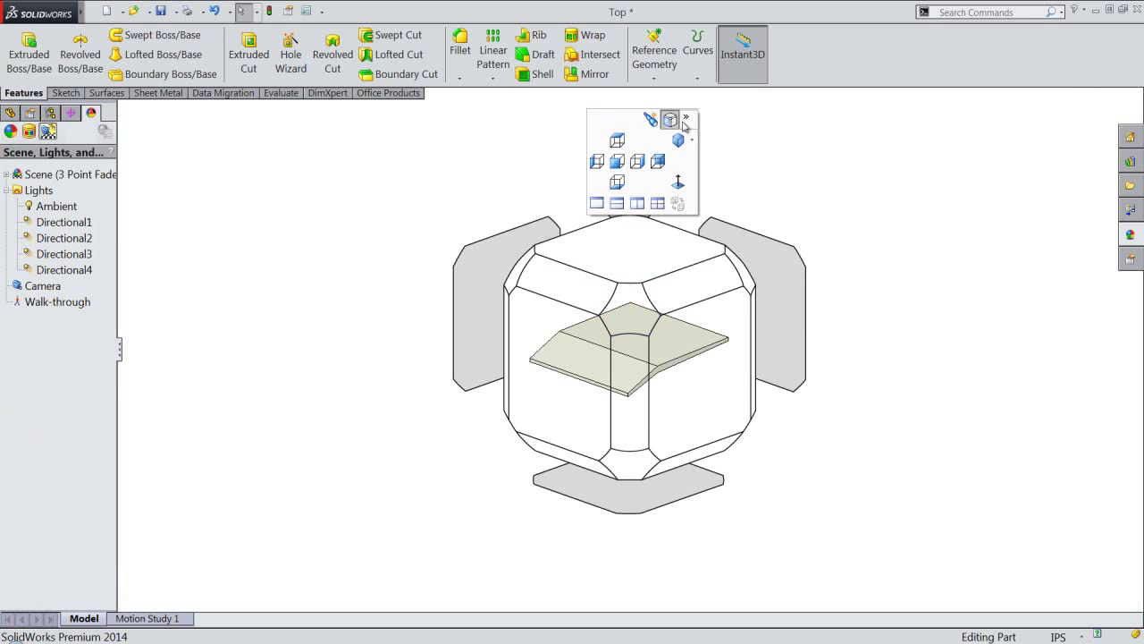
Reorient the view so the plate fills the screen and return to the feature tree
left_click(685, 118)
left_click(621, 211)
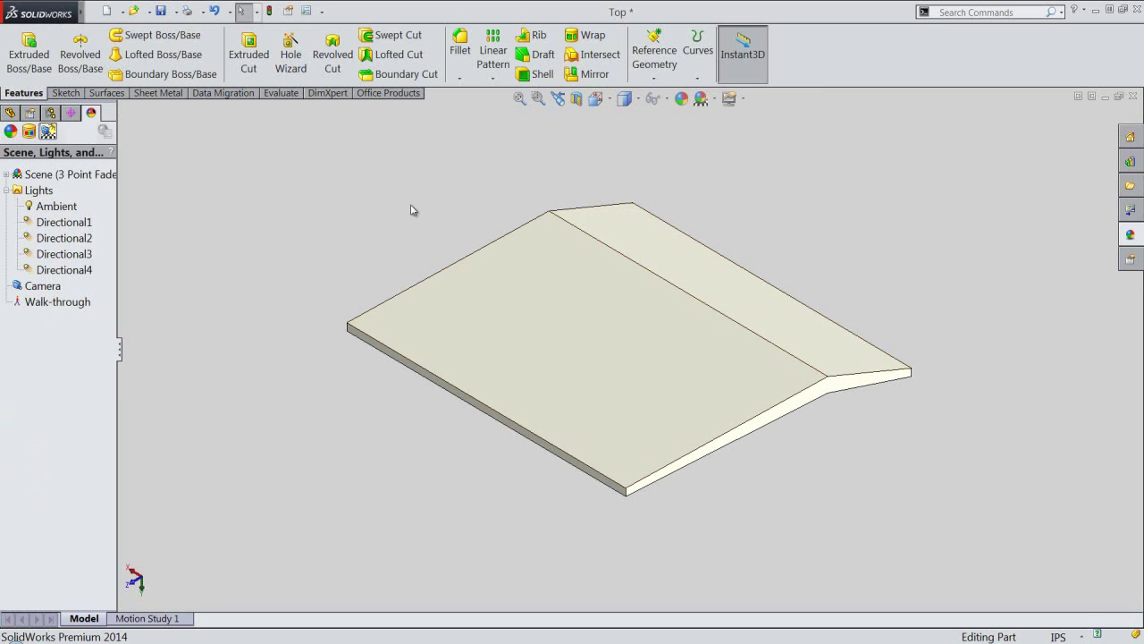
left_click(10, 113)
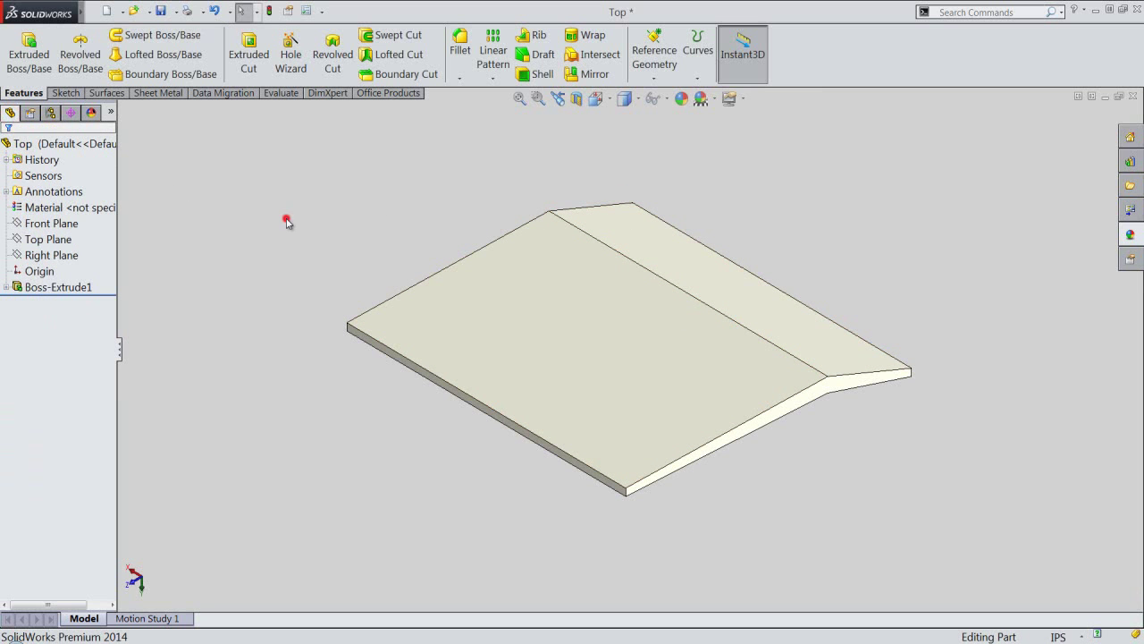
Shell the plate to 0.03125 in, removing its flat and sloped top faces
left_click(519, 345)
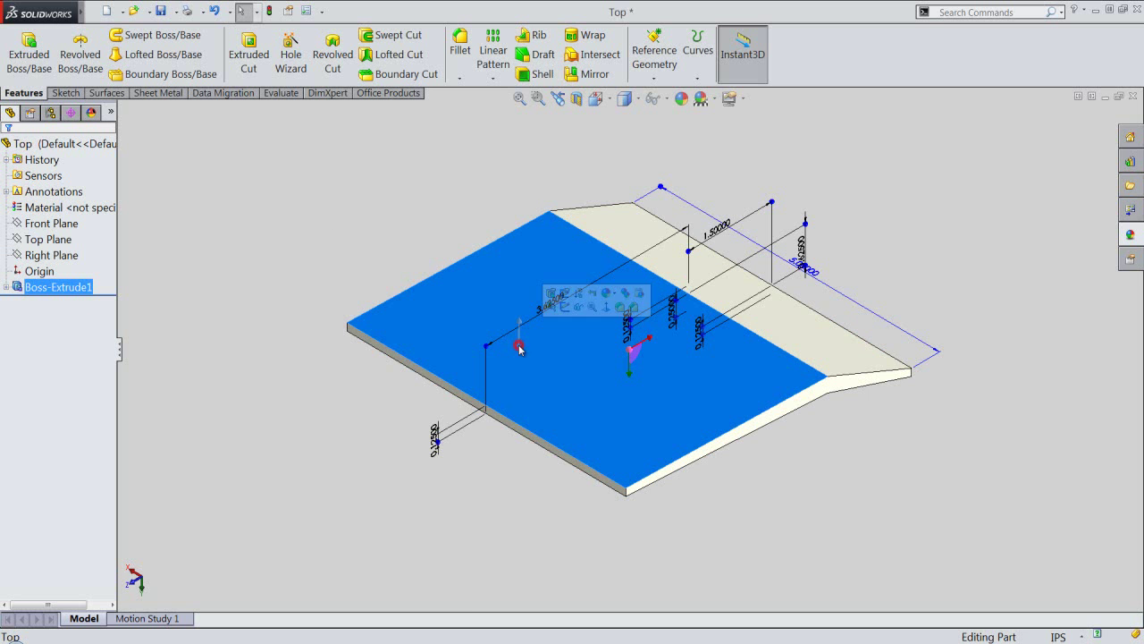
left_click(629, 240, "ctrl")
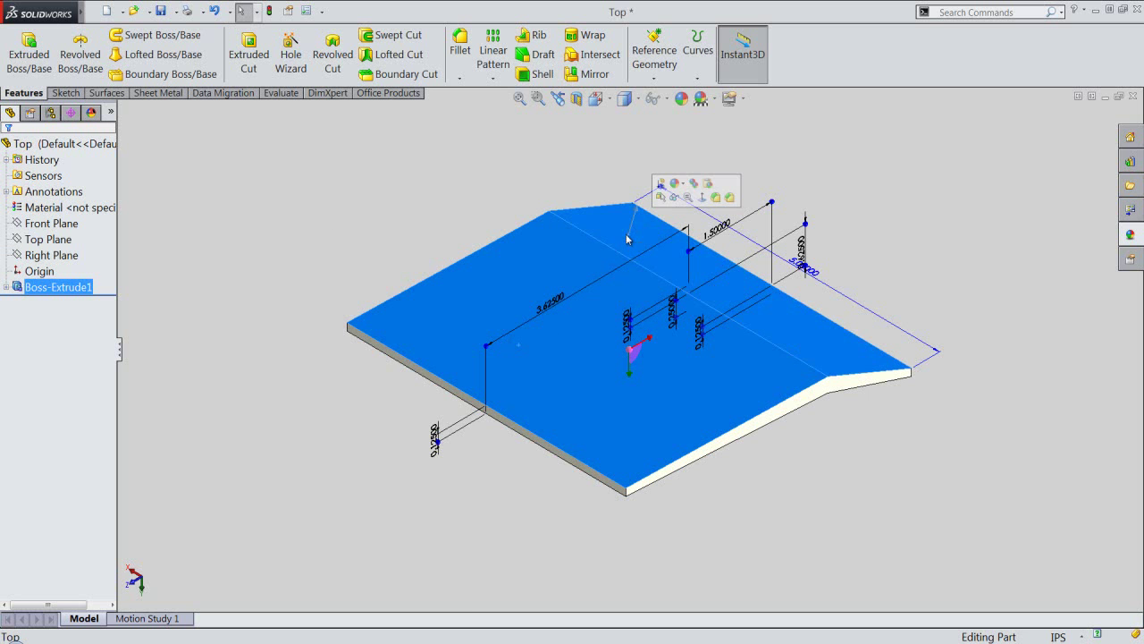
left_click(536, 72)
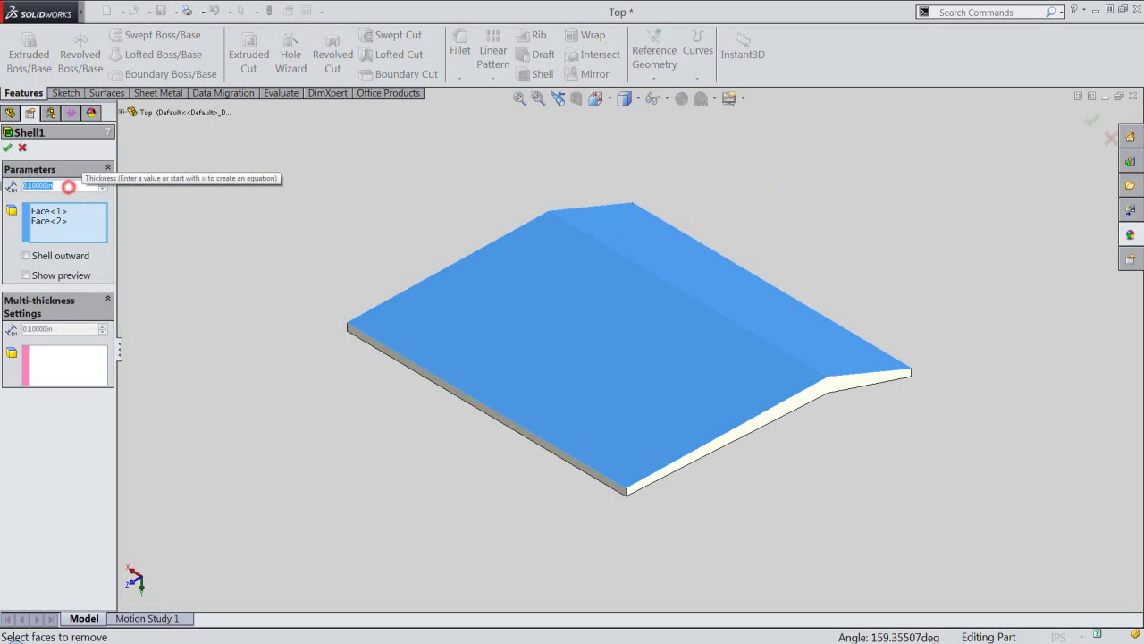
type(".03125")
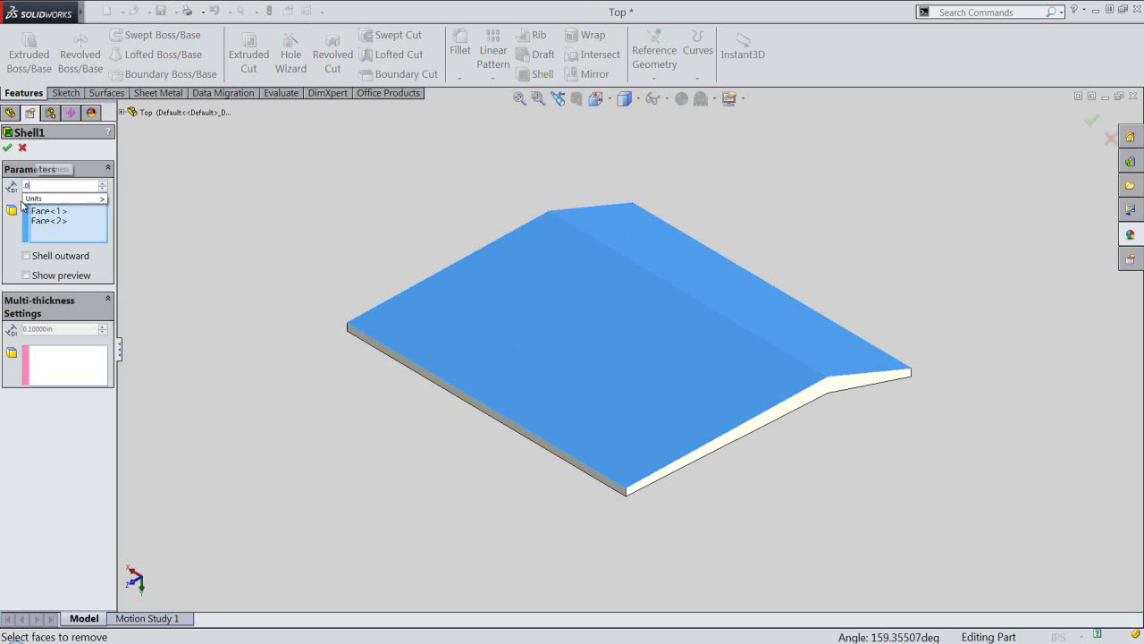
key("Return")
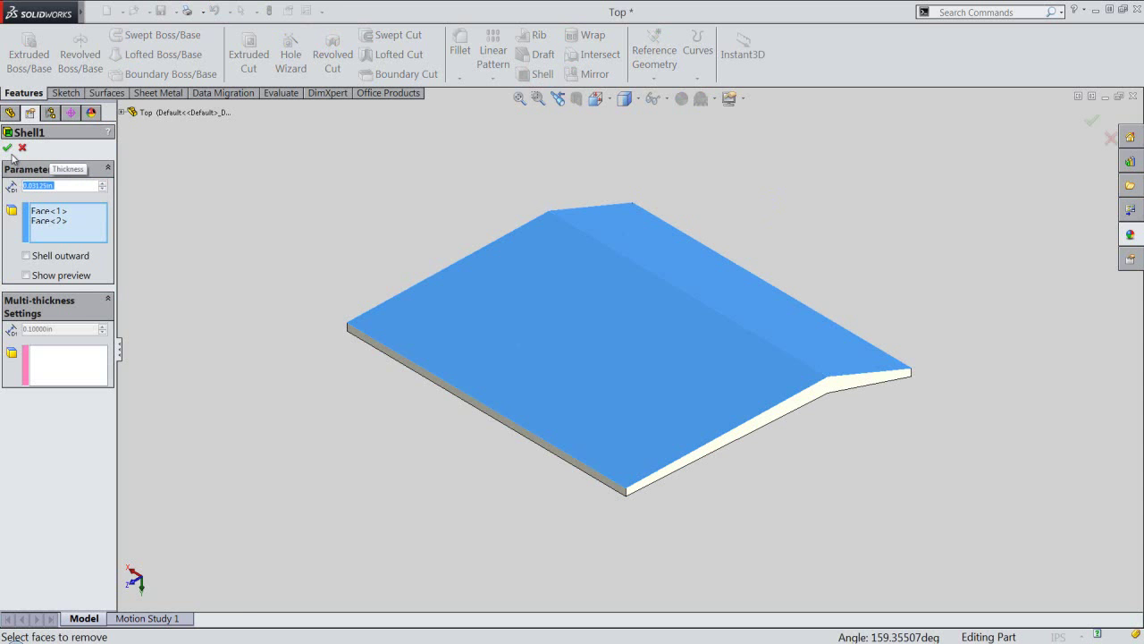
key("Return")
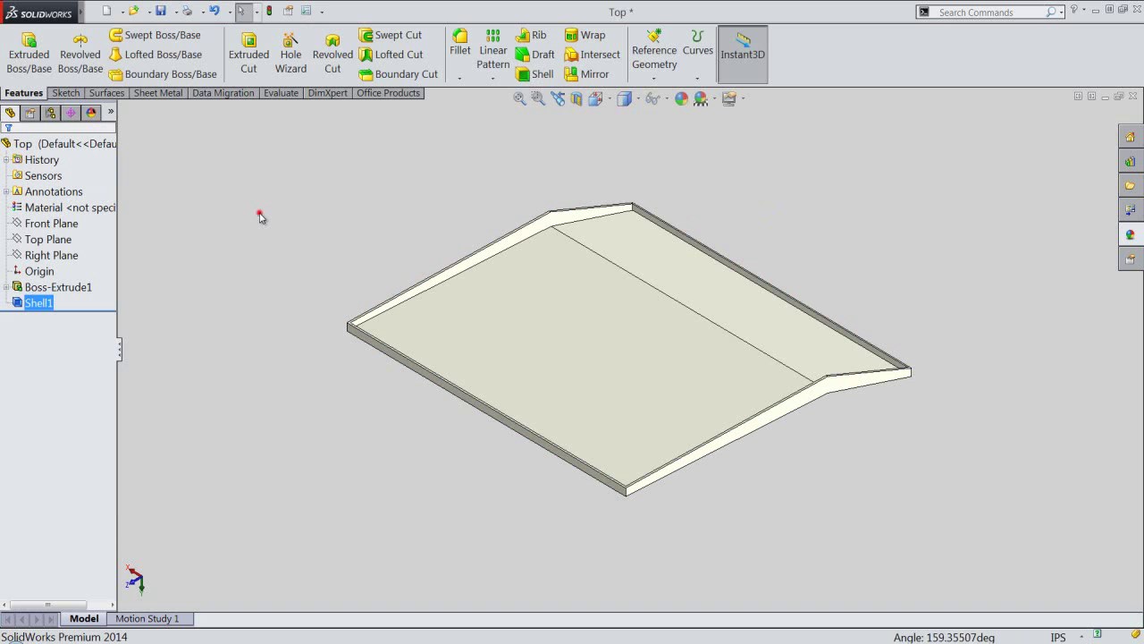
left_click(259, 228)
Start a sketch on the plate's side face and convert its two top edges
left_click(30, 63)
scroll(894, 451, "down", 3)
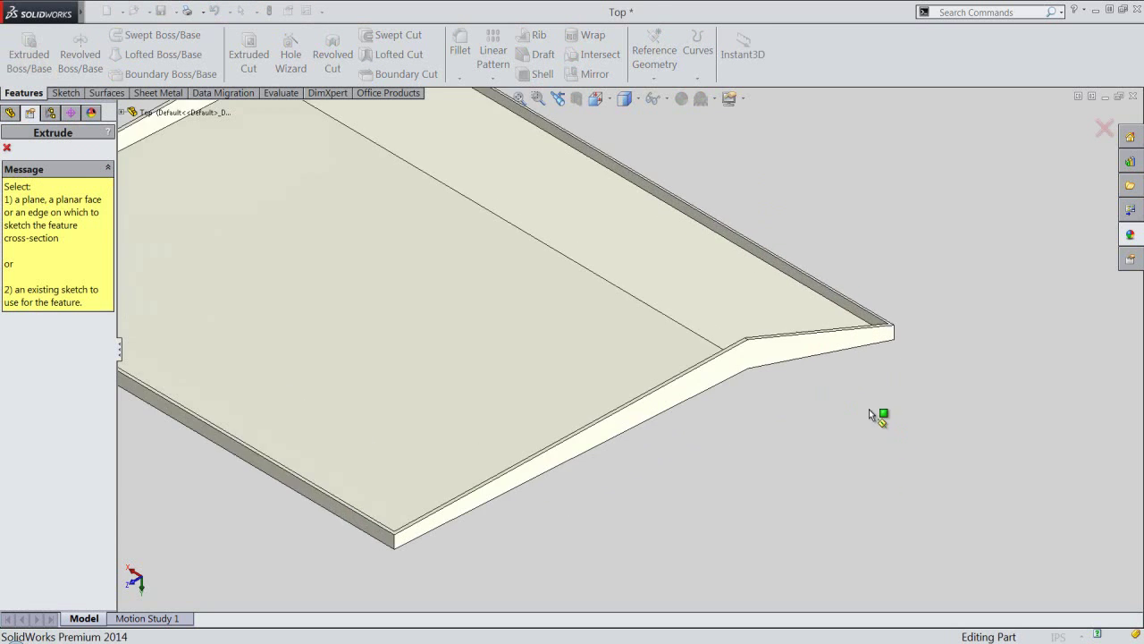
scroll(869, 409, "down", 2)
left_click(771, 336)
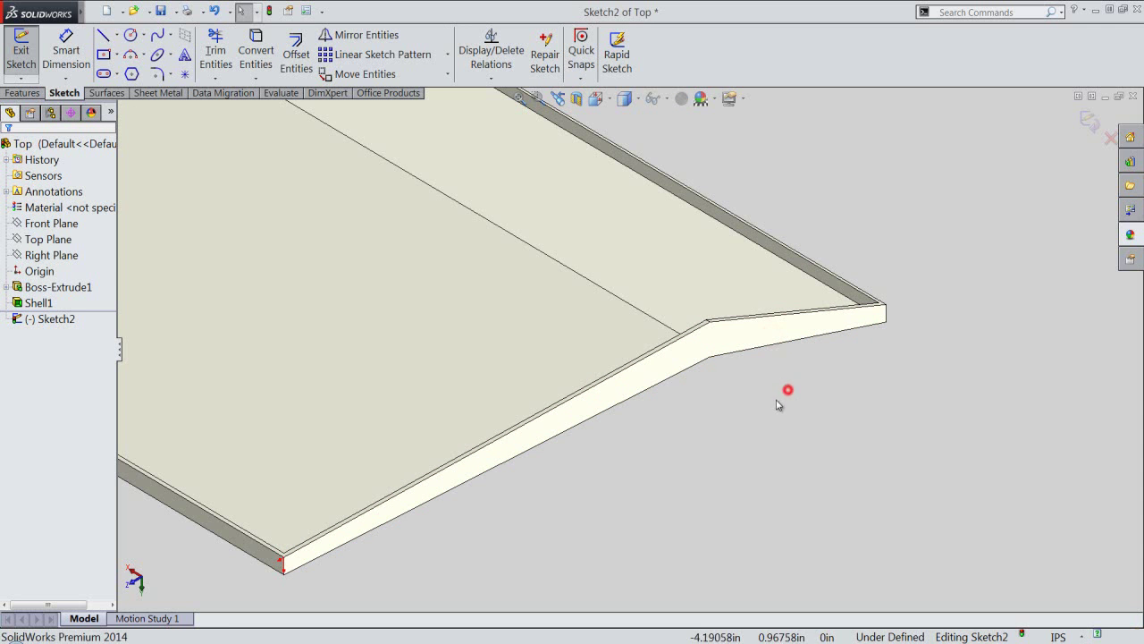
scroll(711, 340, "down", 2)
left_click(695, 327)
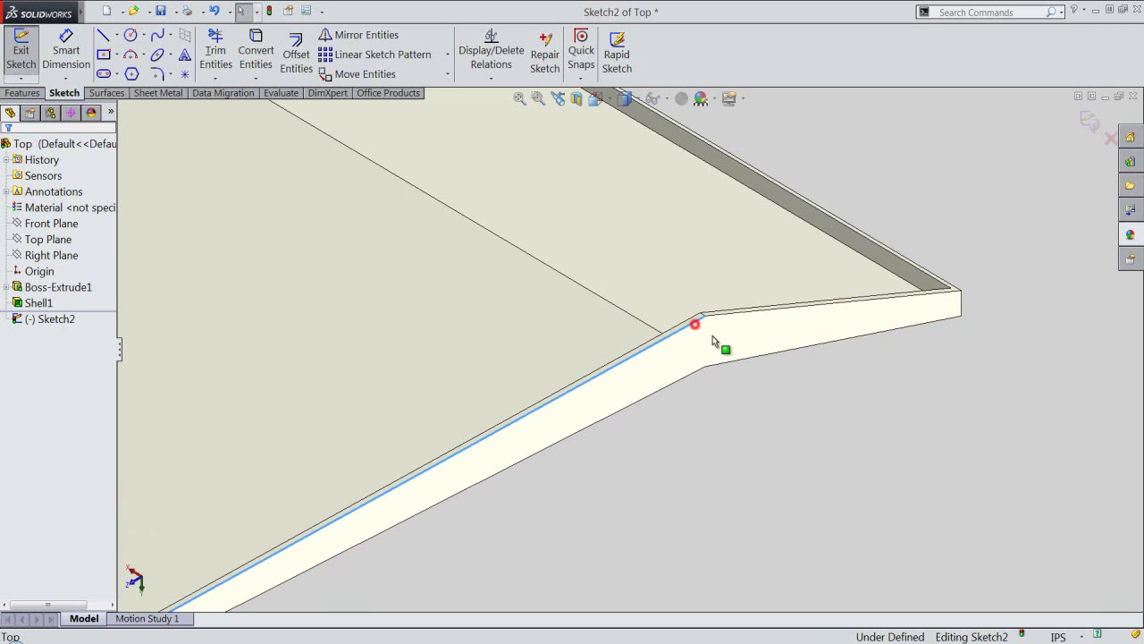
left_click(730, 319, "ctrl")
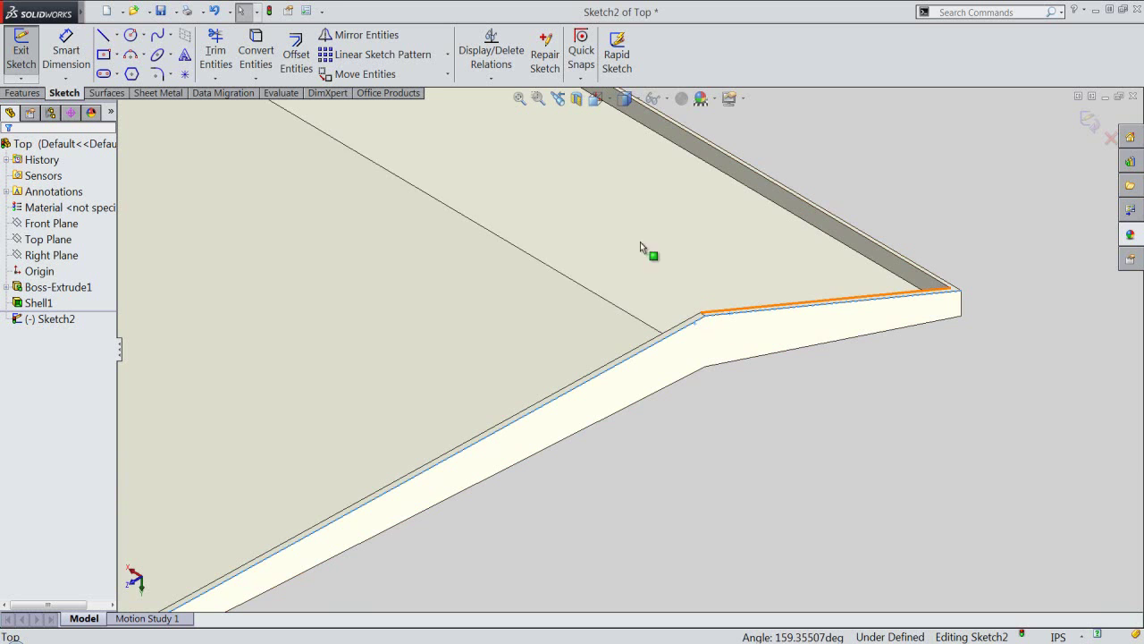
left_click(256, 49)
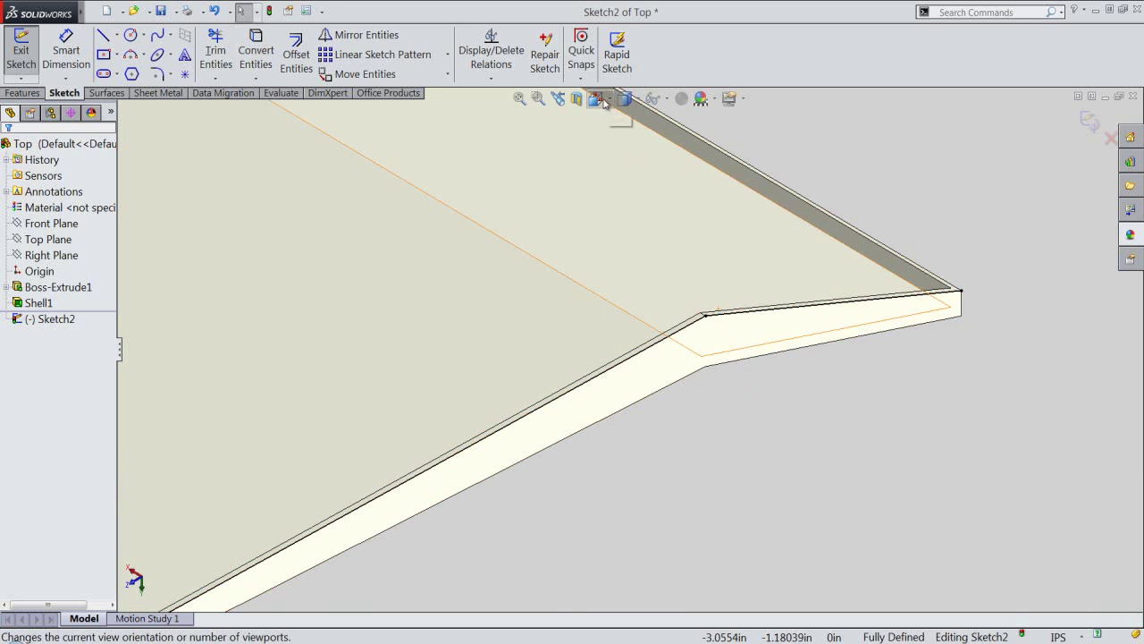
From the left view, offset both top edge lines 0.015625 in, reversed
key("f")
key("space")
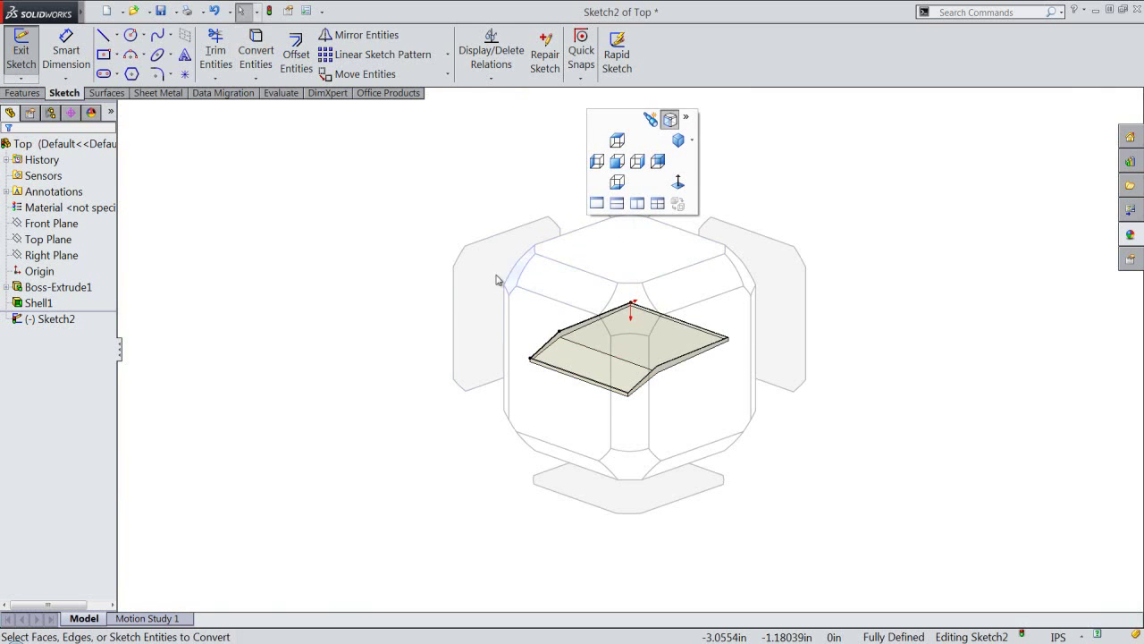
left_click(492, 279)
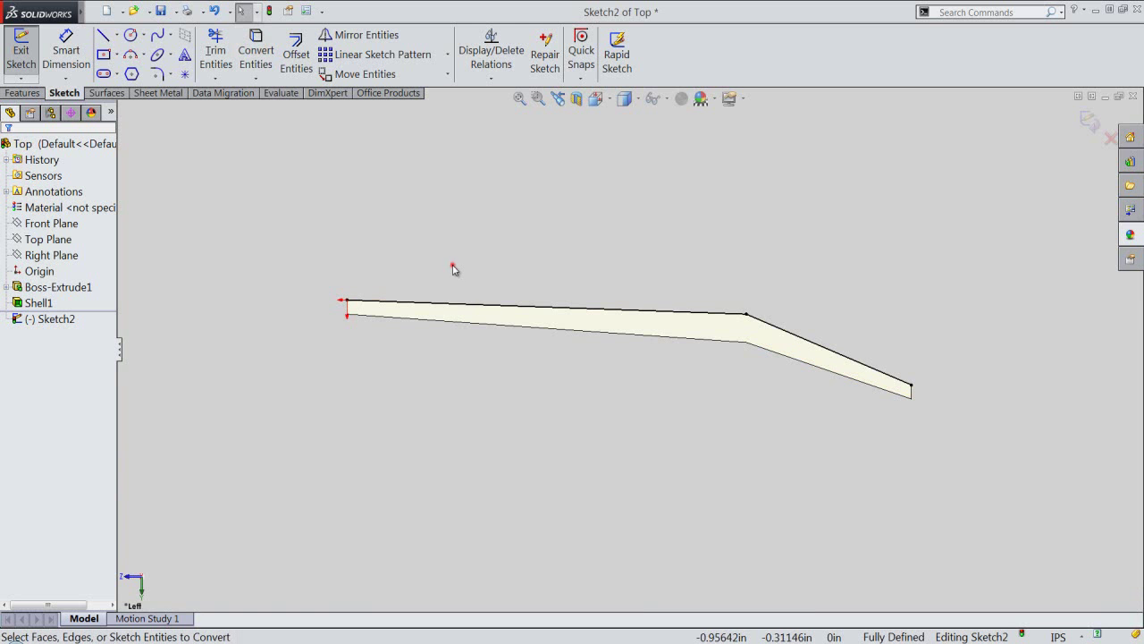
left_click(583, 313)
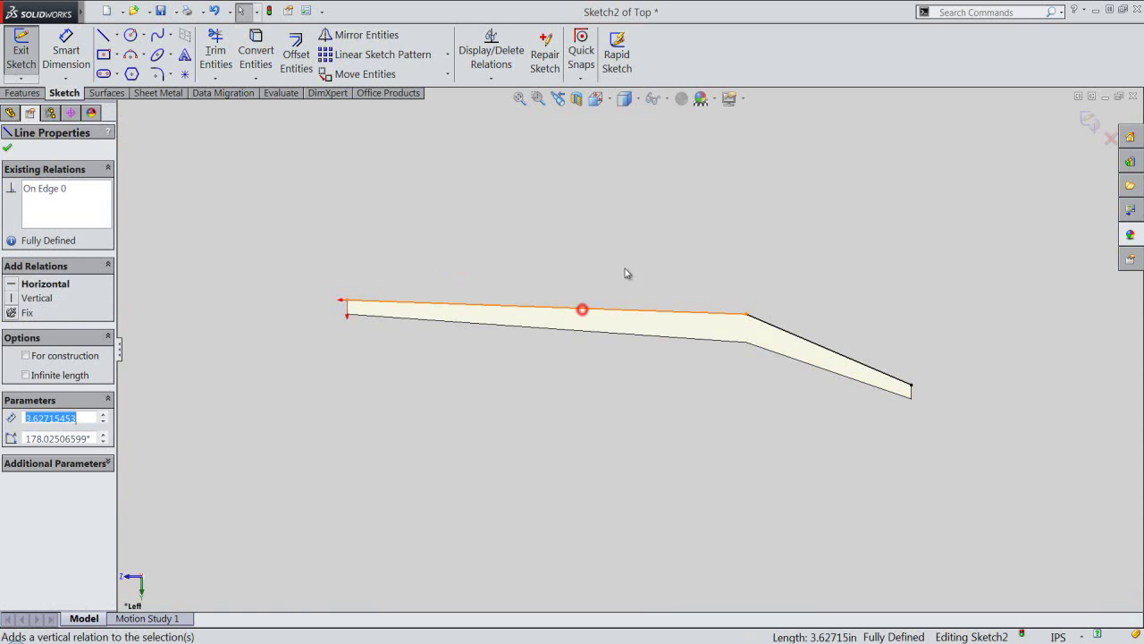
left_click(794, 338, "ctrl")
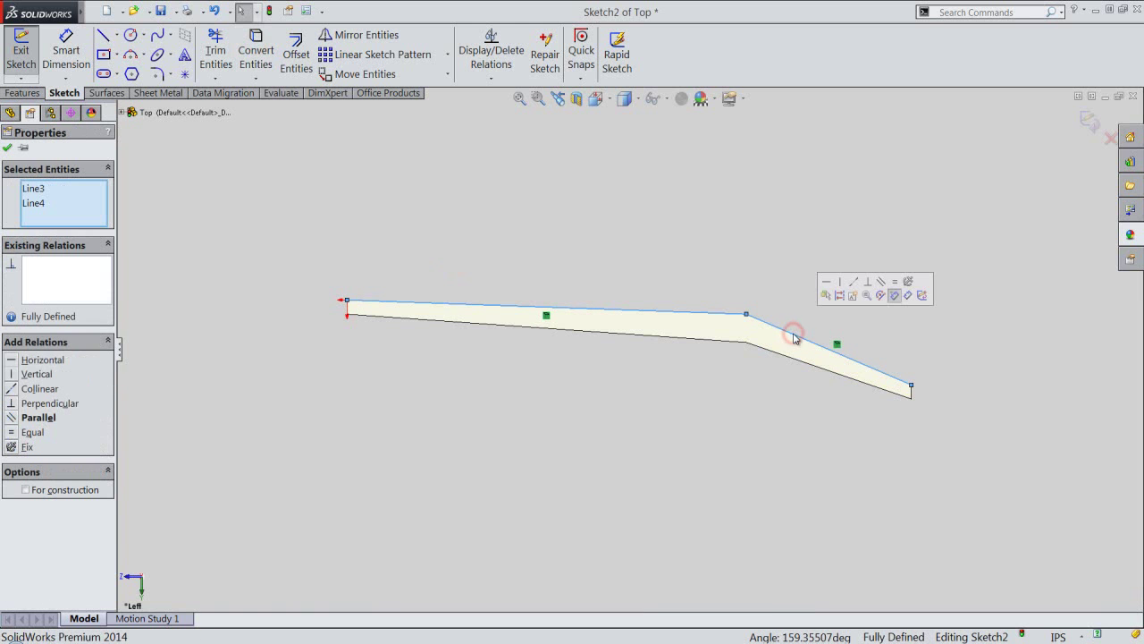
left_click(295, 53)
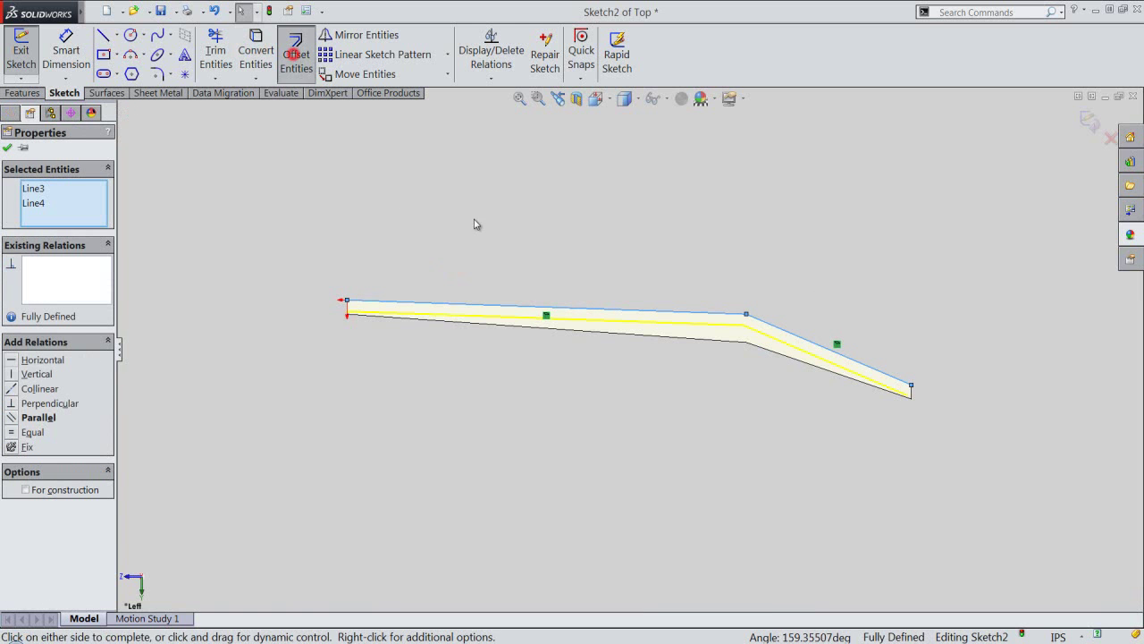
left_click(29, 226)
type("1/64")
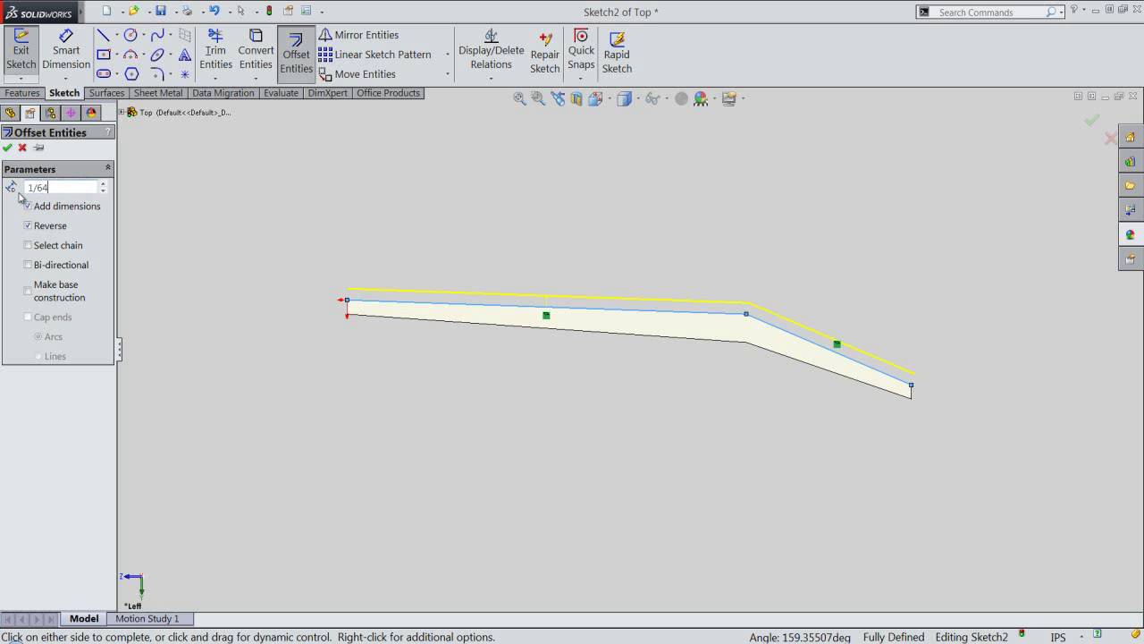
key("Return")
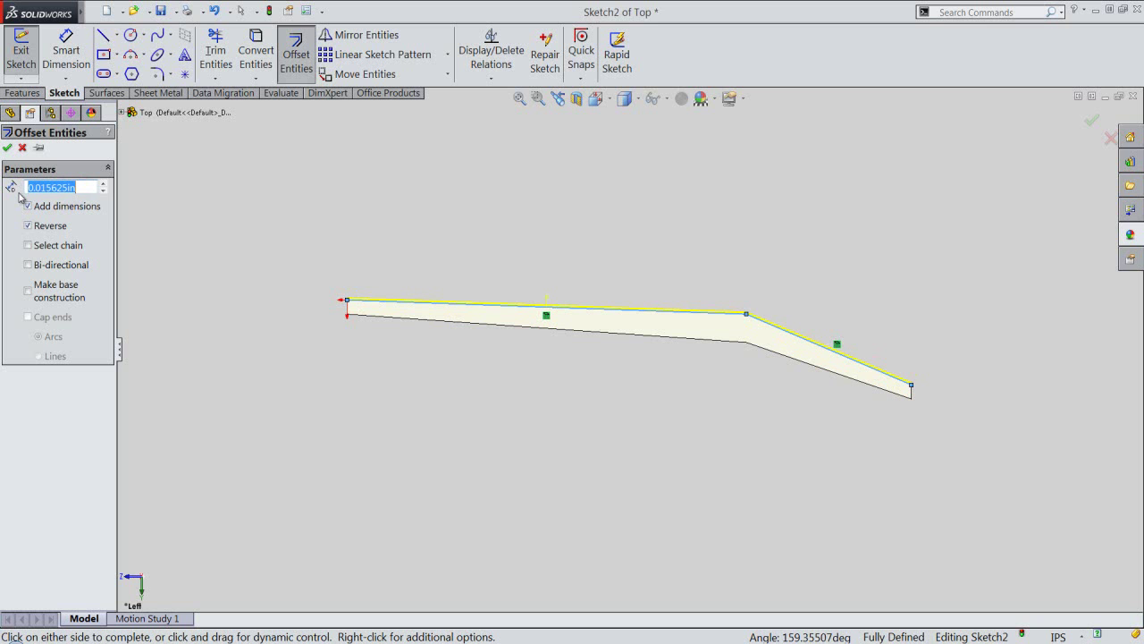
left_click(7, 149)
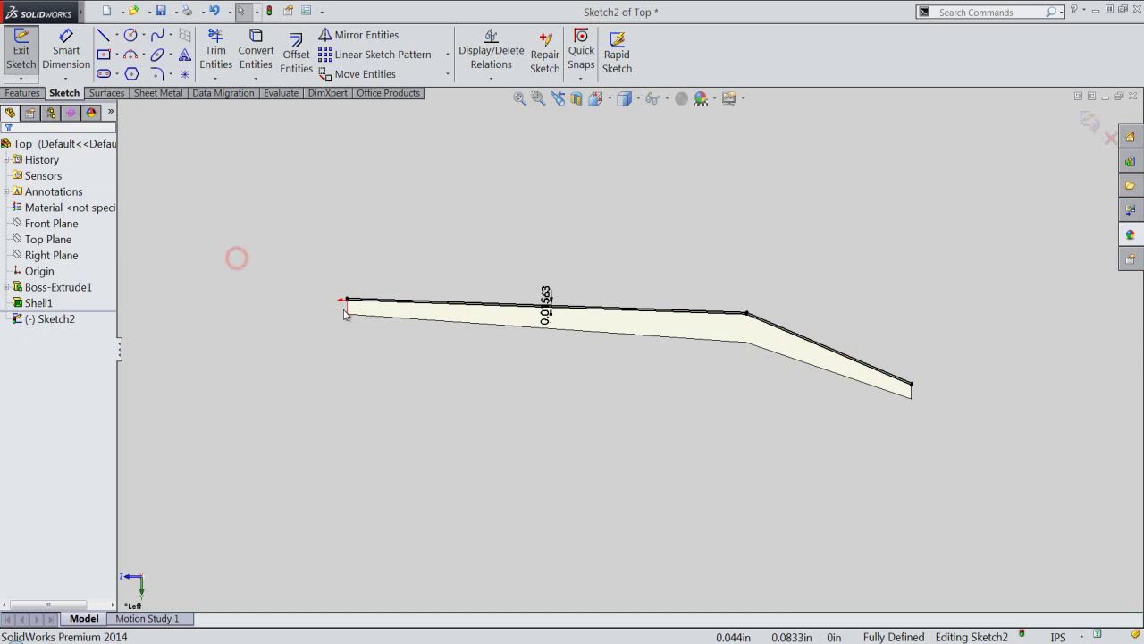
Draw a vertical line at the band's left end, above the offset line
scroll(417, 313, "down", 4)
scroll(470, 309, "down", 2)
scroll(541, 315, "down", 2)
scroll(541, 315, "down", 2)
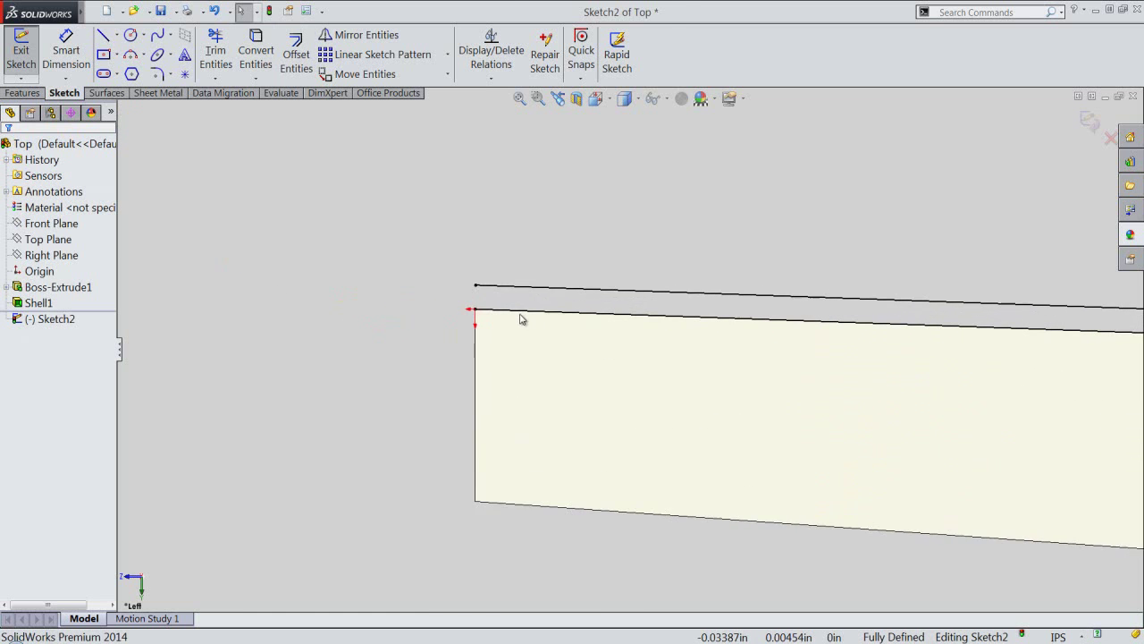
scroll(521, 319, "down", 2)
right_click(515, 210)
left_click(542, 161)
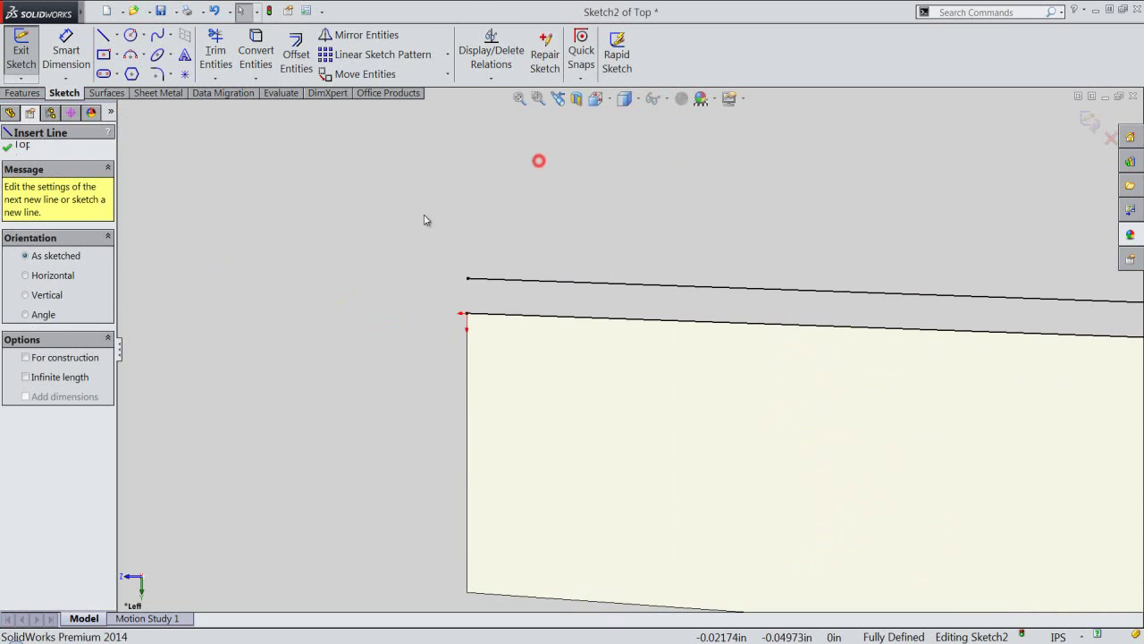
left_click(467, 314)
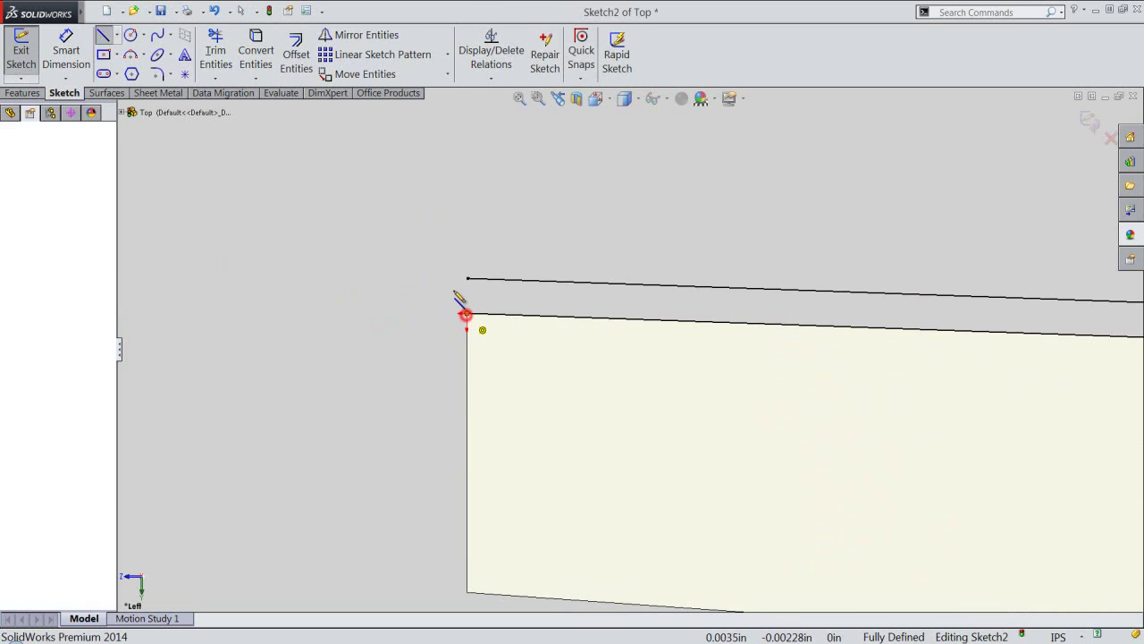
left_click(466, 195)
key("Escape")
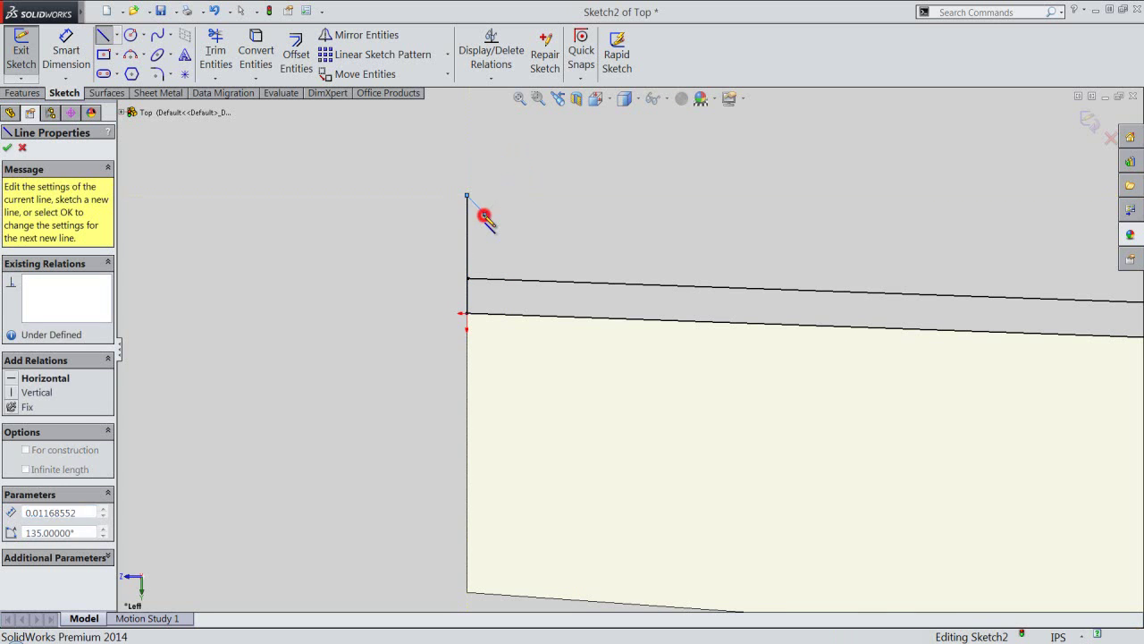
Extend the offset line to the left vertical line and trim the excess above the band
scroll(475, 223, "down", 3)
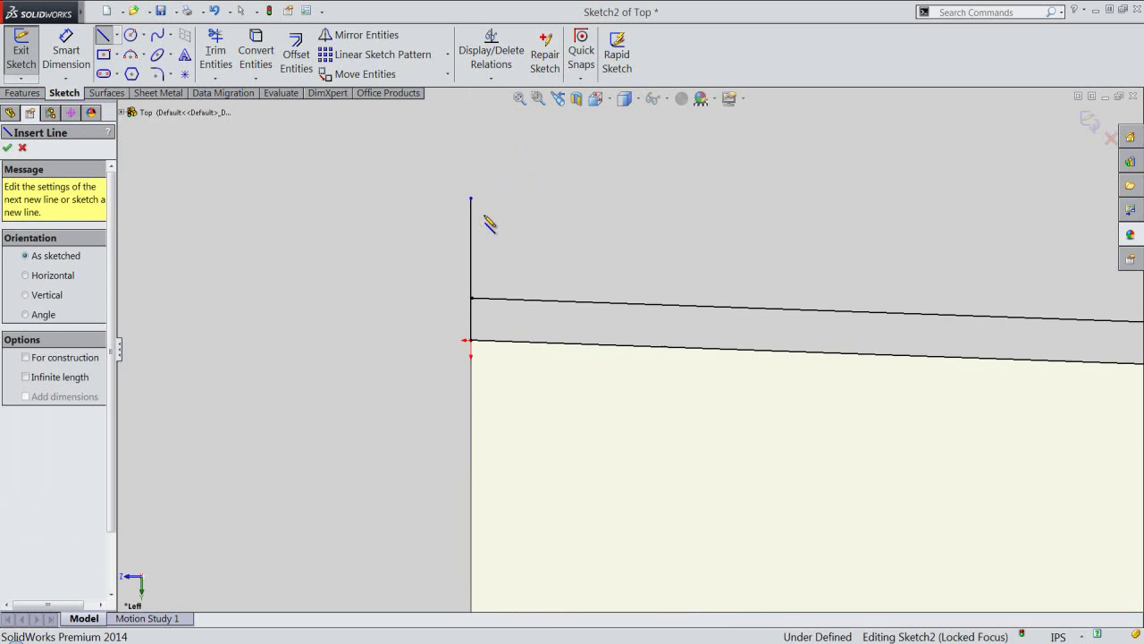
left_click(216, 54)
scroll(390, 326, "down", 2)
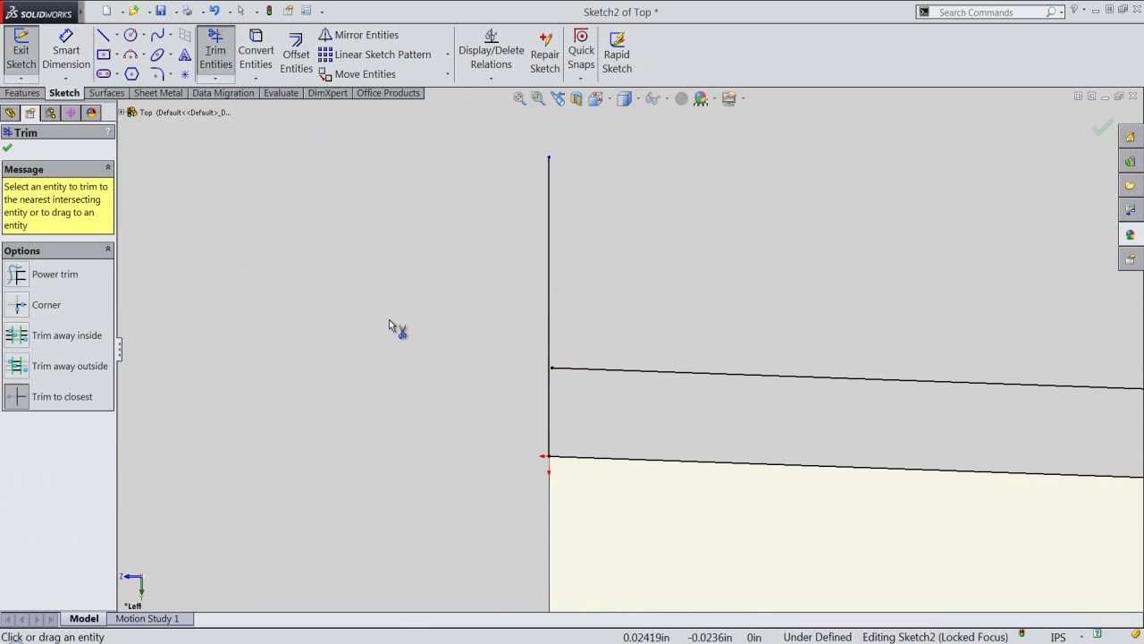
right_click(399, 310)
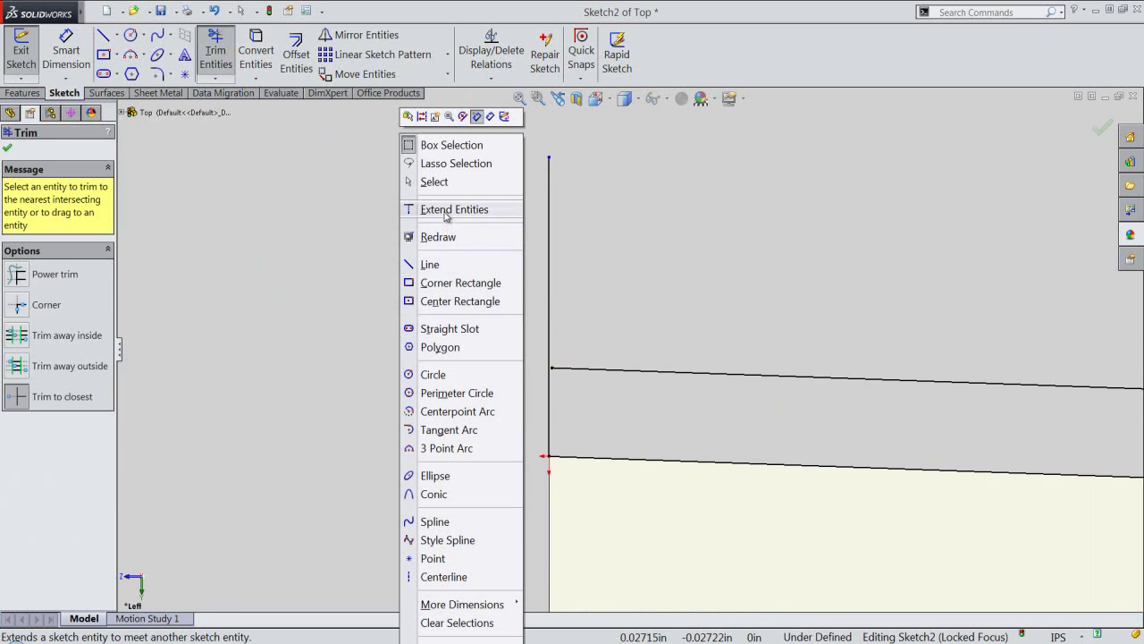
left_click(442, 210)
left_click(573, 368)
right_click(595, 288)
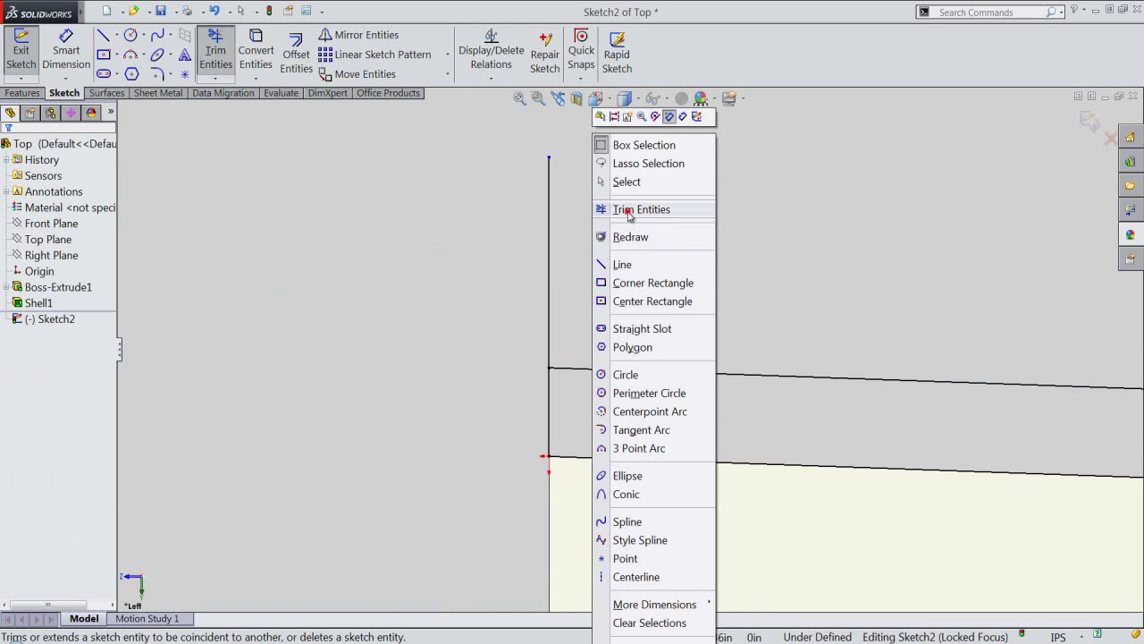
left_click(631, 210)
left_click(548, 305)
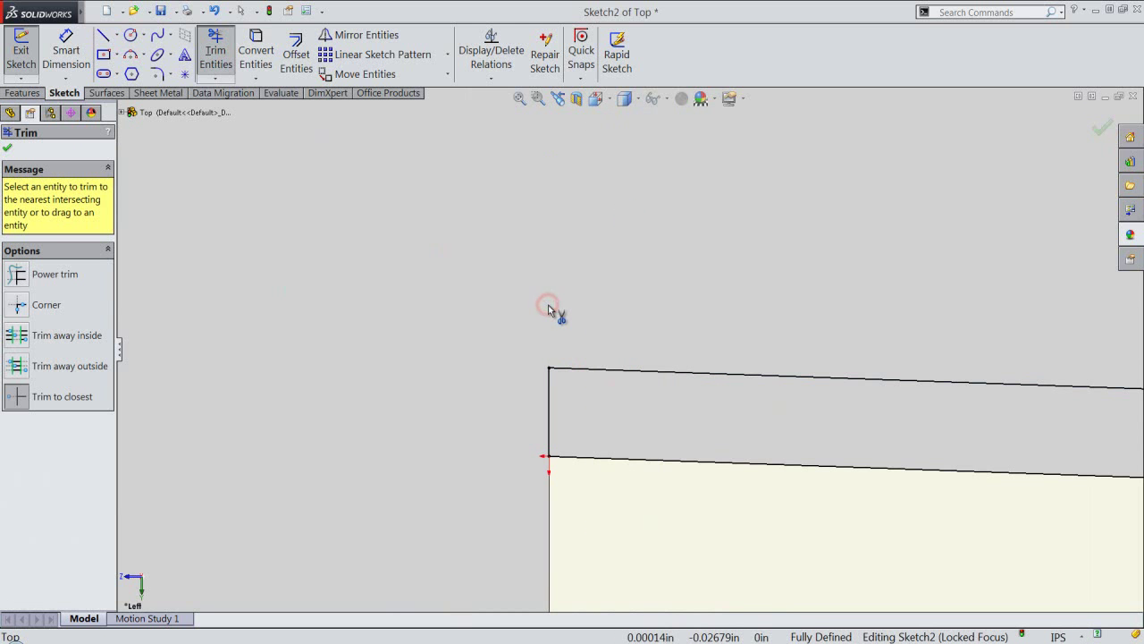
right_click(524, 304)
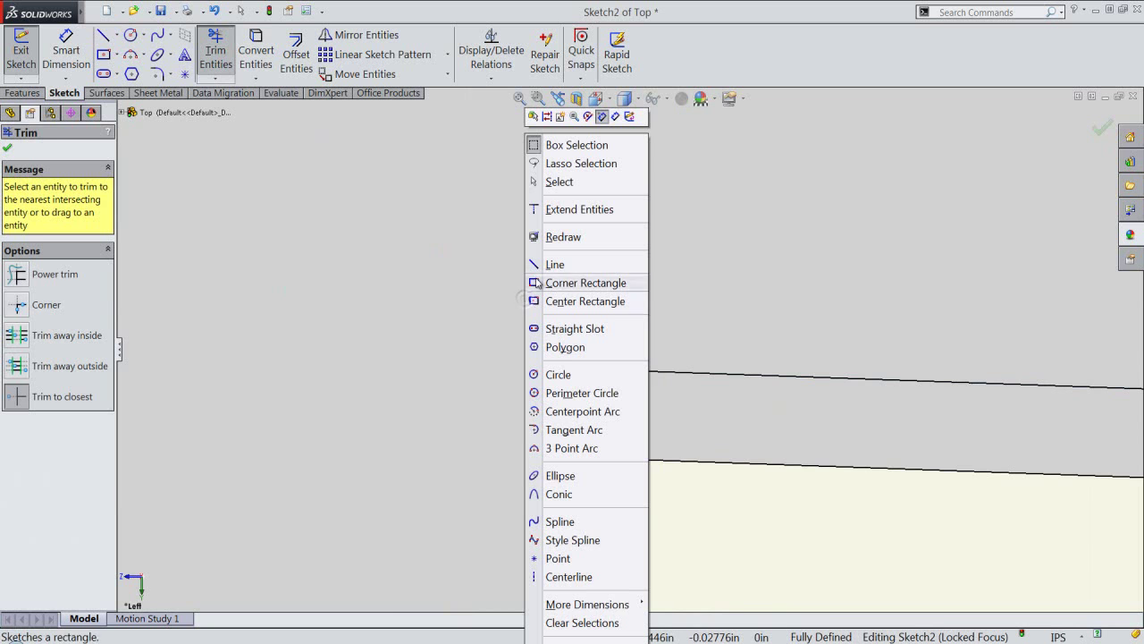
left_click(545, 267)
Zoom to the band's right end and draw a vertical closing line there
key("ctrl+8")
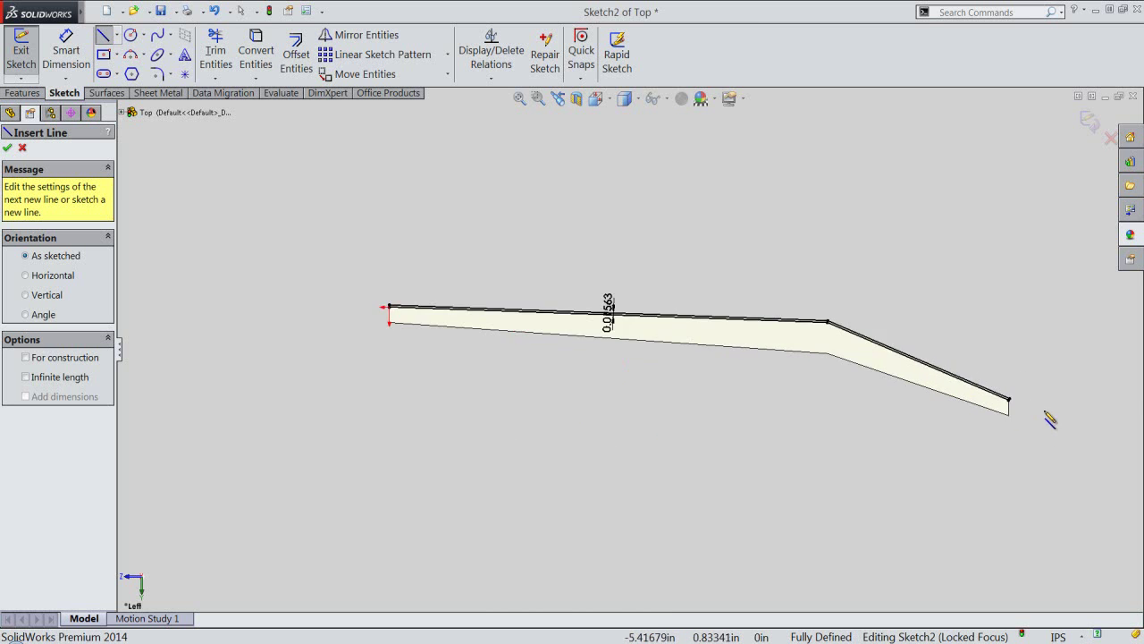
scroll(1047, 417, "down", 2)
scroll(912, 406, "down", 2)
scroll(876, 378, "down", 2)
mouse_move(840, 375)
middle_mouse_down()
mouse_move(805, 396)
mouse_move(713, 354)
middle_mouse_up()
left_click(677, 329)
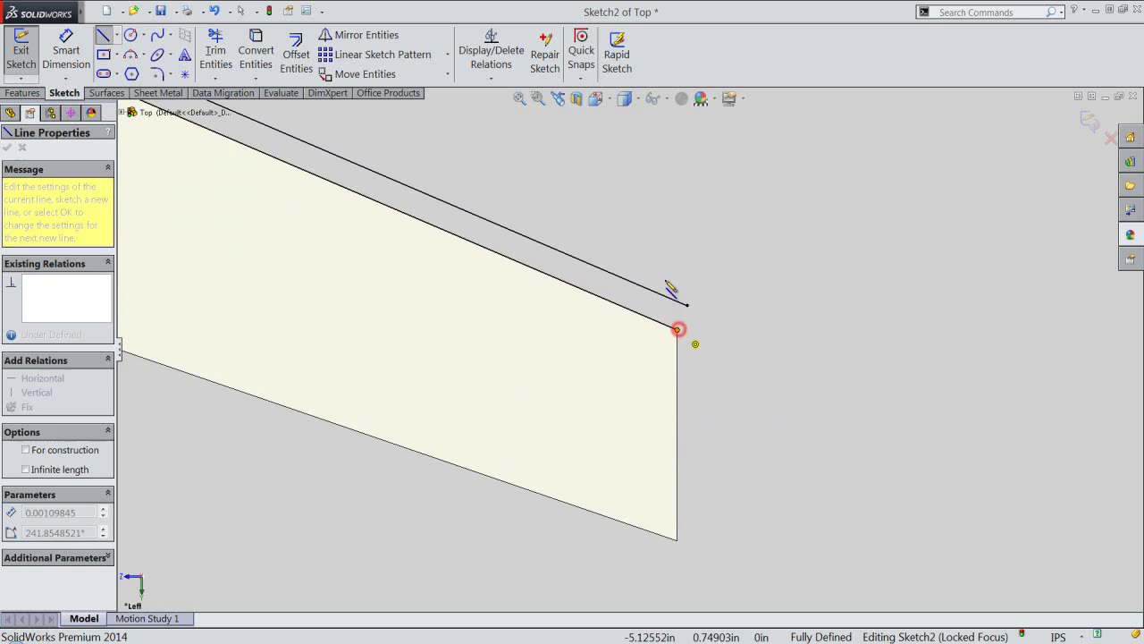
left_click(679, 227)
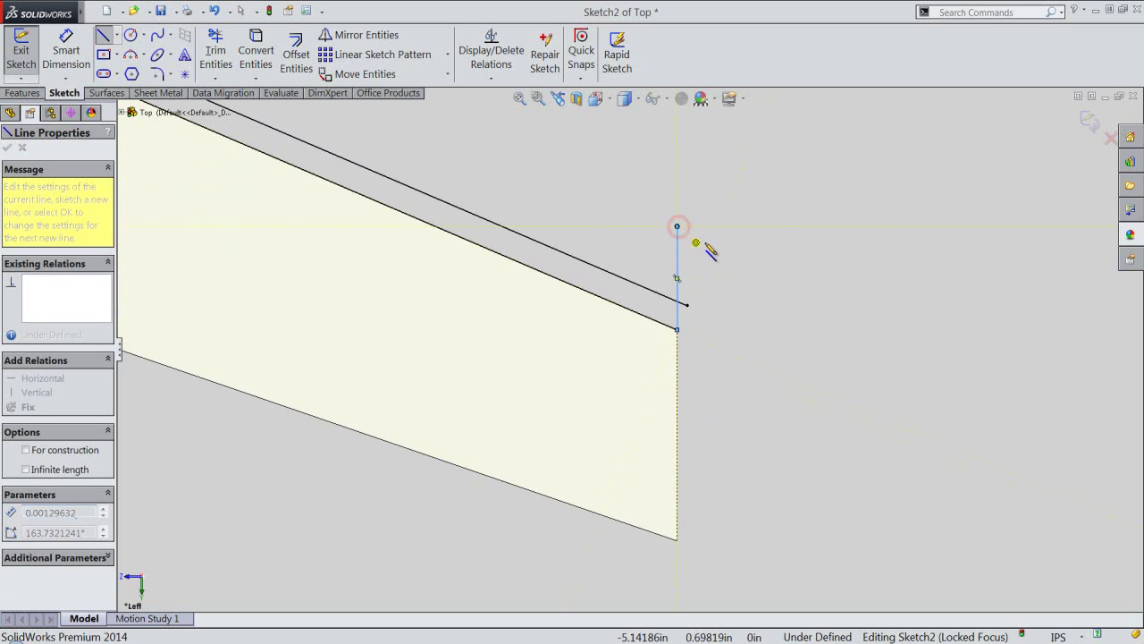
key("Escape")
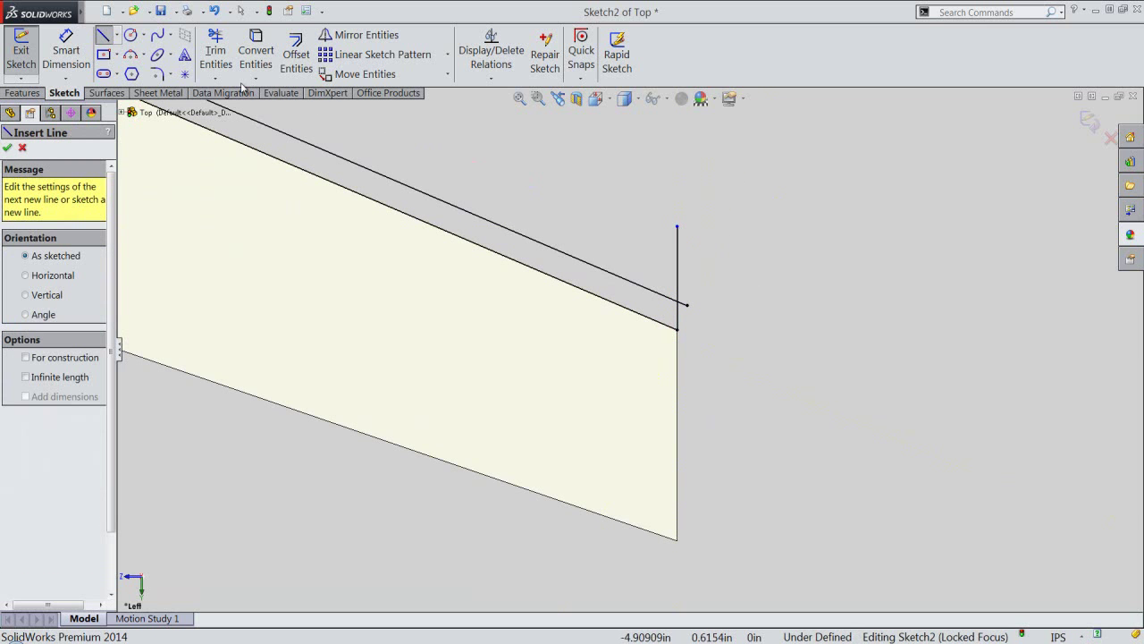
Trim the right vertical line's excess above the band to close the strip
left_click(217, 80)
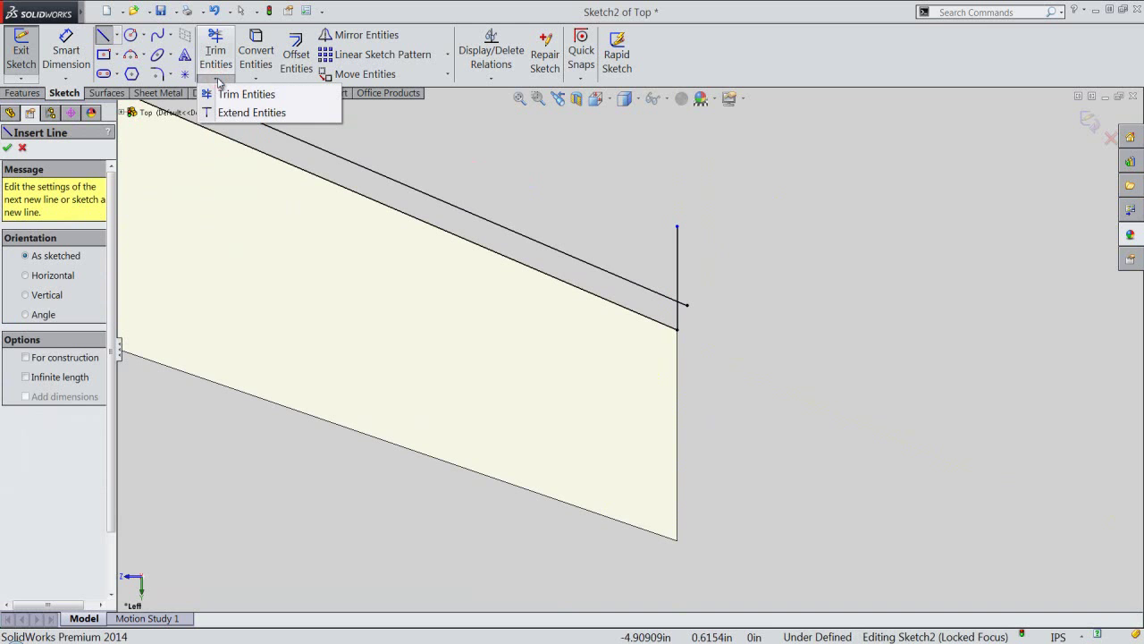
left_click(247, 97)
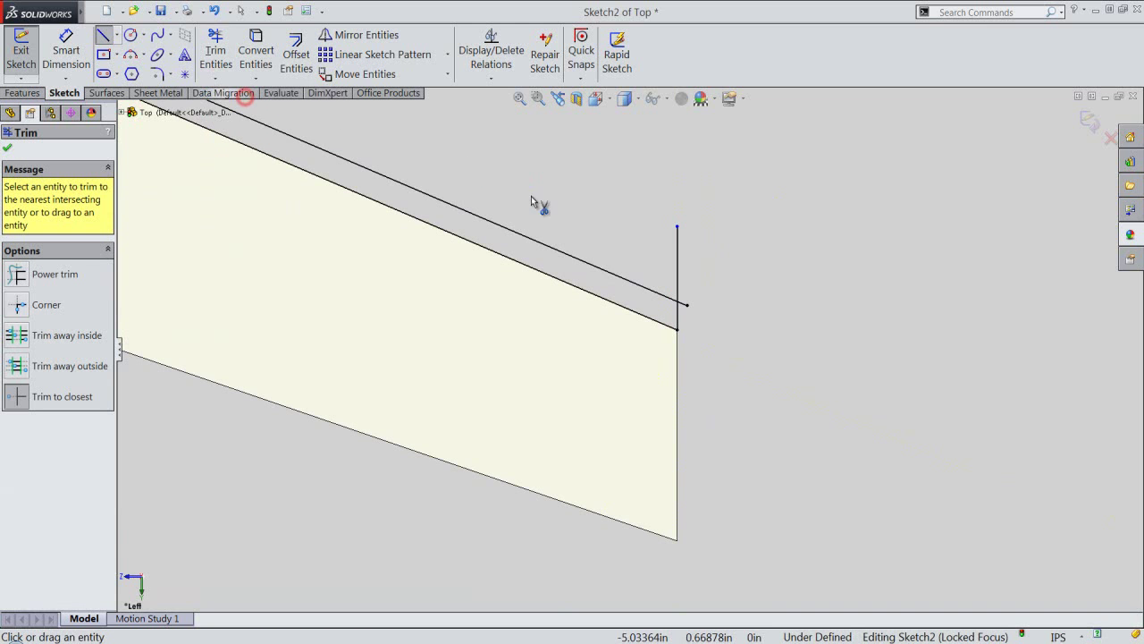
left_click(680, 276)
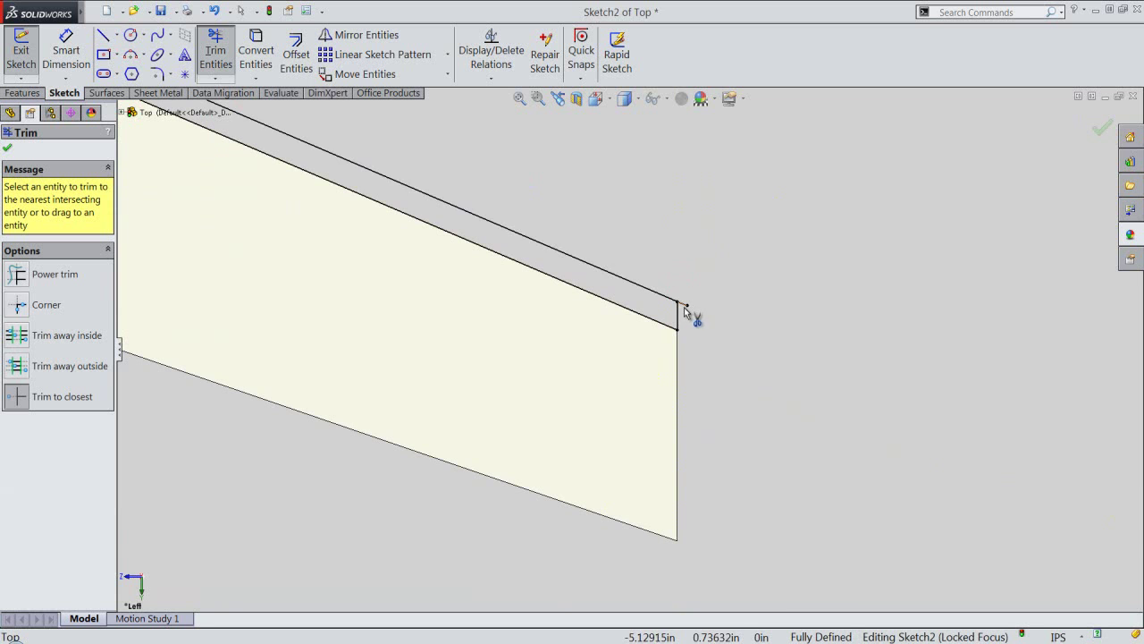
right_click(732, 306)
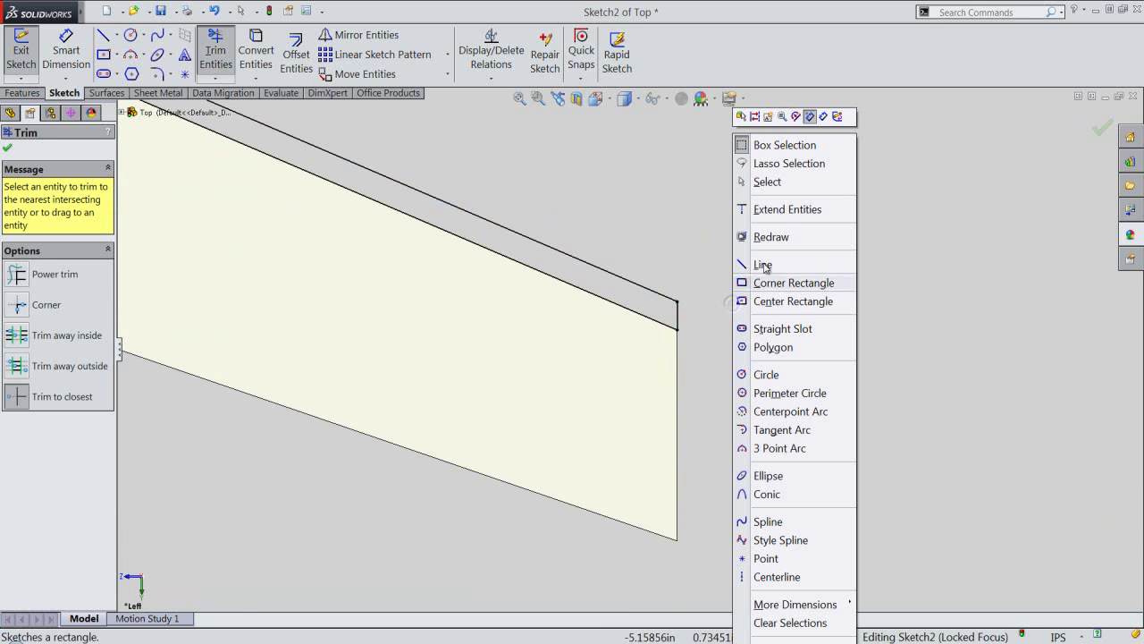
left_click(842, 117)
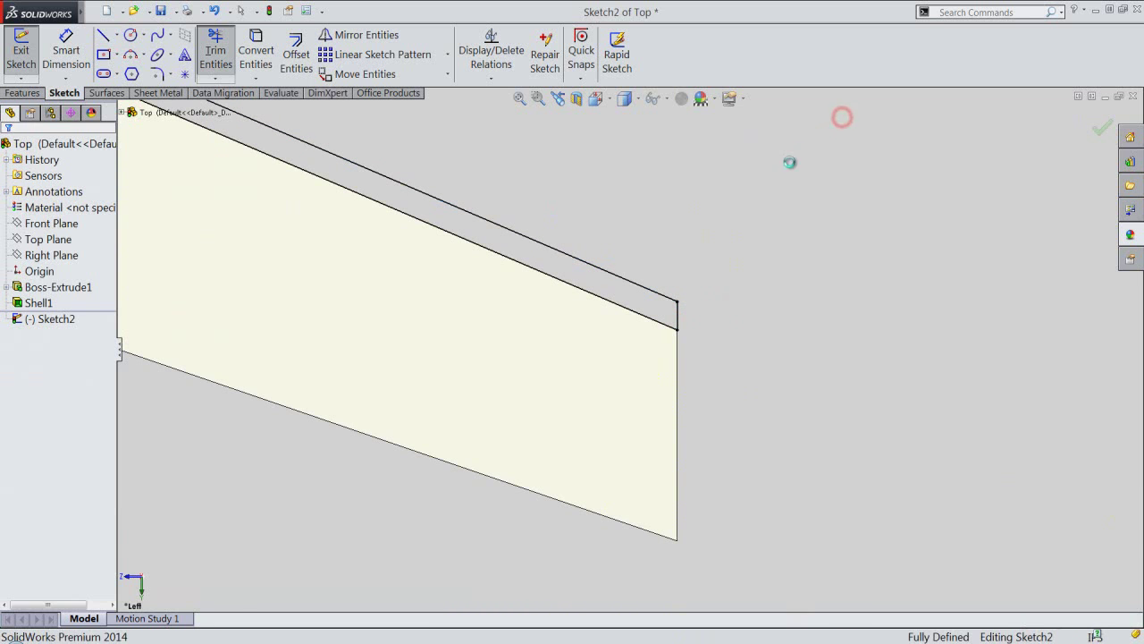
Extrude the Sketch2 strip 0.015625 in, flipped direction, to create the Boss-Extrude2 lip
left_click(598, 100)
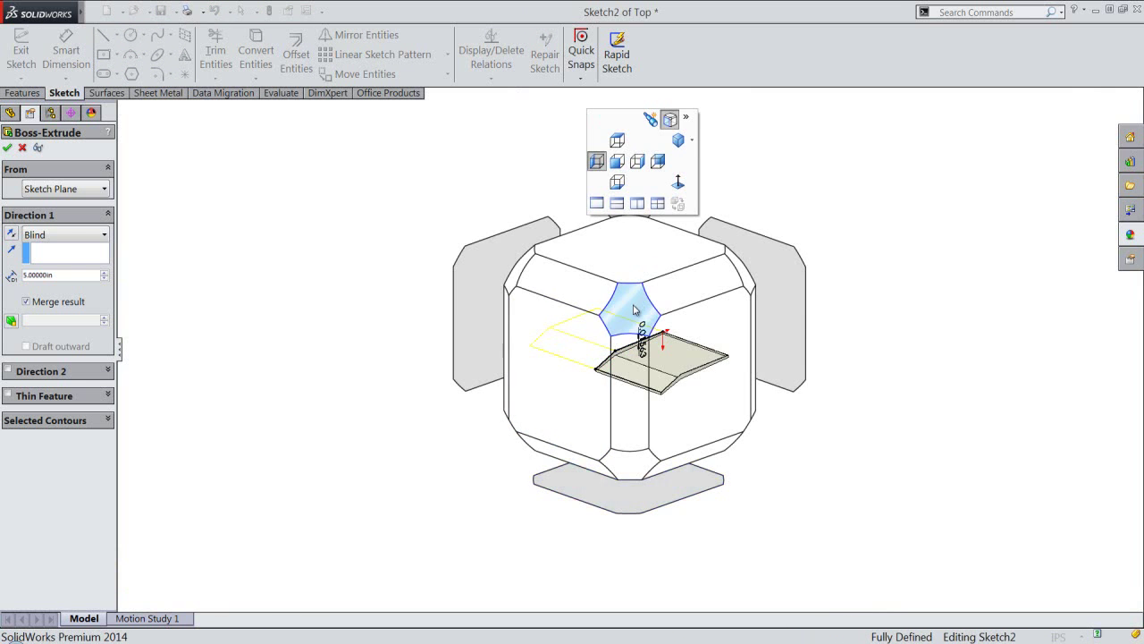
left_click(634, 309)
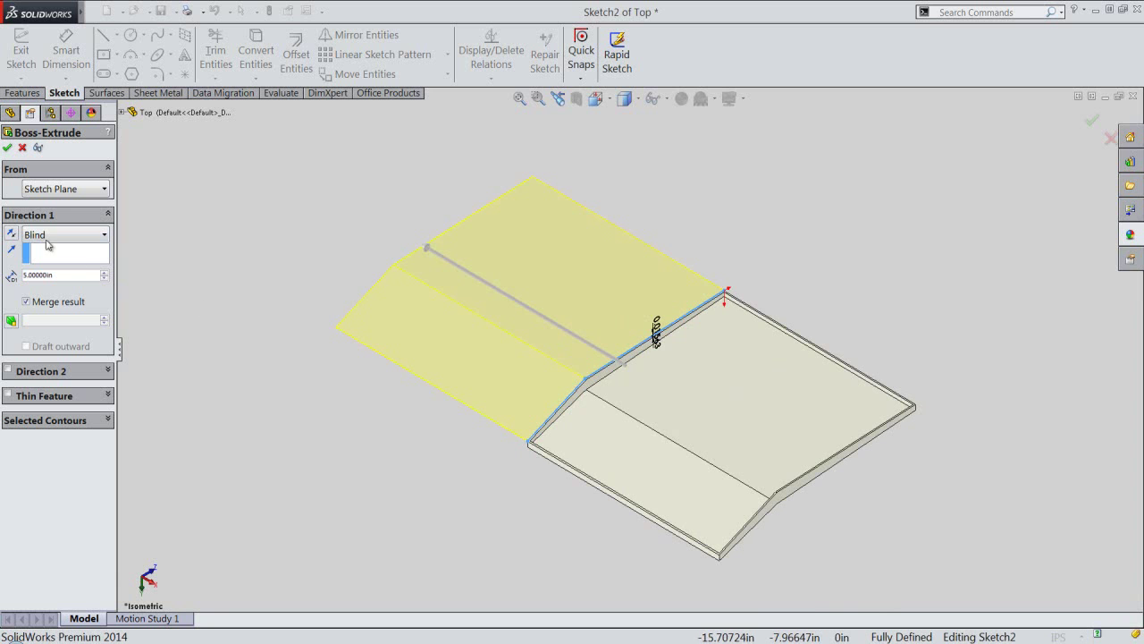
left_click(12, 234)
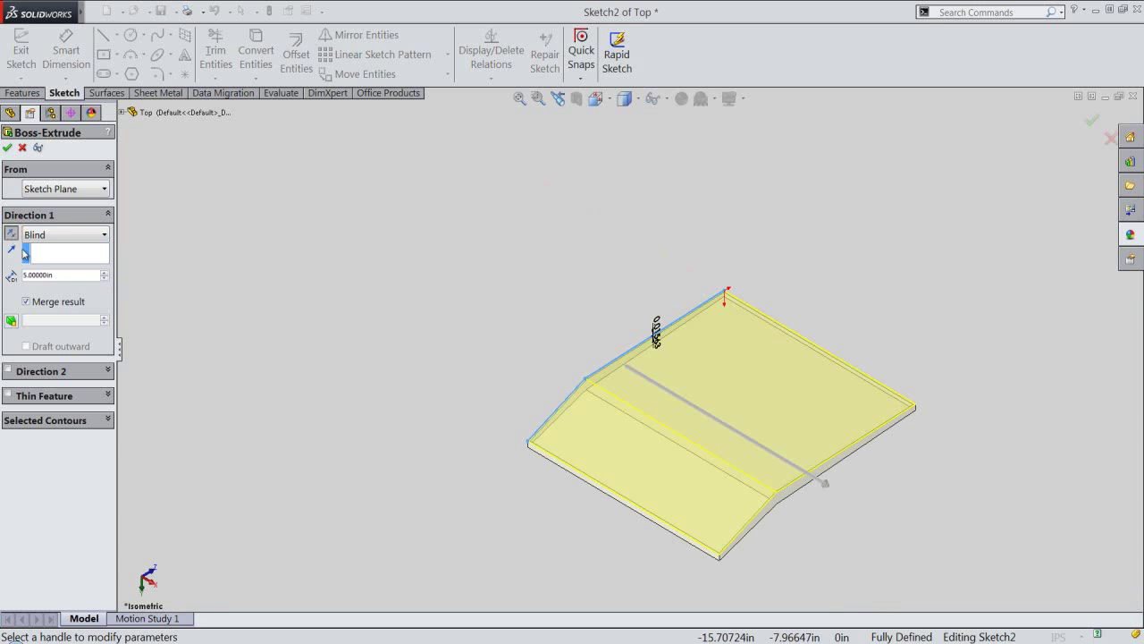
type("1/64")
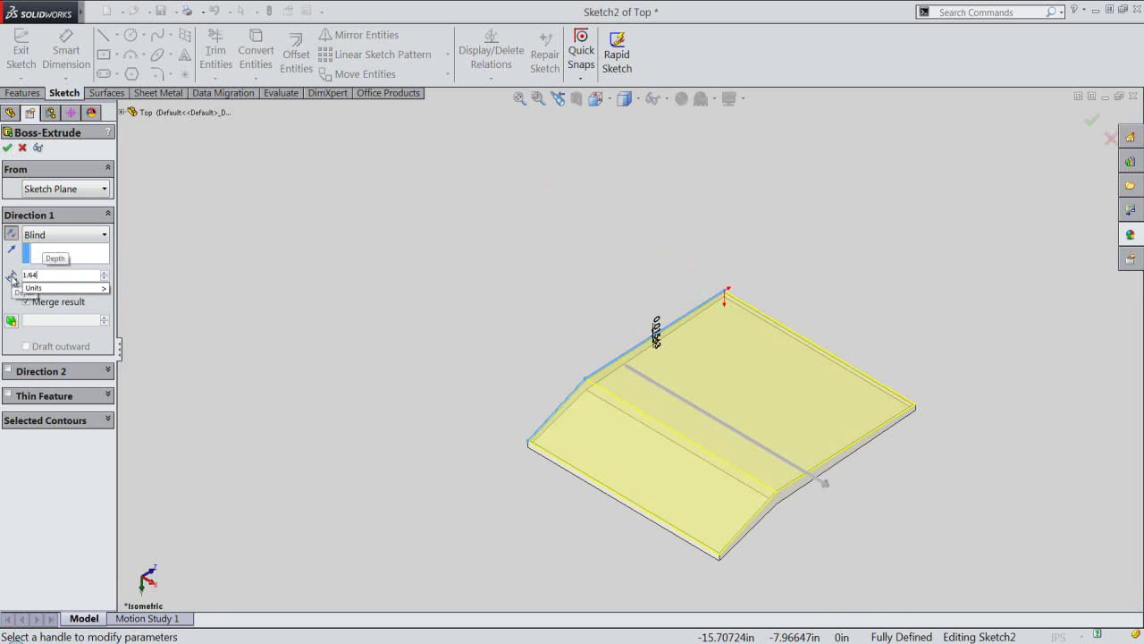
key("Return")
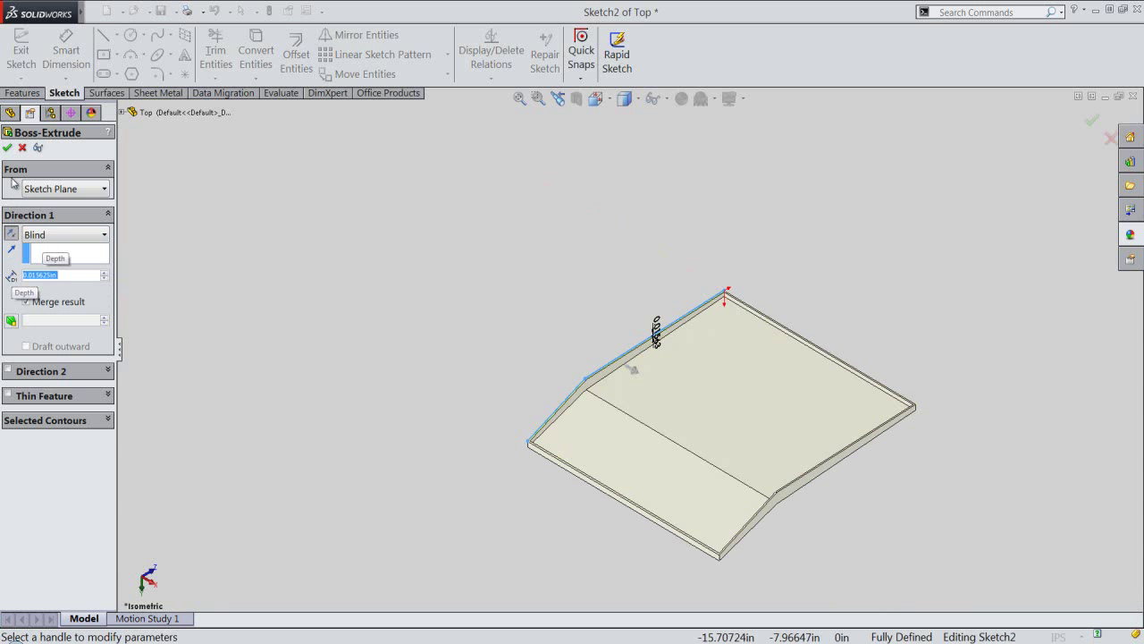
left_click(8, 149)
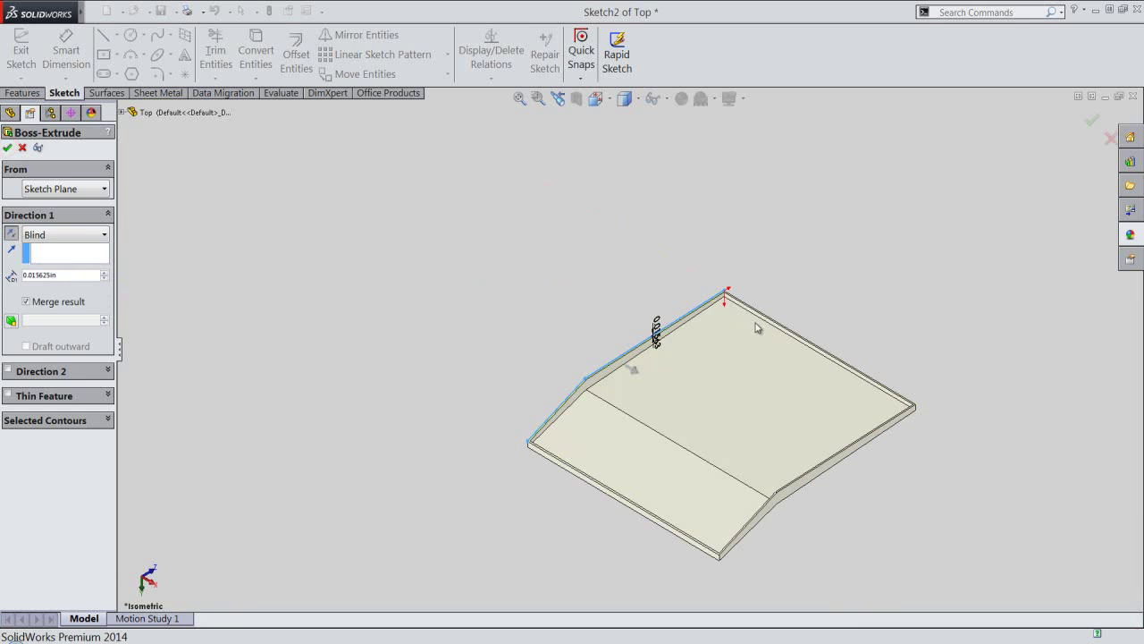
scroll(736, 308, "down", 3)
scroll(736, 309, "down", 2)
scroll(702, 307, "down", 2)
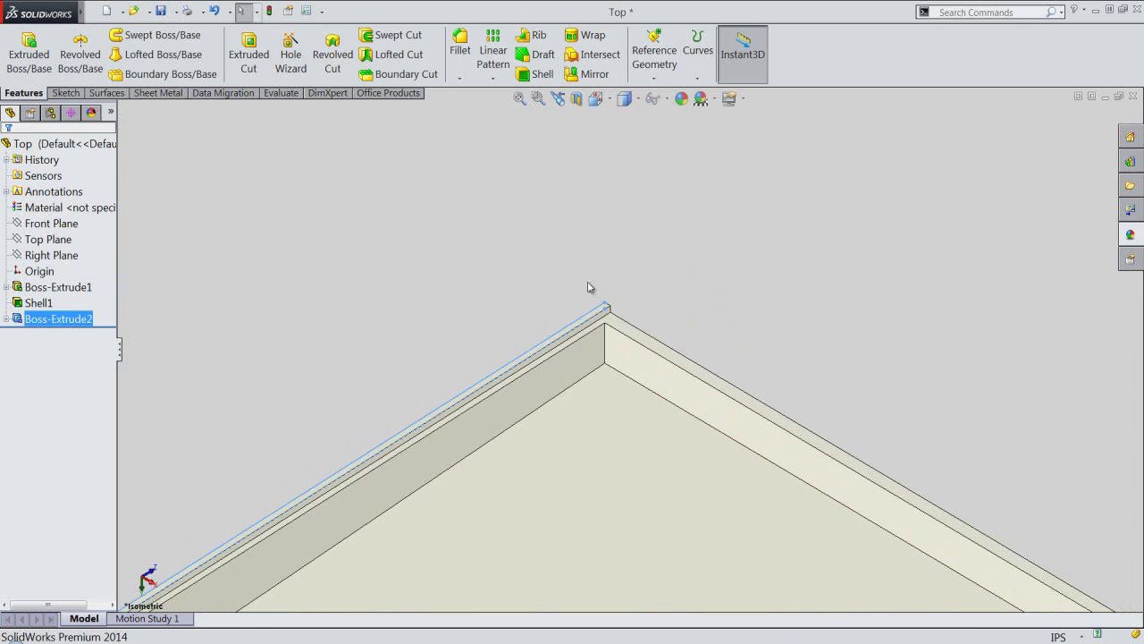
scroll(605, 301, "down", 2)
Mirror Boss-Extrude2 across the Right Plane, creating Mirror1
scroll(610, 360, "down", 1)
left_click(601, 310)
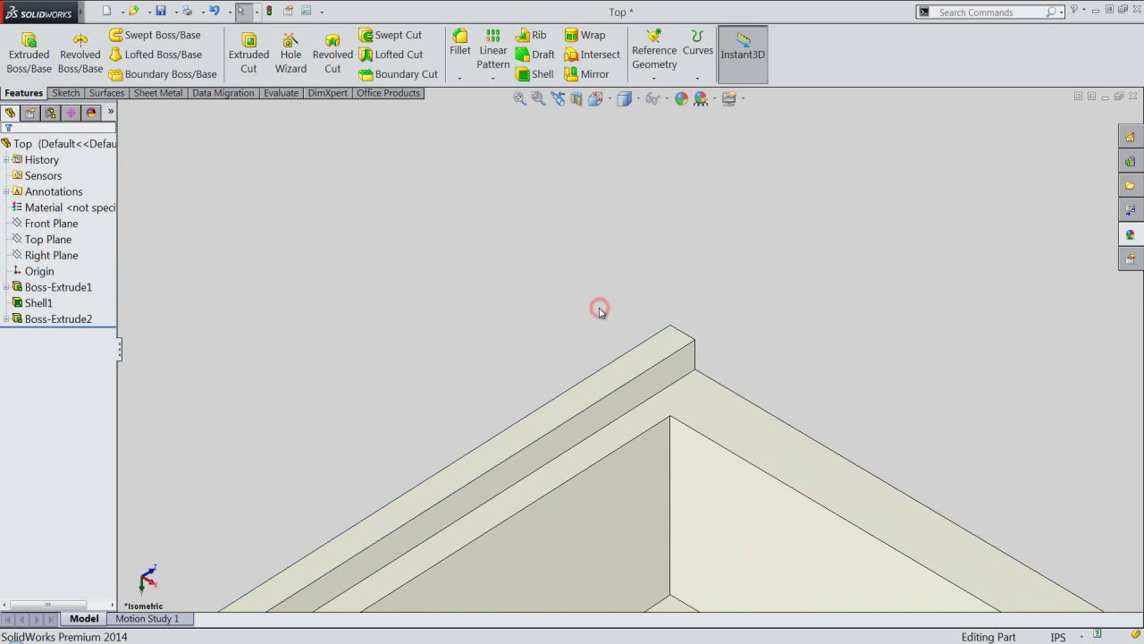
left_click(595, 74)
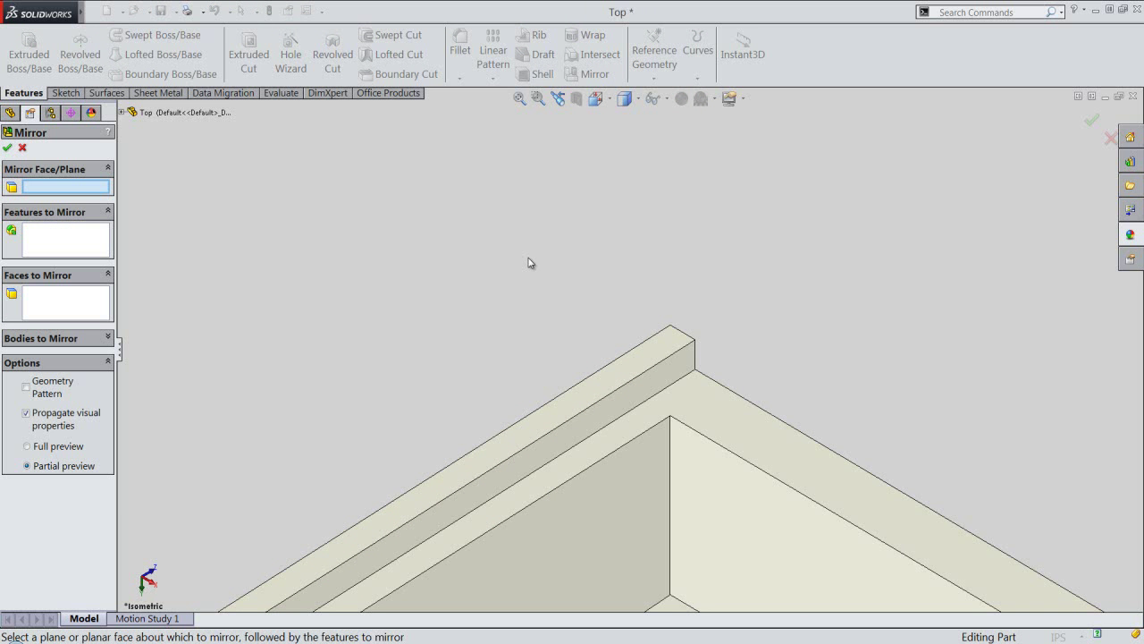
left_click(122, 111)
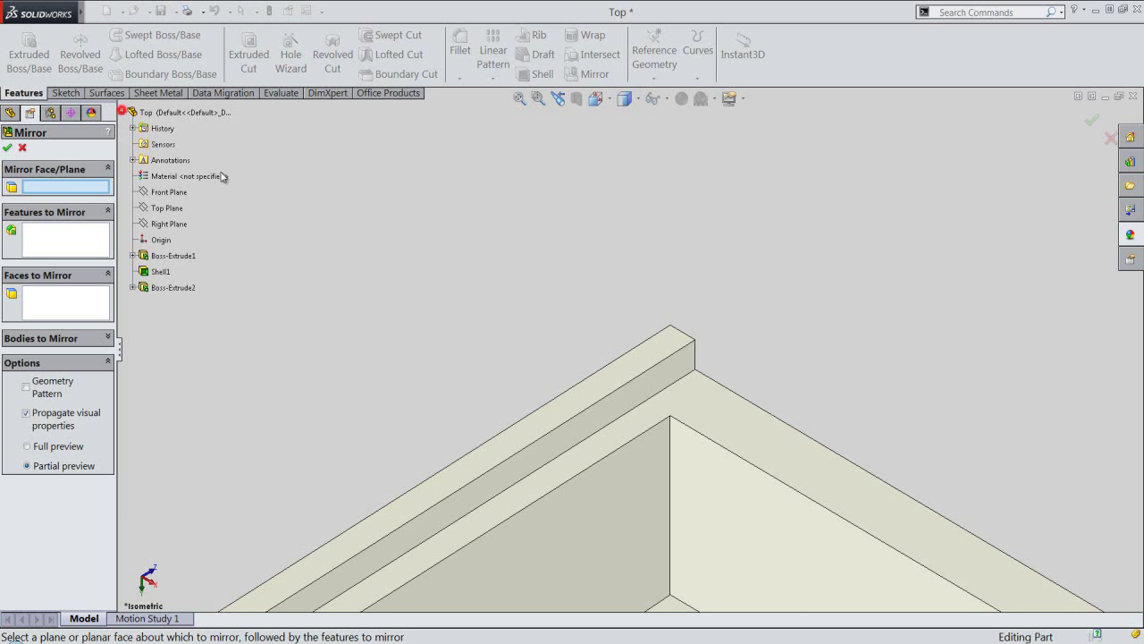
scroll(447, 200, "up", 1)
scroll(473, 226, "up", 2)
scroll(472, 228, "up", 1)
scroll(472, 228, "up", 2)
scroll(472, 228, "up", 2)
scroll(472, 228, "up", 2)
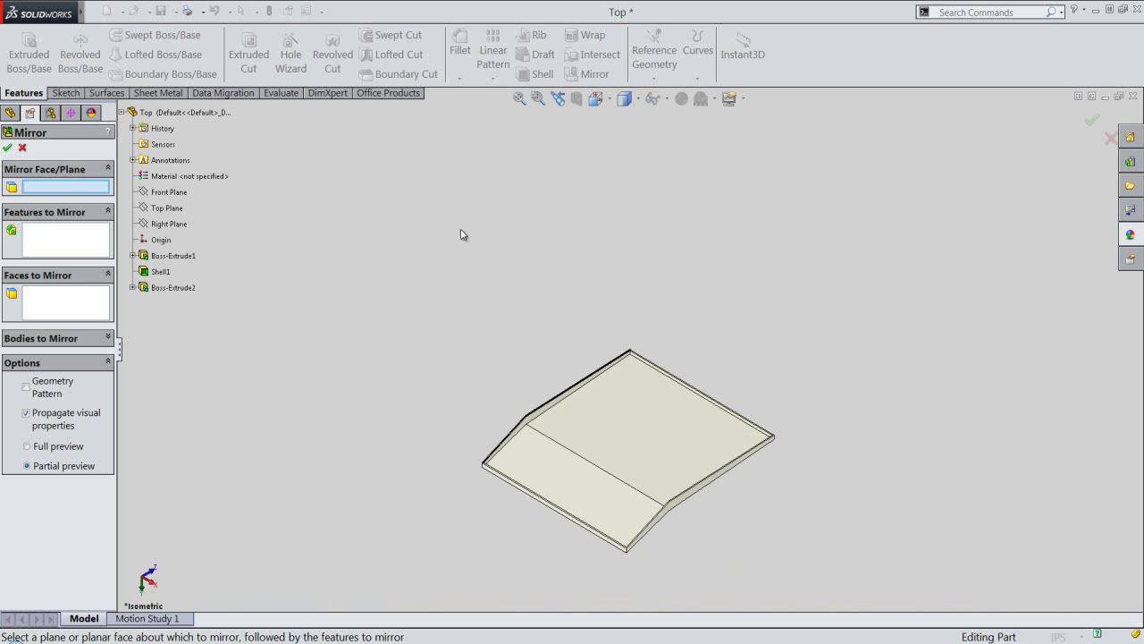
left_click(162, 225)
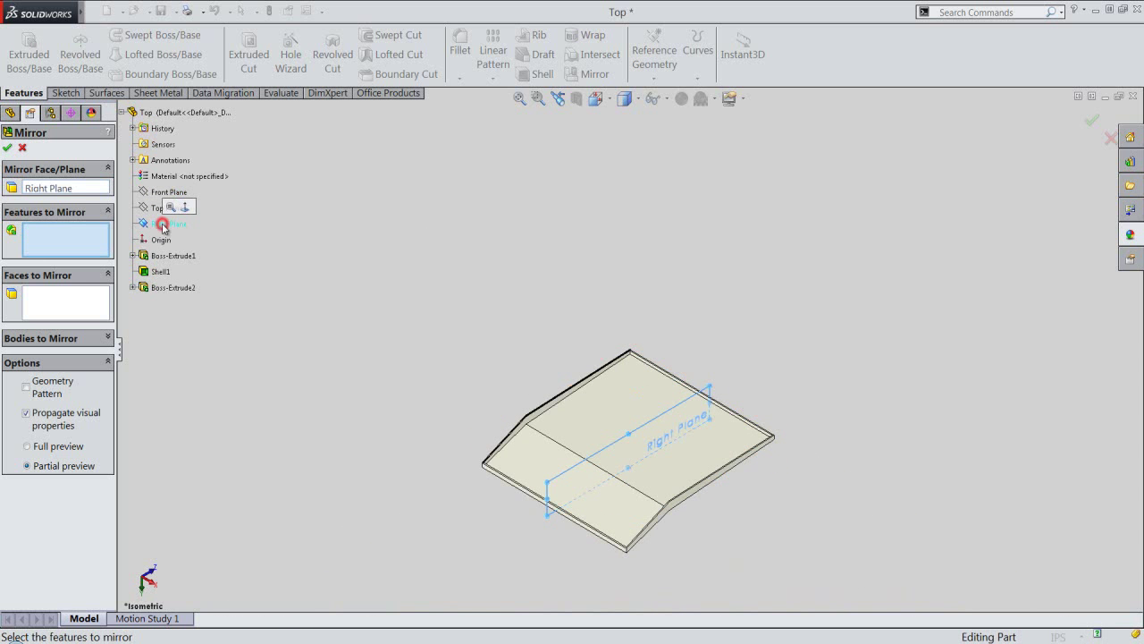
left_click(182, 288)
left_click(9, 149)
Orbit to inspect the mirrored lip at the corner, then return to the previous view
scroll(626, 532, "down", 2)
scroll(599, 496, "down", 5)
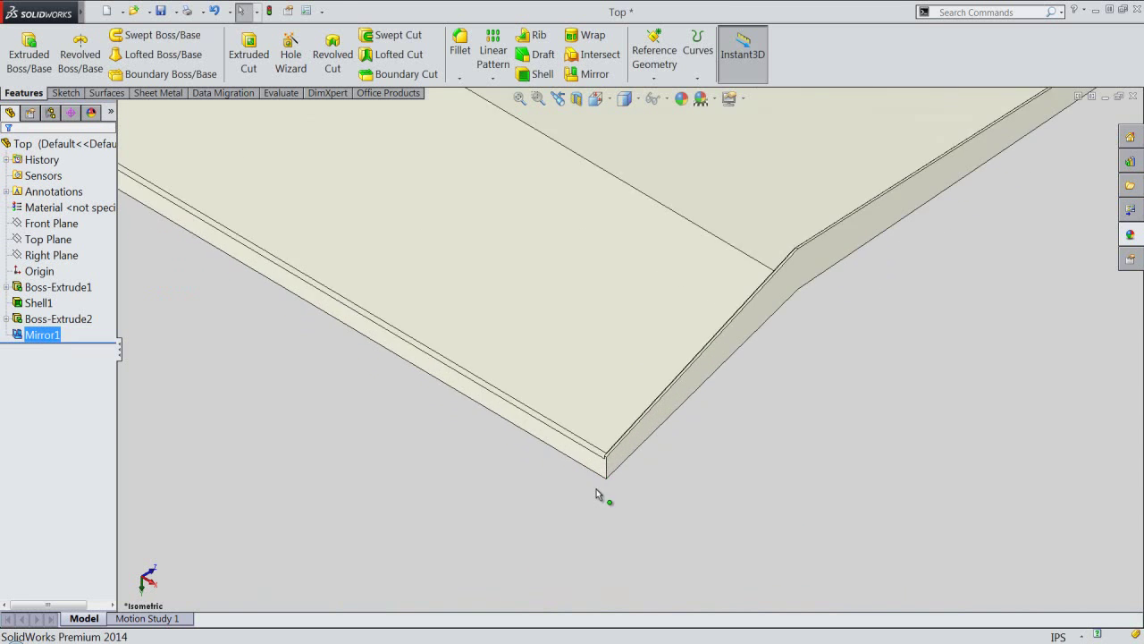
scroll(596, 489, "down", 2)
middle_click_drag(641, 416, 715, 475)
left_click(559, 98)
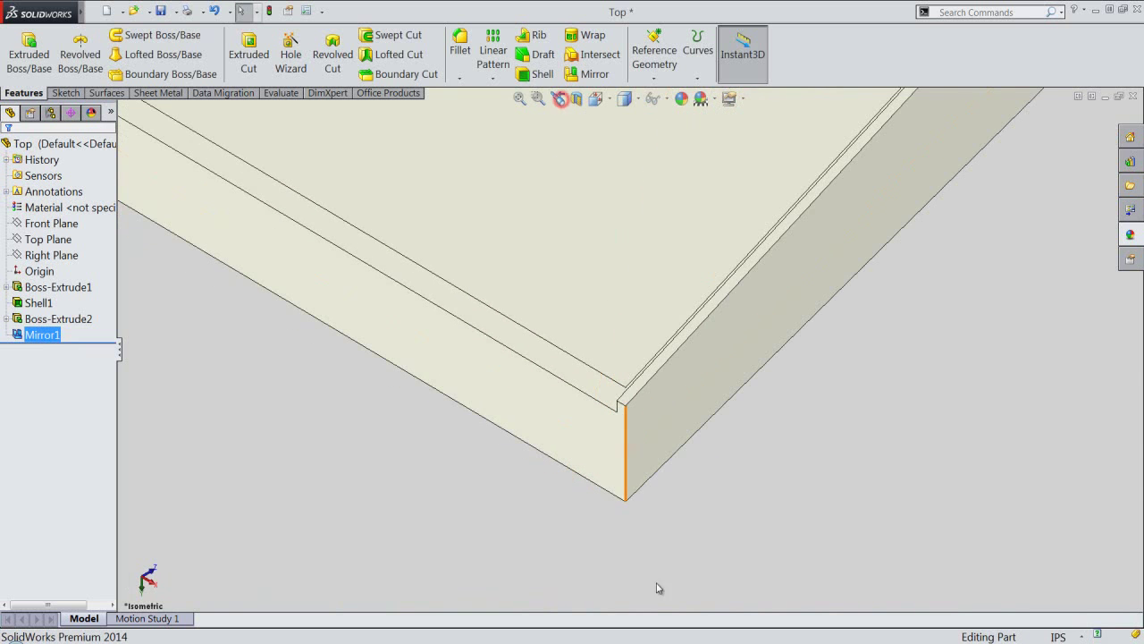
scroll(506, 279, "down", 3)
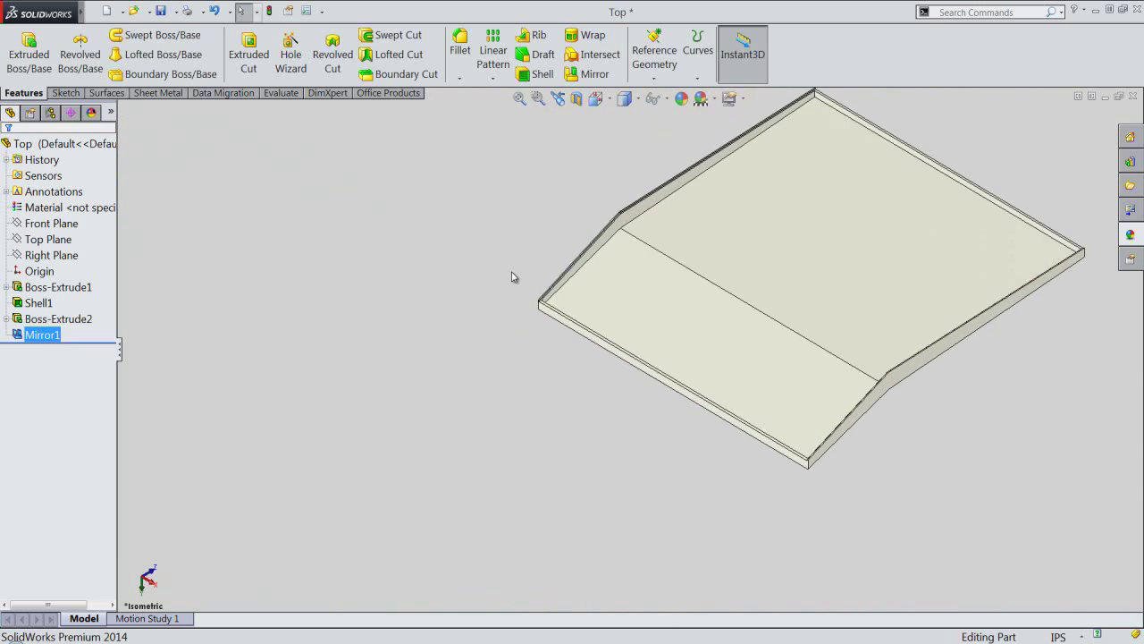
scroll(536, 304, "down", 3)
scroll(537, 355, "down", 2)
scroll(545, 378, "down", 2)
scroll(538, 351, "down", 2)
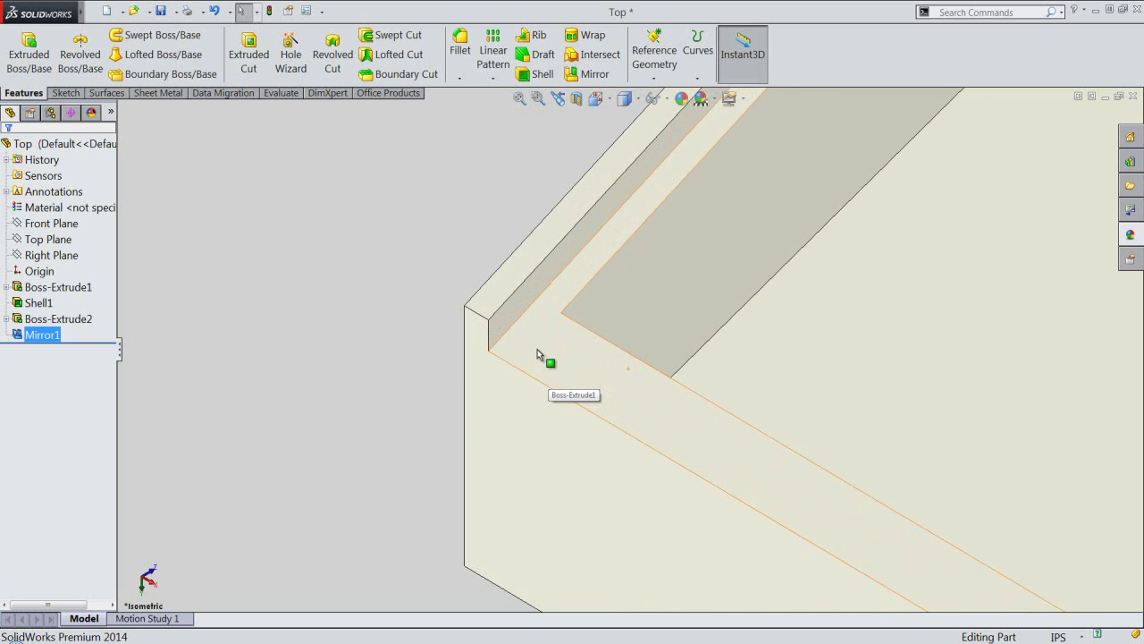
scroll(537, 351, "down", 1)
Start an extruded boss sketch on the narrow rim face and convert its vertical and bottom edges
left_click(33, 55)
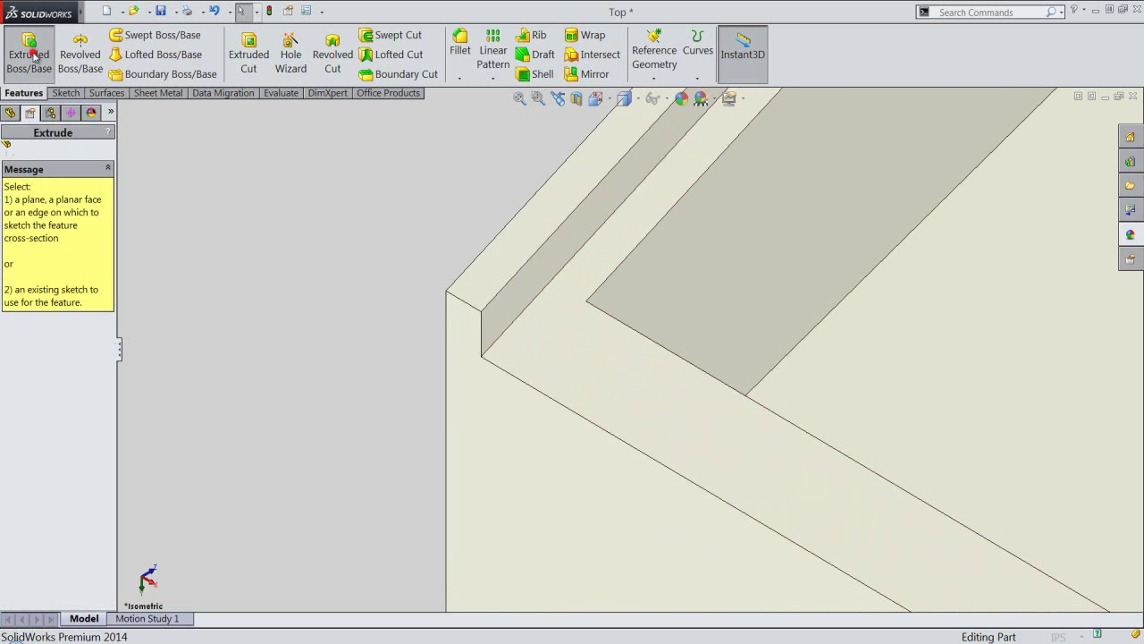
left_click(495, 319)
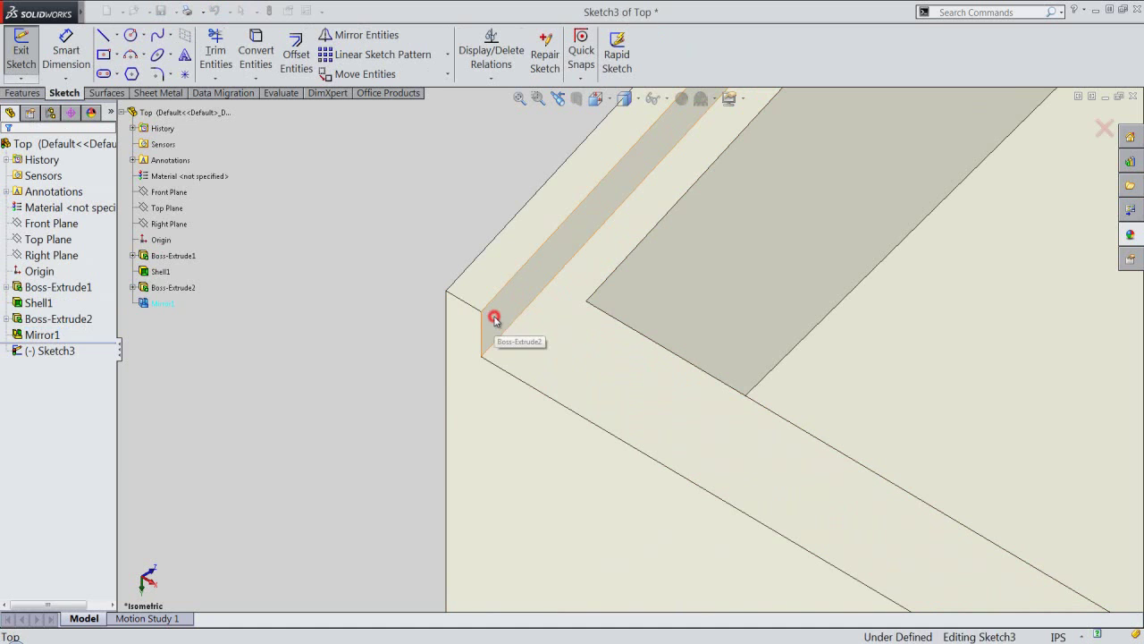
scroll(505, 319, "down", 2)
left_click(492, 342)
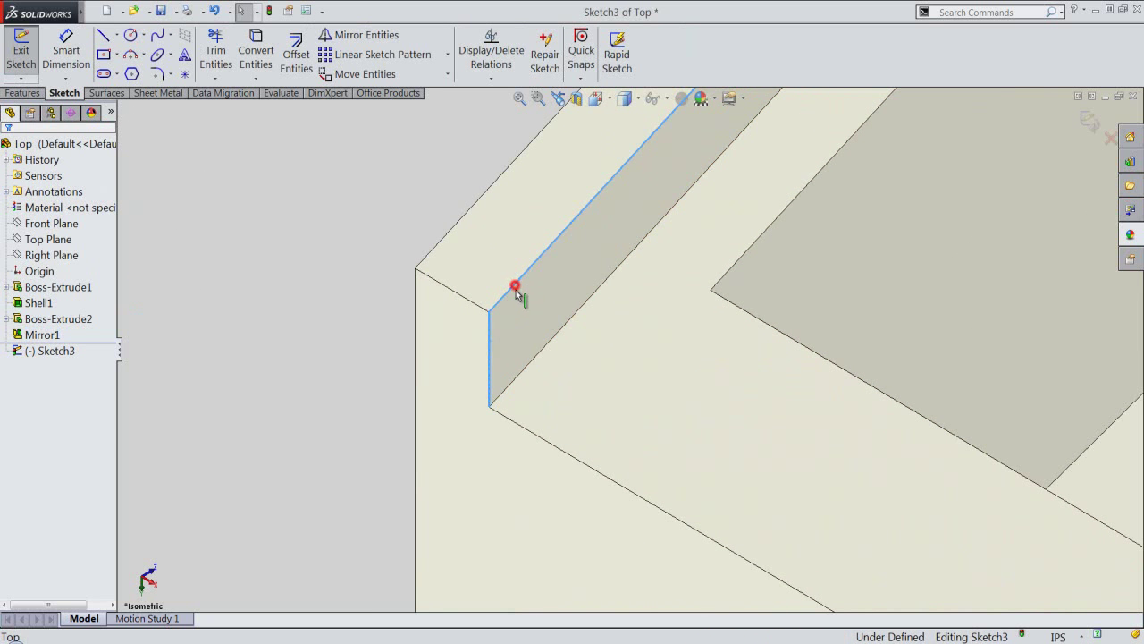
left_click(537, 354)
left_click(256, 54)
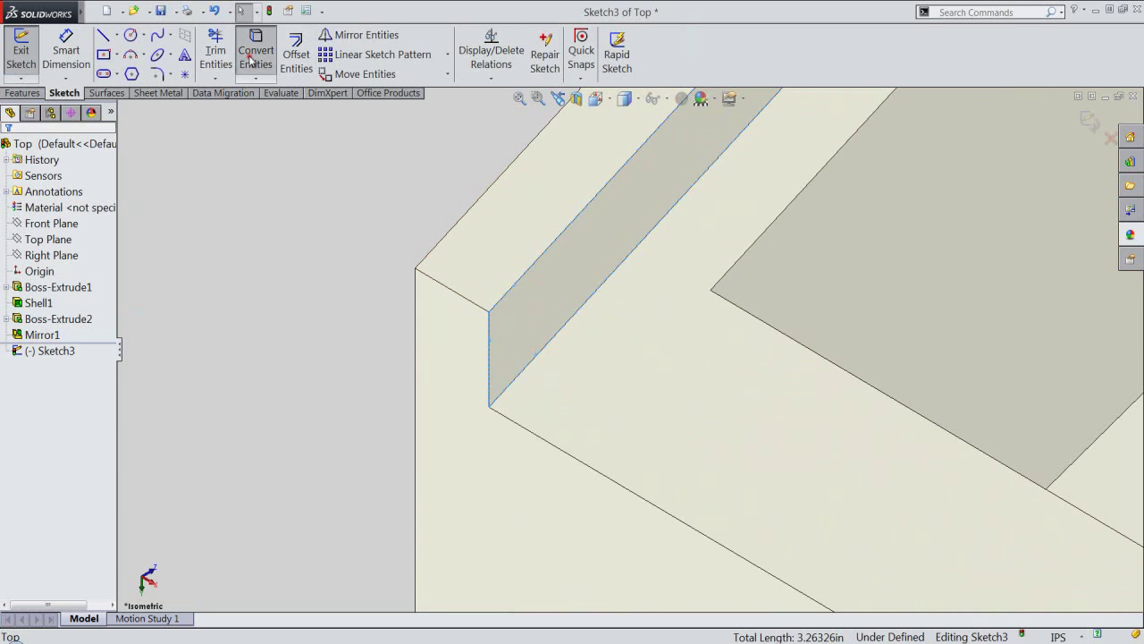
Make the two slanted lines construction and offset the vertical line by 0.01563
left_click(523, 279)
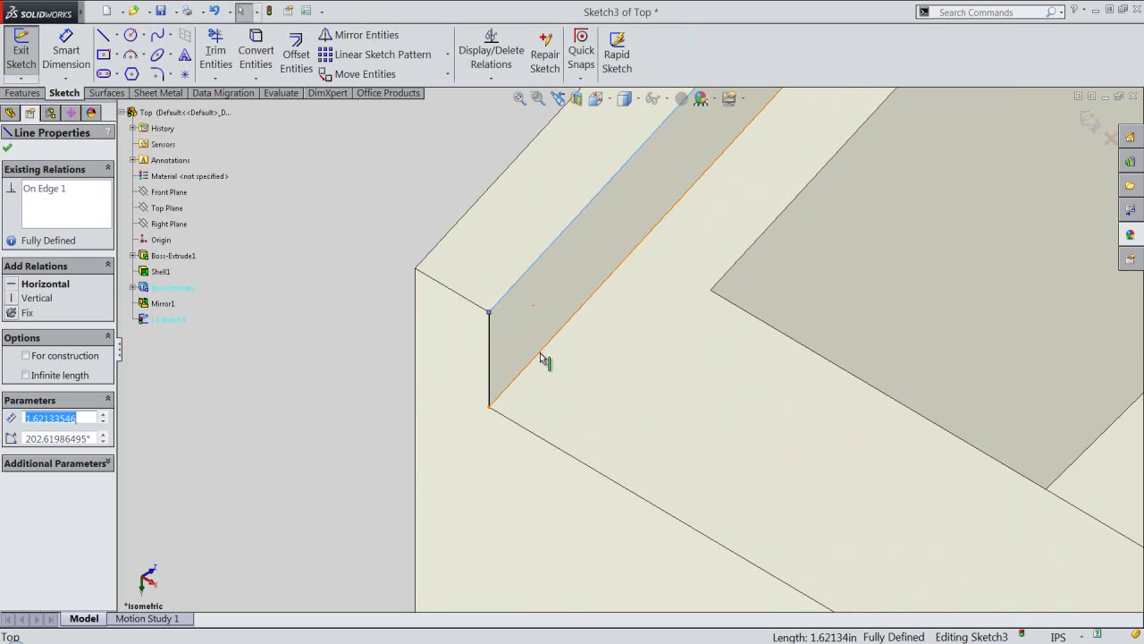
left_click(540, 353, "ctrl")
left_click(587, 311)
left_click(323, 384)
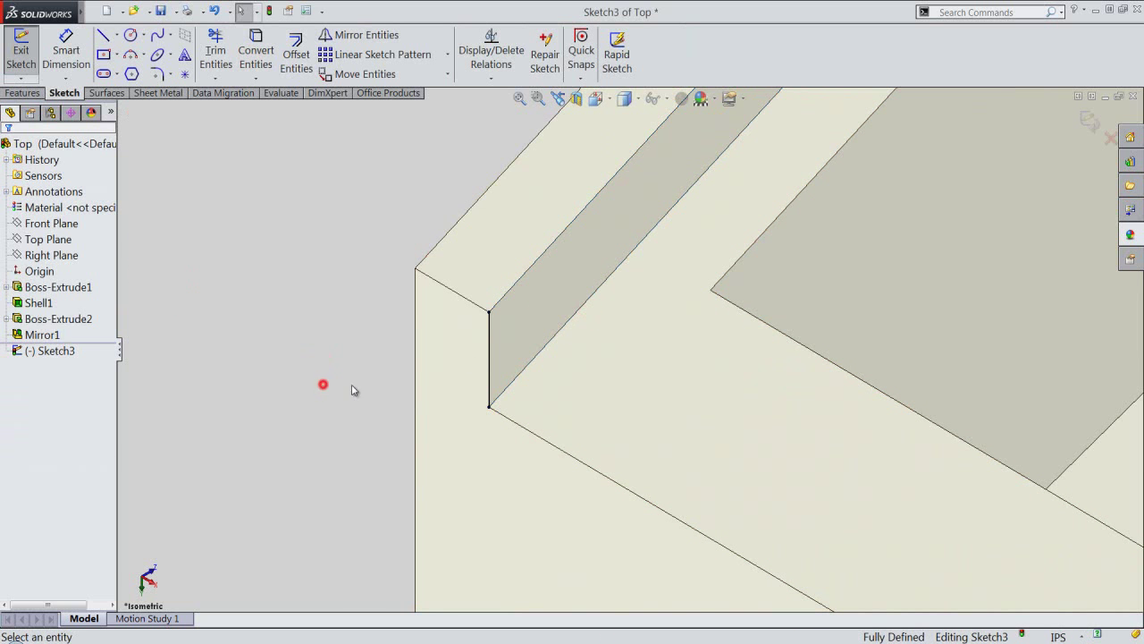
left_click(489, 350)
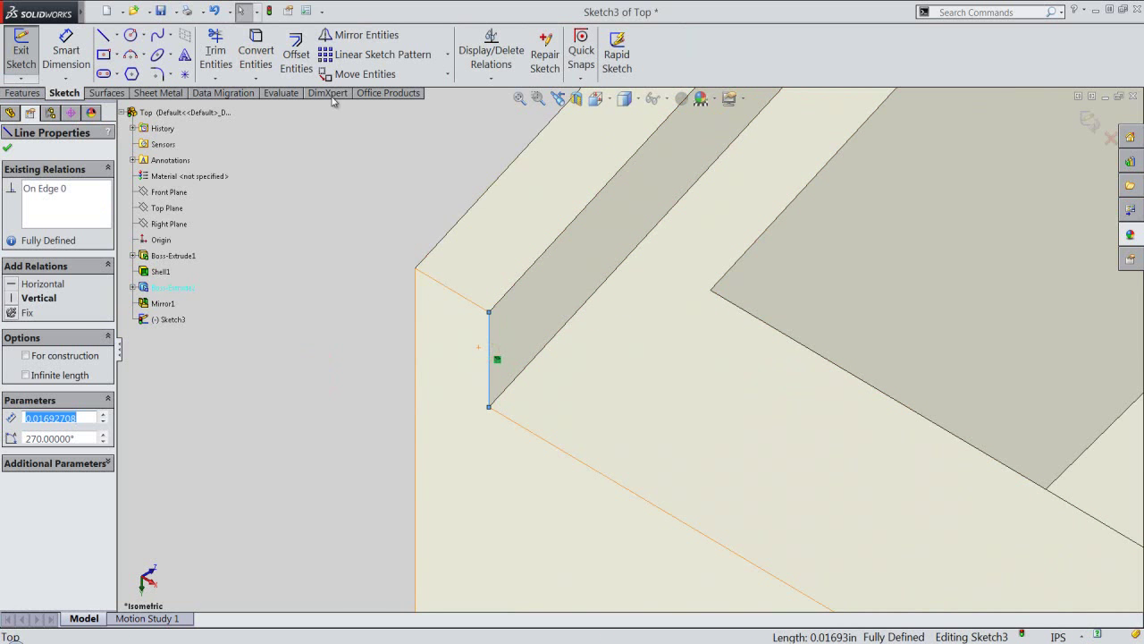
left_click(296, 53)
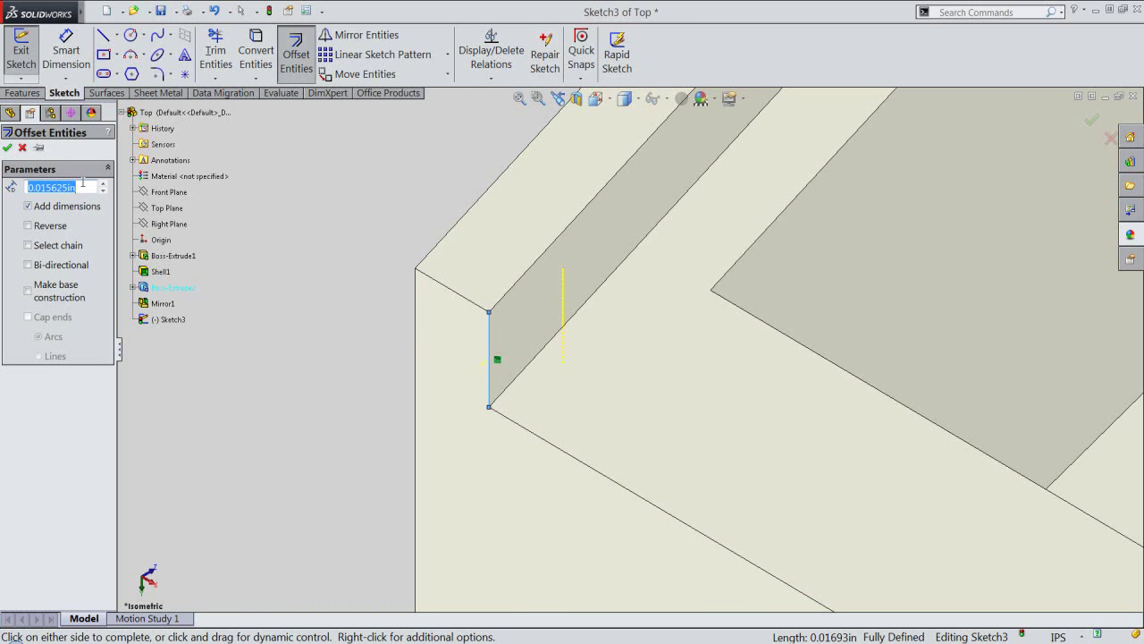
left_click(84, 185)
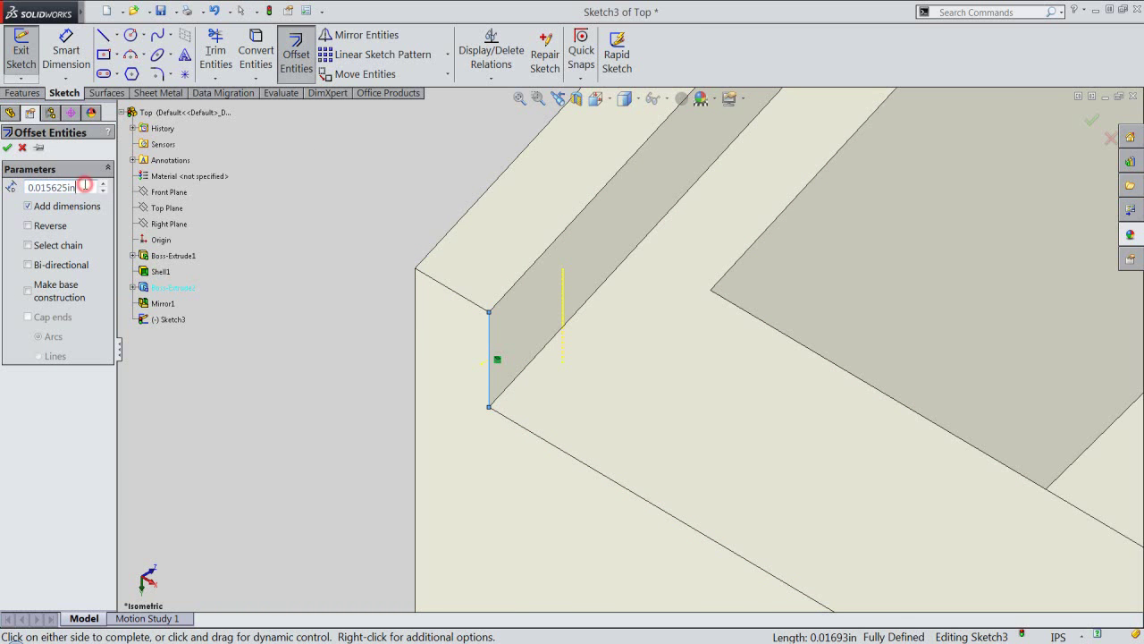
left_click(7, 148)
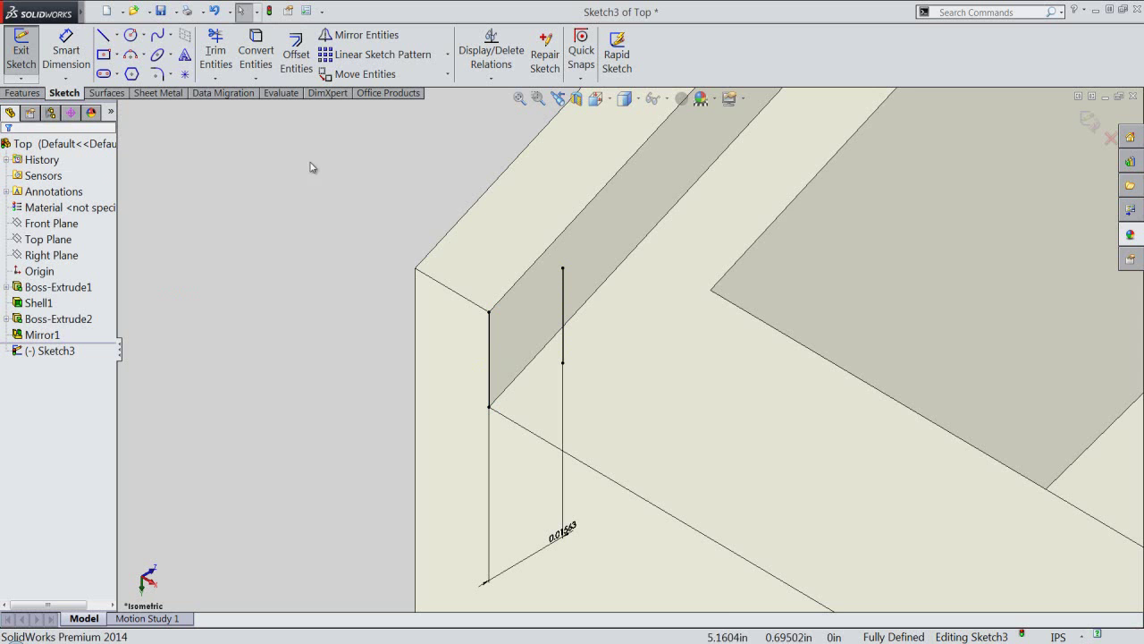
Extend the offset line to the top edge and trim it at the model edge
left_click(225, 79)
left_click(242, 112)
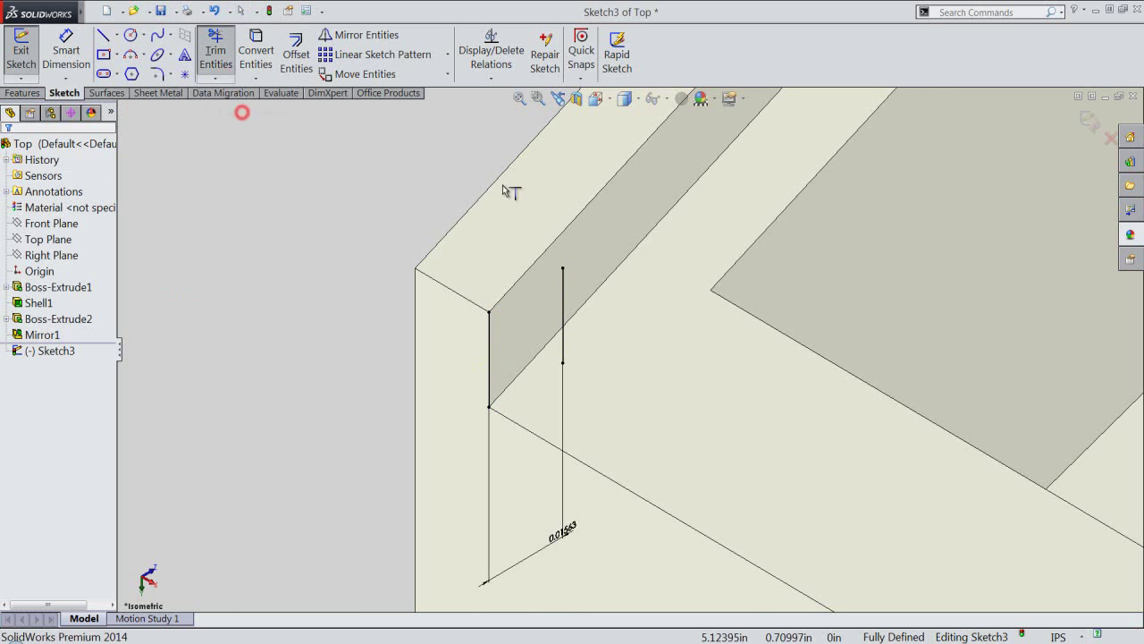
scroll(571, 278, "down", 2)
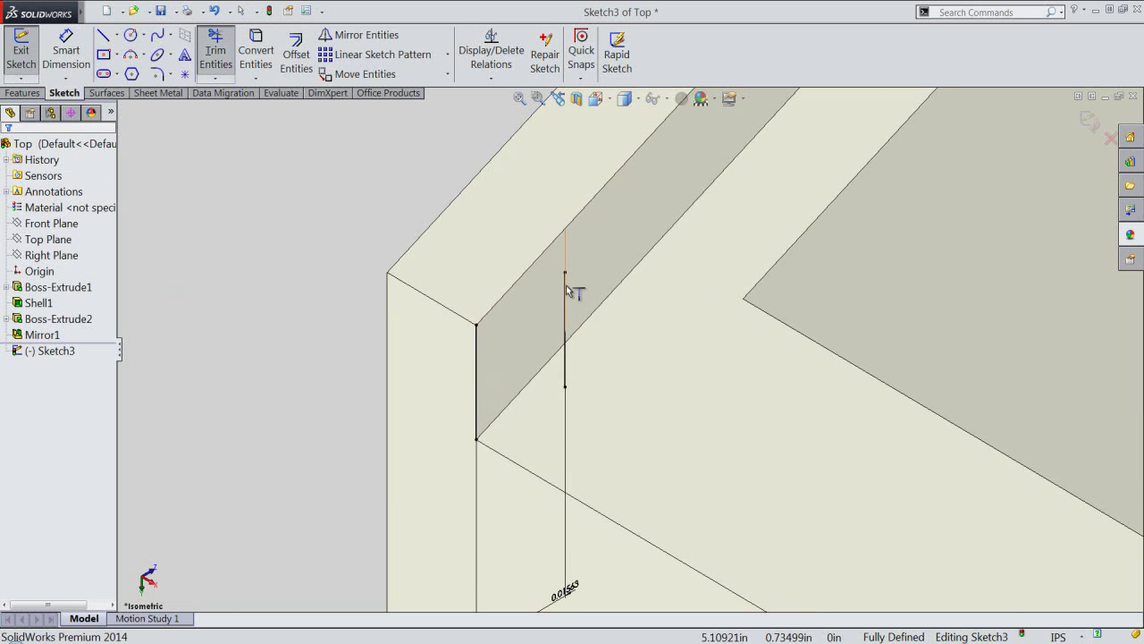
left_click(566, 288)
right_click(258, 163)
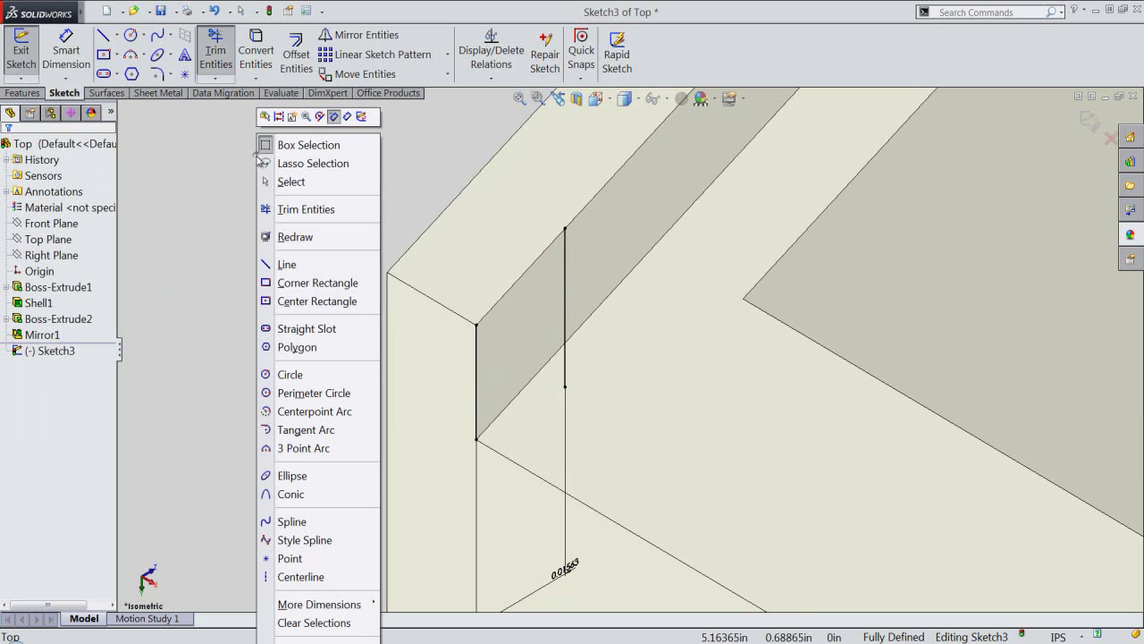
left_click(284, 213)
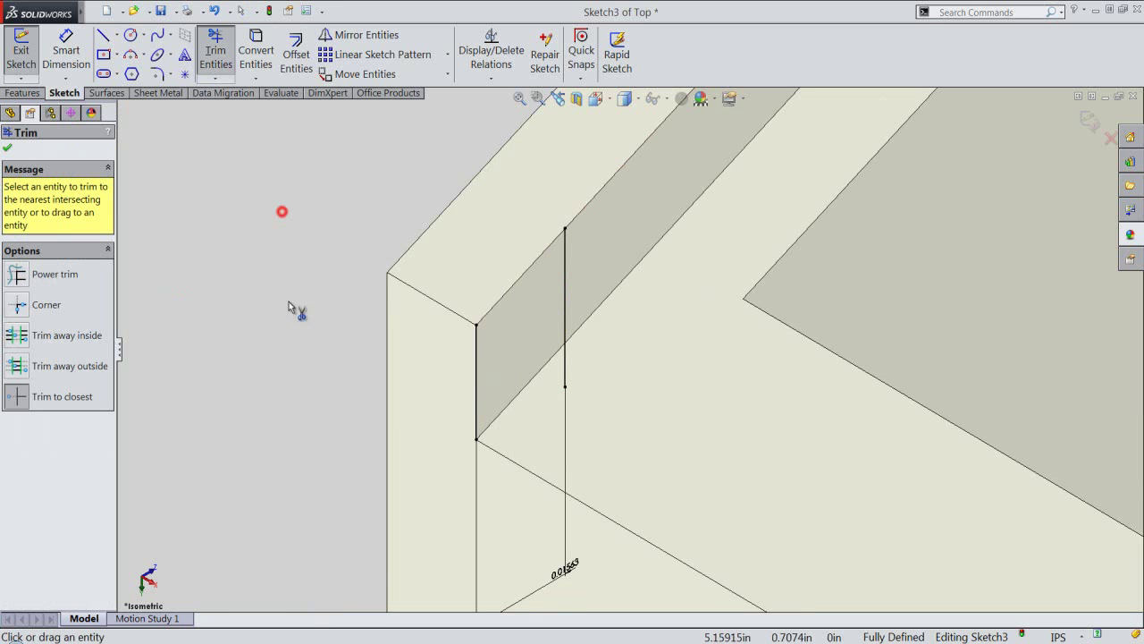
left_click(565, 376)
Close the profile with lines from the rim corners and extrude it Up To Next
right_click(295, 347)
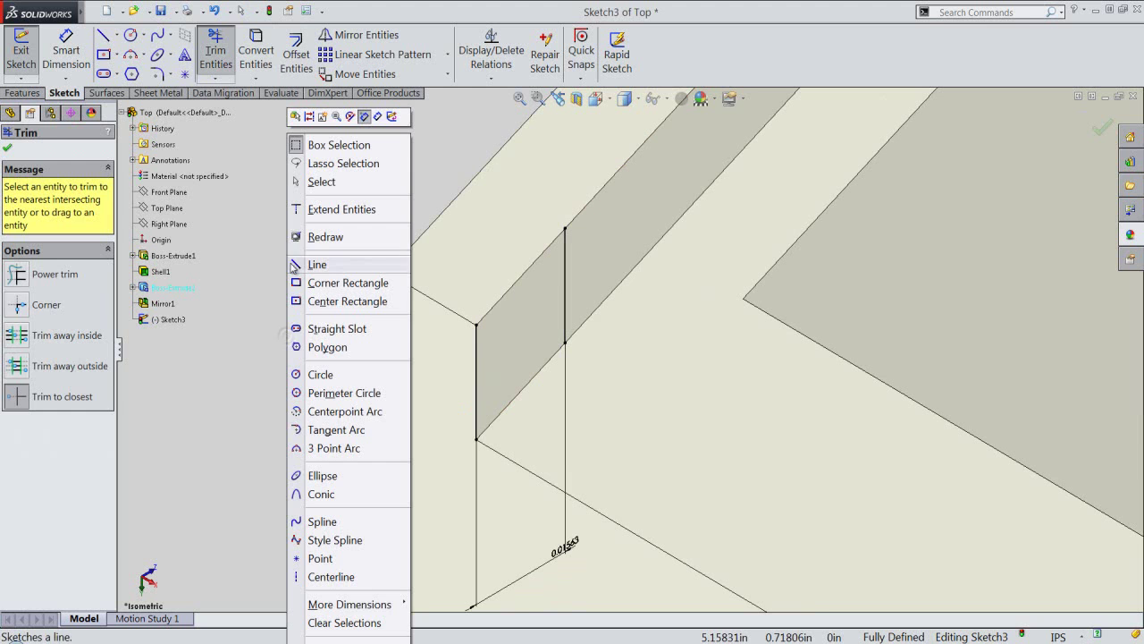
left_click(304, 264)
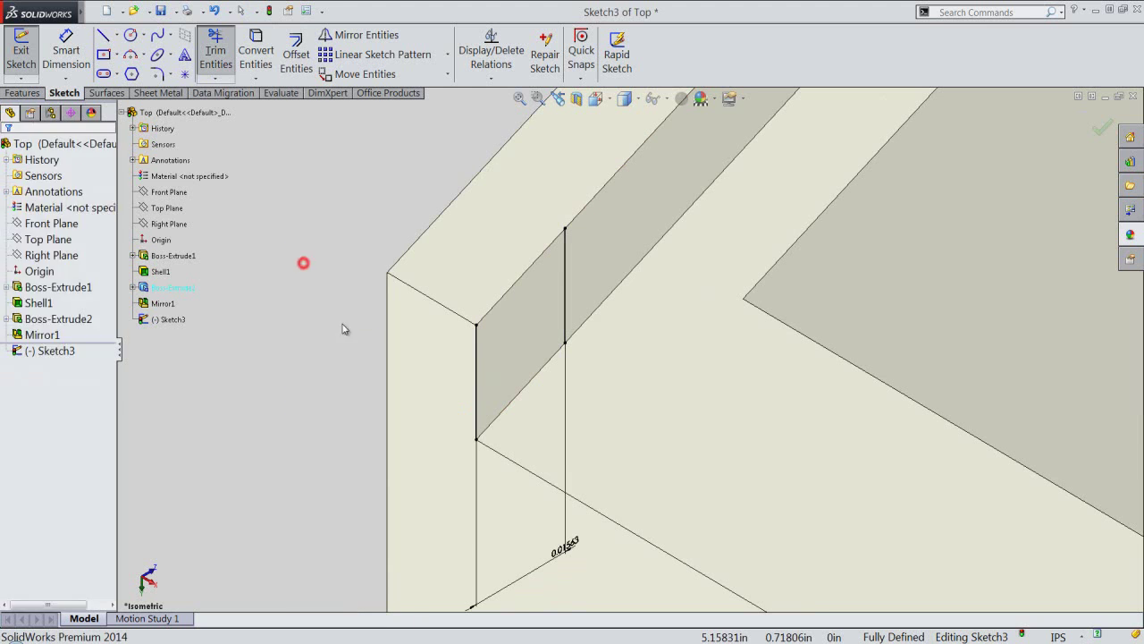
left_click(476, 325)
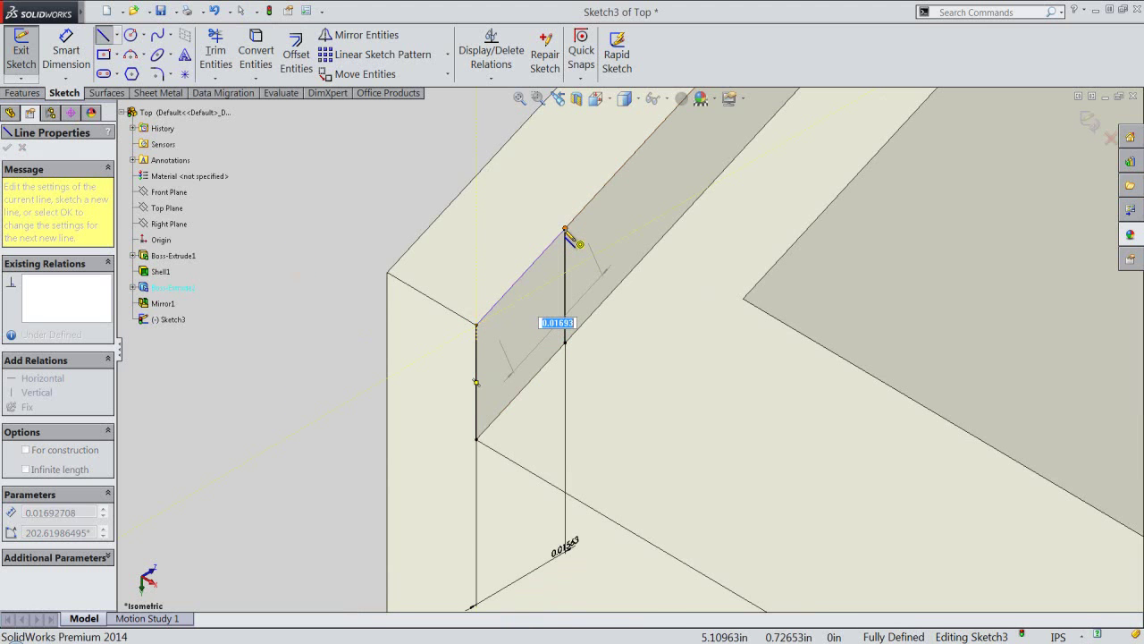
left_click(565, 230)
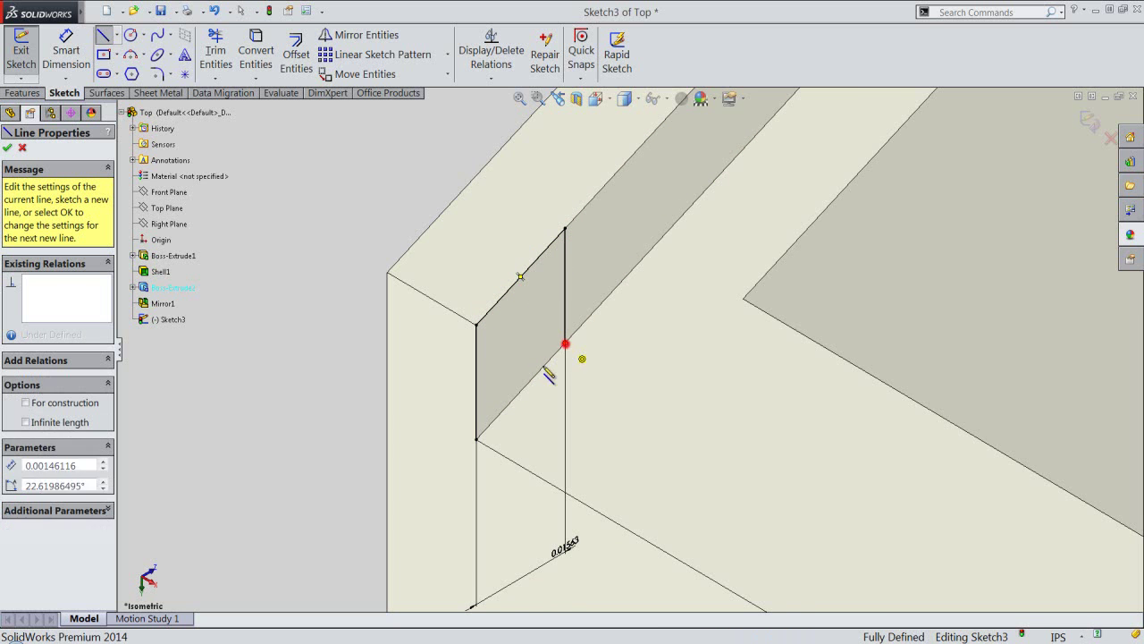
double_click(477, 438)
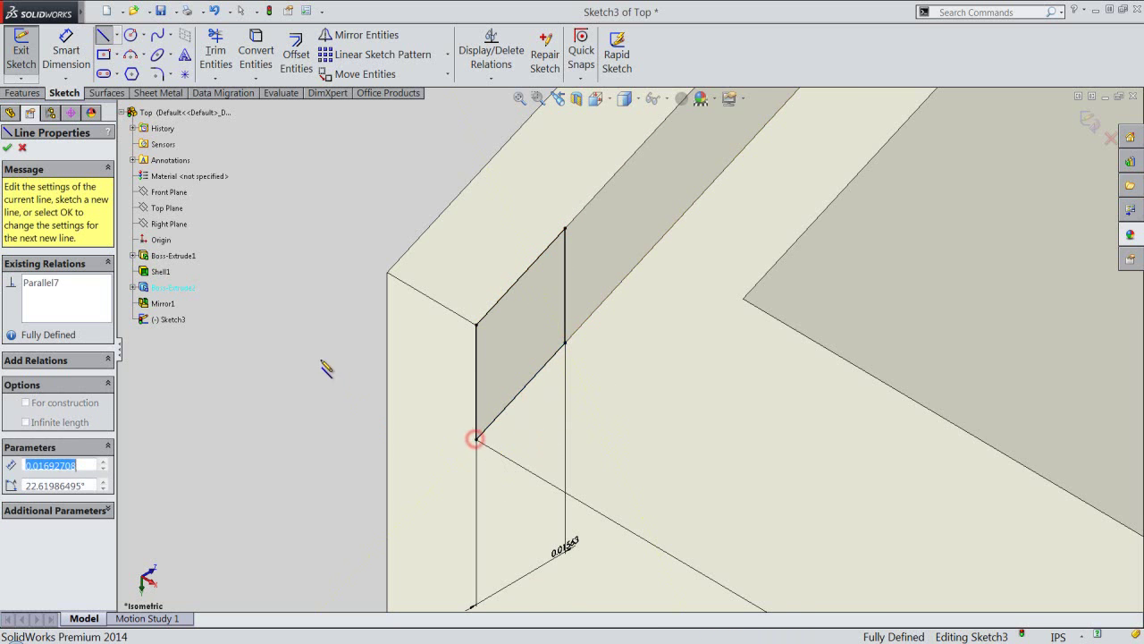
right_click(326, 369)
left_click(434, 147)
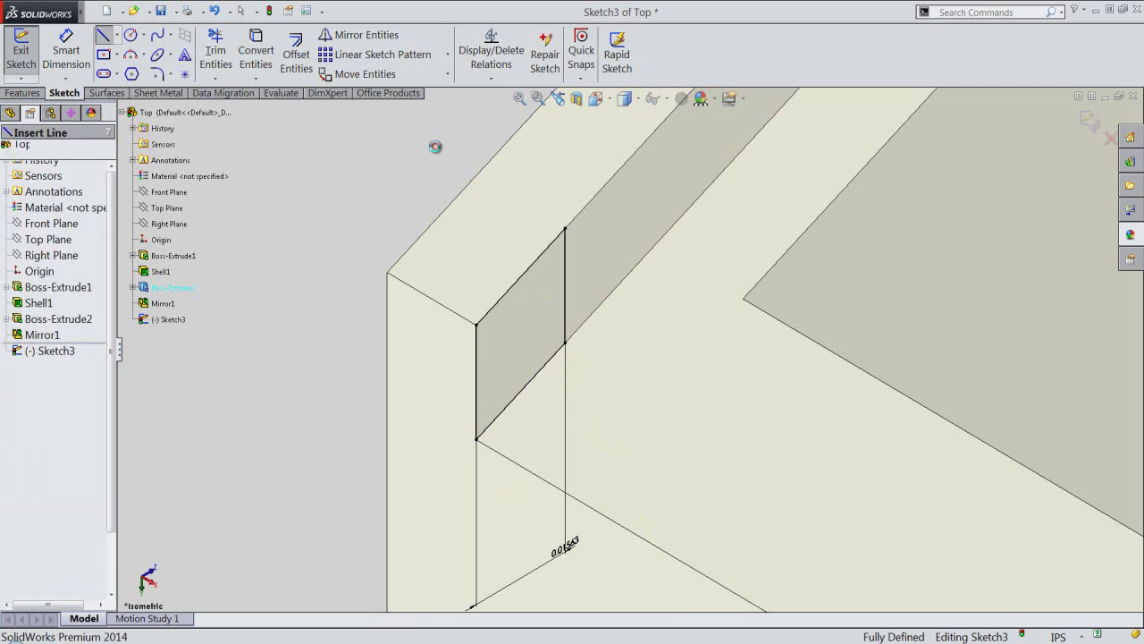
right_click(326, 168)
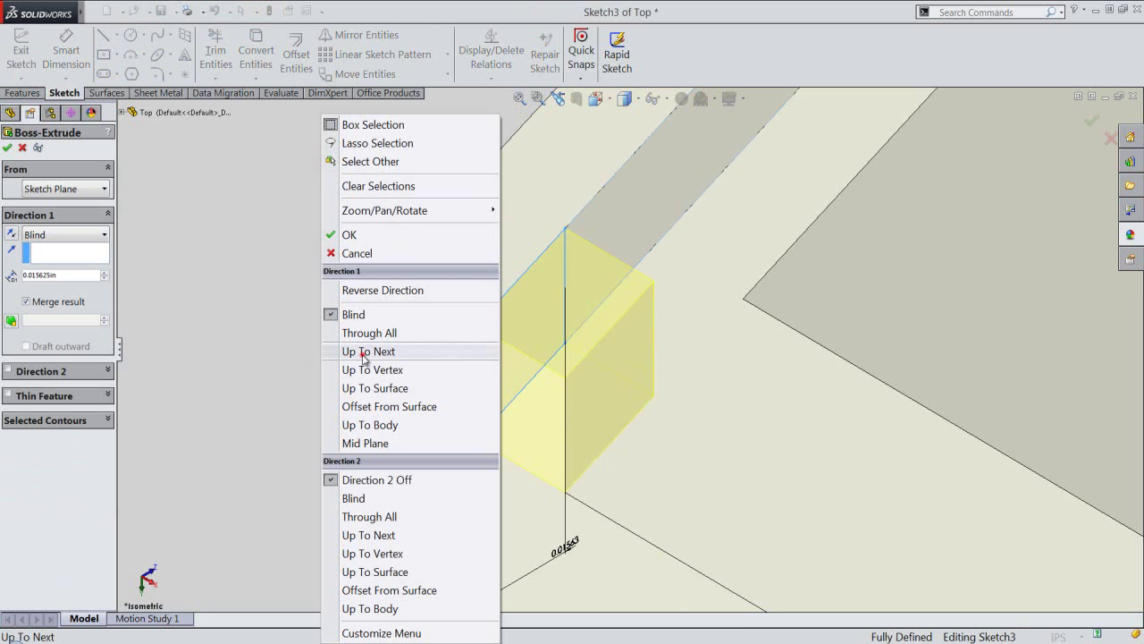
left_click(364, 351)
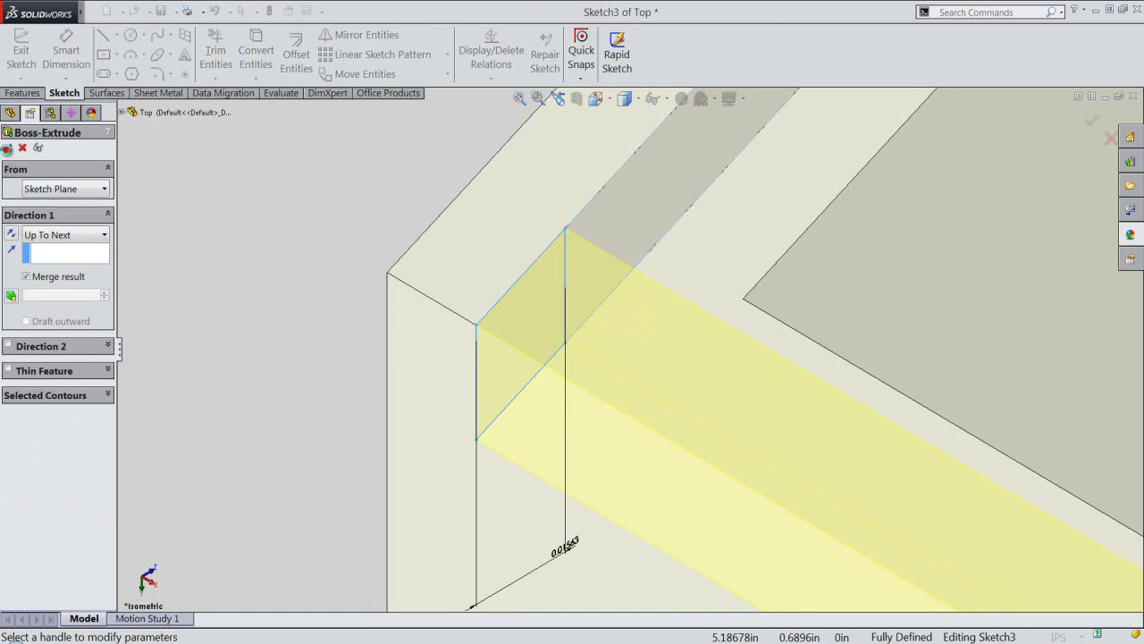
key("Return")
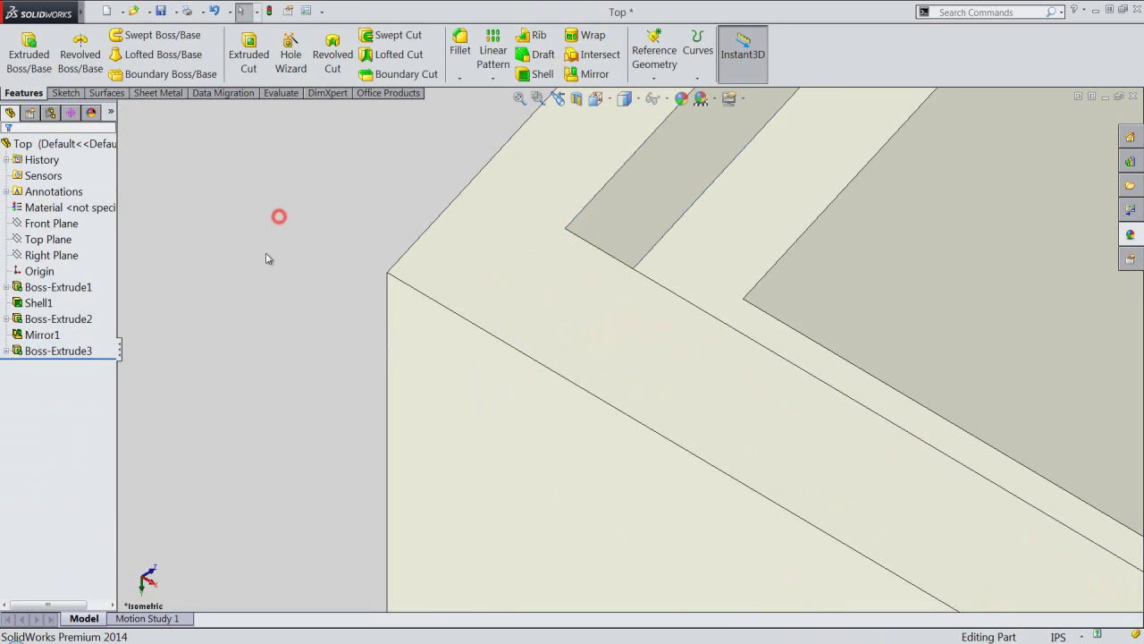
Inspect the plate's underside, restore the previous view, save the Top part and fit the model
scroll(277, 334, "down", 2)
scroll(295, 360, "up", 2)
scroll(304, 370, "up", 2)
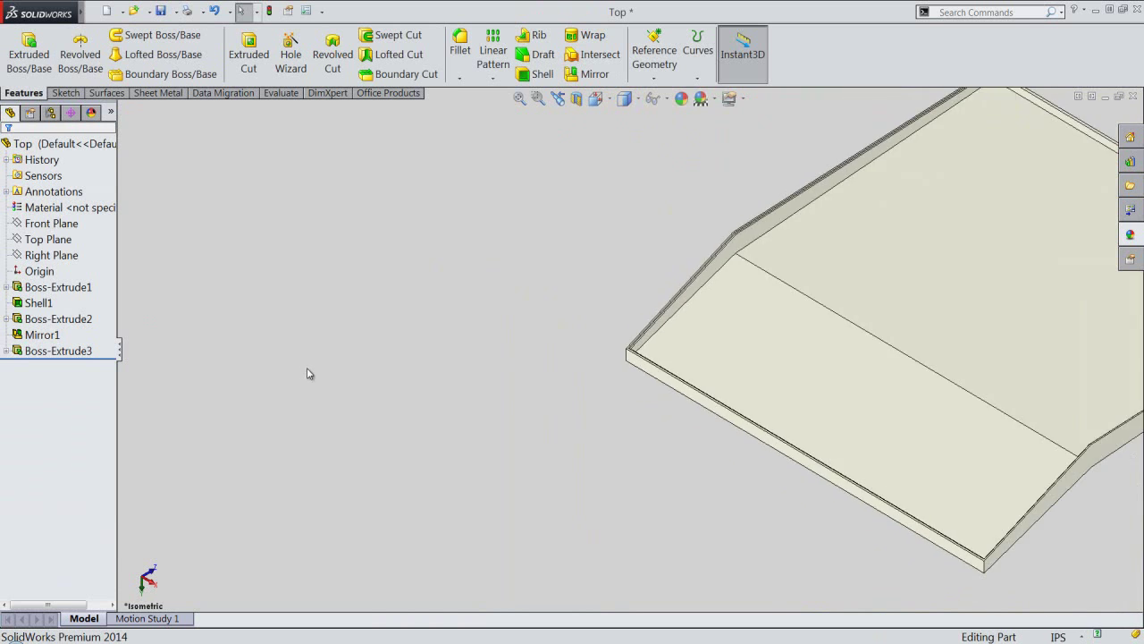
scroll(309, 373, "up", 2)
scroll(815, 461, "down", 3)
scroll(817, 464, "down", 2)
scroll(804, 436, "down", 2)
scroll(746, 435, "down", 2)
mouse_move(730, 403)
middle_mouse_down()
mouse_move(782, 482)
mouse_move(772, 580)
mouse_move(741, 557)
middle_mouse_up()
left_click(558, 99)
left_click(161, 10)
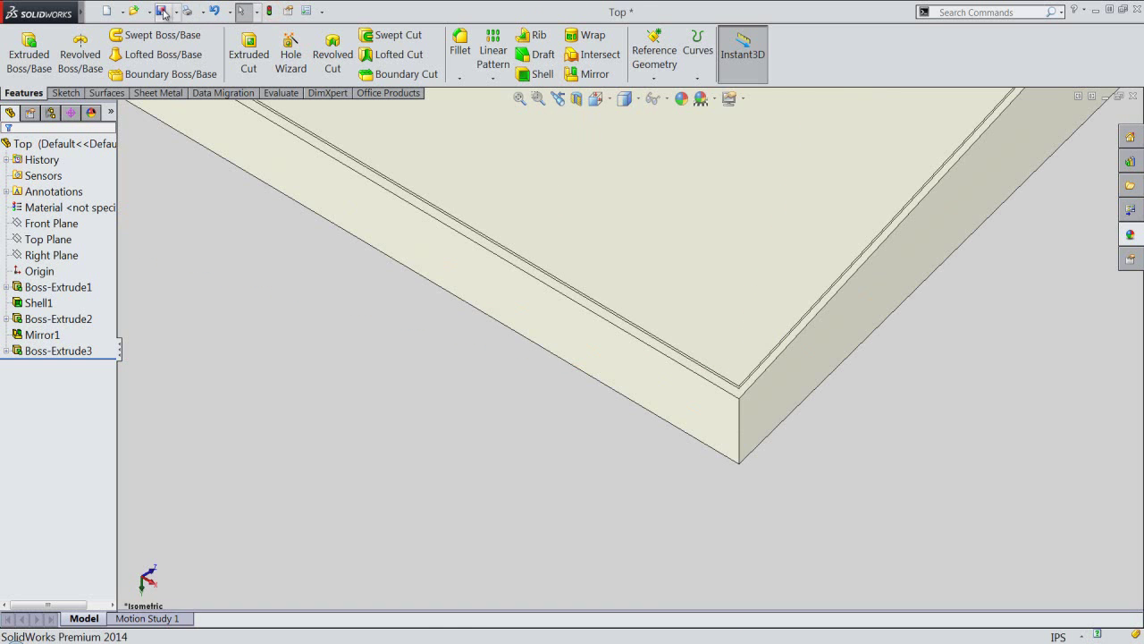
key("f")
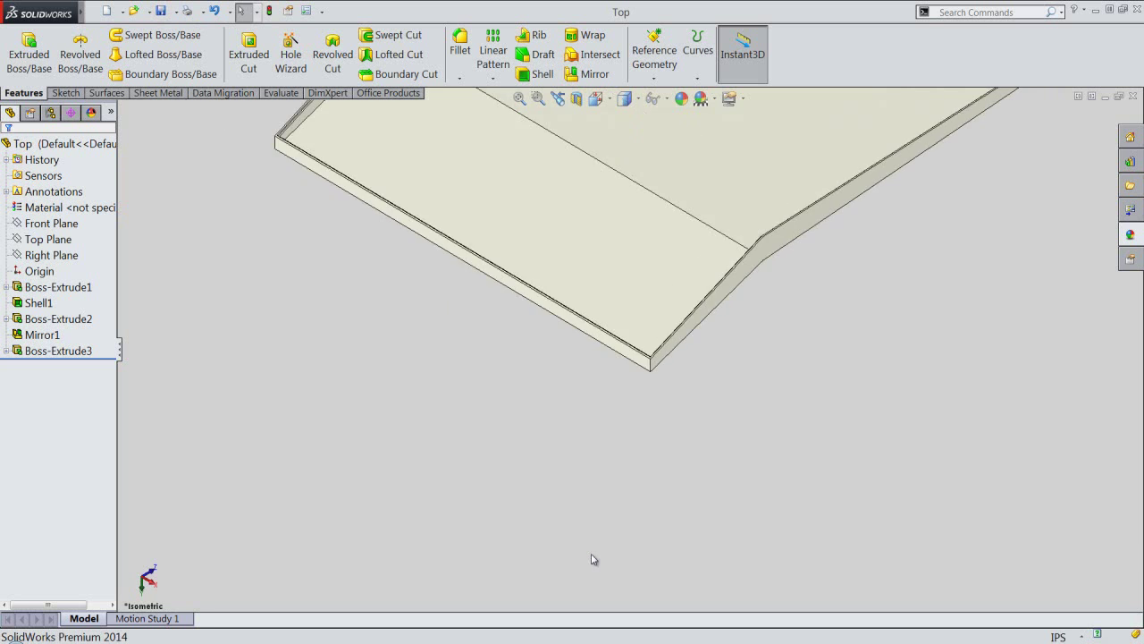
scroll(623, 241, "down", 5)
scroll(592, 309, "down", 3)
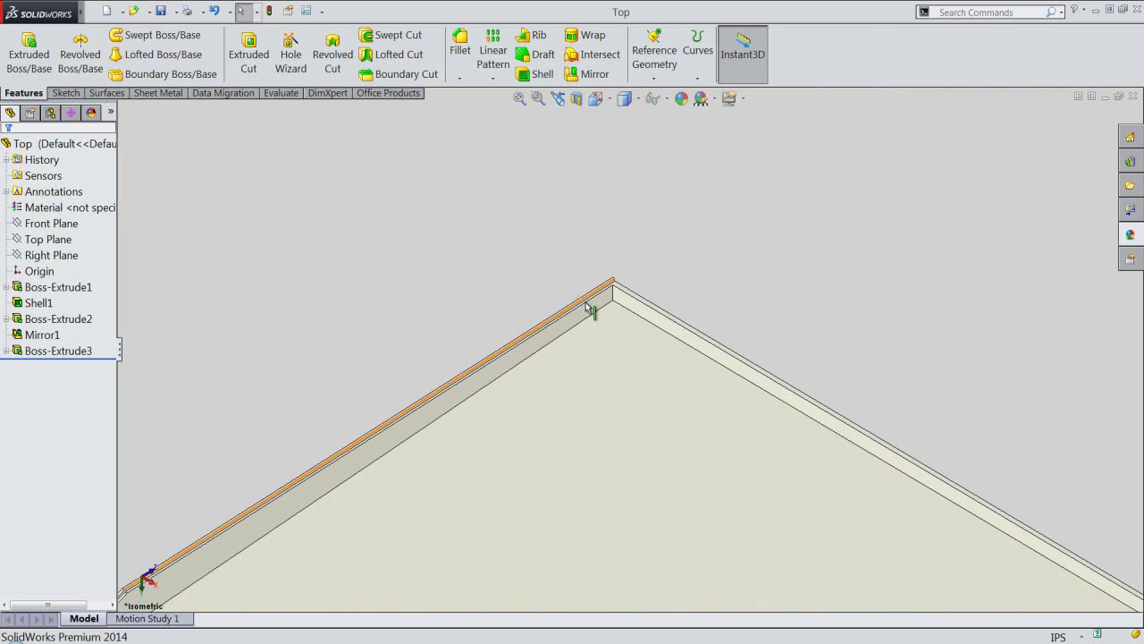
Sketch on the rim's side face and convert its edges into sketch lines
left_click(579, 304)
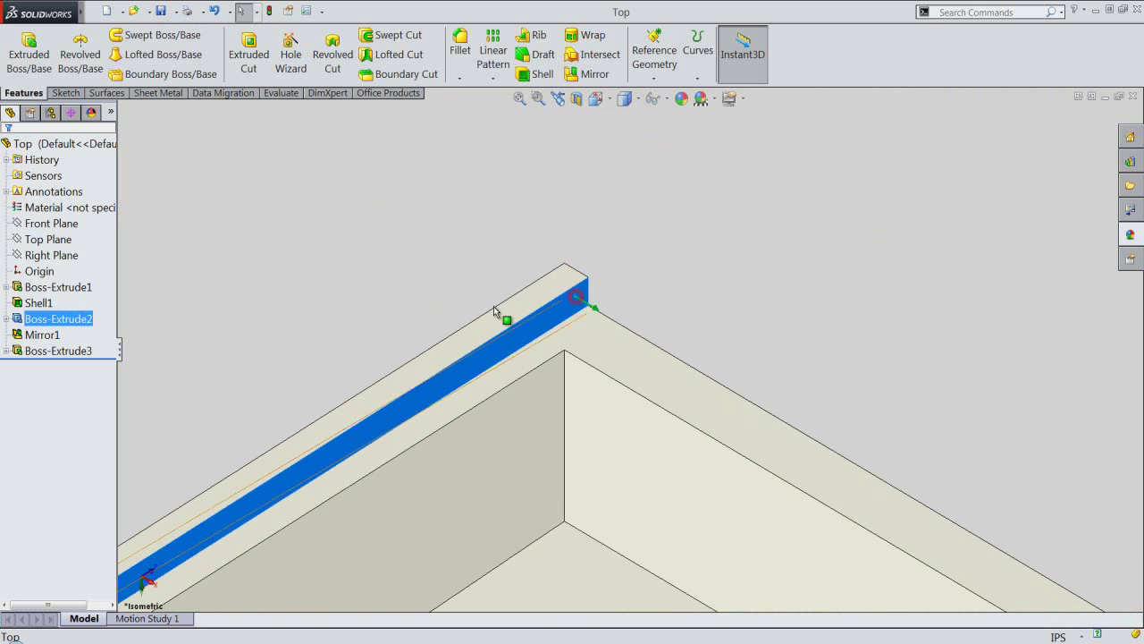
scroll(590, 305, "down", 2)
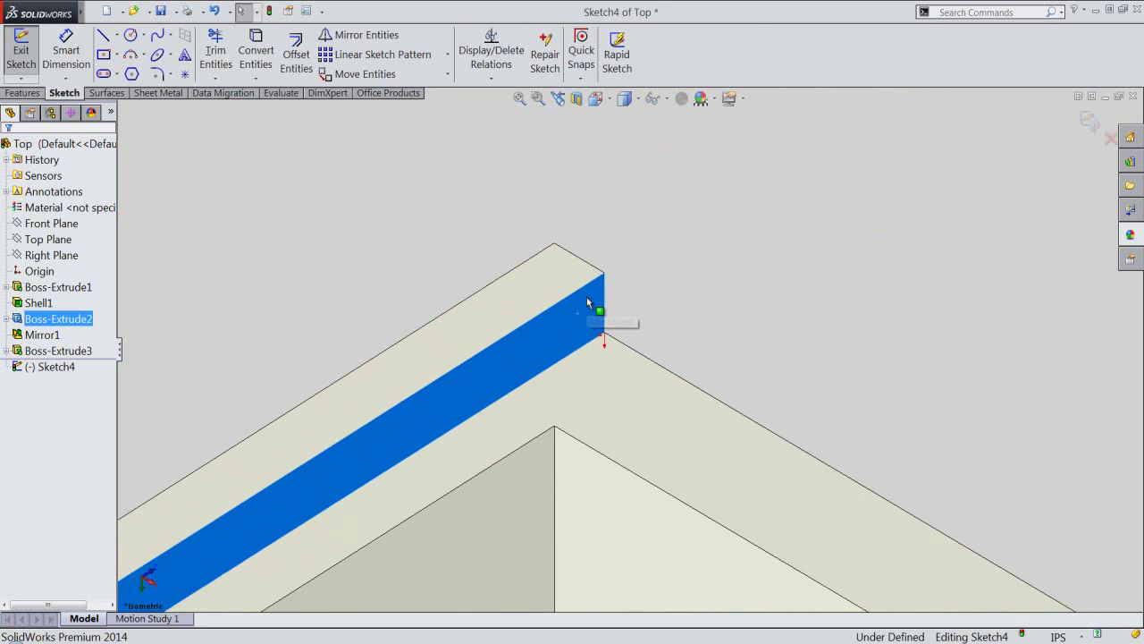
left_click(714, 325)
scroll(621, 342, "down", 2)
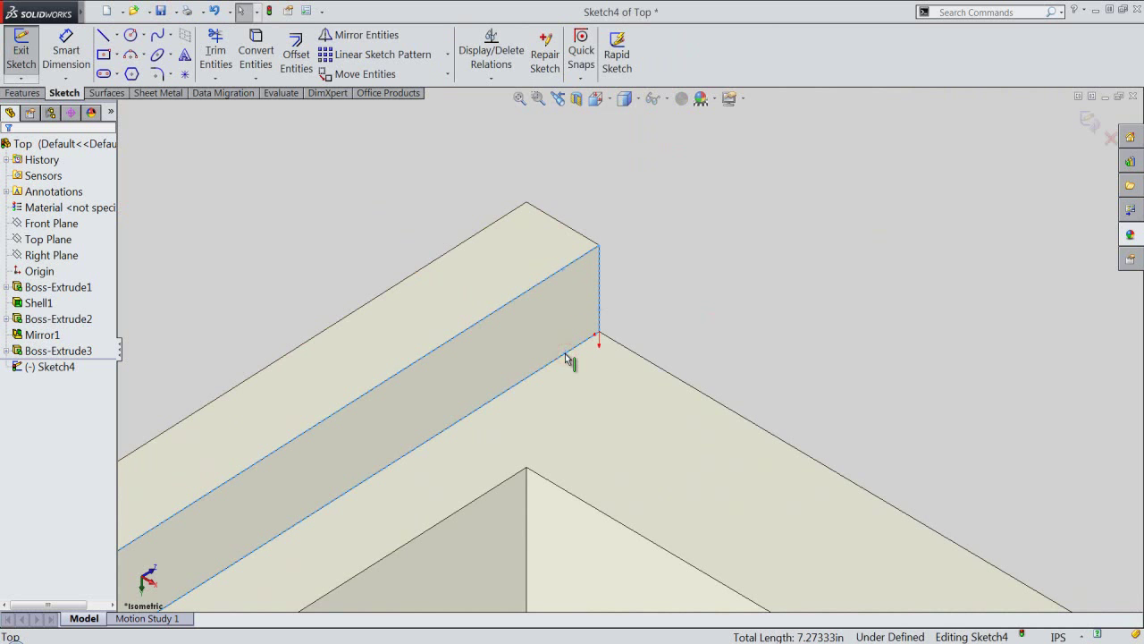
left_click(256, 49)
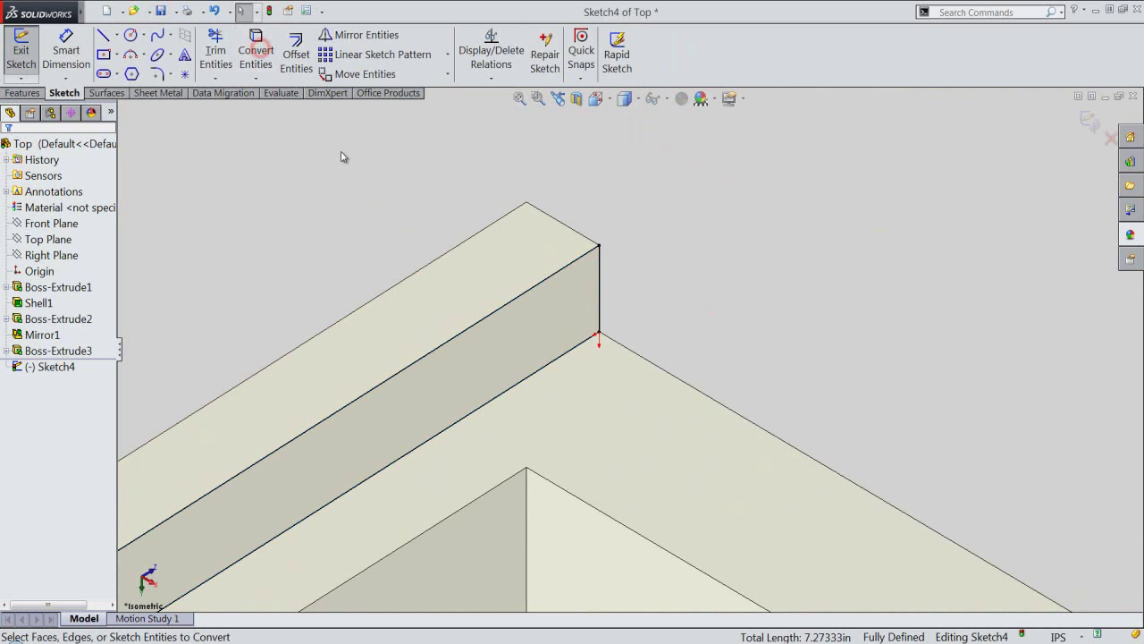
left_click(580, 258)
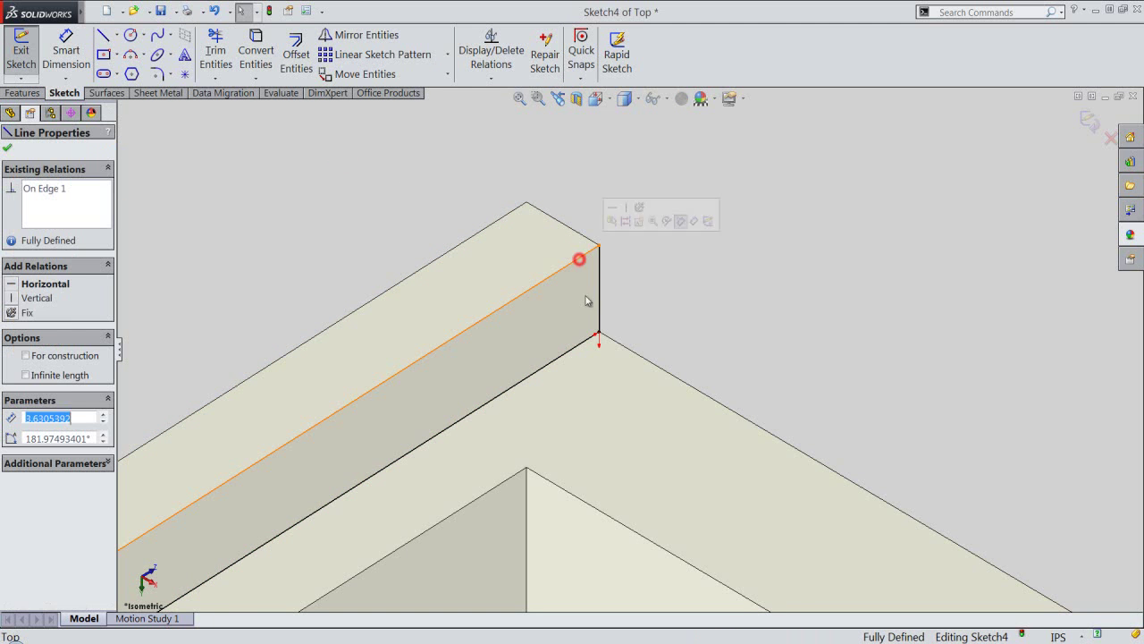
left_click(582, 343, "ctrl")
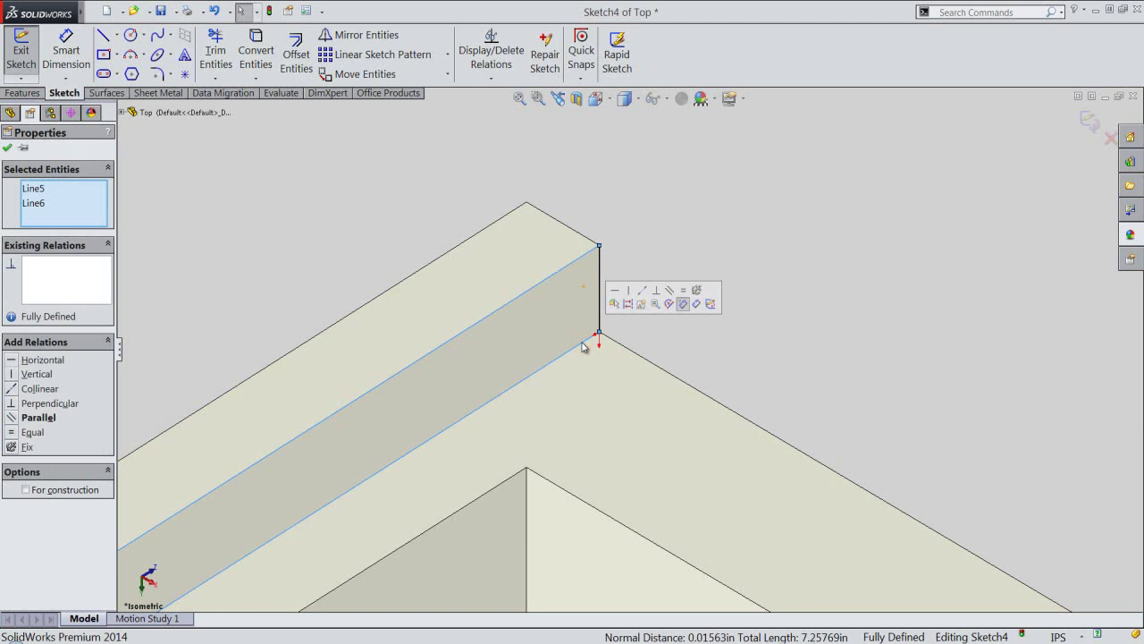
left_click(627, 305)
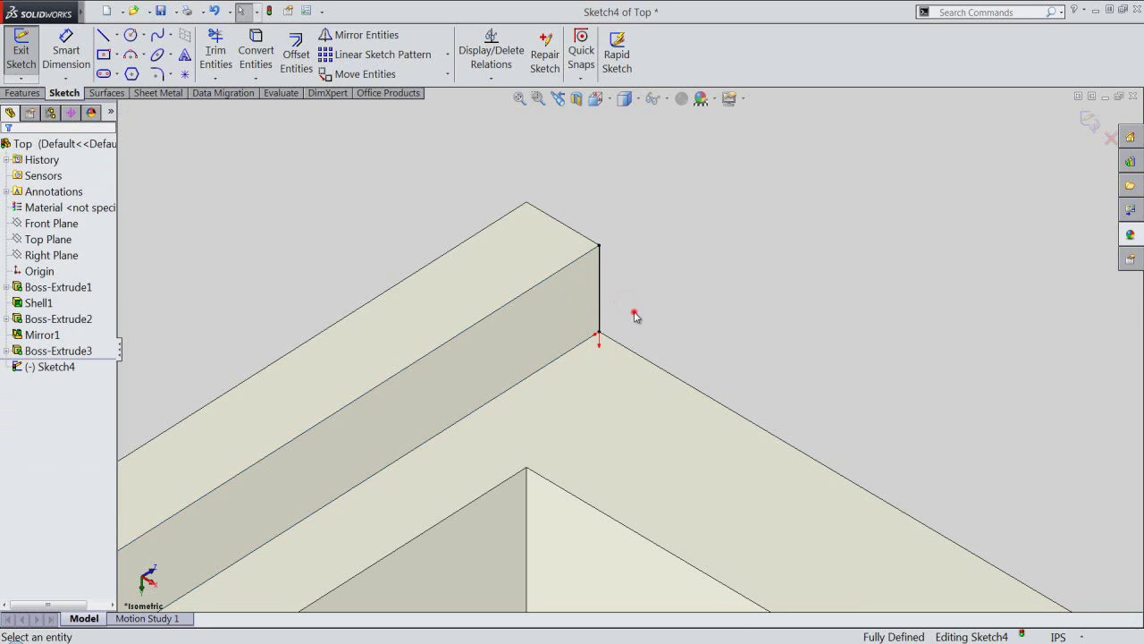
scroll(616, 312, "down", 1)
scroll(616, 312, "down", 2)
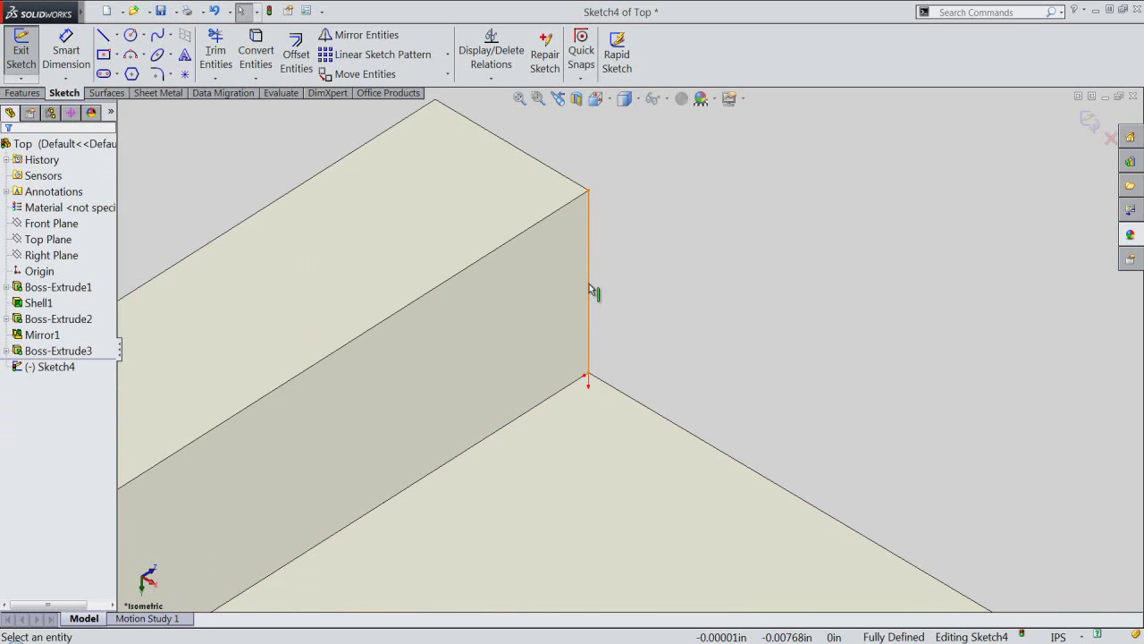
Offset the vertical edge line 0.015625in and extend it to the lower edge
left_click(589, 284)
left_click(296, 53)
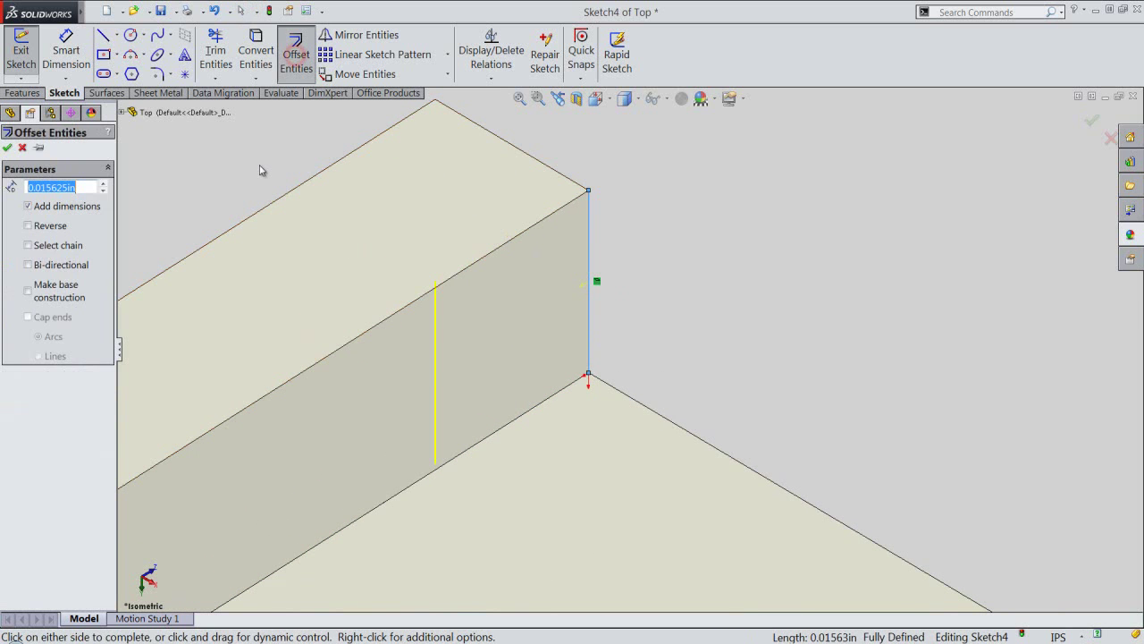
left_click(7, 148)
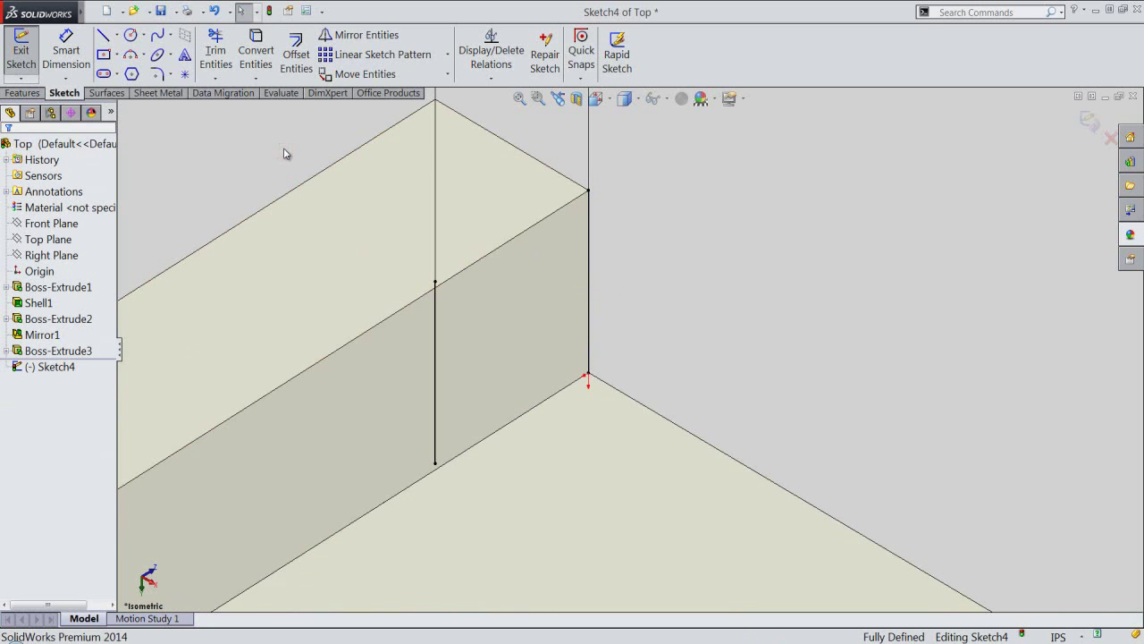
left_click(215, 54)
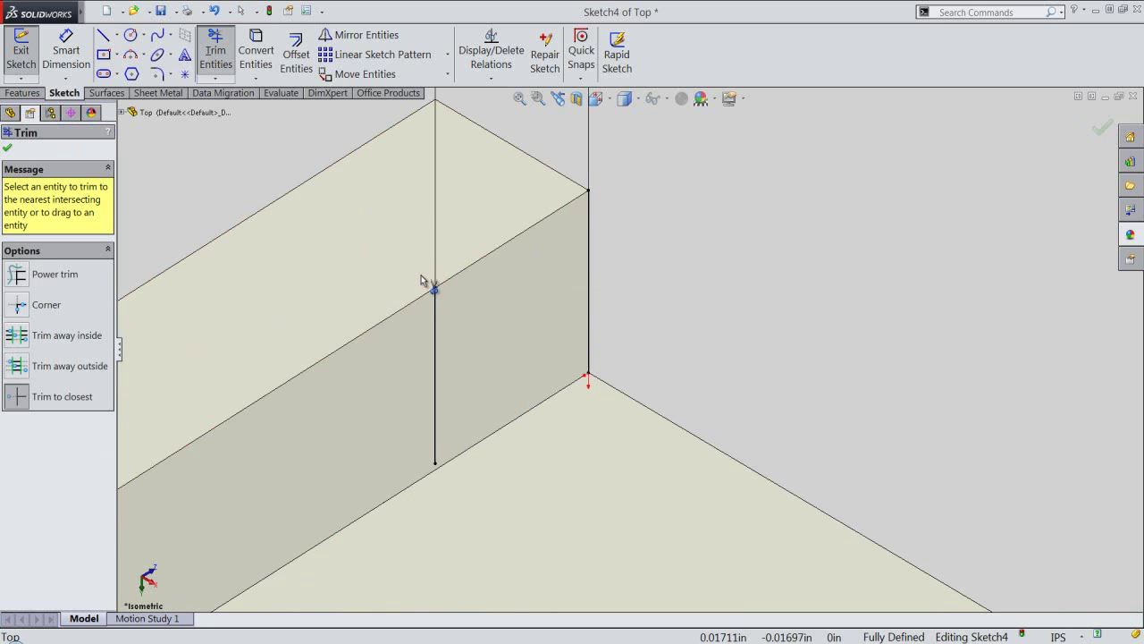
left_click(216, 78)
left_click(252, 112)
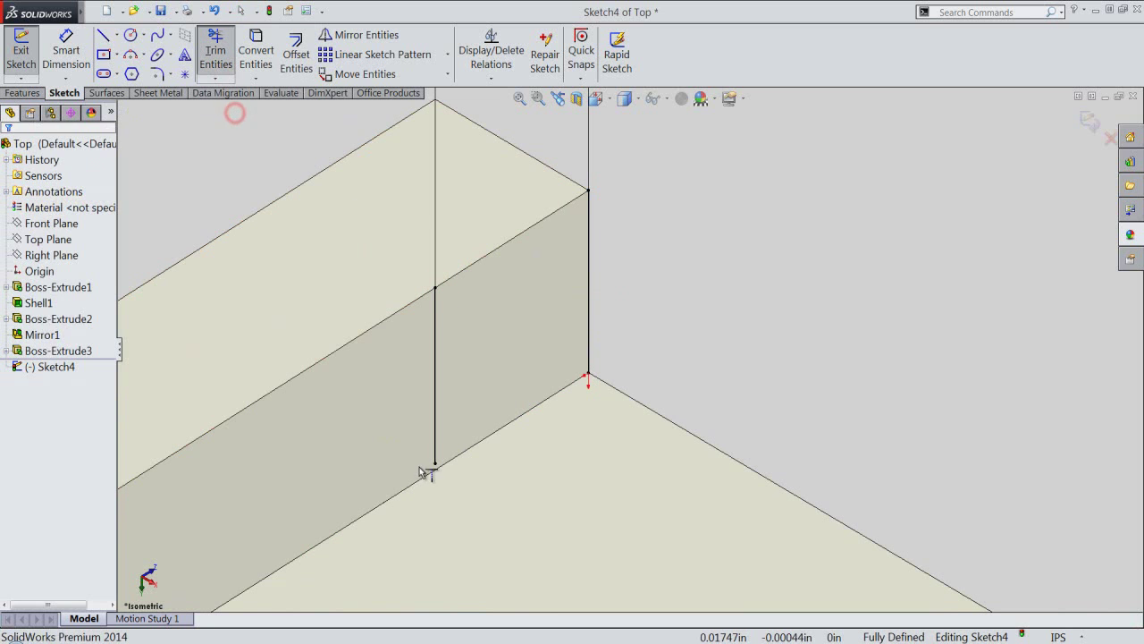
left_click(436, 454)
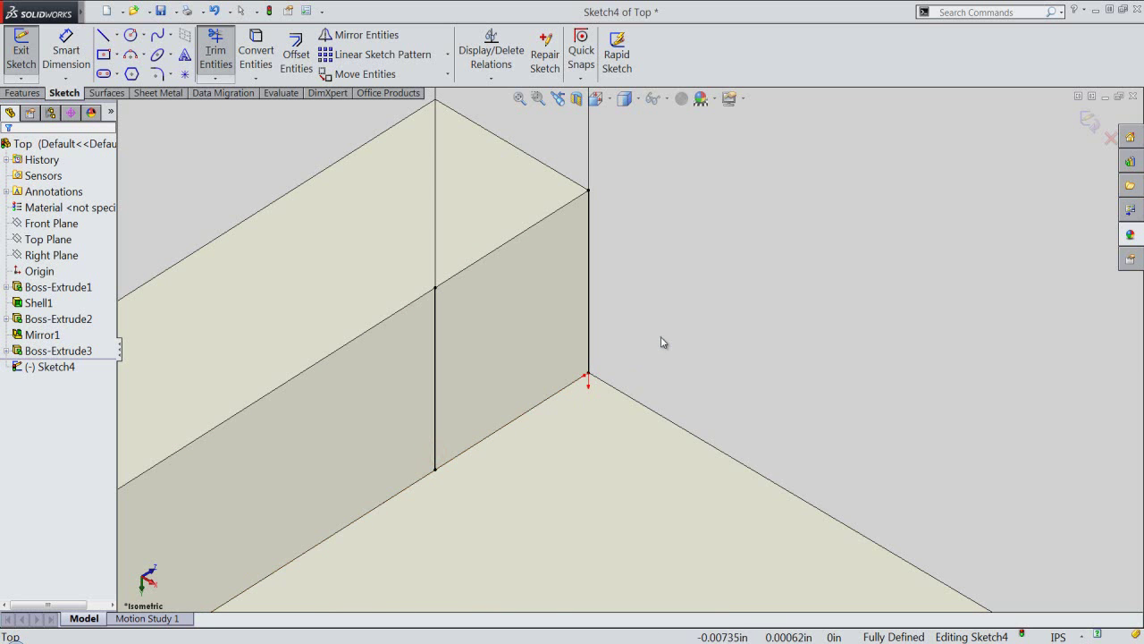
Close the thin rectangle with top and bottom lines and extrude it Up To Next
right_click(663, 342)
left_click(688, 266)
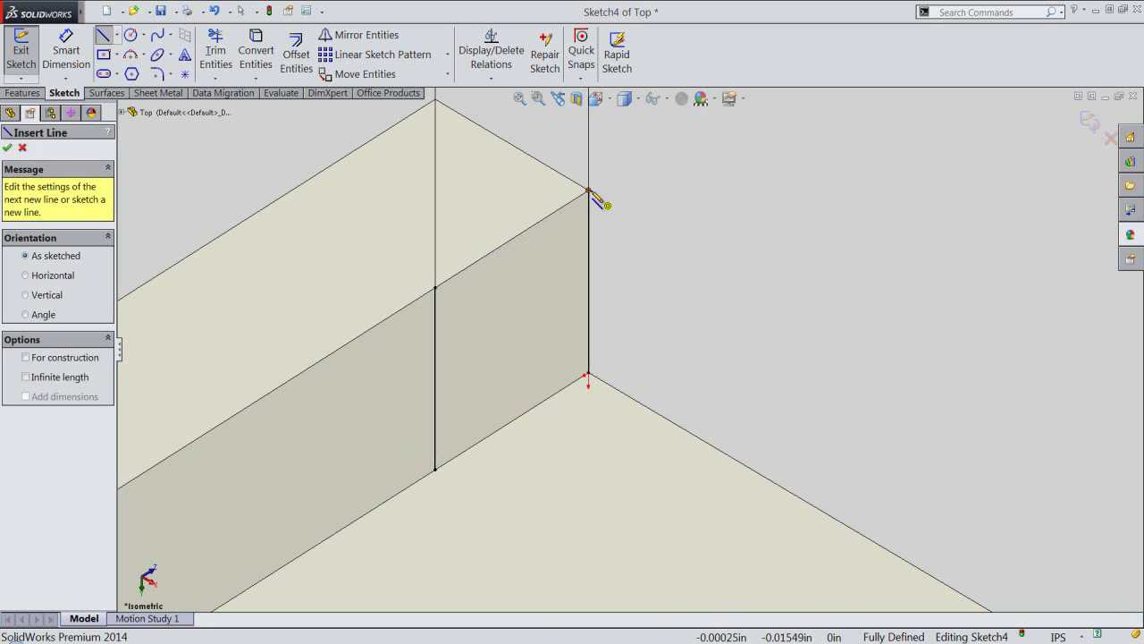
left_click(588, 190)
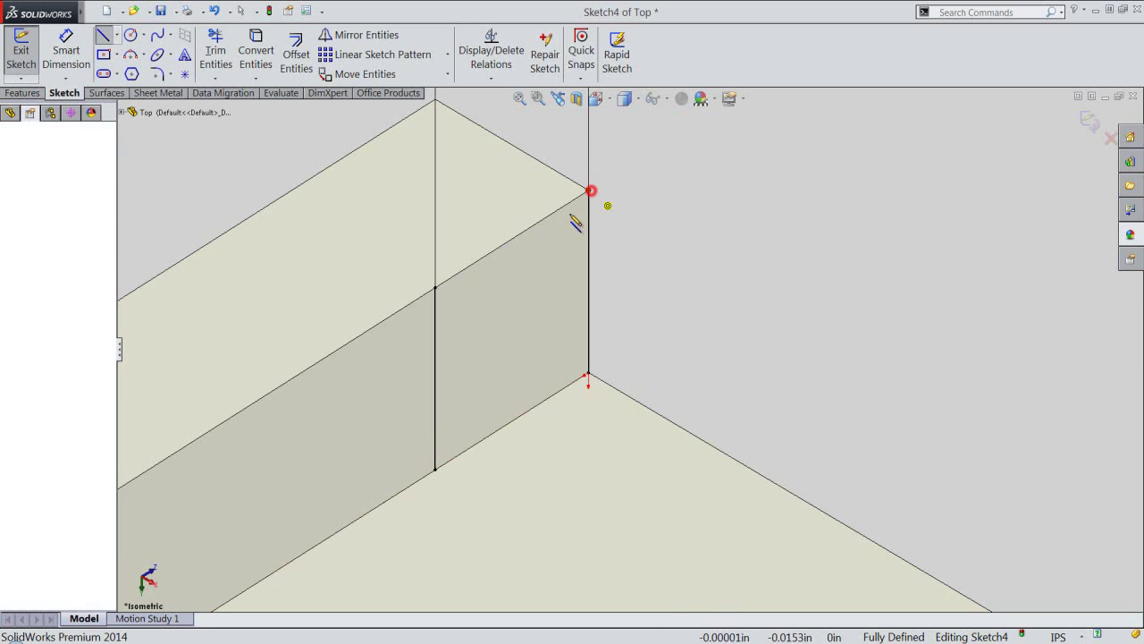
left_click(435, 287)
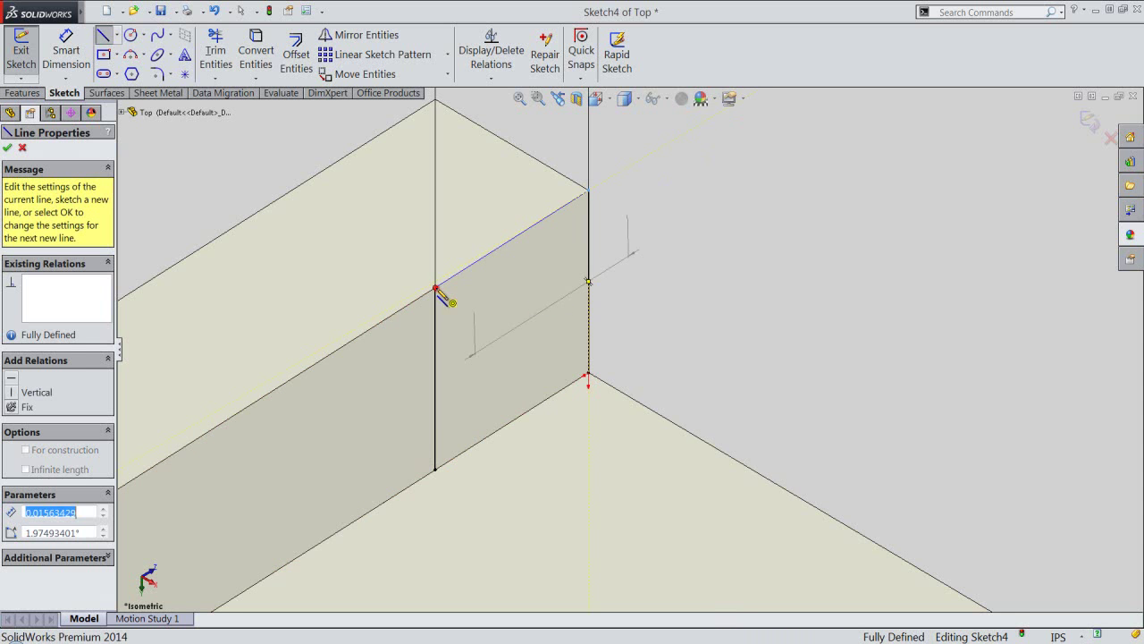
left_click(436, 469)
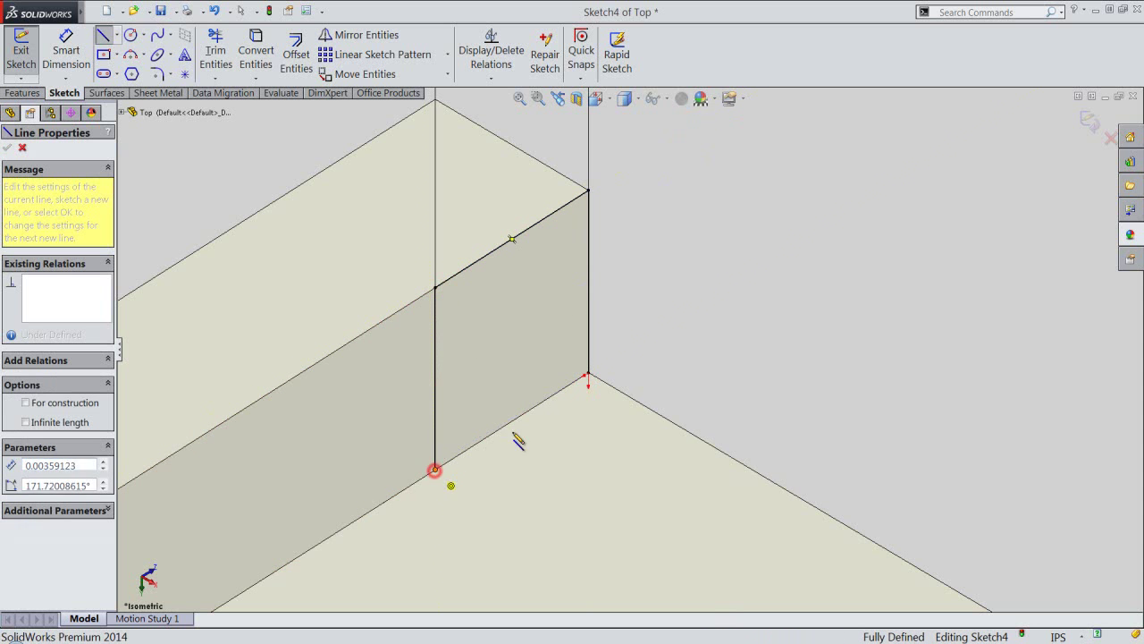
left_click(587, 377)
right_click(641, 260)
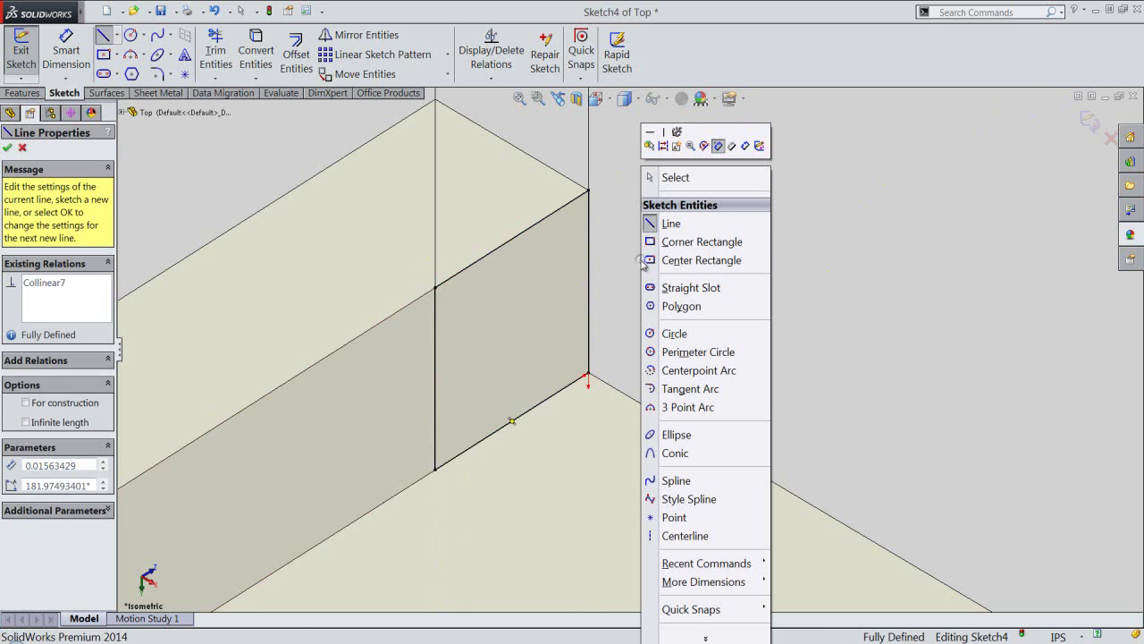
left_click(761, 146)
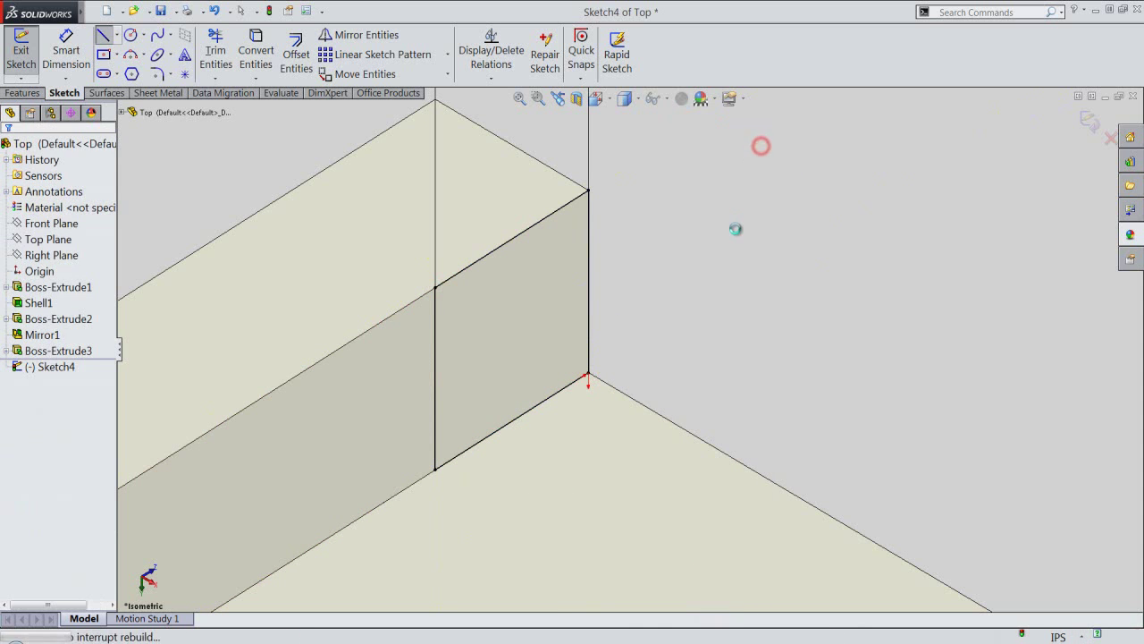
right_click(736, 229)
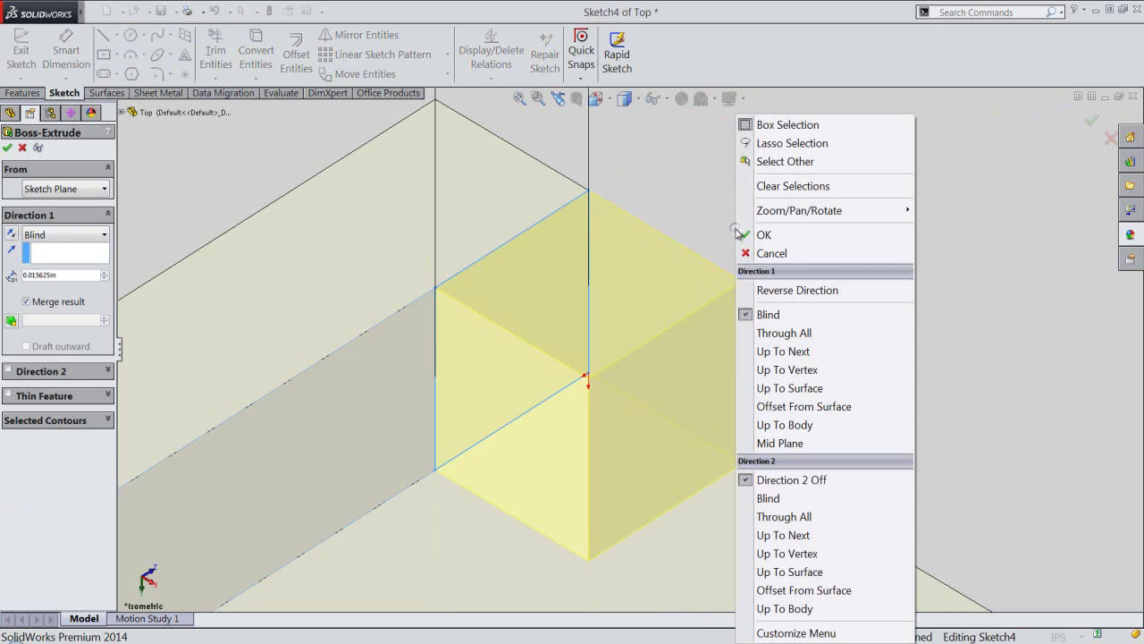
left_click(794, 351)
left_click(7, 147)
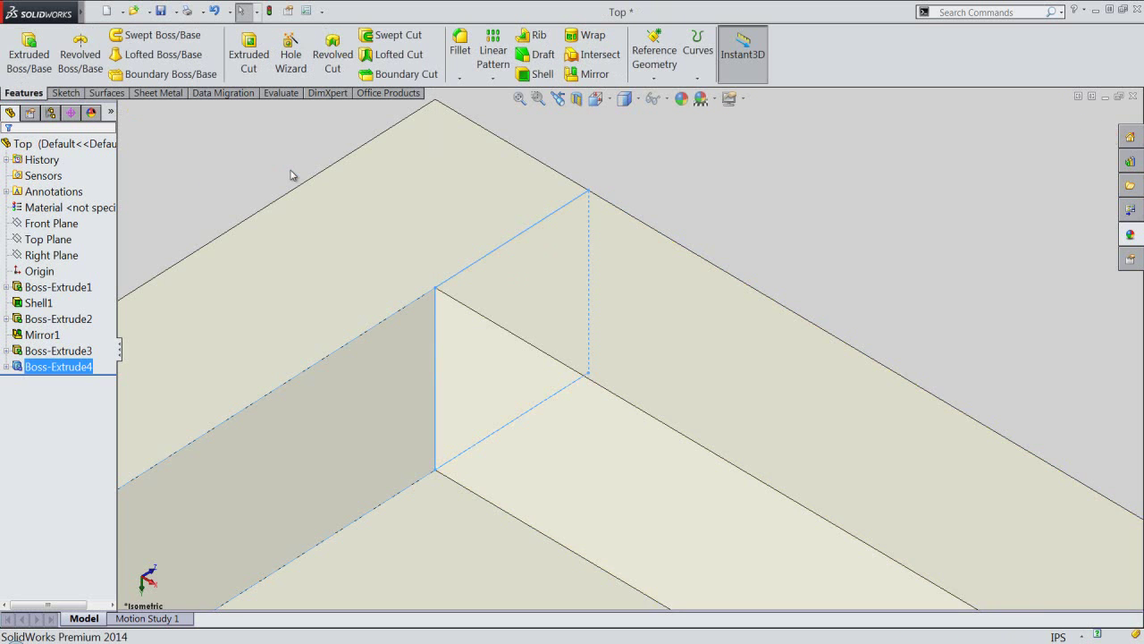
Zoom out and orbit around the model's corner, then return to the previous view
key("z")
key("z")
key("z")
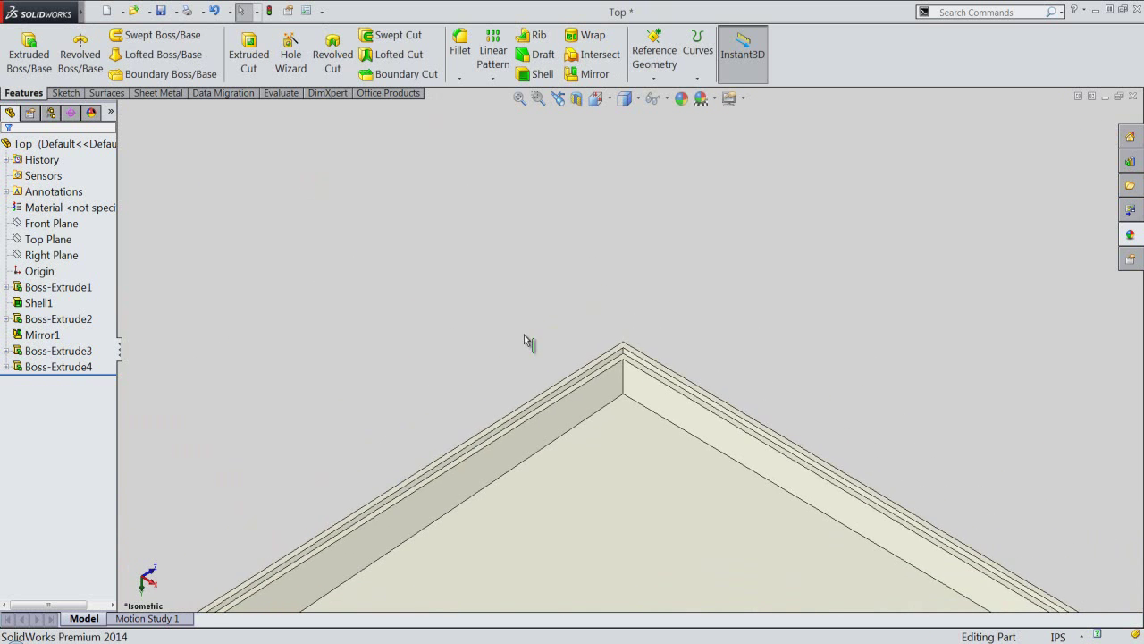
scroll(927, 536, "down", 3)
scroll(879, 511, "down", 2)
mouse_move(879, 511)
middle_mouse_down()
mouse_move(843, 488)
mouse_move(906, 574)
middle_mouse_up()
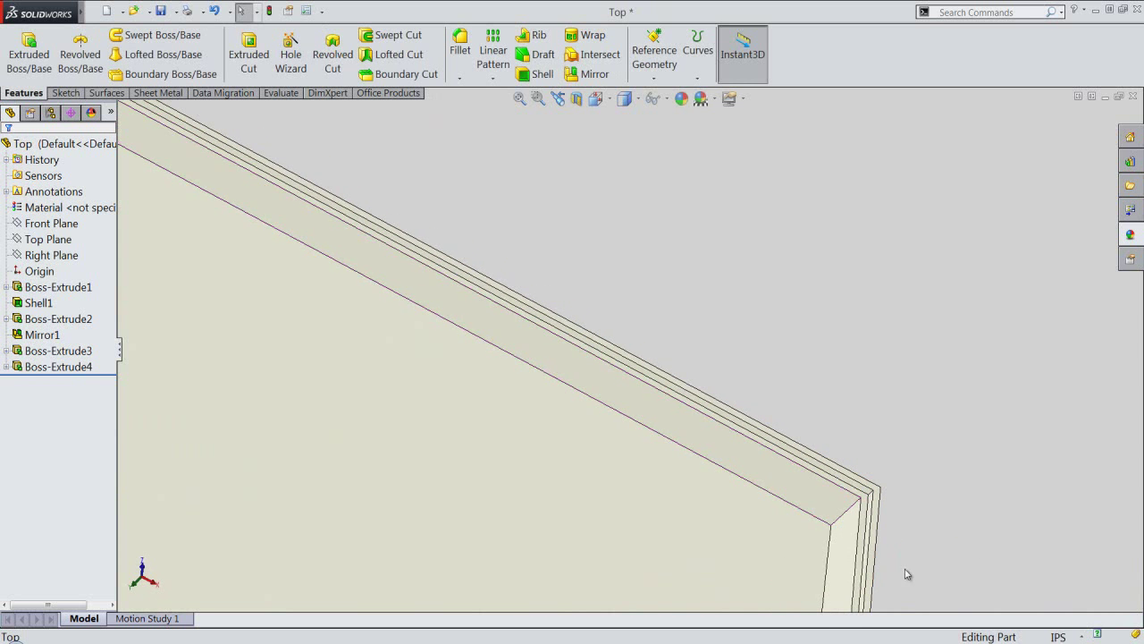
left_click(558, 99)
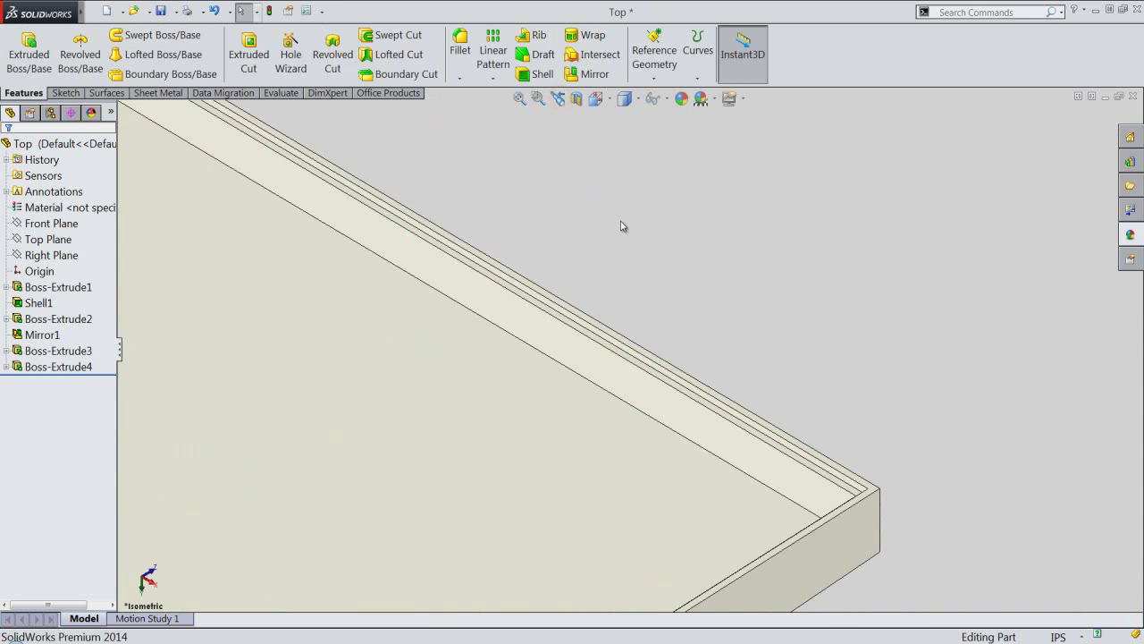
Reset the standard views, show Isometric, then save and close the Top part
key("space")
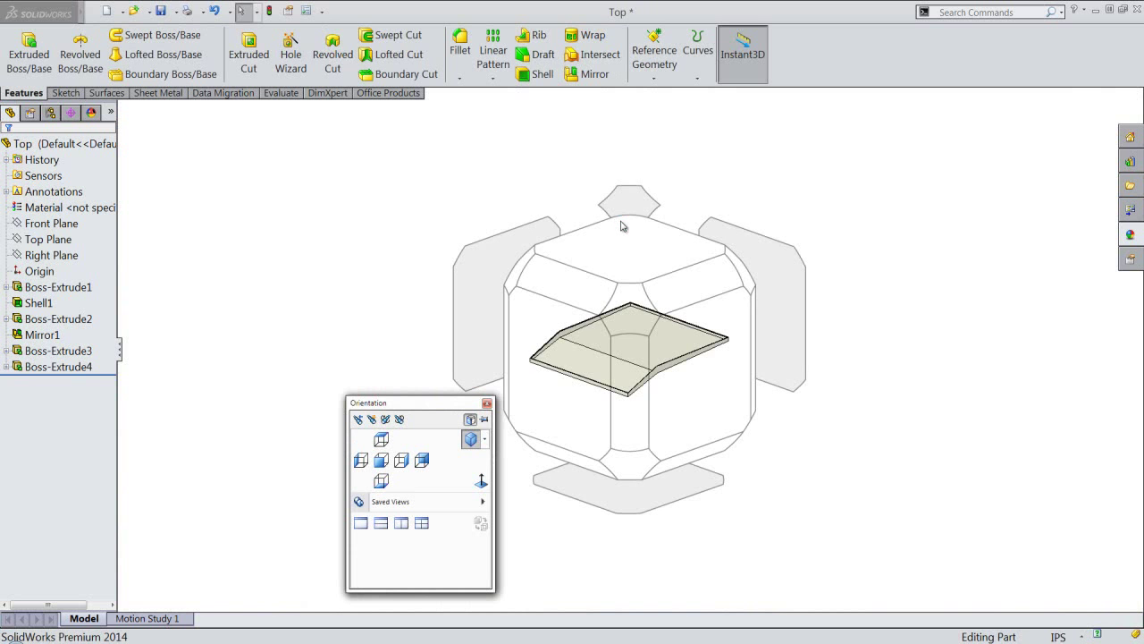
left_click(401, 420)
left_click(607, 330)
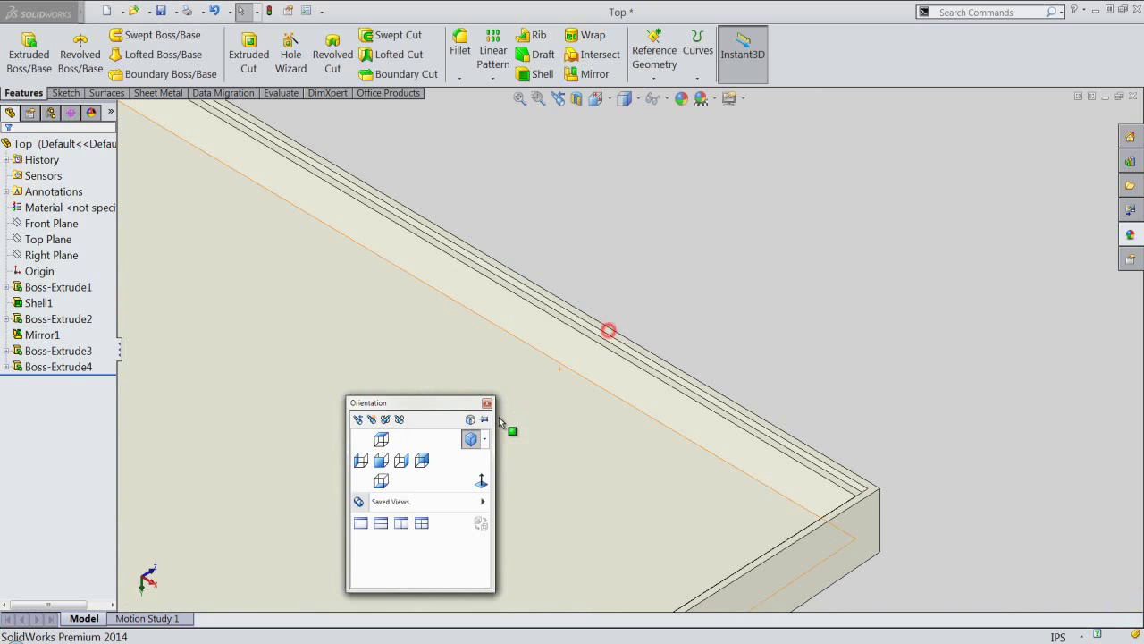
left_click(484, 439)
left_click(494, 460)
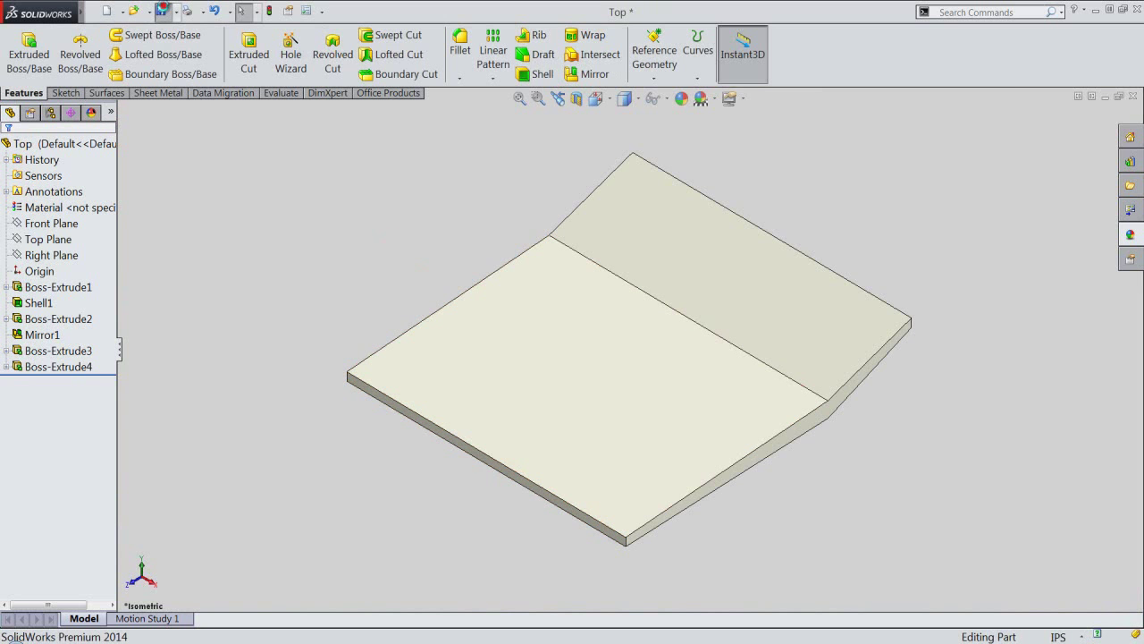
left_click(329, 195)
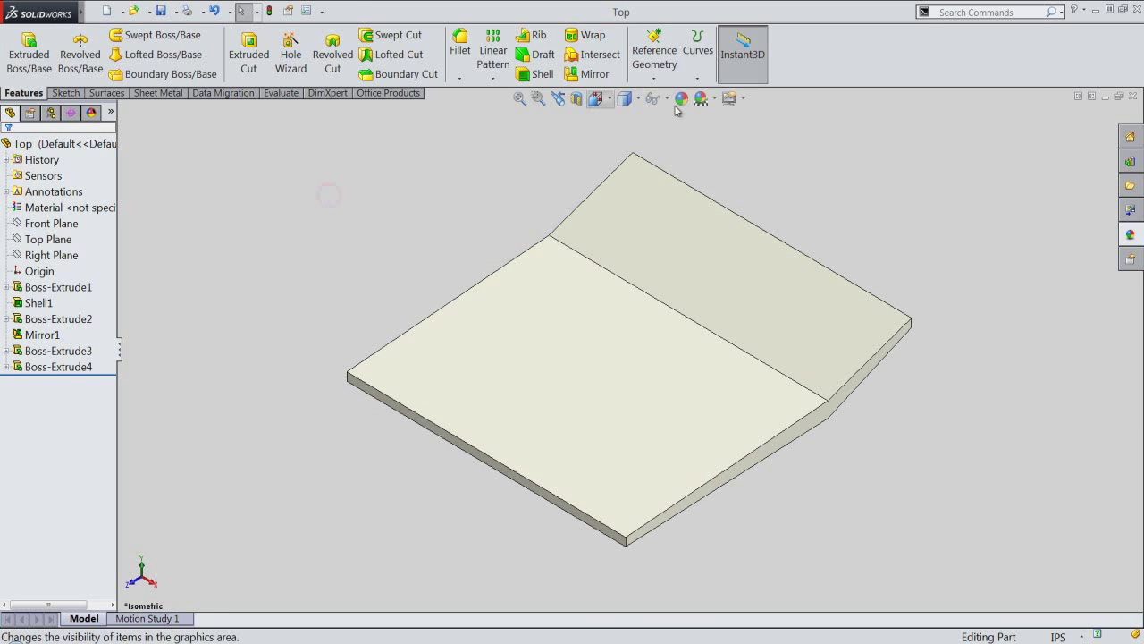
left_click(1132, 97)
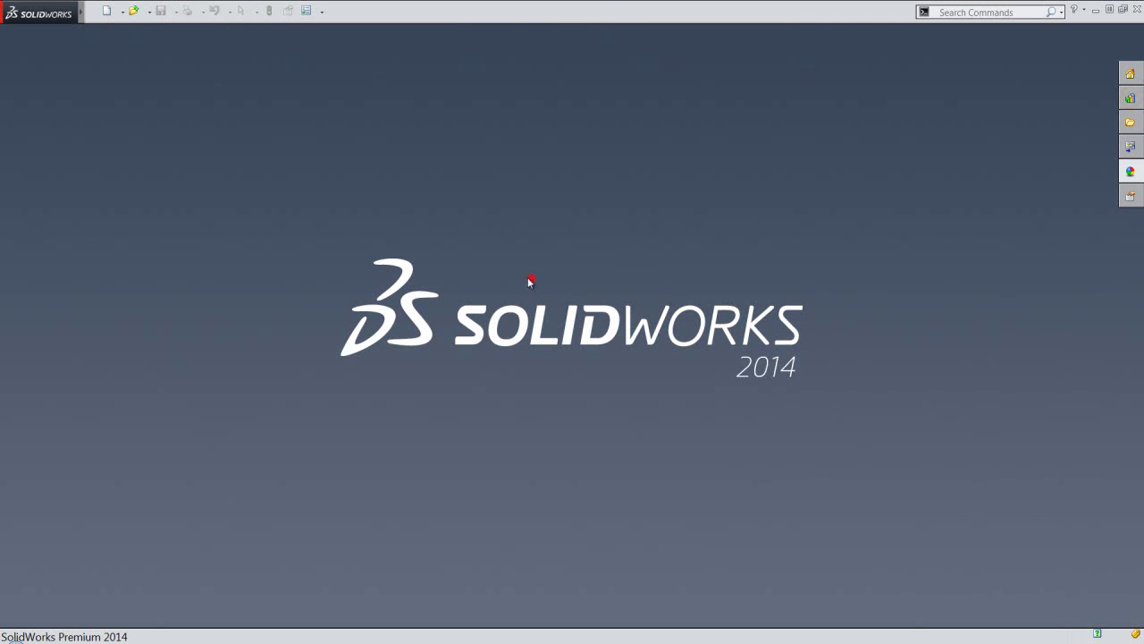
Create a new assembly from the custom IPS template and place the Base part
left_click(108, 12)
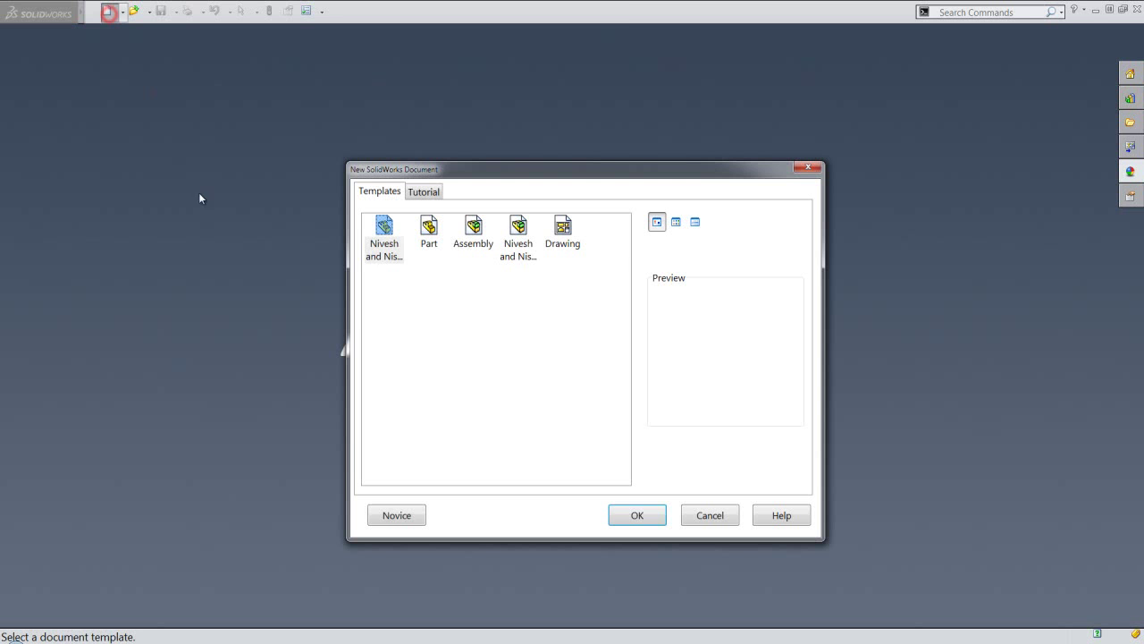
left_click(519, 241)
left_click(638, 515)
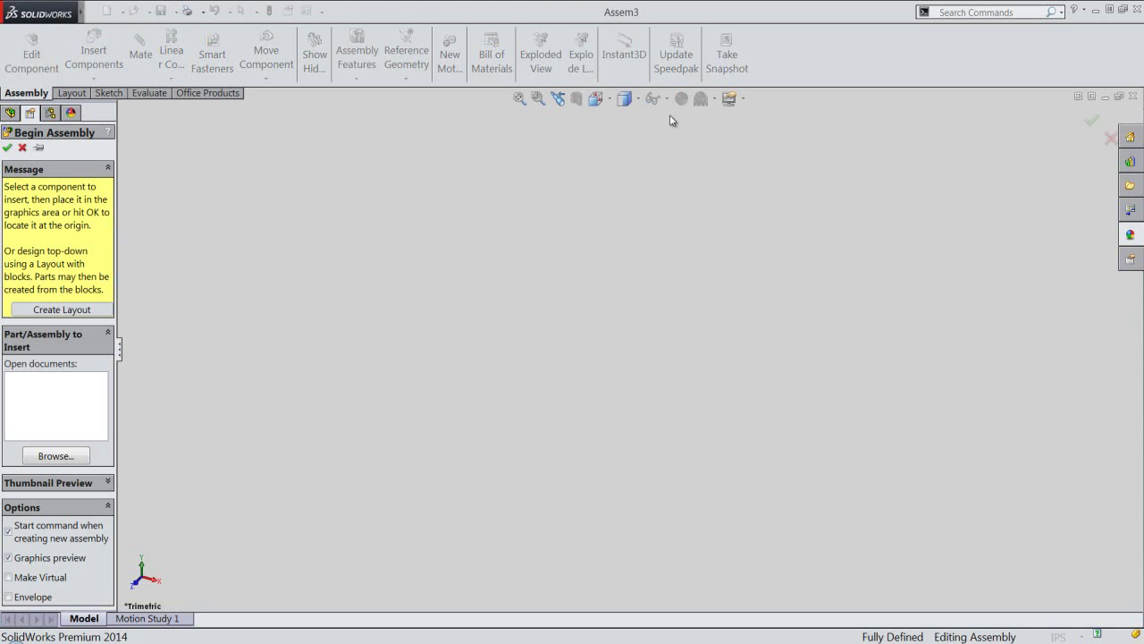
left_click(666, 98)
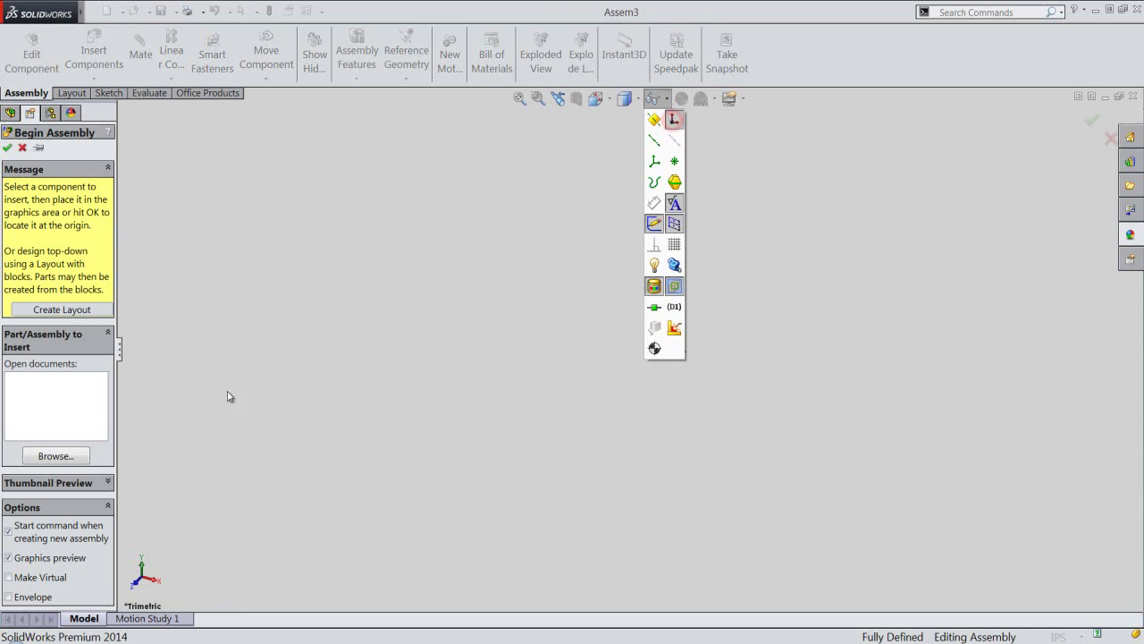
left_click(70, 457)
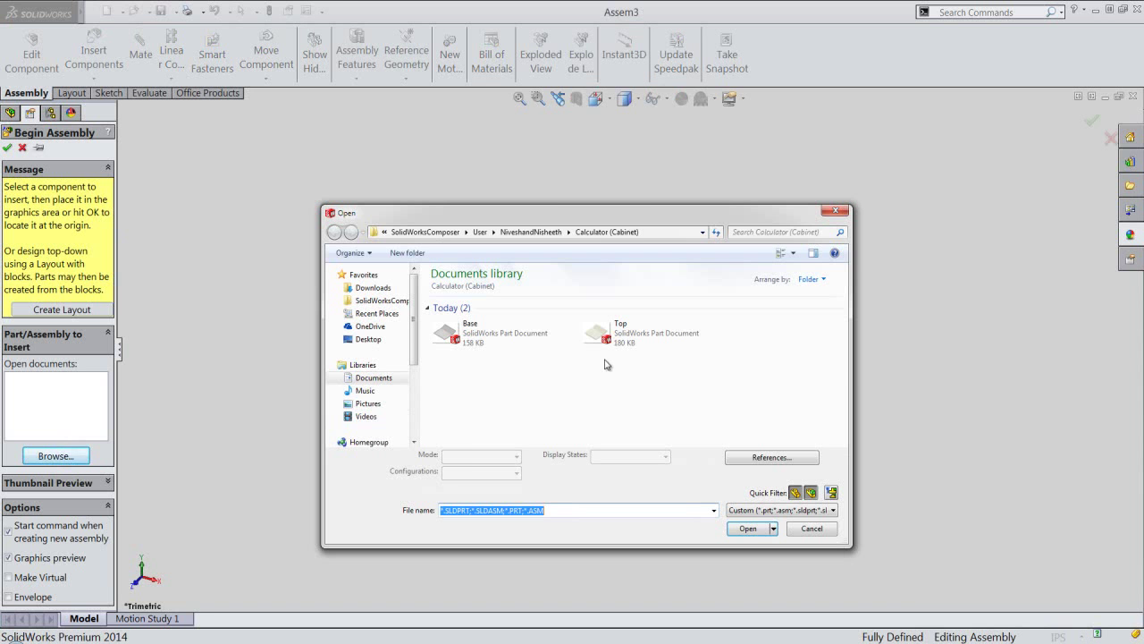
left_click(505, 334)
left_click(740, 527)
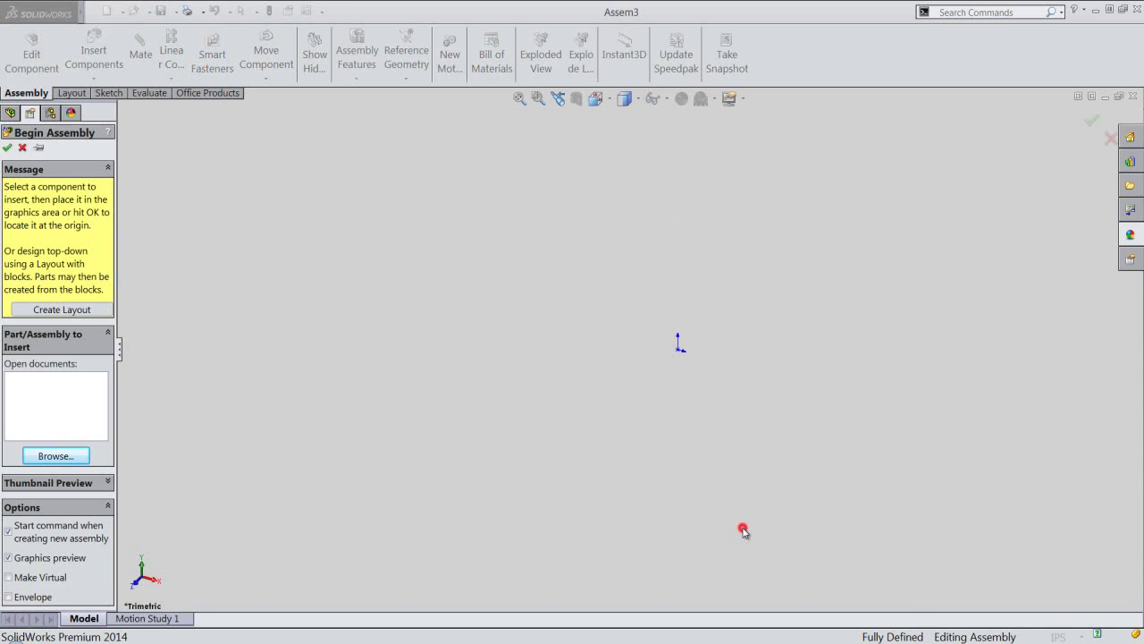
left_click(631, 349)
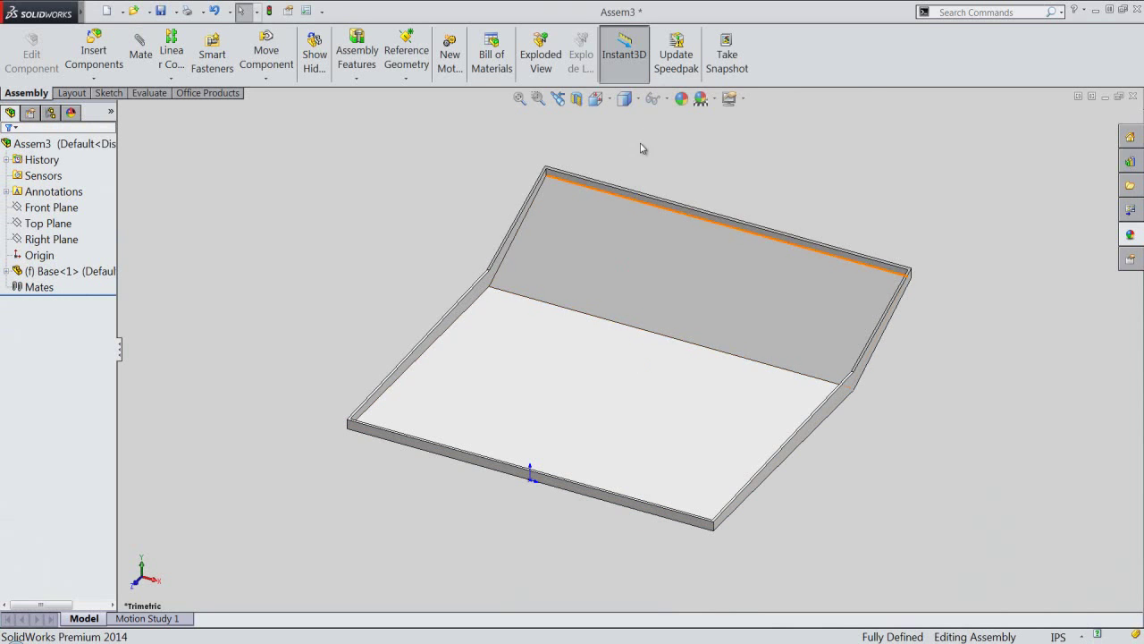
Hide the origins, set Isometric view and save the assembly as 'Calculator (Cabinet)'
left_click(668, 106)
left_click(675, 121)
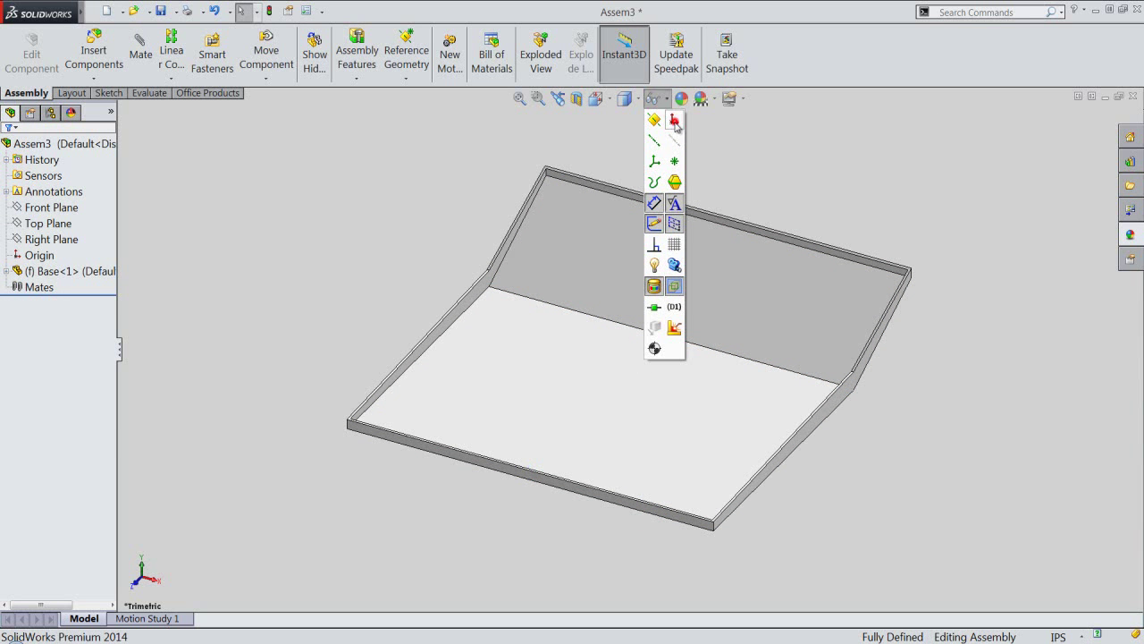
left_click(600, 105)
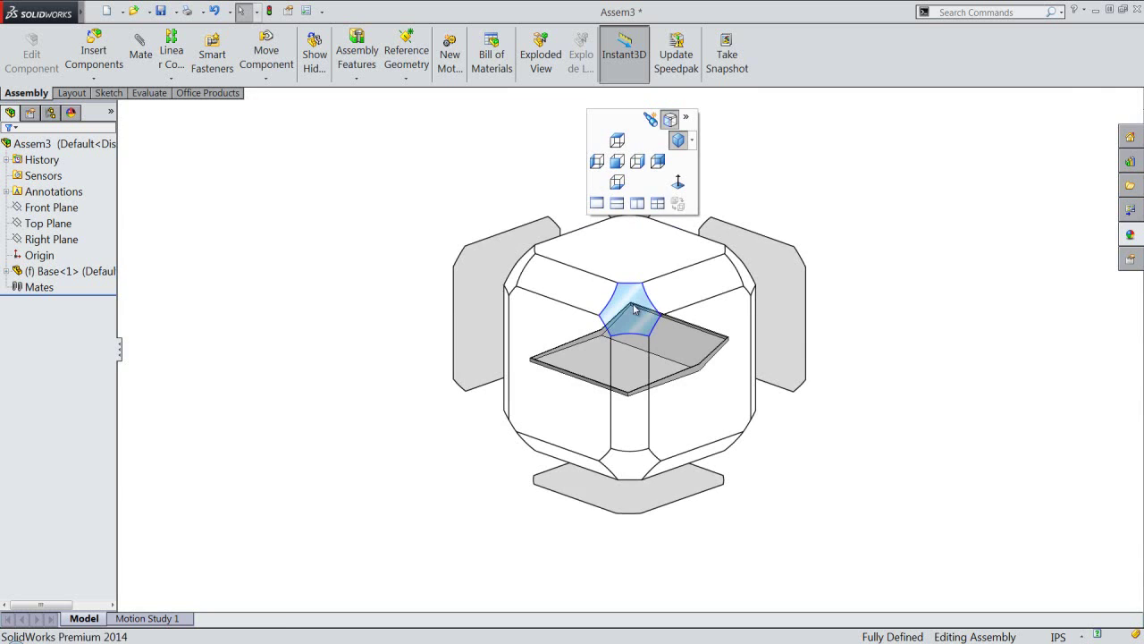
left_click(632, 302)
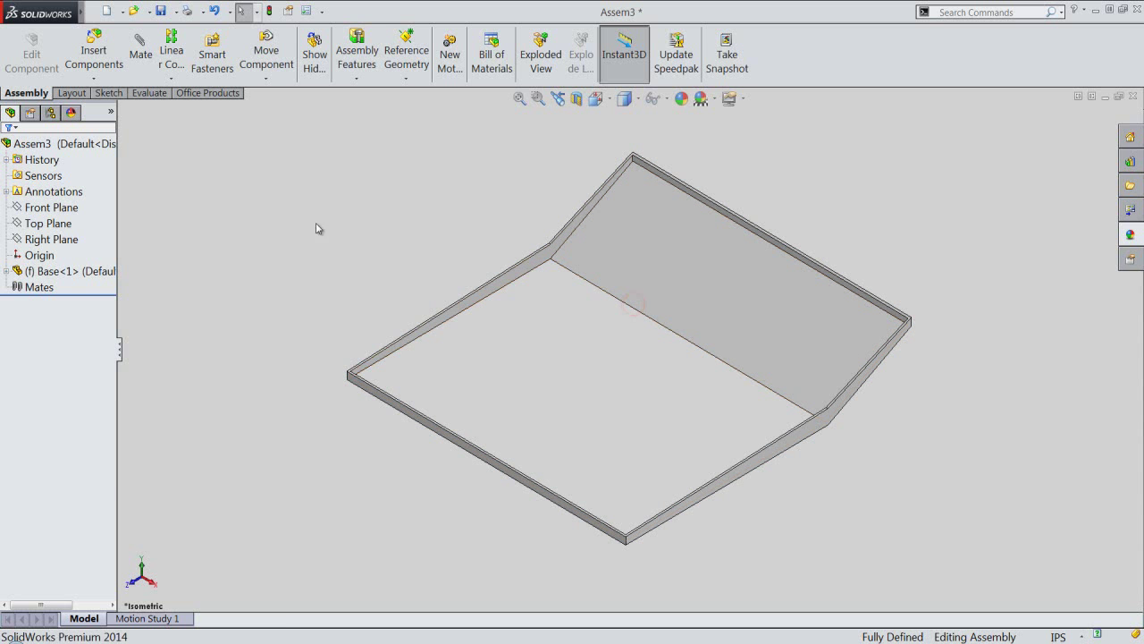
left_click(163, 12)
type("Calculator (Cabinet)")
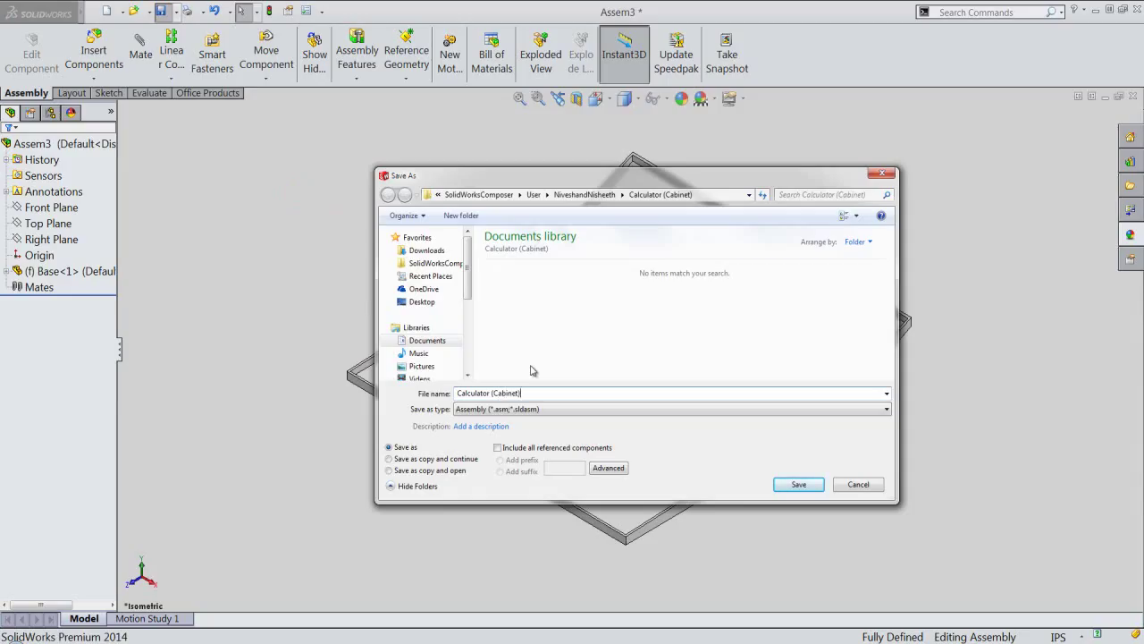
left_click(775, 486)
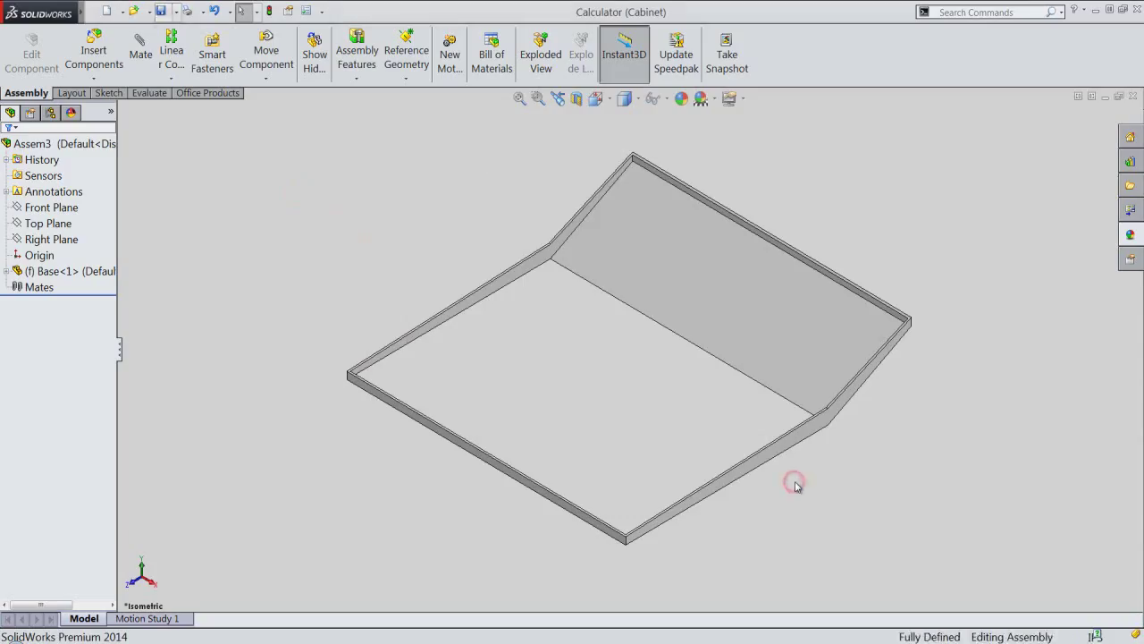
Insert the Top part file and place it in the cabinet assembly
left_click(97, 80)
left_click(93, 93)
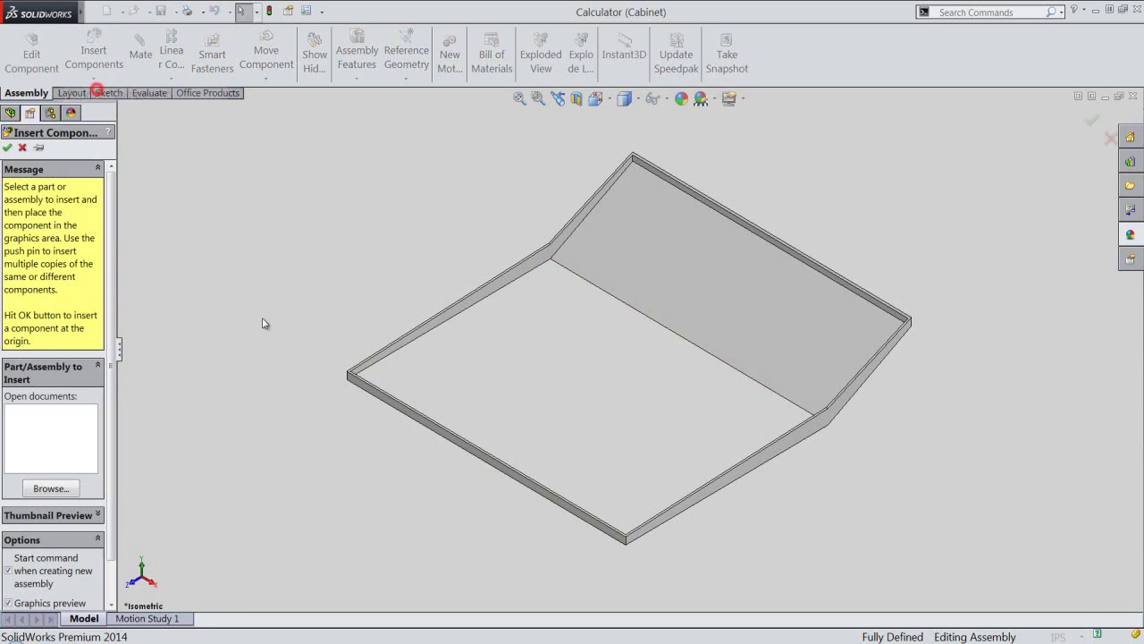
left_click(60, 490)
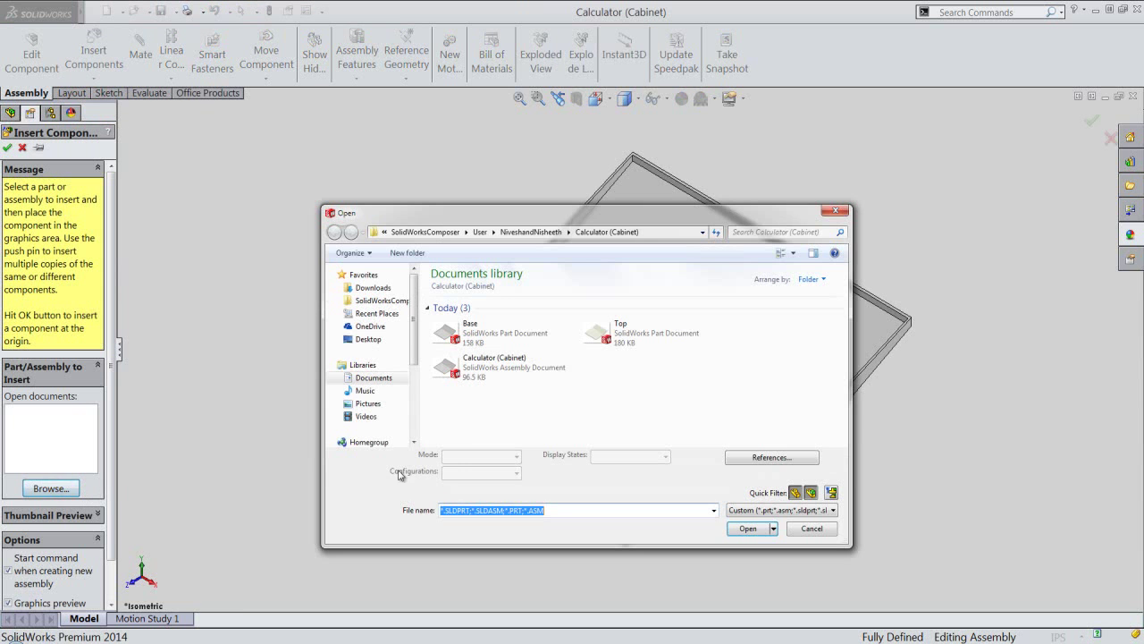
left_click(618, 336)
double_click(618, 336)
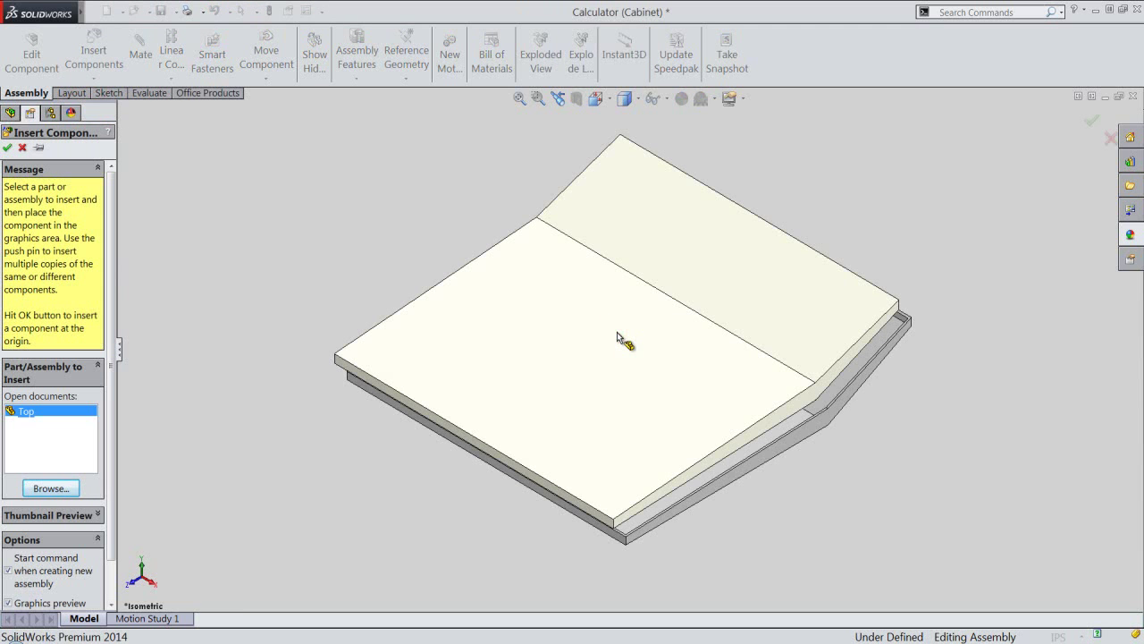
left_click(612, 333)
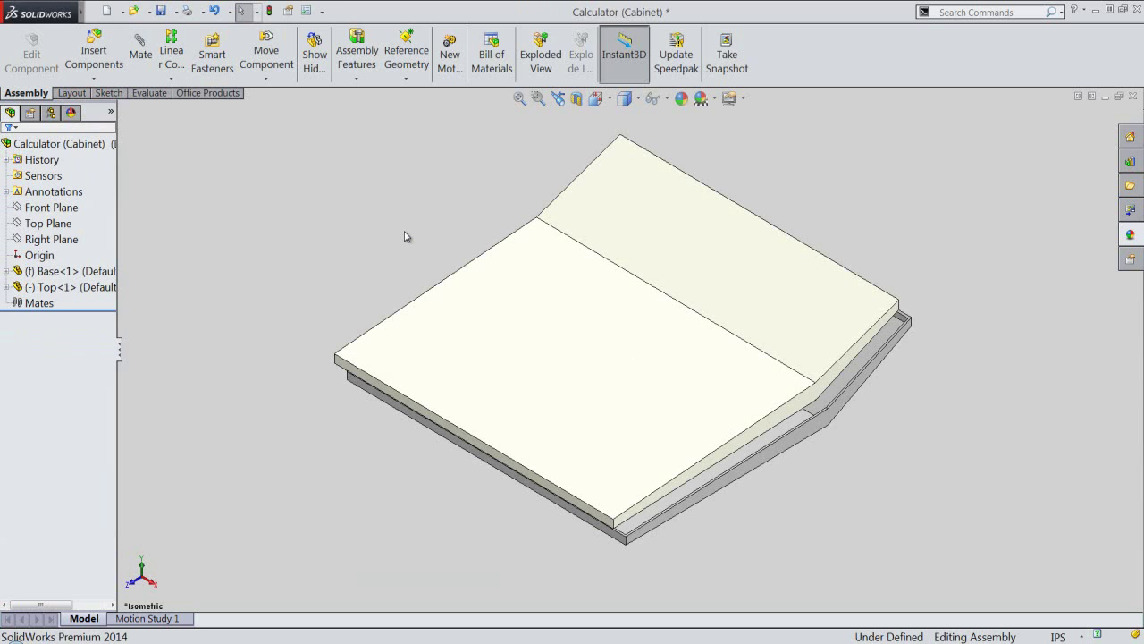
Mate the Top part's Right Plane coincident with the assembly's Right Plane
left_click(7, 287)
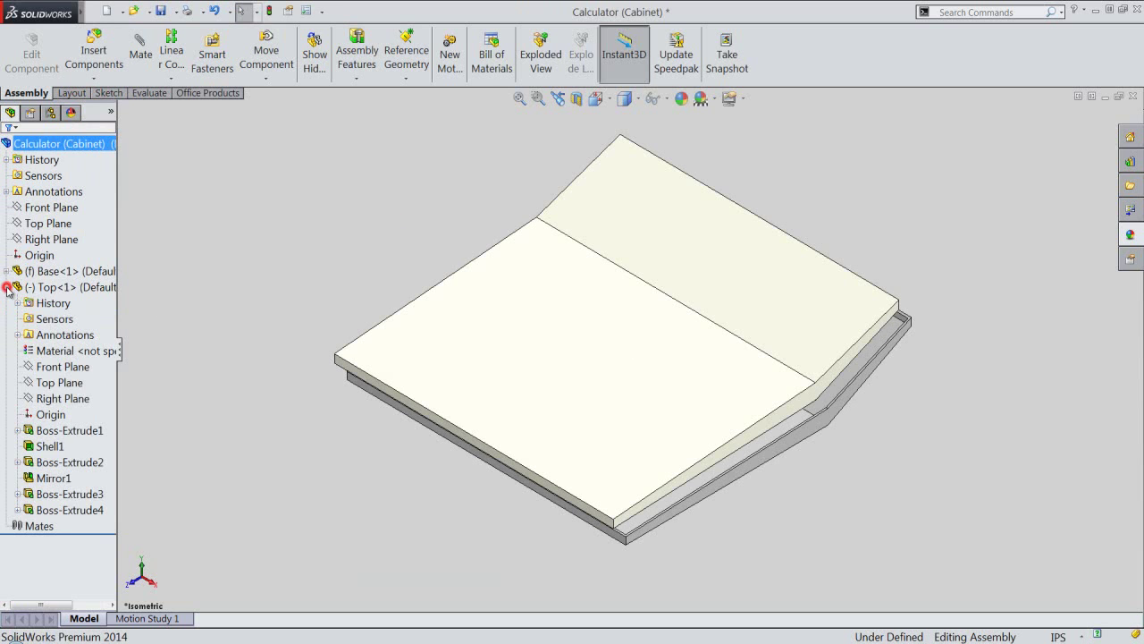
left_click(27, 398)
left_click(34, 239, "ctrl")
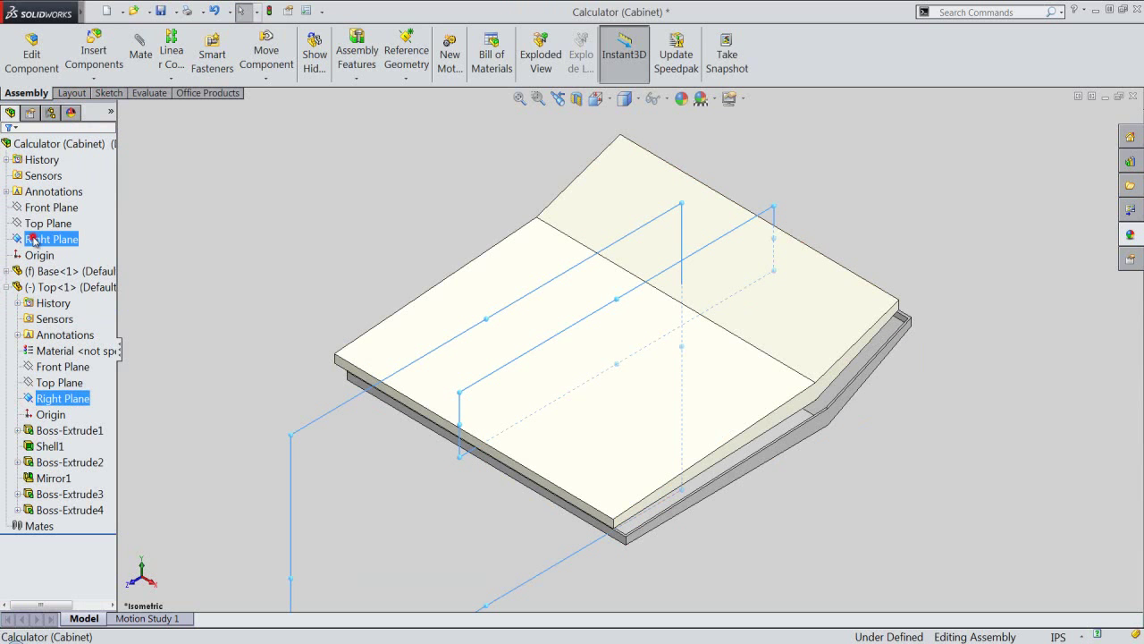
left_click(43, 205)
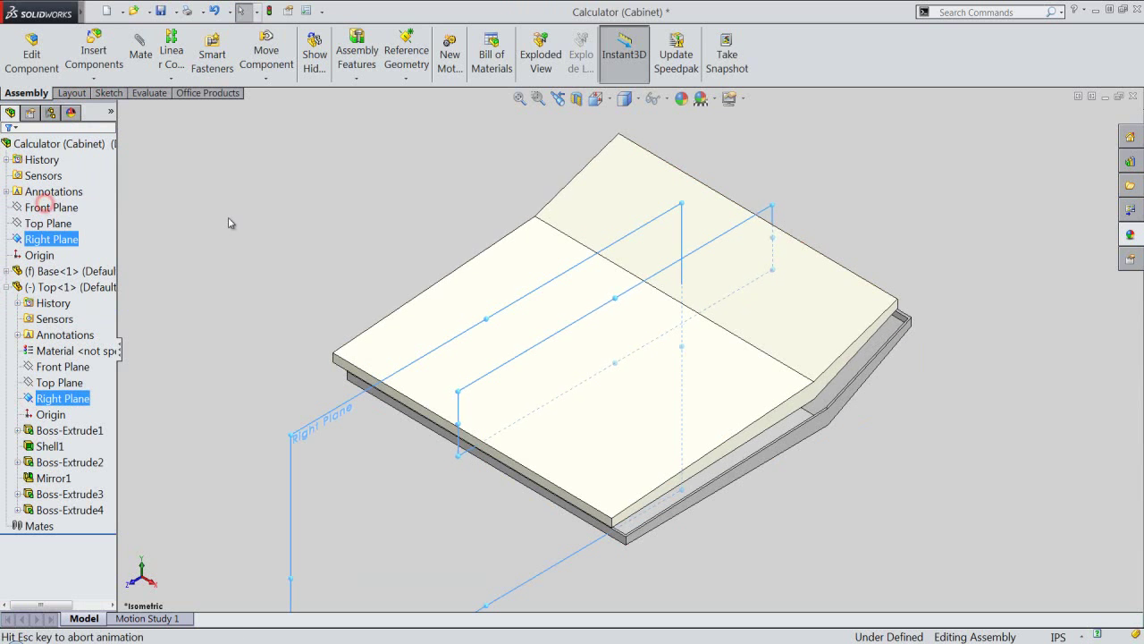
left_click(211, 196)
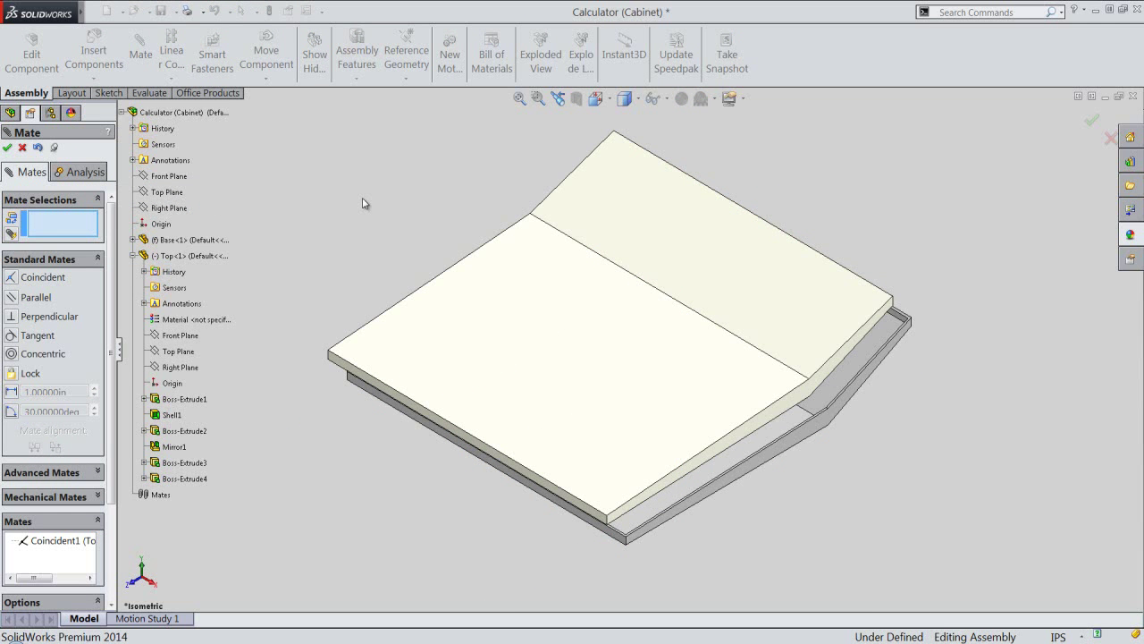
Mate the Top front face coincident with the matching Base face, then zoom to fit the assembly
left_click(341, 365)
scroll(333, 358, "down", 3)
scroll(334, 391, "down", 2)
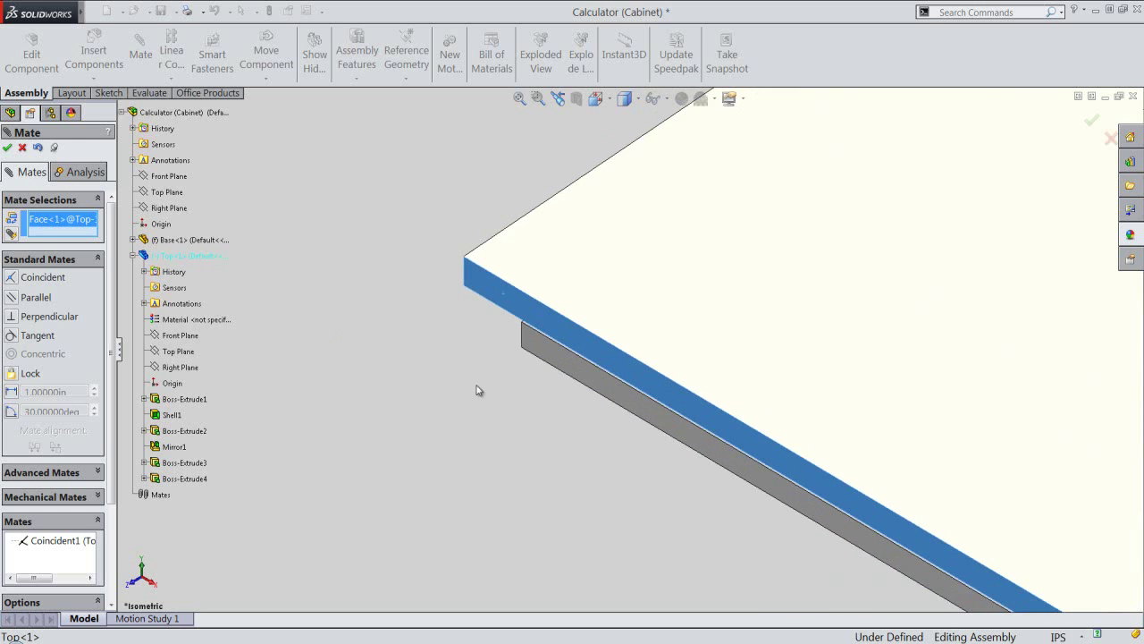
left_click(544, 354)
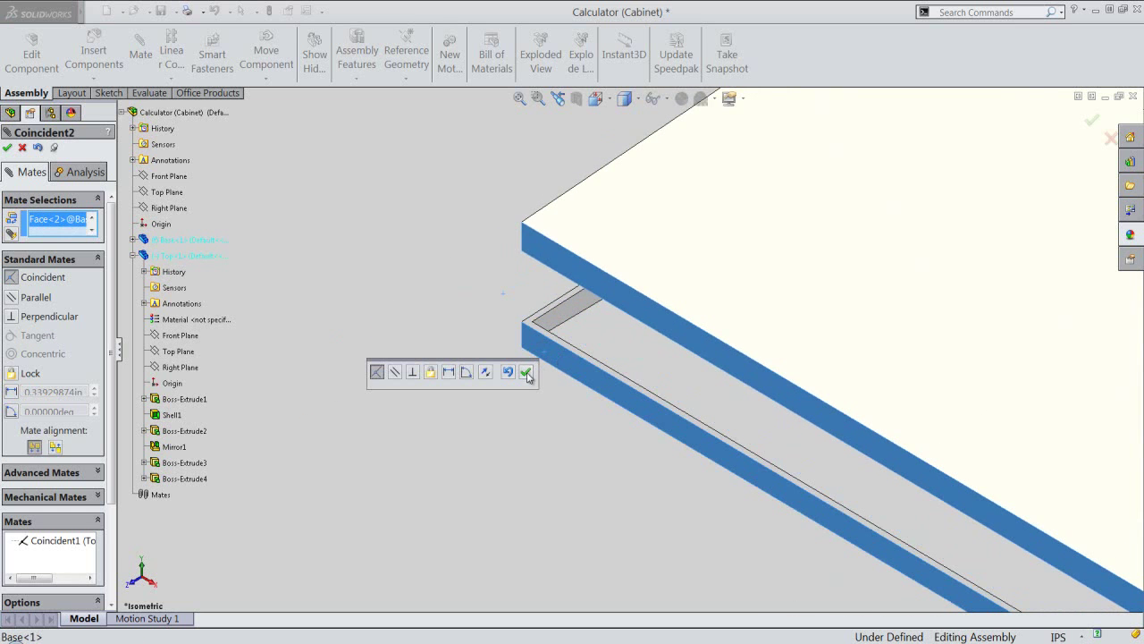
left_click(526, 372)
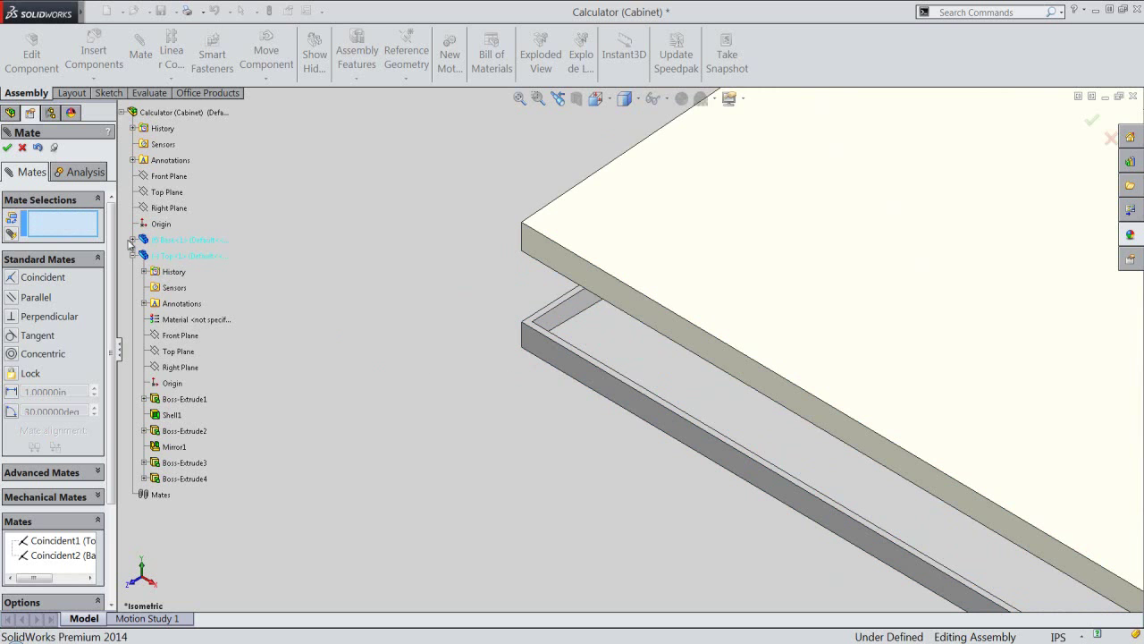
left_click(8, 148)
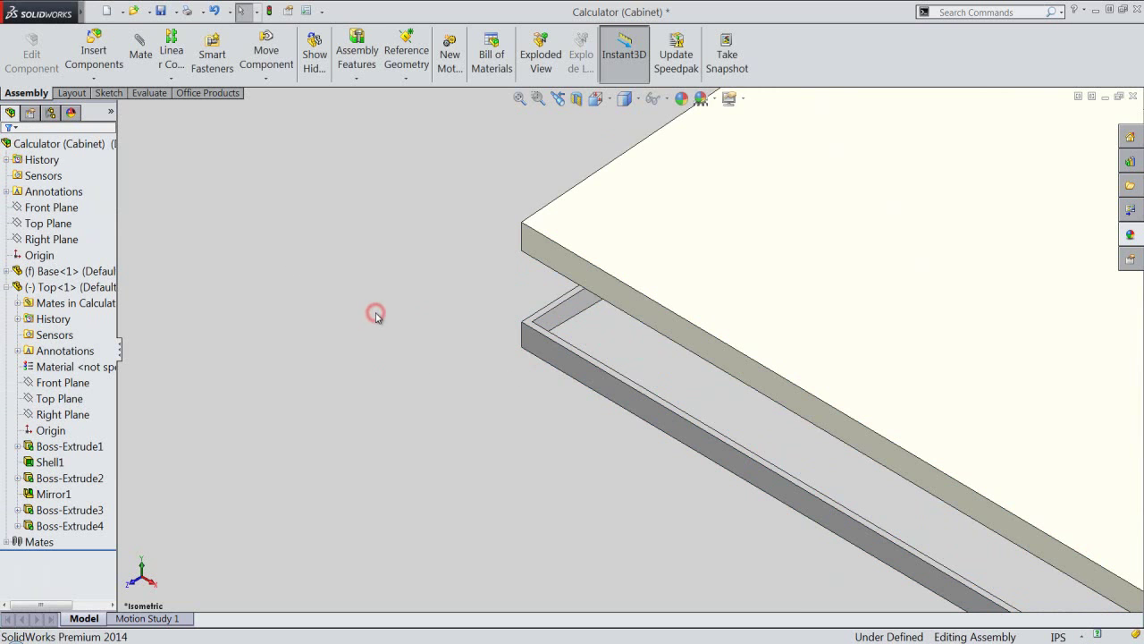
left_click(447, 334)
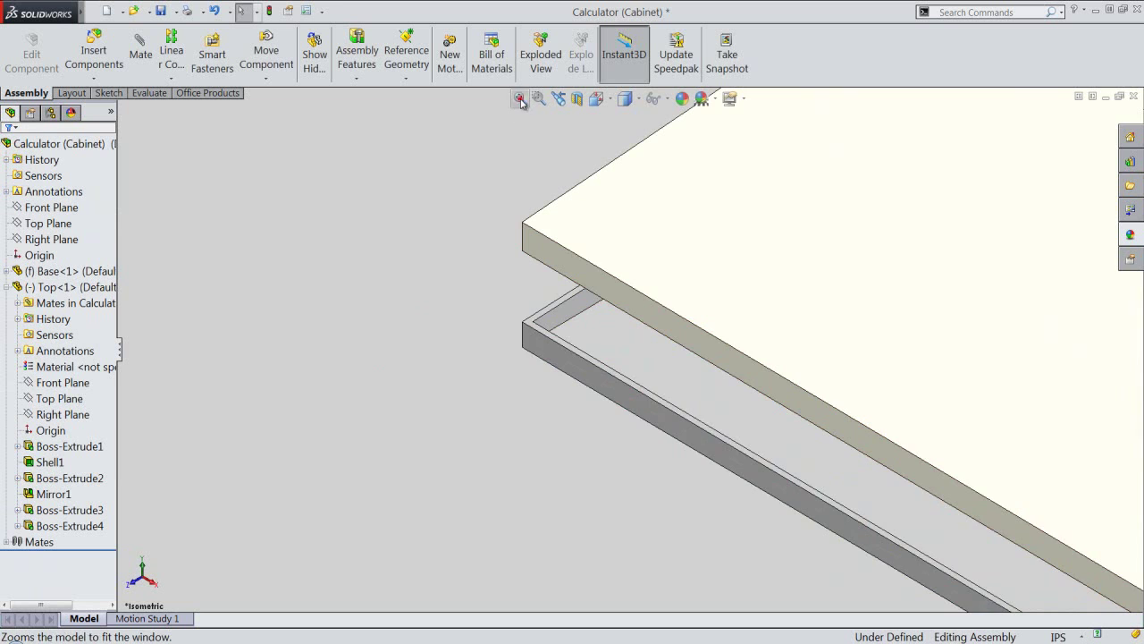
left_click(521, 99)
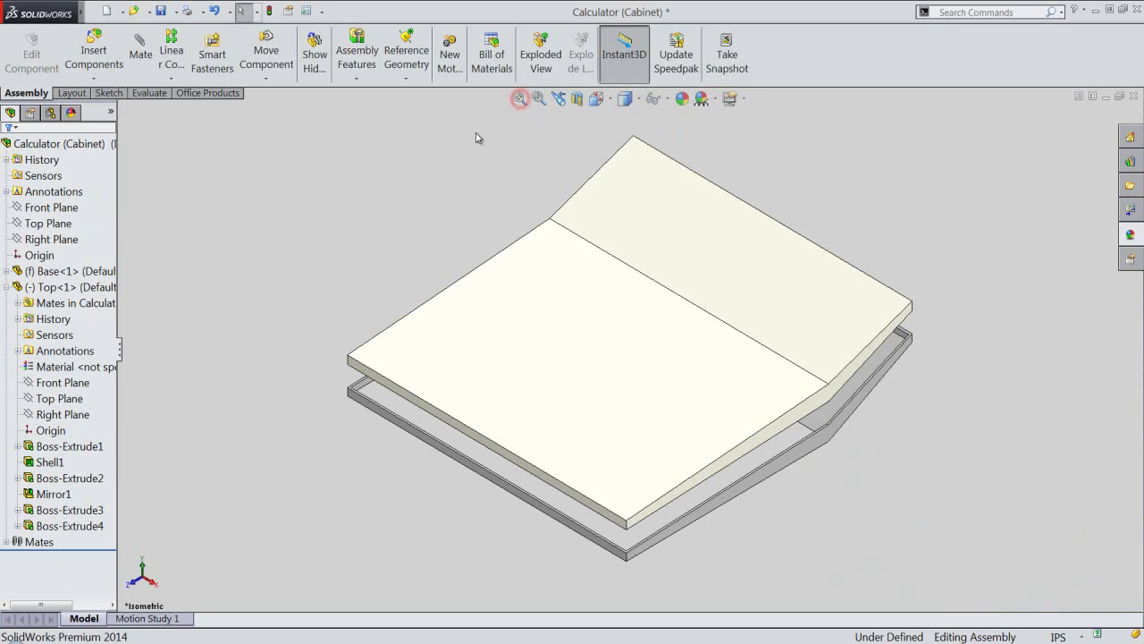
Section the assembly along the Right Plane and collapse the feature tree
left_click(577, 99)
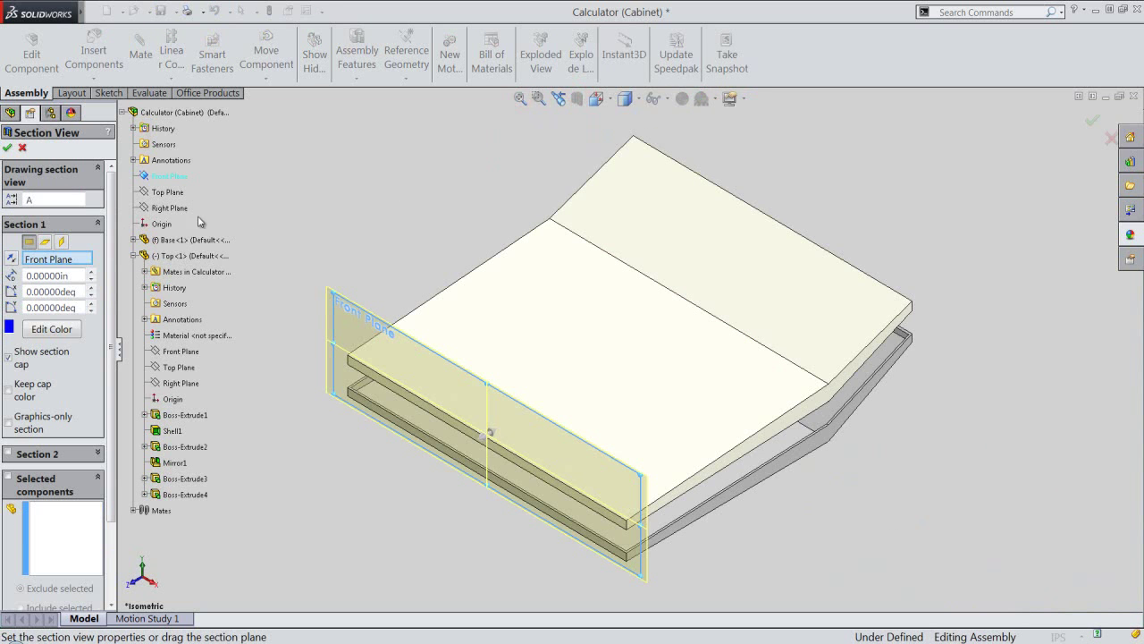
left_click(60, 242)
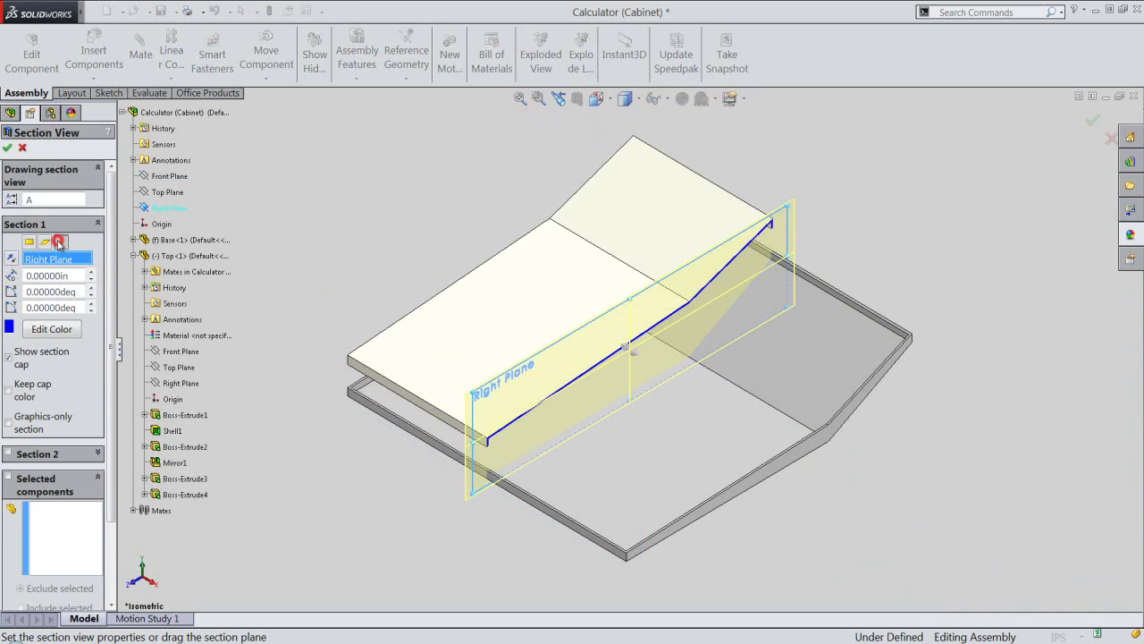
left_click(7, 148)
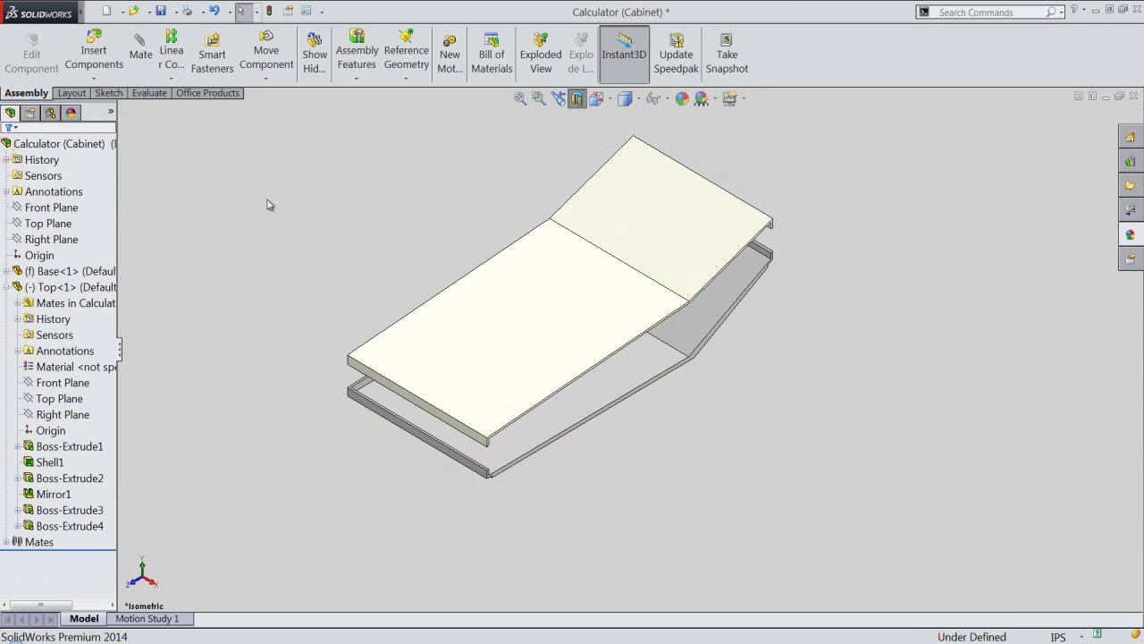
left_click(159, 210)
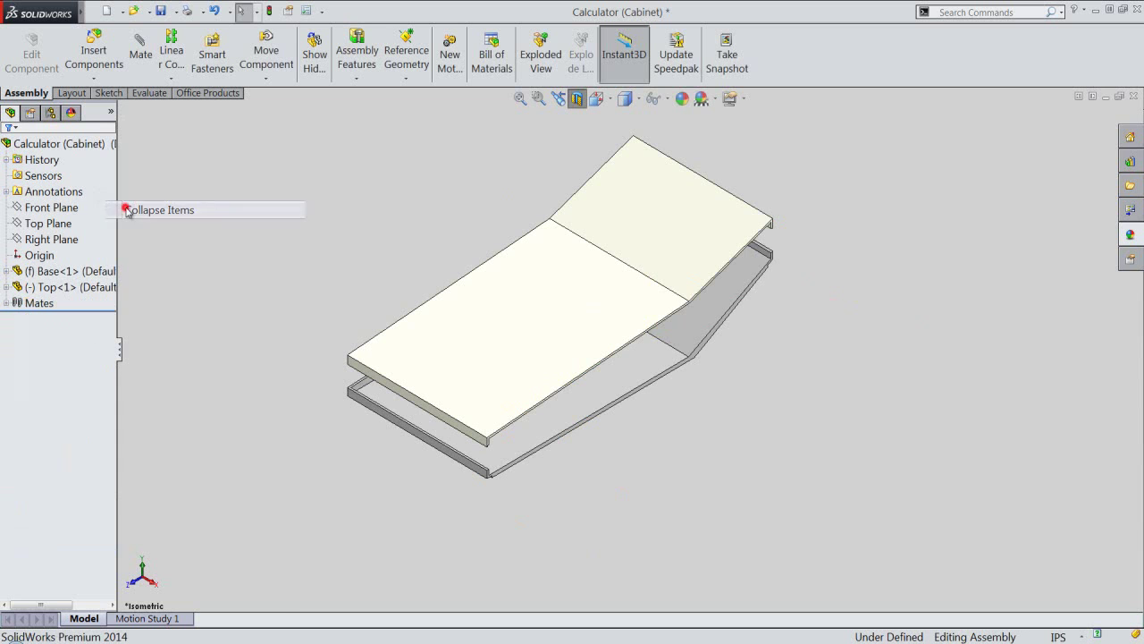
scroll(761, 248, "down", 3)
scroll(793, 267, "down", 2)
scroll(794, 266, "down", 2)
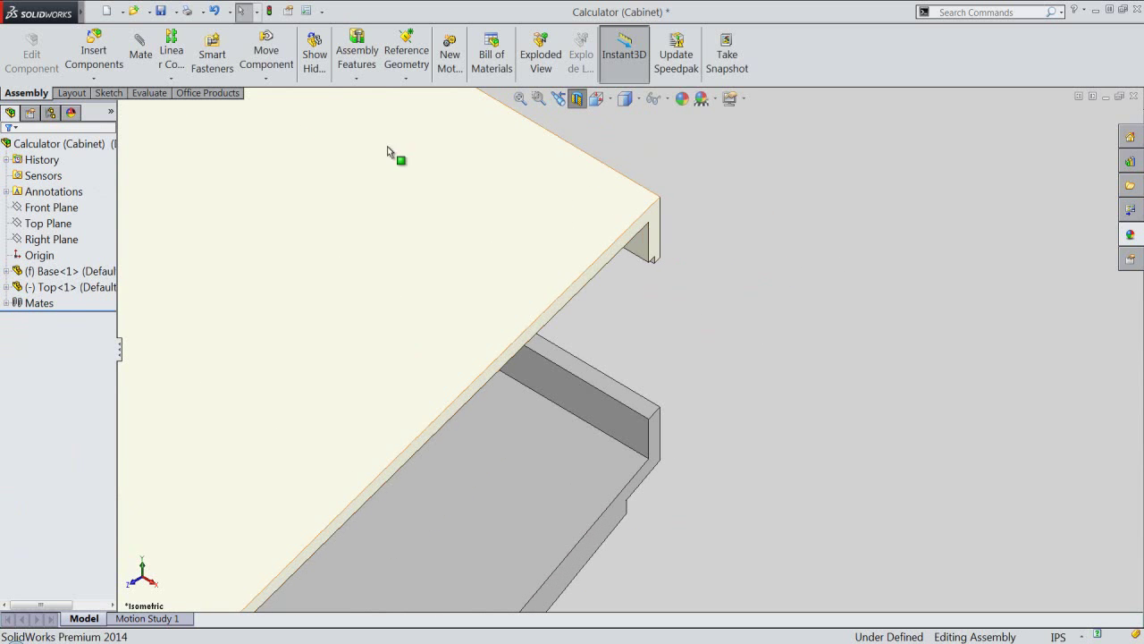
Add Coincident3 between the Base wall's top face and the matching Top face
left_click(140, 54)
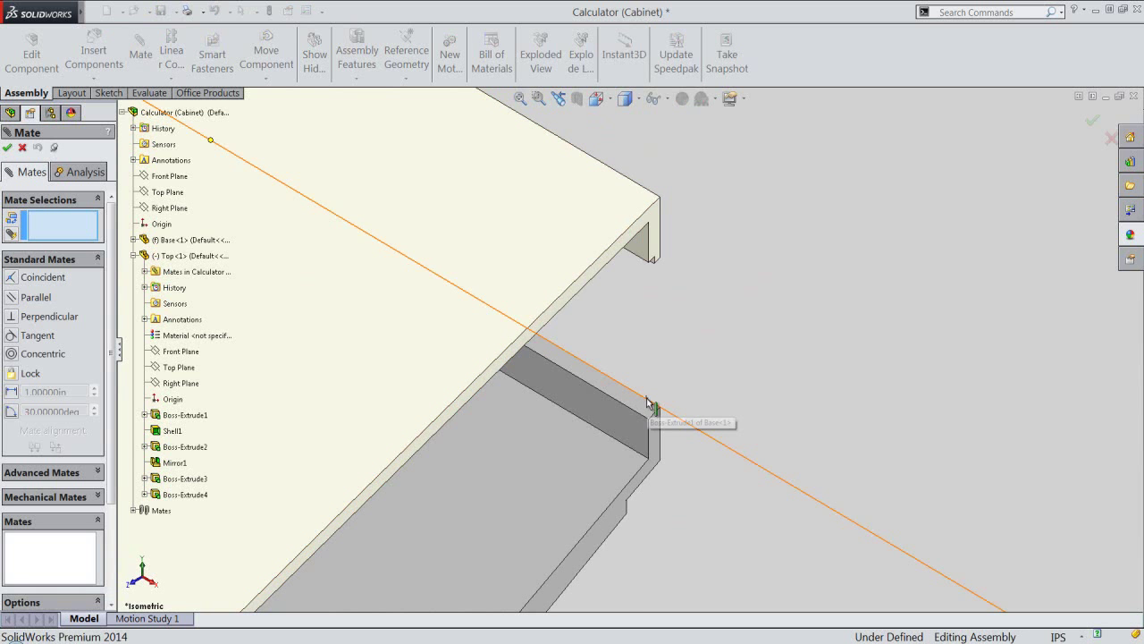
left_click(646, 407)
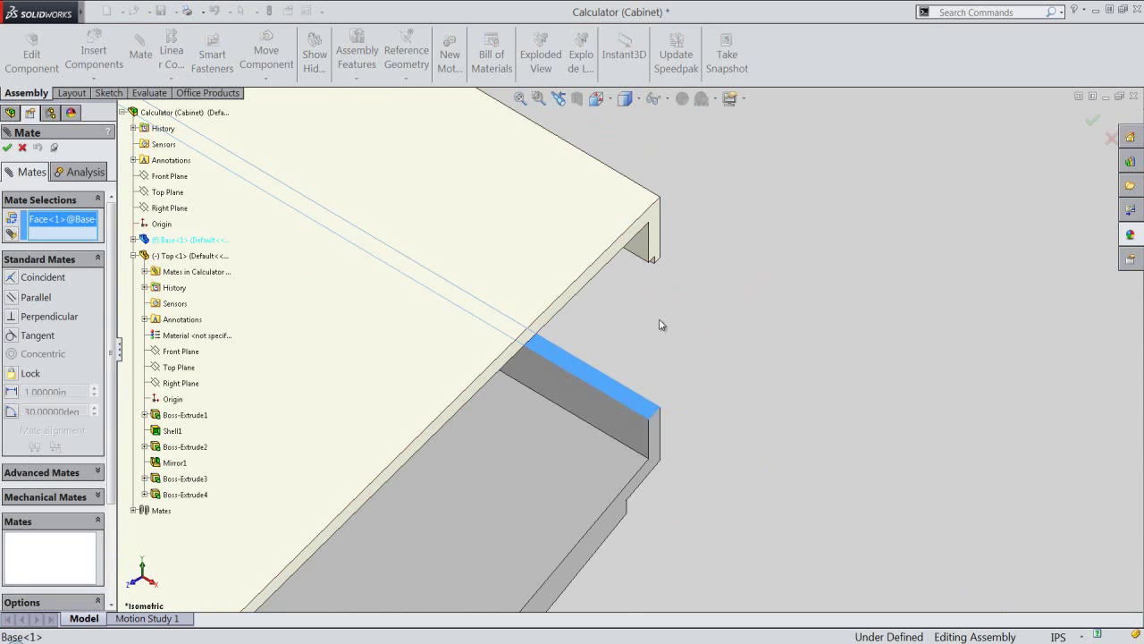
middle_click_drag(659, 322, 590, 153)
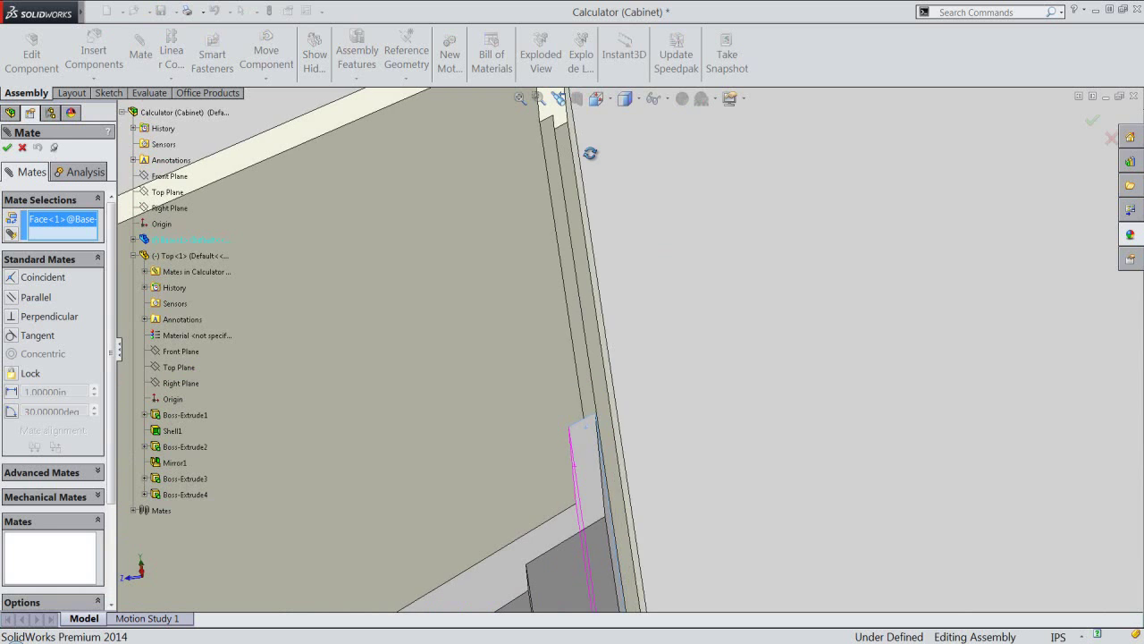
left_click(547, 129)
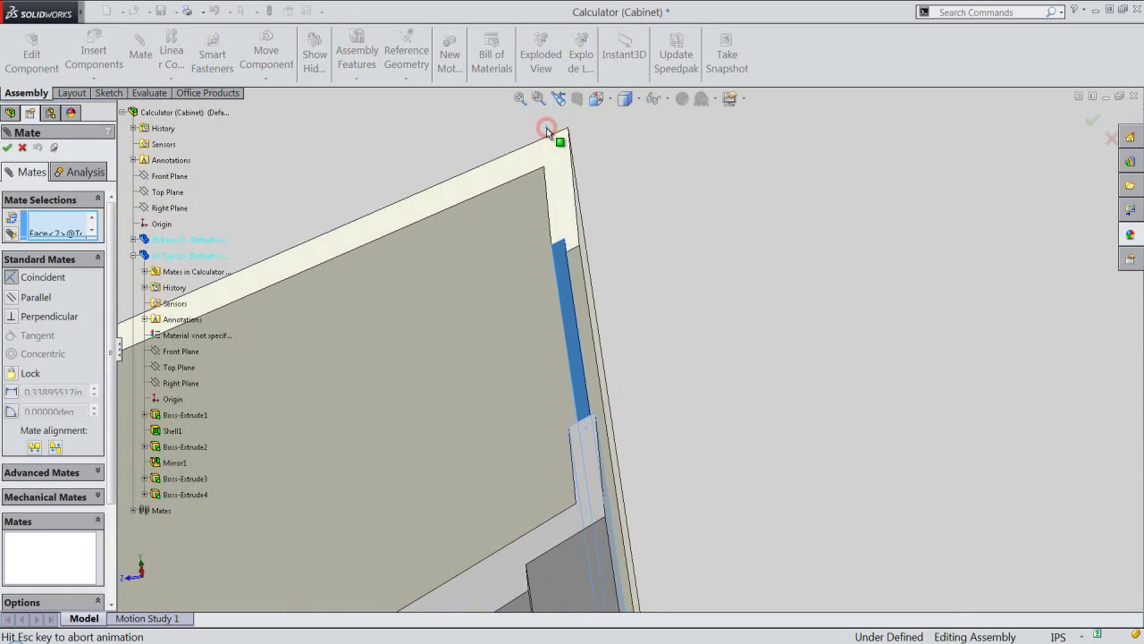
left_click(528, 109)
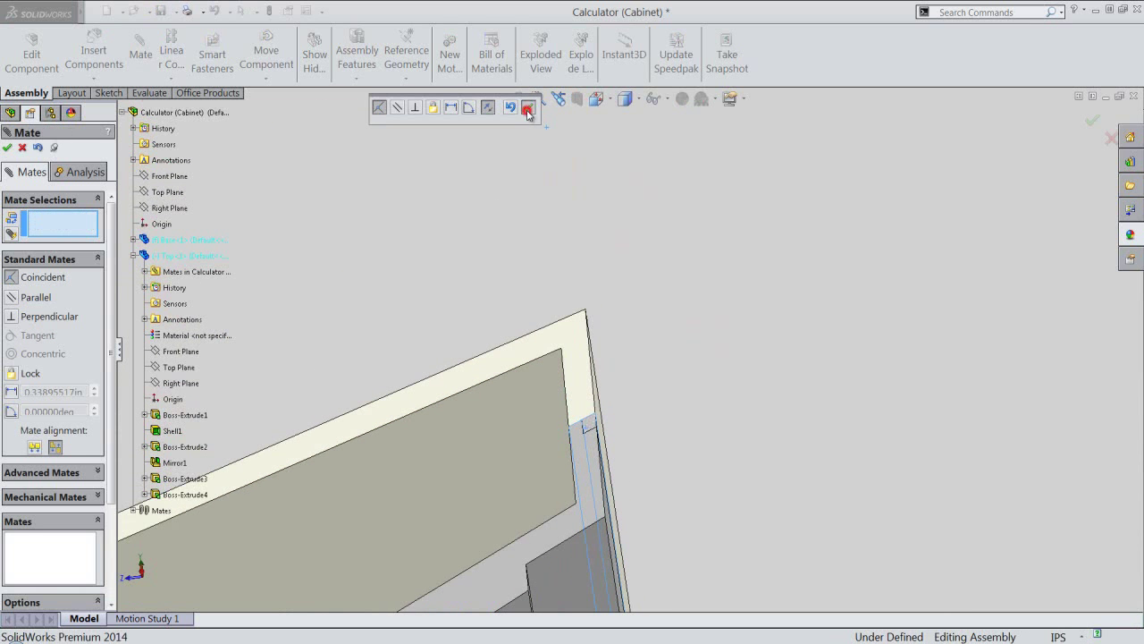
left_click(555, 106)
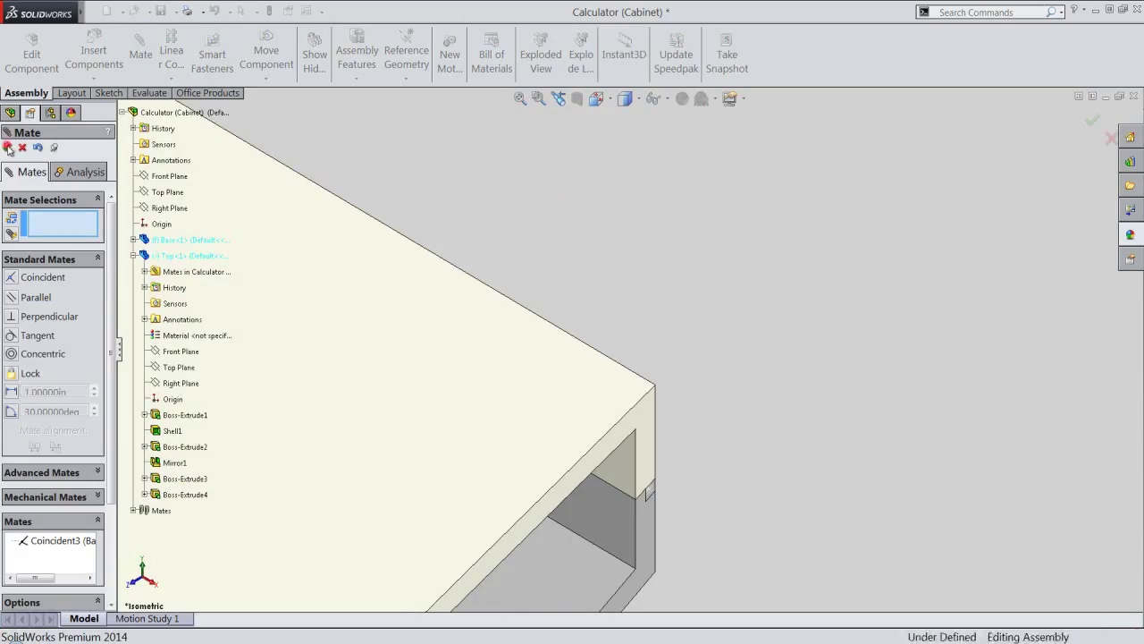
left_click(625, 227)
mouse_move(664, 242)
middle_mouse_down()
mouse_move(899, 278)
mouse_move(856, 323)
middle_mouse_up()
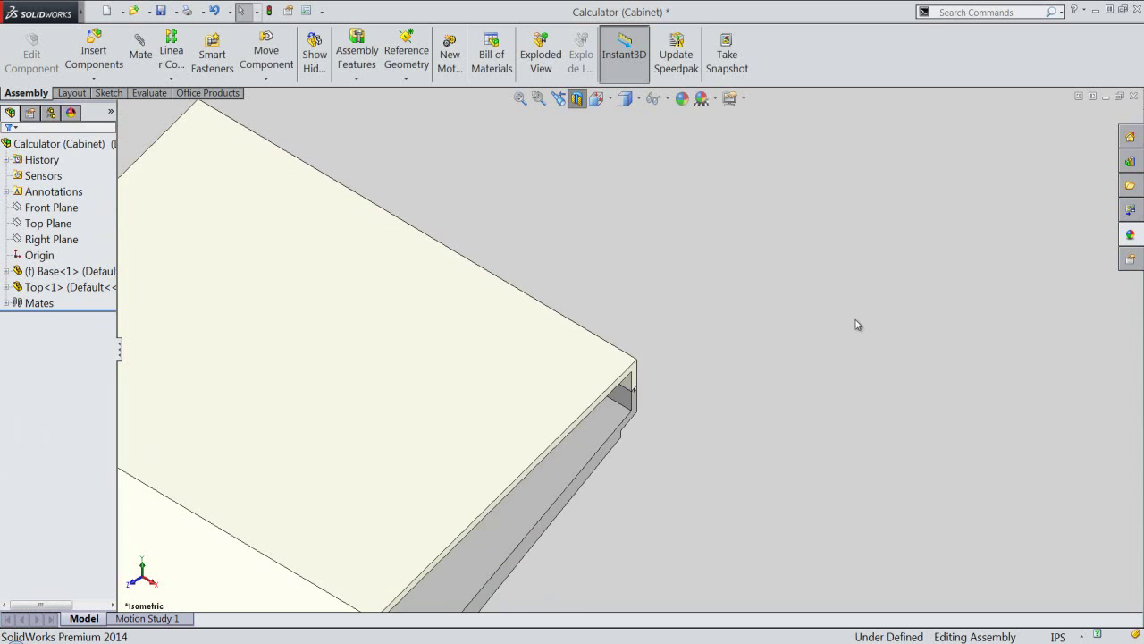
scroll(635, 393, "down", 4)
scroll(644, 350, "down", 2)
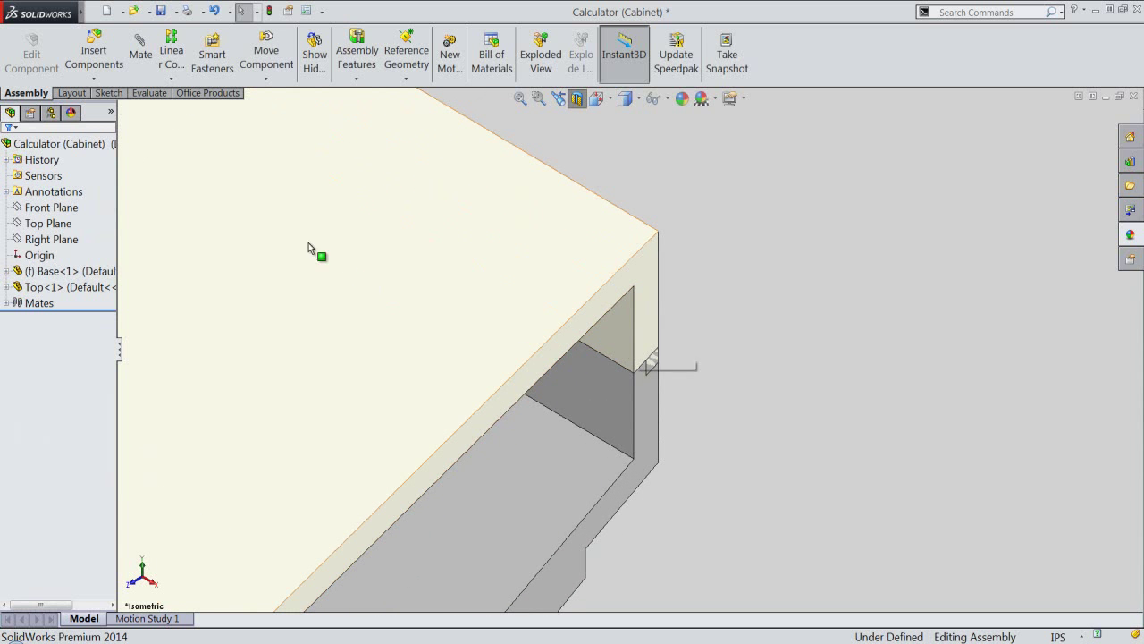
left_click(148, 93)
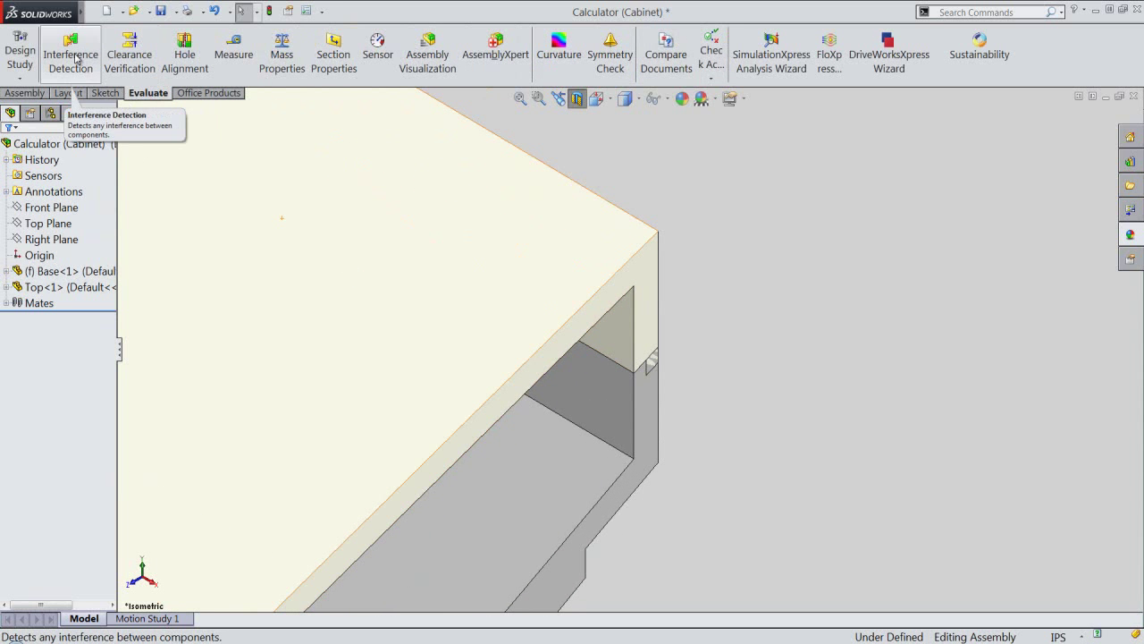
Run Interference Detection, finding Interference1 between Top and Base, then select an inner Base face
left_click(71, 55)
left_click(70, 239)
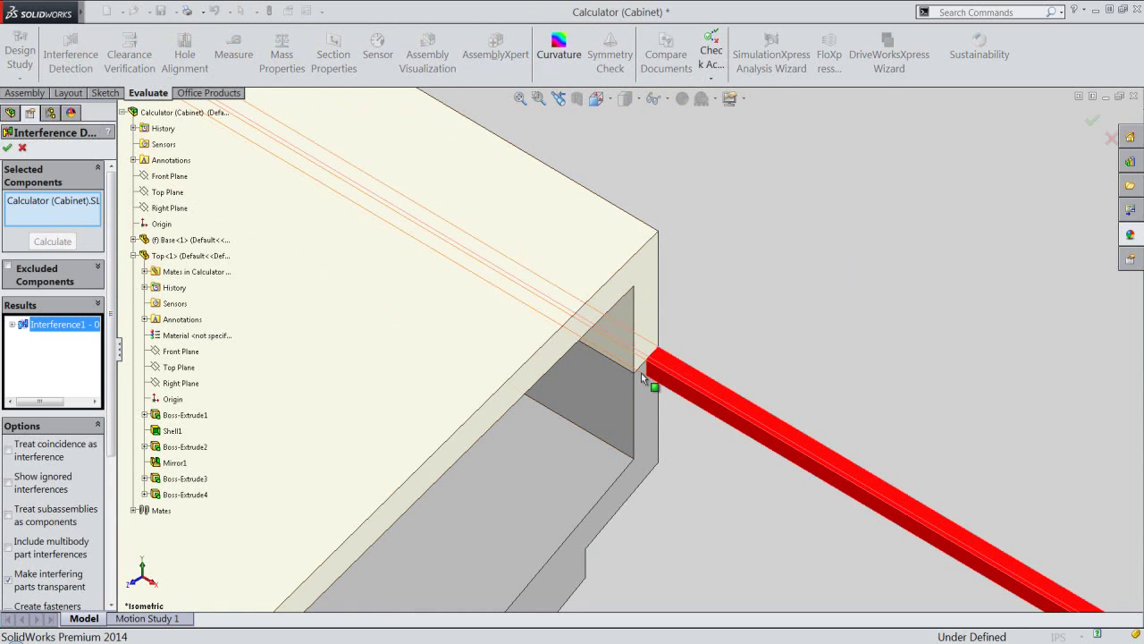
left_click(7, 147)
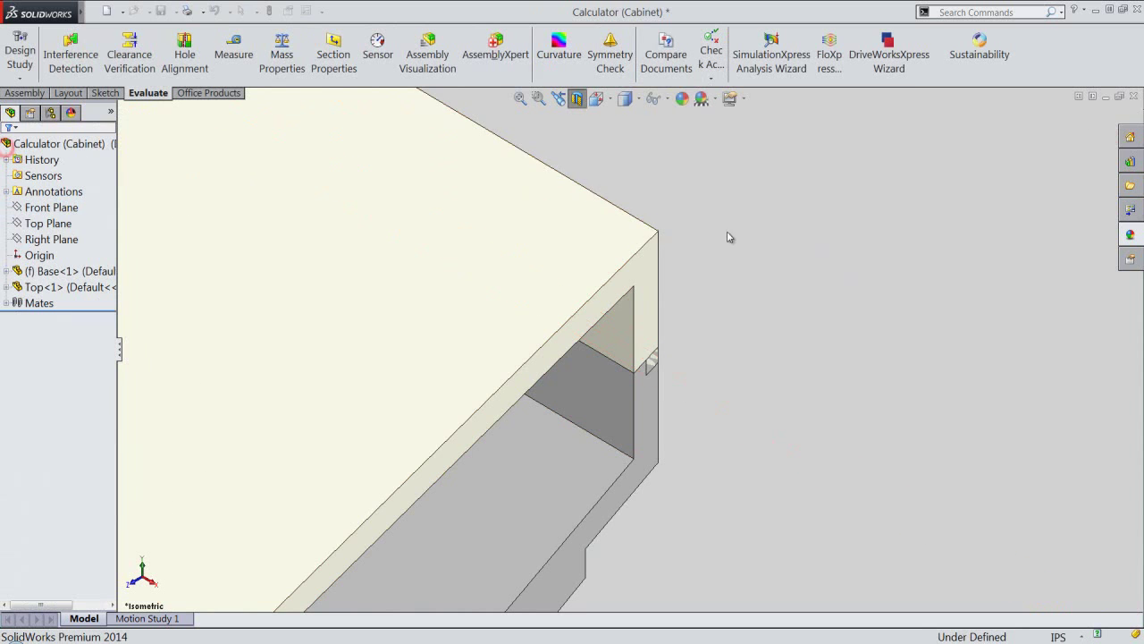
left_click(34, 95)
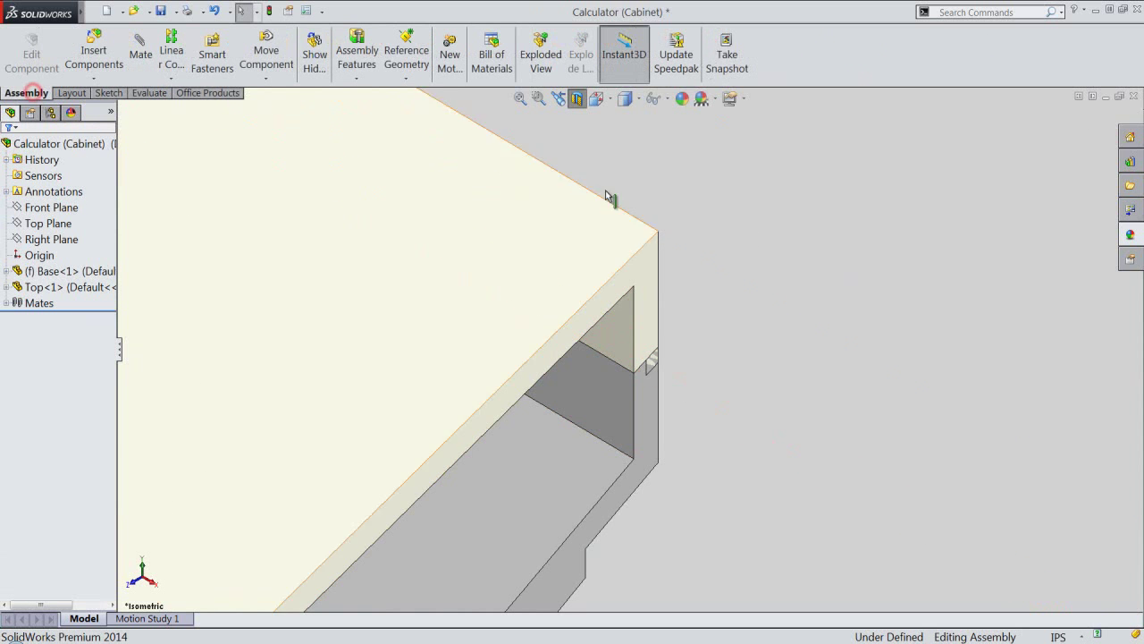
left_click(628, 414)
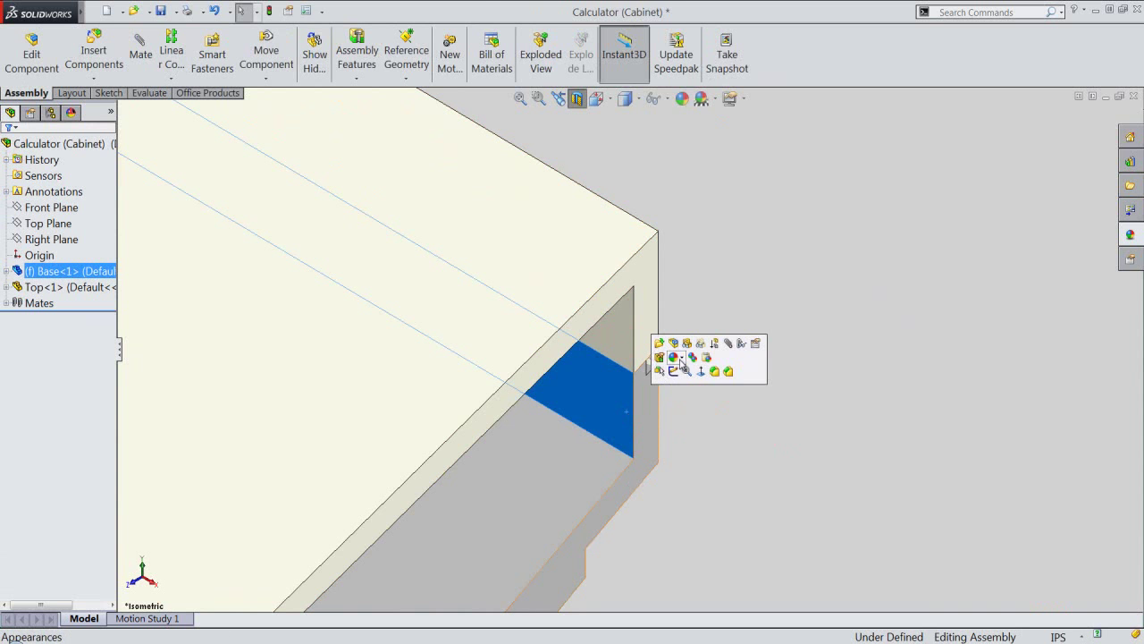
Edit the Base component, cut a Cavity using Top as the design component, then exit editing
left_click(679, 348)
left_click(706, 396)
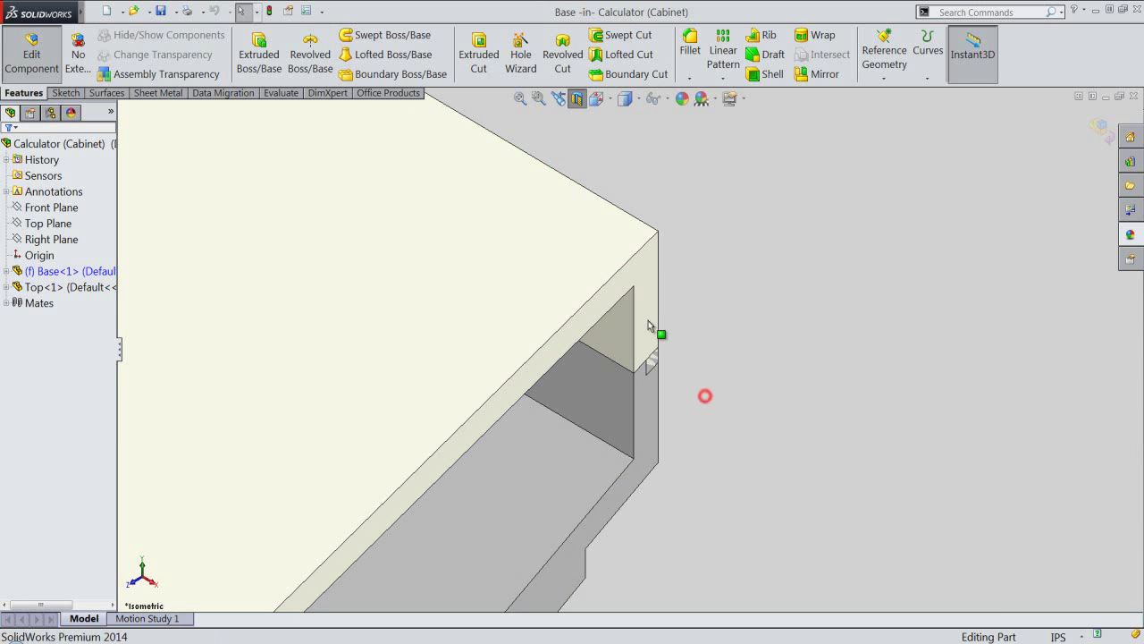
left_click(122, 12)
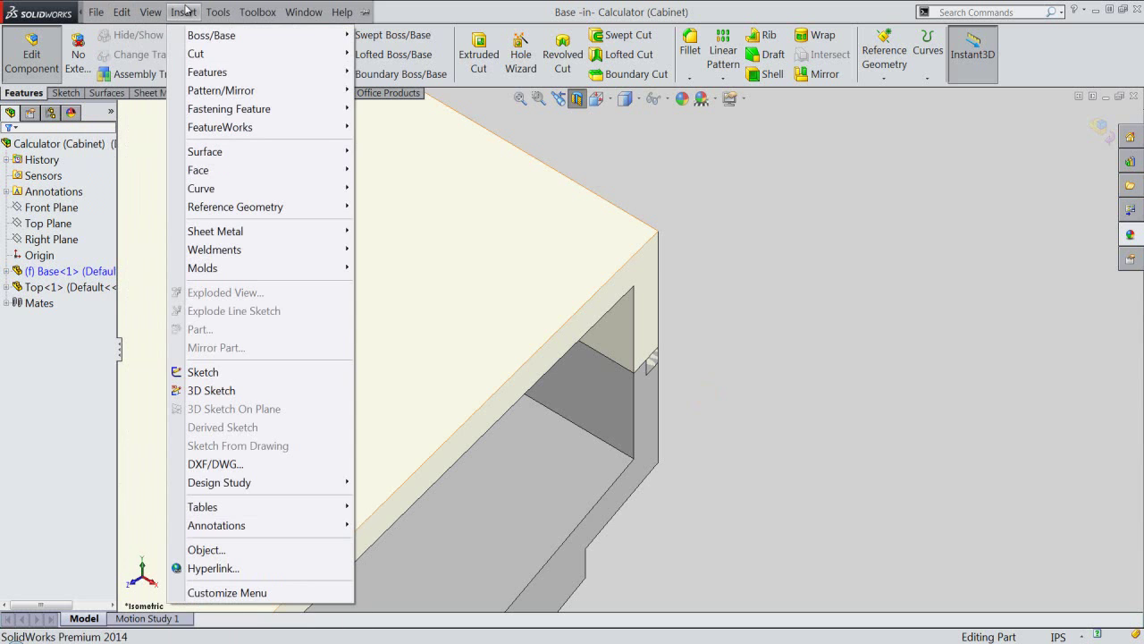
mouse_move(207, 71)
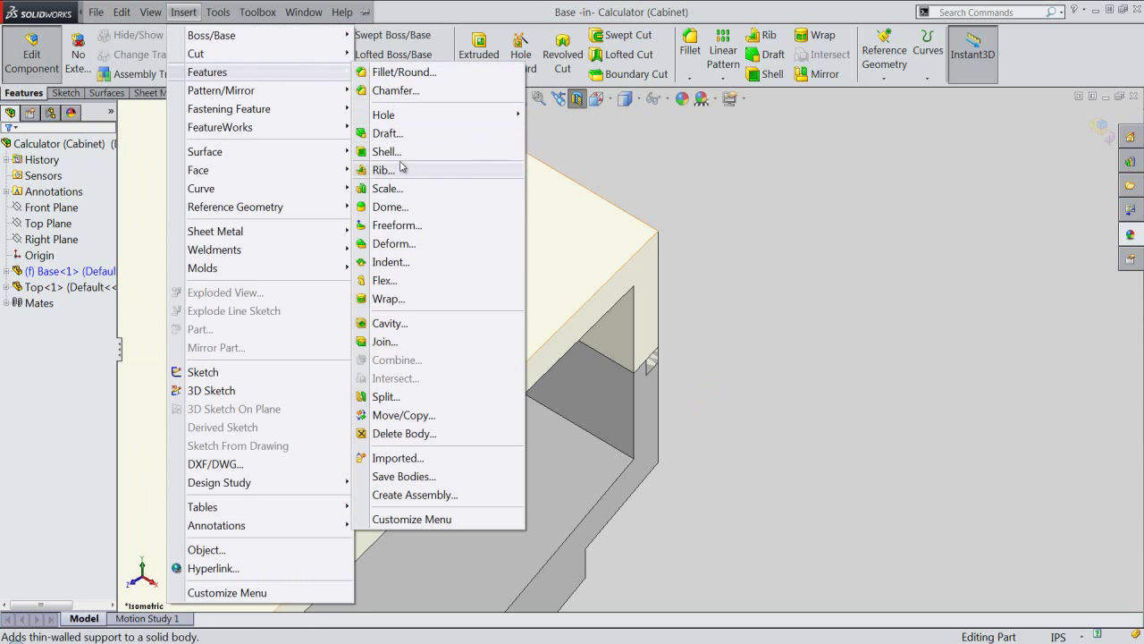
left_click(401, 323)
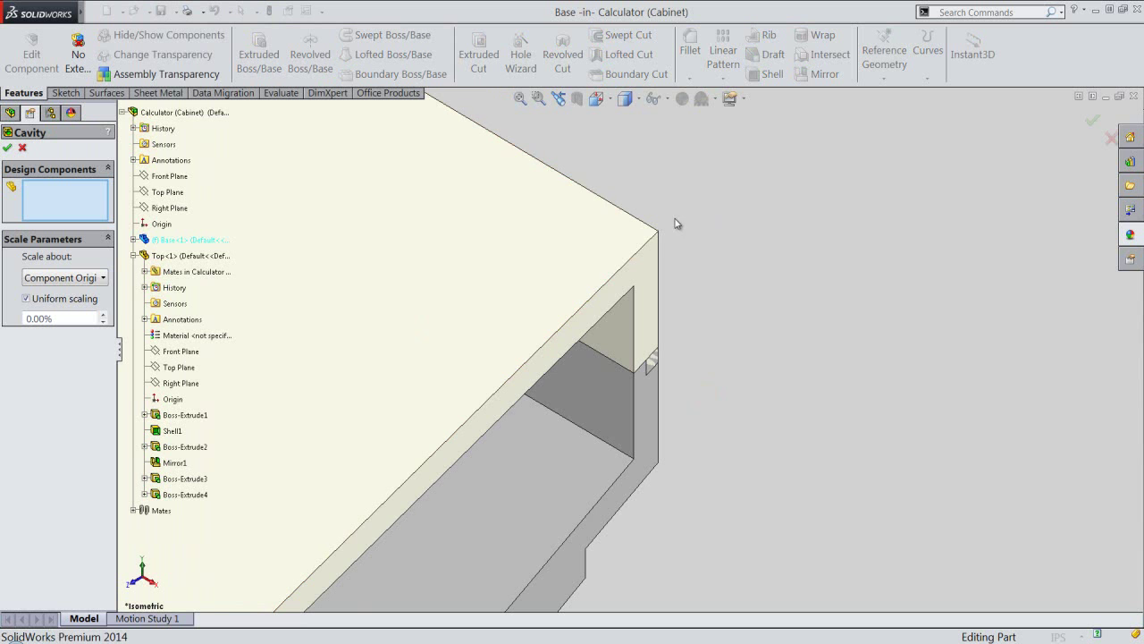
left_click(597, 250)
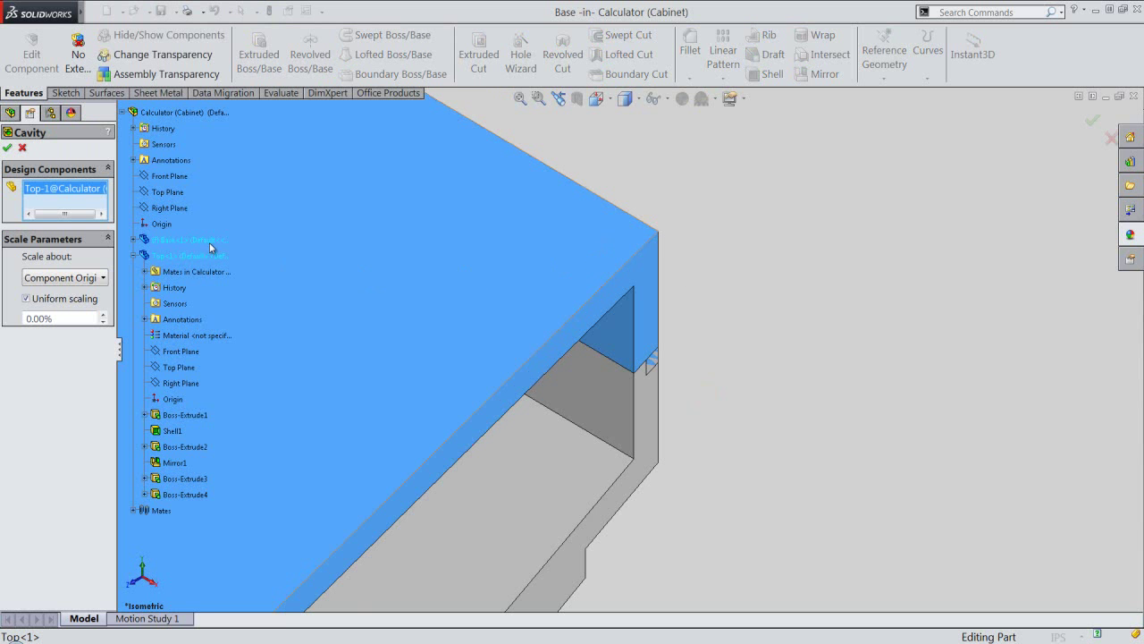
left_click(7, 149)
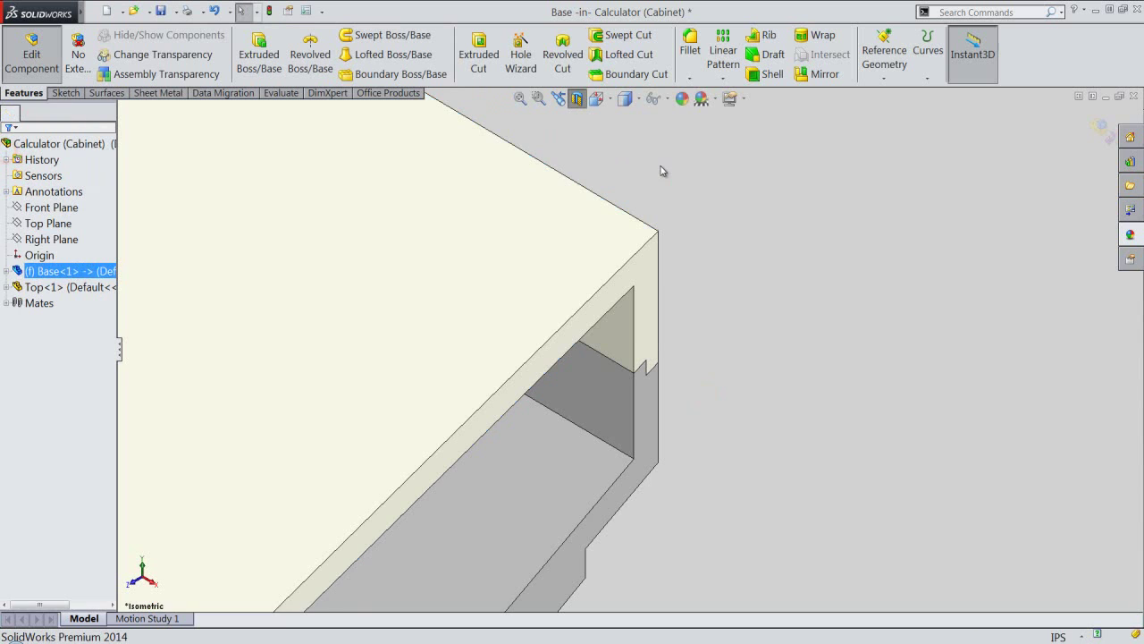
left_click(661, 186)
scroll(646, 362, "down", 1)
scroll(646, 364, "down", 2)
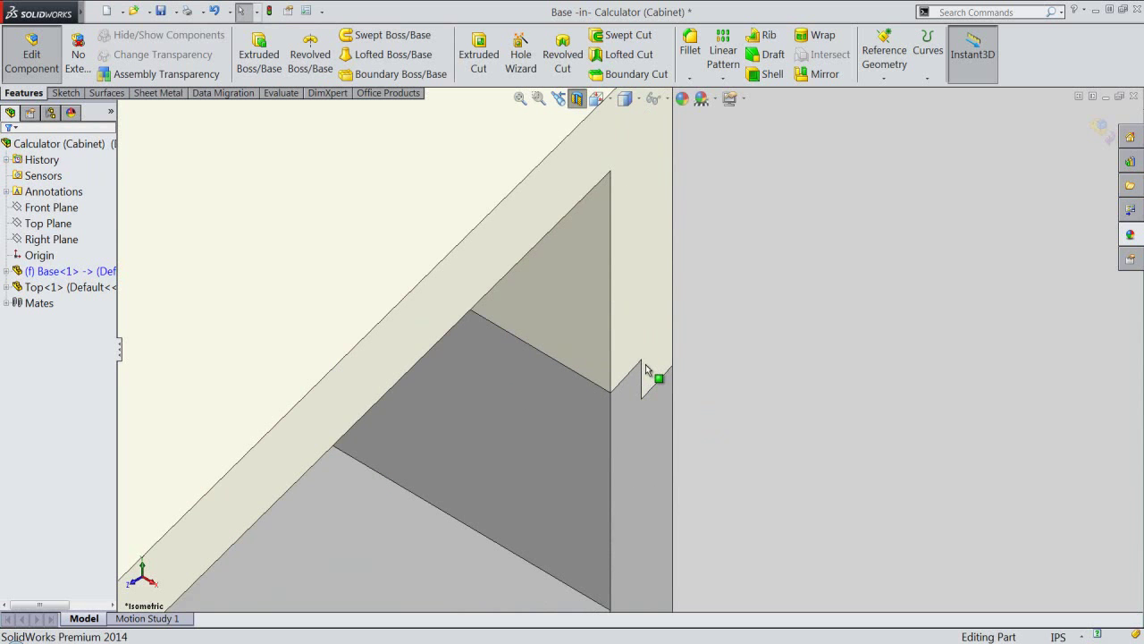
left_click(1100, 125)
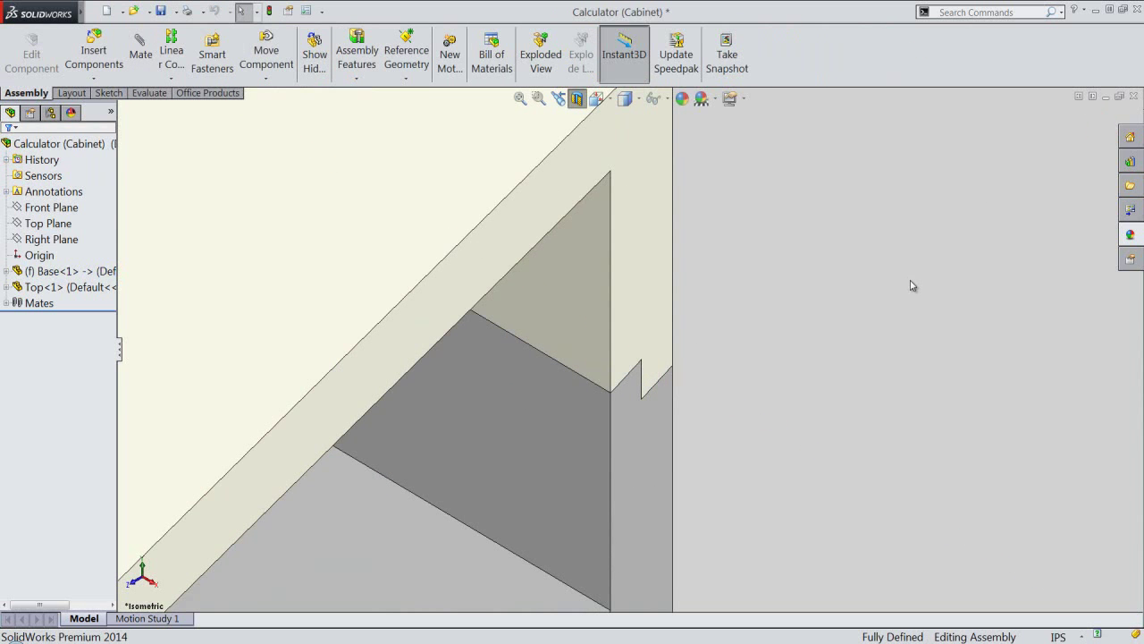
Rerun Interference Detection to confirm no interferences remain, and fit the cabinet in view
left_click(149, 93)
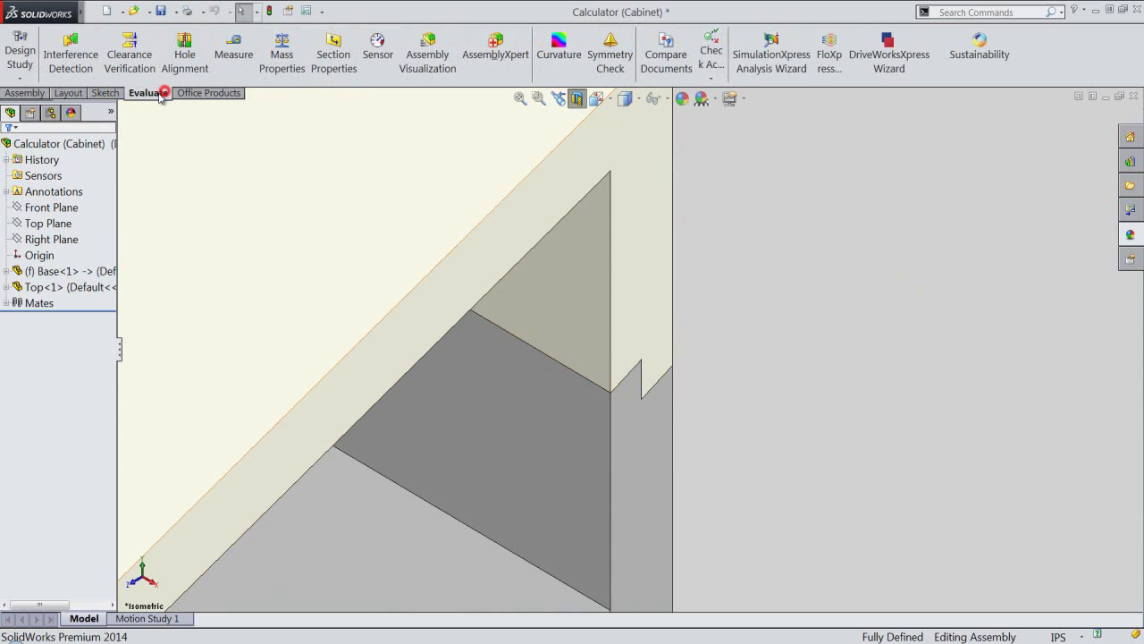
left_click(70, 61)
left_click(52, 242)
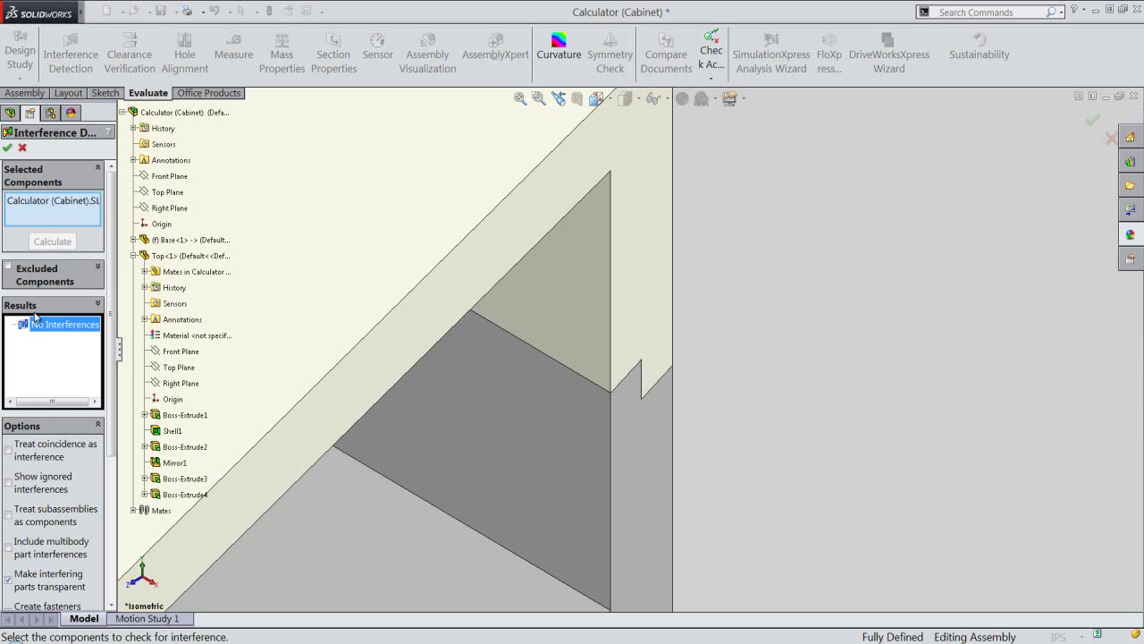
left_click(7, 148)
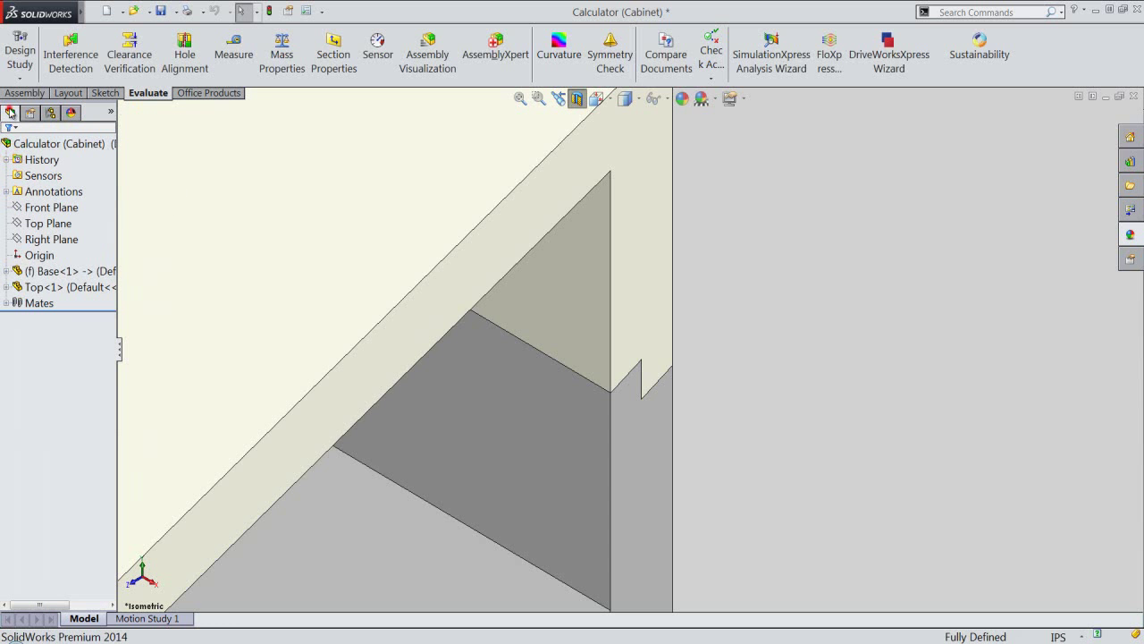
left_click(26, 94)
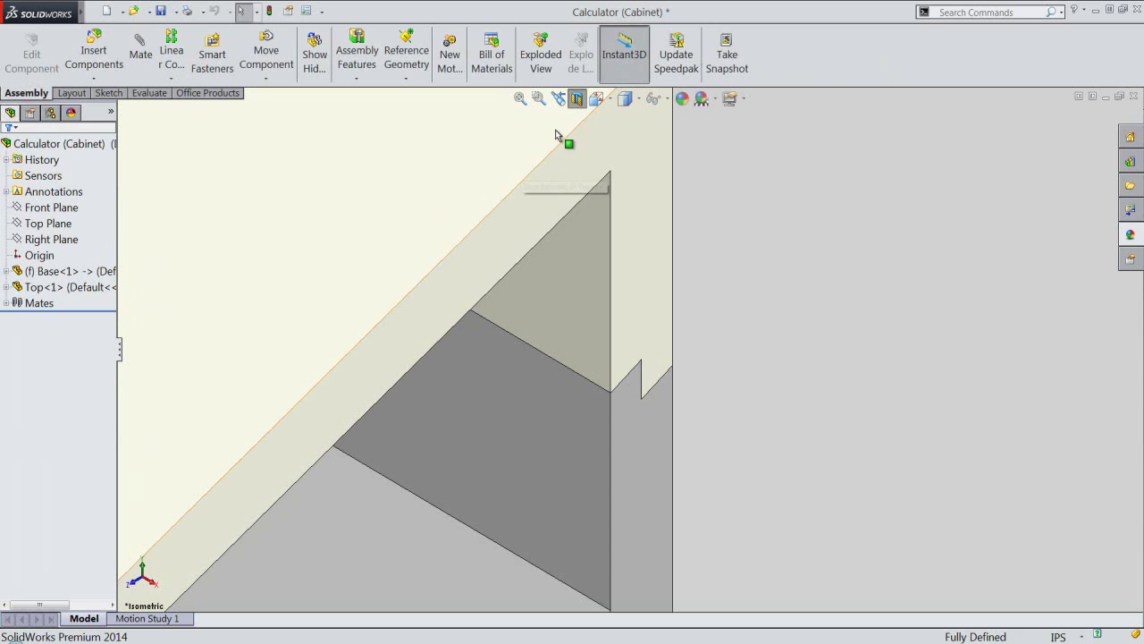
left_click(520, 99)
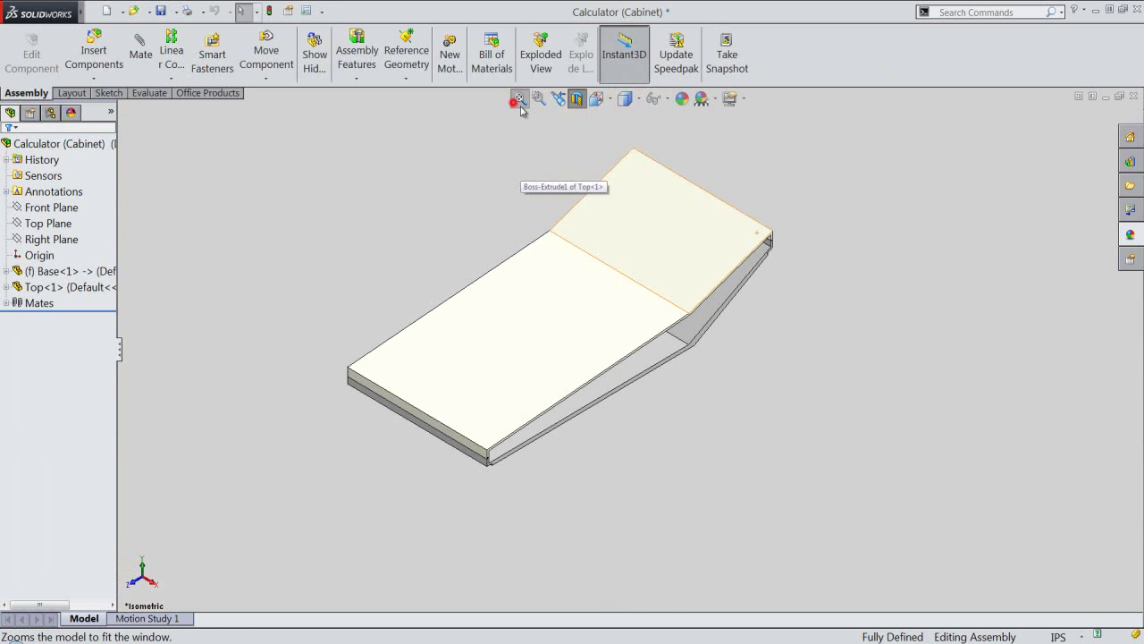
scroll(477, 458, "down", 2)
scroll(537, 439, "down", 3)
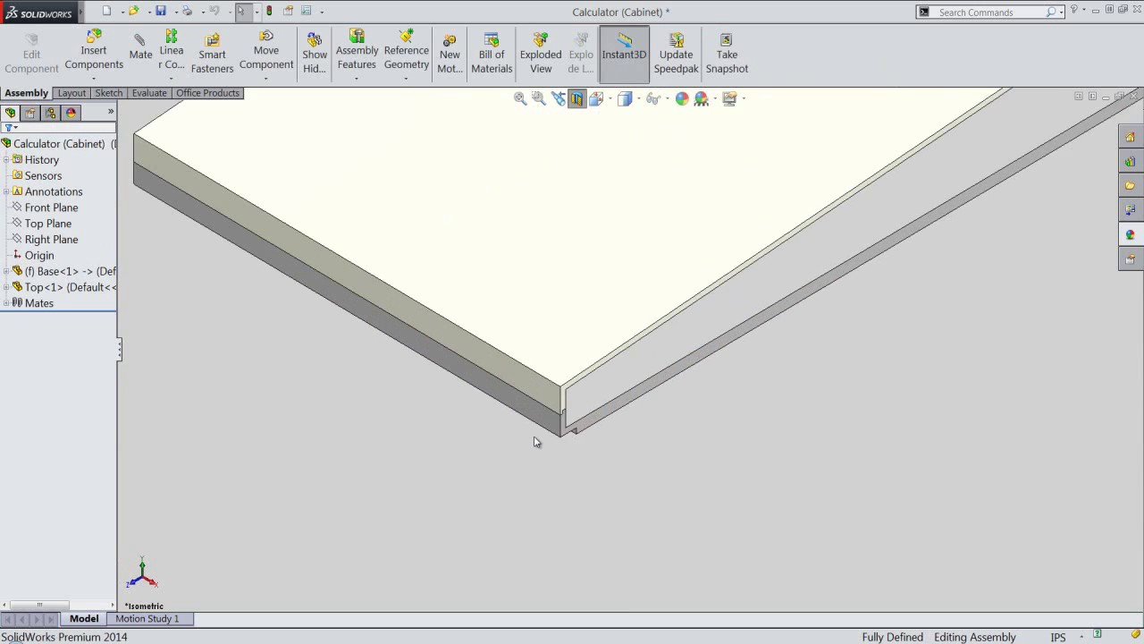
scroll(611, 385, "down", 2)
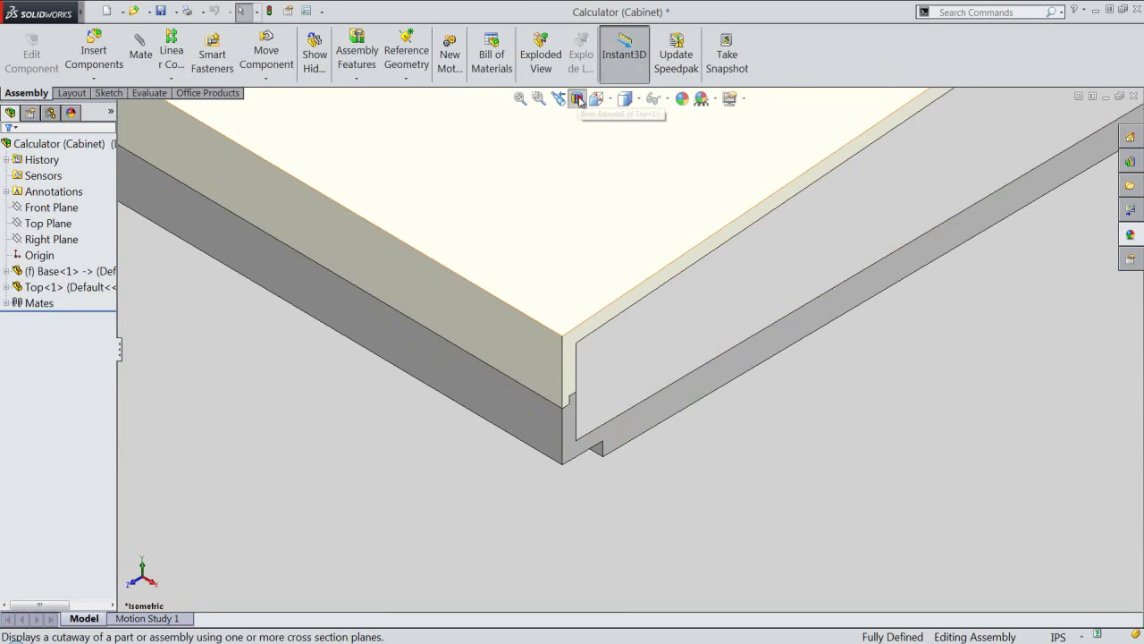
left_click(519, 99)
Save All for the assembly and modified Base, then open Top<1> in its own window
left_click(325, 348)
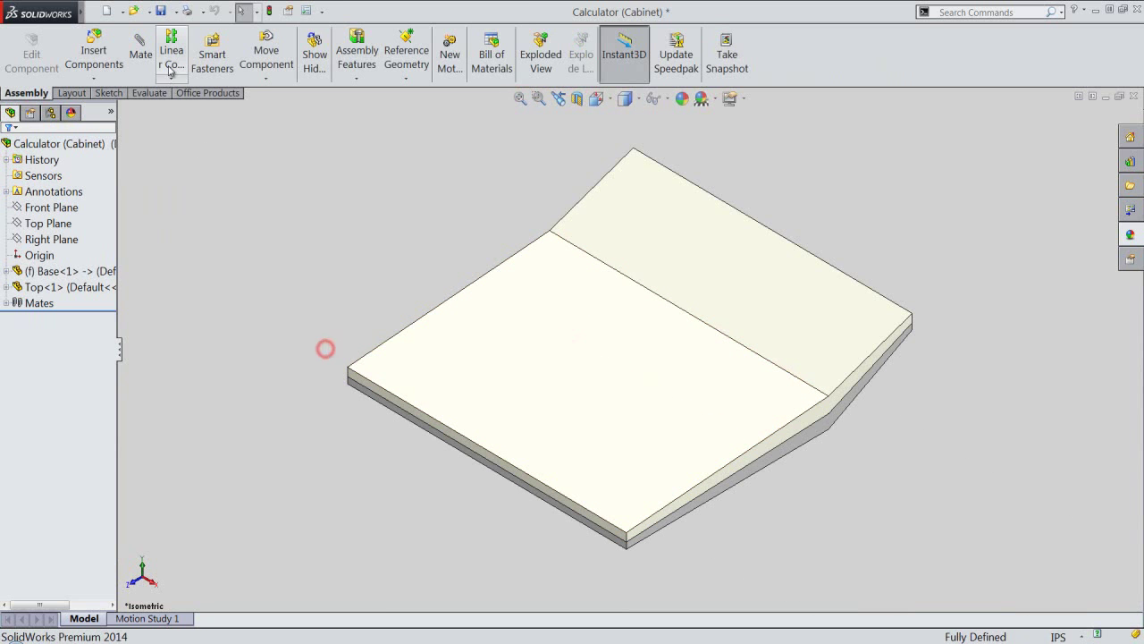
left_click(160, 11)
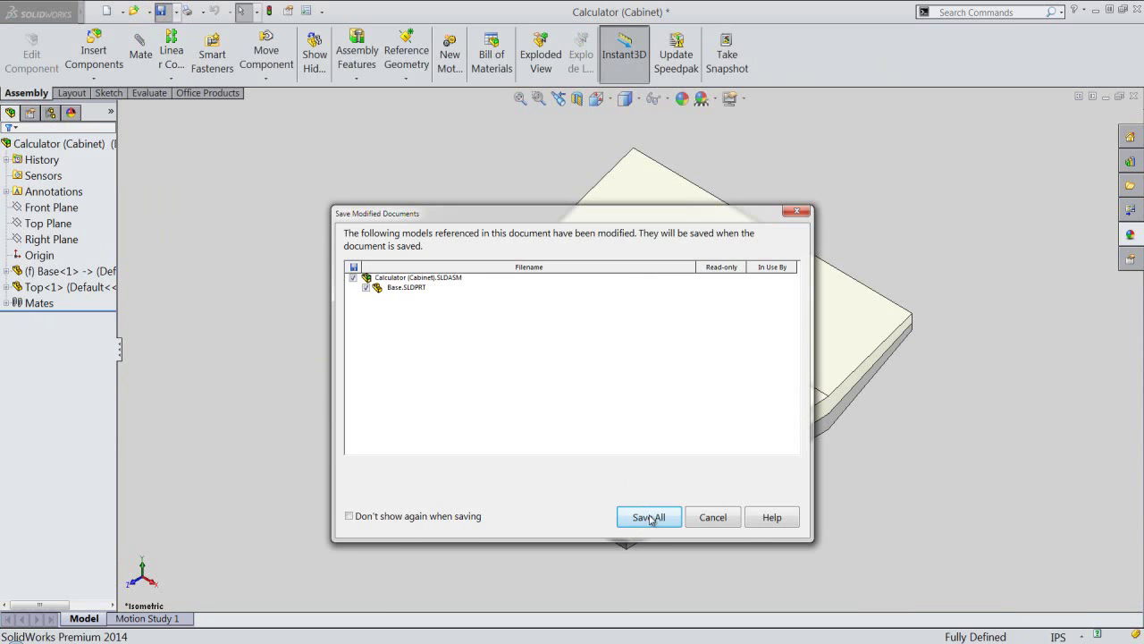
left_click(649, 517)
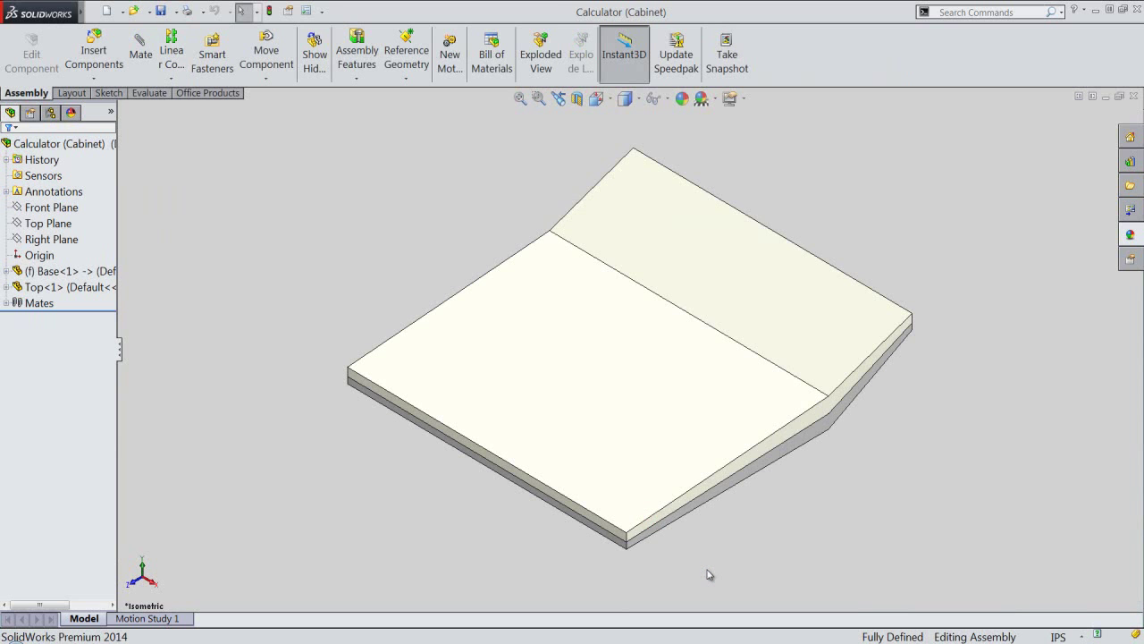
left_click(697, 400)
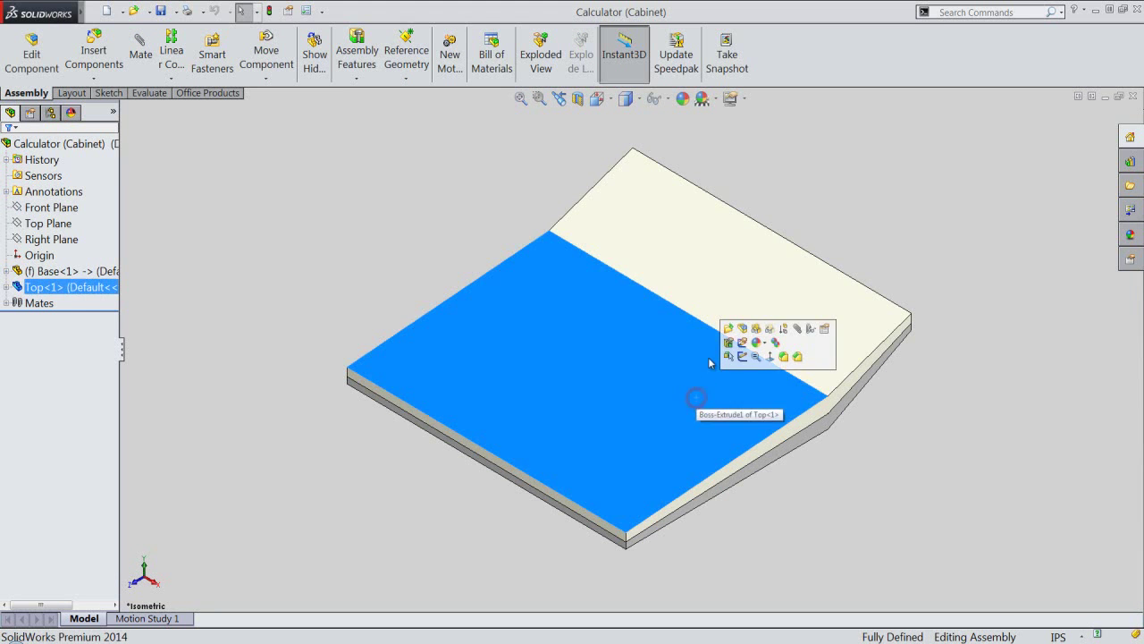
left_click(729, 328)
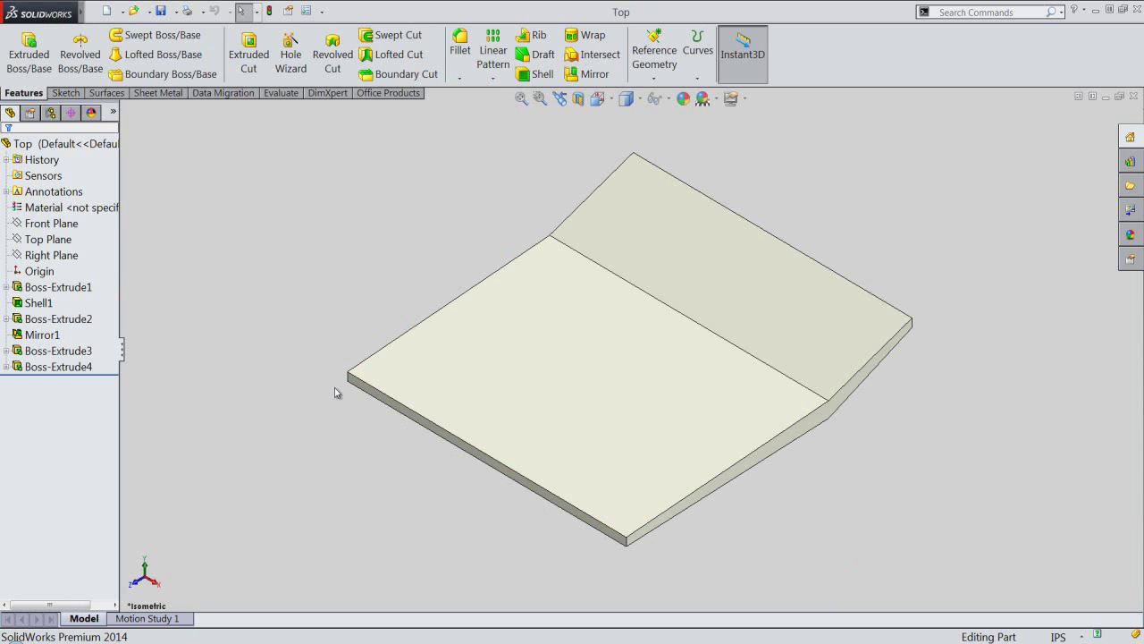
Start a new sketch on the Top part's Right Plane, toggling a section view on and off
left_click(62, 258)
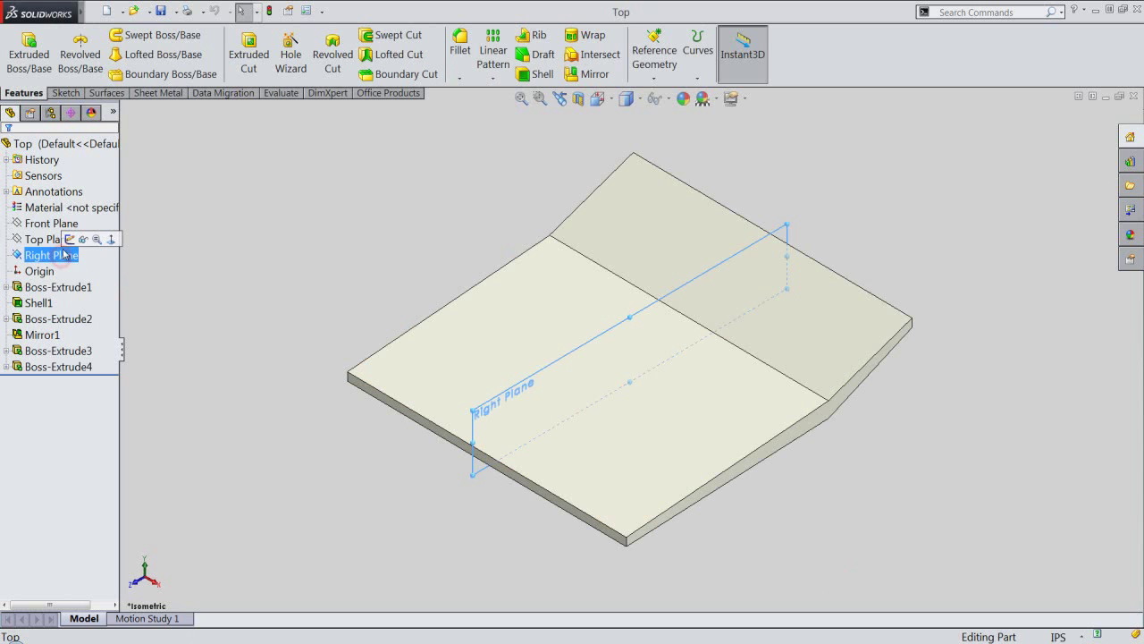
left_click(68, 240)
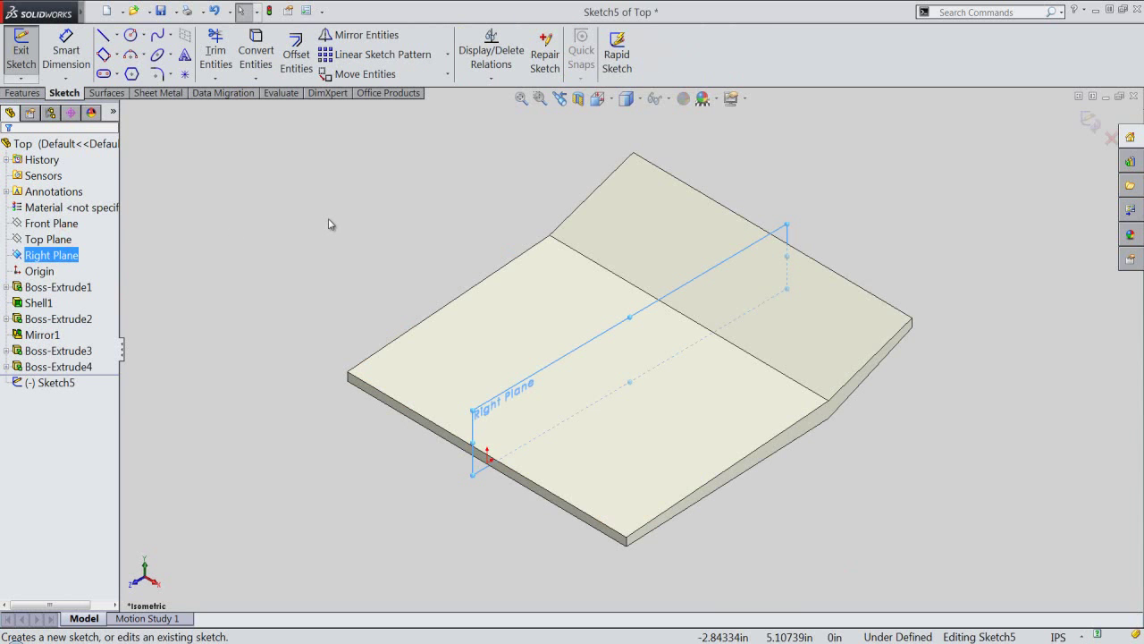
left_click(578, 98)
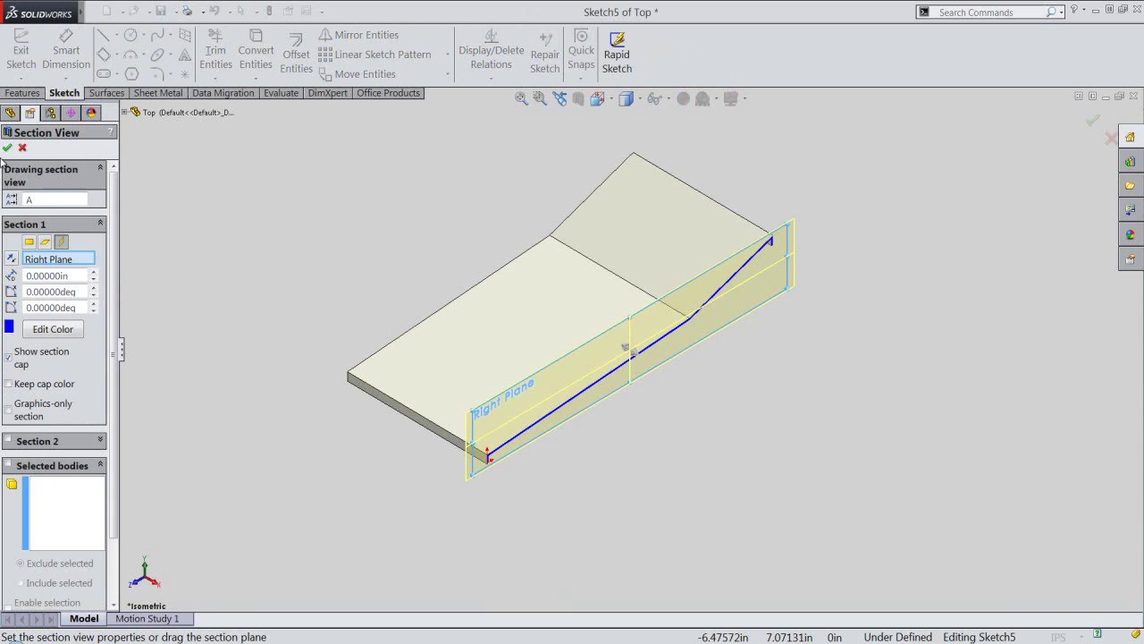
left_click(7, 149)
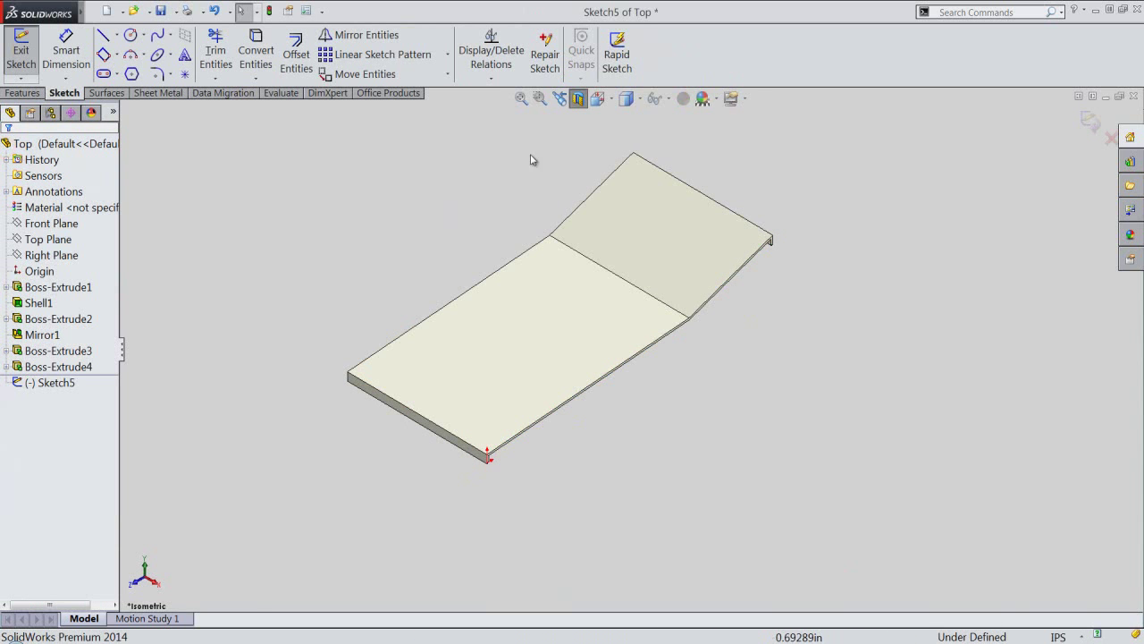
View the part from the Right and choose Intersection Curve under Convert Entities
left_click(600, 98)
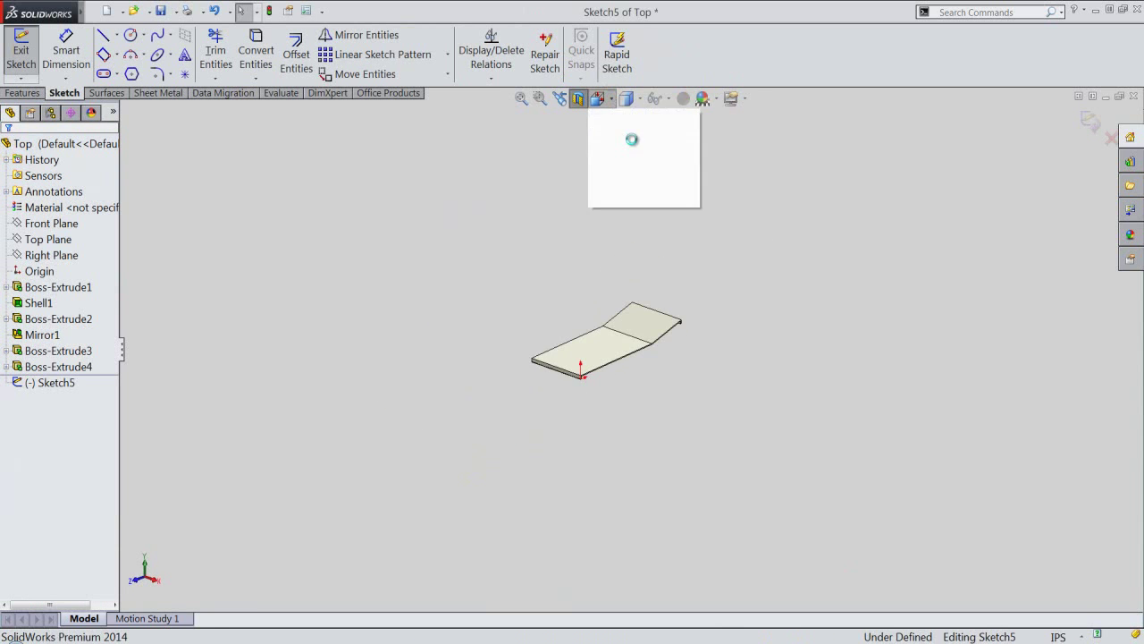
left_click(700, 325)
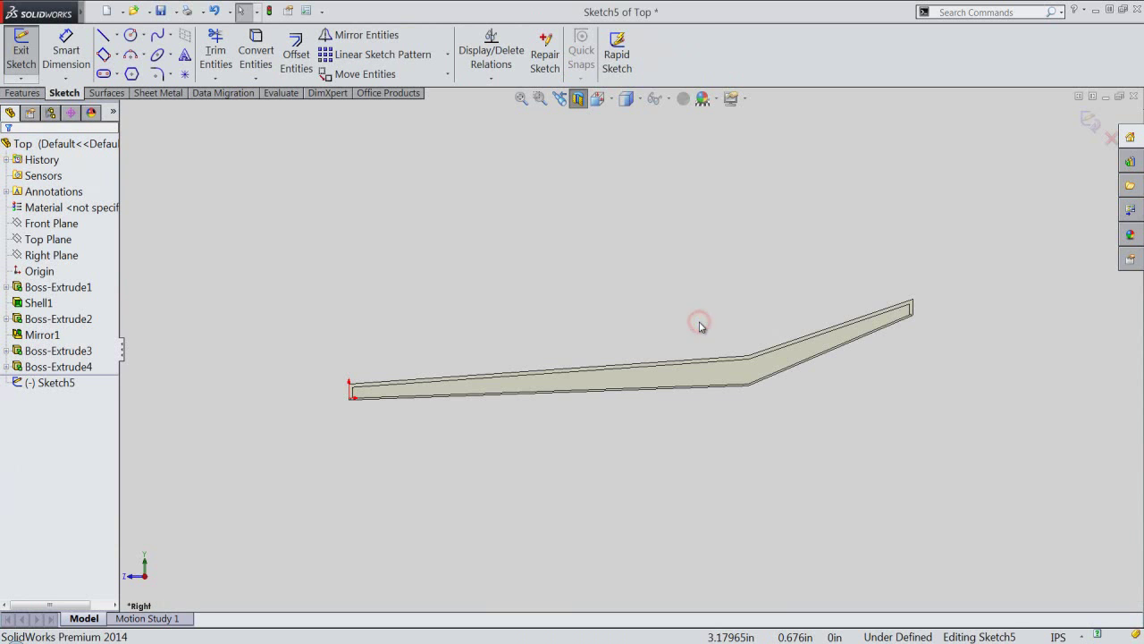
left_click(256, 80)
left_click(264, 113)
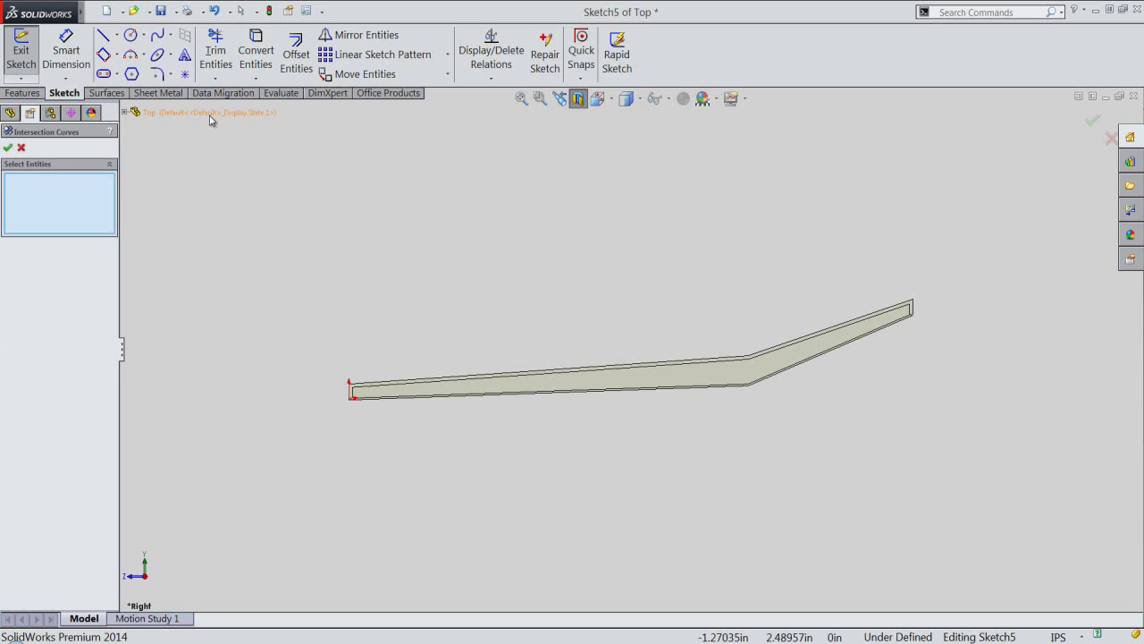
Convert the Top part's intersection curves into Sketch5
left_click(209, 115)
right_click(238, 245)
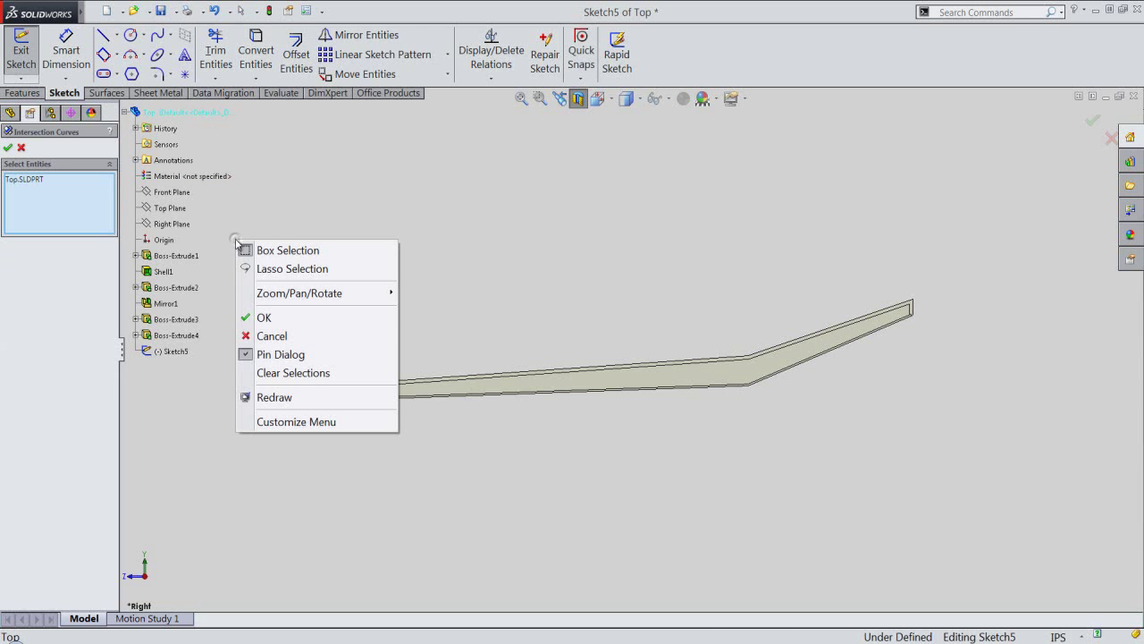
left_click(262, 320)
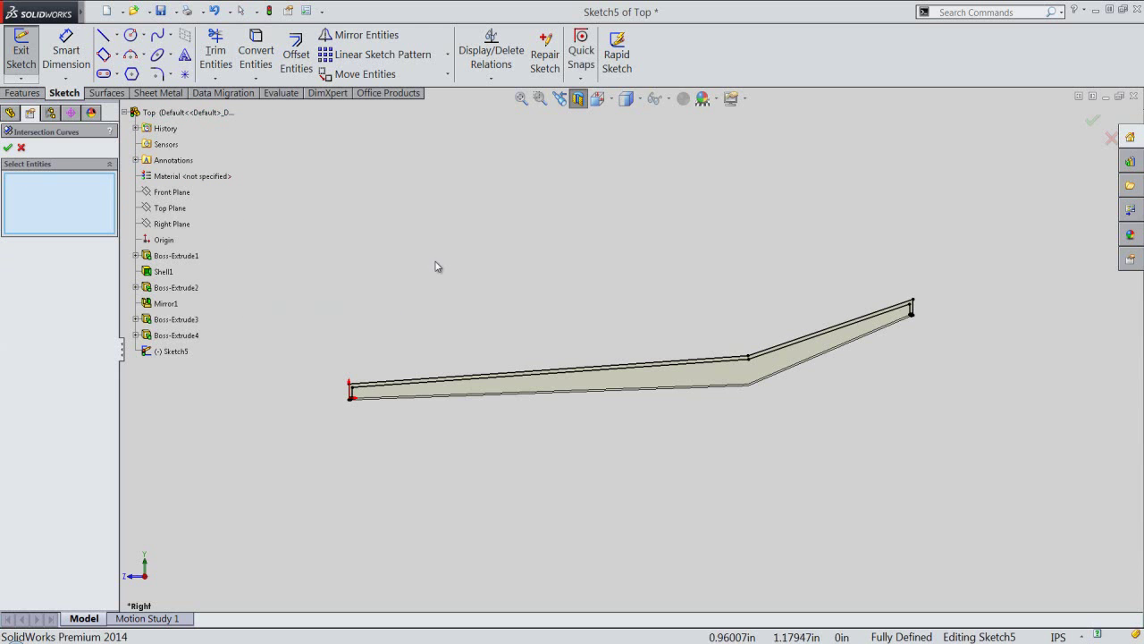
left_click(9, 146)
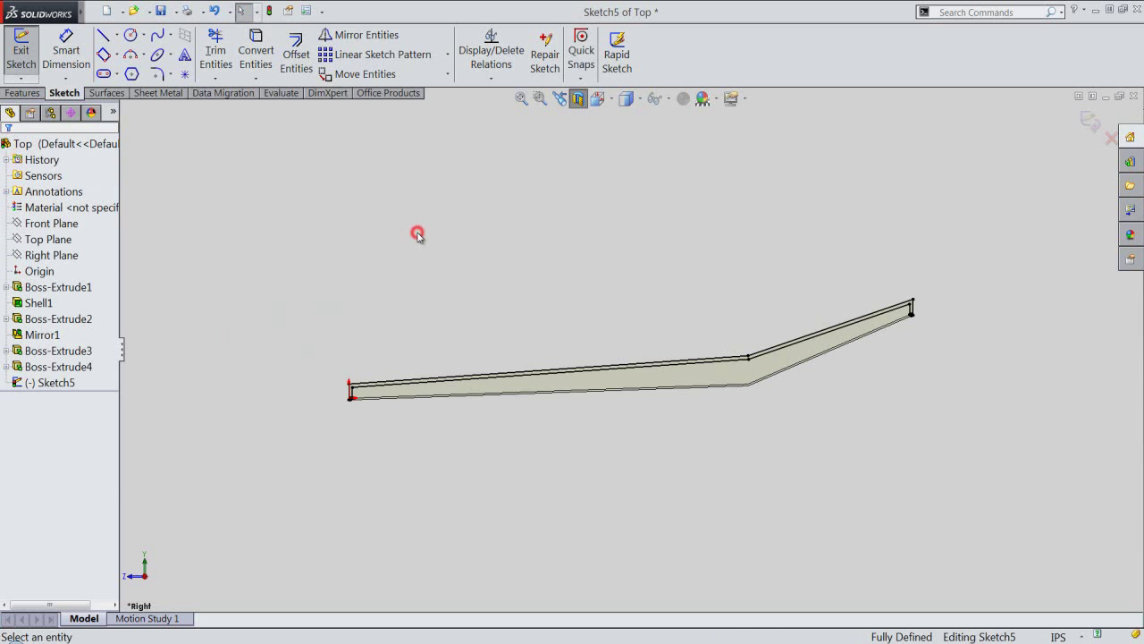
Box-select the sketch lines Line15 to Line17 and zoom in on the outline
left_click_drag(255, 170, 976, 473)
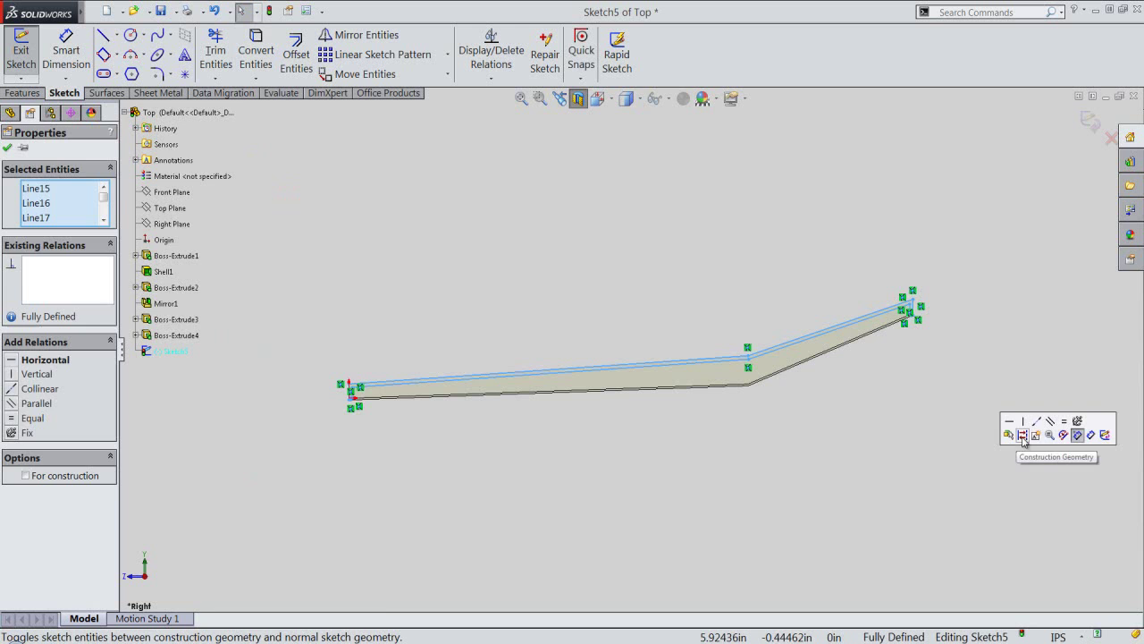
left_click(1022, 435)
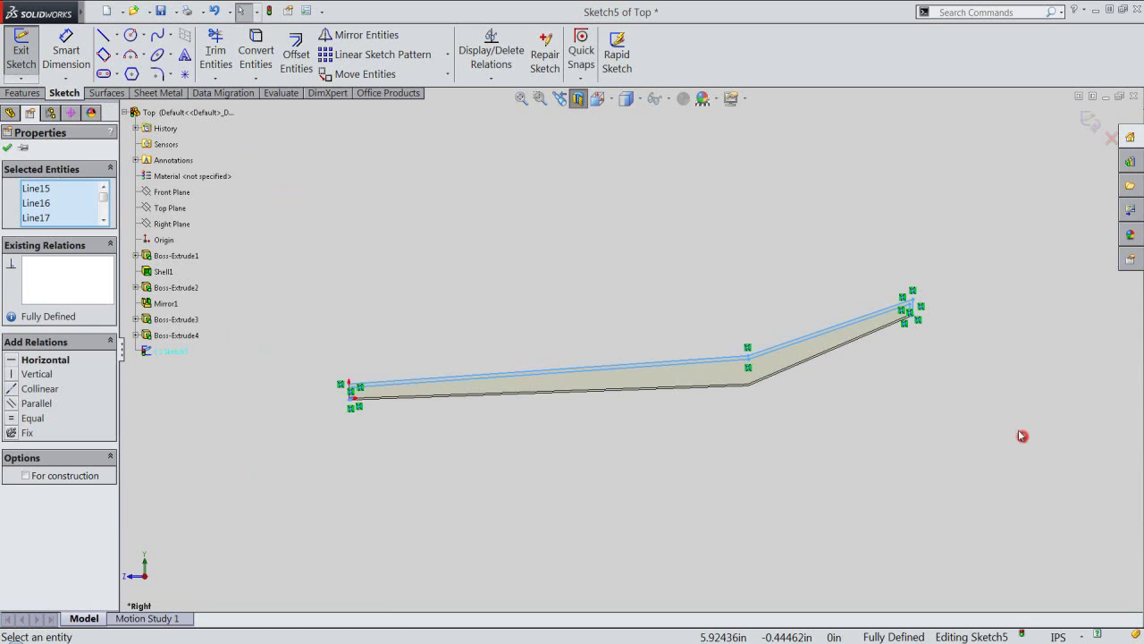
scroll(911, 309, "down", 3)
scroll(900, 318, "down", 3)
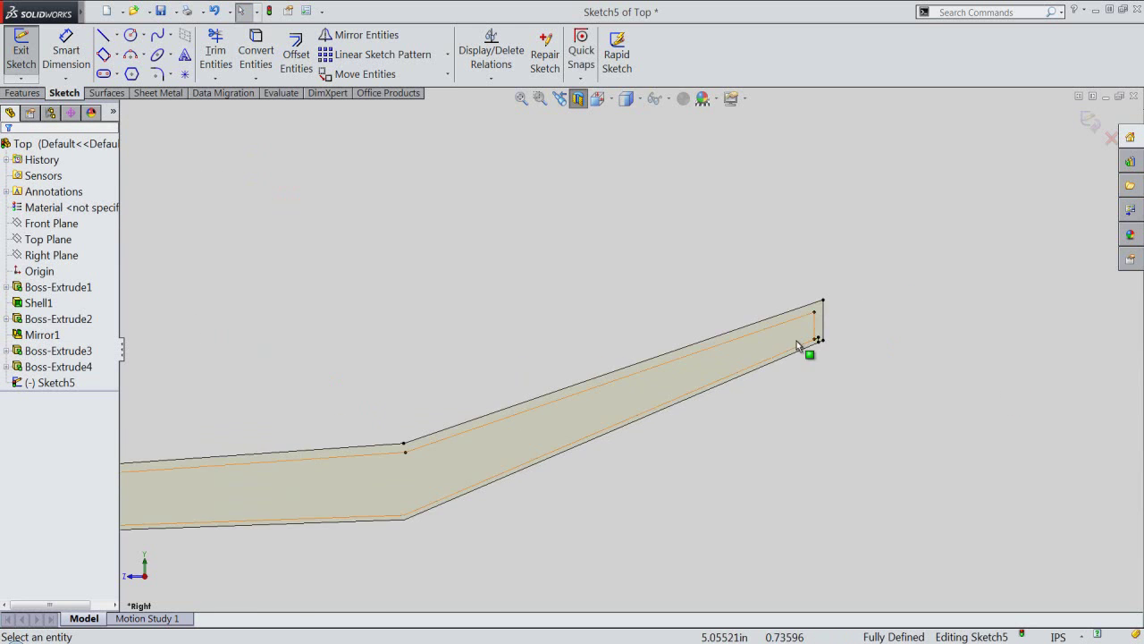
scroll(809, 338, "down", 3)
scroll(741, 331, "down", 3)
scroll(715, 329, "down", 2)
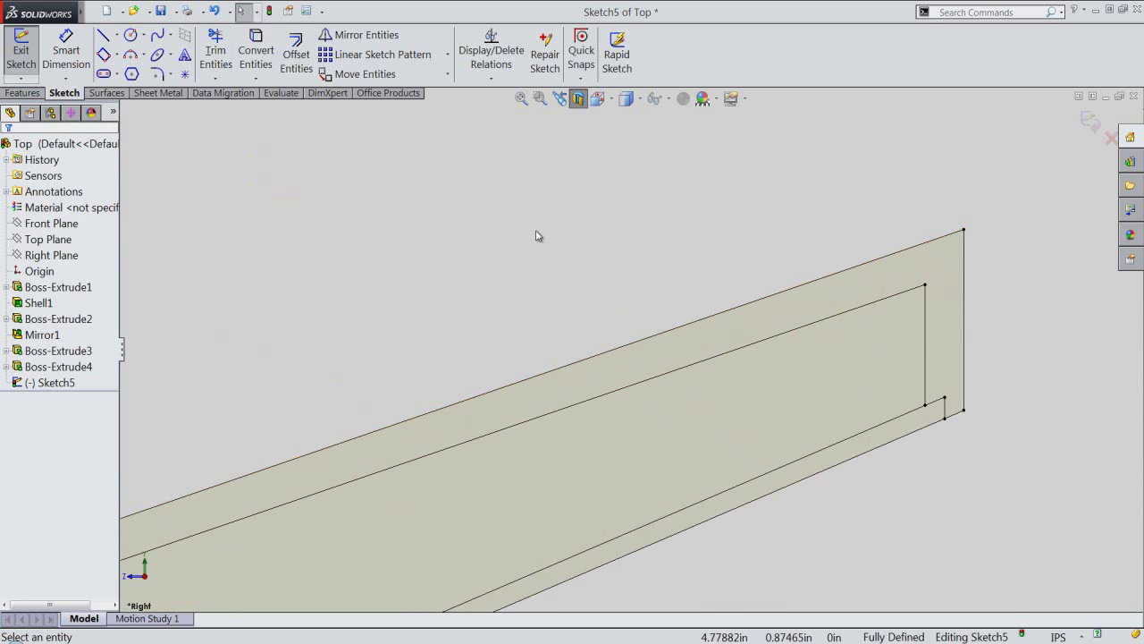
Begin a thin 3 Point Corner Rectangle along the outline's top edge near the right end
left_click(103, 54)
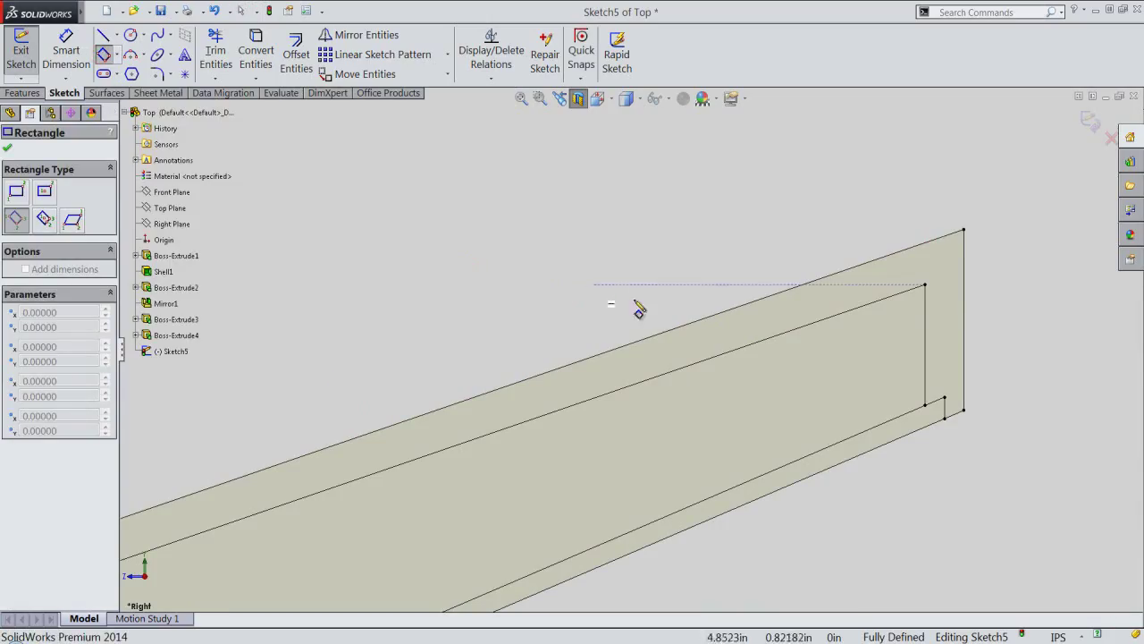
left_click(677, 328)
left_click(755, 310)
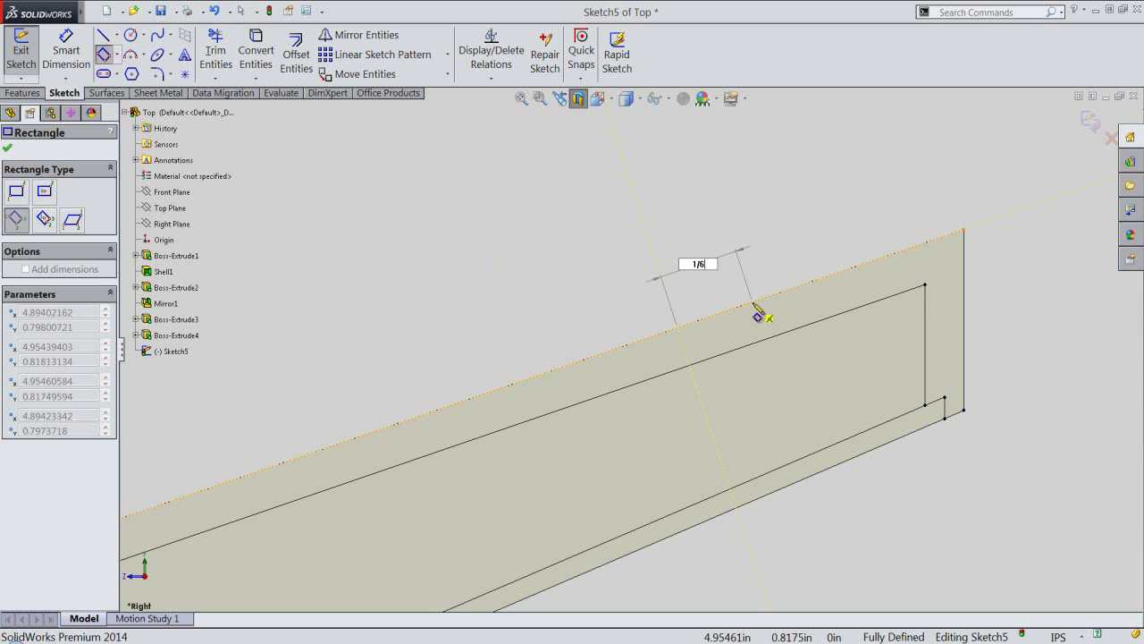
left_click(755, 310)
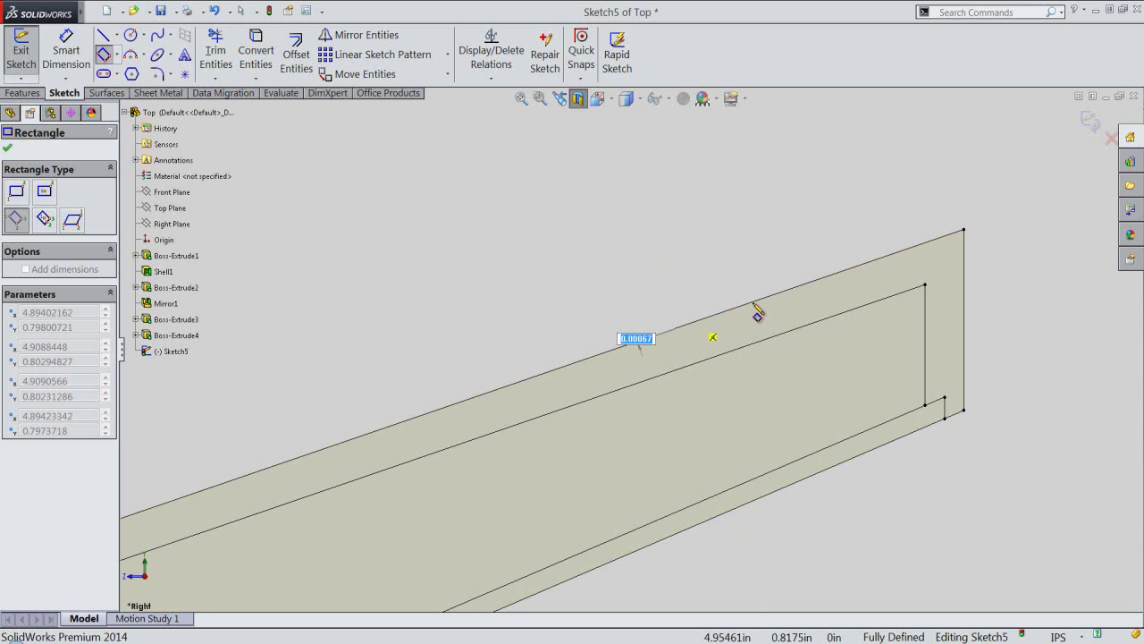
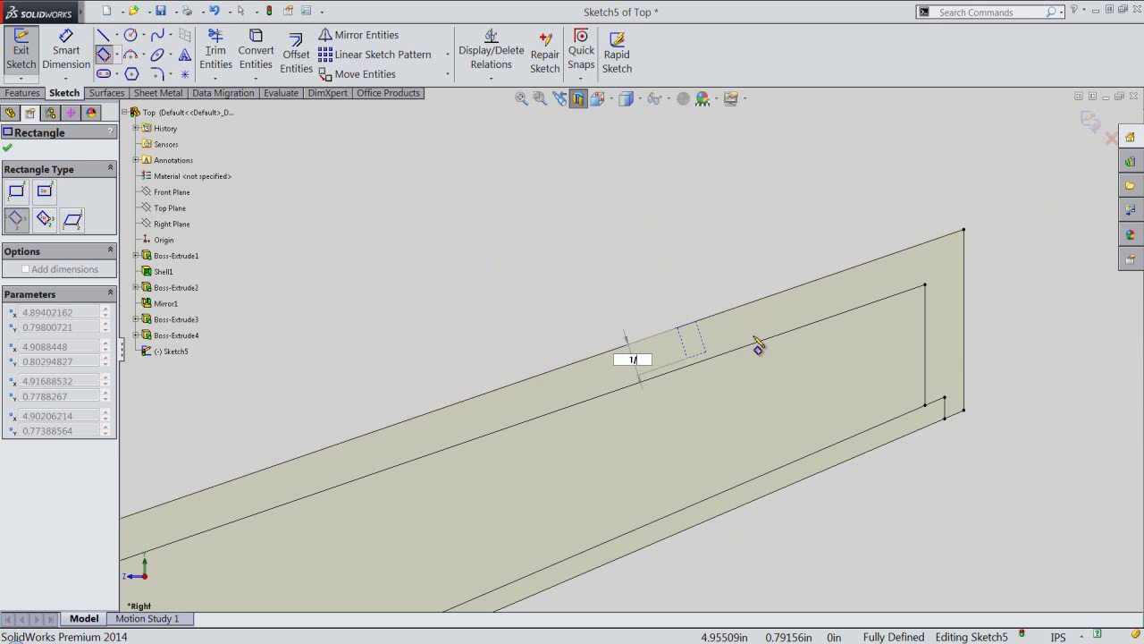
Finish the 1/64 square and dimension its corner 0.125 from the plate's right corner
key("Return")
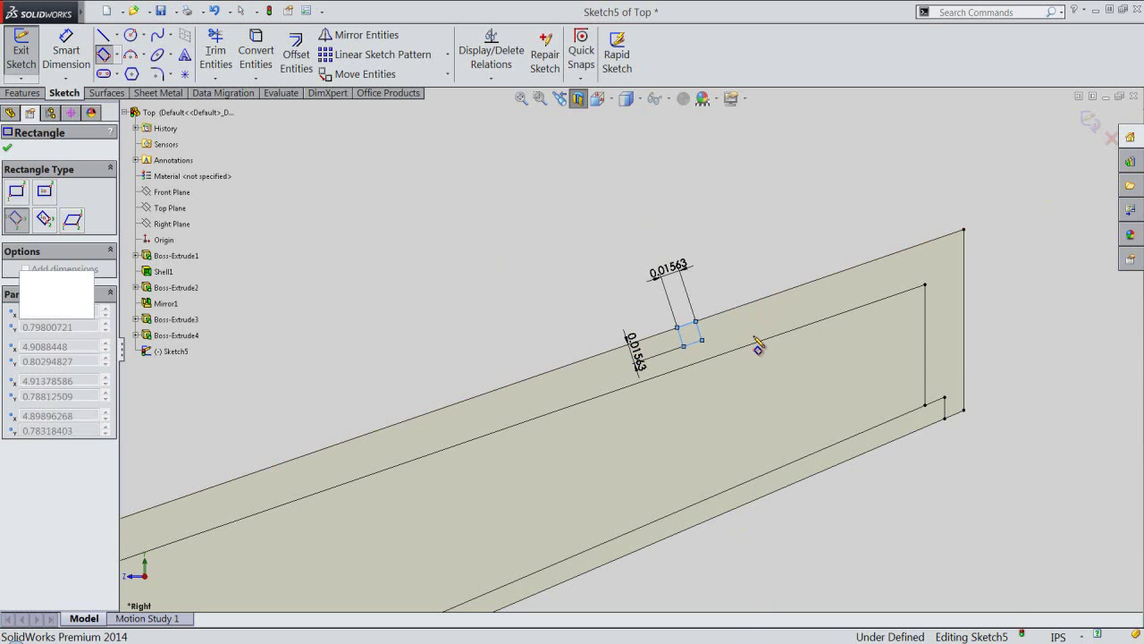
right_click(741, 263)
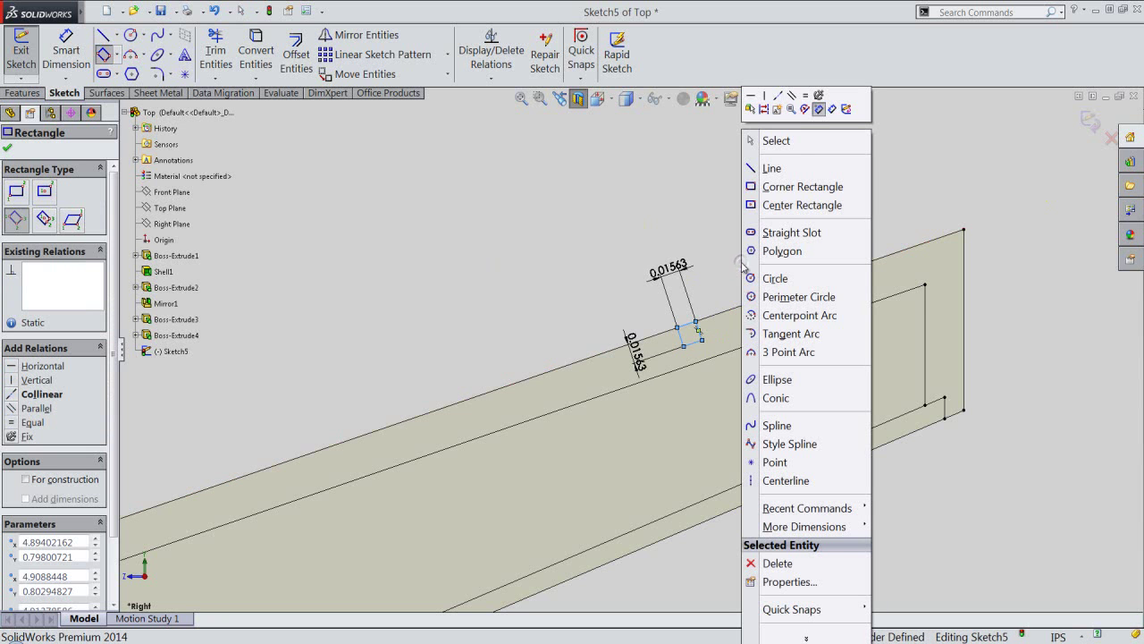
left_click(833, 109)
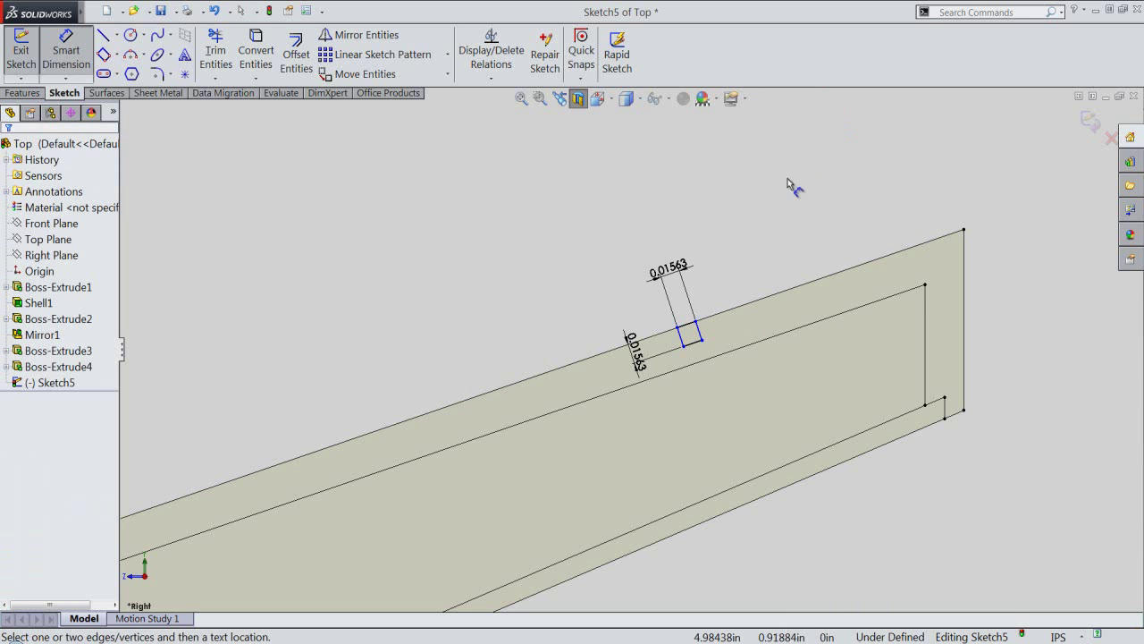
left_click(697, 321)
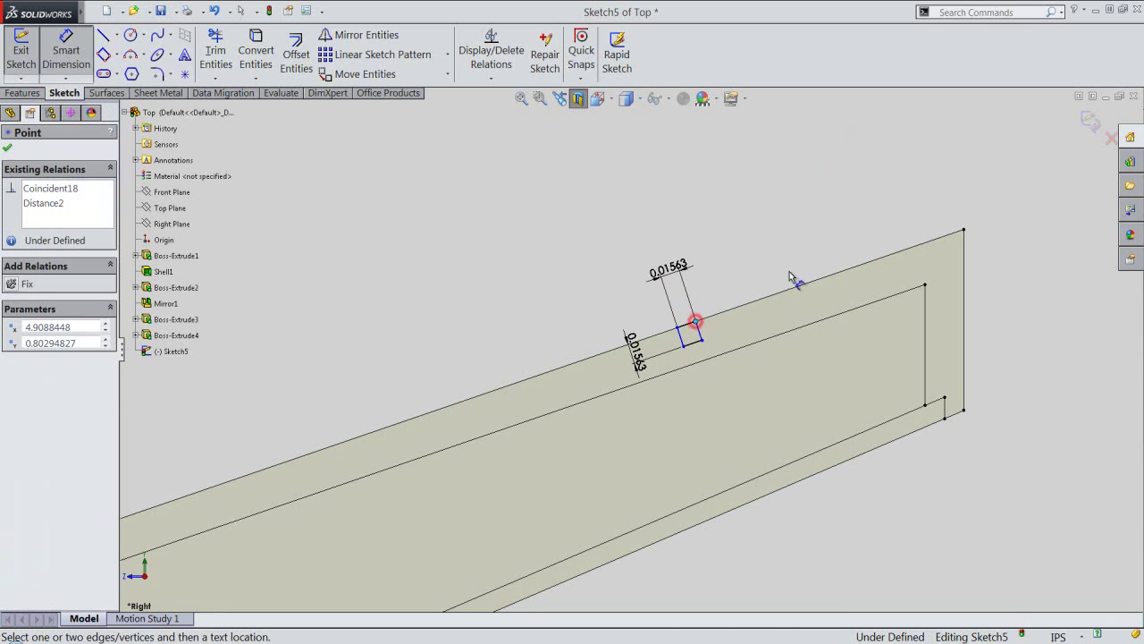
left_click(962, 229)
left_click(953, 232)
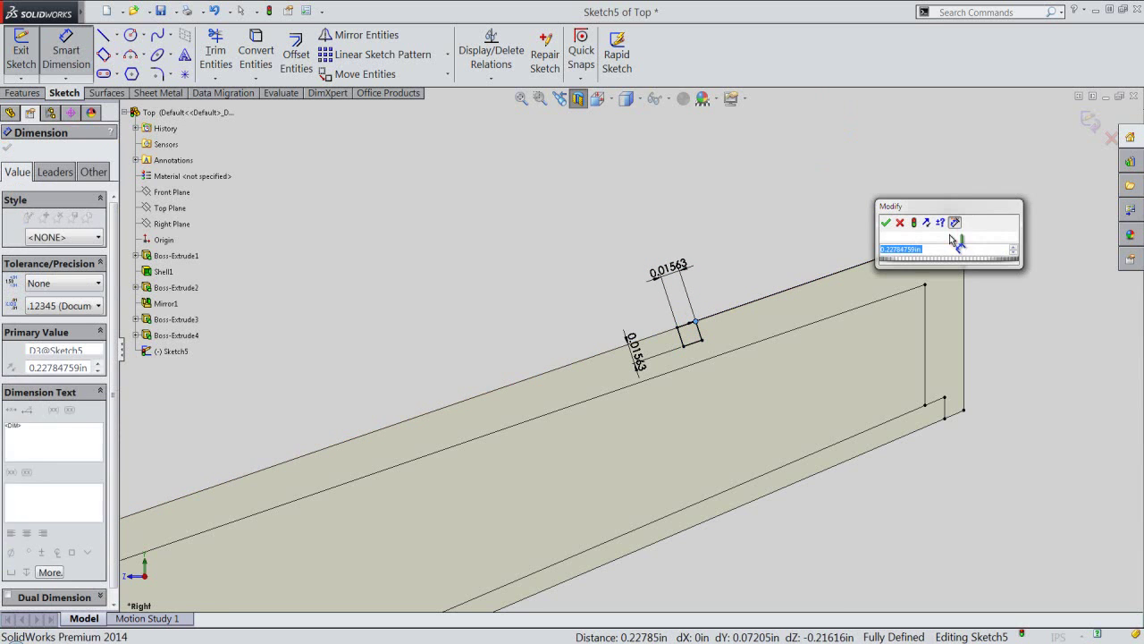
type("0.125")
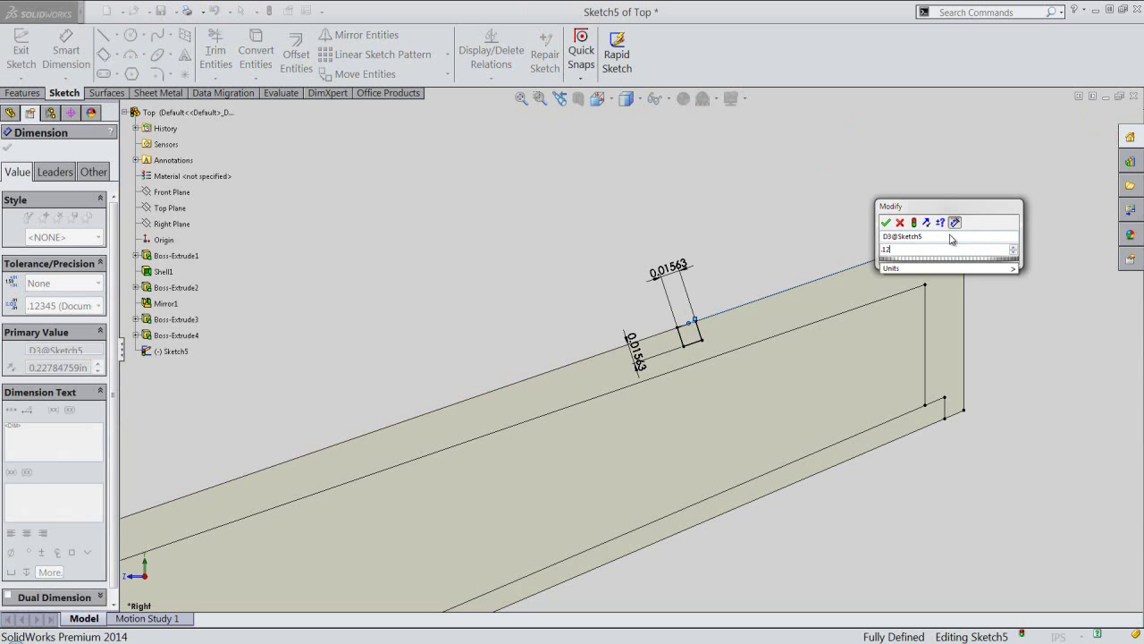
key("Return")
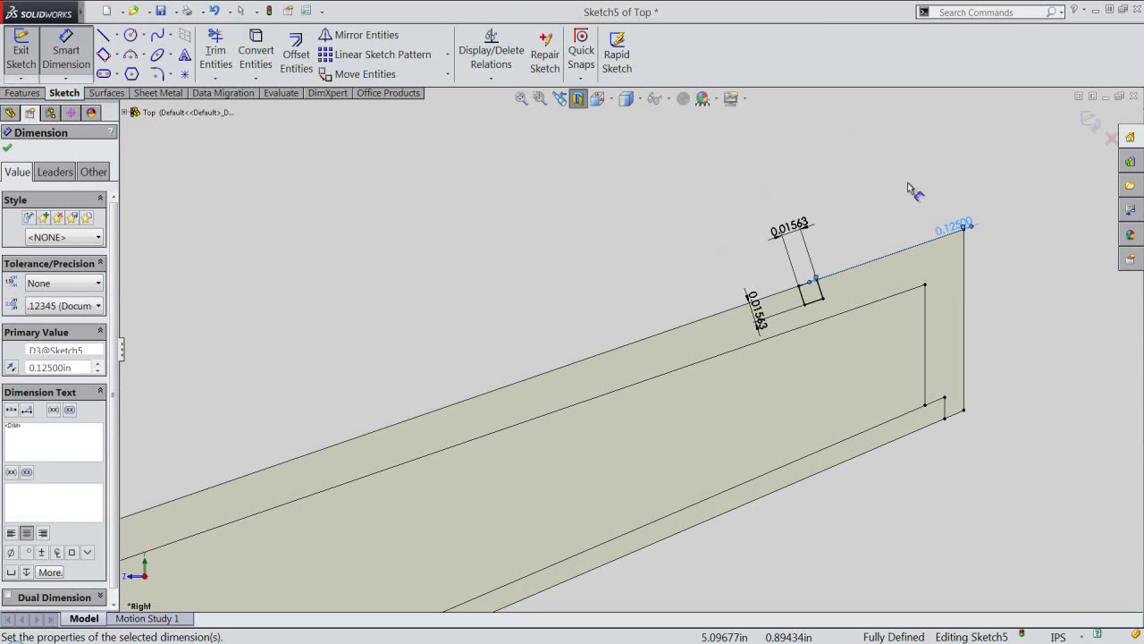
left_click(902, 177)
Move the 0.12500 dimension label above the plate's upper edge
right_click(902, 177)
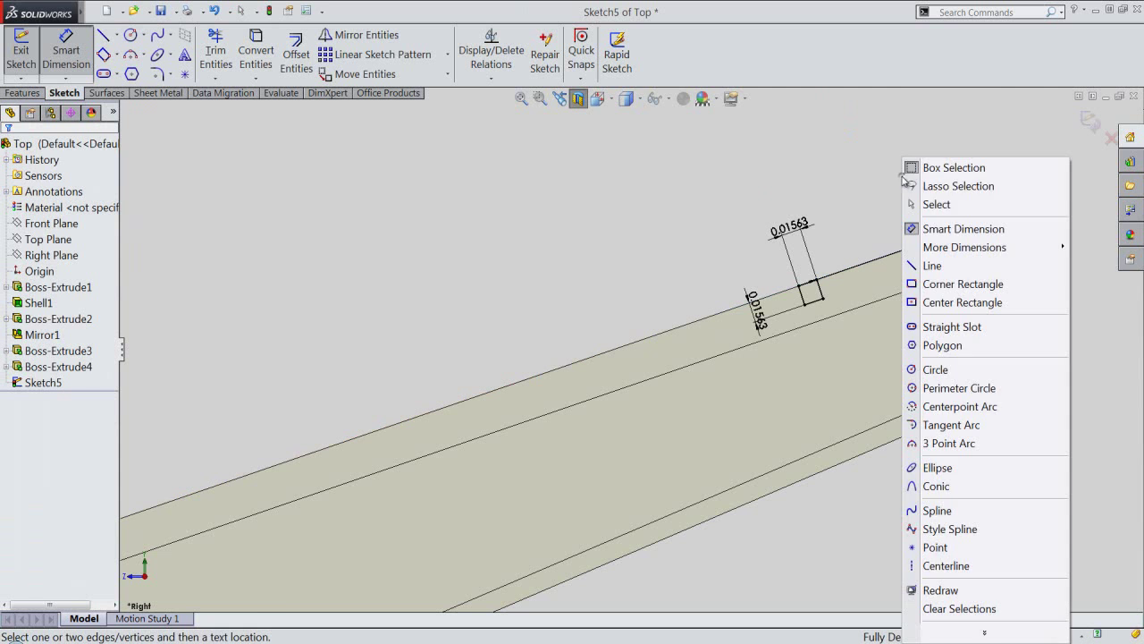
left_click(931, 205)
left_click_drag(961, 230, 893, 167)
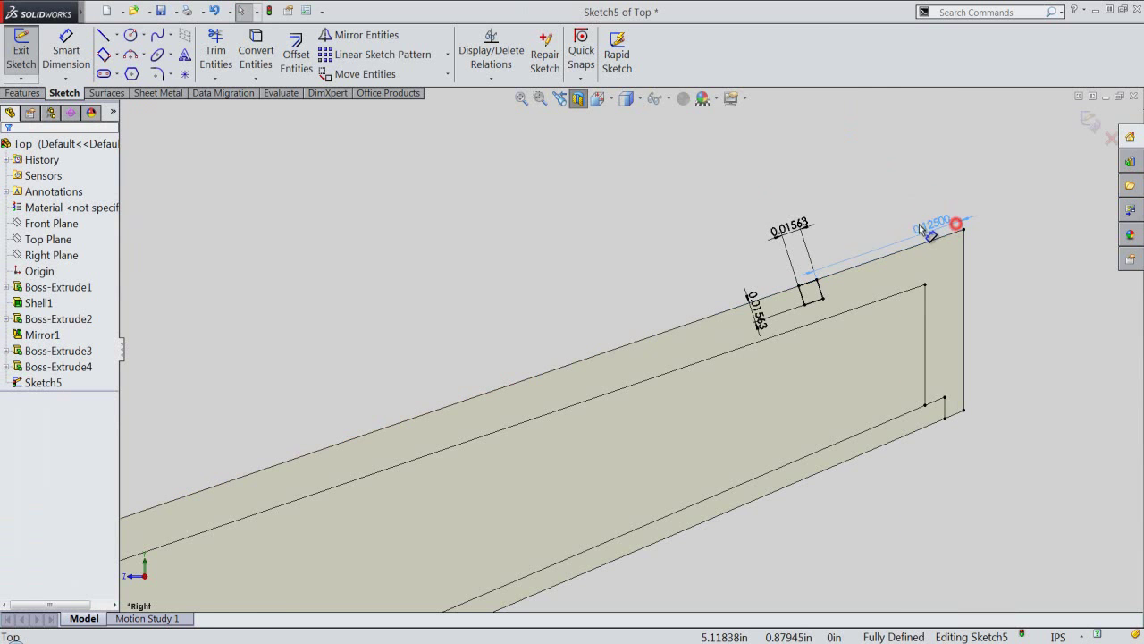
left_click(892, 166)
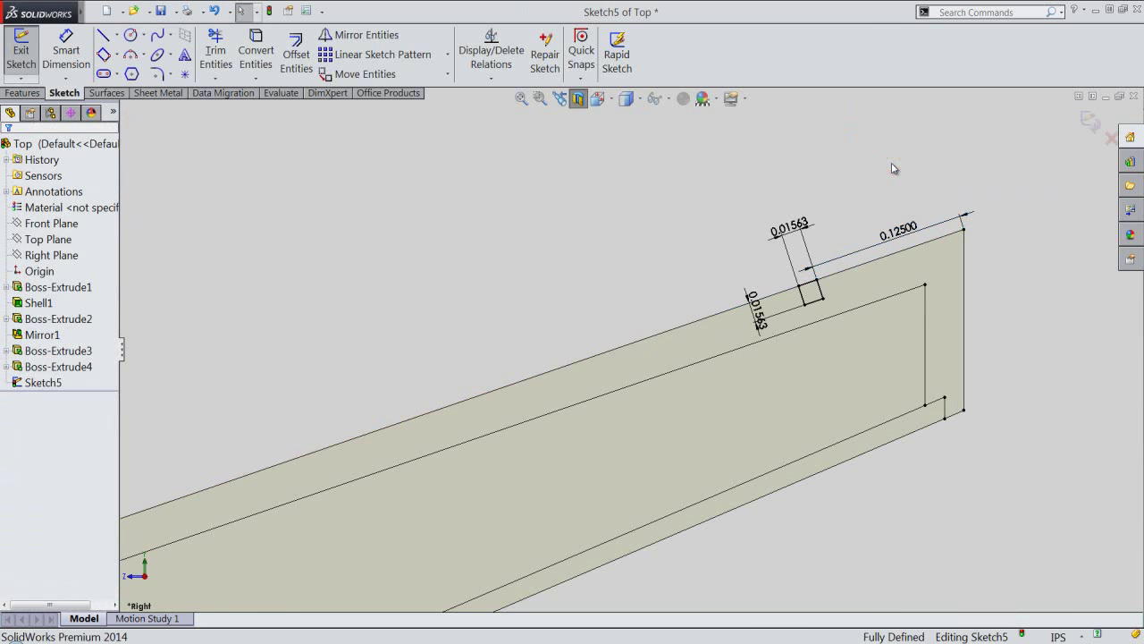
left_click(858, 198)
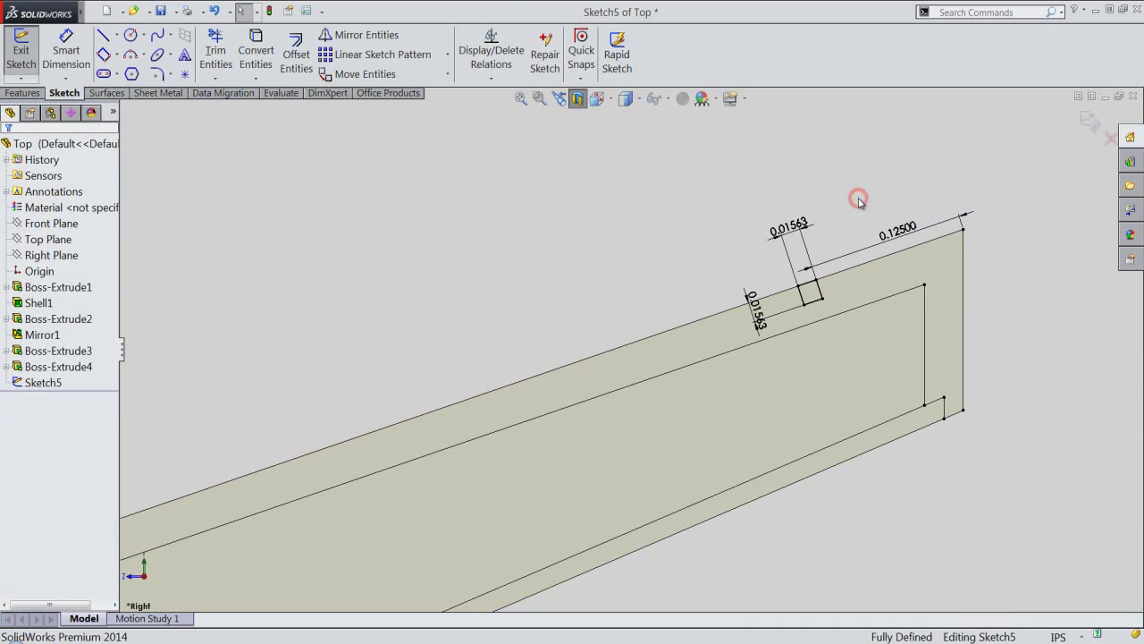
Start a second three-point rectangle along the upper edge toward the plate's left end
right_click(859, 202)
mouse_move(930, 112)
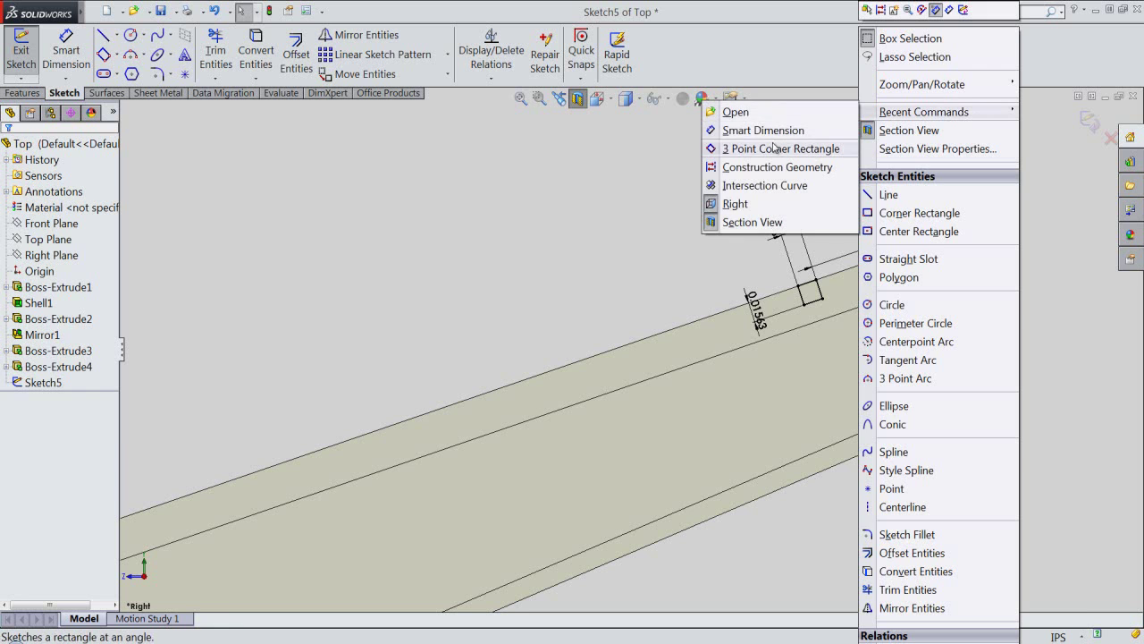
left_click(768, 149)
scroll(785, 163, "up", 3)
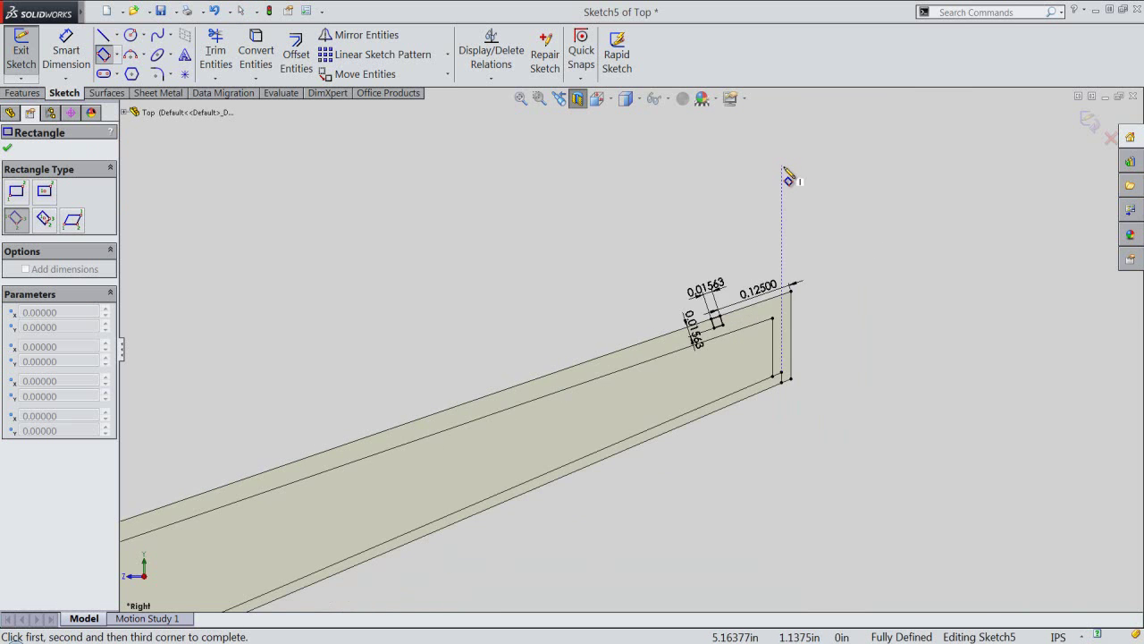
scroll(785, 169, "up", 3)
scroll(572, 295, "up", 2)
scroll(384, 393, "up", 3)
scroll(375, 409, "down", 1)
scroll(439, 404, "down", 4)
scroll(471, 405, "down", 3)
scroll(473, 404, "down", 3)
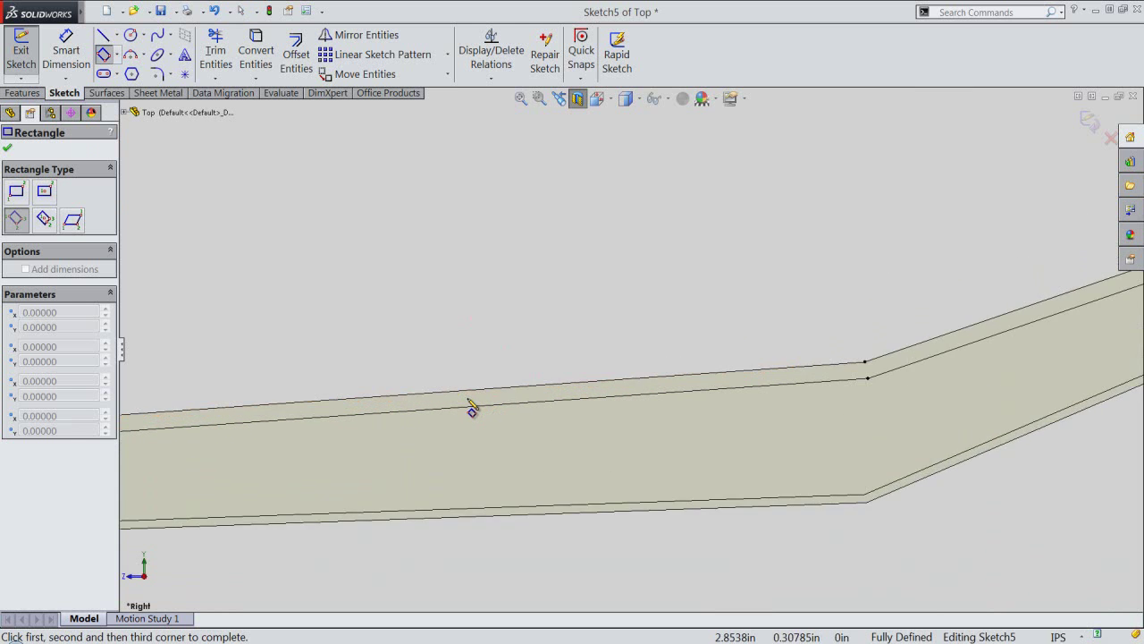
scroll(474, 402, "down", 2)
left_click(475, 386)
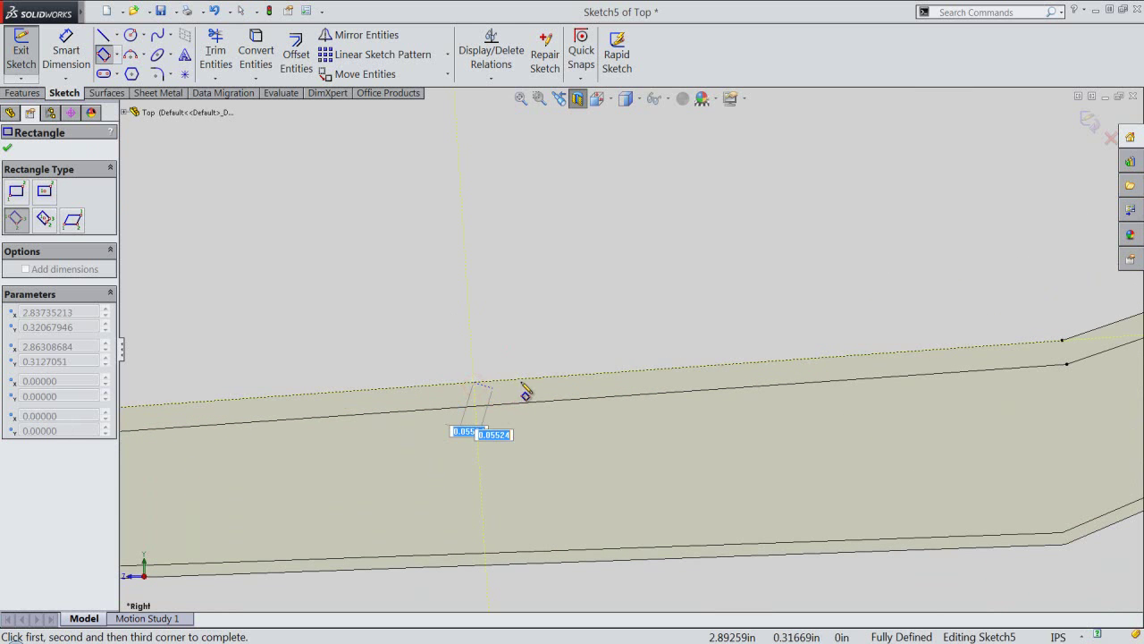
left_click(523, 380)
type("1/64")
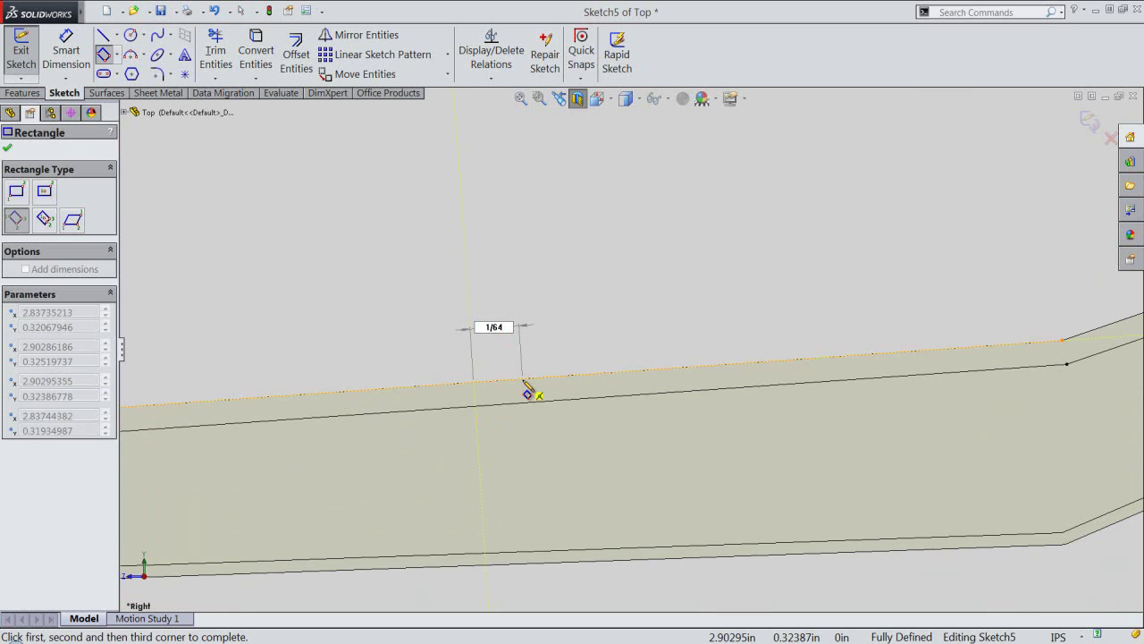
Give the rectangle 1/64 width and 1/64 height, making a 0.01563 square
key("Return")
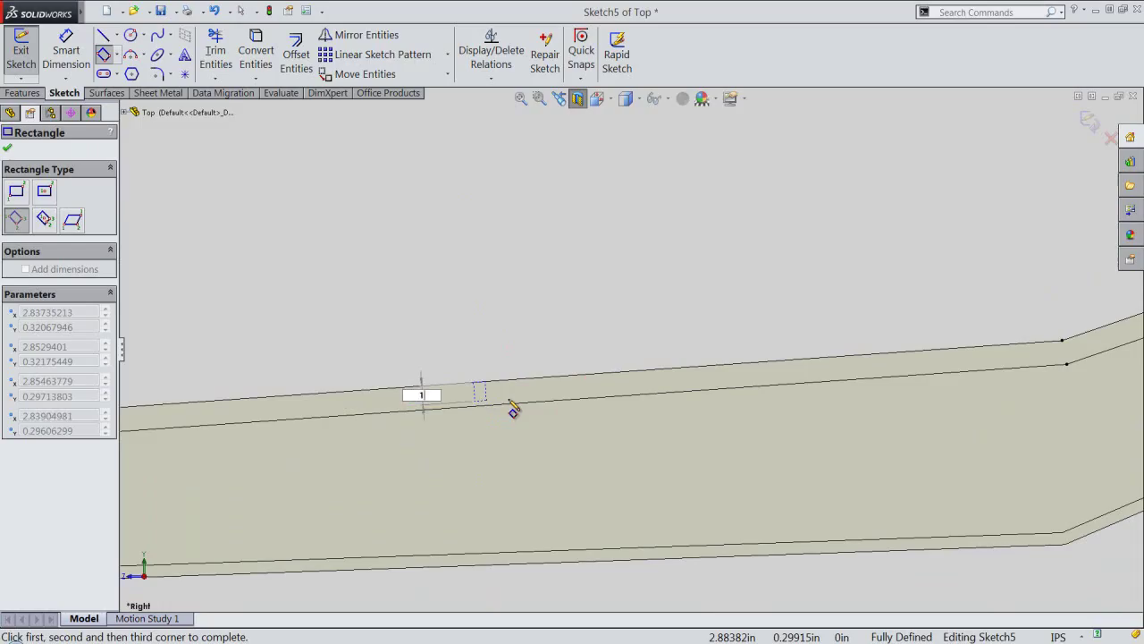
key("Return")
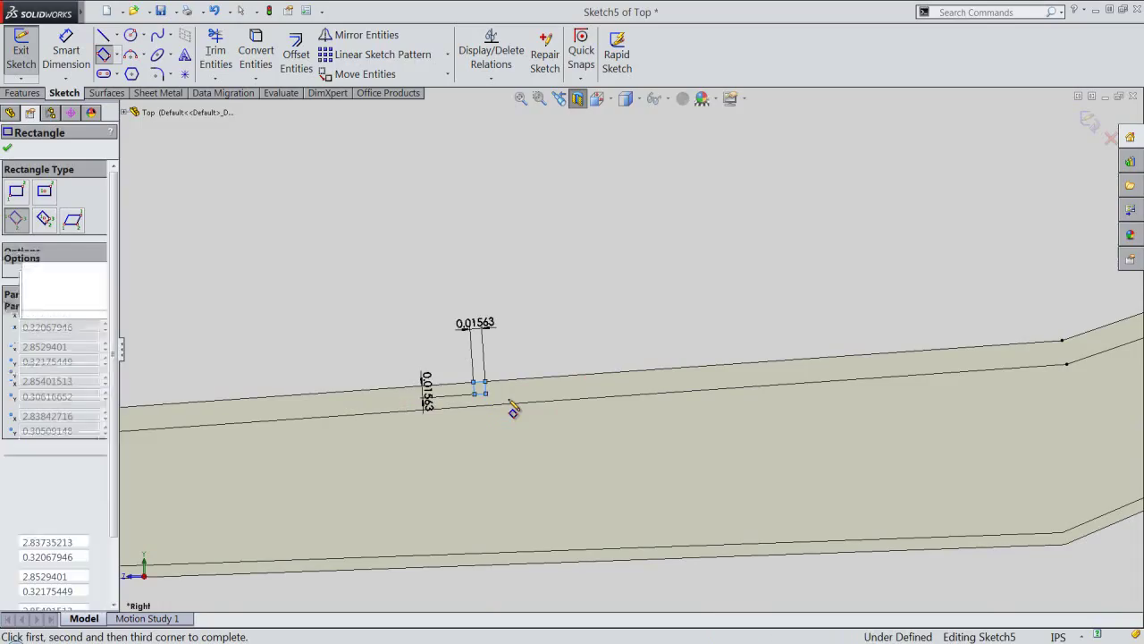
right_click(579, 383)
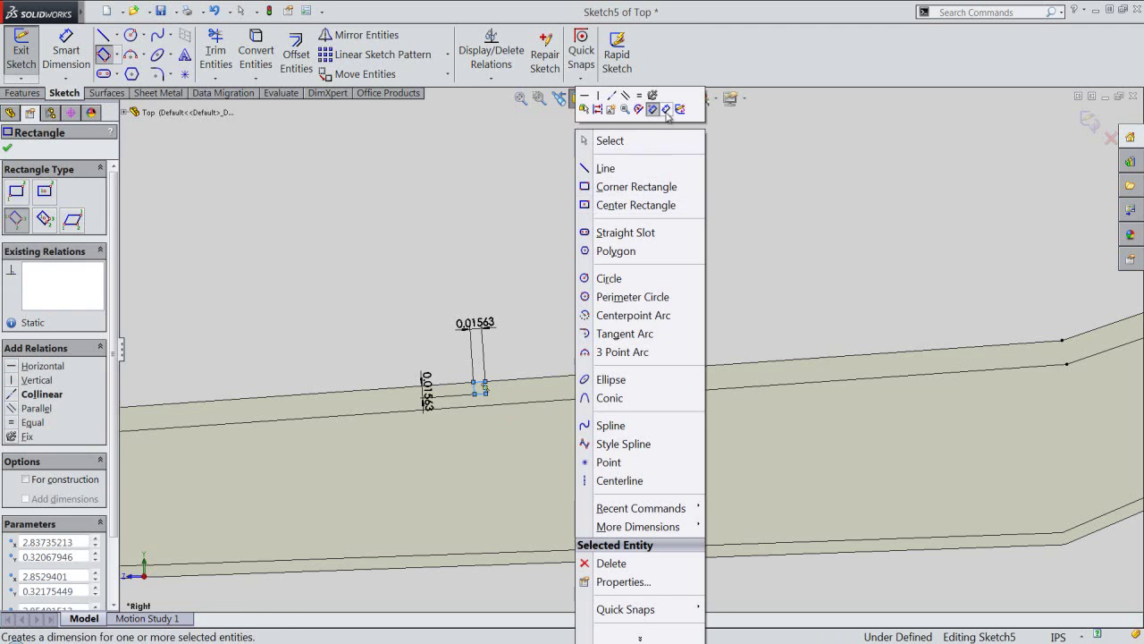
left_click(666, 112)
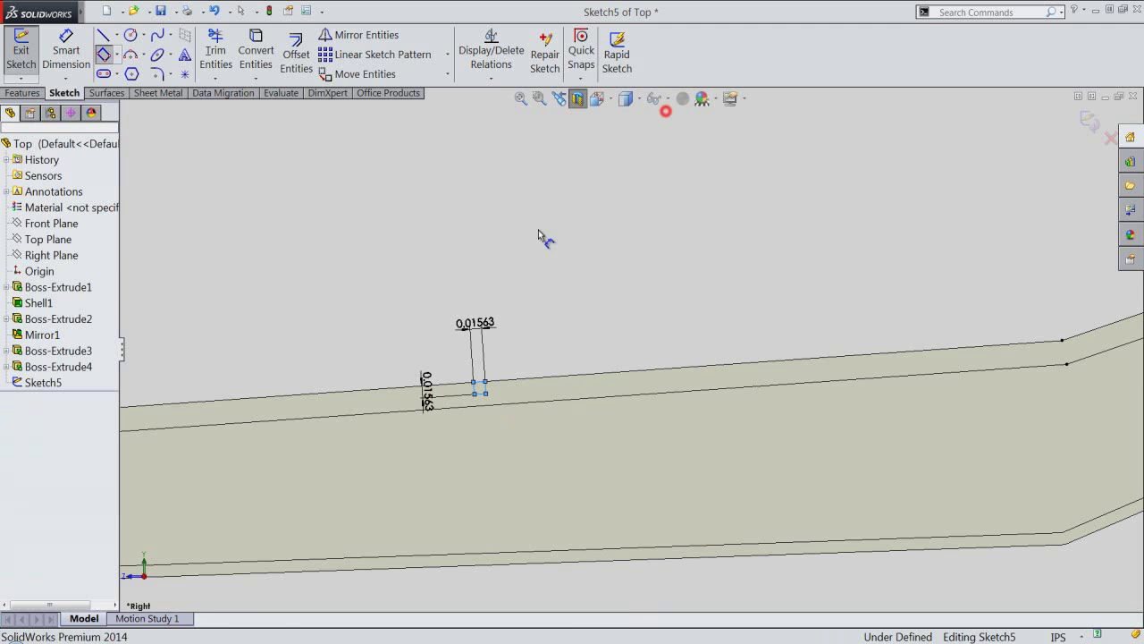
Dimension the second square's corner 2.81465 from the plate's left end corner
left_click(473, 382)
scroll(616, 331, "up", 1)
scroll(616, 332, "up", 2)
scroll(536, 344, "up", 2)
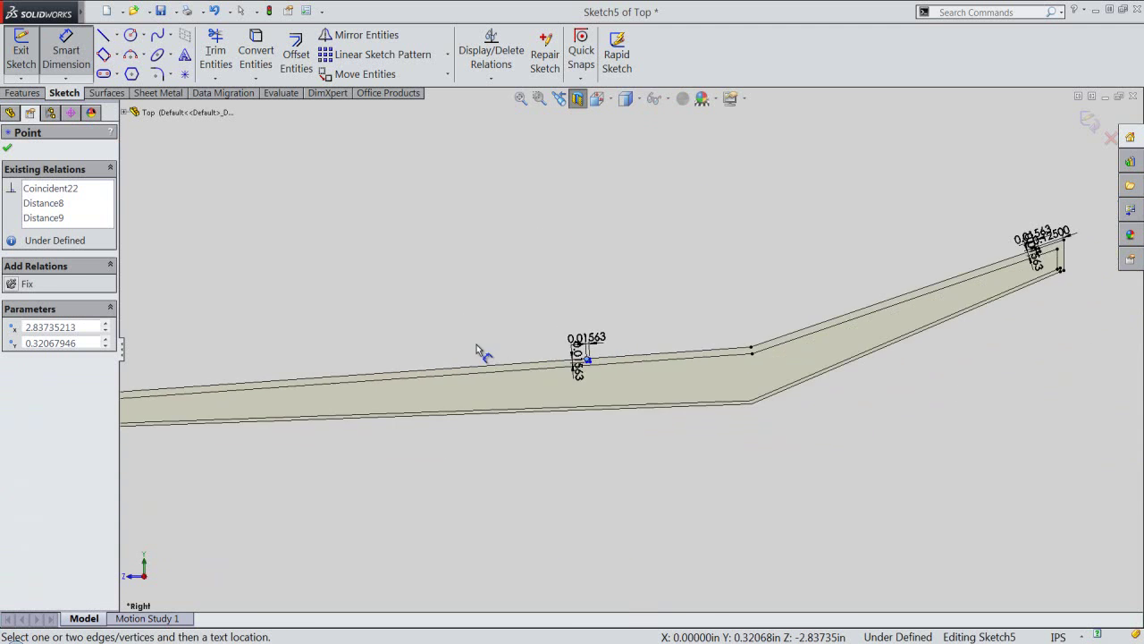
scroll(403, 343, "up", 2)
scroll(320, 349, "up", 1)
scroll(391, 375, "down", 2)
scroll(391, 375, "down", 1)
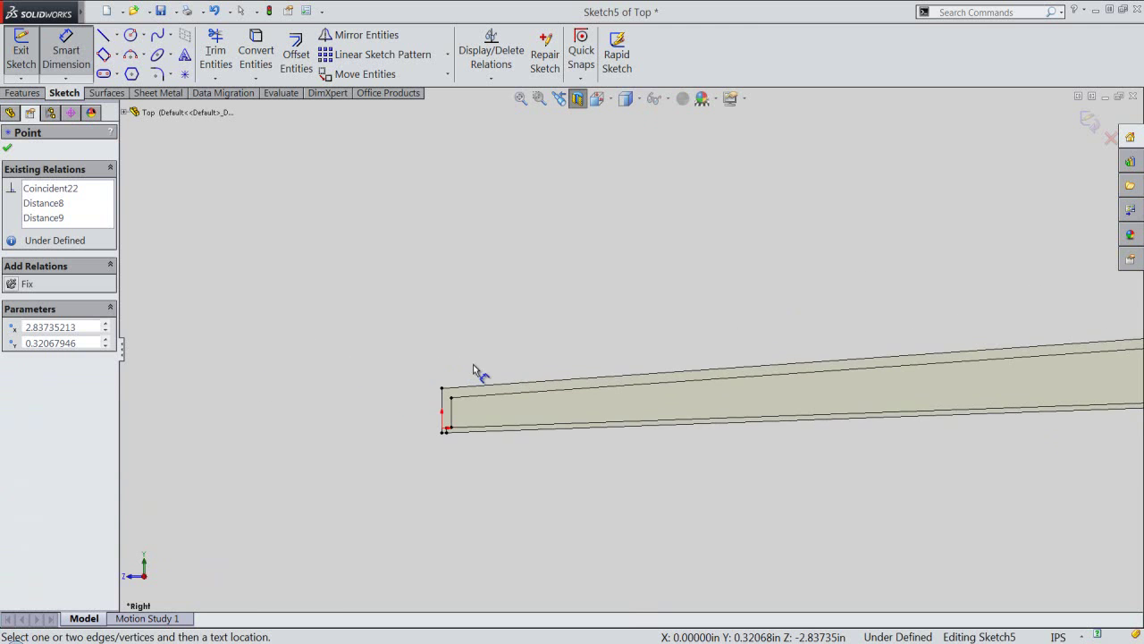
scroll(466, 381, "down", 2)
left_click(454, 414)
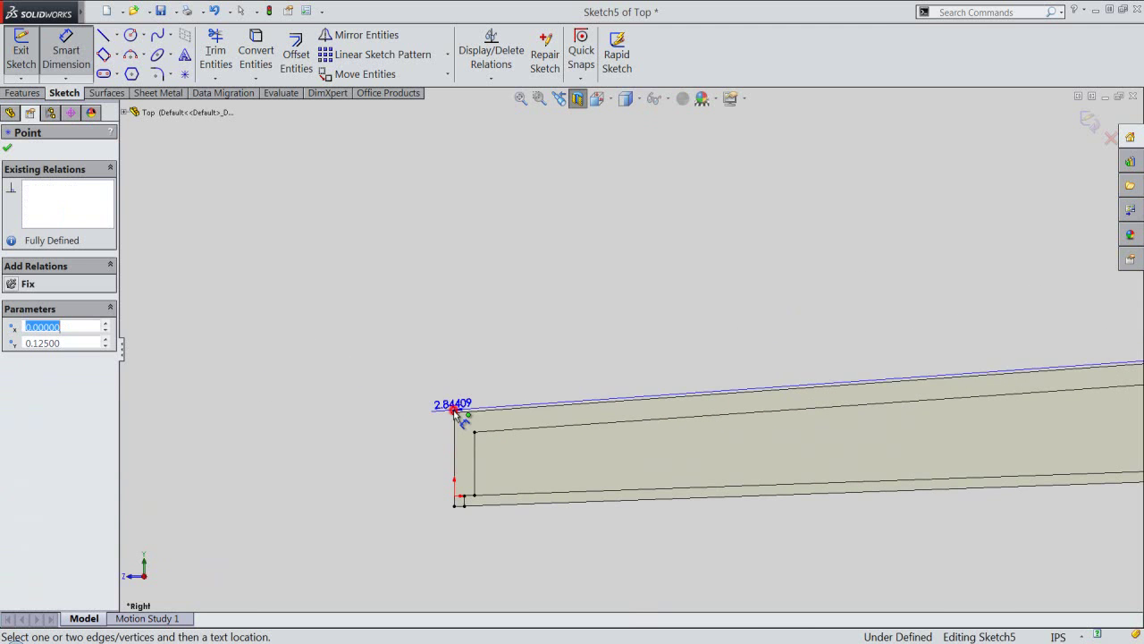
scroll(465, 465, "down", 2)
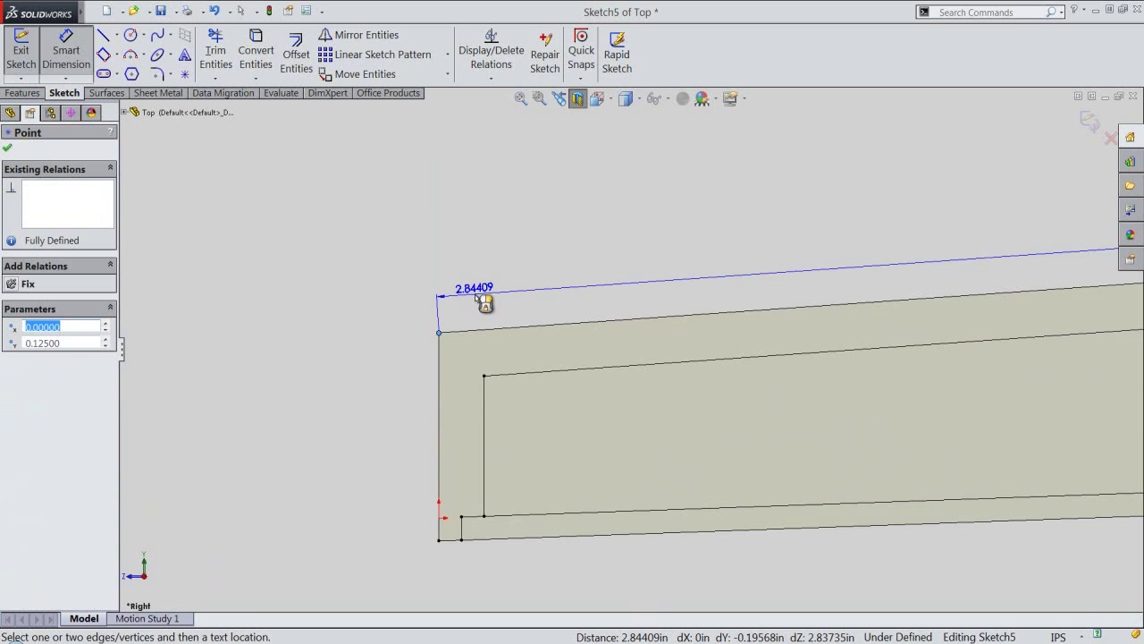
left_click(478, 296)
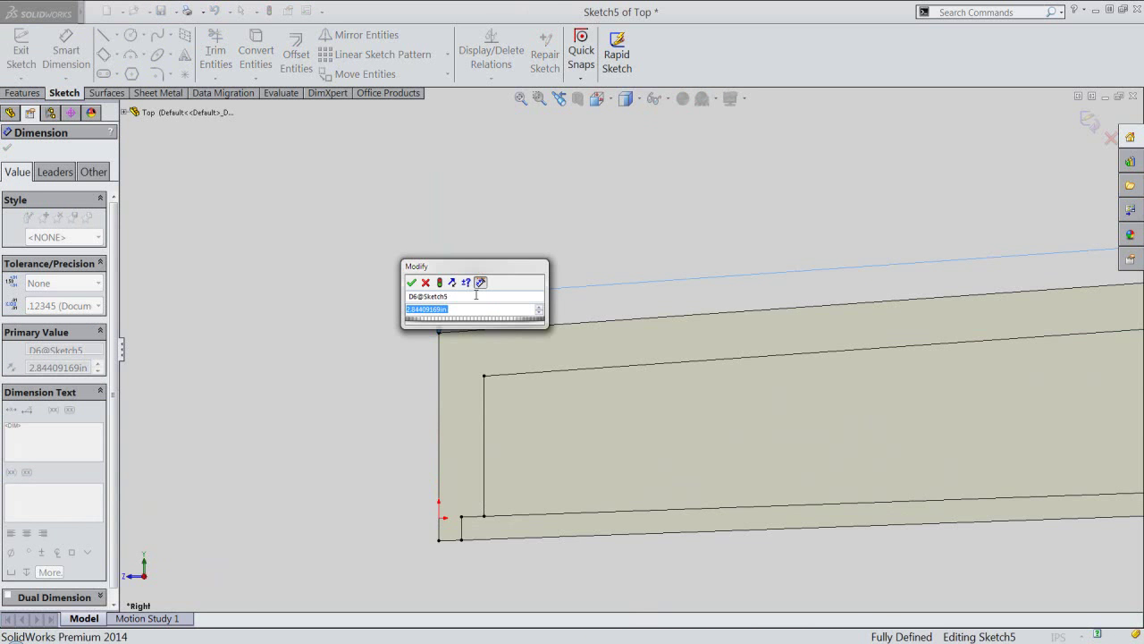
type("2.81465")
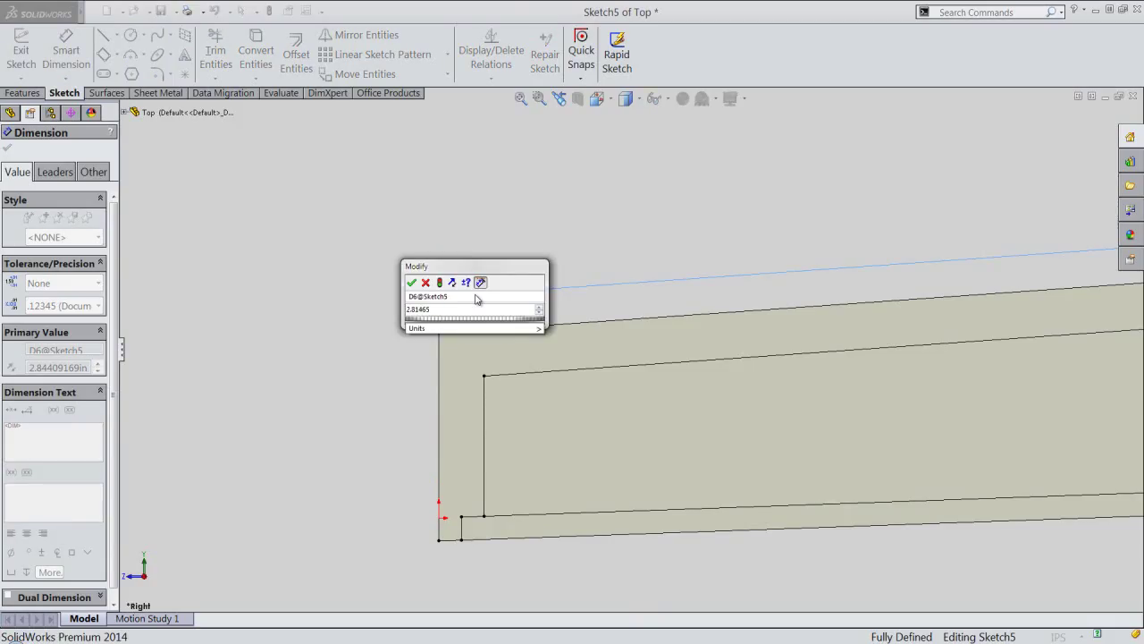
left_click_drag(476, 299, 482, 304)
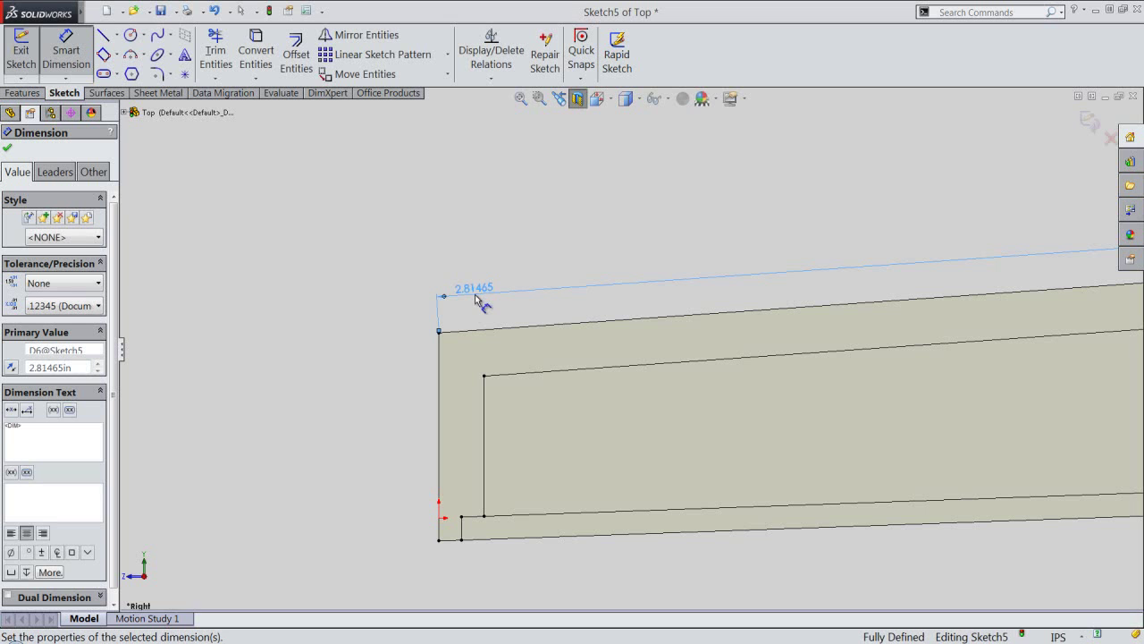
Stop dimensioning and exit Sketch5
right_click(497, 241)
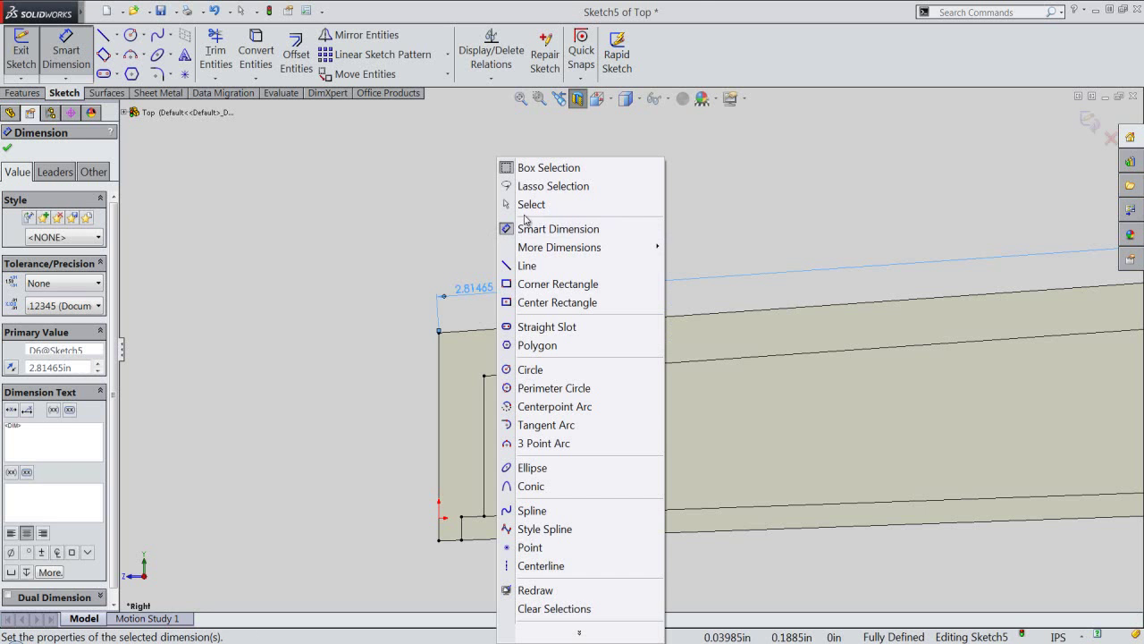
left_click(530, 204)
right_click(544, 232)
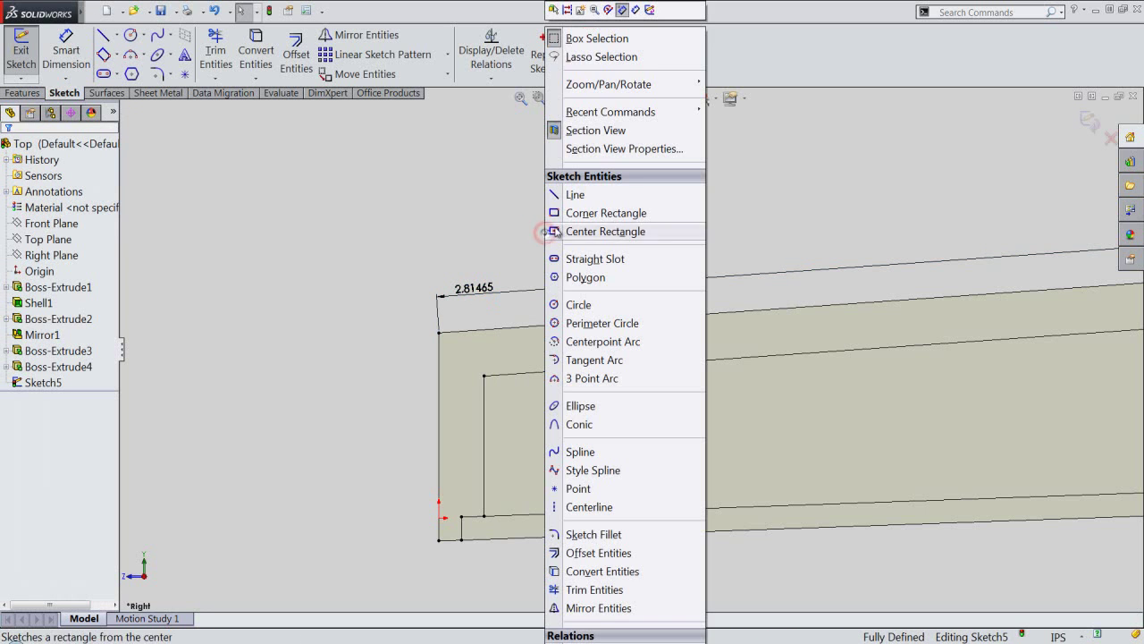
left_click(650, 10)
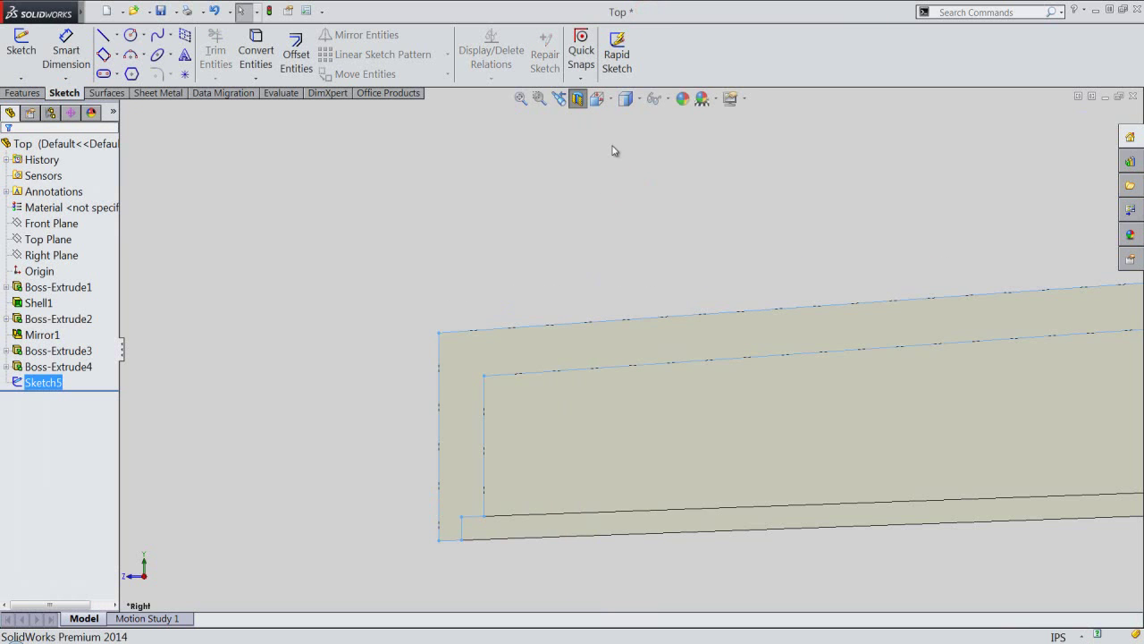
Show the whole part in isometric view with the section view turned off
left_click(597, 99)
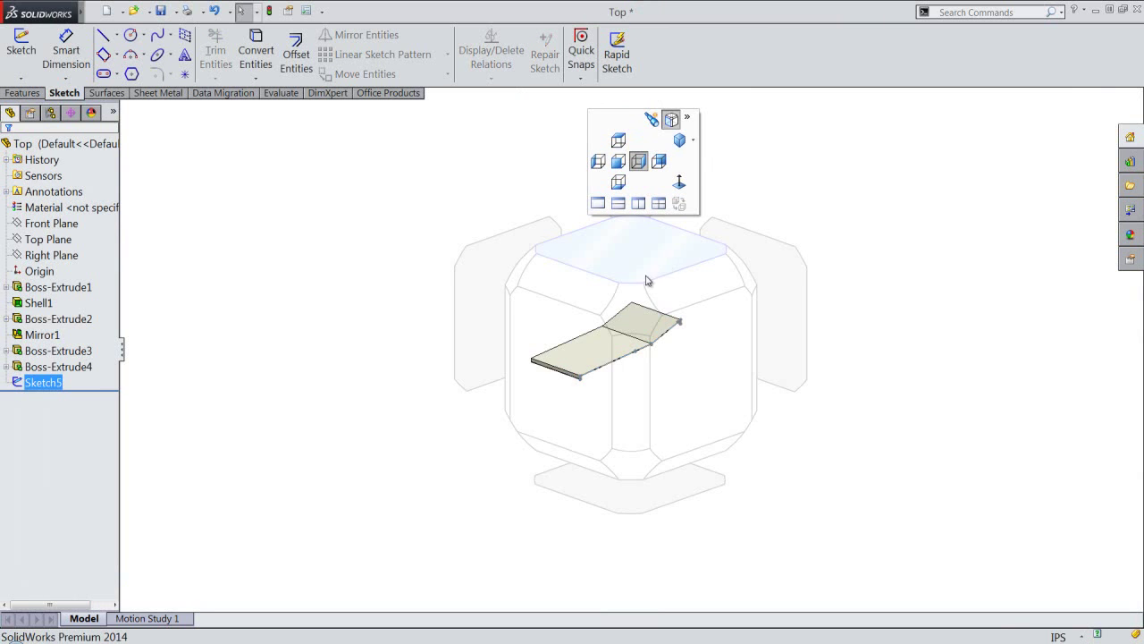
left_click(625, 374)
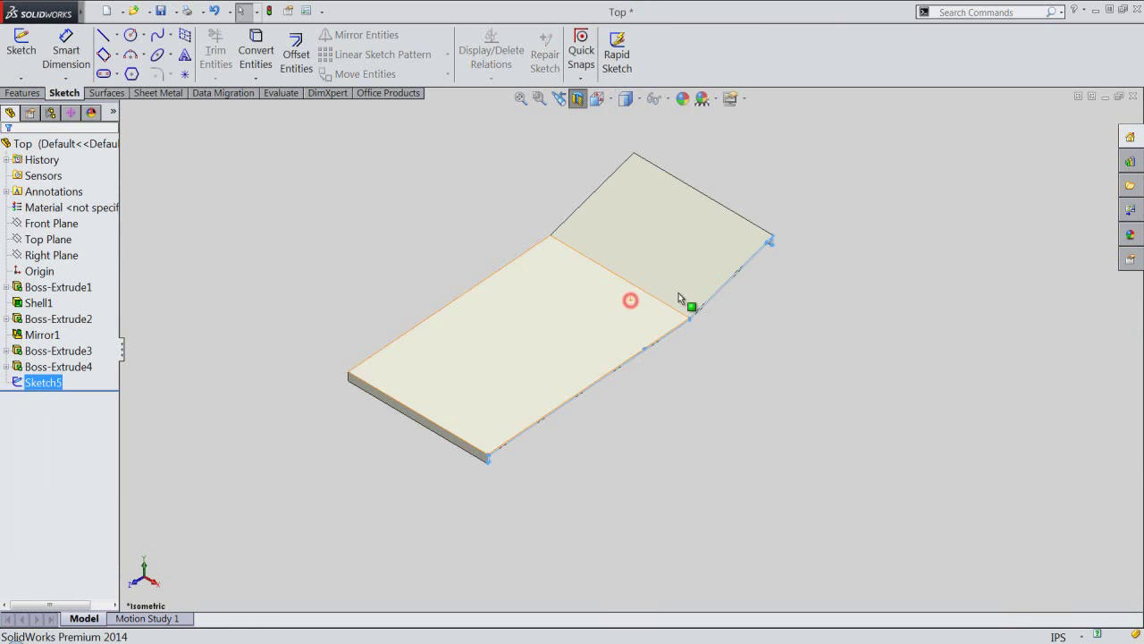
left_click(577, 98)
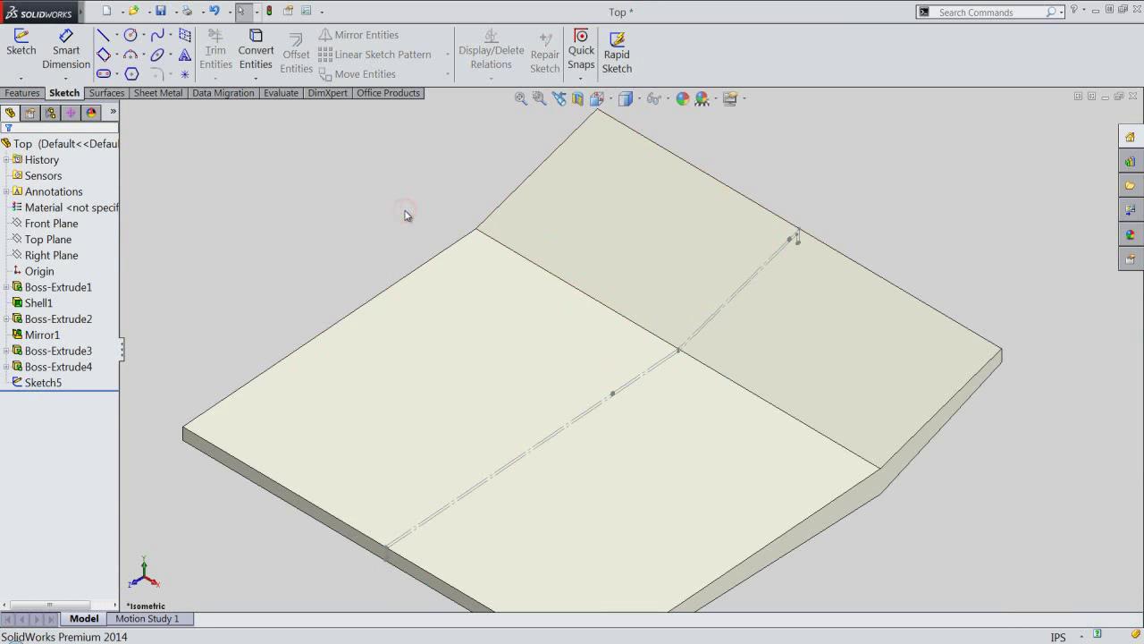
scroll(626, 365, "down", 5)
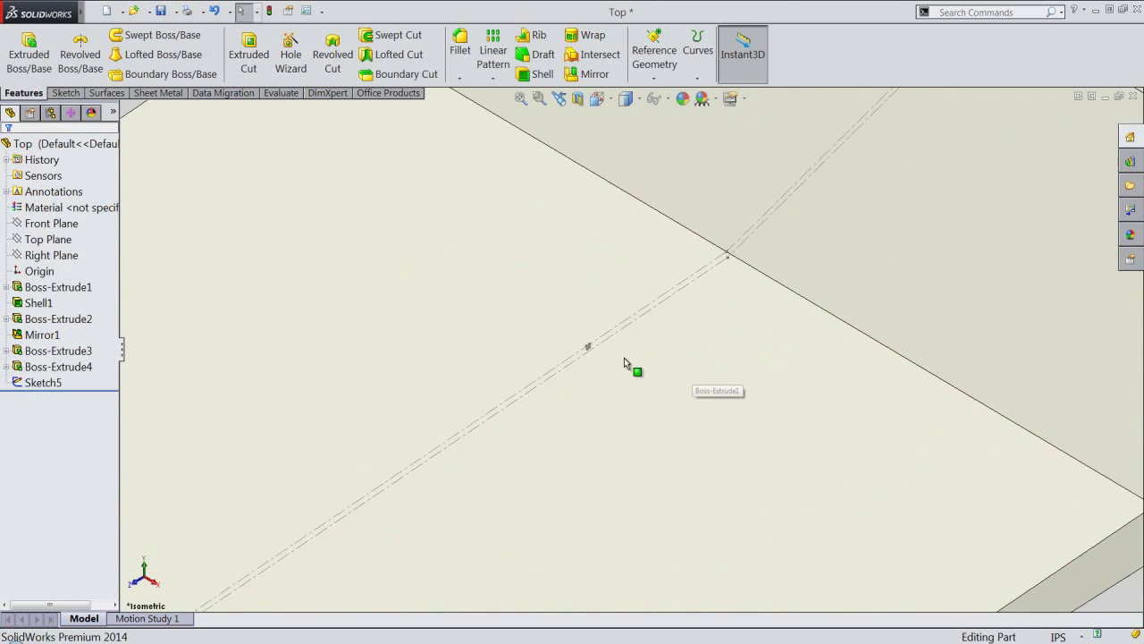
scroll(572, 357, "down", 3)
scroll(572, 356, "down", 2)
scroll(585, 295, "down", 2)
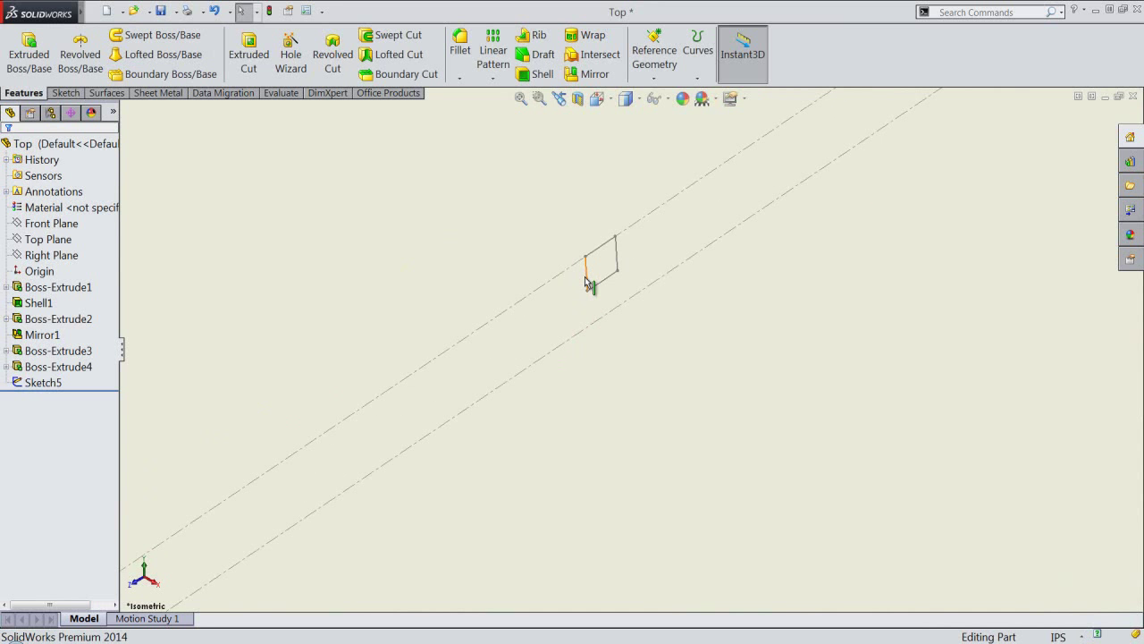
Orbit and zoom in to inspect and select the Sketch5 square profile
left_click(588, 283)
middle_click_drag(588, 284, 514, 486)
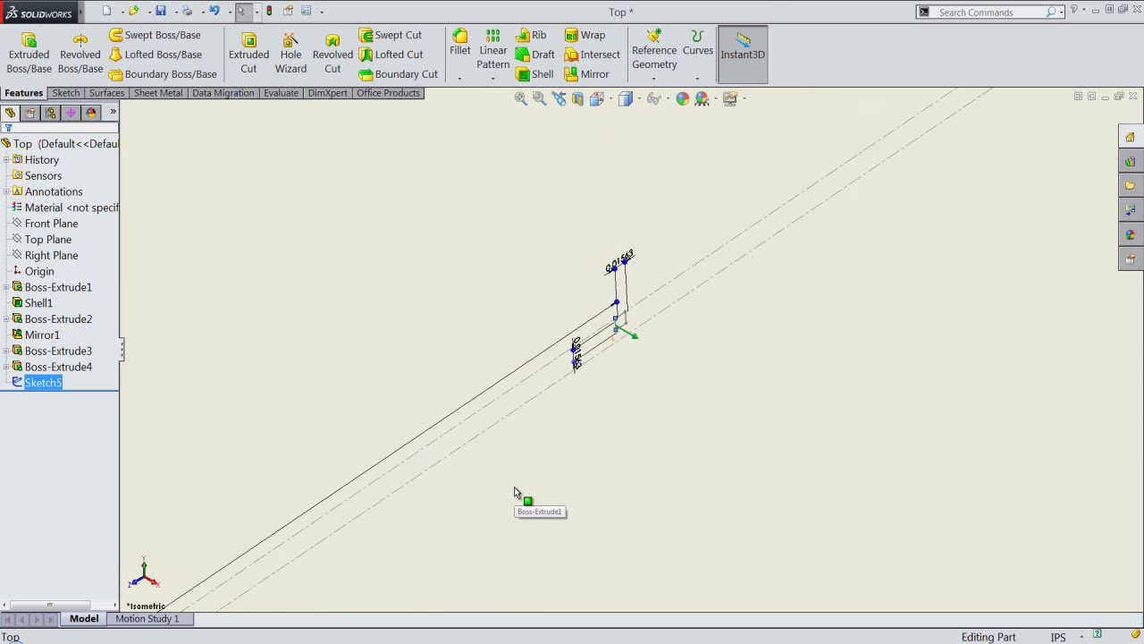
scroll(514, 487, "up", 5)
scroll(805, 204, "down", 4)
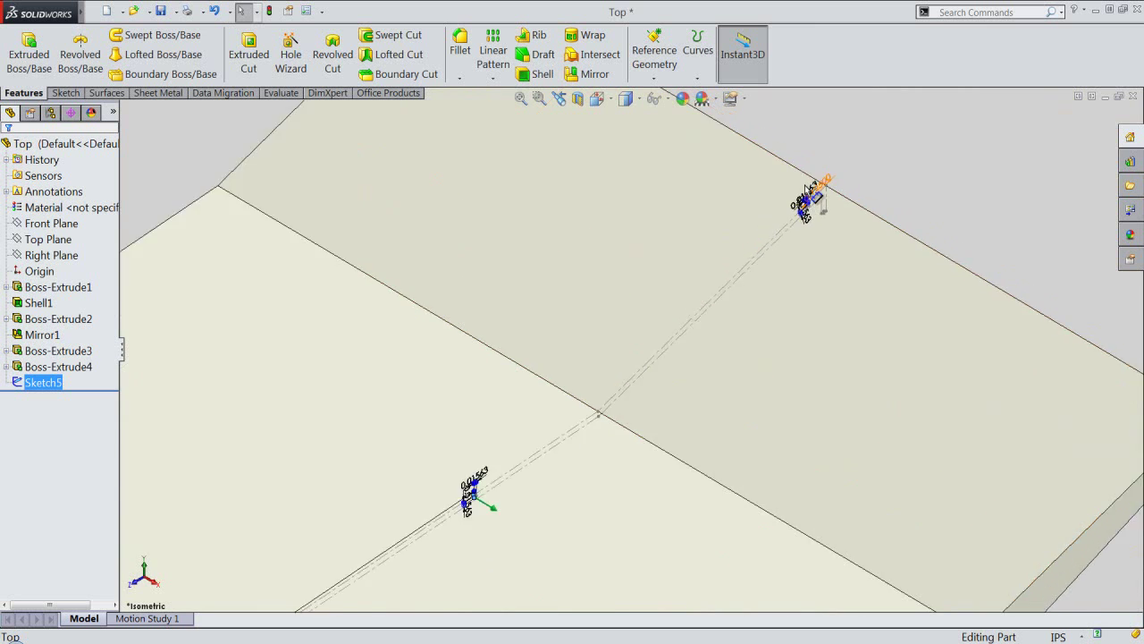
scroll(798, 228, "down", 3)
scroll(798, 228, "down", 1)
scroll(777, 264, "down", 2)
scroll(724, 304, "down", 2)
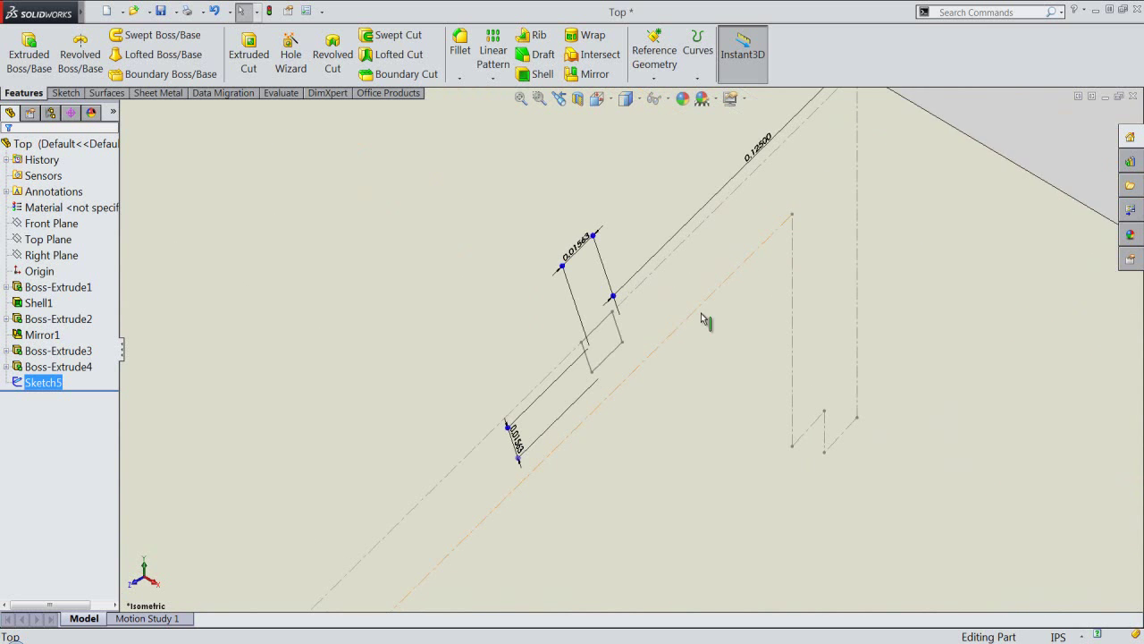
left_click(589, 363)
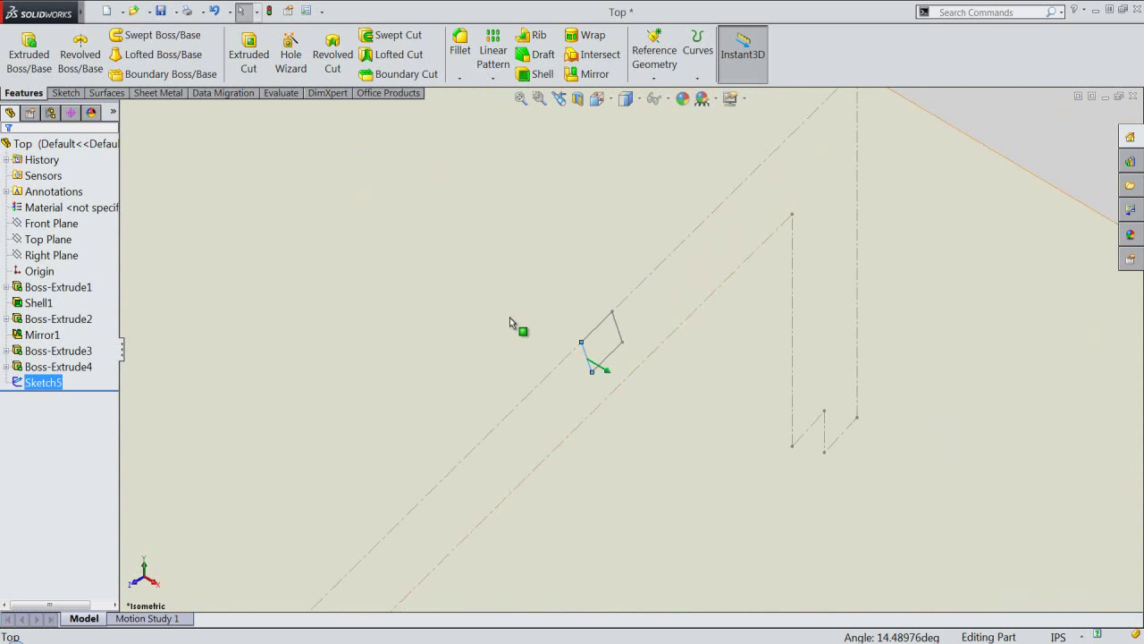
Cut-extrude the Sketch5 squares Mid Plane with a 4.78 in depth
left_click(249, 54)
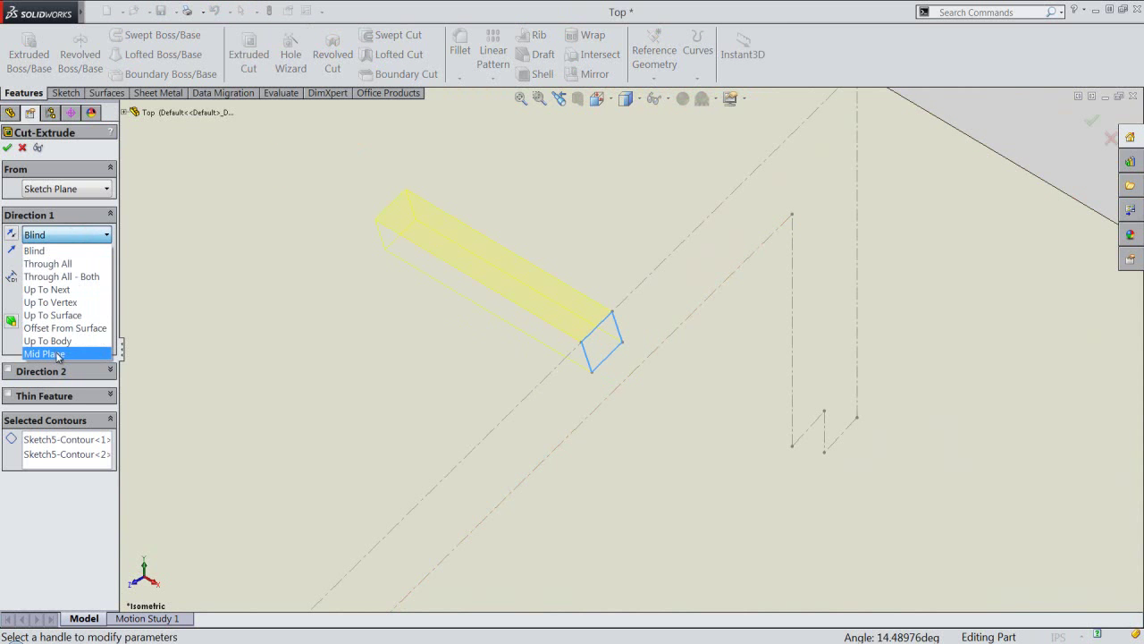
left_click(56, 353)
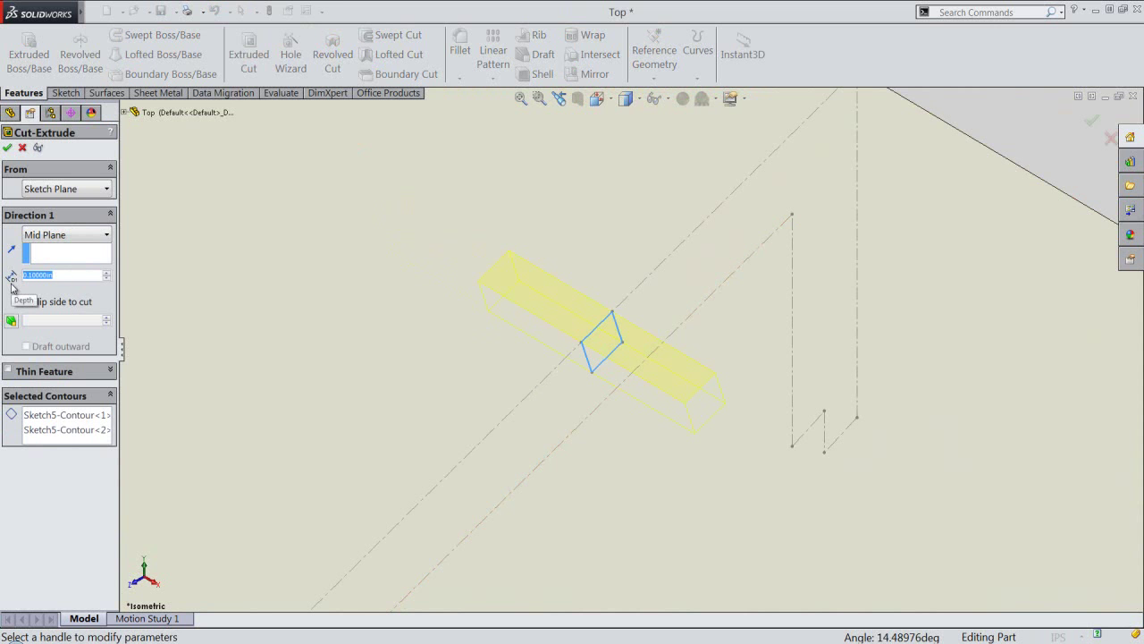
type("4.7")
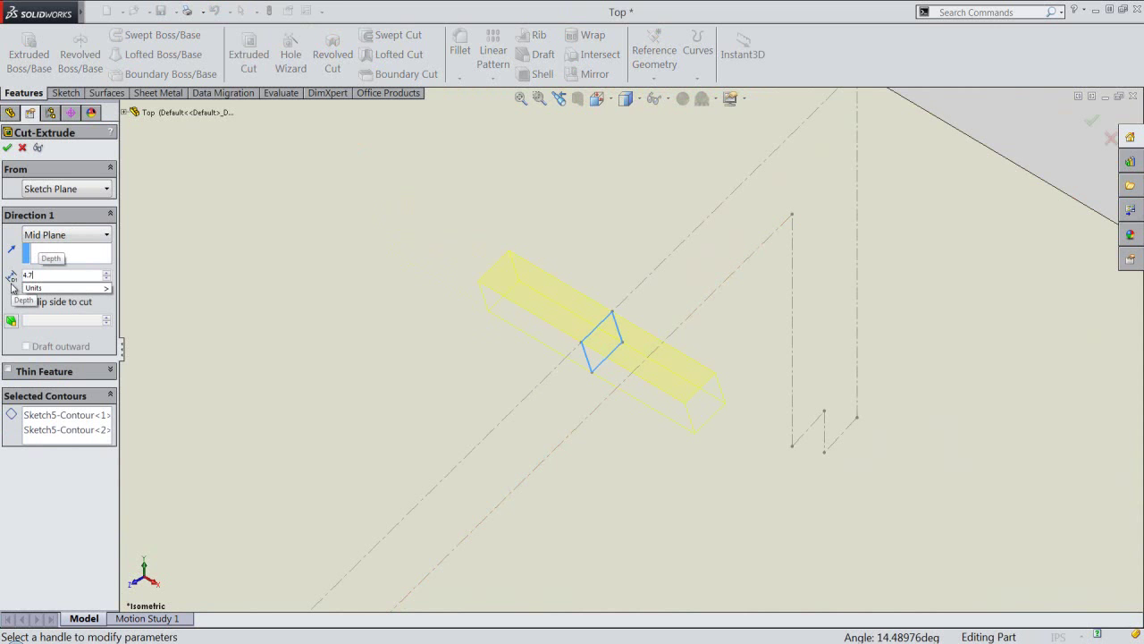
type("8100in")
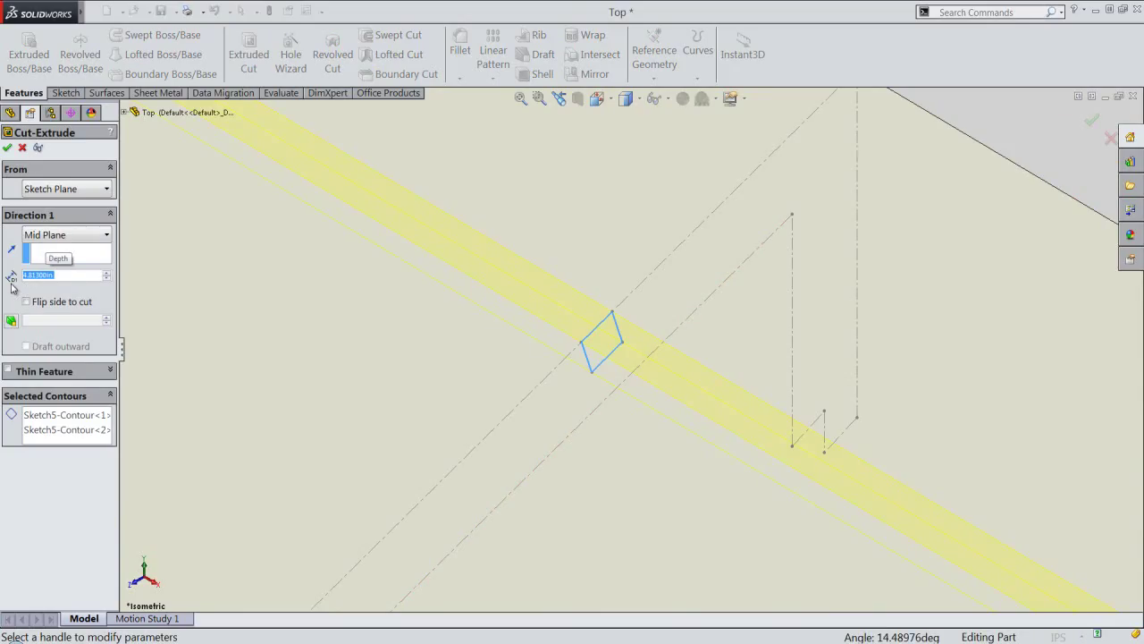
left_click(7, 147)
Confirm the cut, clear the selection and save the part
left_click(521, 99)
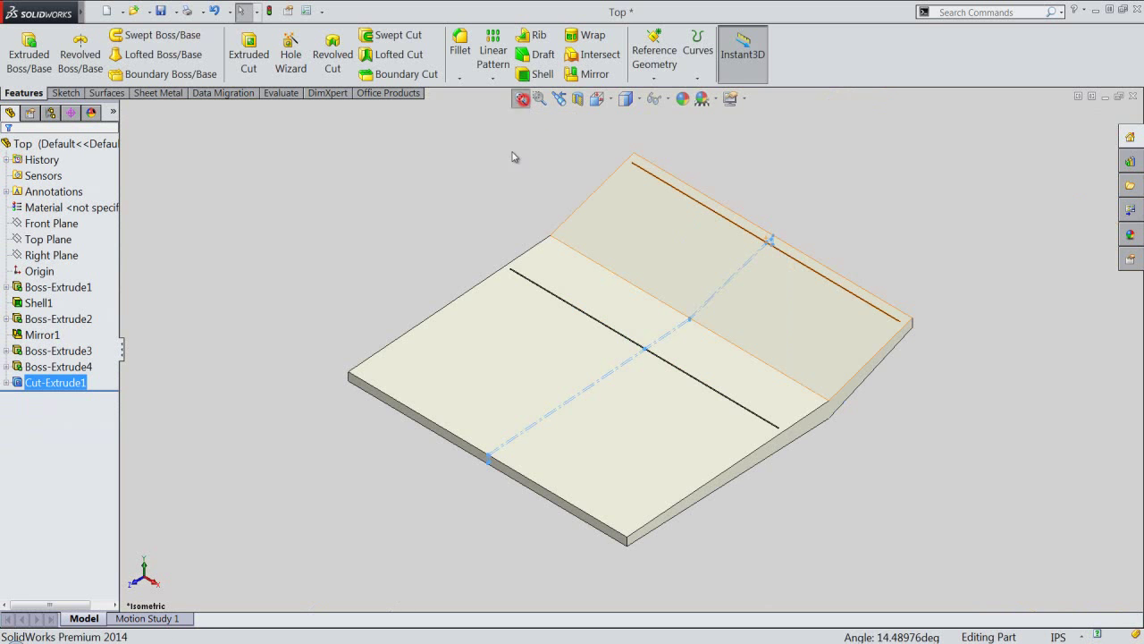
left_click(468, 176)
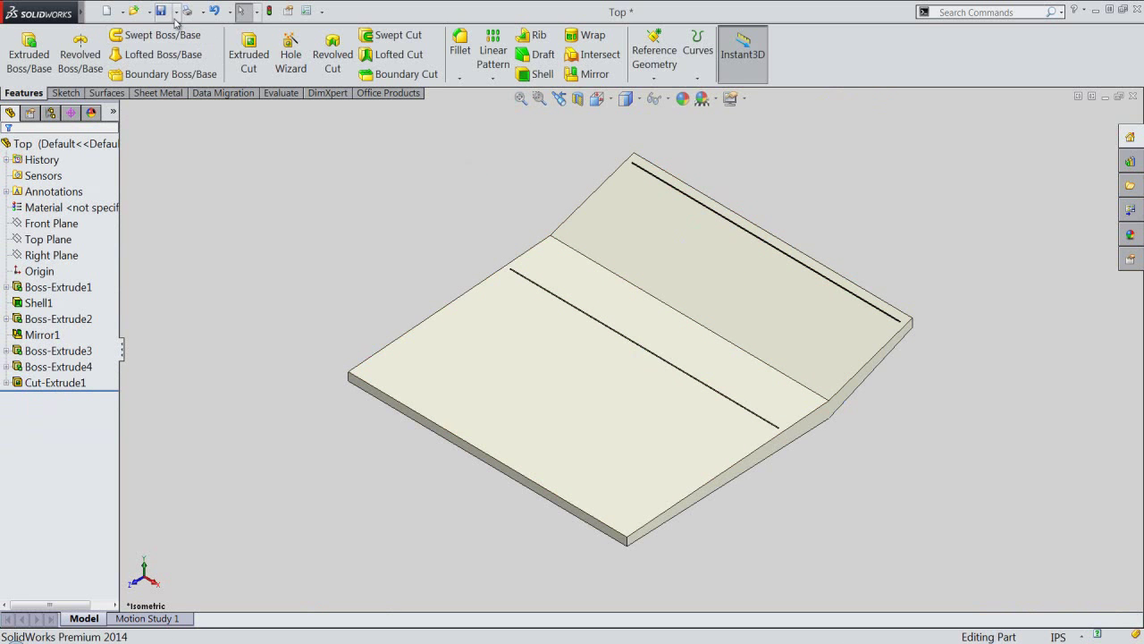
left_click(402, 259)
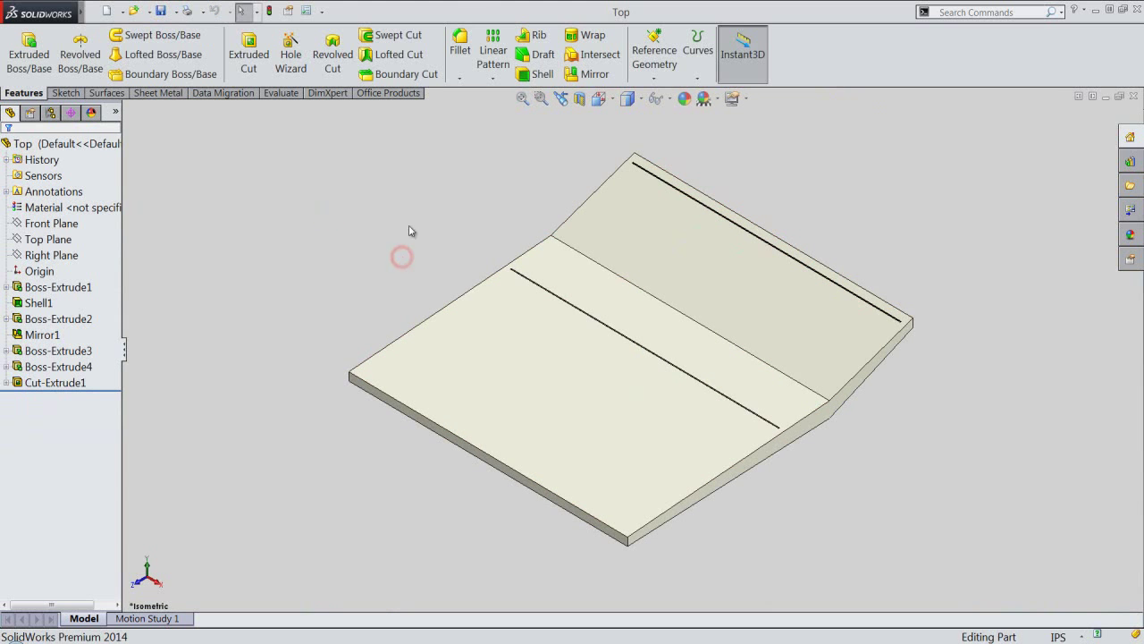
Fillet the bend edge between the two panels with a 1/64 in radius
left_click(460, 45)
scroll(613, 289, "down", 2)
scroll(617, 289, "down", 2)
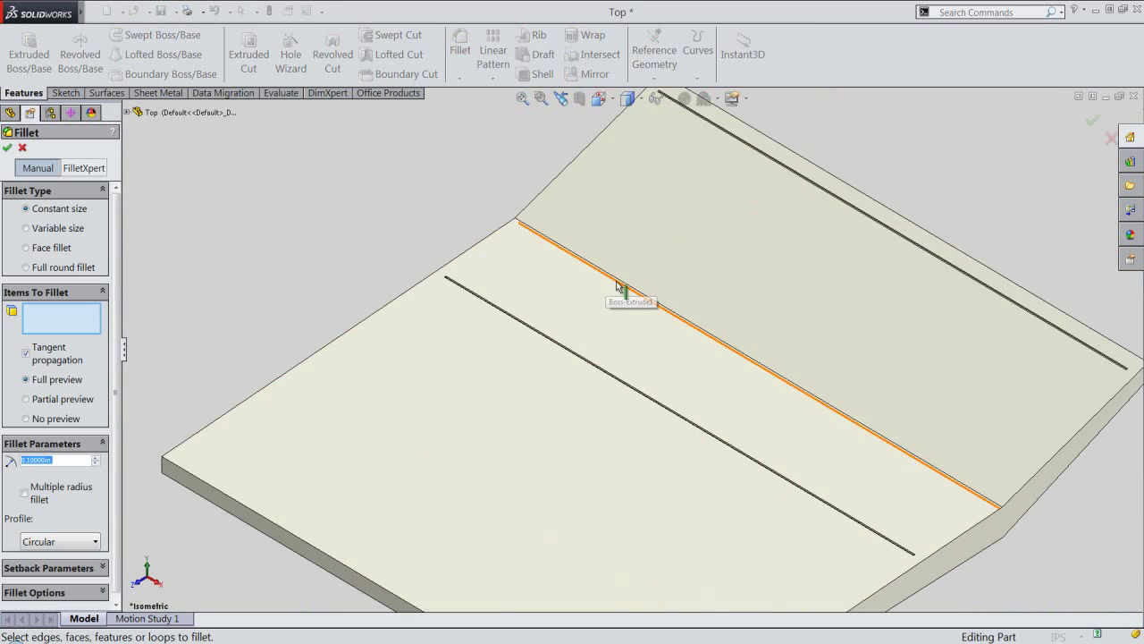
scroll(622, 290, "down", 2)
scroll(621, 291, "down", 1)
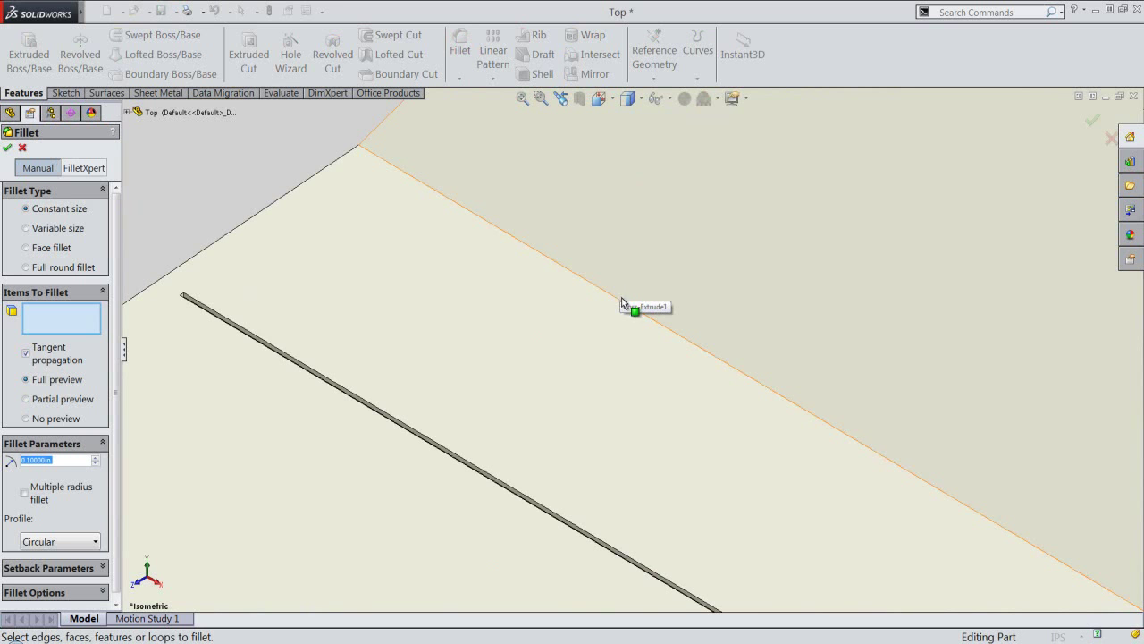
left_click(621, 301)
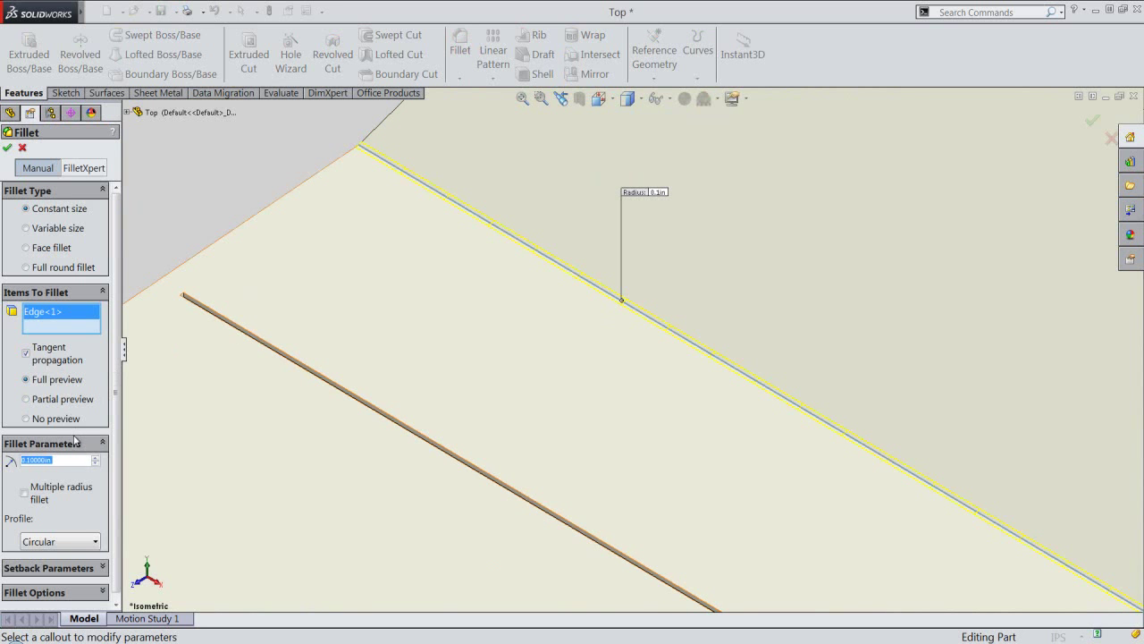
type("1/64")
key("Return")
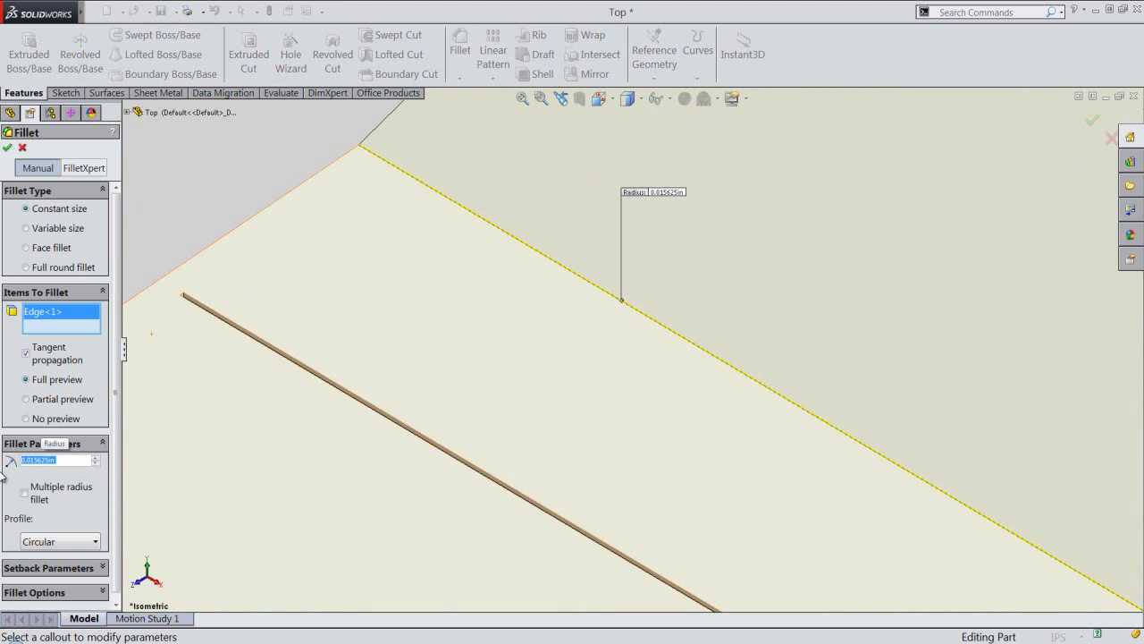
left_click(7, 150)
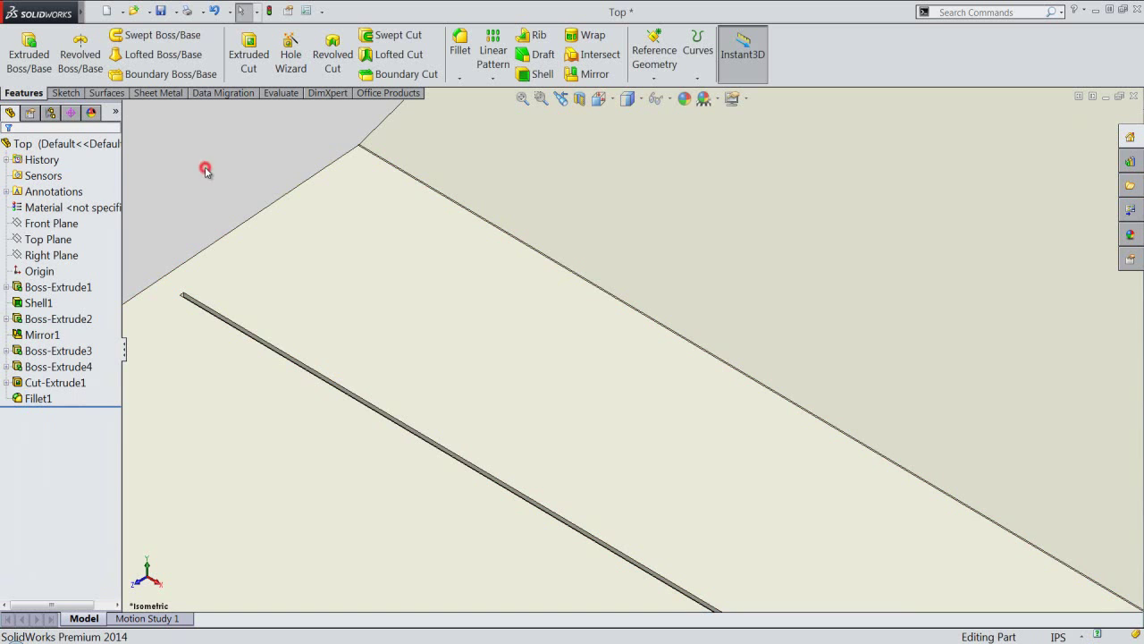
scroll(206, 173, "up", 2)
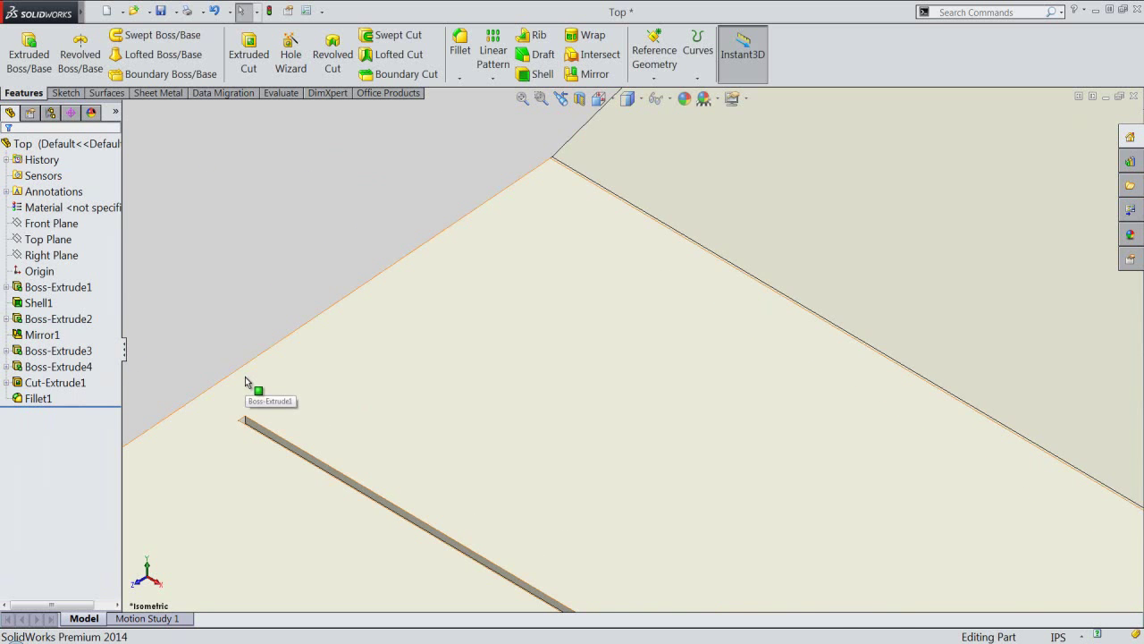
scroll(247, 394, "down", 3)
scroll(260, 420, "down", 2)
scroll(358, 444, "down", 2)
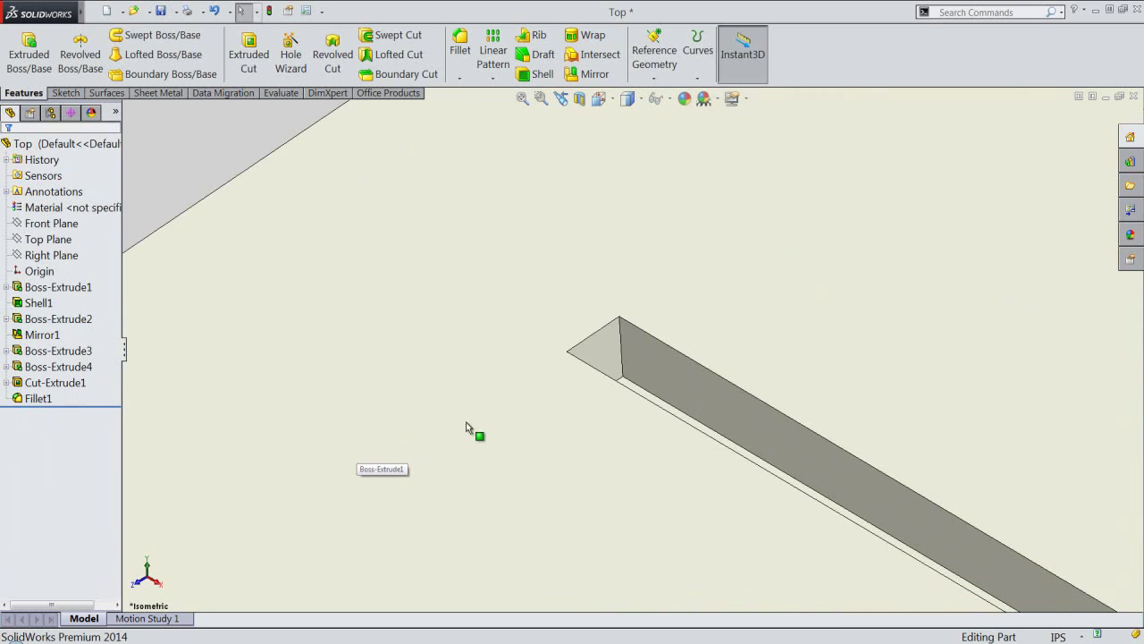
left_click(605, 371)
left_click(651, 329)
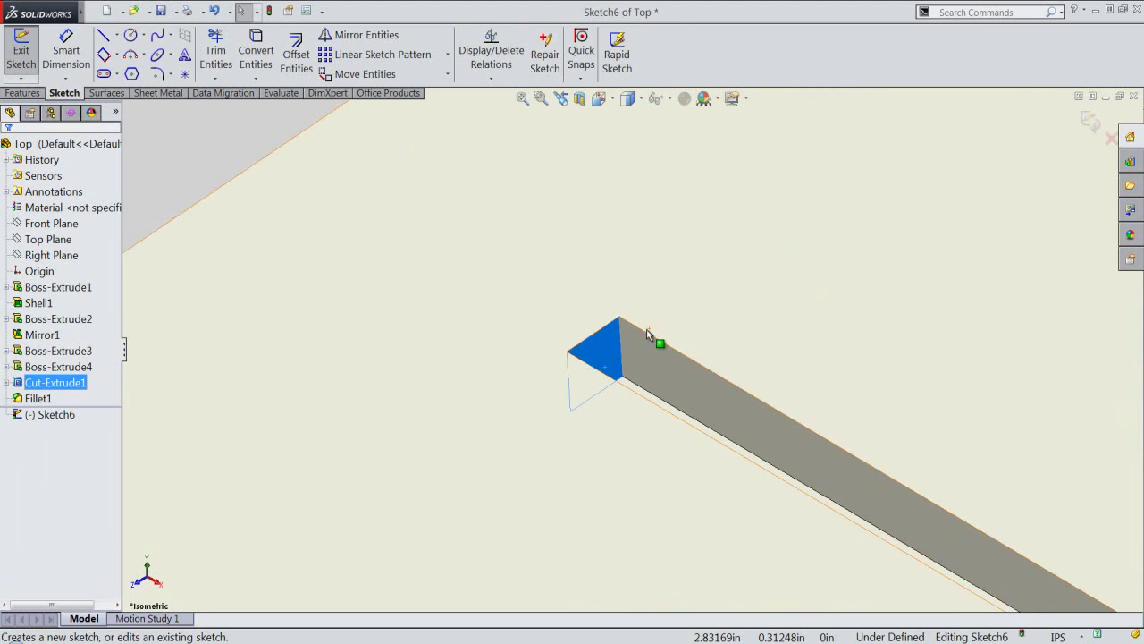
left_click(254, 80)
left_click(259, 113)
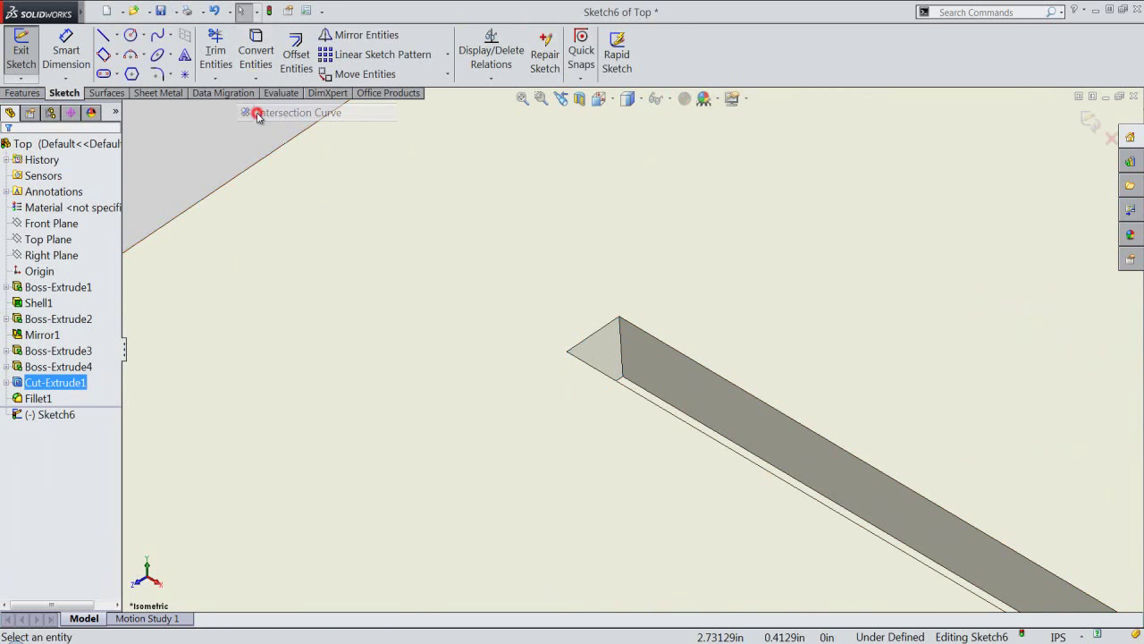
left_click(197, 115)
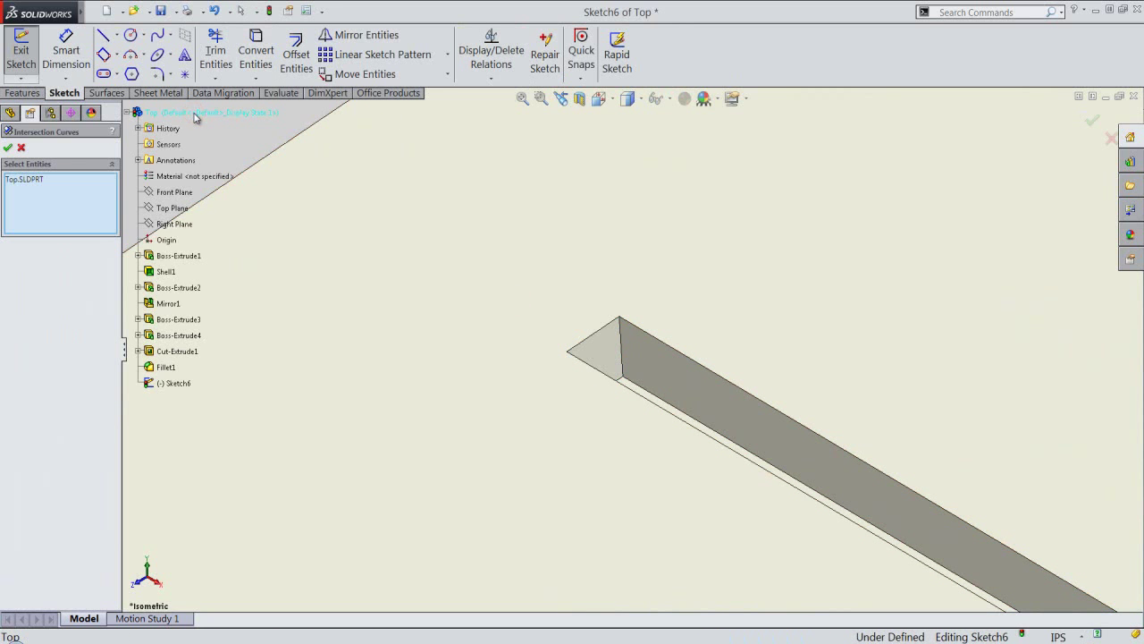
left_click(8, 148)
left_click(8, 149)
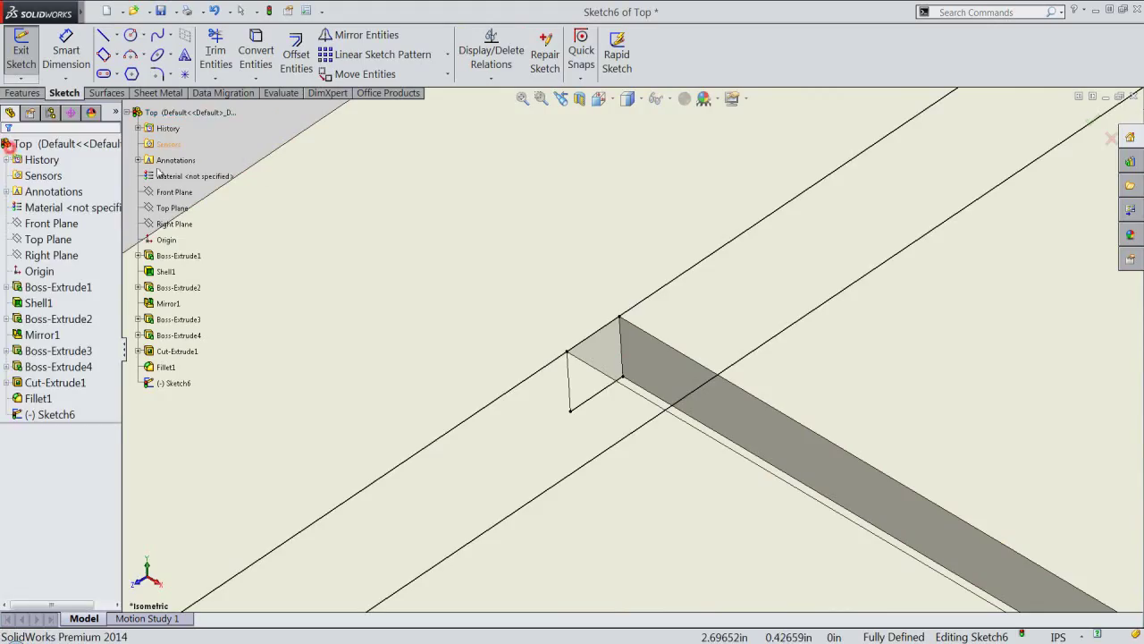
scroll(490, 421, "up", 2)
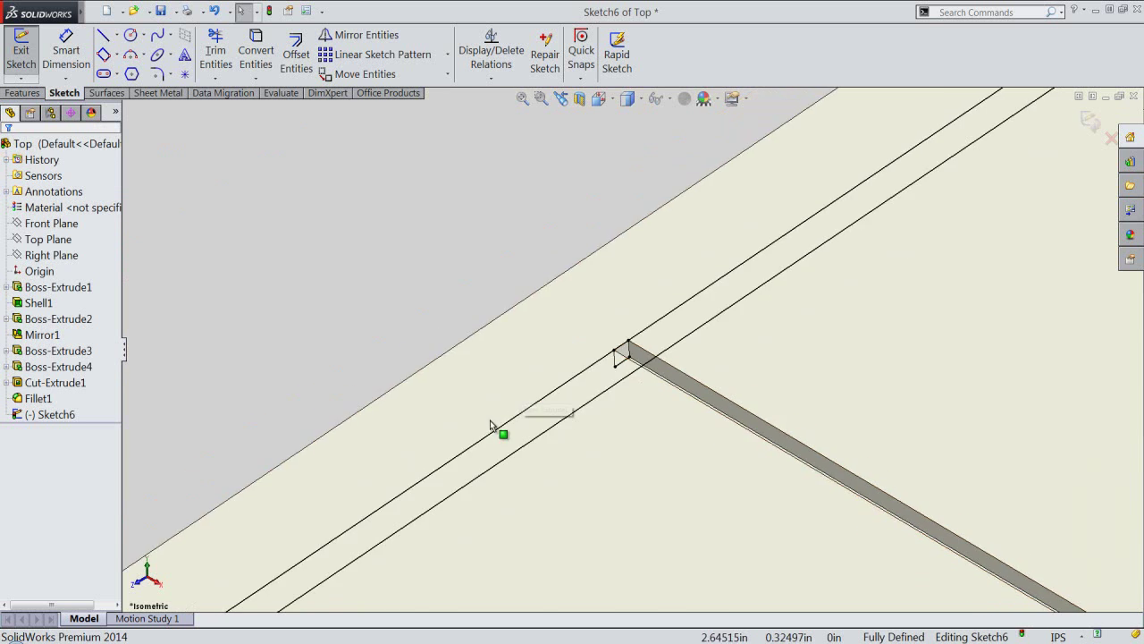
scroll(468, 437, "up", 2)
scroll(468, 437, "up", 2)
scroll(468, 437, "up", 2)
scroll(468, 438, "up", 3)
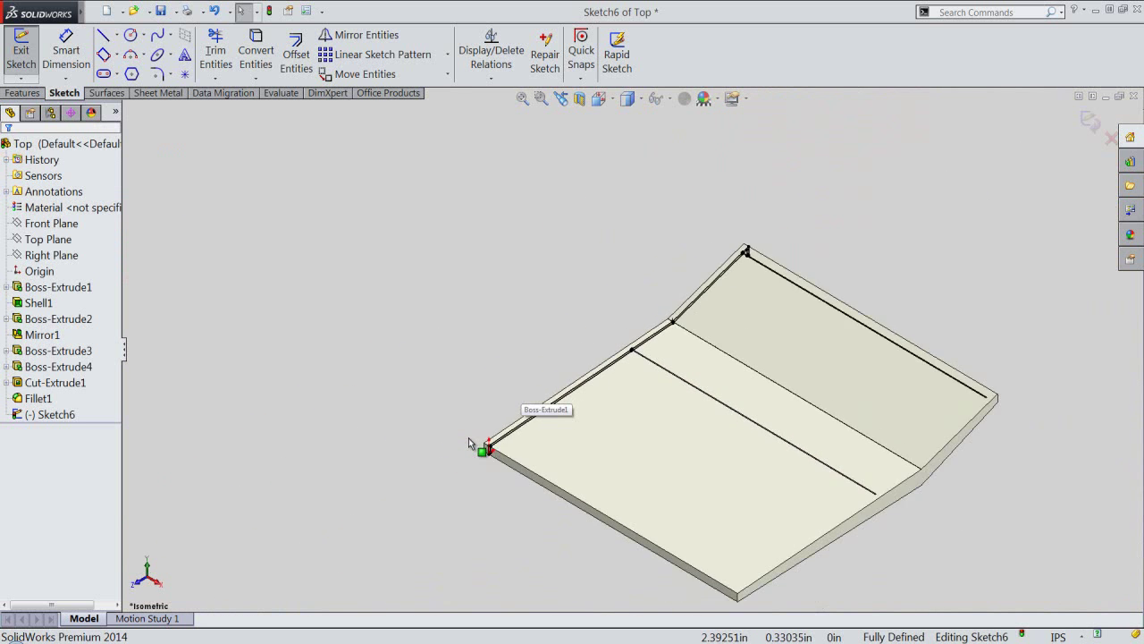
scroll(442, 268, "up", 2)
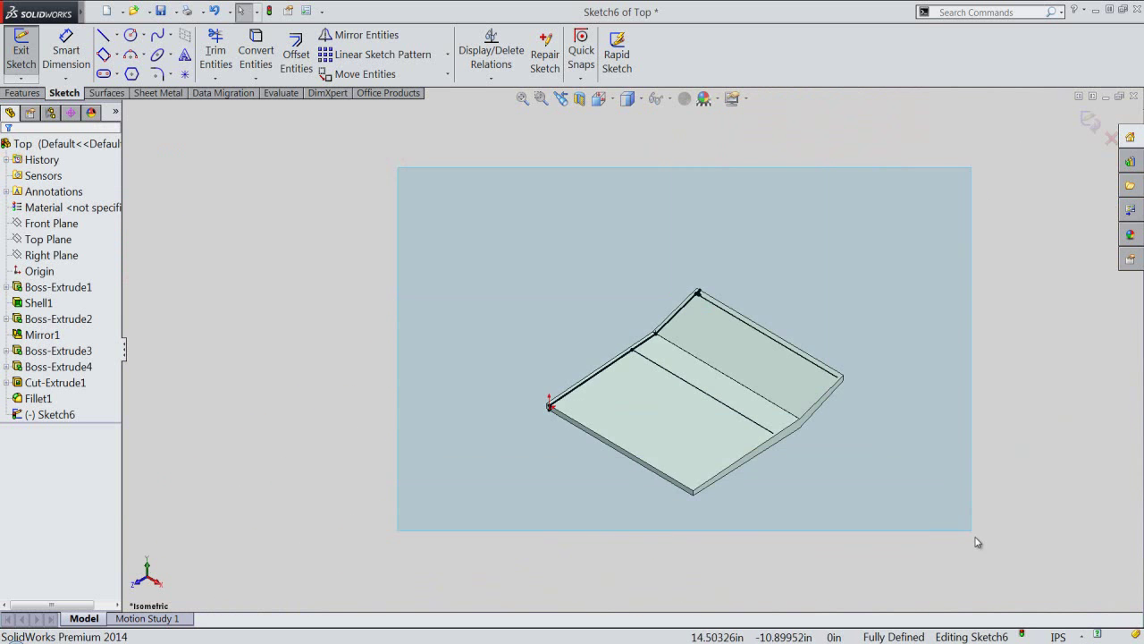
left_click_drag(398, 167, 983, 547)
left_click(1021, 498)
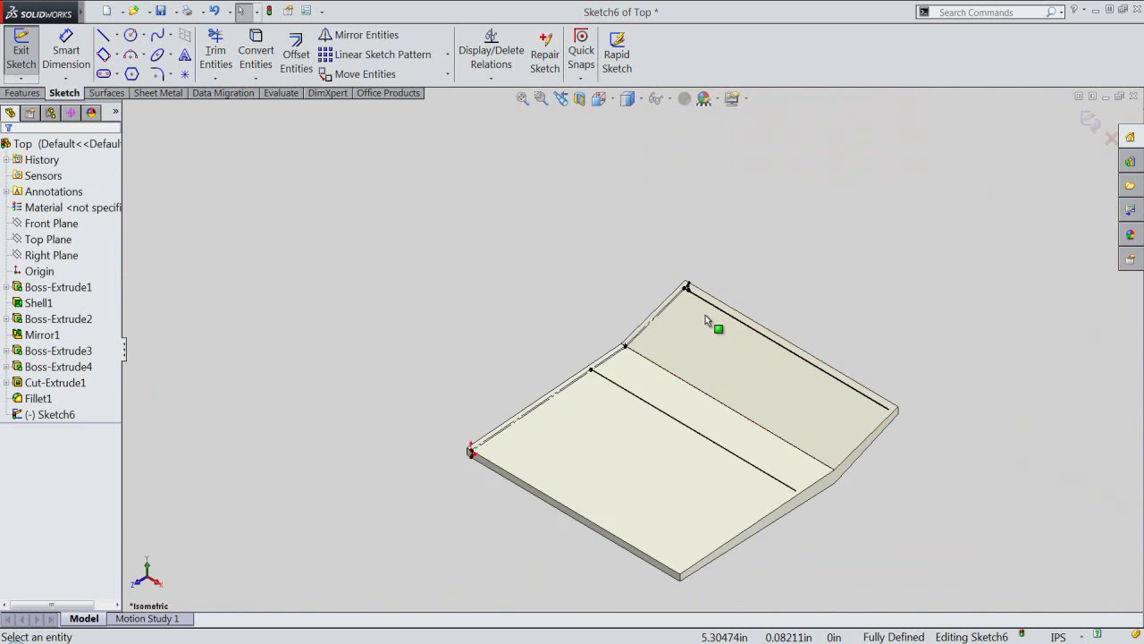
scroll(706, 315, "down", 2)
scroll(638, 302, "down", 3)
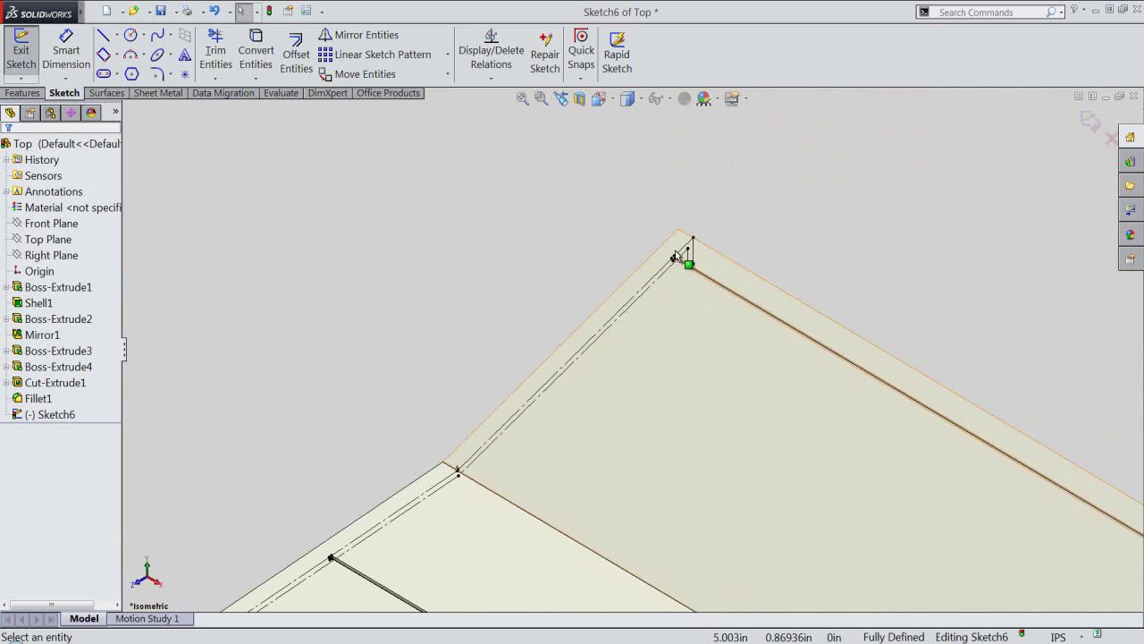
scroll(684, 256, "down", 2)
scroll(678, 262, "down", 2)
scroll(665, 313, "down", 2)
scroll(664, 309, "down", 2)
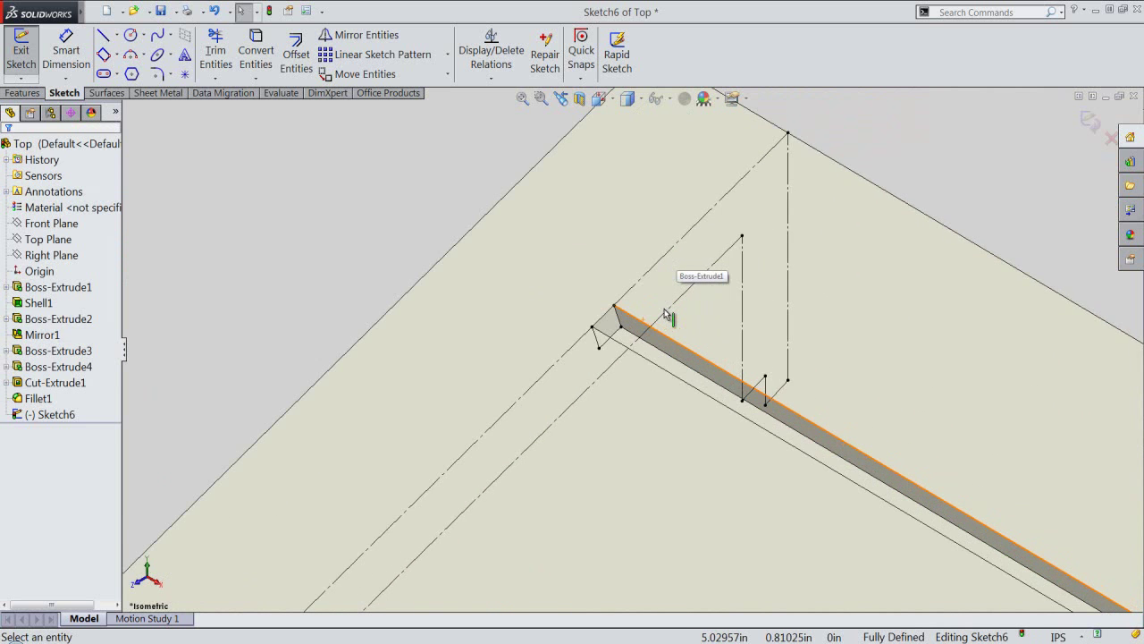
scroll(665, 309, "down", 2)
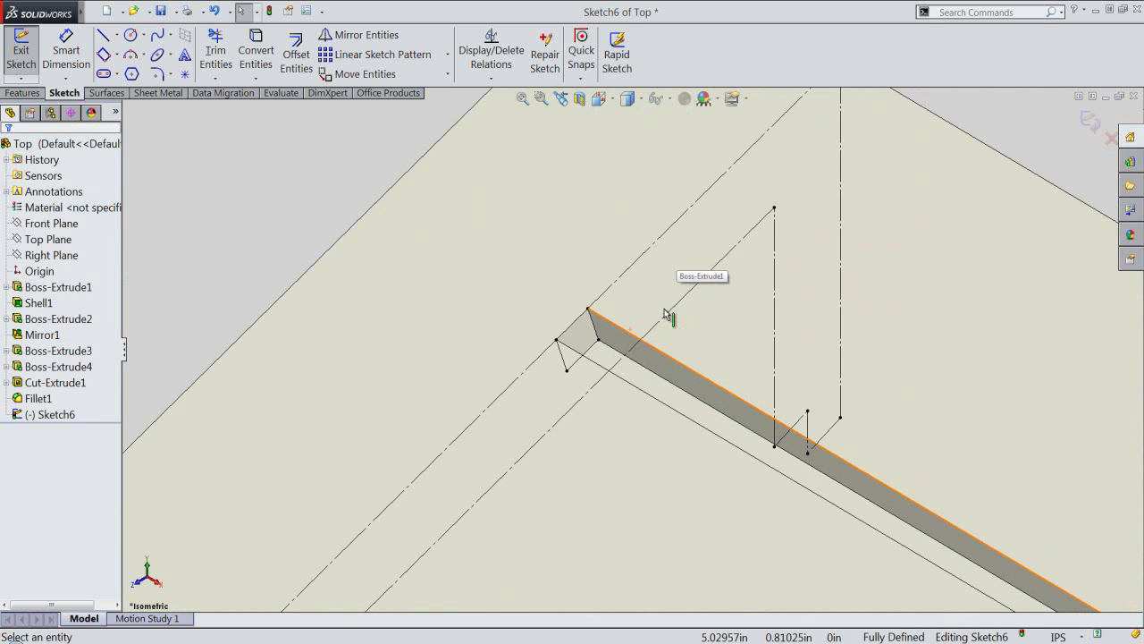
Draw a line in Sketch6 from the corner point to the edge intersection
right_click(314, 186)
left_click(339, 158)
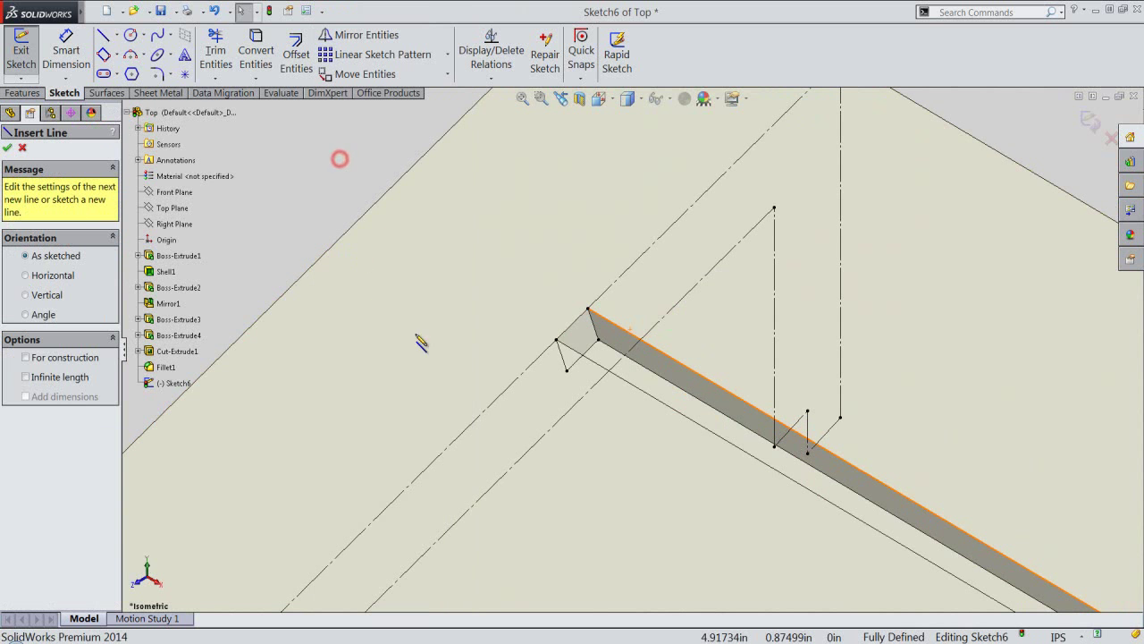
left_click(555, 340)
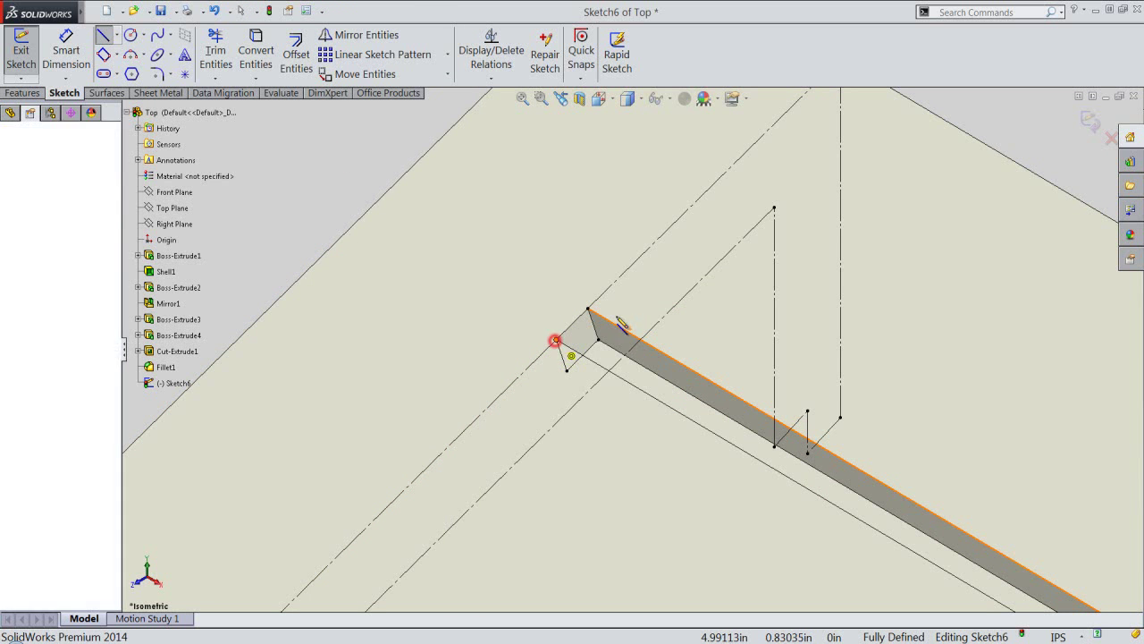
scroll(626, 322, "up", 1)
scroll(629, 320, "up", 2)
scroll(626, 315, "up", 2)
scroll(630, 317, "up", 2)
scroll(630, 317, "up", 2)
scroll(631, 320, "up", 1)
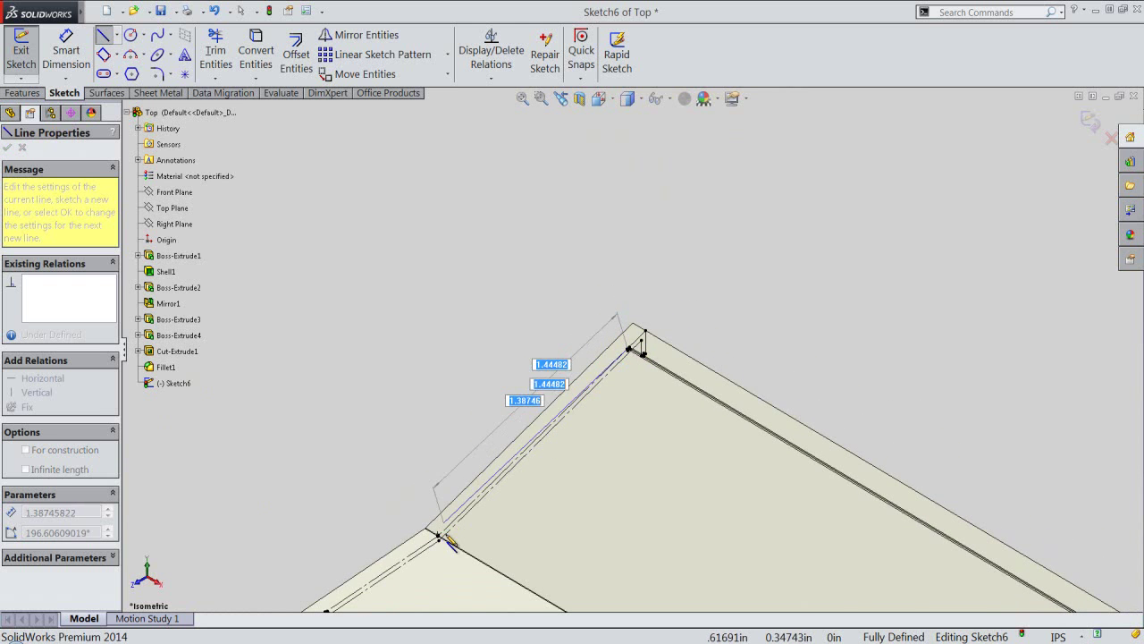
scroll(458, 529, "down", 2)
scroll(473, 520, "down", 2)
scroll(500, 483, "down", 2)
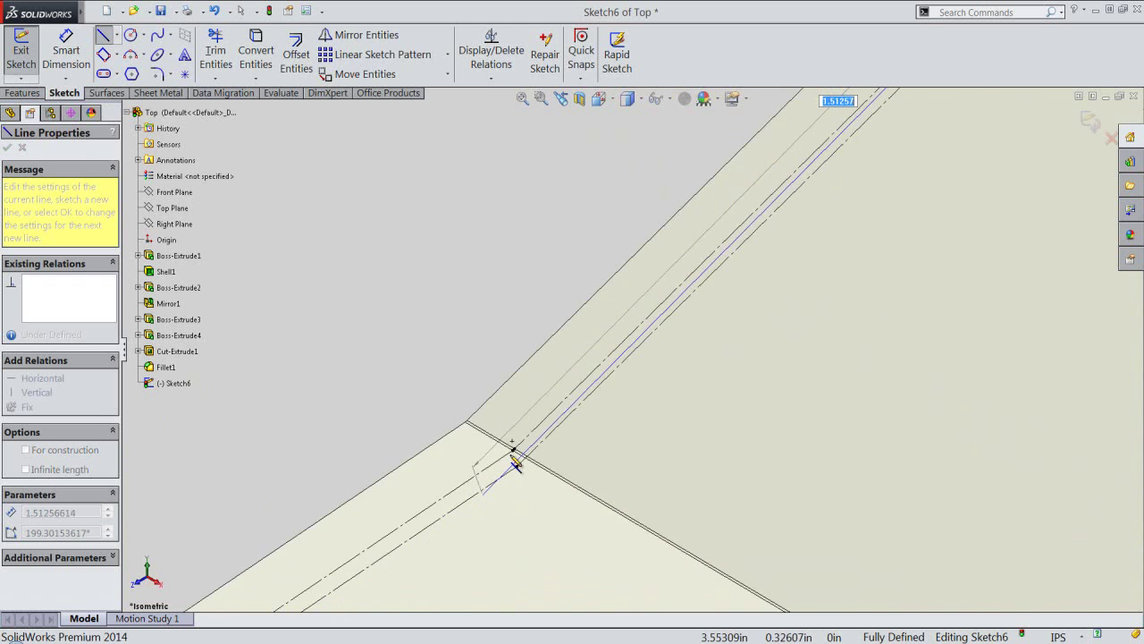
scroll(546, 429, "down", 2)
scroll(568, 411, "down", 2)
scroll(579, 401, "down", 2)
scroll(581, 393, "down", 2)
scroll(583, 357, "down", 1)
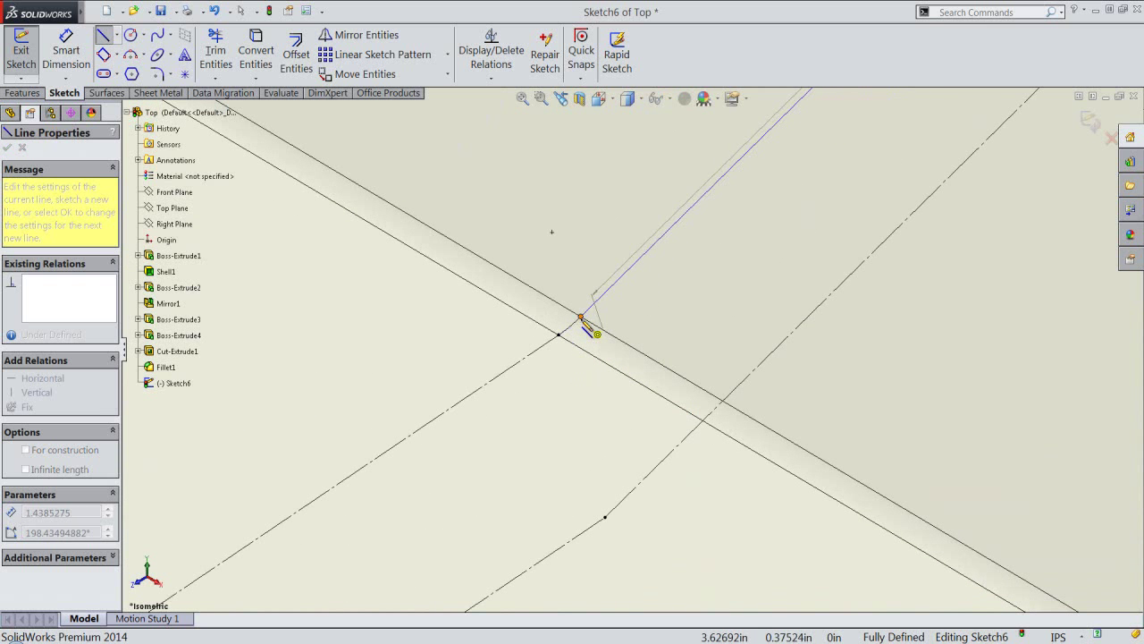
left_click(581, 318)
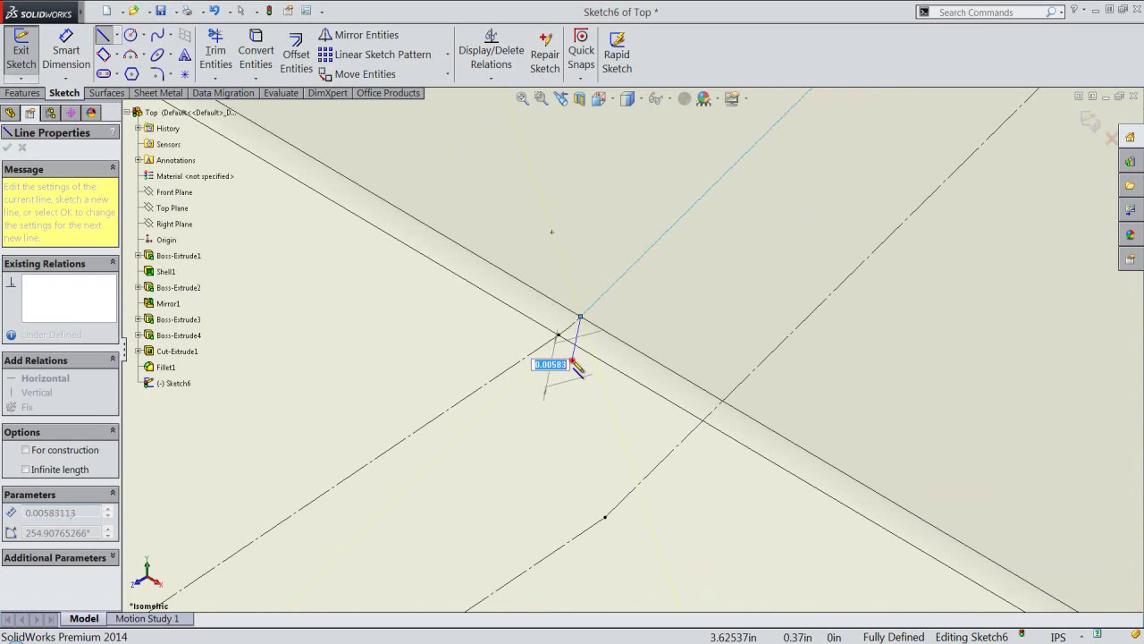
key("Escape")
Draw a second line from the edge intersection to the bar's corner
left_click(558, 334)
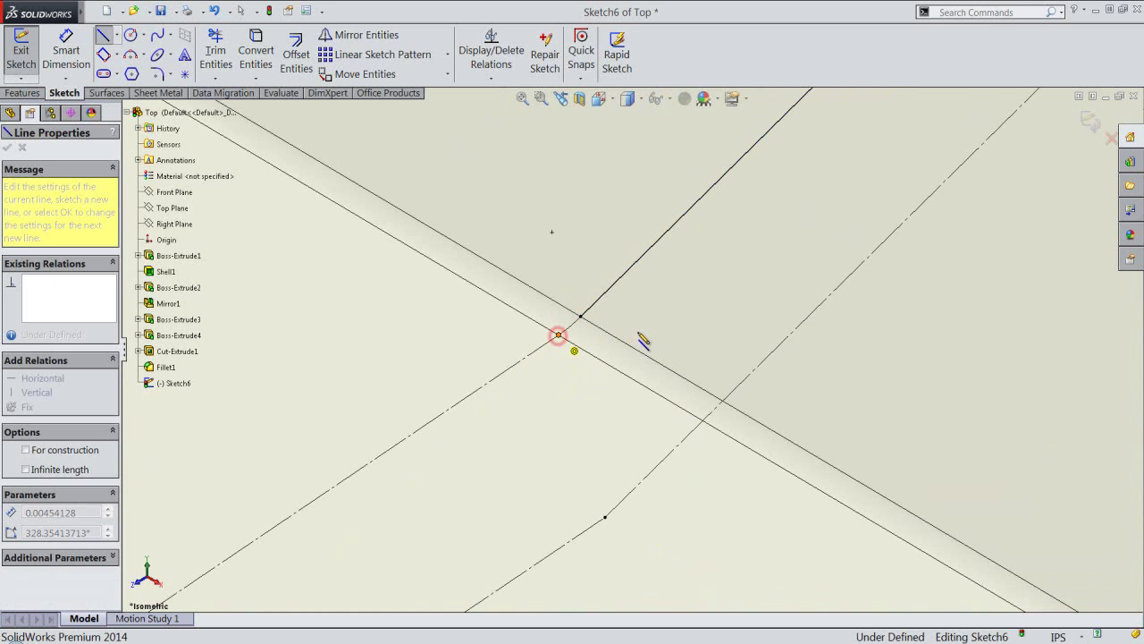
scroll(641, 339, "down", 2)
scroll(642, 340, "down", 2)
scroll(642, 339, "down", 2)
scroll(642, 340, "down", 2)
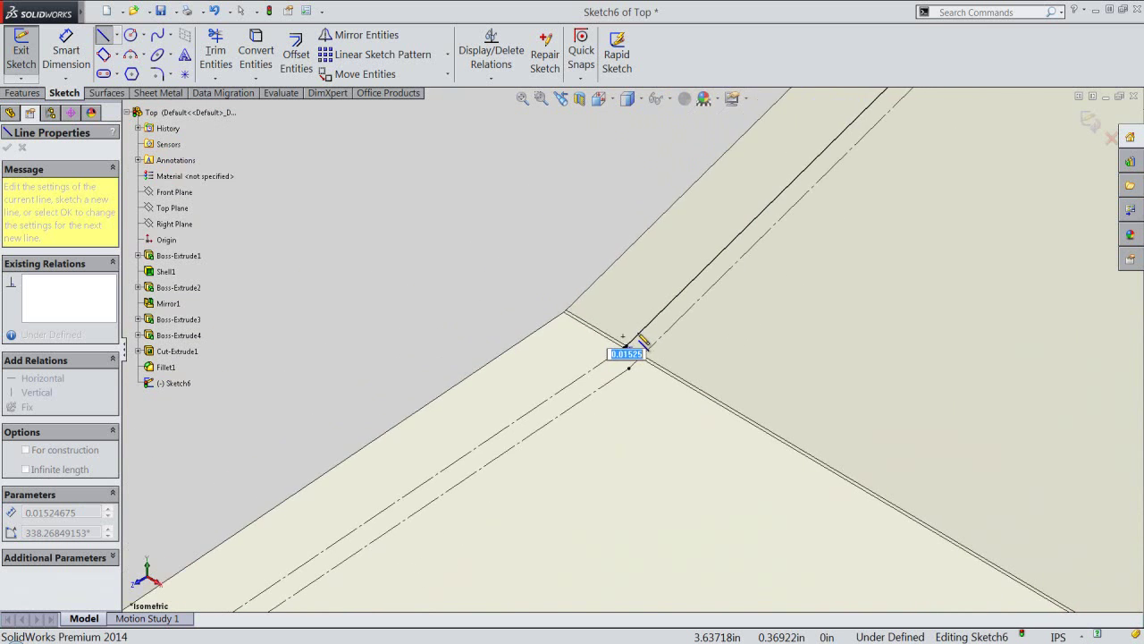
scroll(642, 339, "up", 2)
scroll(576, 386, "up", 2)
scroll(458, 466, "down", 2)
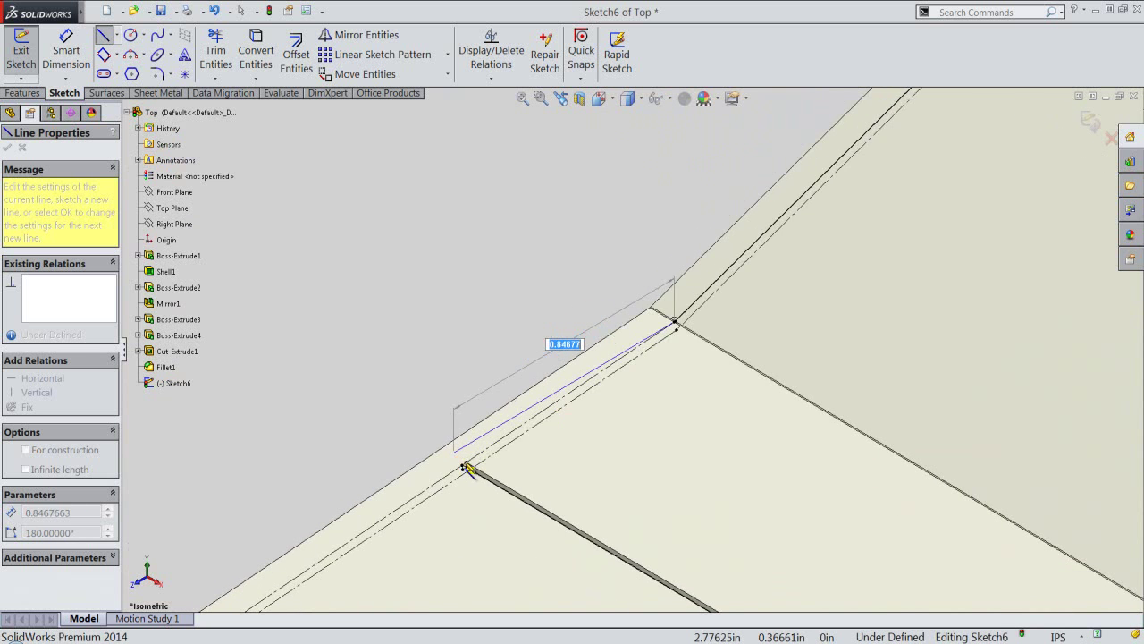
scroll(468, 468, "down", 2)
scroll(485, 465, "down", 1)
scroll(493, 459, "down", 2)
scroll(499, 458, "down", 1)
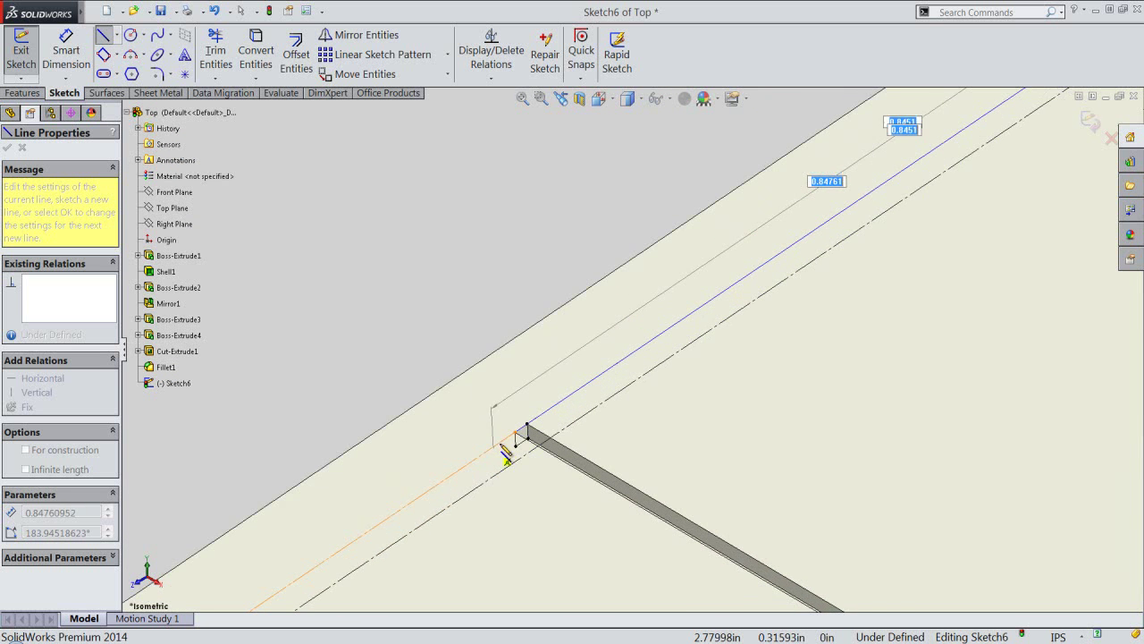
scroll(505, 447, "down", 2)
scroll(527, 434, "down", 2)
scroll(547, 418, "down", 2)
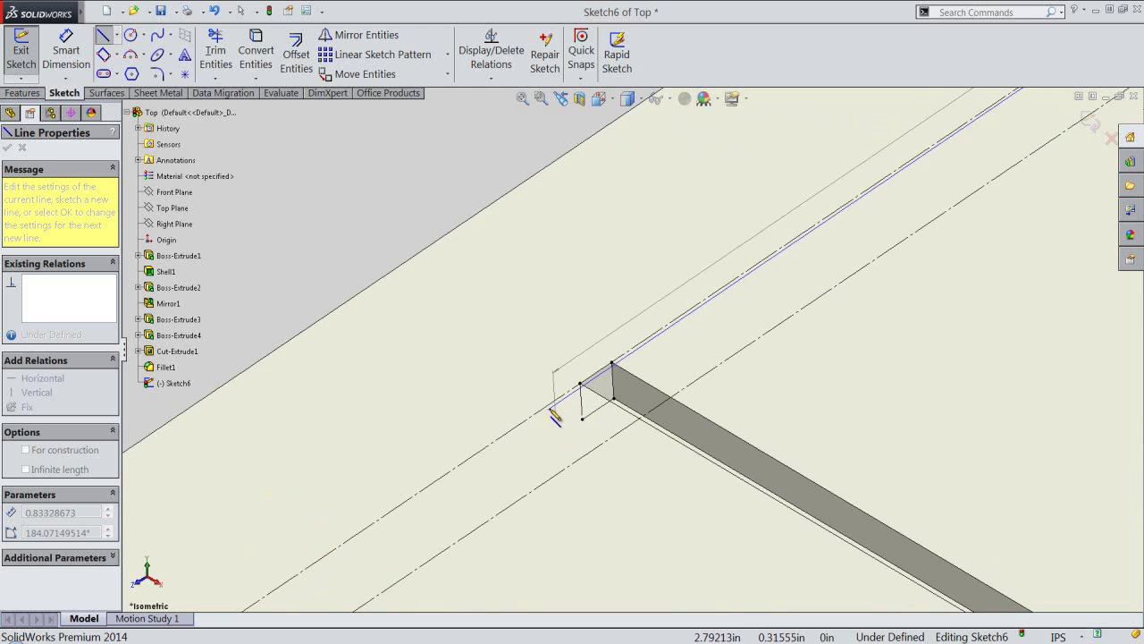
left_click(612, 364)
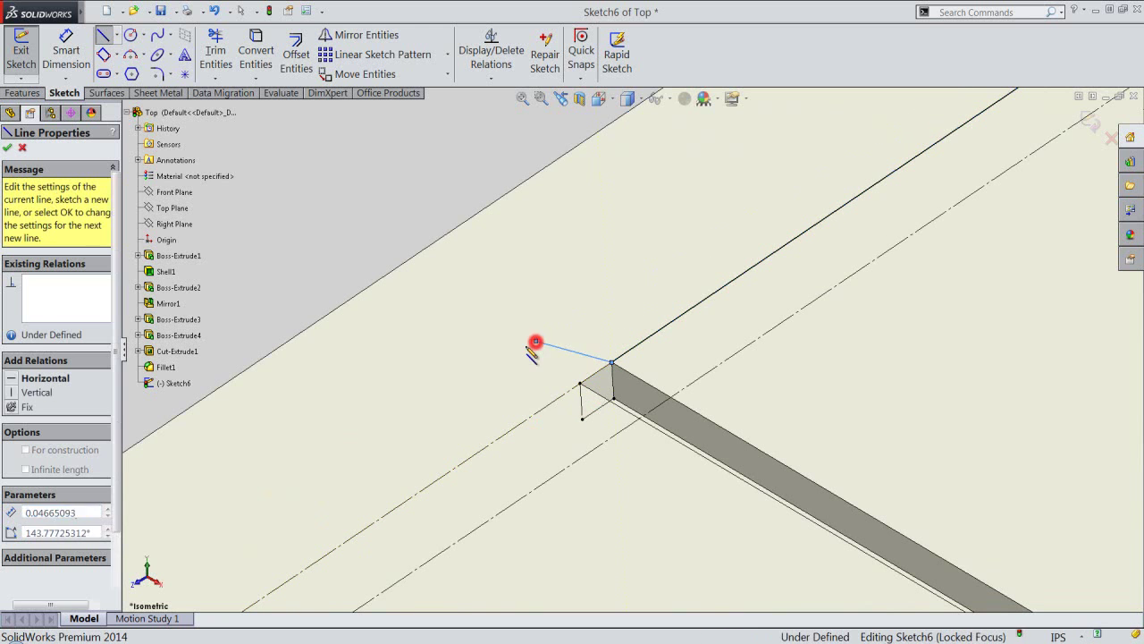
key("Escape")
Make the tiny 0.01563 arc construction geometry and exit Sketch6
right_click(309, 241)
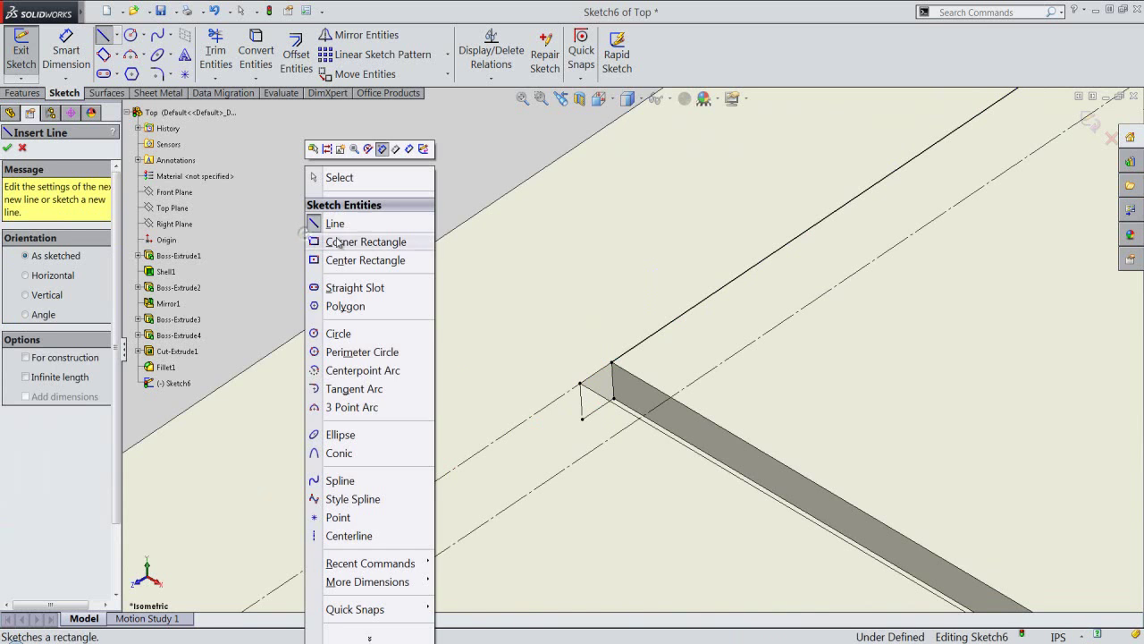
left_click(339, 181)
scroll(756, 421, "up", 2)
scroll(745, 439, "up", 2)
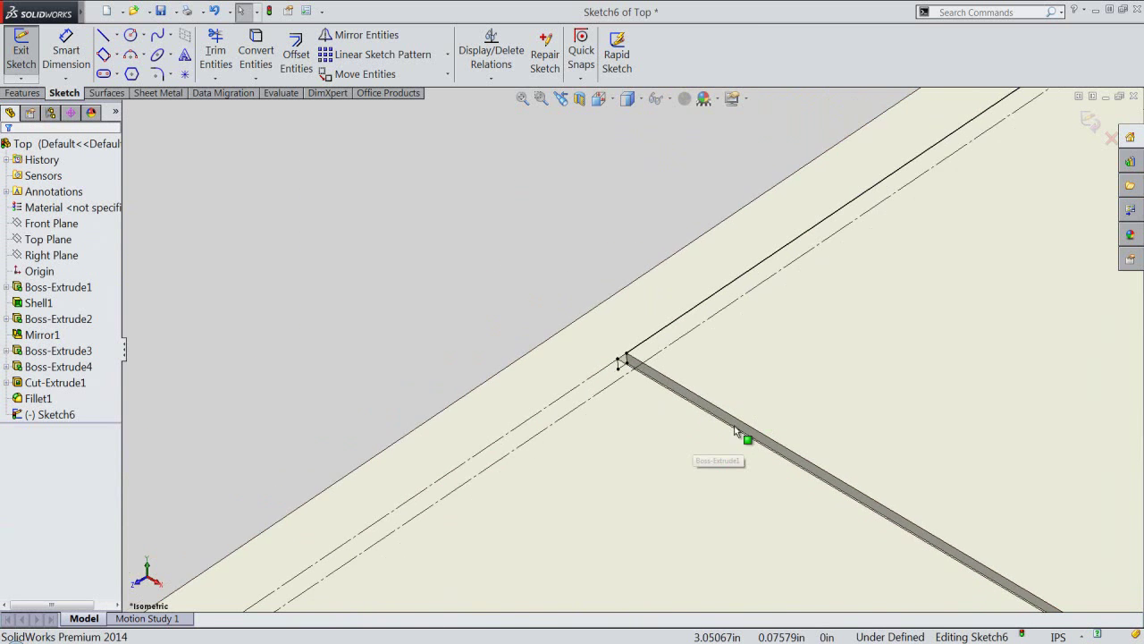
scroll(784, 403, "up", 2)
scroll(908, 148, "up", 1)
scroll(798, 277, "down", 4)
scroll(754, 335, "down", 3)
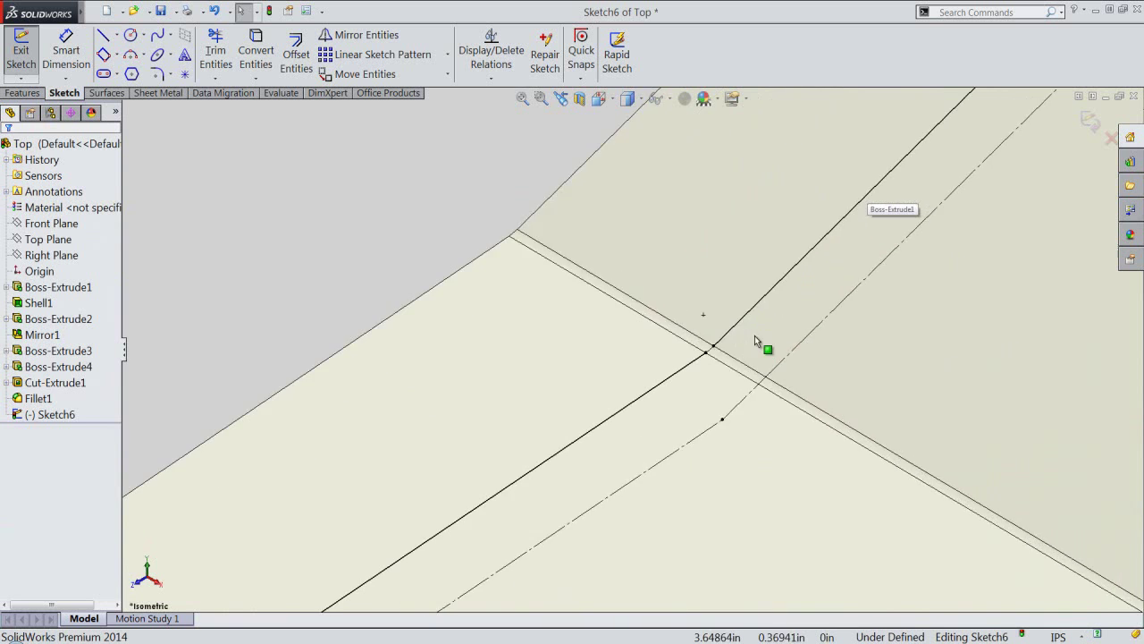
scroll(705, 359, "down", 3)
left_click(660, 354)
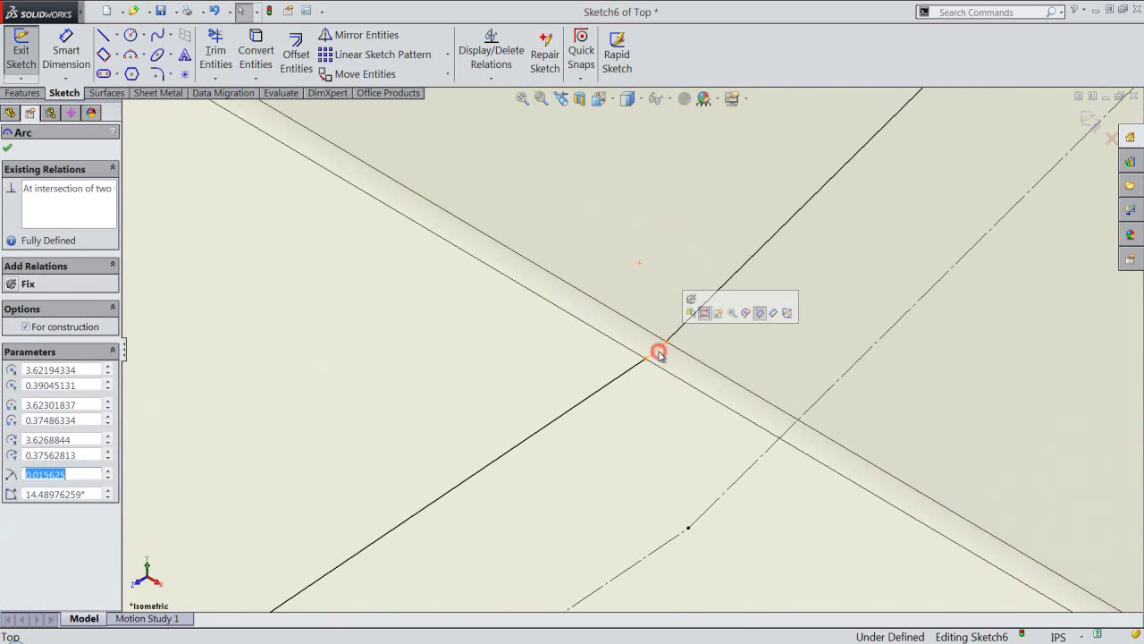
left_click(705, 318)
left_click(703, 327)
scroll(698, 362, "up", 1)
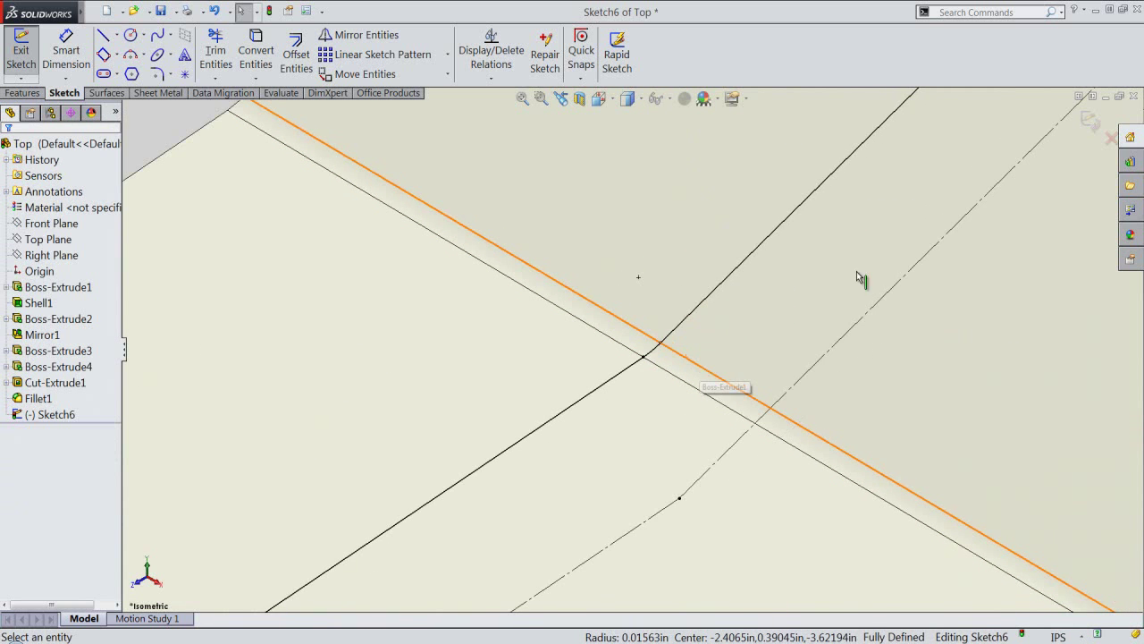
left_click(1093, 121)
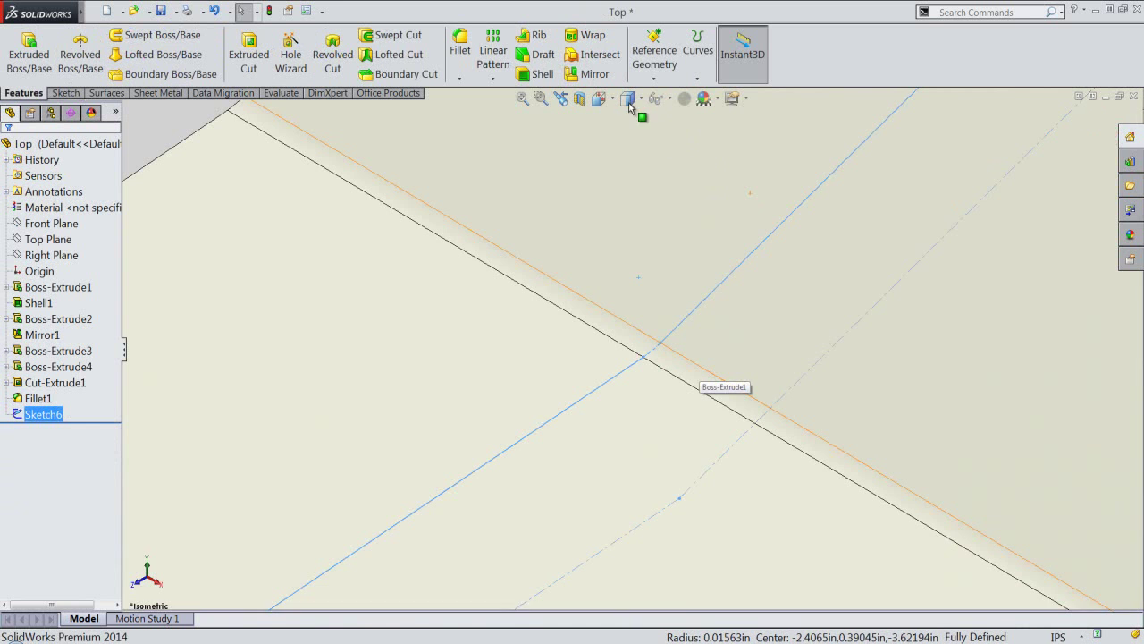
left_click(604, 101)
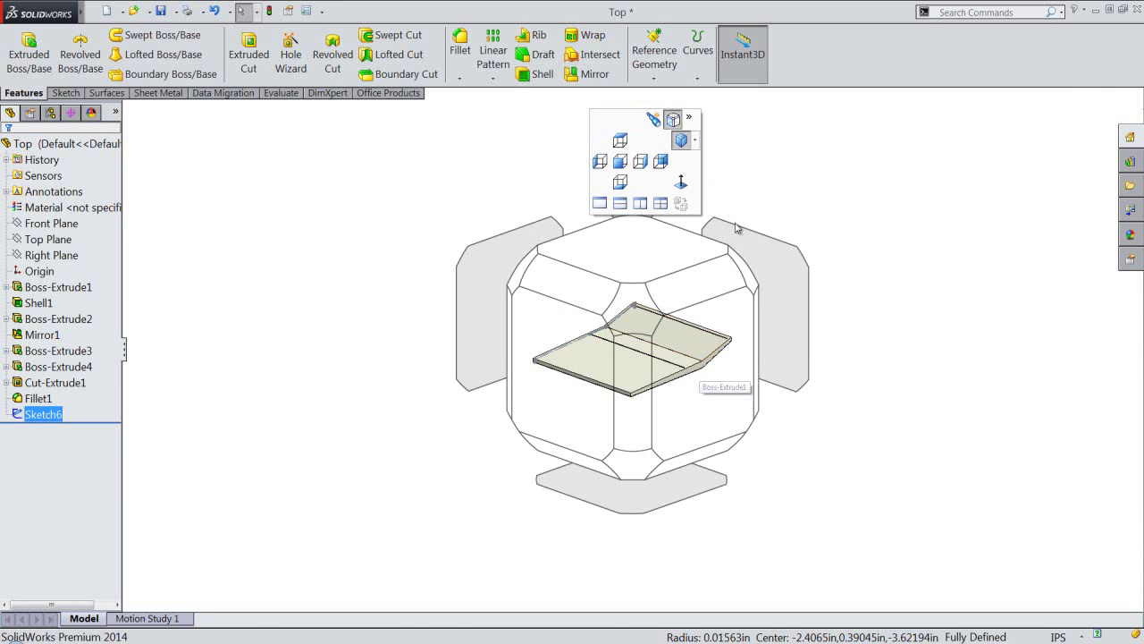
Start a new sketch, Sketch7, on the plate face at the corner in isometric view
left_click(748, 273)
scroll(850, 313, "down", 3)
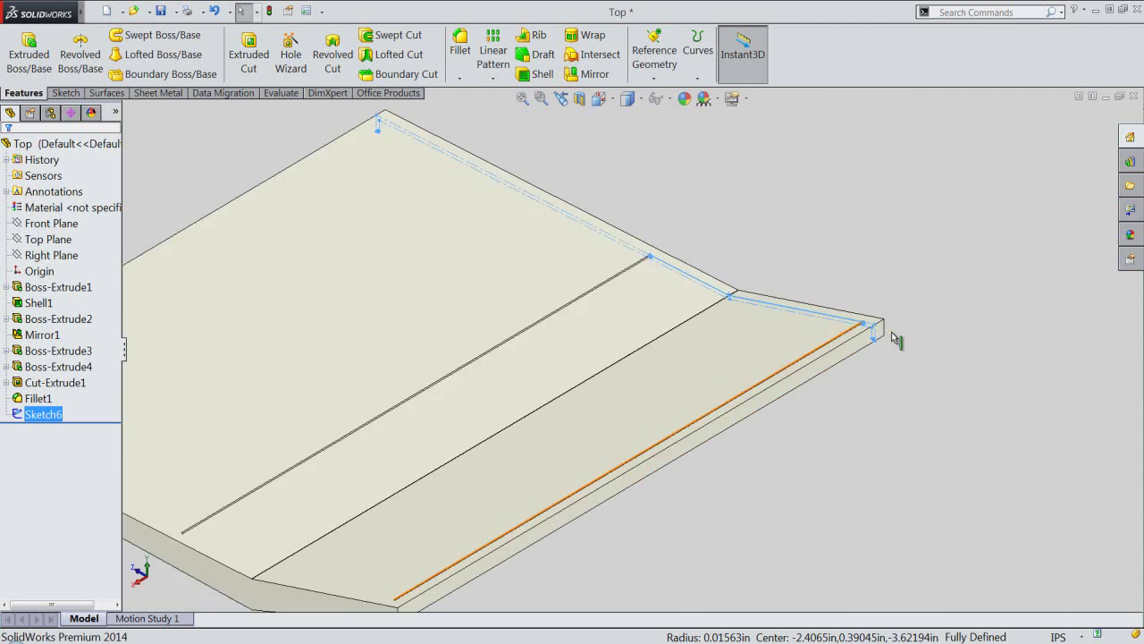
scroll(804, 322, "down", 3)
scroll(751, 304, "down", 2)
scroll(749, 314, "down", 3)
scroll(733, 308, "down", 2)
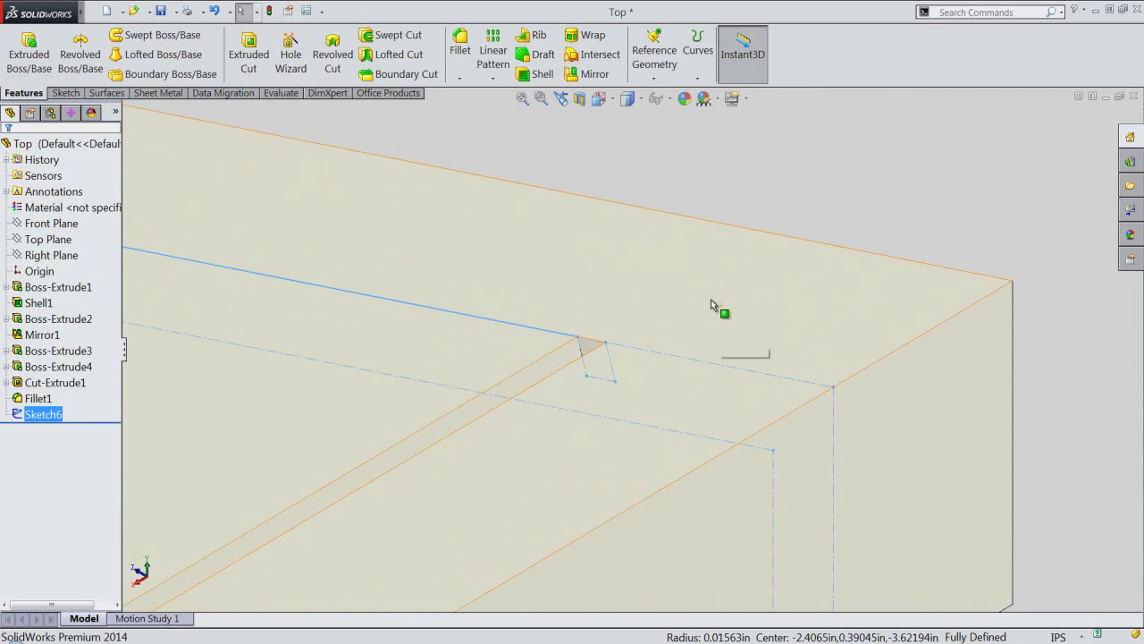
left_click(770, 164)
scroll(626, 302, "down", 2)
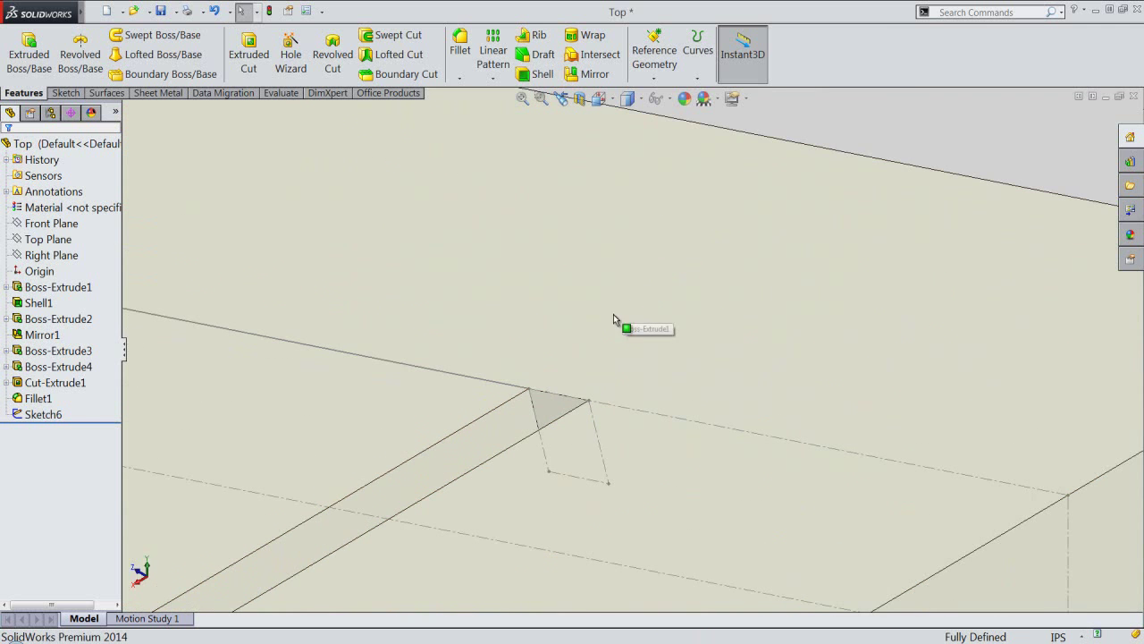
left_click(524, 420)
left_click(567, 382)
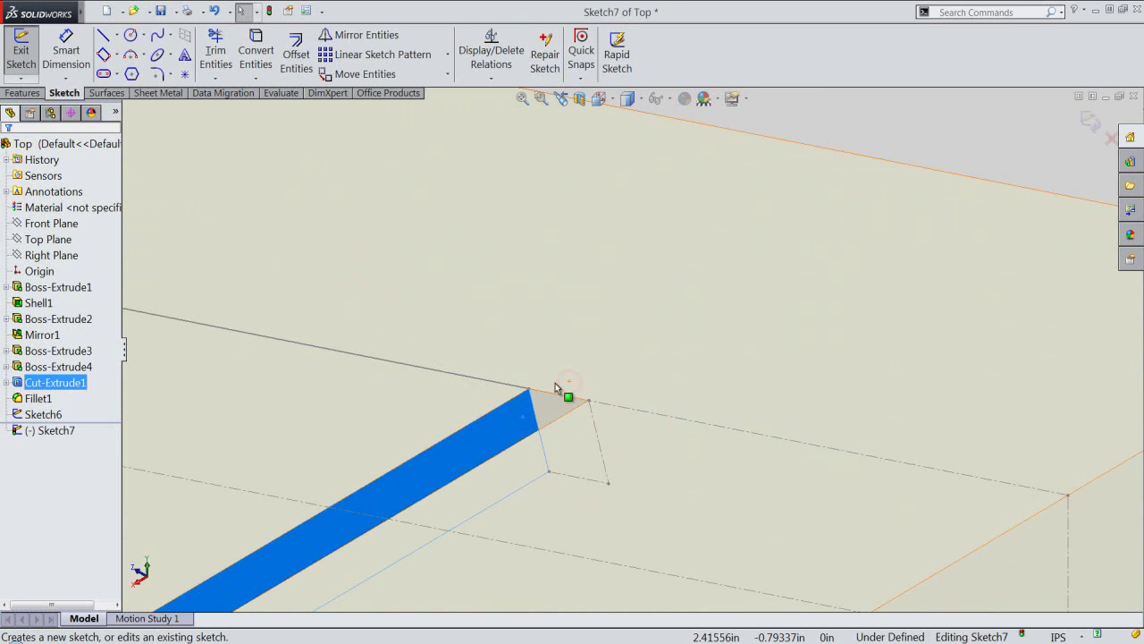
left_click(805, 170)
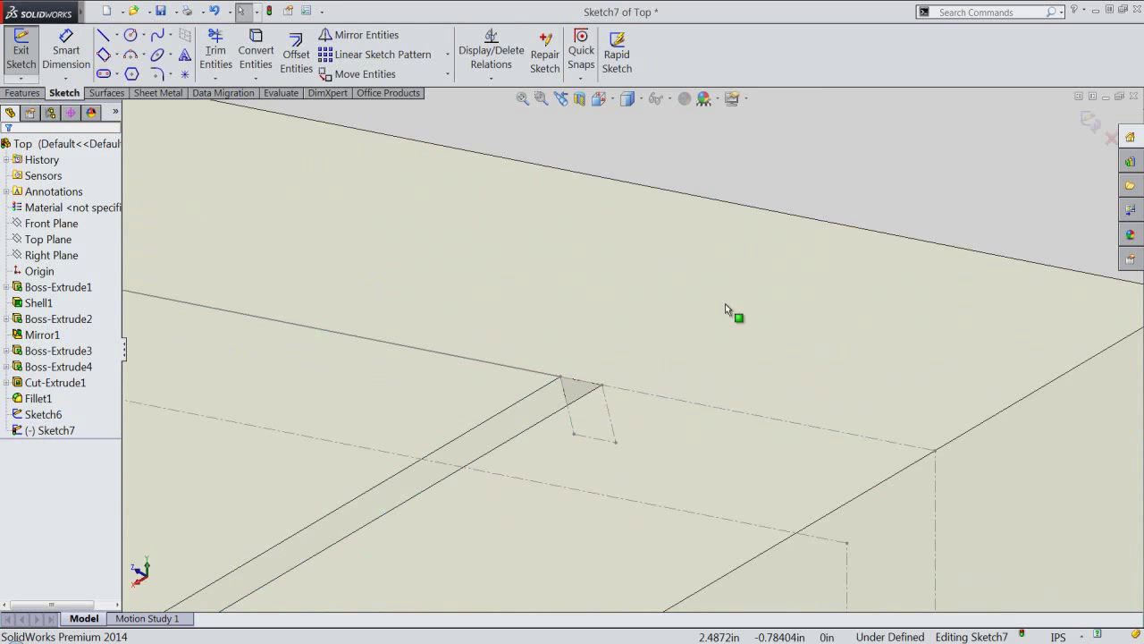
Convert the Sketch6 edge lines at the corner into Sketch7
scroll(612, 436, "down", 3)
scroll(575, 389, "down", 2)
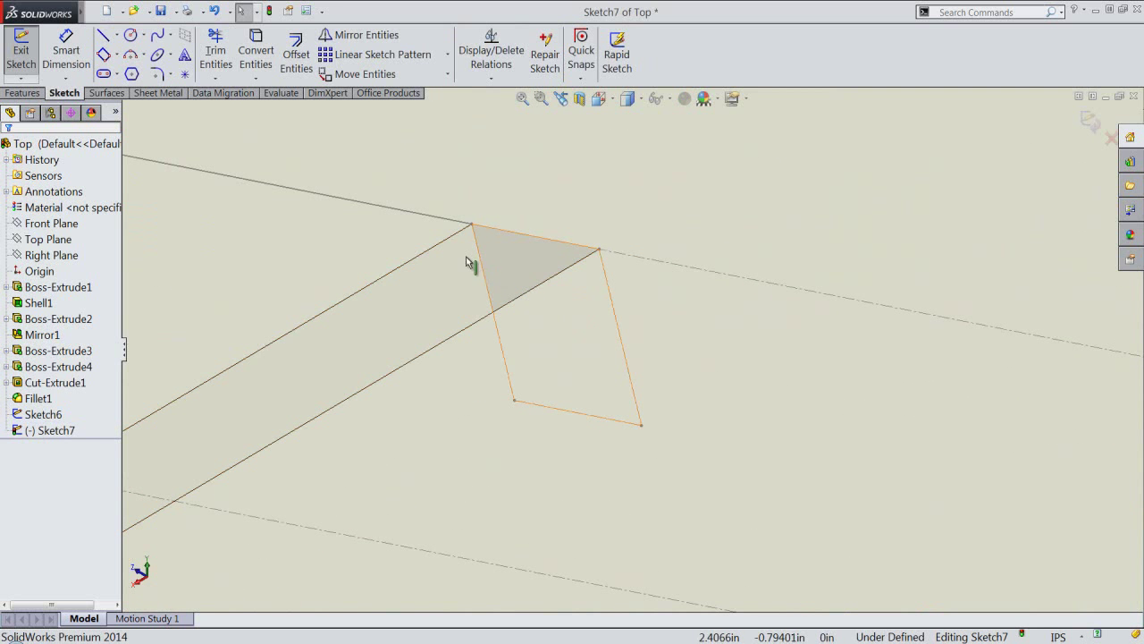
left_click(444, 244)
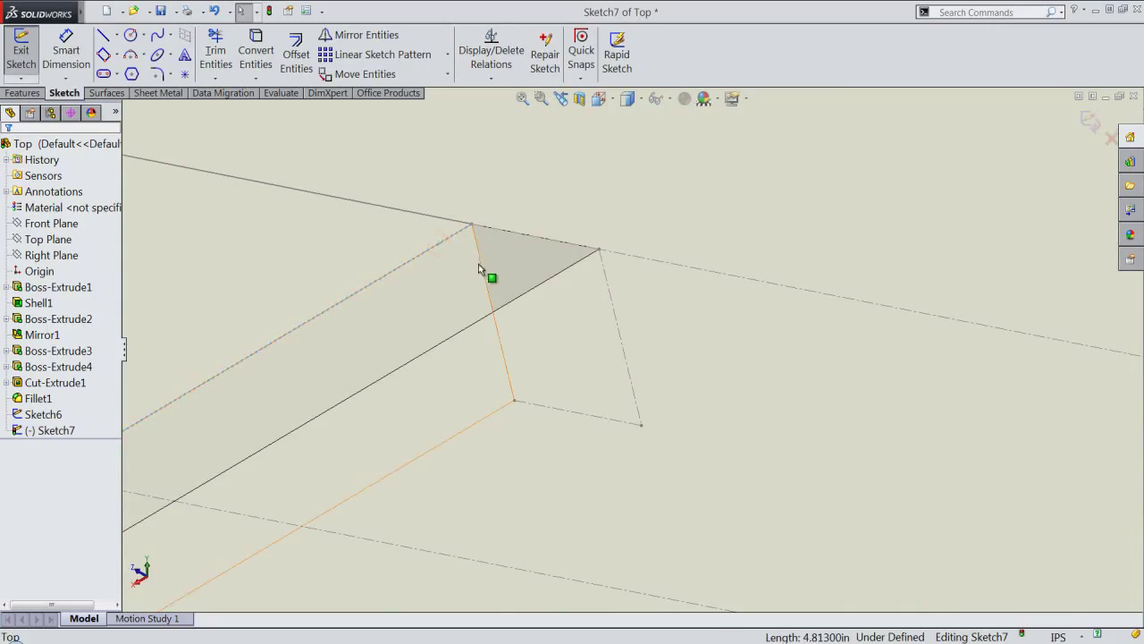
left_click(473, 278)
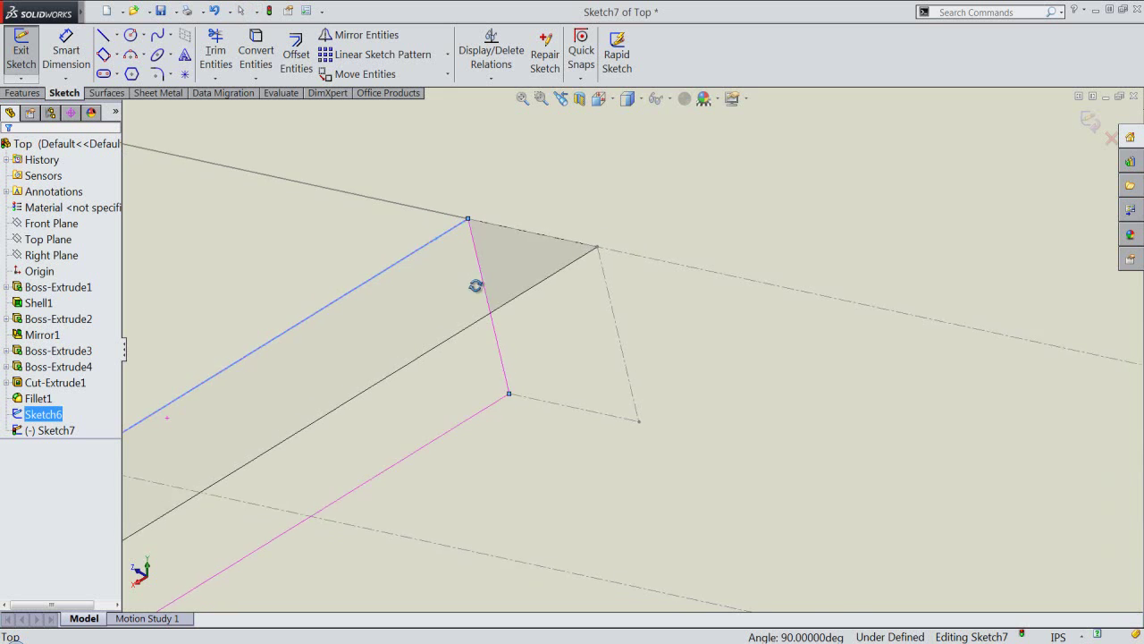
middle_click_drag(473, 278, 498, 318)
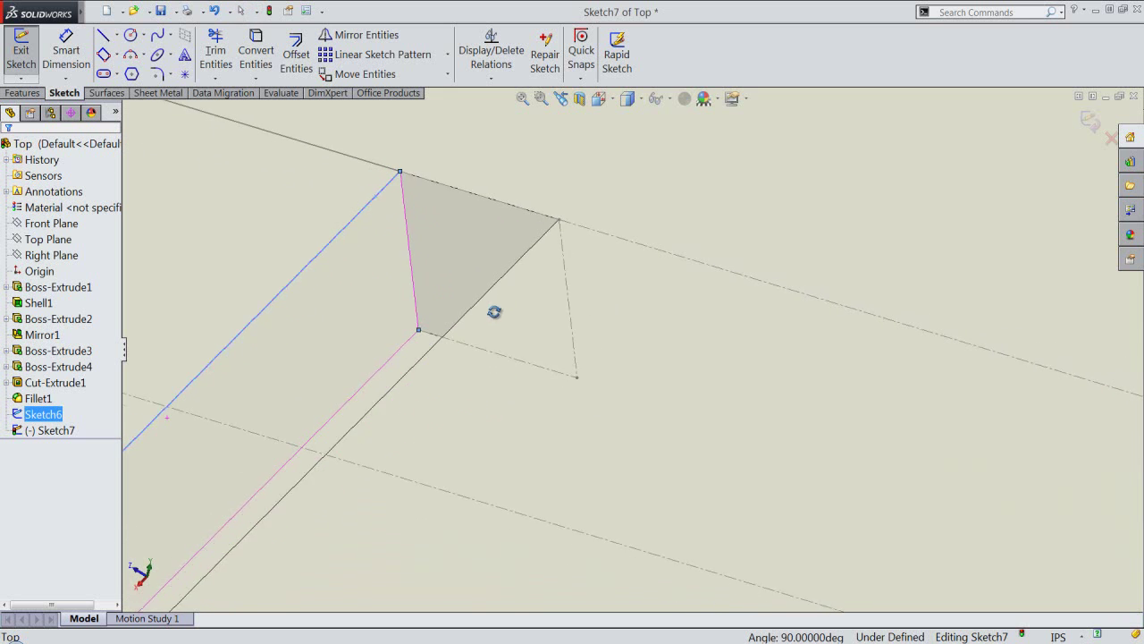
left_click(391, 334)
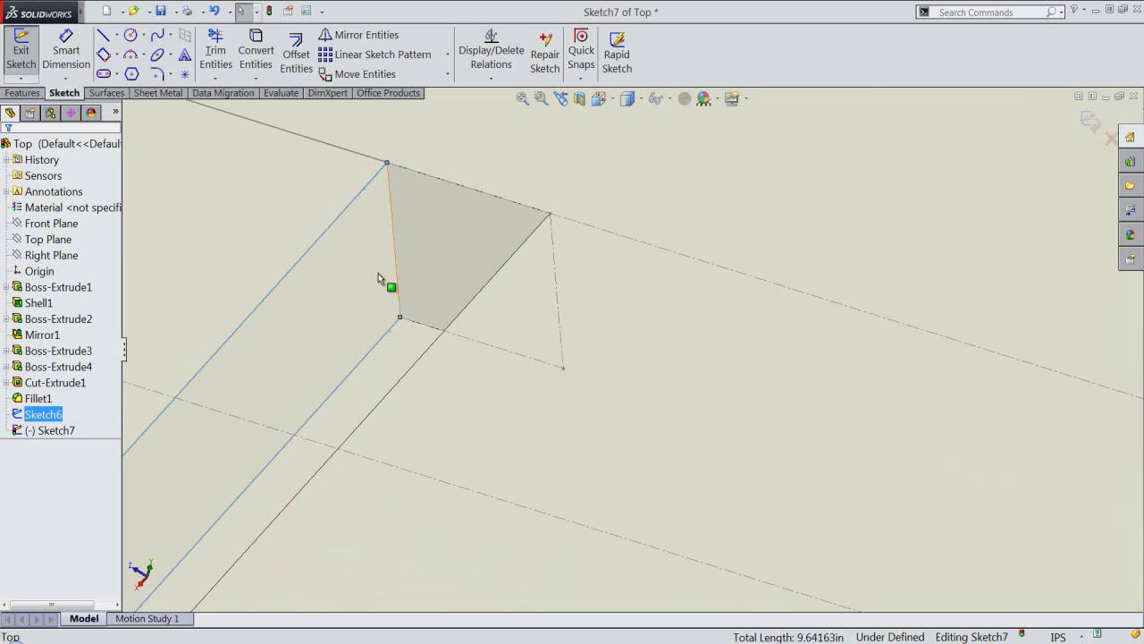
left_click(256, 54)
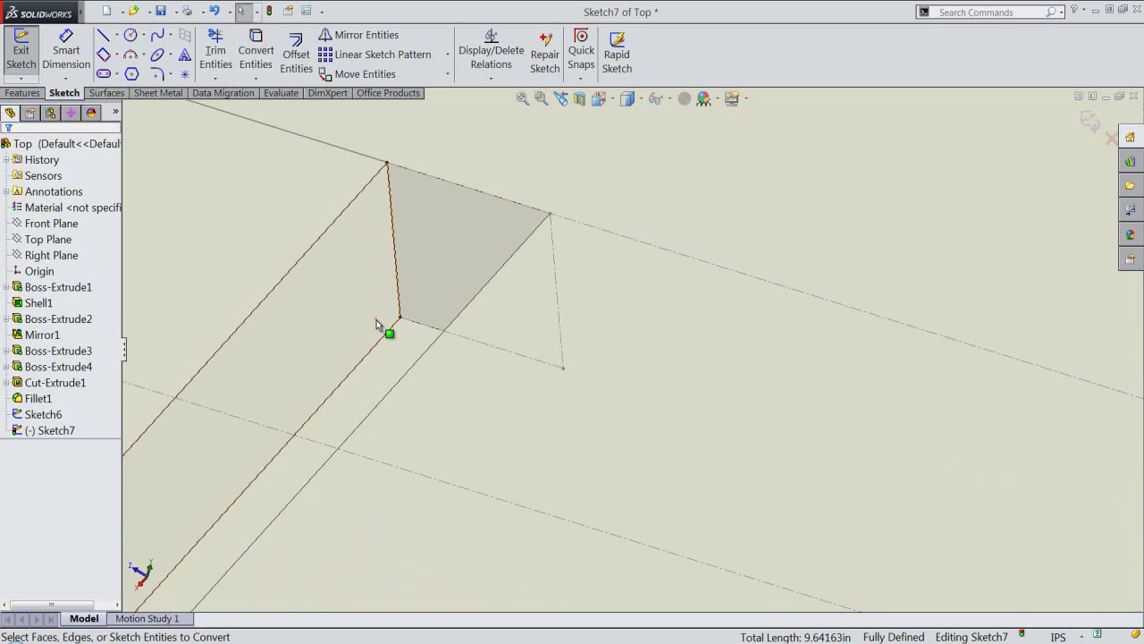
Turn the three converted lines into construction geometry
left_click(330, 223)
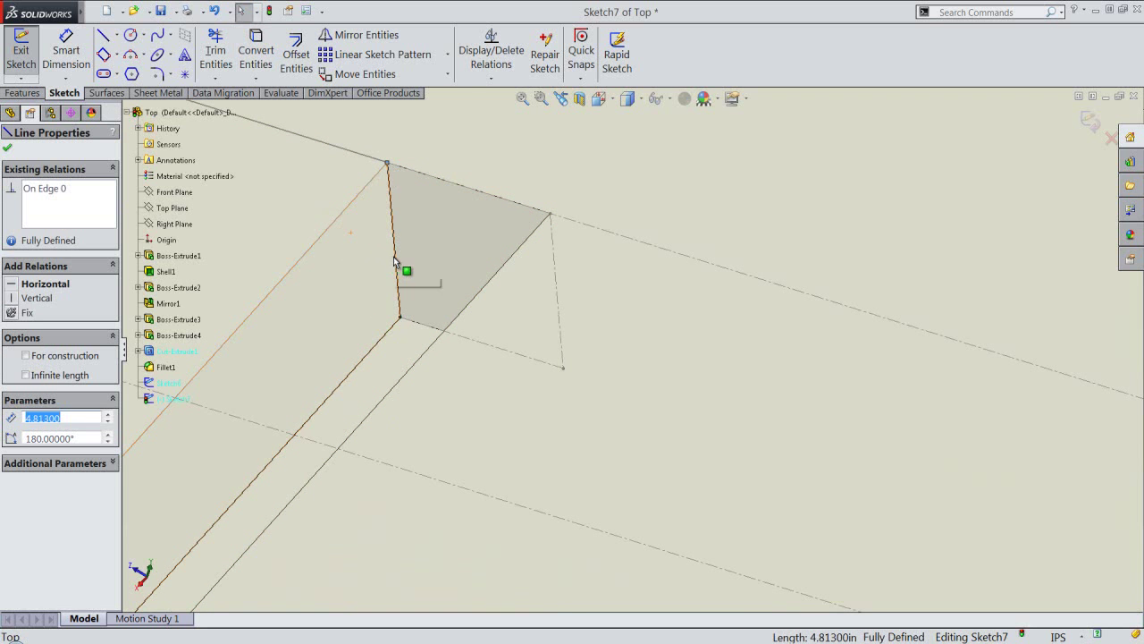
left_click(397, 261, "ctrl")
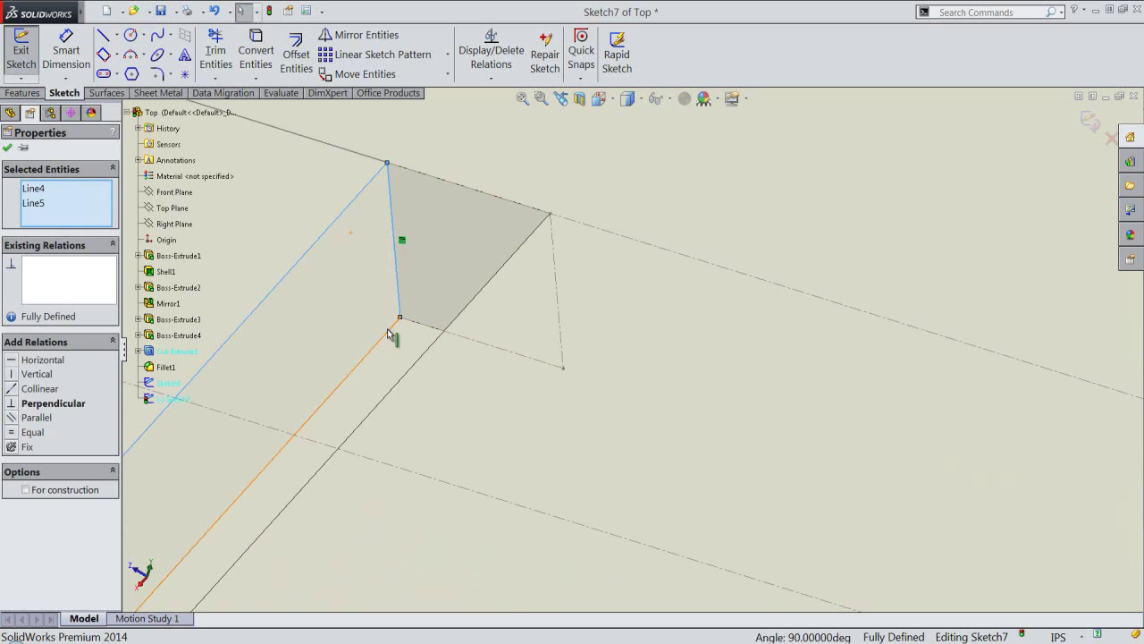
left_click(391, 331, "ctrl")
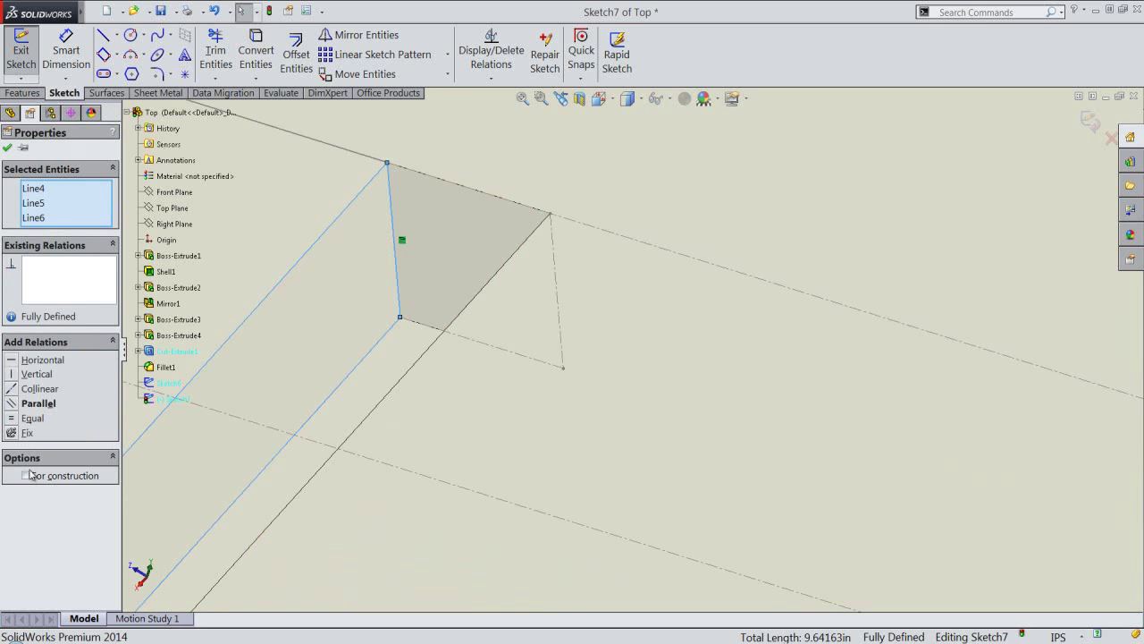
left_click(9, 148)
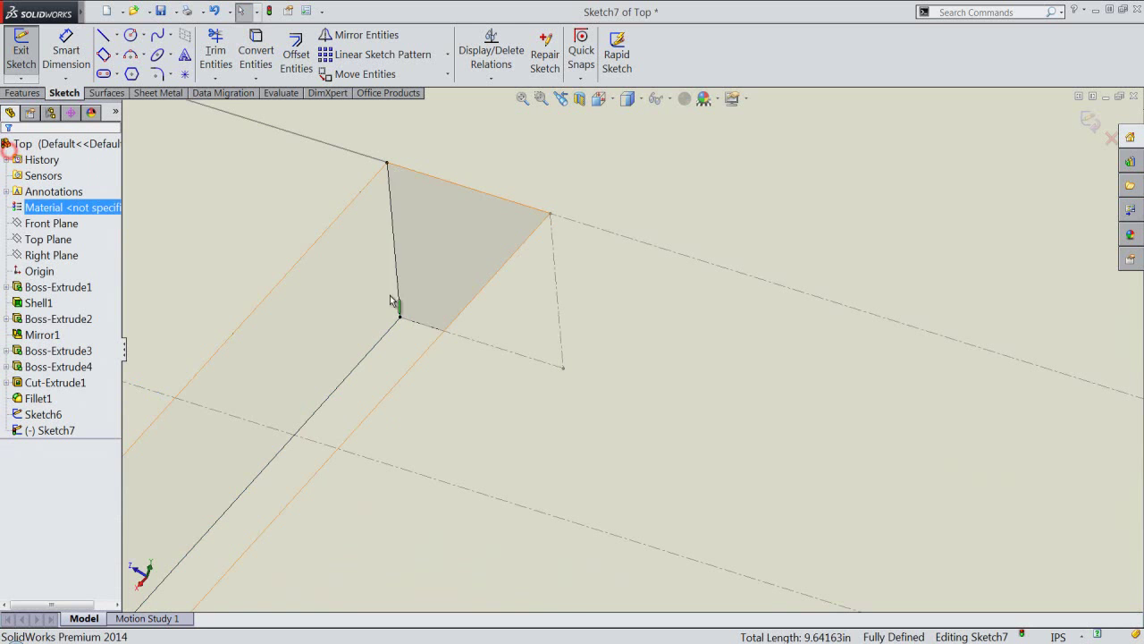
Draw a small tilted 3 Point Corner Rectangle starting at the top vertex
left_click(562, 98)
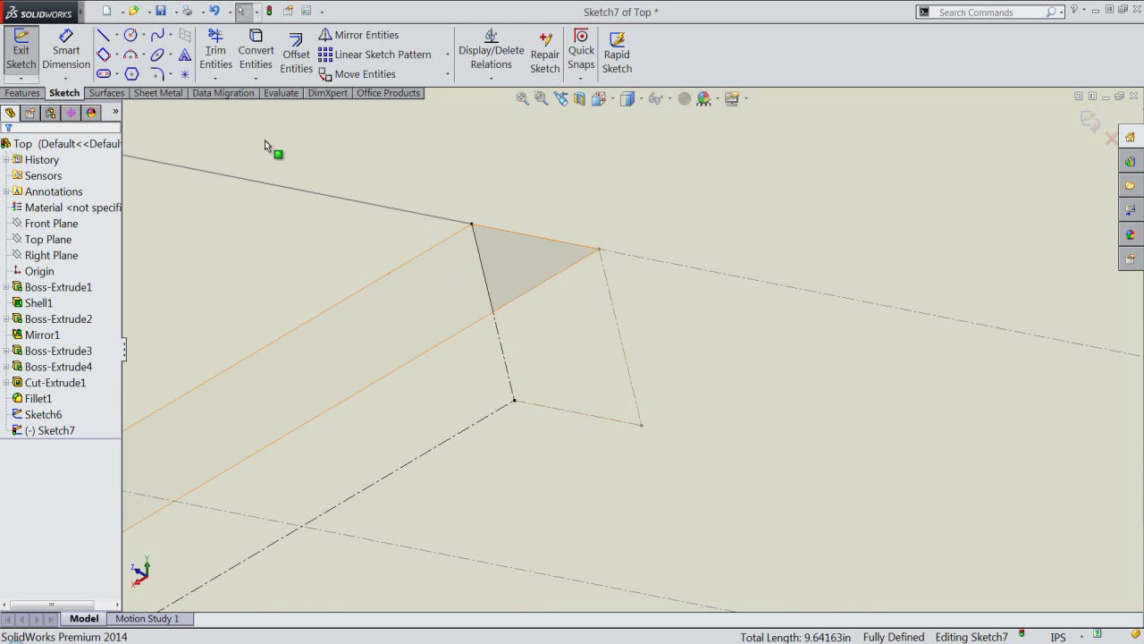
left_click(116, 54)
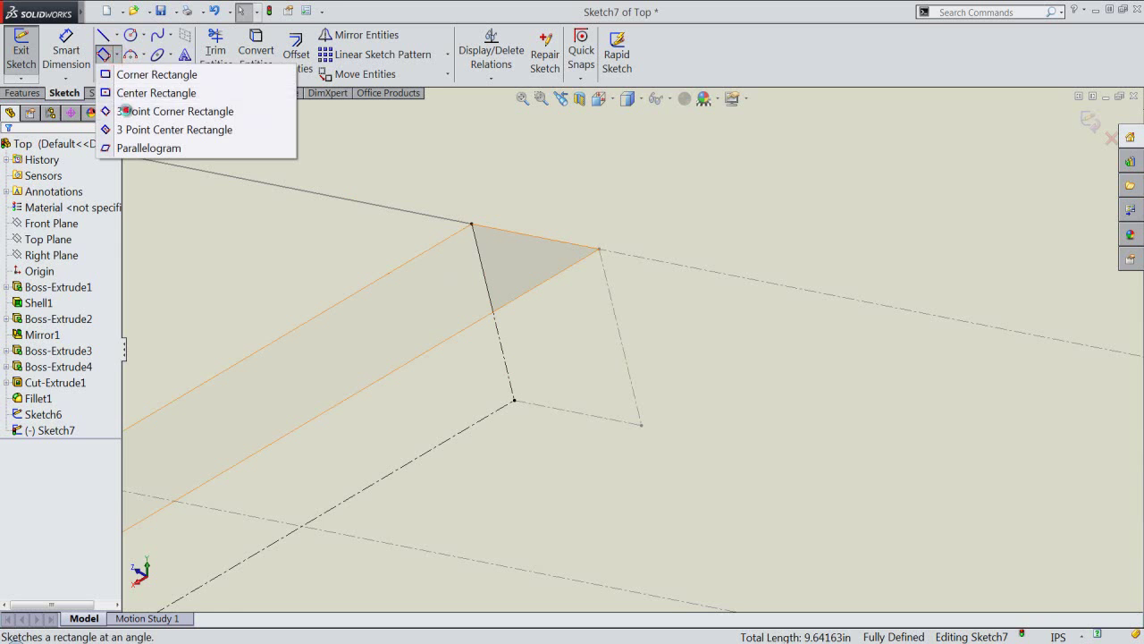
left_click(126, 109)
left_click(472, 224)
left_click(514, 400)
type("1/64")
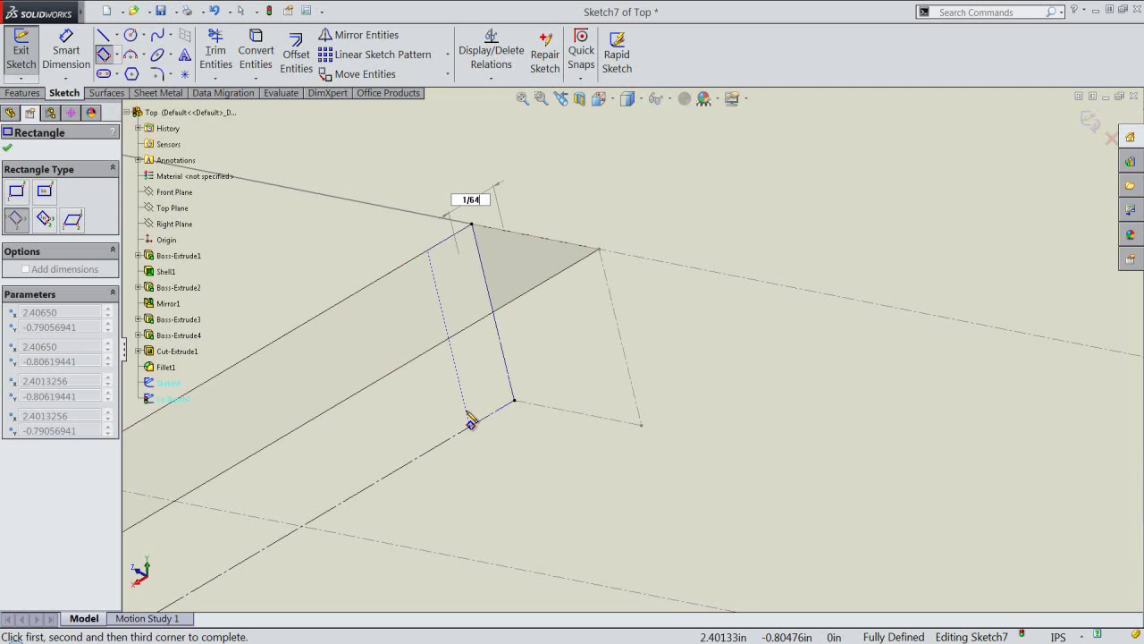
key("Return")
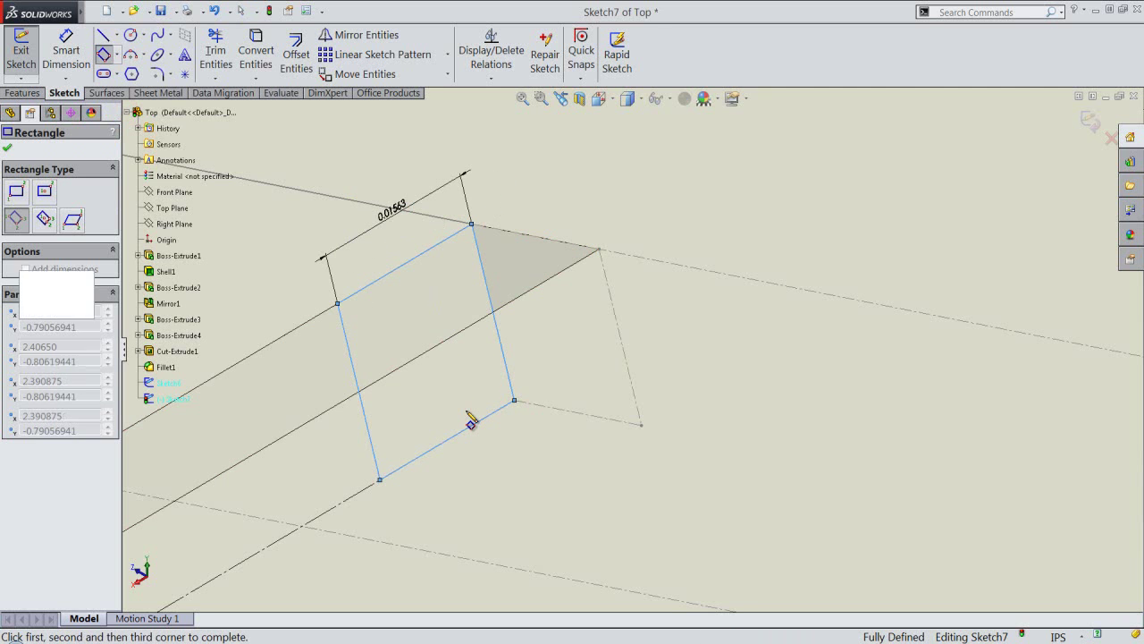
right_click(663, 304)
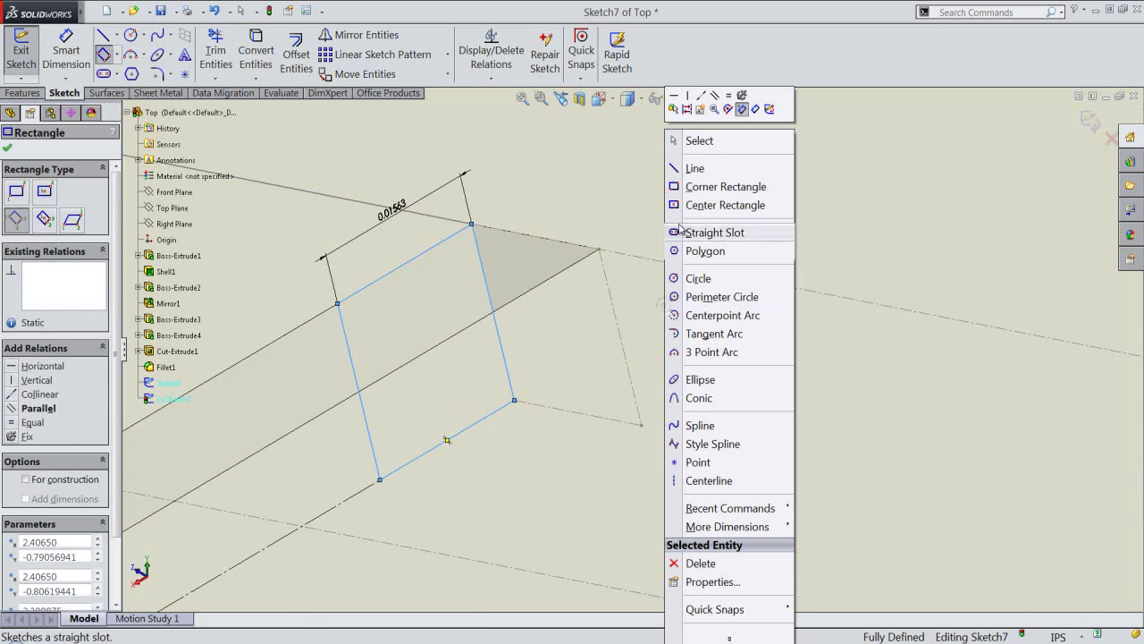
left_click(701, 141)
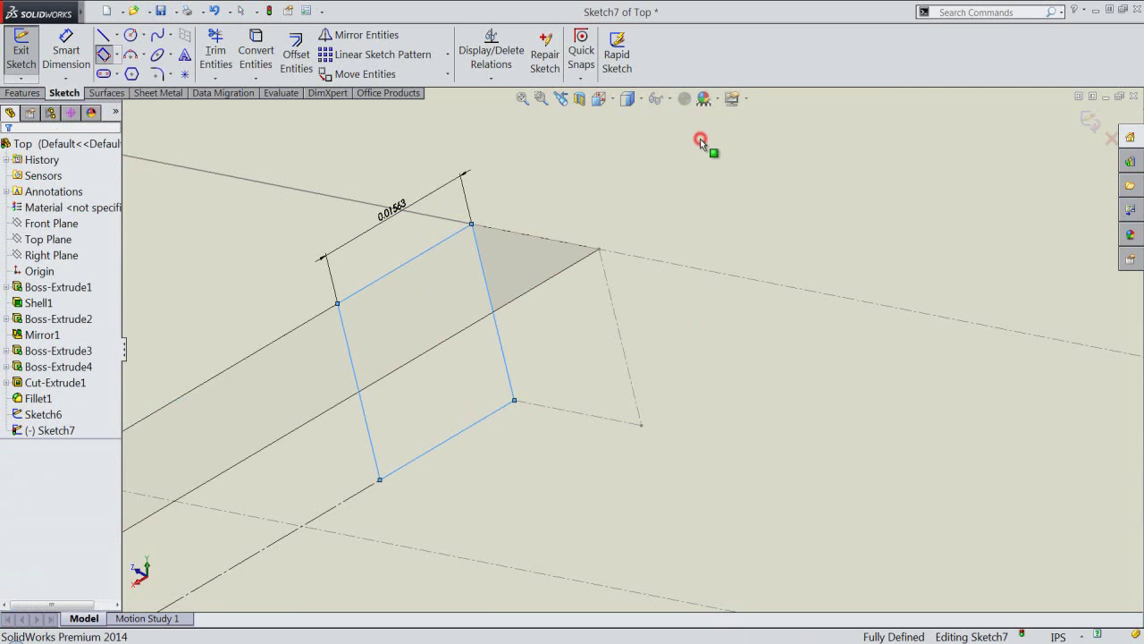
Exit Sketch7 and swept-cut with Sketch7 as profile along the Sketch6 edge path
left_click(1089, 119)
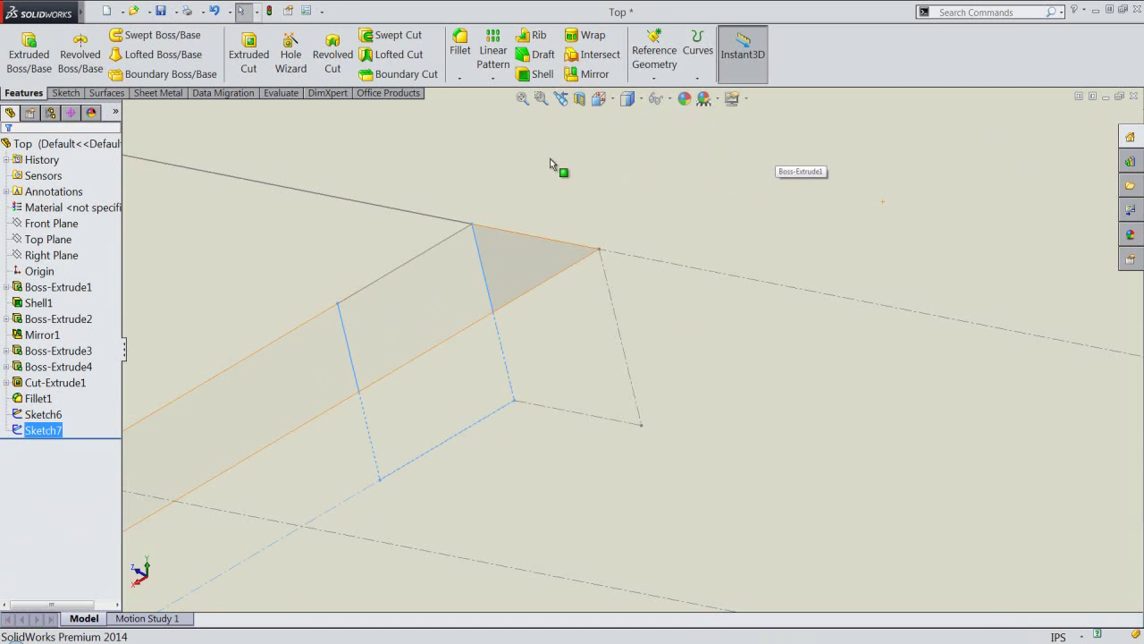
scroll(468, 260, "up", 3)
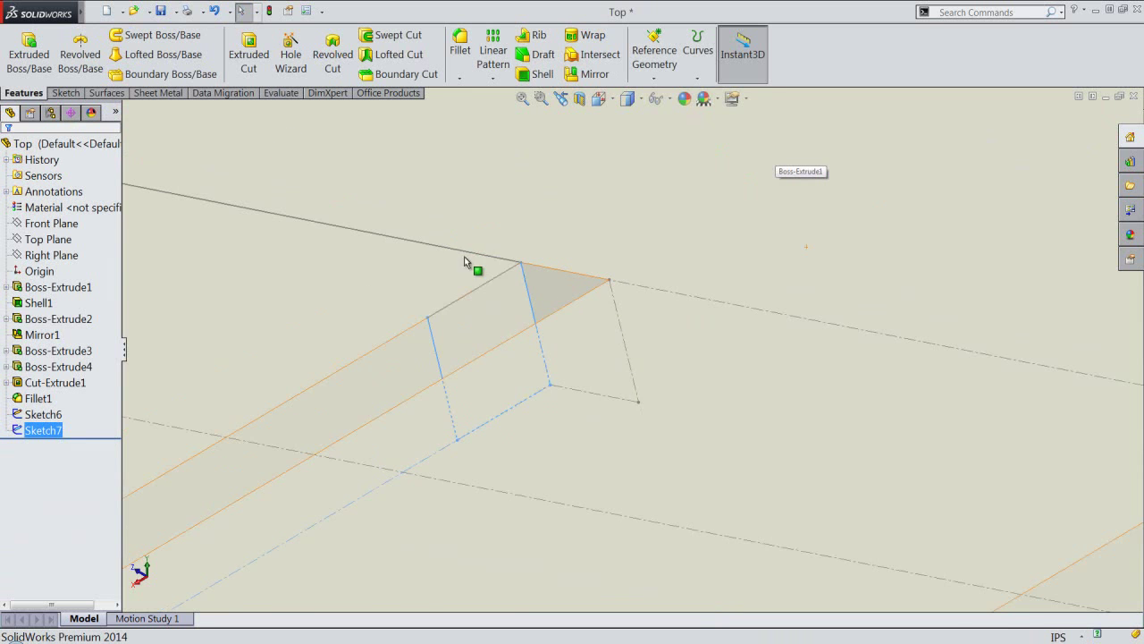
scroll(510, 283, "up", 3)
left_click(727, 183)
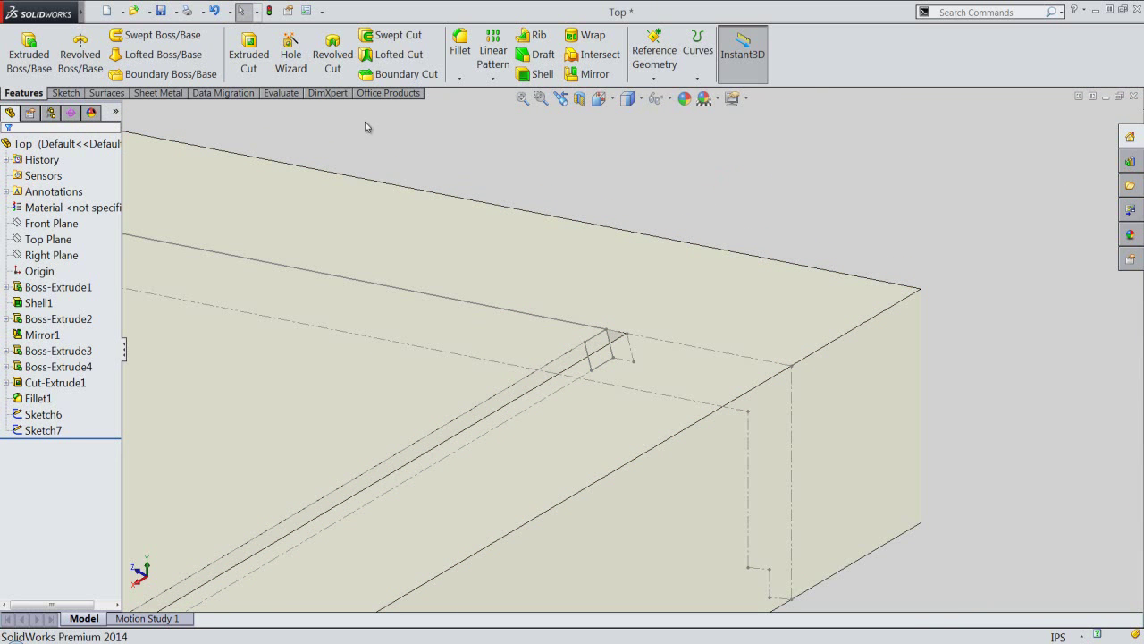
left_click(384, 38)
scroll(598, 347, "down", 2)
scroll(598, 347, "down", 1)
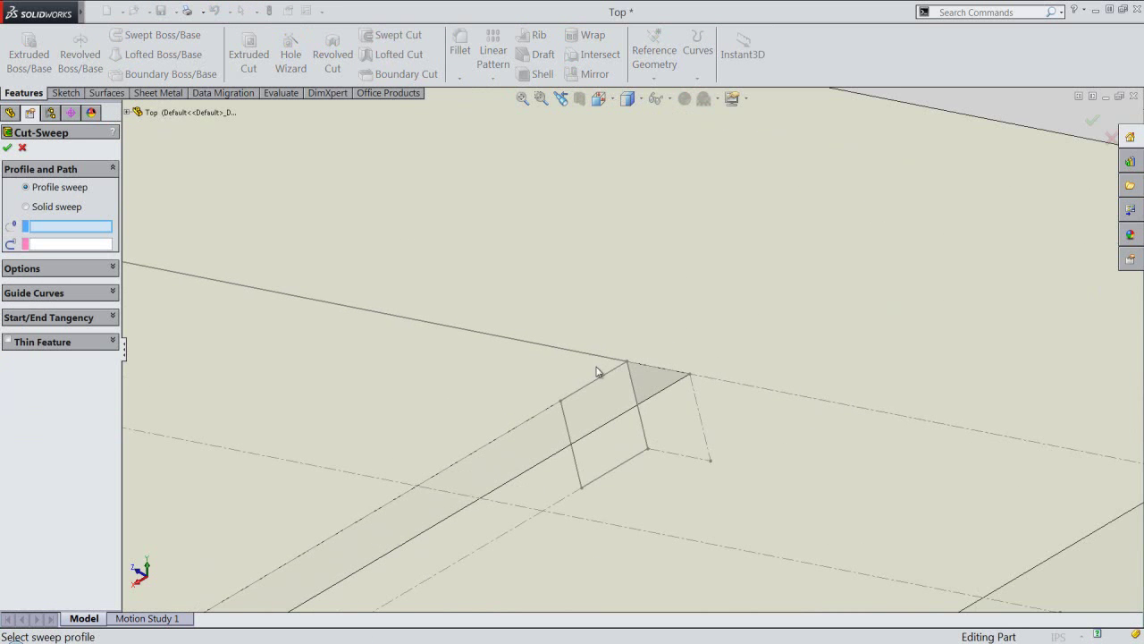
left_click(604, 375)
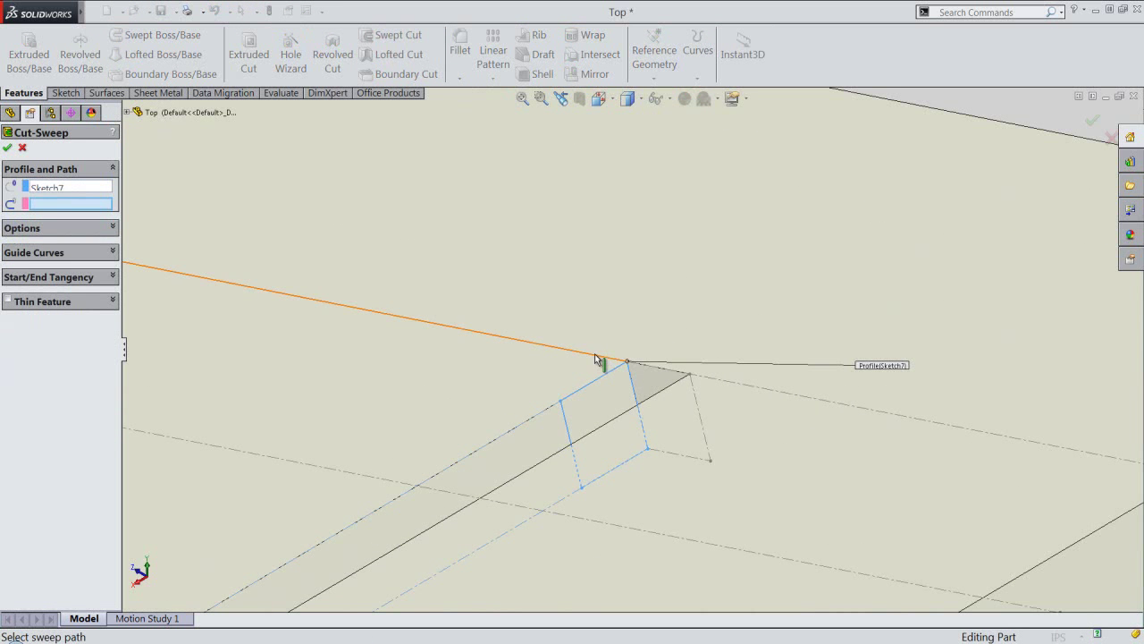
left_click(596, 358)
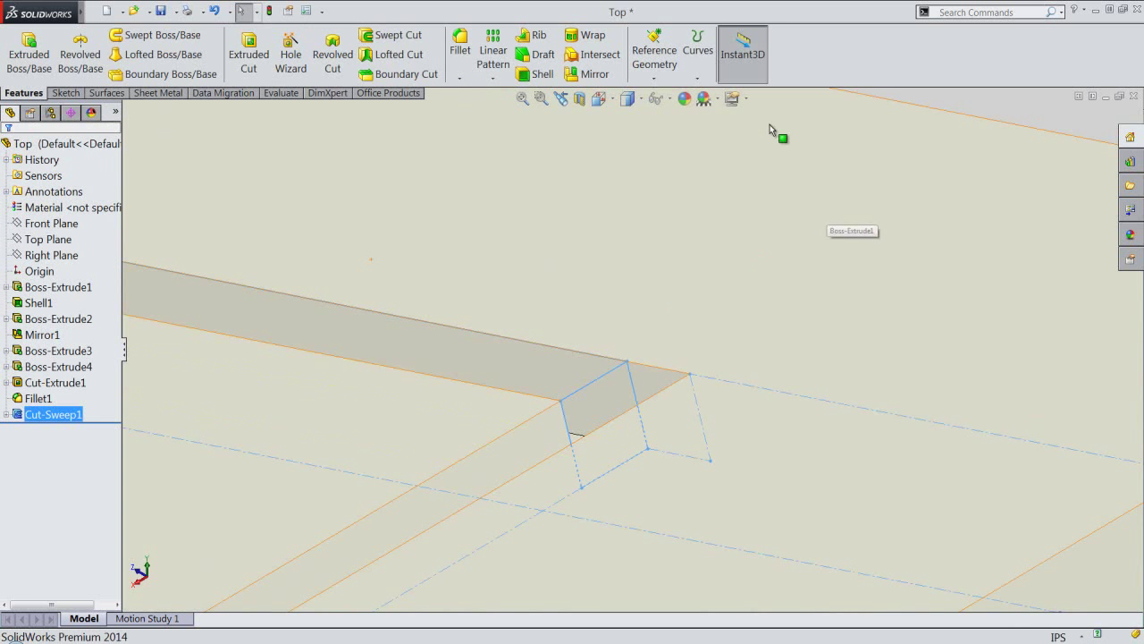
left_click(598, 98)
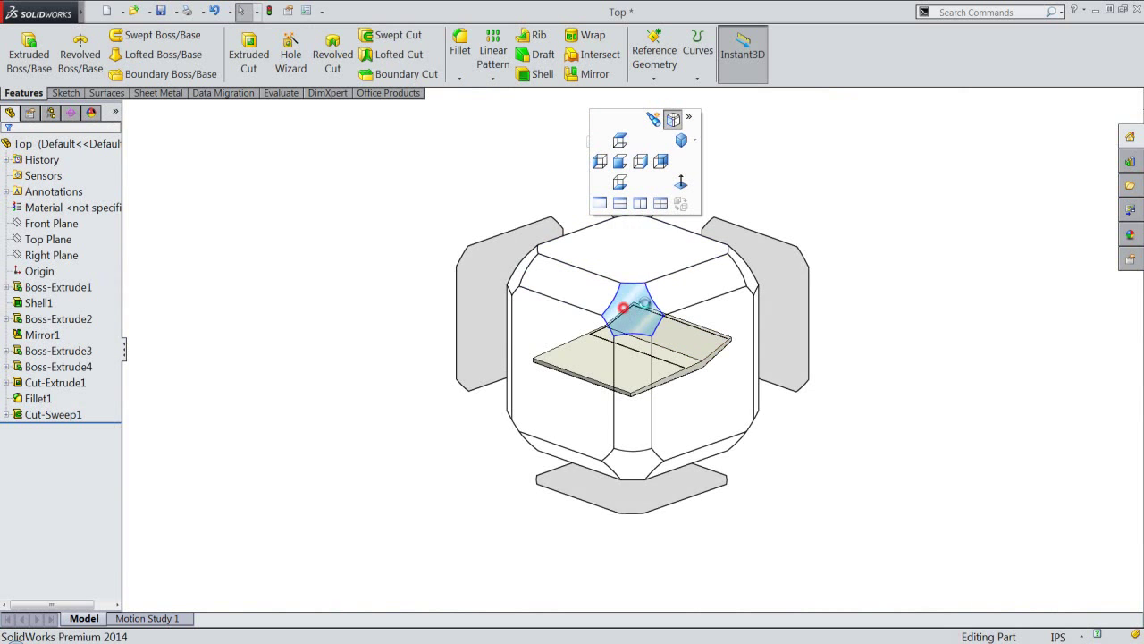
Mirror Cut-Sweep1 across the Right Plane in isometric view, creating Mirror2
left_click(631, 304)
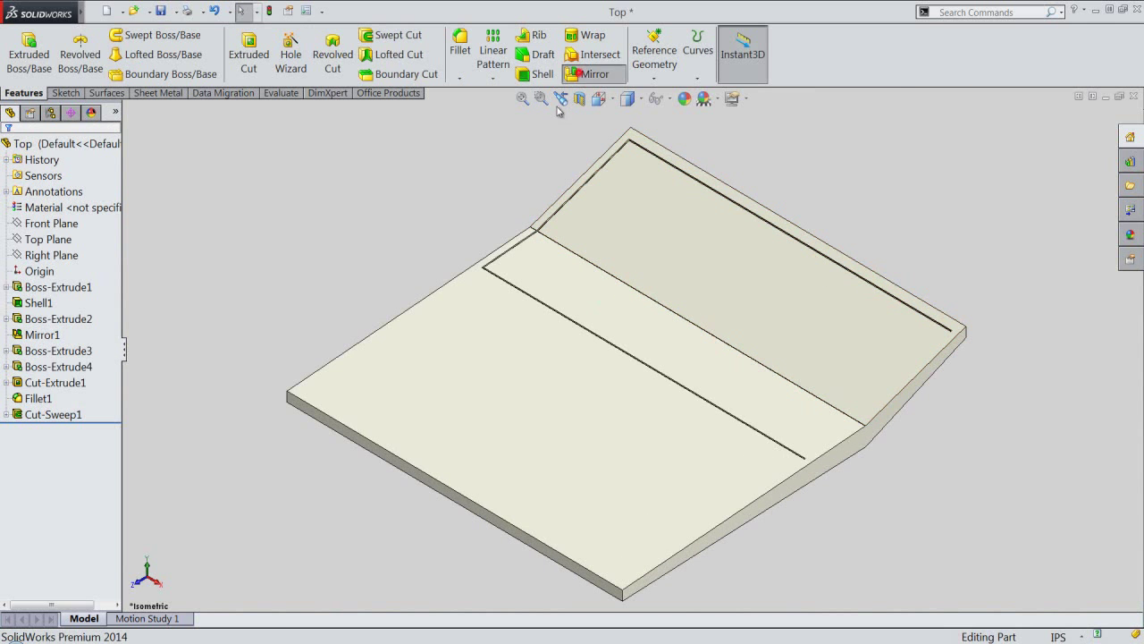
left_click(594, 75)
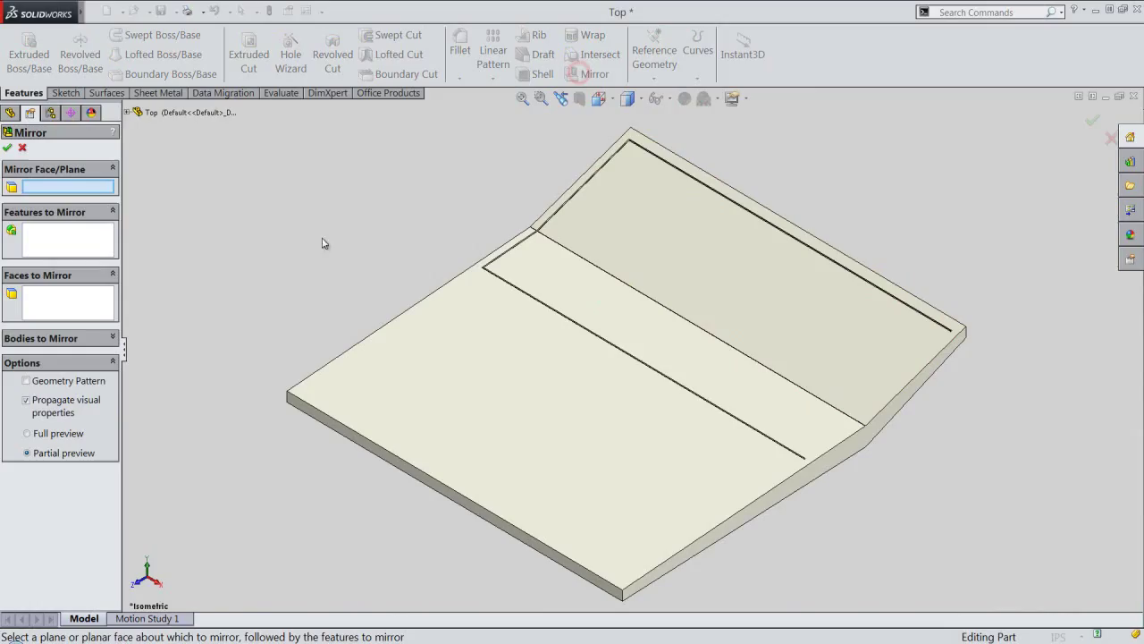
left_click(126, 114)
left_click(151, 224)
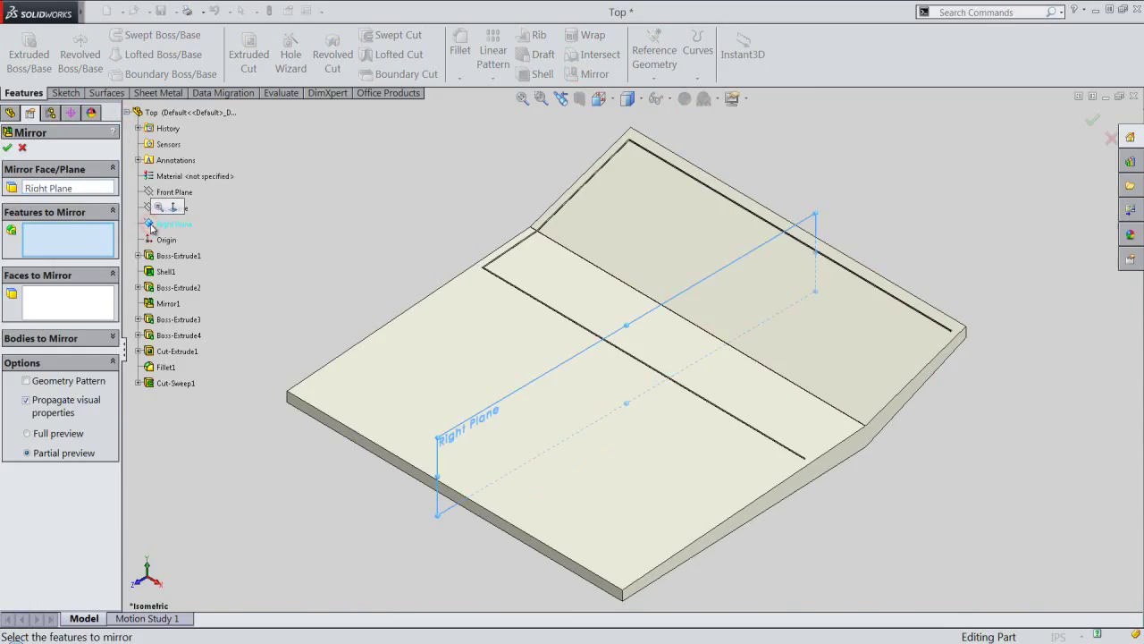
left_click(164, 385)
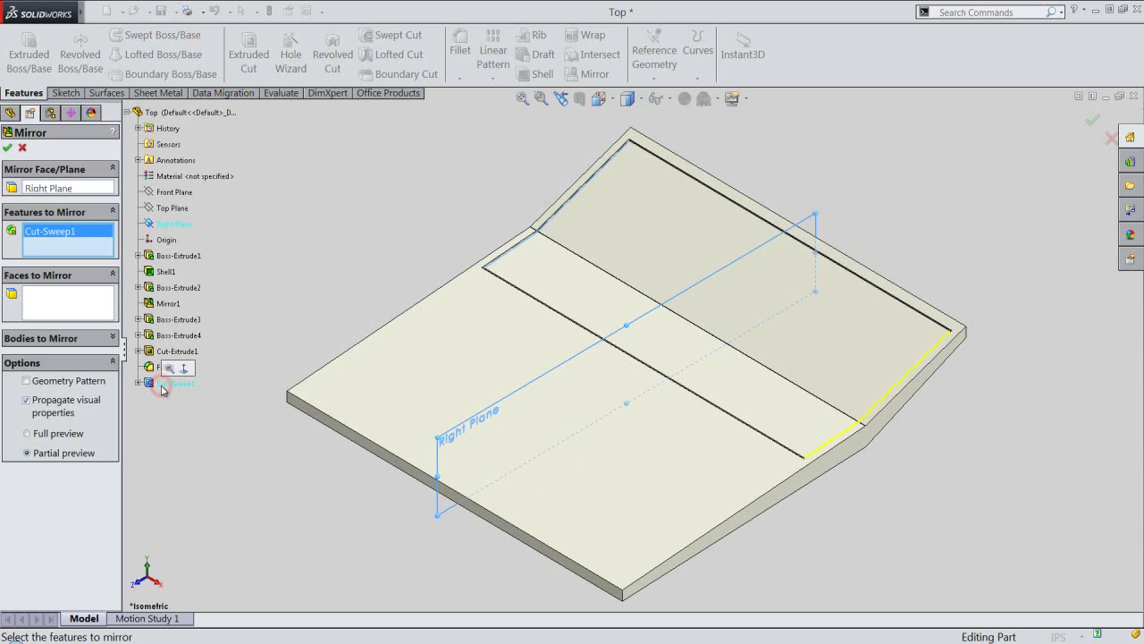
left_click(9, 148)
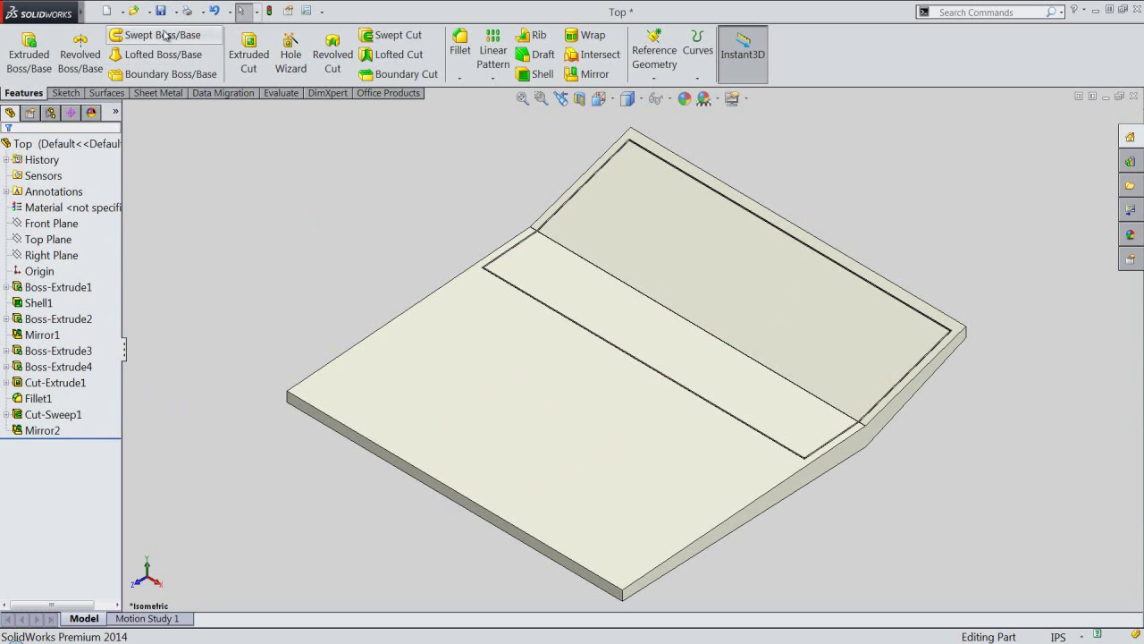
Open Sketch8 on the plate's large lower face and view it from the Top
scroll(633, 147, "down", 3)
scroll(633, 152, "down", 2)
scroll(640, 268, "up", 2)
scroll(642, 270, "up", 2)
scroll(638, 267, "up", 2)
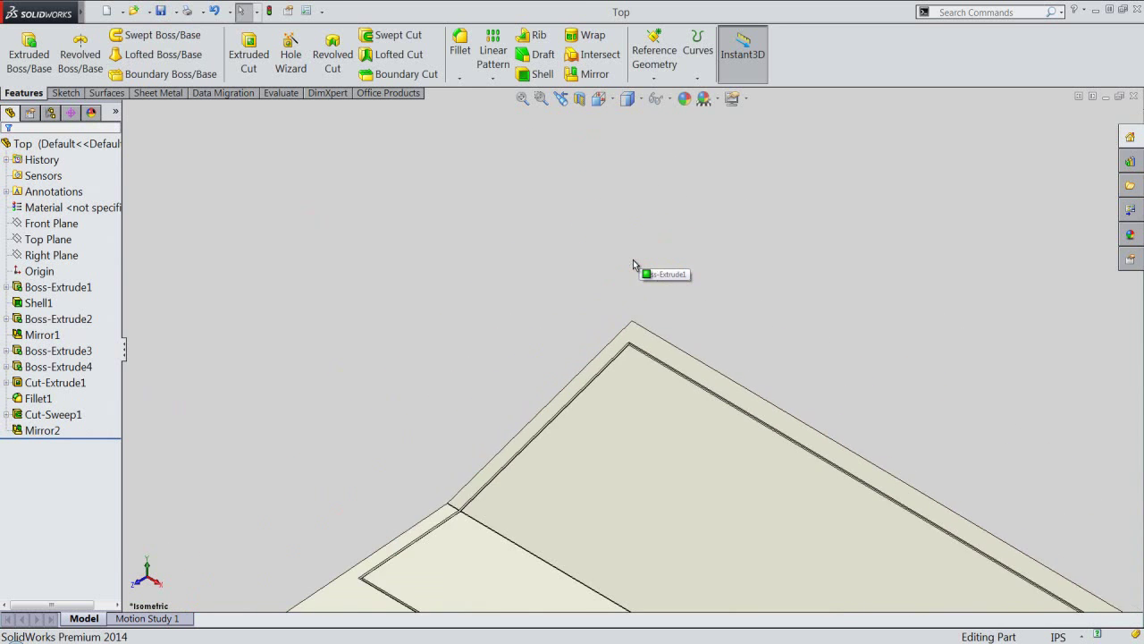
scroll(465, 438, "down", 2)
scroll(465, 442, "down", 2)
scroll(464, 443, "down", 1)
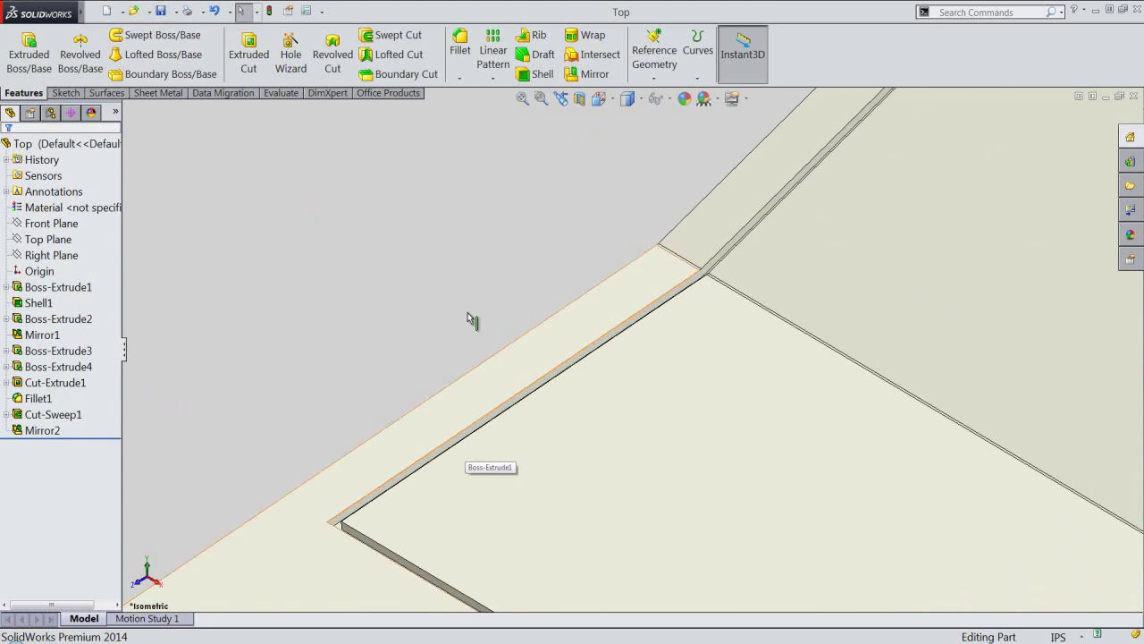
left_click(523, 99)
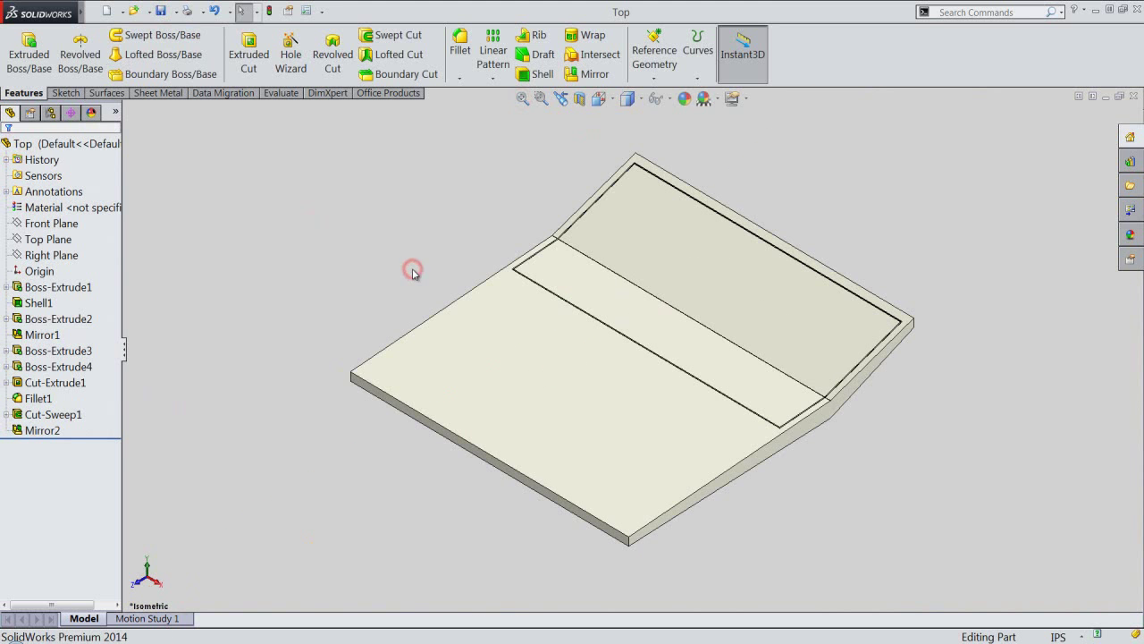
left_click(520, 401)
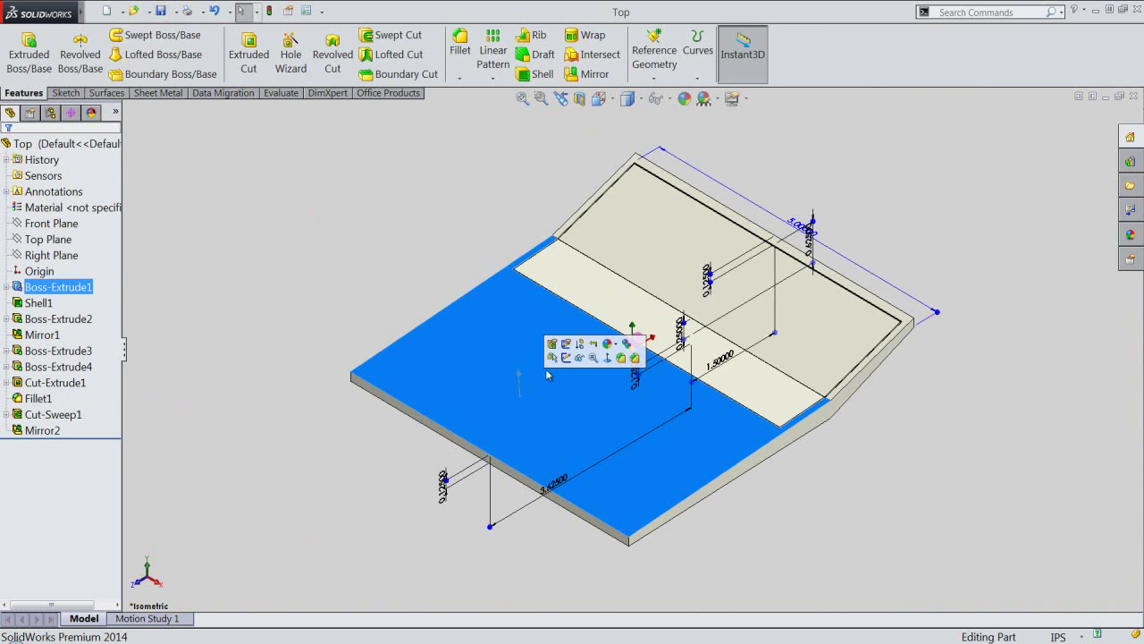
left_click(566, 356)
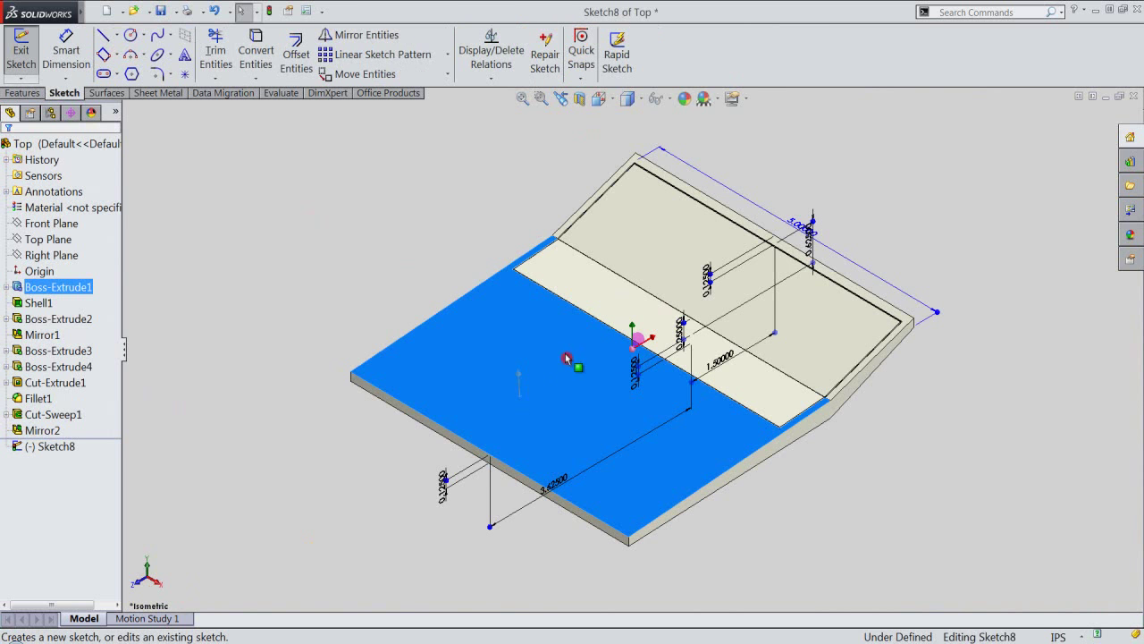
left_click(599, 100)
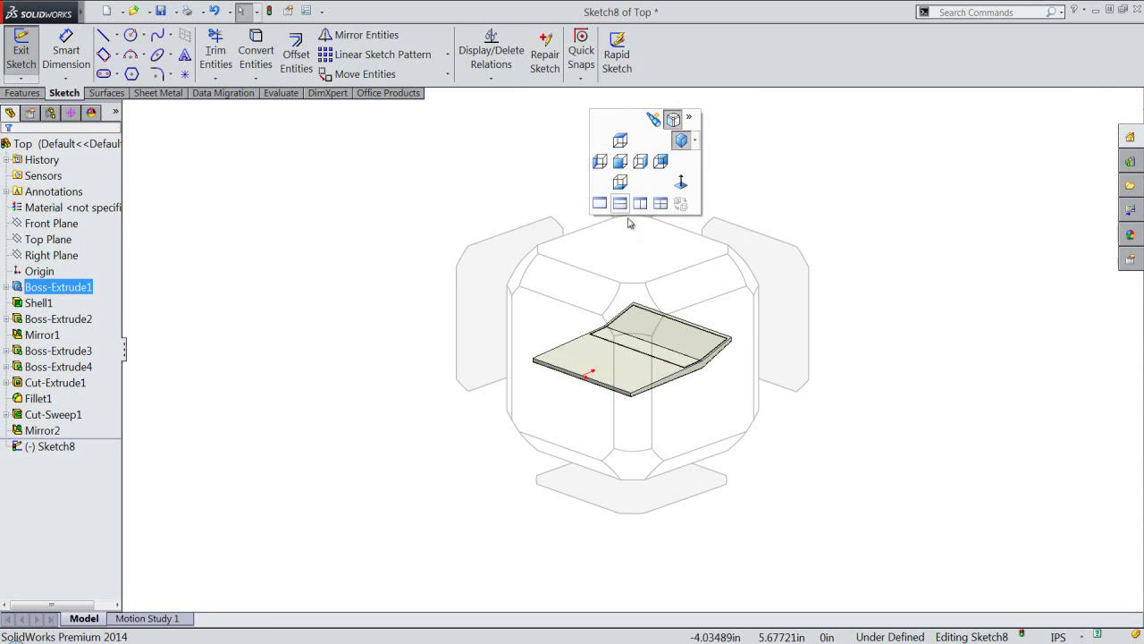
left_click(631, 243)
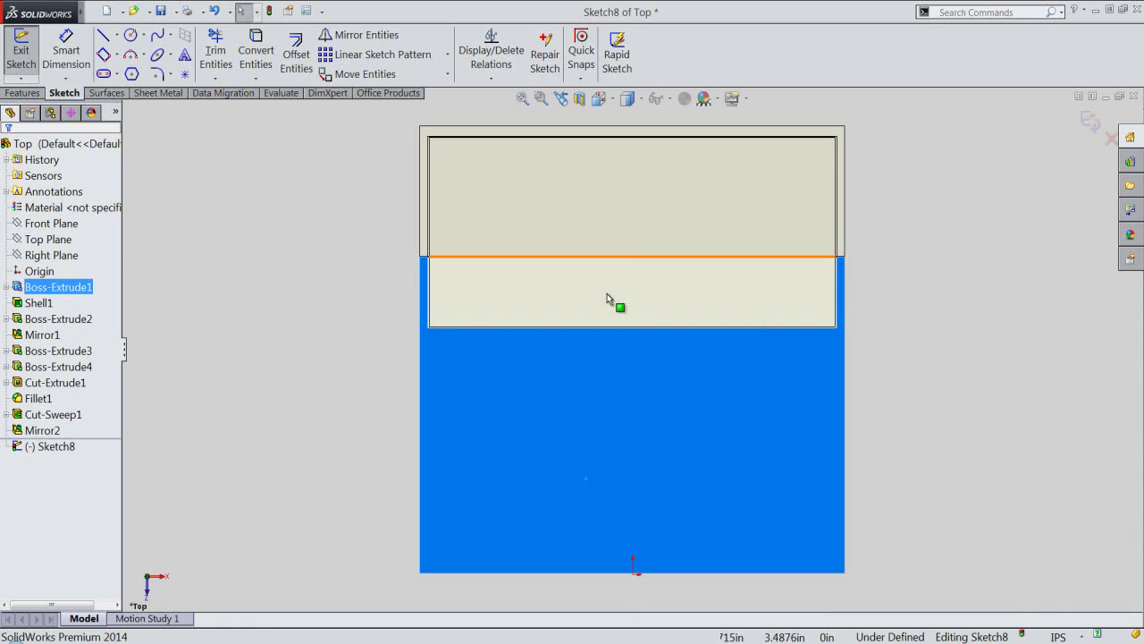
left_click(384, 388)
Place an infinite vertical centerline through the origin
right_click(384, 385)
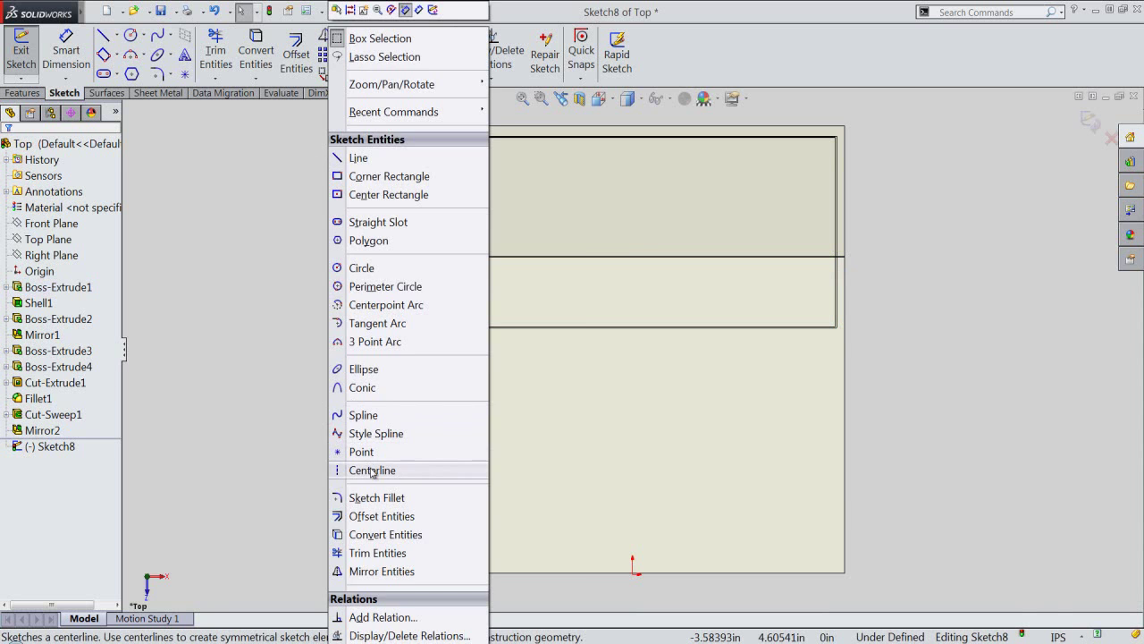
left_click(372, 470)
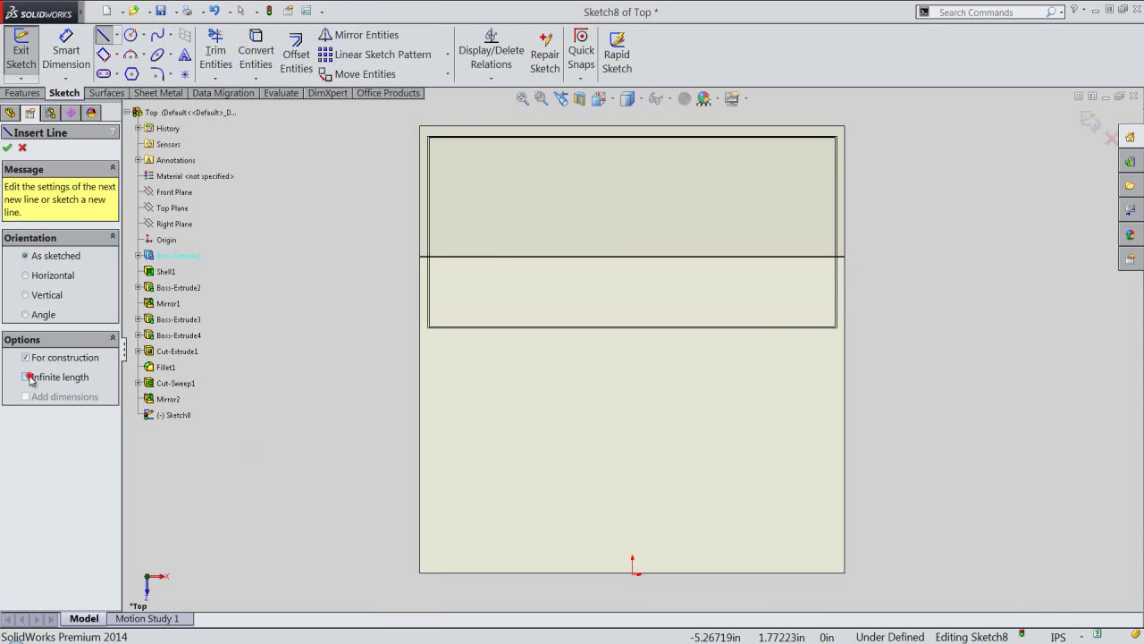
left_click(27, 377)
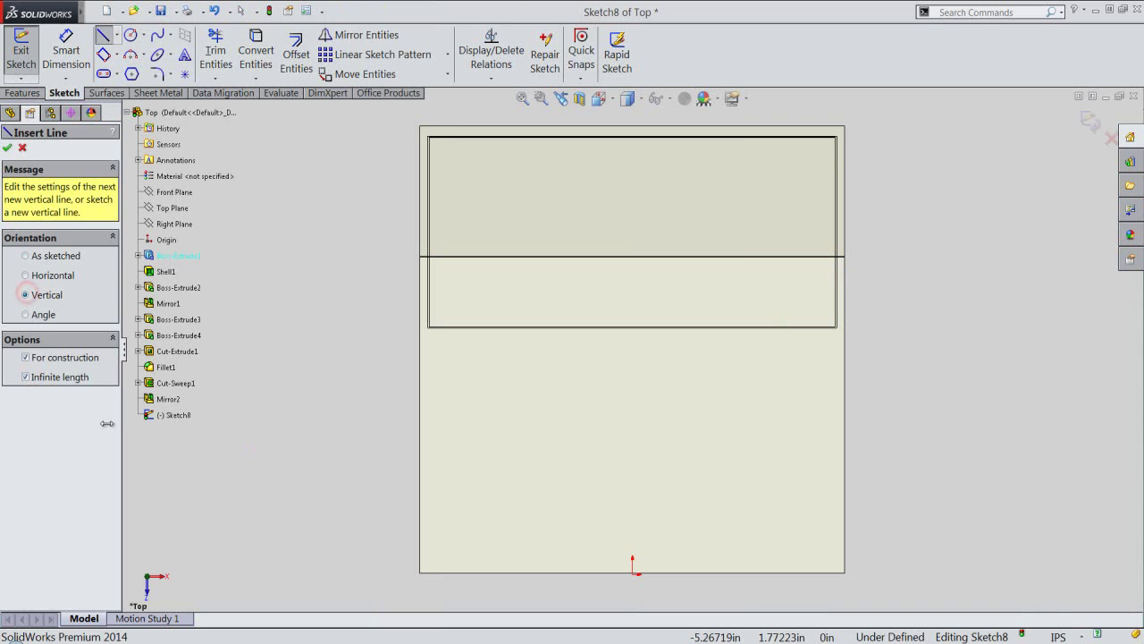
left_click(633, 576)
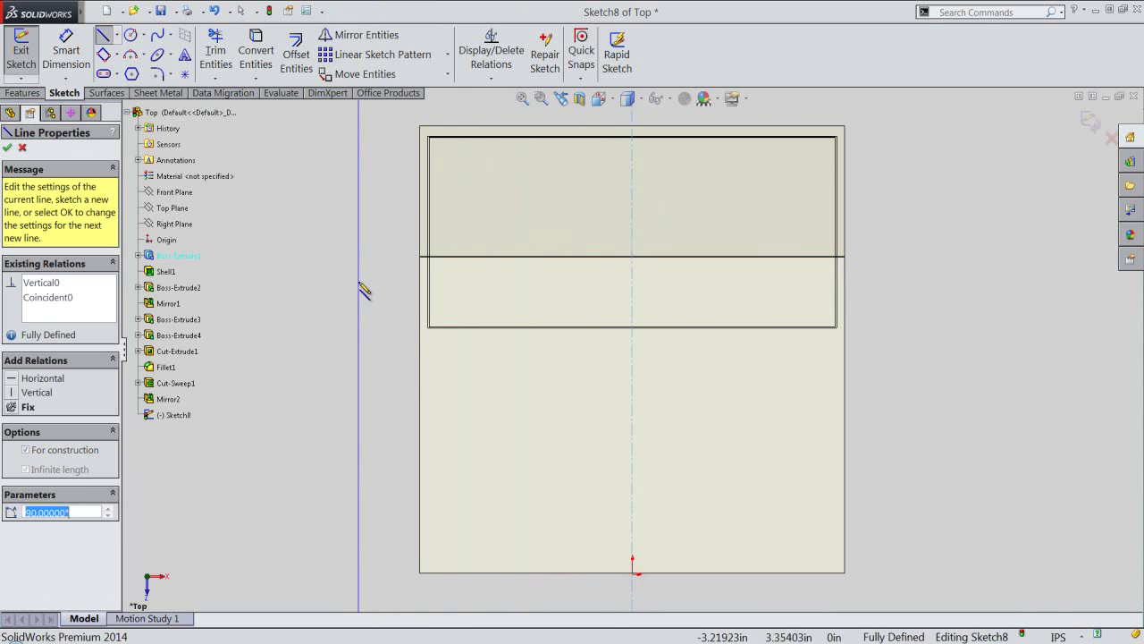
Draw a center rectangle centred on the centerline below the upper panel
right_click(361, 284)
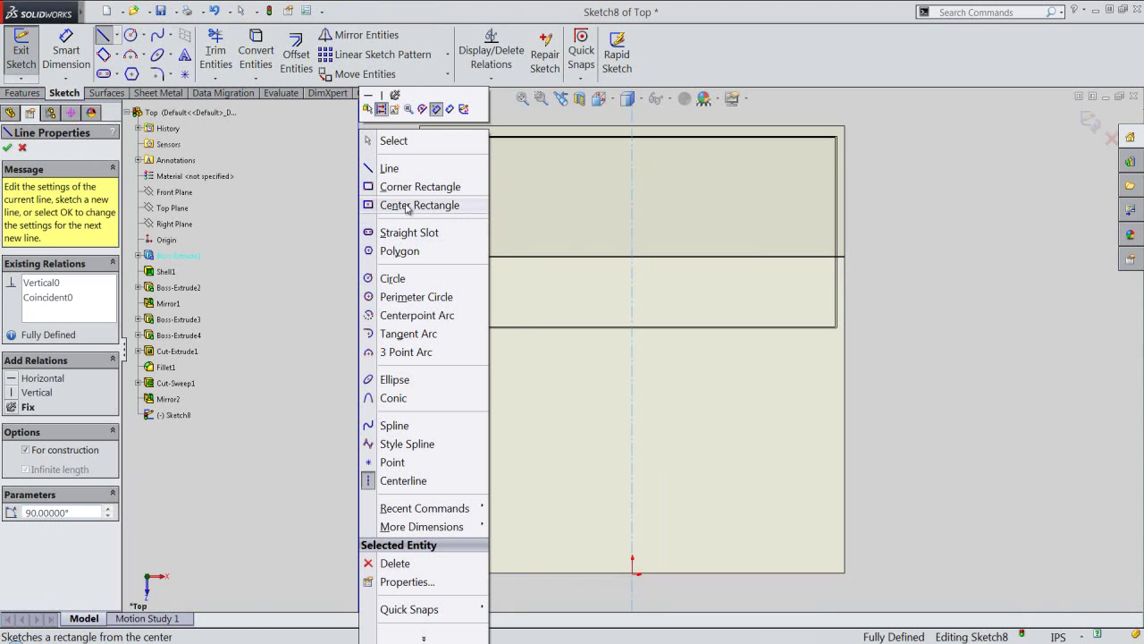
left_click(407, 204)
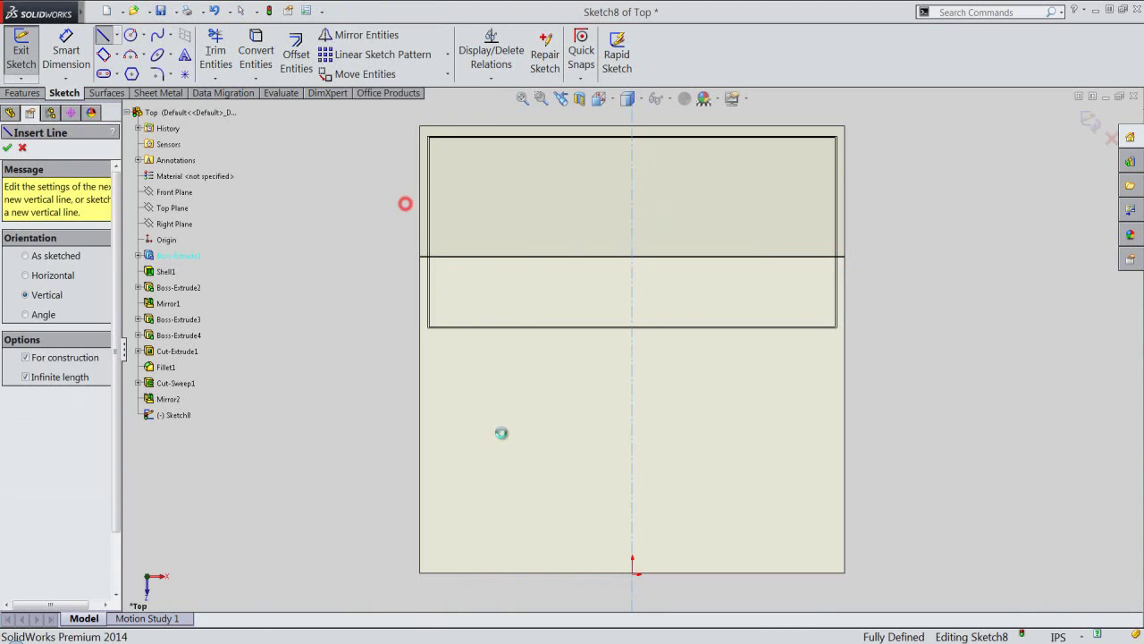
left_click(632, 454)
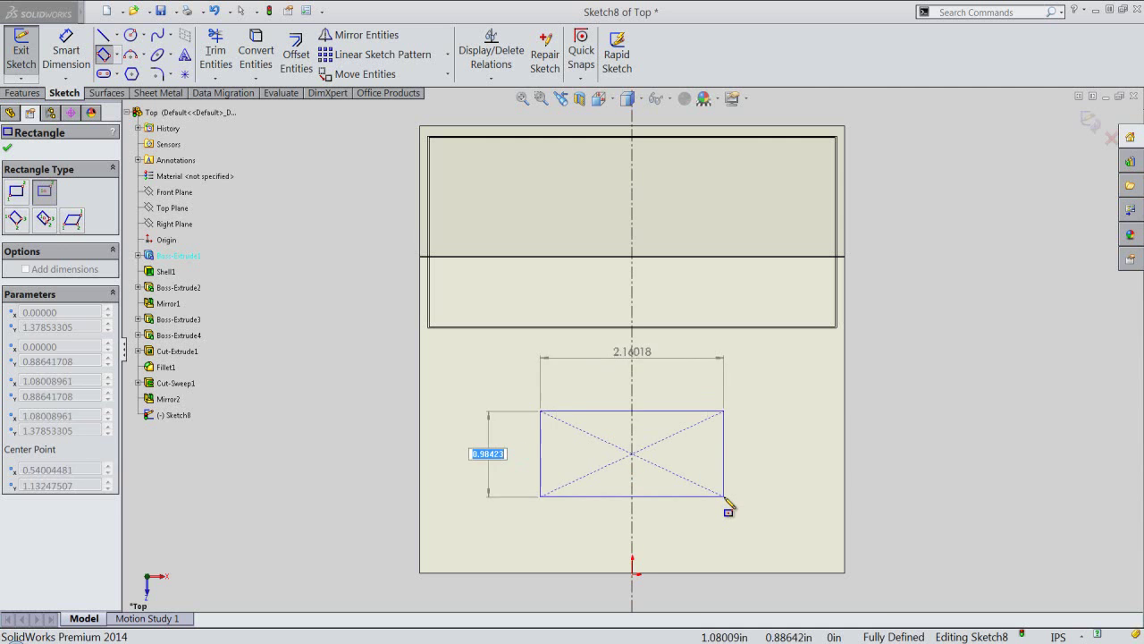
left_click(724, 497)
right_click(882, 391)
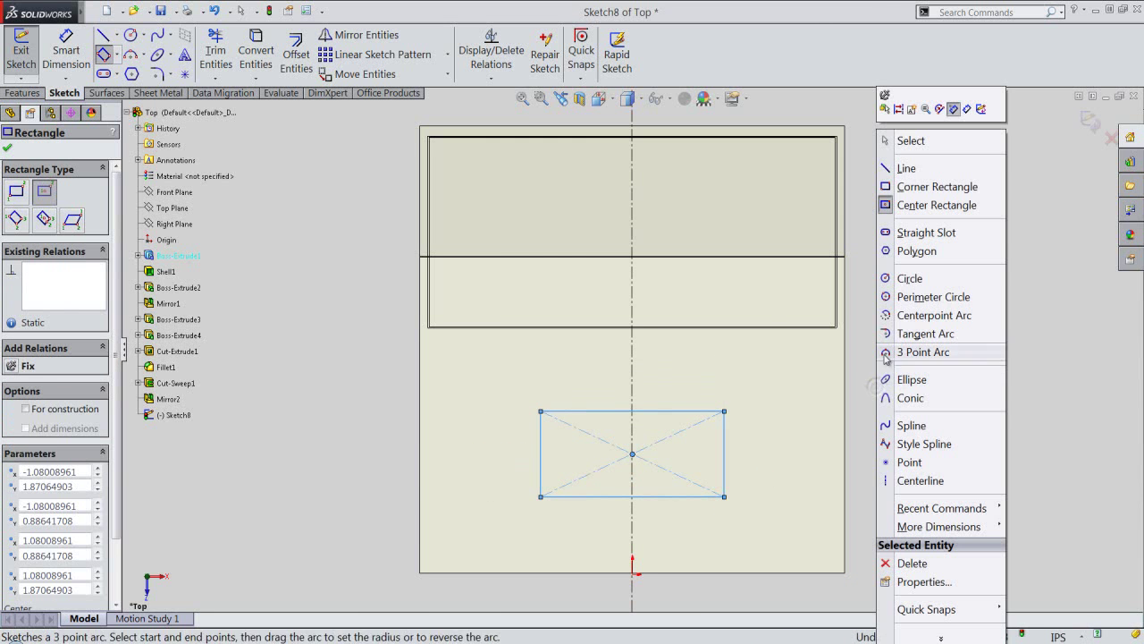
Dimension the rectangle 2.62715 tall and 4.68750 wide
left_click(954, 108)
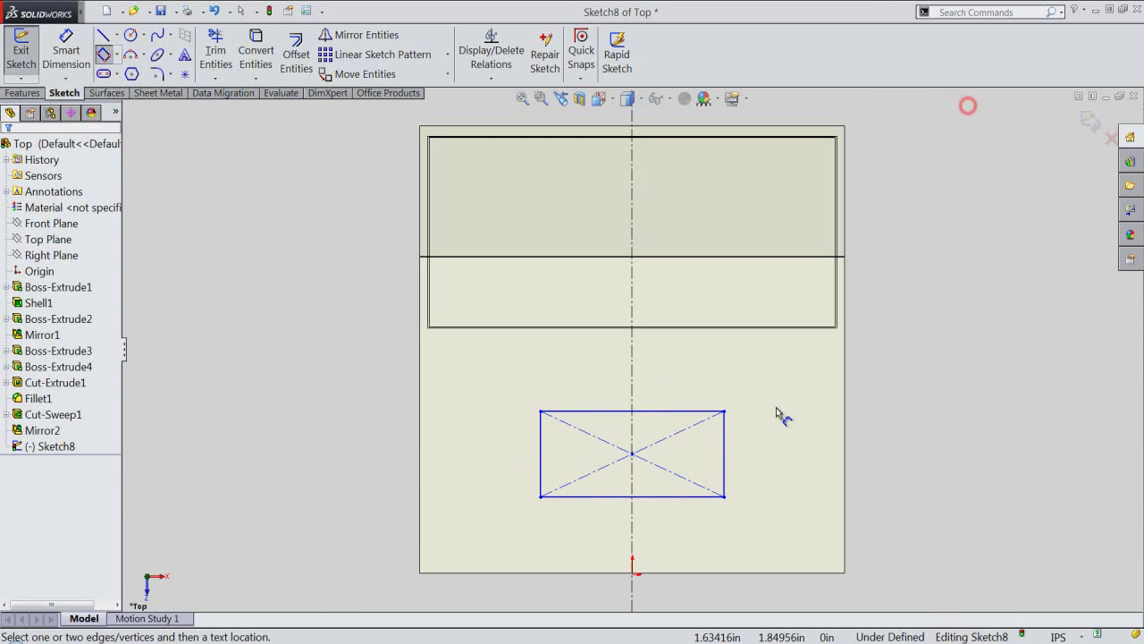
left_click(725, 453)
left_click(772, 457)
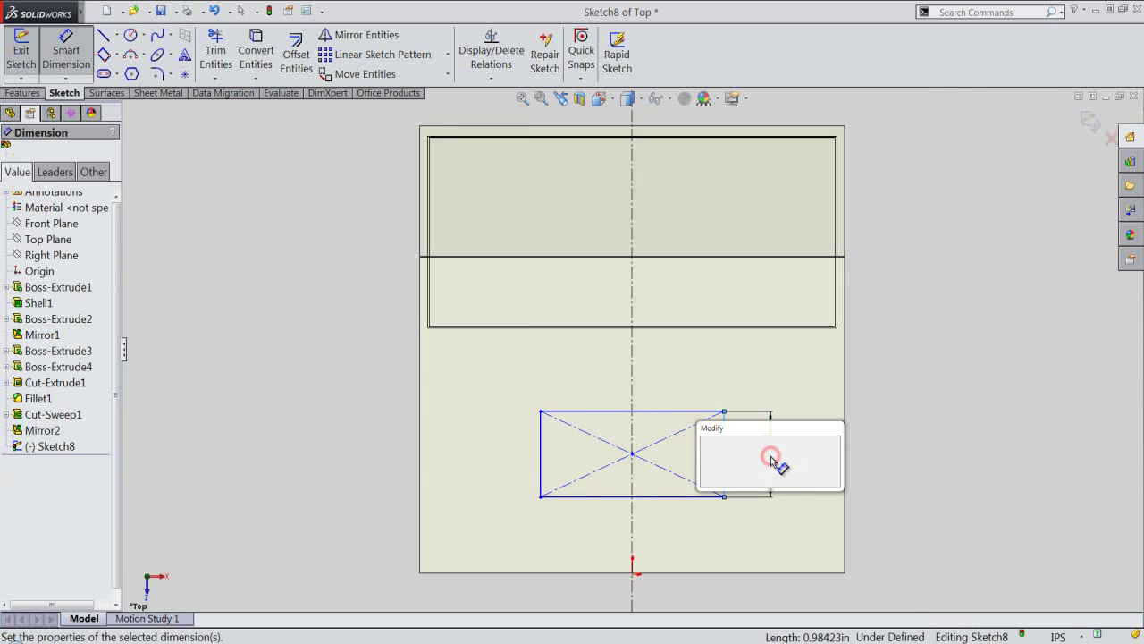
type("2")
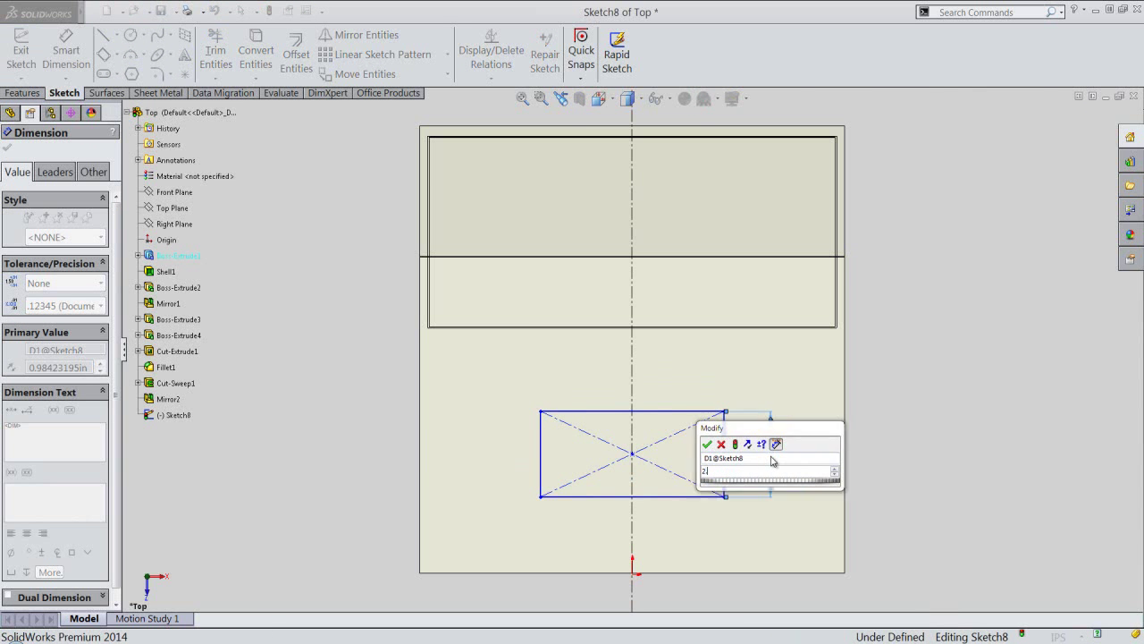
type(".62m")
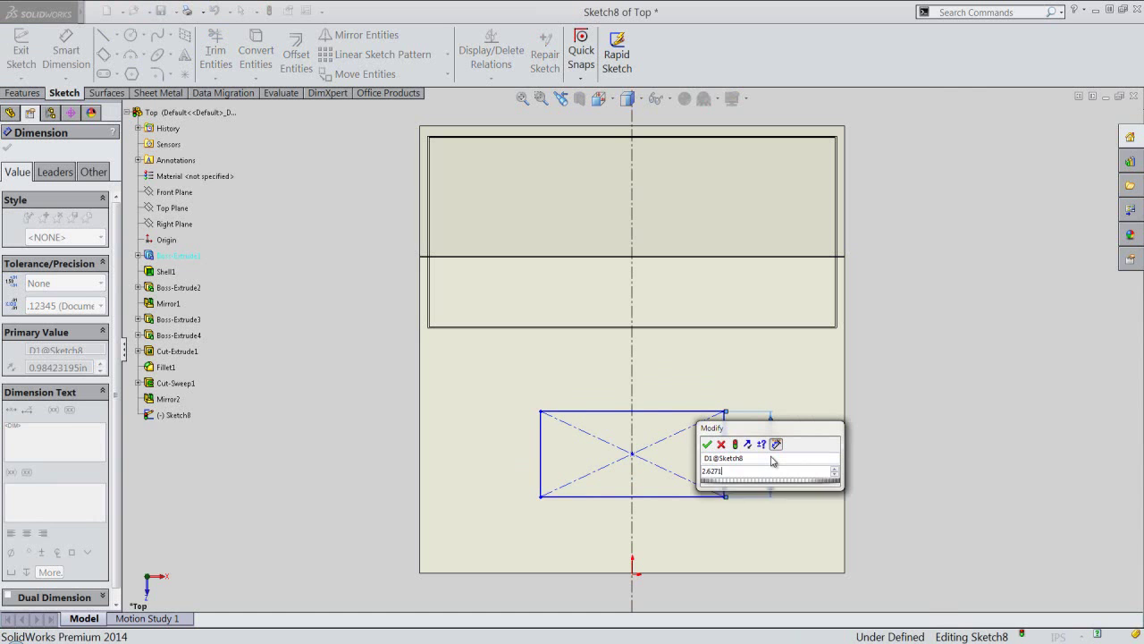
key("Return")
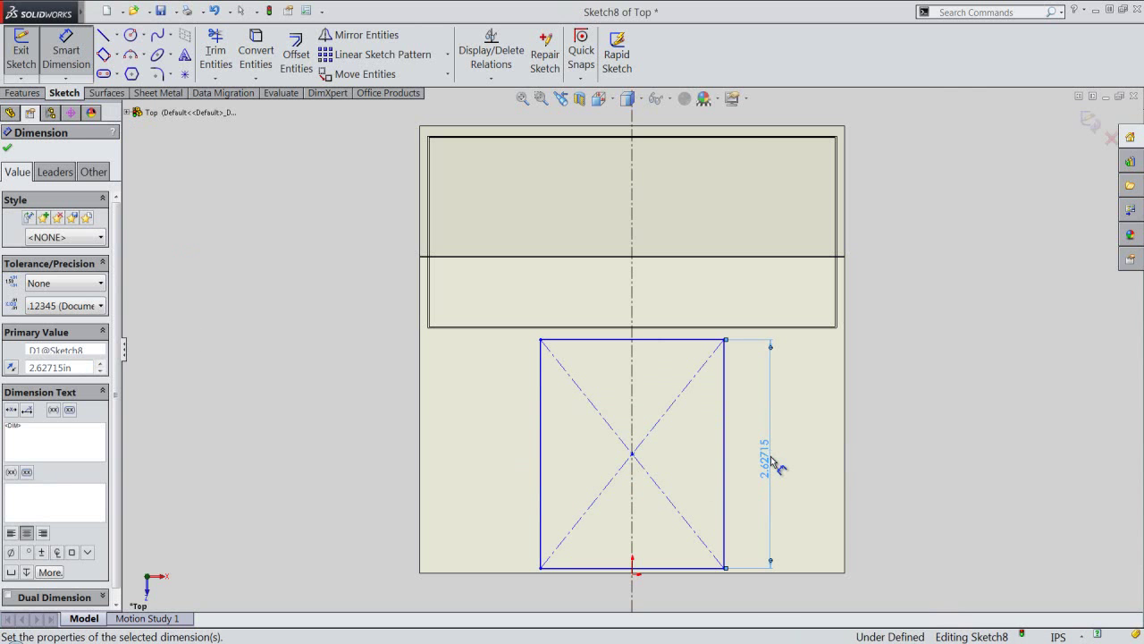
left_click(921, 463)
left_click(619, 341)
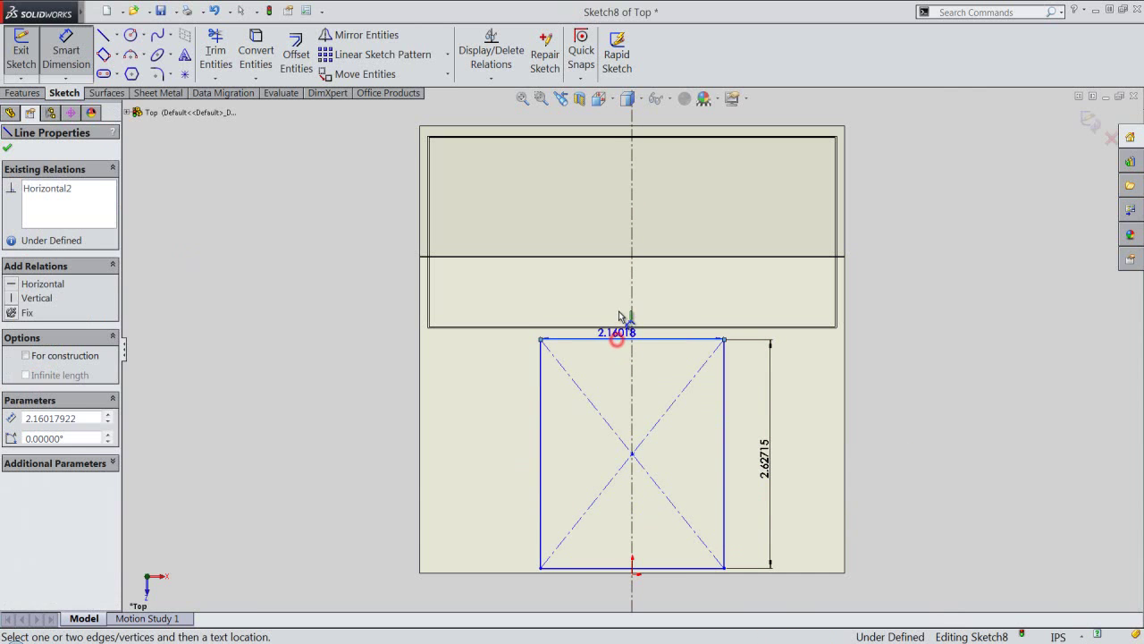
left_click(620, 311)
type("4")
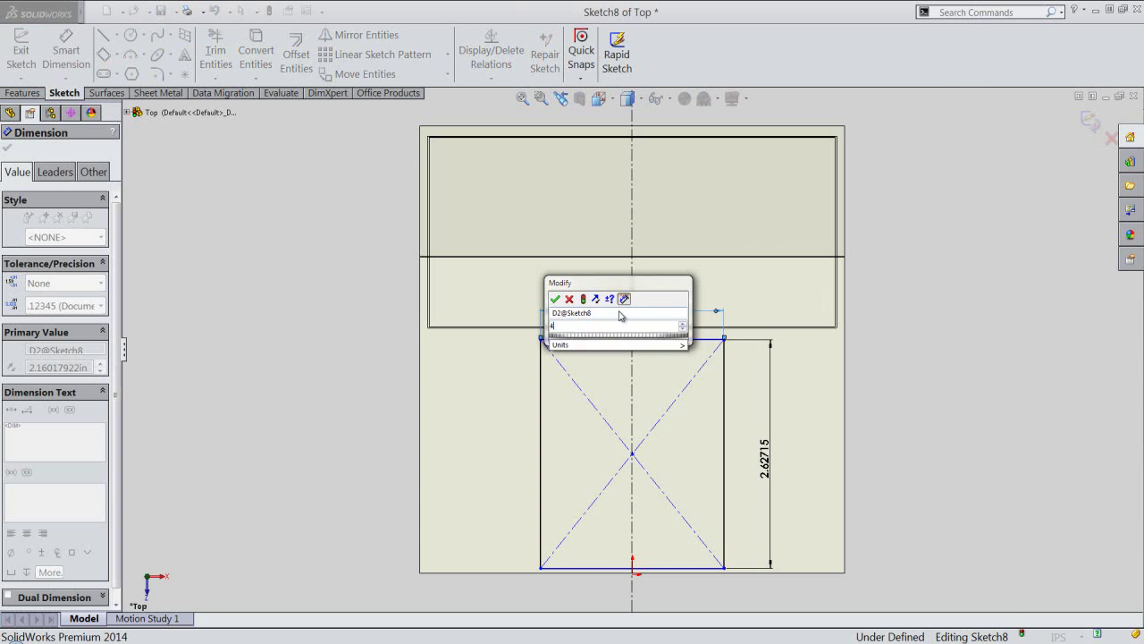
type(".6875")
key("Return")
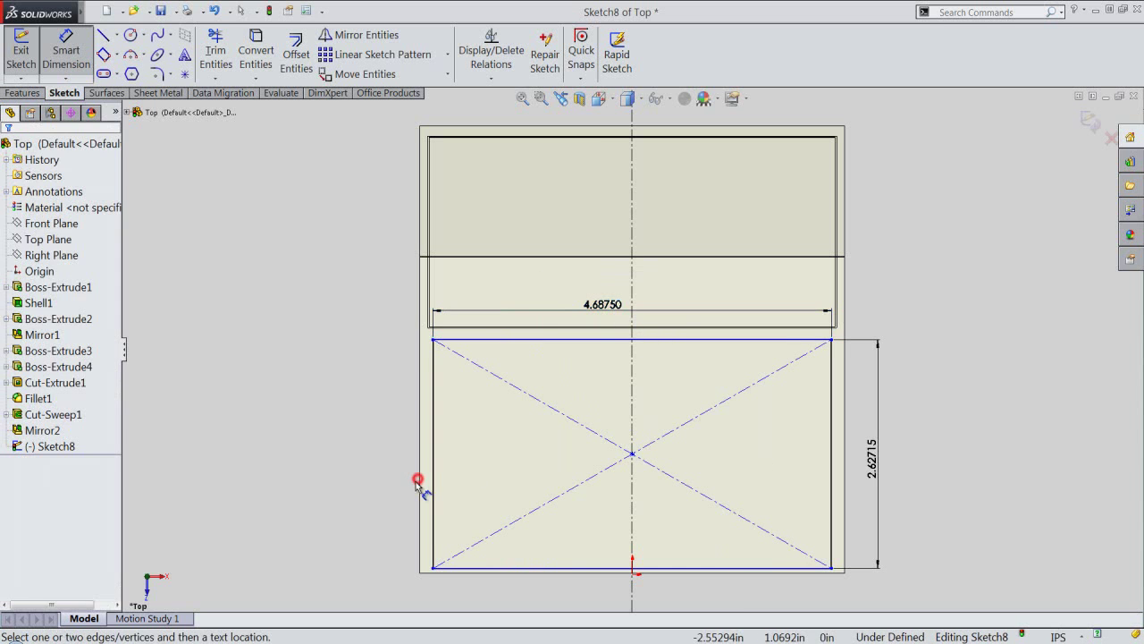
Set the rectangle's bottom edge 0.125 above the plate's bottom edge
scroll(429, 576, "down", 2)
scroll(535, 523, "down", 2)
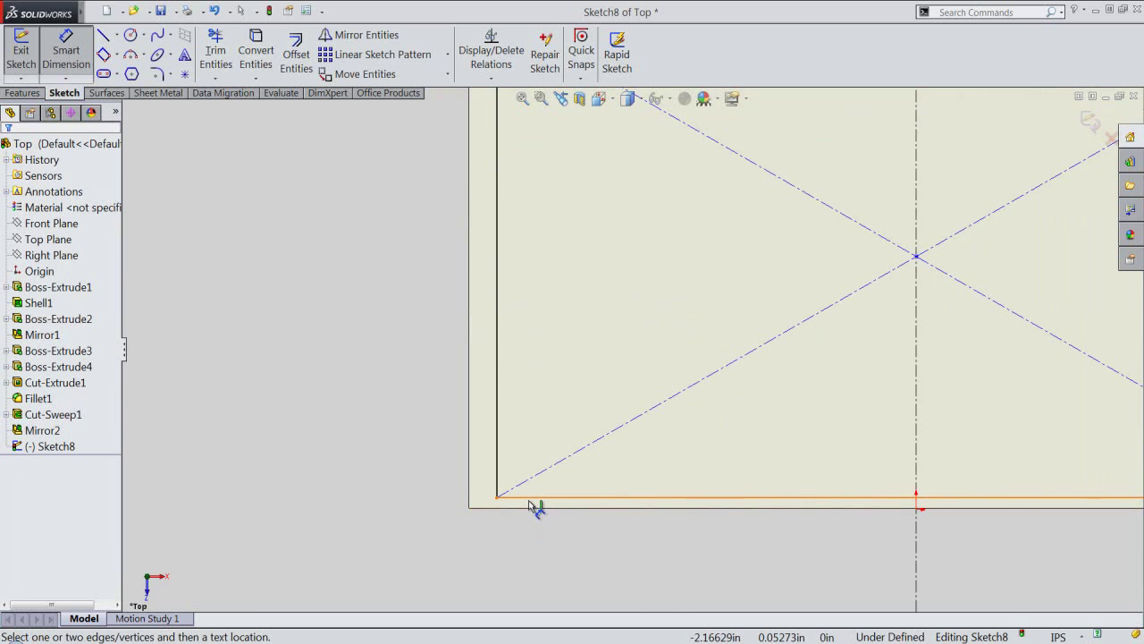
left_click(533, 502)
left_click(438, 510)
type(".125")
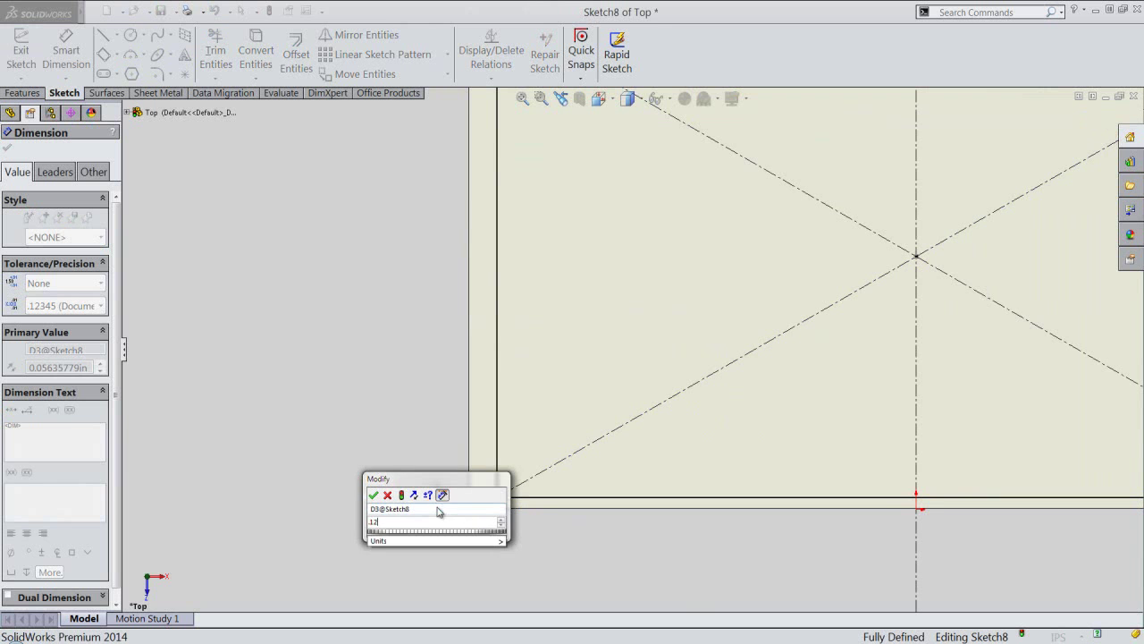
key("Return")
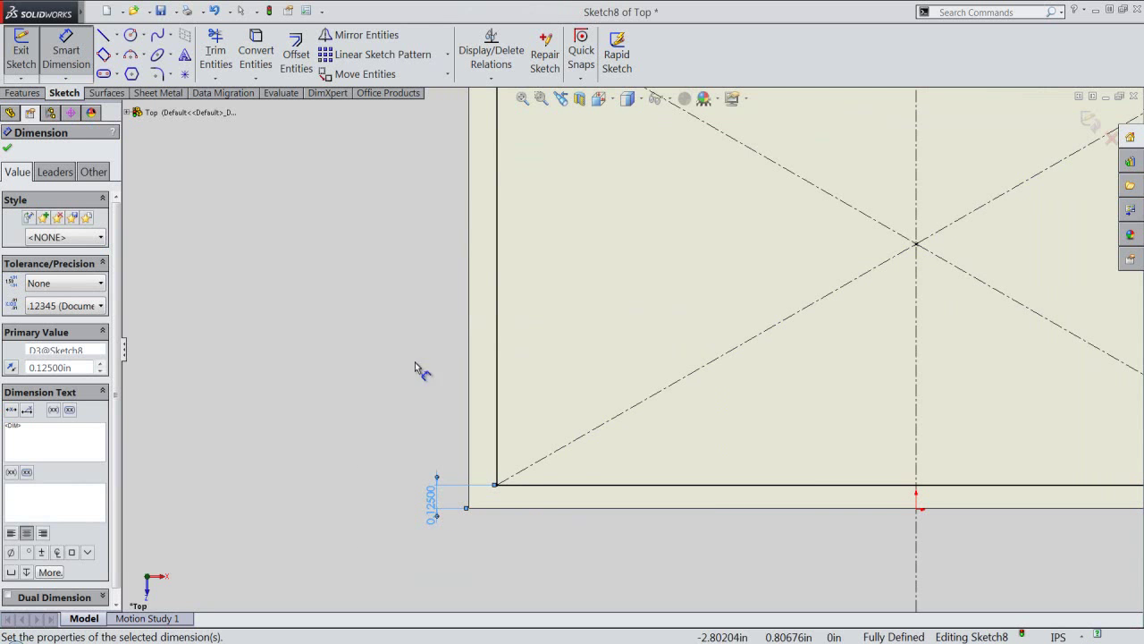
left_click(417, 344)
right_click(417, 335)
left_click(447, 204)
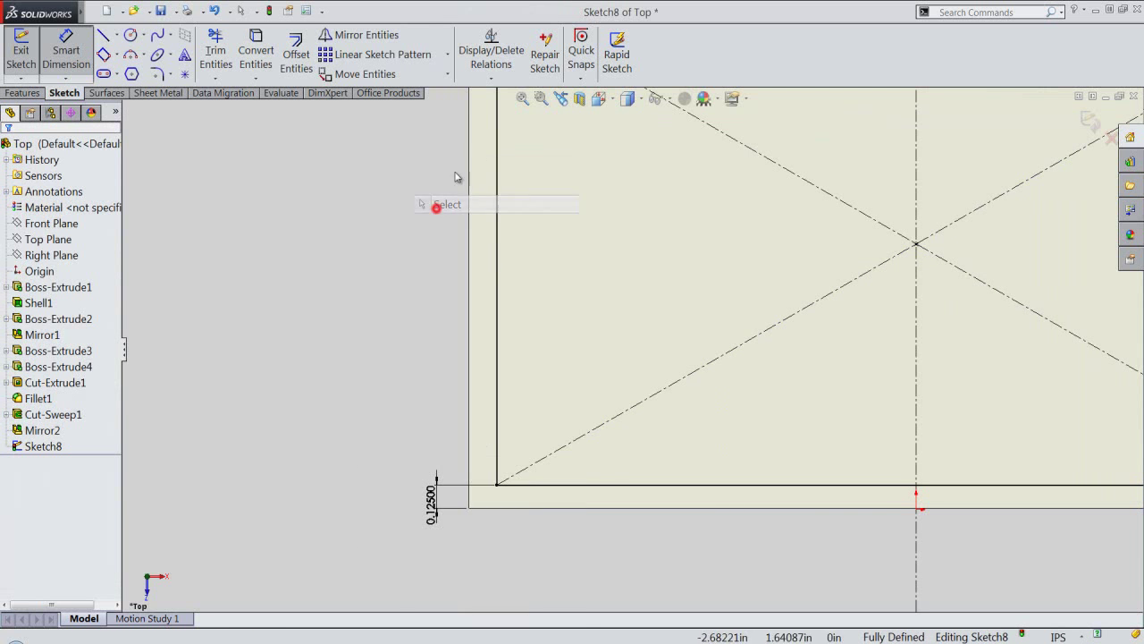
left_click(521, 98)
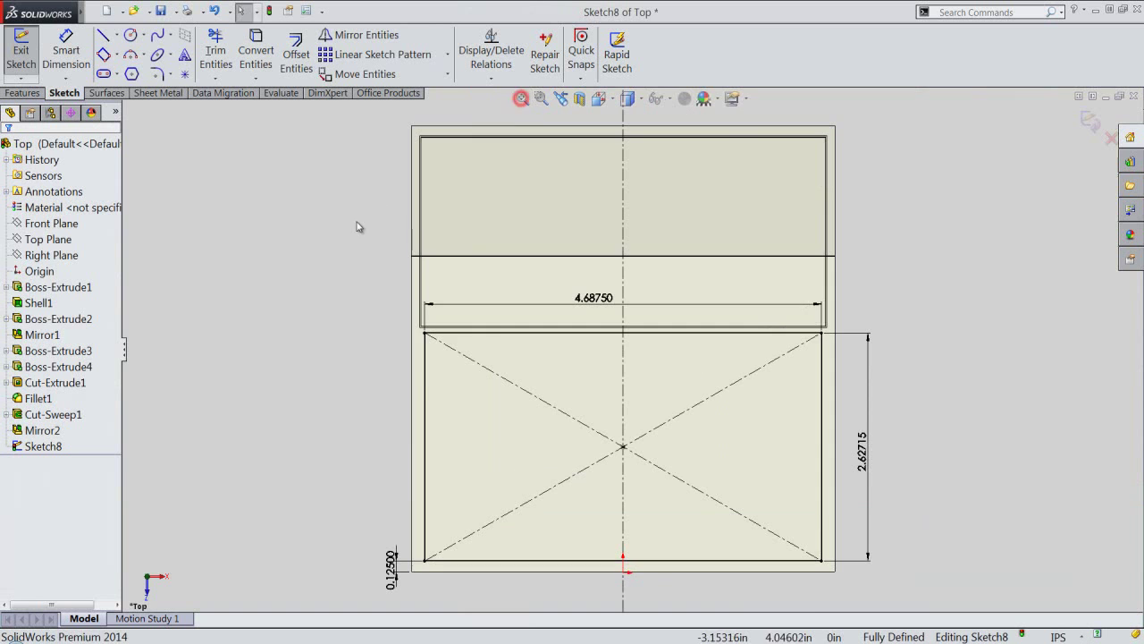
Offset the rectangle outline 0.03125 in inward and exit Sketch8
left_click(425, 393)
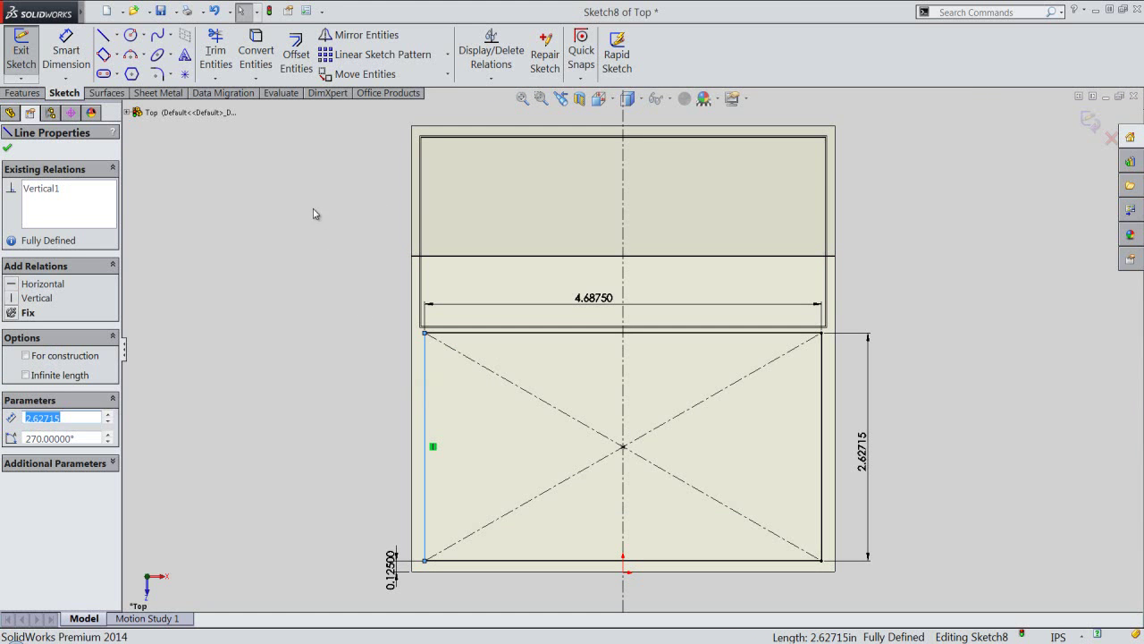
left_click(304, 65)
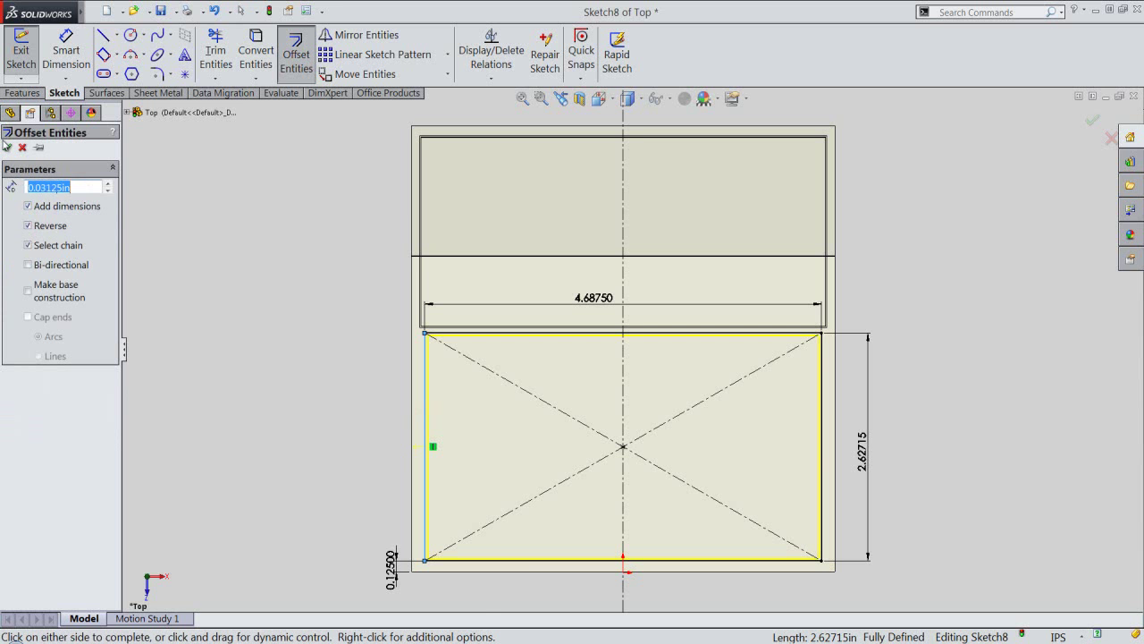
left_click(6, 145)
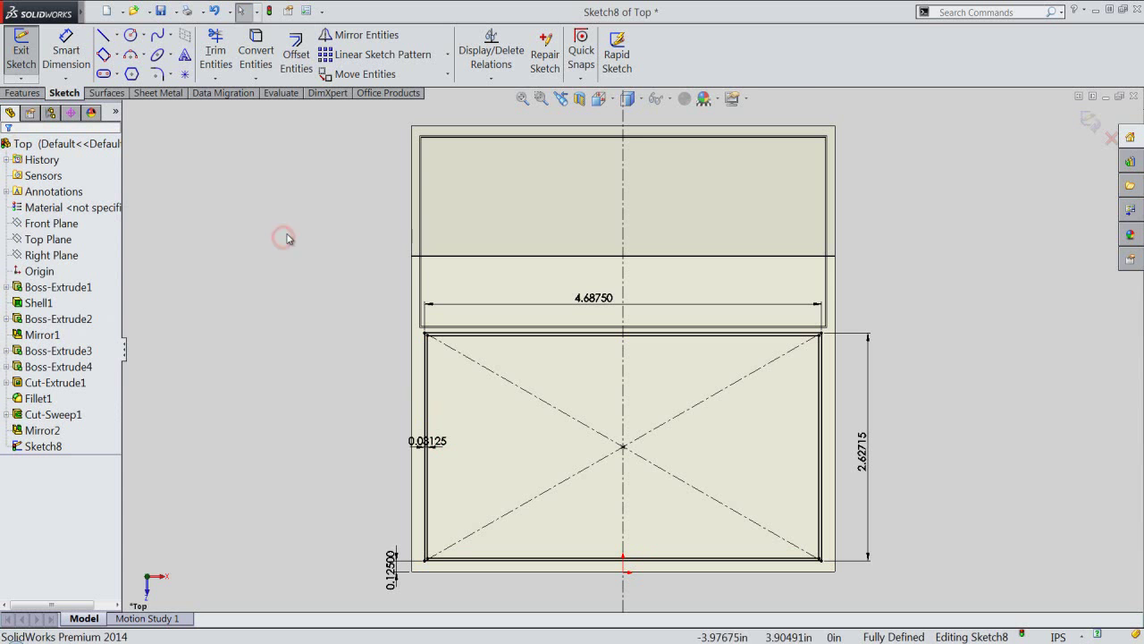
left_click(1096, 130)
Extrude-cut Sketch8's thin border band 0.015625 in deep, Blind
left_click(599, 98)
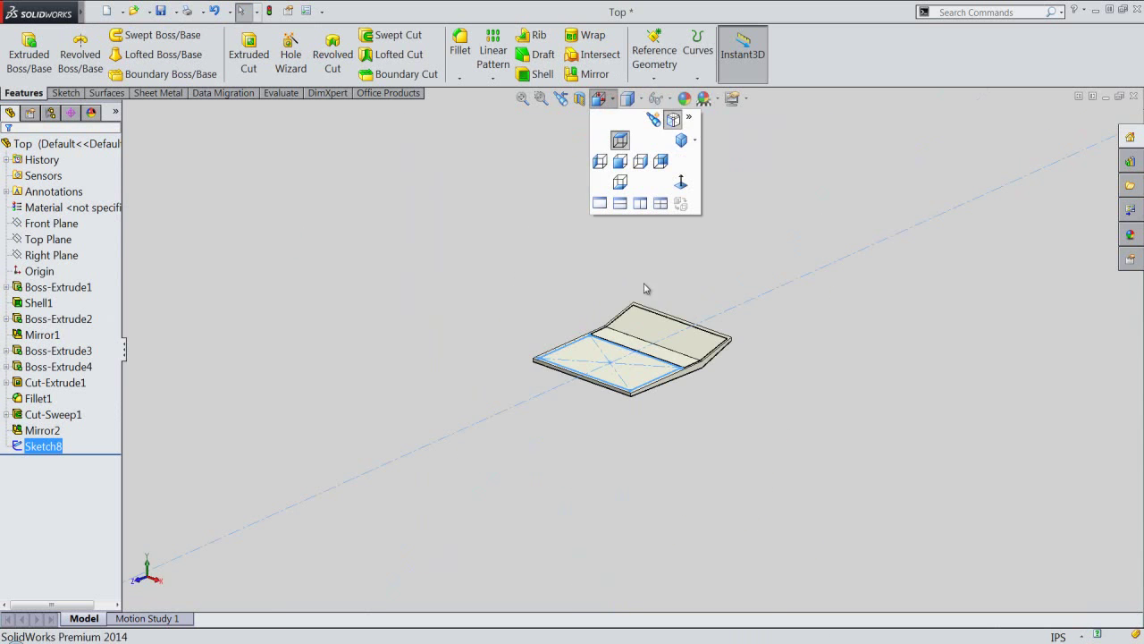
left_click(640, 300)
scroll(479, 246, "down", 3)
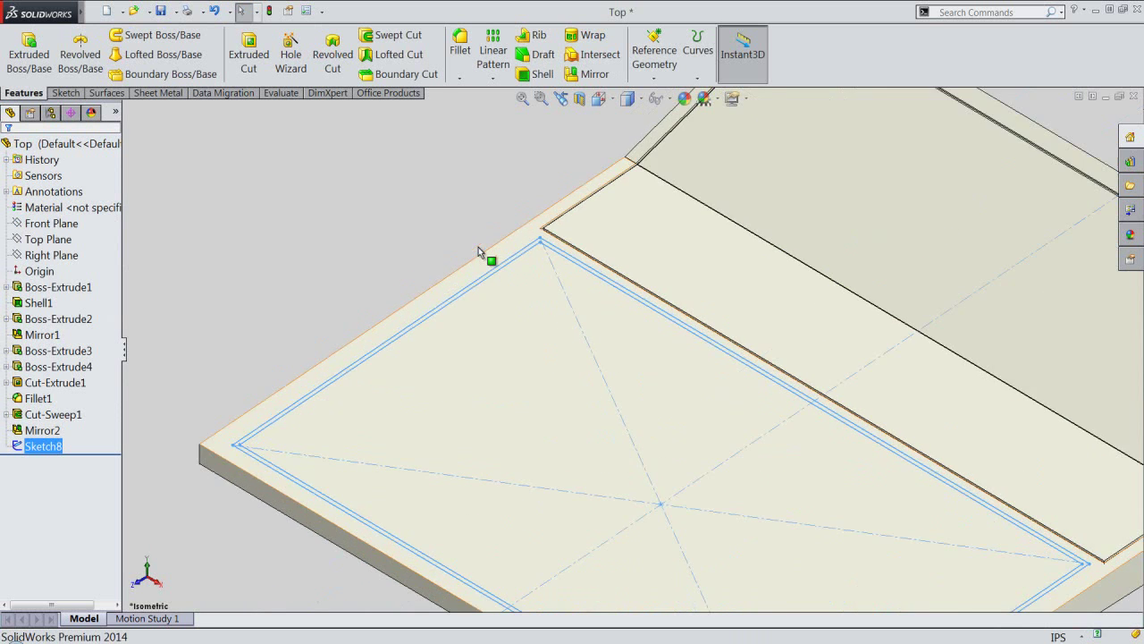
scroll(478, 247, "down", 3)
left_click(516, 320)
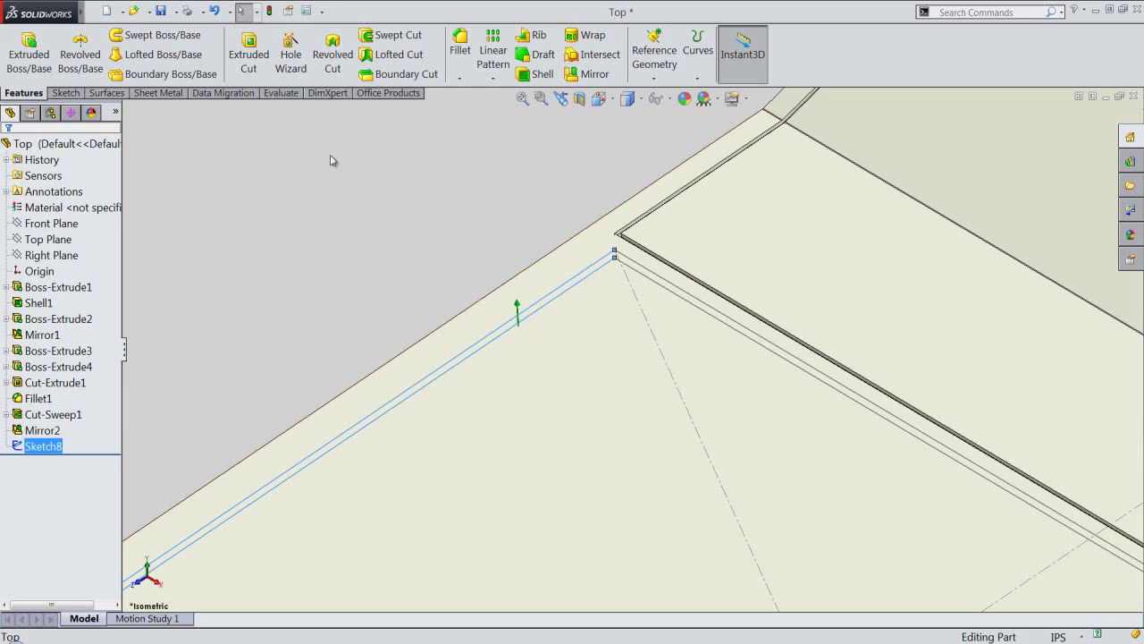
left_click(248, 50)
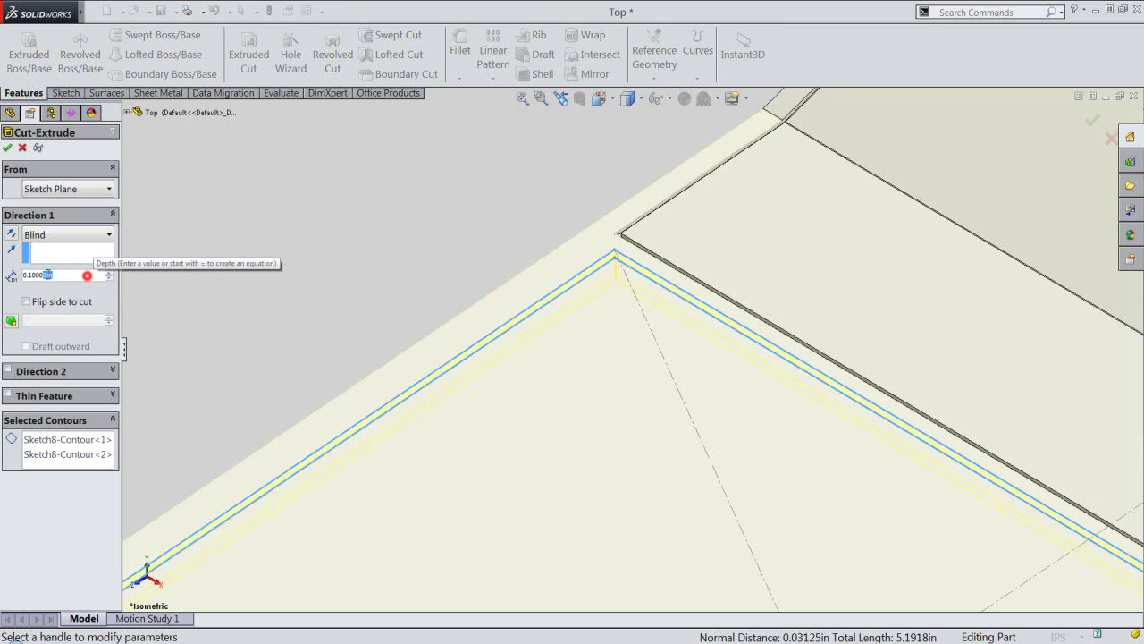
type("1.6")
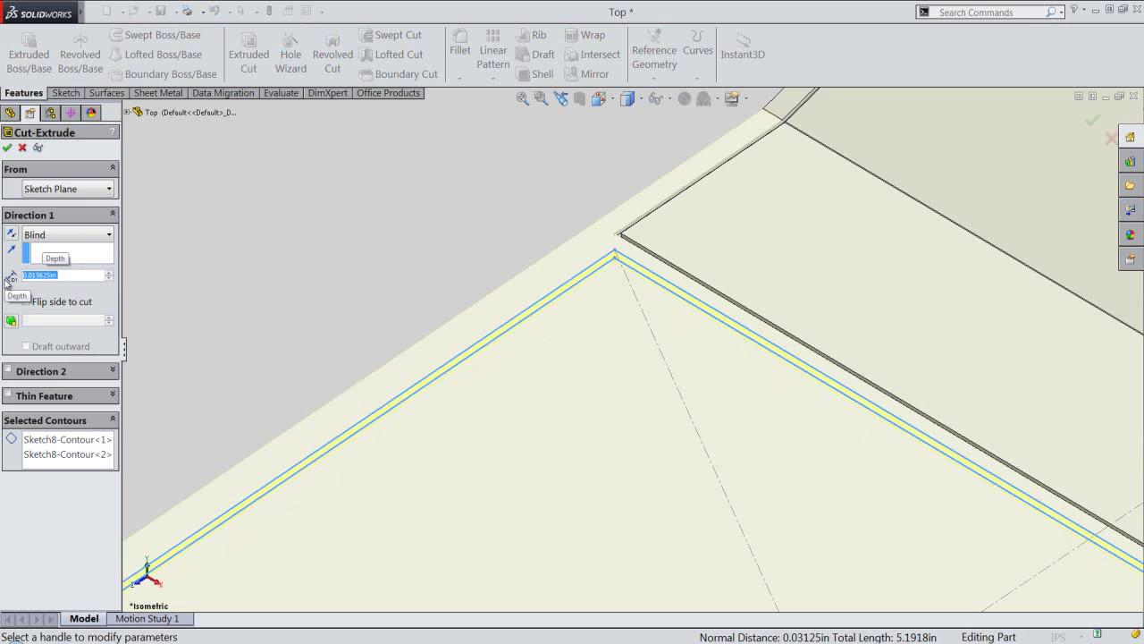
left_click(7, 148)
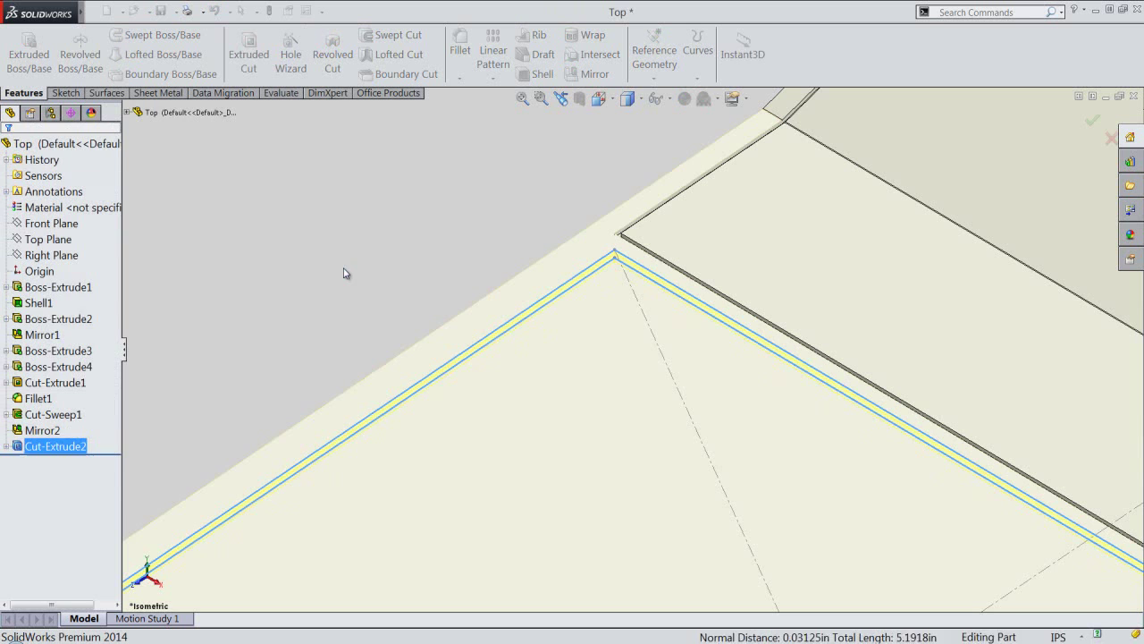
left_click(583, 488)
Start Sketch9 on the recessed lower panel face, viewed from the top
left_click(632, 454)
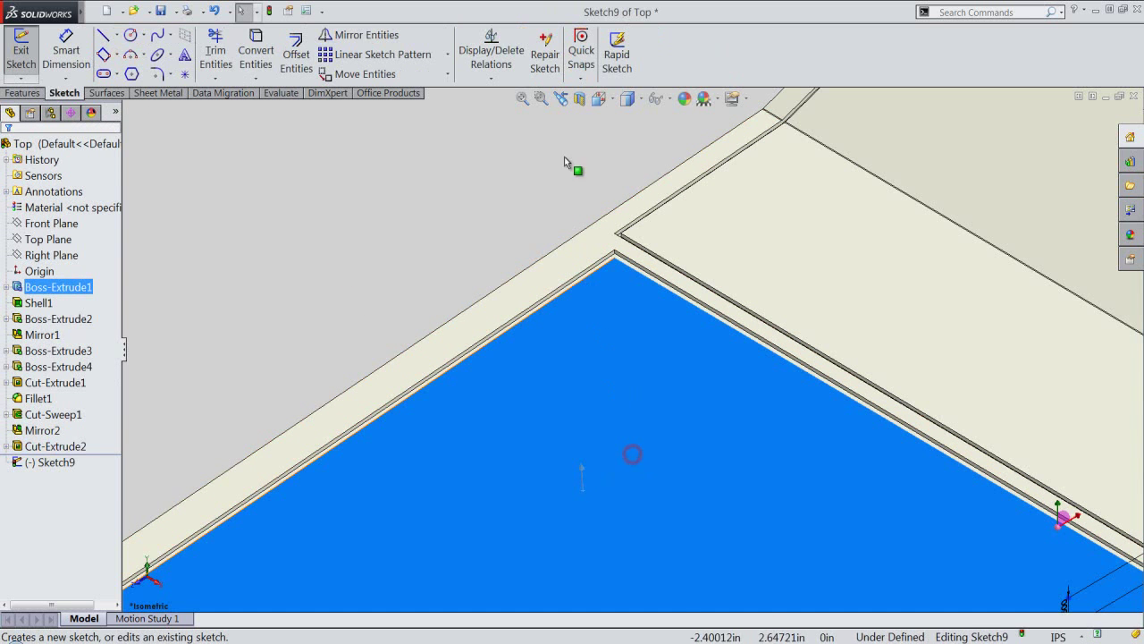
left_click(599, 98)
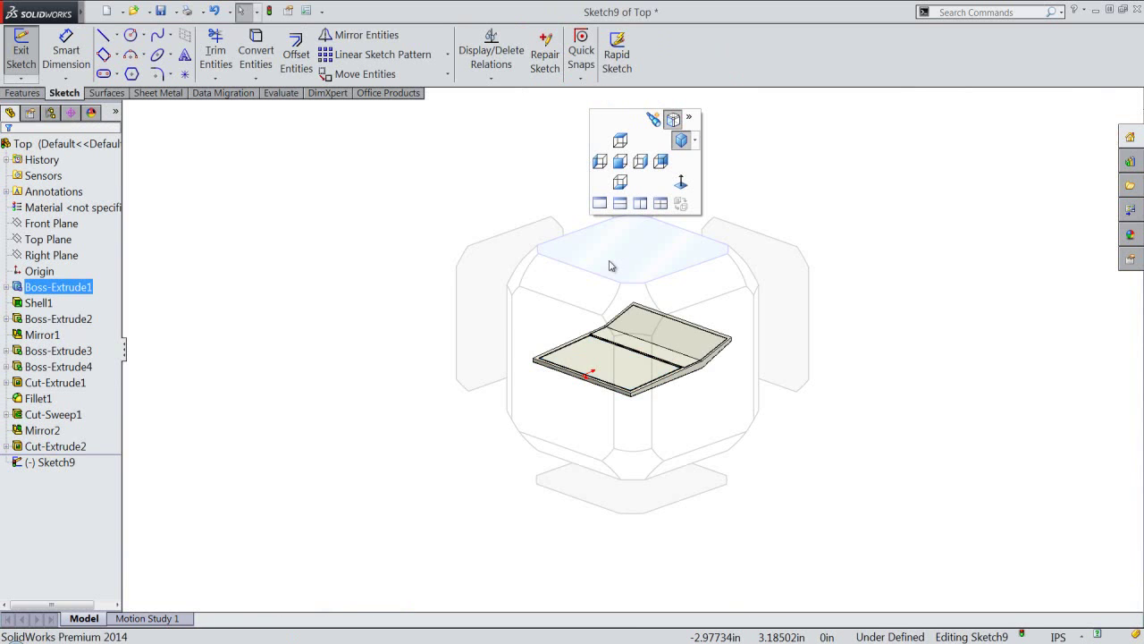
left_click(597, 240)
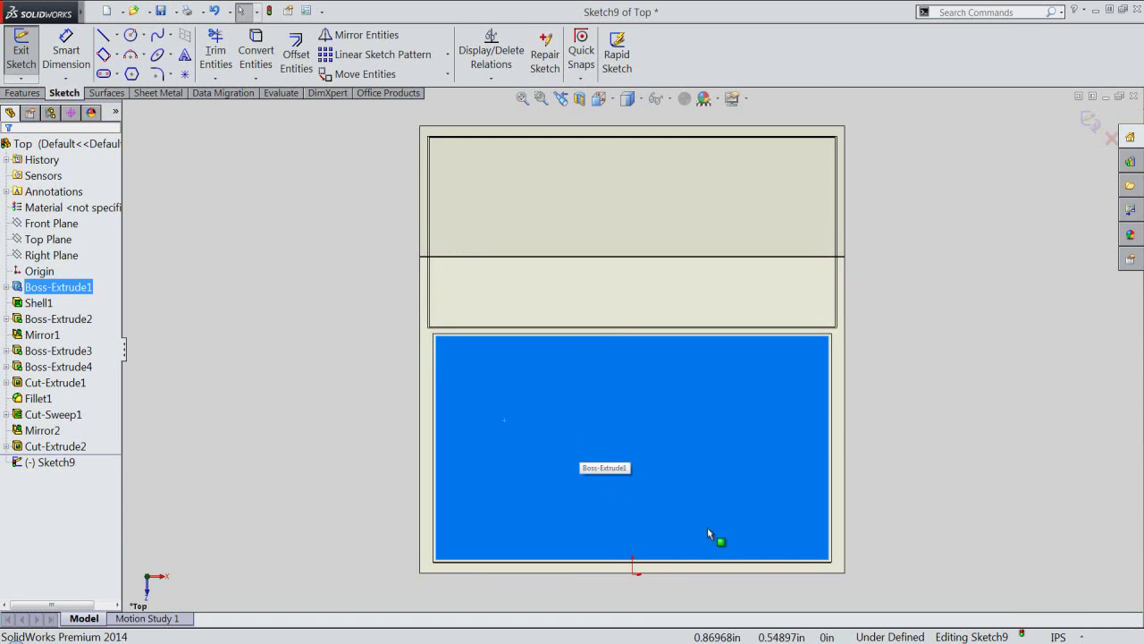
left_click(946, 466)
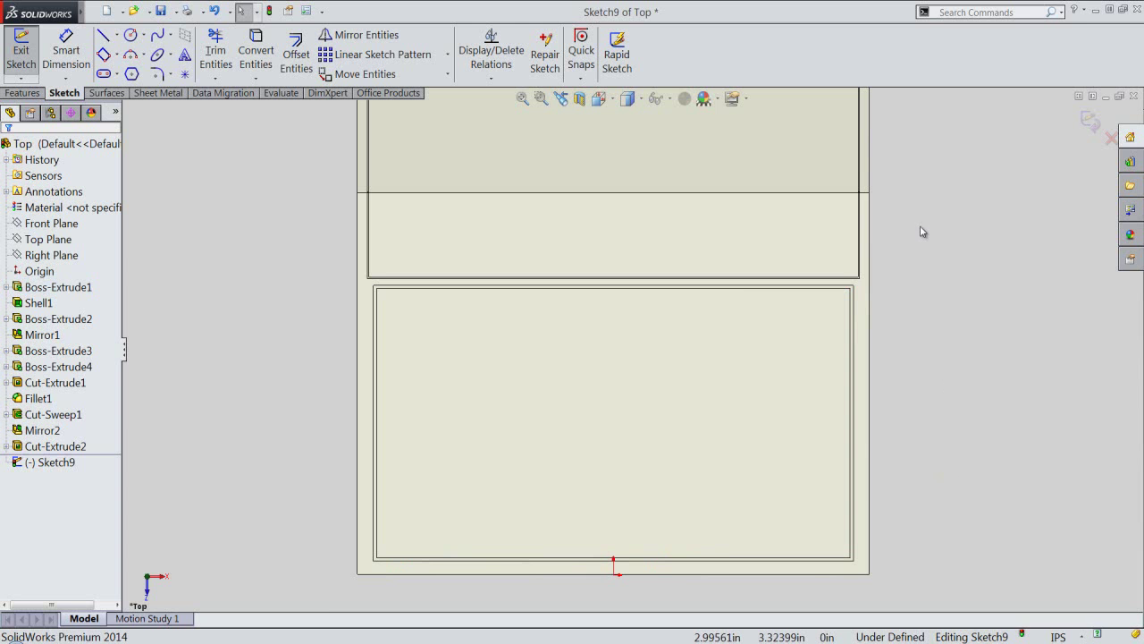
Draw two tall, narrow center rectangles side by side
right_click(920, 230)
left_click(935, 192)
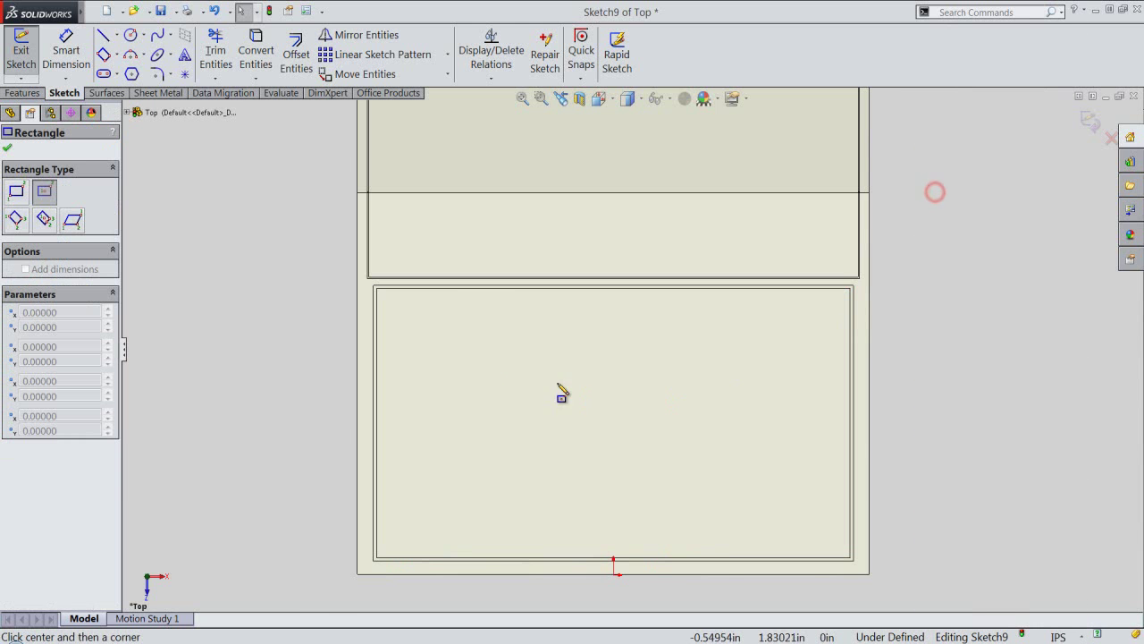
left_click(464, 390)
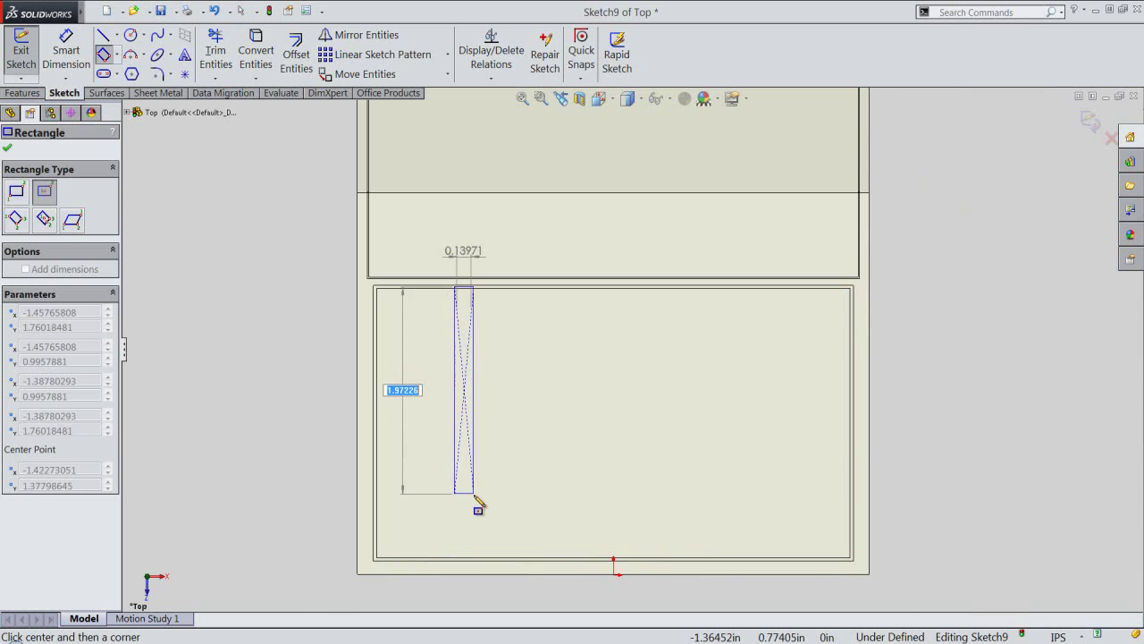
left_click(474, 494)
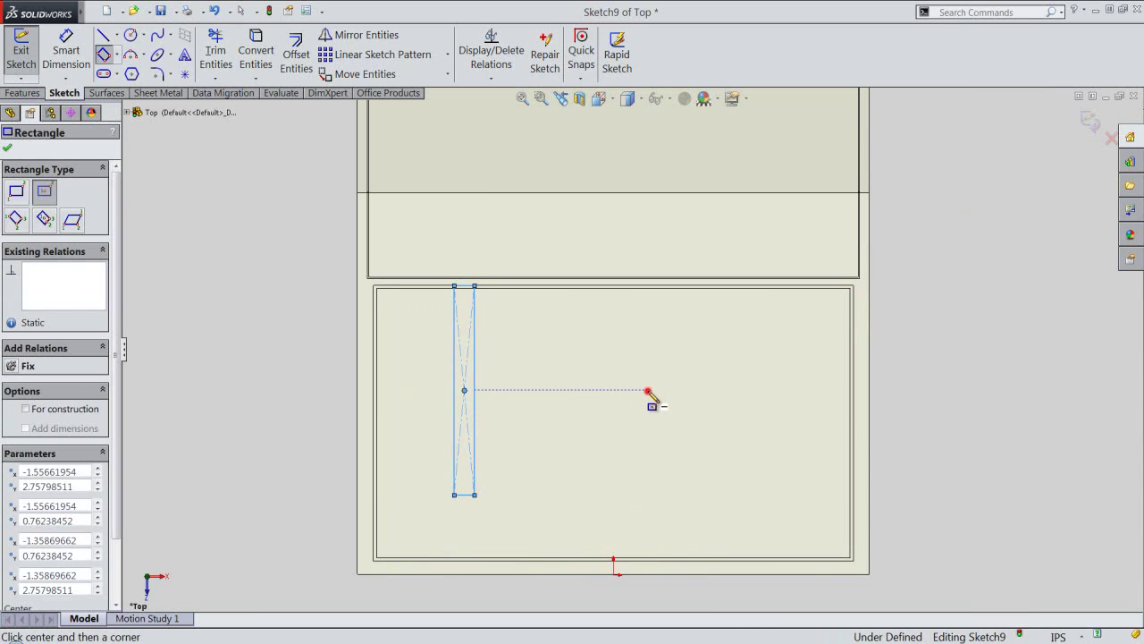
left_click(647, 390)
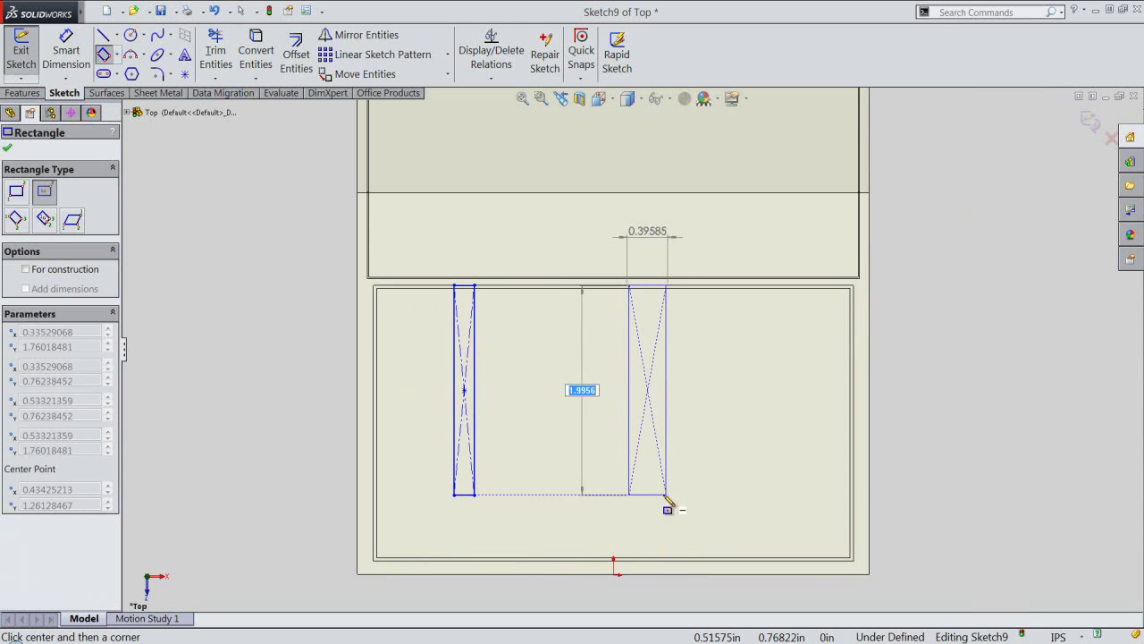
left_click(663, 494)
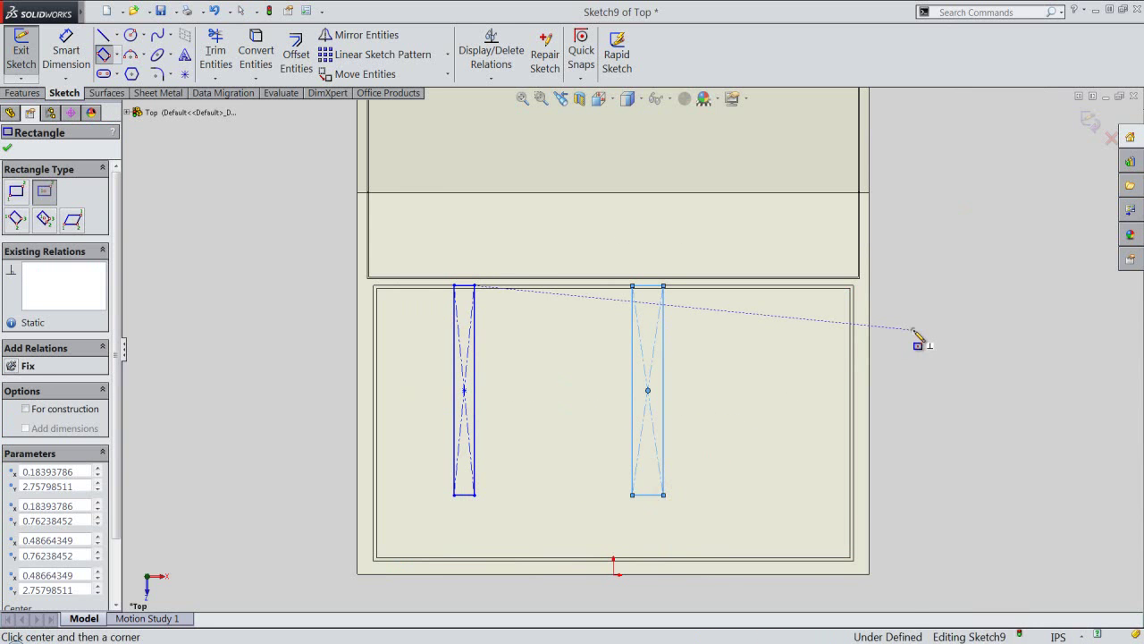
right_click(920, 332)
left_click(940, 153)
Select the bottom lines of both rectangles
left_click(533, 529)
scroll(533, 529, "down", 2)
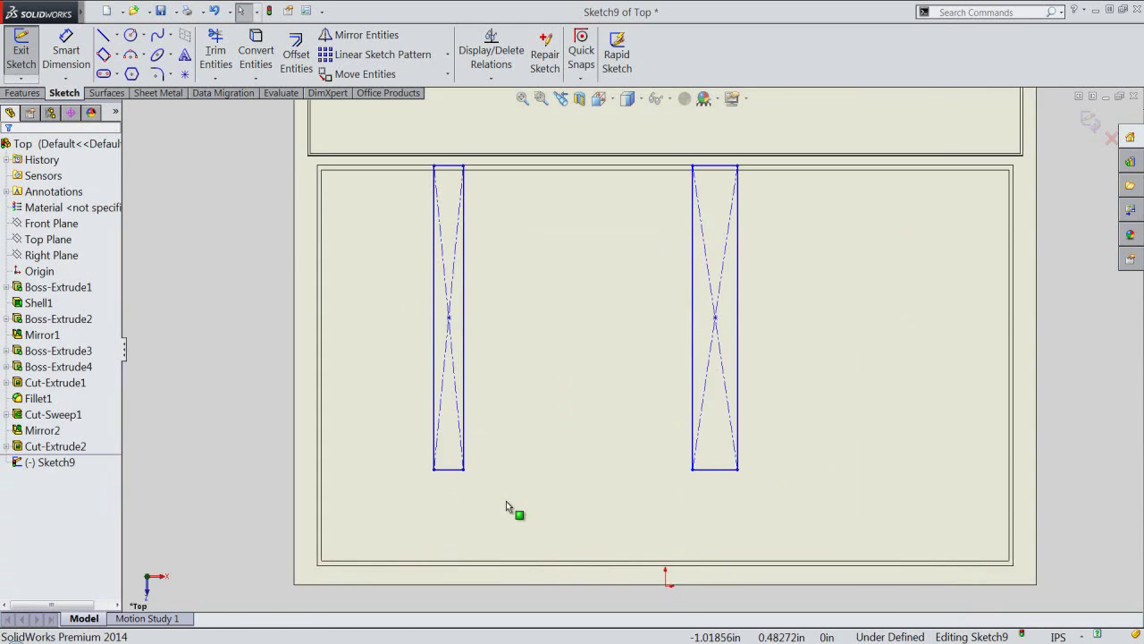
scroll(506, 501, "down", 2)
left_click(443, 454)
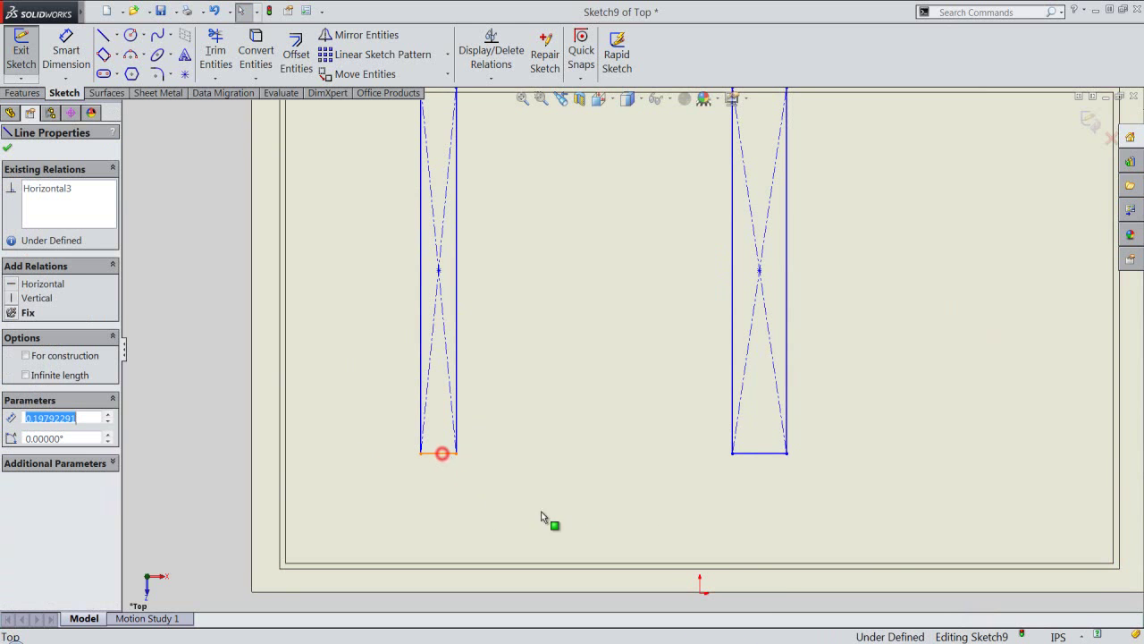
left_click(760, 454, "ctrl")
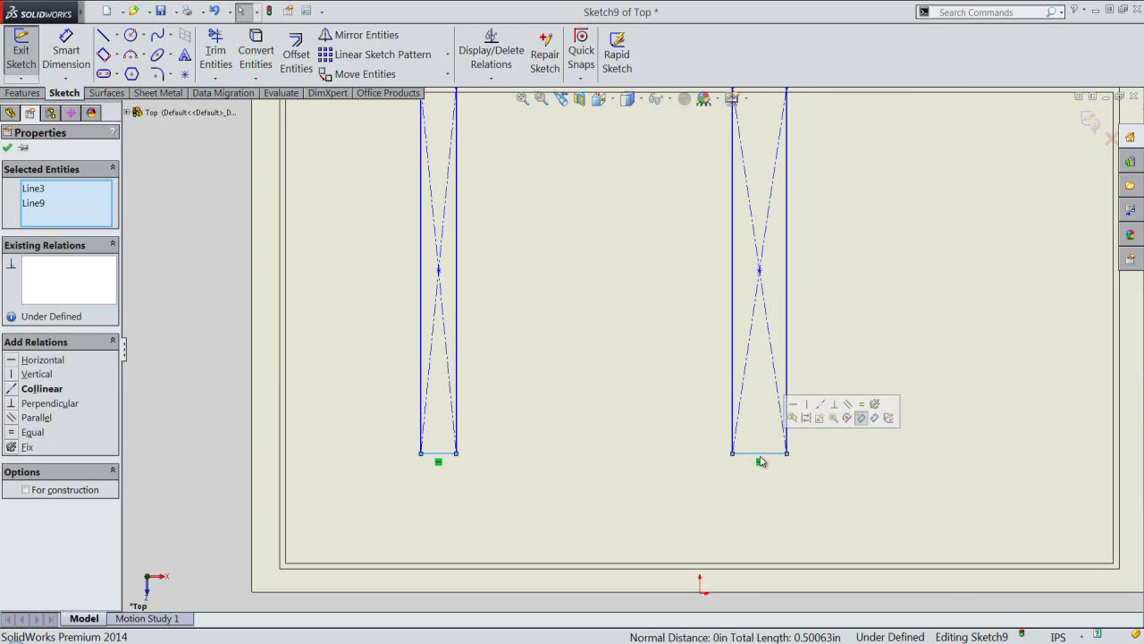
Make both rectangles equal width and their bottoms collinear with the panel's bottom edge
left_click(859, 410)
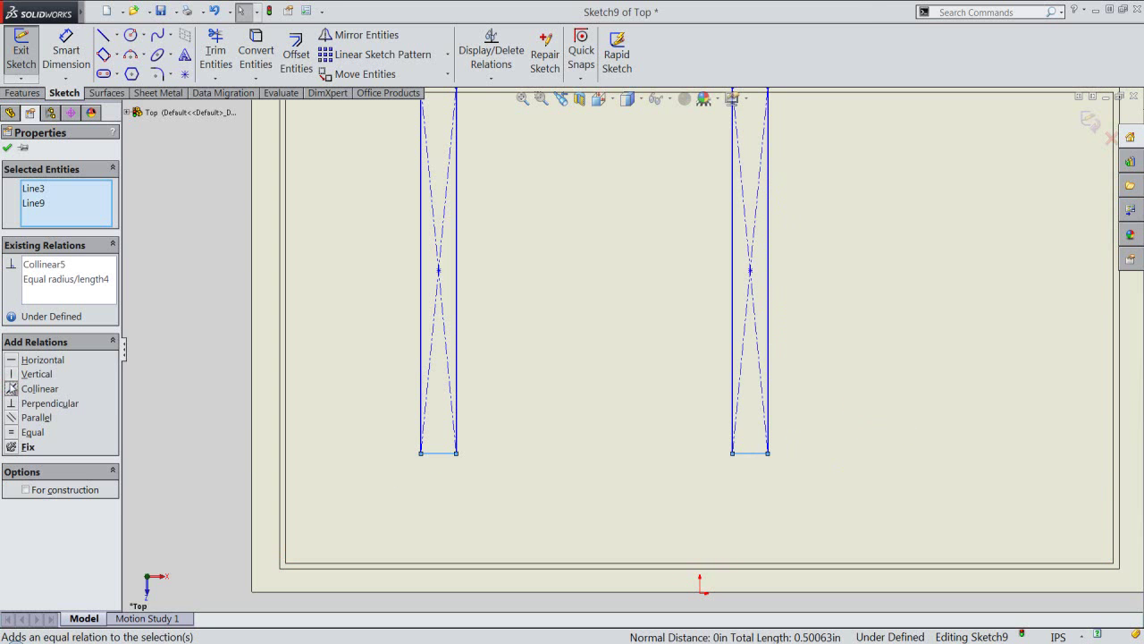
left_click(9, 147)
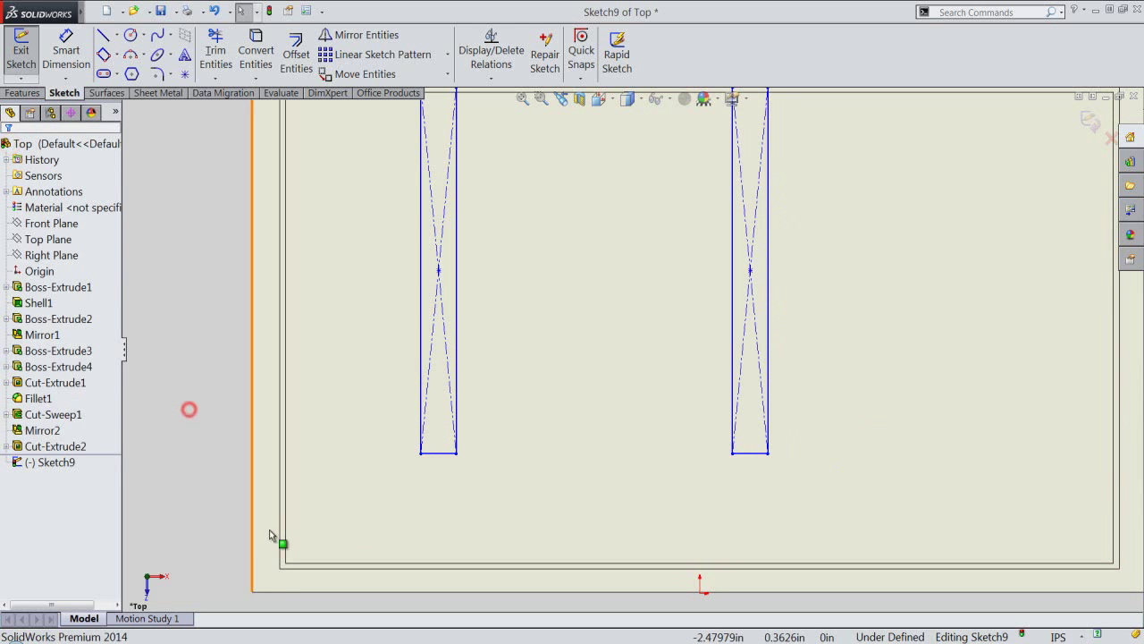
left_click(441, 455)
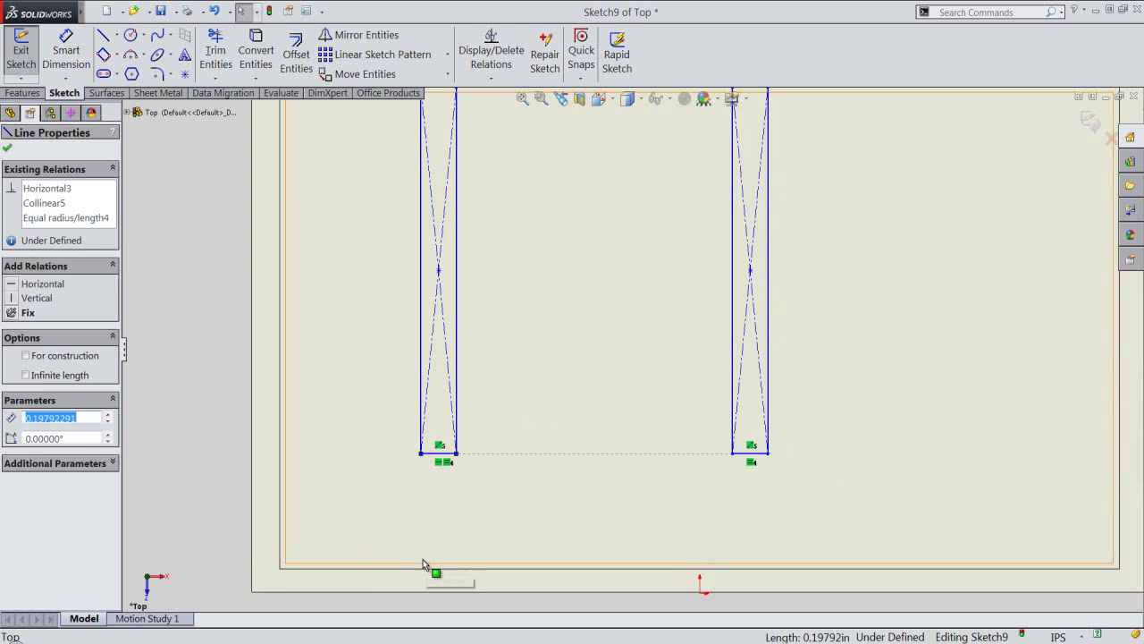
left_click(424, 563, "ctrl")
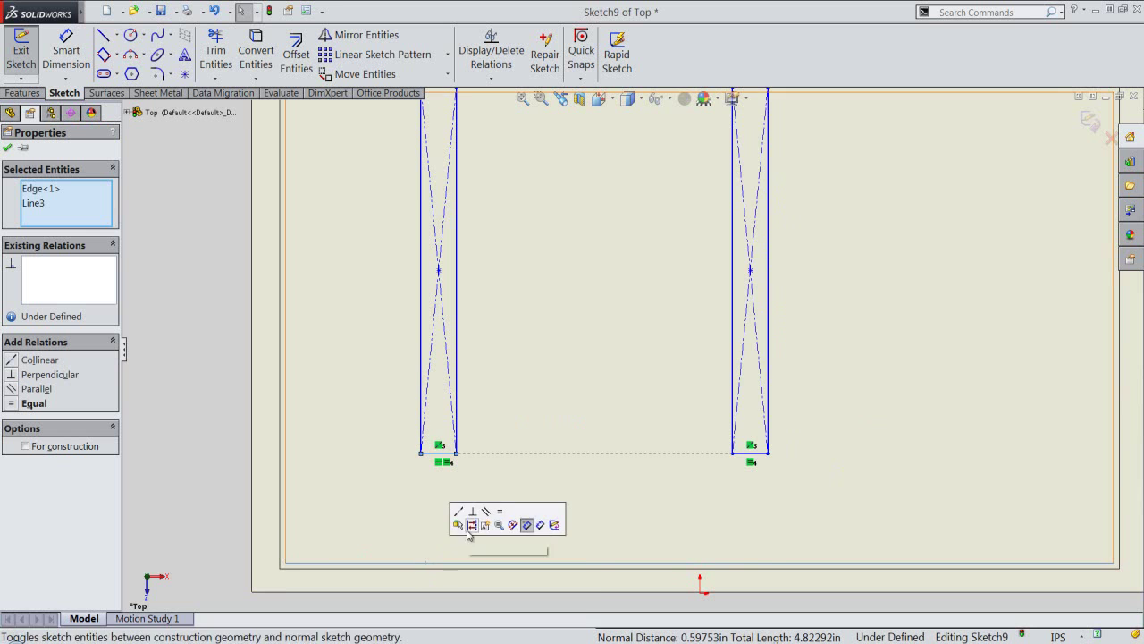
left_click(459, 512)
left_click(198, 417)
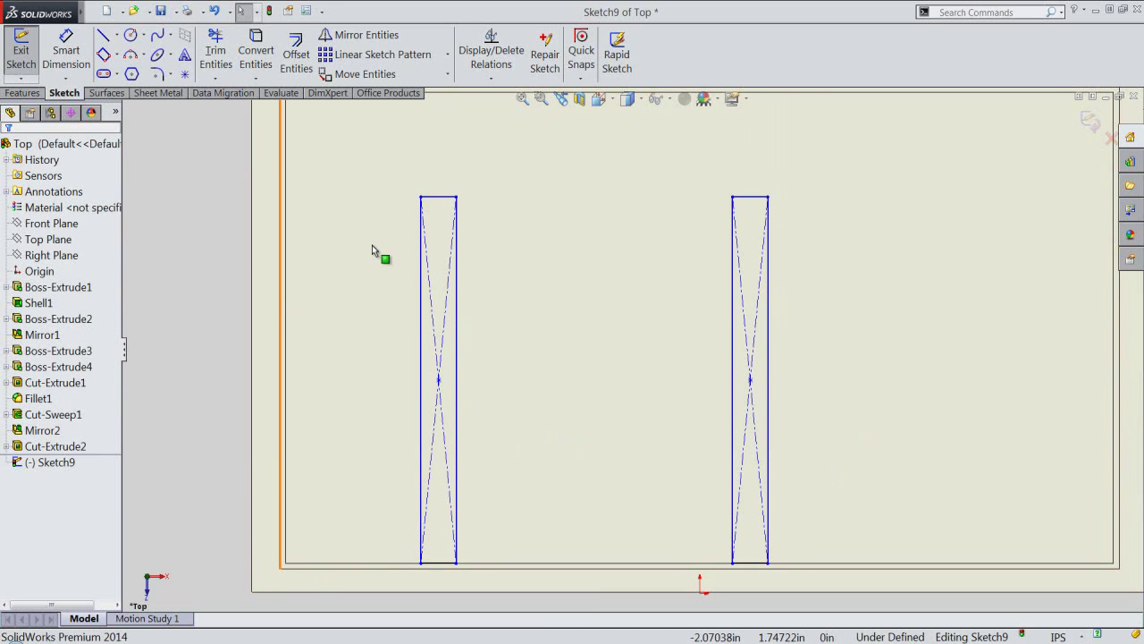
Make the left rectangle's top line collinear with the panel's top edge
left_click(438, 199)
key("z")
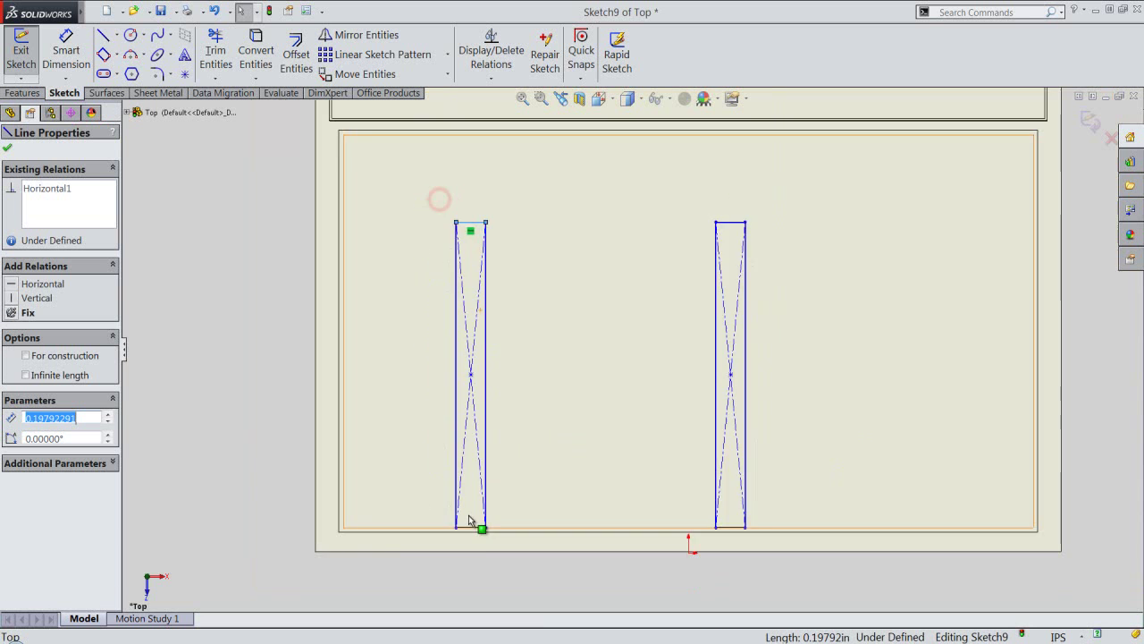
scroll(496, 214, "down", 2)
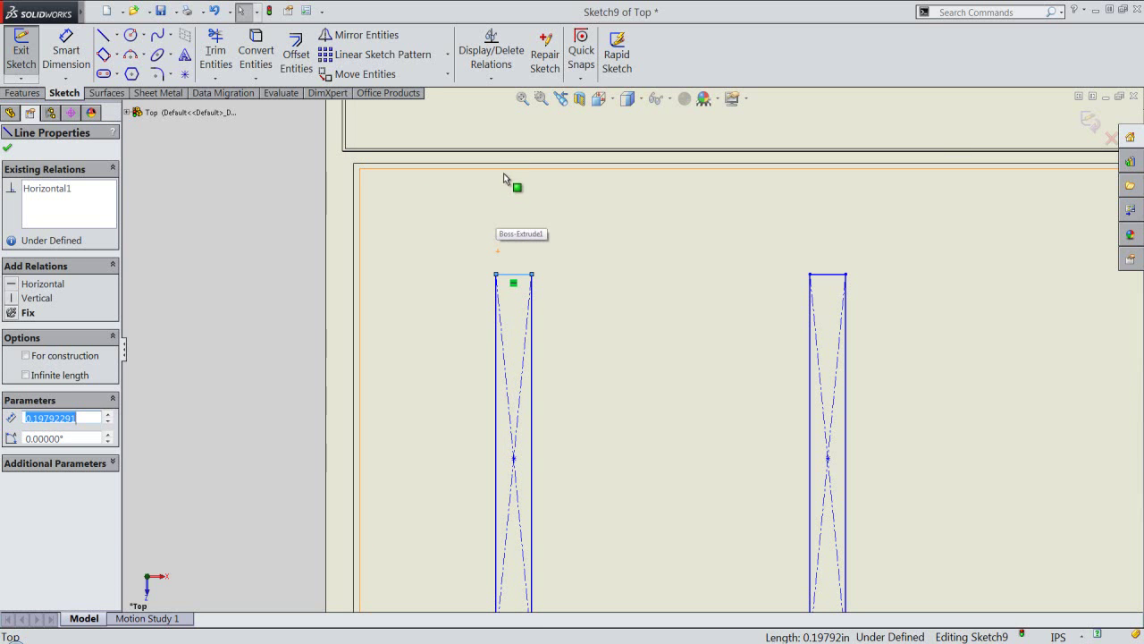
left_click(503, 170, "ctrl")
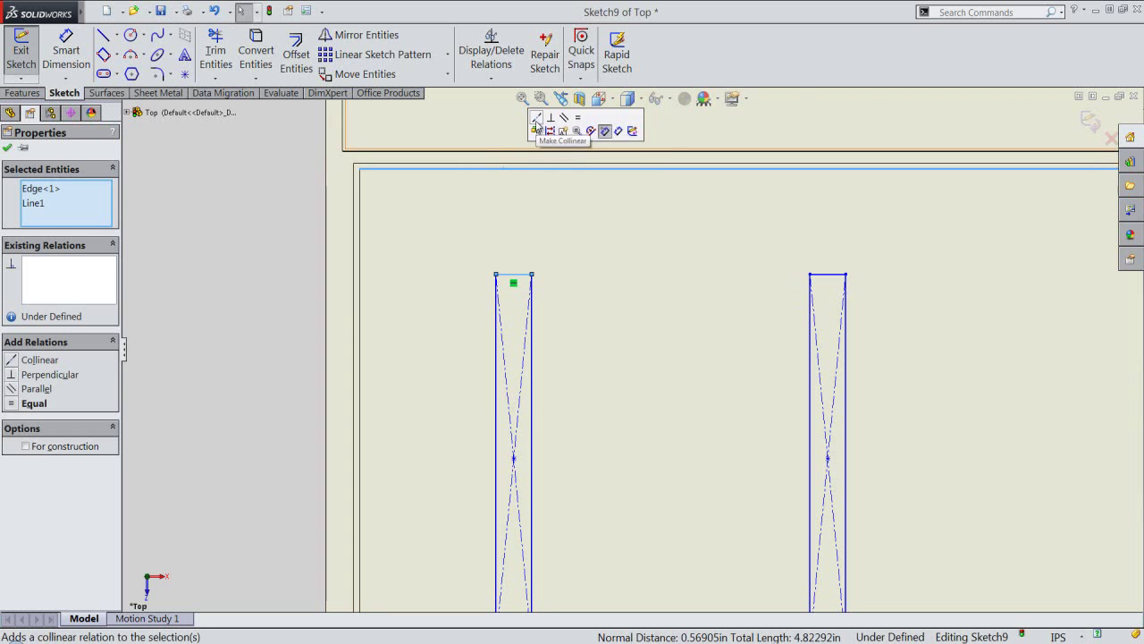
left_click(537, 119)
left_click(266, 264)
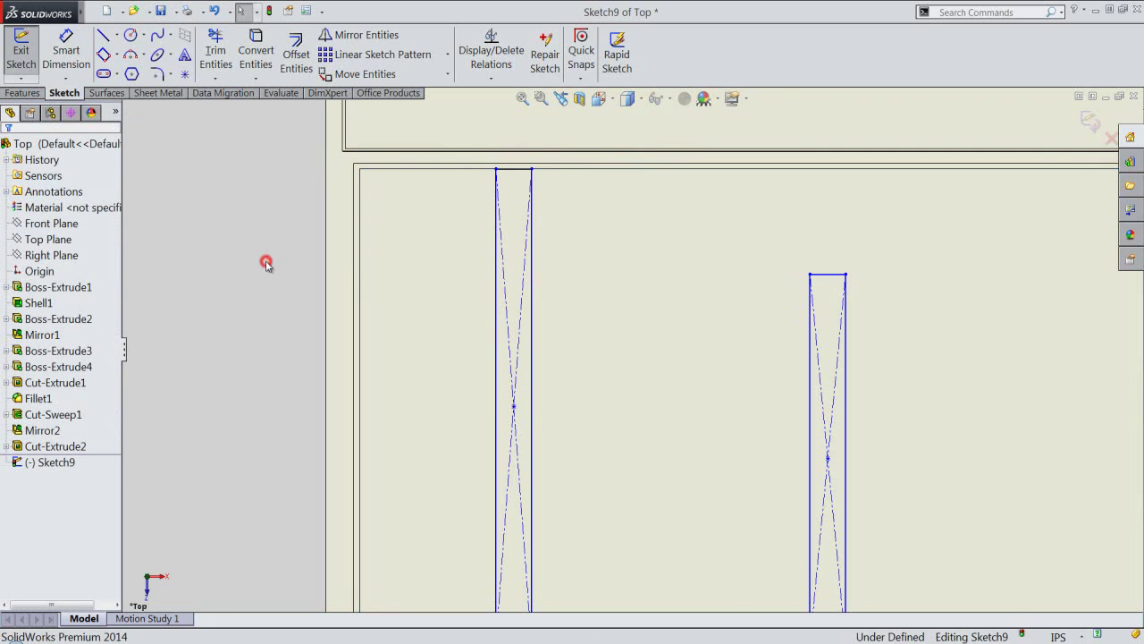
Make the right rectangle's top line collinear with the panel's top edge and fit the view
left_click(828, 273)
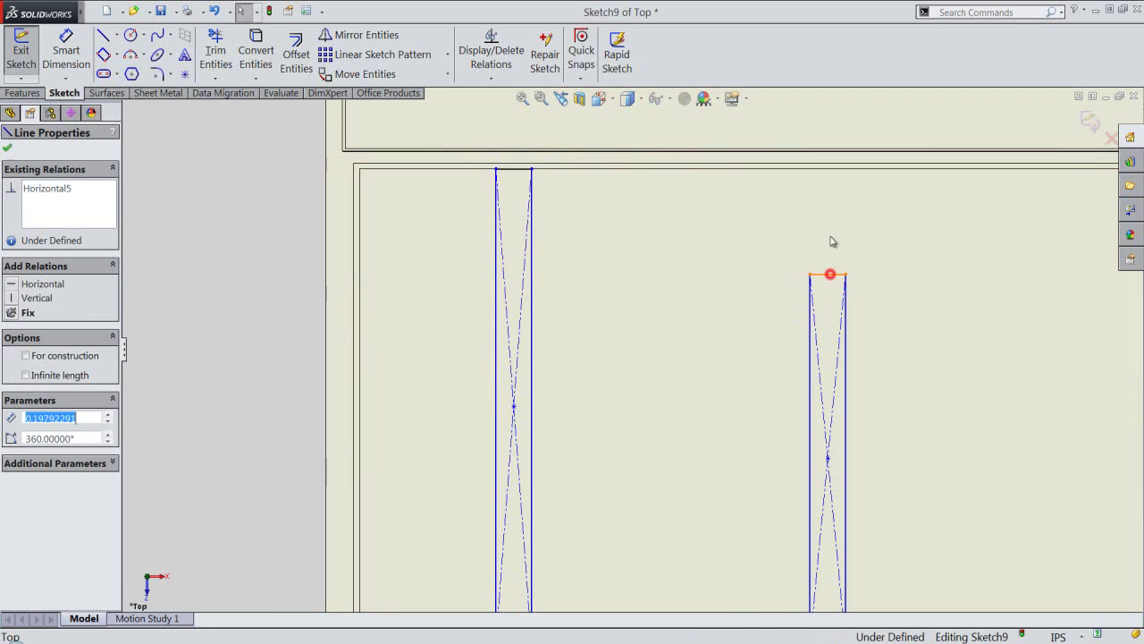
left_click(837, 171, "ctrl")
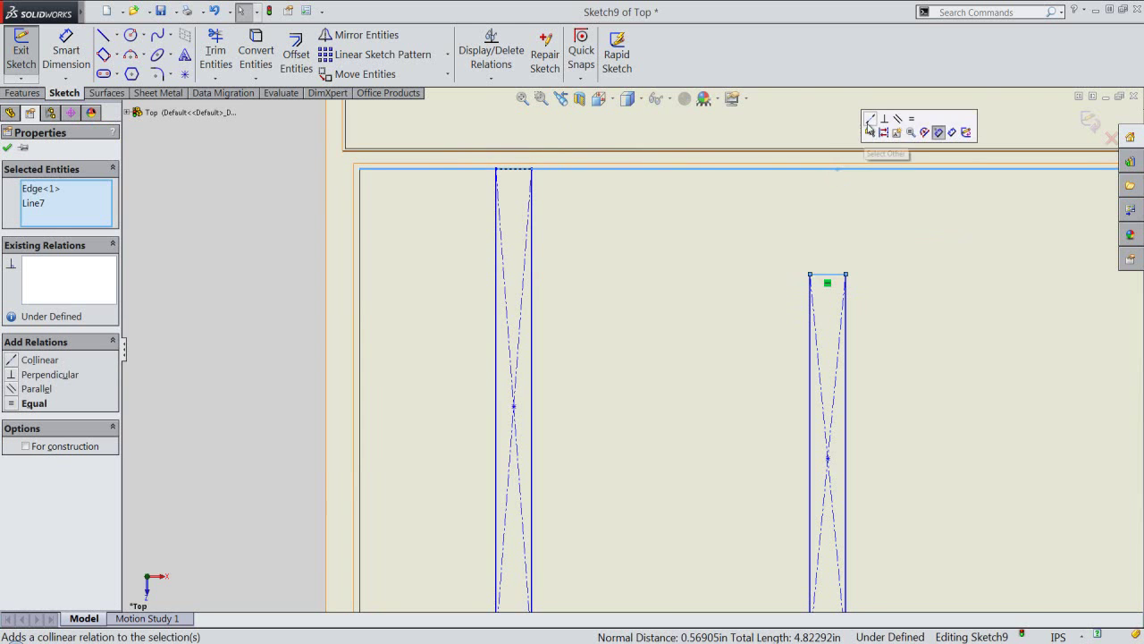
left_click(867, 121)
left_click(522, 99)
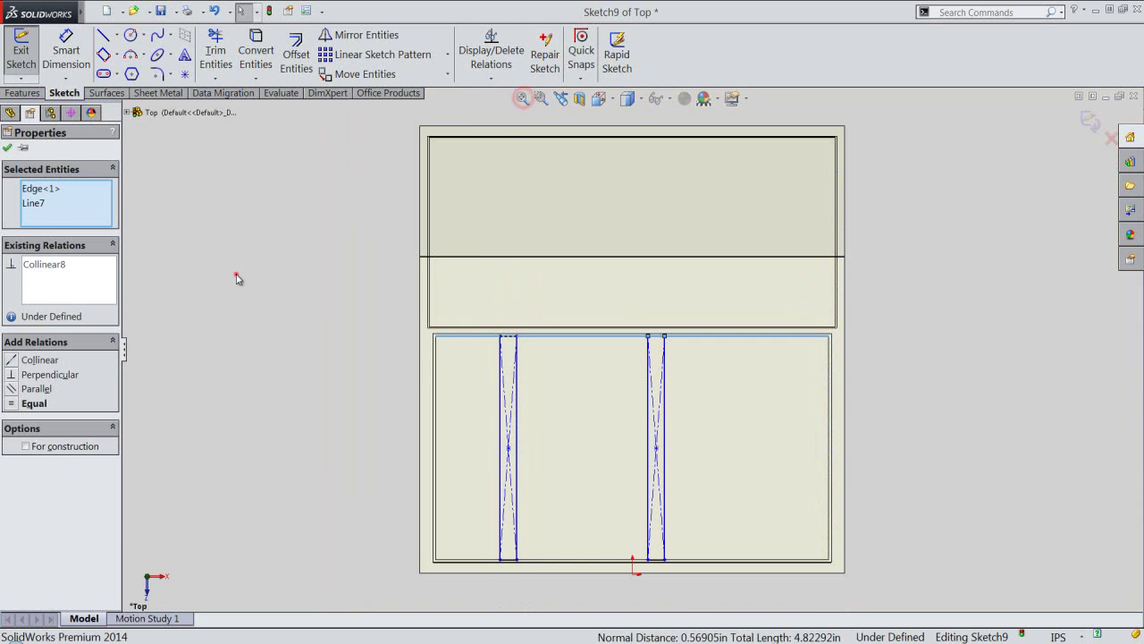
left_click(237, 277)
left_click(255, 250)
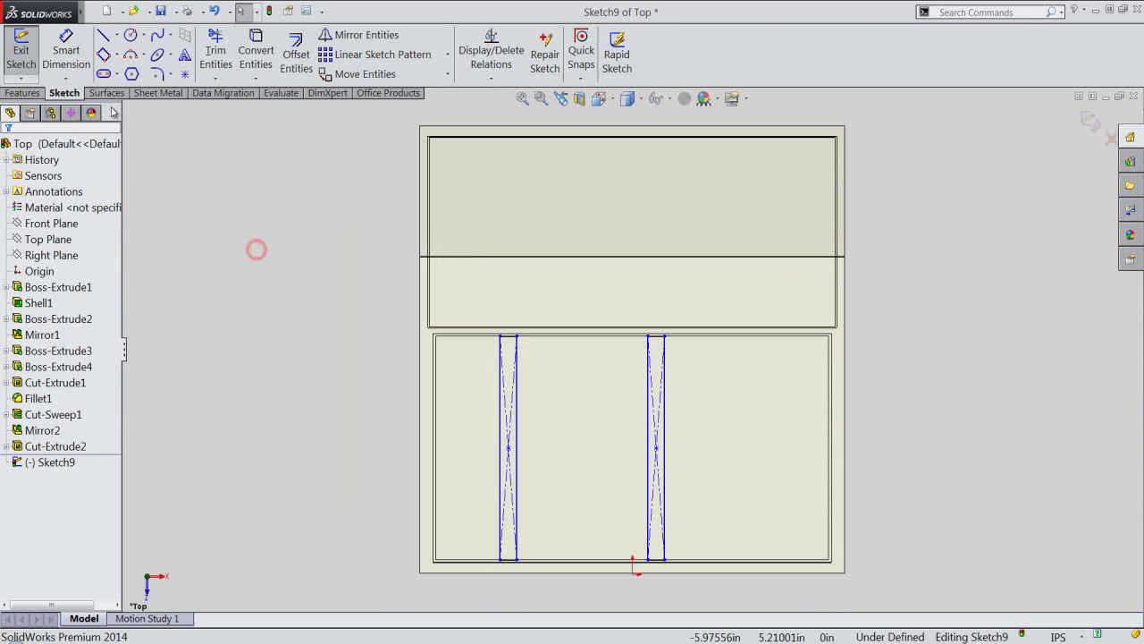
left_click(68, 64)
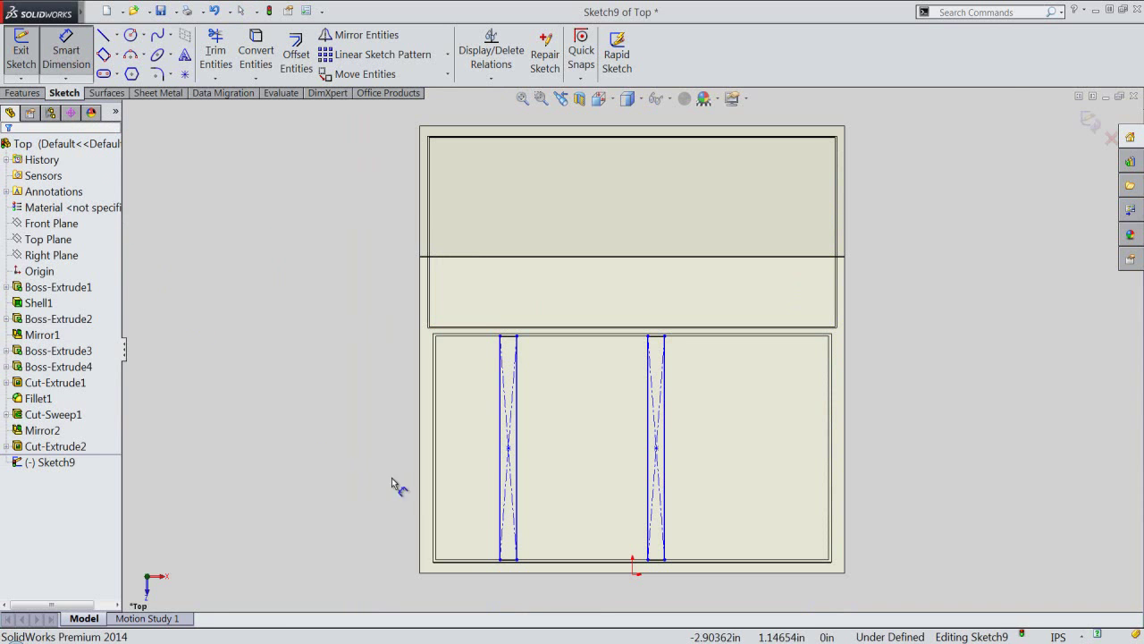
Dimension the left rectangle's centre 0.671875 in from the panel's left edge
scroll(454, 487, "down", 2)
left_click(429, 442)
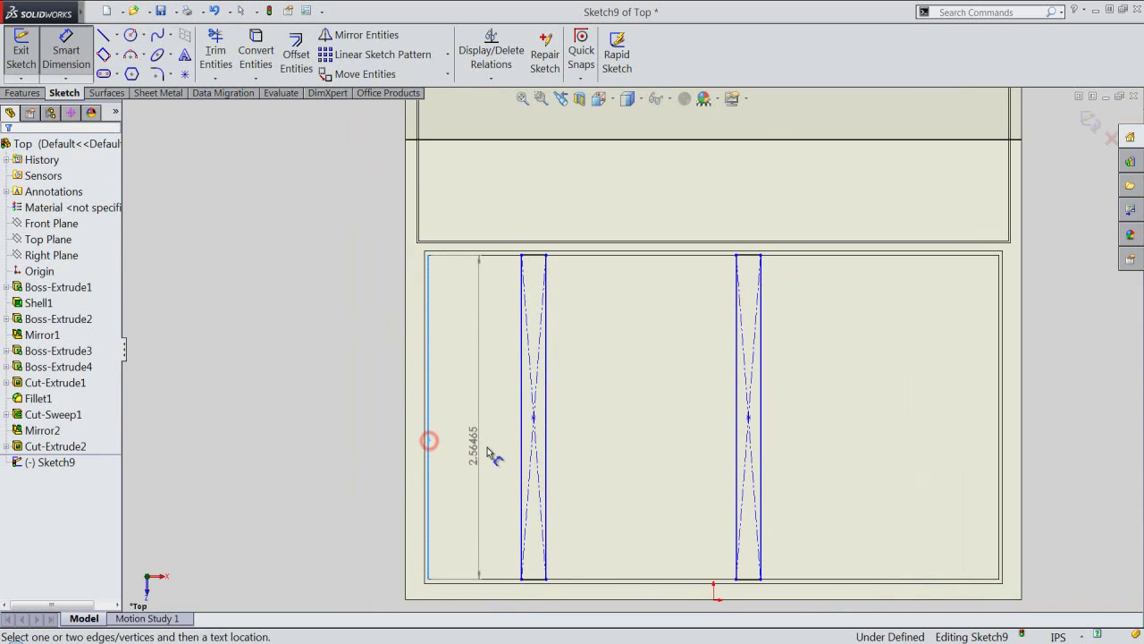
left_click(533, 420)
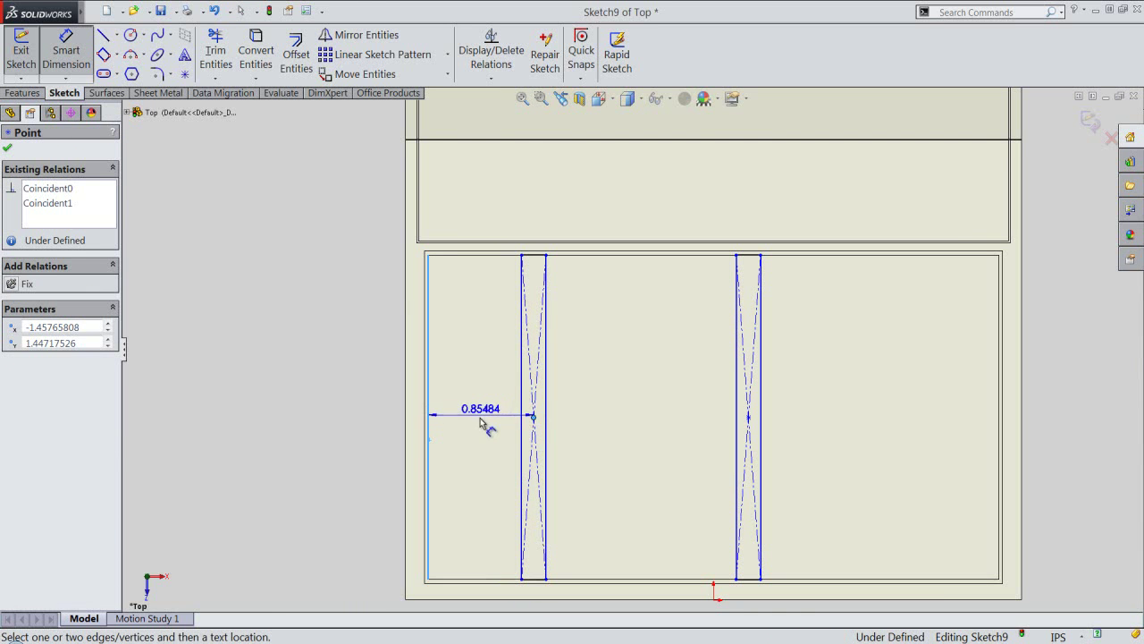
left_click(480, 421)
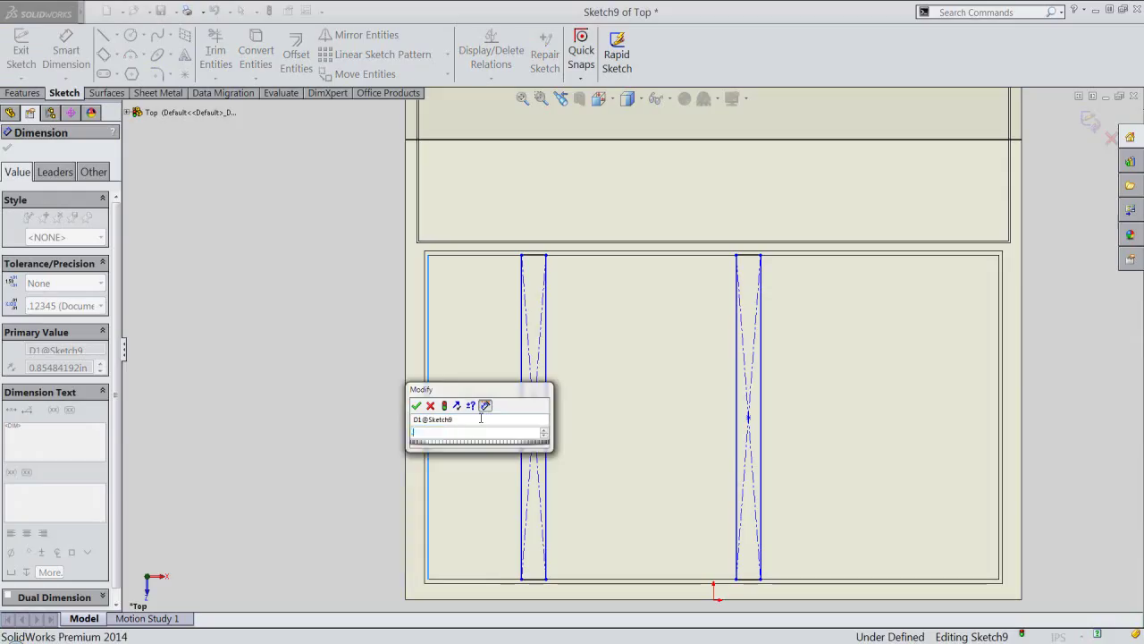
type(".67")
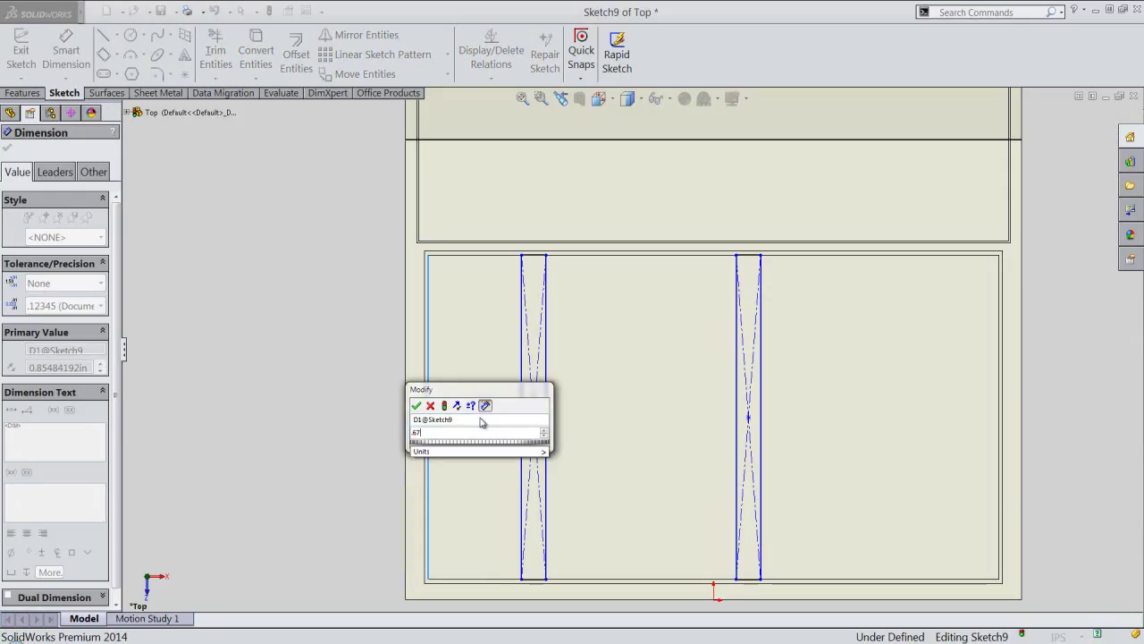
type("1875")
key("Return")
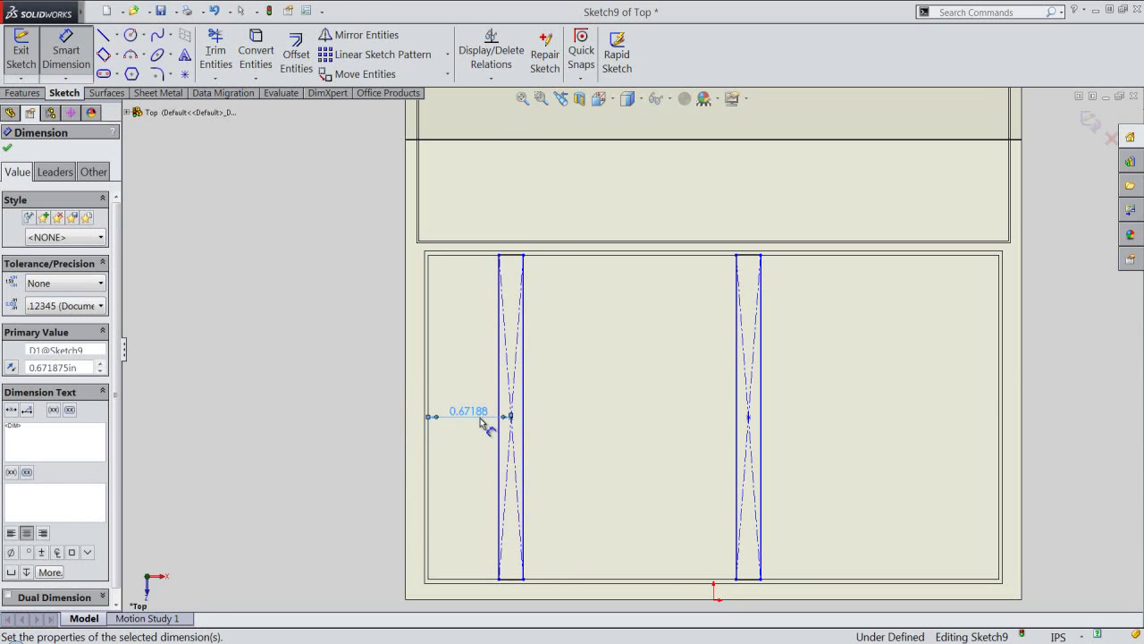
left_click(347, 363)
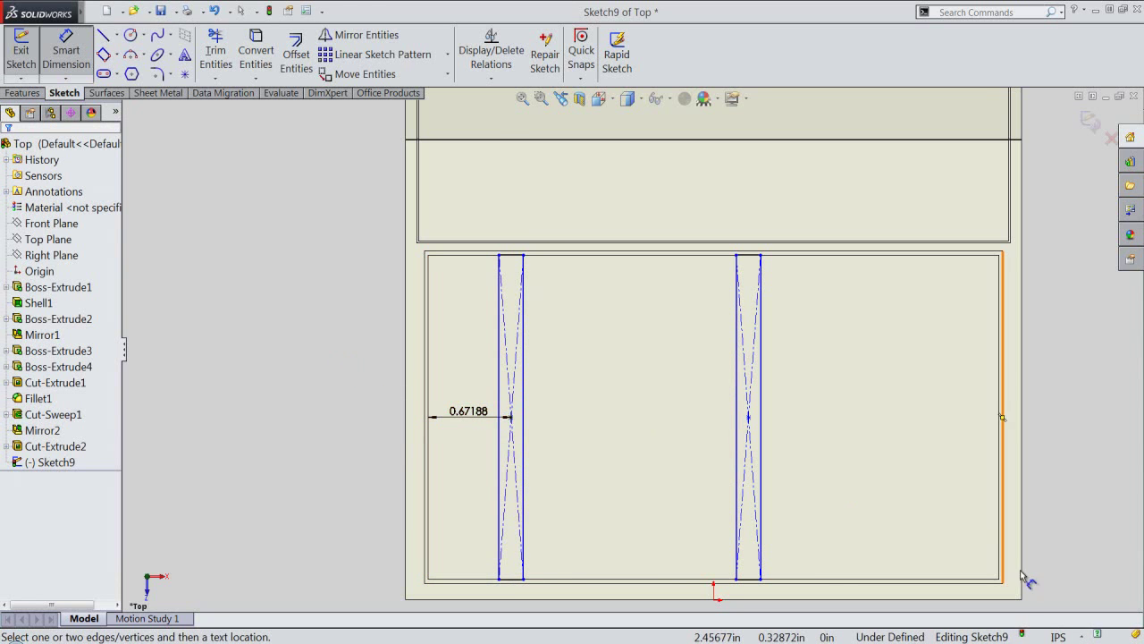
Set the document's Length Decimals to .123456 in the Units settings
left_click(1058, 636)
left_click(1064, 616)
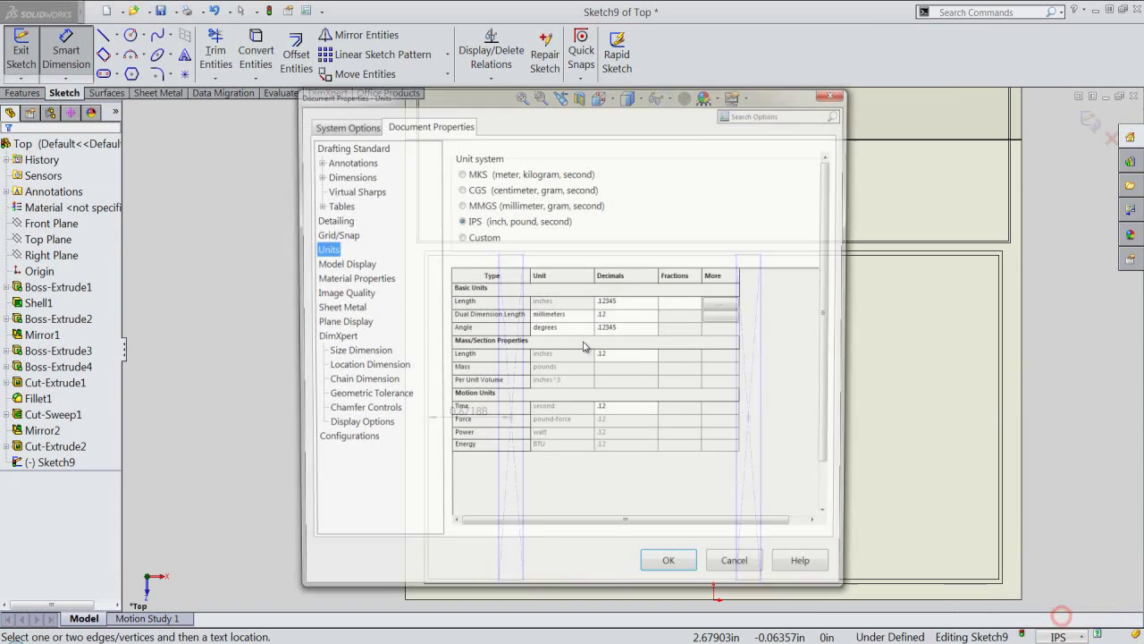
left_click(656, 303)
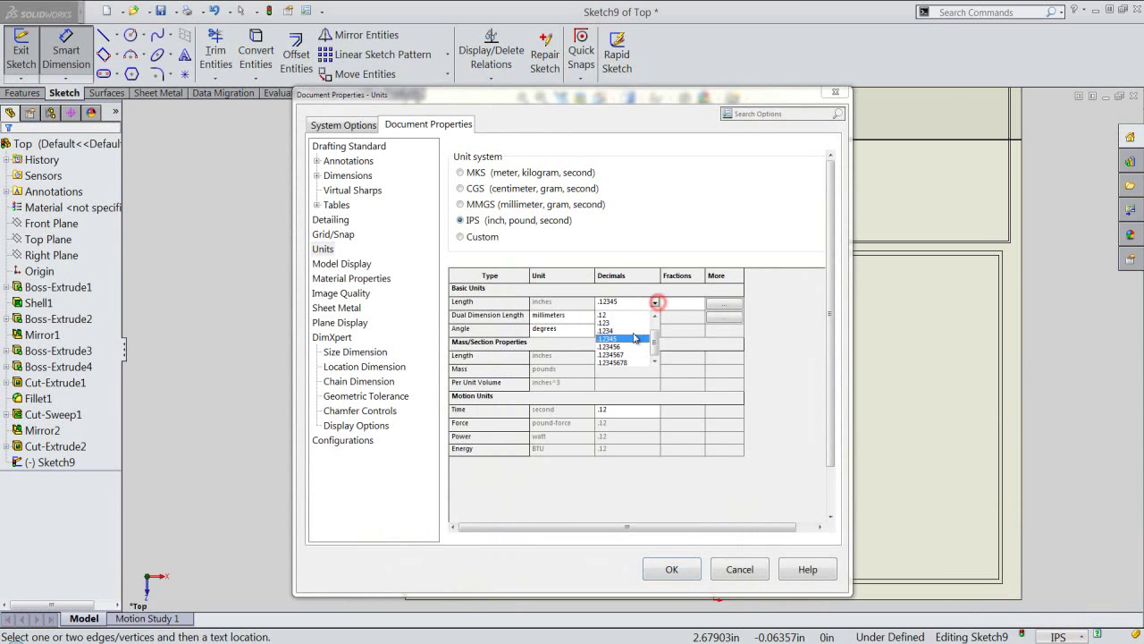
left_click(620, 347)
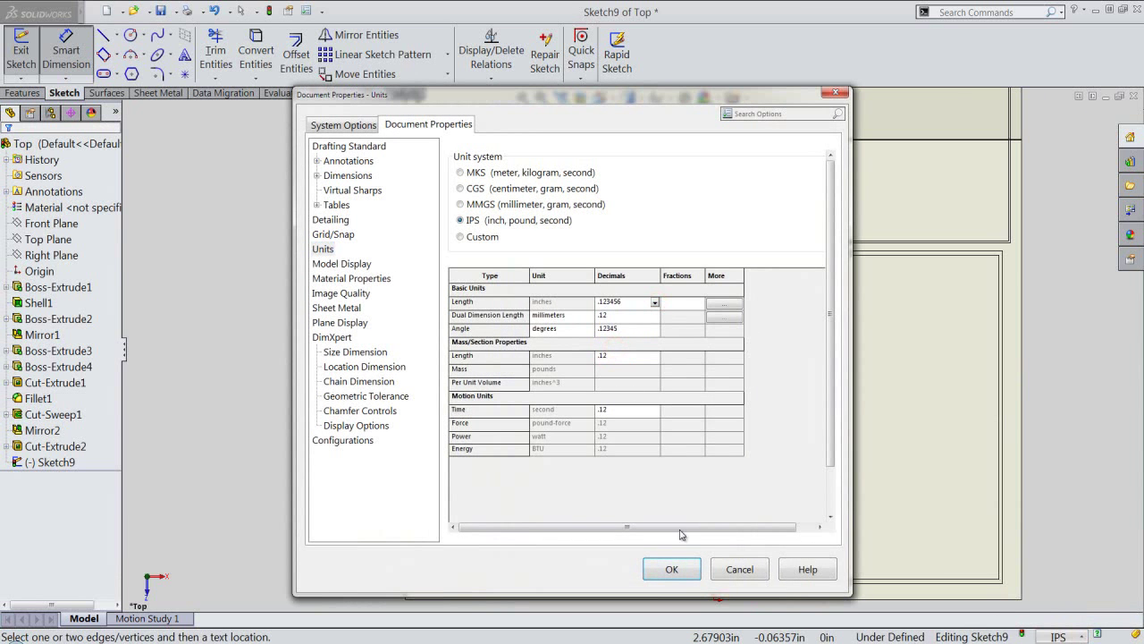
left_click(672, 569)
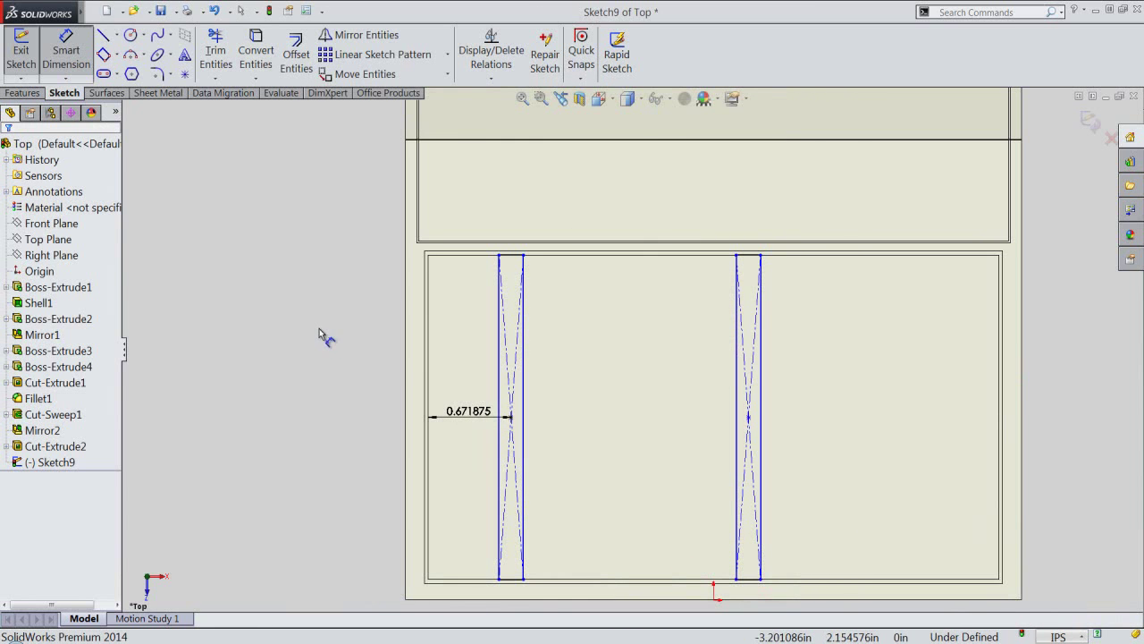
Dimension the left slot's width between its long sides to 0.03125 in, then exit dimensioning
left_click(499, 394)
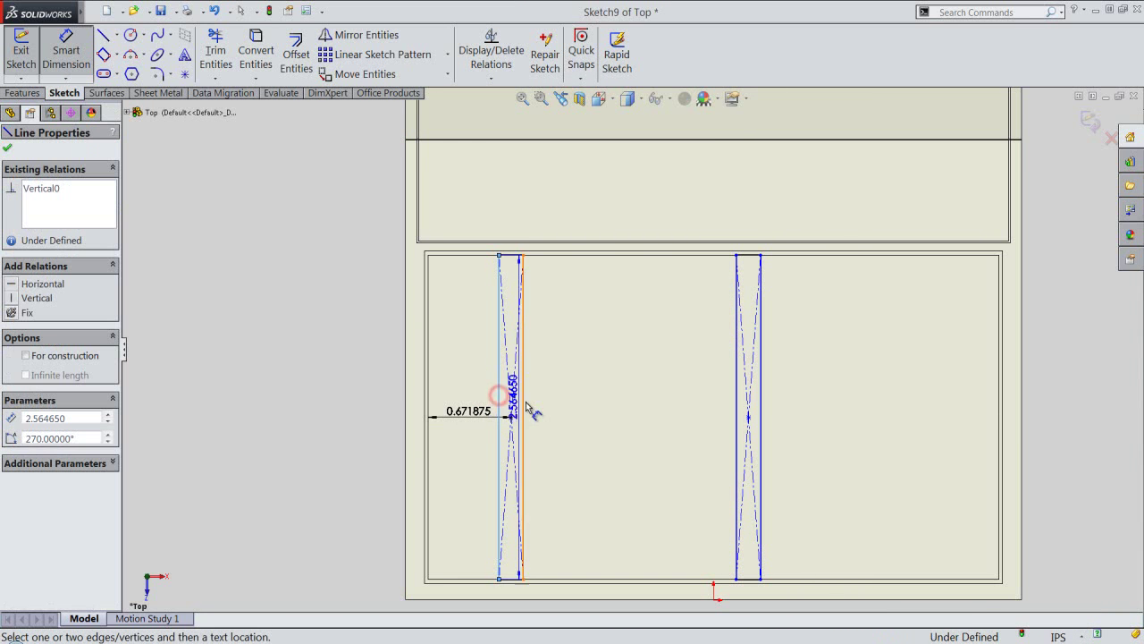
left_click(525, 402)
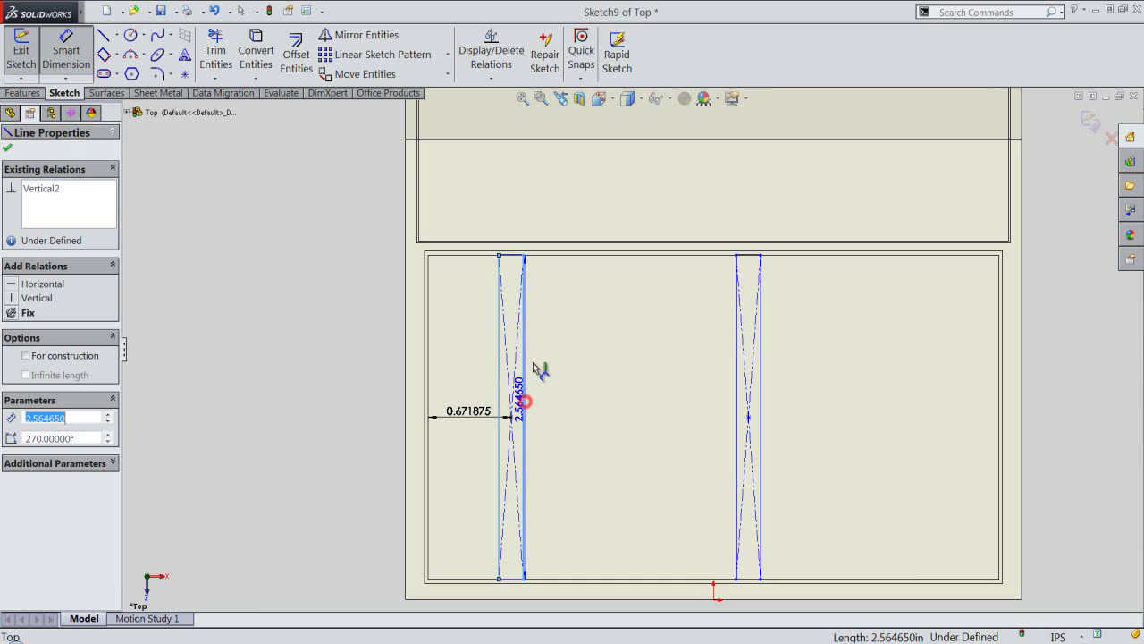
left_click(534, 357)
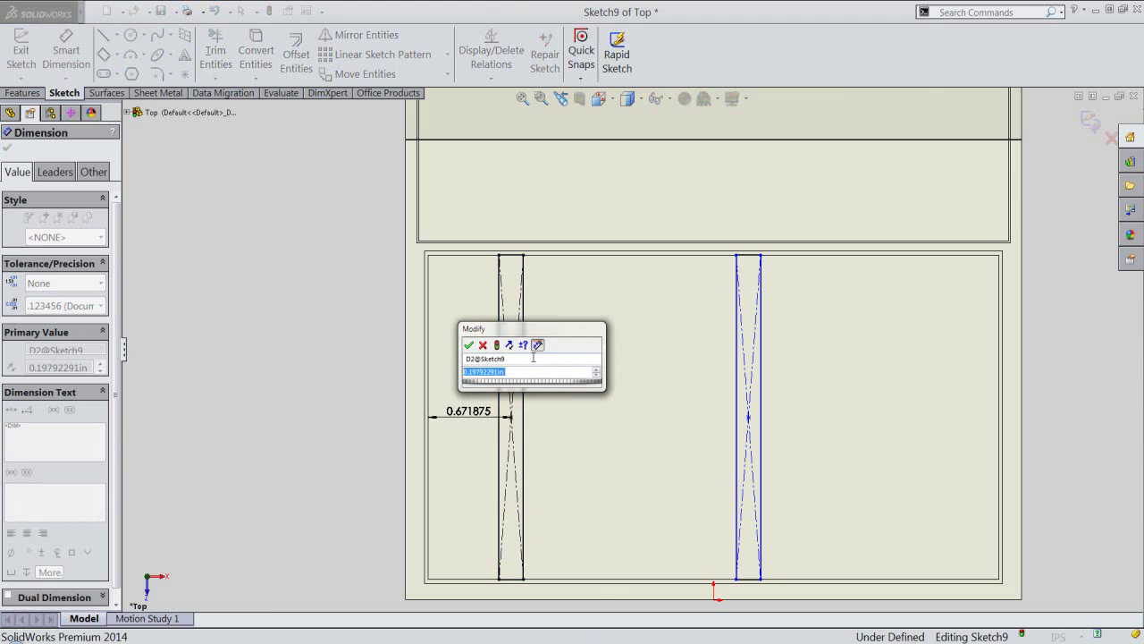
type(".03125")
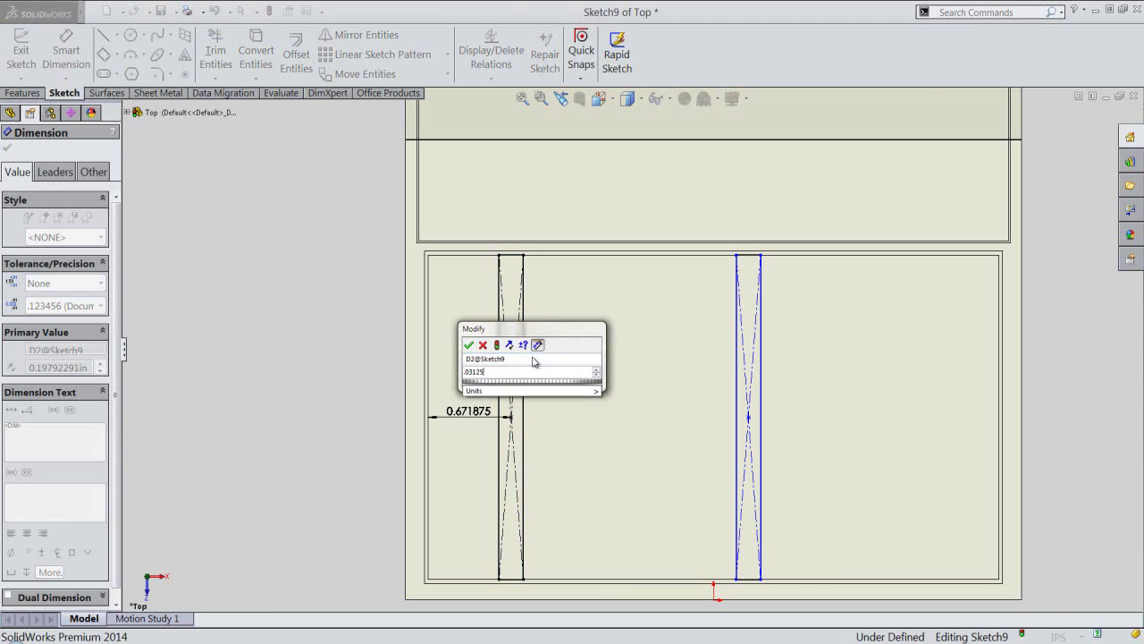
key("Return")
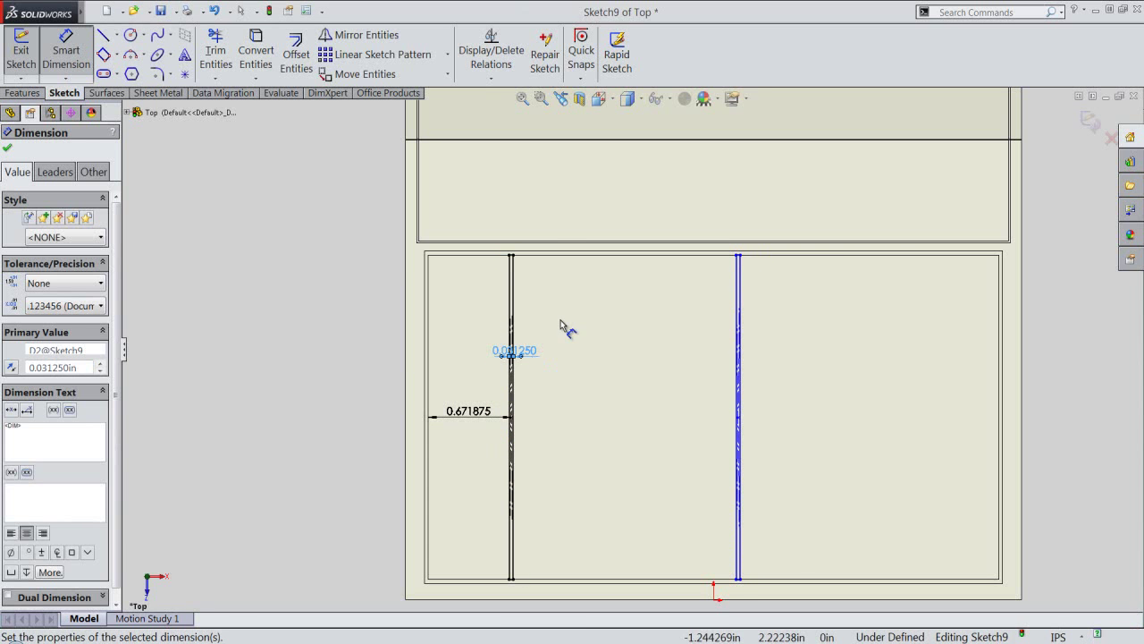
right_click(561, 325)
left_click(599, 201)
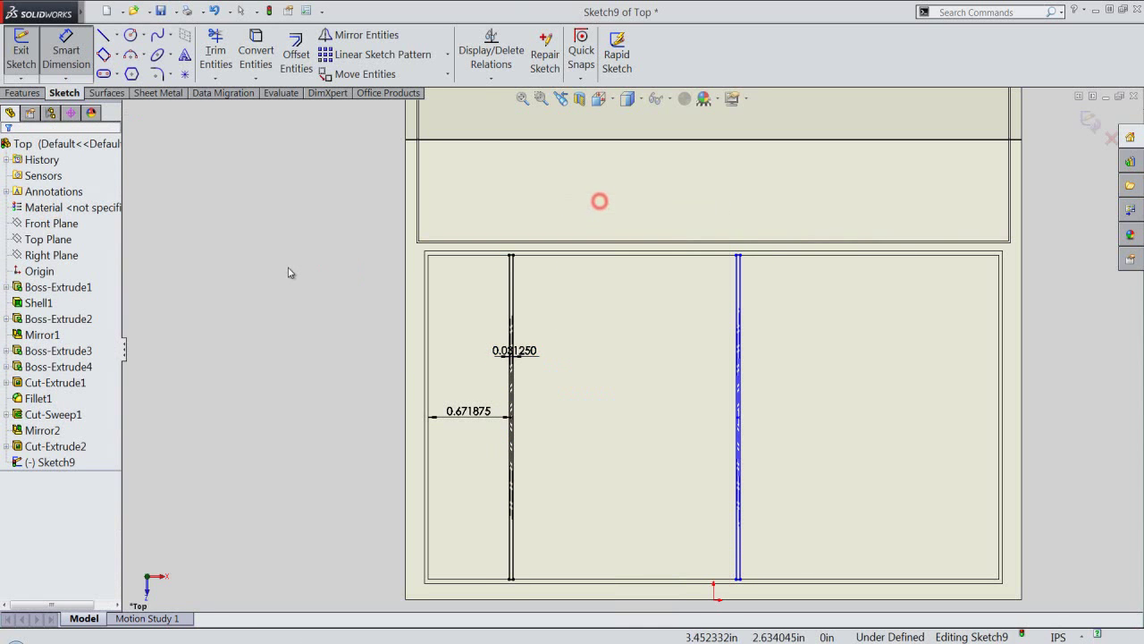
left_click(288, 270)
right_click(338, 270)
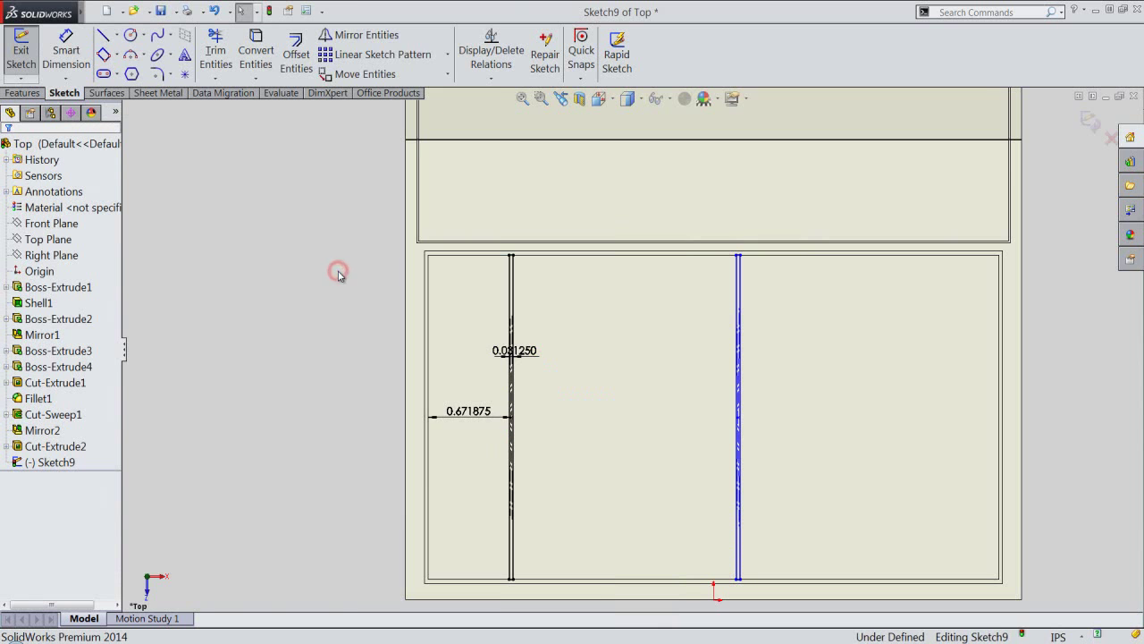
Add a driven reference dimension of 3.953125 in from the left slot to the plate's right edge
left_click(429, 10)
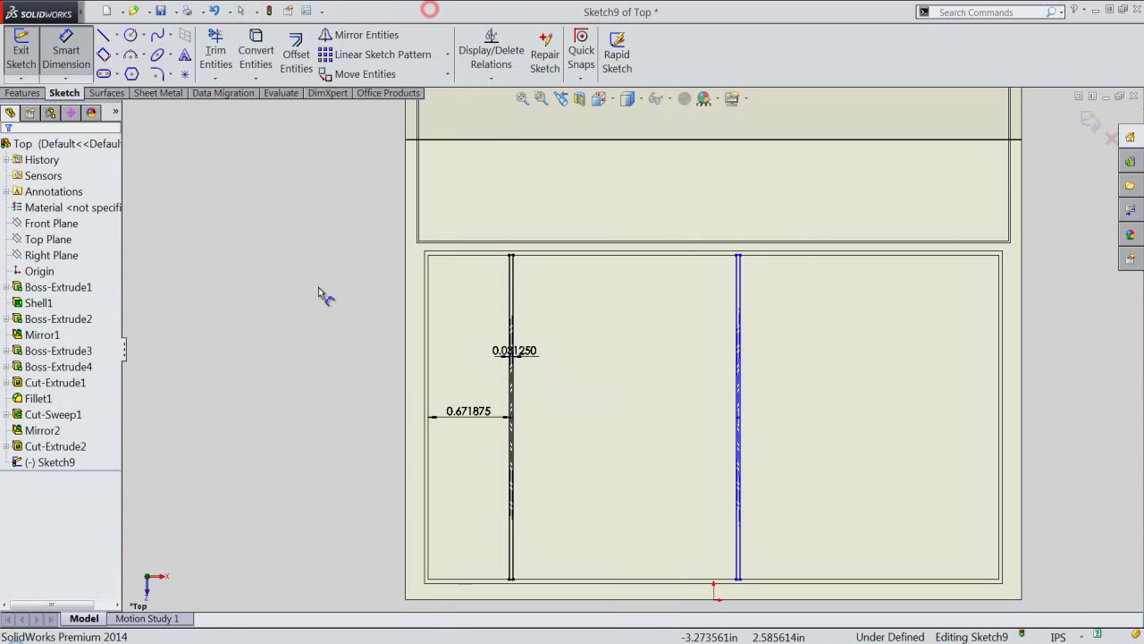
scroll(587, 408, "down", 2)
scroll(504, 393, "down", 3)
scroll(432, 373, "down", 2)
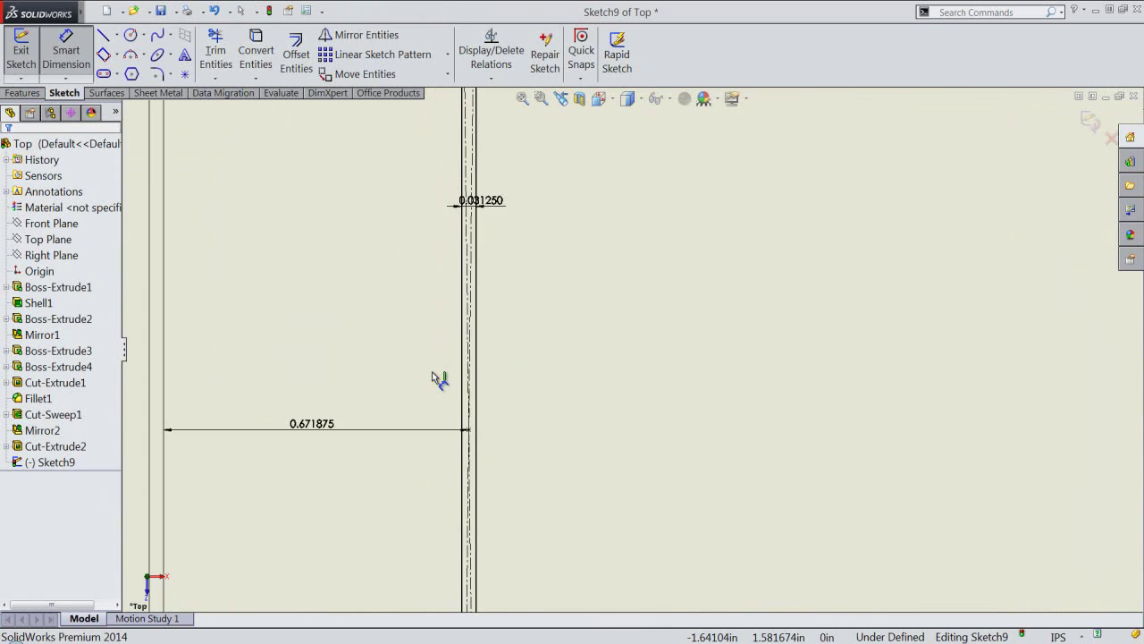
scroll(442, 389, "down", 1)
left_click(483, 441)
scroll(411, 424, "up", 2)
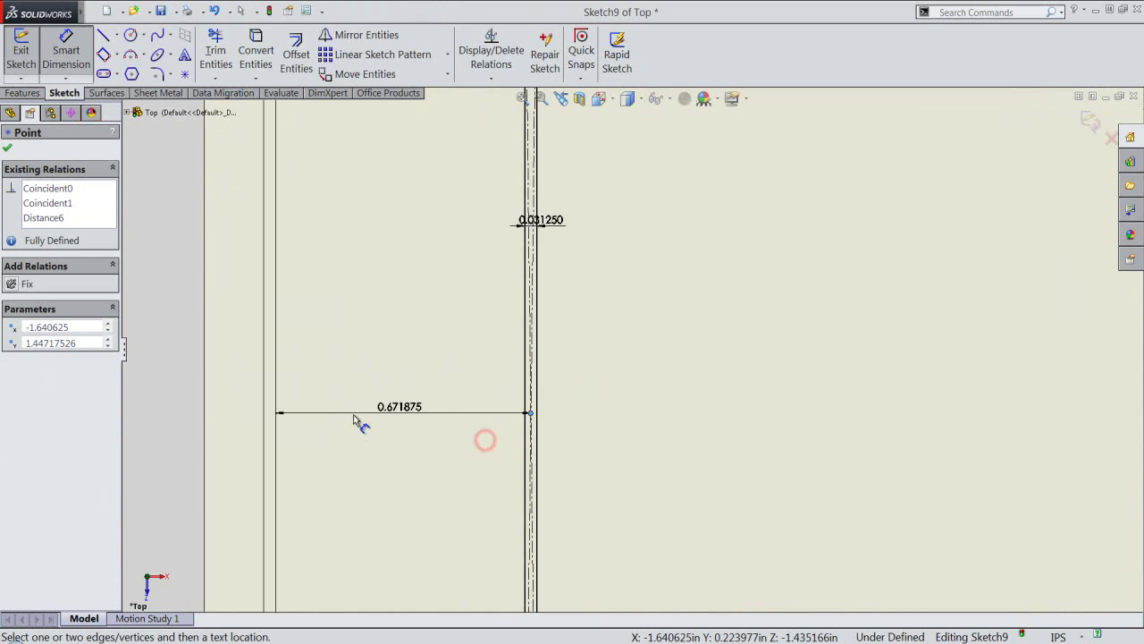
scroll(353, 414, "up", 2)
scroll(385, 421, "up", 3)
scroll(631, 407, "up", 1)
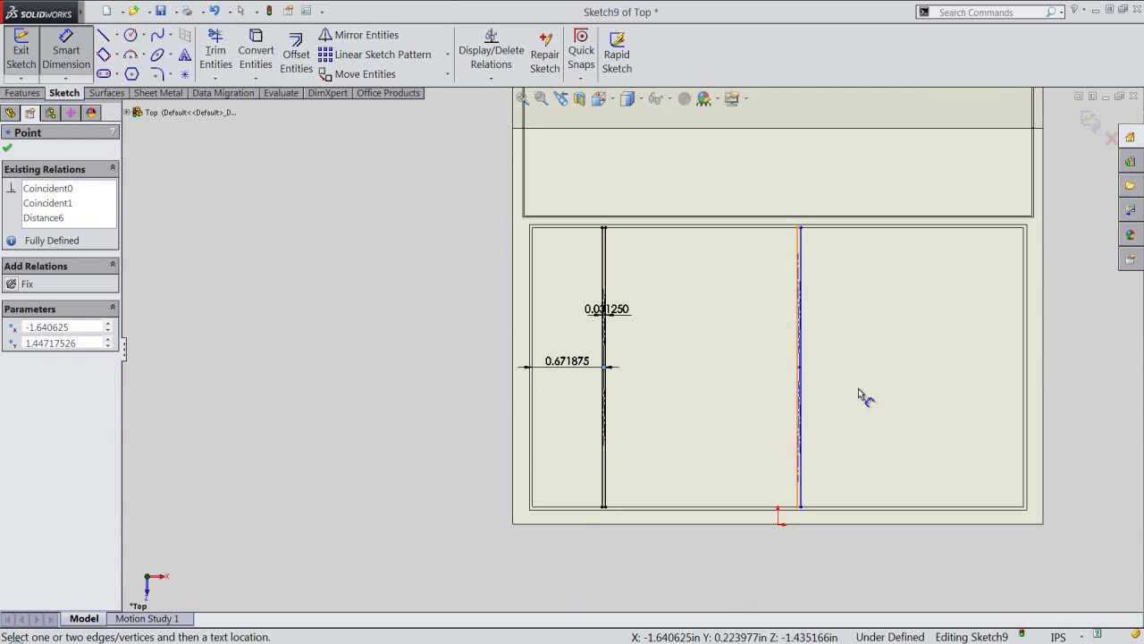
left_click(1024, 374)
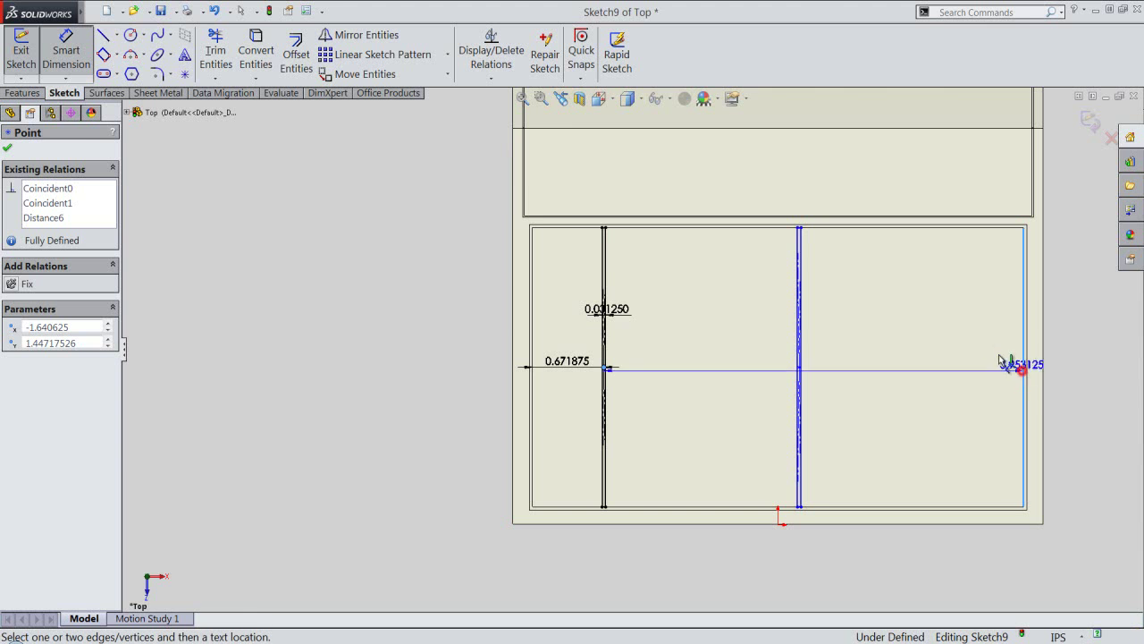
left_click(907, 283)
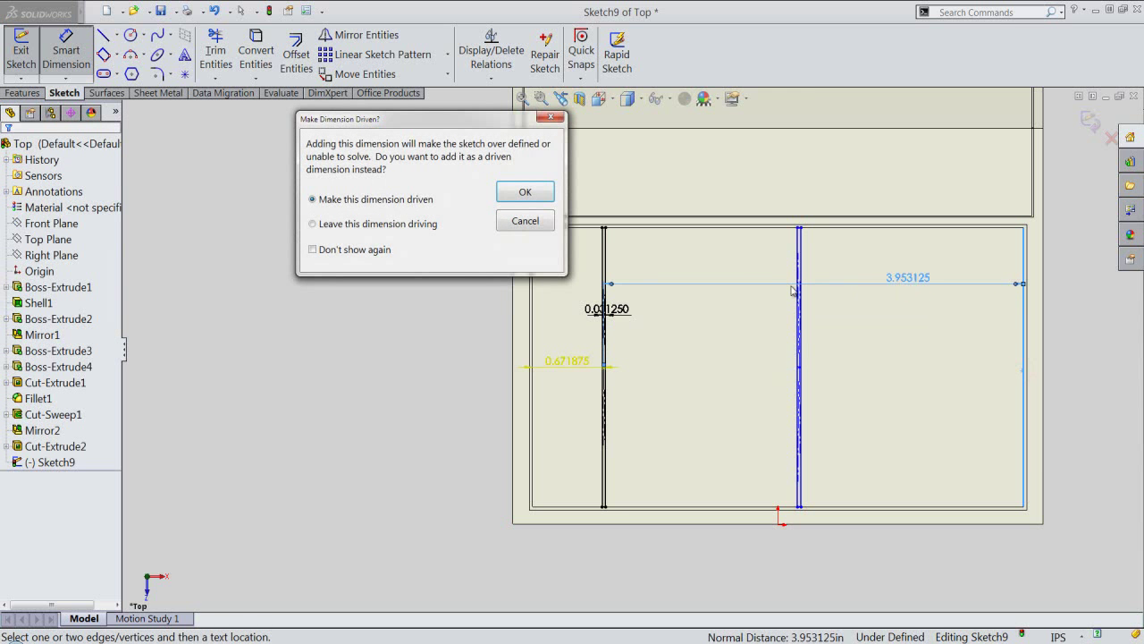
left_click(525, 191)
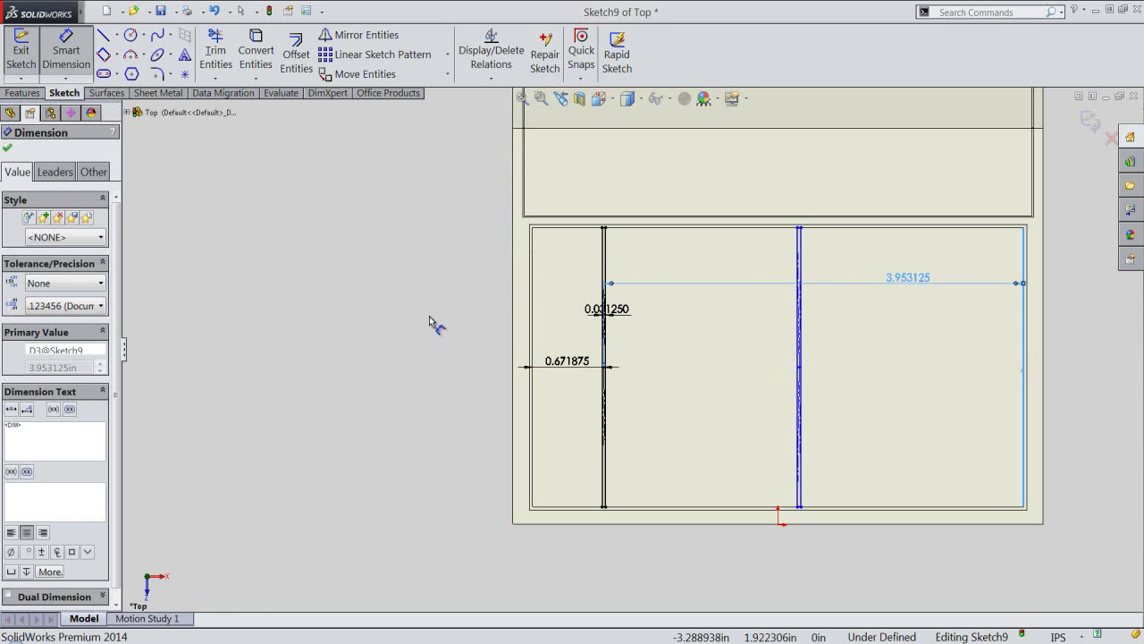
Set the slot spacing to ="D3@Sketch9"/2 (1.976563 in) and exit the sketch
scroll(662, 390, "down", 2)
scroll(617, 384, "down", 2)
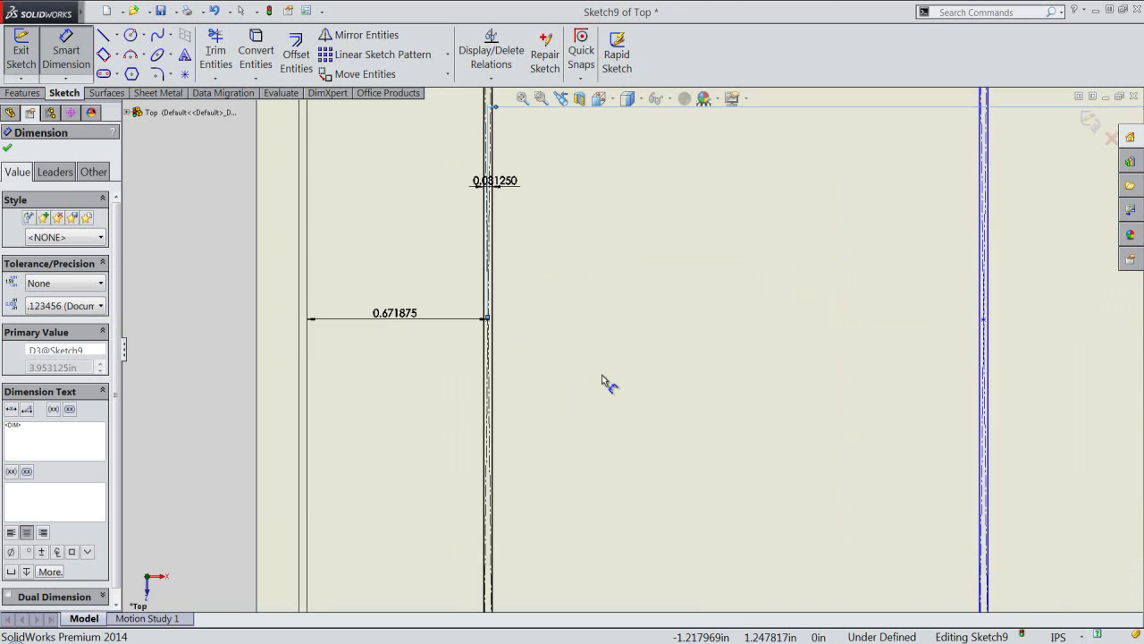
scroll(581, 371, "down", 2)
left_click(528, 350)
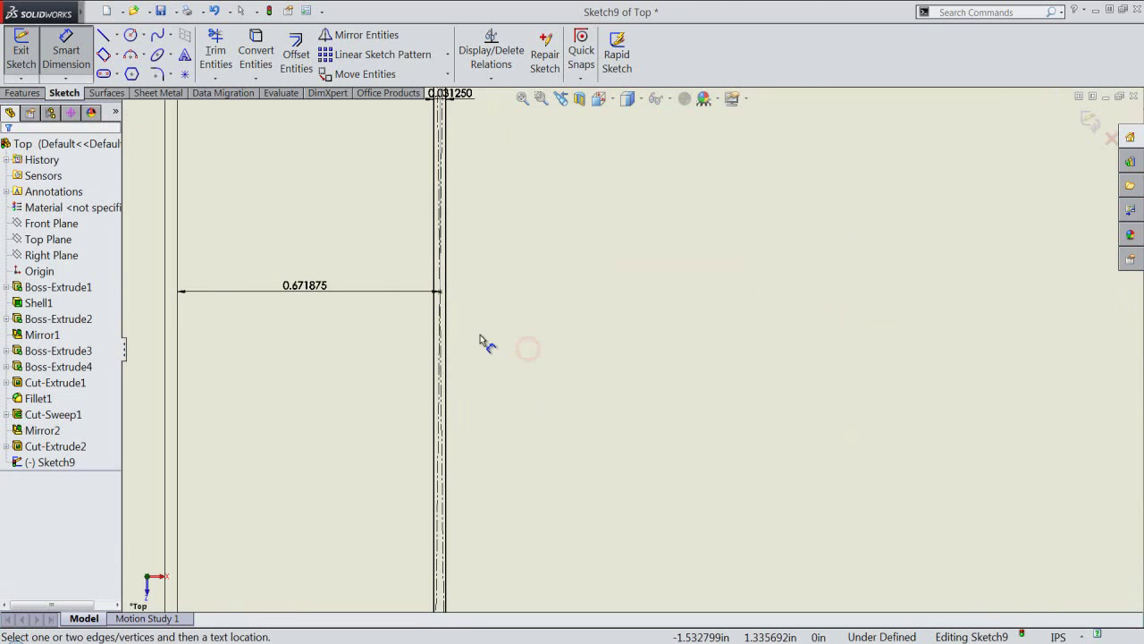
left_click(440, 293)
scroll(623, 349, "up", 1)
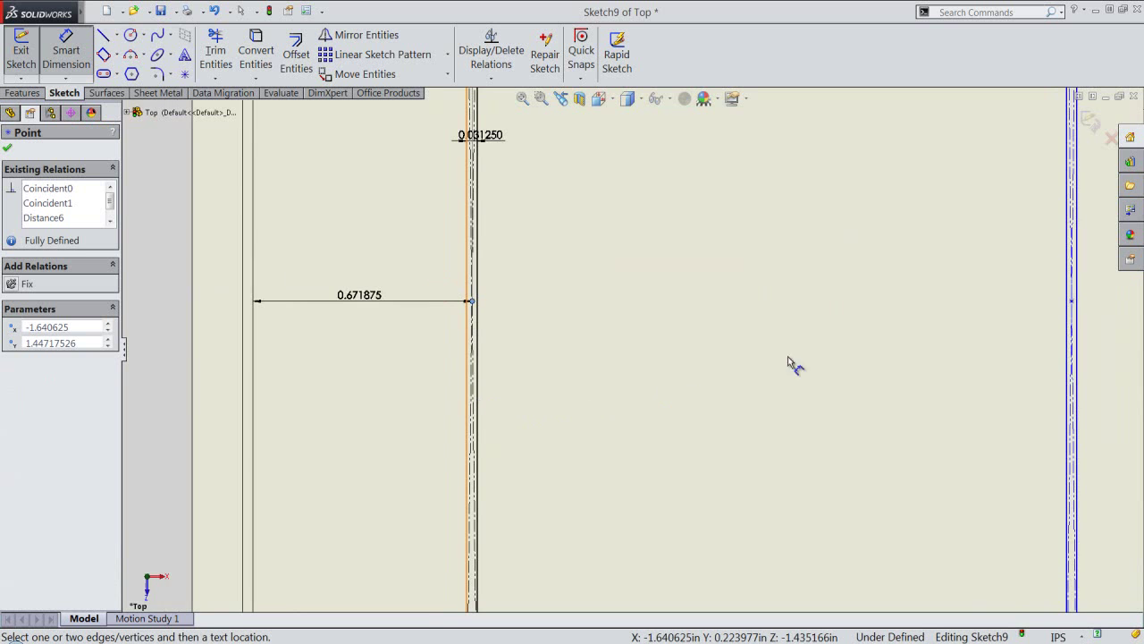
left_click(1072, 300)
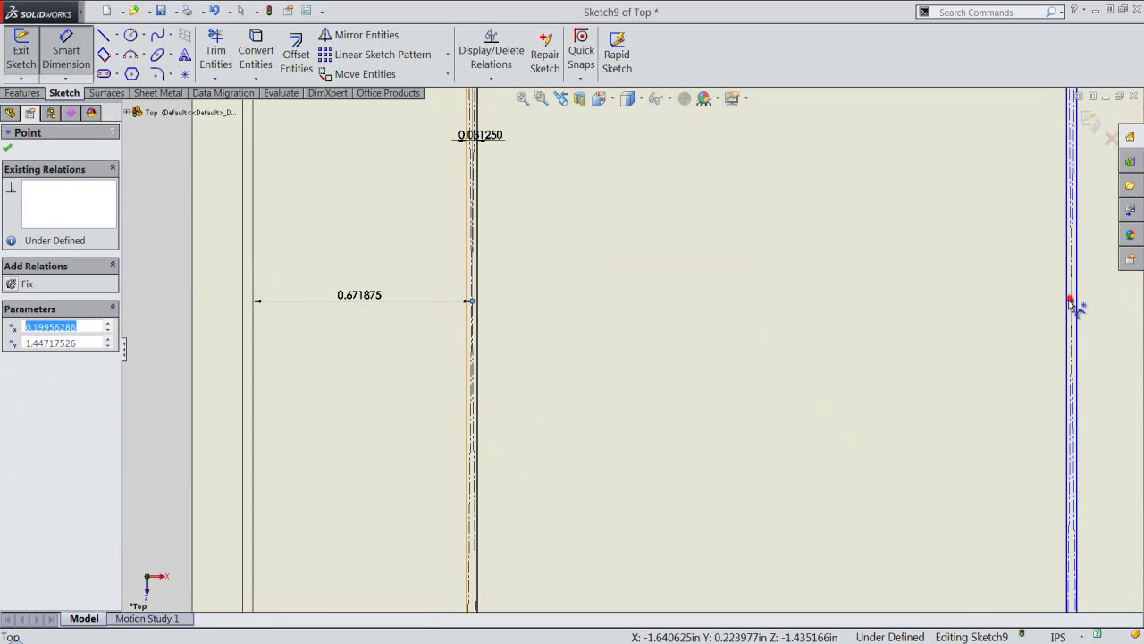
left_click(784, 298)
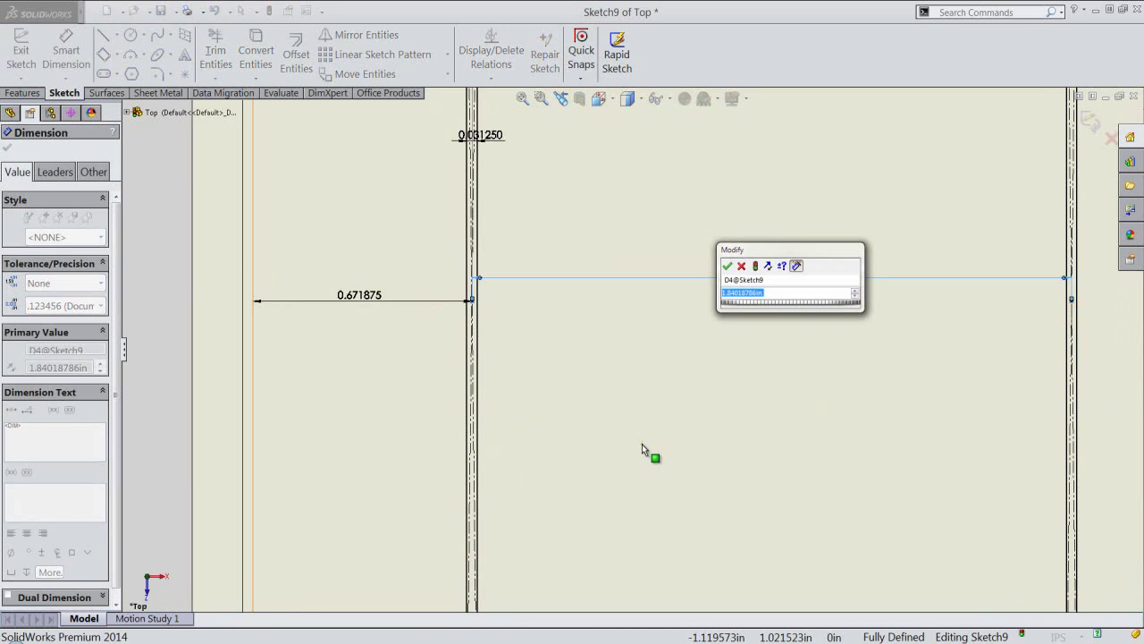
type("=")
scroll(642, 440, "up", 1)
scroll(642, 440, "up", 2)
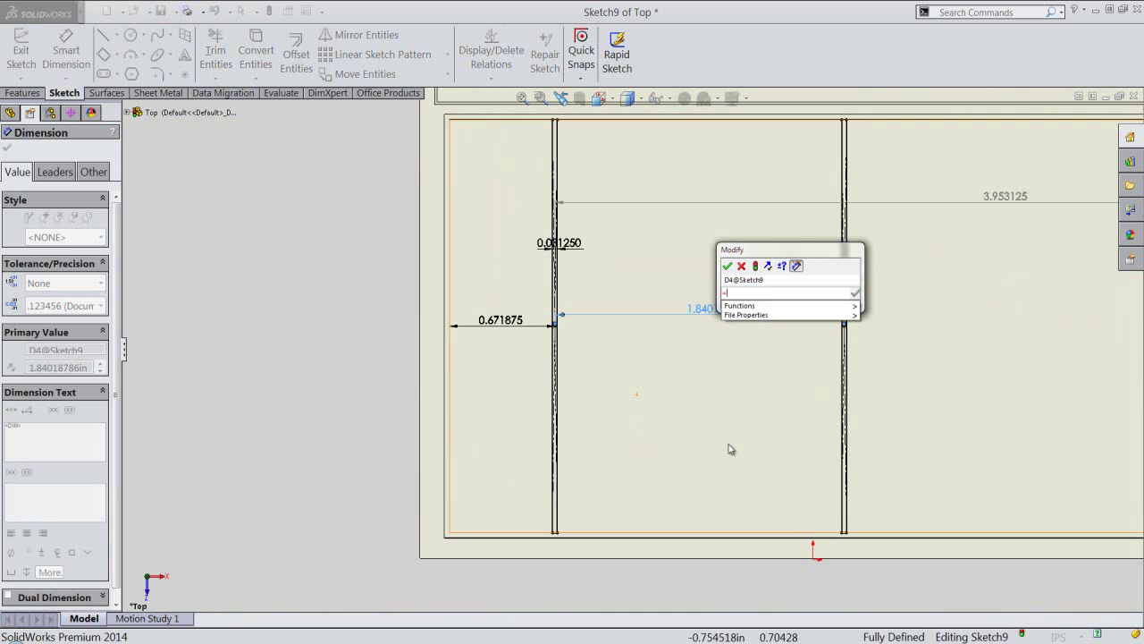
left_click(1000, 195)
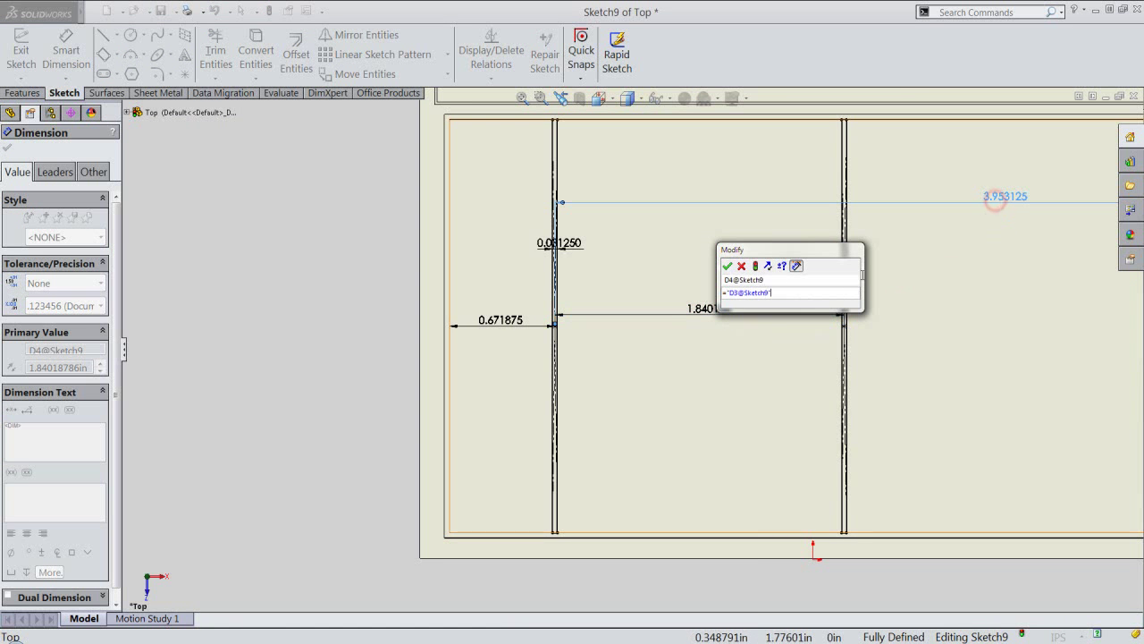
type("/2")
left_click(854, 294)
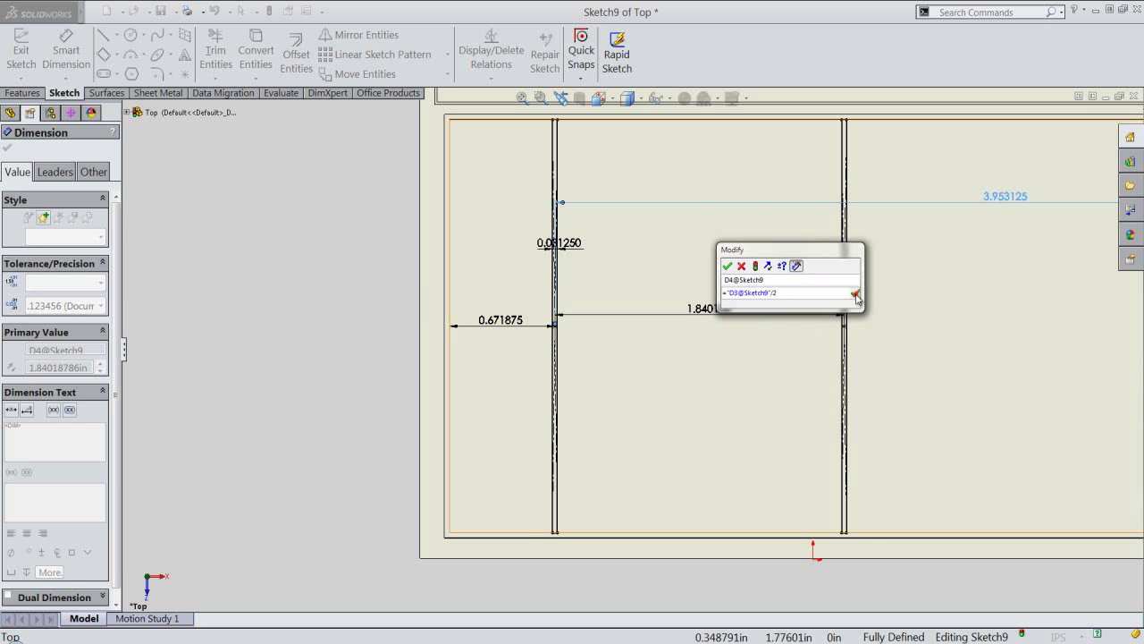
left_click(728, 266)
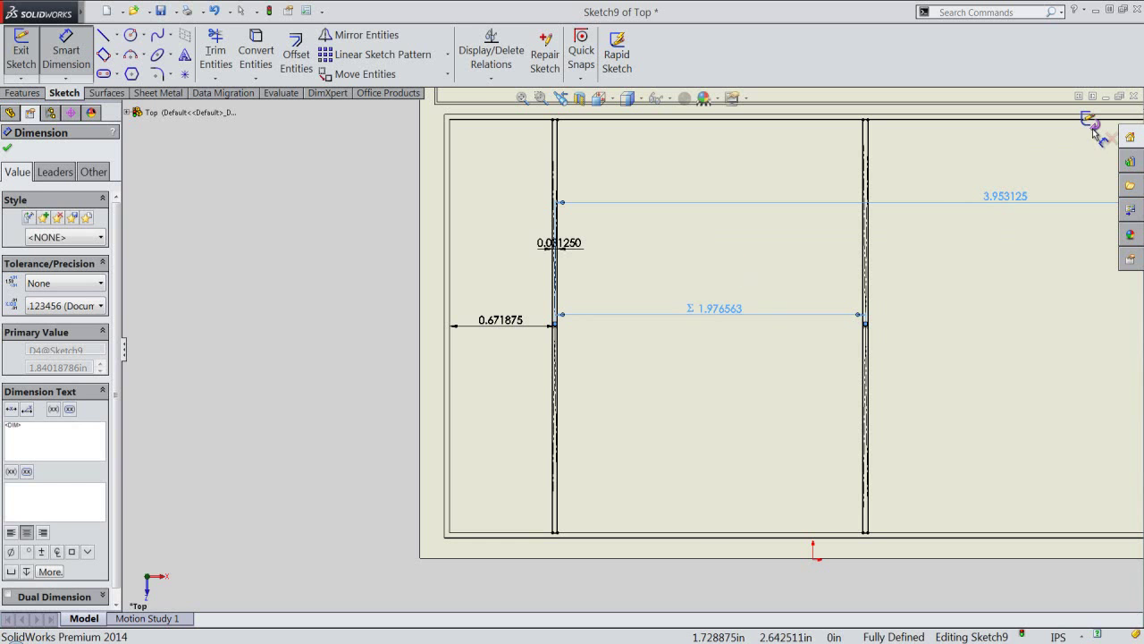
left_click(1092, 120)
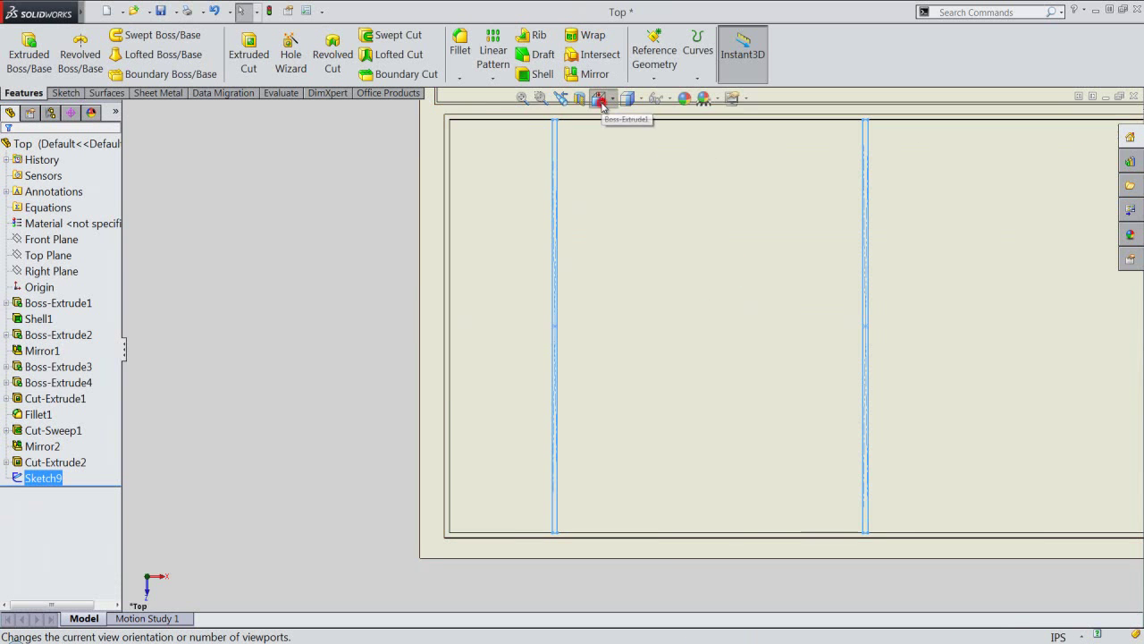
Cut-extrude the Sketch9 slots Blind 0.015625 in deep into the lower panel
left_click(599, 98)
scroll(638, 302, "down", 5)
scroll(544, 320, "down", 2)
scroll(441, 233, "down", 2)
left_click(391, 173)
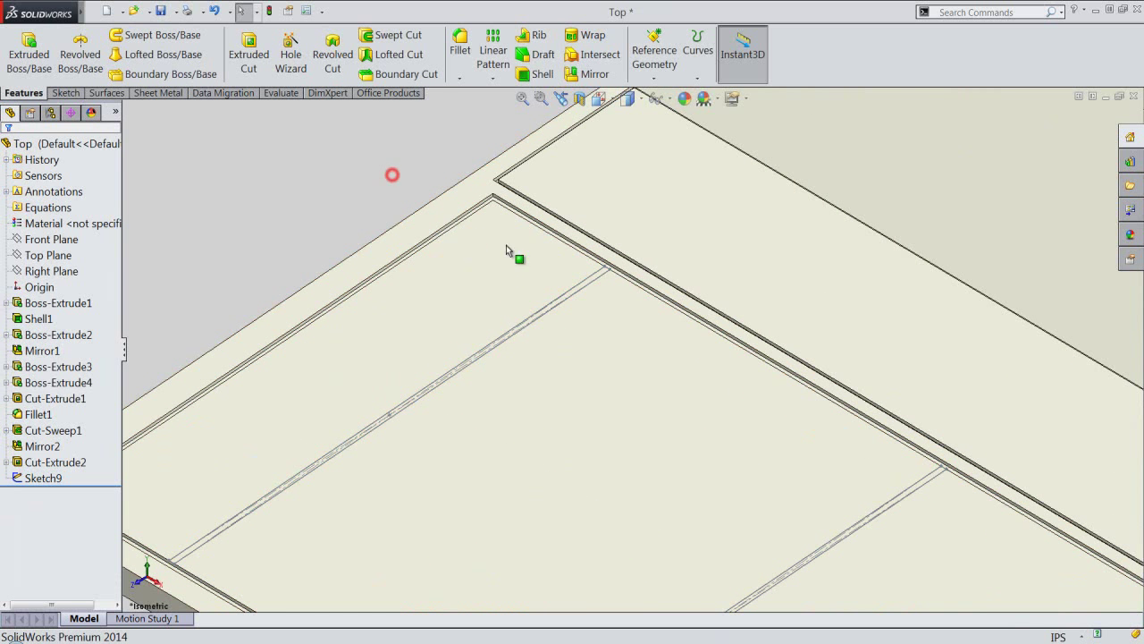
left_click(562, 296)
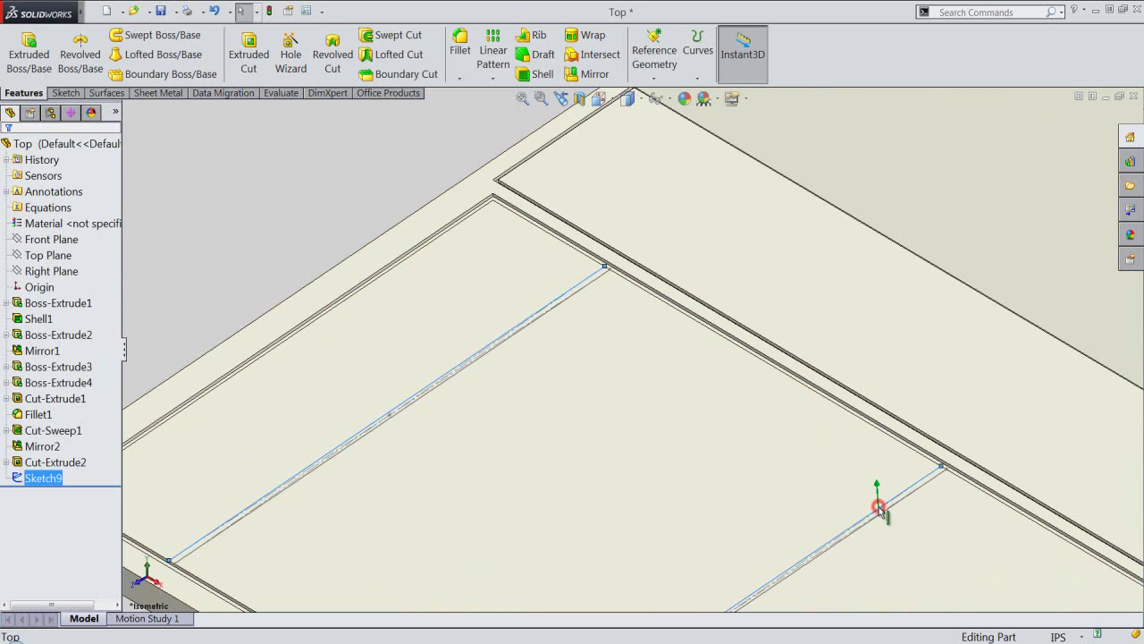
left_click(251, 55)
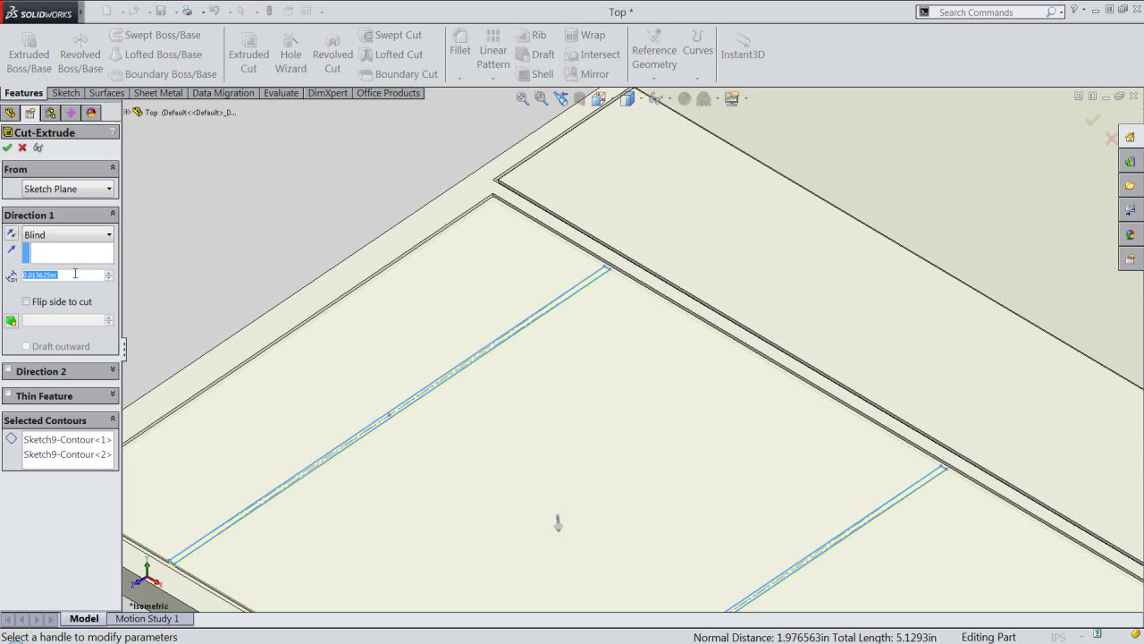
left_click(74, 274)
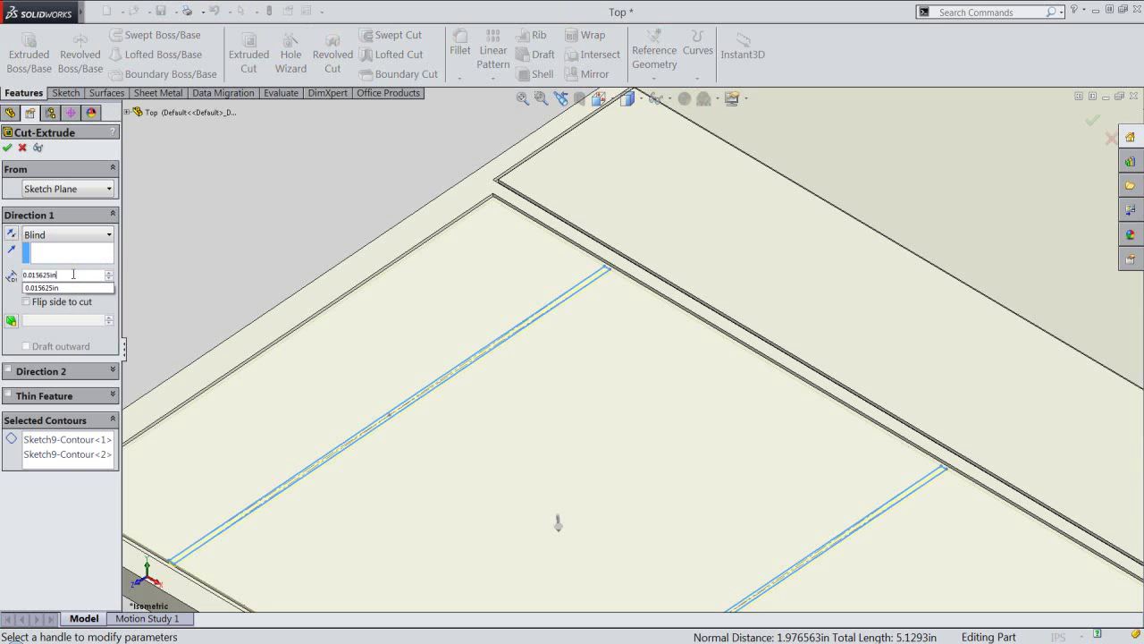
left_click(8, 149)
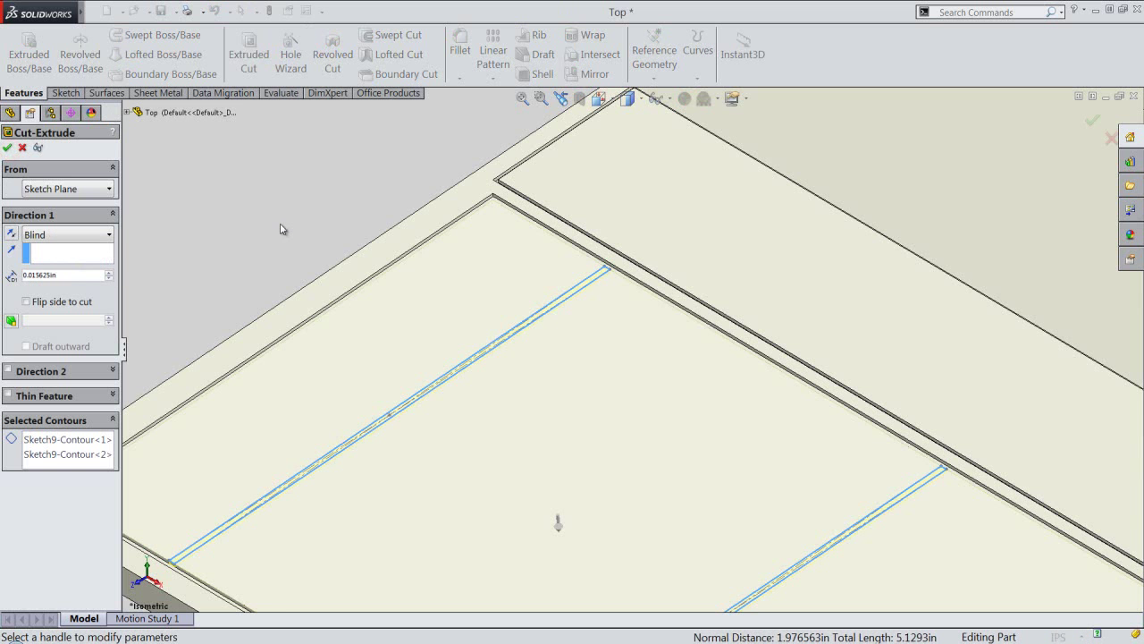
left_click(262, 186)
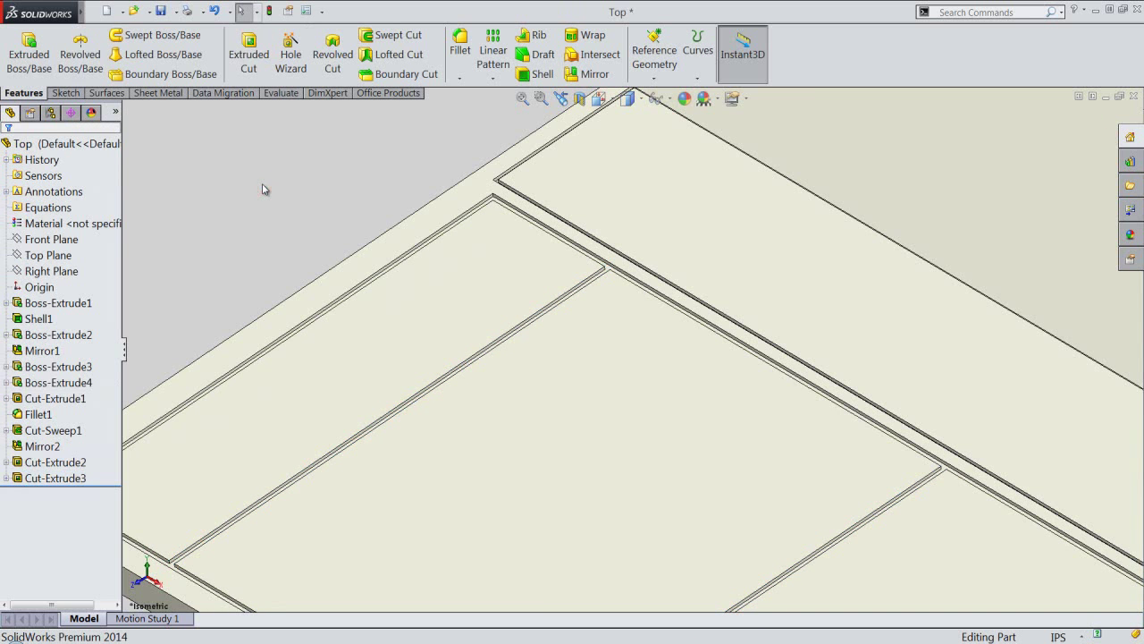
Give Cut-Extrude1, Cut-Sweep1, Mirror2, Cut-Extrude2 and Cut-Extrude3 a red (255, 0, 0) appearance
scroll(927, 492, "down", 2)
scroll(927, 498, "down", 2)
scroll(830, 416, "down", 1)
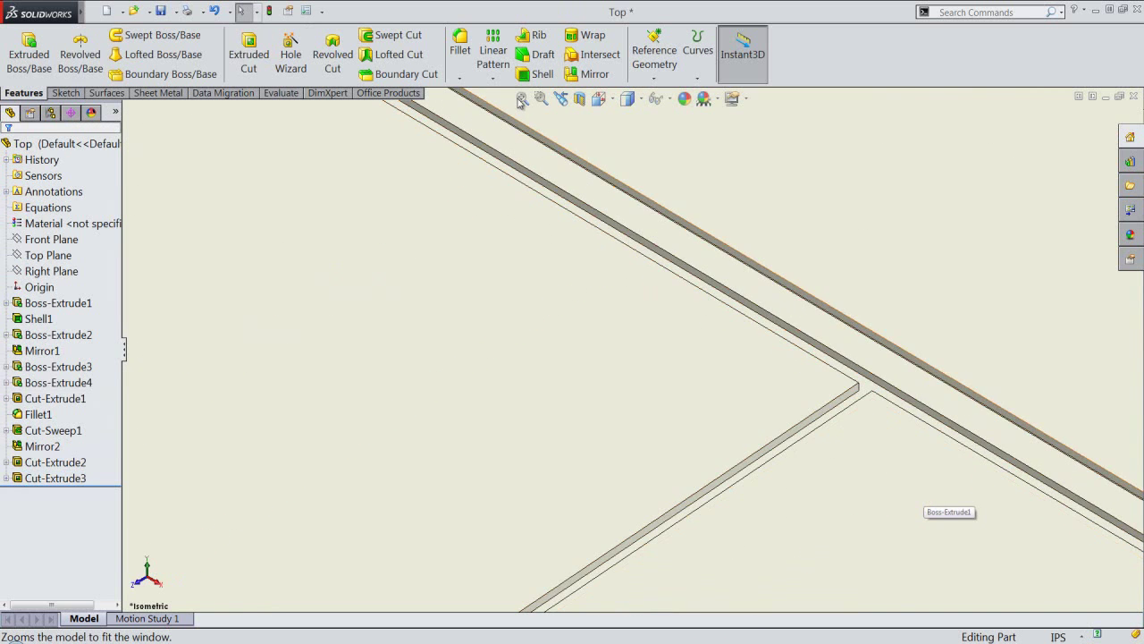
left_click(521, 101)
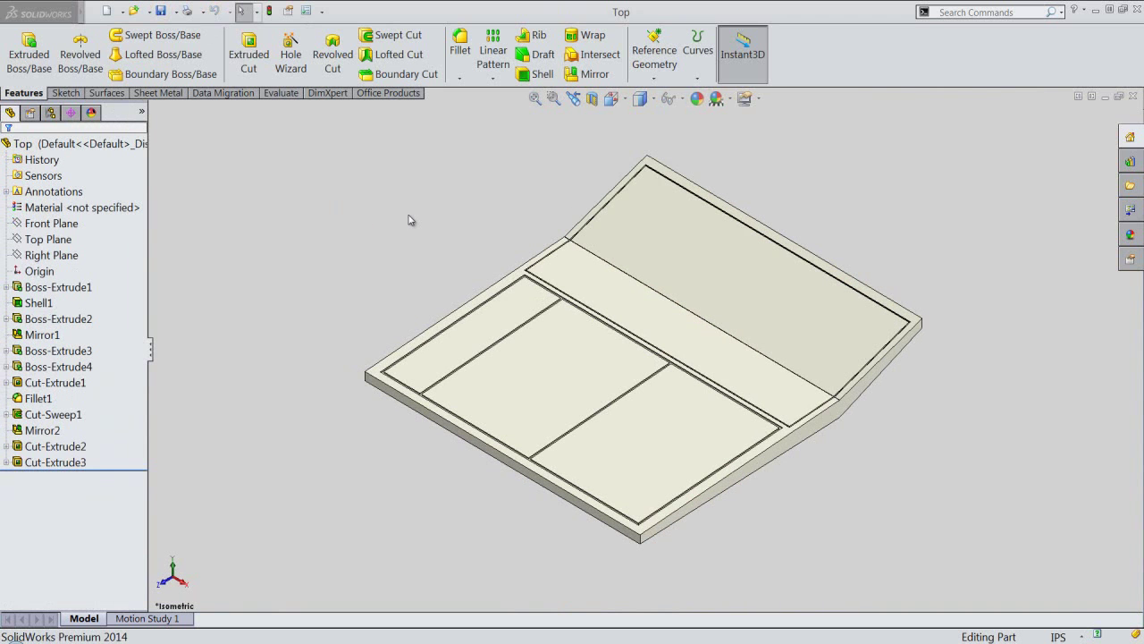
left_click(59, 383)
left_click(54, 414, "ctrl")
left_click(40, 432, "ctrl")
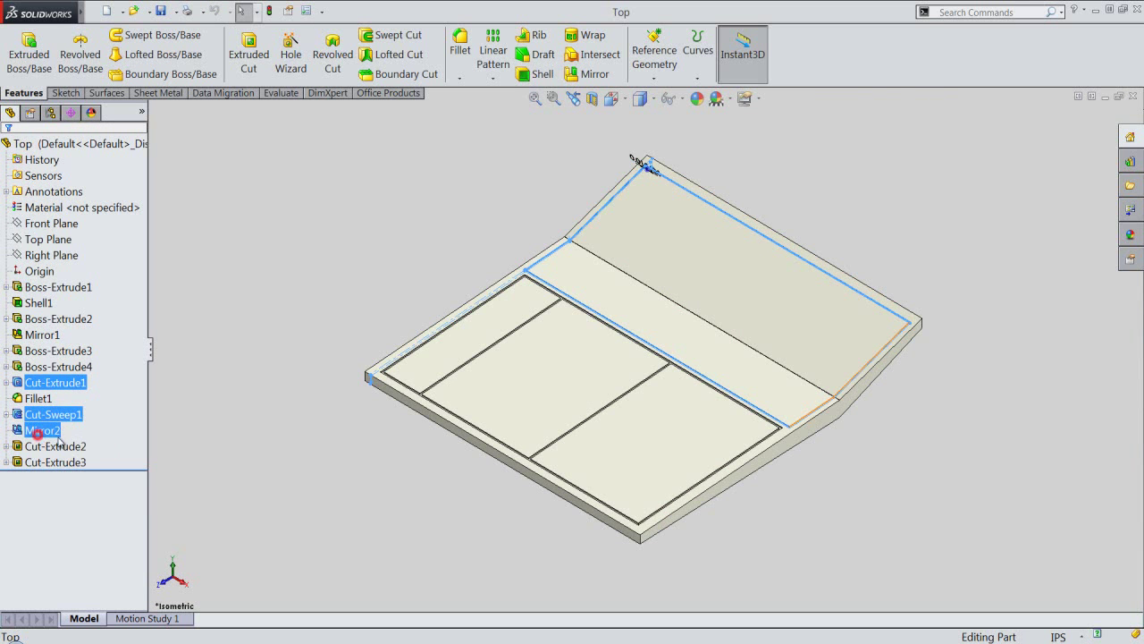
left_click(57, 446, "ctrl")
left_click(53, 462, "ctrl")
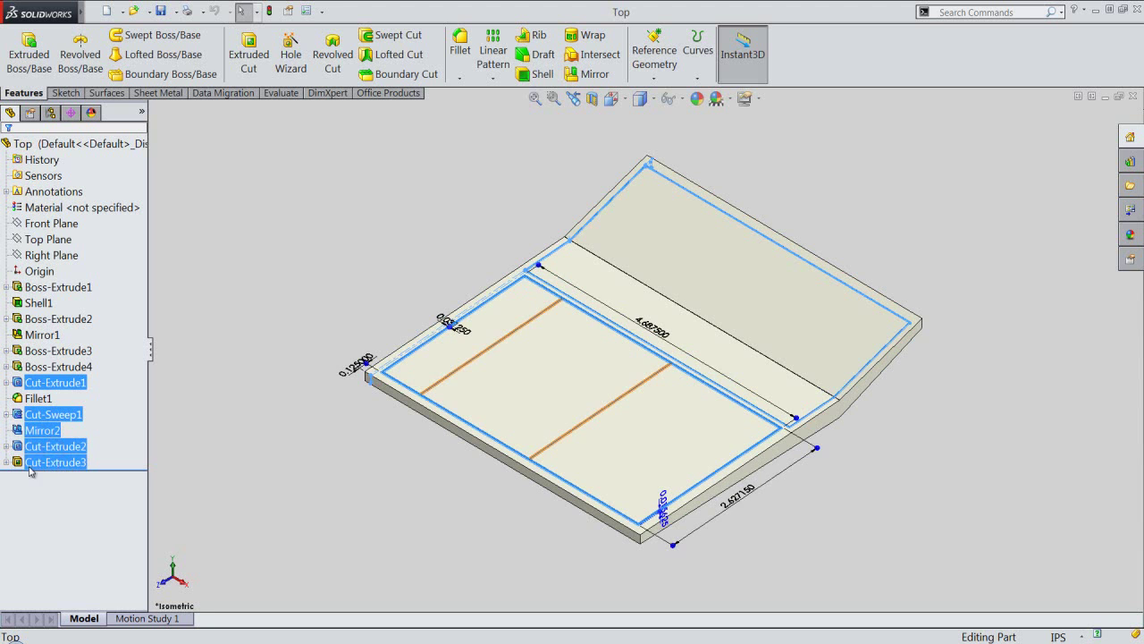
left_click(33, 468, "ctrl")
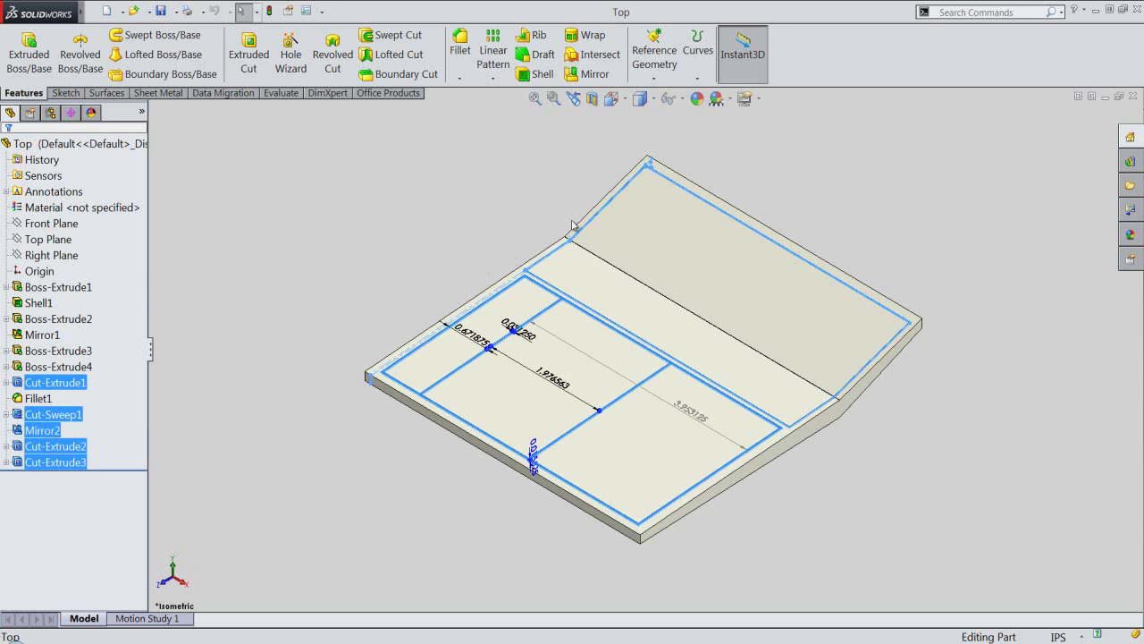
left_click(695, 98)
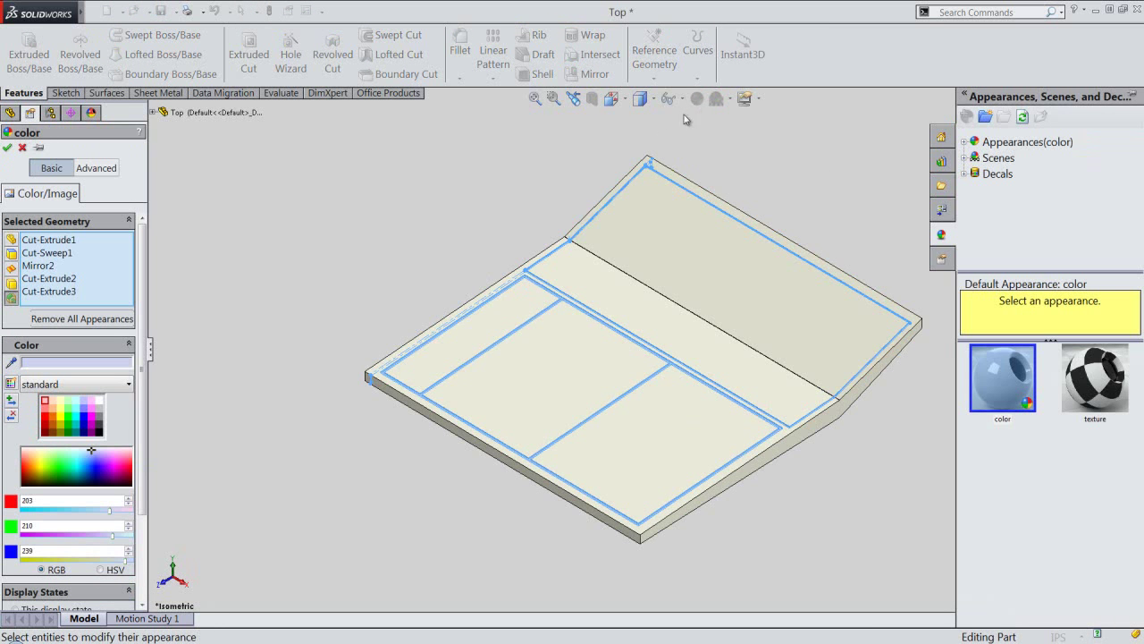
left_click(45, 424)
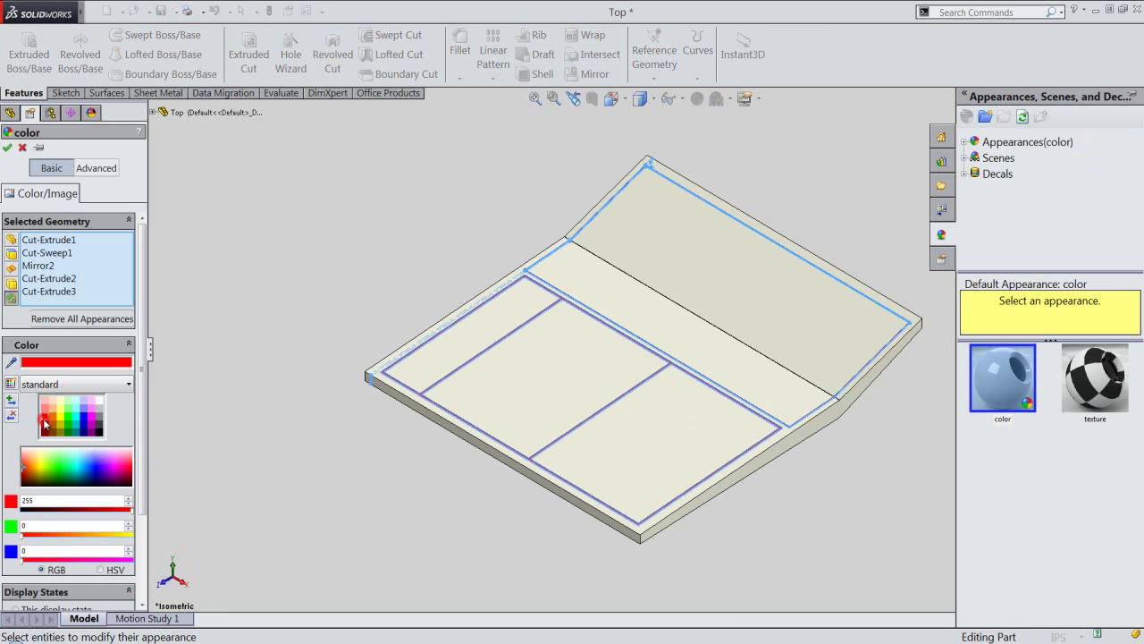
left_click(7, 149)
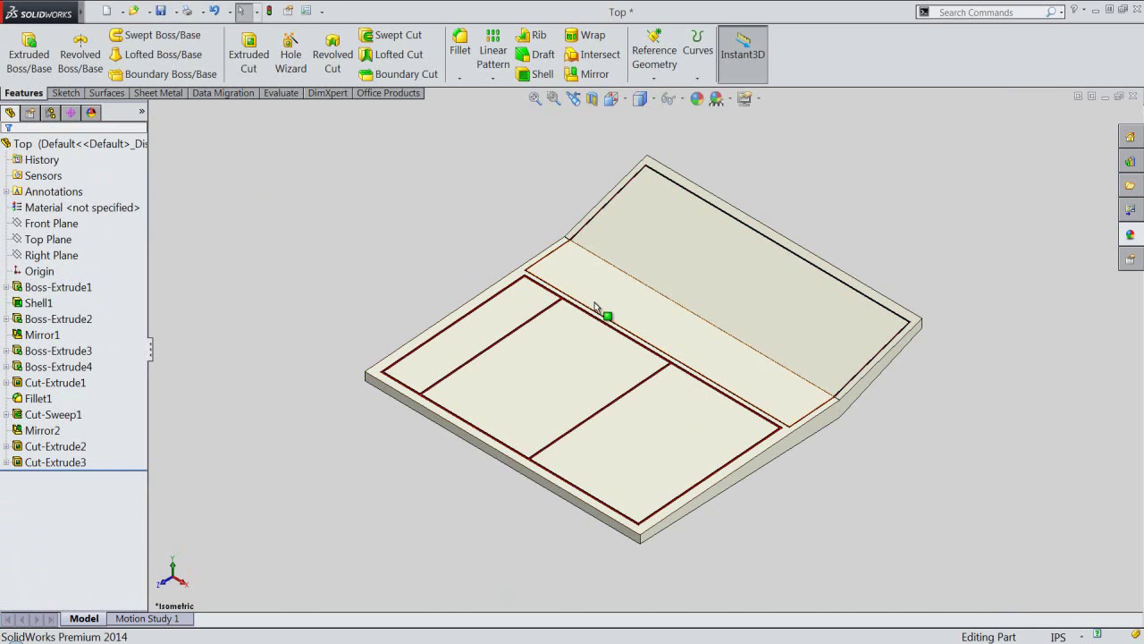
Select the upper panel face, the rounded bend face and the panel's lower strip
scroll(640, 288, "down", 2)
scroll(639, 288, "down", 2)
scroll(554, 234, "down", 2)
scroll(554, 234, "down", 2)
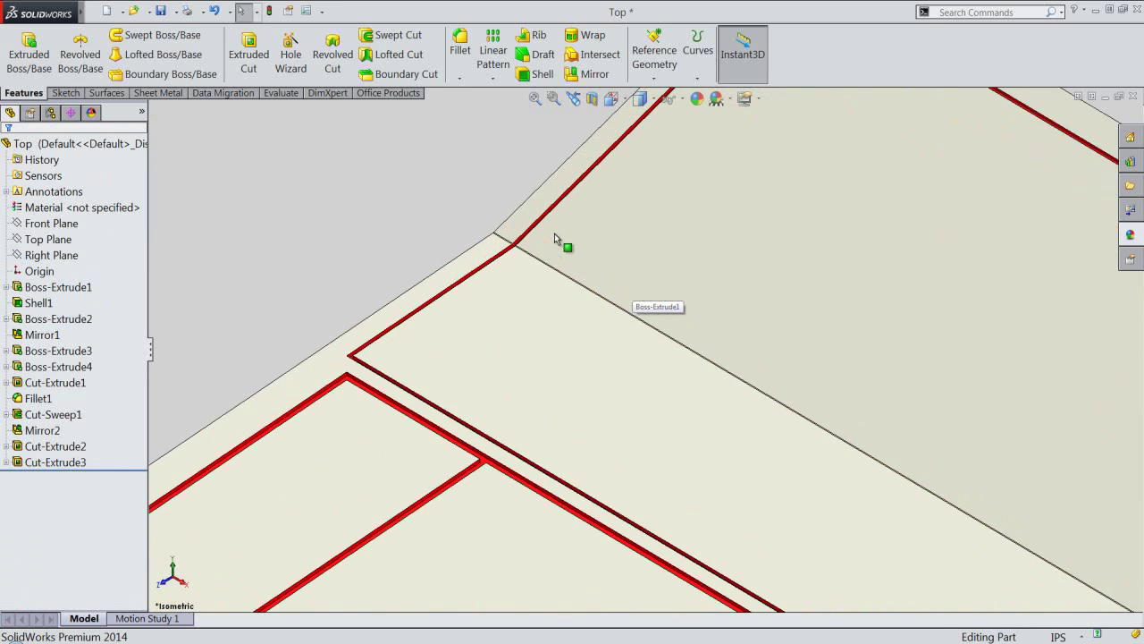
scroll(554, 237, "down", 2)
left_click(579, 272)
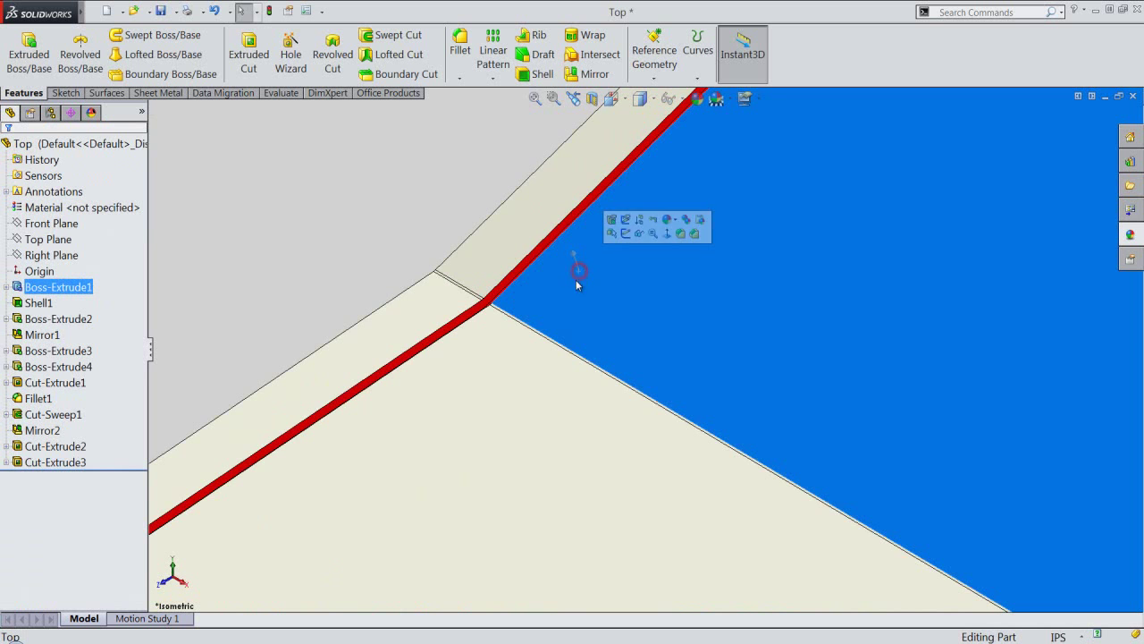
scroll(506, 311, "down", 2)
scroll(550, 313, "down", 2)
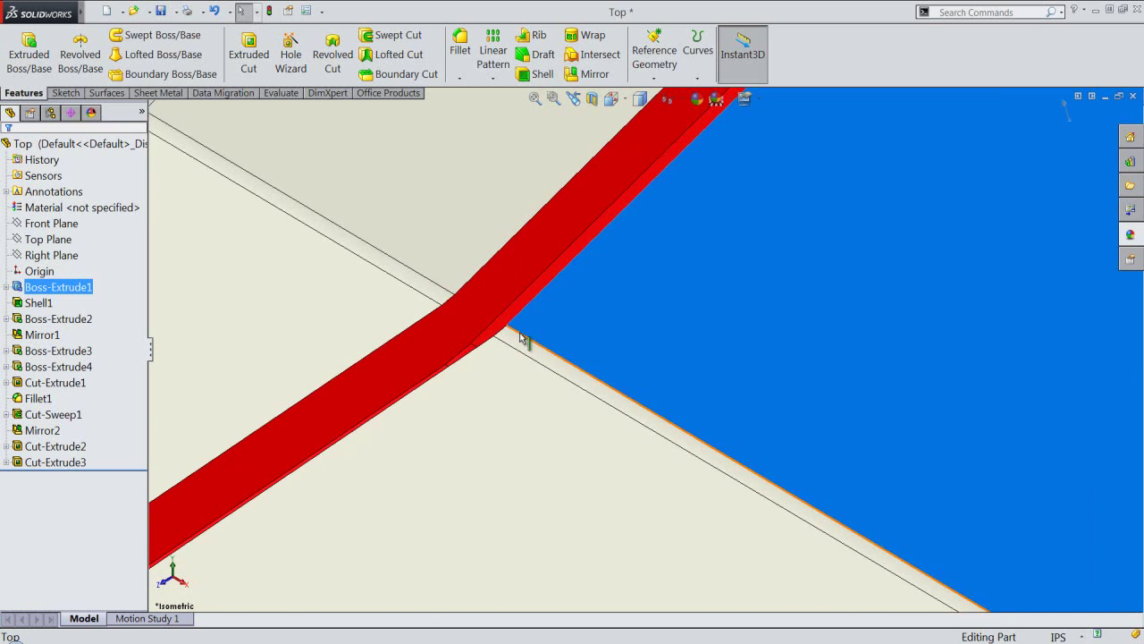
left_click(522, 340)
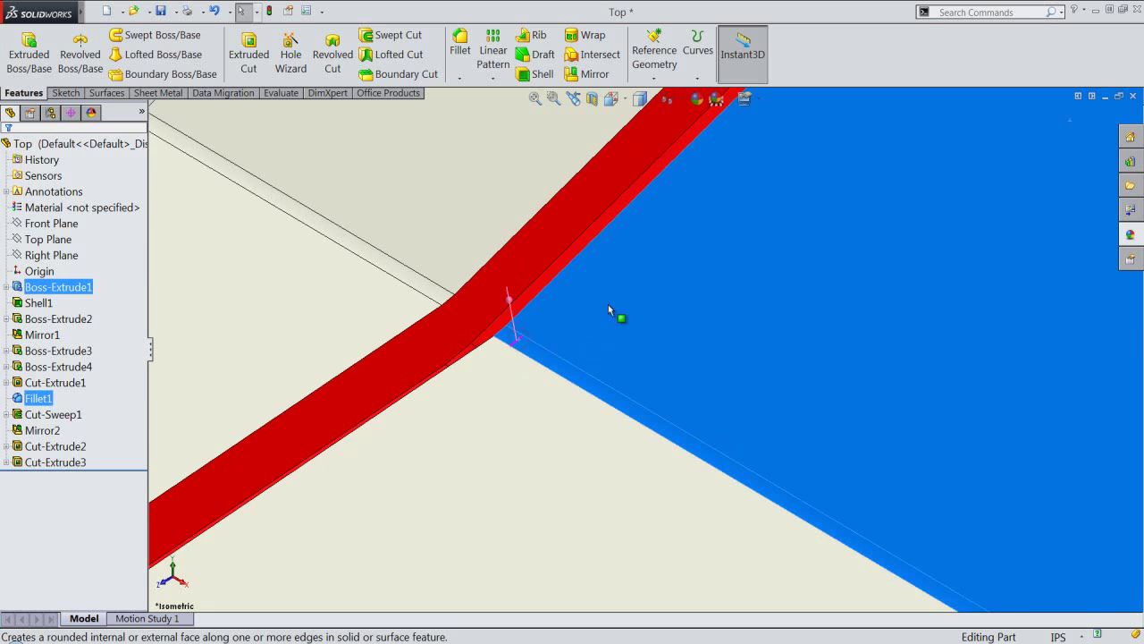
scroll(608, 304, "up", 3)
left_click(613, 411, "ctrl")
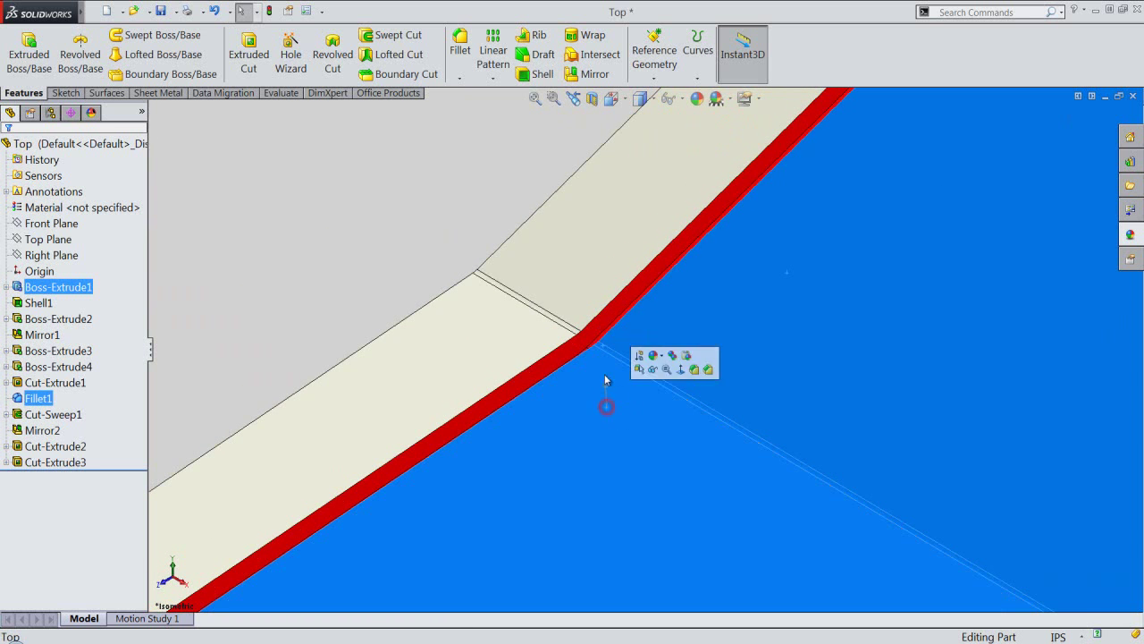
Apply a custom light grey colour of RGB 224, 223, 219 to the selected faces
left_click(693, 98)
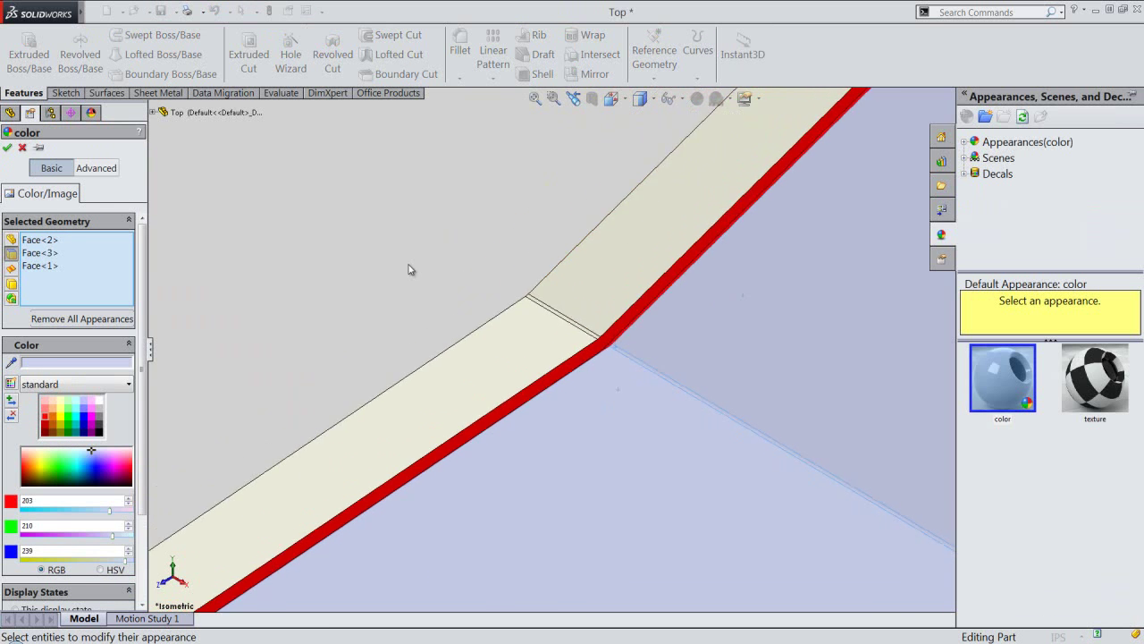
left_click(533, 98)
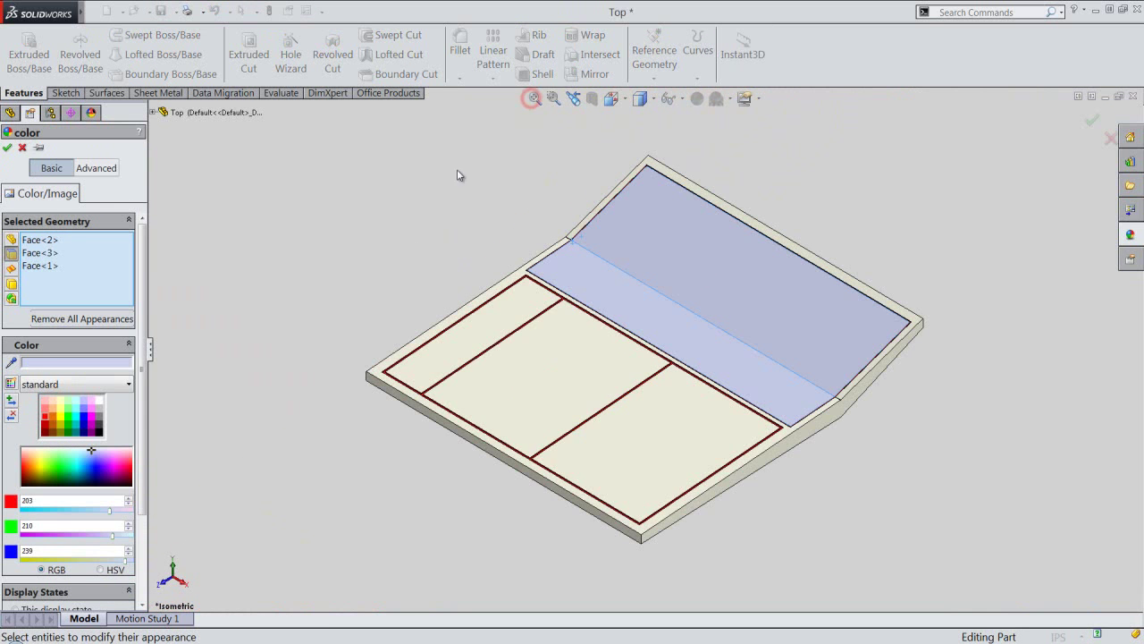
left_click(57, 366)
left_click(607, 390)
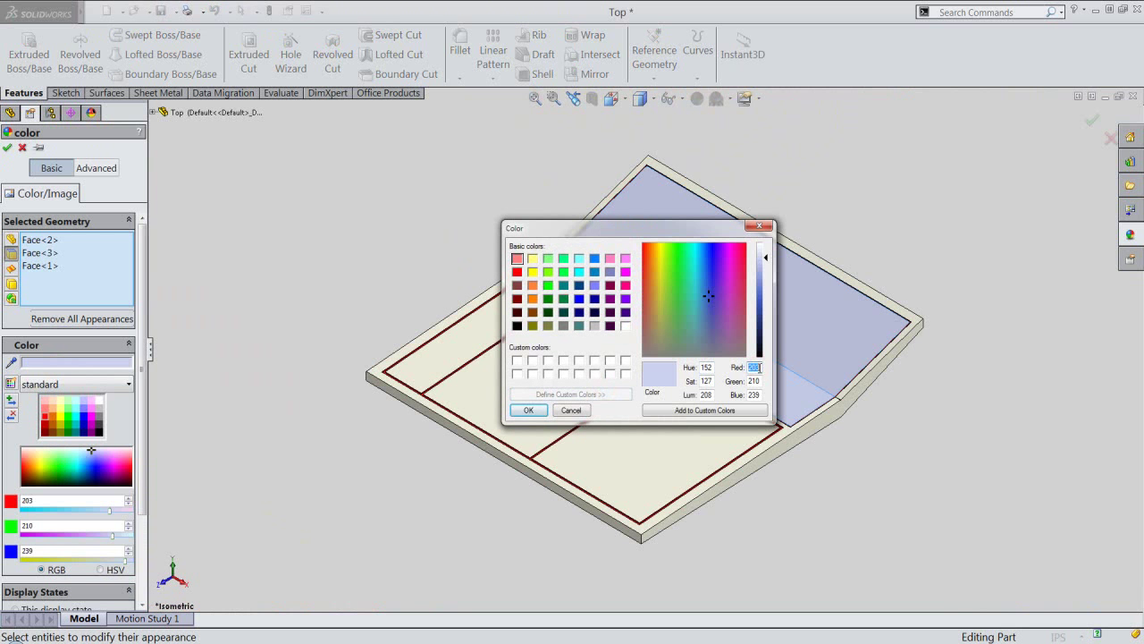
type("22")
type("4")
type("223")
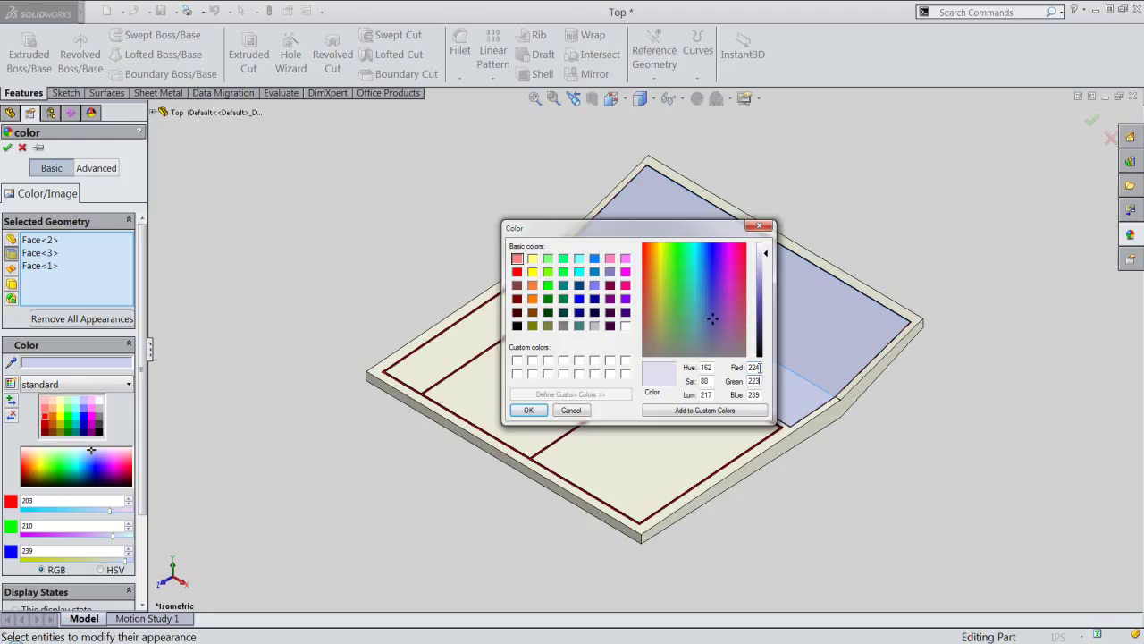
type("215")
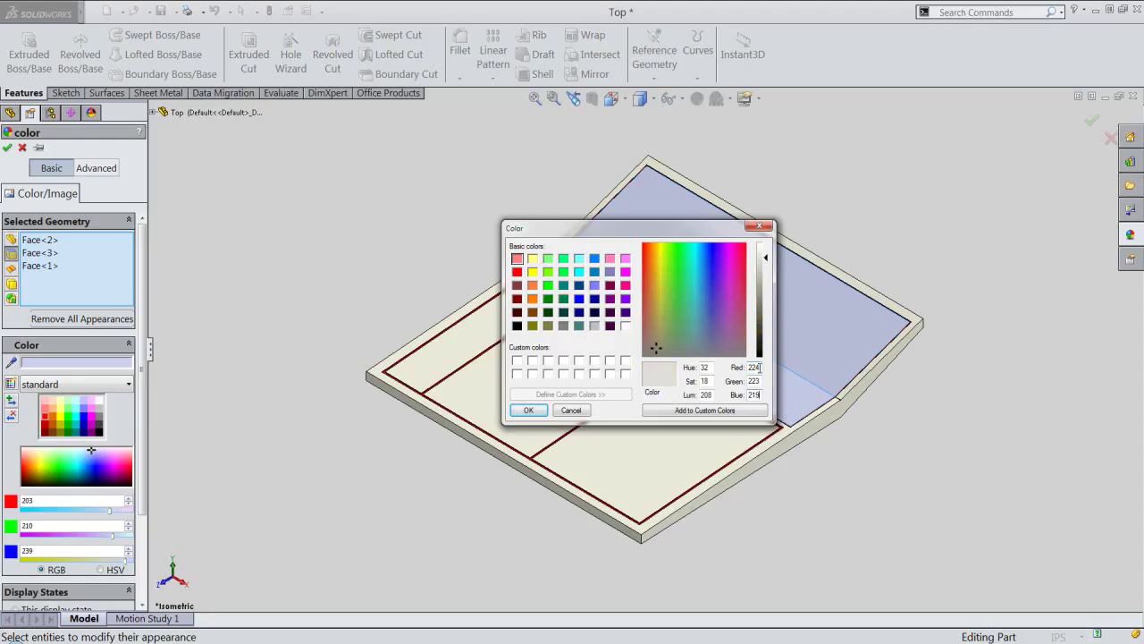
left_click(528, 410)
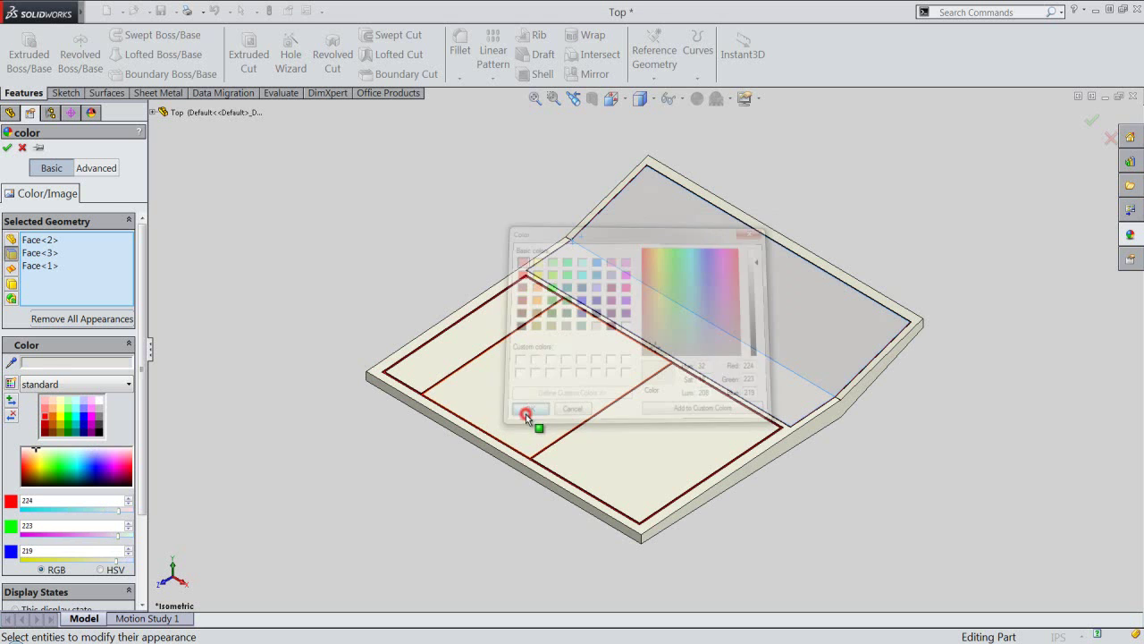
right_click(300, 294)
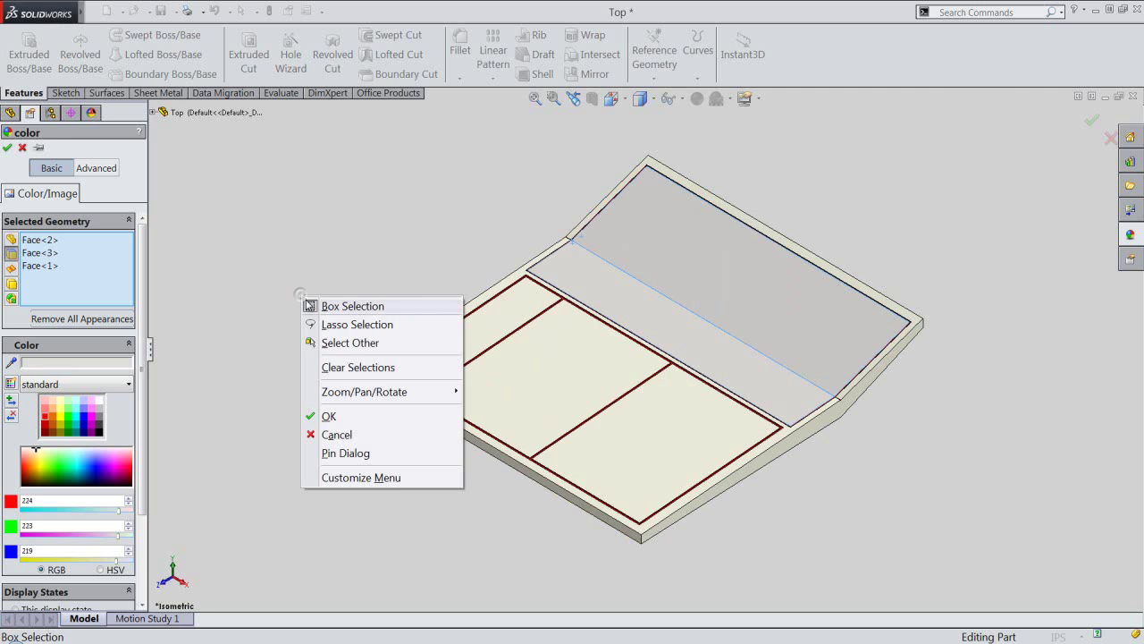
left_click(326, 415)
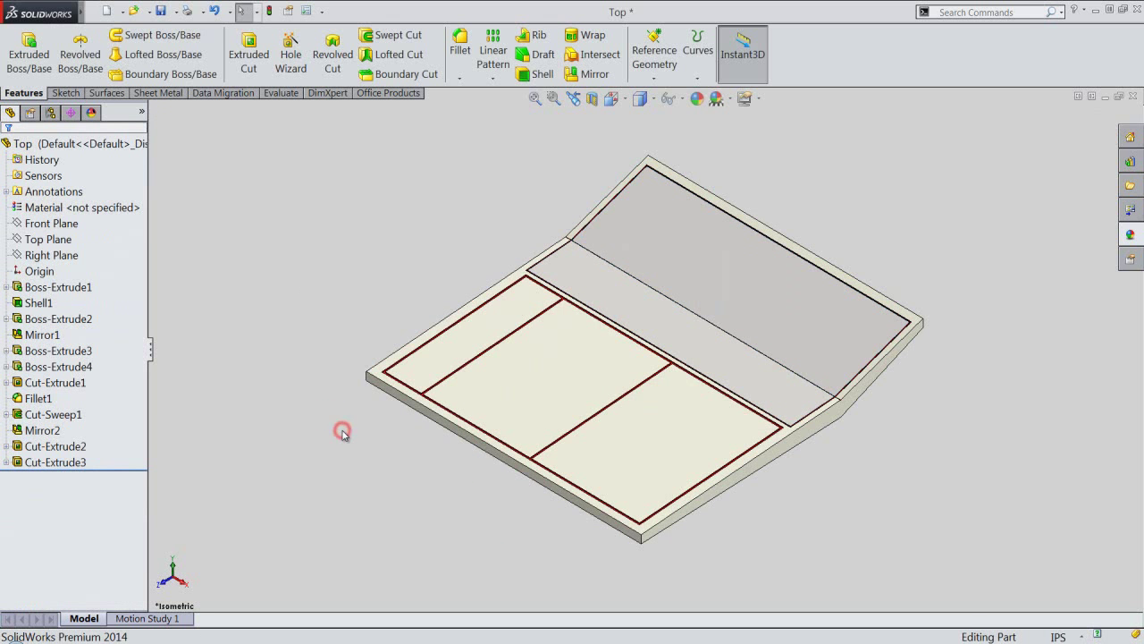
Begin an Extruded Boss/Base sketch on the grey upper face and place a corner rectangle's first corner
left_click(248, 54)
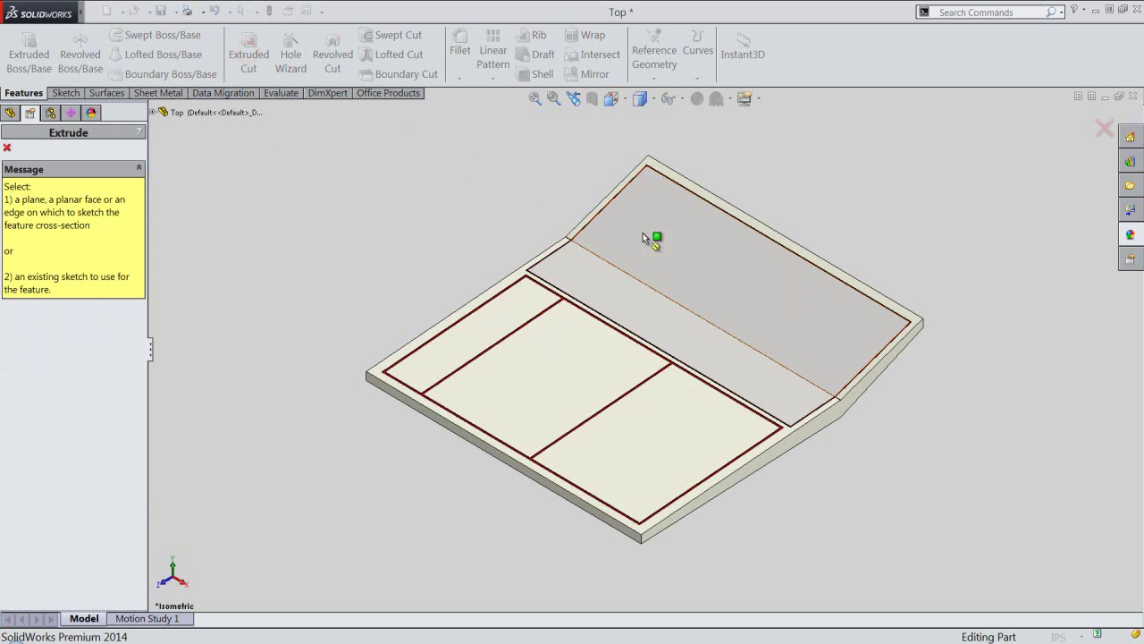
scroll(666, 239, "down", 1)
scroll(666, 240, "down", 3)
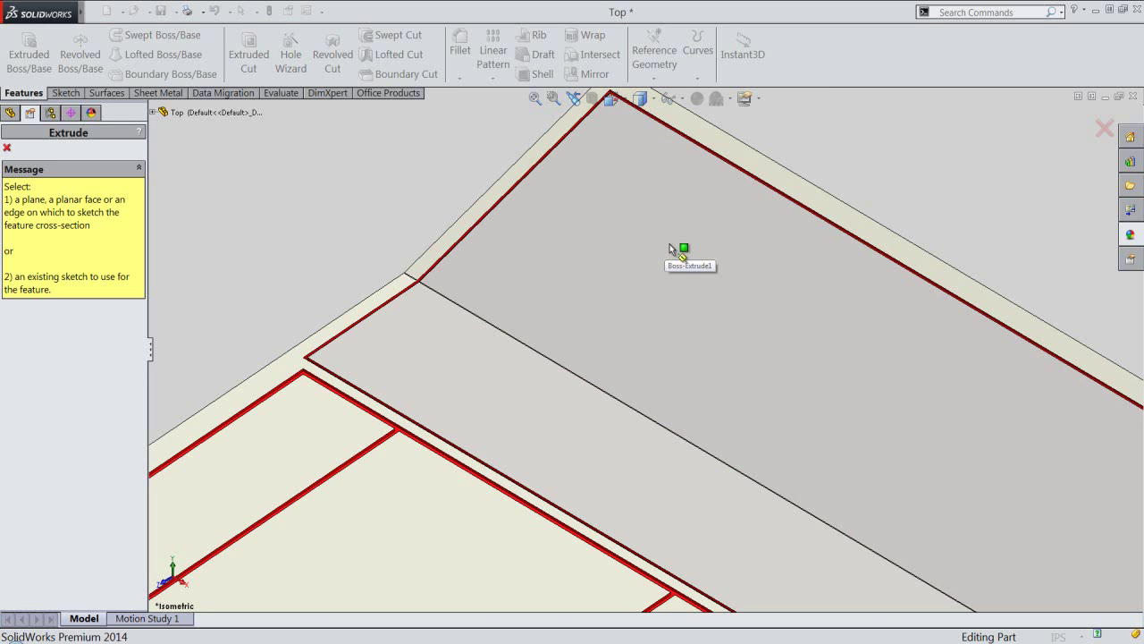
left_click(708, 291)
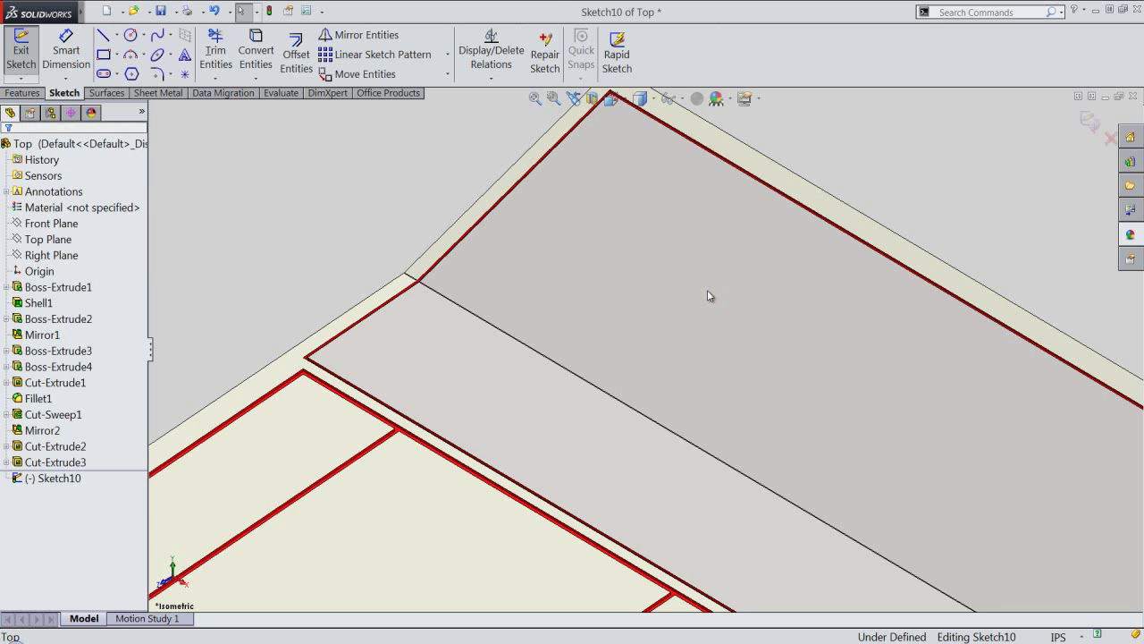
scroll(698, 355, "up", 2)
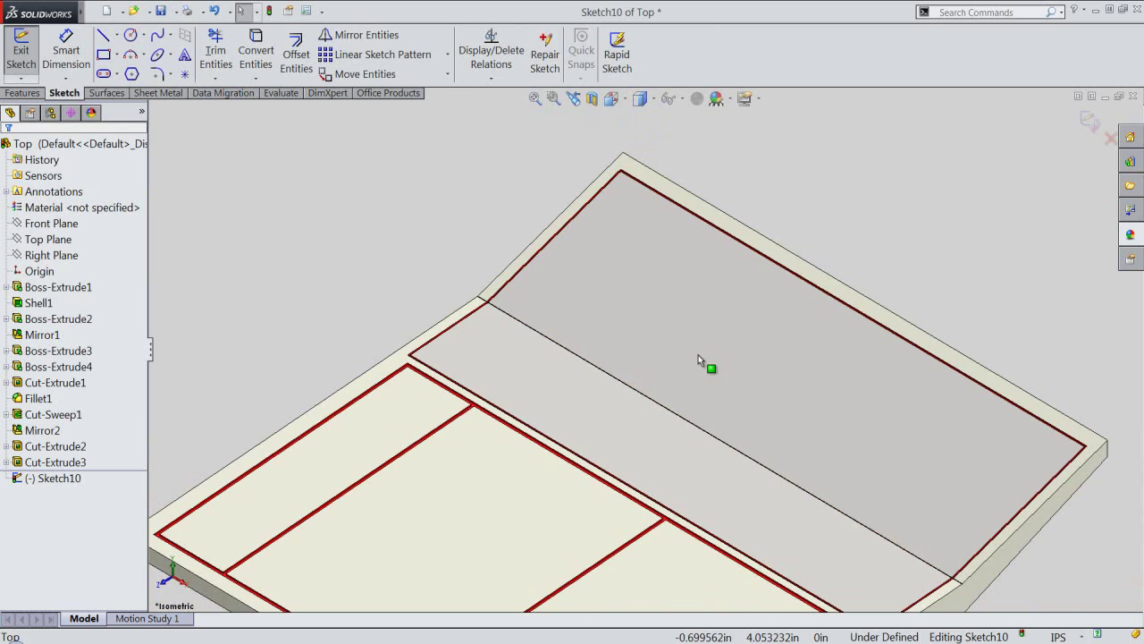
left_click(104, 54)
scroll(657, 266, "down", 2)
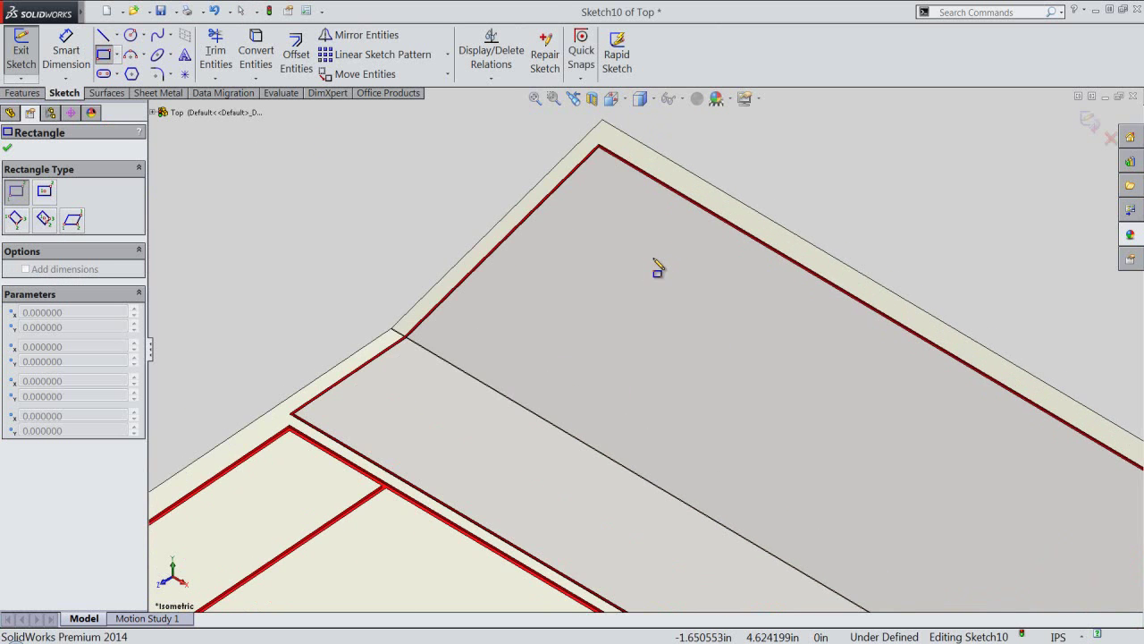
left_click(658, 265)
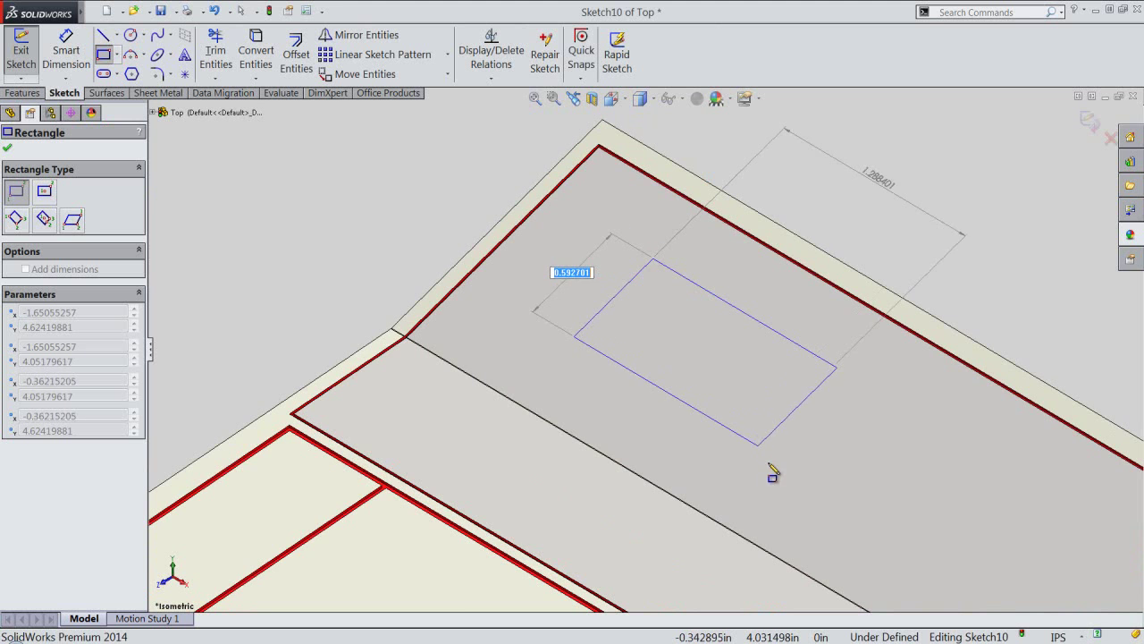
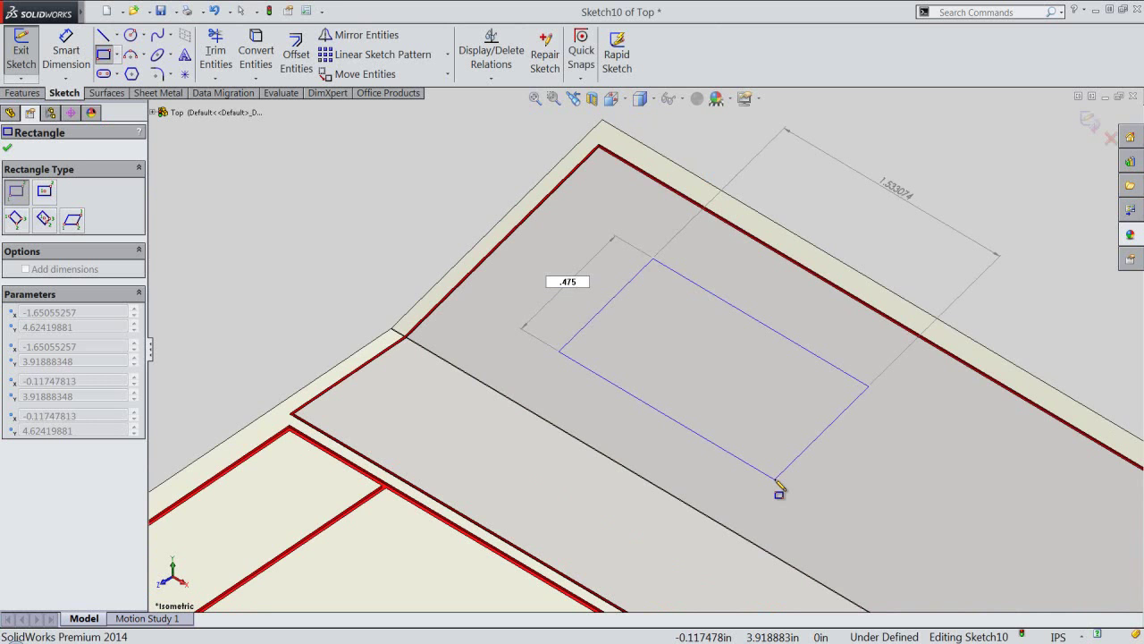
Size the rectangle 0.475 by 3.000 and set it 0.65625 in from the left model edge
key("Tab")
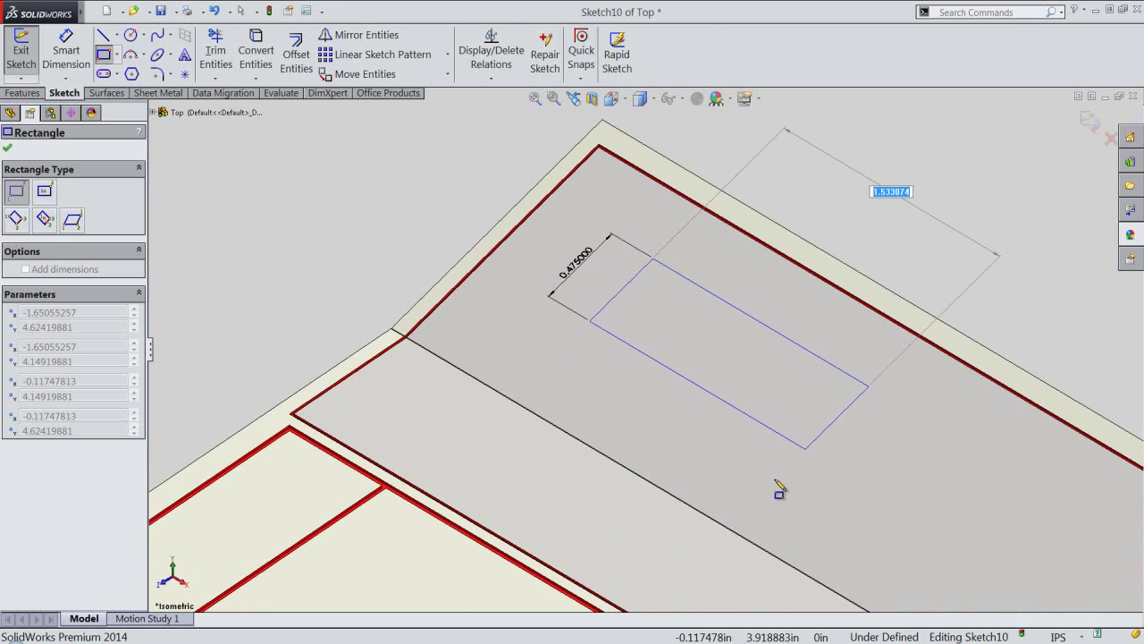
type("3")
key("Return")
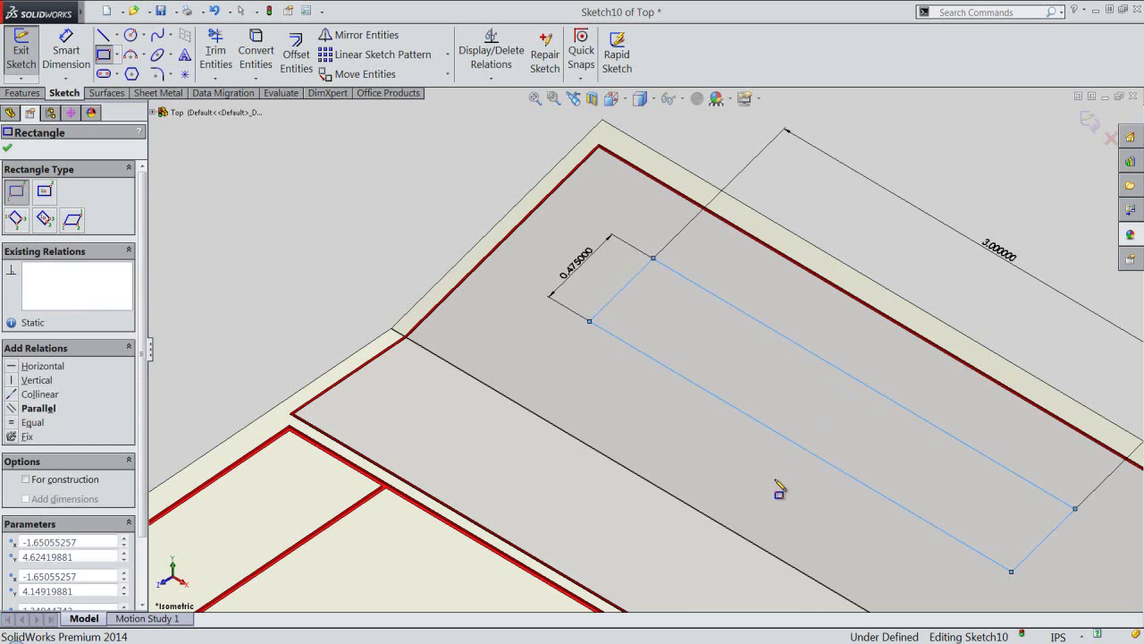
right_click(242, 202)
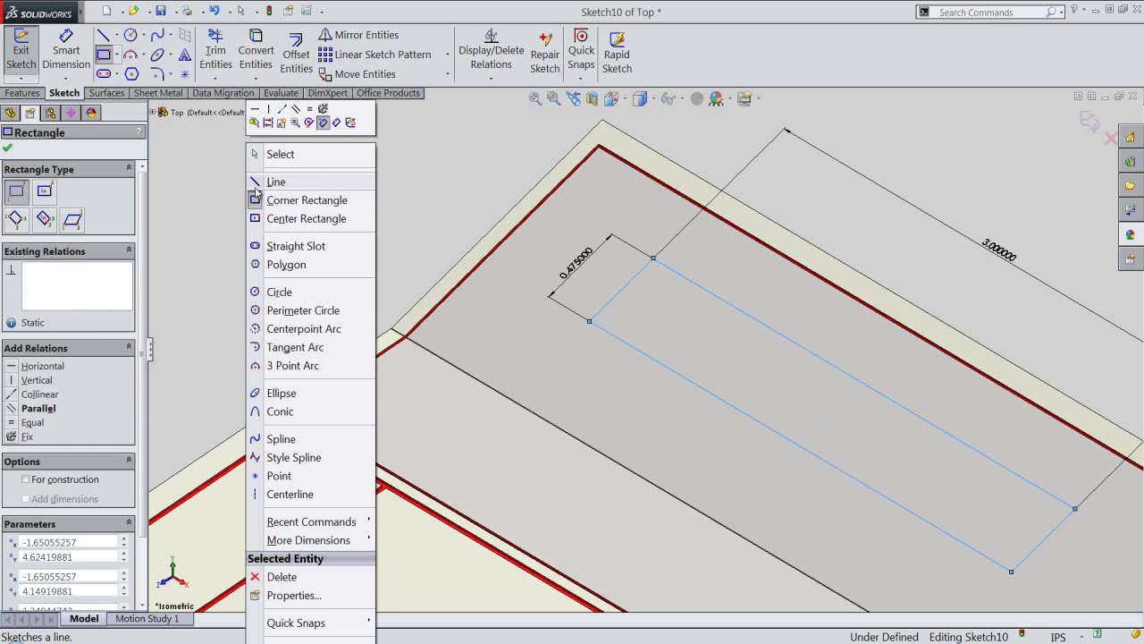
left_click(335, 123)
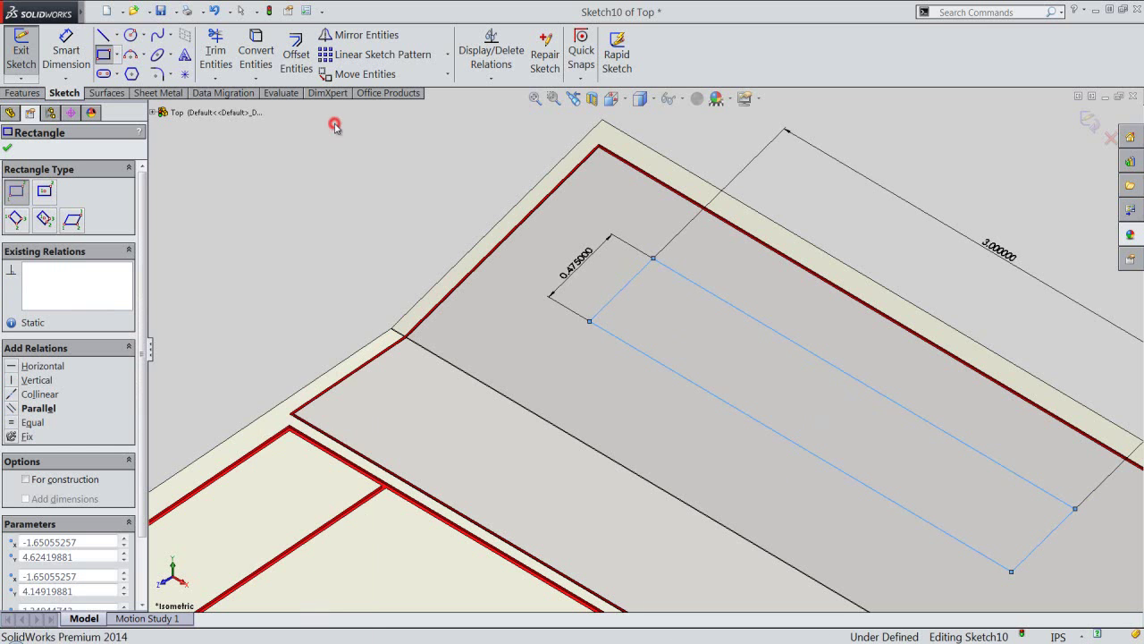
left_click(507, 211)
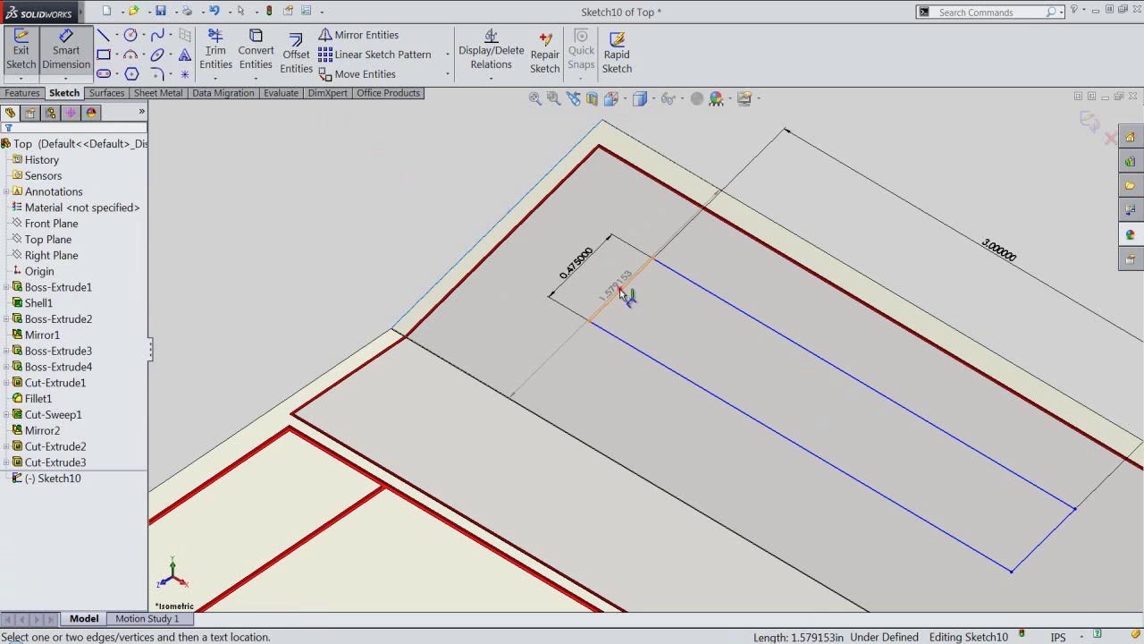
left_click(619, 290)
left_click(595, 282)
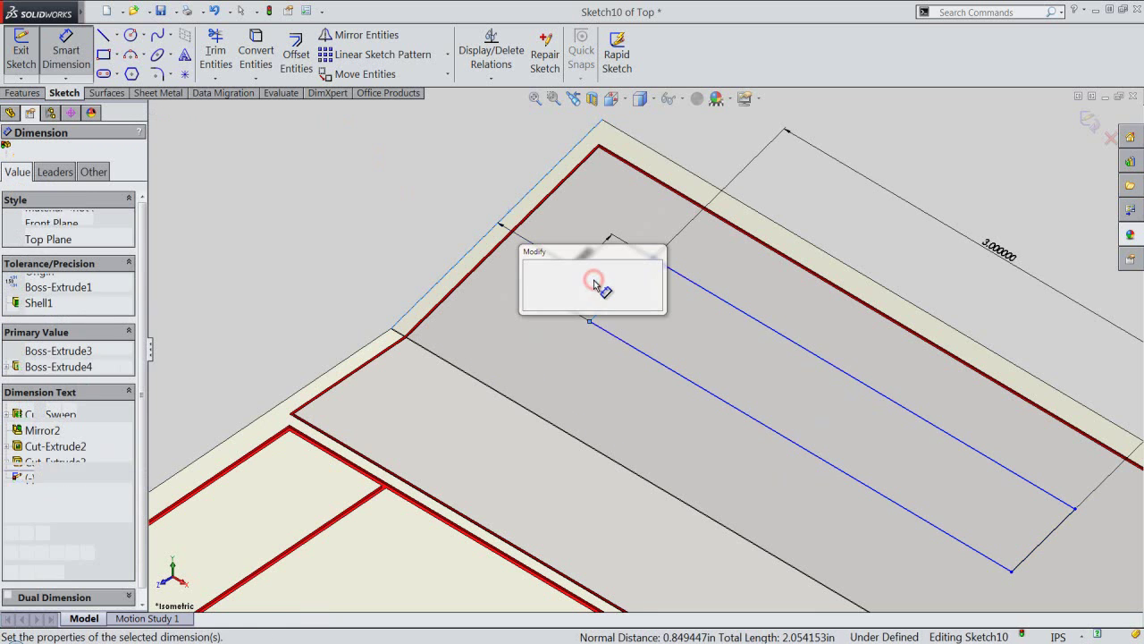
type(".65625")
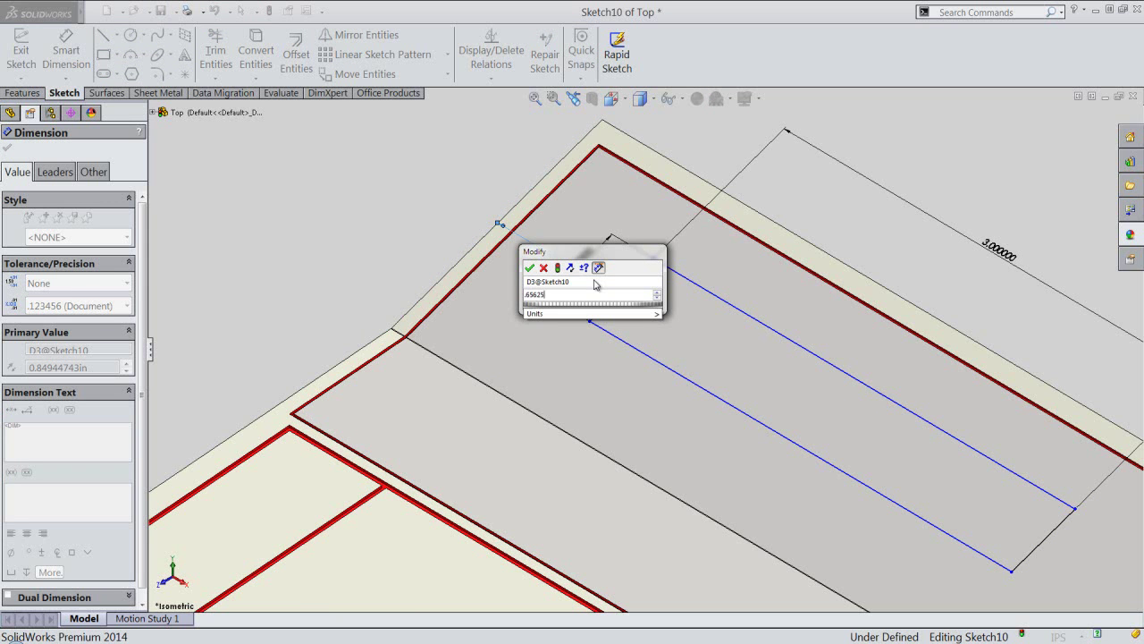
left_click_drag(595, 285, 569, 269)
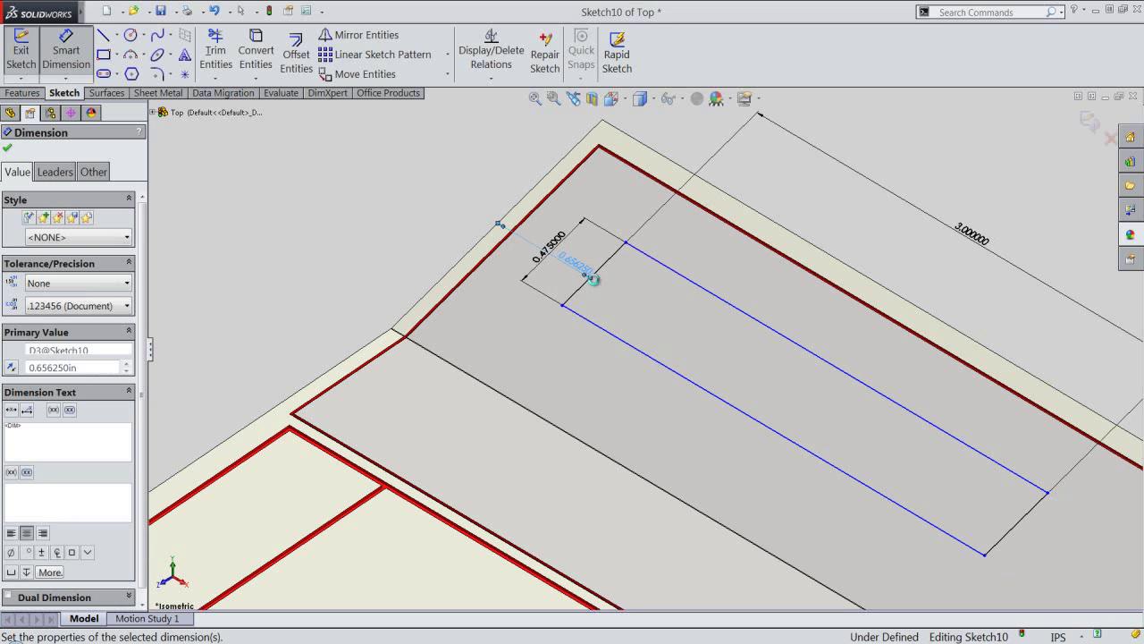
left_click(897, 254)
Dimension the rectangle 0.65625 in from the top model edge to fully define the sketch
left_click(885, 292)
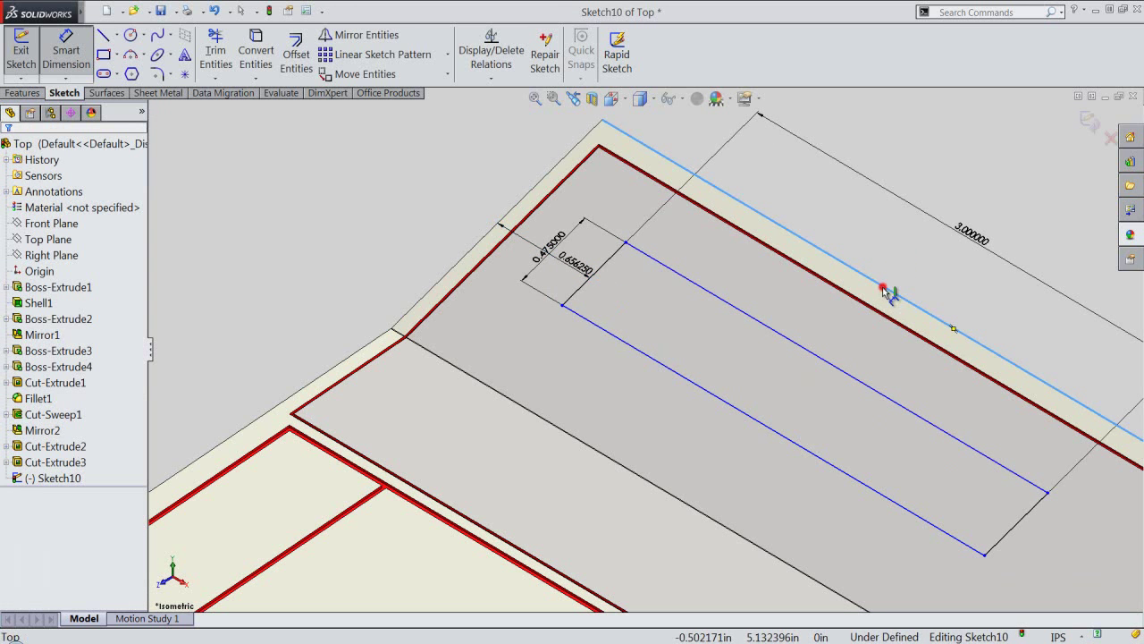
left_click(832, 364)
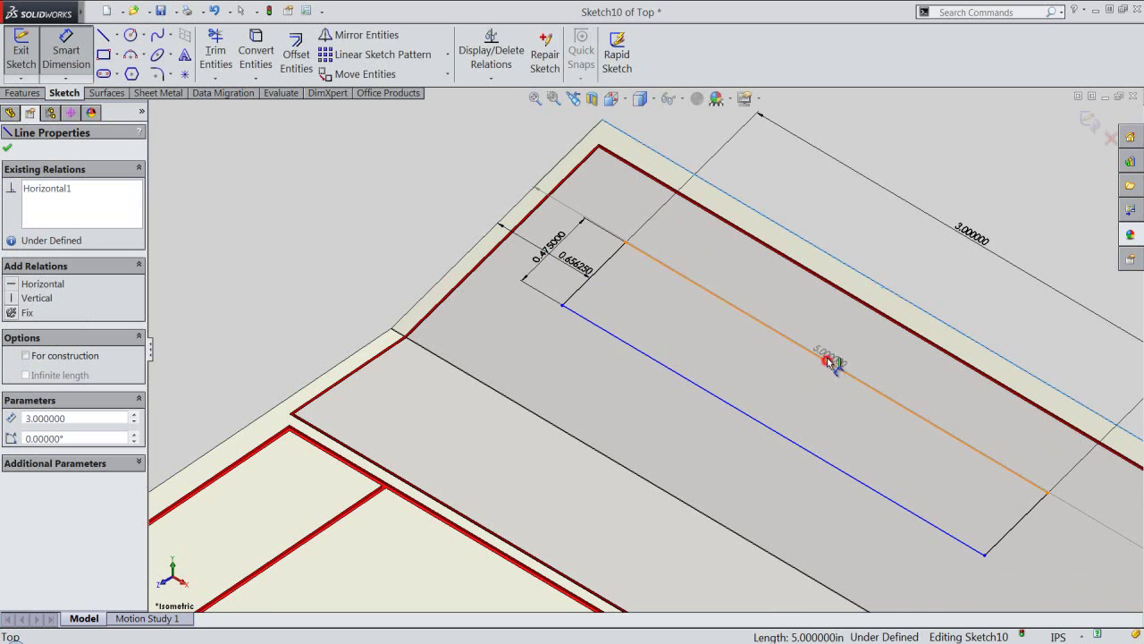
left_click(836, 341)
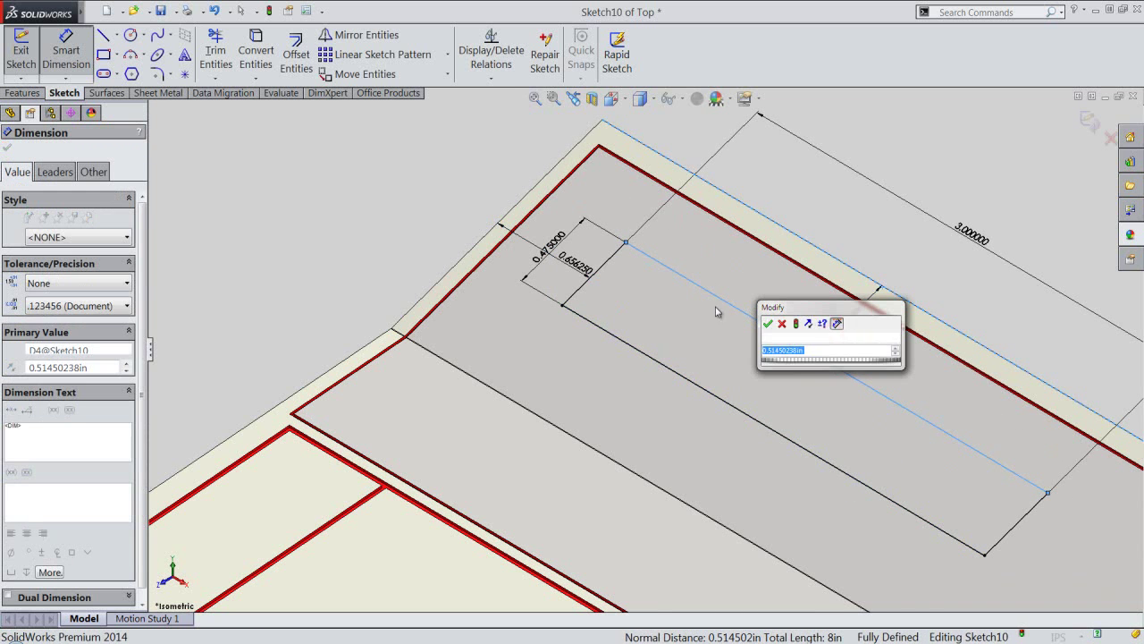
left_click(581, 266)
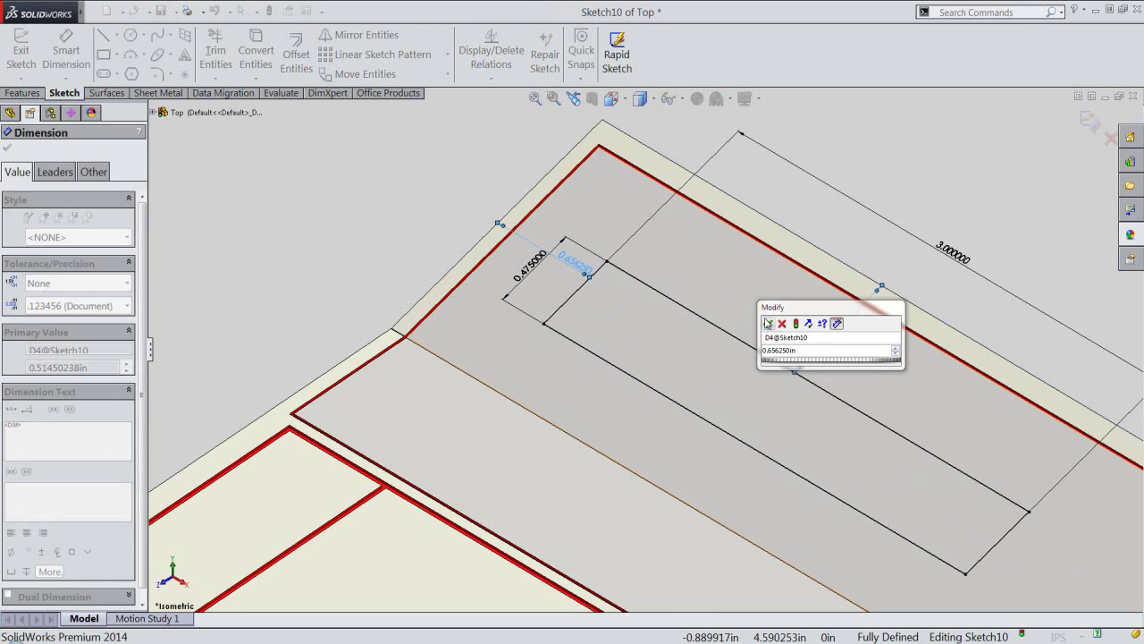
left_click(768, 323)
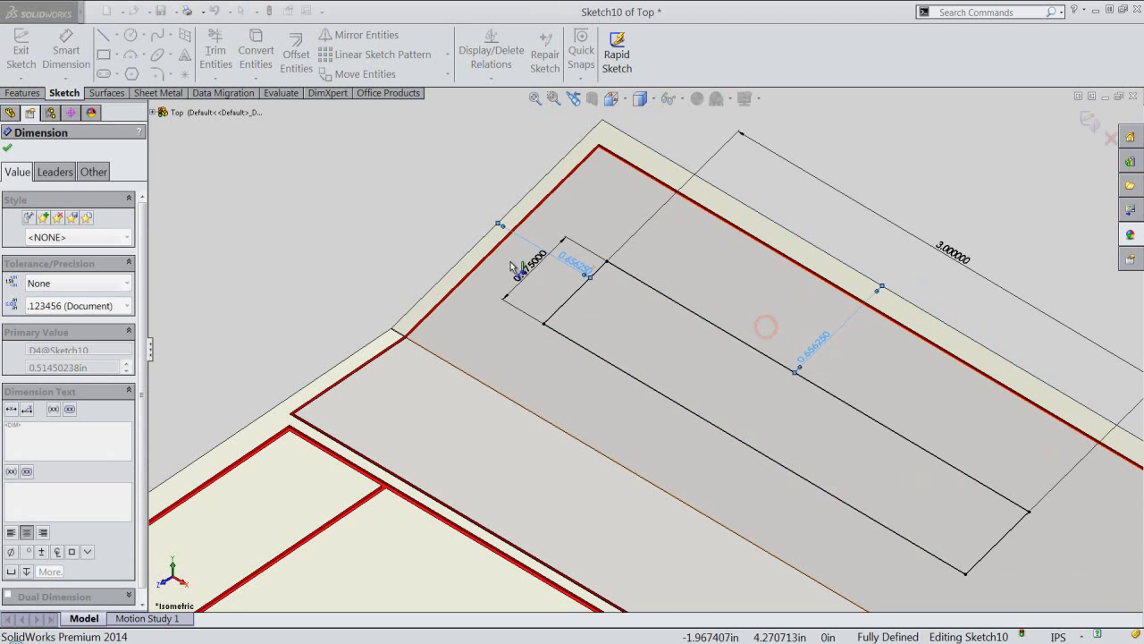
left_click(390, 235)
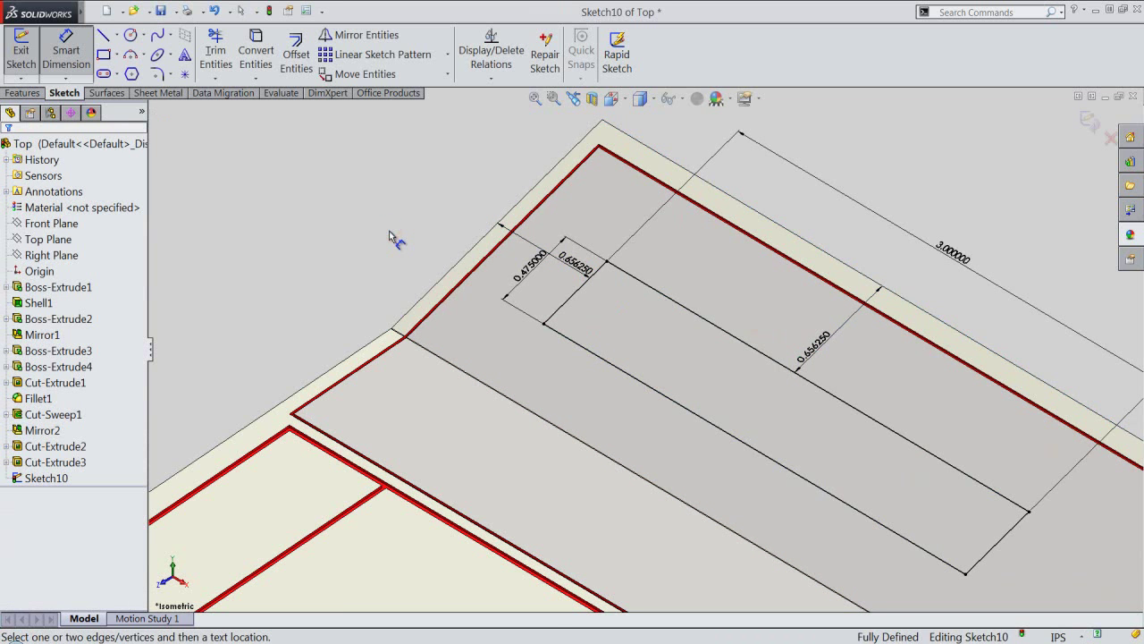
Extrude-cut the rectangle blind 0.015625 in deep and save the part
right_click(391, 233)
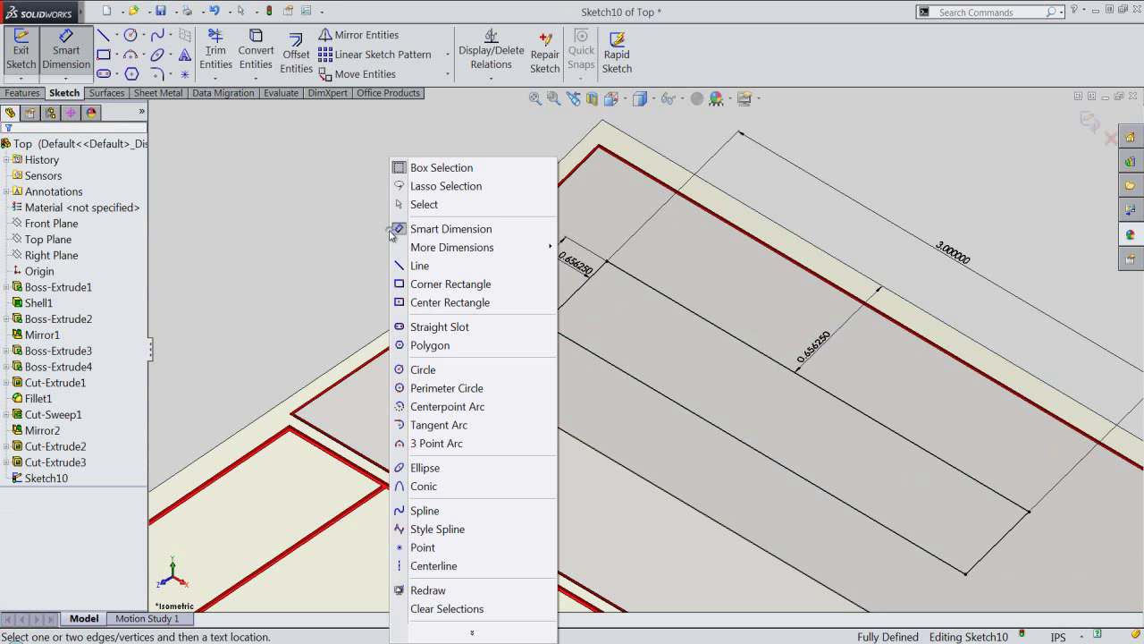
left_click(430, 207)
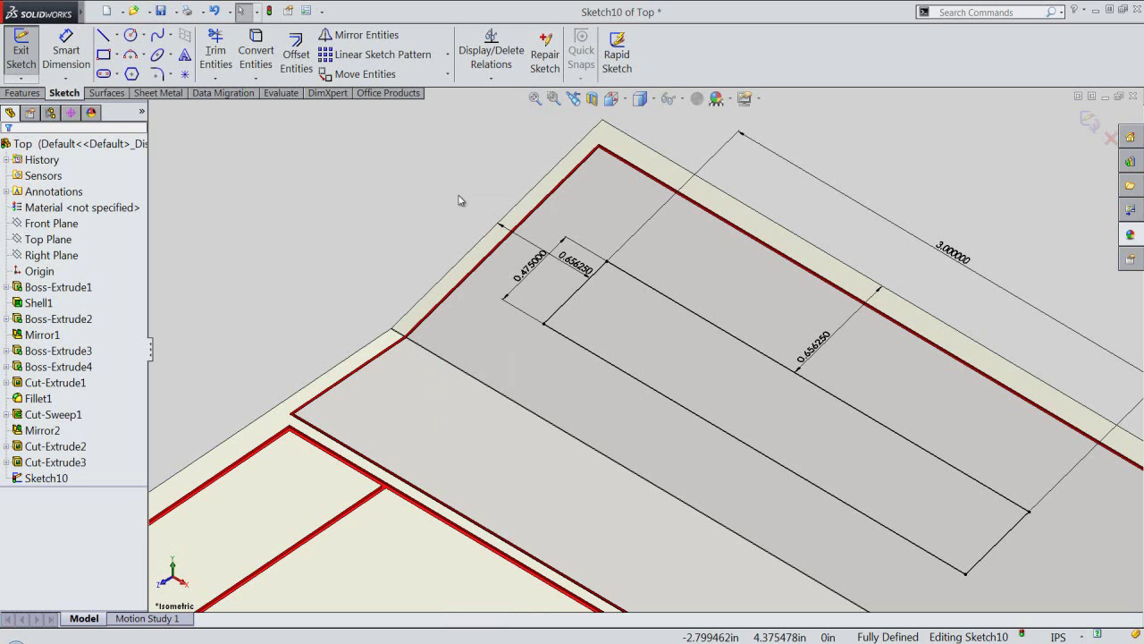
left_click(1091, 130)
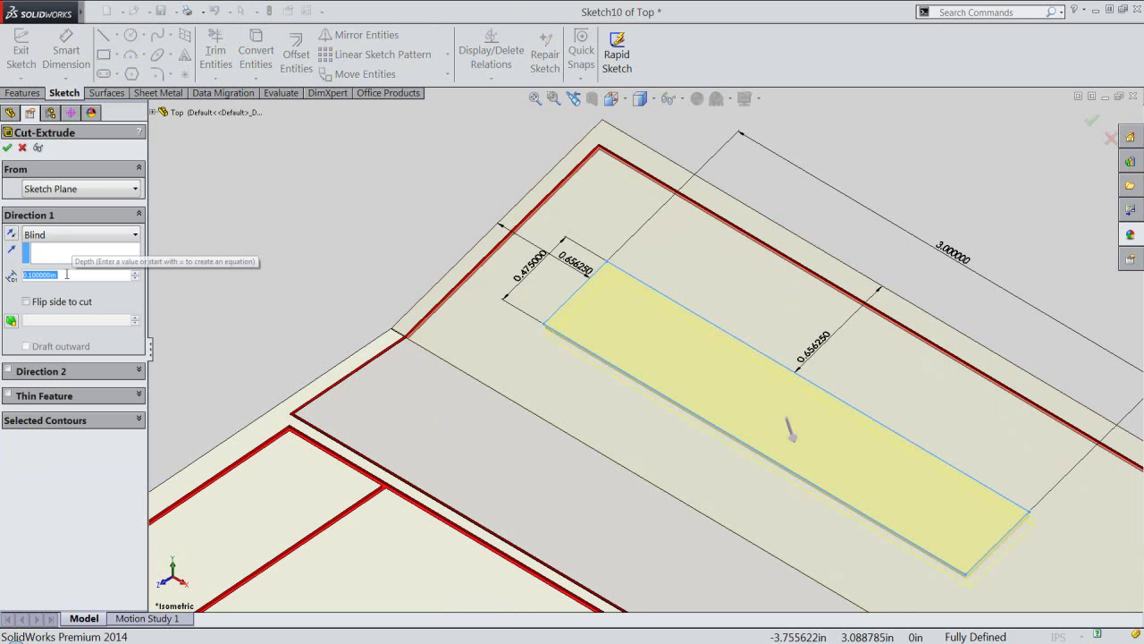
type(".01")
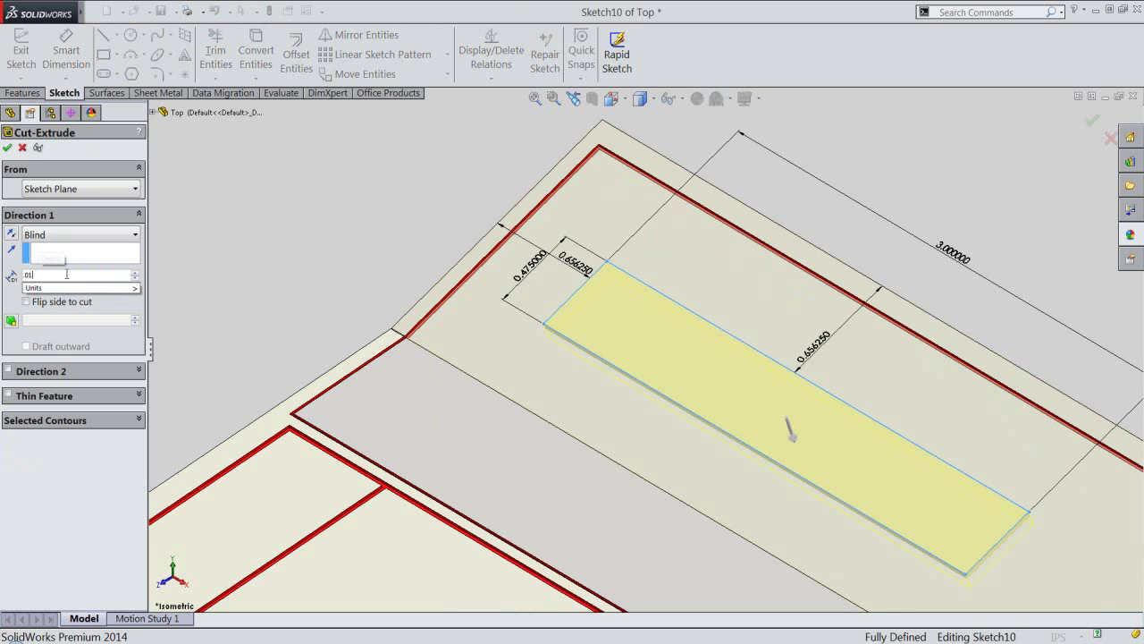
type("5625")
key("Return")
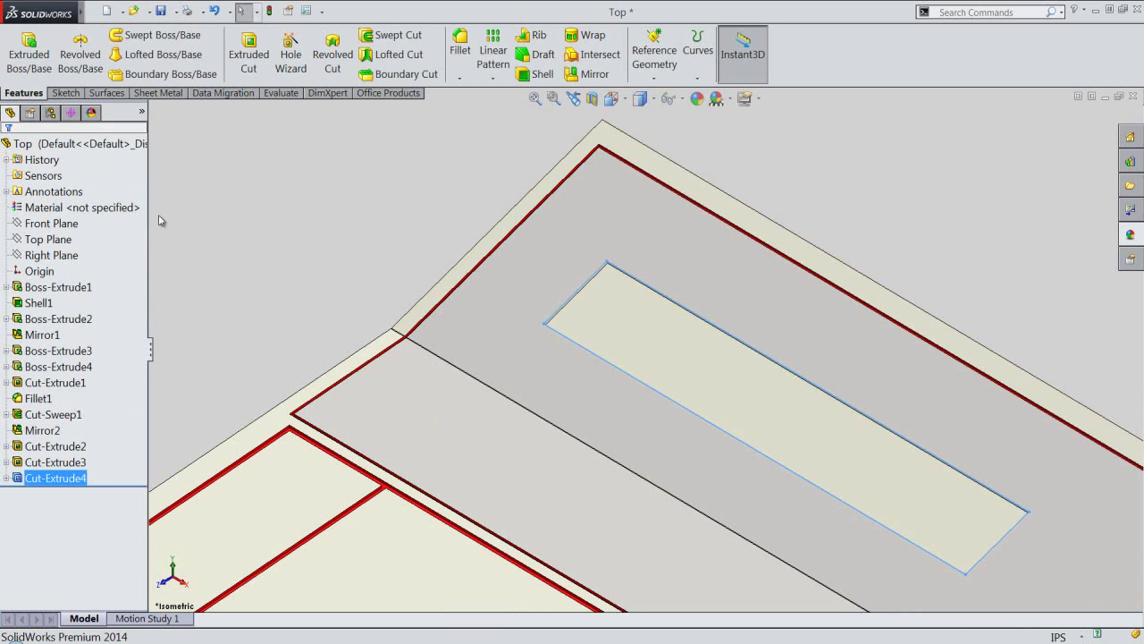
left_click(188, 217)
key("ctrl+s")
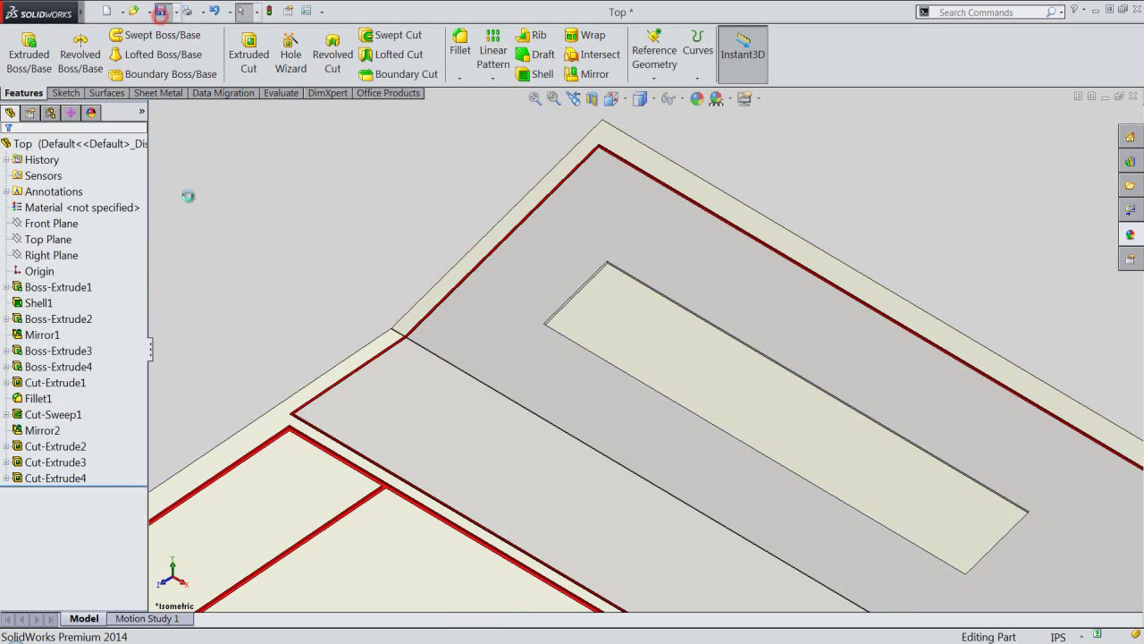
Select Cut-Extrude4 and open the custom colour definer in its appearance
left_click(206, 243)
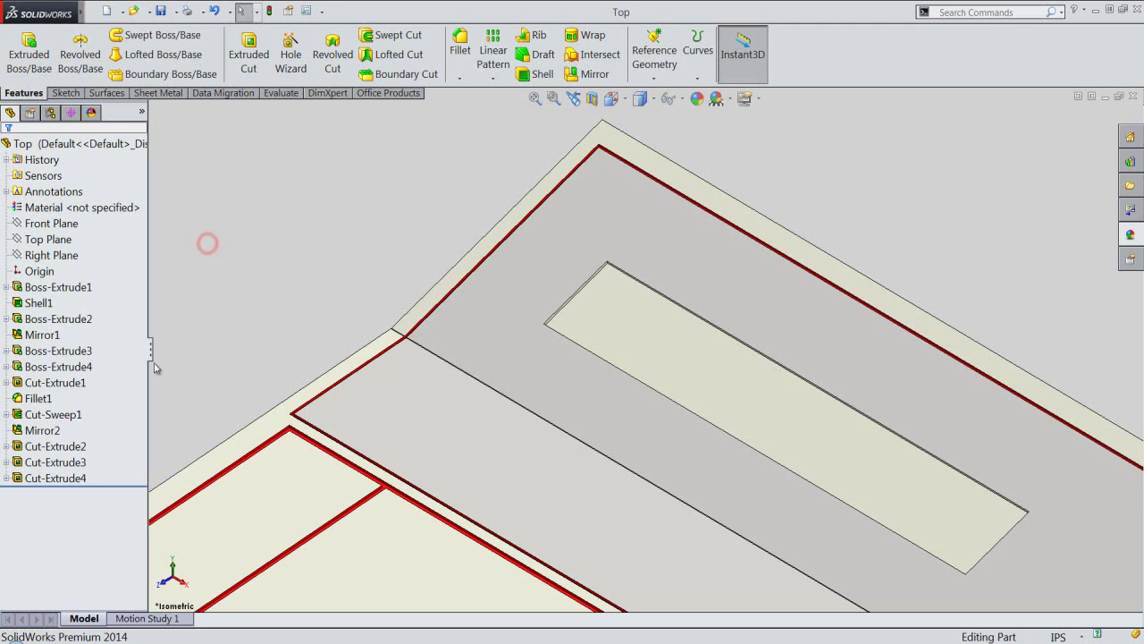
left_click(70, 481)
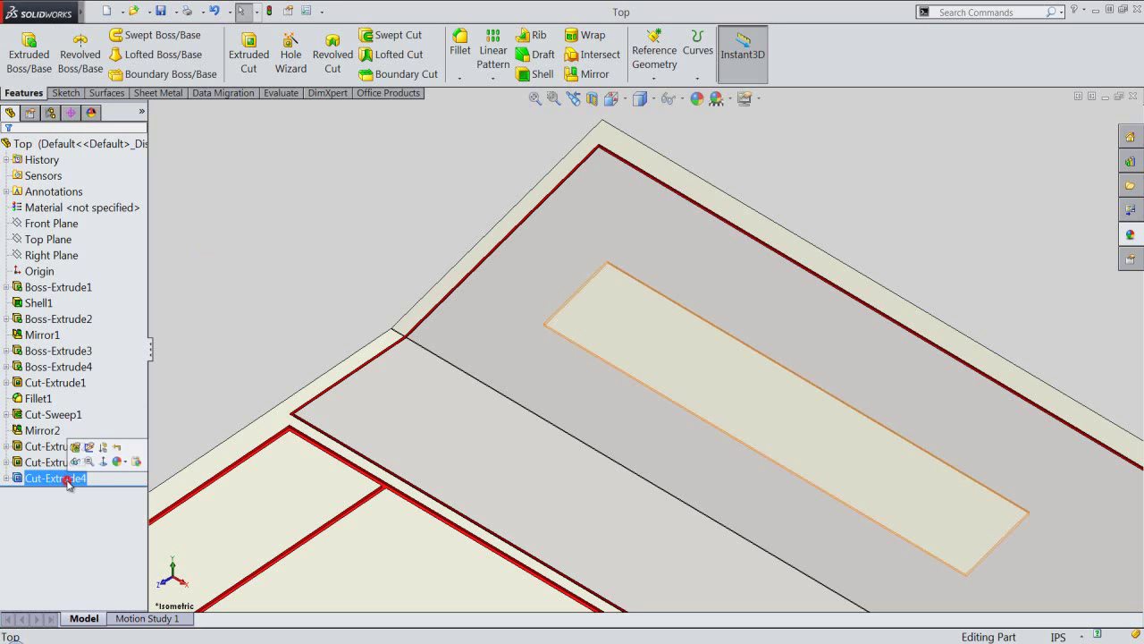
left_click(697, 98)
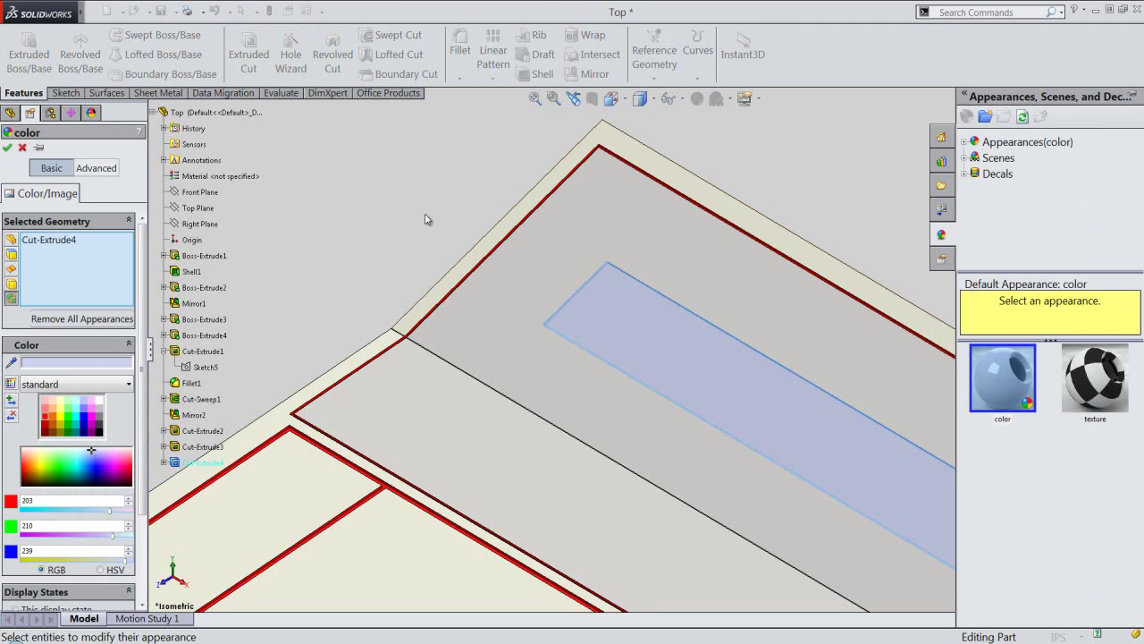
left_click(119, 365)
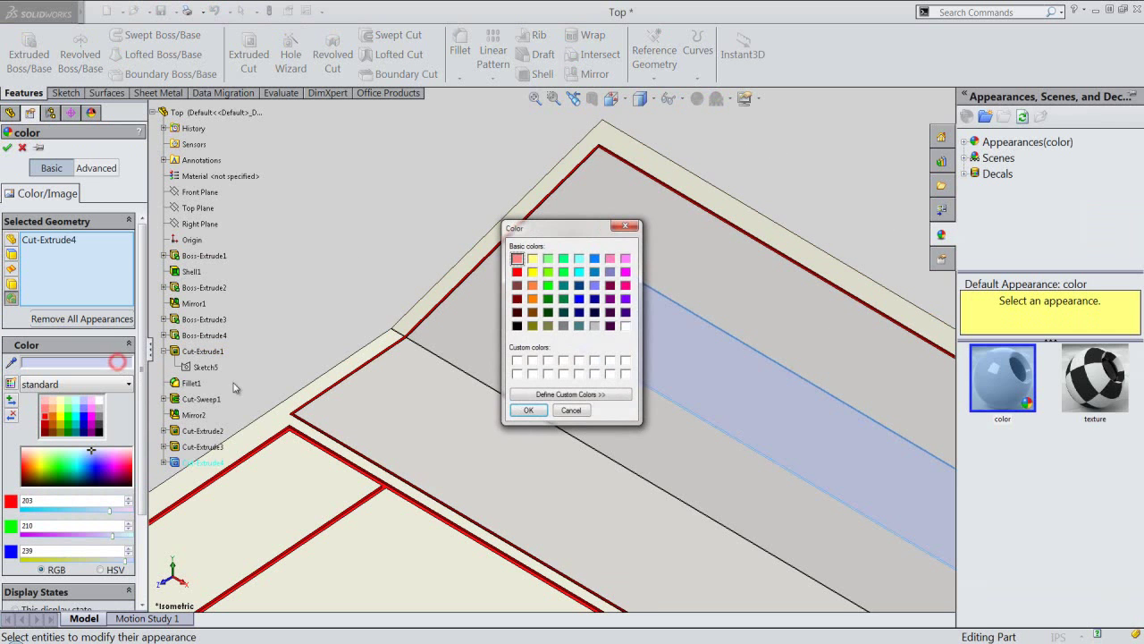
left_click(603, 398)
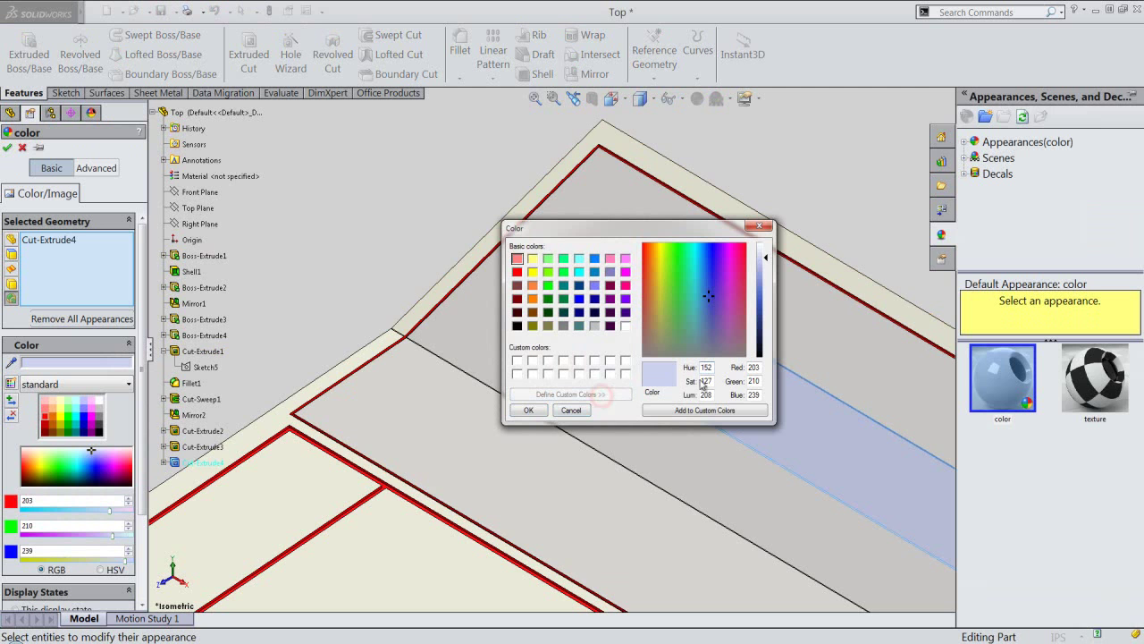
Set the pocket's colour to RGB 155, 155, 155 and accept the grey appearance
double_click(754, 367)
type("0")
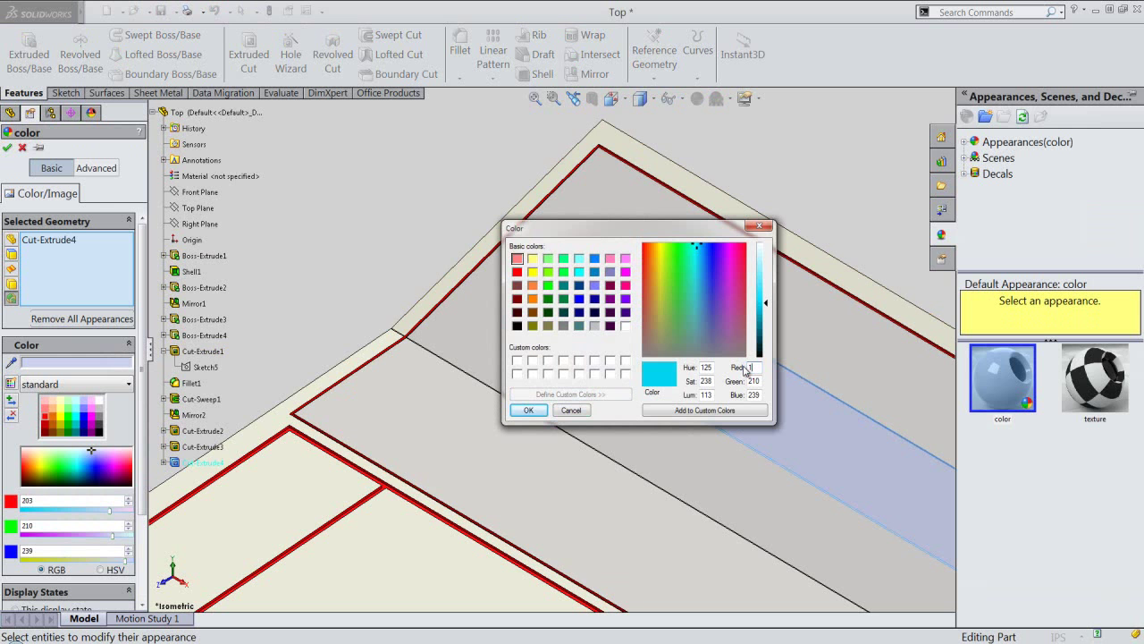
type("55")
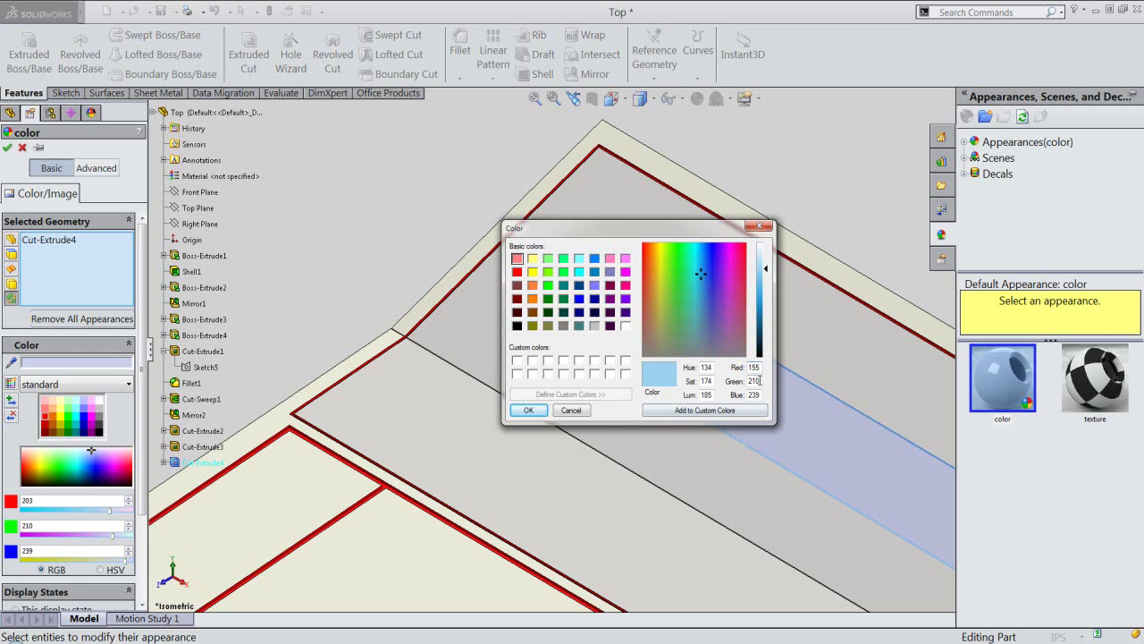
double_click(757, 381)
type("155")
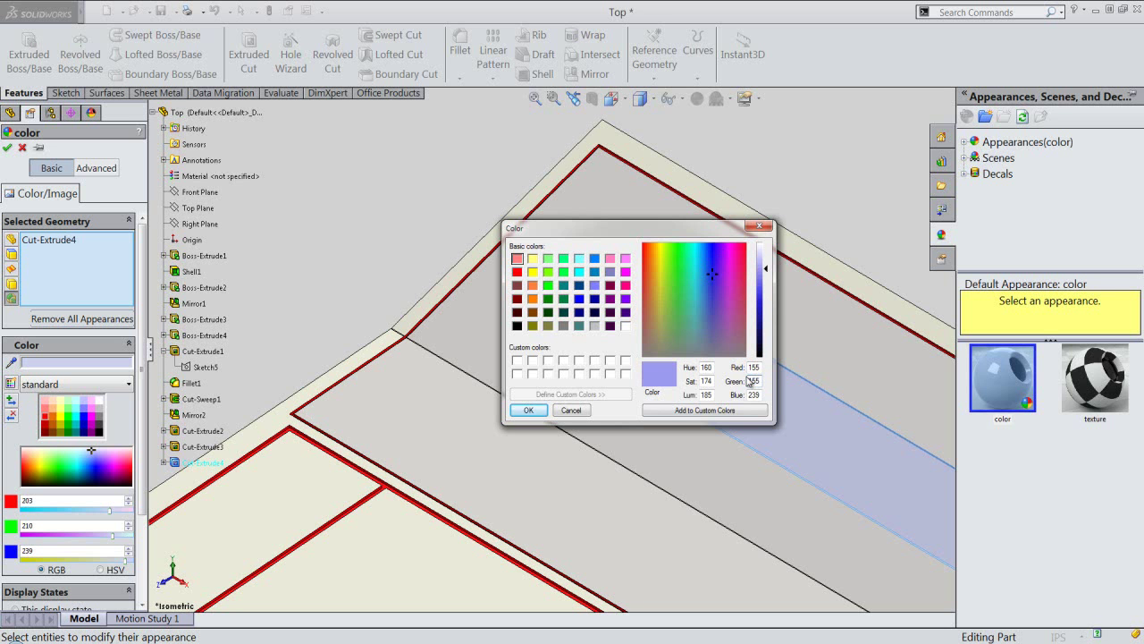
double_click(757, 394)
type("155")
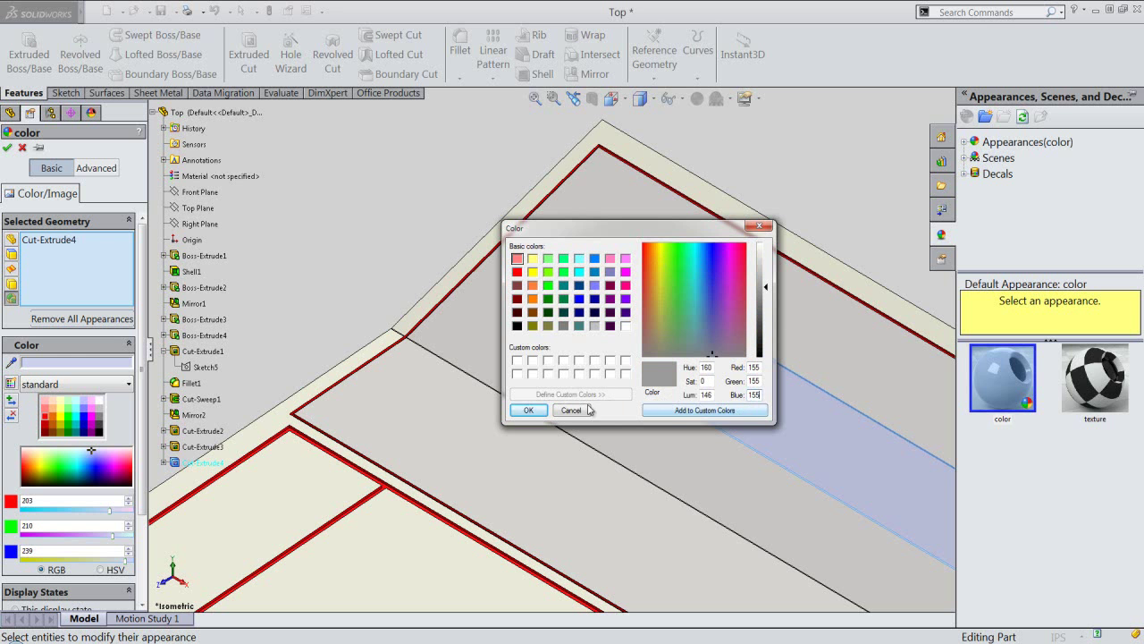
left_click(529, 410)
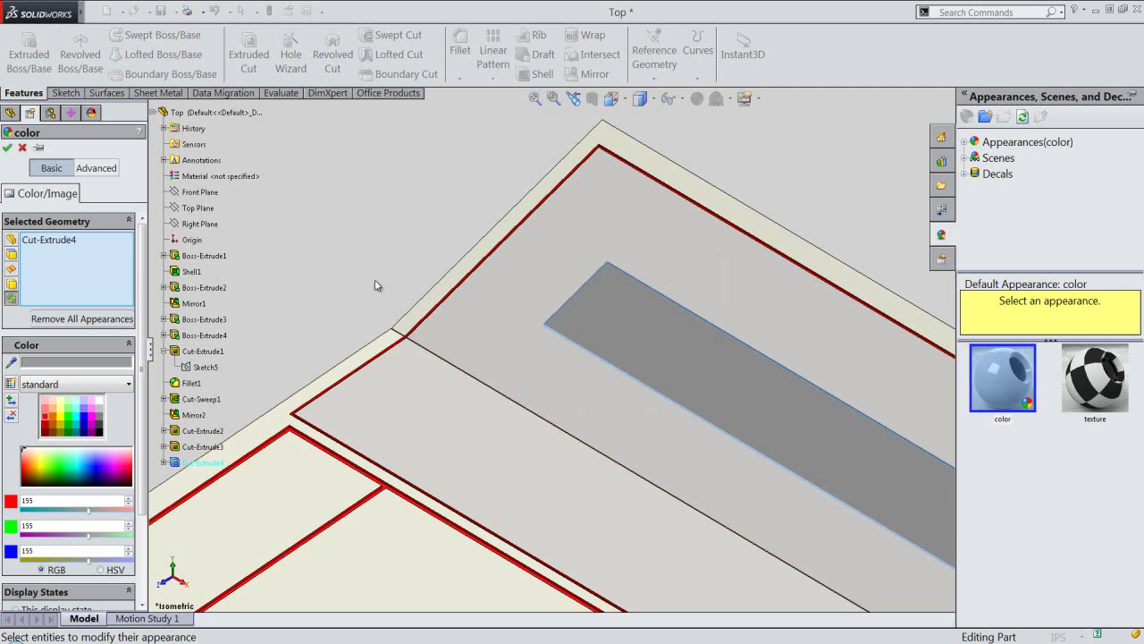
right_click(382, 254)
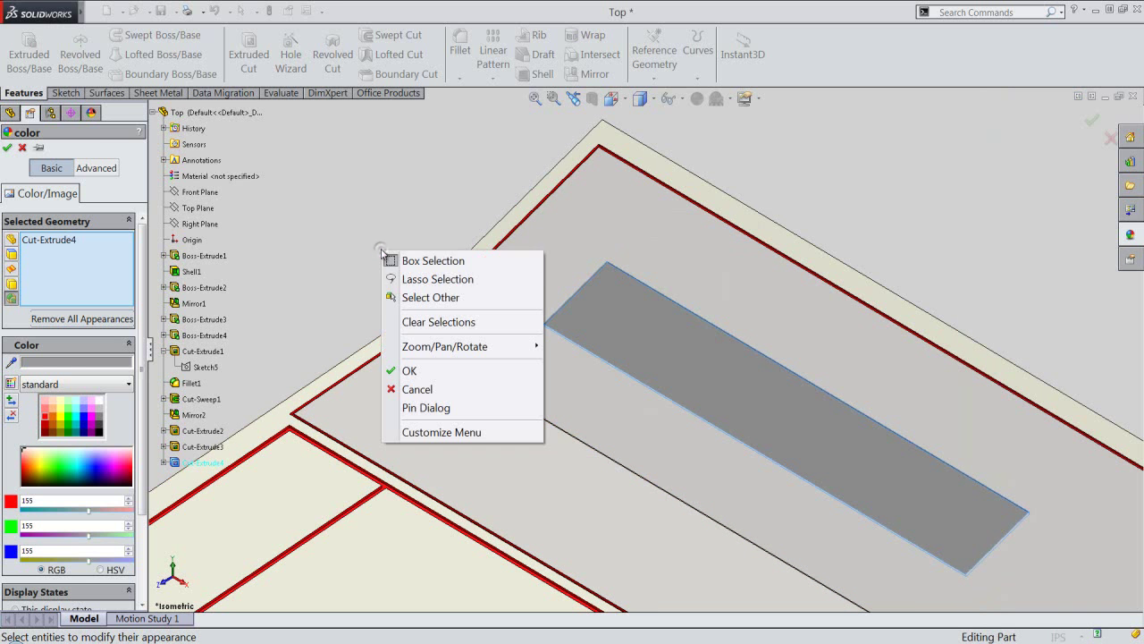
left_click(420, 372)
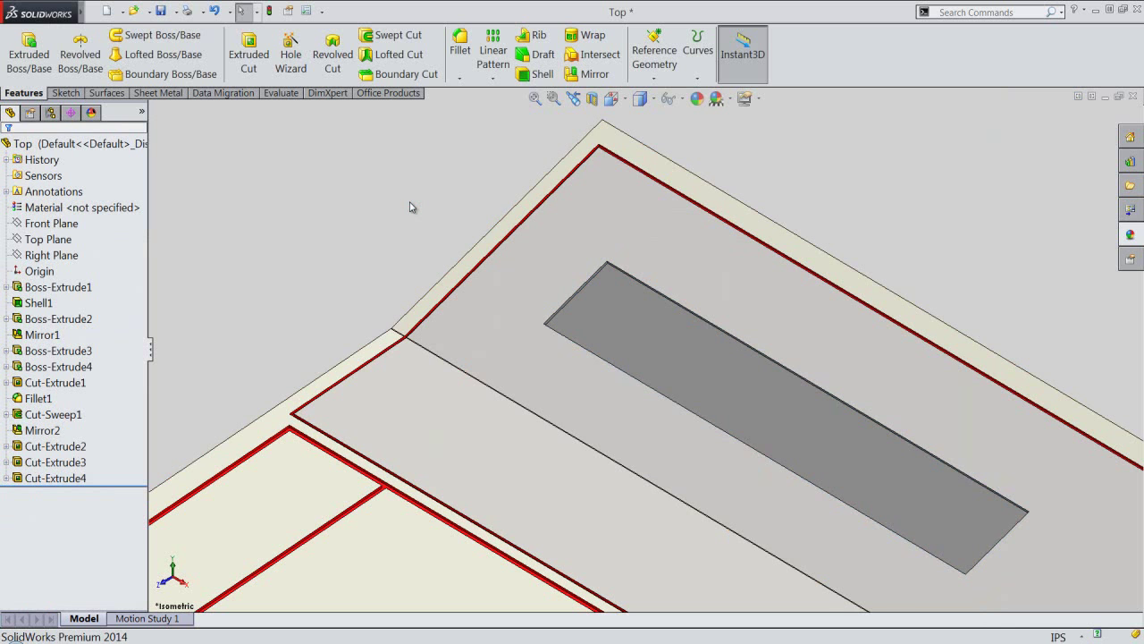
Sketch a 0.375 by 0.8125 in corner rectangle near the keypad face's corner
left_click(406, 416)
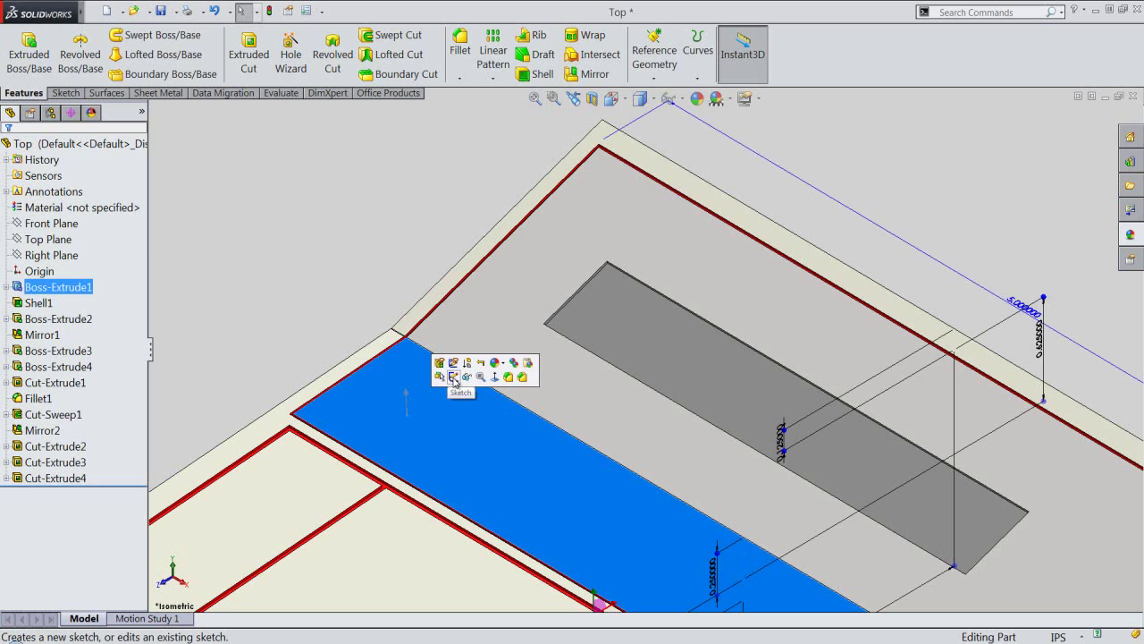
left_click(454, 377)
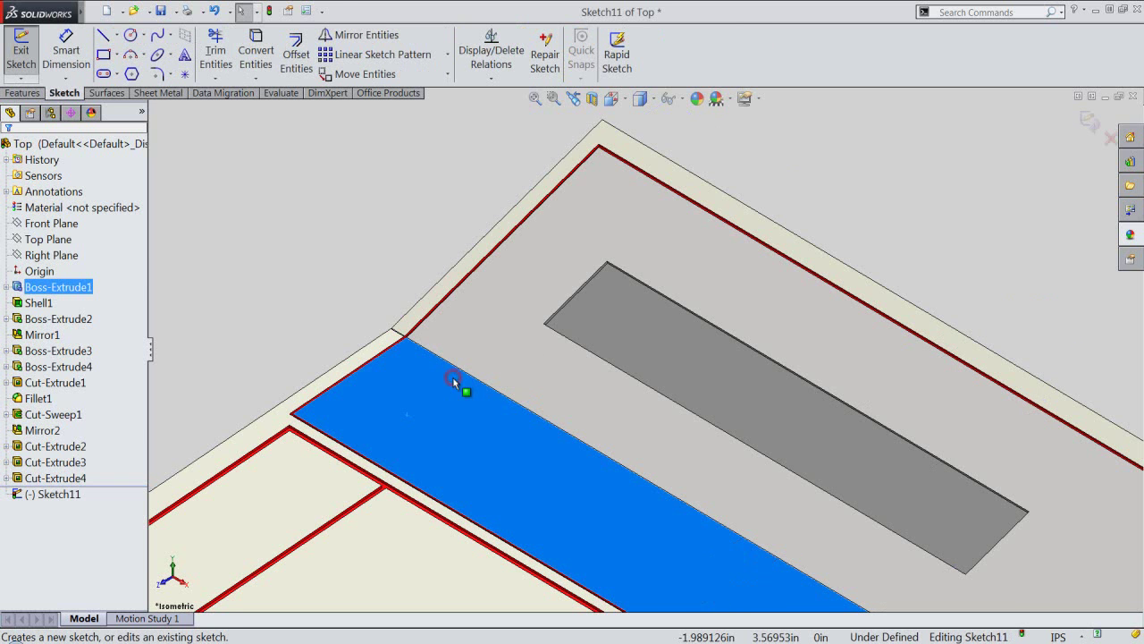
left_click(318, 302)
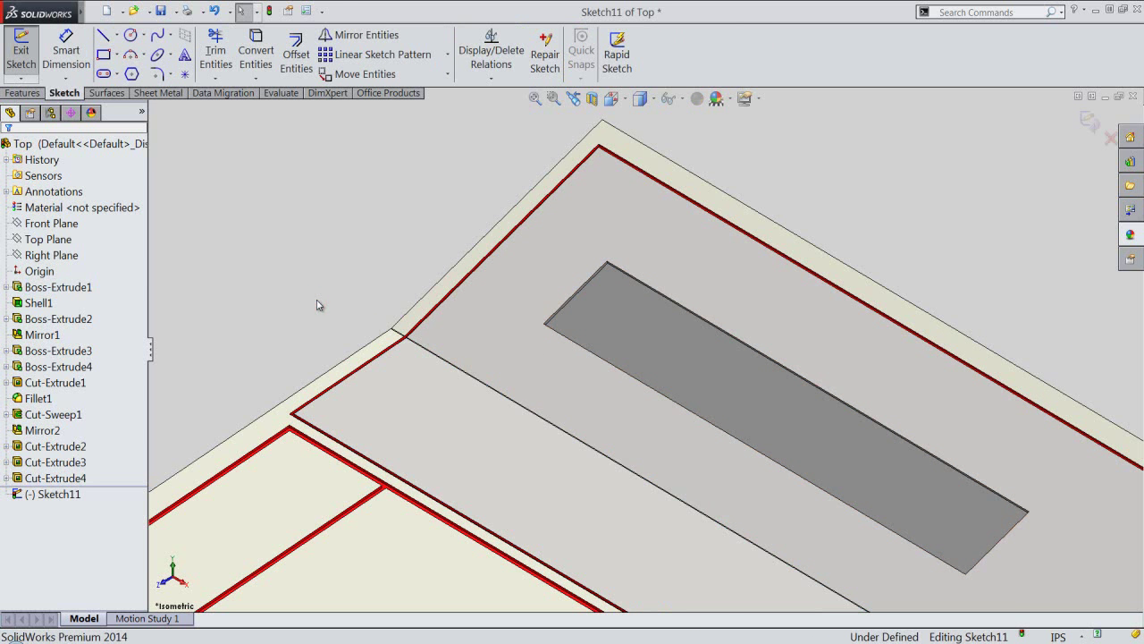
left_click(104, 54)
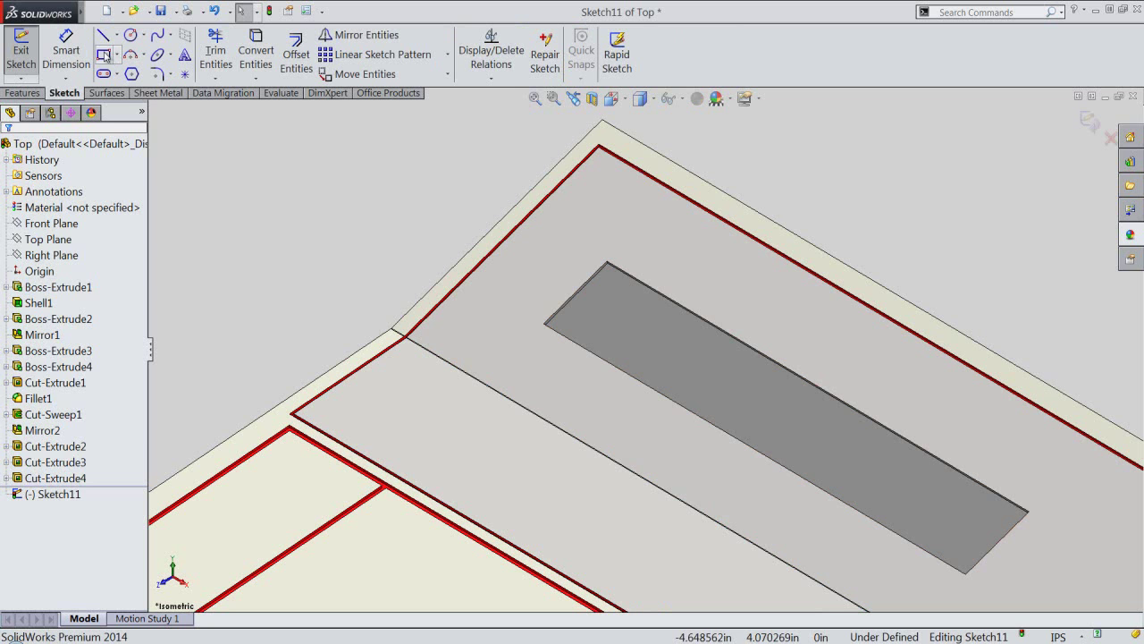
left_click(413, 382)
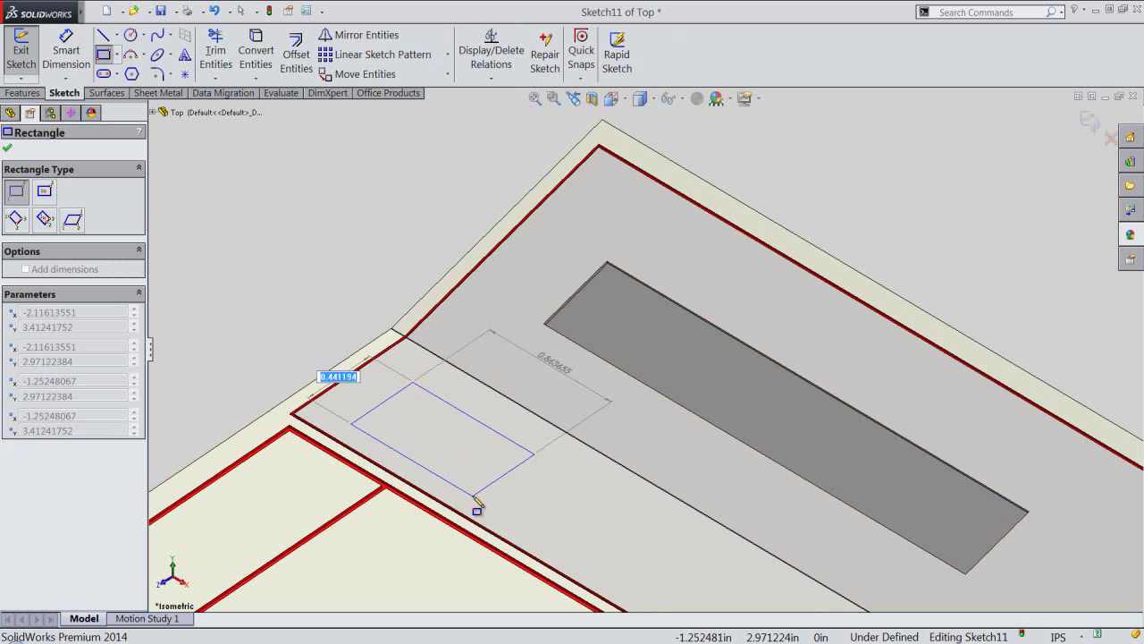
key("BackSpace")
key("Tab")
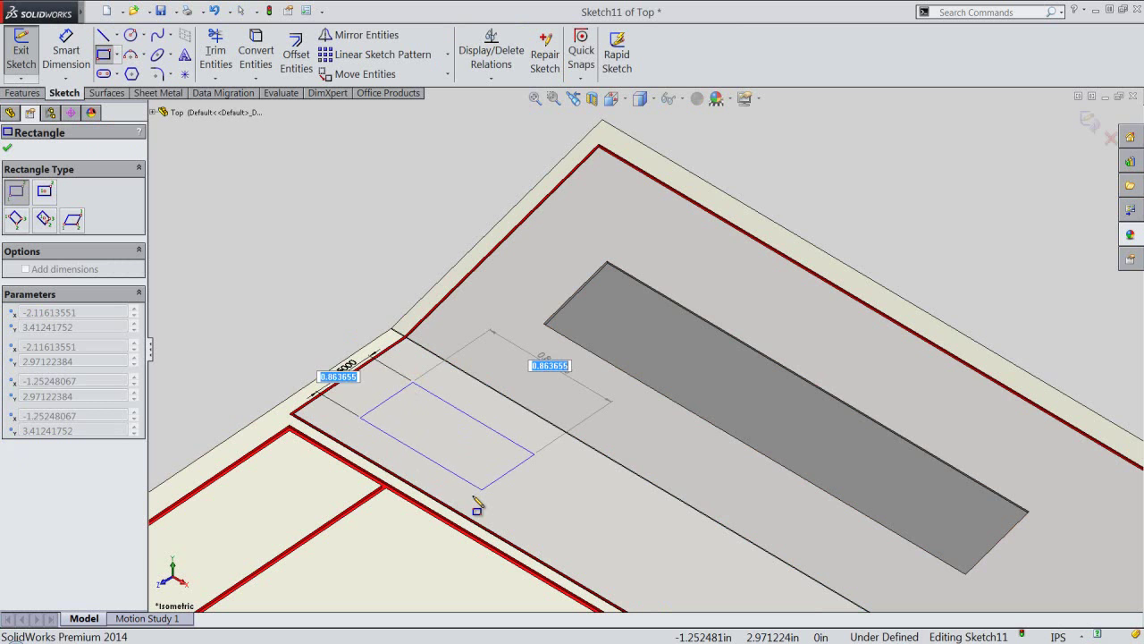
key("BackSpace")
type(".8125")
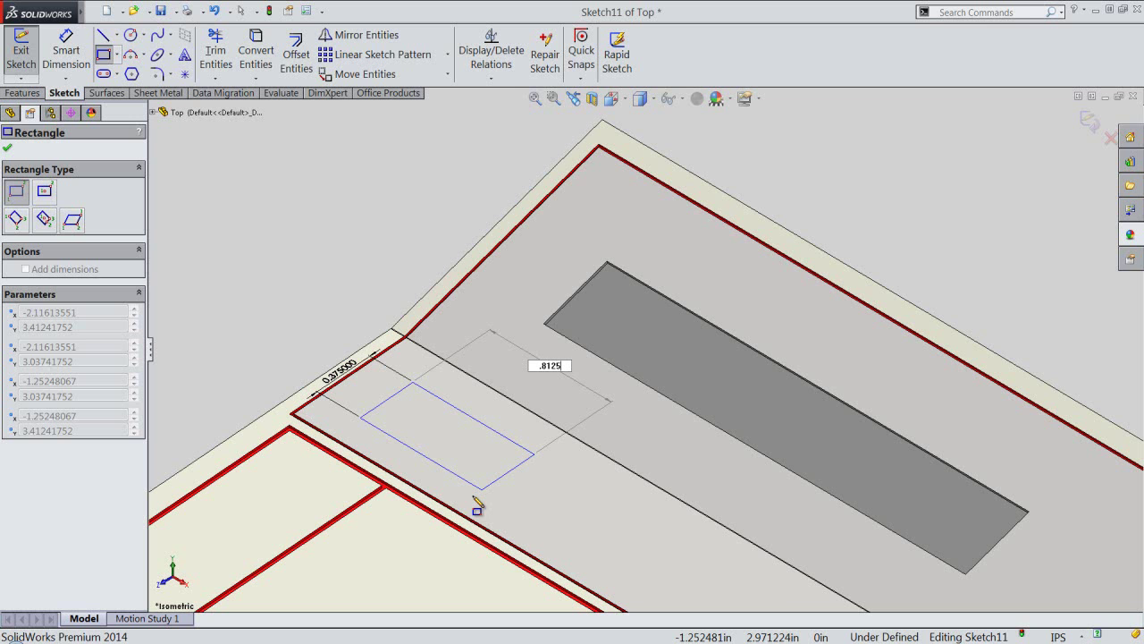
key("Return")
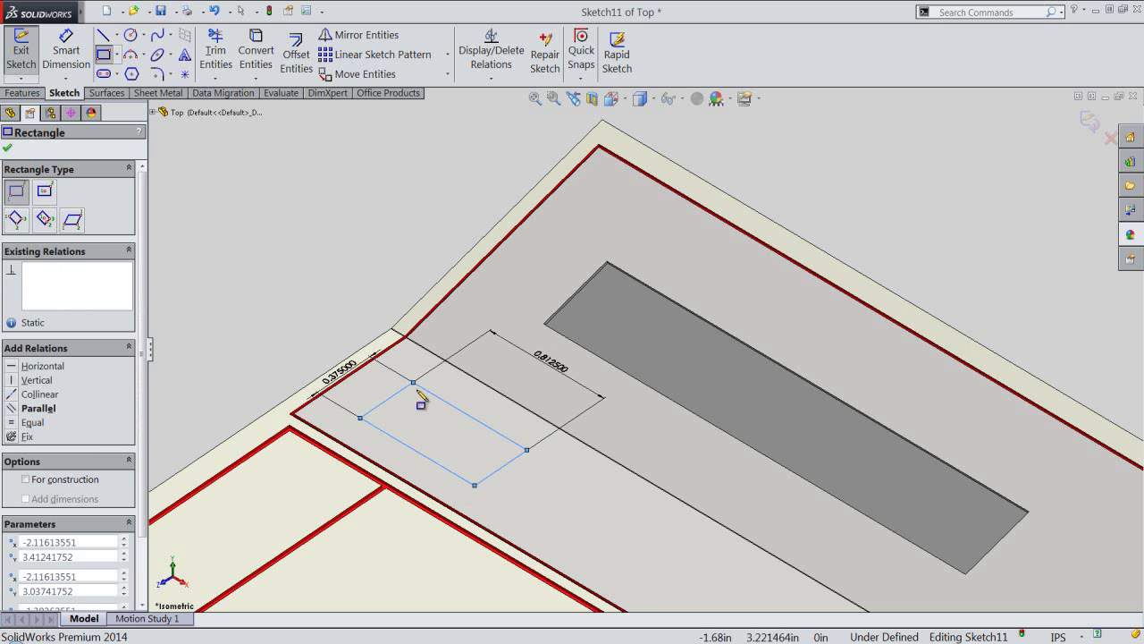
right_click(373, 261)
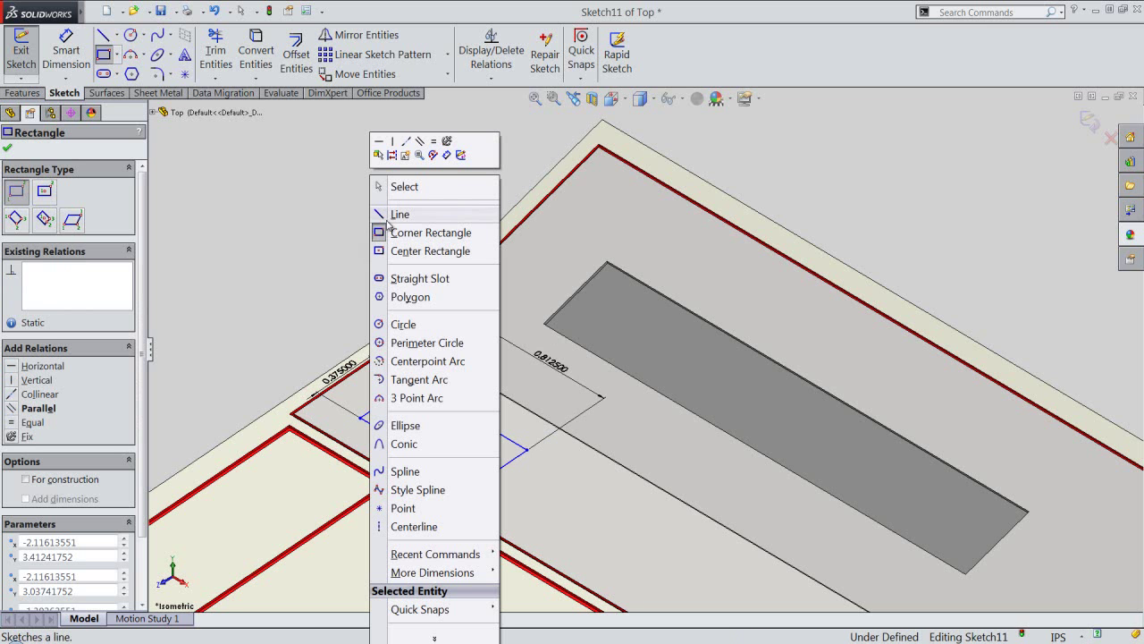
left_click(402, 188)
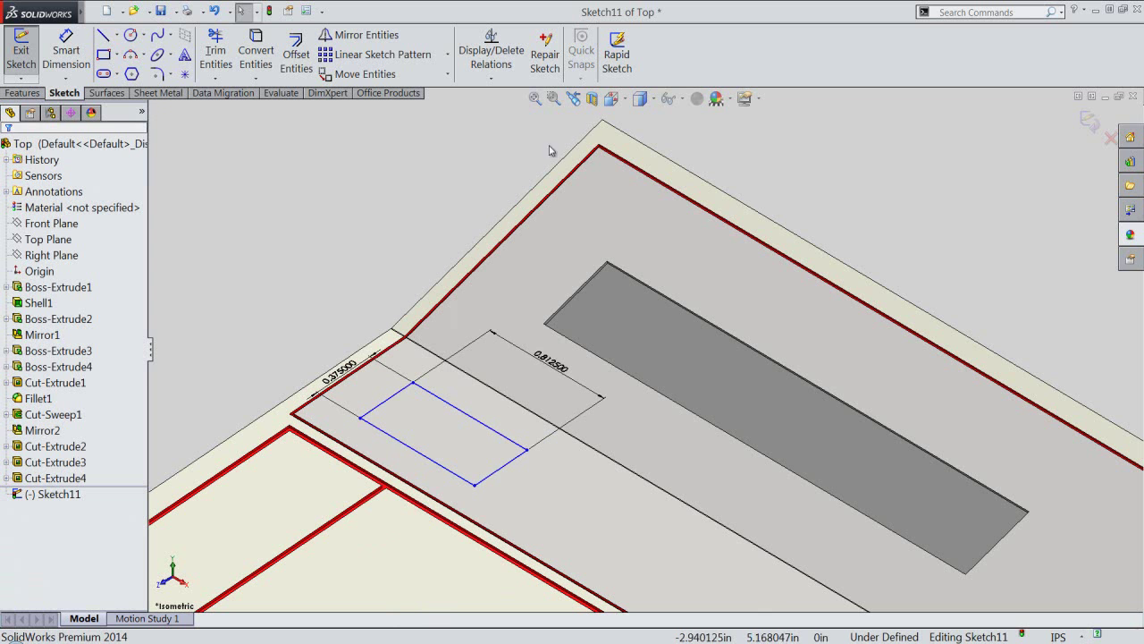
From the Top view, dimension the rectangle 0.1875 in from the keypad's left edge
left_click(613, 102)
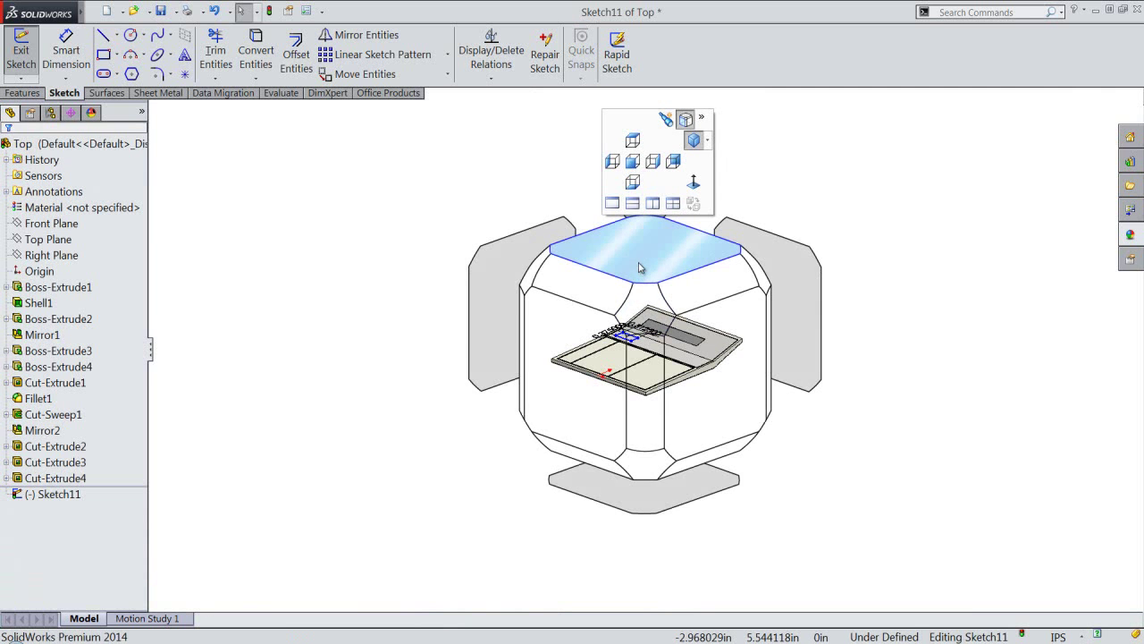
left_click(638, 260)
scroll(538, 292, "down", 2)
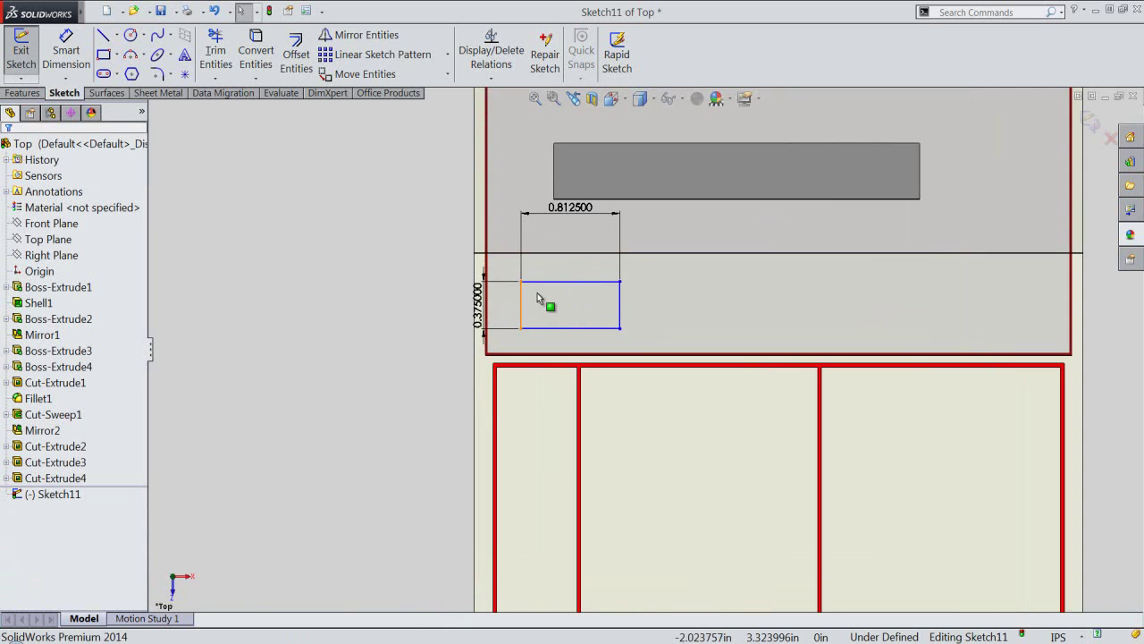
scroll(556, 307, "down", 2)
scroll(518, 321, "down", 2)
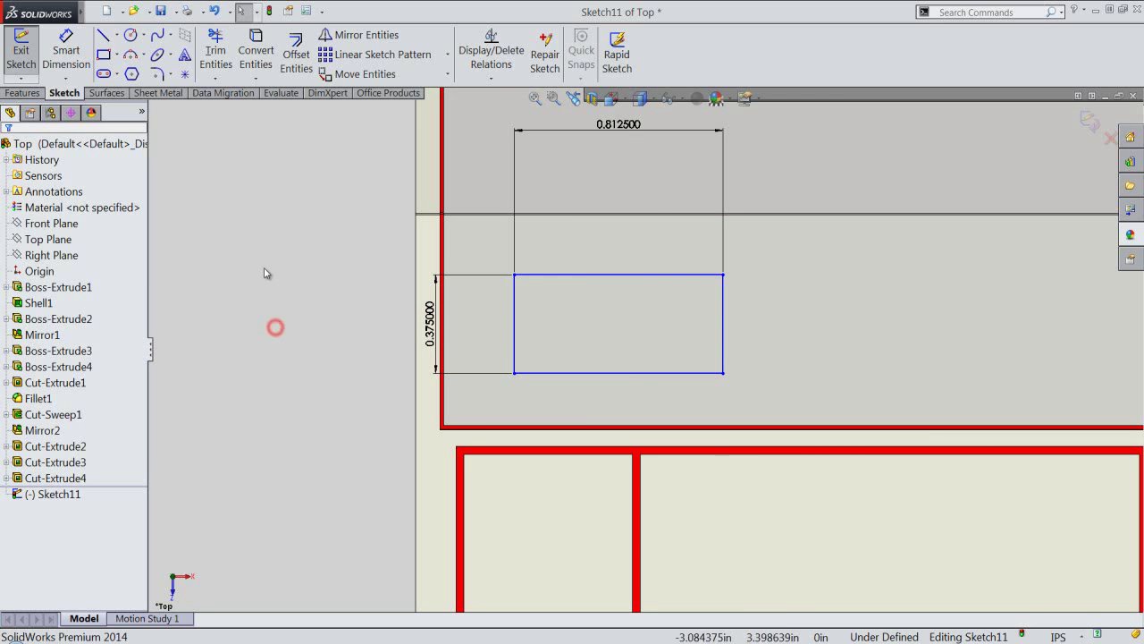
left_click(65, 49)
scroll(459, 307, "down", 1)
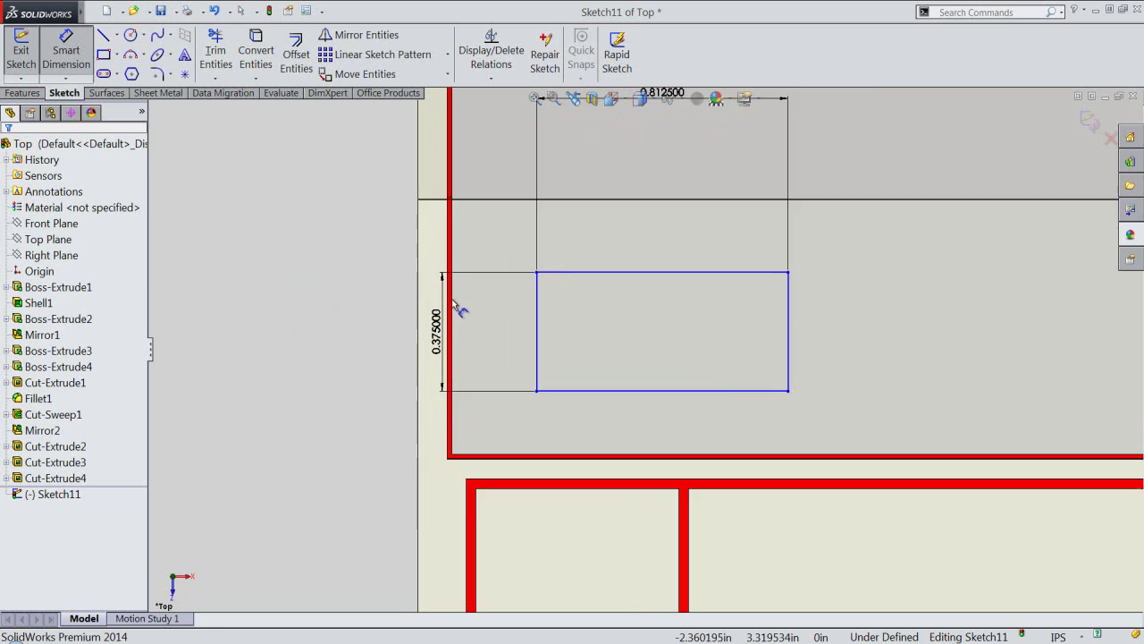
scroll(500, 317, "down", 3)
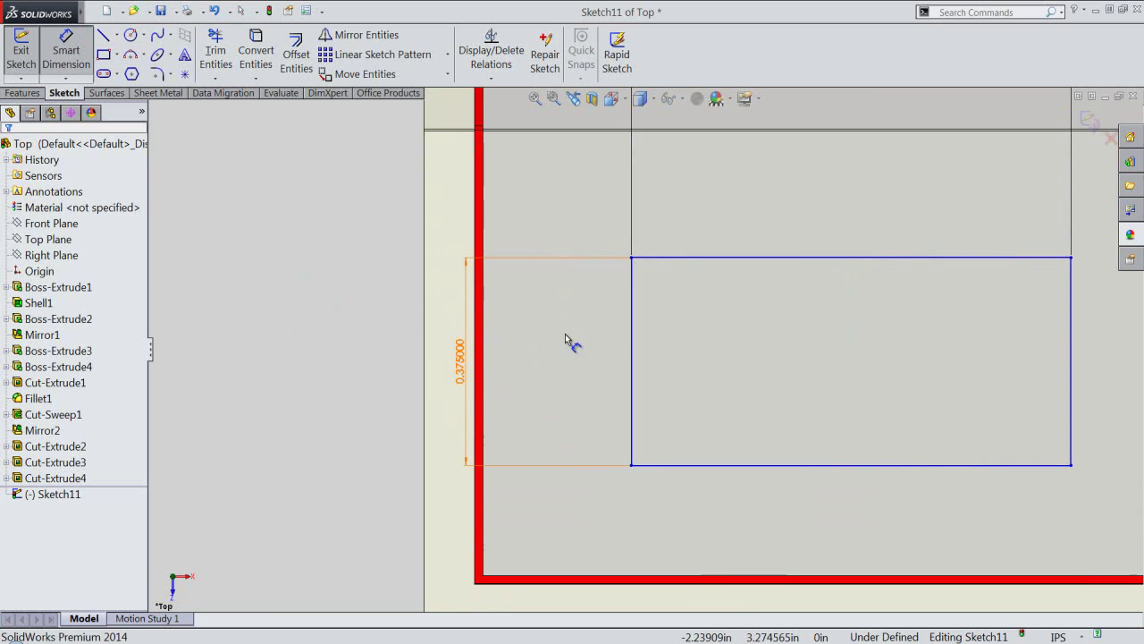
left_click(481, 335)
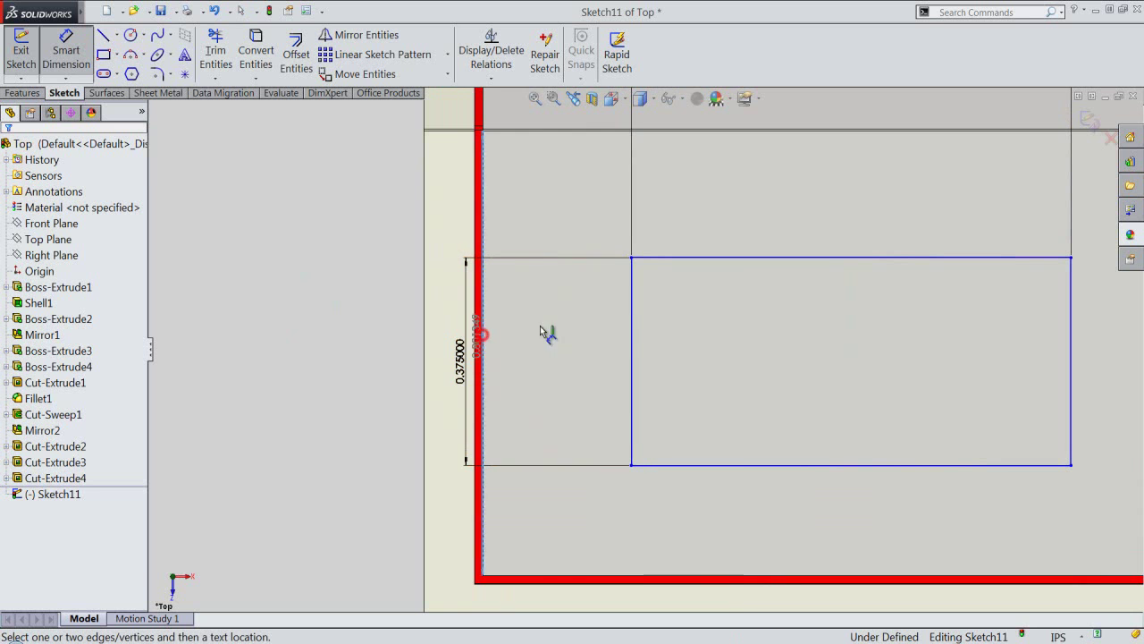
left_click(633, 332)
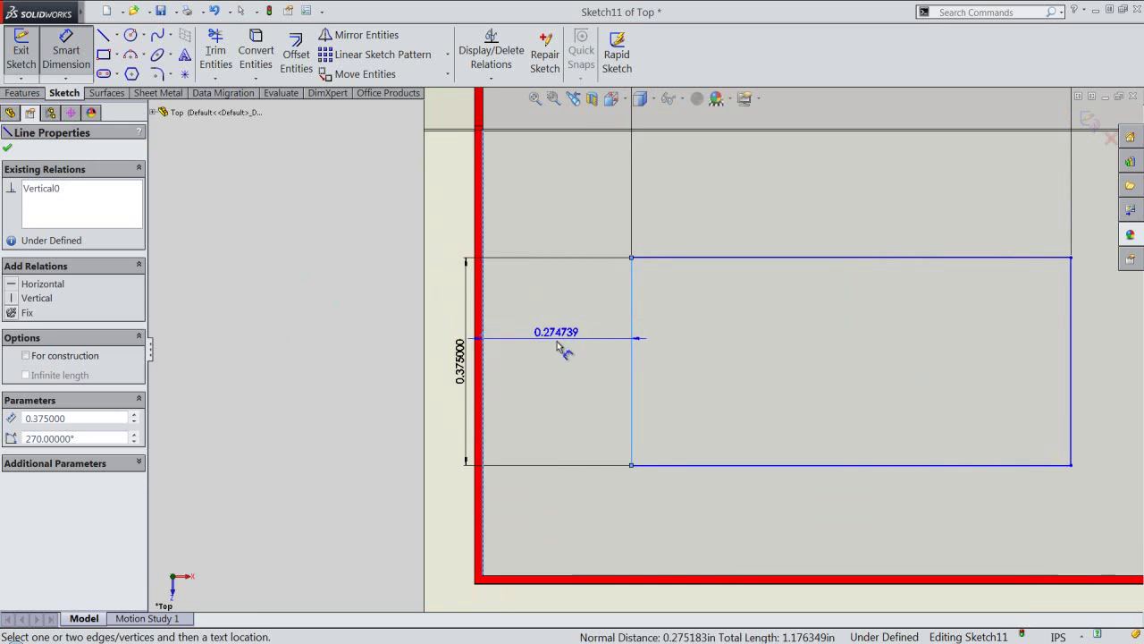
left_click(557, 341)
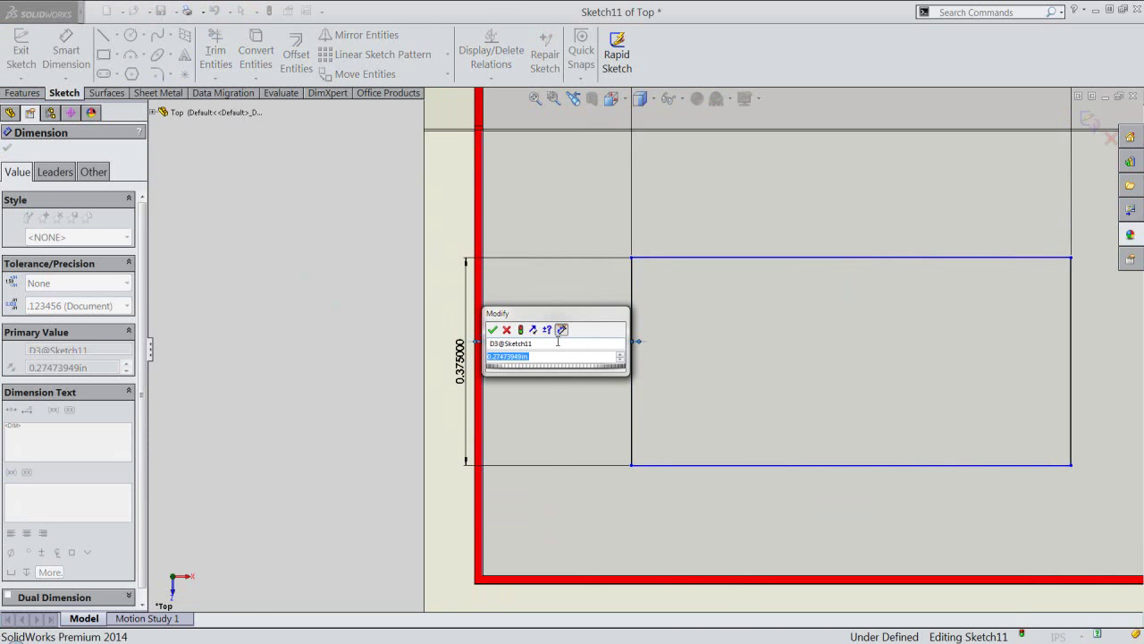
type(".1875")
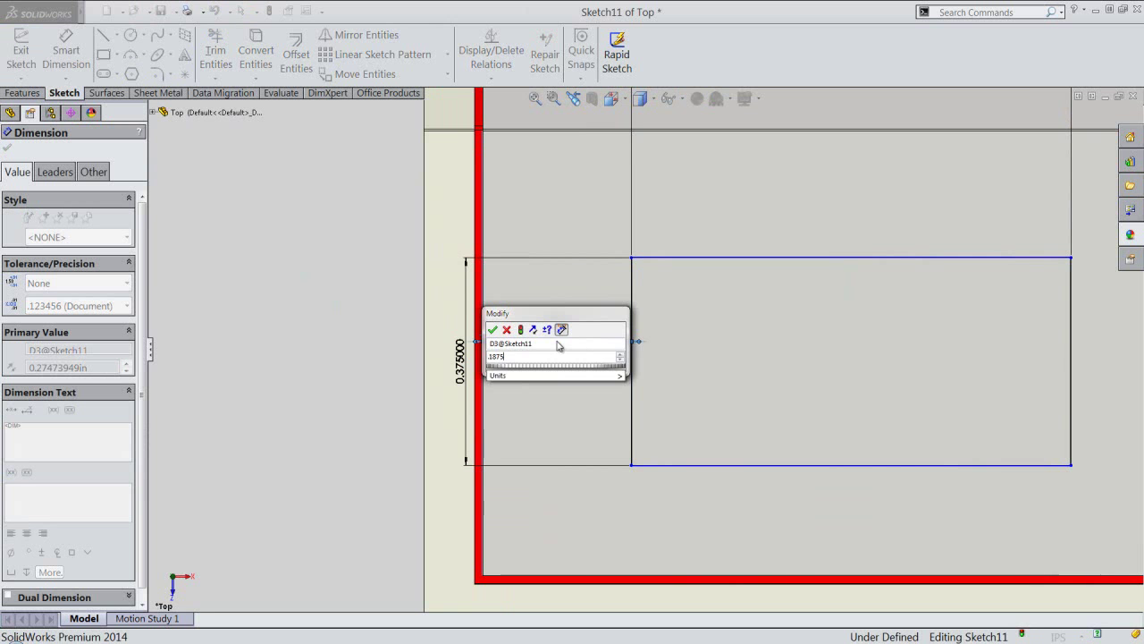
key("Return")
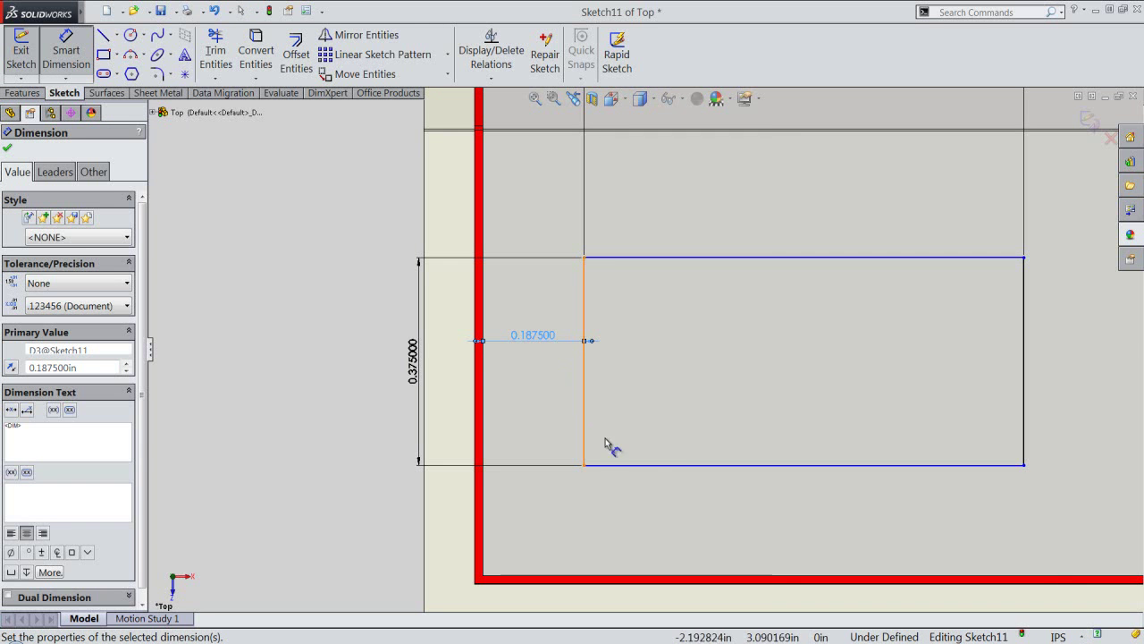
Dimension the rectangle 0.203125 in up from the bottom edge and exit the sketch
left_click(686, 464)
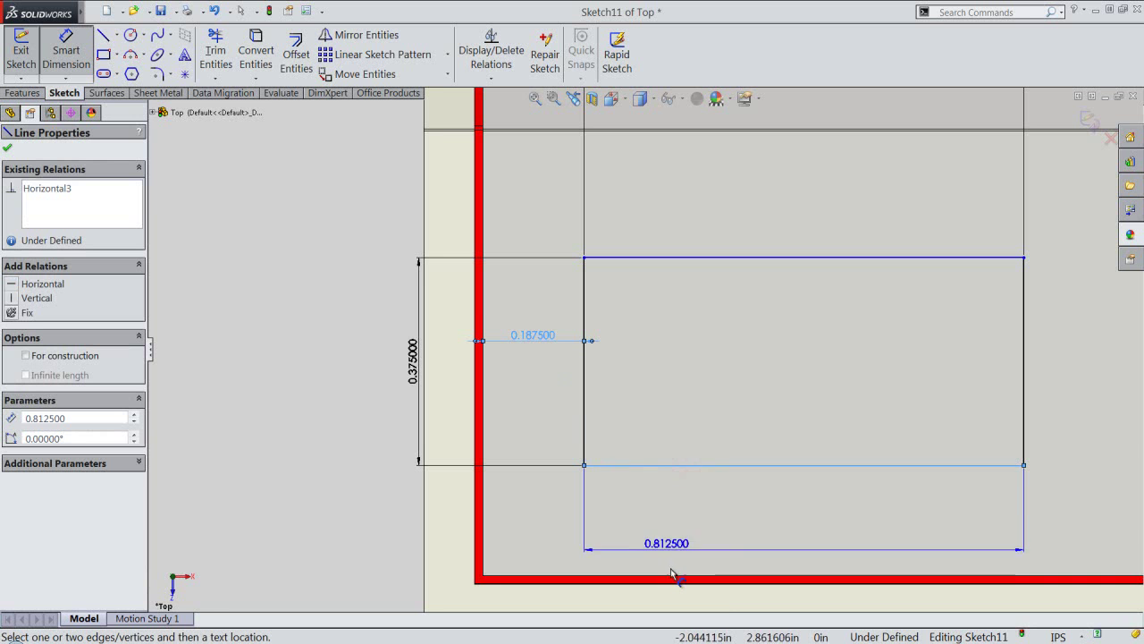
left_click(677, 577)
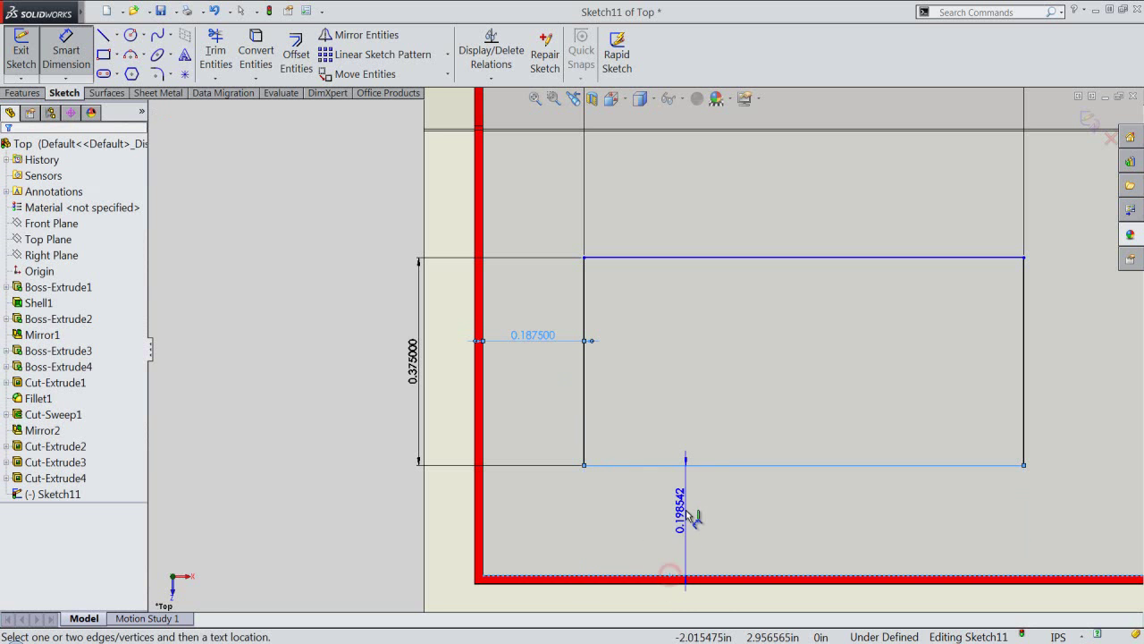
left_click(695, 516)
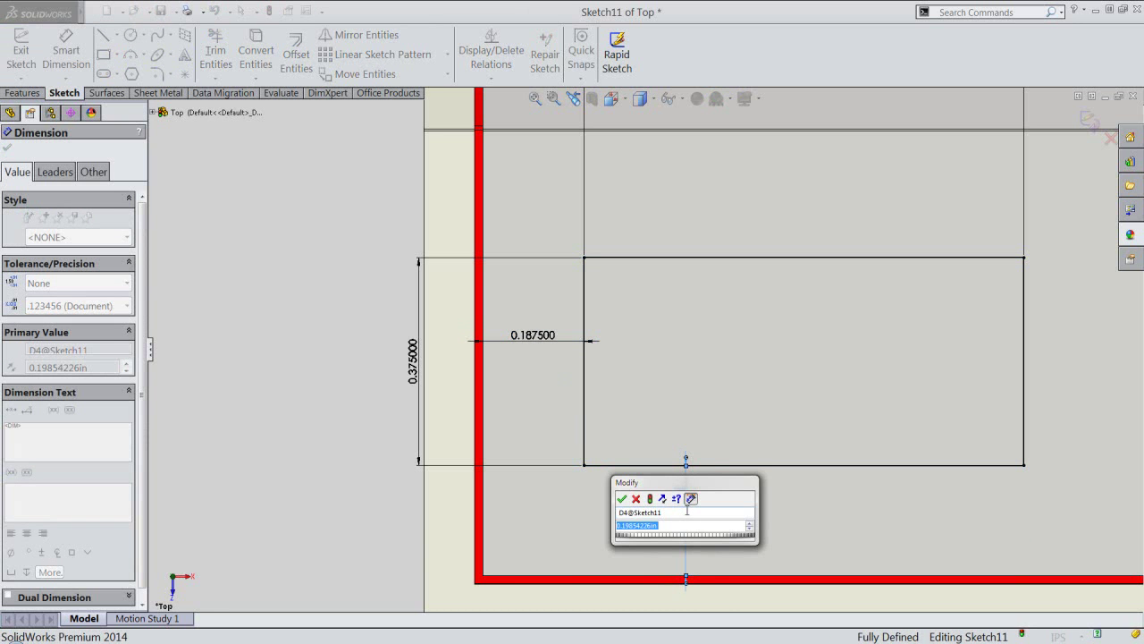
type("203125")
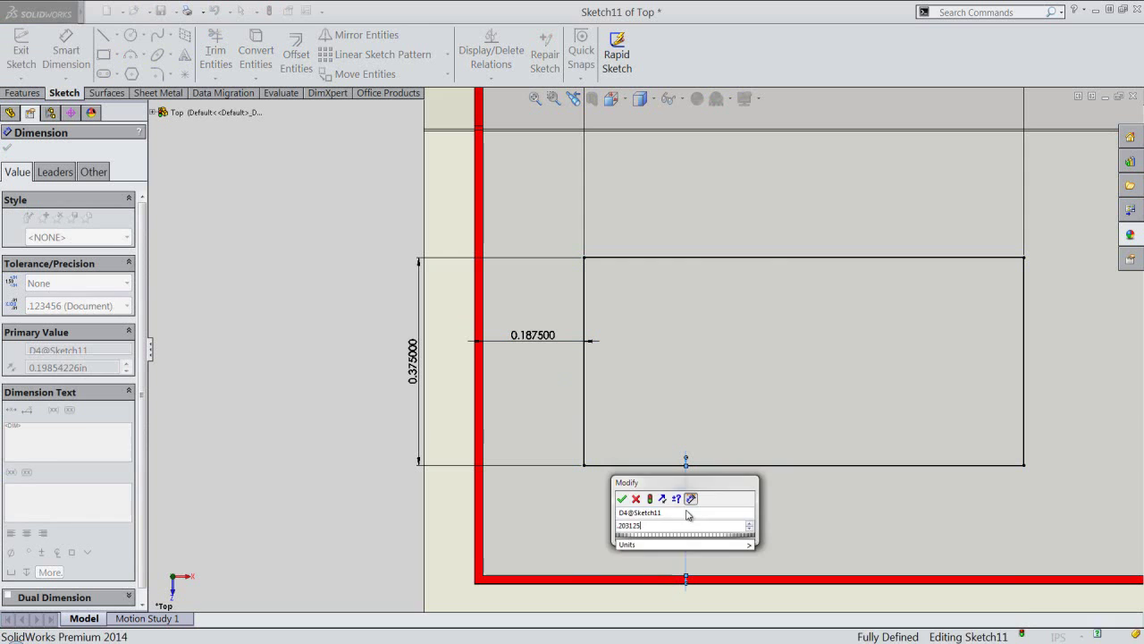
key("Return")
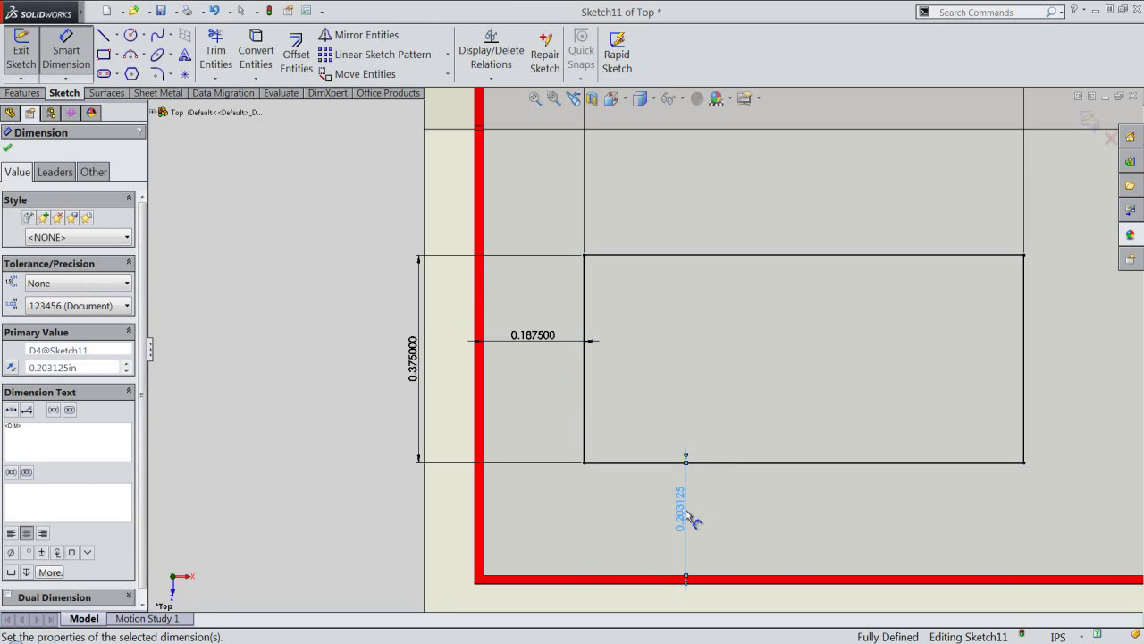
left_click(289, 508)
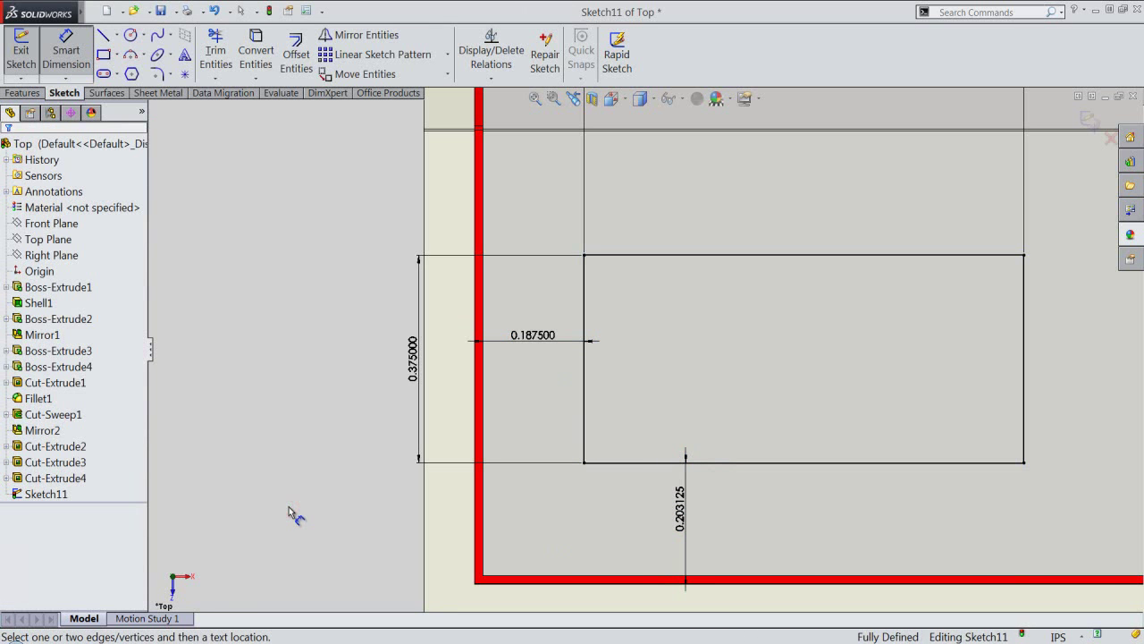
right_click(288, 506)
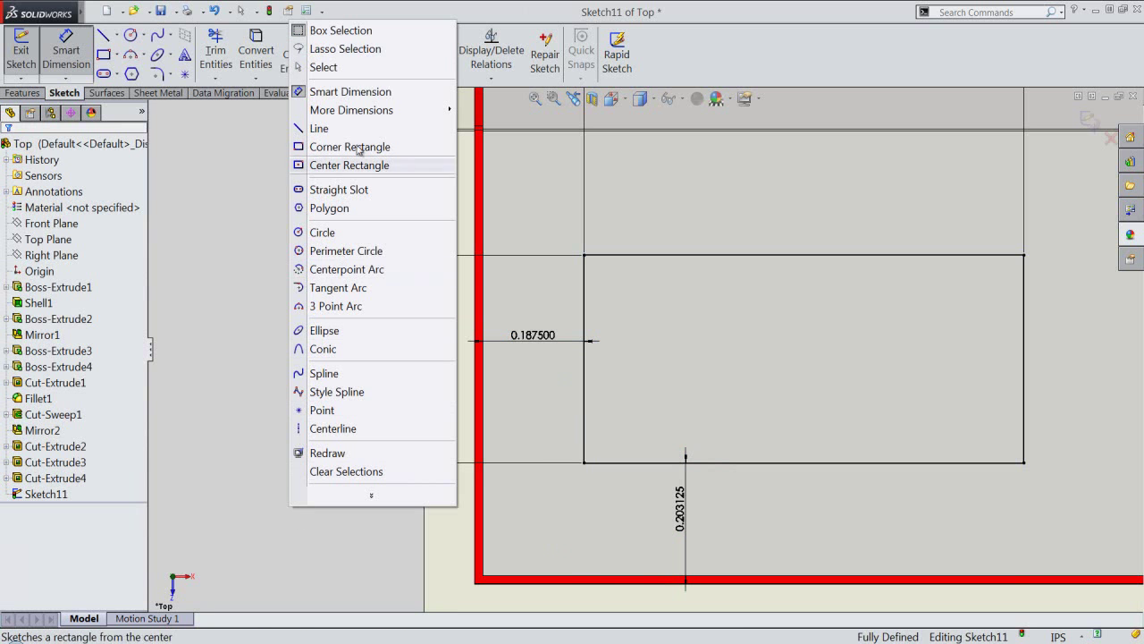
left_click(358, 69)
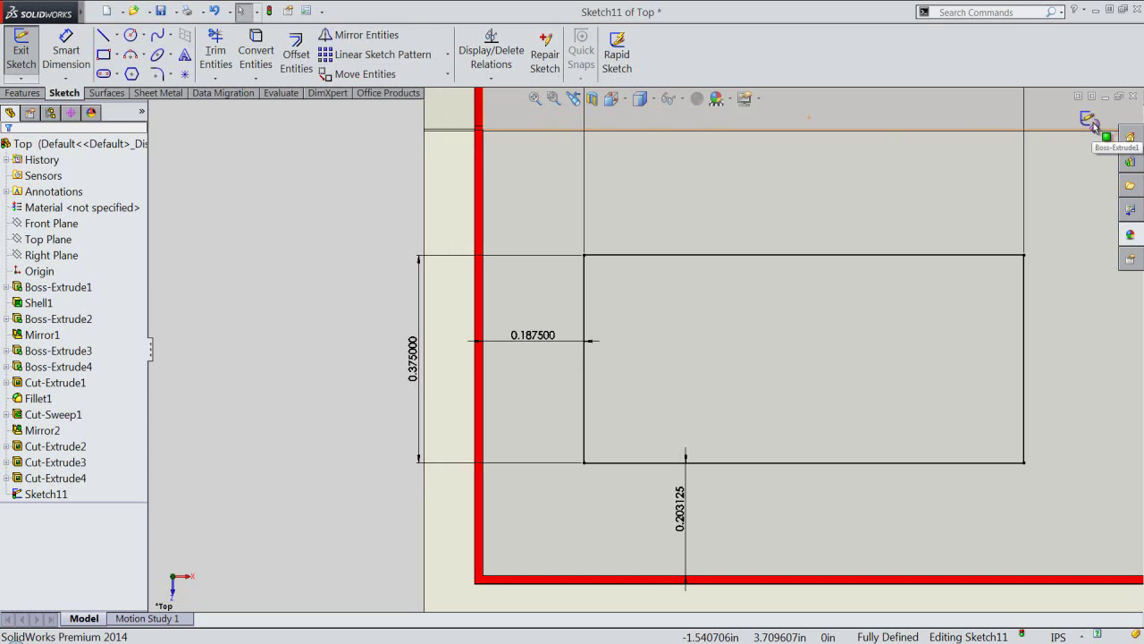
left_click(1088, 119)
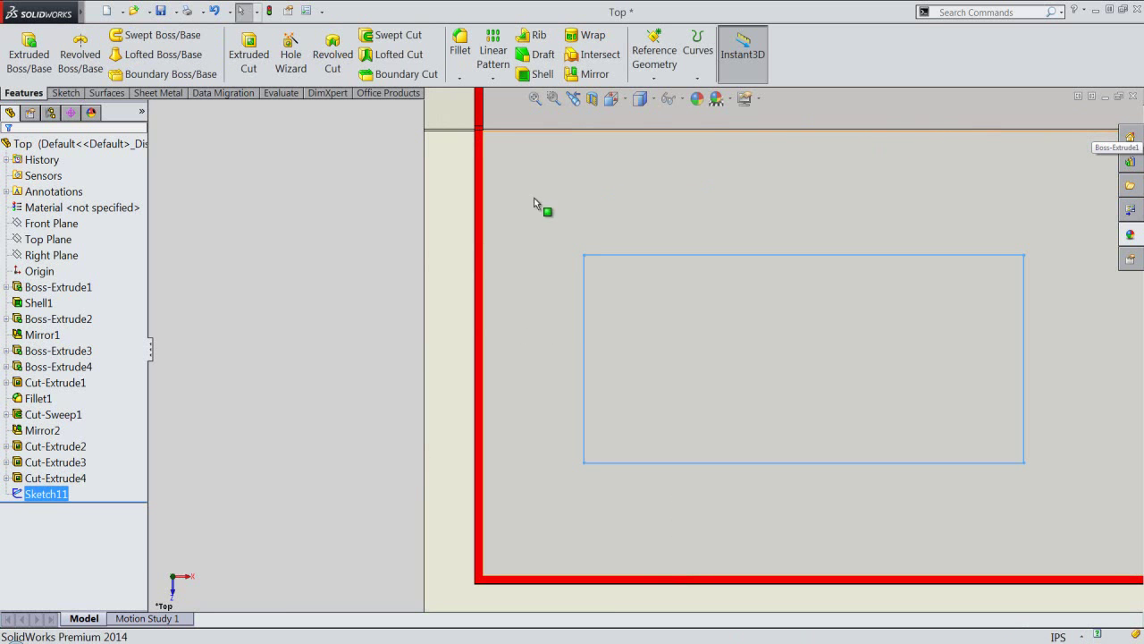
Extrude-cut Sketch11's rectangle blind 0.015625 in deep as Cut-Extrude5 in isometric view
left_click(608, 101)
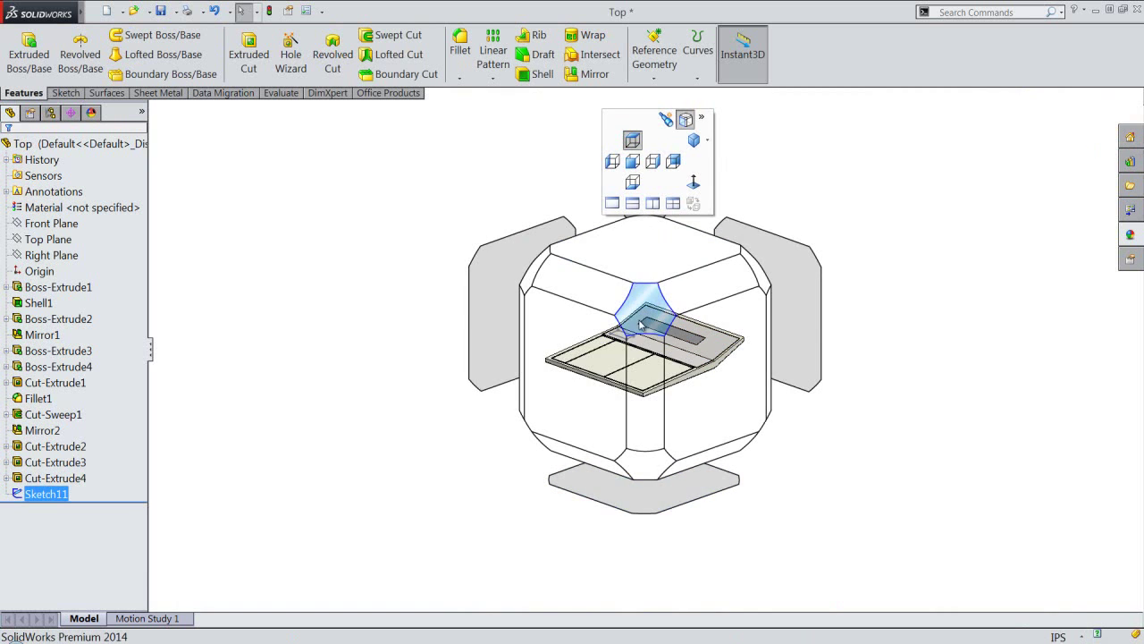
left_click(640, 325)
scroll(626, 293, "down", 3)
scroll(624, 291, "down", 3)
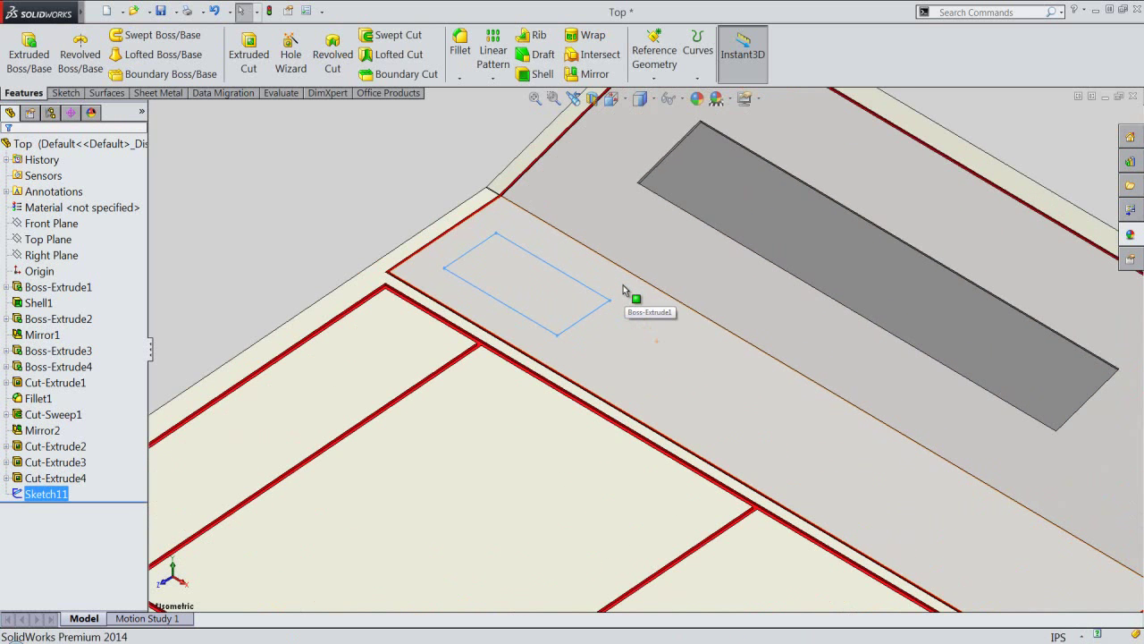
left_click(335, 204)
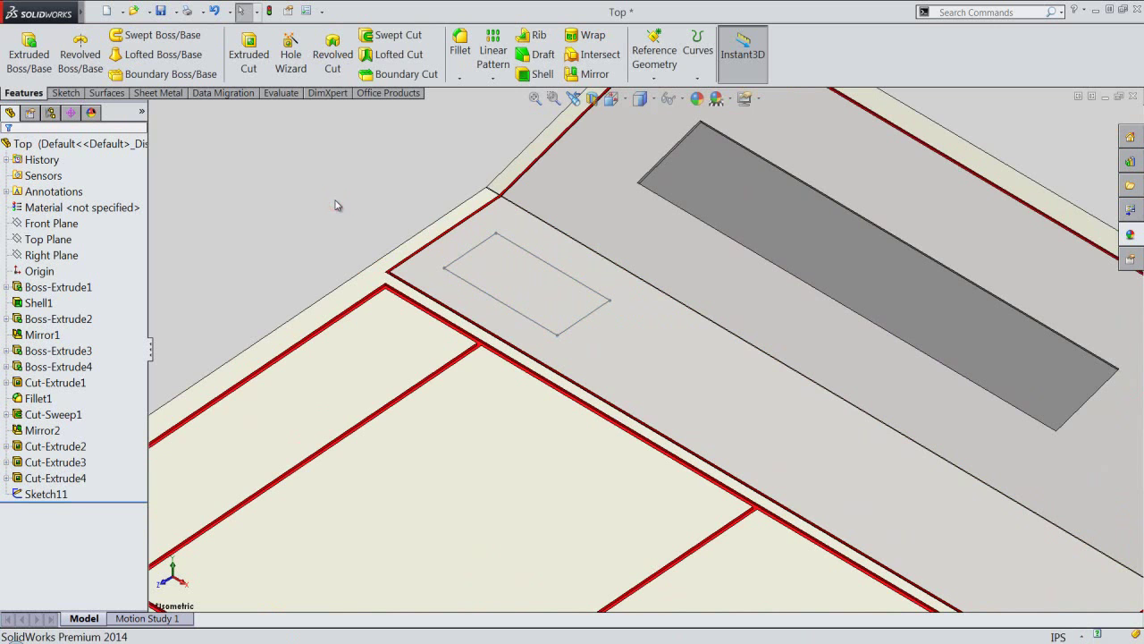
left_click(248, 55)
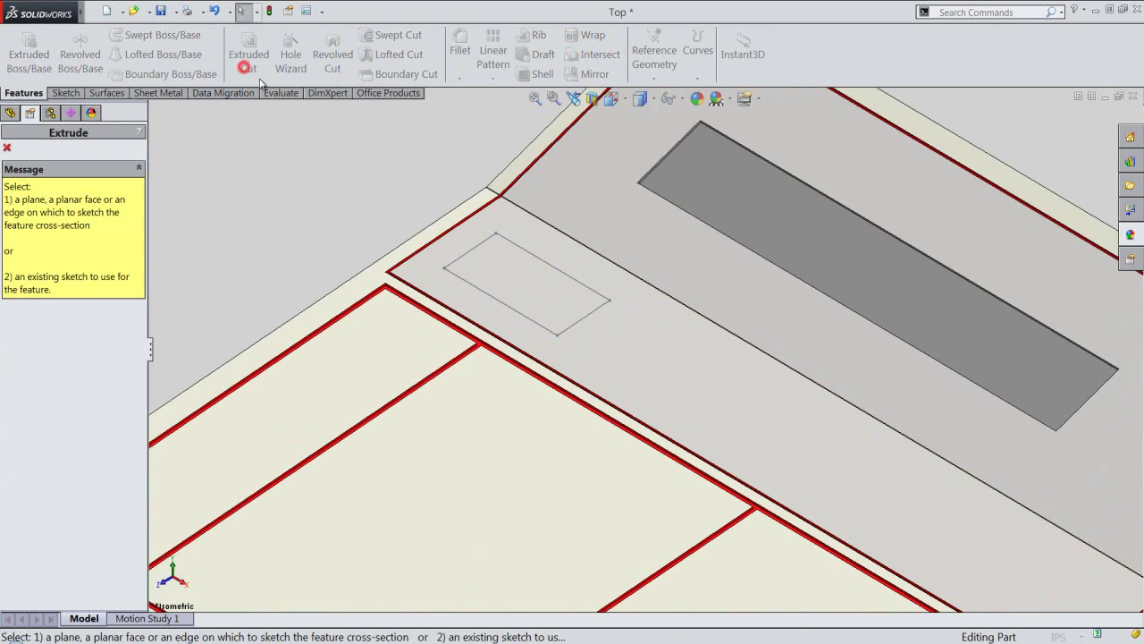
left_click(469, 249)
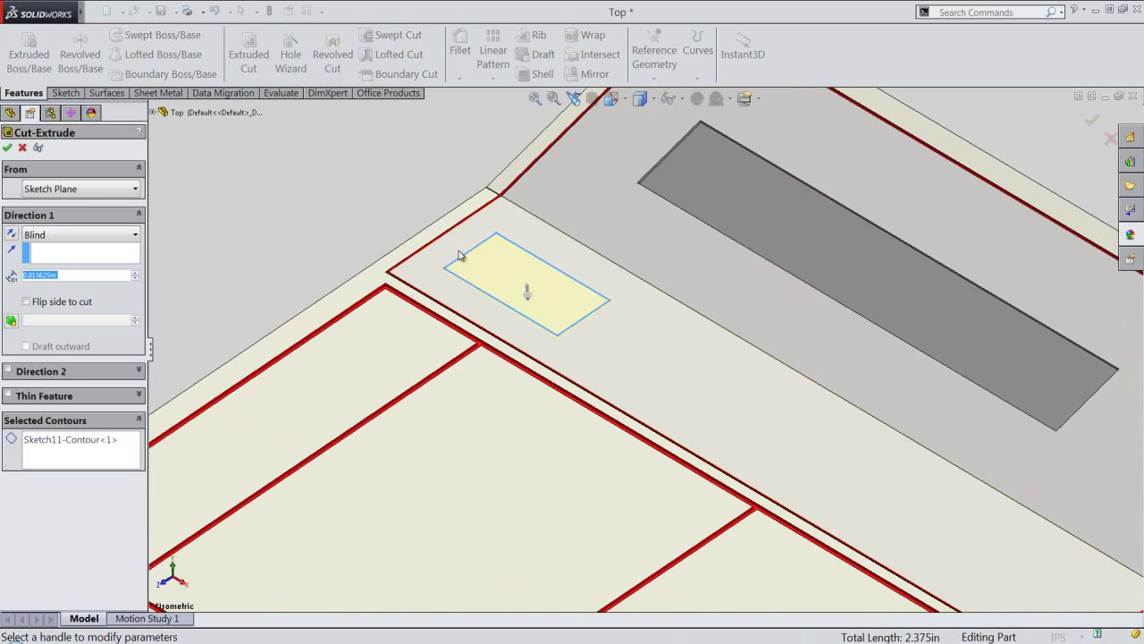
type("1")
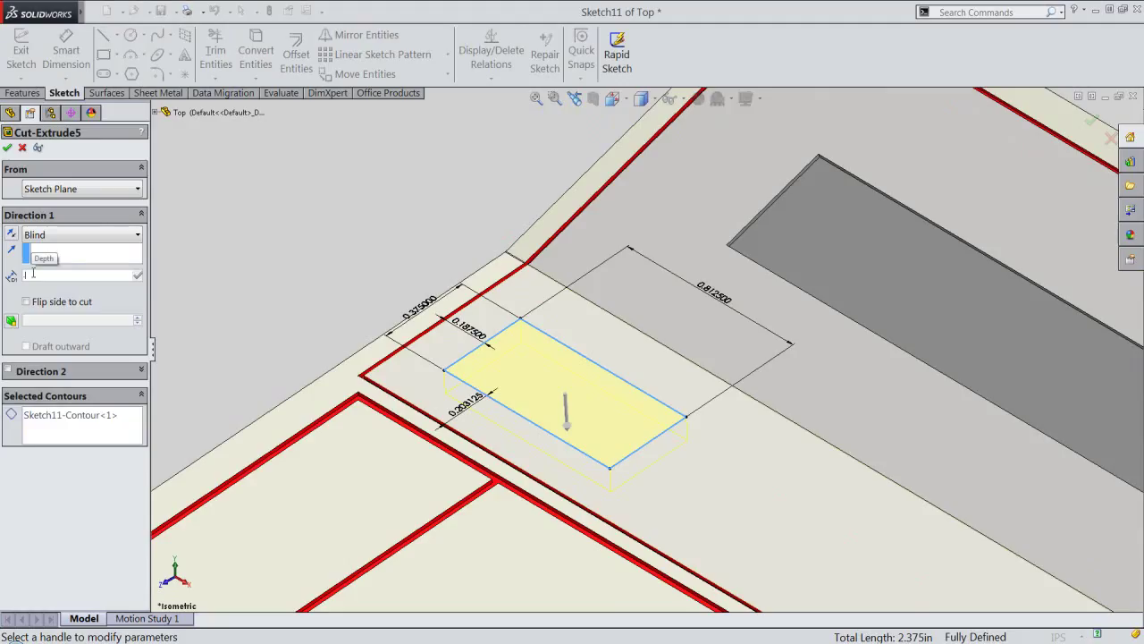
type("0")
type("5")
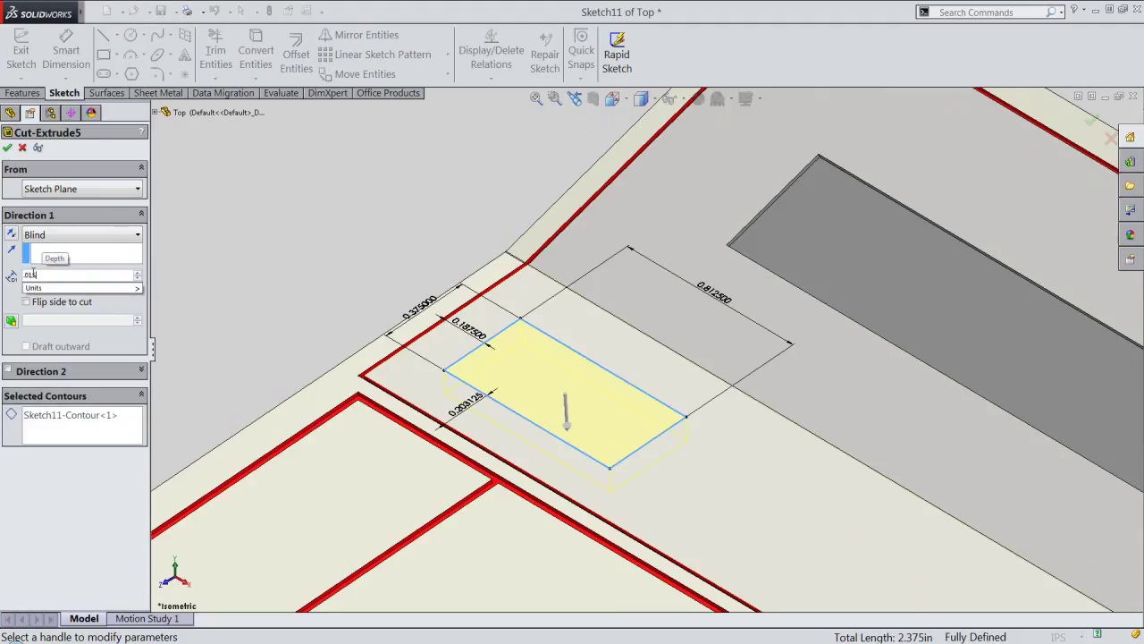
type("25")
key("Return")
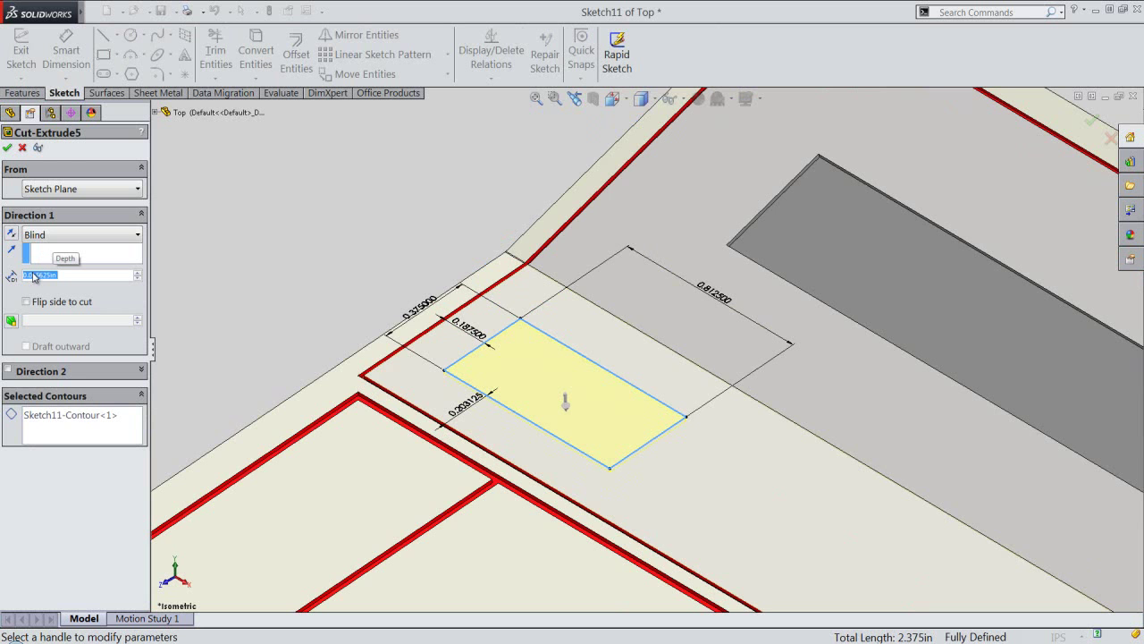
right_click(237, 207)
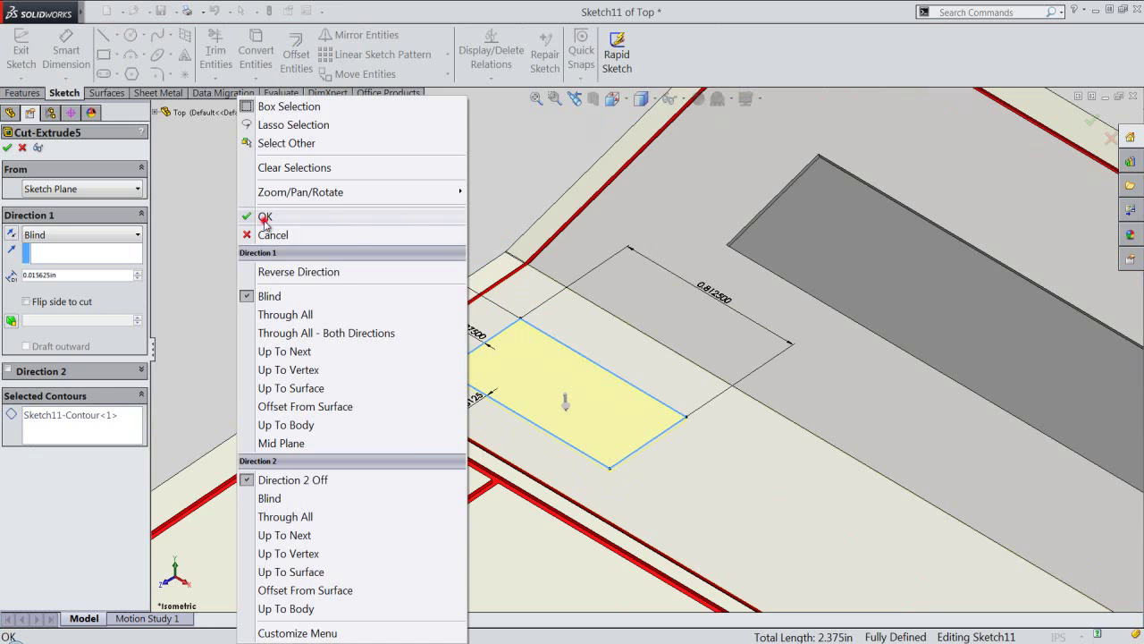
left_click(265, 217)
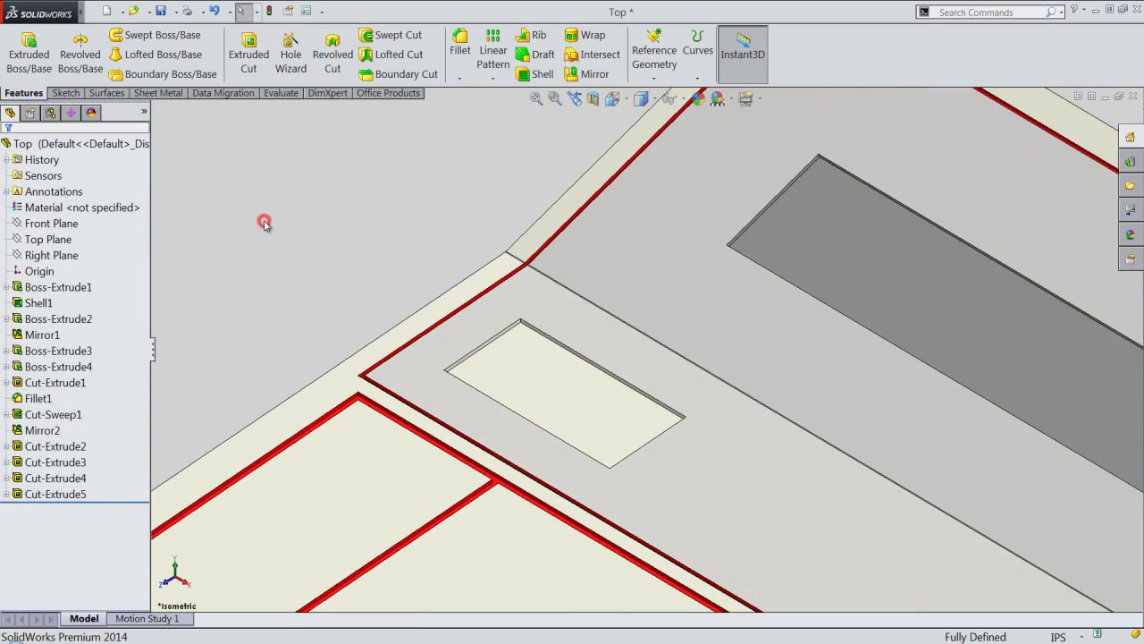
Start a sketch on the pocket floor and convert its edges into sketch lines
scroll(531, 357, "down", 1)
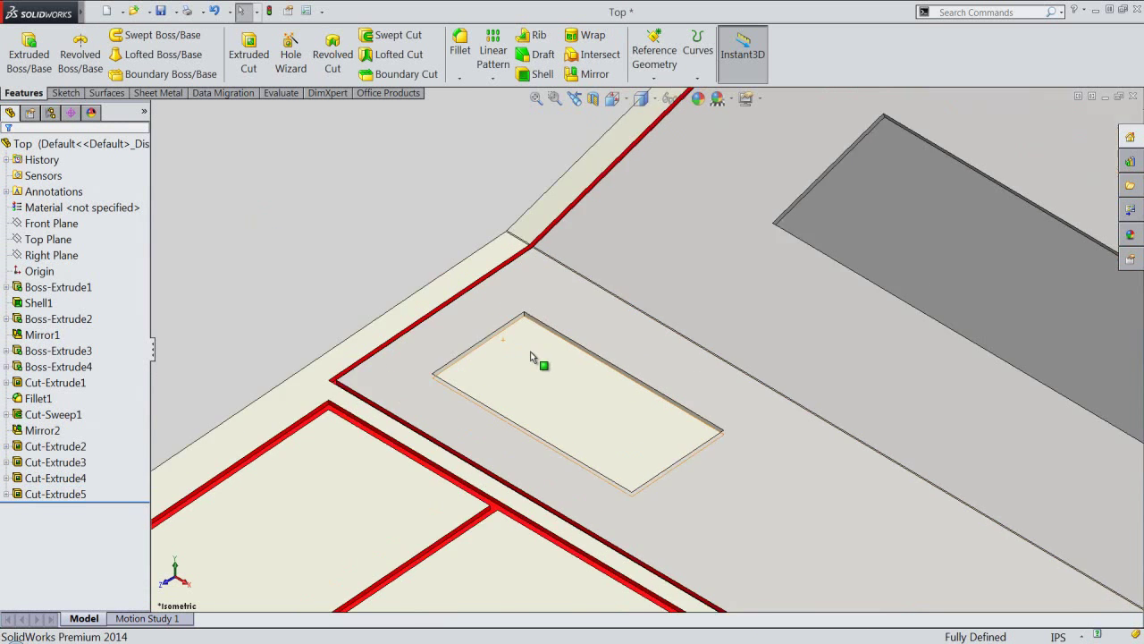
scroll(531, 357, "down", 1)
left_click(532, 357)
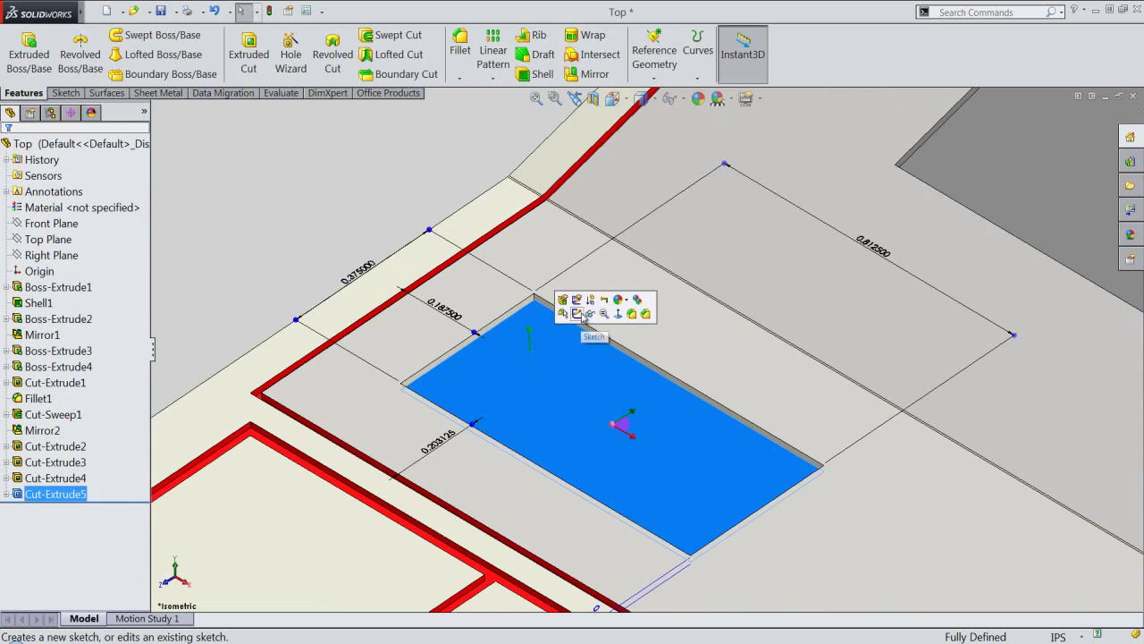
left_click(578, 314)
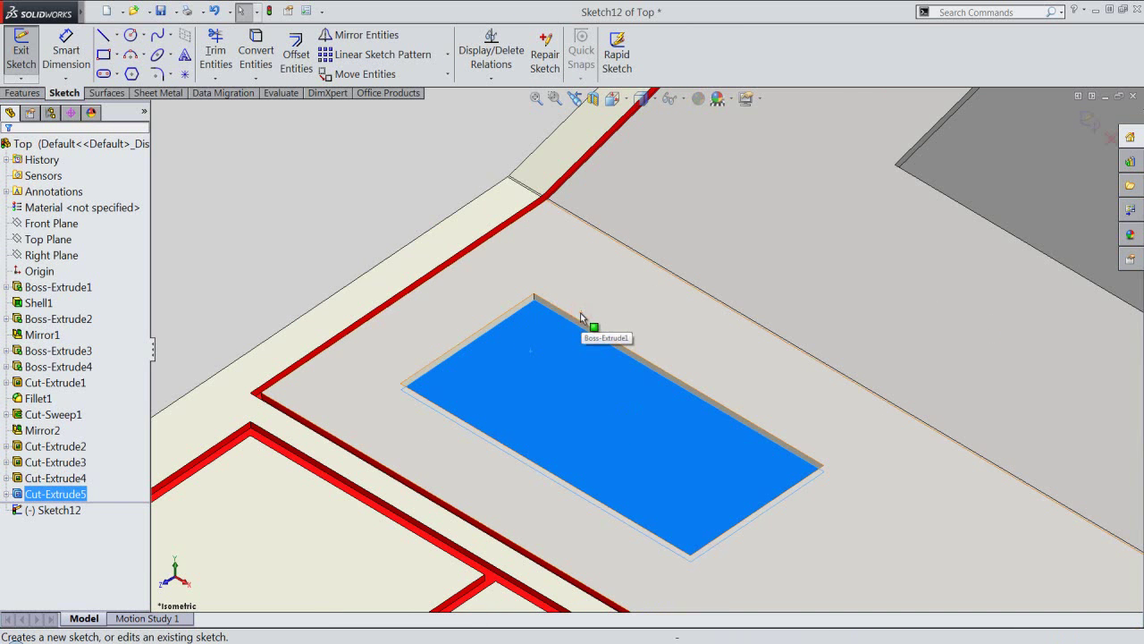
left_click(258, 54)
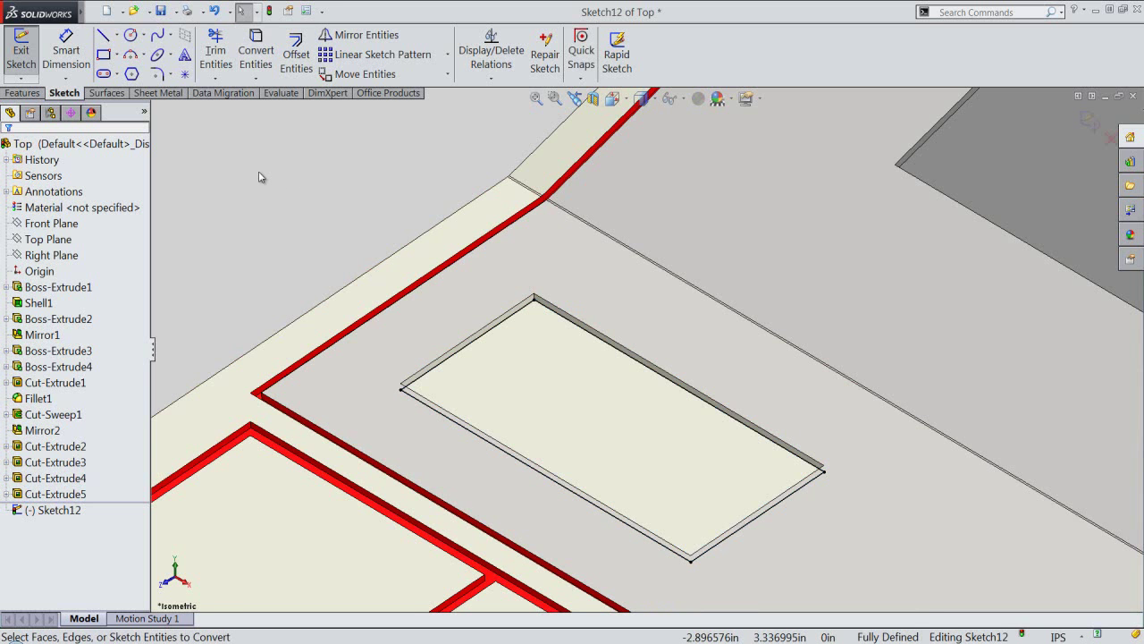
Offset the outline inward 1/128 in, keeping the base outline as construction
left_click(298, 59)
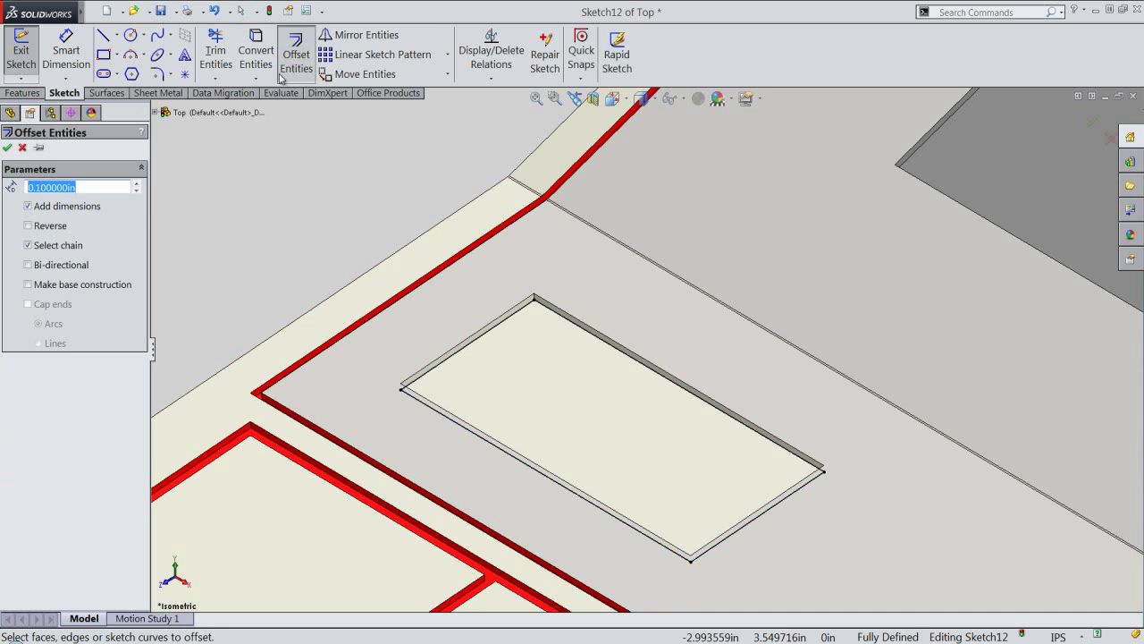
left_click(27, 285)
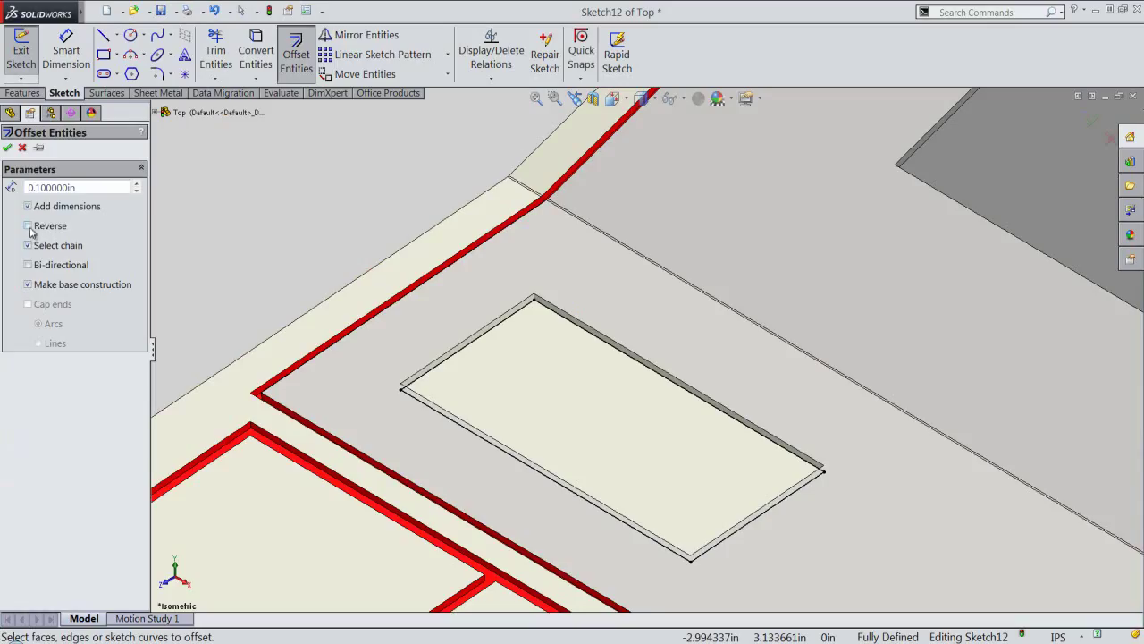
double_click(43, 186)
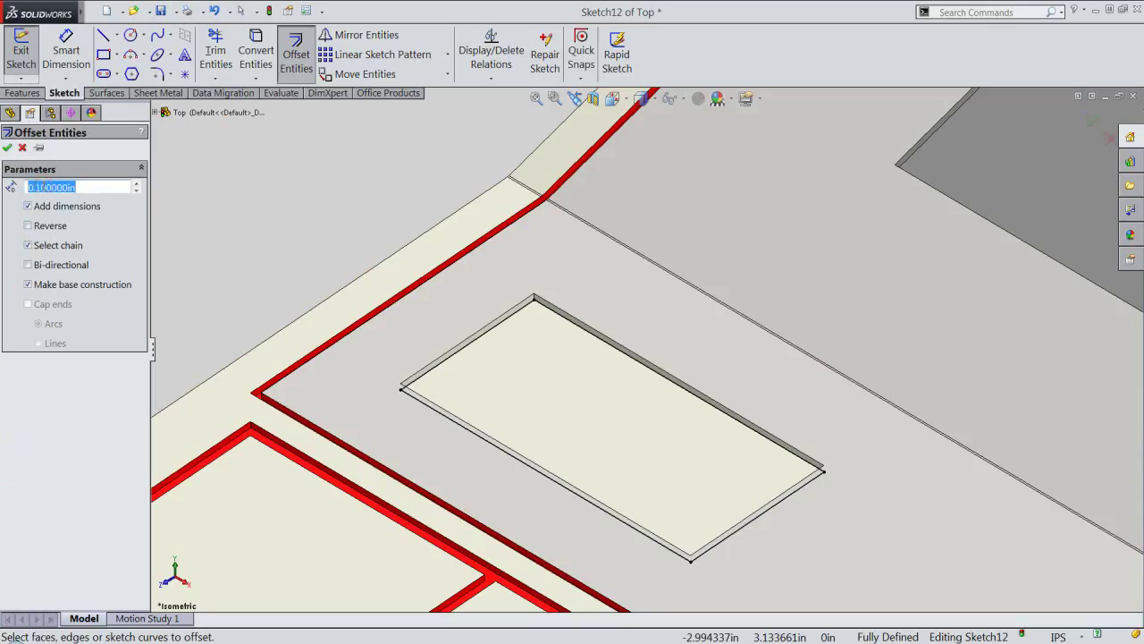
type("1")
key("Return")
left_click(459, 352)
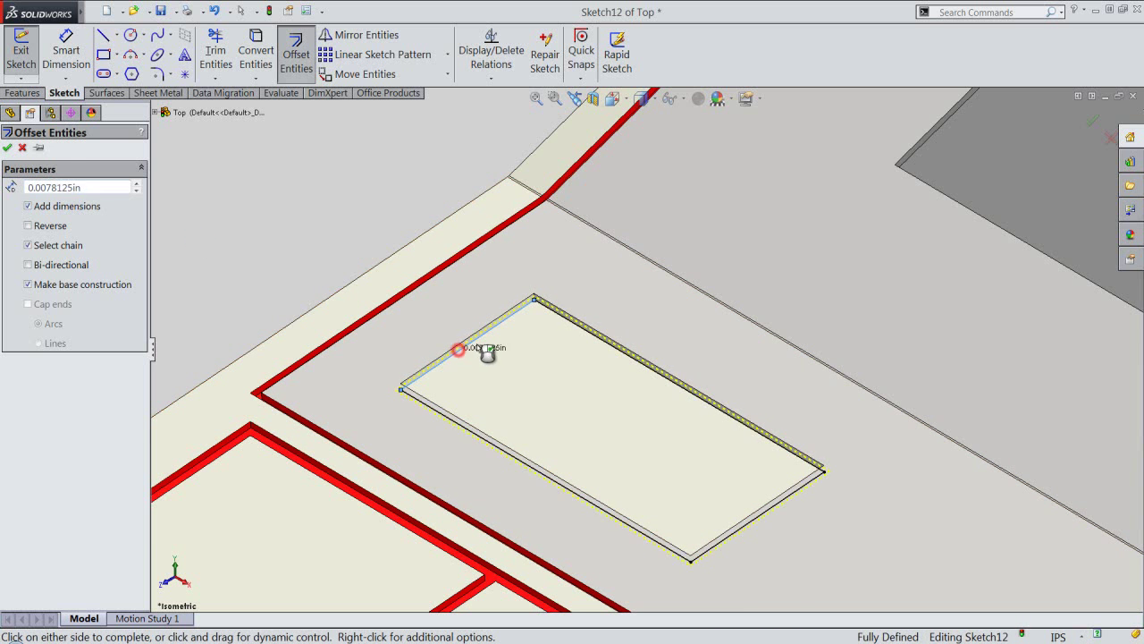
left_click(28, 226)
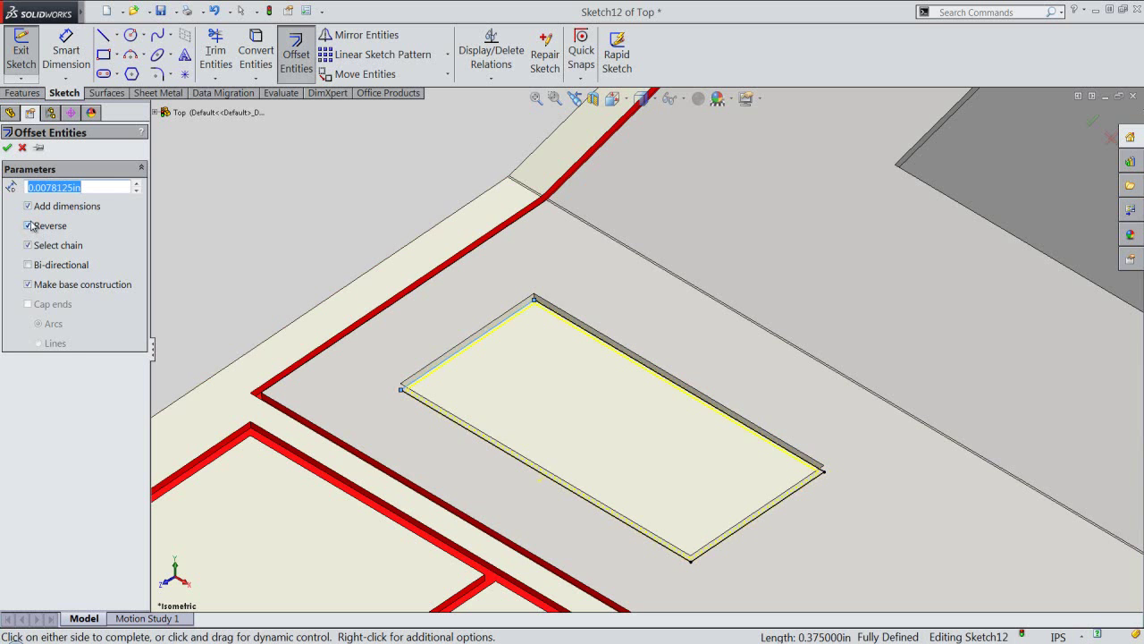
left_click(7, 148)
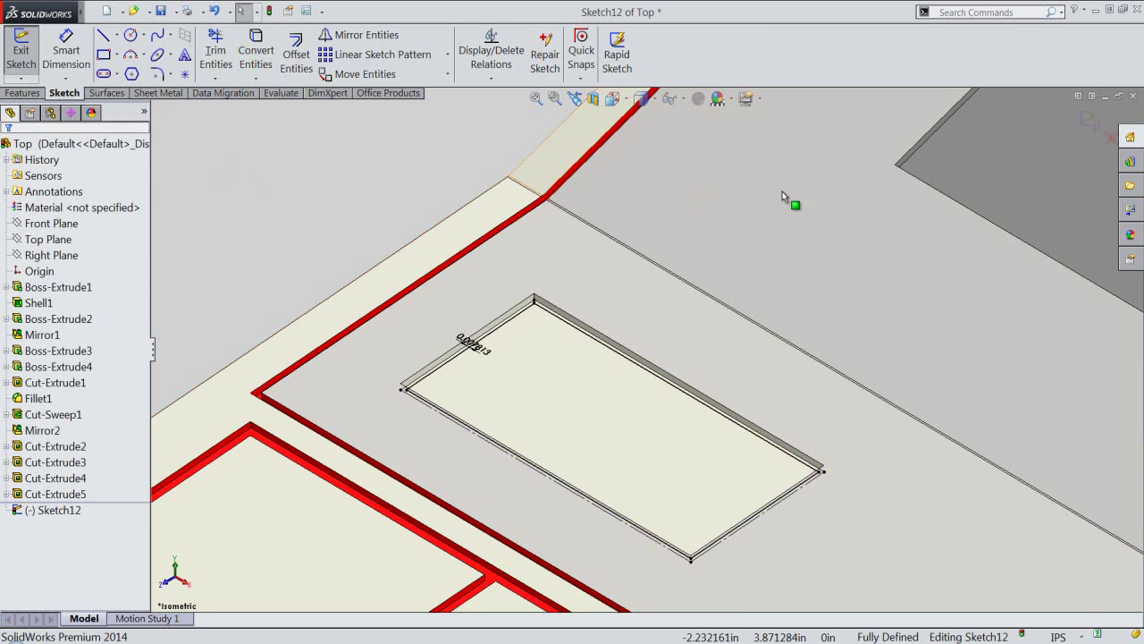
Extrude the offset outline 0.125 in as an unmerged boss body, Boss-Extrude5
left_click(1089, 123)
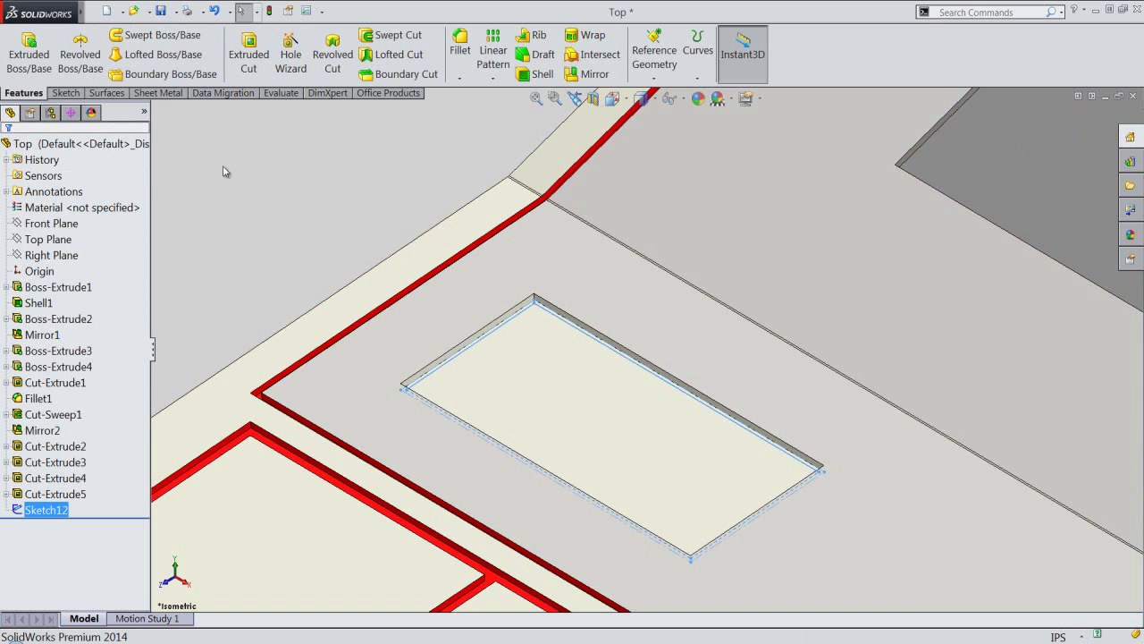
left_click(27, 58)
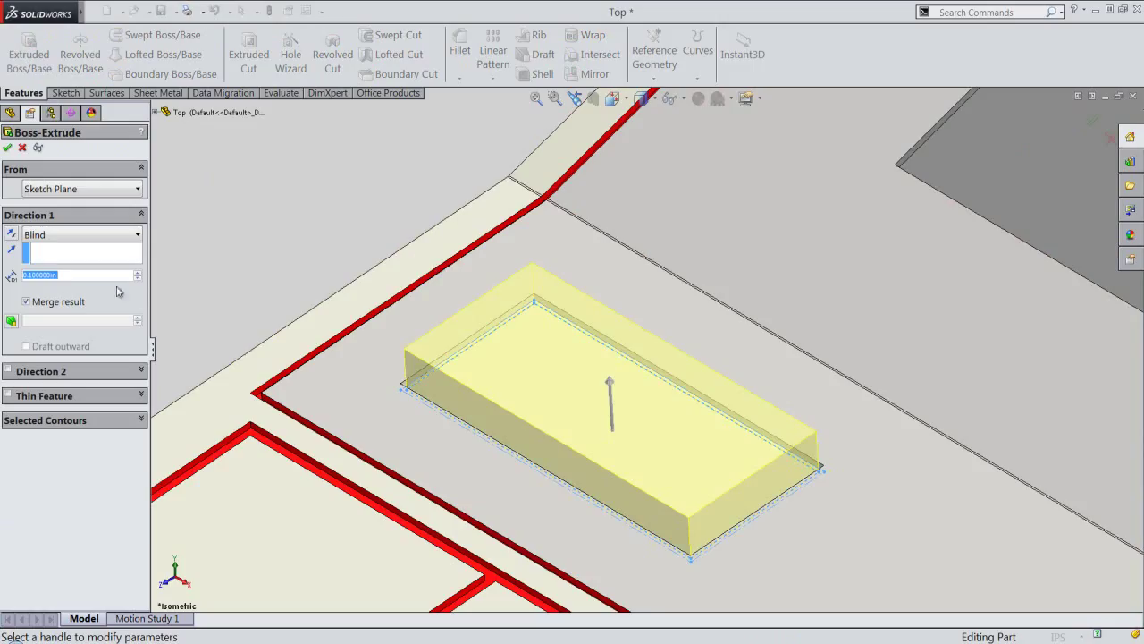
left_click(27, 302)
double_click(63, 276)
type("0.125")
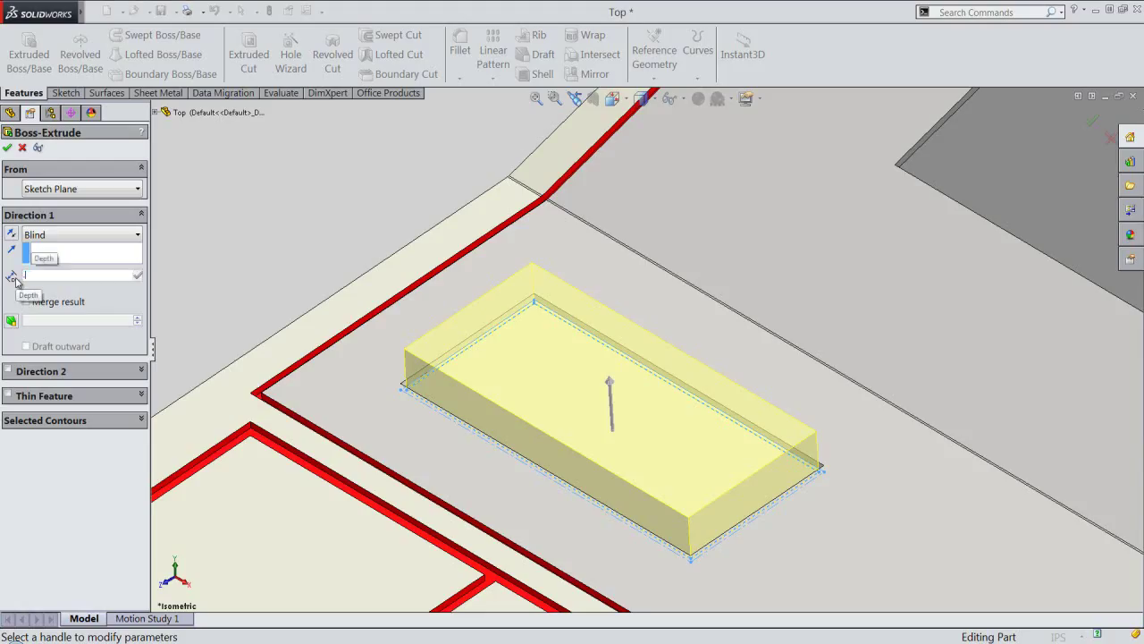
key("Return")
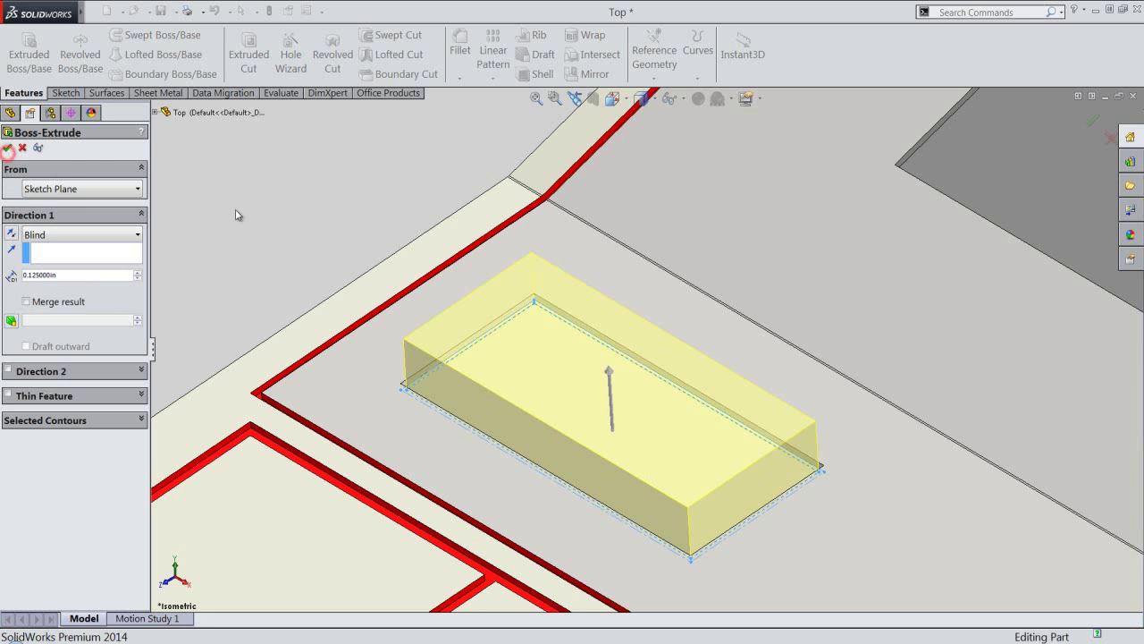
left_click(7, 147)
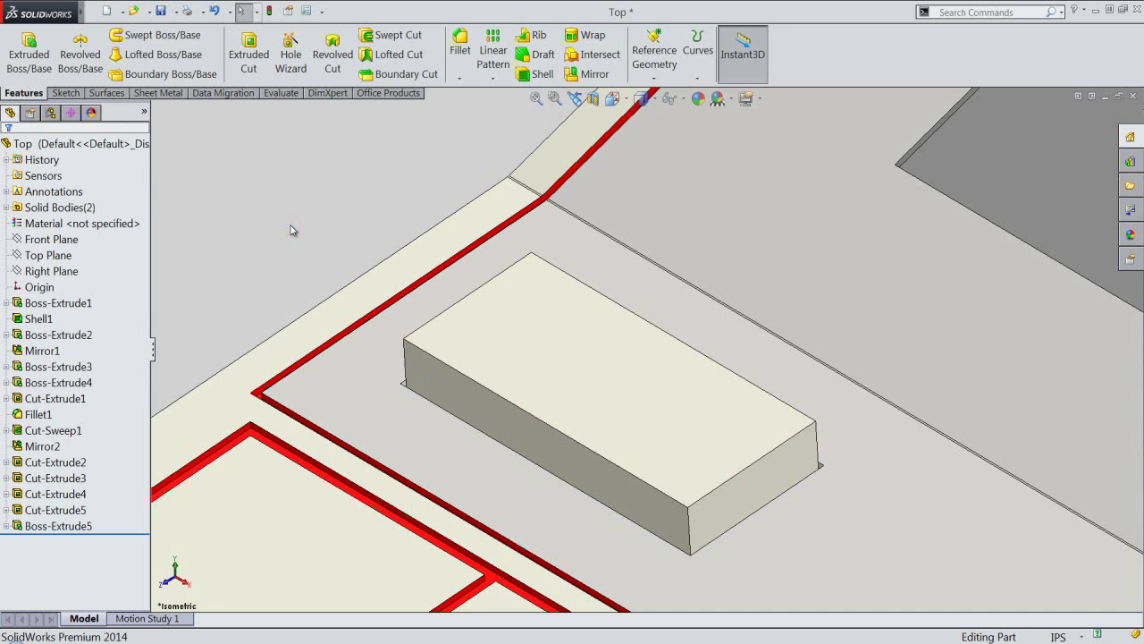
Save the part and select Boss-Extrude5 in the feature tree
left_click(161, 10)
left_click(309, 185)
left_click(79, 528)
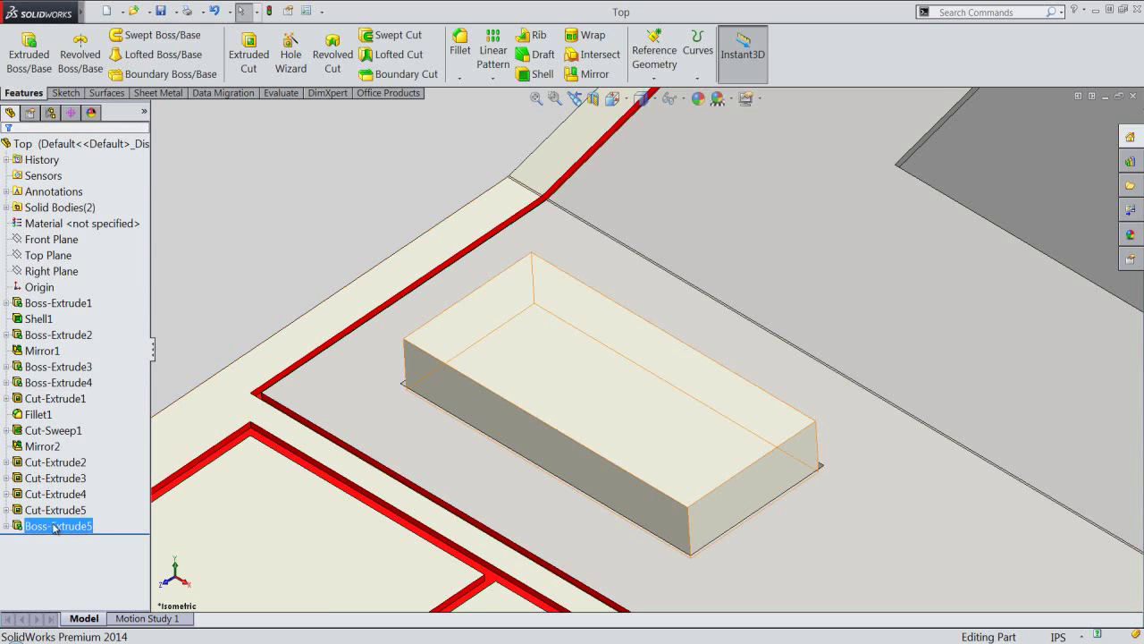
Apply a custom RGB 203, 210, 239 colour to Boss-Extrude5's appearance
left_click(698, 98)
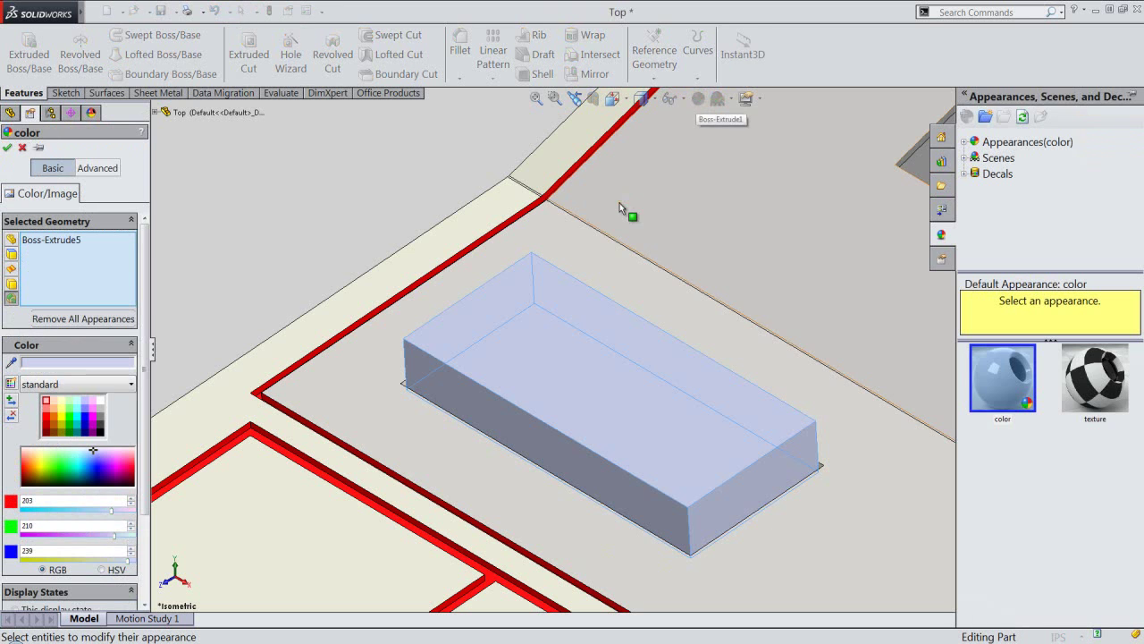
left_click(131, 363)
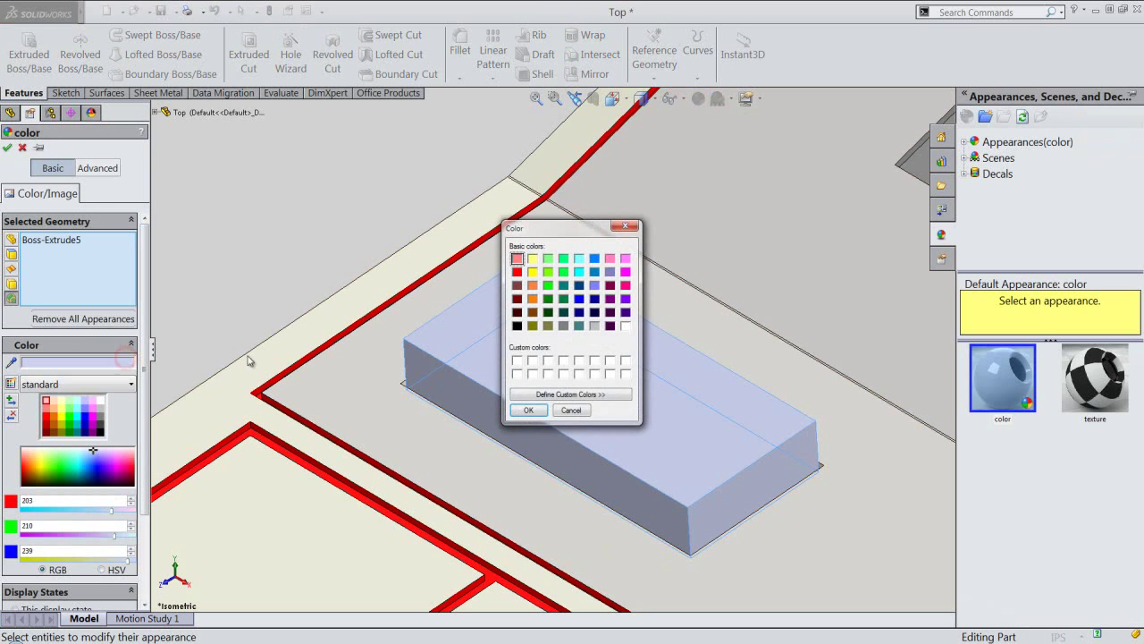
left_click(563, 395)
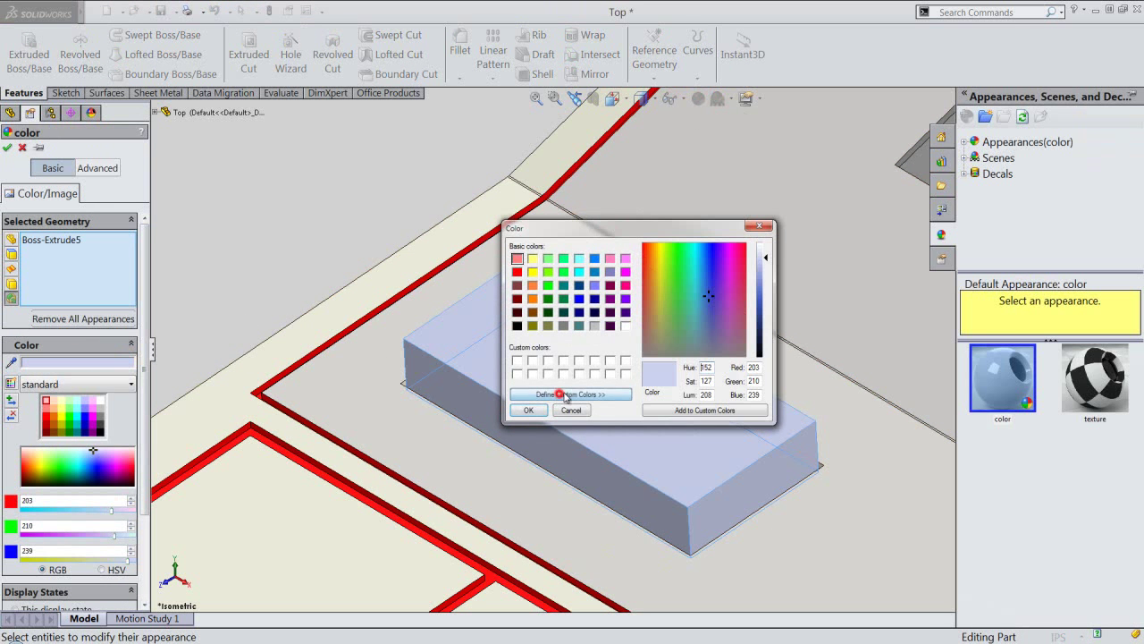
double_click(754, 367)
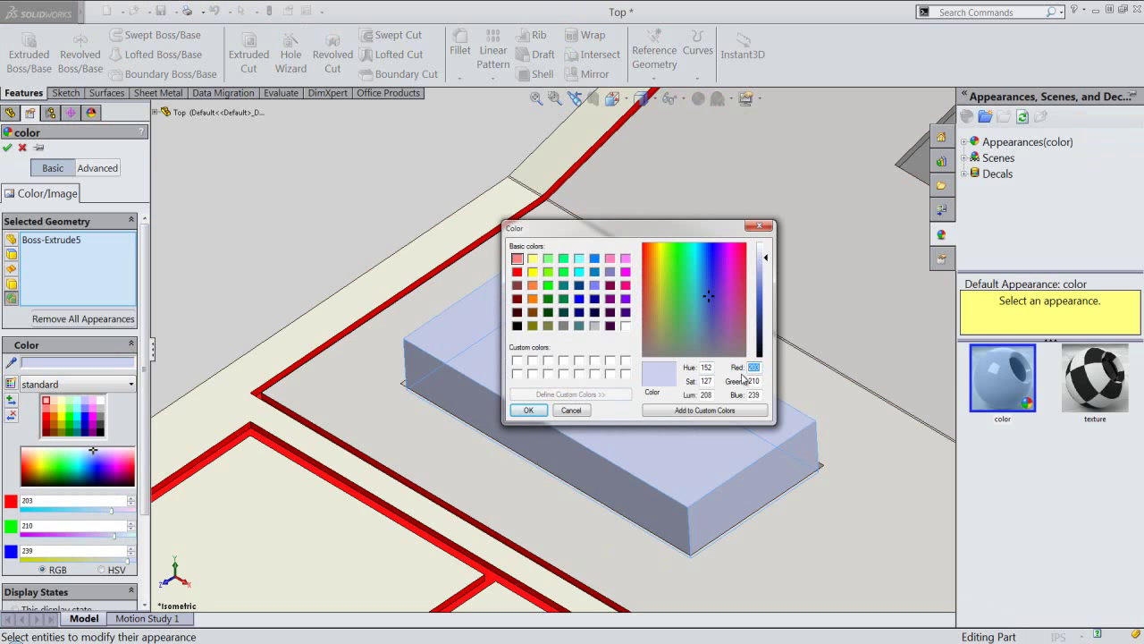
key("BackSpace")
type("203")
key("Tab")
left_click(528, 410)
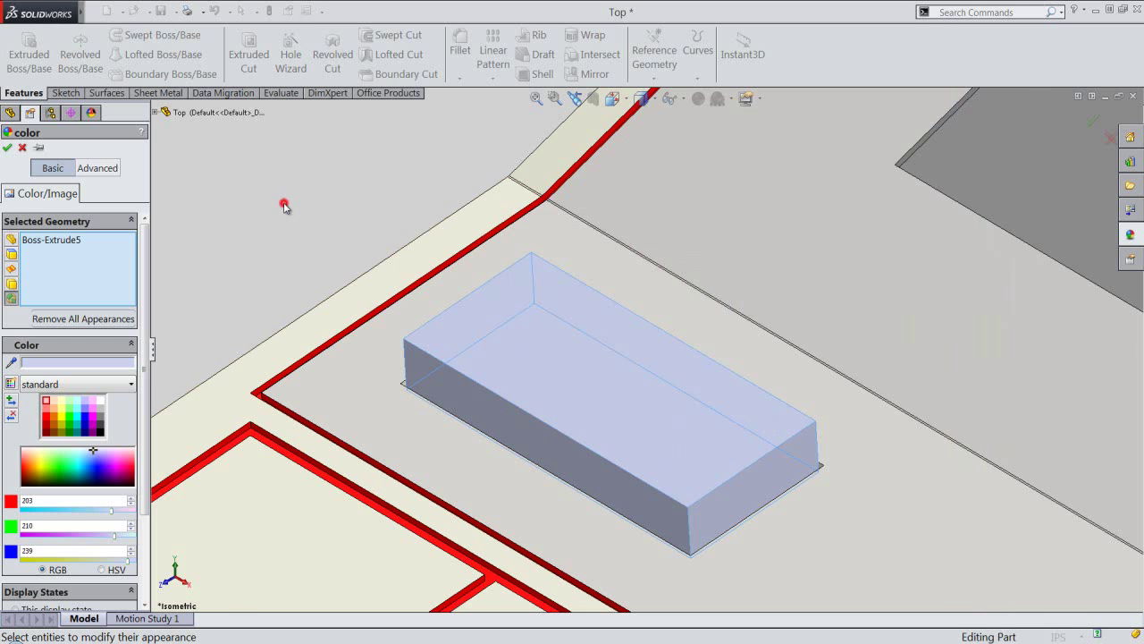
right_click(284, 203)
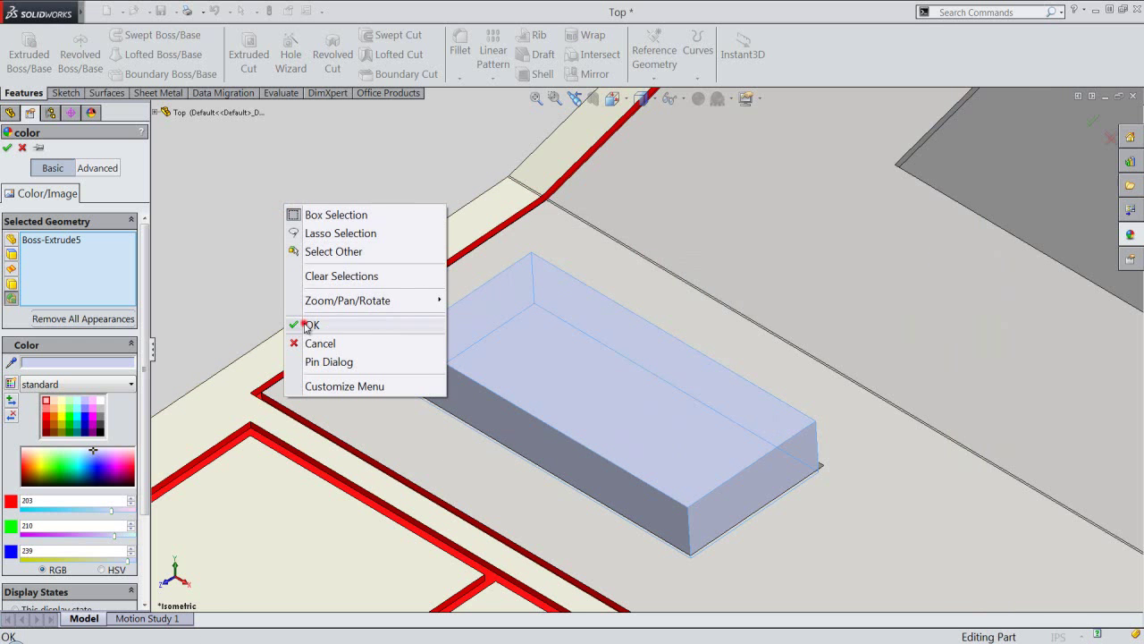
left_click(308, 325)
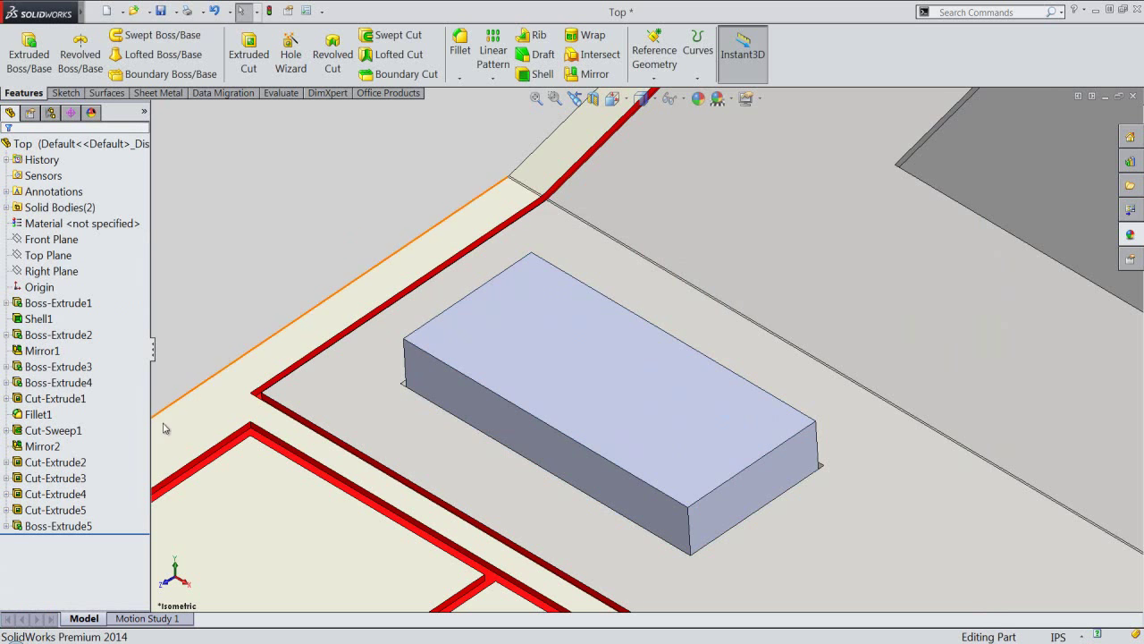
Linear-pattern Cut-Extrude5 and Boss-Extrude5 along the block edge: 2 instances, 0.98438 in spacing
left_click(25, 512)
left_click(30, 529, "ctrl")
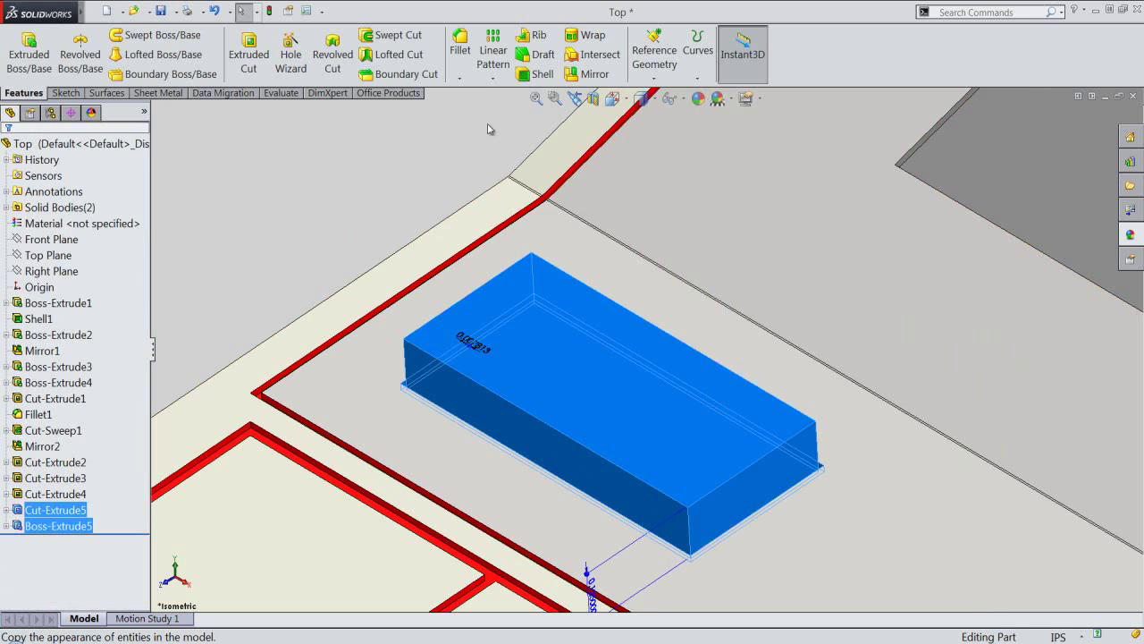
left_click(490, 53)
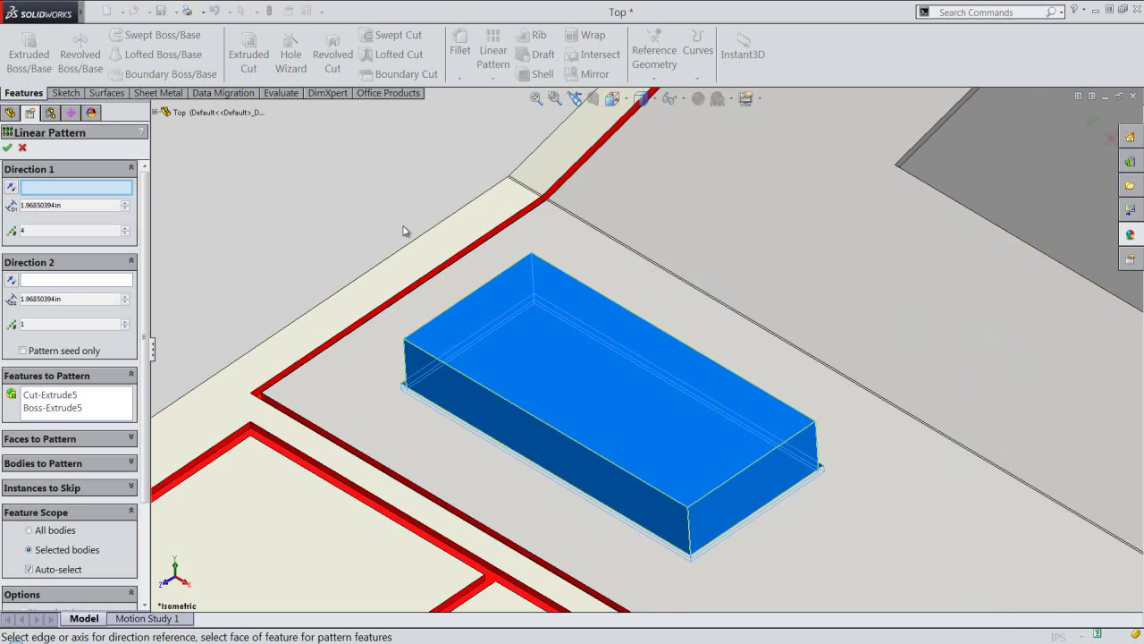
scroll(403, 231, "up", 3)
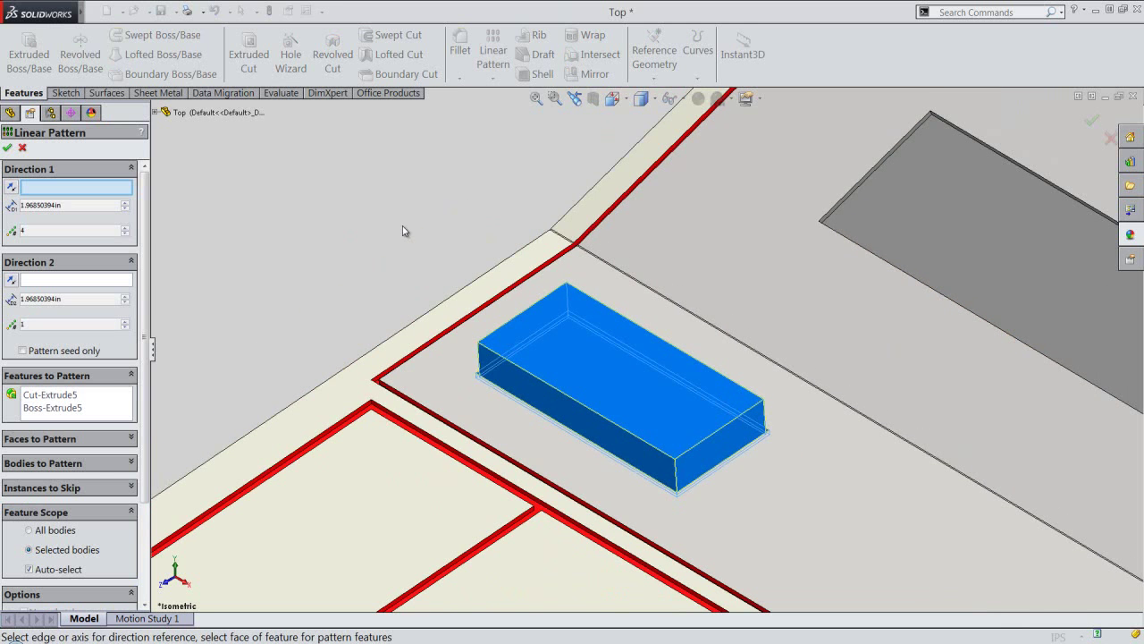
left_click(536, 377)
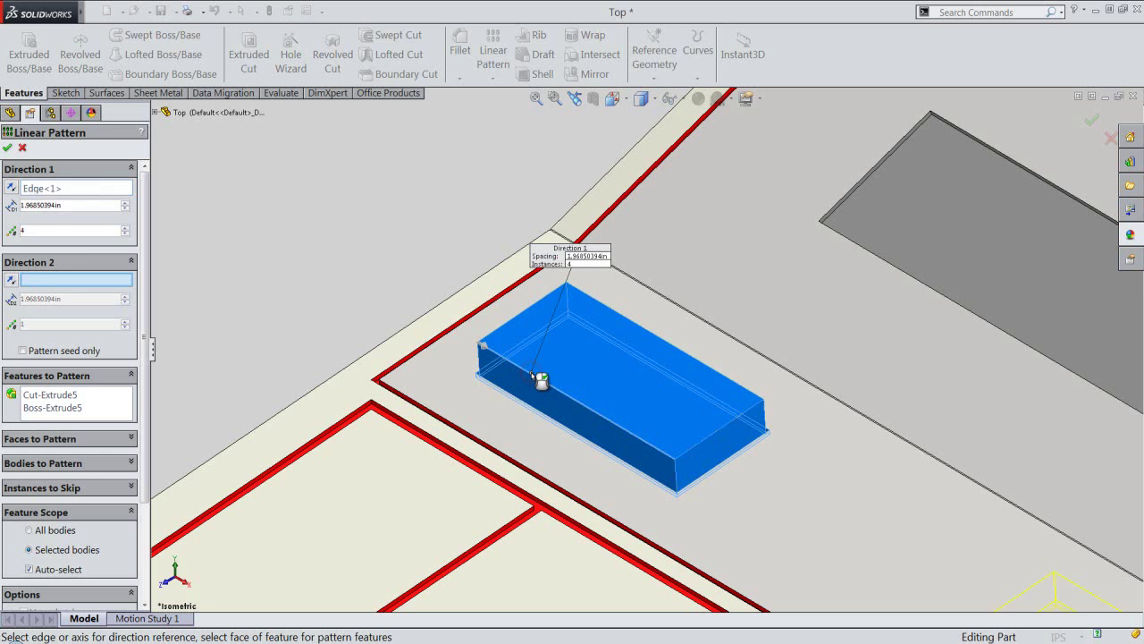
double_click(37, 230)
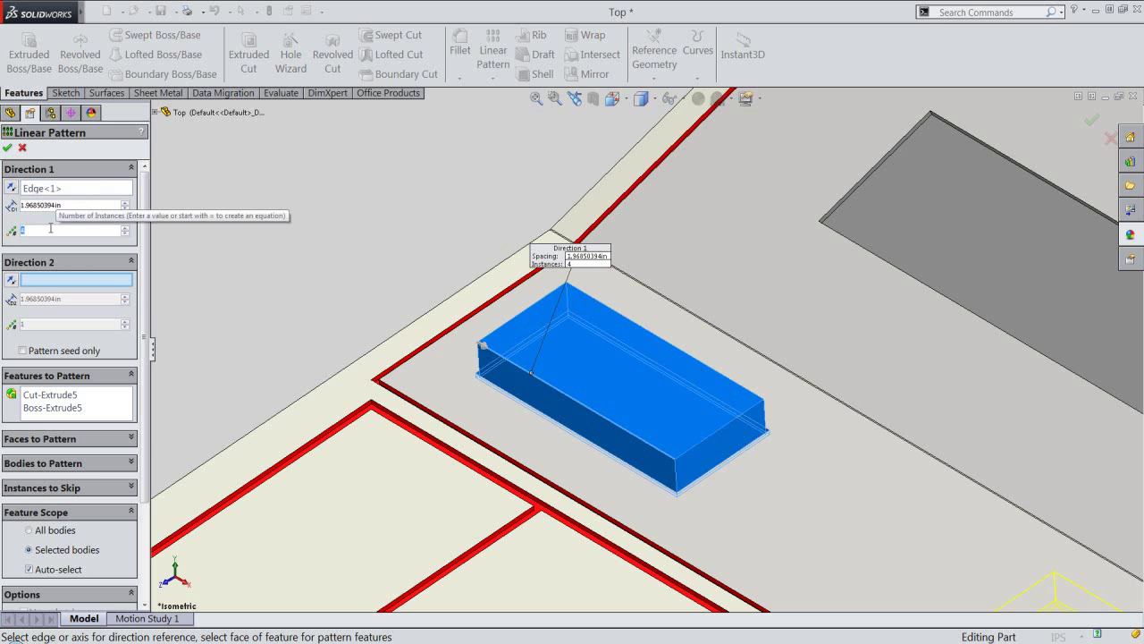
type("4")
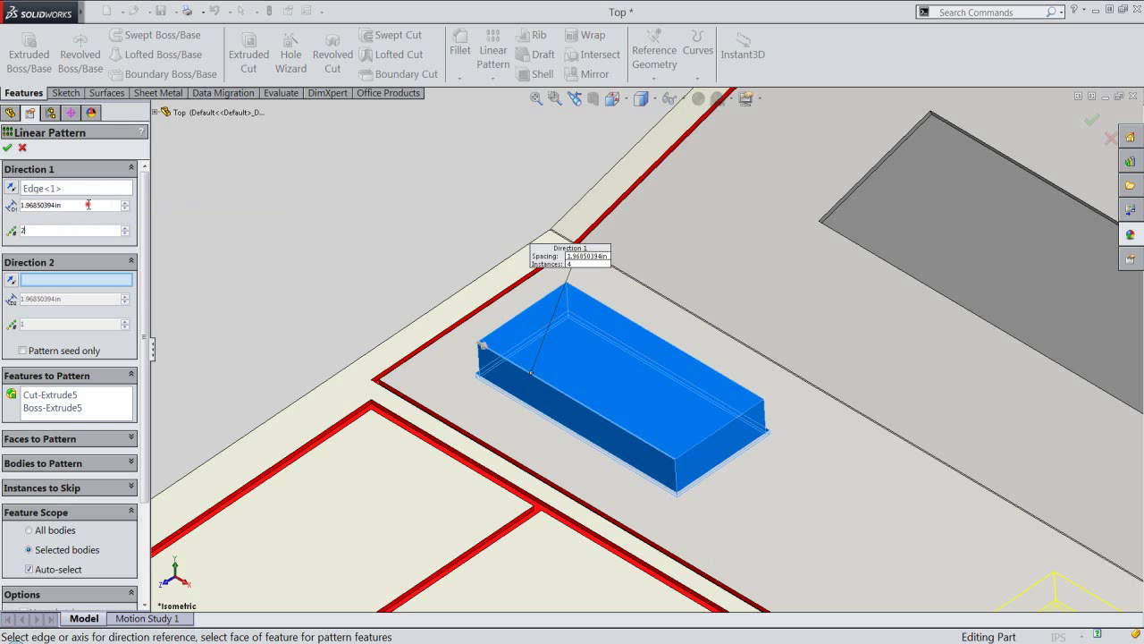
left_click_drag(62, 205, 19, 214)
key("BackSpace")
type(".98")
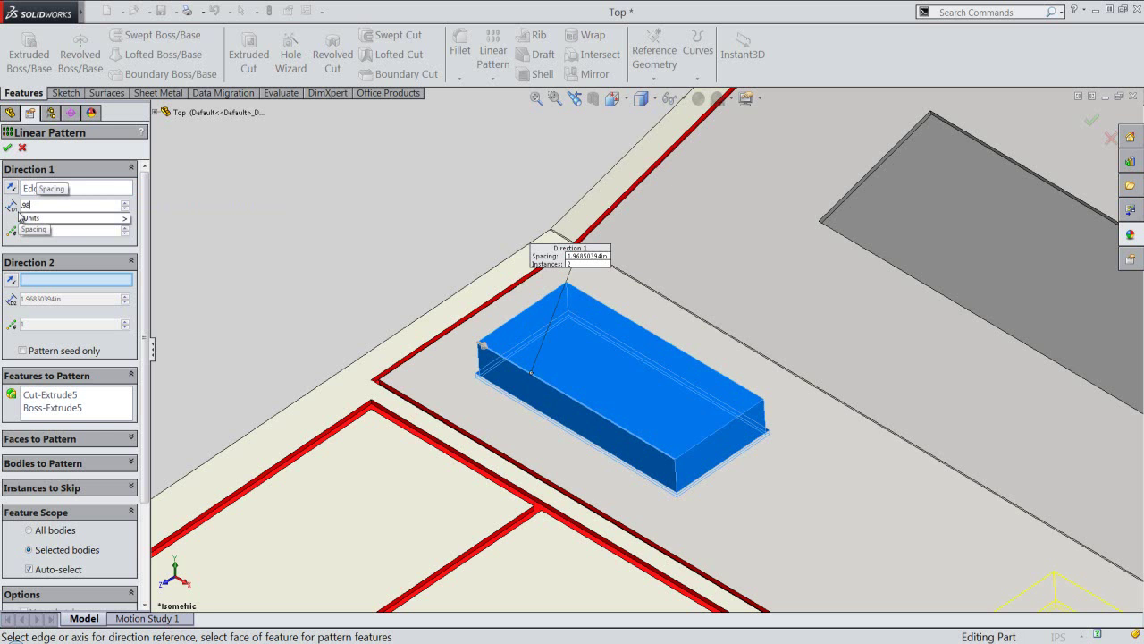
type("438")
key("Return")
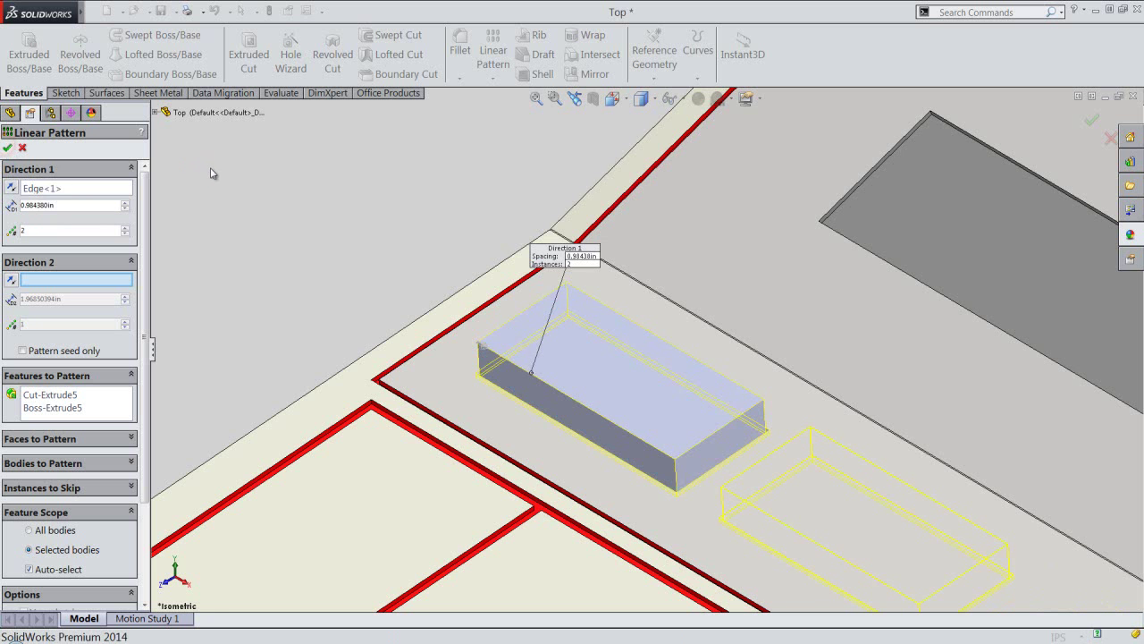
key("Return")
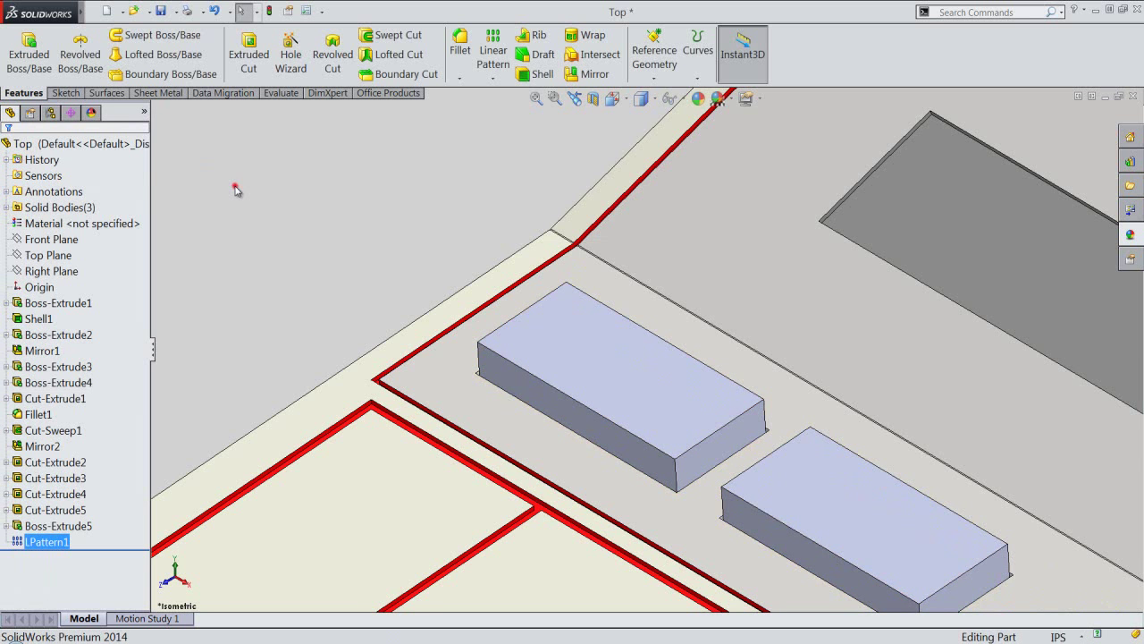
Orbit and zoom to inspect the two patterned key blocks, then fit the whole calculator back in view
left_click(235, 186)
middle_click_drag(236, 186, 263, 281)
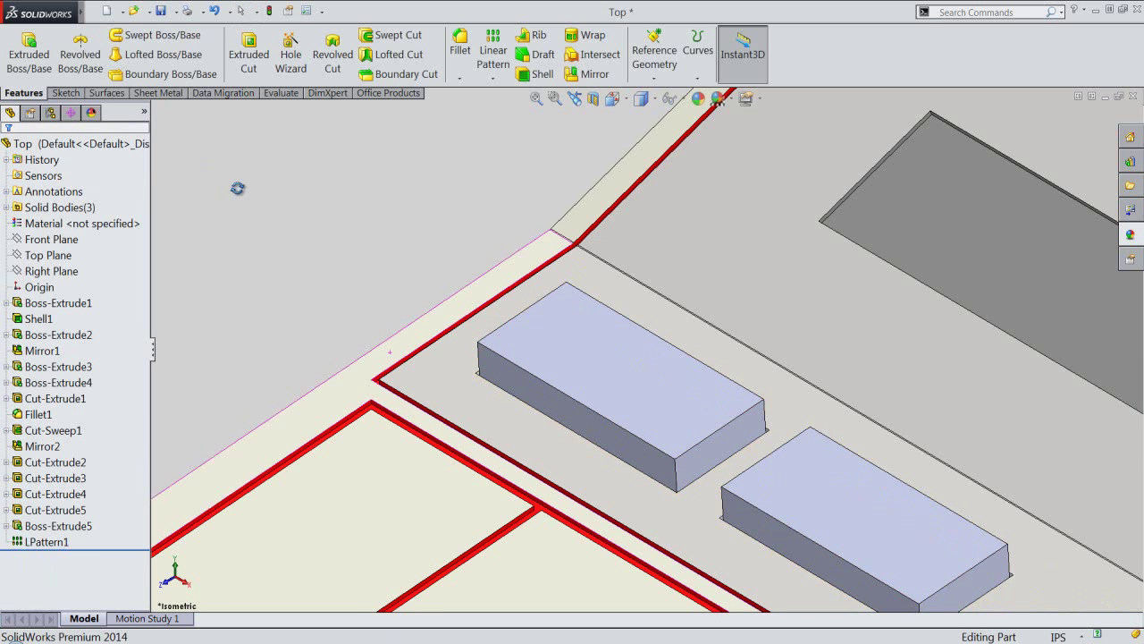
scroll(805, 541, "down", 3)
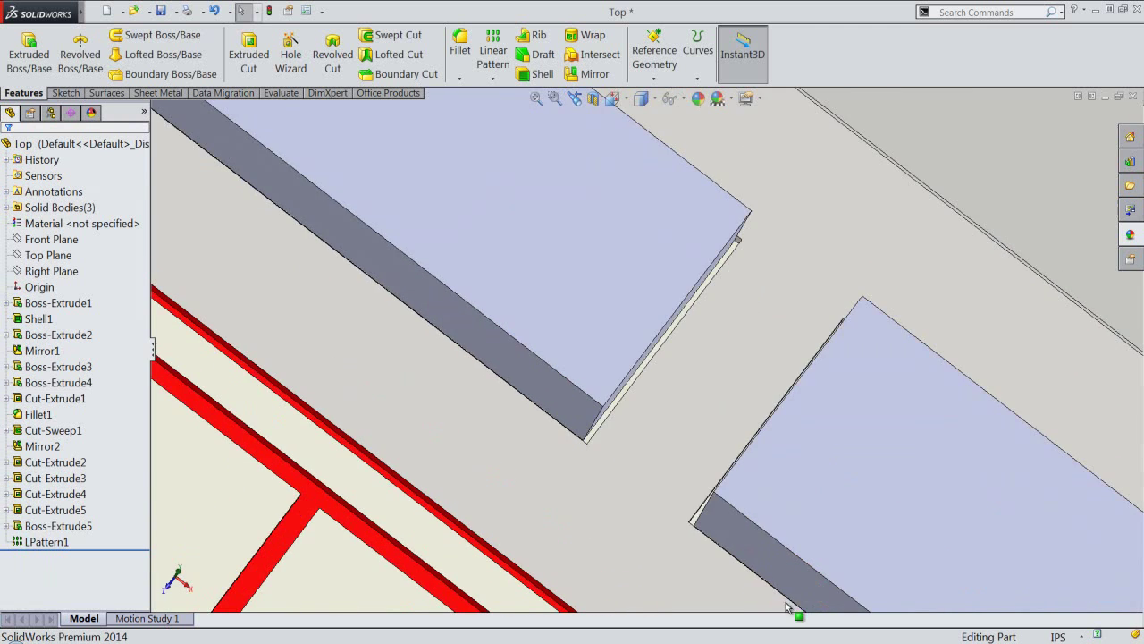
middle_click_drag(778, 590, 767, 585)
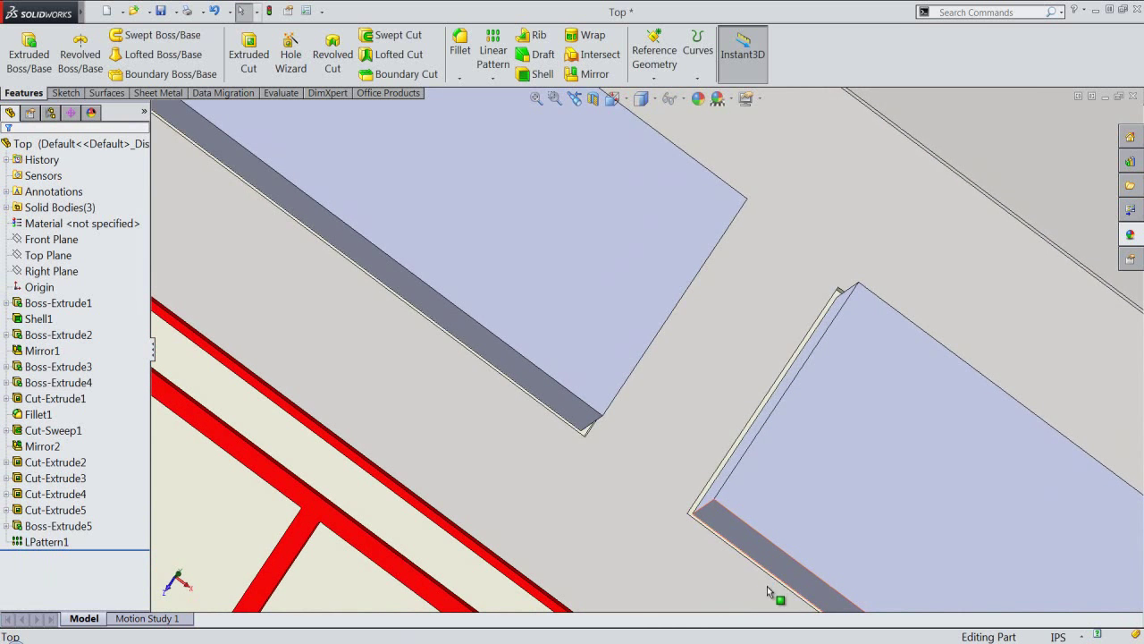
left_click(577, 98)
left_click(576, 98)
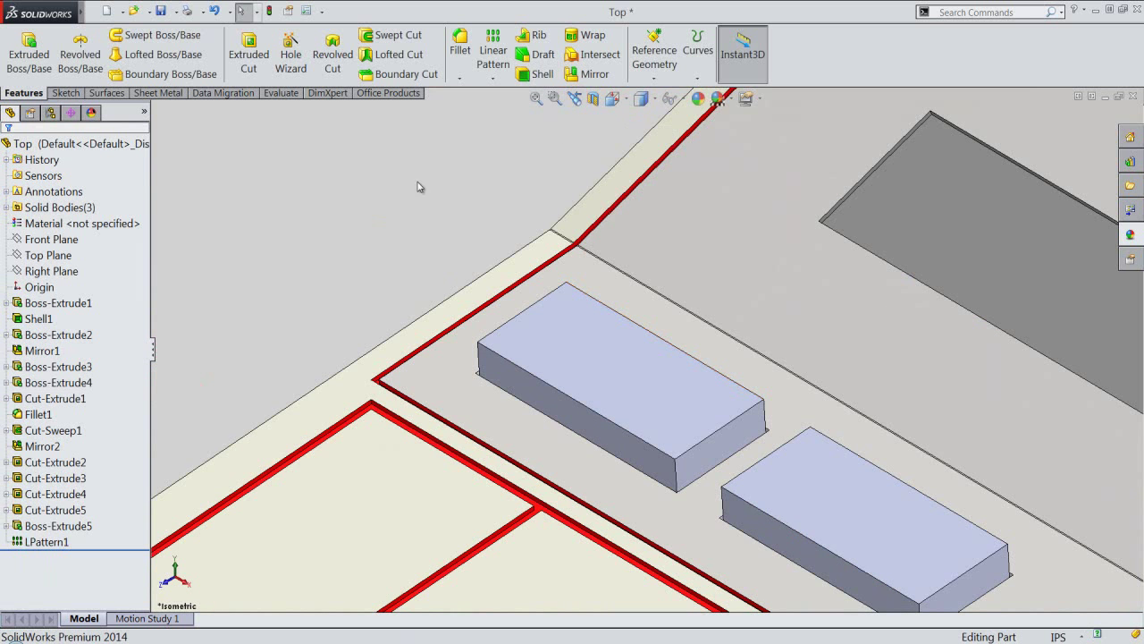
left_click(536, 98)
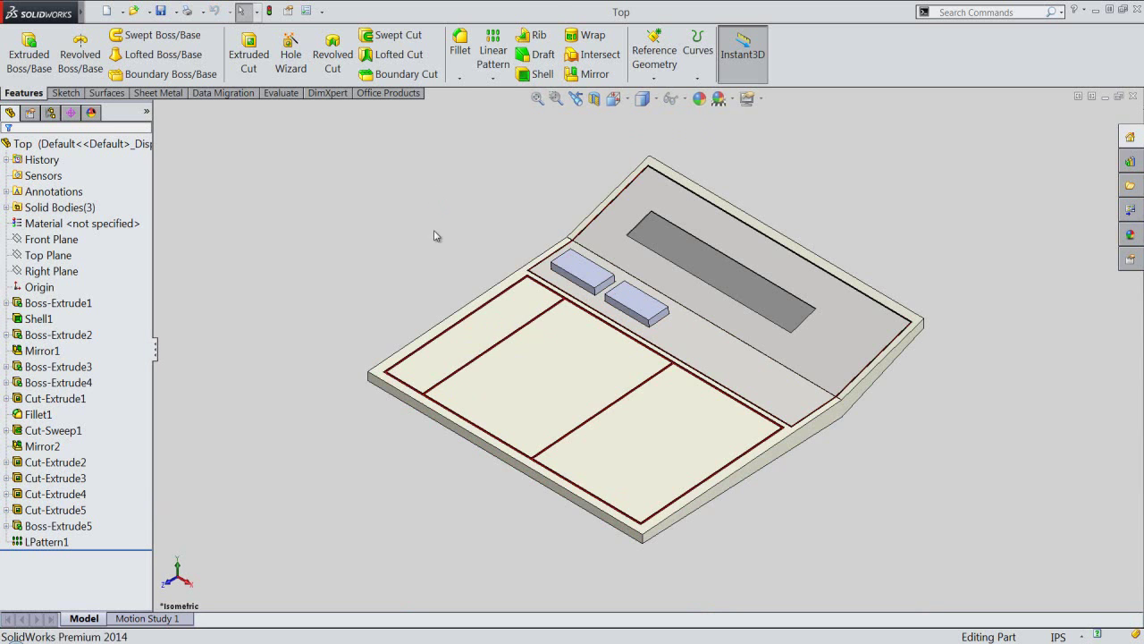
Start an extruded cut sketch on the key strip face, viewed from the Top
left_click(249, 54)
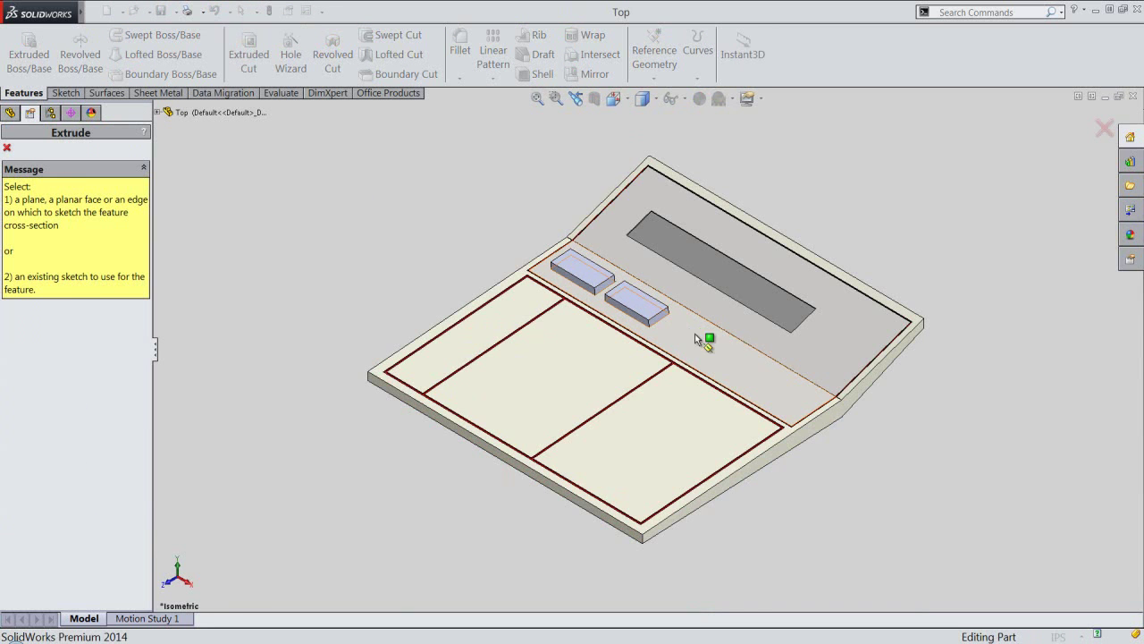
left_click(712, 351)
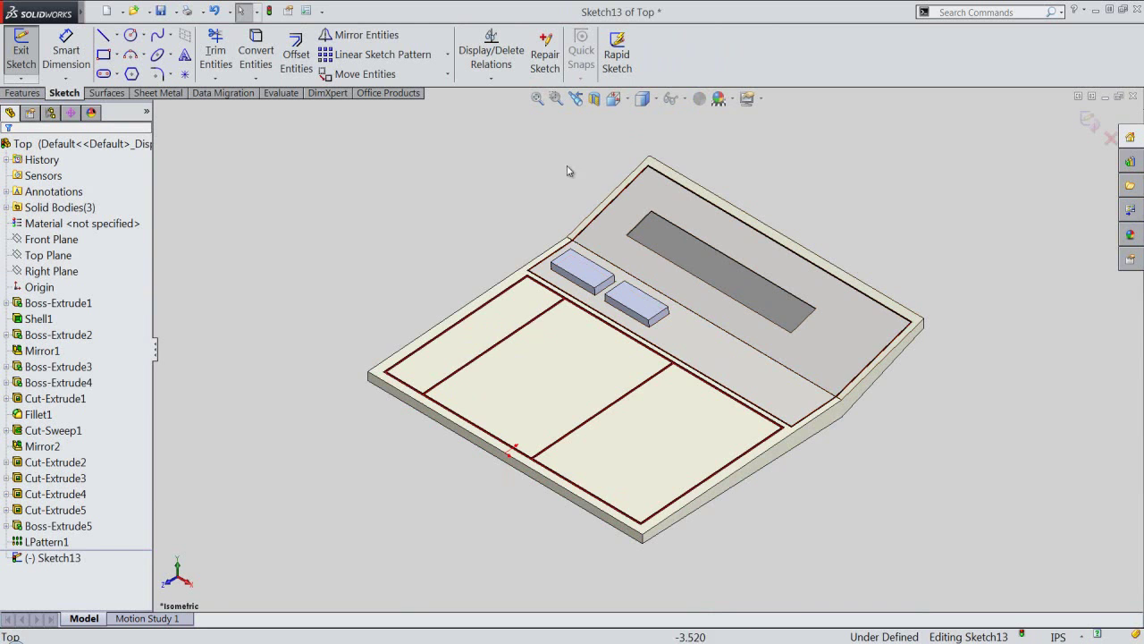
left_click(616, 99)
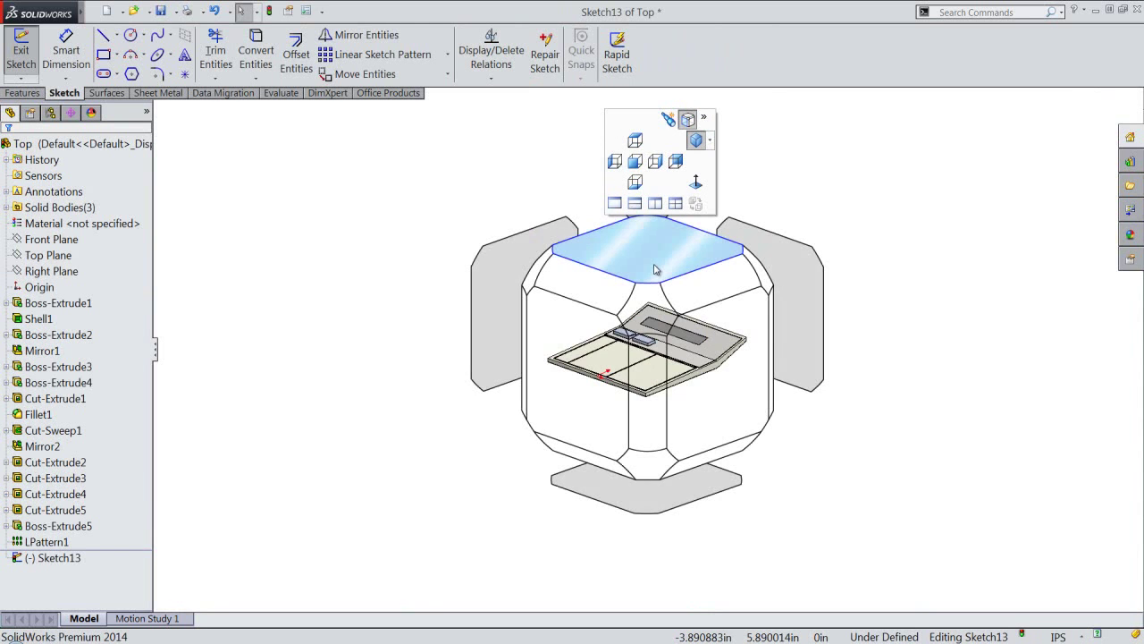
left_click(652, 255)
scroll(677, 279, "down", 1)
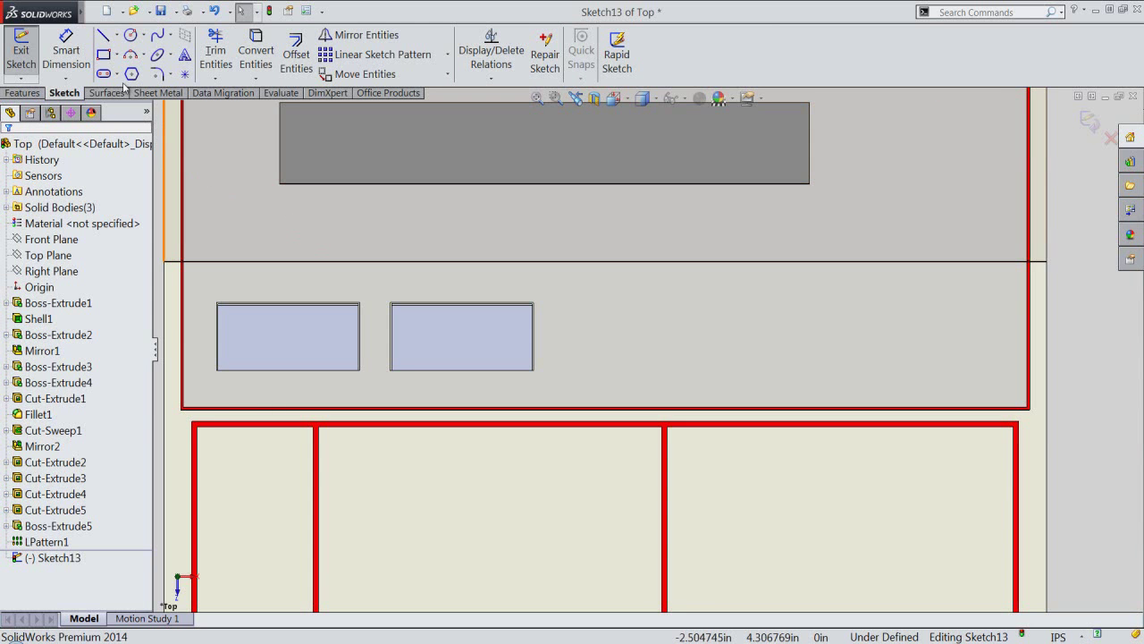
Draw a 2 by 0.375 corner rectangle beside the key blocks and shift it left
left_click(104, 55)
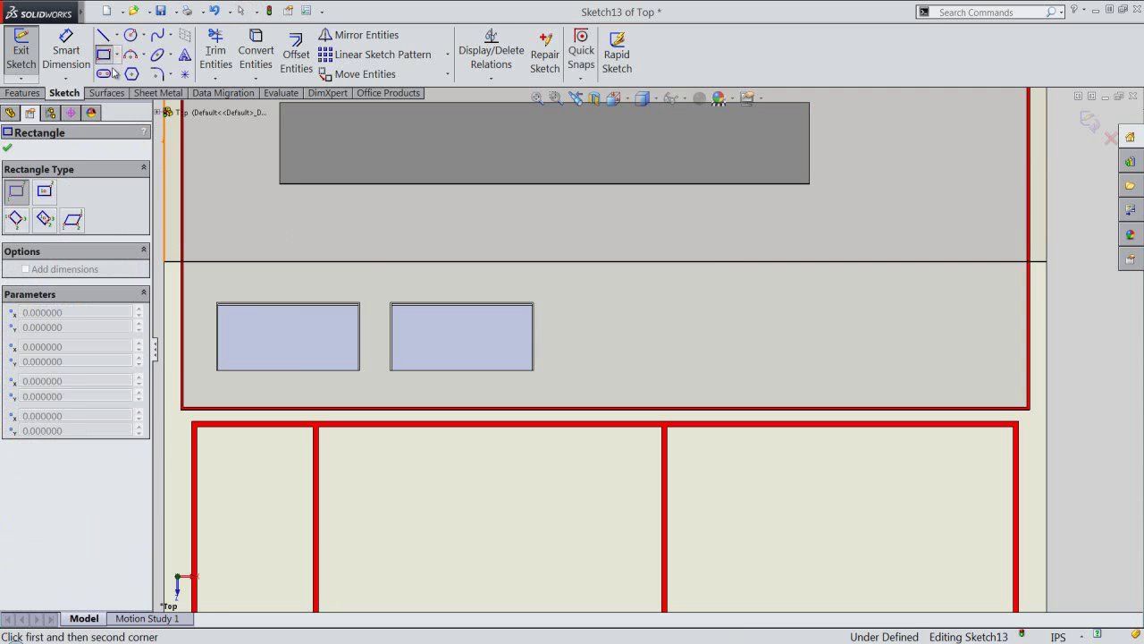
left_click(698, 299)
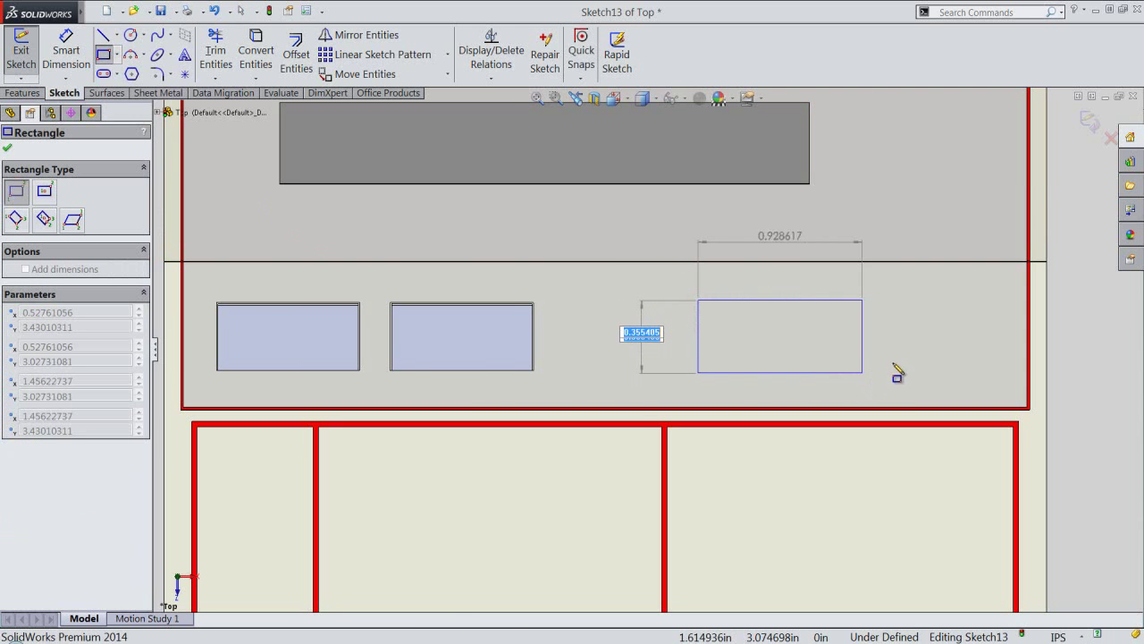
key("BackSpace")
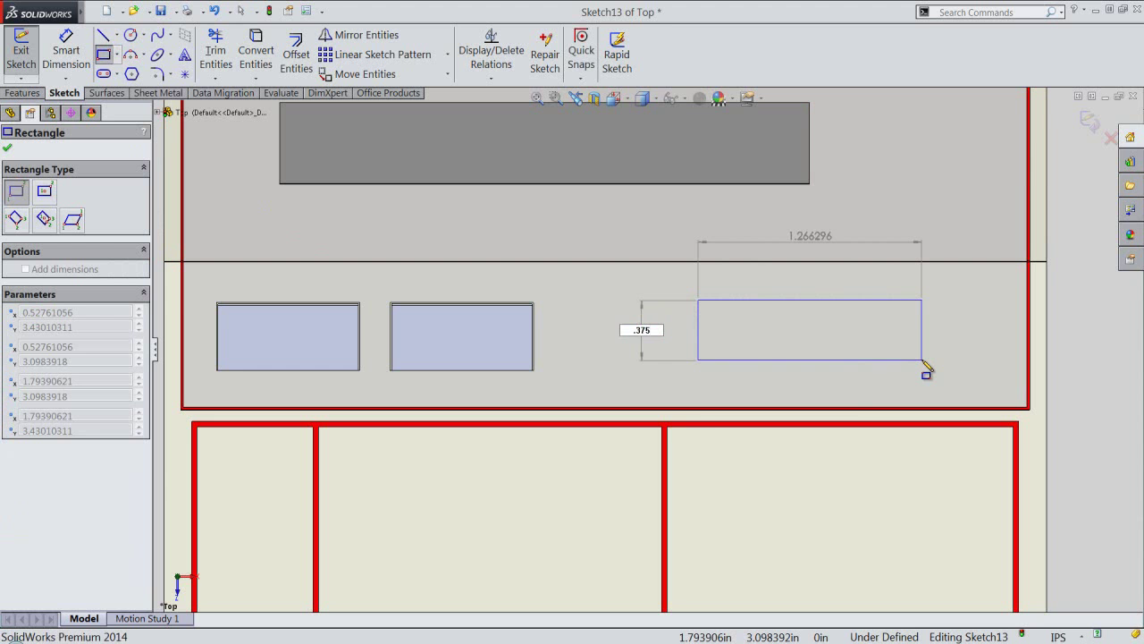
key("Tab")
type("2")
key("Return")
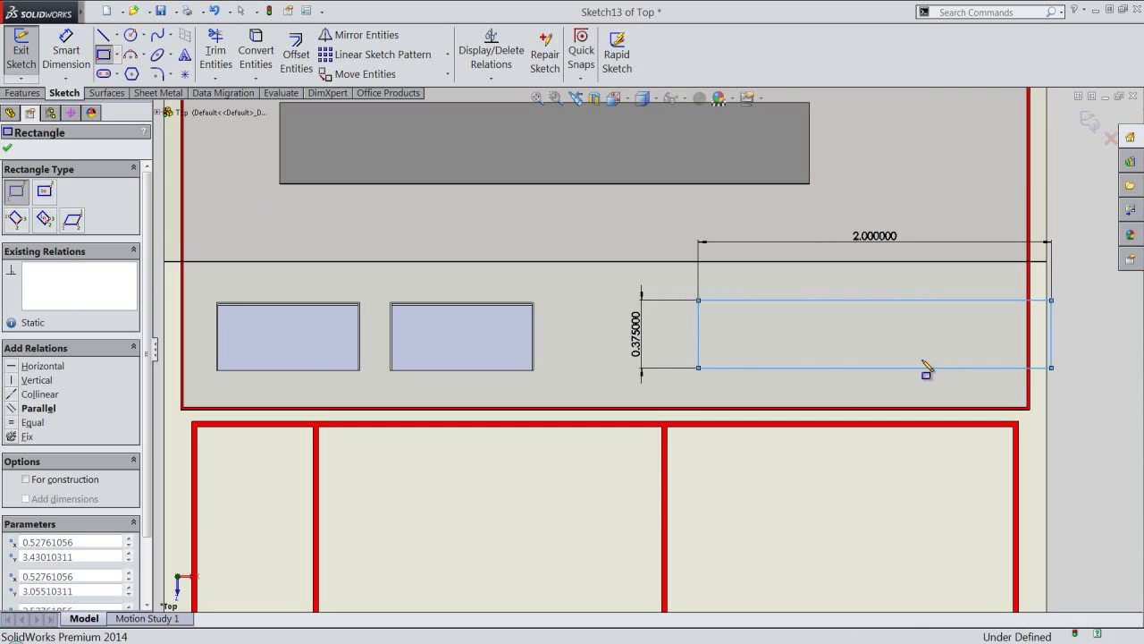
right_click(927, 367)
left_click(956, 141)
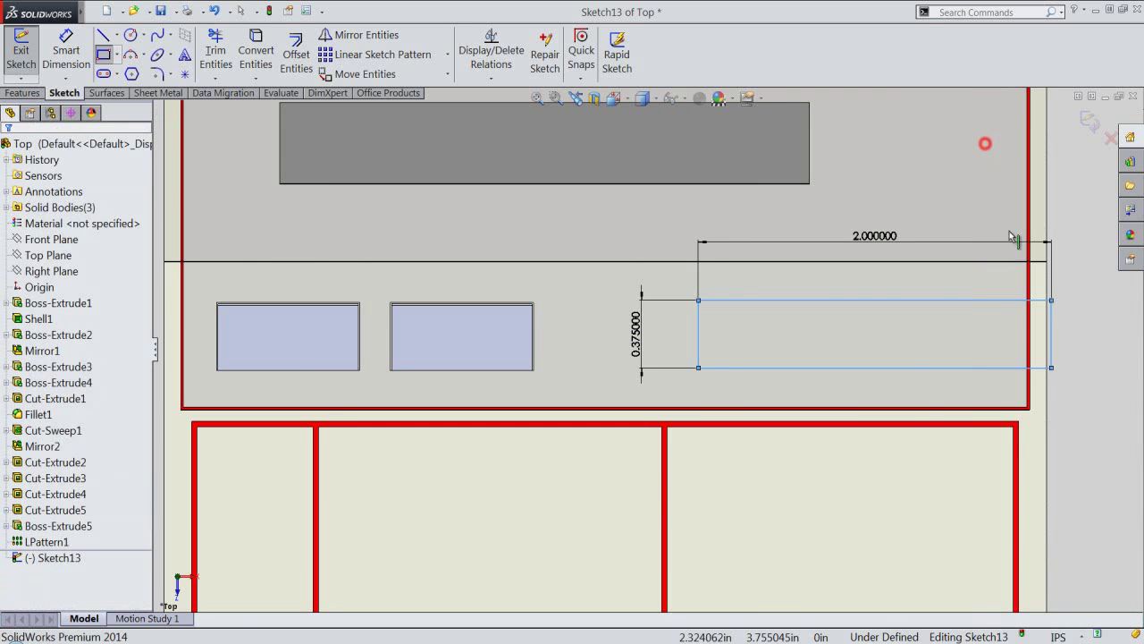
mouse_move(1053, 370)
left_mouse_down()
mouse_move(985, 379)
mouse_move(1007, 381)
left_mouse_up()
left_click(1094, 387)
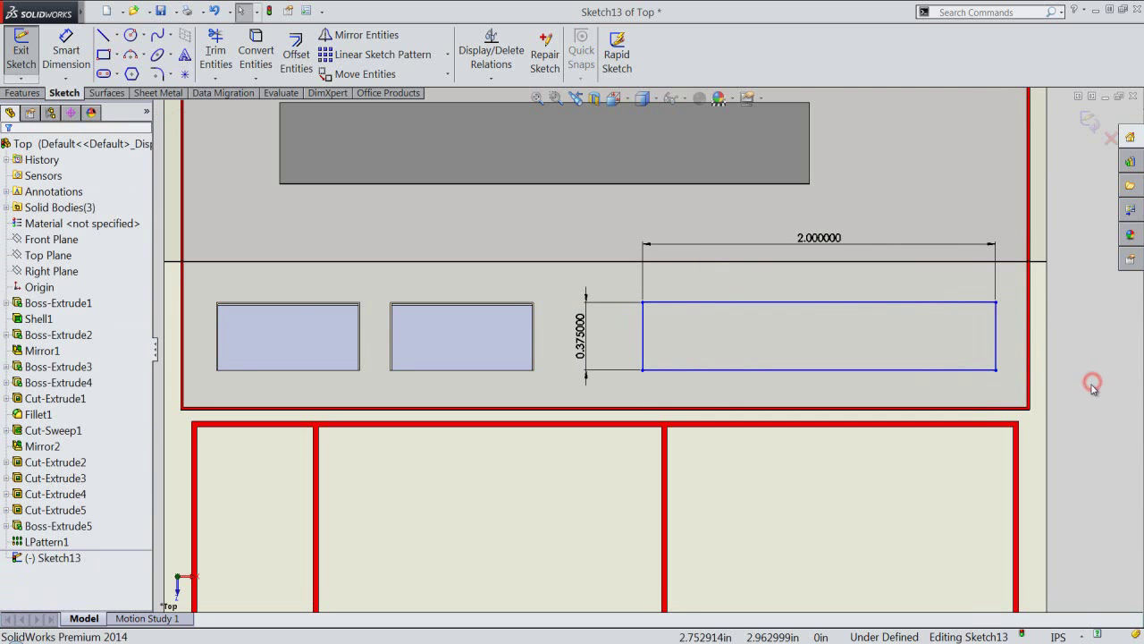
Dimension the rectangle's right edge 0.375 in from the keypad border
right_click(1094, 386)
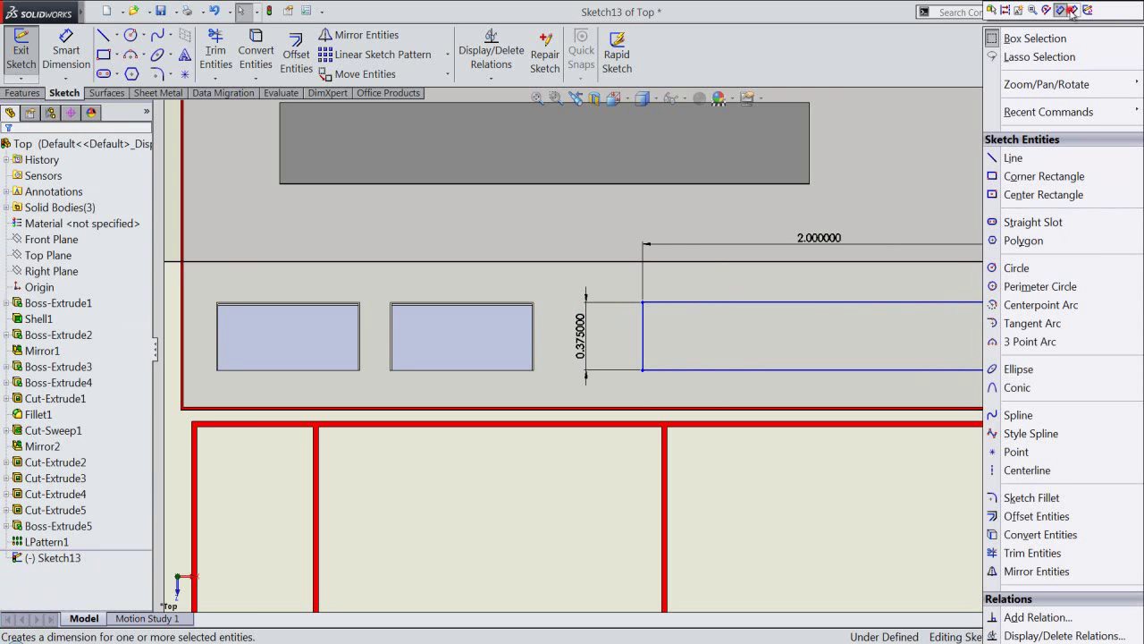
left_click(1072, 11)
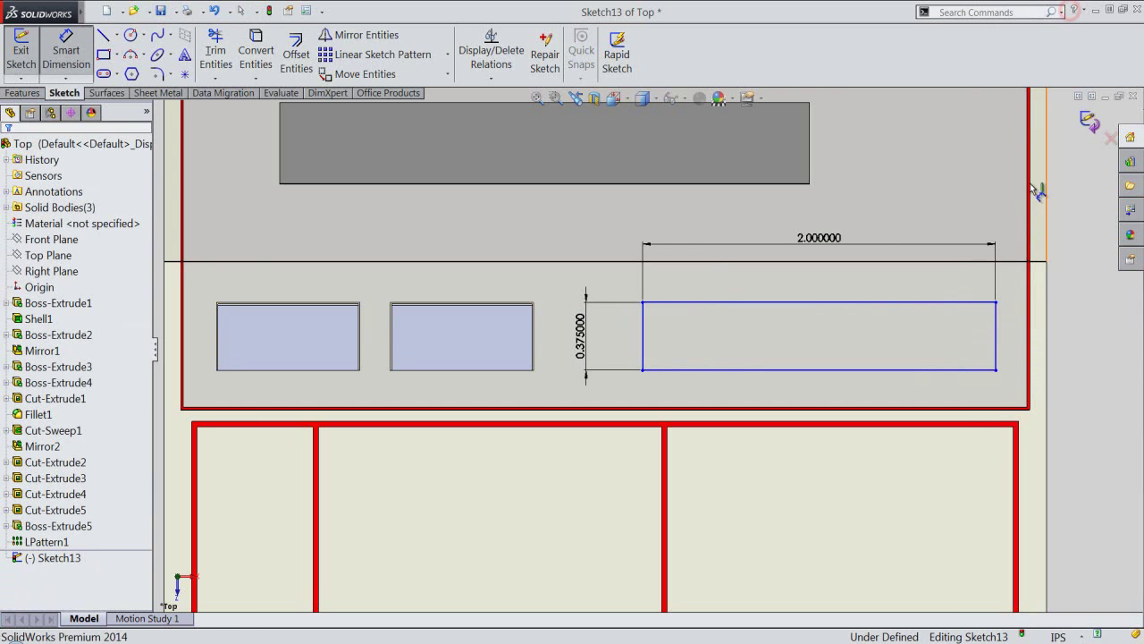
left_click(997, 331)
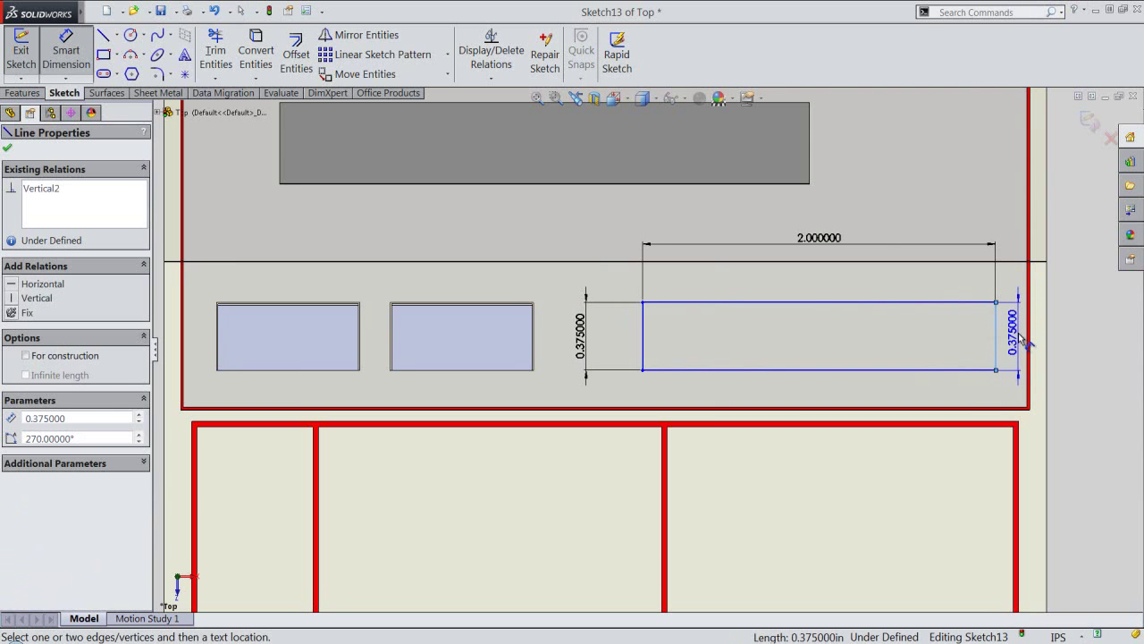
scroll(1023, 338, "down", 3)
key("Escape")
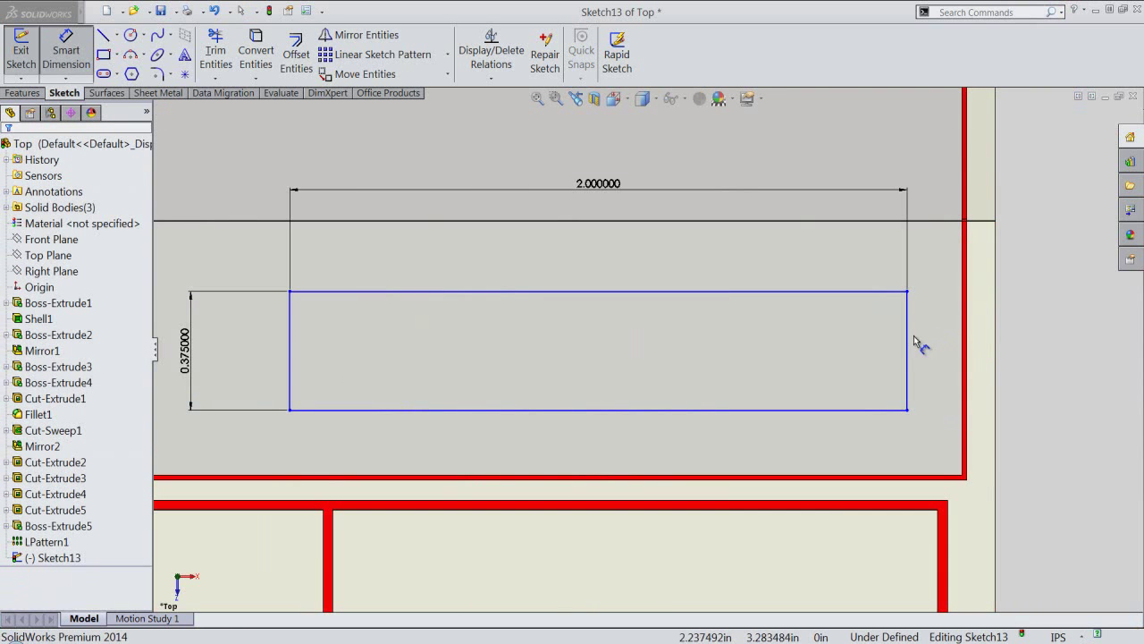
left_click(909, 339)
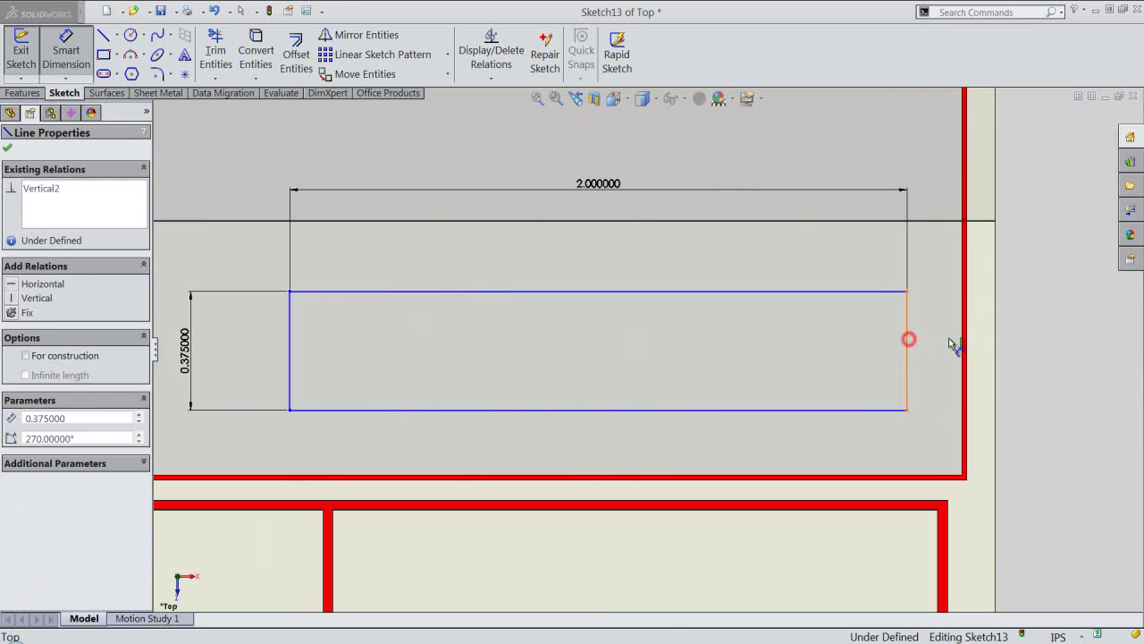
left_click(996, 340)
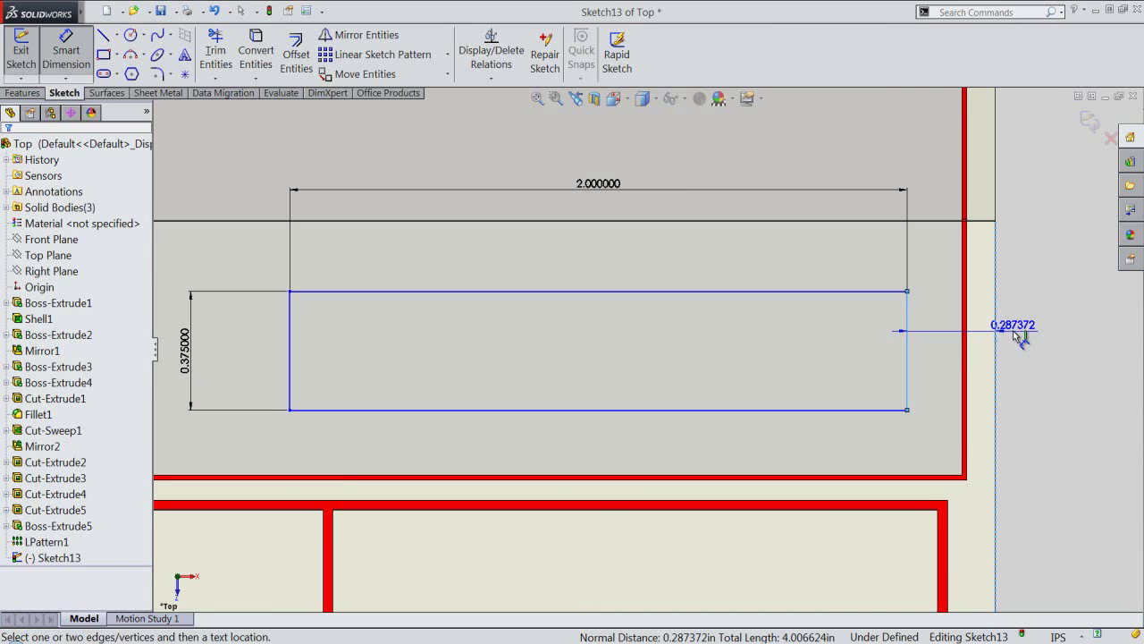
left_click(1020, 338)
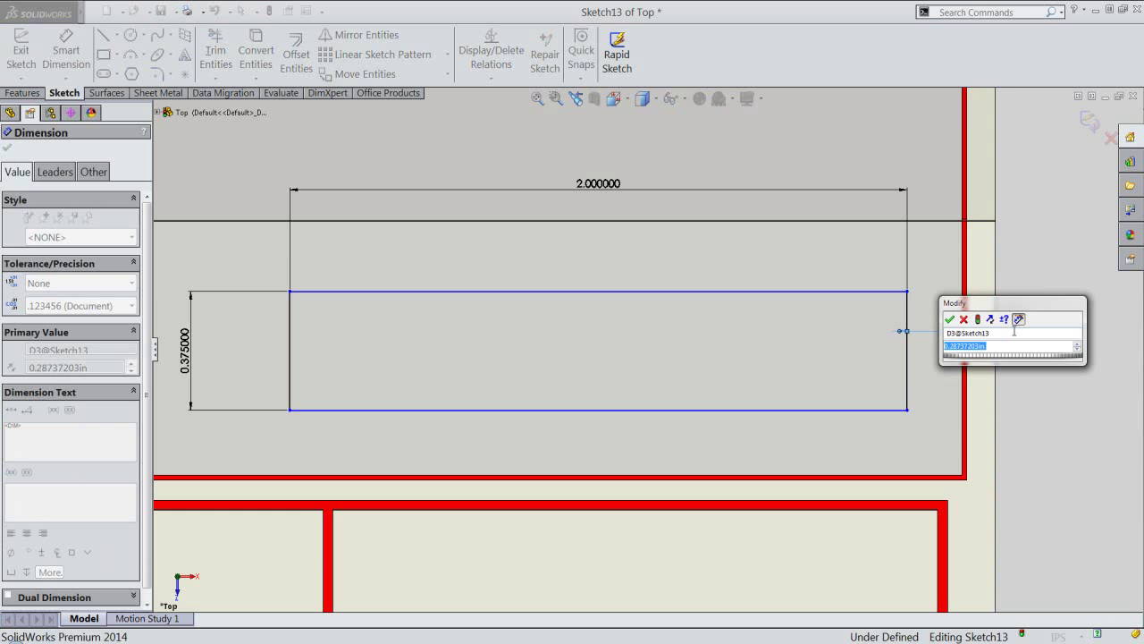
type(".375")
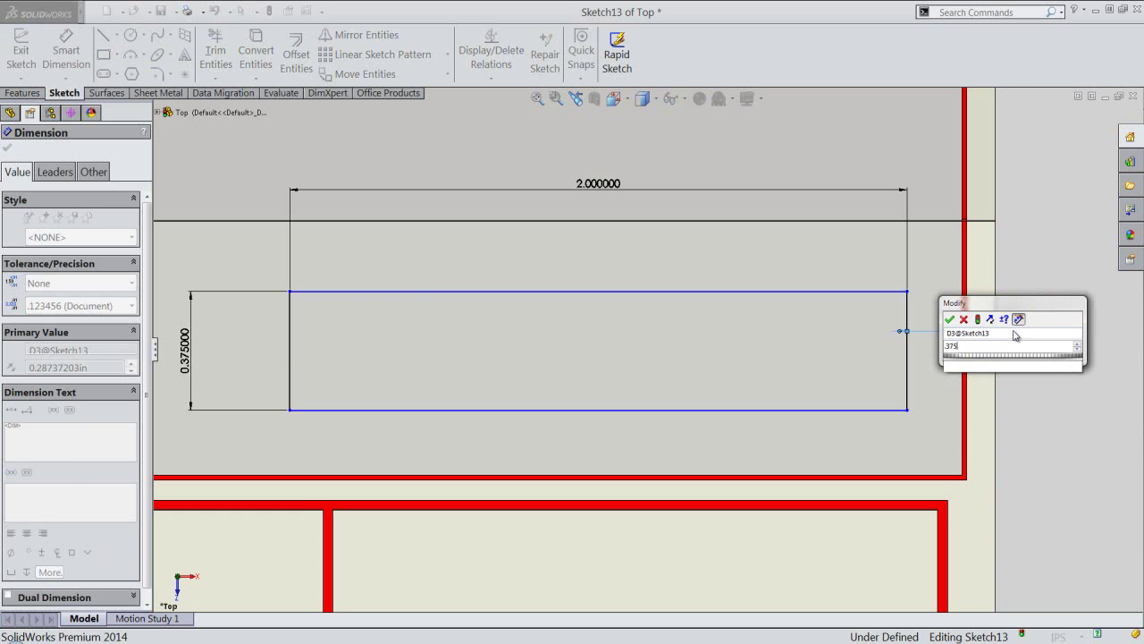
key("Return")
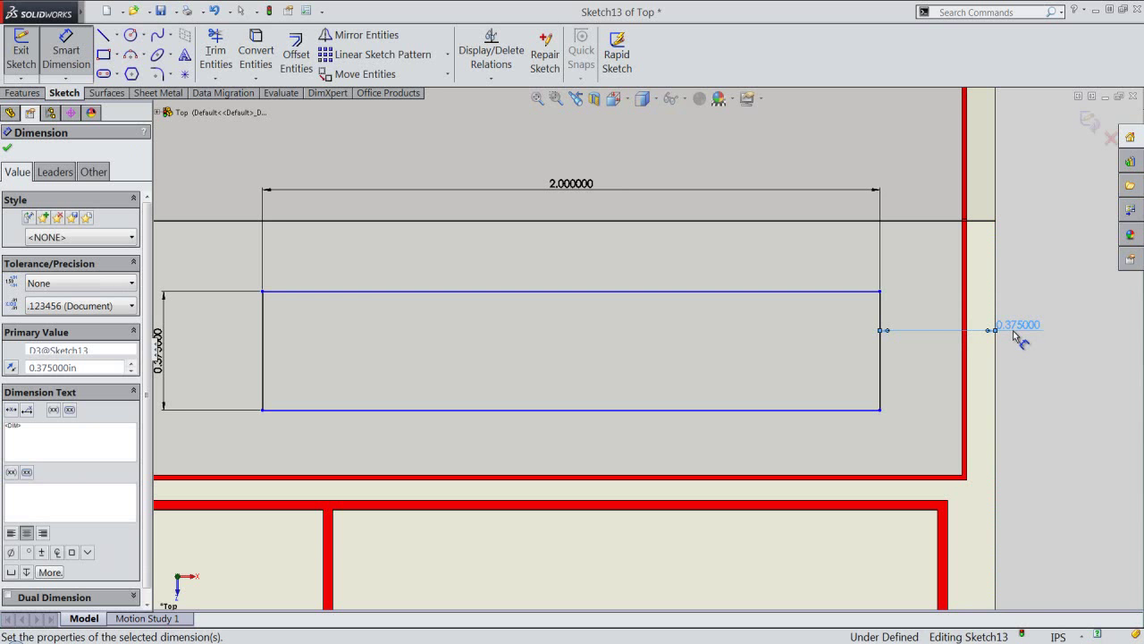
Make the rectangle's bottom line collinear with the key block's bottom edge
right_click(1030, 340)
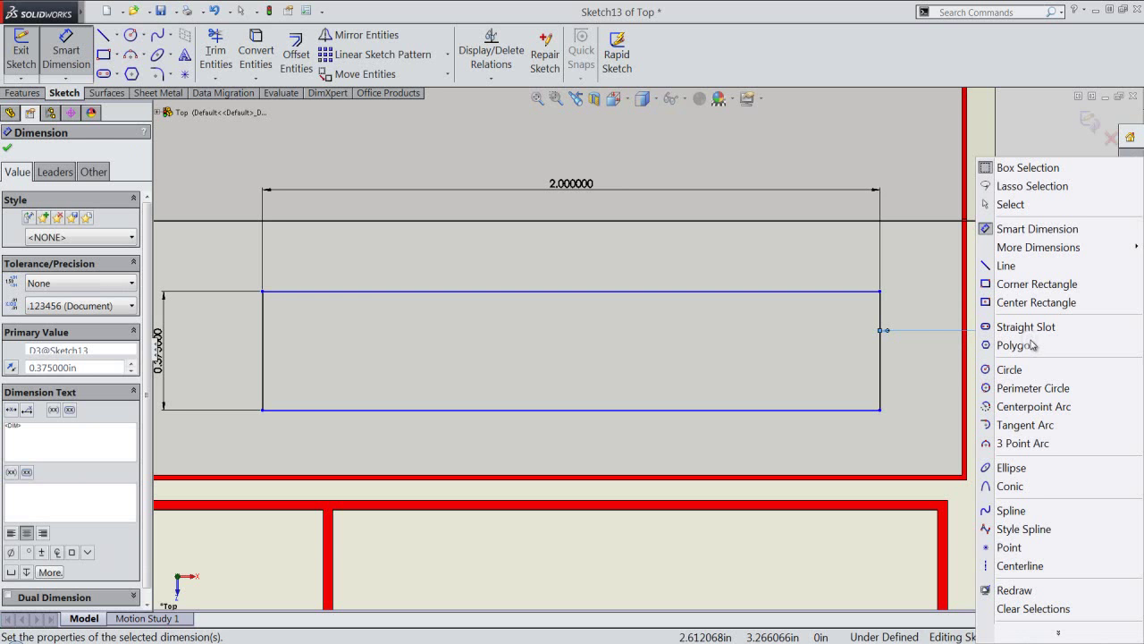
left_click(1015, 204)
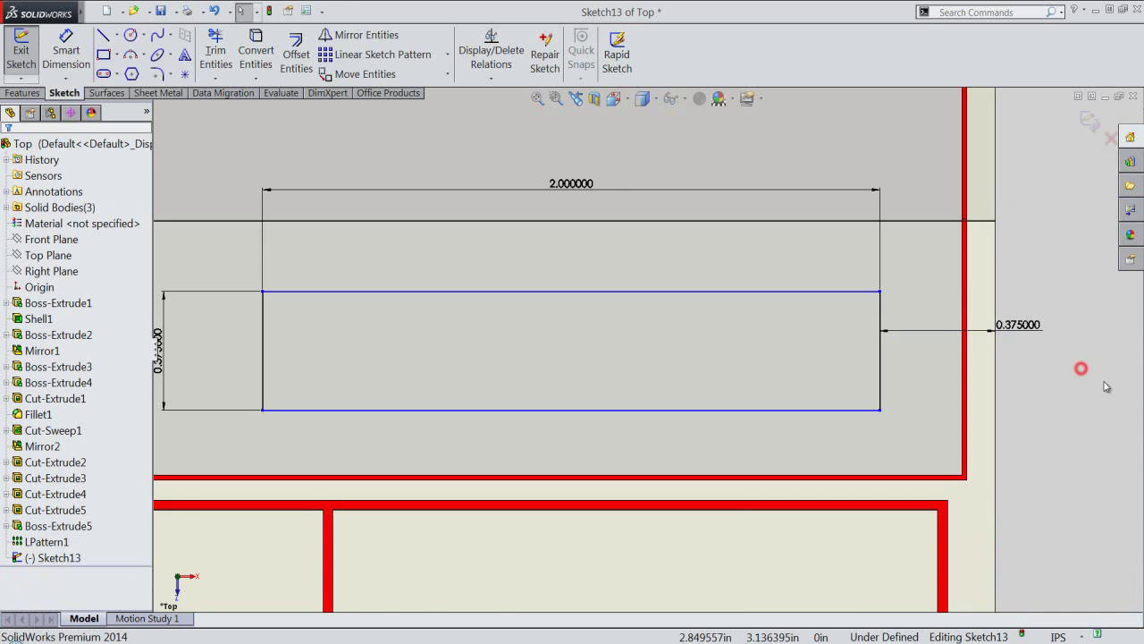
scroll(1106, 387, "up", 3)
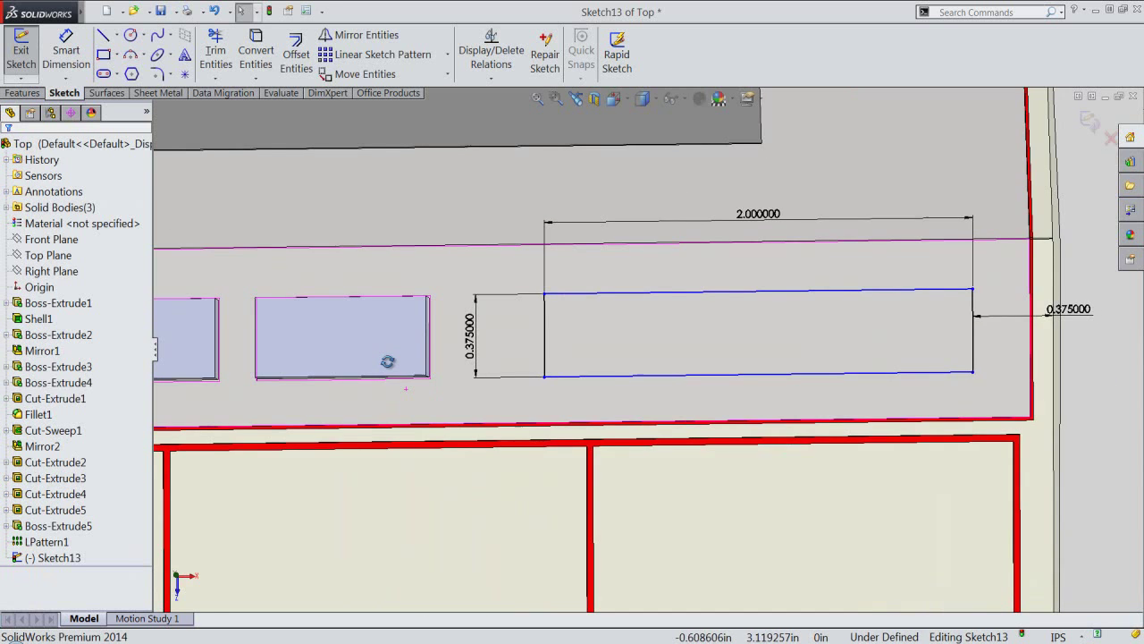
middle_click_drag(398, 386, 388, 356)
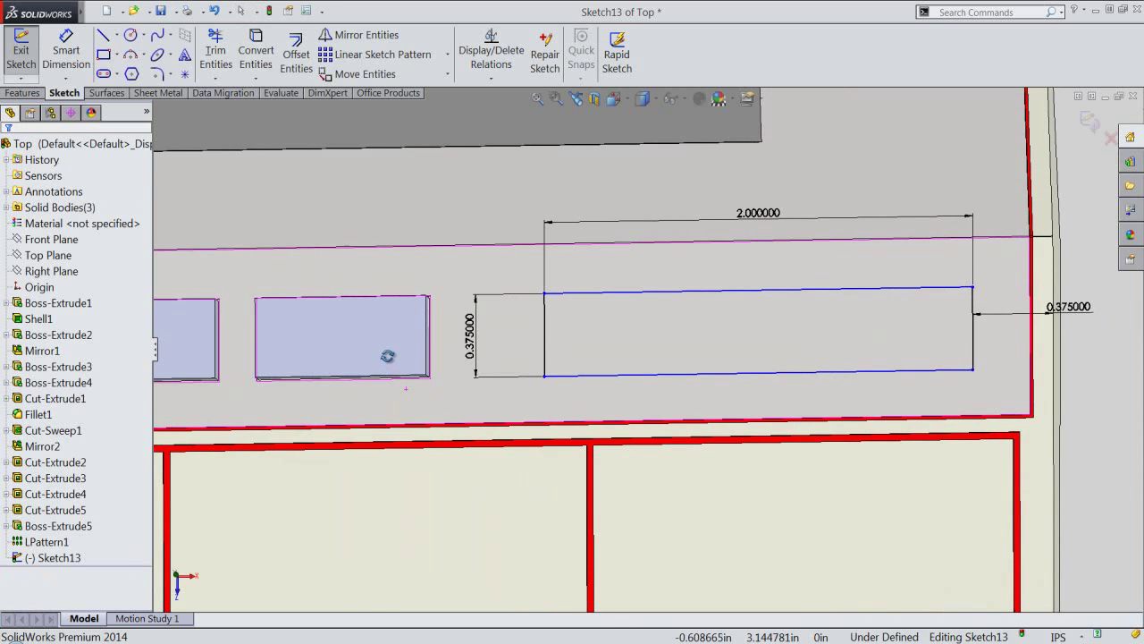
scroll(403, 385, "down", 3)
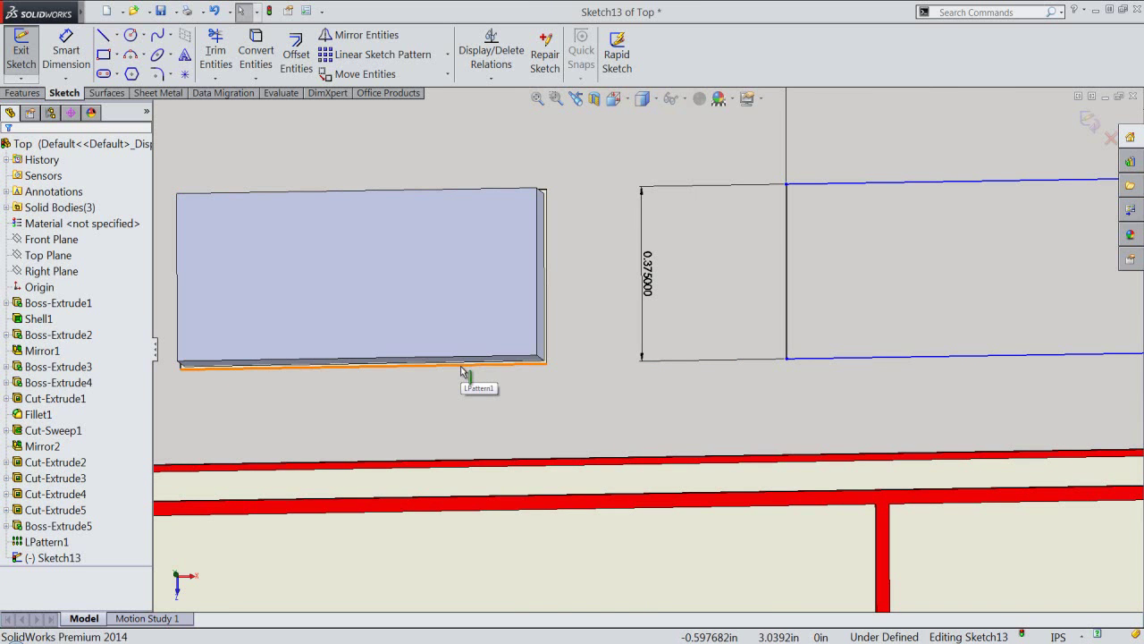
scroll(488, 409, "up", 2)
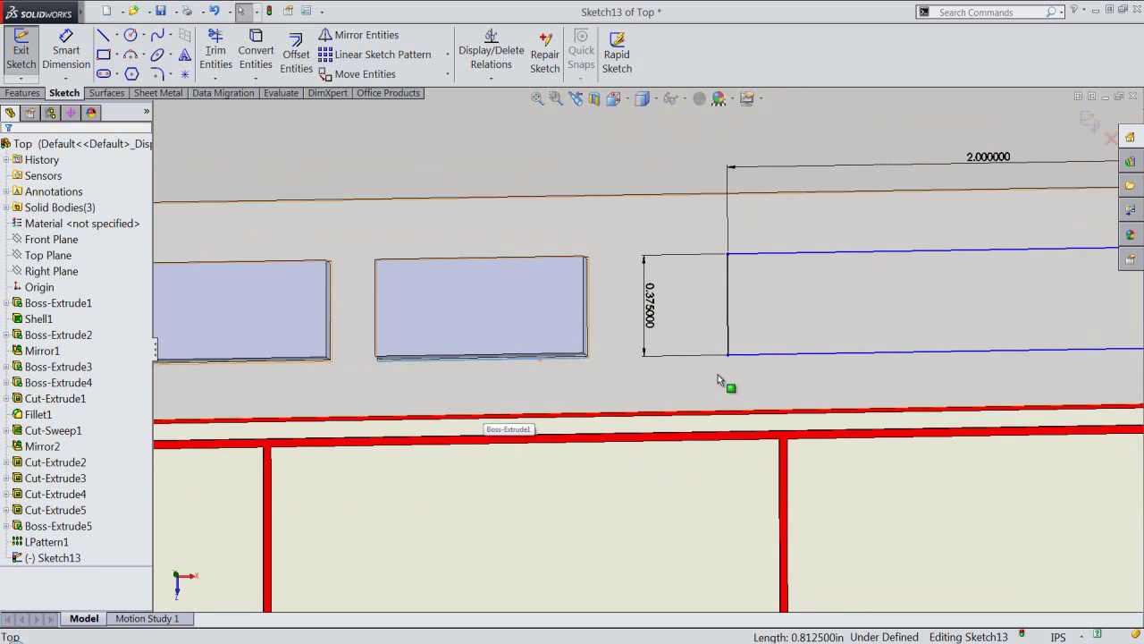
left_click(763, 355, "ctrl")
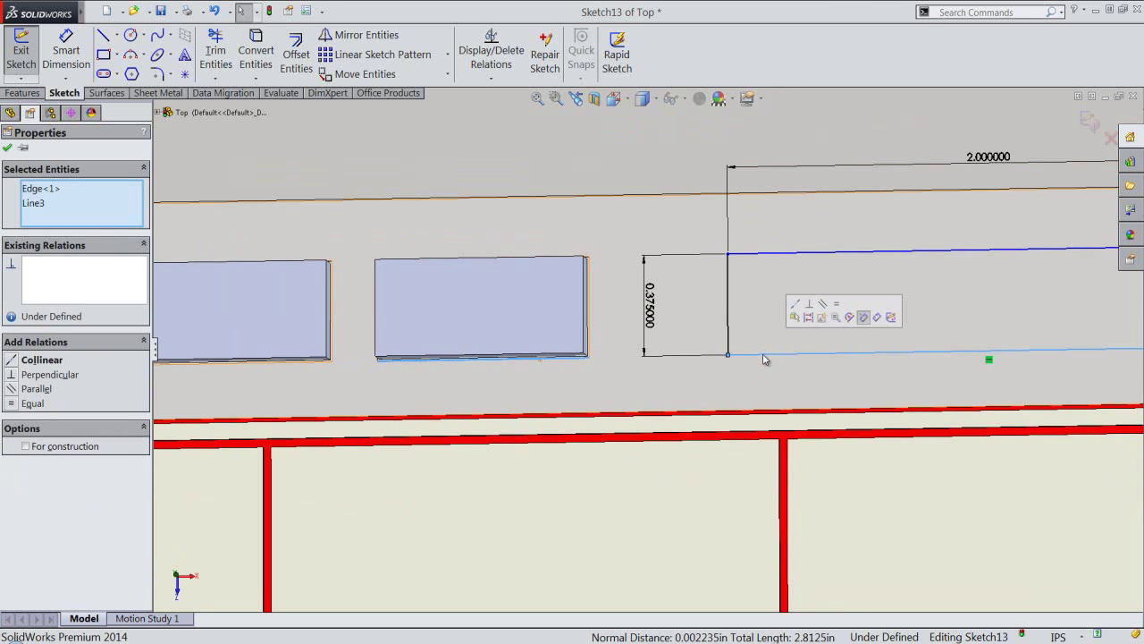
left_click(795, 304)
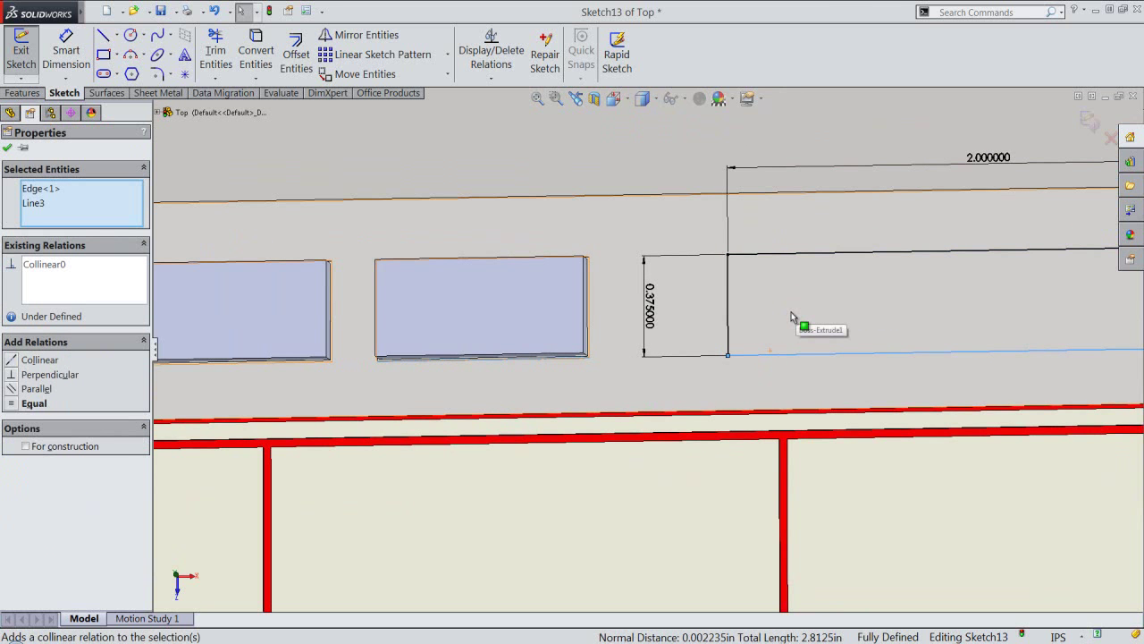
left_click(576, 98)
left_click(1090, 360)
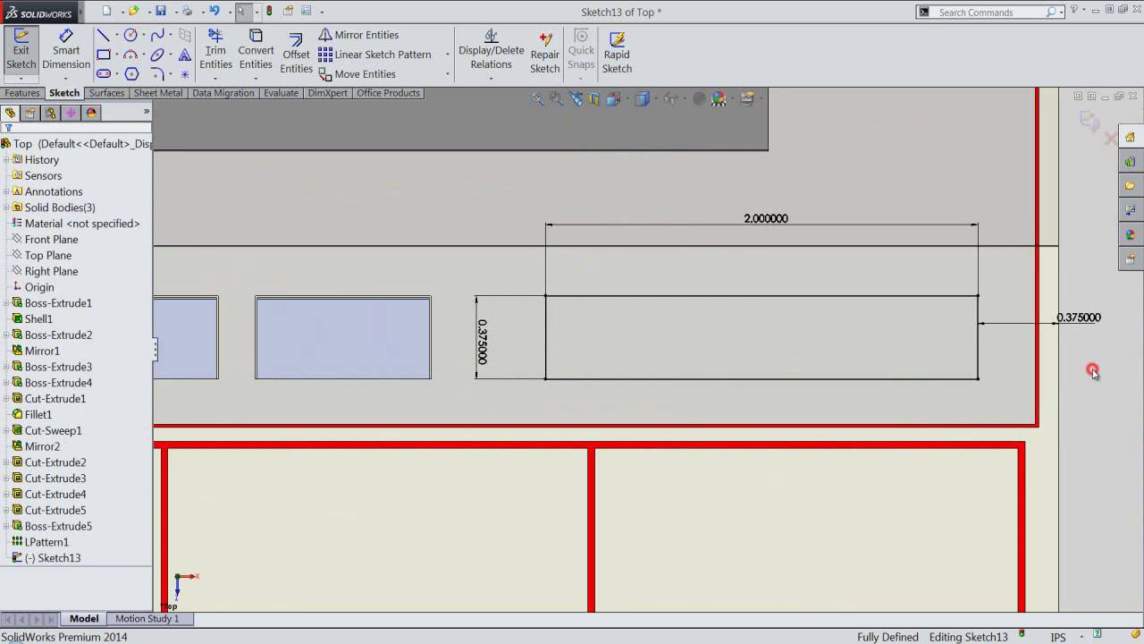
Turn the sketch into a Blind extruded cut 0.015625 in deep
right_click(1090, 360)
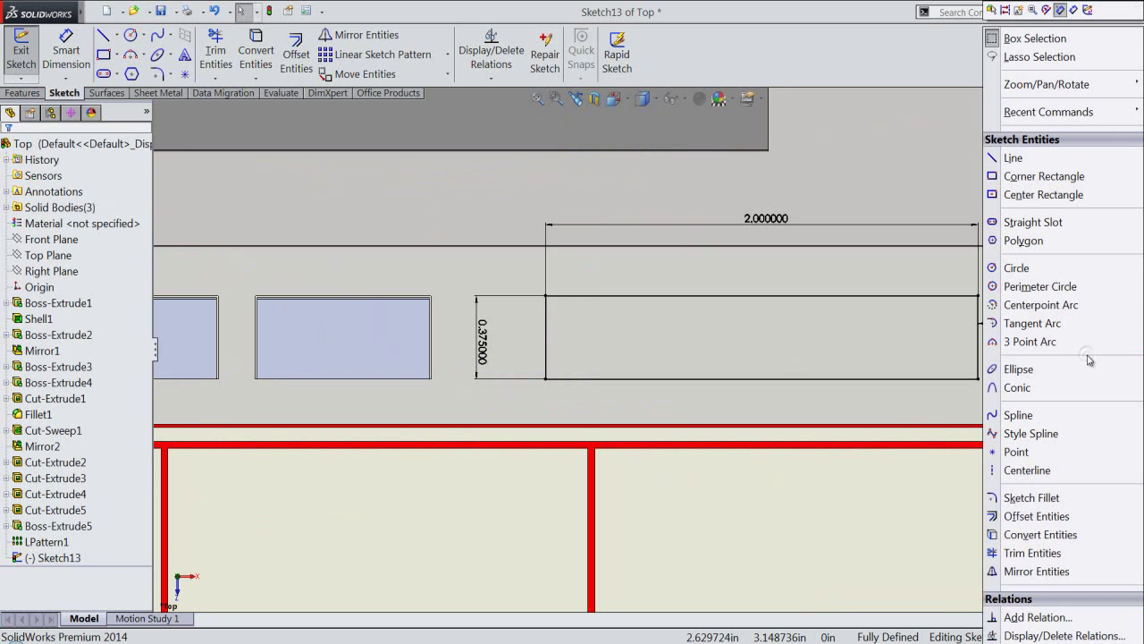
left_click(1087, 9)
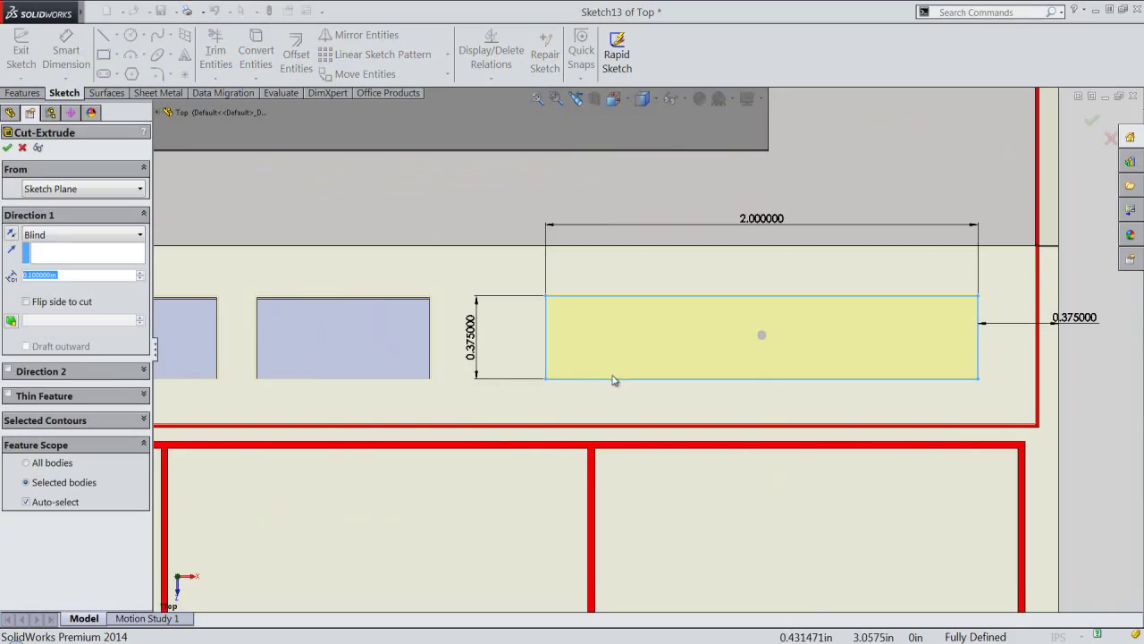
left_click(106, 277)
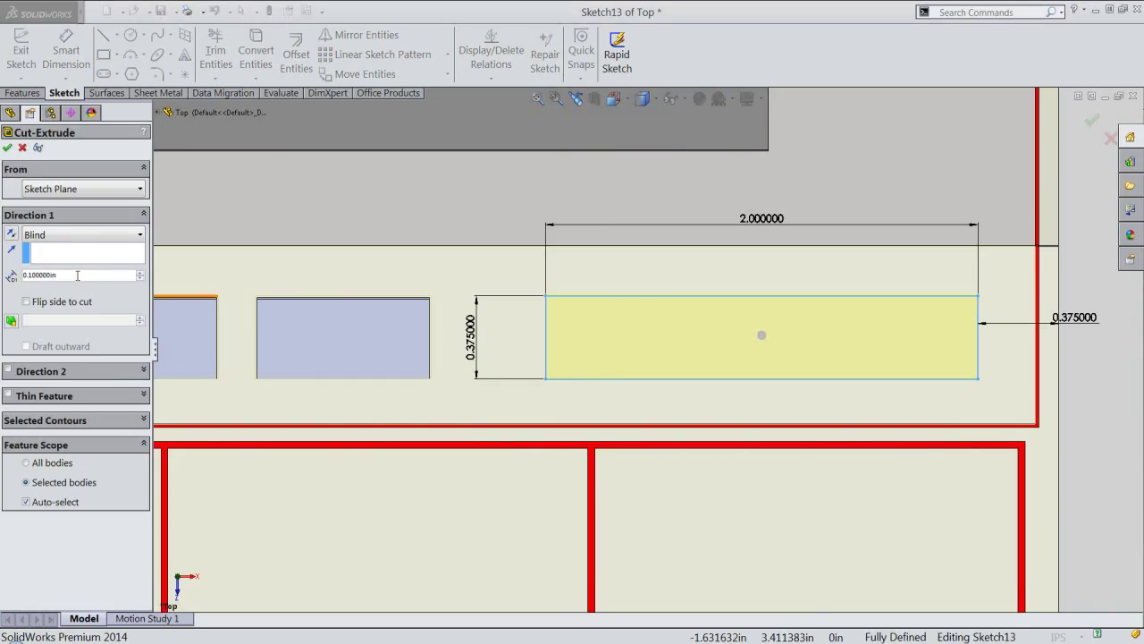
double_click(77, 275)
type(".")
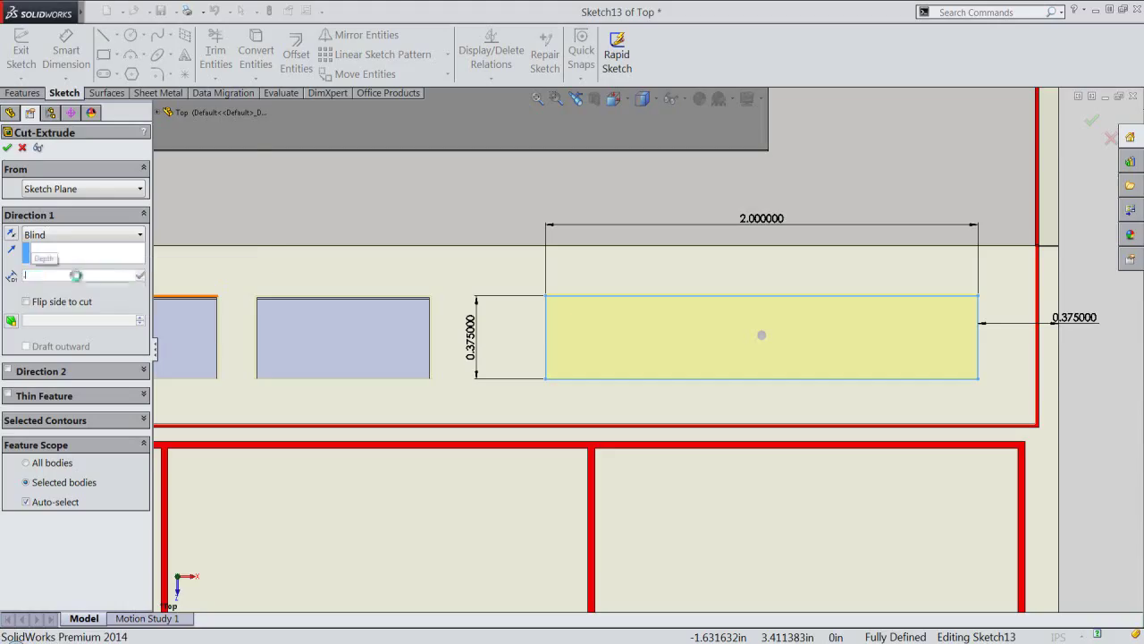
type("015625")
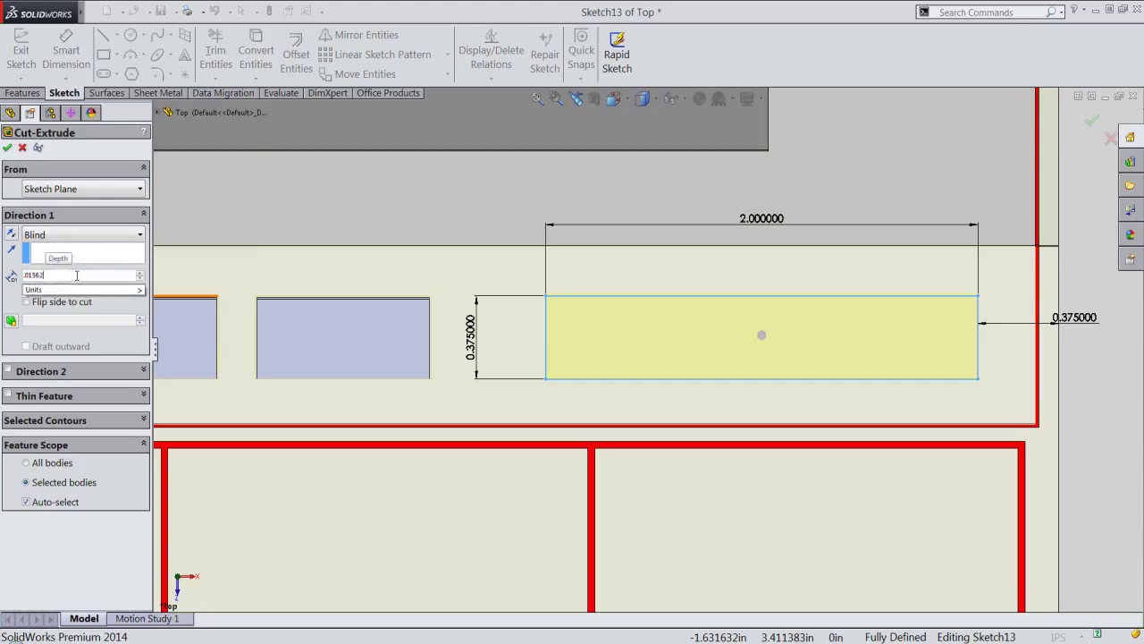
key("Return")
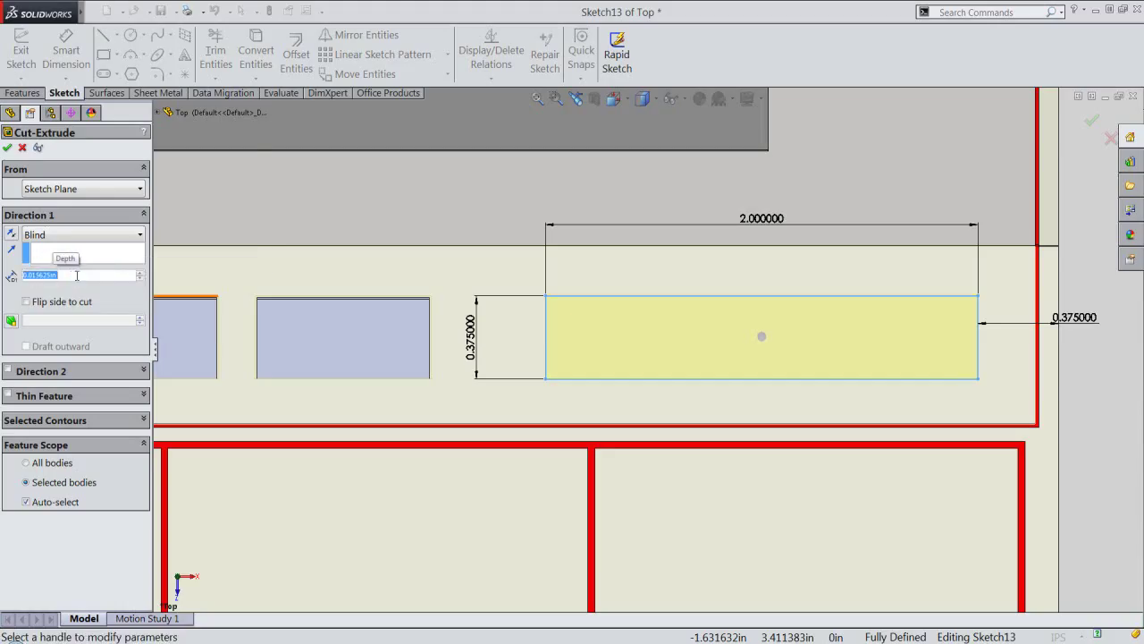
right_click(161, 266)
left_click(190, 218)
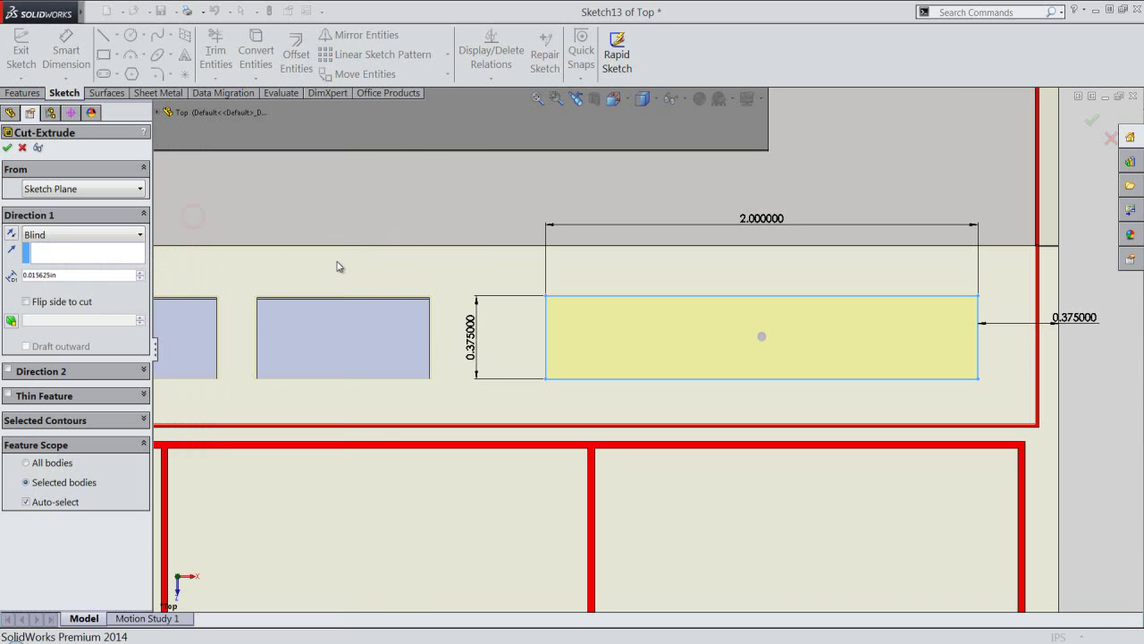
Switch to an isometric view of the model with the new pocket
key("ctrl+7")
left_click(613, 99)
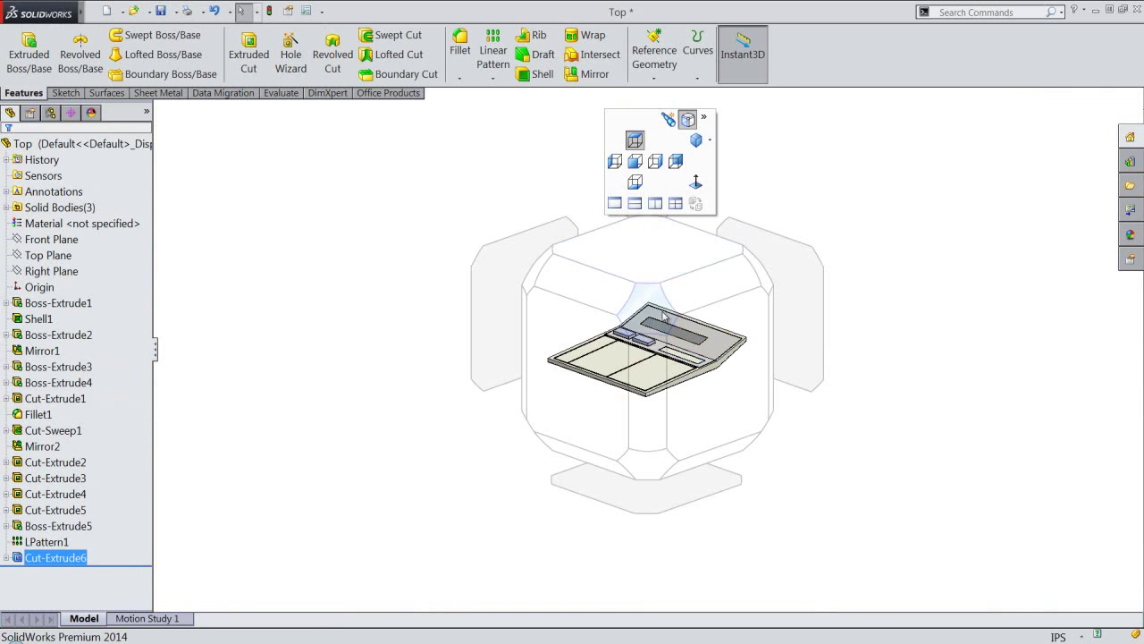
left_click(655, 311)
scroll(680, 327, "down", 2)
scroll(706, 345, "down", 2)
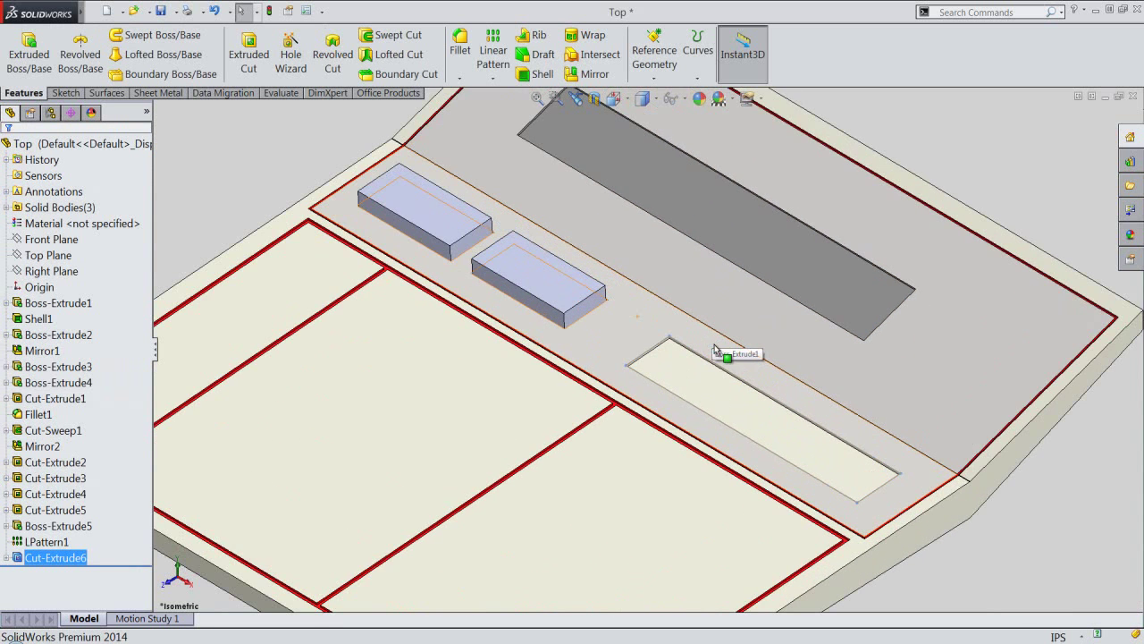
left_click(1035, 534)
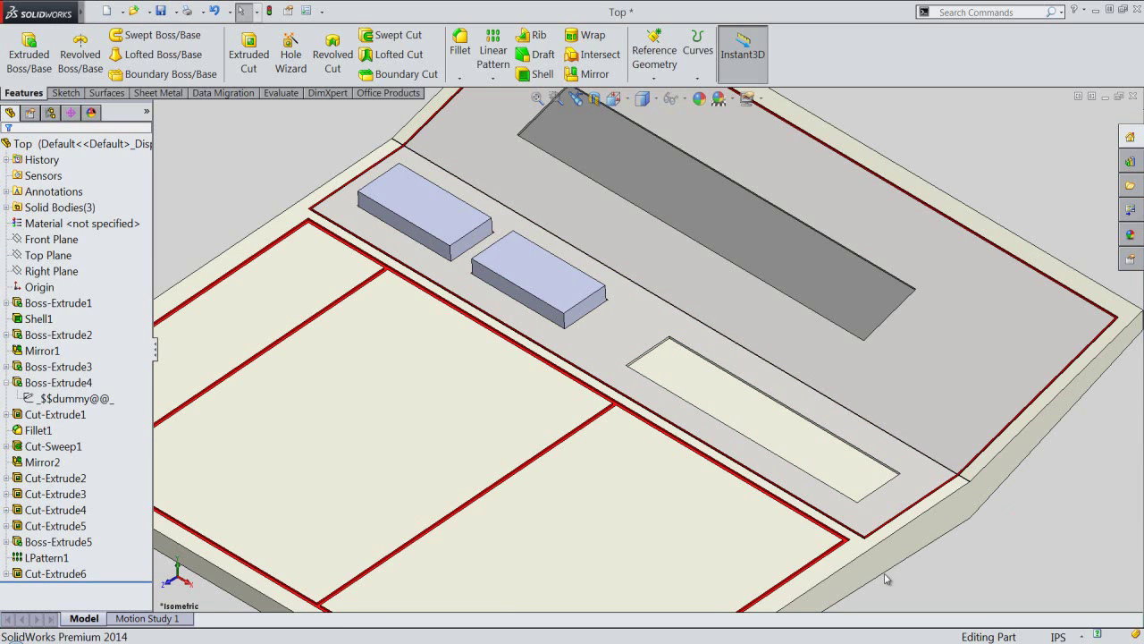
Apply the Metal > Gold polished gold appearance to Cut-Extrude6
left_click(60, 574)
double_click(59, 574)
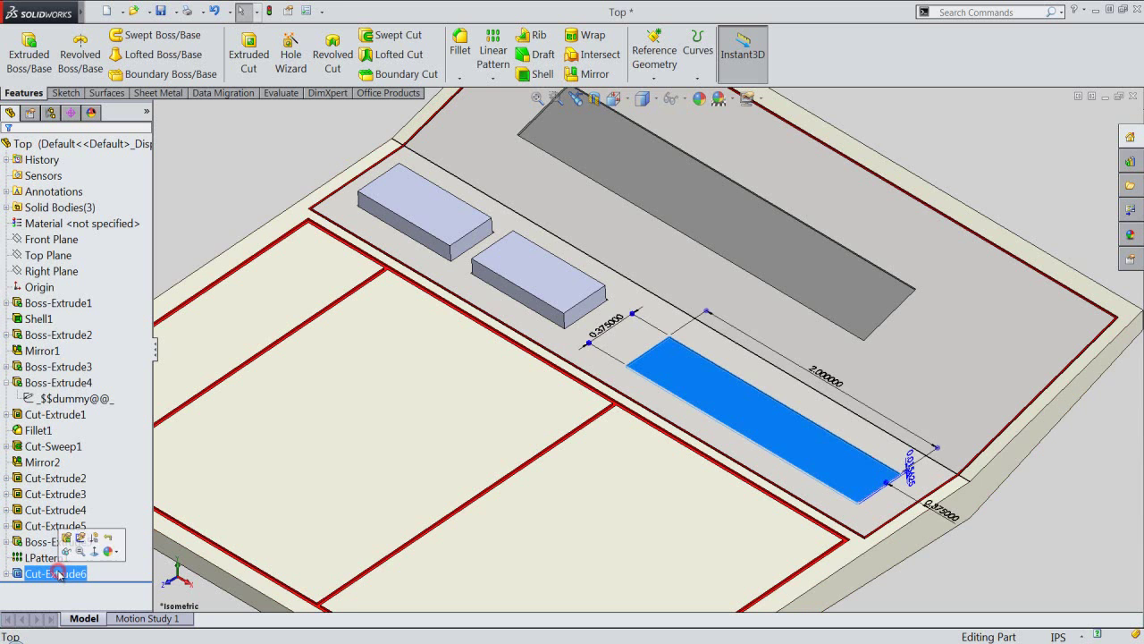
left_click(703, 99)
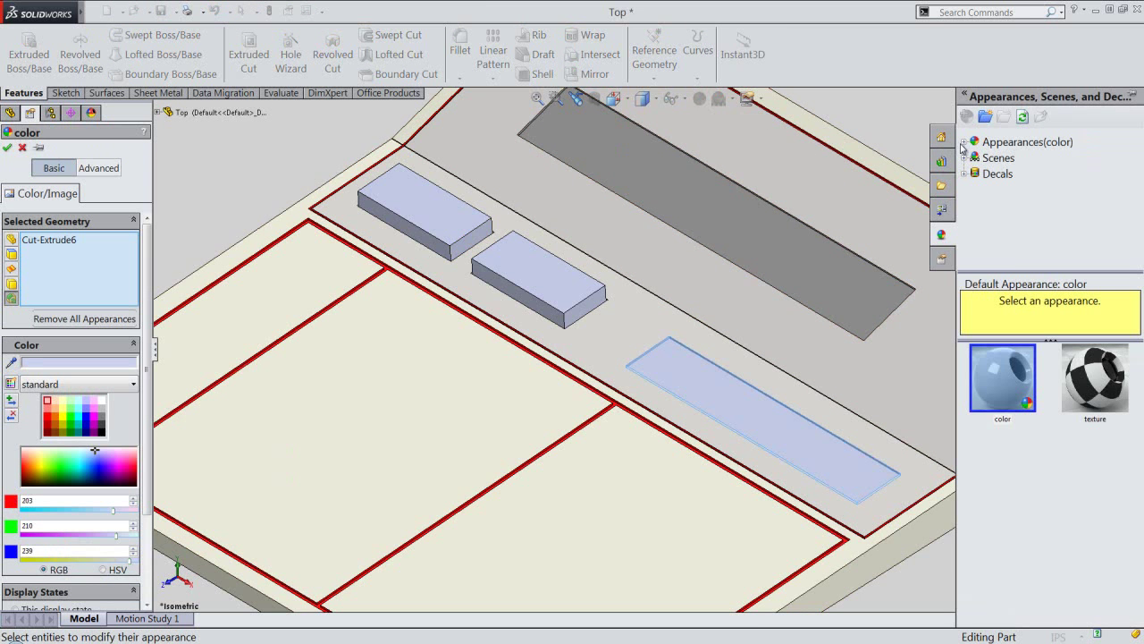
left_click(963, 142)
left_click(975, 176)
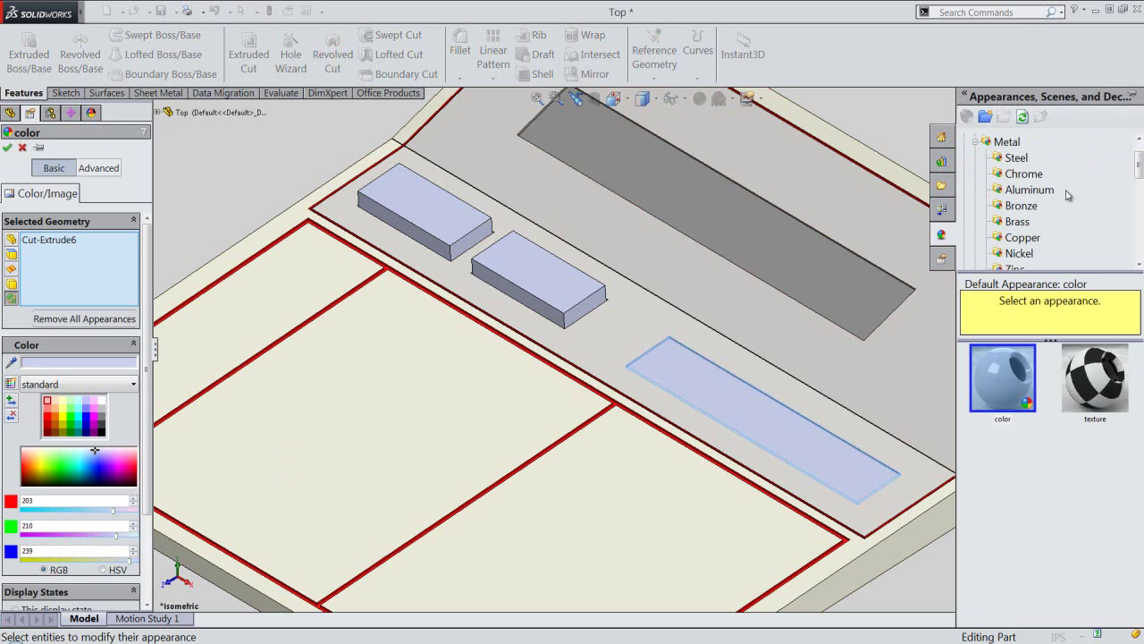
left_click_drag(1138, 169, 1138, 201)
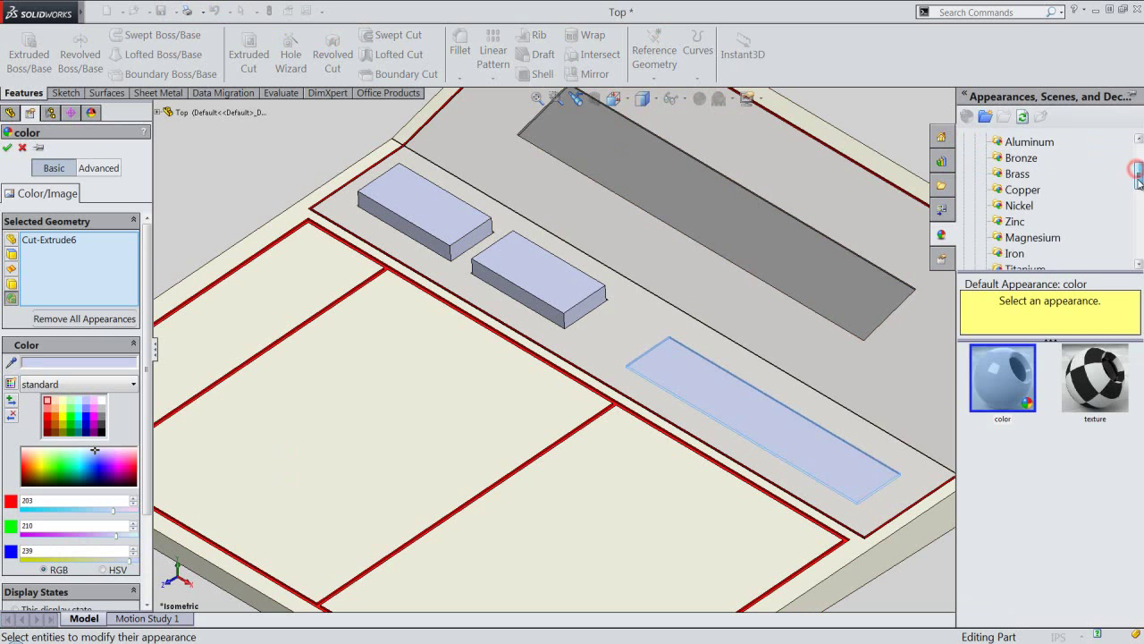
left_click(1001, 224)
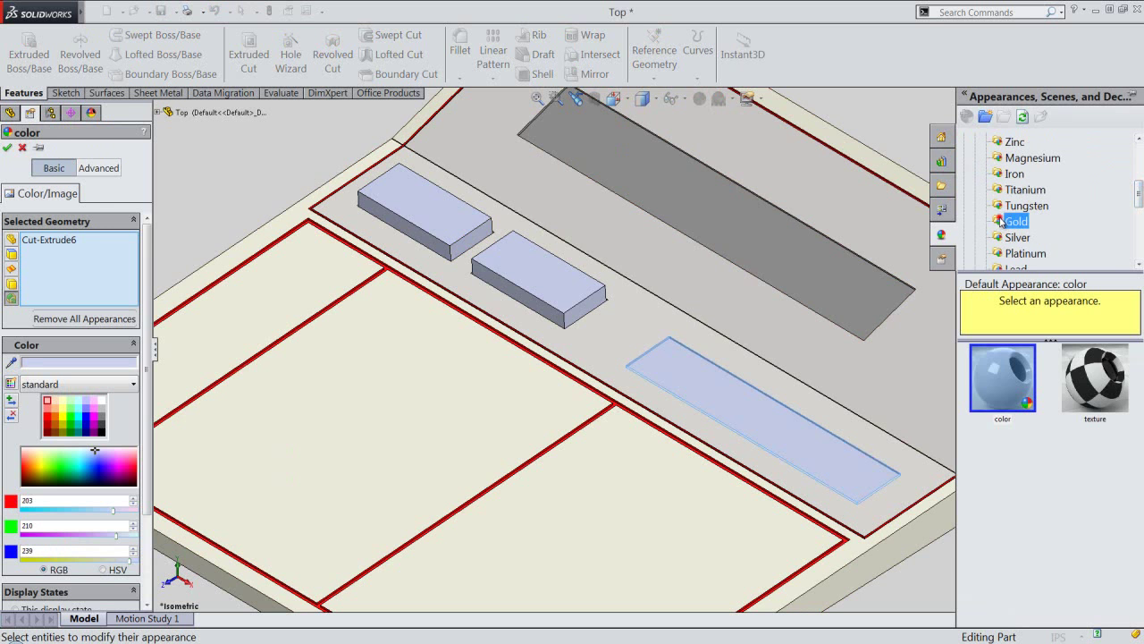
left_click(995, 370)
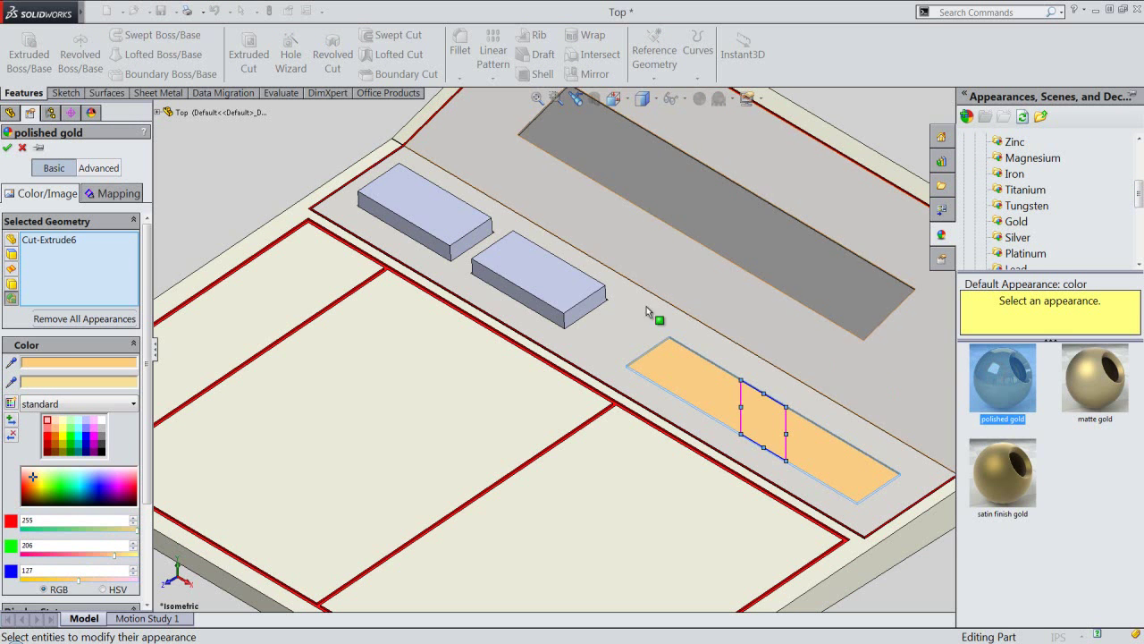
right_click(256, 174)
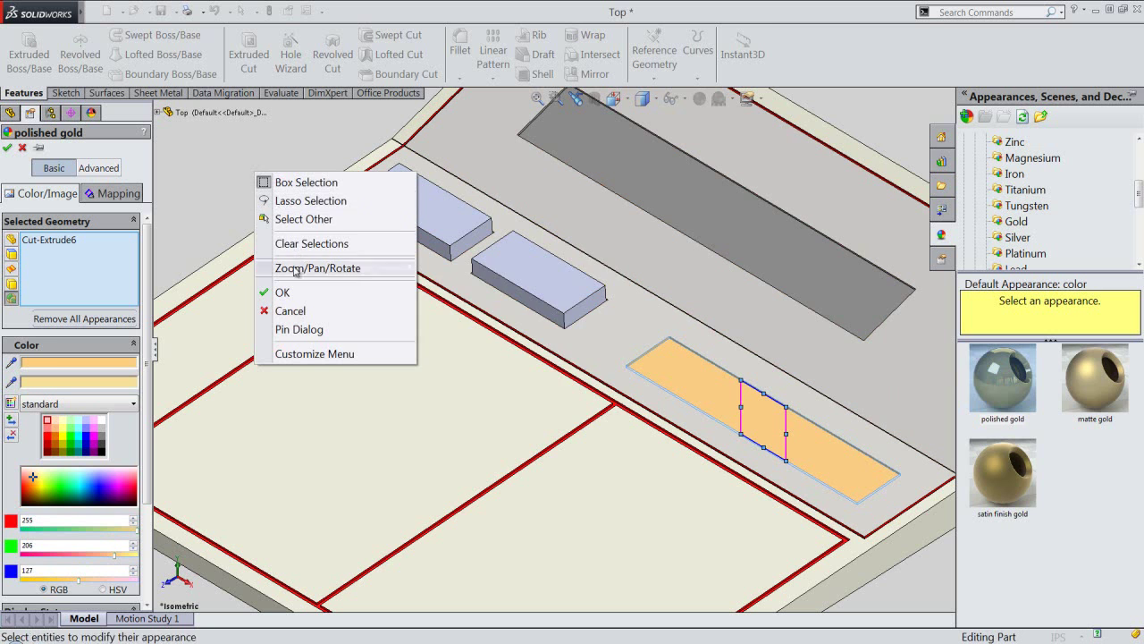
left_click(282, 292)
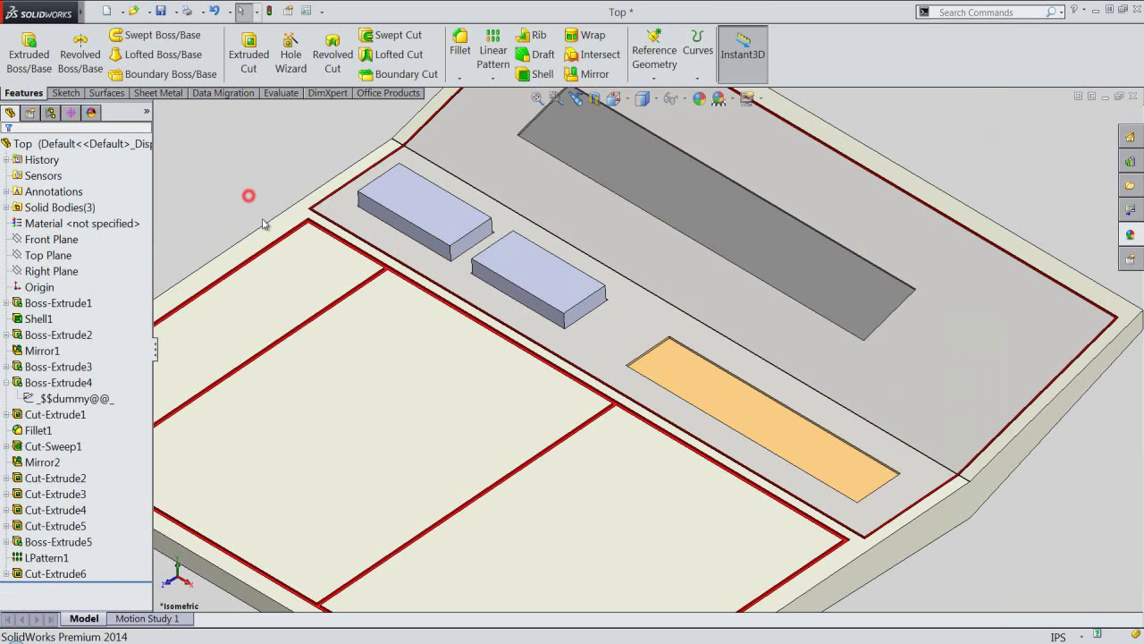
Start Sketch14 on the gold pocket's floor
left_click(701, 379)
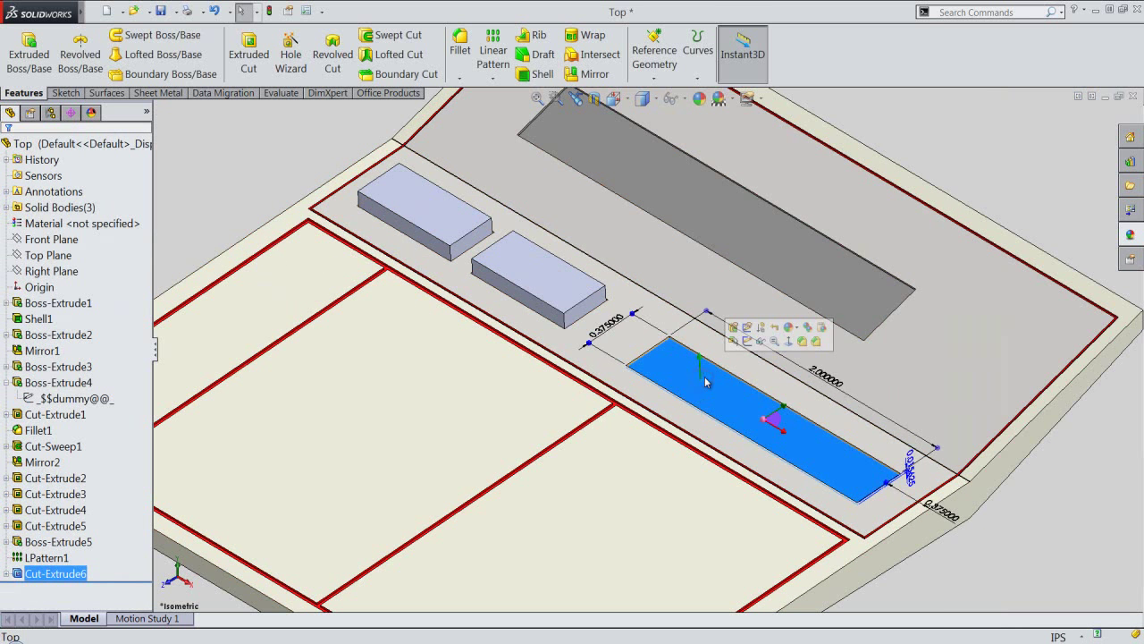
left_click(761, 341)
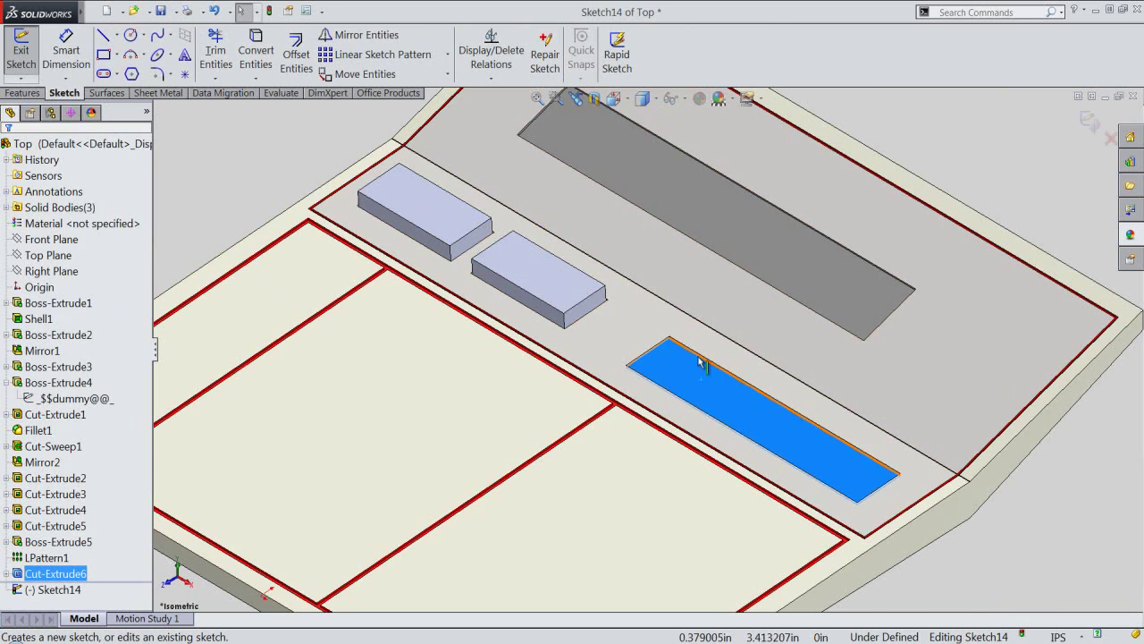
scroll(703, 362, "down", 3)
scroll(691, 367, "down", 2)
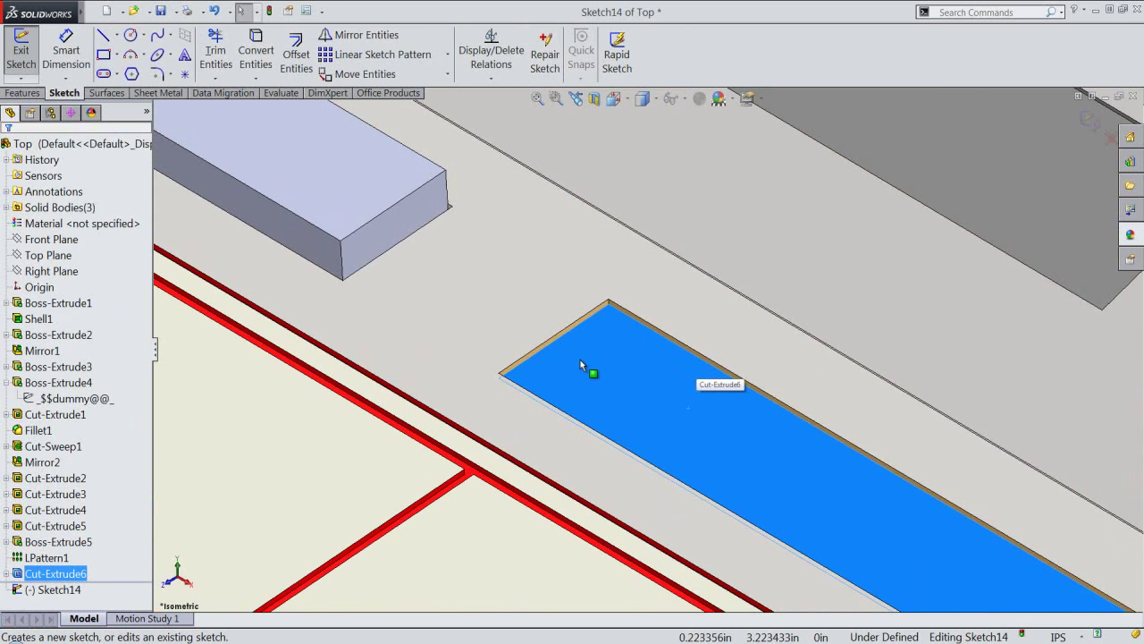
key("Escape")
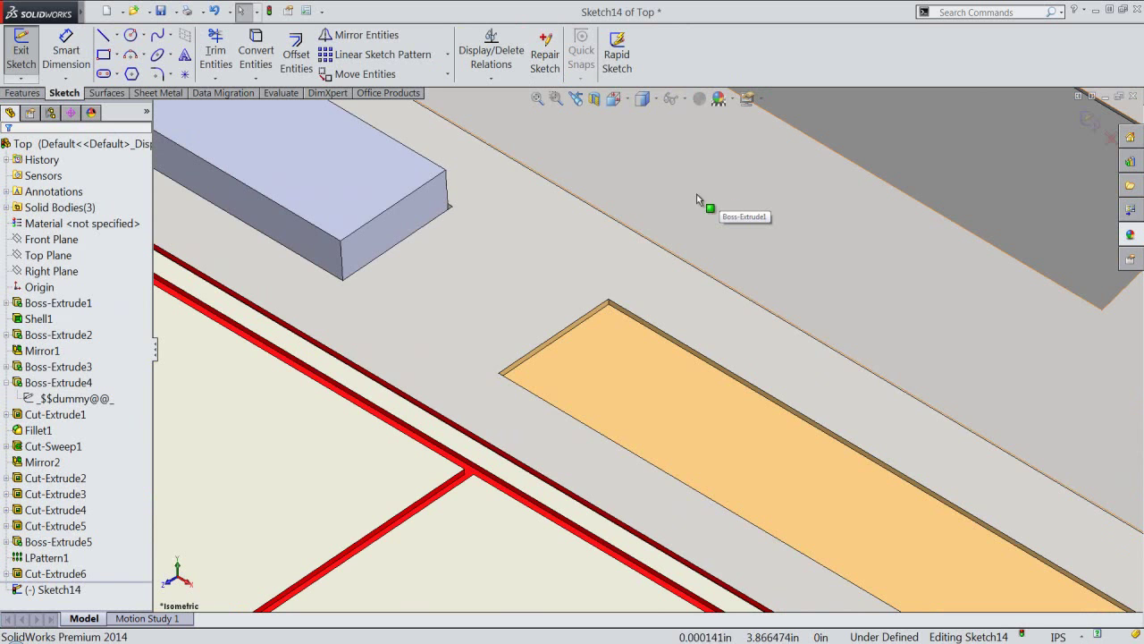
Convert the pocket's near 0.375 in short edge into a sketch line
left_click(255, 55)
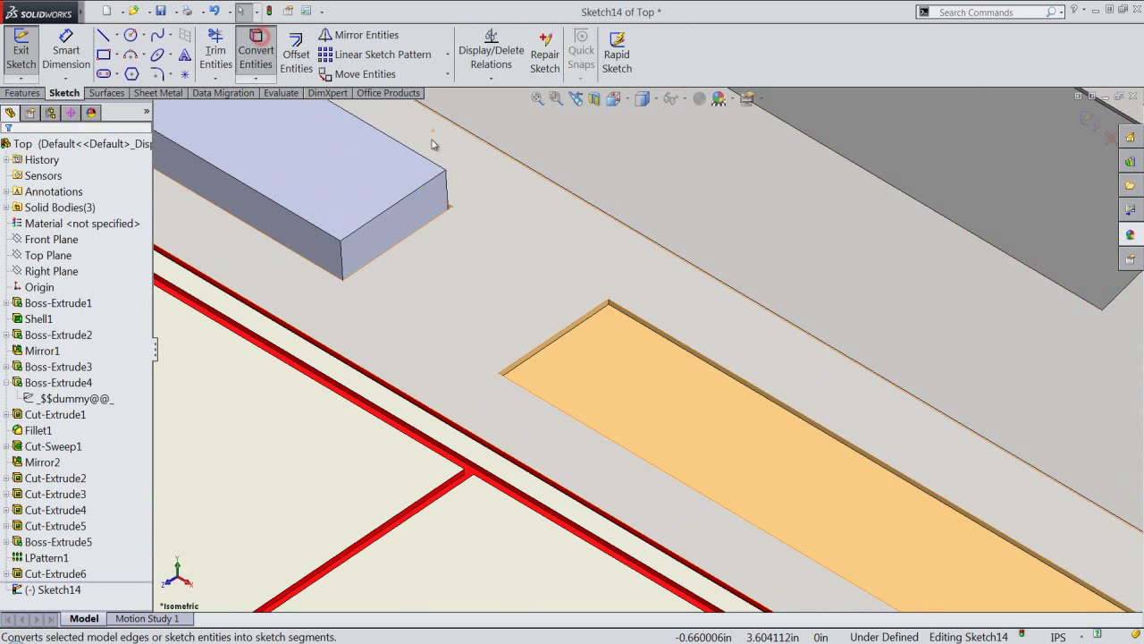
left_click(587, 321)
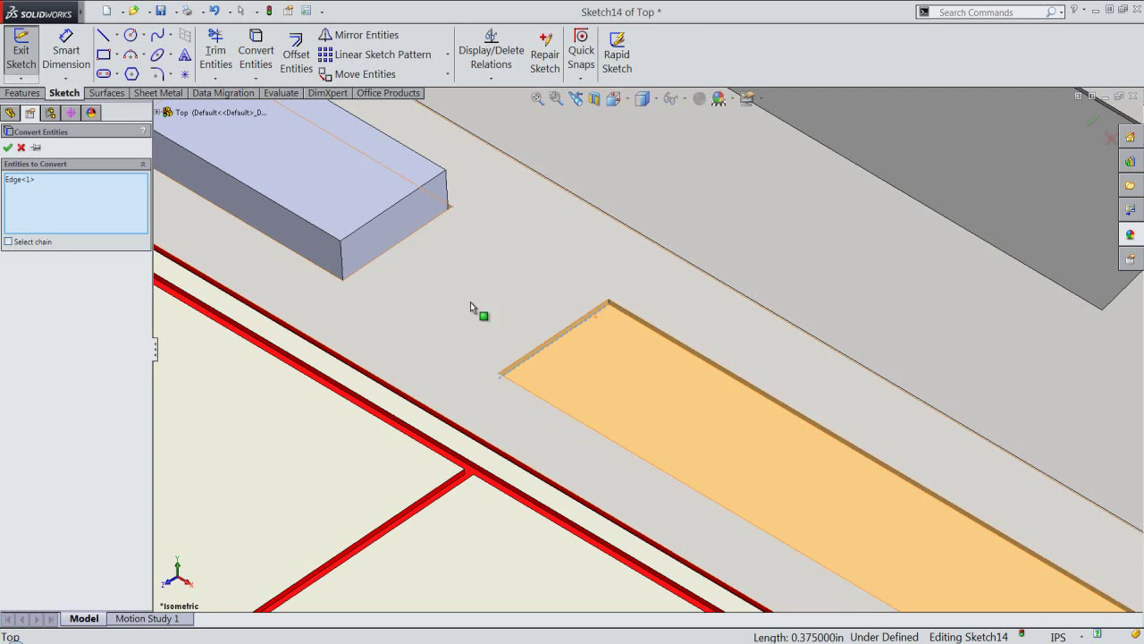
left_click(8, 148)
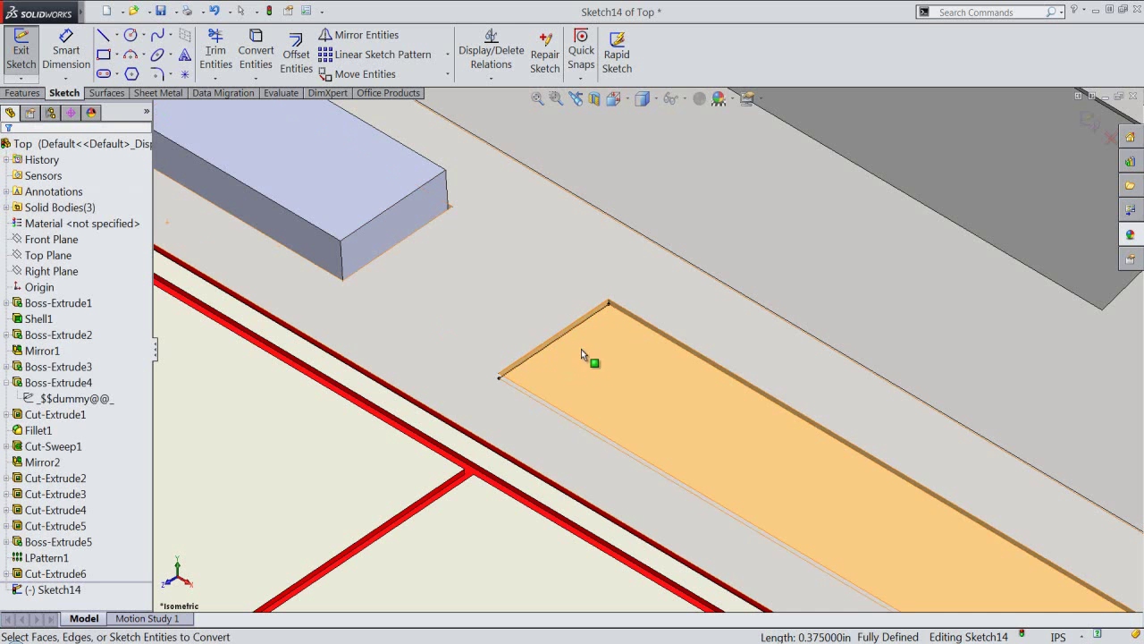
Offset the converted edge 0.5 in inward, keeping the original as construction, and exit the sketch
left_click(296, 54)
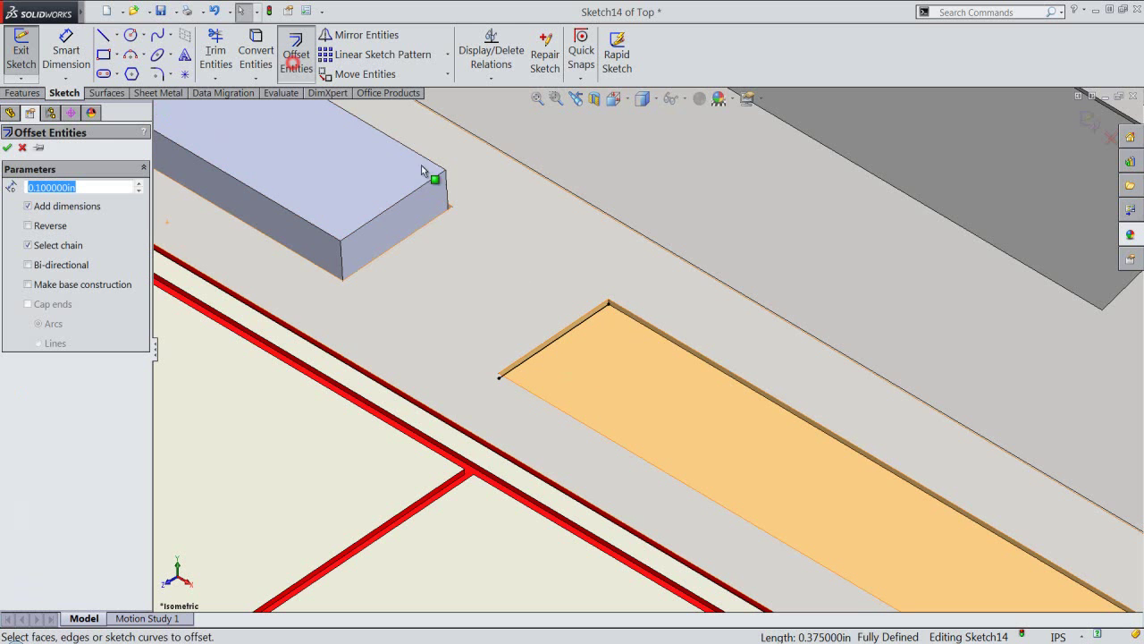
left_click(577, 325)
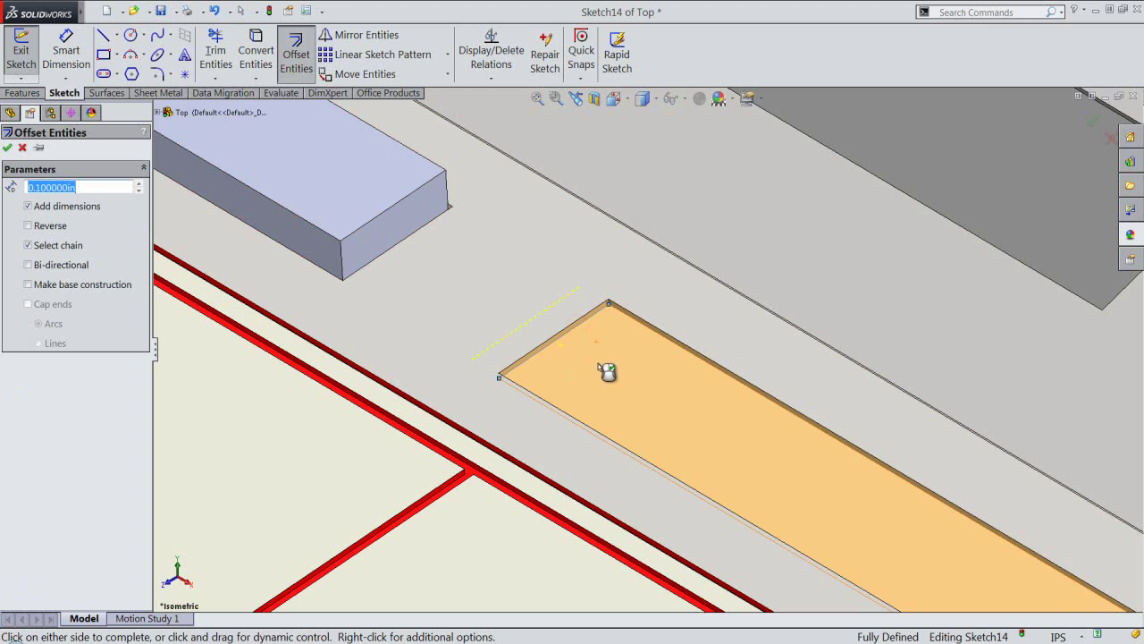
left_click(29, 226)
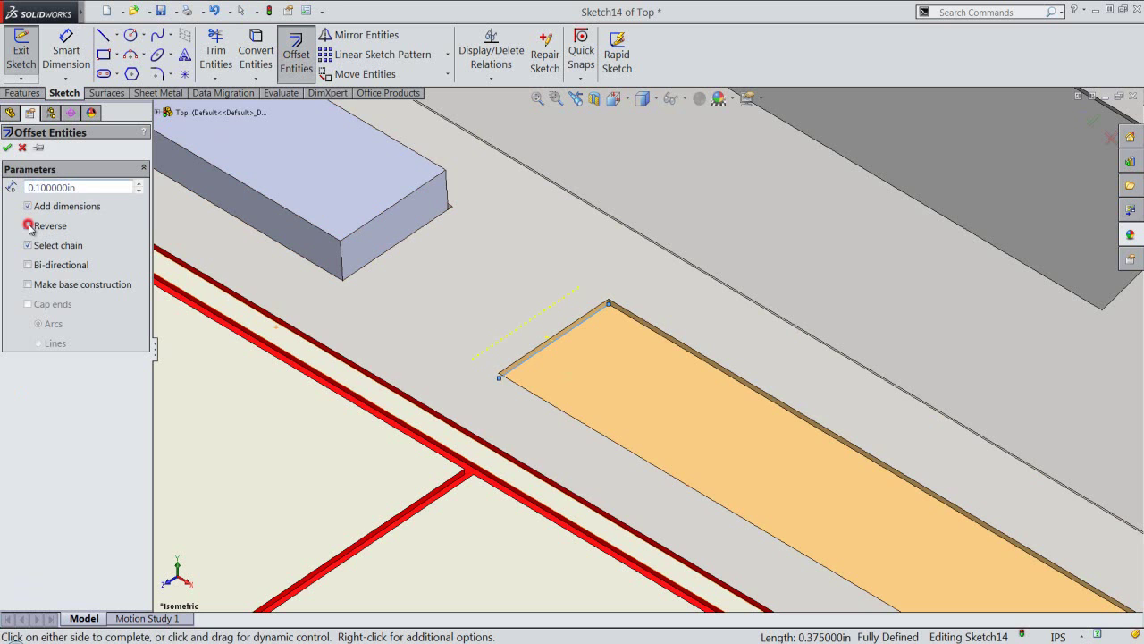
left_click(28, 285)
left_click_drag(38, 186, 34, 187)
type("0.500000")
double_click(75, 186)
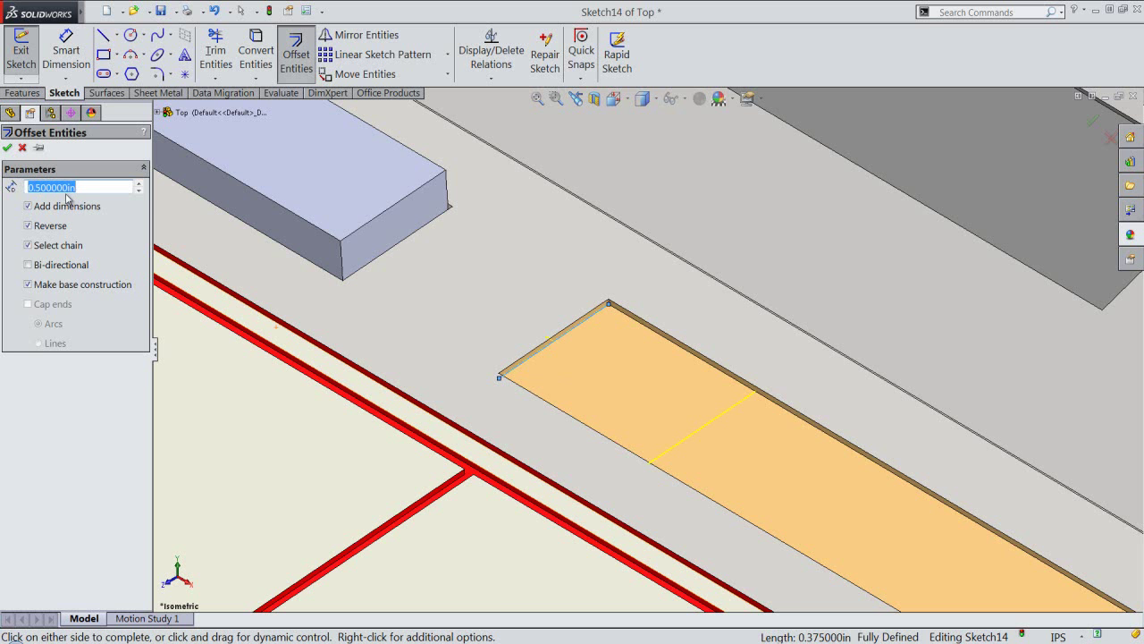
left_click(7, 148)
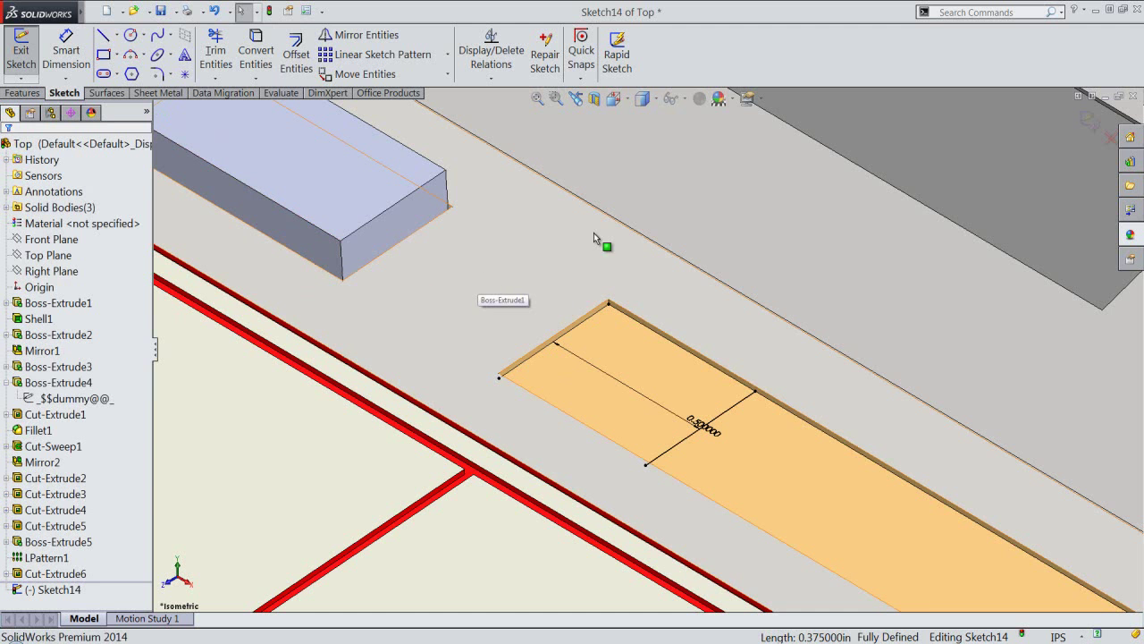
left_click(1087, 118)
Fit the calculator in view and save the part
left_click(539, 99)
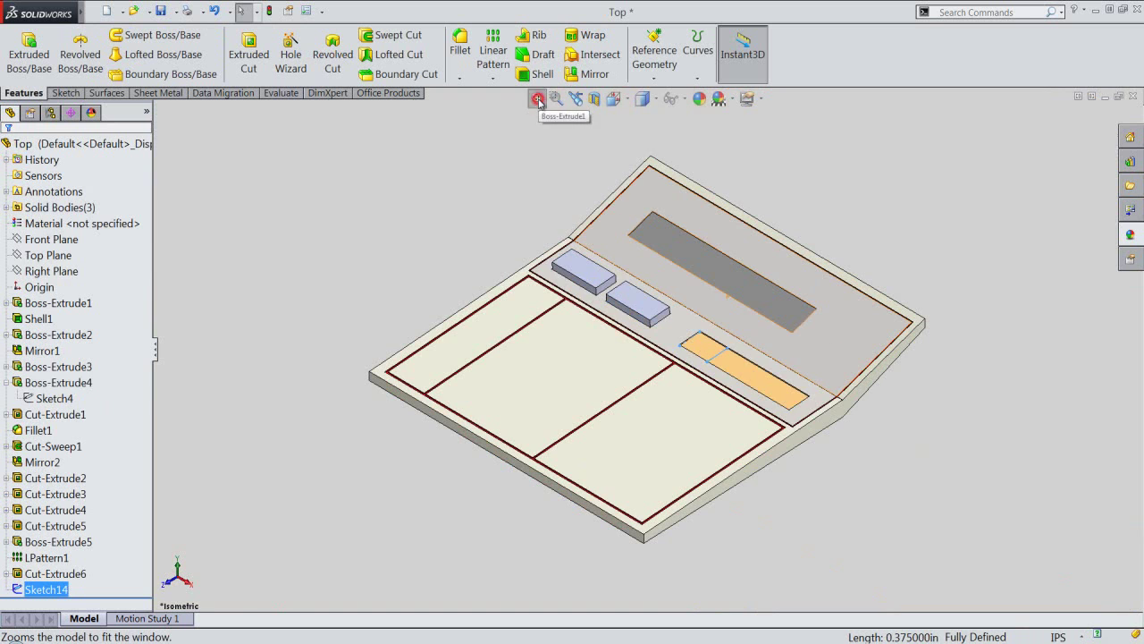
left_click(852, 450)
key("ctrl+s")
left_click(882, 449)
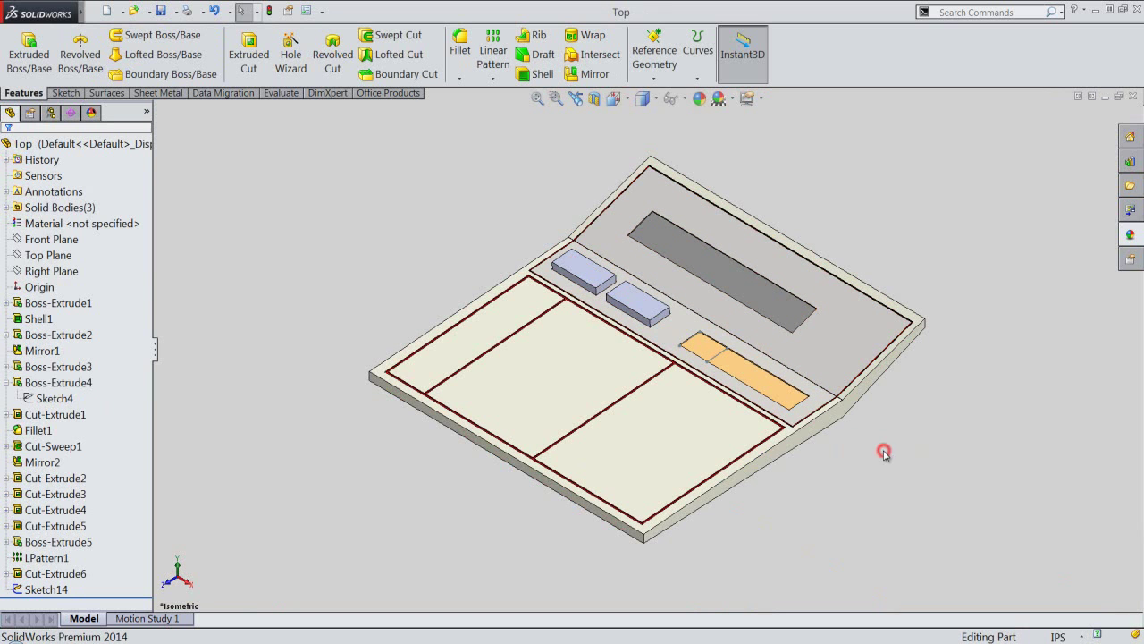
Extrude the dividing line 1/8 in as a mid-plane thin feature 1/128 in thick
left_click(37, 66)
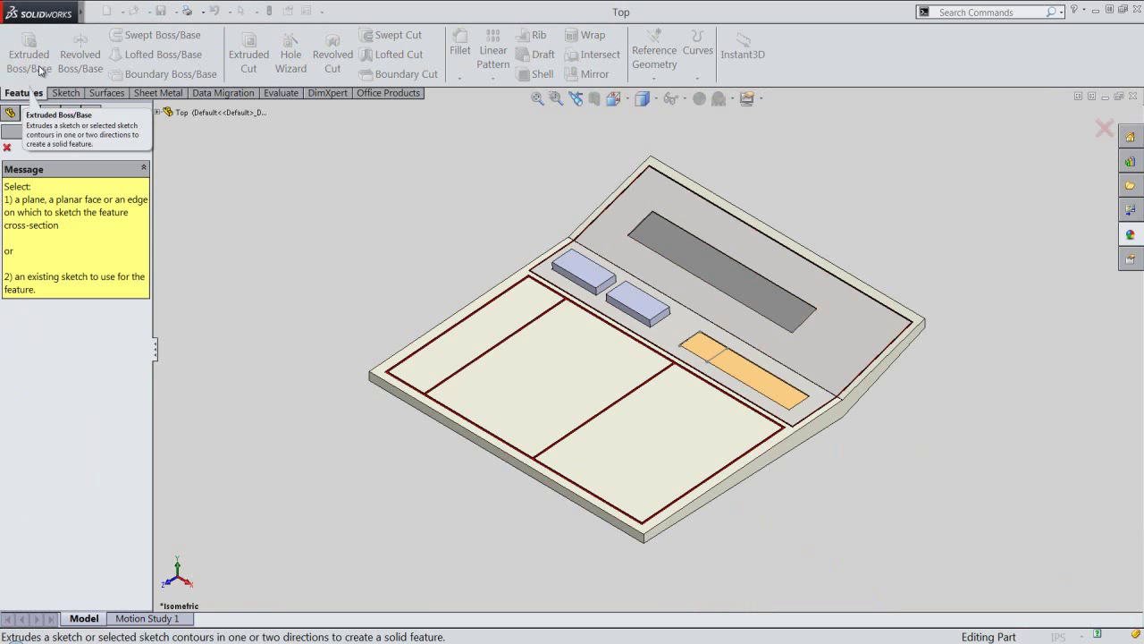
scroll(723, 349, "down", 3)
scroll(652, 369, "down", 2)
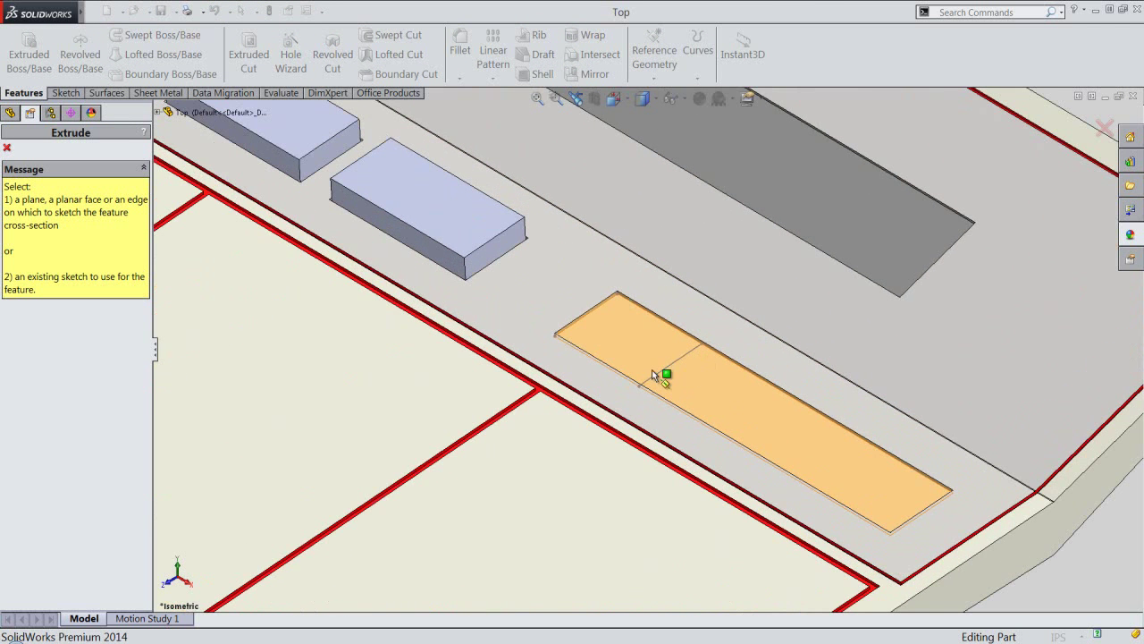
left_click(659, 373)
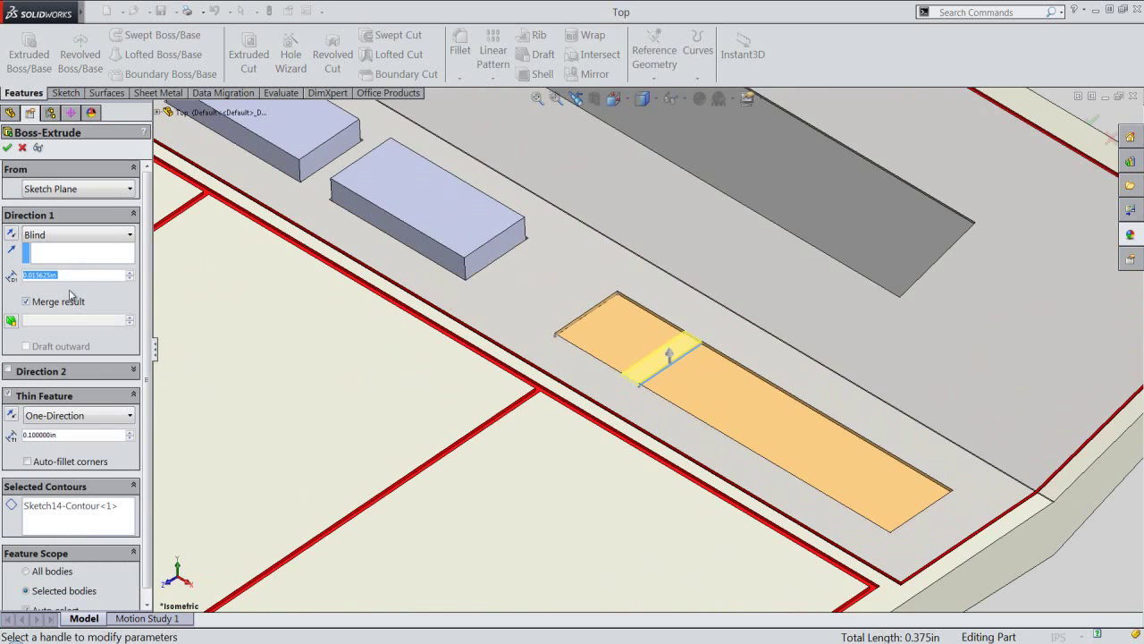
type("1/8")
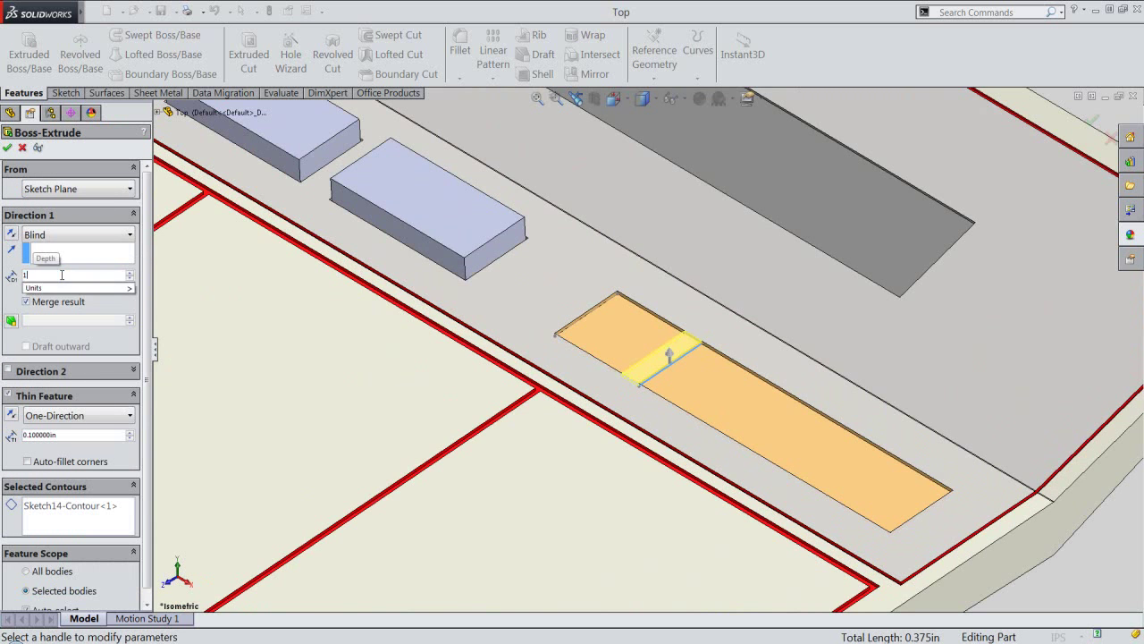
key("Return")
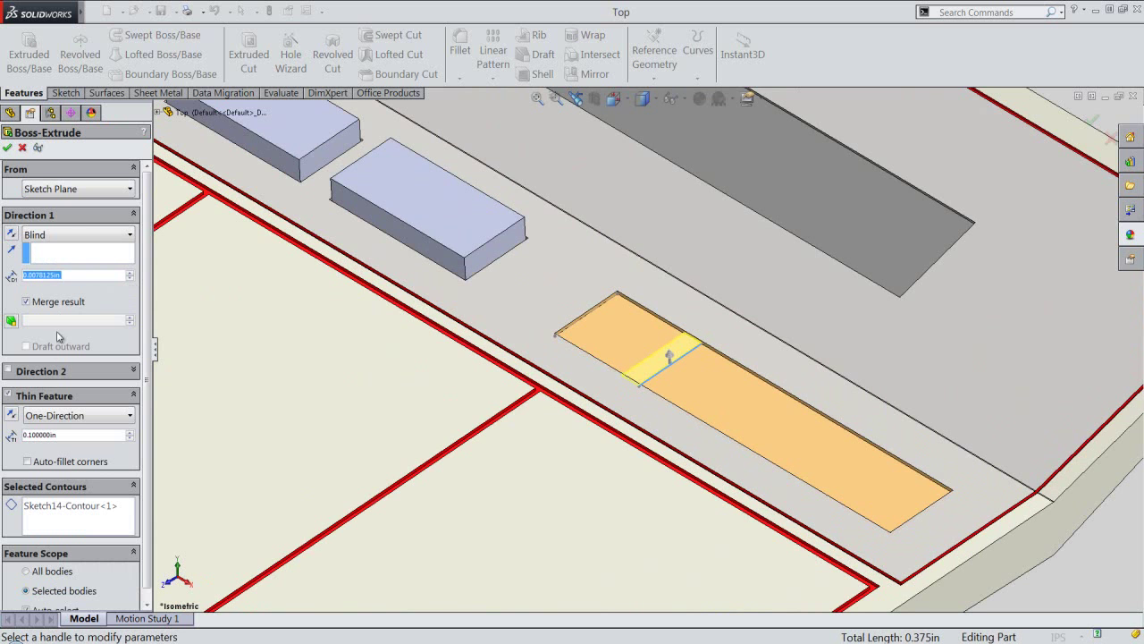
left_click(100, 418)
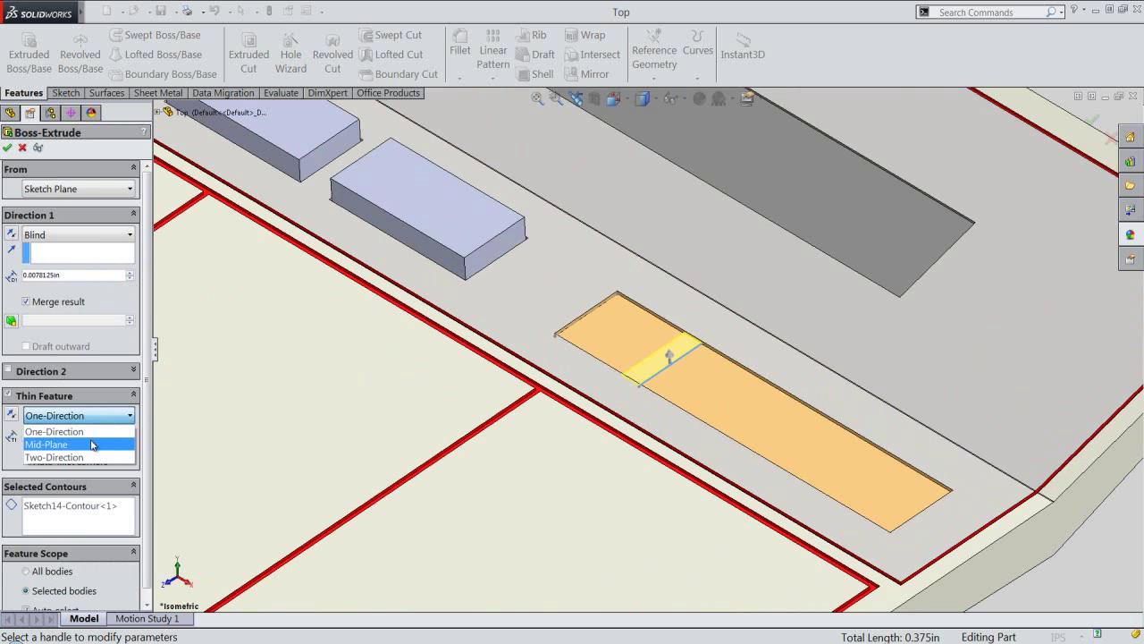
left_click(93, 445)
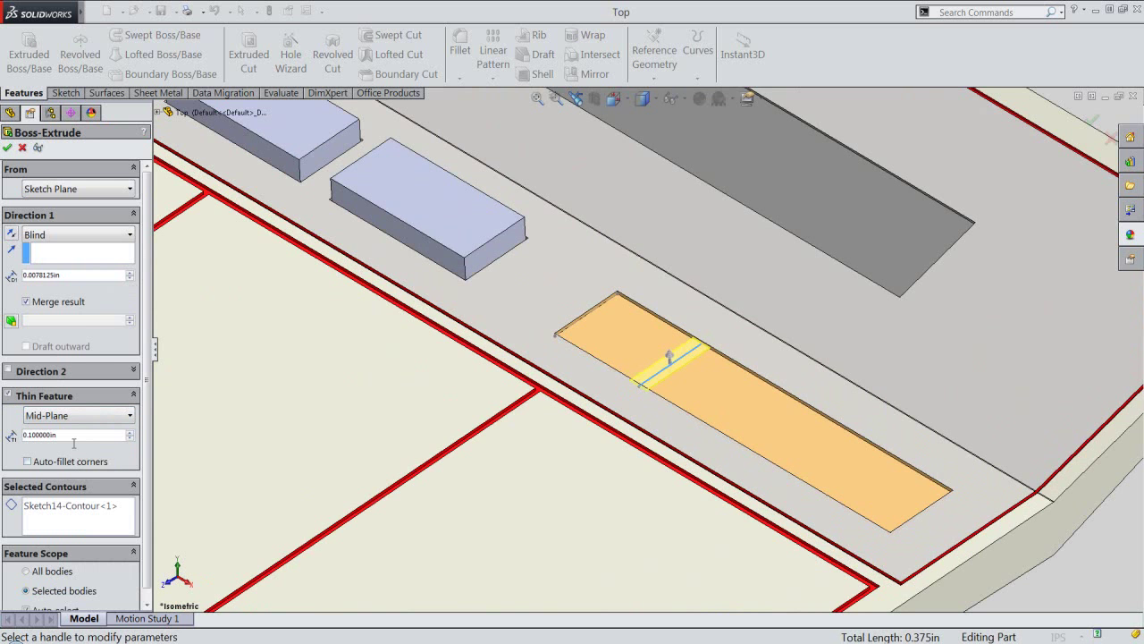
left_click_drag(72, 435, 21, 435)
type("12")
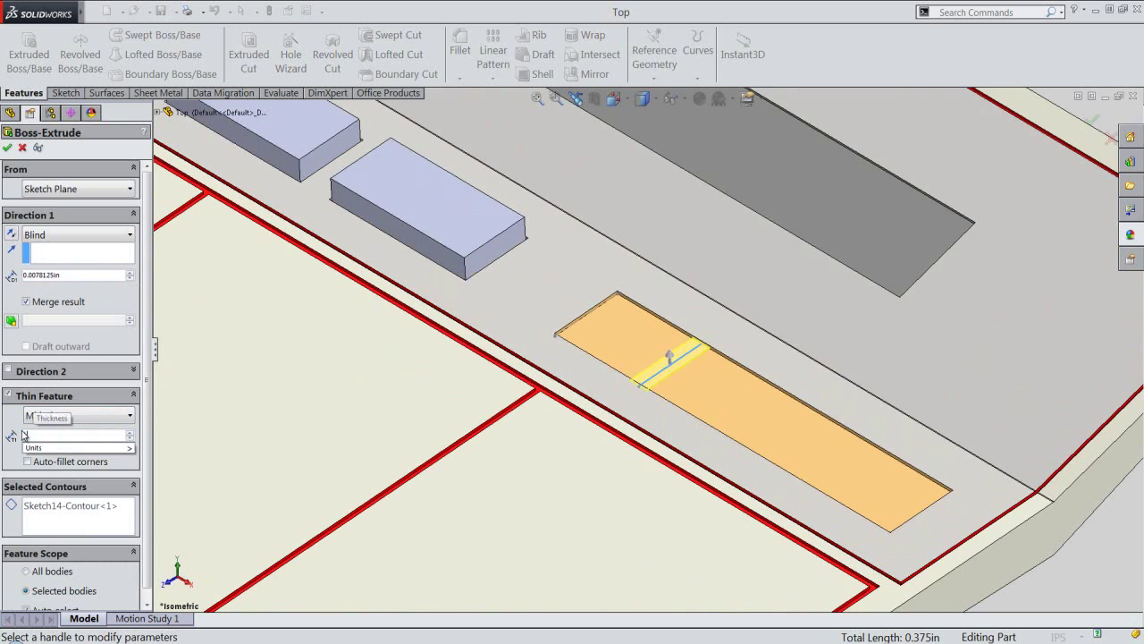
type("8")
key("Return")
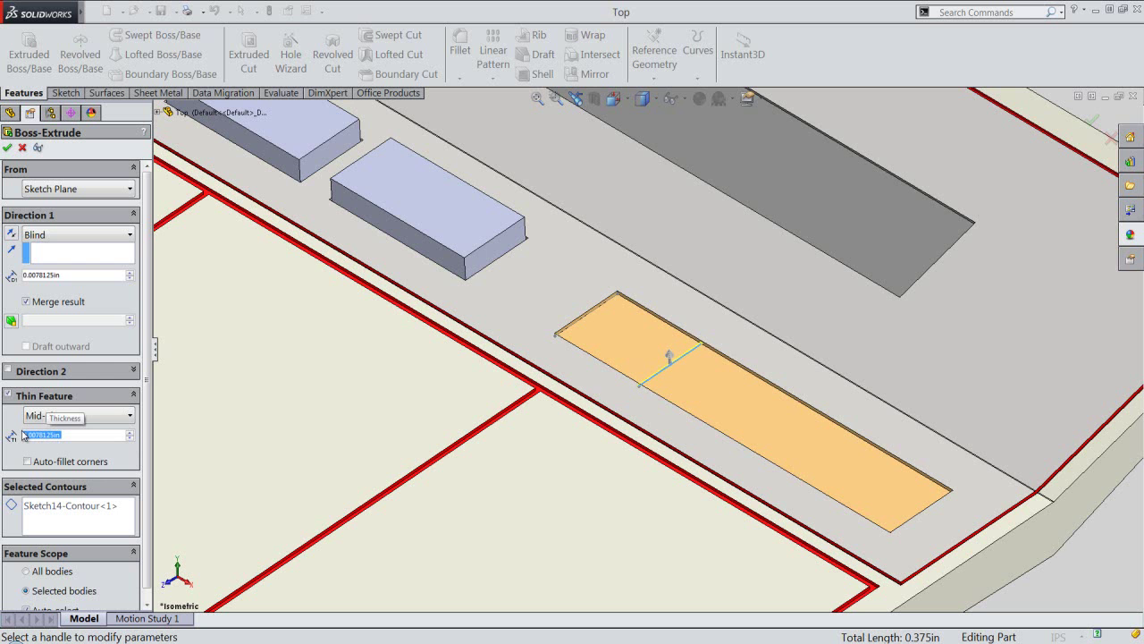
left_click(7, 148)
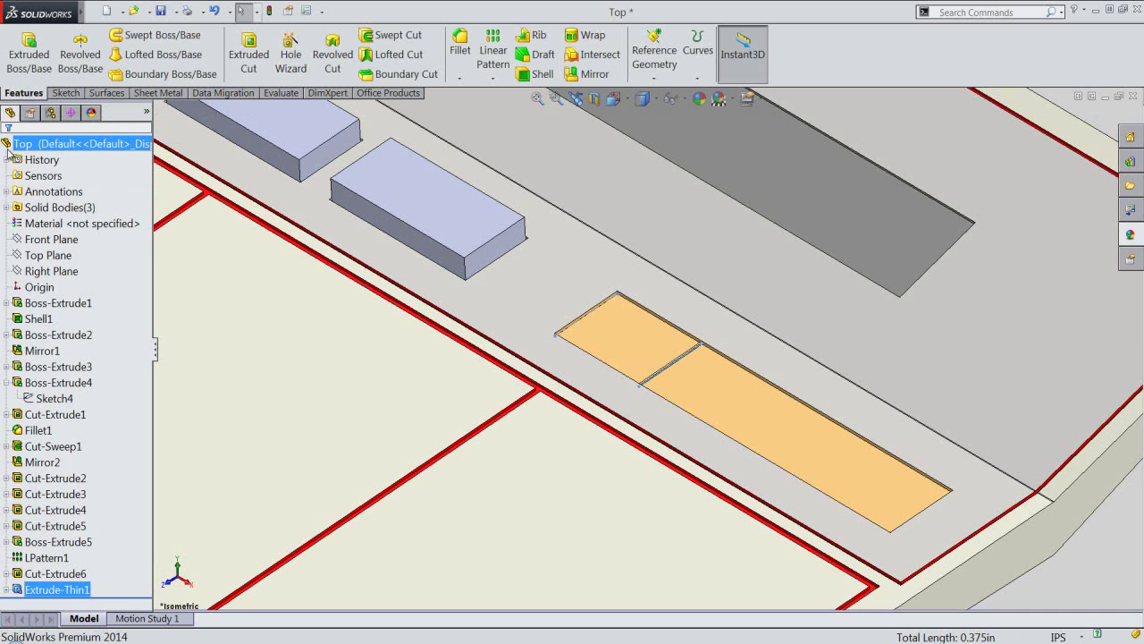
Select the Extrude-Thin1 rib in the feature tree and open its appearance editor
key("Escape")
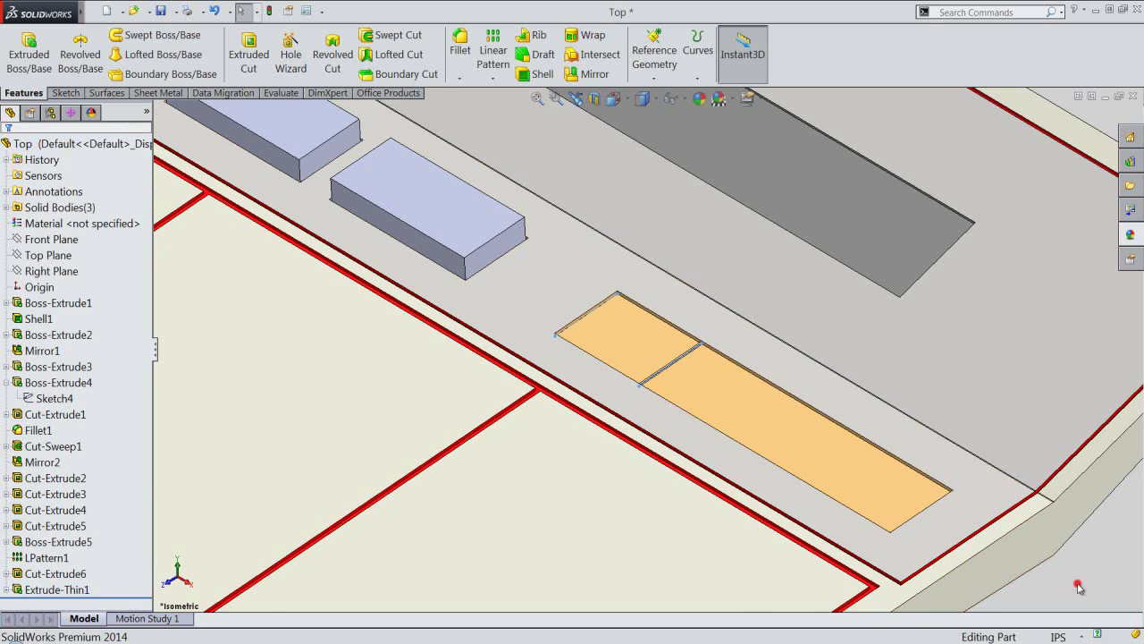
scroll(799, 402, "down", 3)
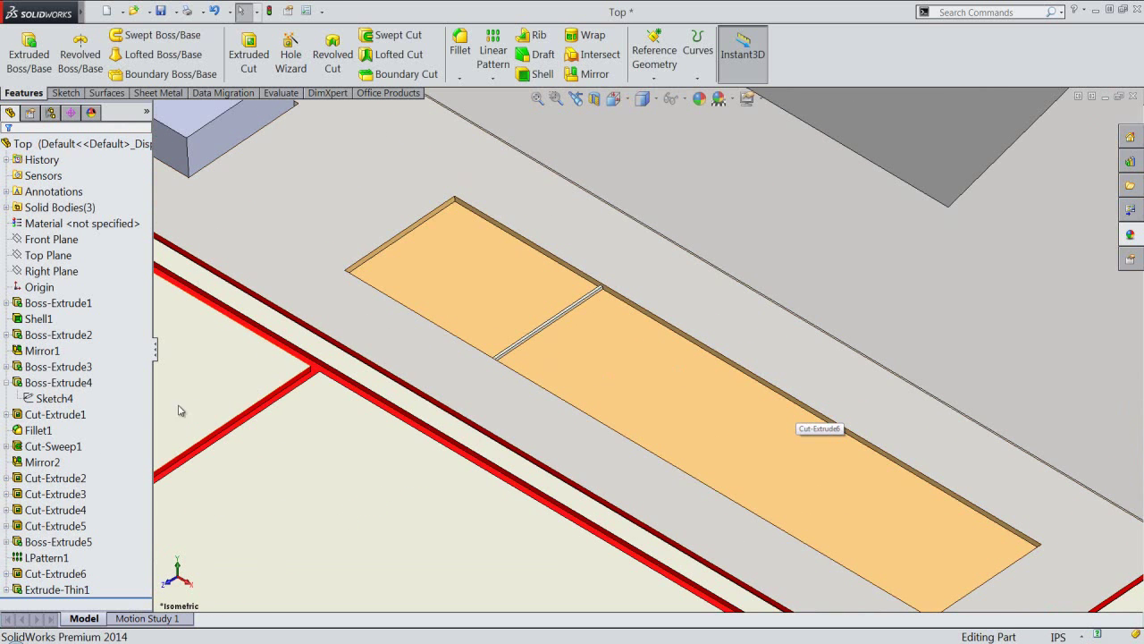
left_click(16, 591)
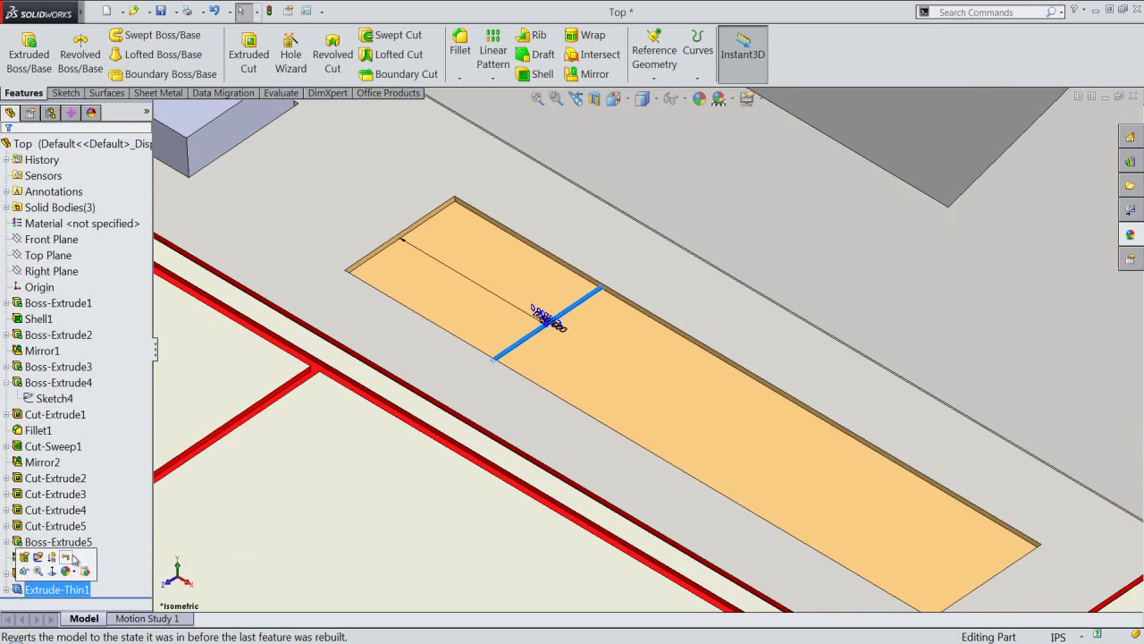
left_click(700, 99)
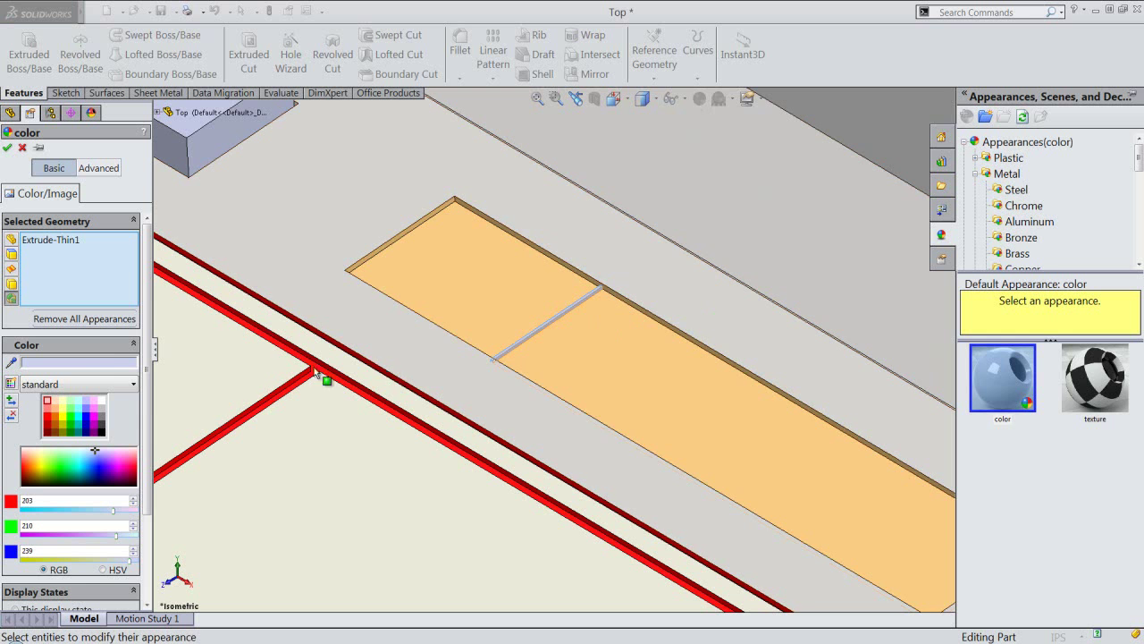
Set the Extrude-Thin1 rib to custom colour RGB 255, 128, 0 and apply it
double_click(108, 362)
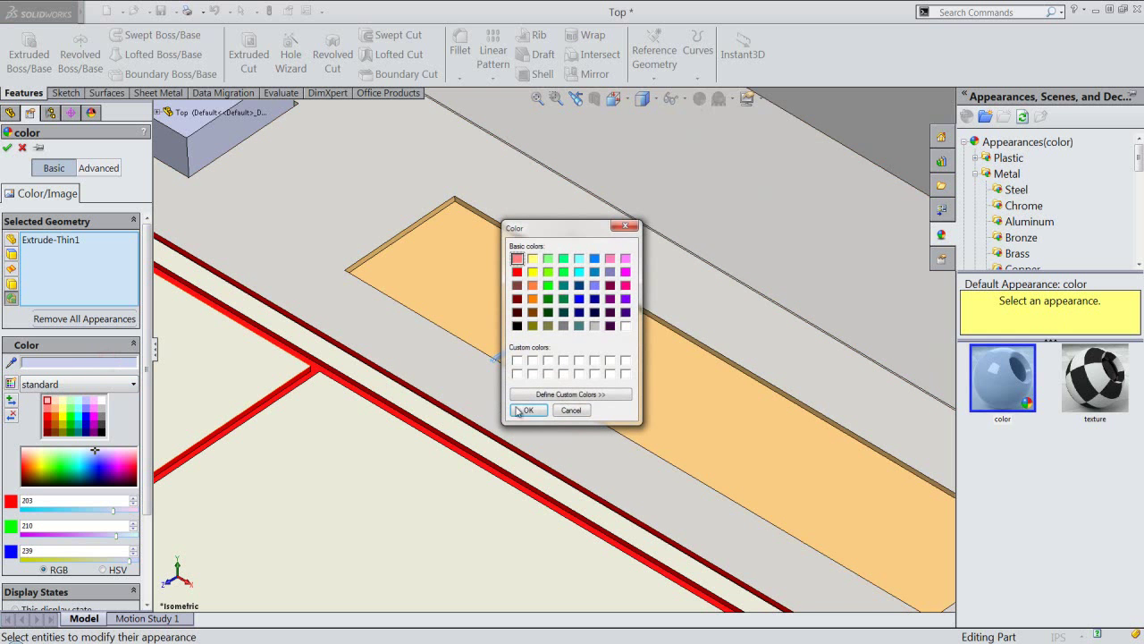
left_click(580, 398)
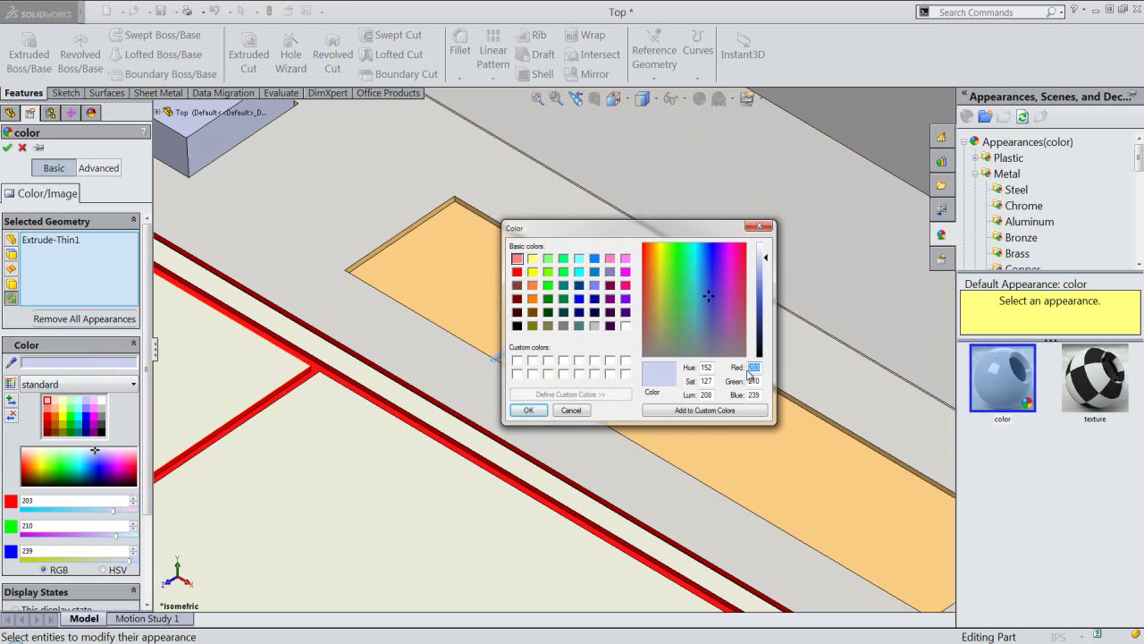
type("255")
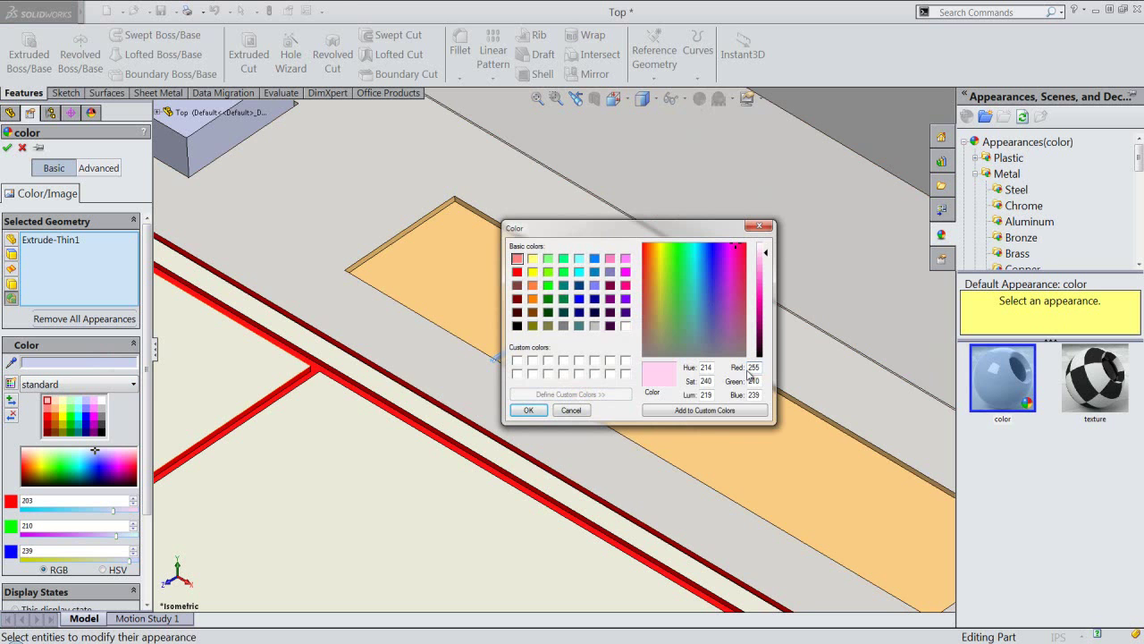
type("128")
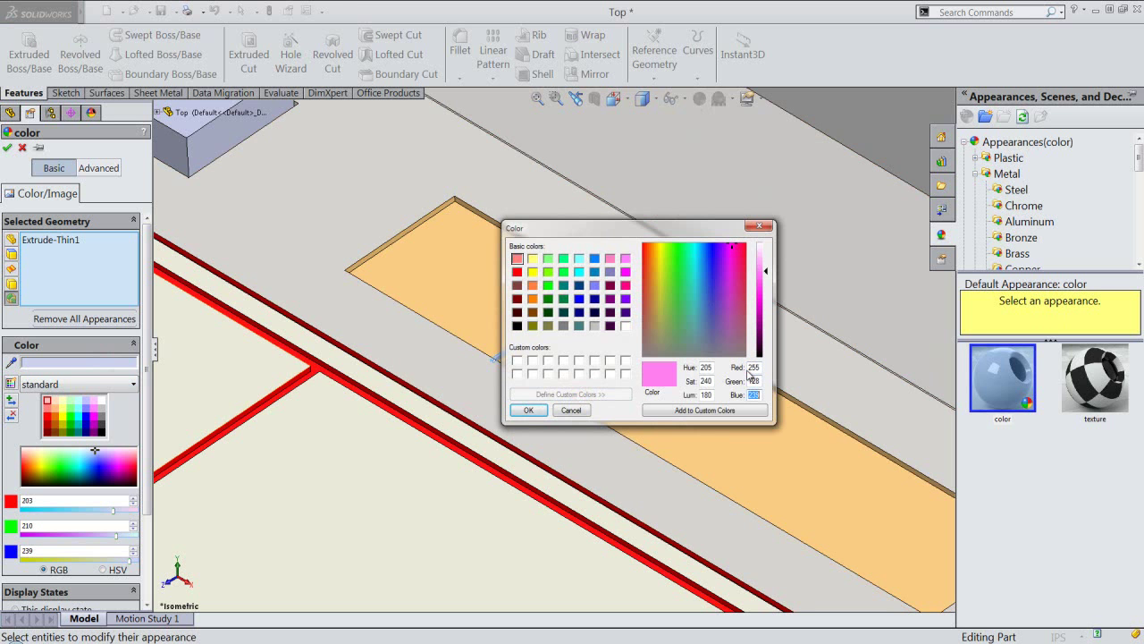
type("0")
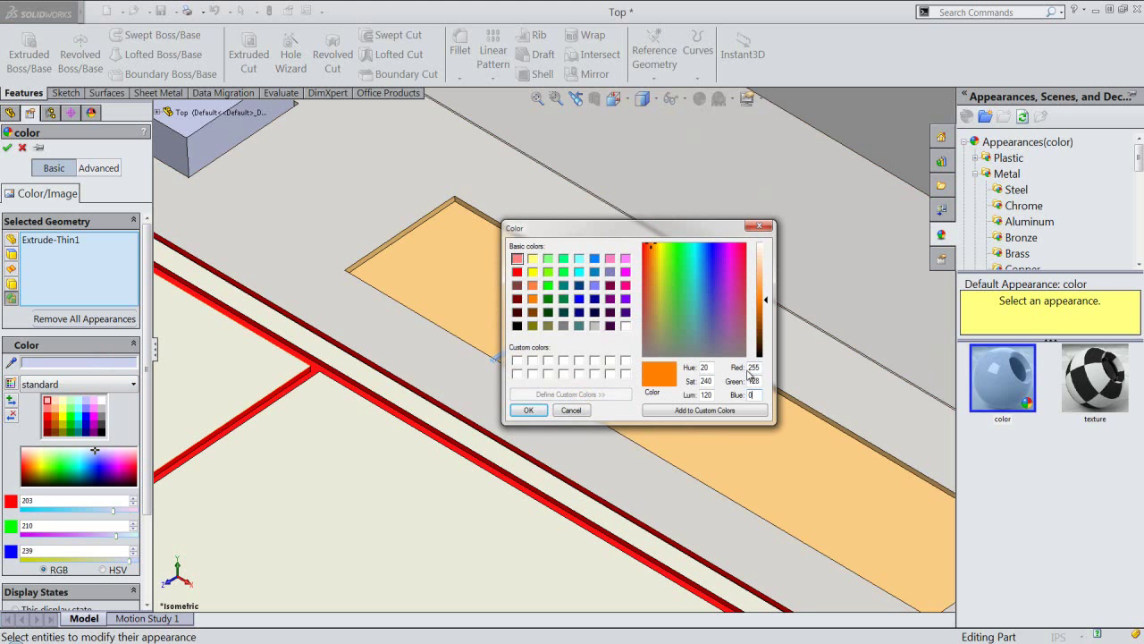
left_click(528, 410)
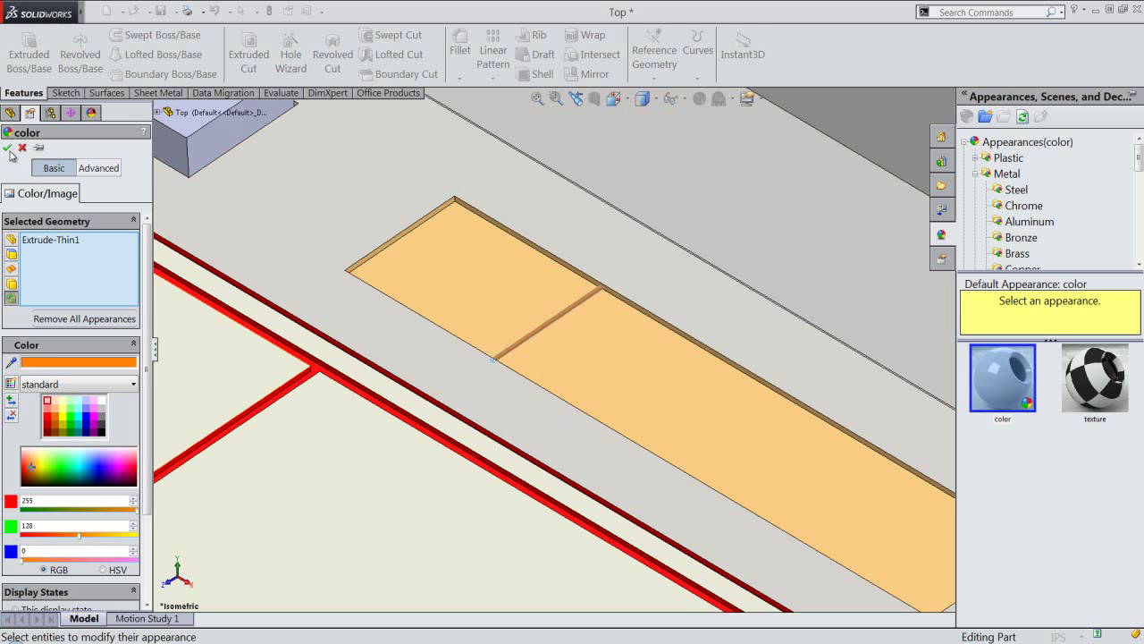
left_click(7, 148)
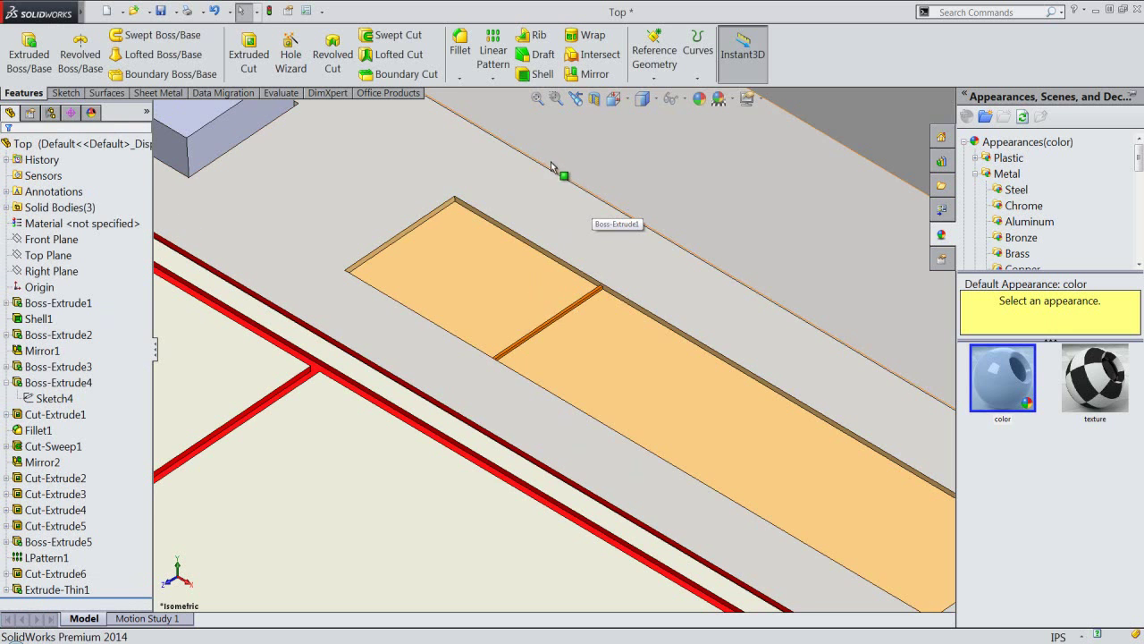
scroll(552, 277, "up", 3)
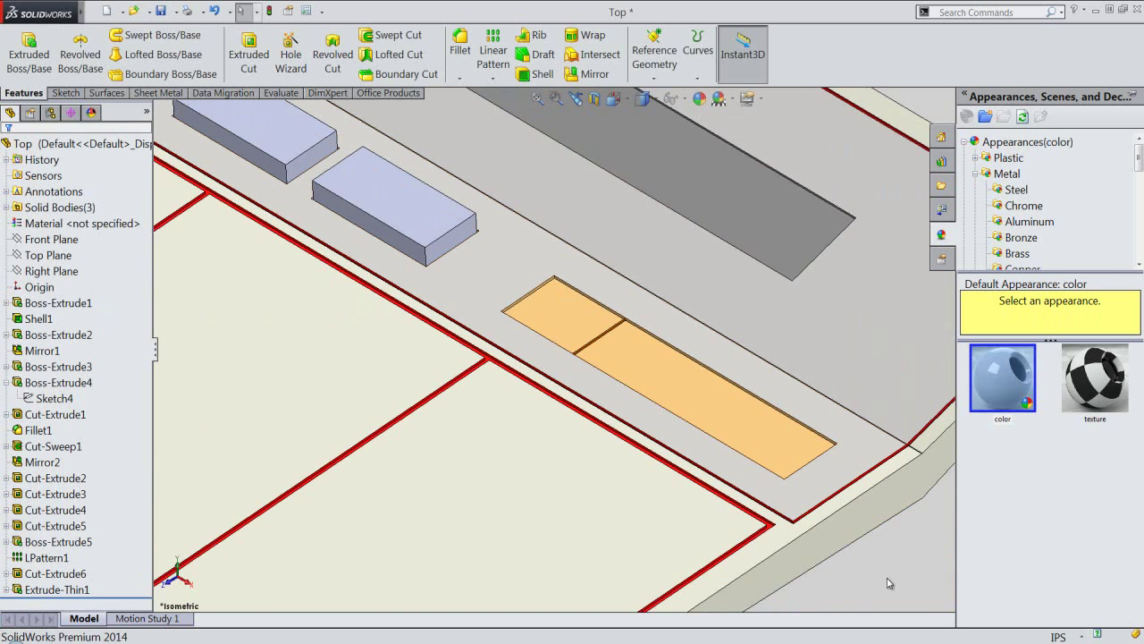
Set up a linear pattern along the strip's top edge with 3 instances 0.5 in apart
left_click(888, 583)
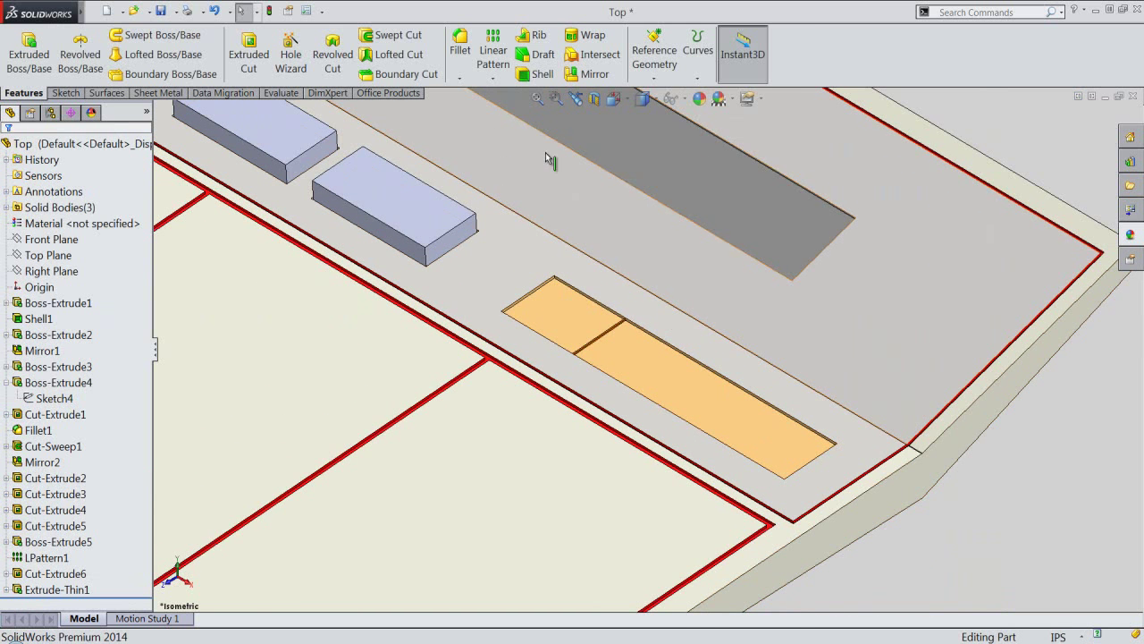
left_click(491, 55)
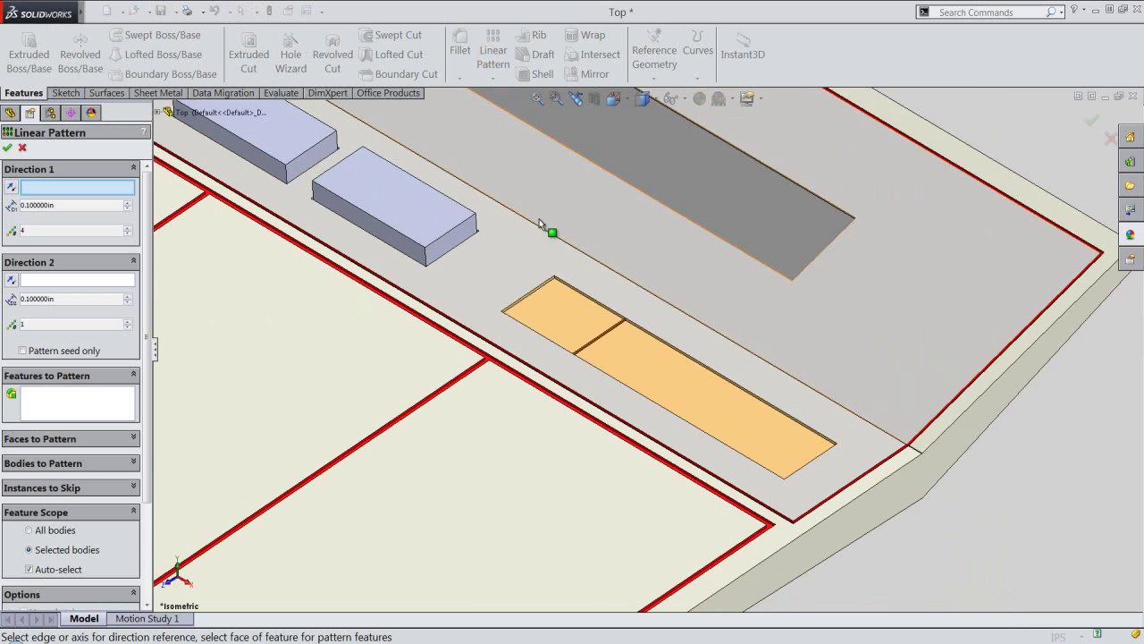
scroll(628, 316, "down", 3)
scroll(648, 328, "down", 1)
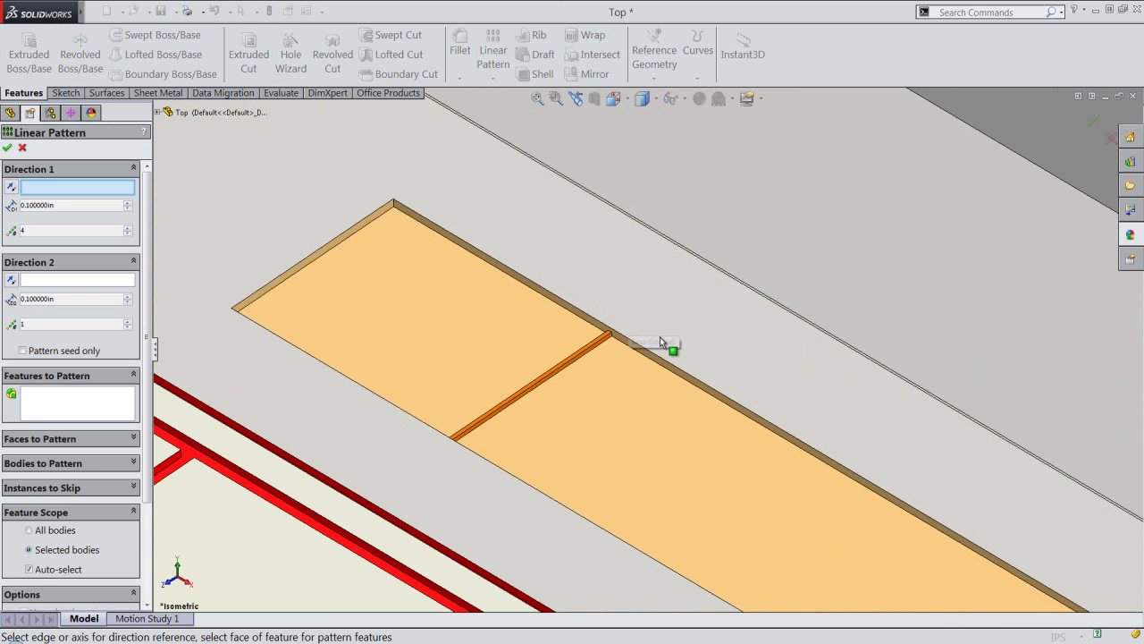
left_click(648, 350)
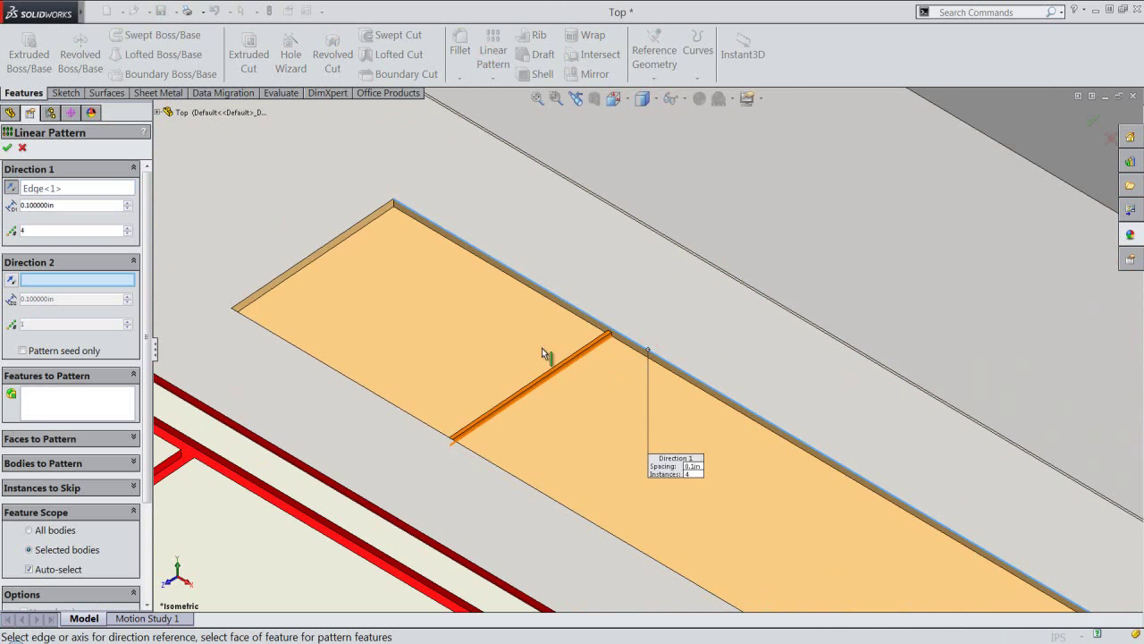
double_click(36, 233)
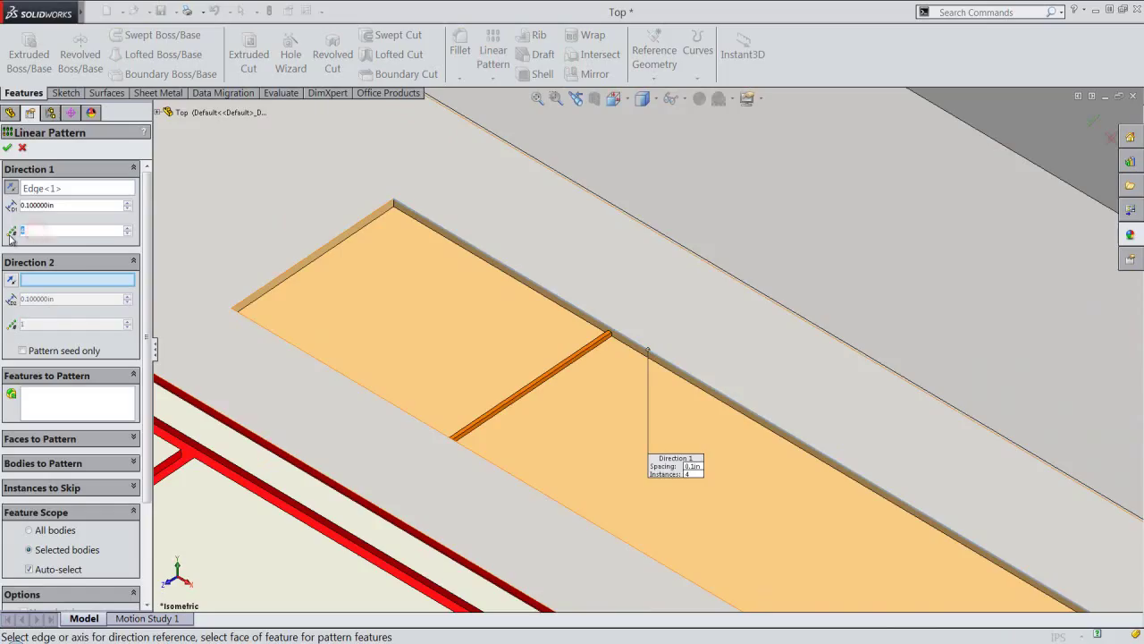
type("3")
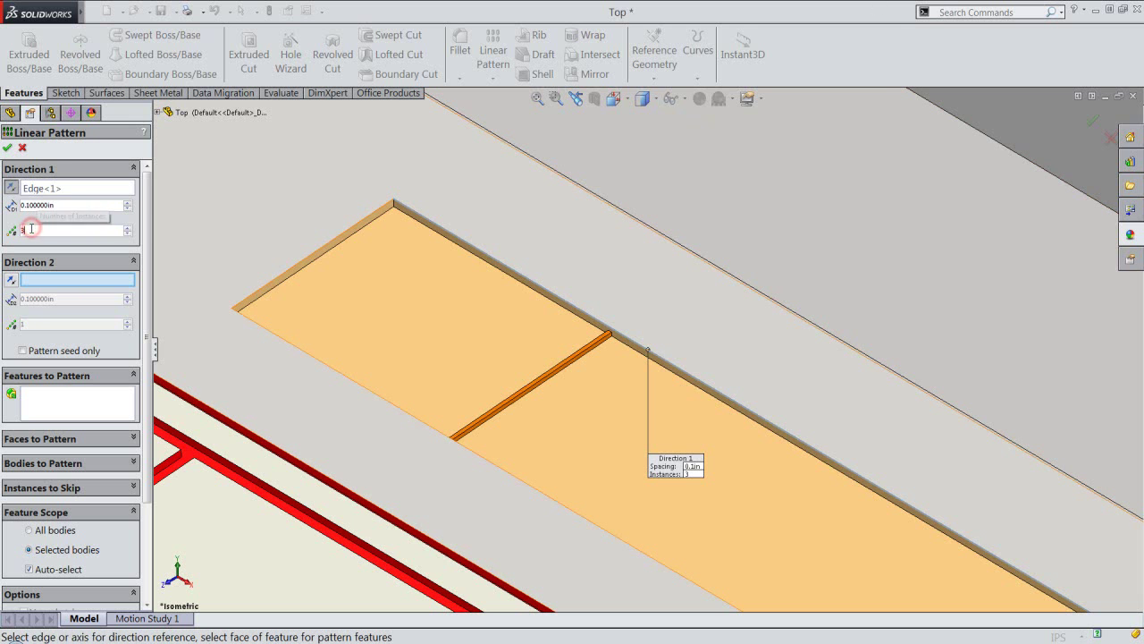
left_click(58, 204)
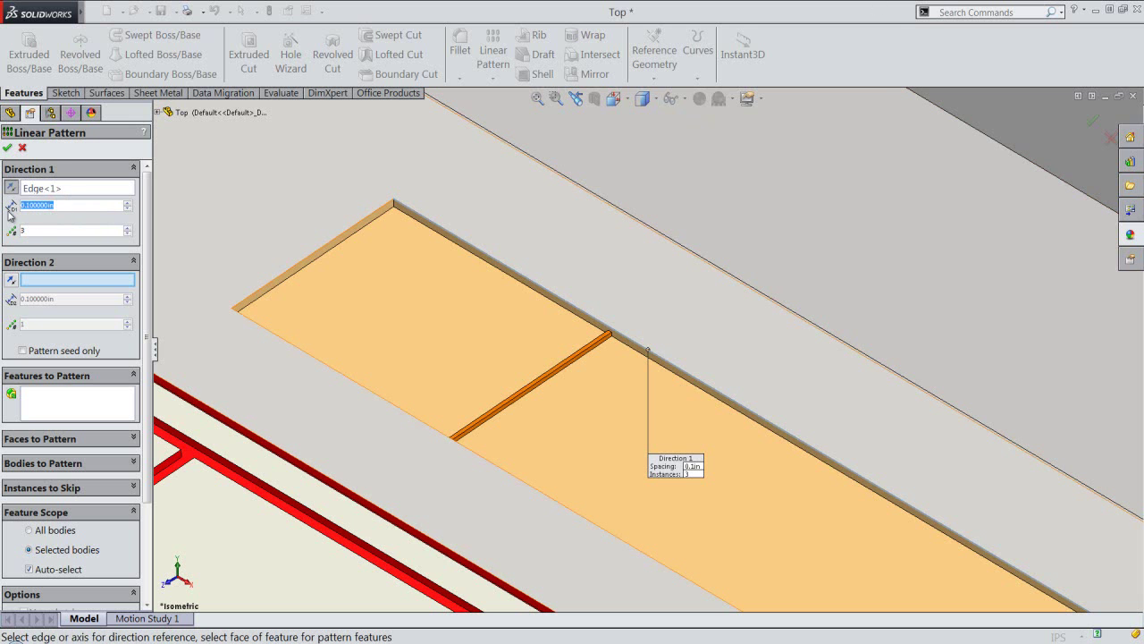
type(".5")
Add Extrude-Thin1 as the feature to pattern and accept the linear pattern
scroll(335, 294, "up", 2)
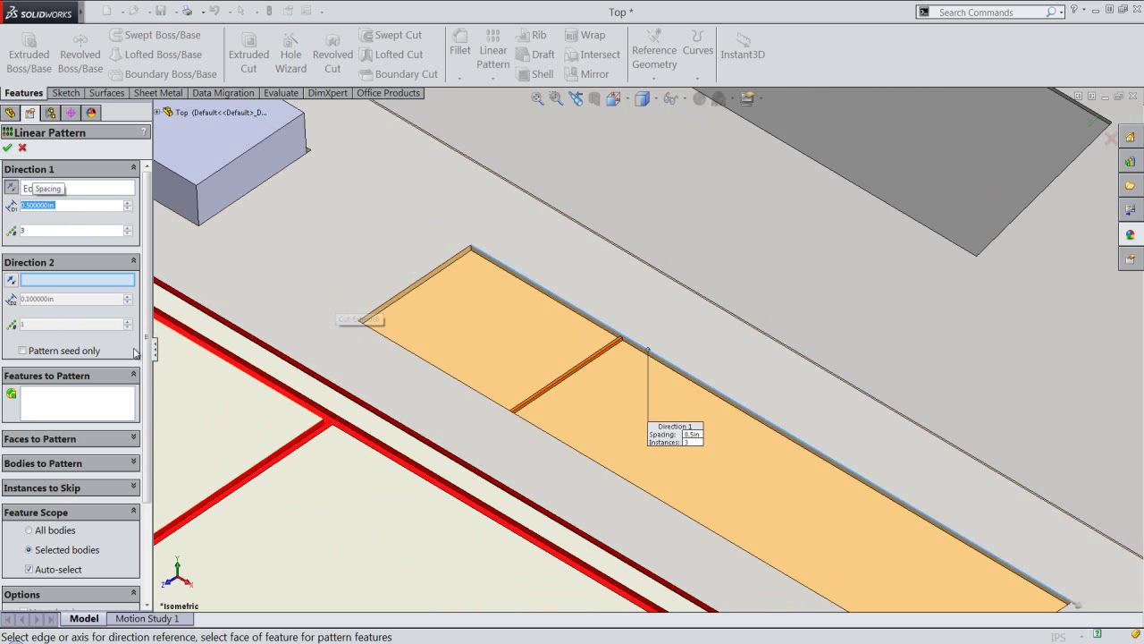
left_click(100, 403)
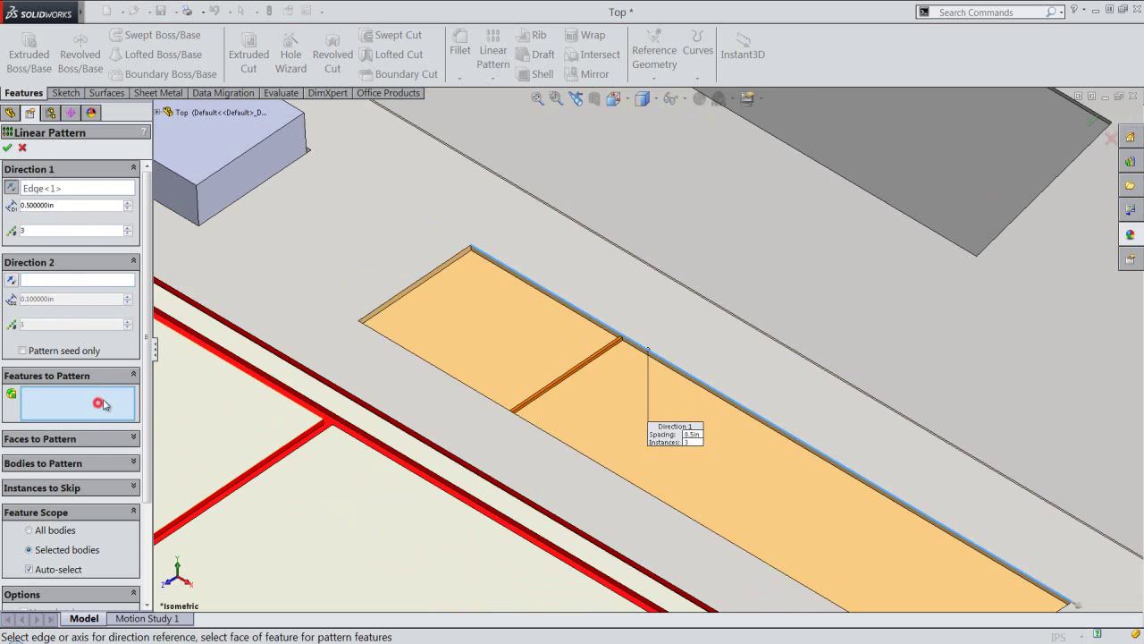
left_click(159, 115)
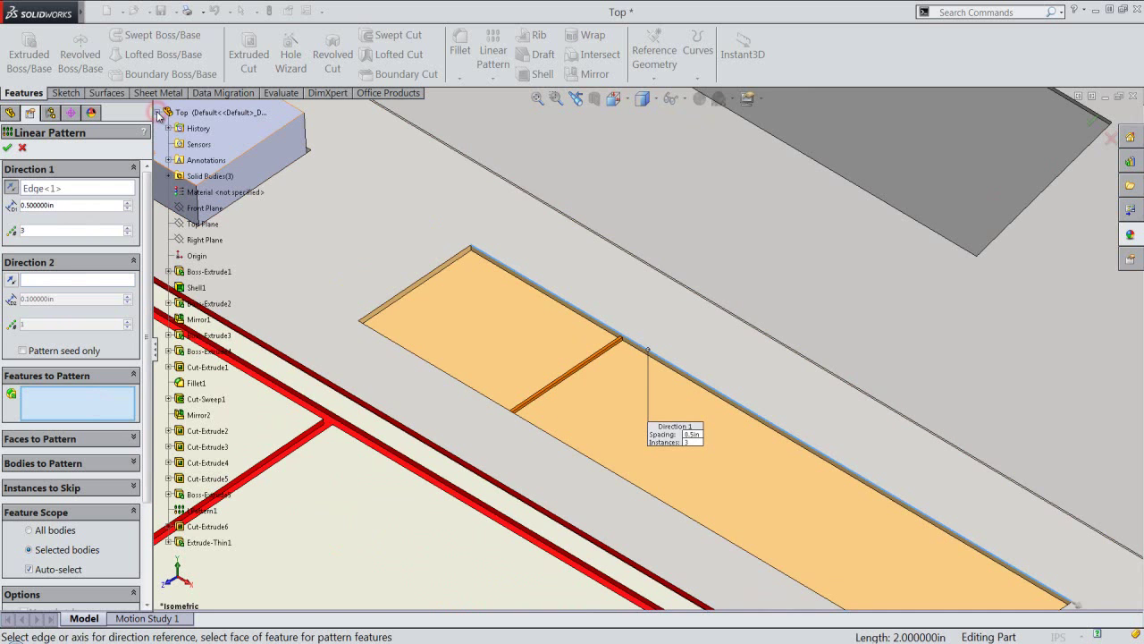
left_click(198, 543)
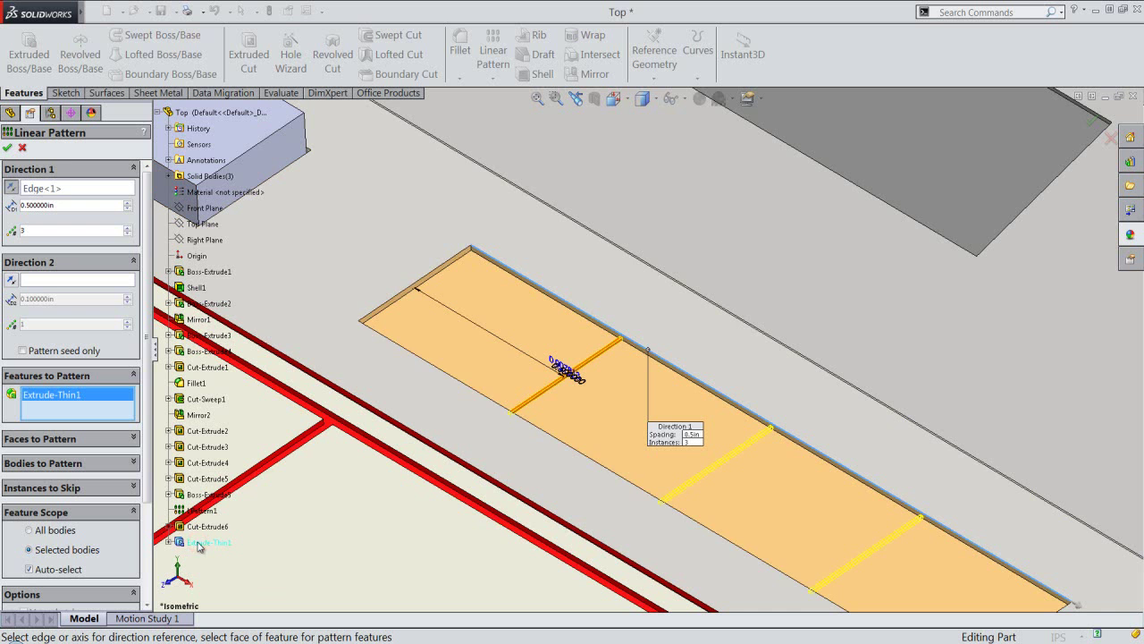
right_click(517, 311)
left_click(545, 432)
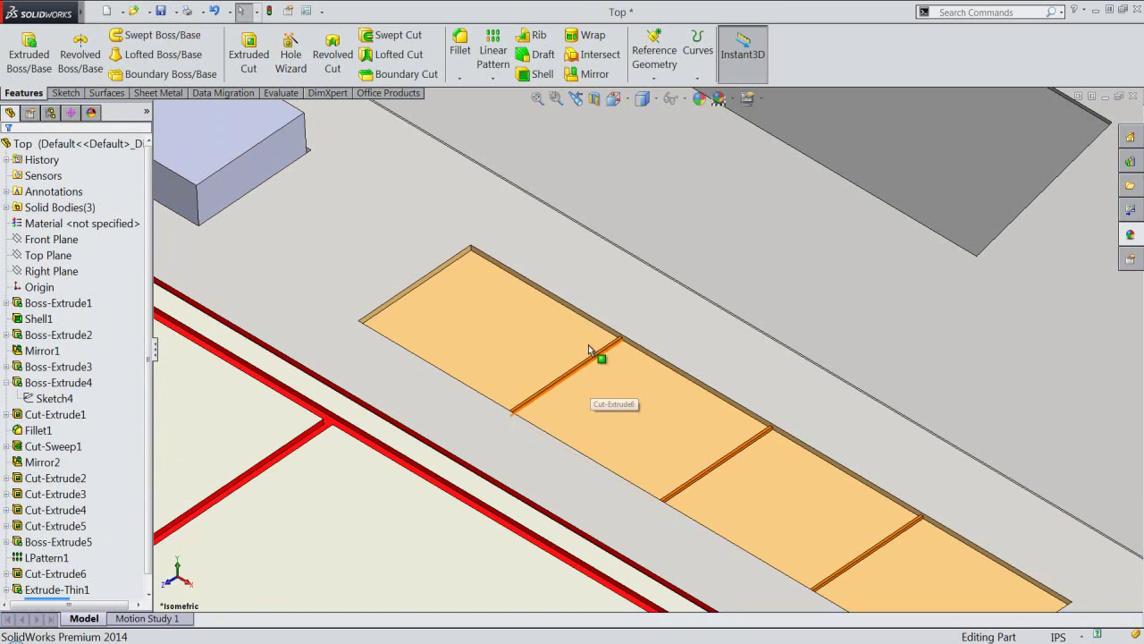
Zoom to fit, save the part, and begin an Extruded Boss sketch on the keypad face
left_click(537, 99)
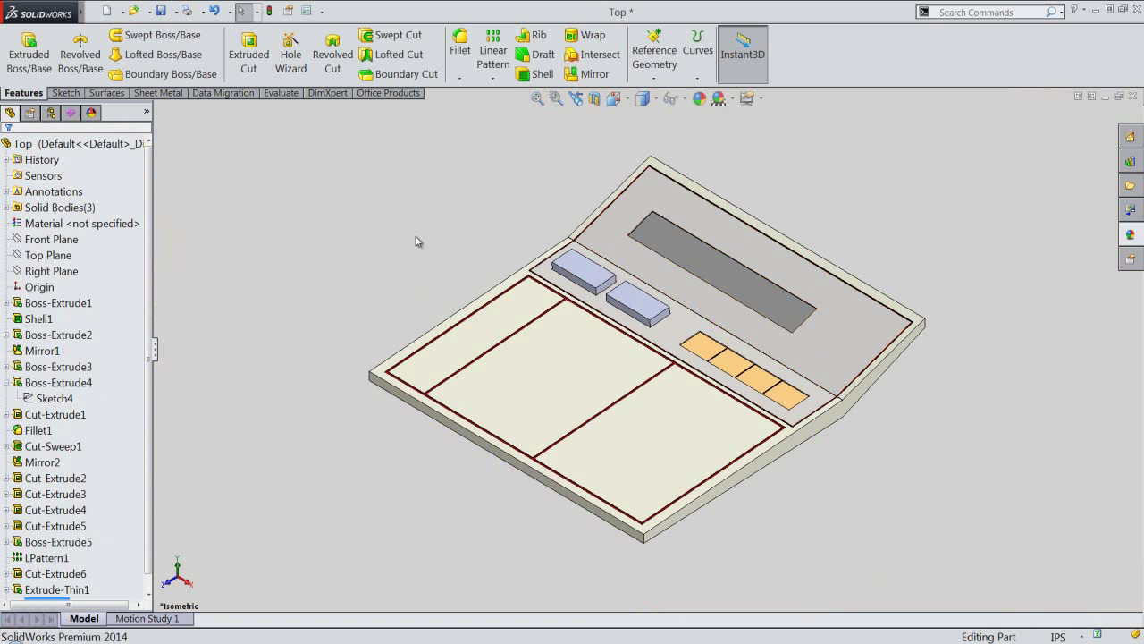
key("ctrl+s")
left_click(249, 53)
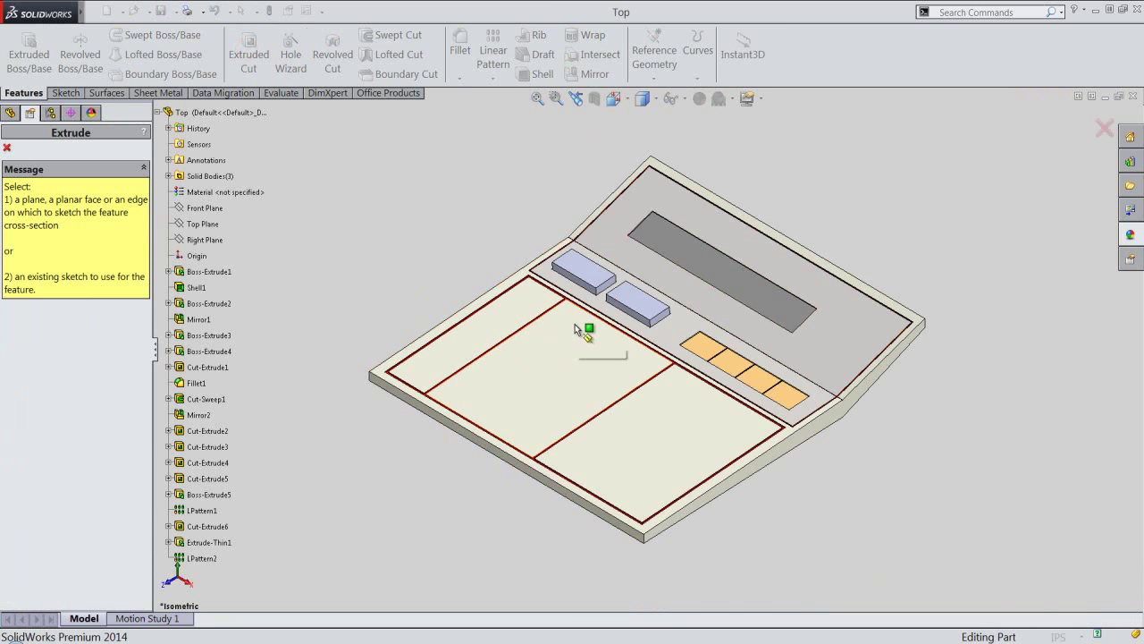
scroll(575, 324, "down", 3)
scroll(569, 319, "down", 2)
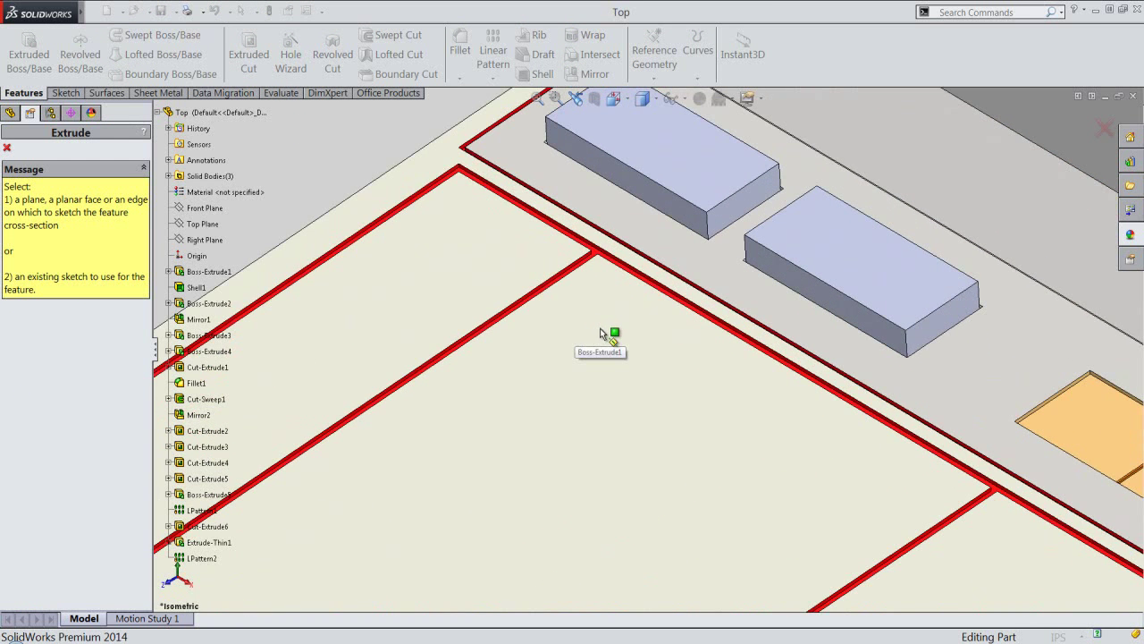
left_click(602, 334)
In Top view, draw a 0.5 × 0.5 in center rectangle on the middle keypad panel
scroll(601, 334, "up", 2)
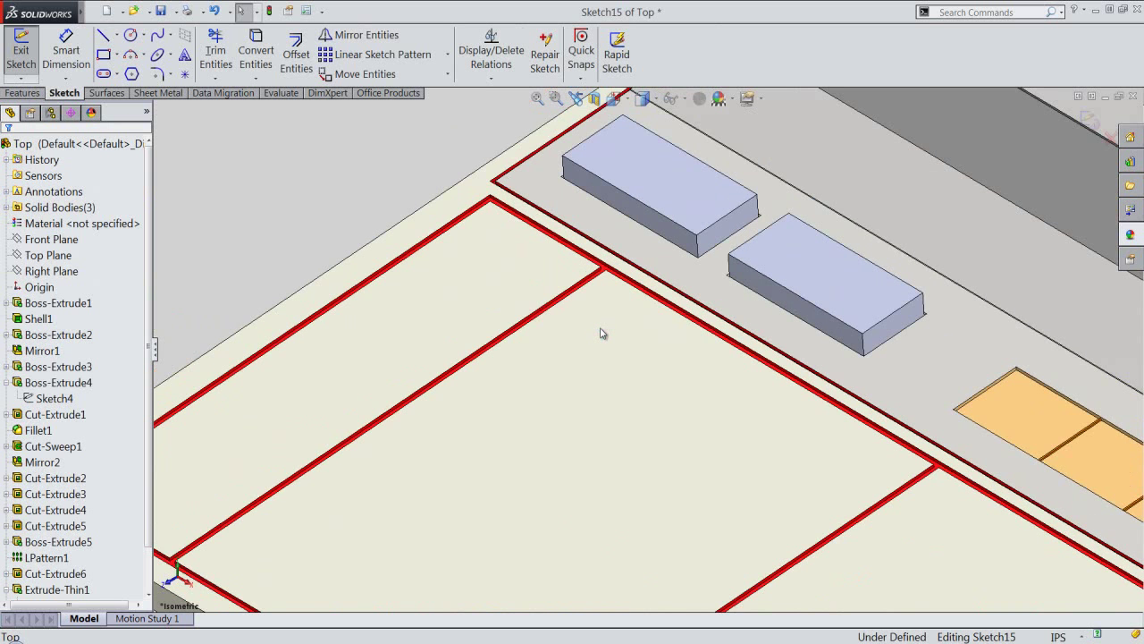
left_click(615, 98)
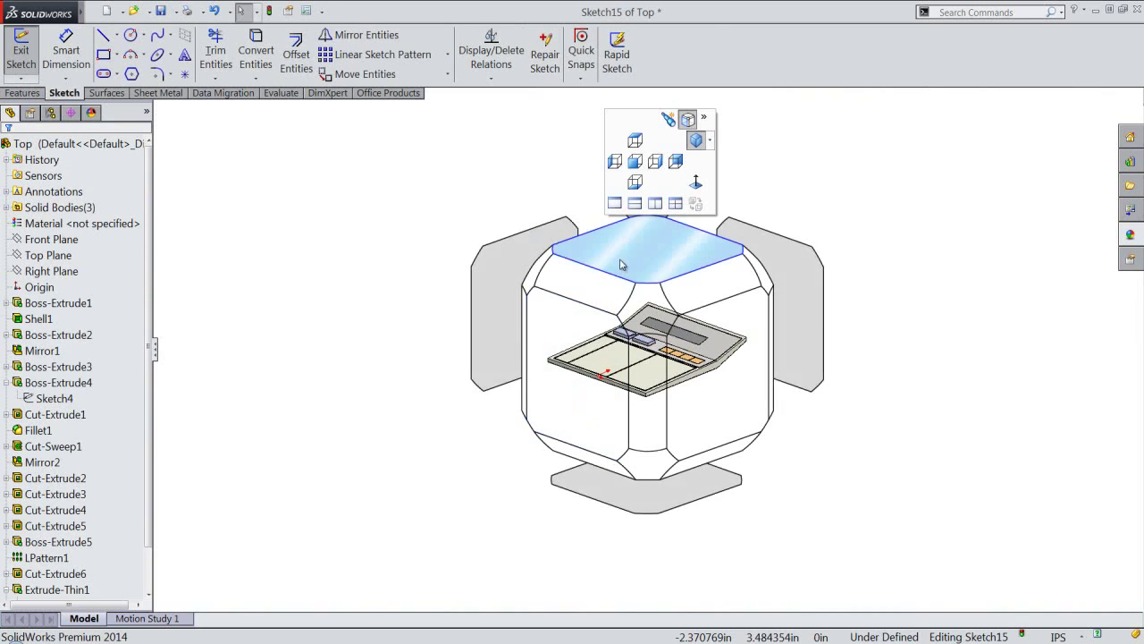
left_click(623, 268)
scroll(545, 390, "down", 3)
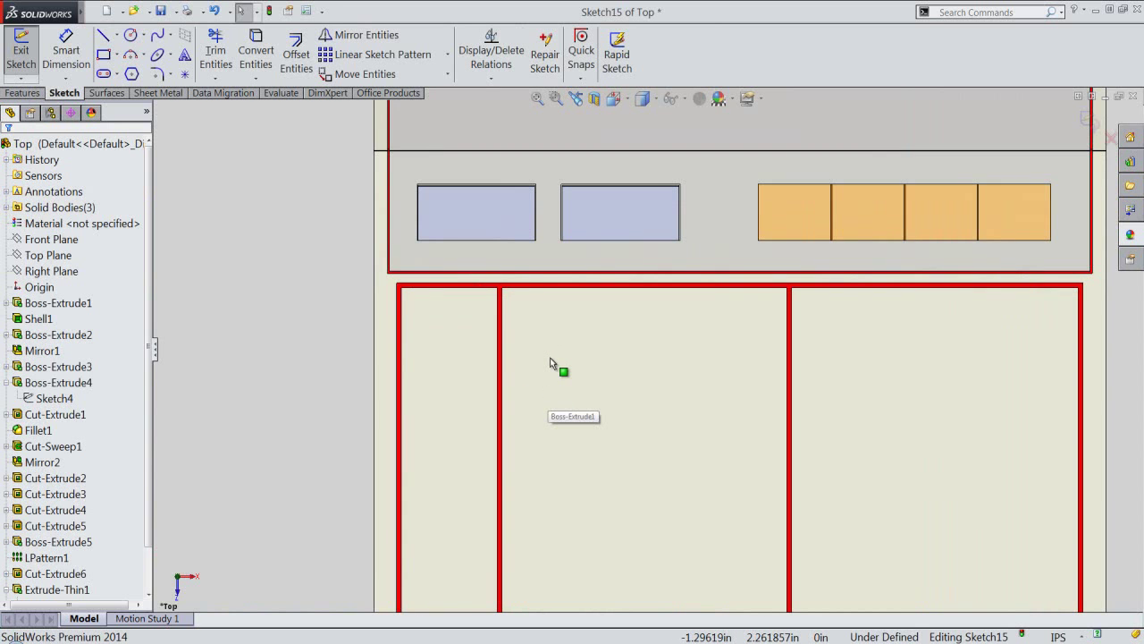
scroll(550, 362, "down", 1)
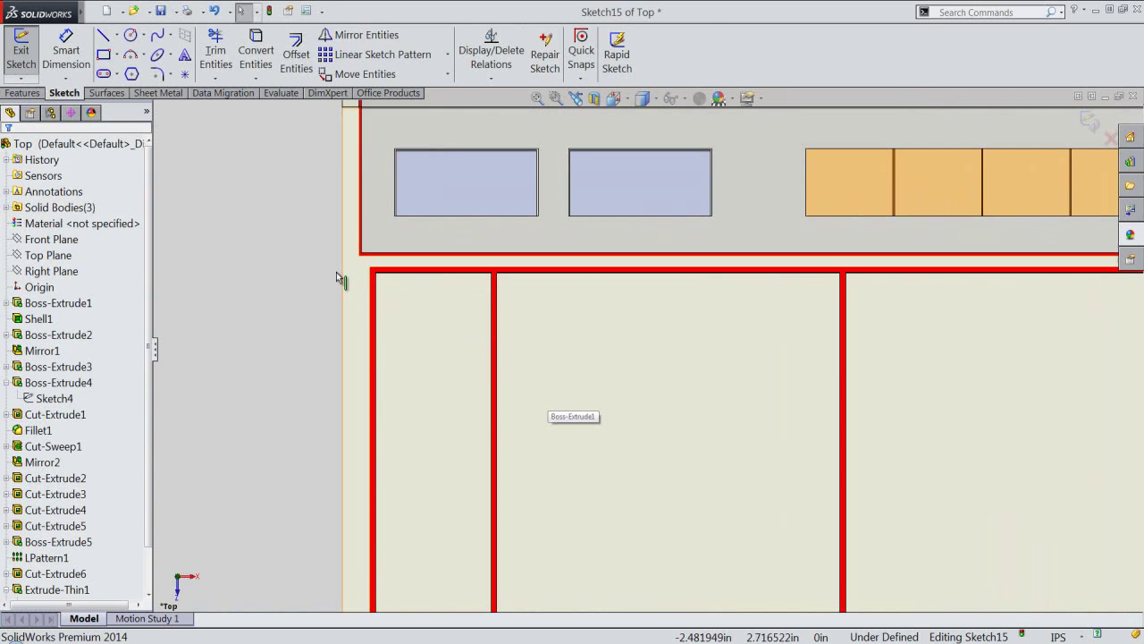
left_click(118, 57)
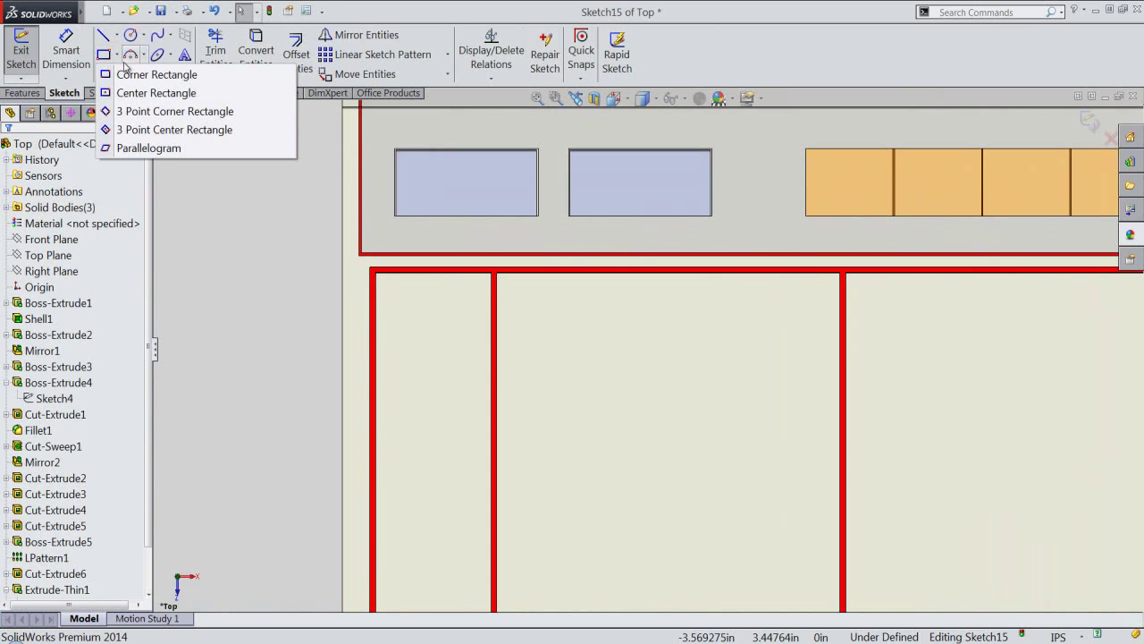
left_click(138, 90)
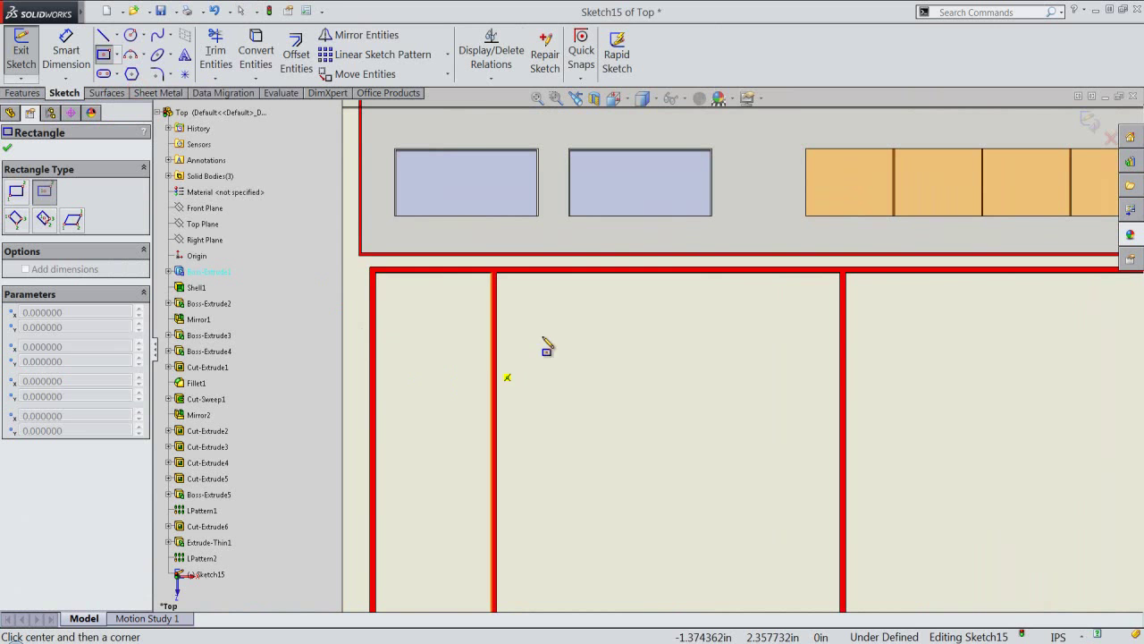
left_click(554, 320)
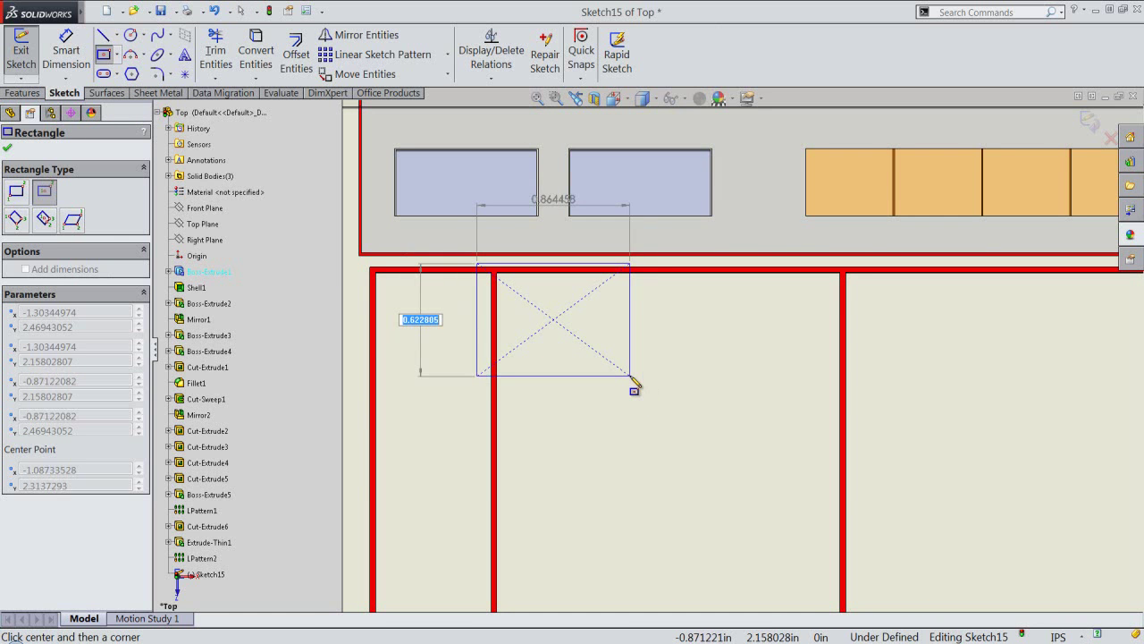
type(".5")
key("Return")
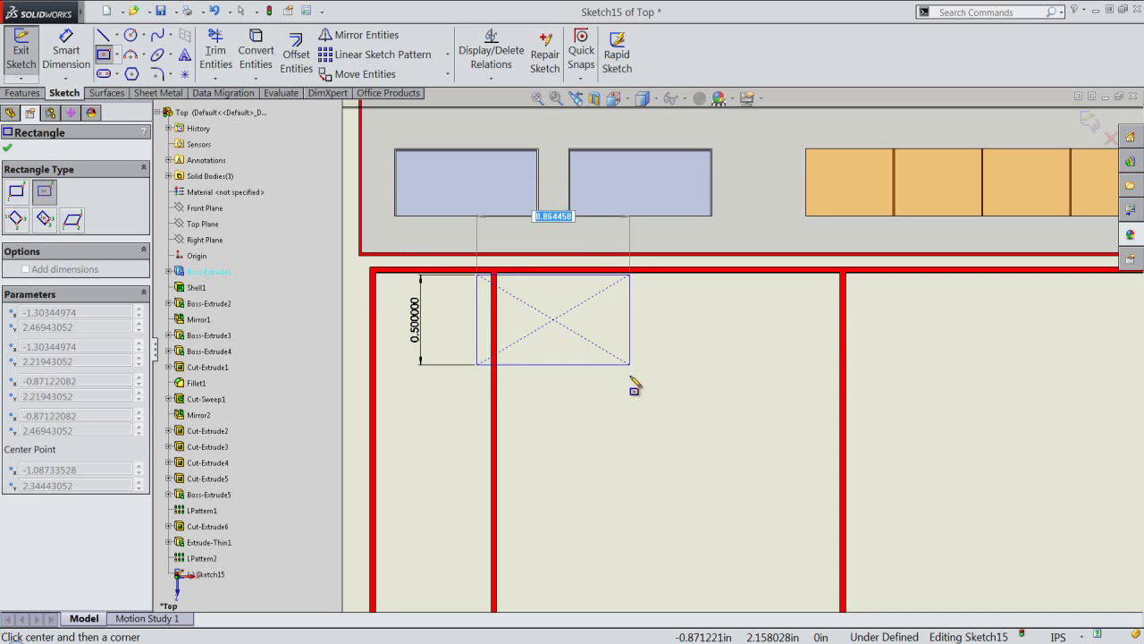
type(".5")
key("Return")
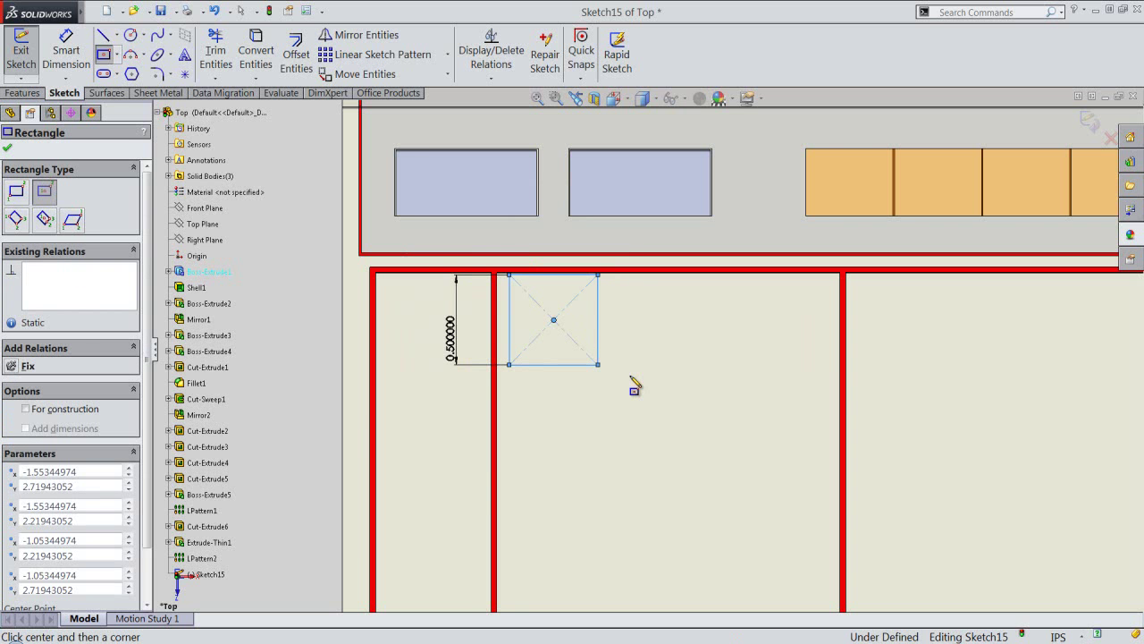
Exit the rectangle tool and drag the square slightly down and to the right
right_click(631, 379)
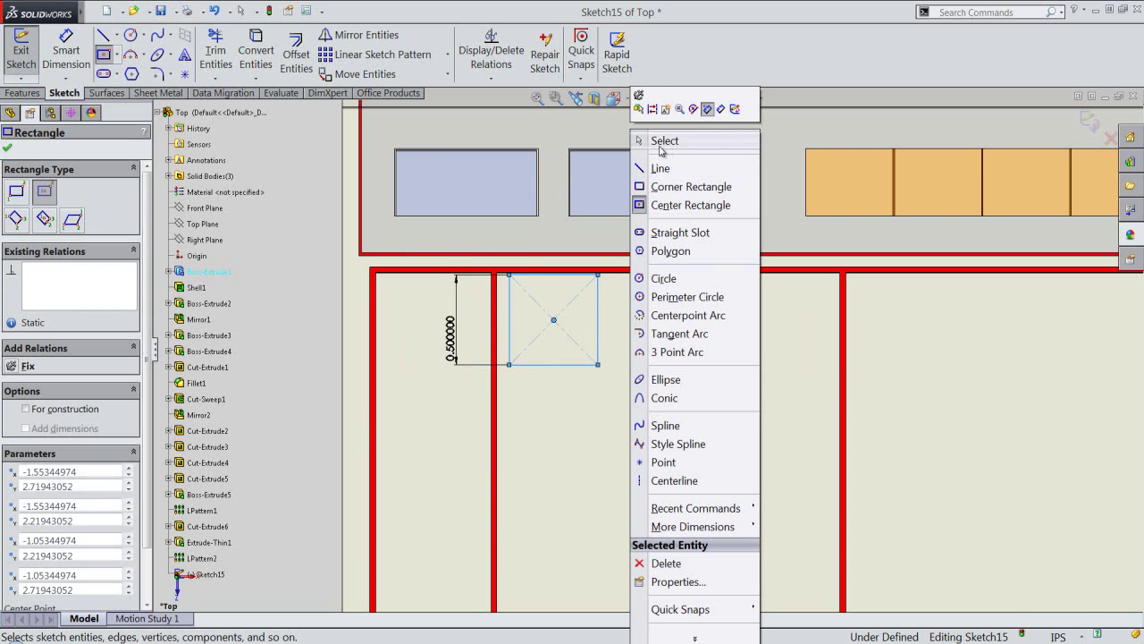
left_click(661, 143)
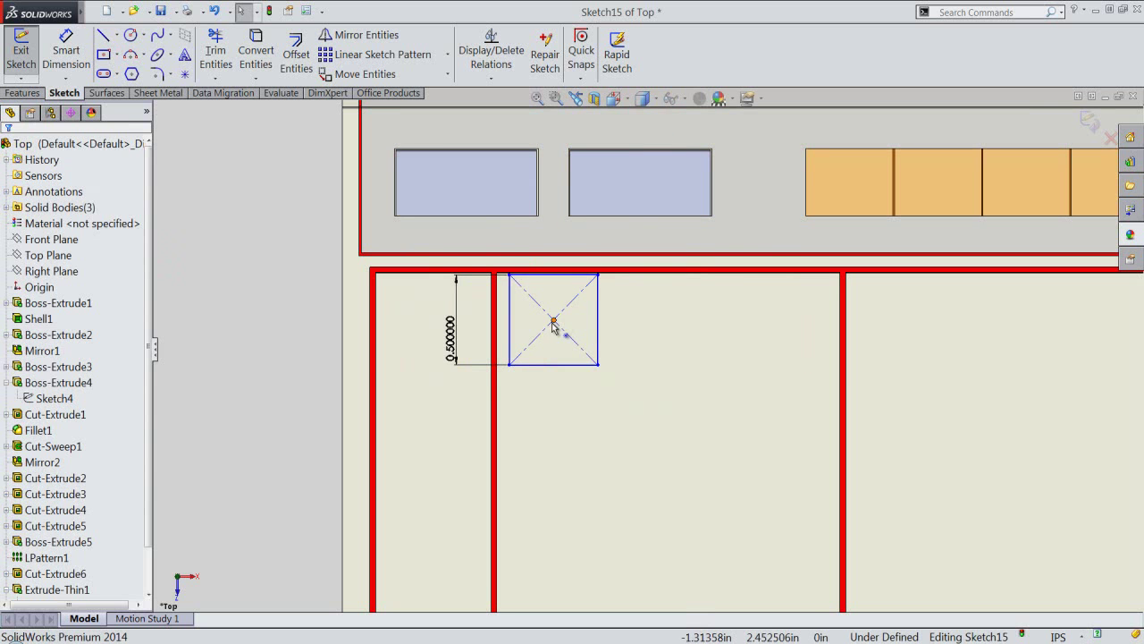
left_click_drag(553, 320, 568, 357)
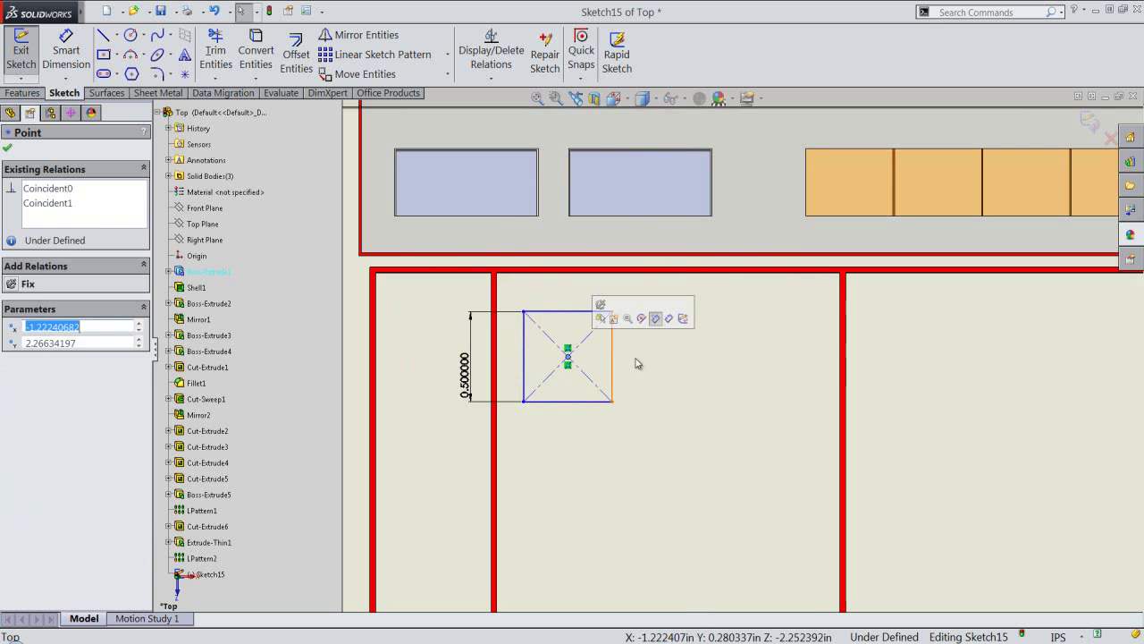
left_click(669, 361)
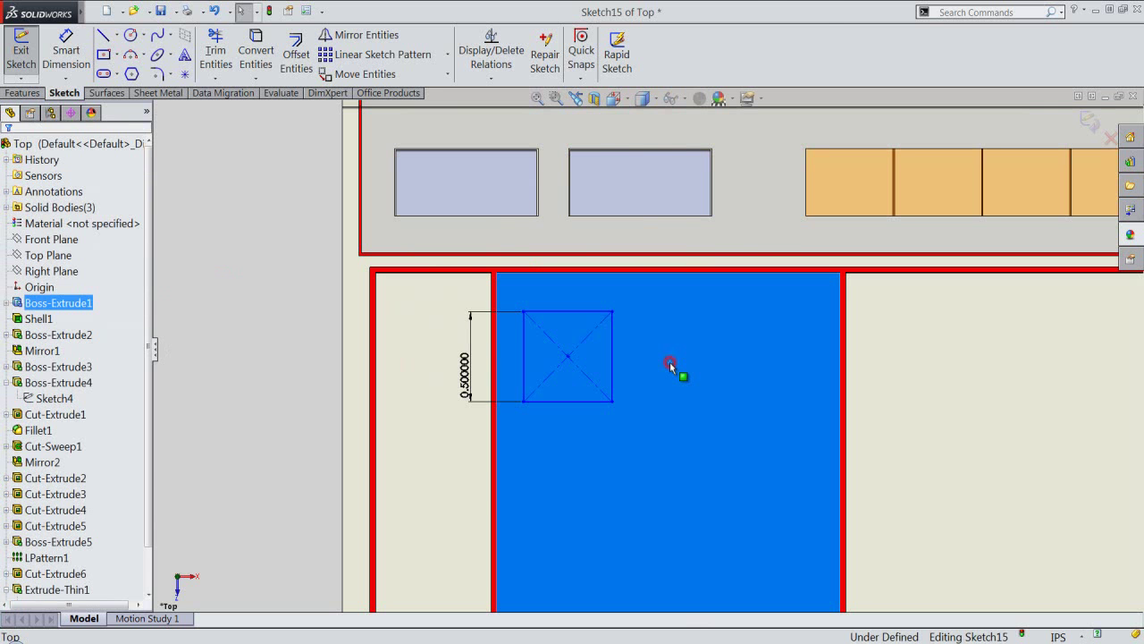
right_click(670, 361)
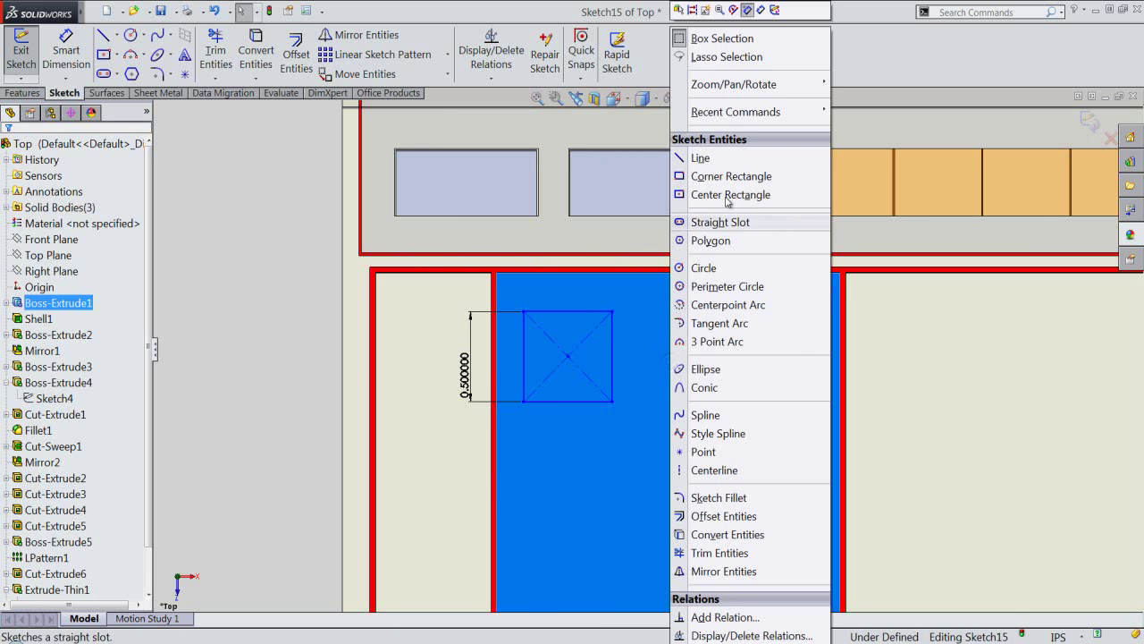
Dimension the gap from the panel's top edge to the square's top edge at about 0.11 in
left_click(761, 11)
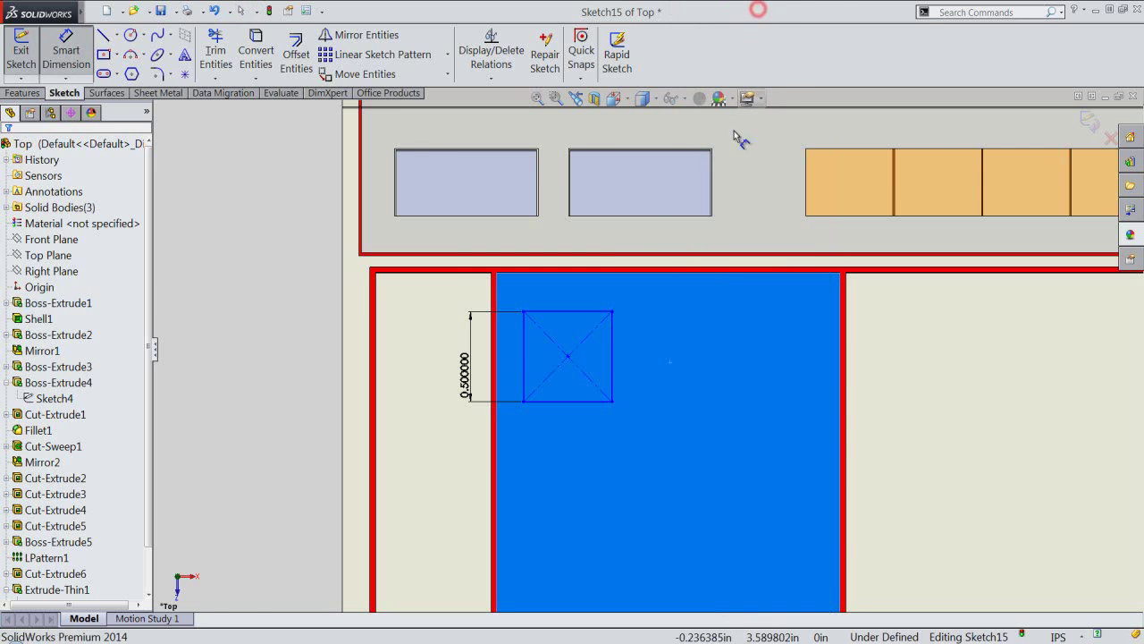
left_click(564, 271)
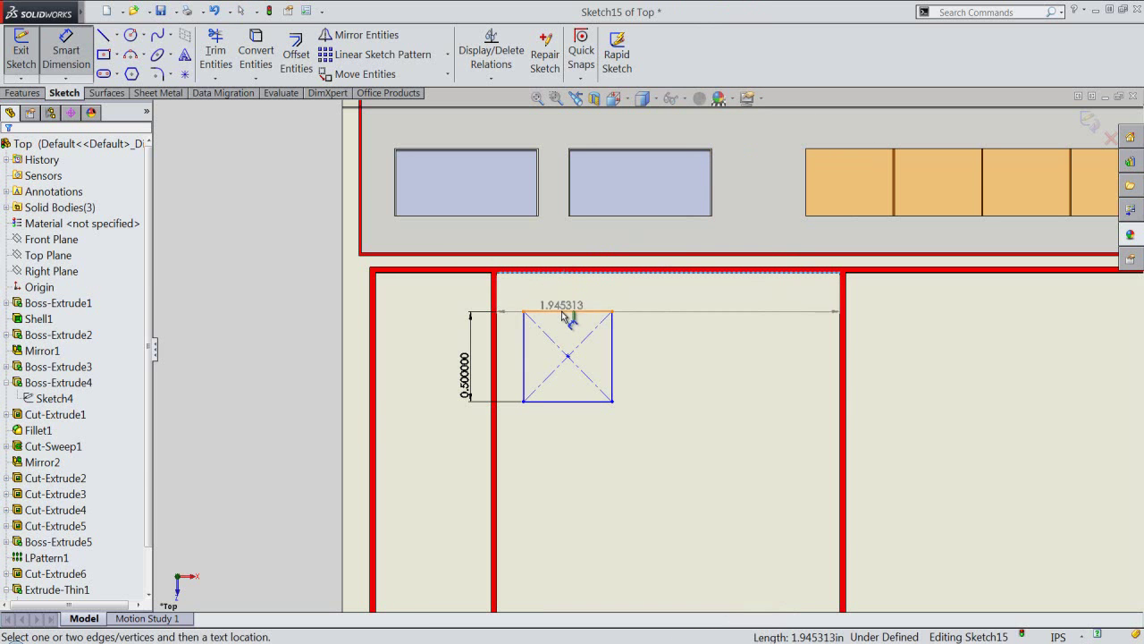
left_click(563, 312)
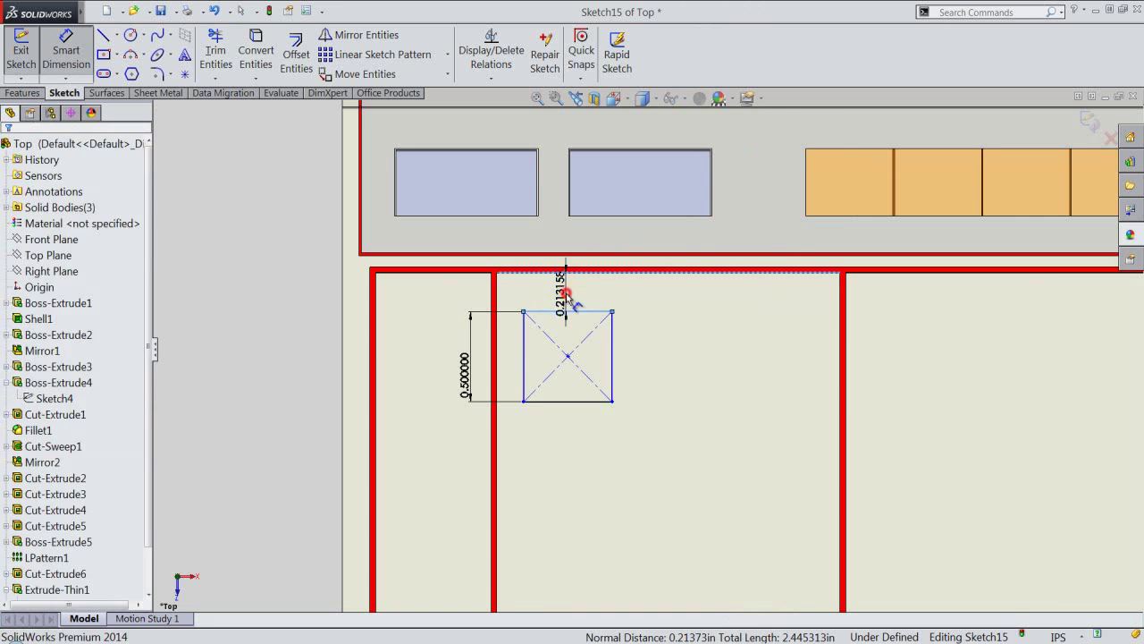
left_click(566, 298)
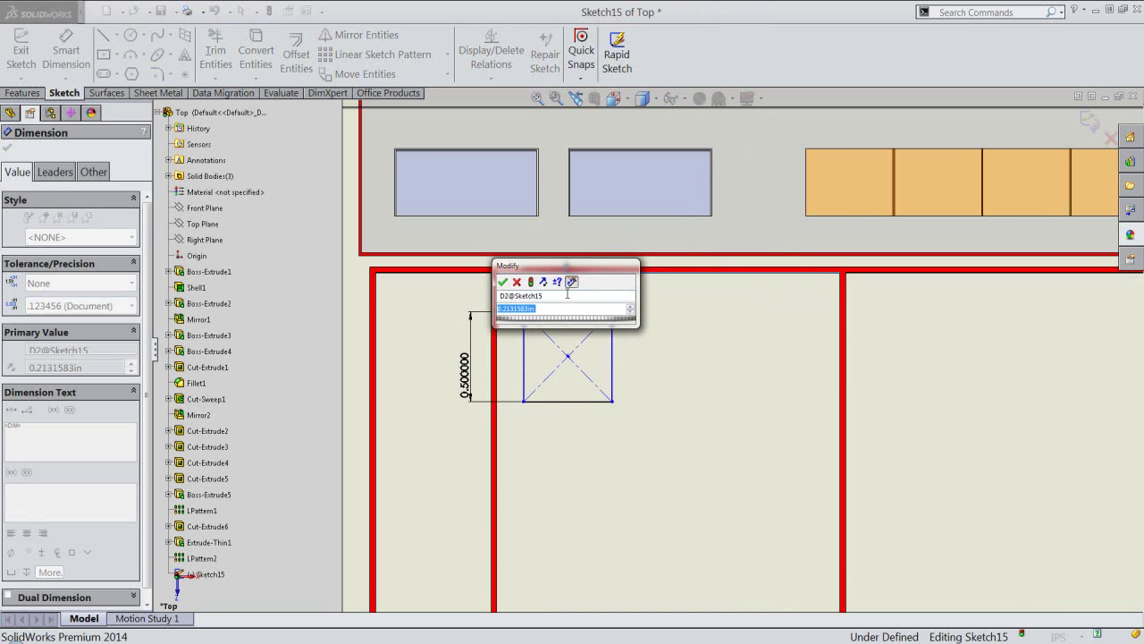
type(".11292")
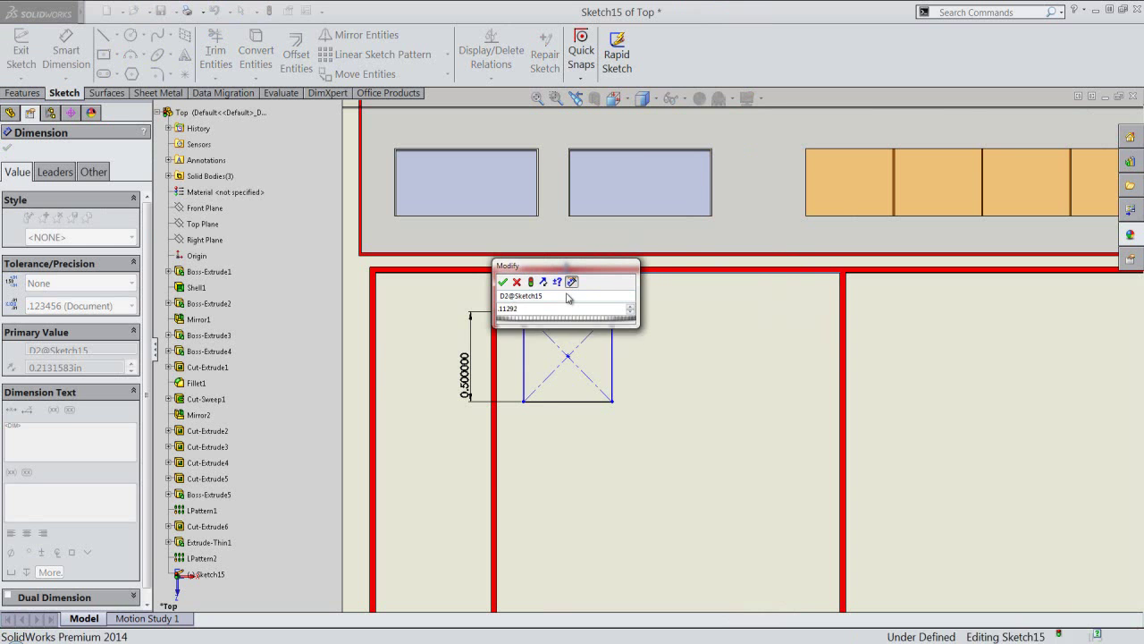
key("Return")
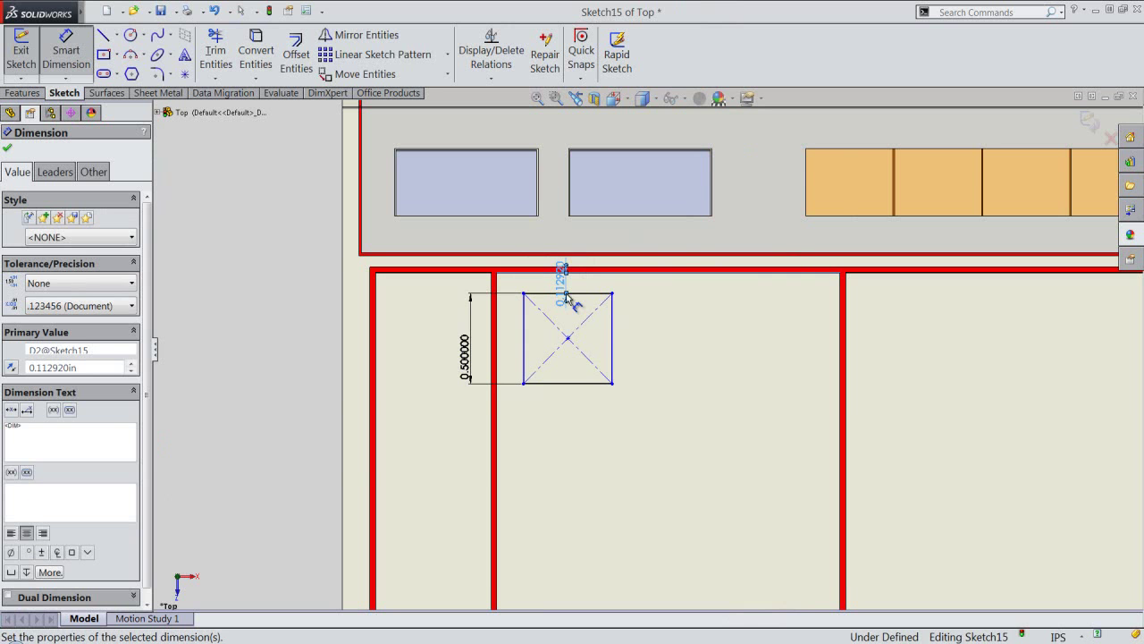
left_click(505, 368)
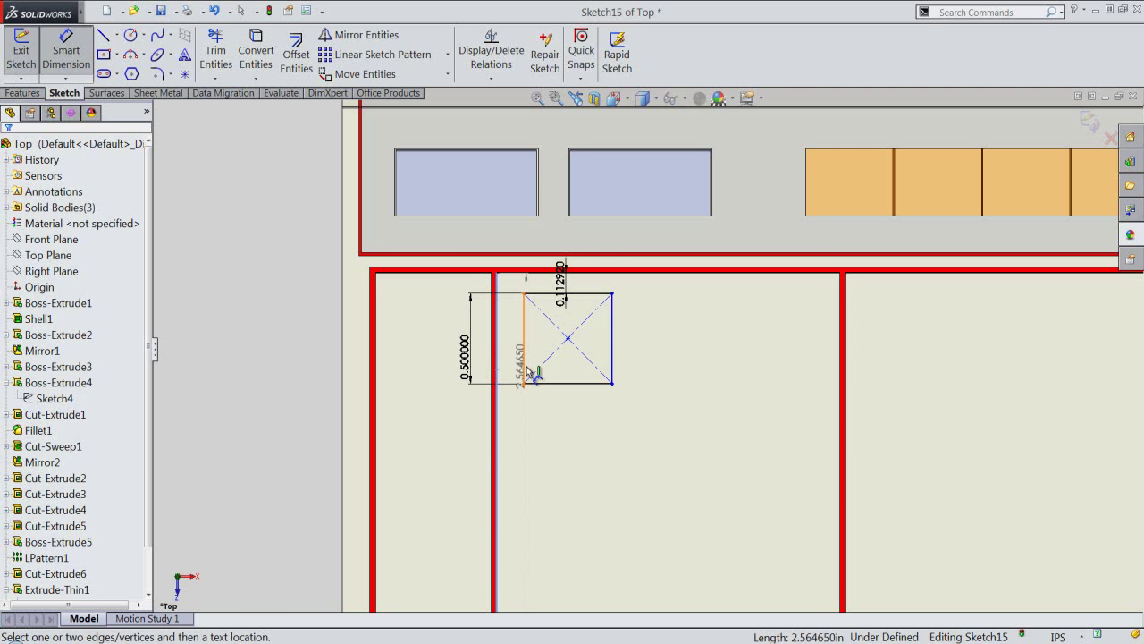
Dimension the square's left edge 0.121160 in from the boundary line, fully defining the sketch
left_click(527, 371)
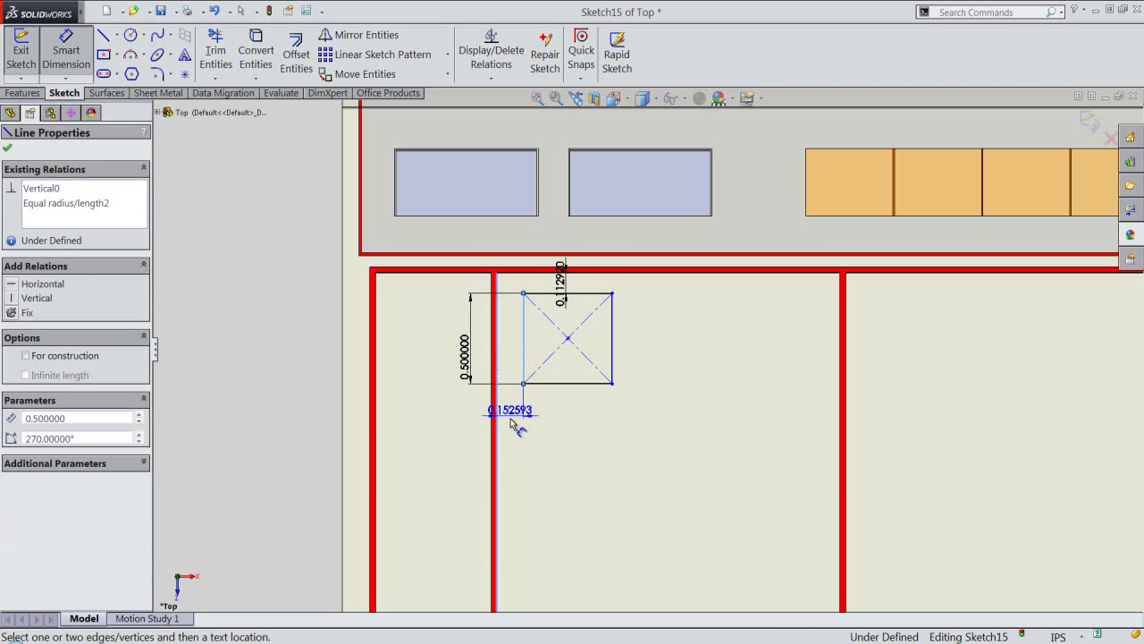
left_click(509, 418)
type("12116")
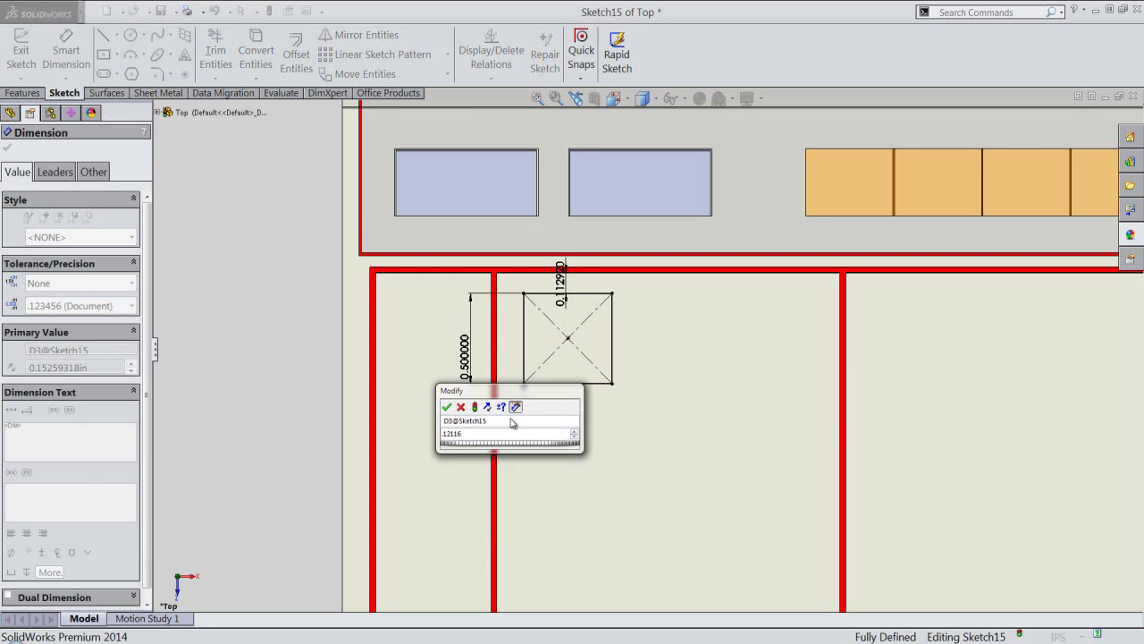
key("Return")
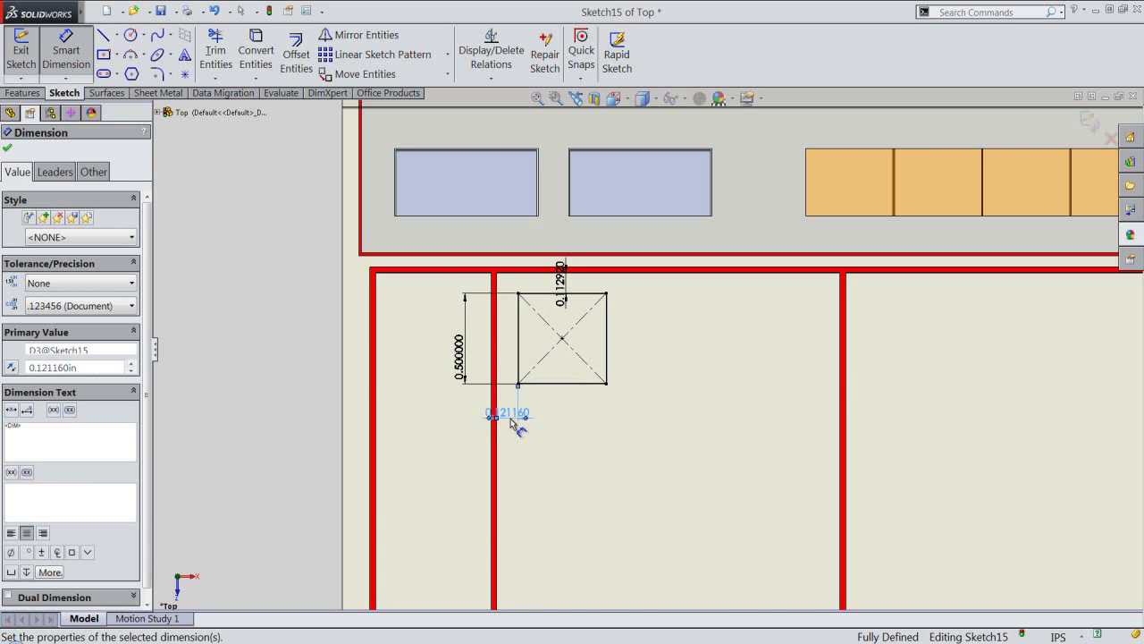
right_click(627, 430)
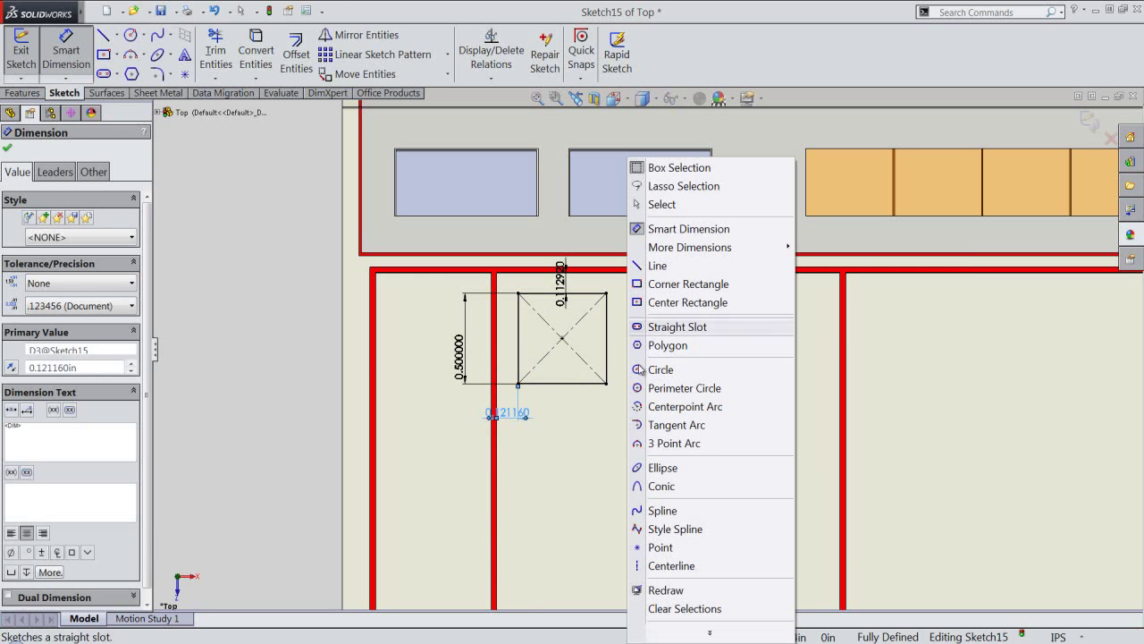
left_click(662, 205)
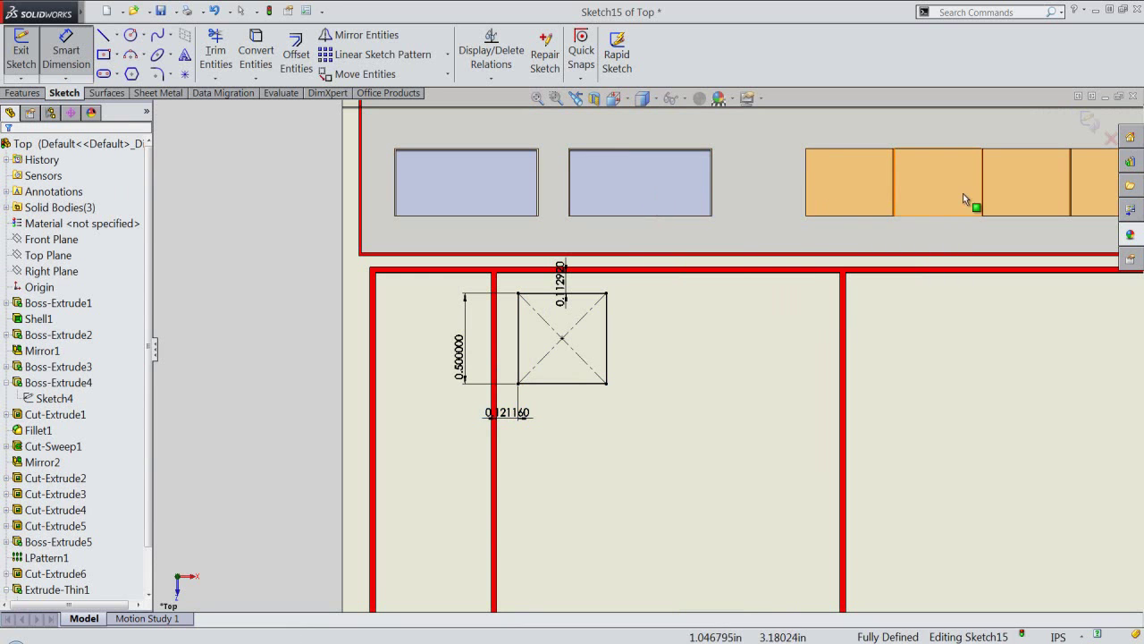
left_click(1087, 120)
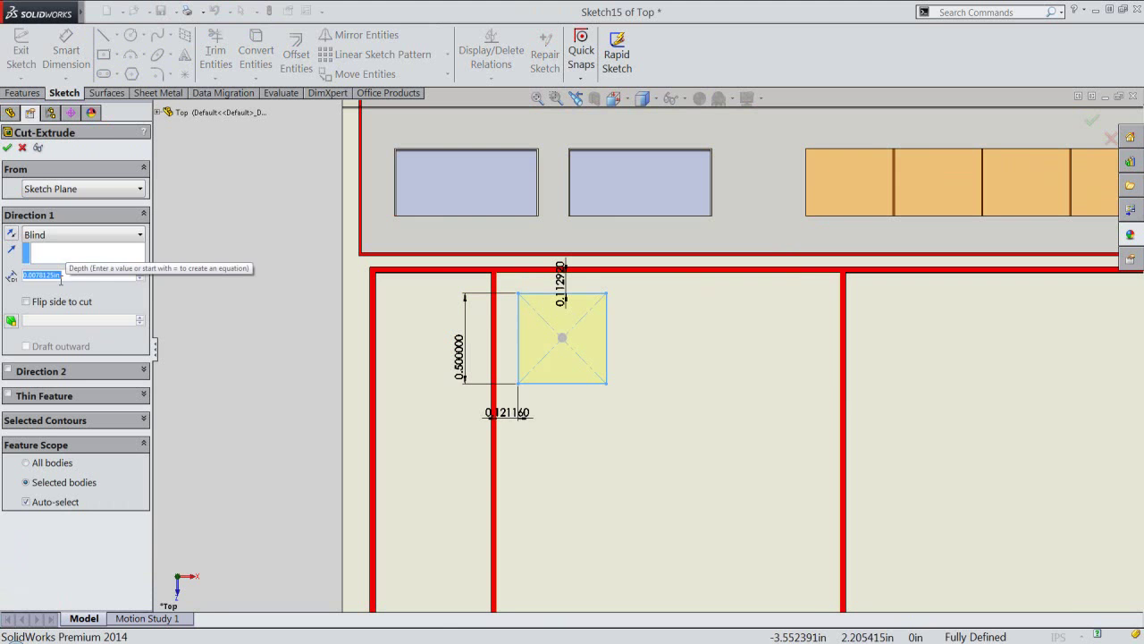
Cut the square 0.015625 in deep as Cut-Extrude7 and view the pocket isometrically
type(".015625")
key("Return")
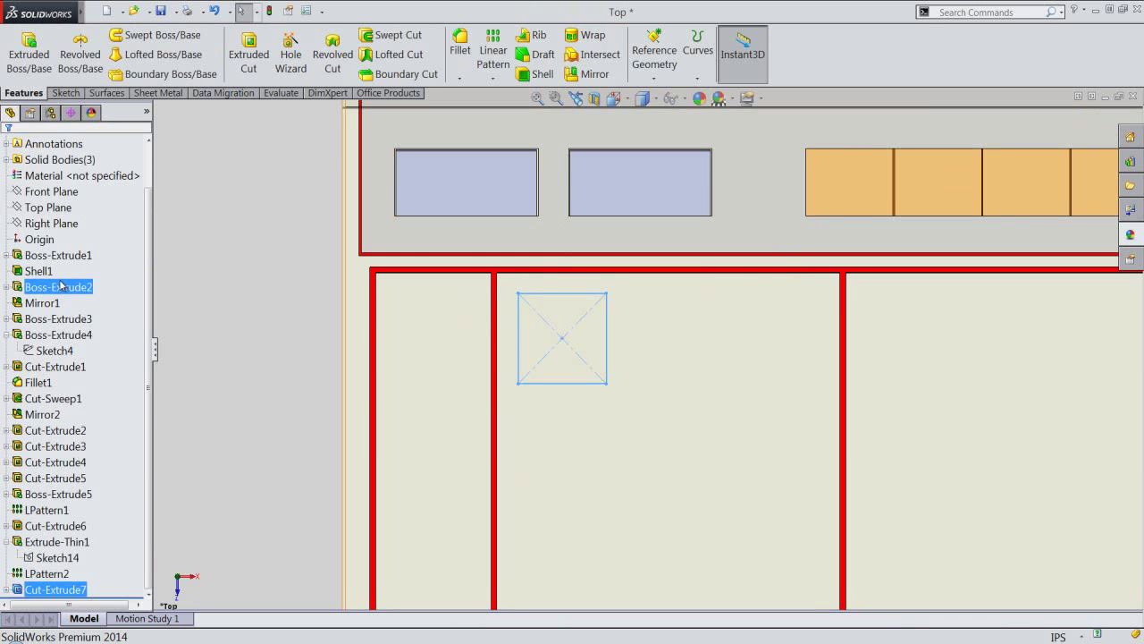
left_click(617, 99)
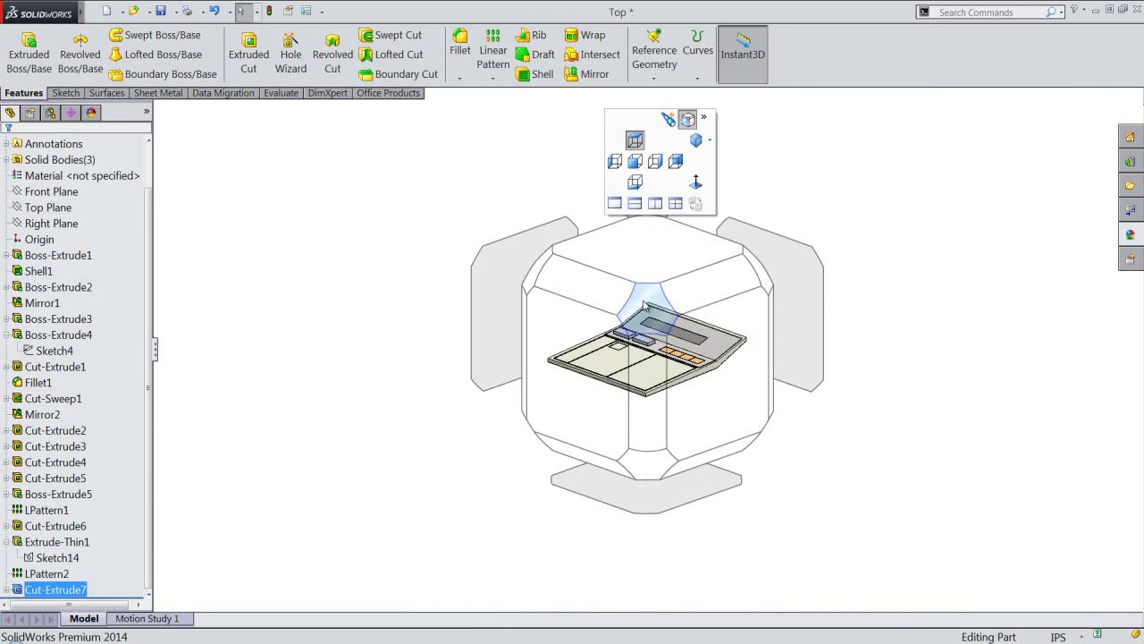
left_click(643, 306)
scroll(587, 320, "down", 3)
scroll(523, 317, "down", 3)
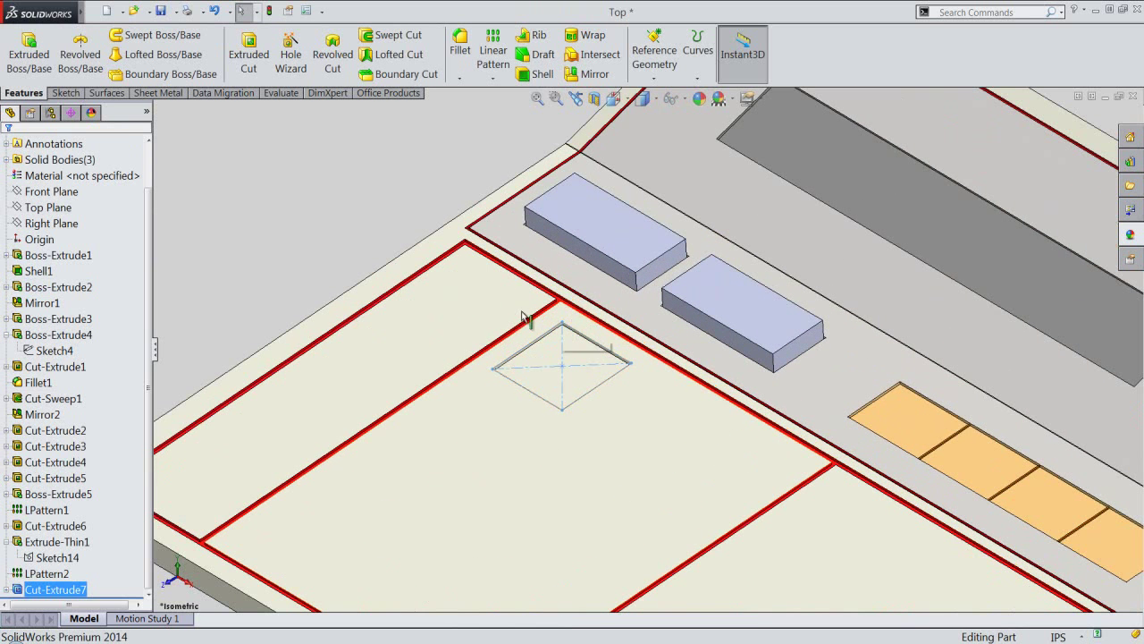
left_click(354, 236)
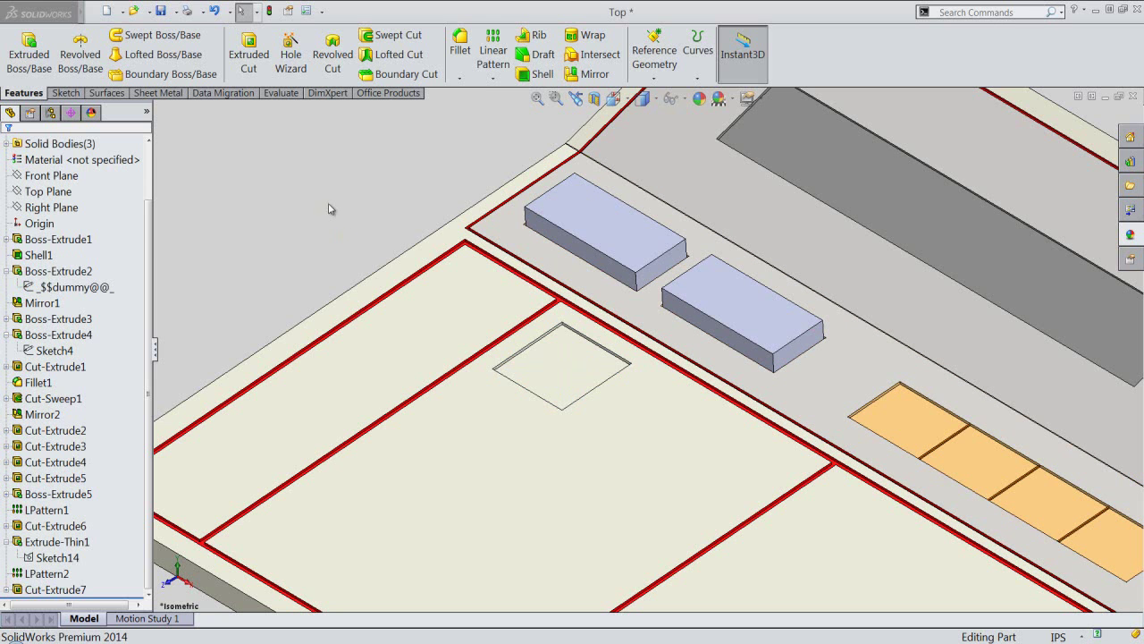
Start a linear pattern along the pocket's edge with 0.6015 in spacing and 3 instances
left_click(491, 56)
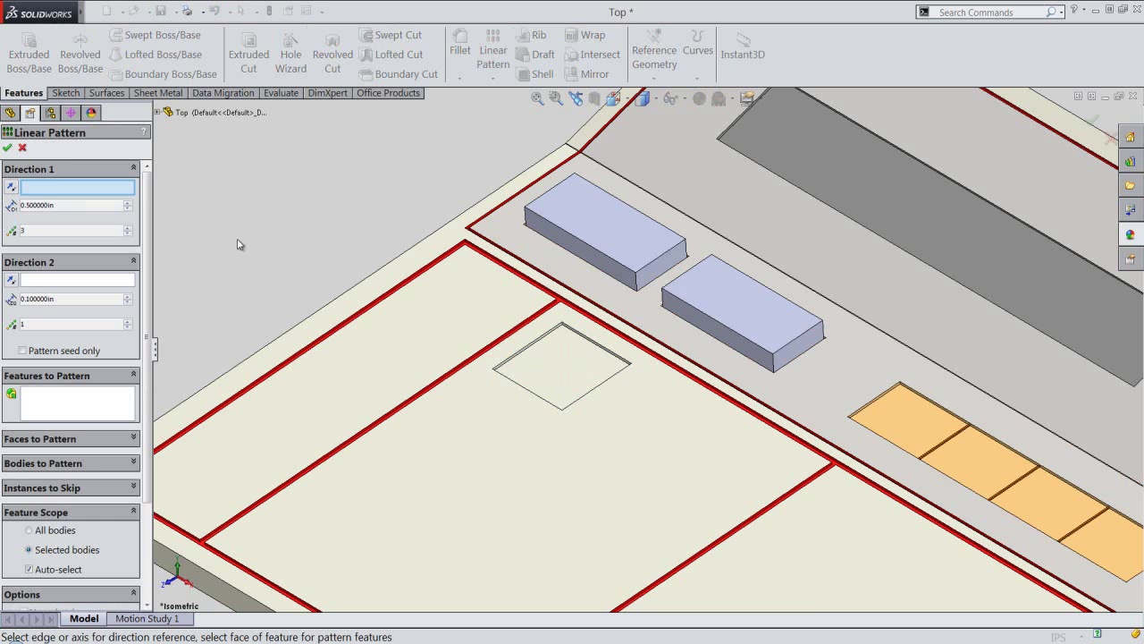
scroll(611, 340, "down", 2)
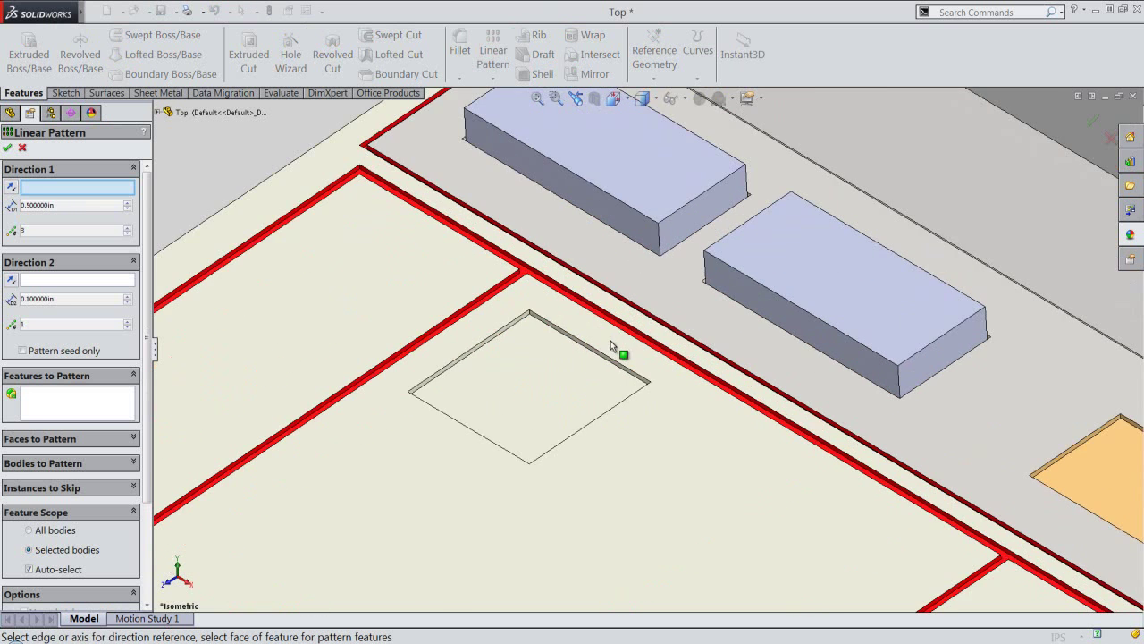
scroll(541, 299, "down", 2)
scroll(570, 336, "down", 2)
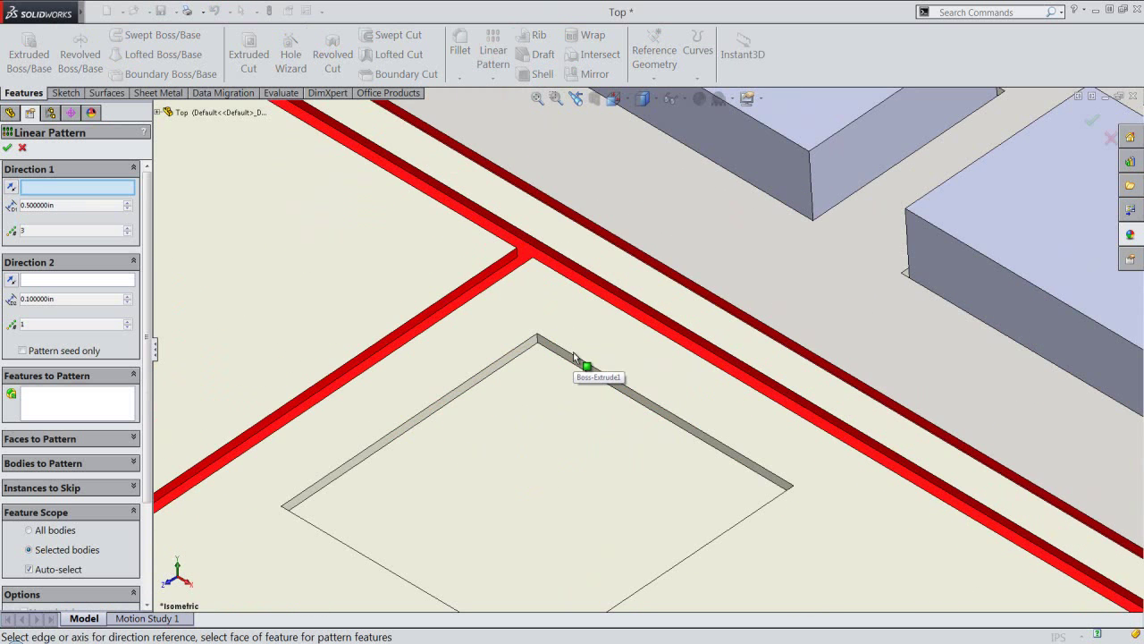
left_click(577, 359)
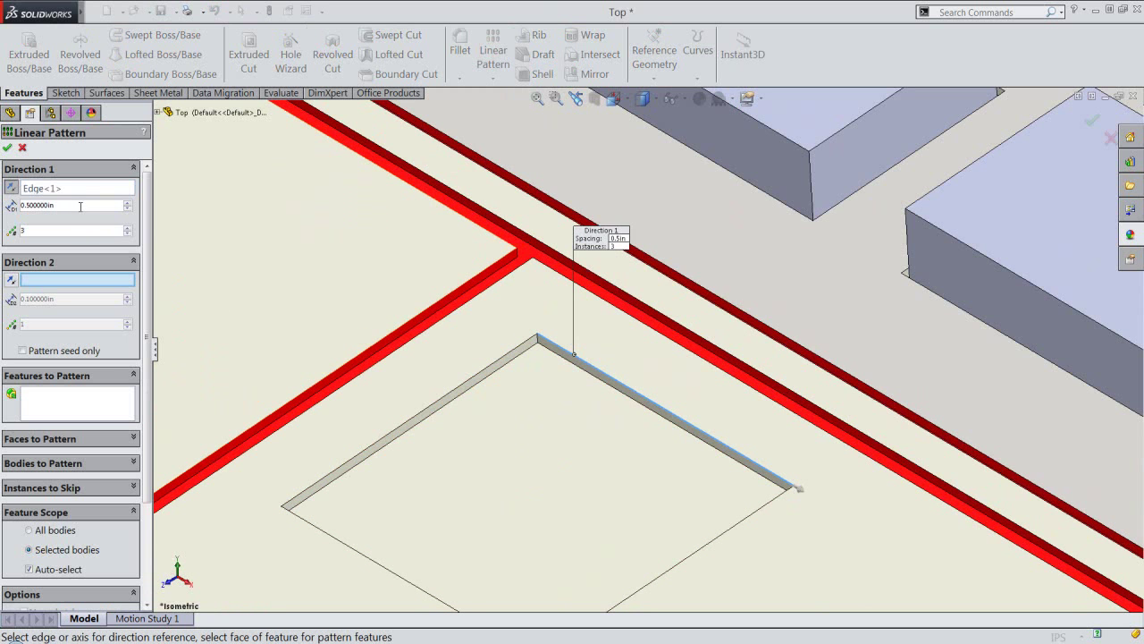
left_click_drag(79, 205, 20, 205)
type(".60")
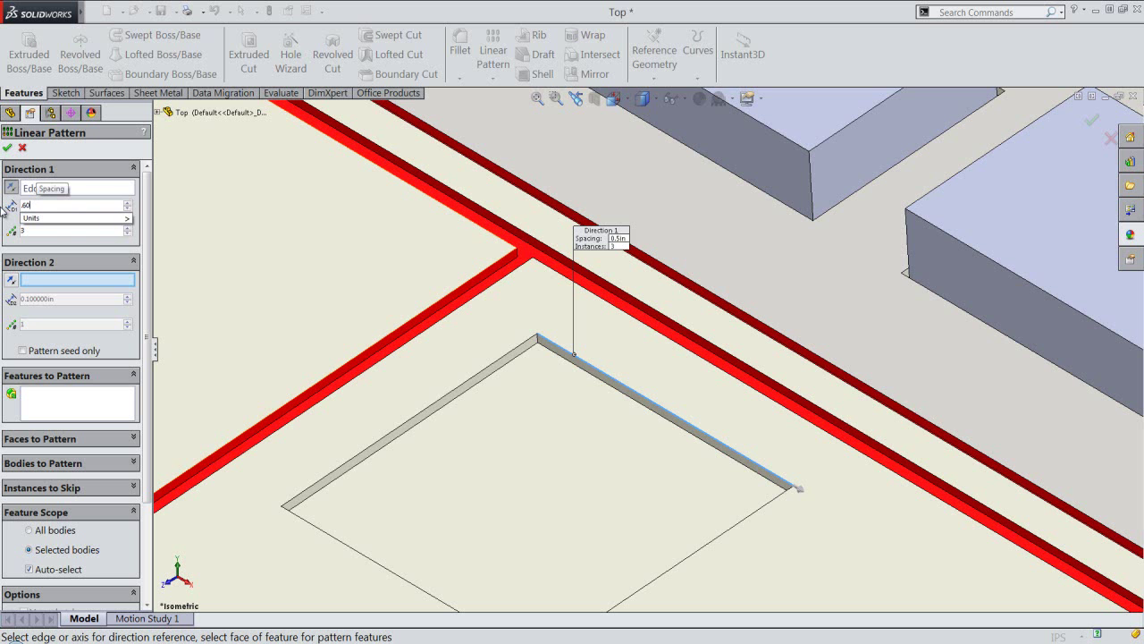
type("15")
key("Return")
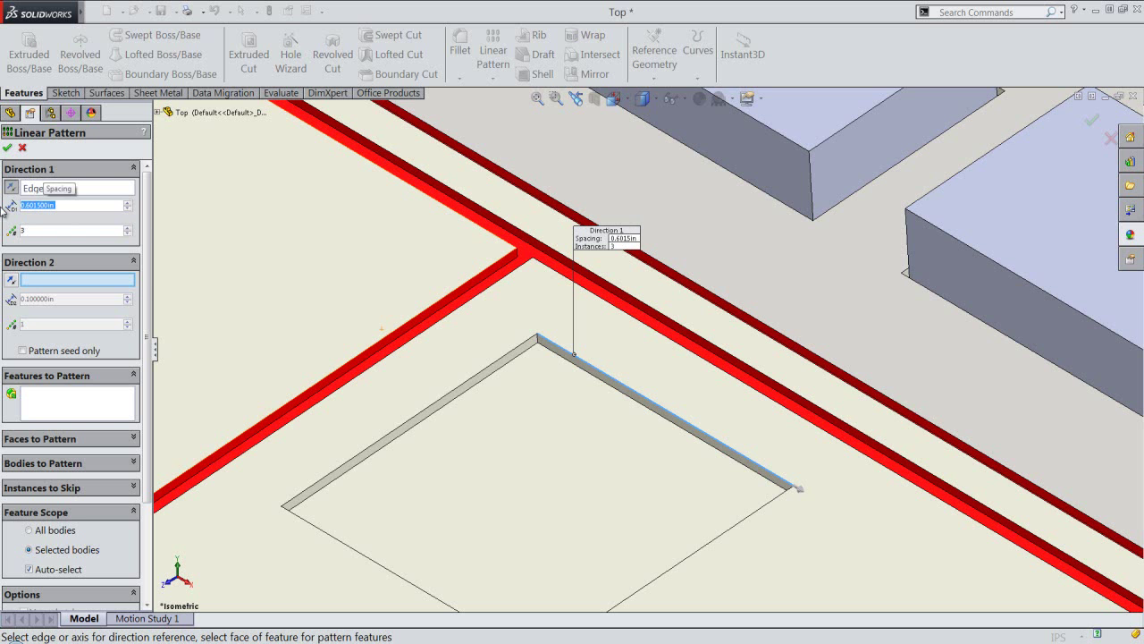
left_click(25, 230)
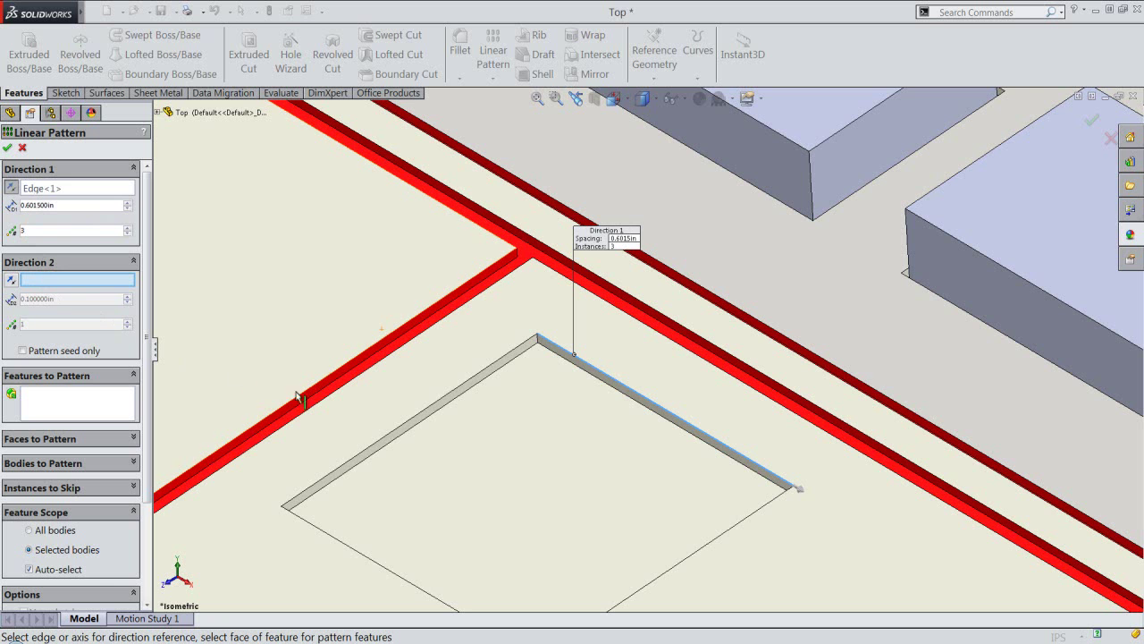
Set a reversed second direction along the adjacent edge with 0.61273 in spacing
left_click(390, 436)
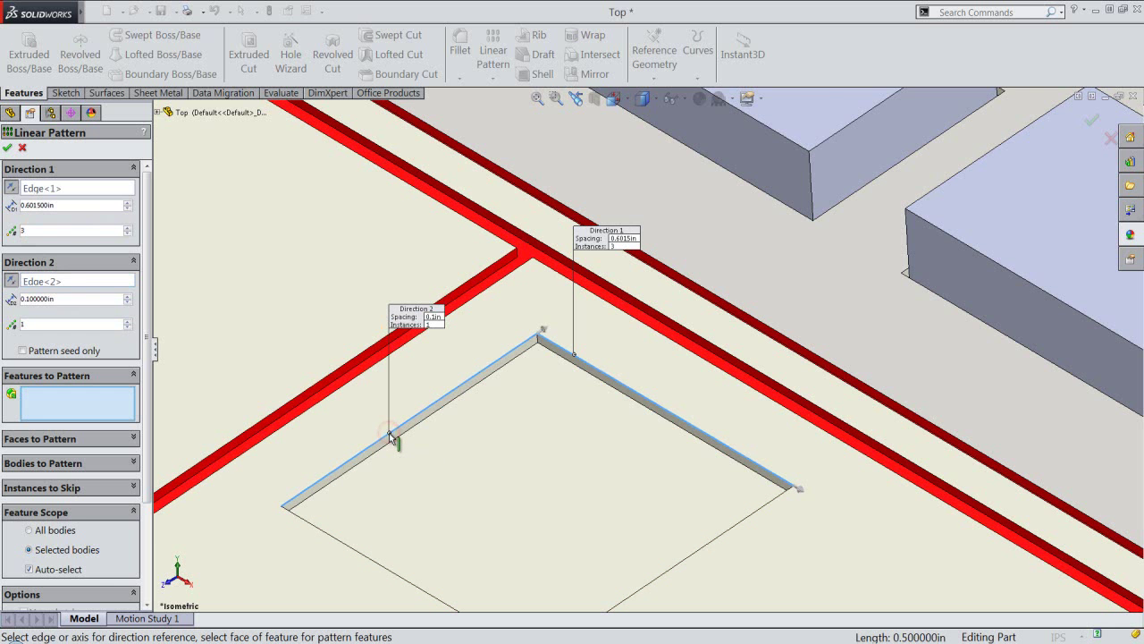
left_click(9, 281)
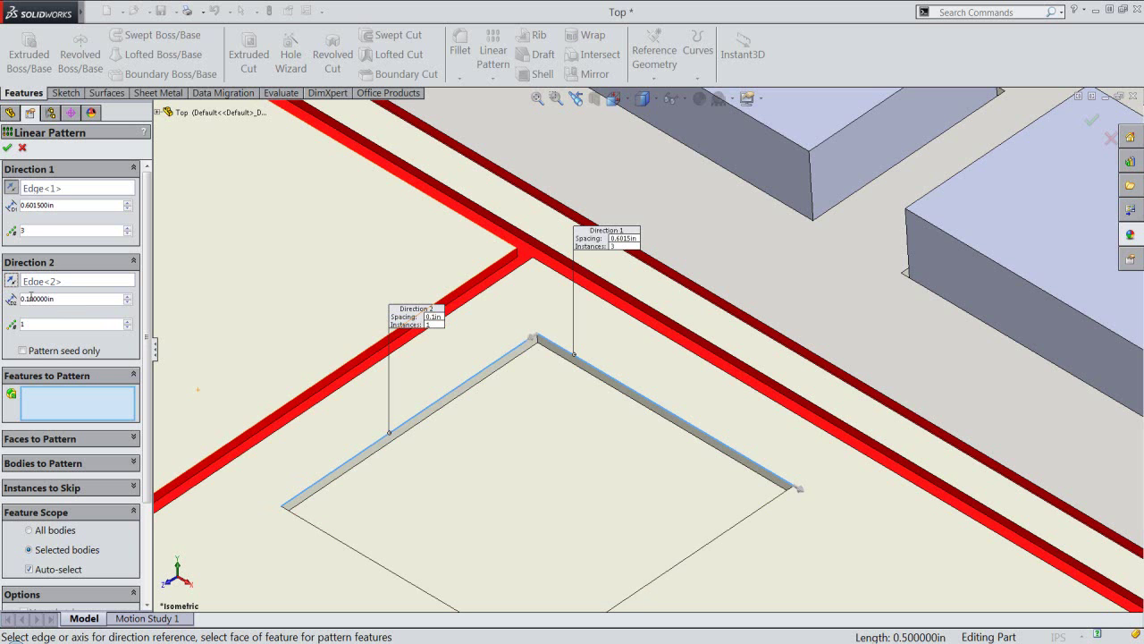
left_click_drag(64, 301, 9, 304)
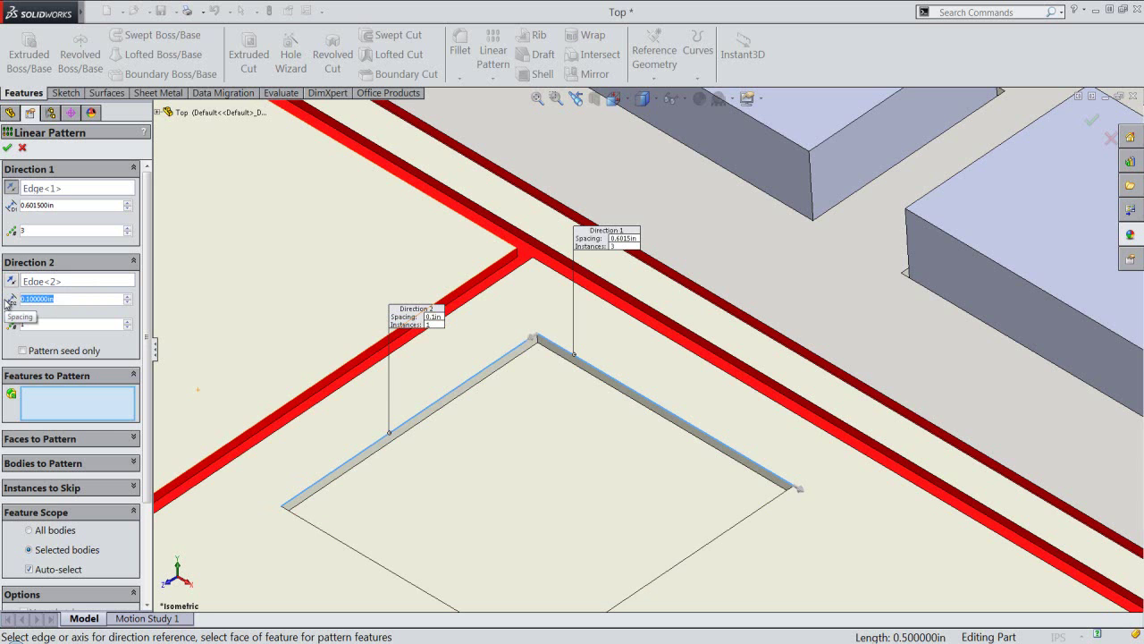
type("4")
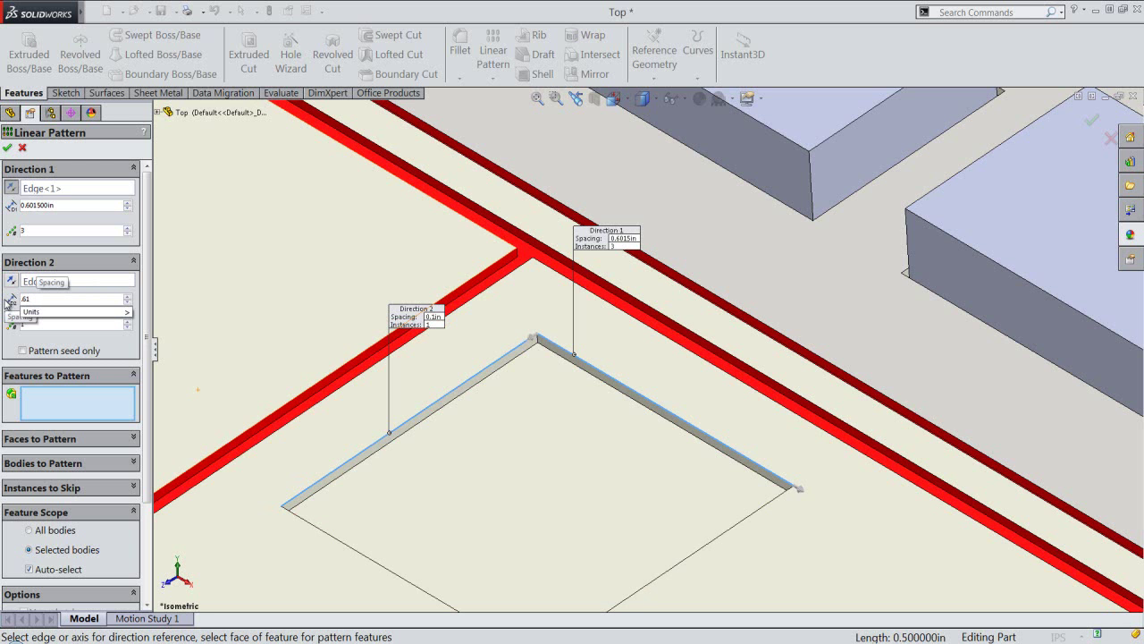
type("73")
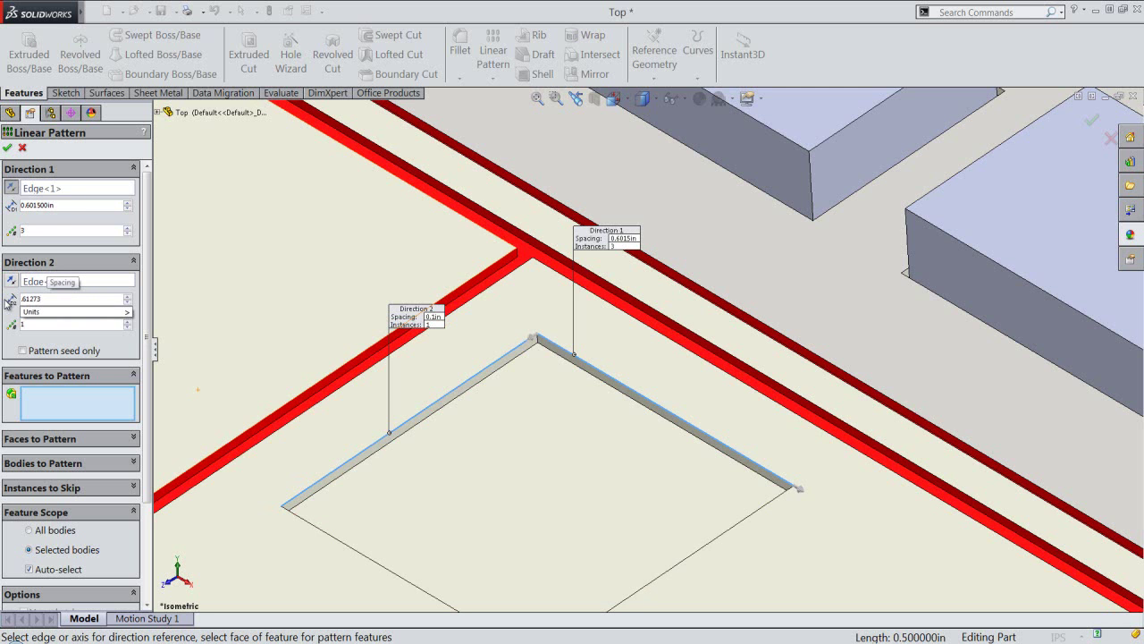
key("Return")
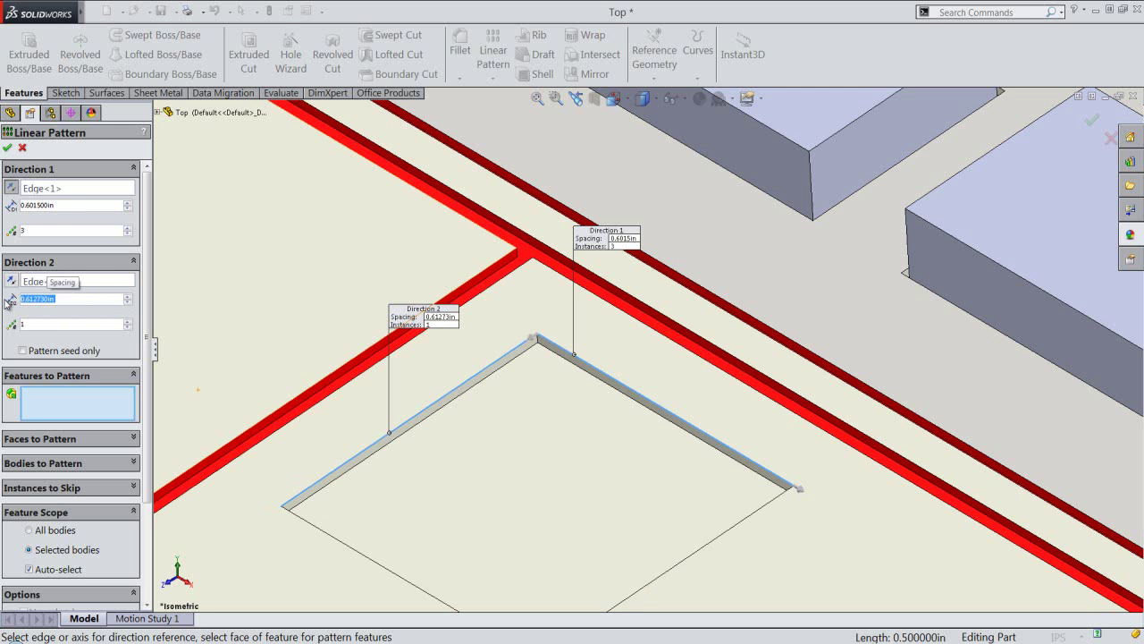
double_click(30, 324)
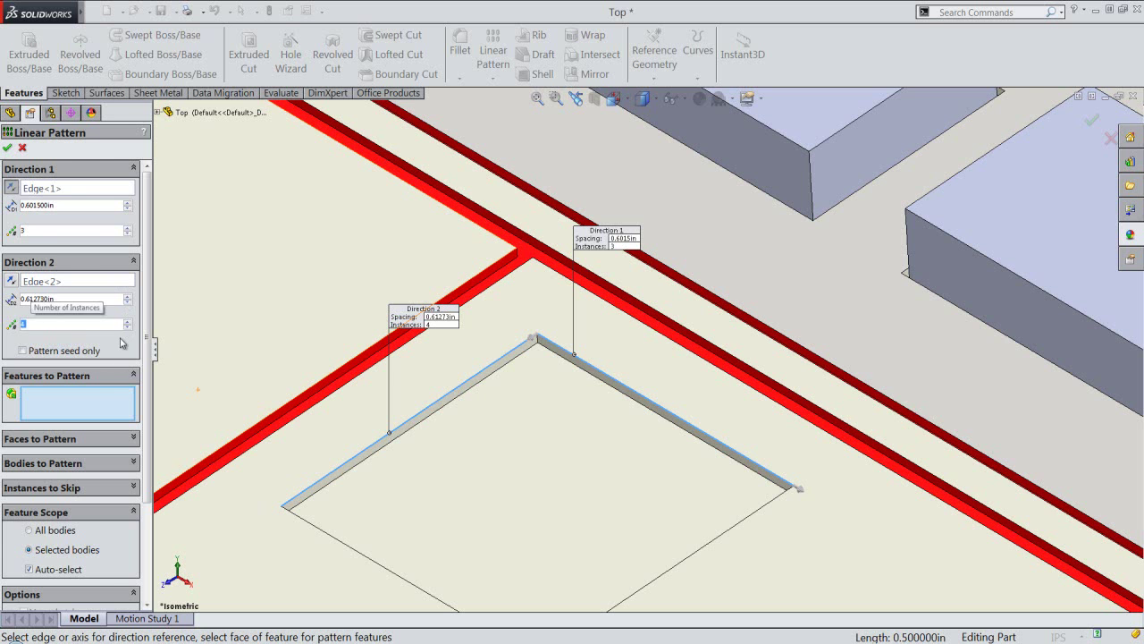
Finish LPattern3 with 4 instances in Direction 2, repeating Cut-Extrude7
left_click(106, 391)
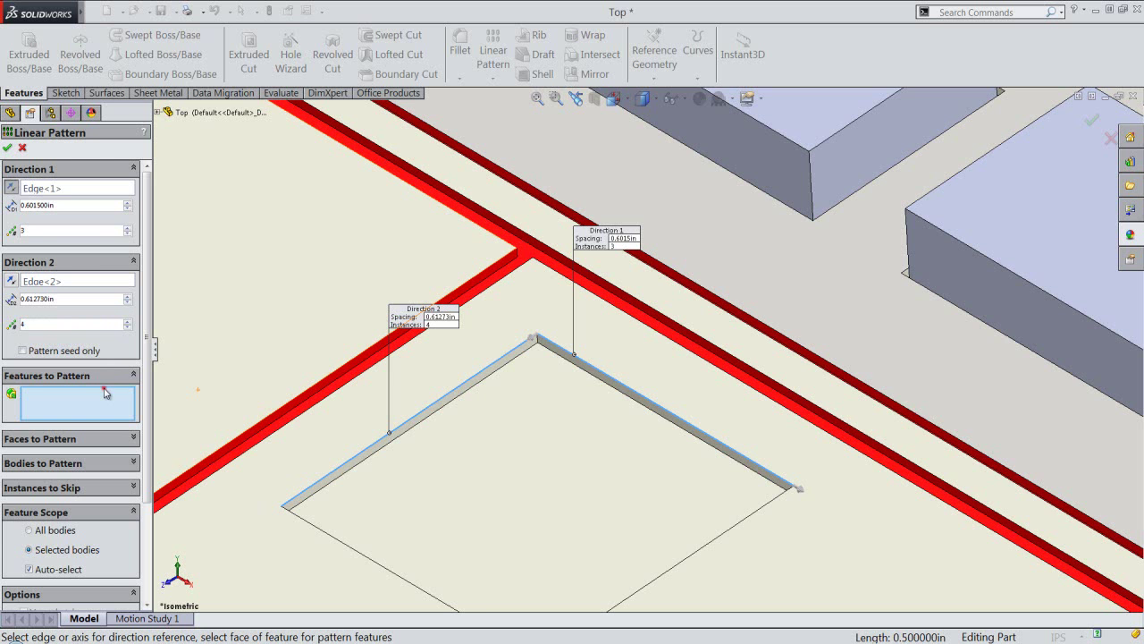
left_click(157, 112)
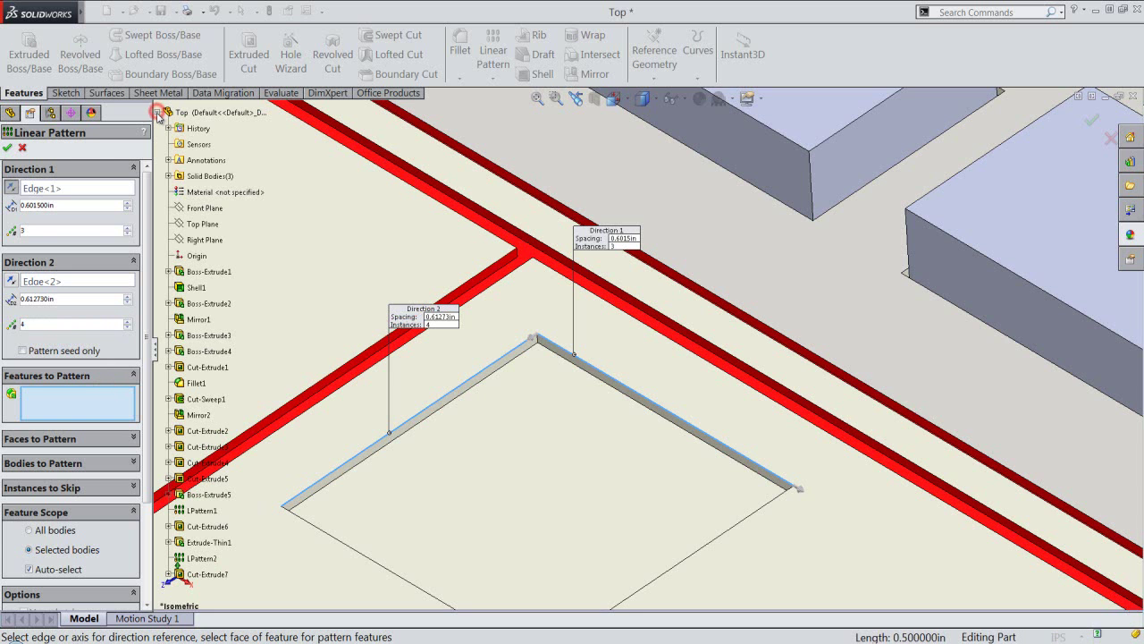
left_click(224, 575)
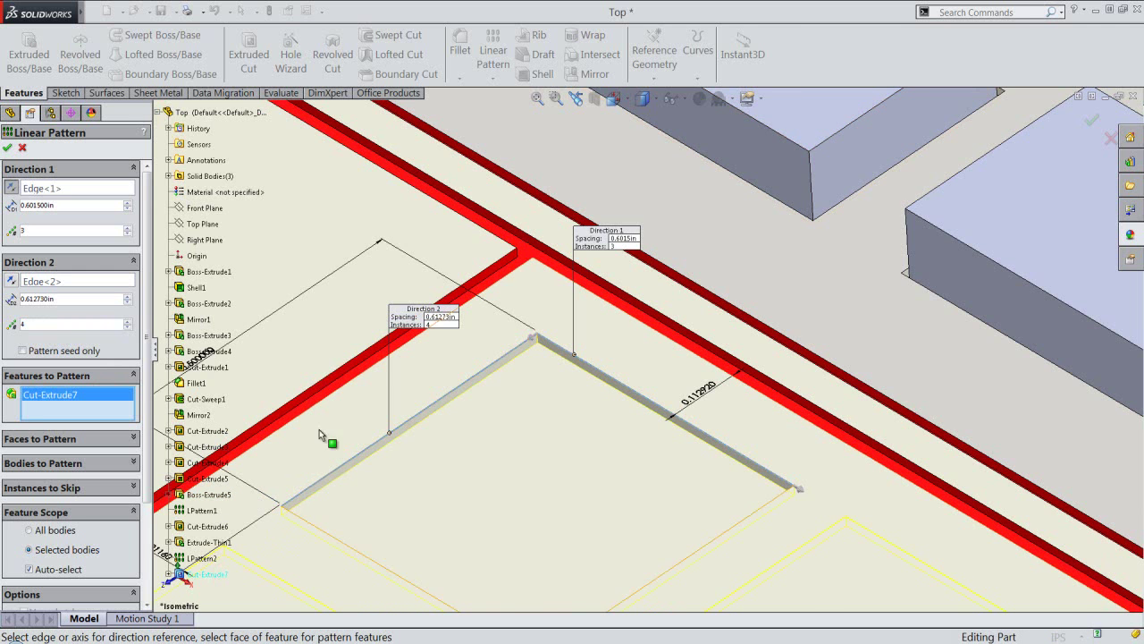
scroll(367, 286, "up", 2)
scroll(364, 287, "up", 2)
scroll(365, 288, "up", 2)
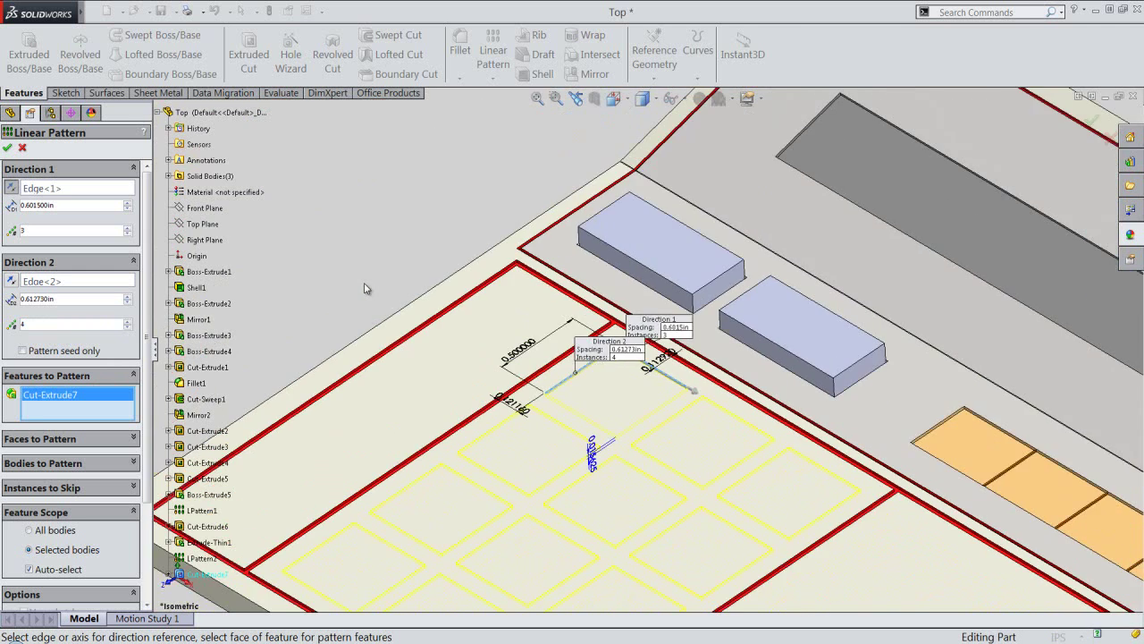
scroll(364, 288, "up", 1)
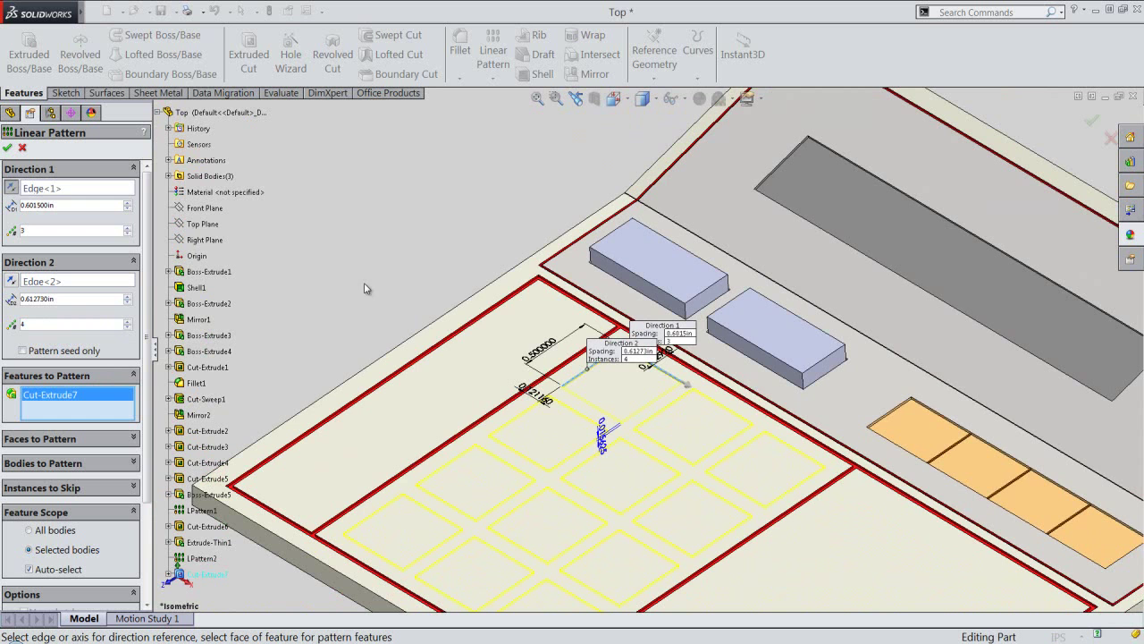
right_click(364, 212)
left_click(396, 323)
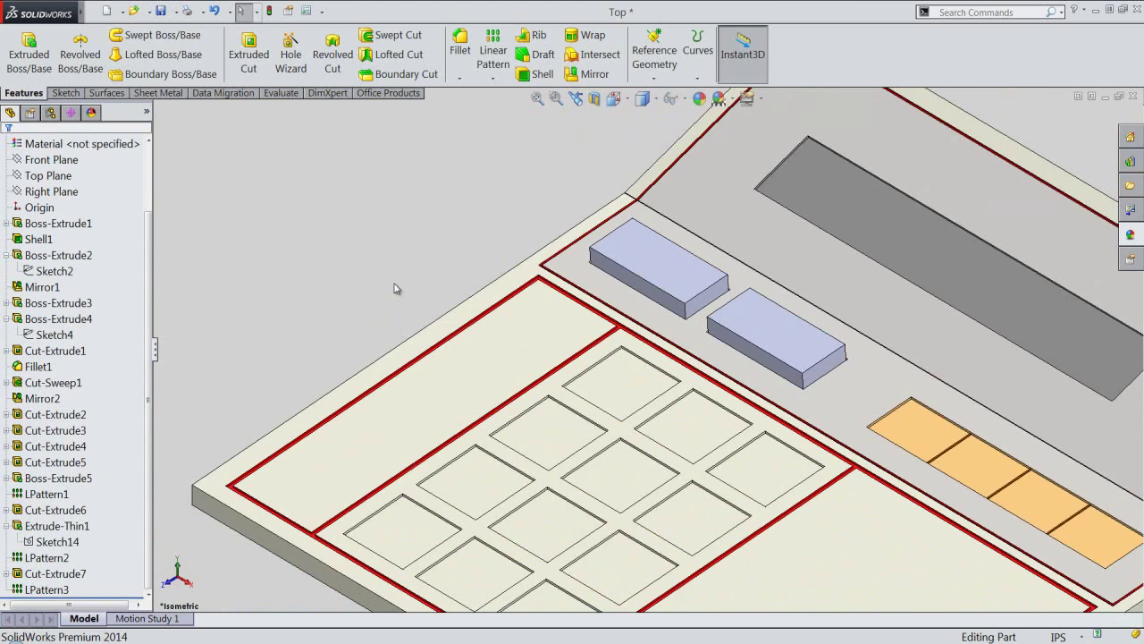
Save the calculator part
scroll(394, 288, "up", 2)
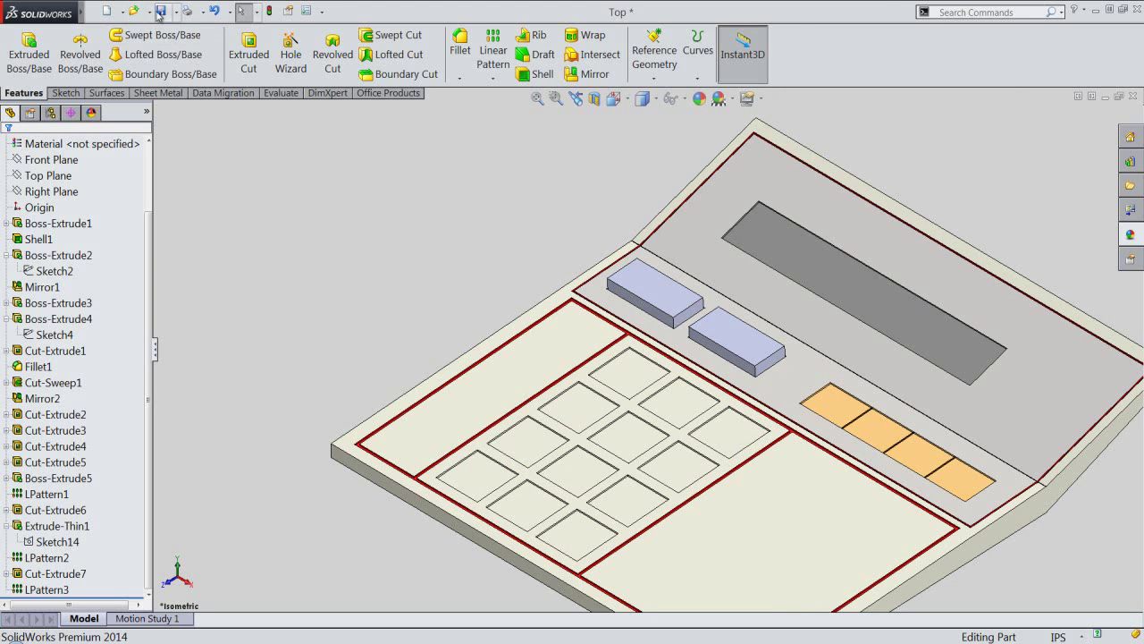
left_click(161, 12)
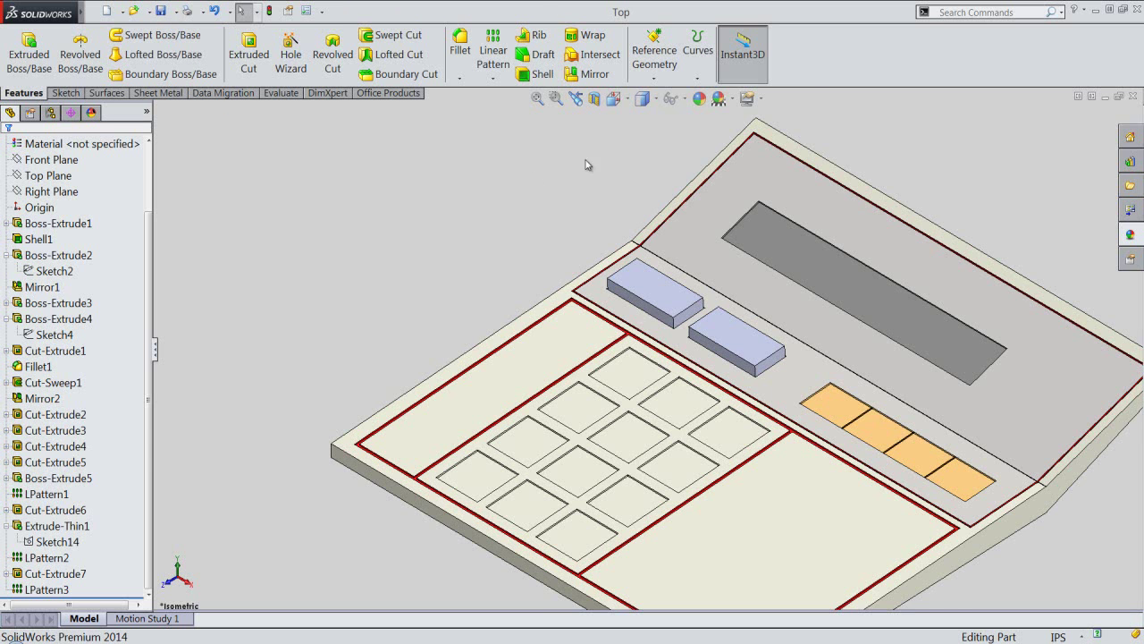
left_click(659, 78)
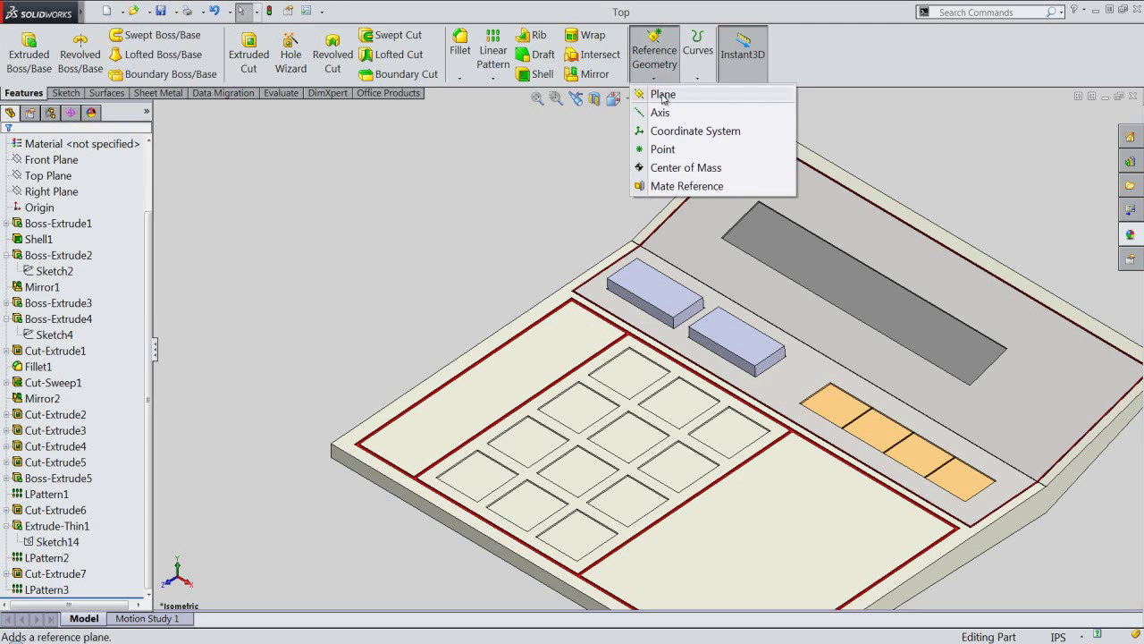
Start a reference plane using one red divider face as its first reference
left_click(661, 95)
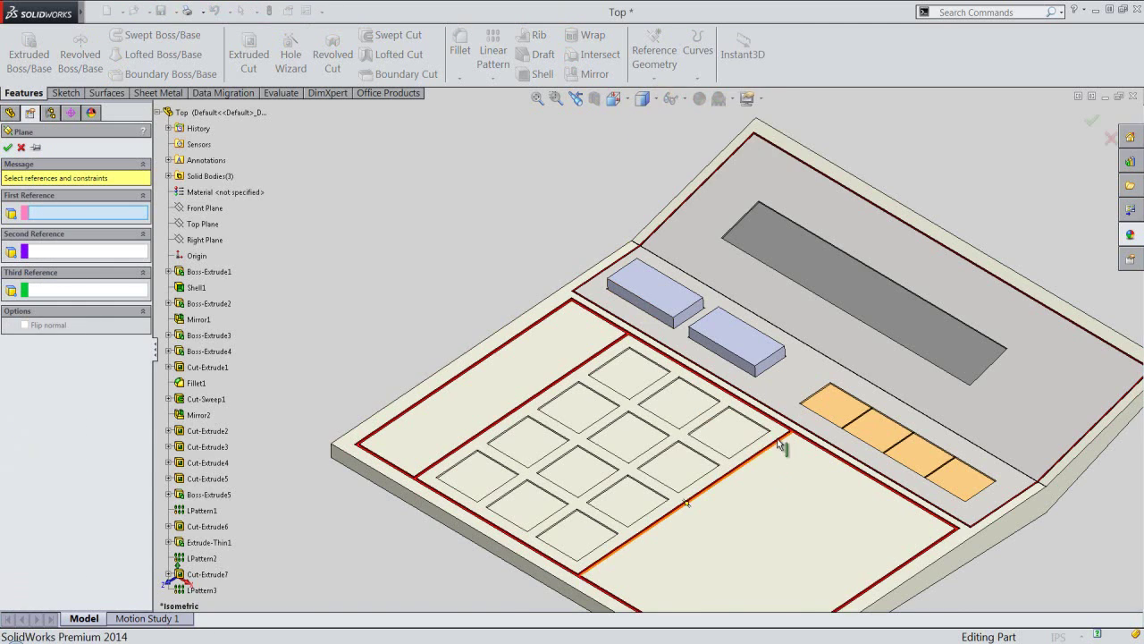
scroll(780, 438, "down", 2)
scroll(770, 416, "down", 3)
scroll(748, 397, "down", 3)
scroll(707, 390, "down", 3)
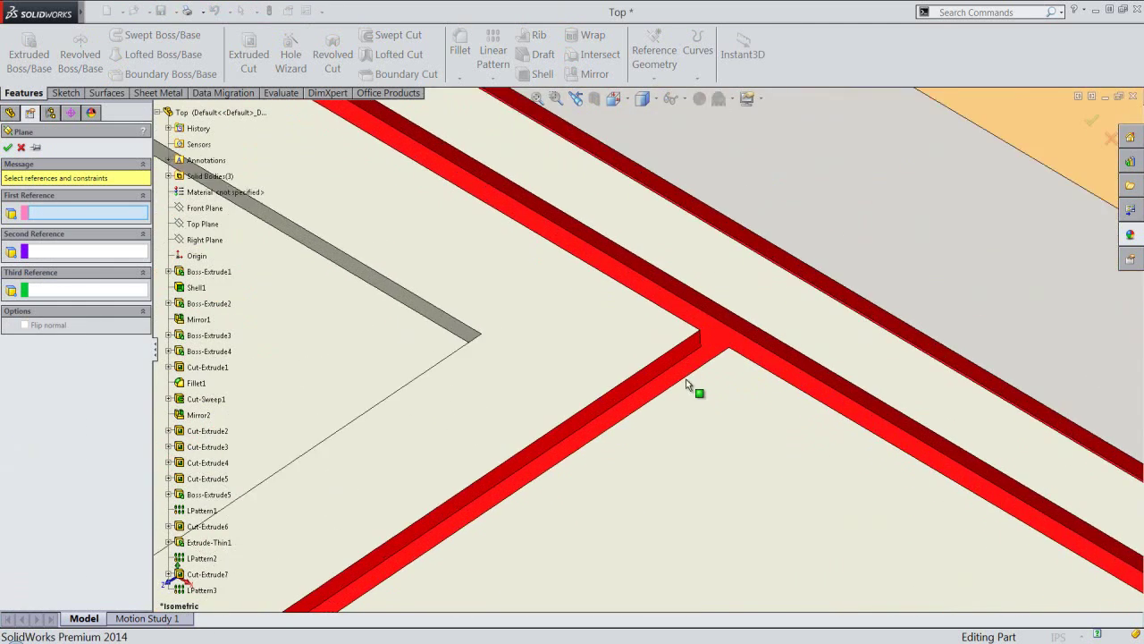
scroll(688, 384, "down", 2)
left_click(676, 301)
scroll(684, 307, "up", 2)
scroll(719, 329, "up", 2)
scroll(723, 325, "up", 2)
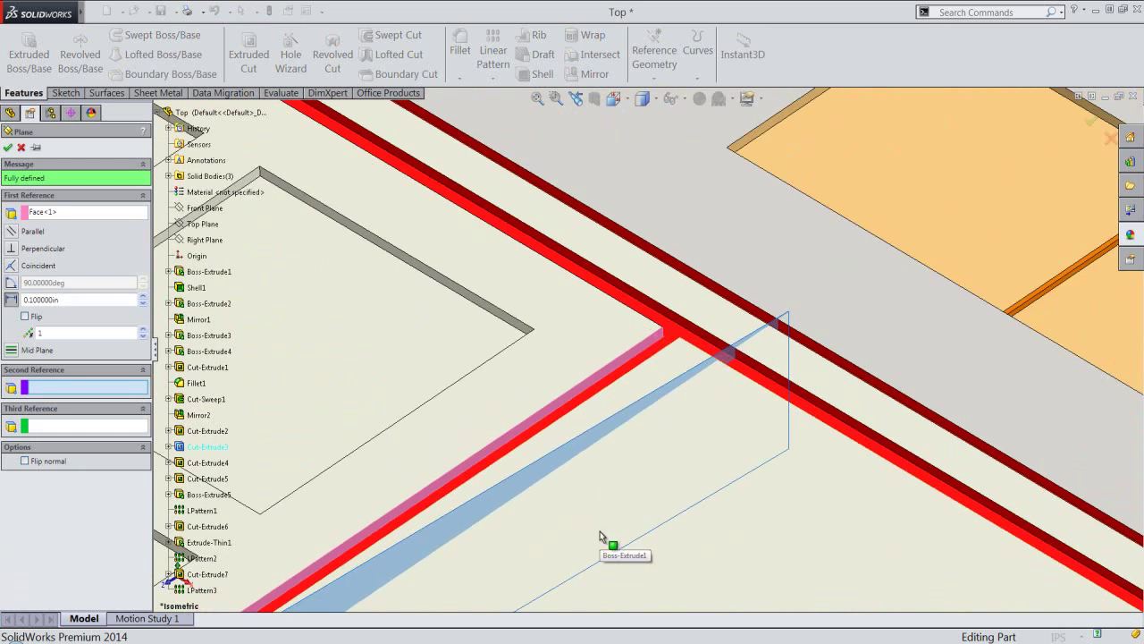
scroll(636, 475, "up", 2)
scroll(631, 480, "up", 2)
scroll(634, 486, "up", 2)
Add the opposite red divider face as second reference and create Plane1
middle_click_drag(448, 574, 531, 613)
scroll(385, 373, "down", 2)
scroll(394, 295, "down", 2)
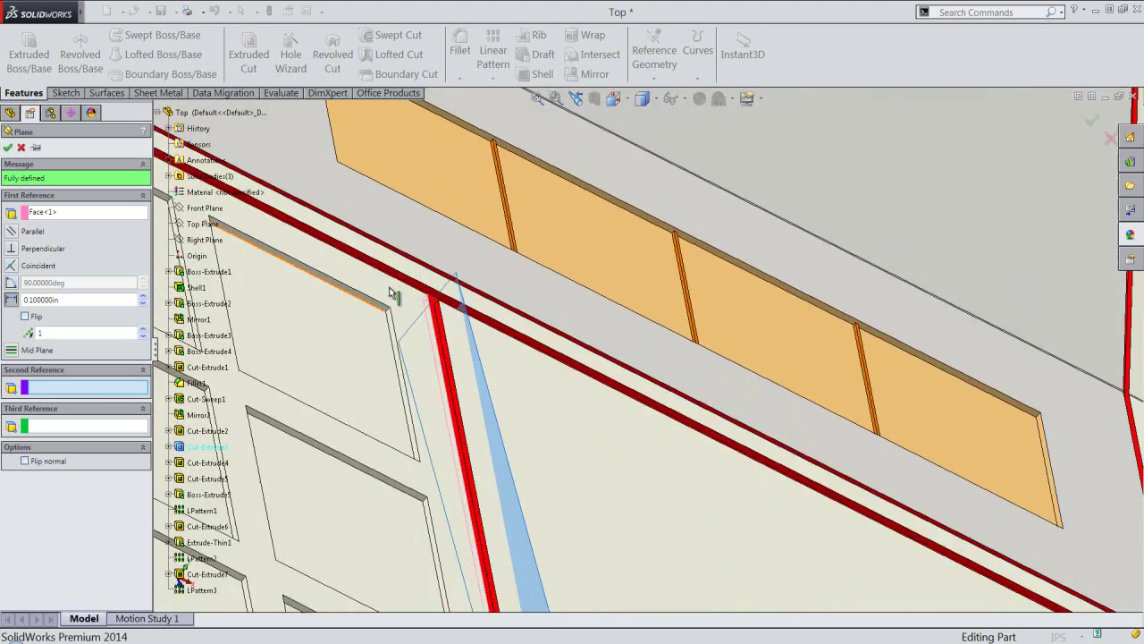
scroll(393, 295, "down", 2)
scroll(447, 308, "down", 2)
scroll(481, 317, "down", 2)
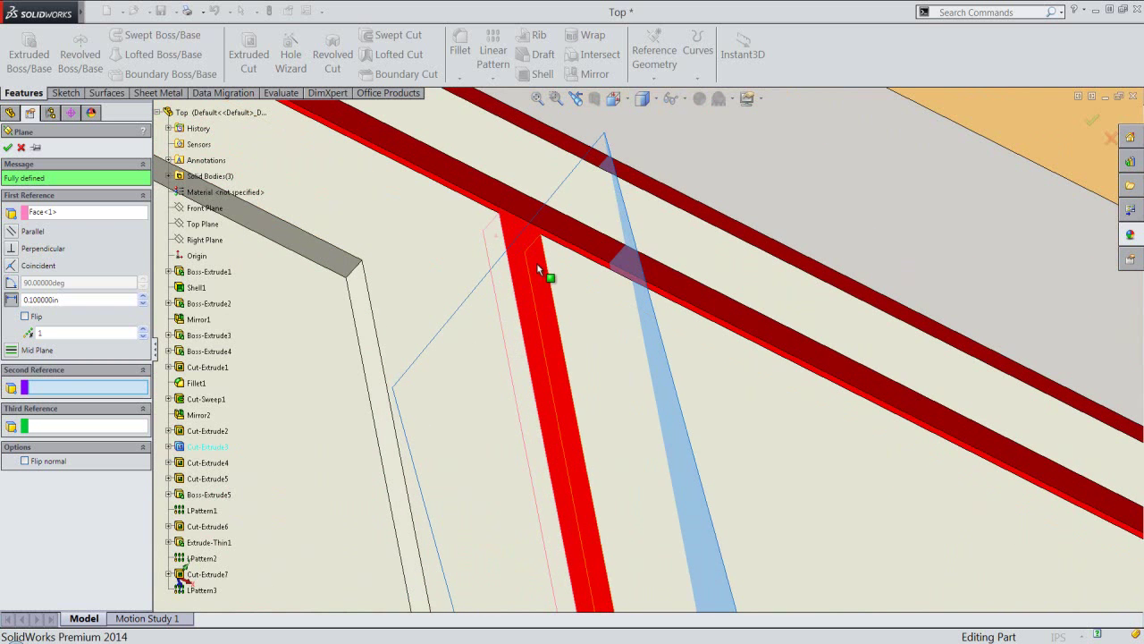
left_click(537, 262)
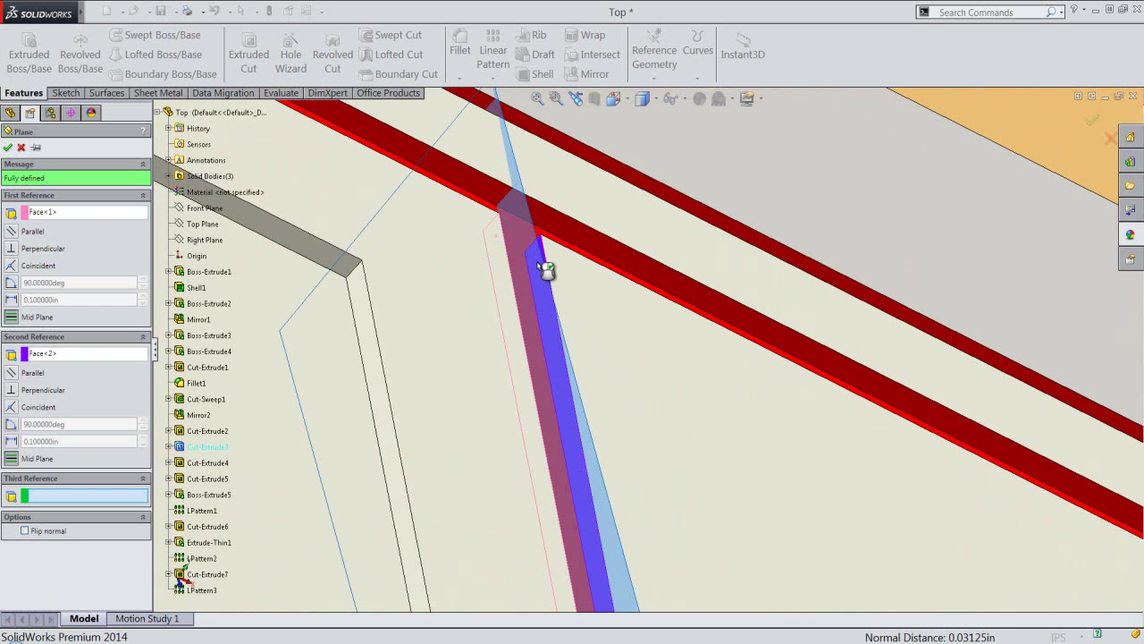
left_click(624, 104)
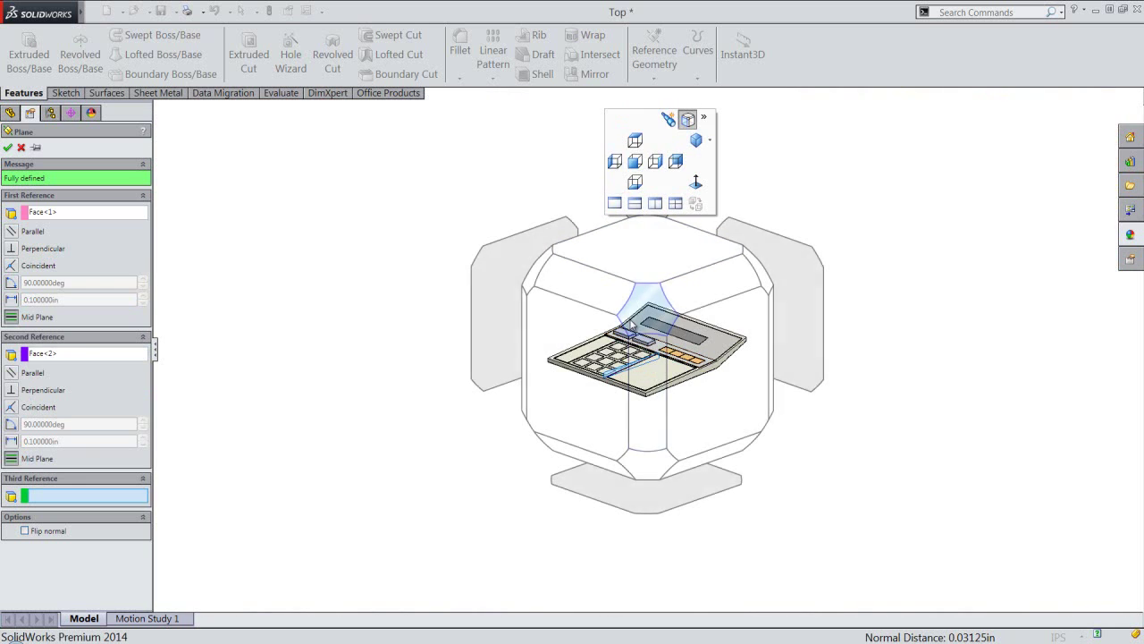
left_click(643, 304)
scroll(597, 417, "down", 3)
scroll(596, 418, "down", 3)
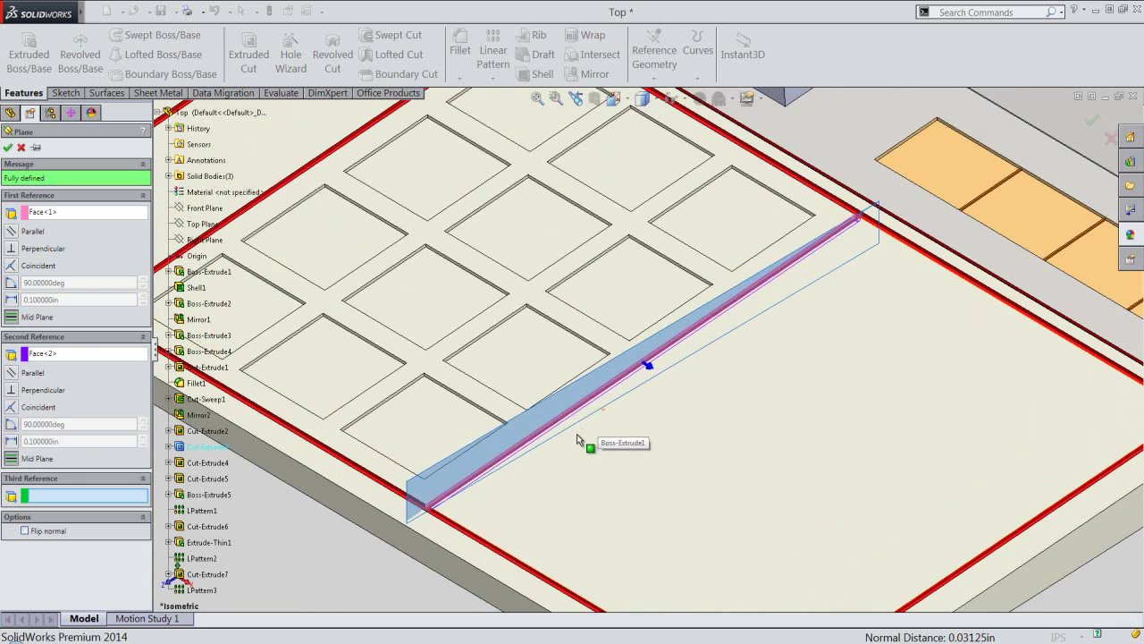
right_click(317, 545)
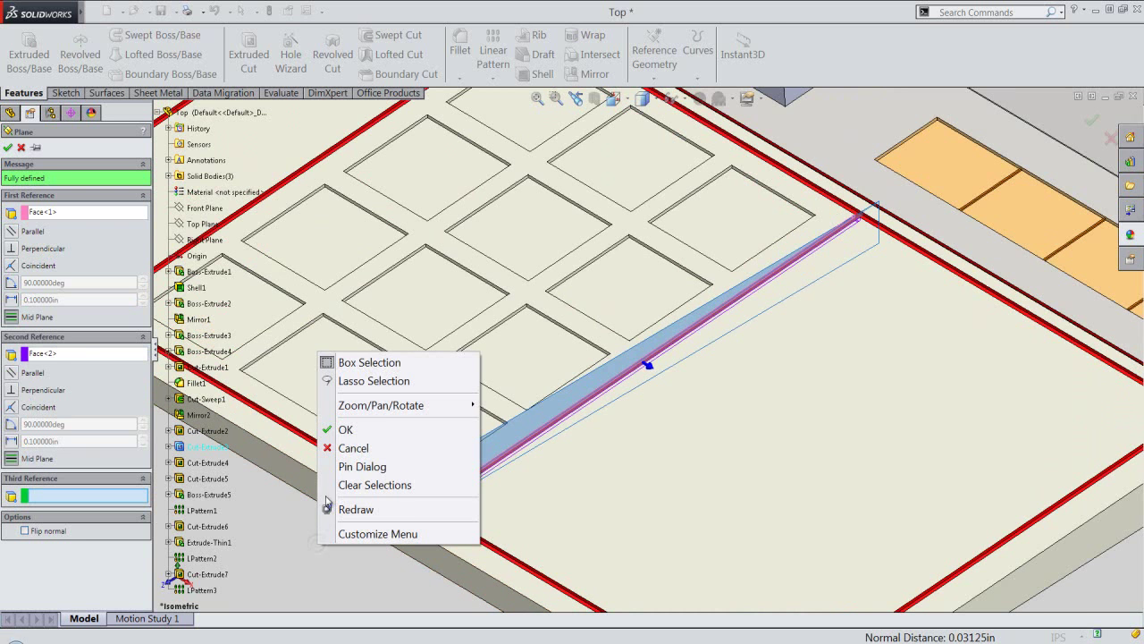
left_click(345, 430)
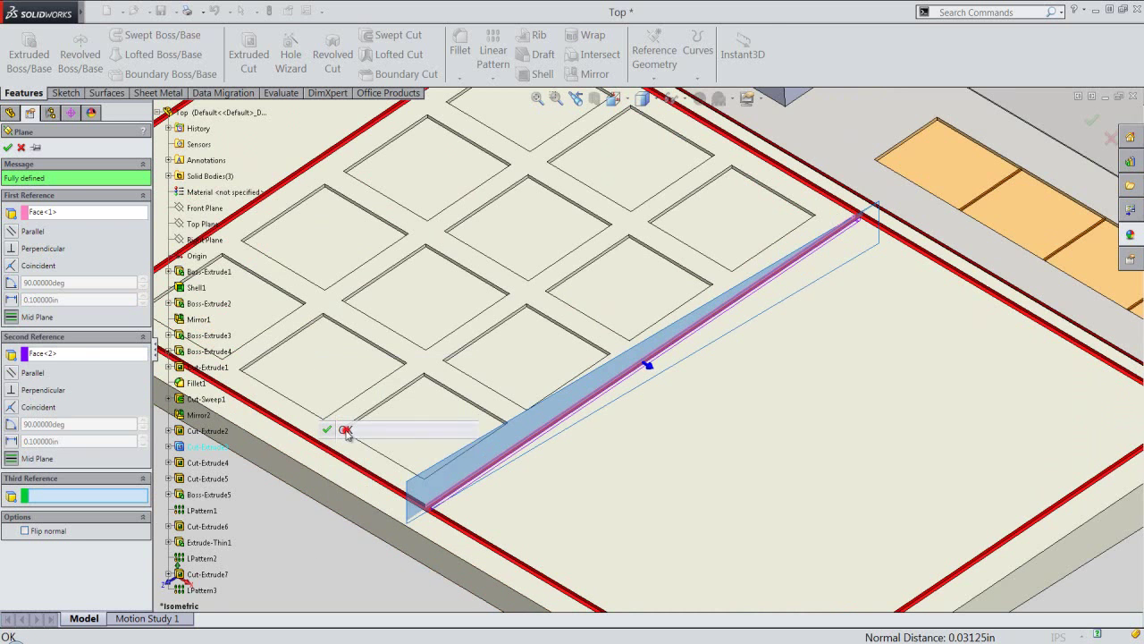
Mirror Cut-Extrude7 and LPattern3 across Plane1
left_click(350, 597)
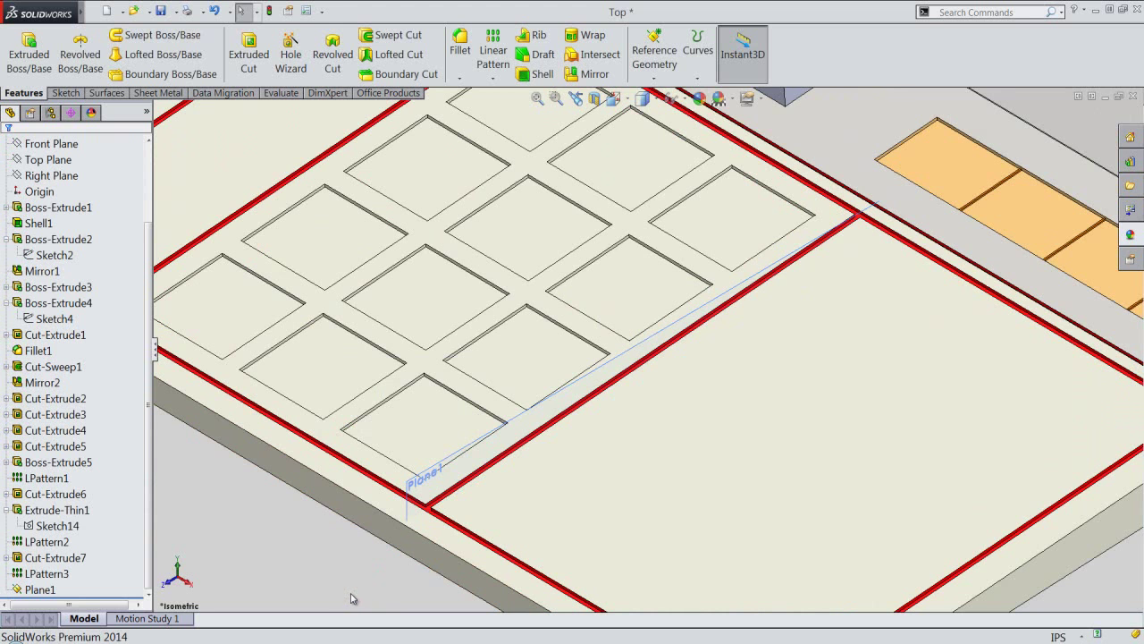
left_click(581, 70)
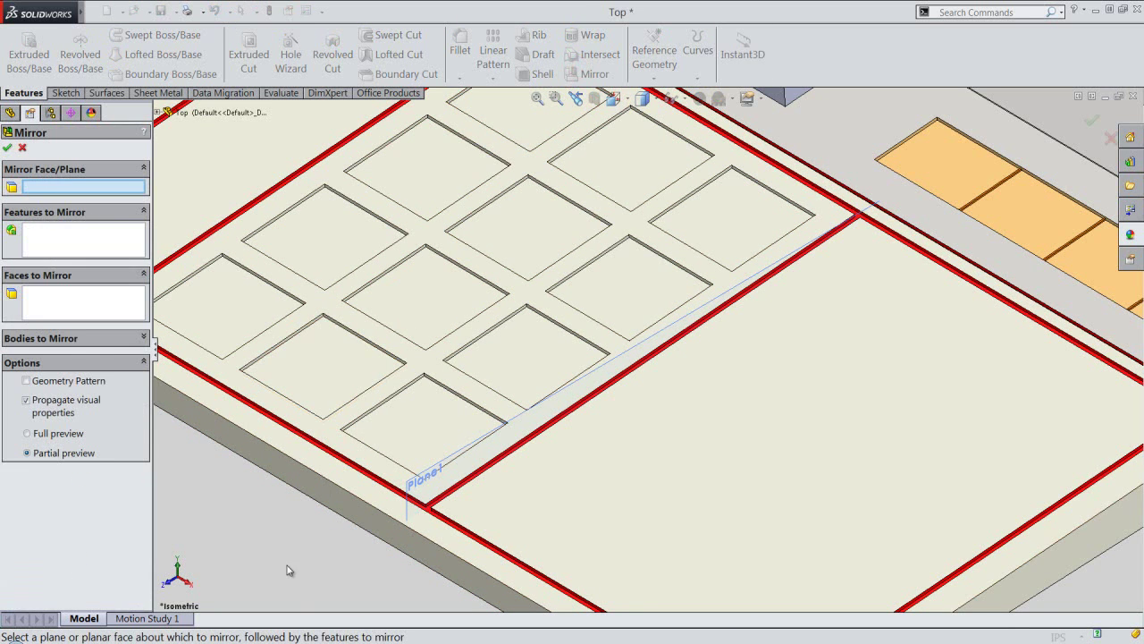
left_click(160, 110)
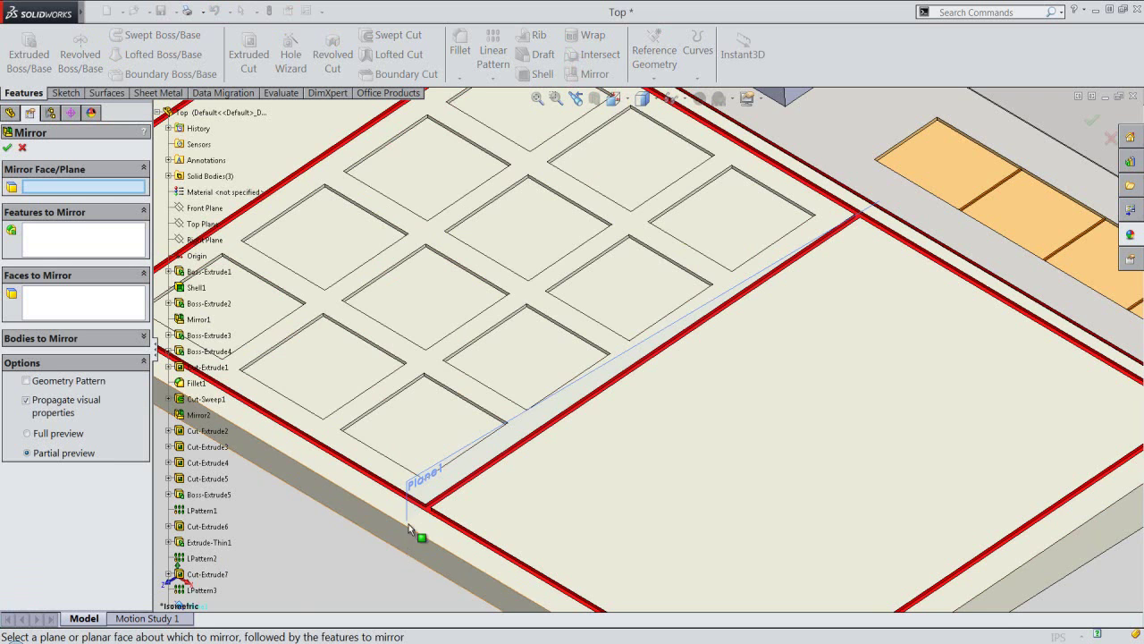
left_click(410, 481)
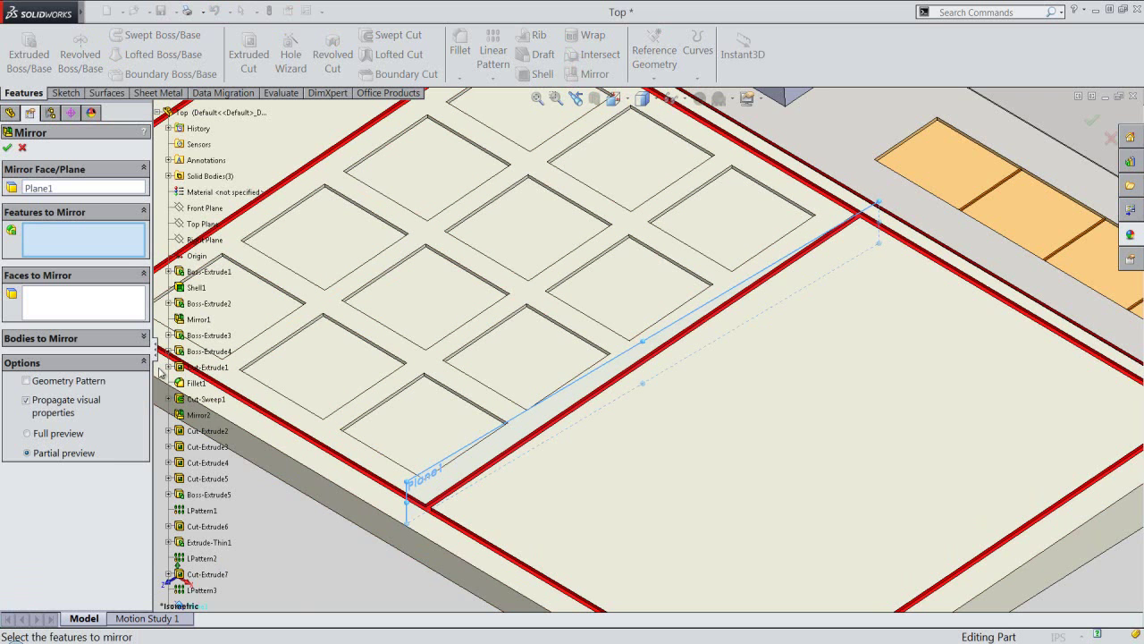
left_click(212, 574)
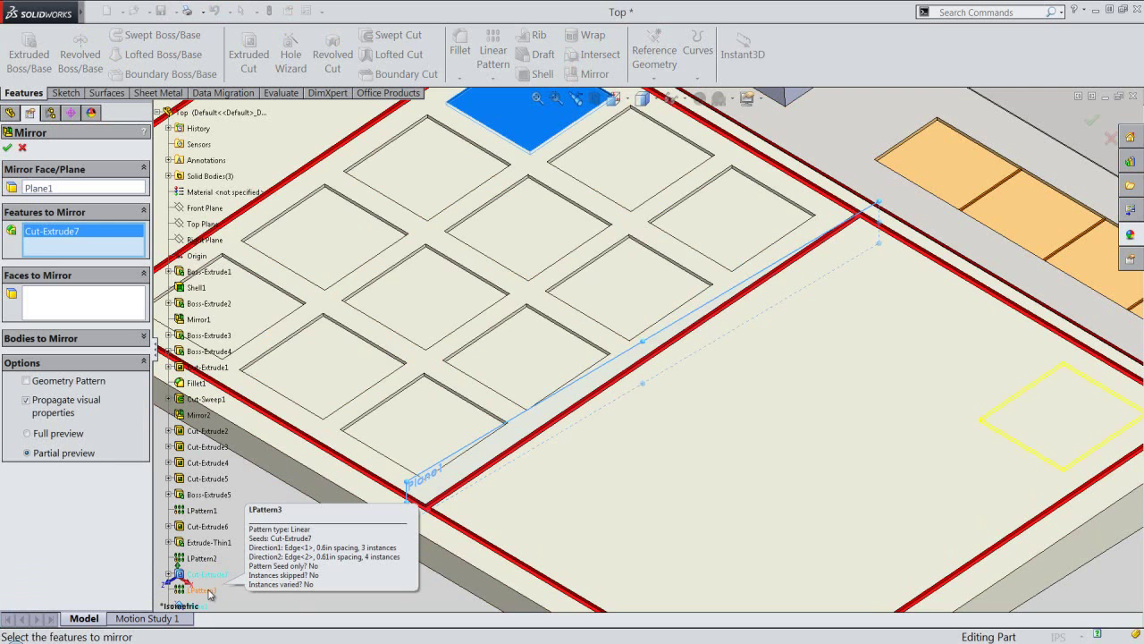
left_click(200, 590)
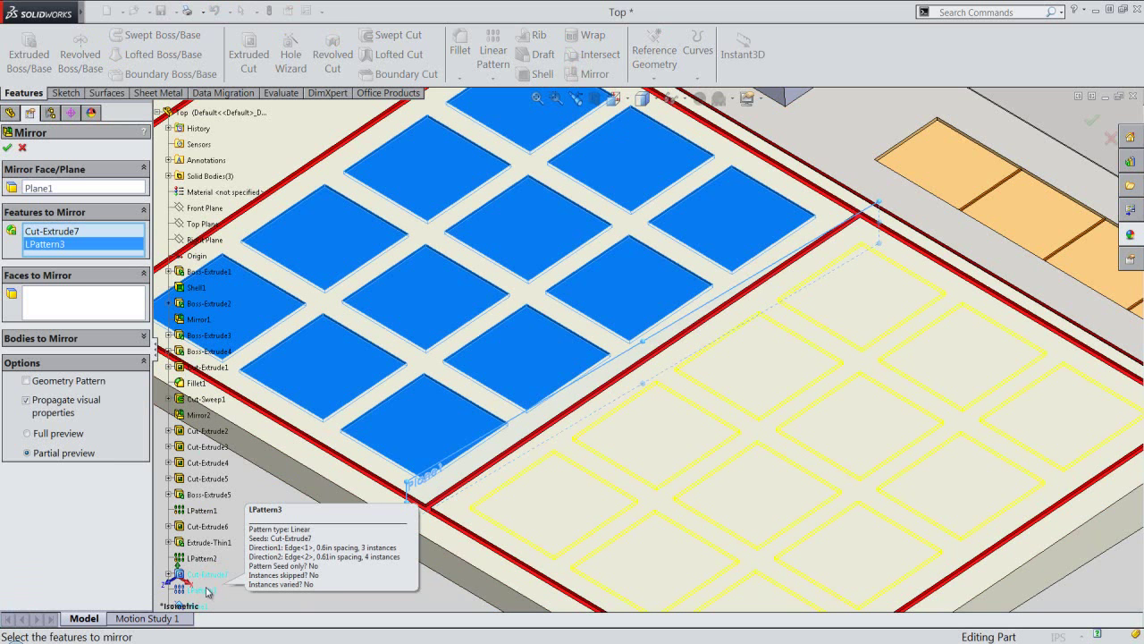
left_click(8, 150)
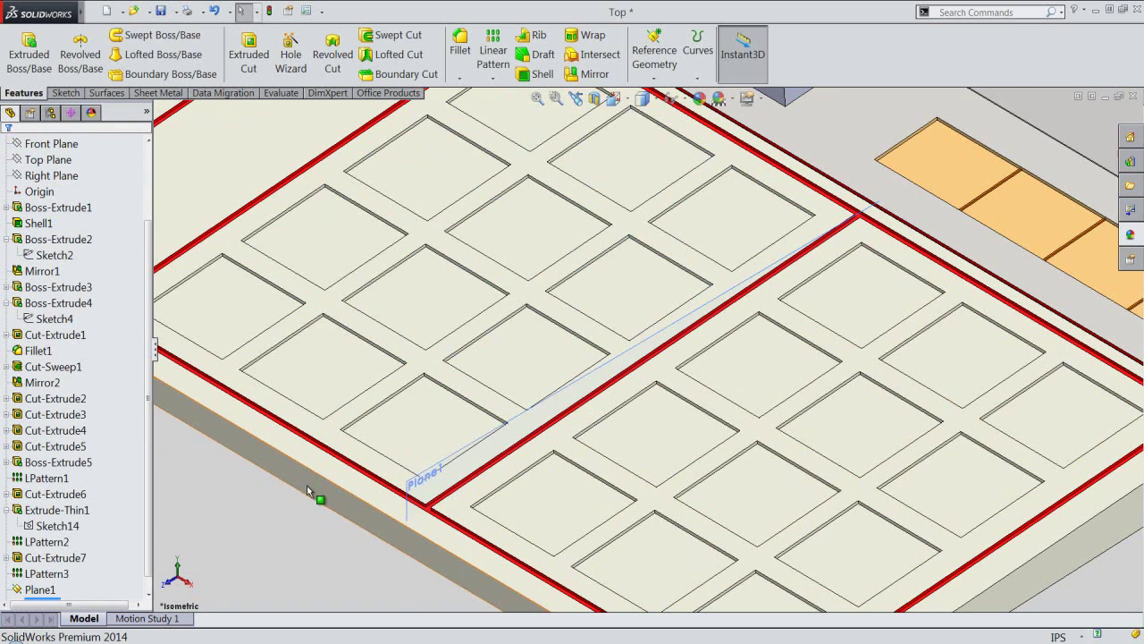
Hide Plane1 in the model view
scroll(299, 528, "down", 3)
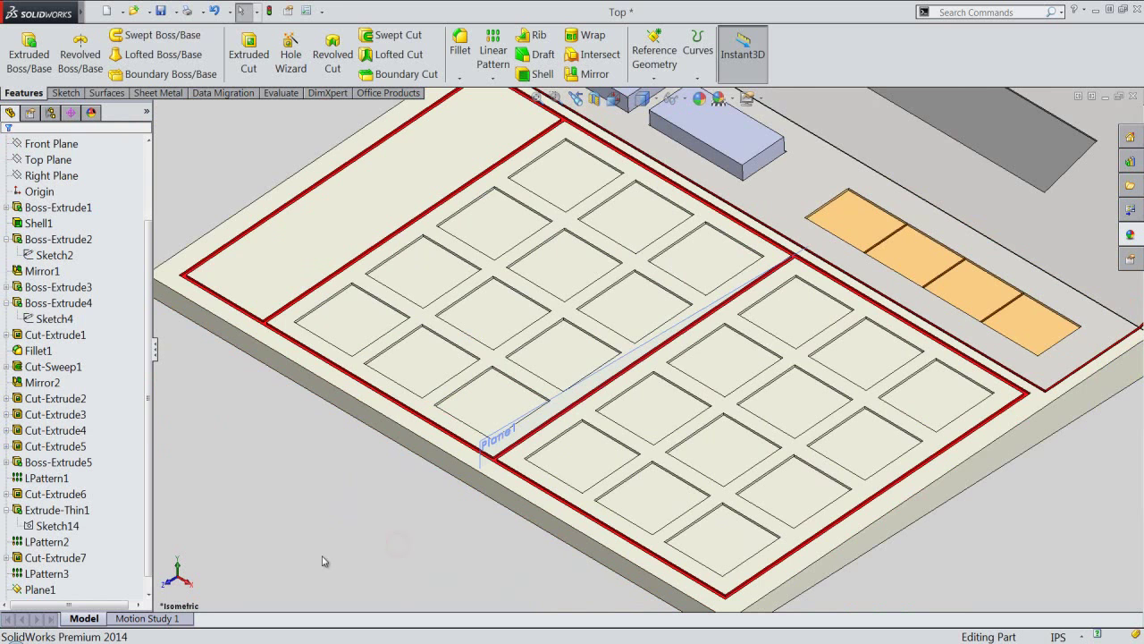
left_click(43, 589)
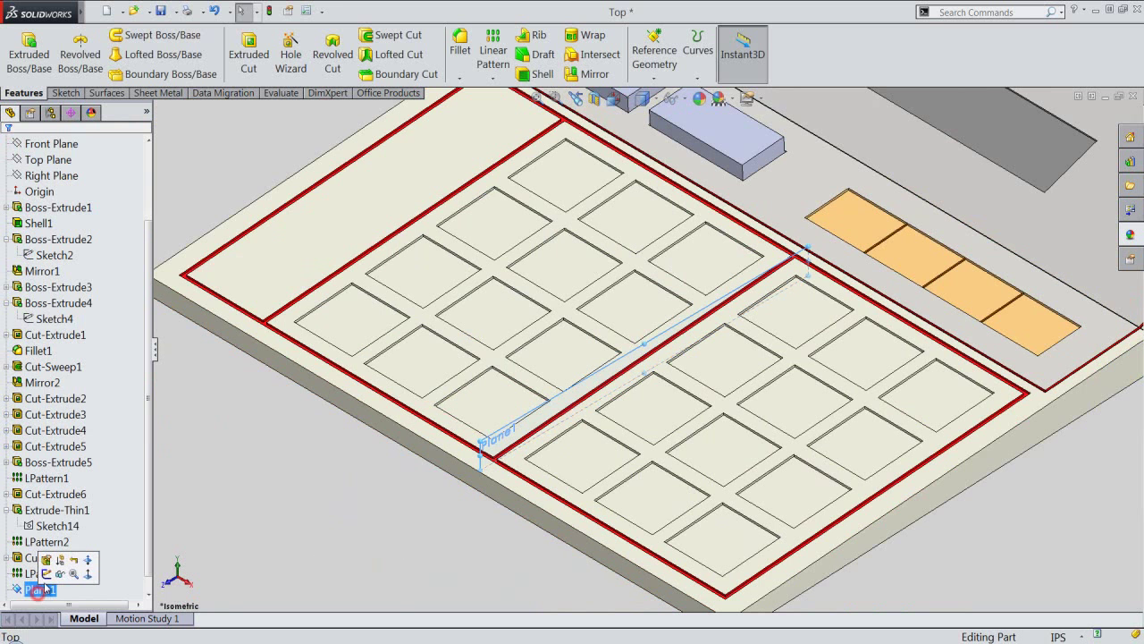
left_click(61, 577)
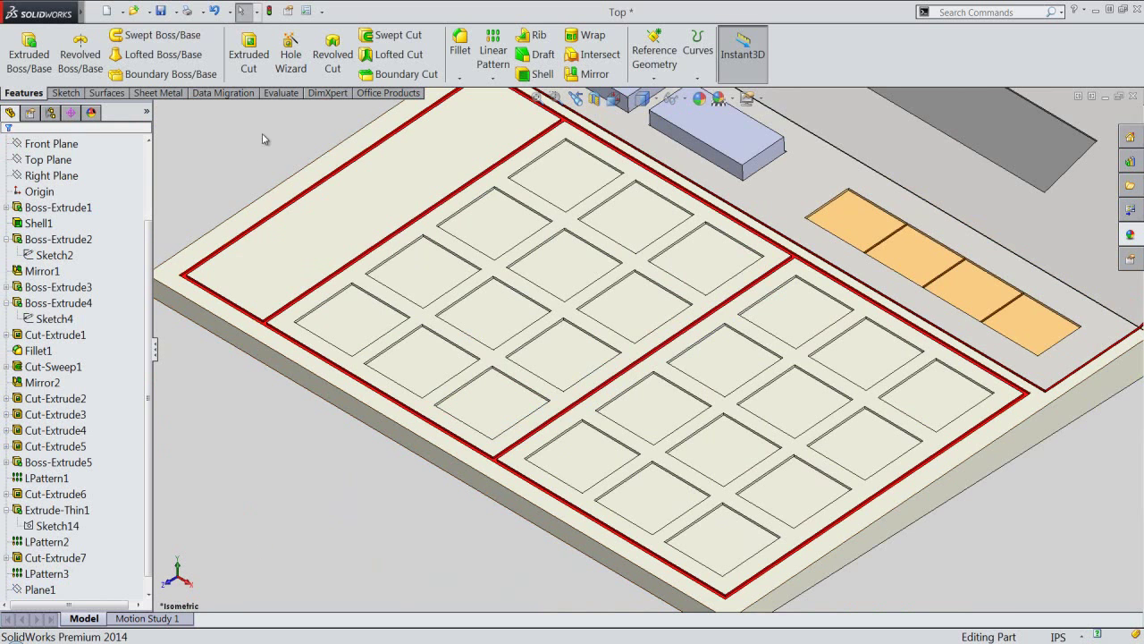
Sketch a corner rectangle on the keypad face beside a key pocket
left_click(259, 59)
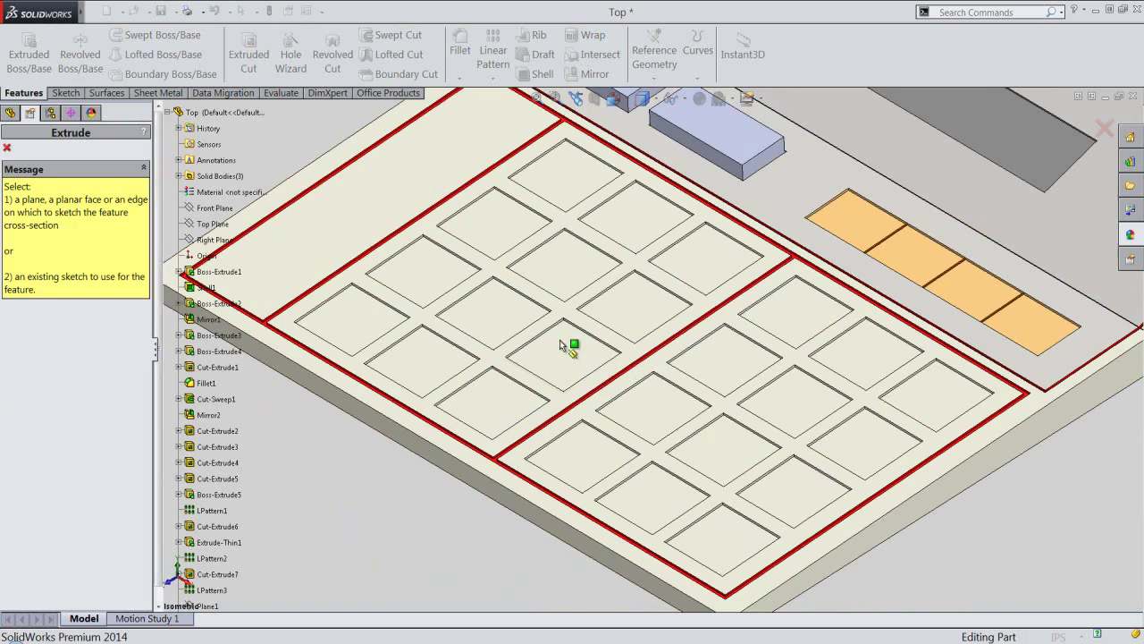
scroll(601, 395, "down", 3)
scroll(601, 395, "down", 3)
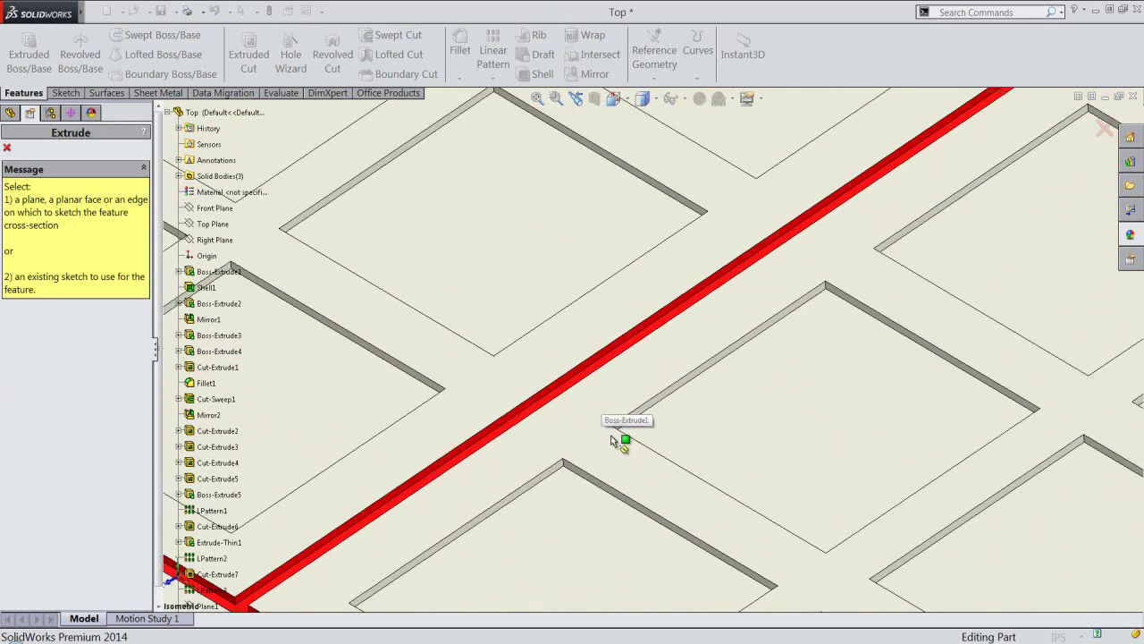
left_click(622, 460)
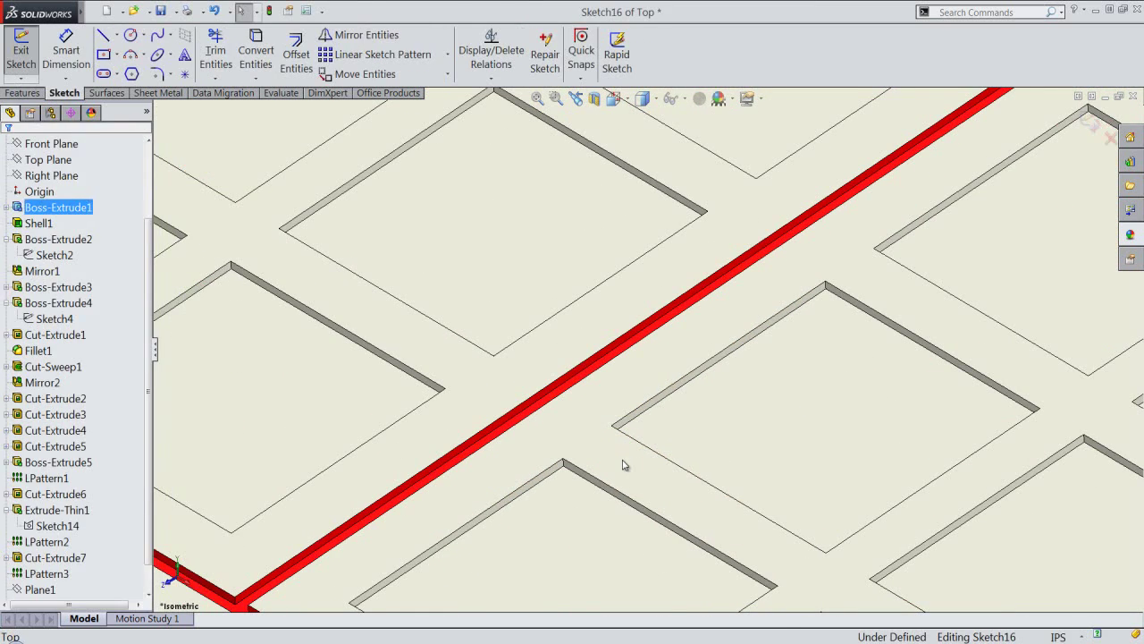
right_click(623, 459)
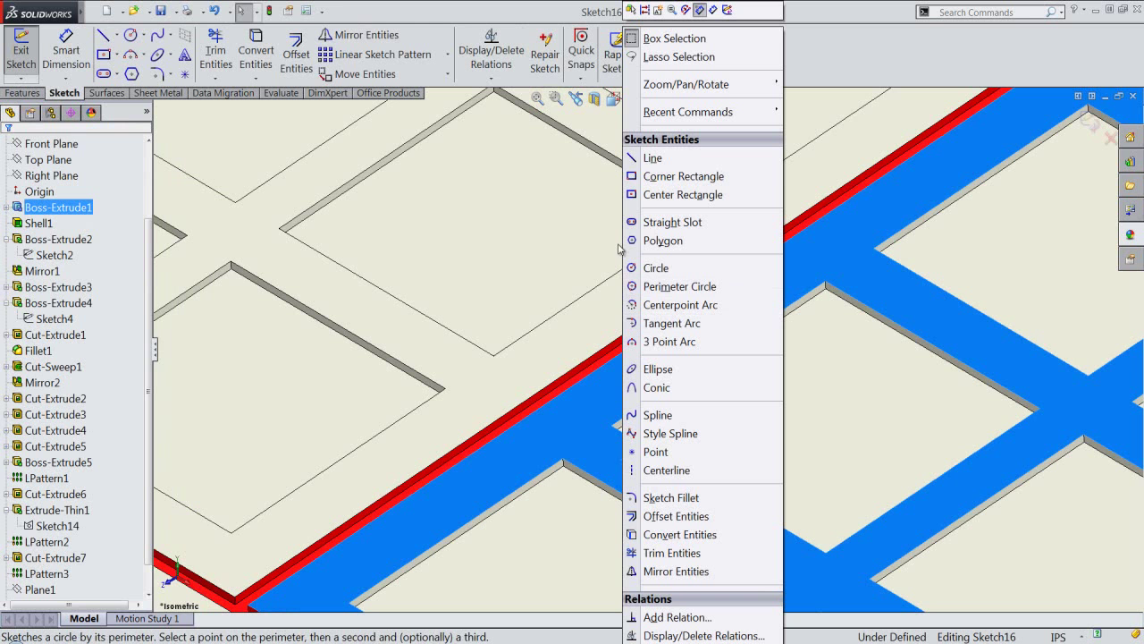
left_click(636, 177)
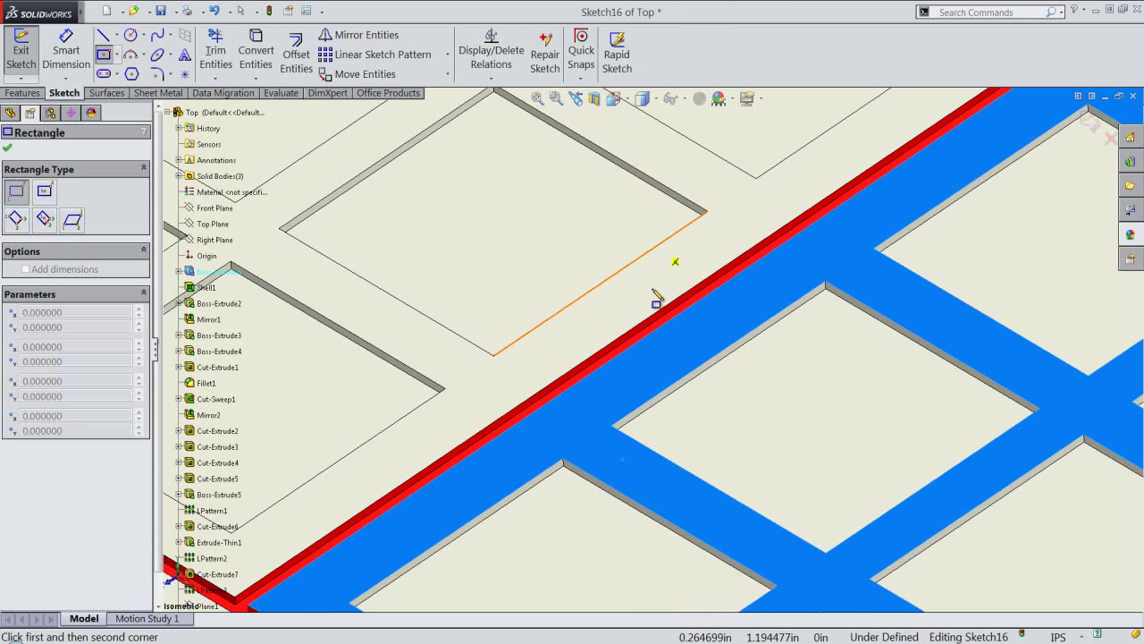
left_click(610, 427)
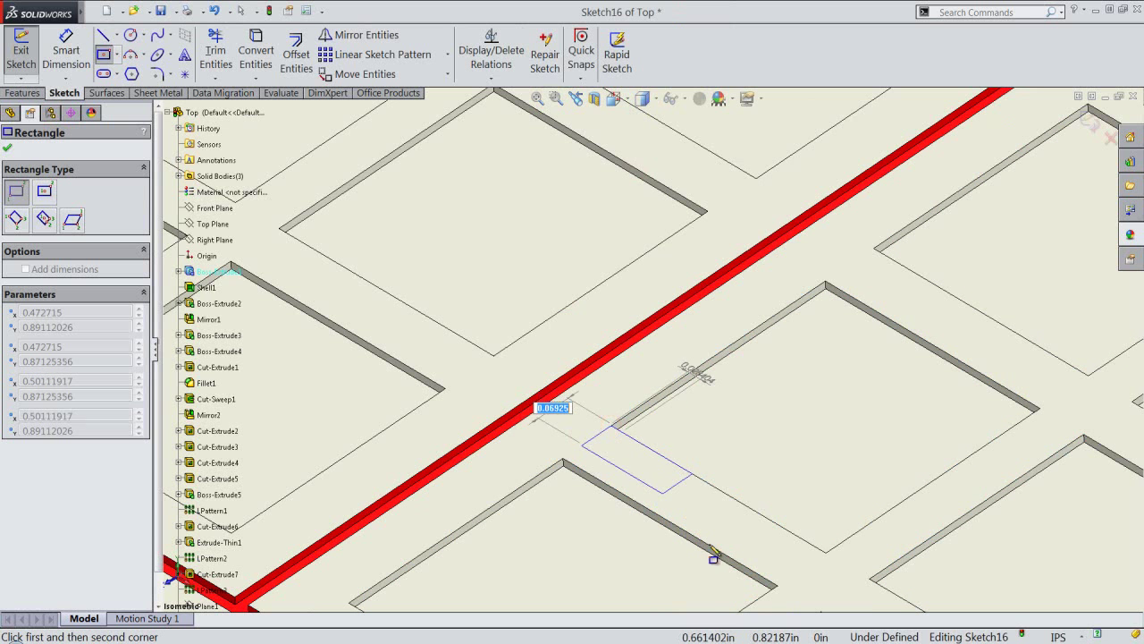
left_click(778, 585)
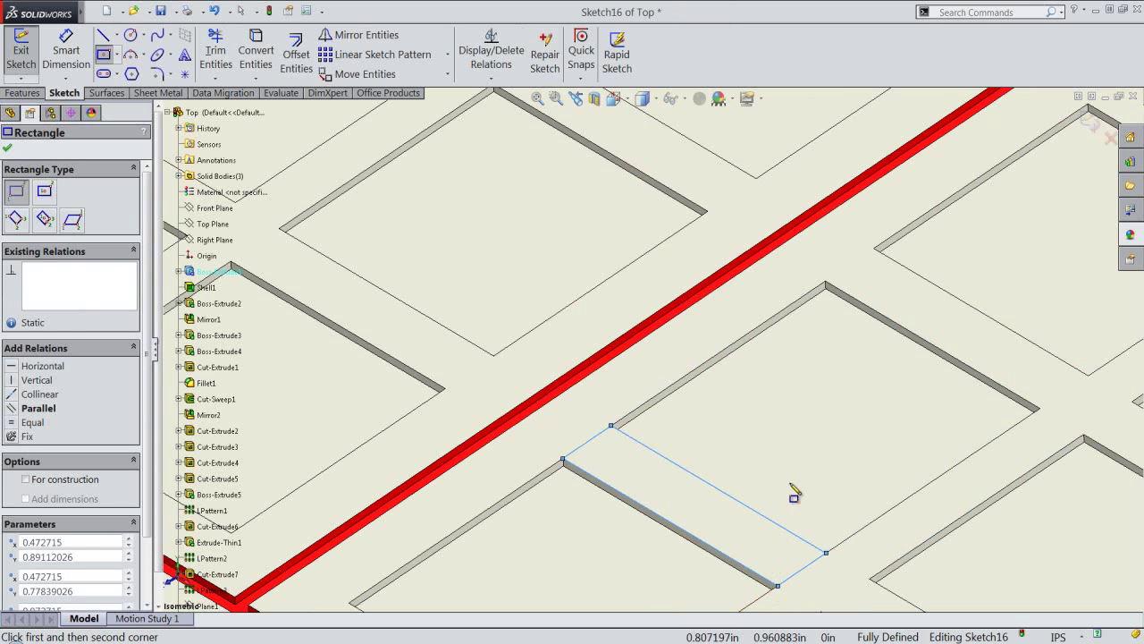
right_click(810, 452)
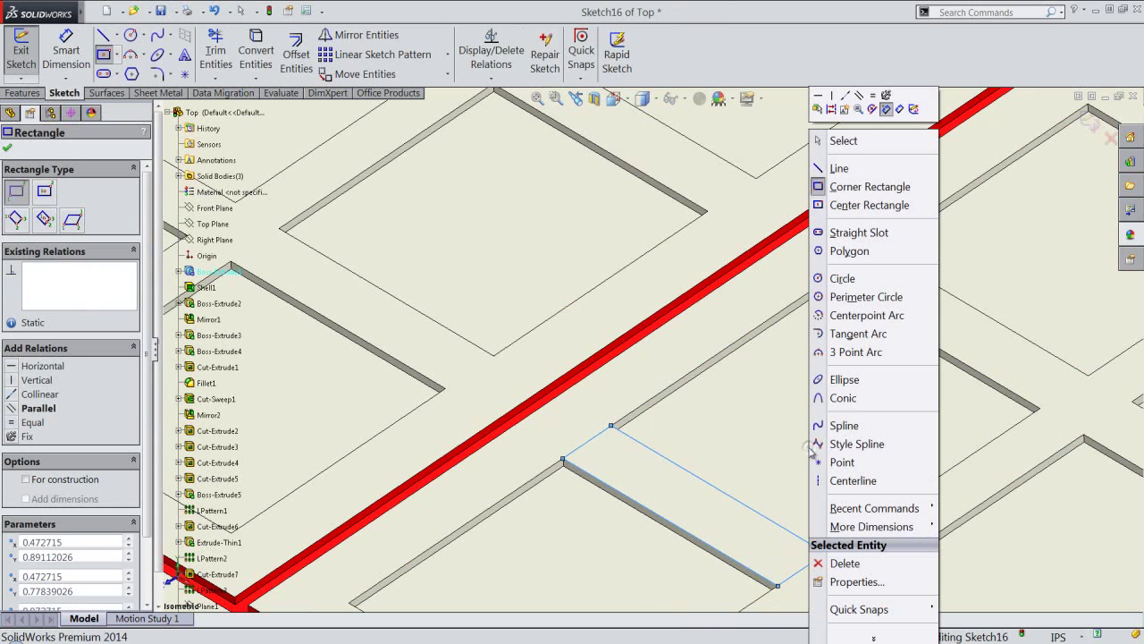
left_click(856, 143)
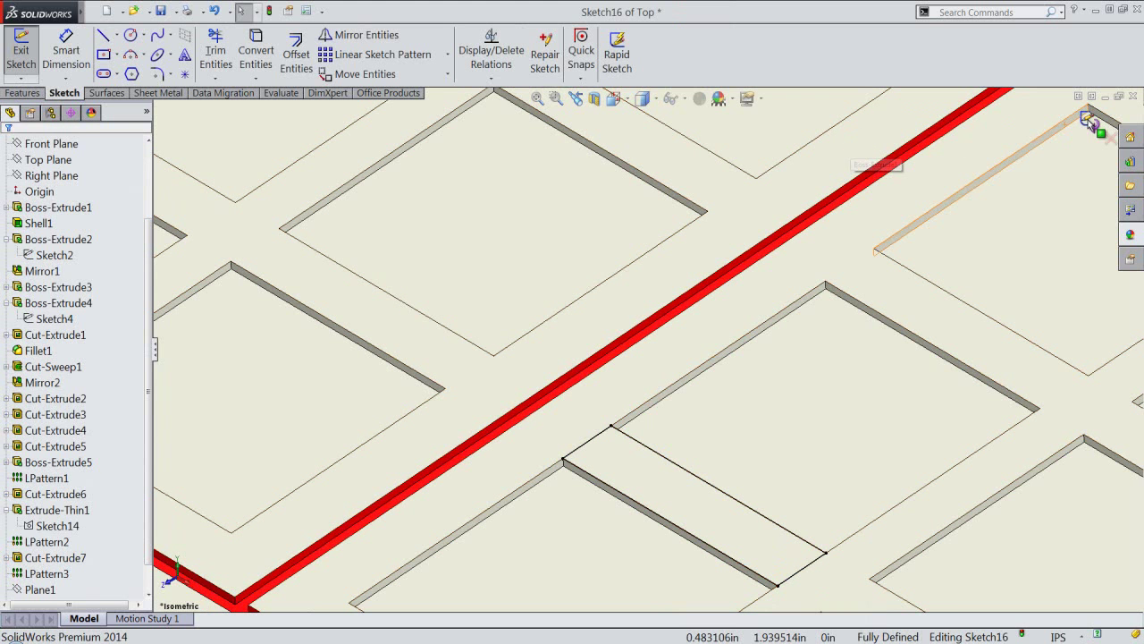
Cut the rectangle as a 0.015625 in deep blind Extruded Cut
left_click(1089, 119)
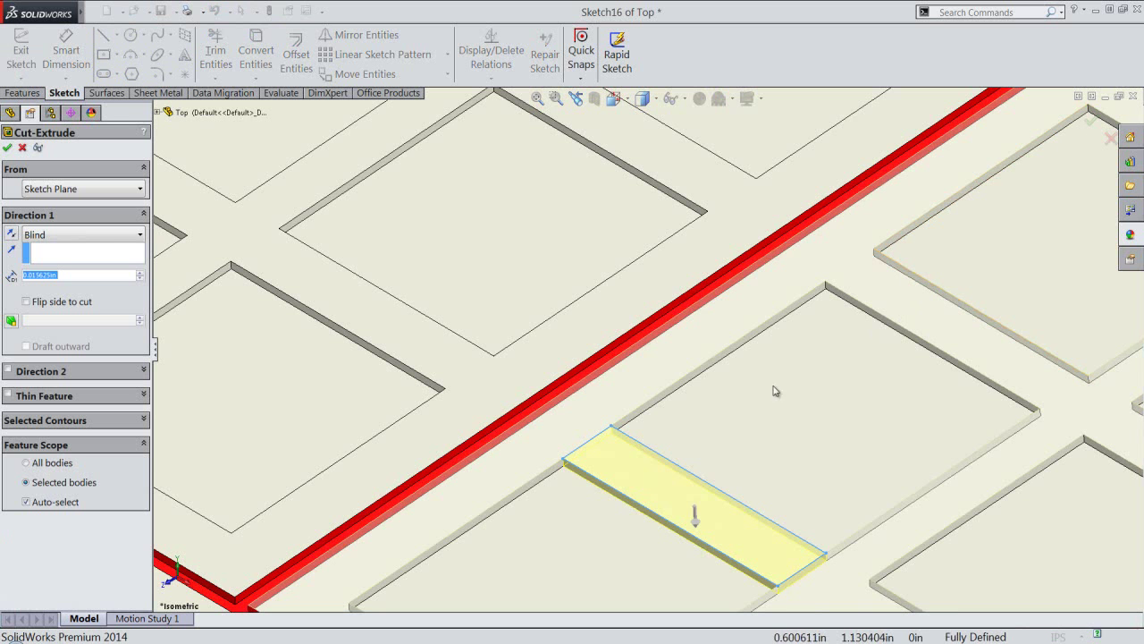
left_click(65, 274)
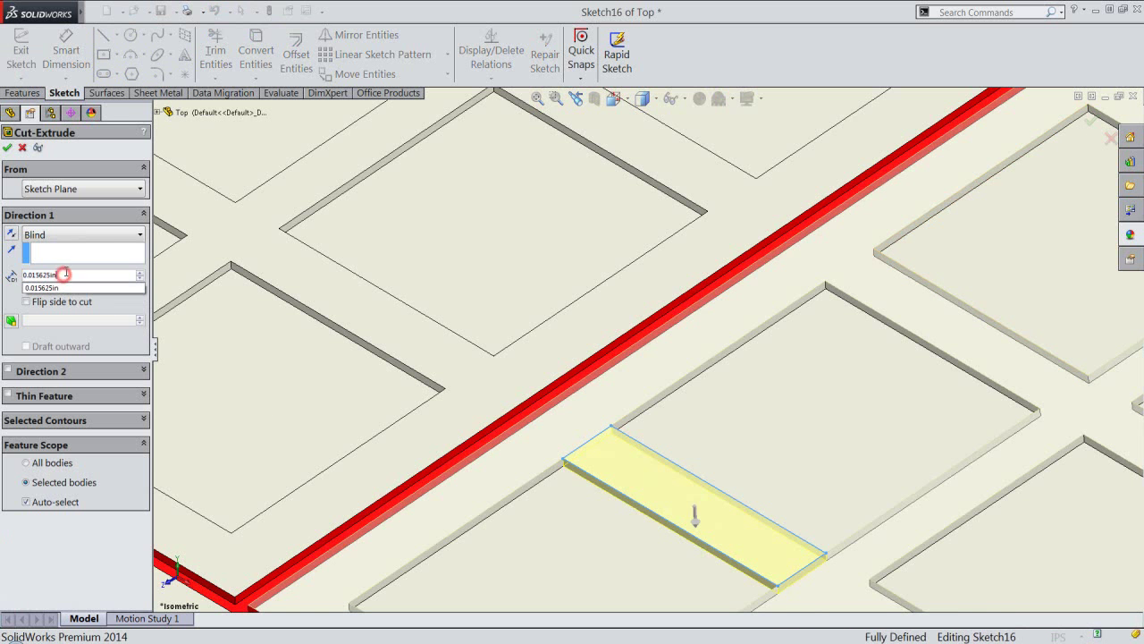
left_click(7, 148)
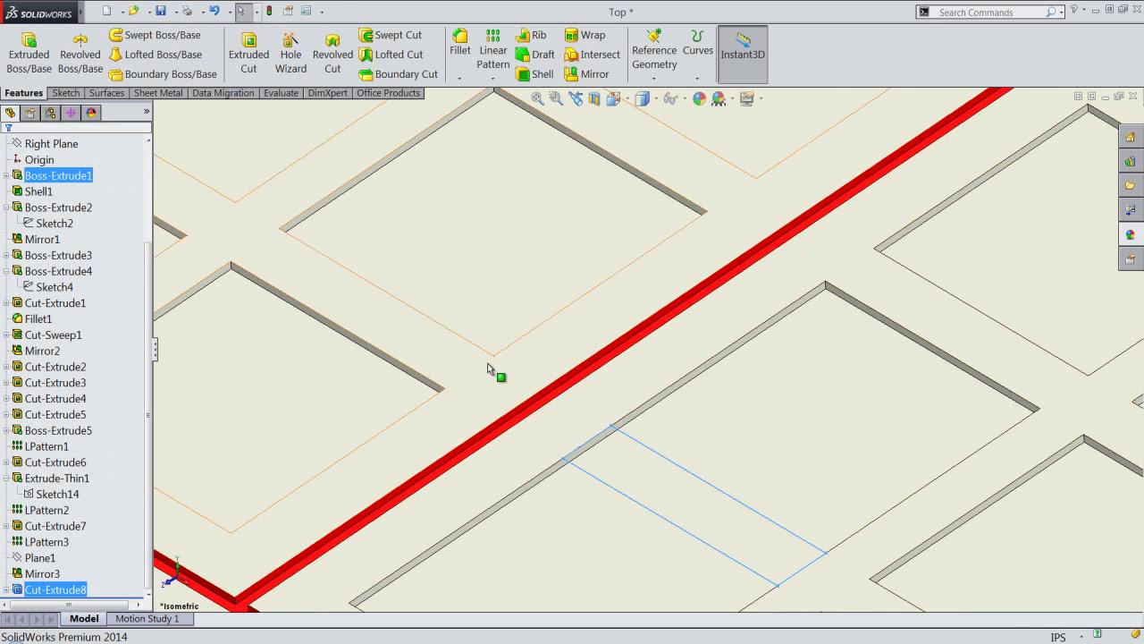
scroll(794, 388, "up", 3)
scroll(821, 398, "up", 2)
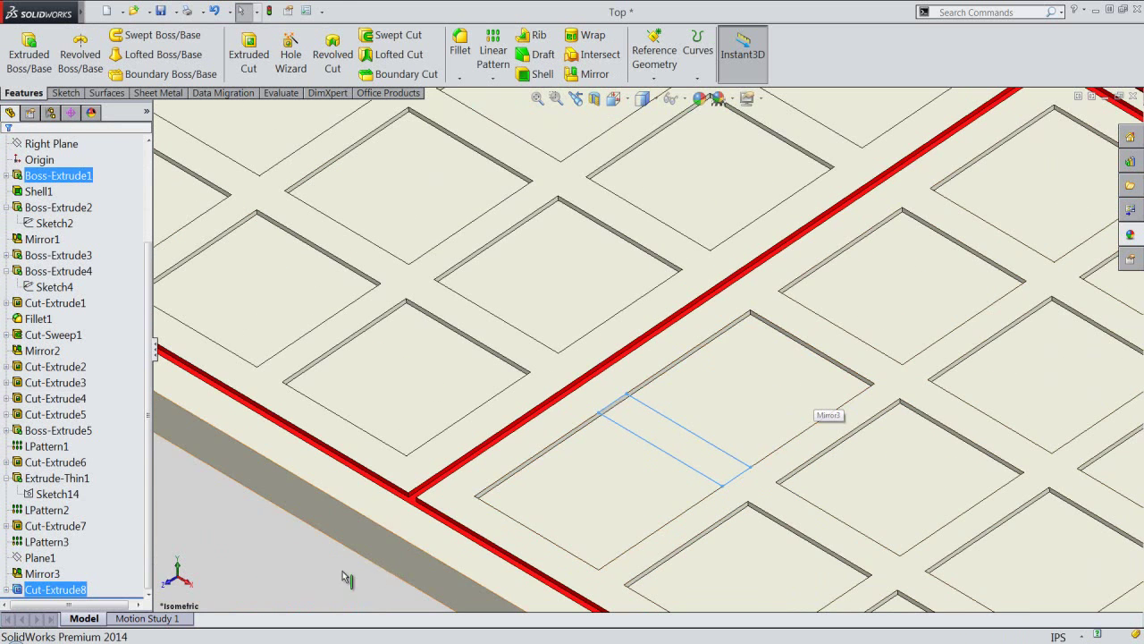
scroll(765, 512, "up", 1)
scroll(765, 512, "up", 2)
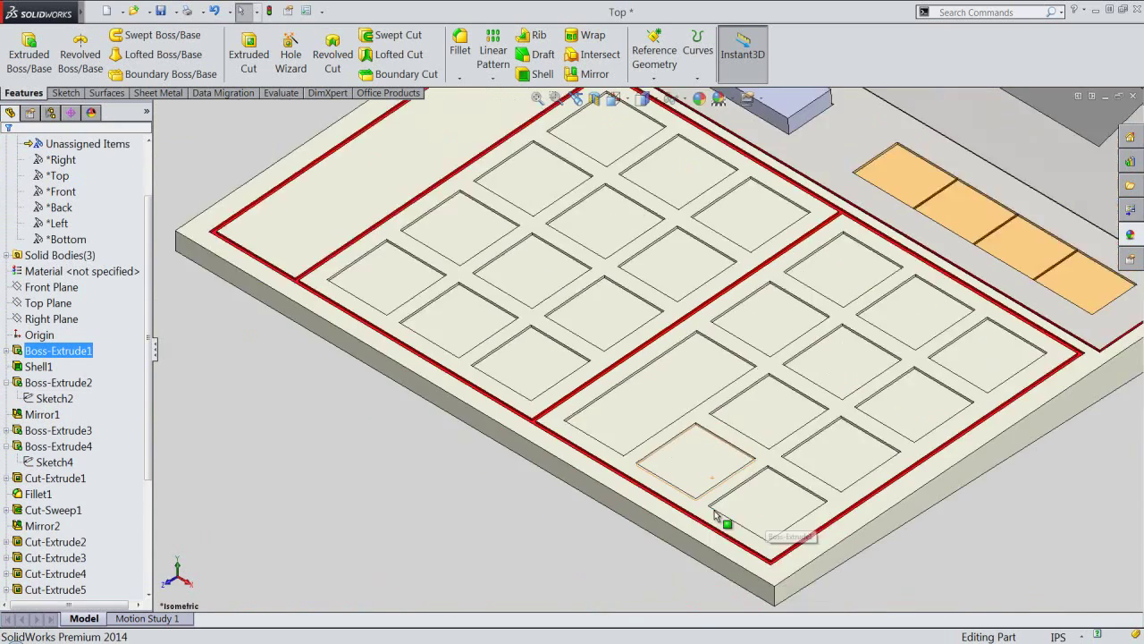
scroll(723, 518, "up", 1)
scroll(613, 421, "up", 1)
scroll(603, 222, "down", 1)
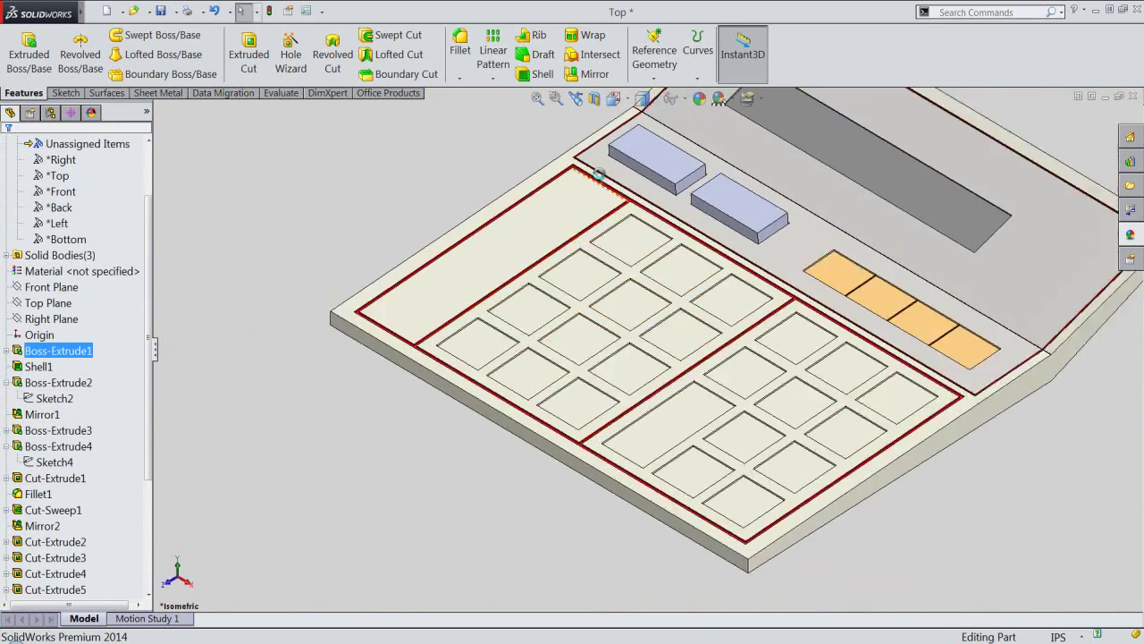
scroll(625, 188, "down", 2)
scroll(678, 266, "down", 1)
scroll(668, 335, "down", 1)
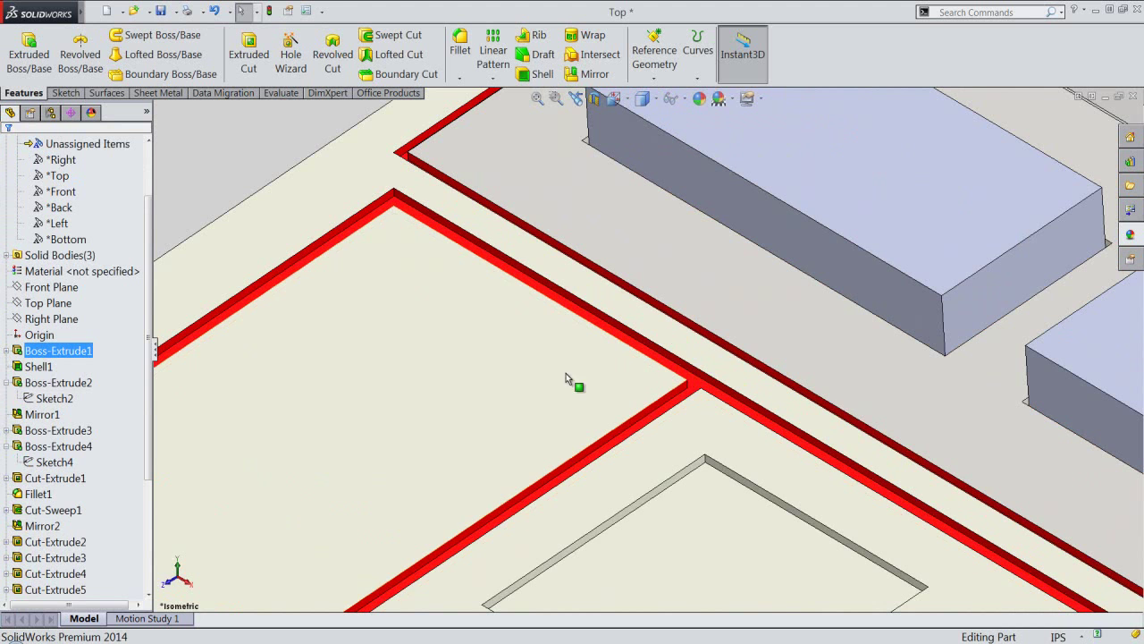
Begin an Extruded Cut sketch on the keypad face with an infinite vertical centerline along the red border
left_click(248, 54)
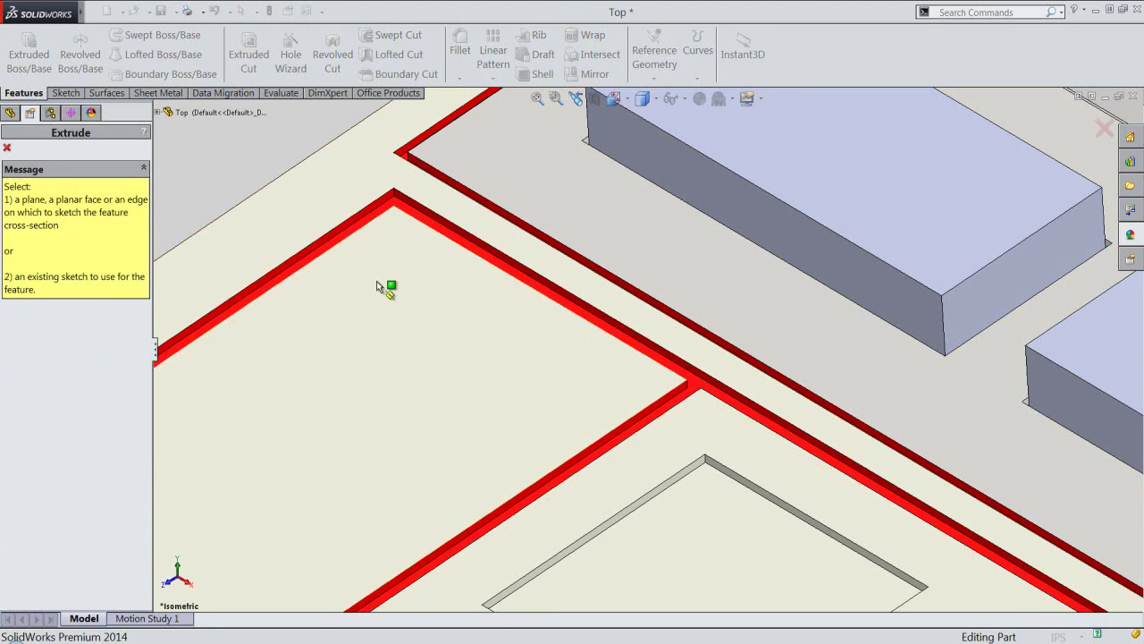
left_click(473, 329)
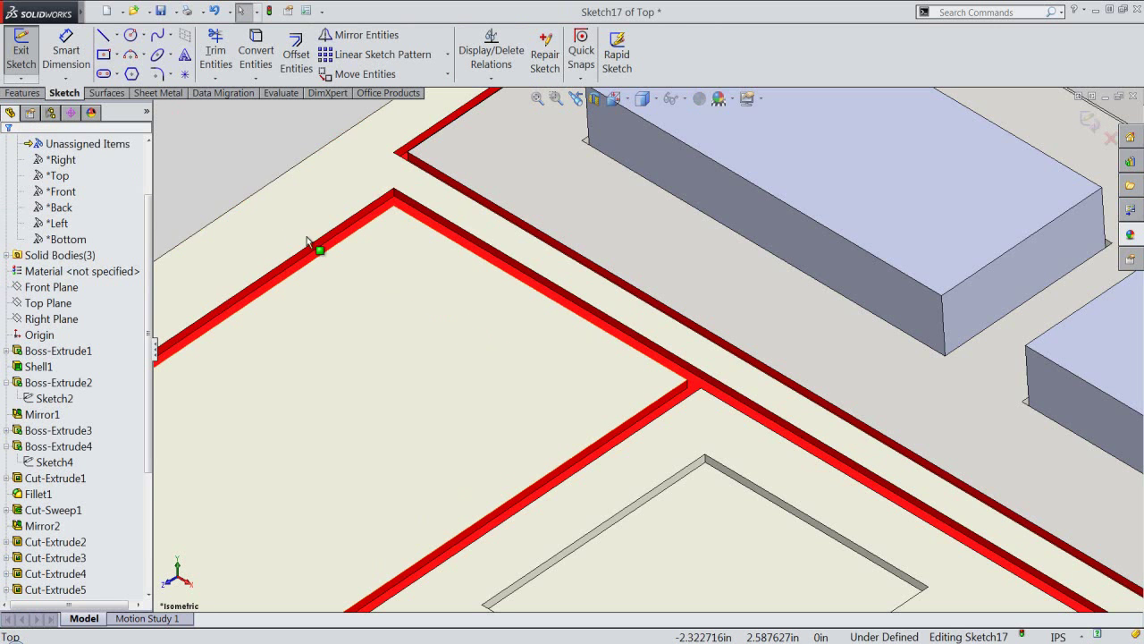
left_click(118, 36)
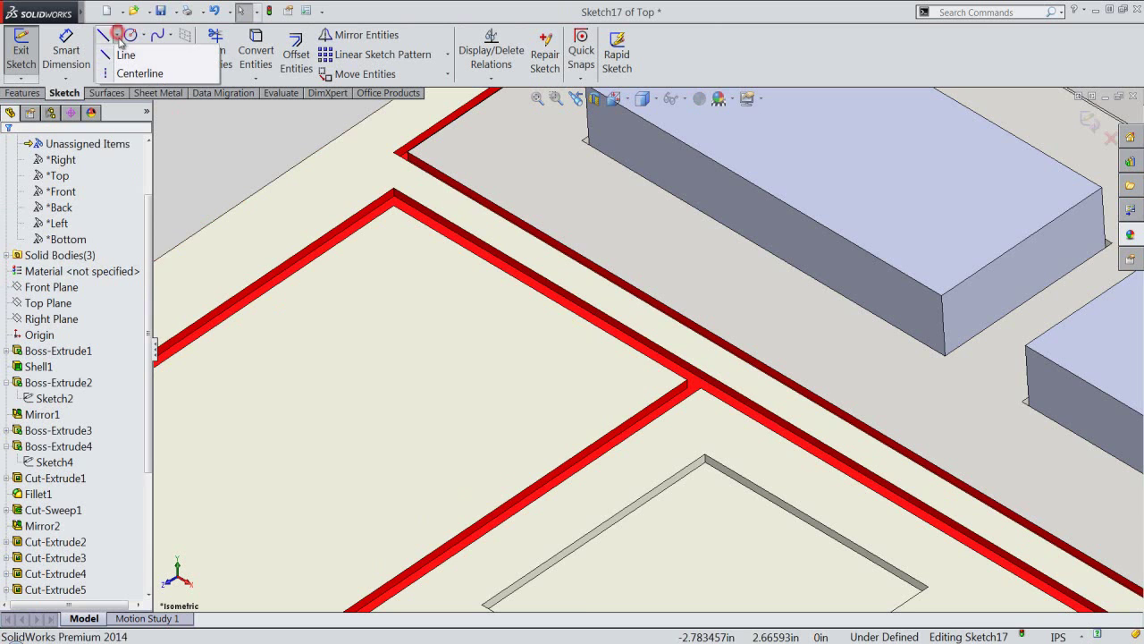
left_click(140, 74)
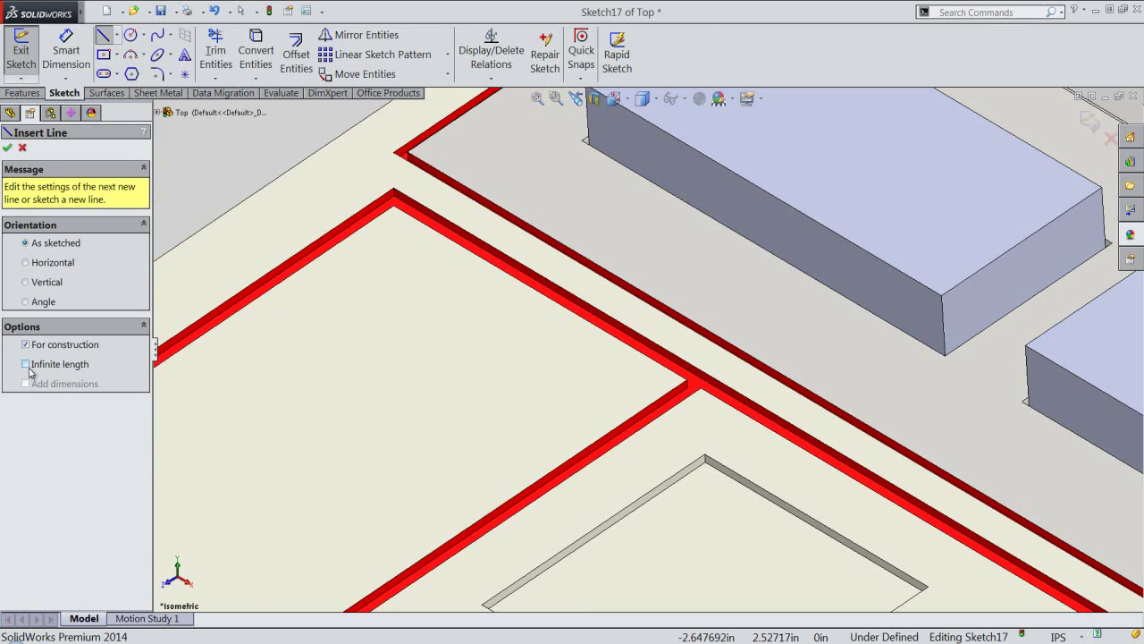
left_click(26, 365)
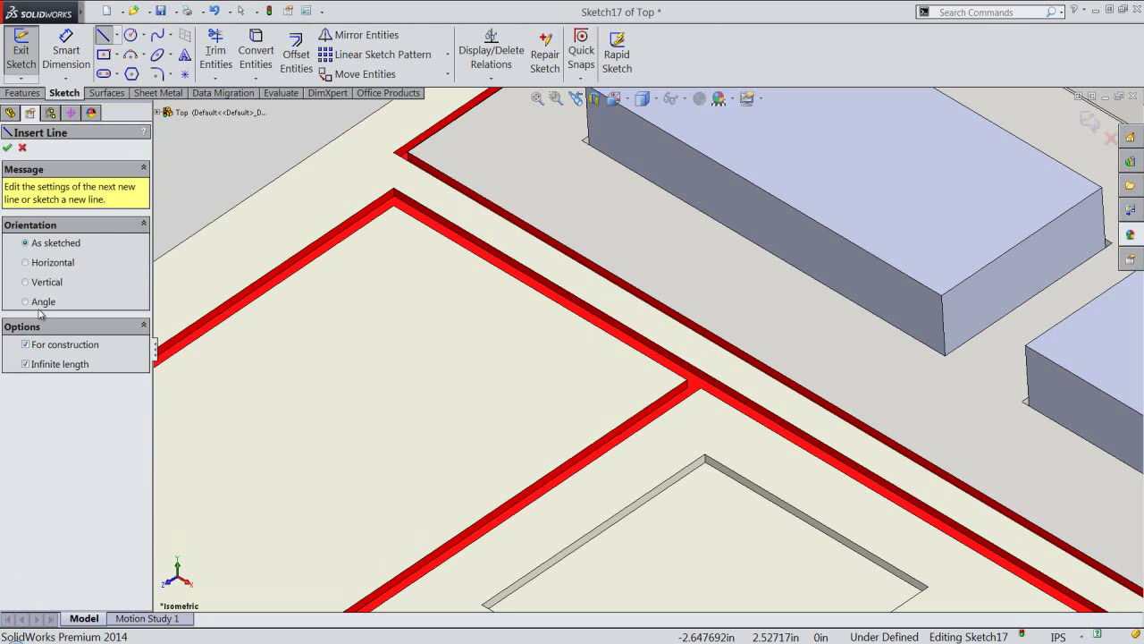
left_click(27, 284)
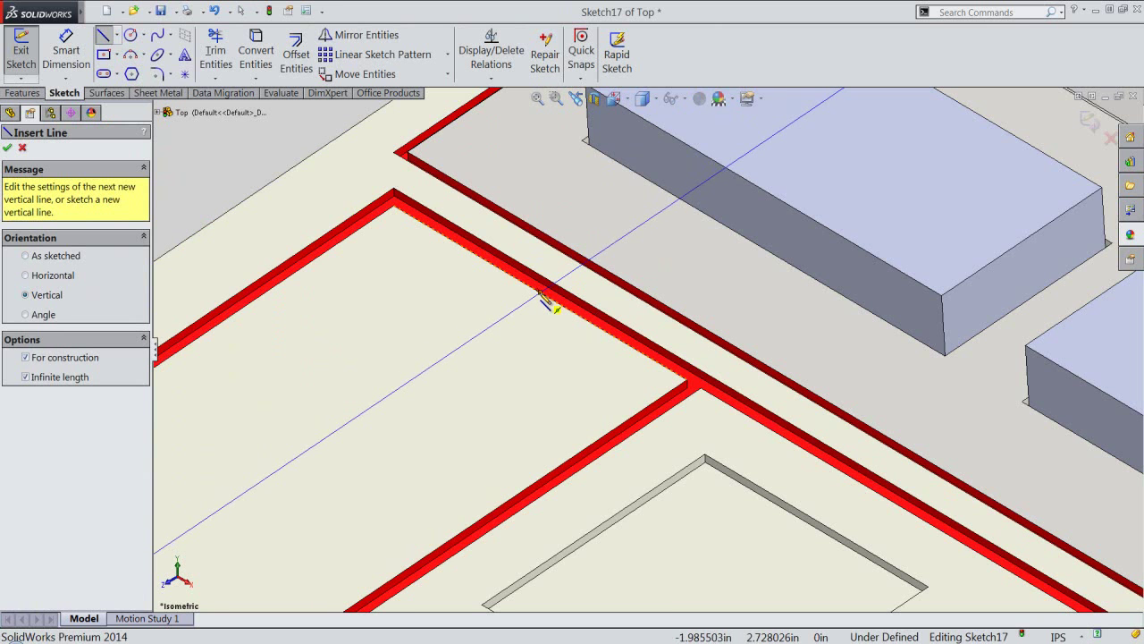
left_click(541, 295)
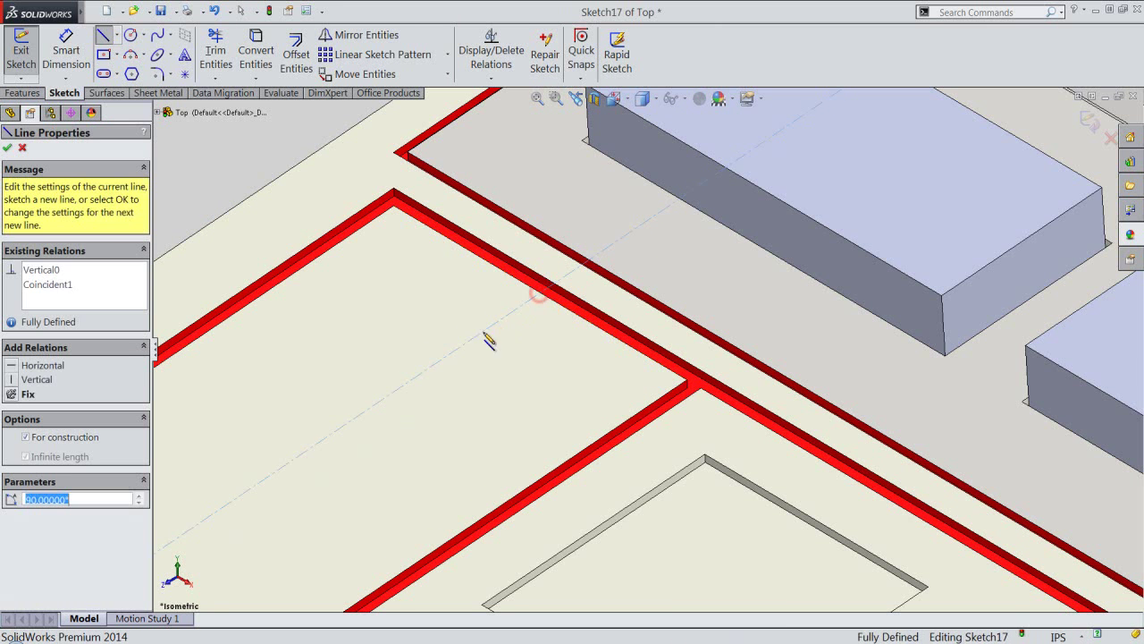
right_click(374, 348)
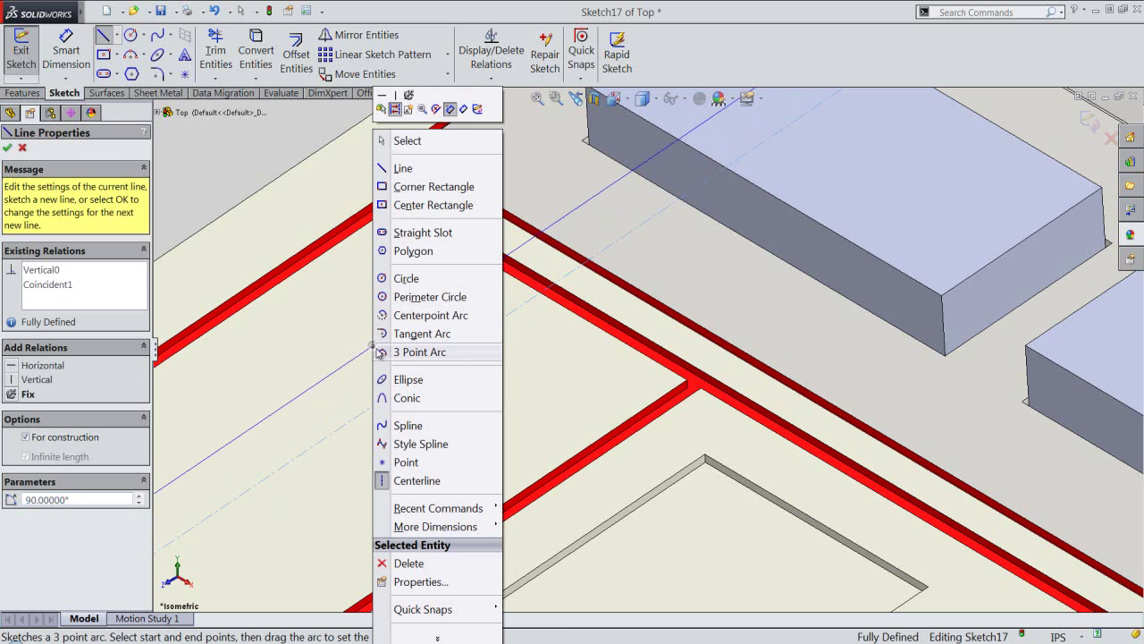
Draw a 0.125 × 0.5 in center rectangle centred on the centerline
left_click(415, 207)
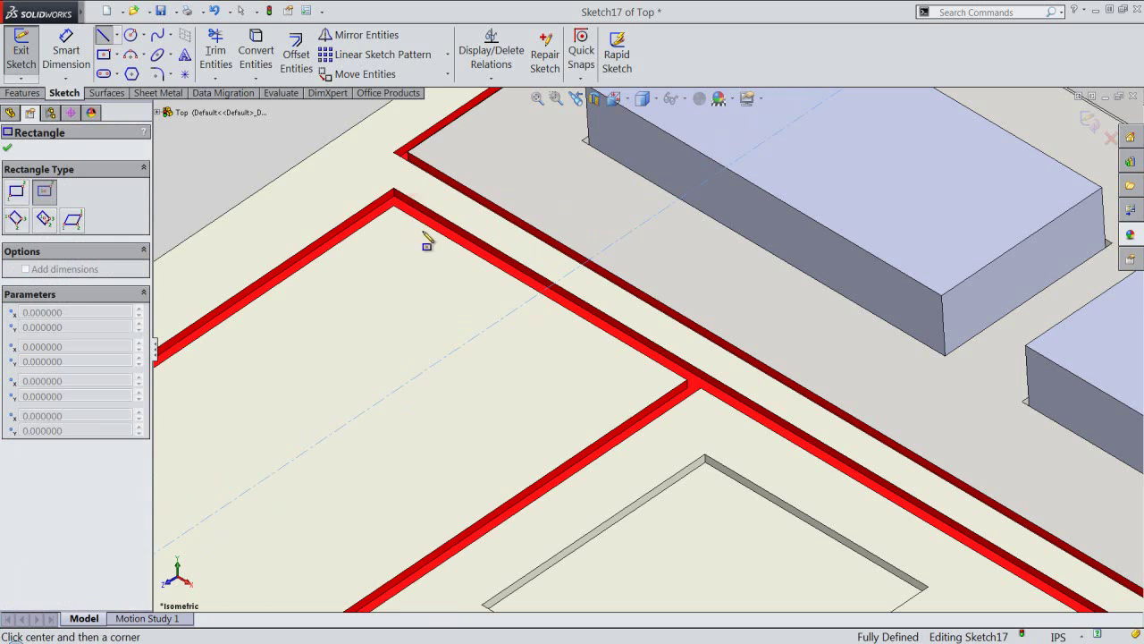
left_click(452, 355)
left_click(419, 394)
type(".125")
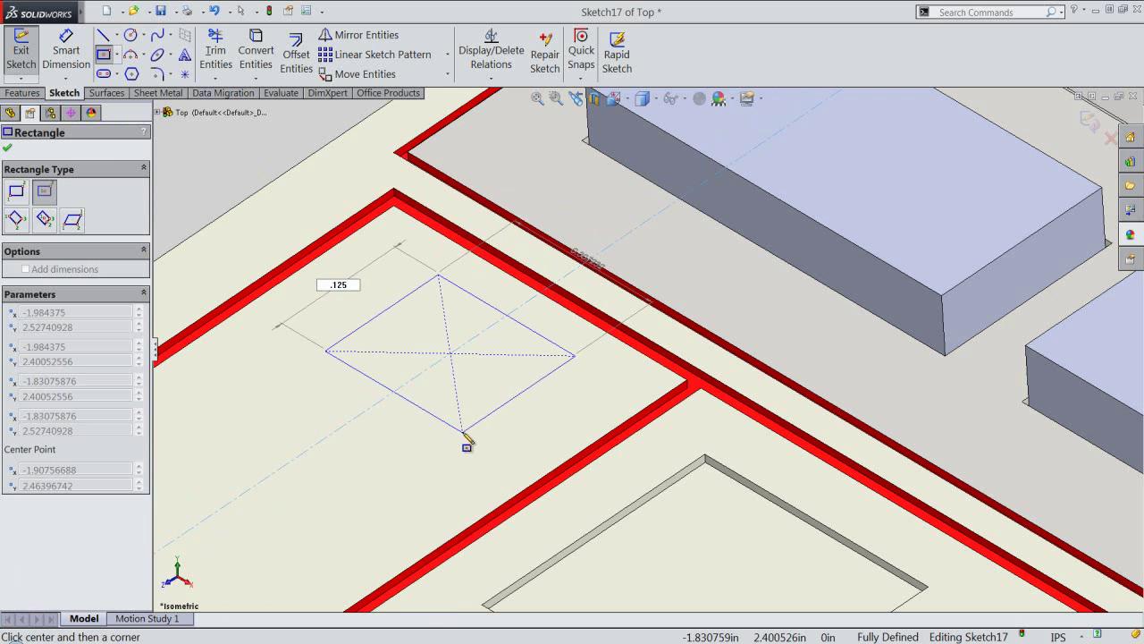
key("Return")
type(".5")
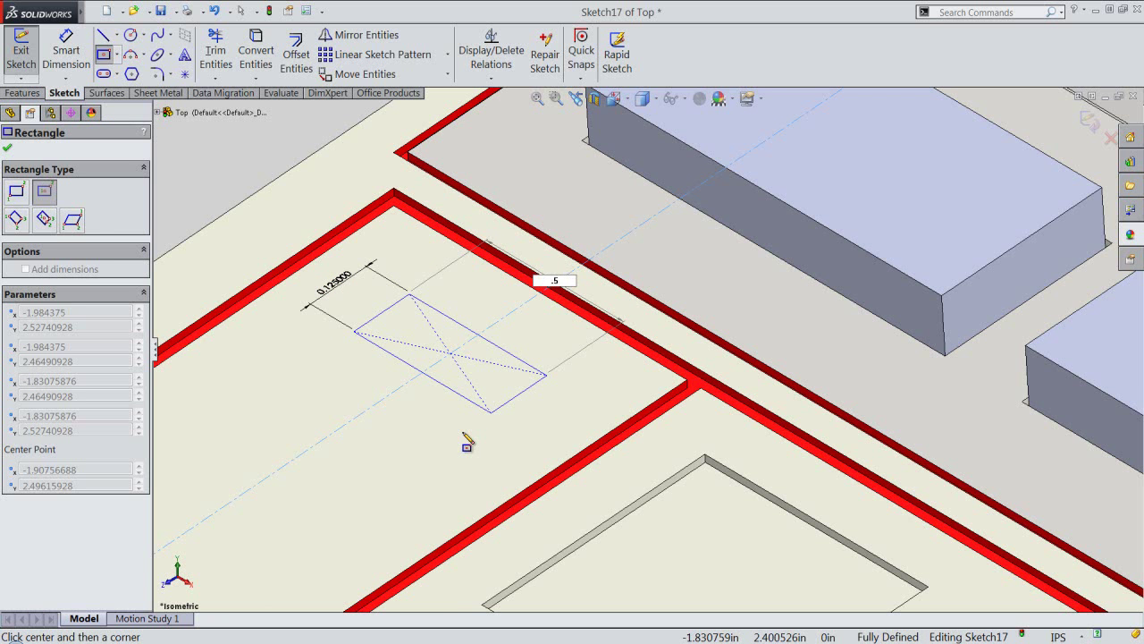
key("Return")
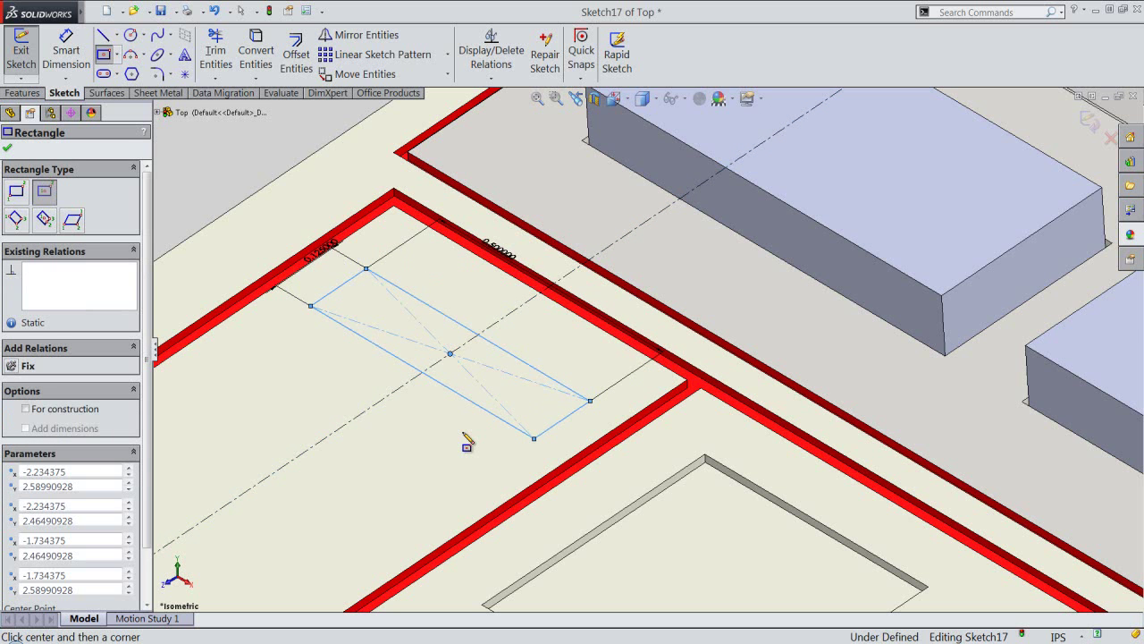
right_click(417, 421)
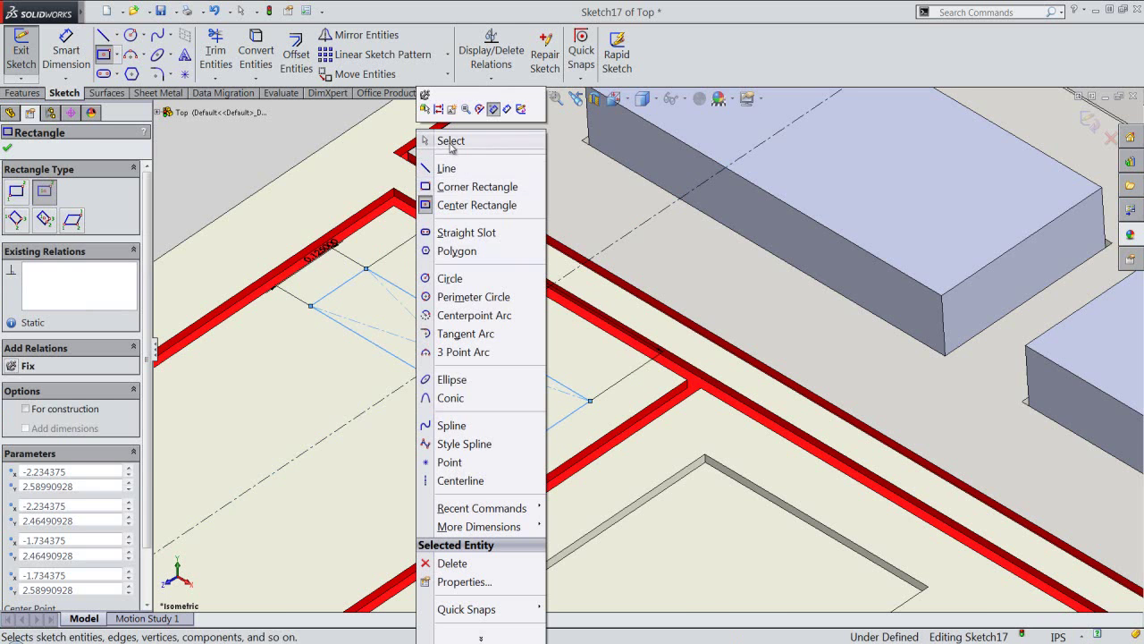
left_click(451, 143)
scroll(520, 397, "down", 2)
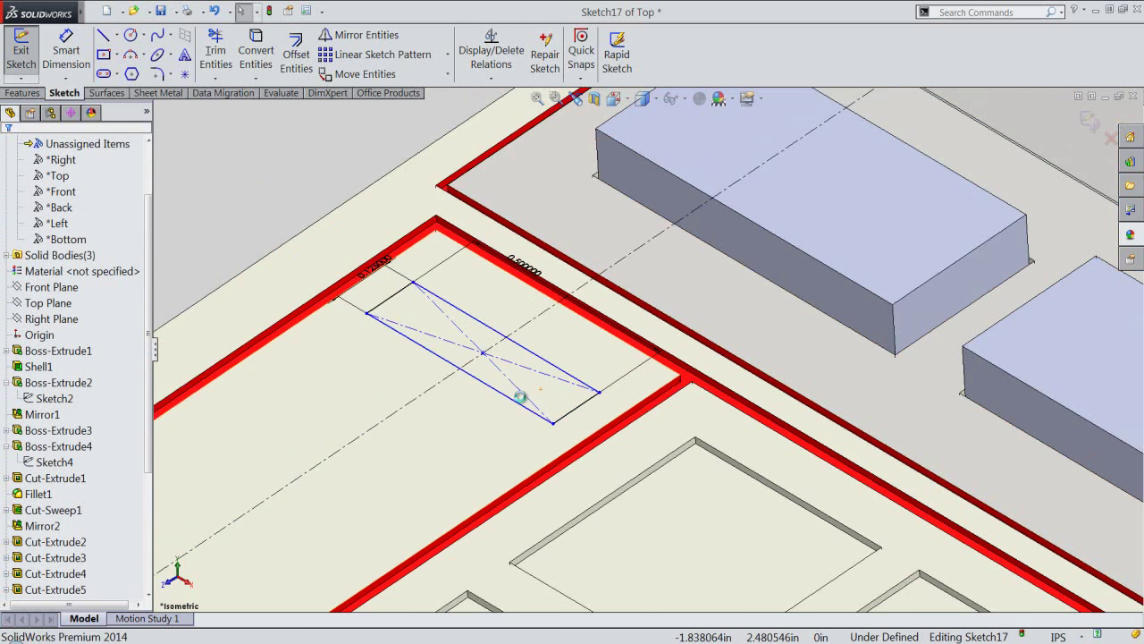
scroll(520, 397, "down", 2)
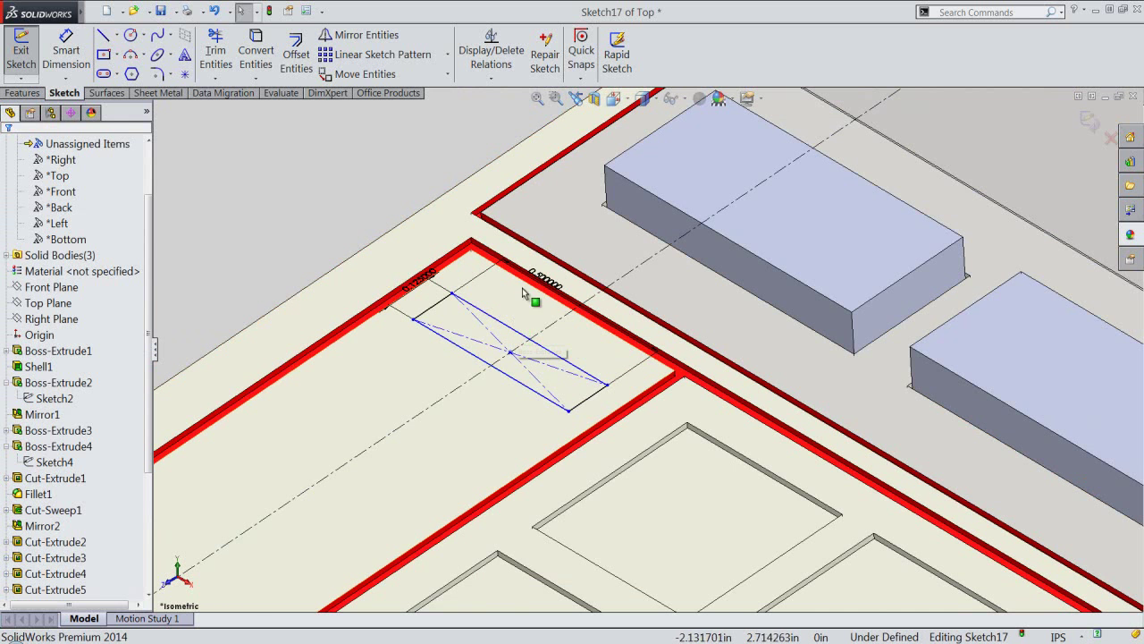
Dimension the 0.5 long edge and make it collinear with the lower pocket edge
left_click(547, 277)
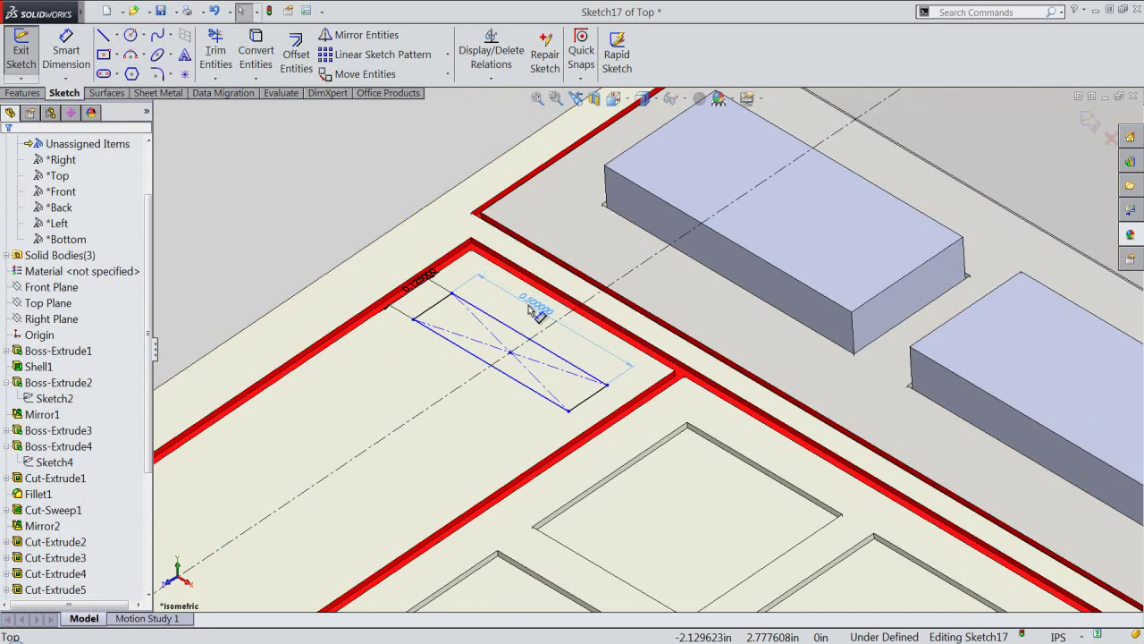
left_click(528, 315)
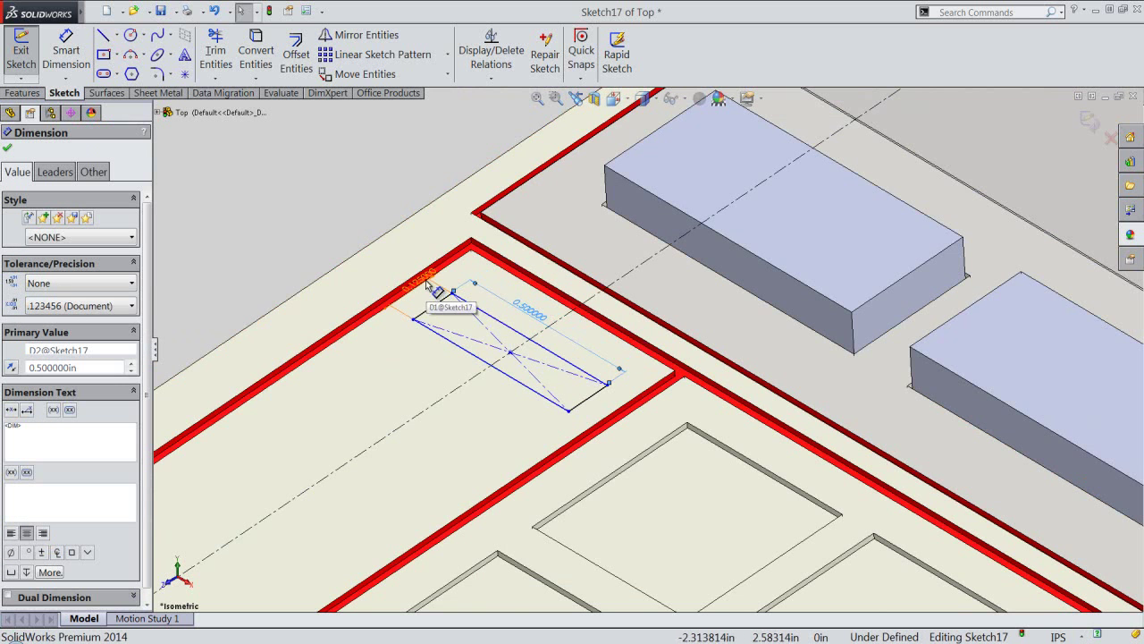
left_click(426, 268)
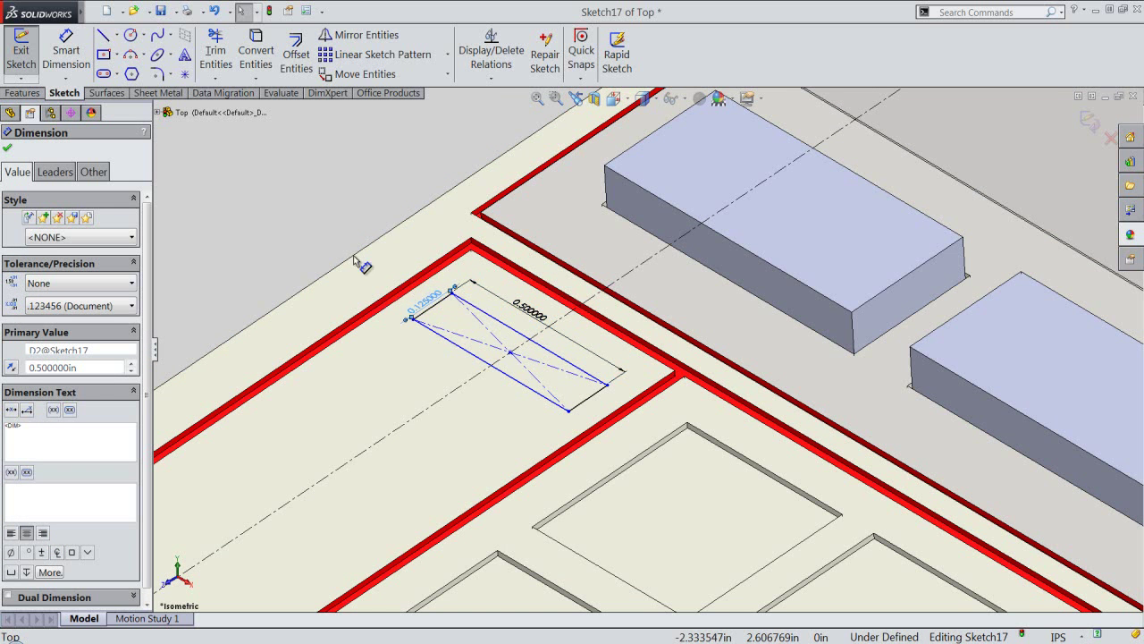
left_click(333, 226)
scroll(563, 341, "down", 2)
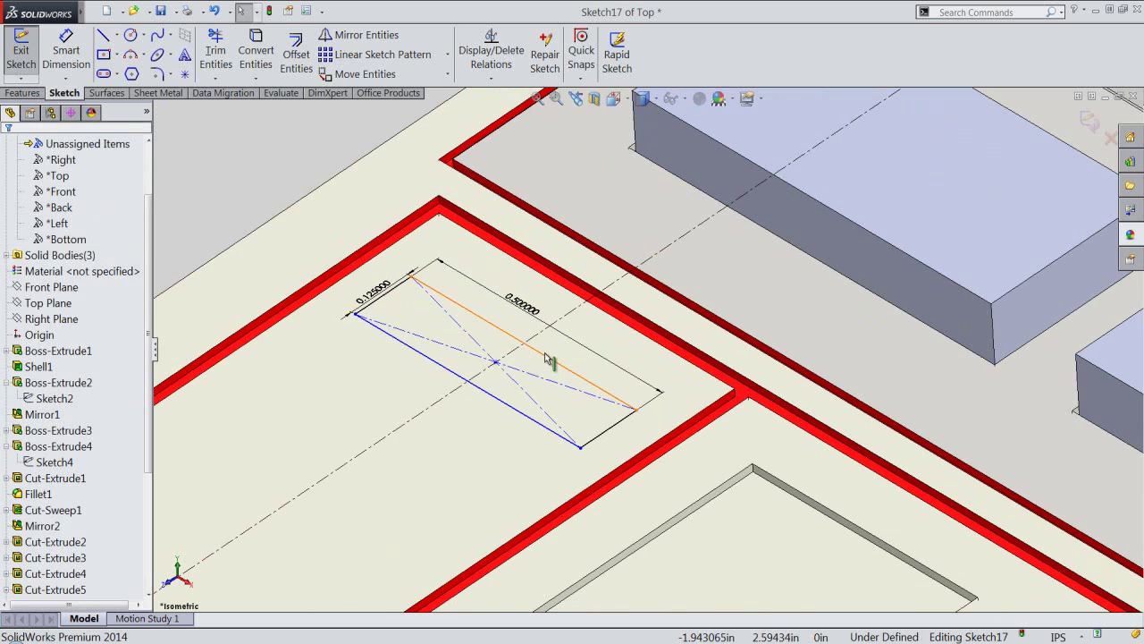
left_click(544, 353)
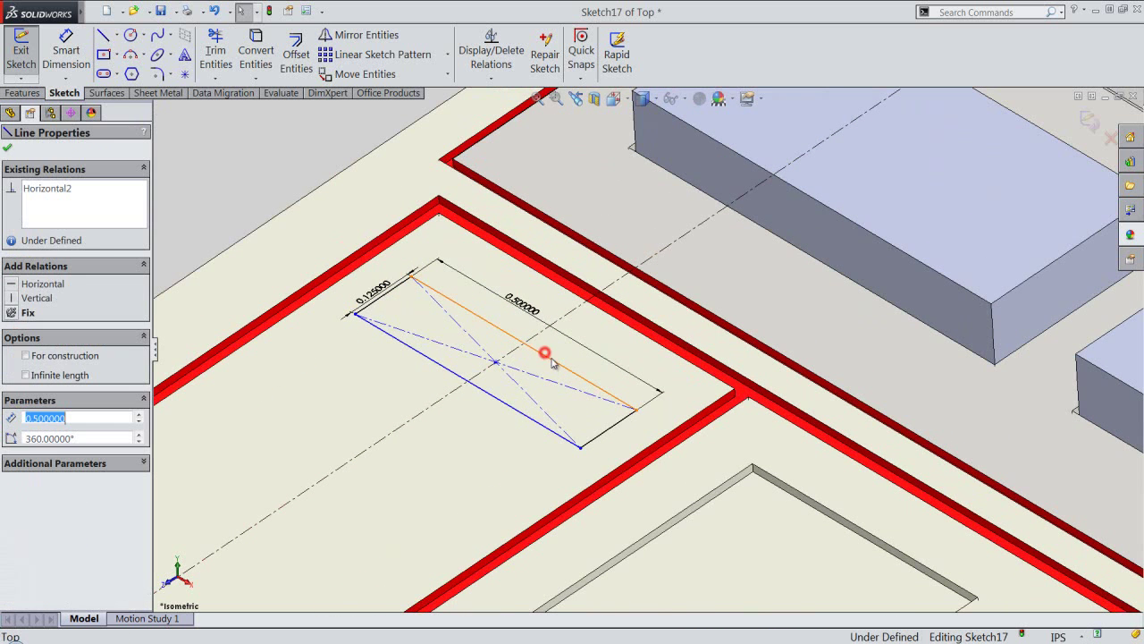
left_click(778, 486, "ctrl")
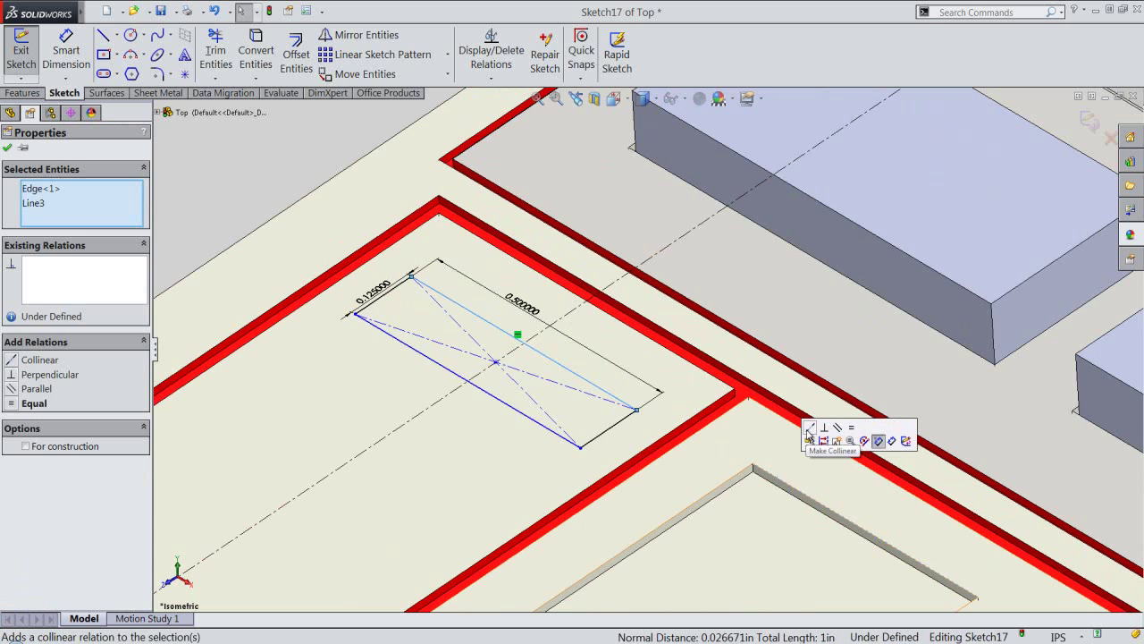
left_click(809, 430)
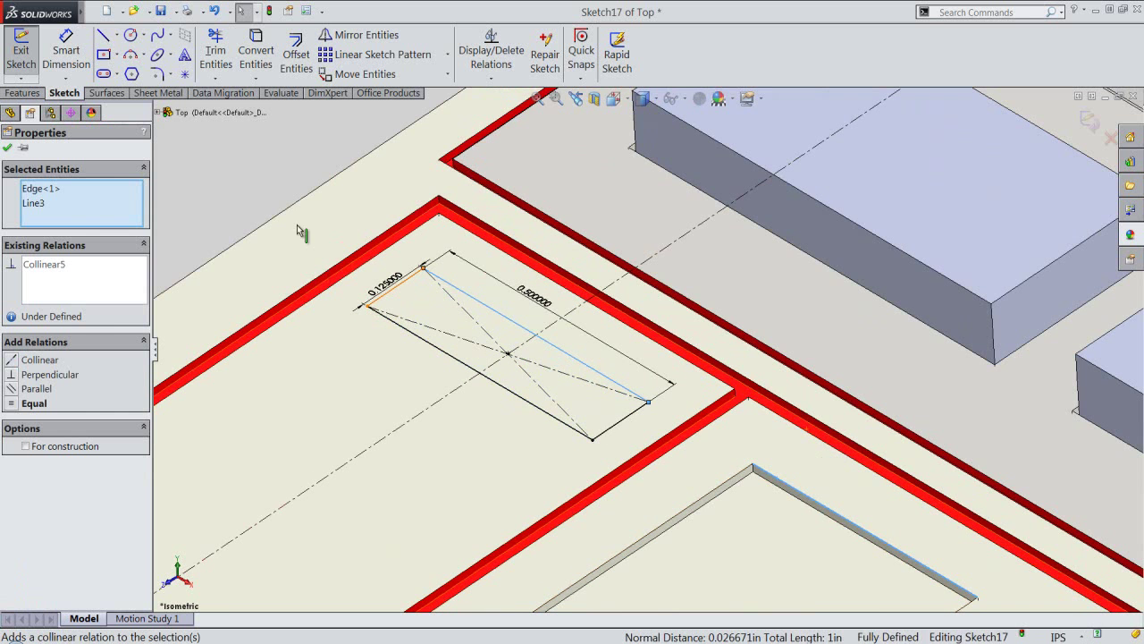
left_click(268, 170)
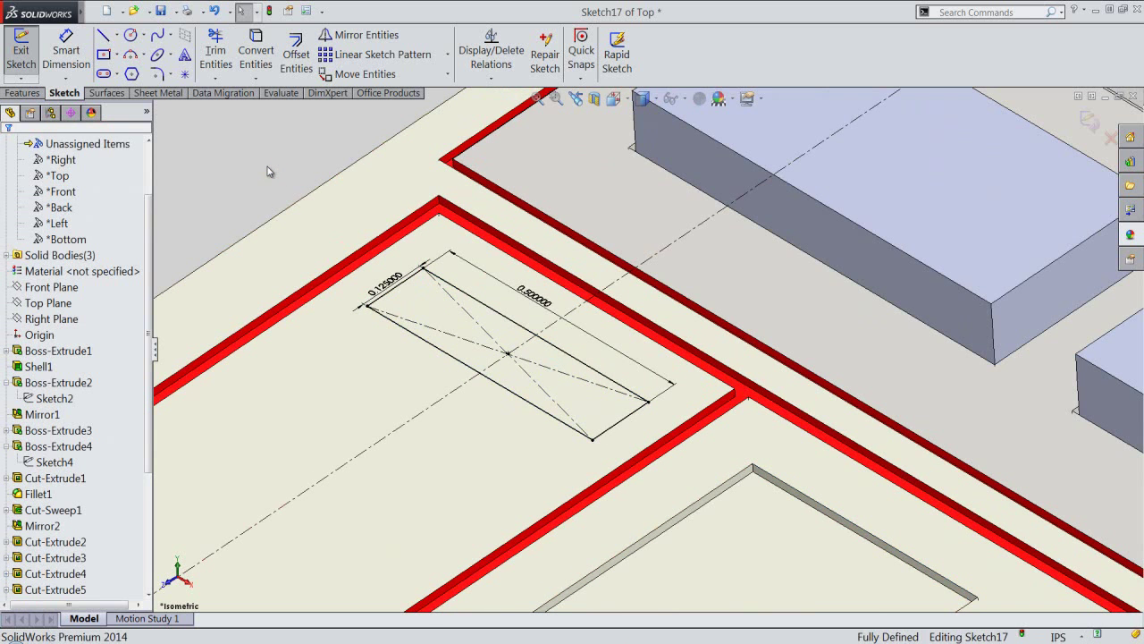
Extrude-cut the slot sketch to a 0.015625 in blind depth
right_click(268, 170)
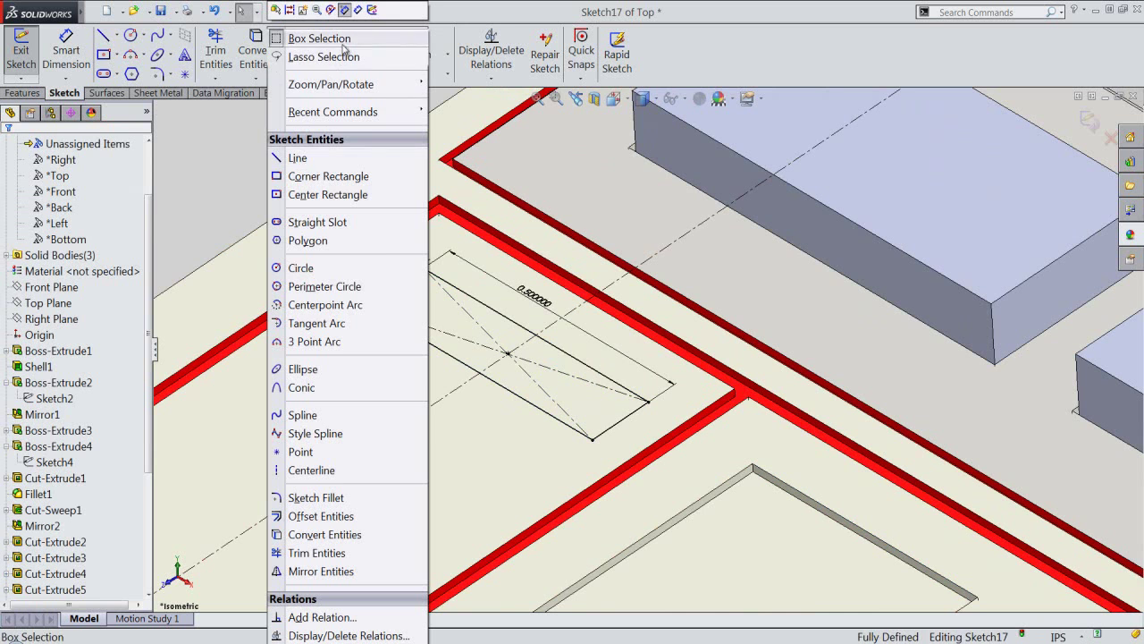
left_click(373, 10)
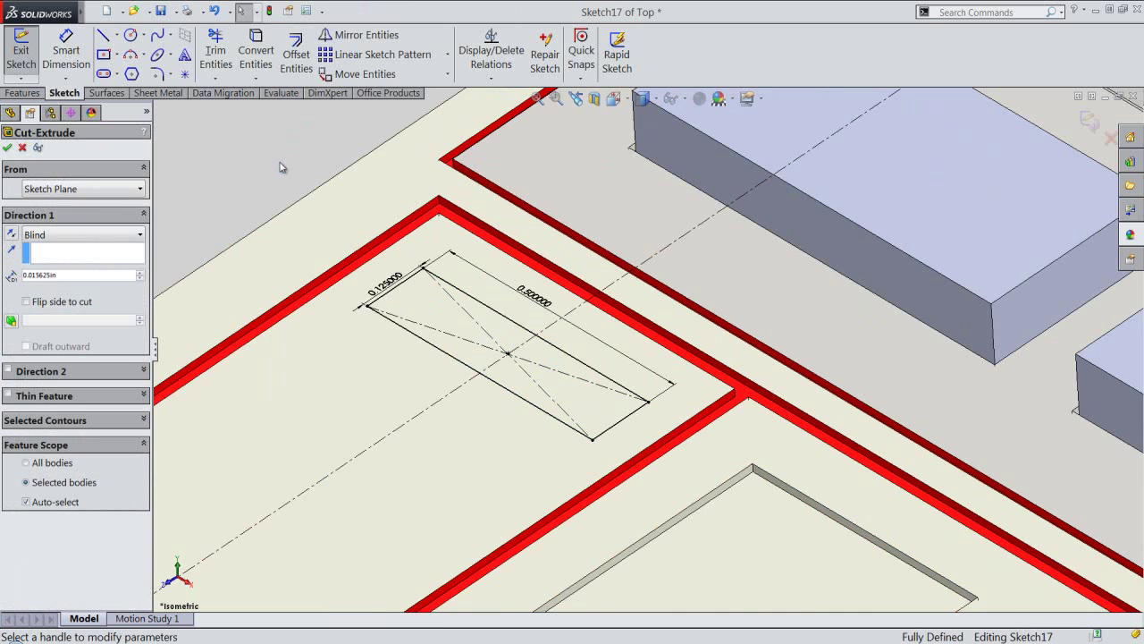
left_click(62, 276)
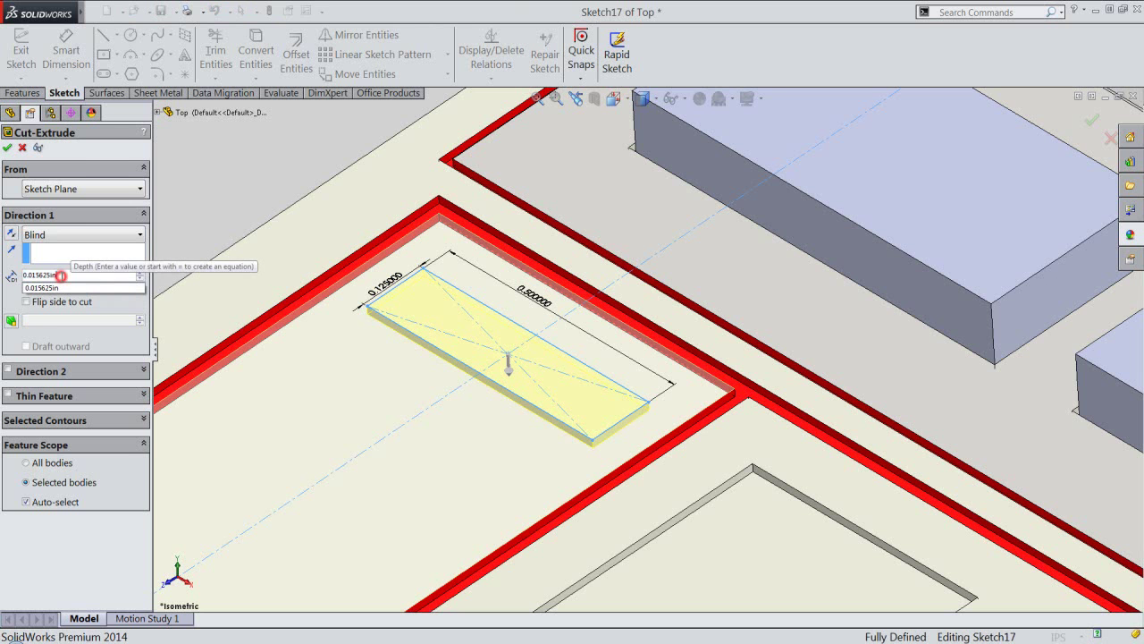
left_click(7, 149)
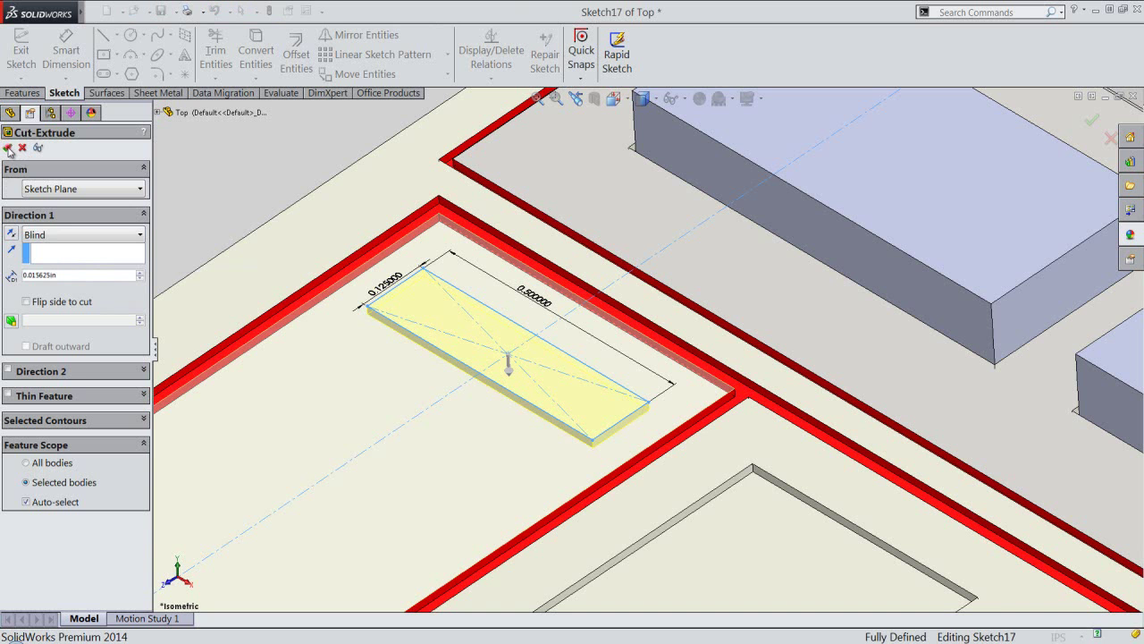
left_click(8, 149)
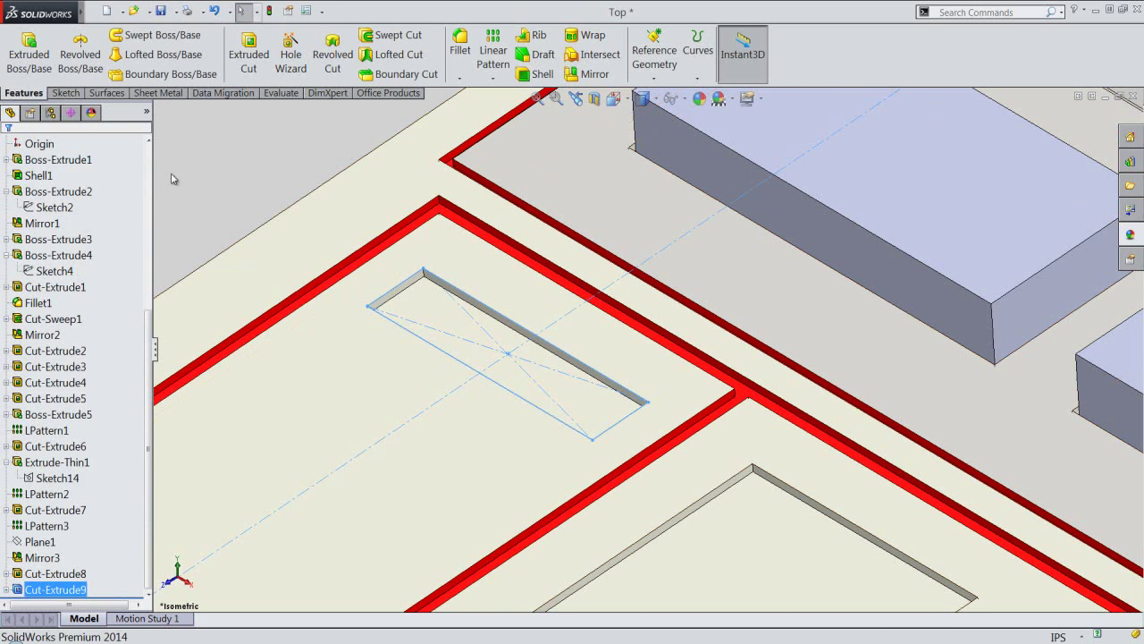
Set up a linear pattern along the pocket edge with 0.45963 in spacing and 4 instances
left_click(222, 167)
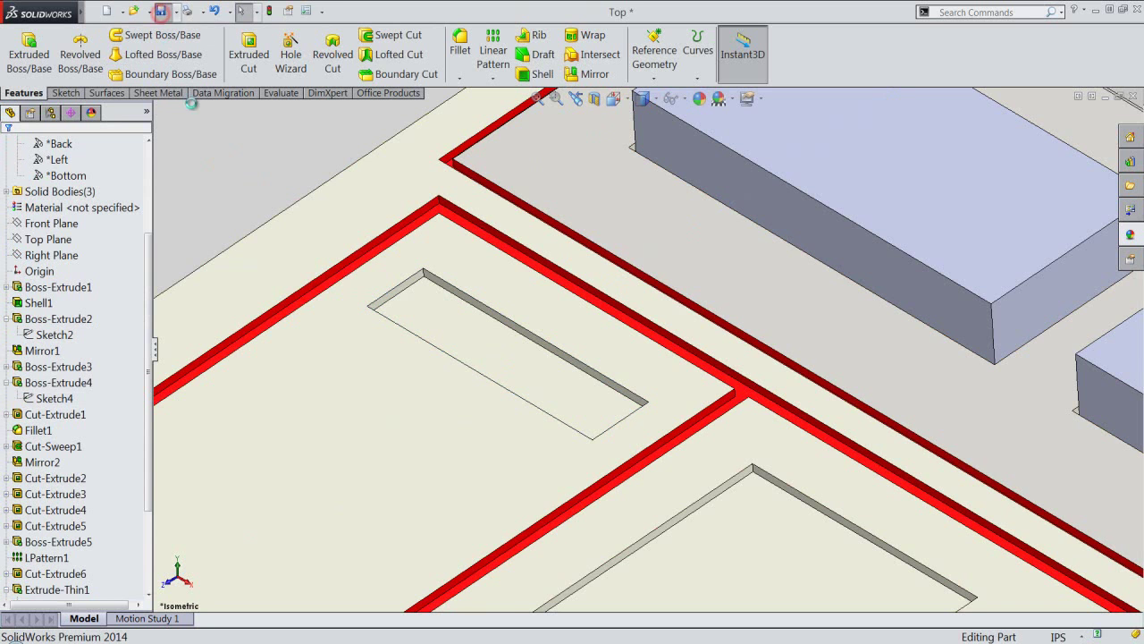
left_click(490, 53)
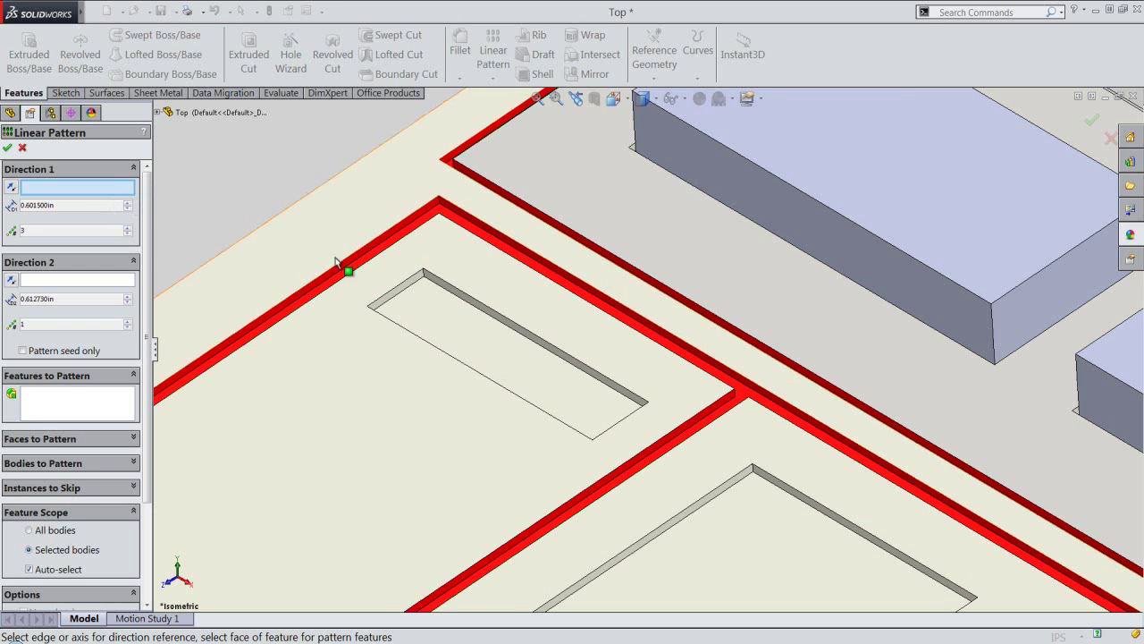
left_click(403, 285)
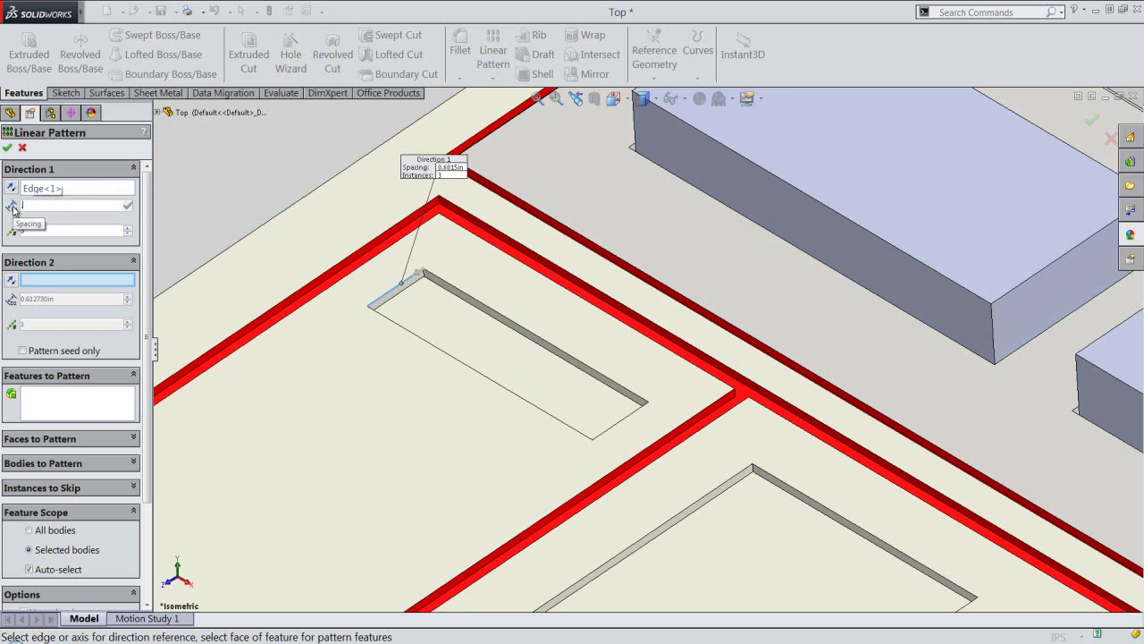
type(".45963")
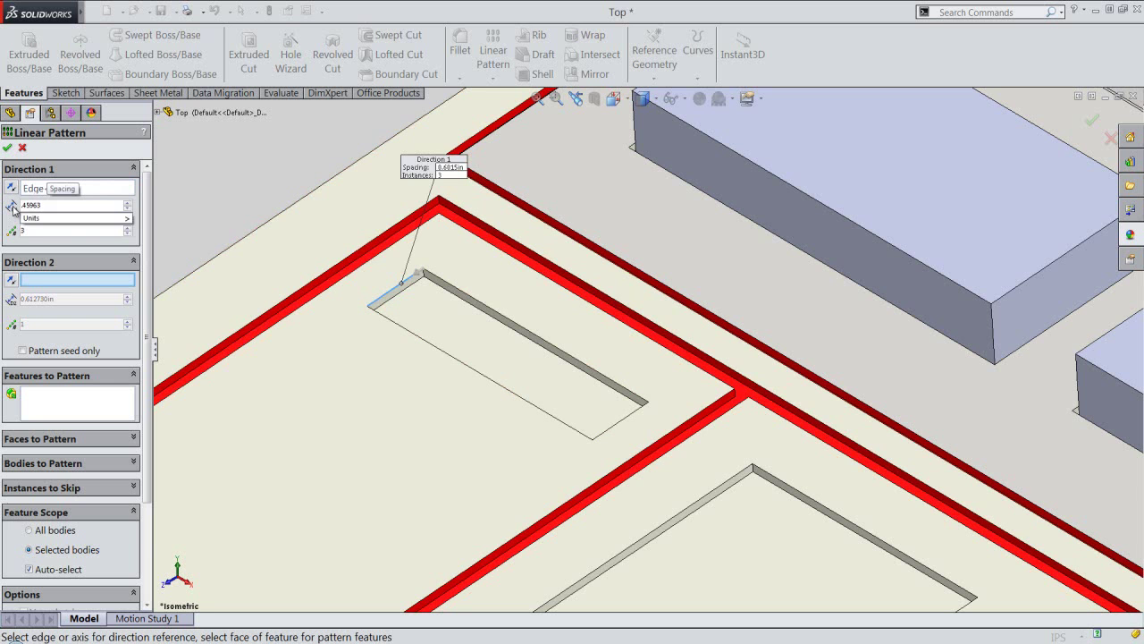
key("Return")
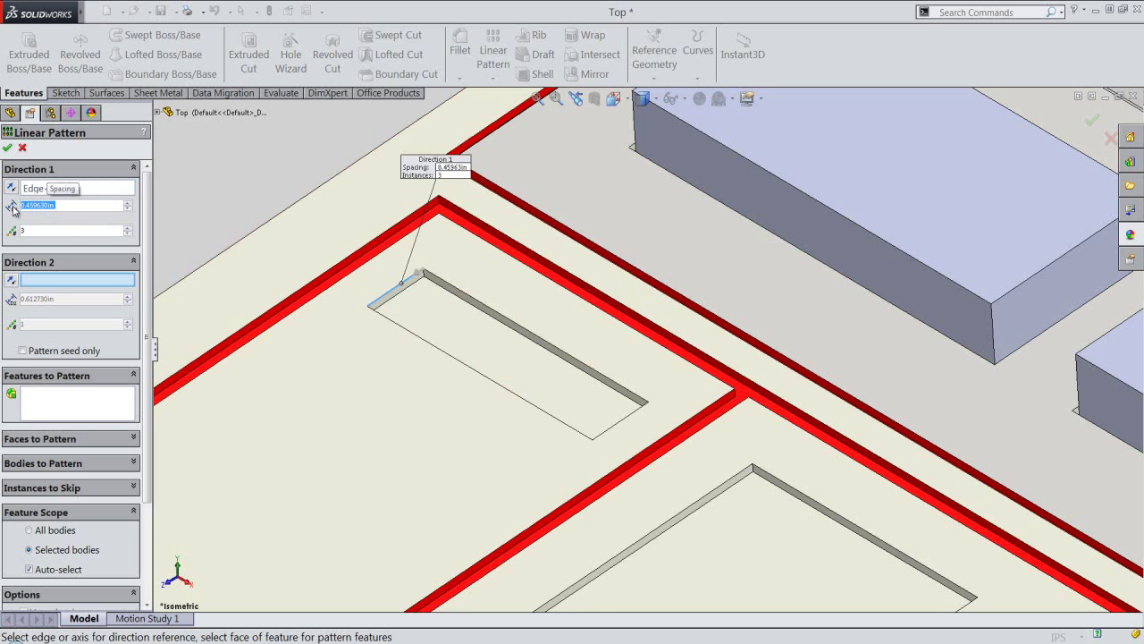
double_click(35, 228)
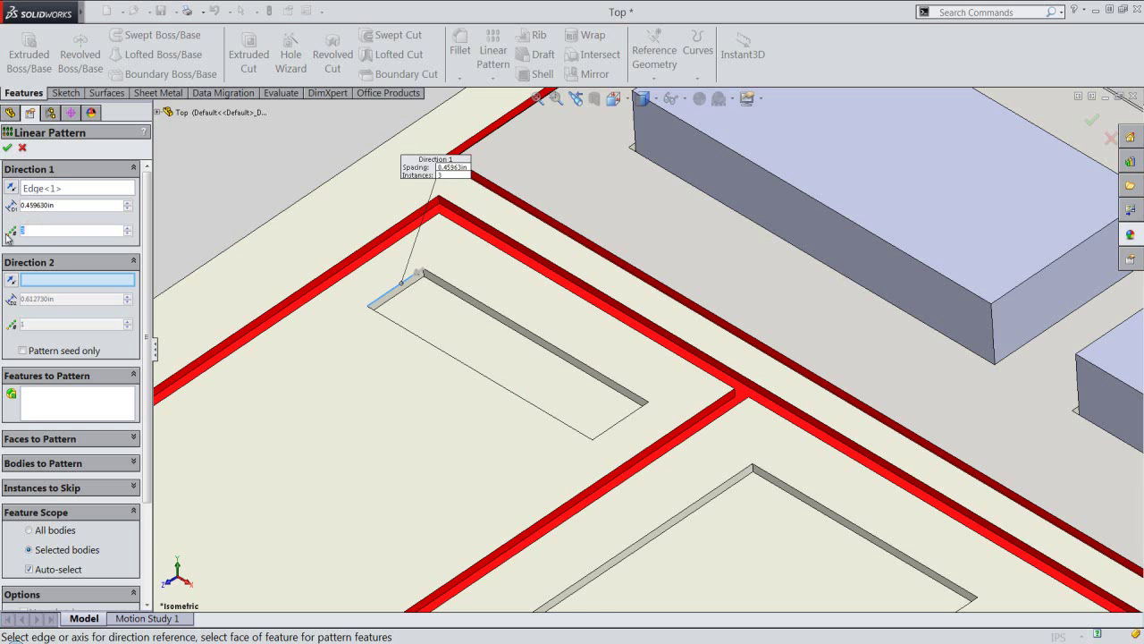
type("4")
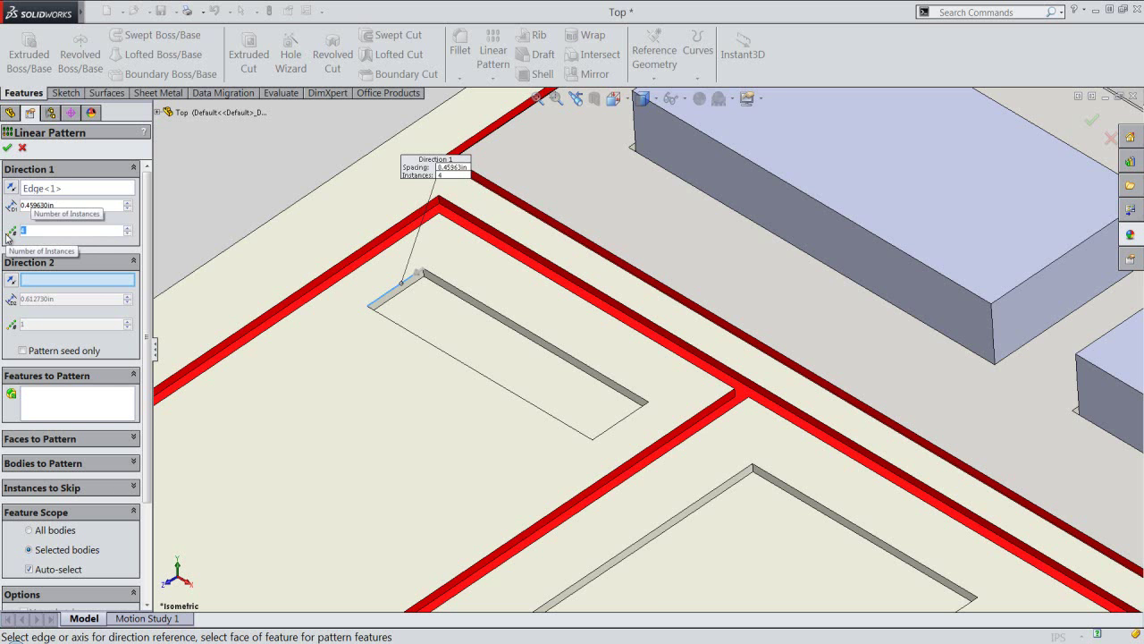
Choose Cut-Extrude9 as the feature to pattern and confirm the pattern
left_click(83, 403)
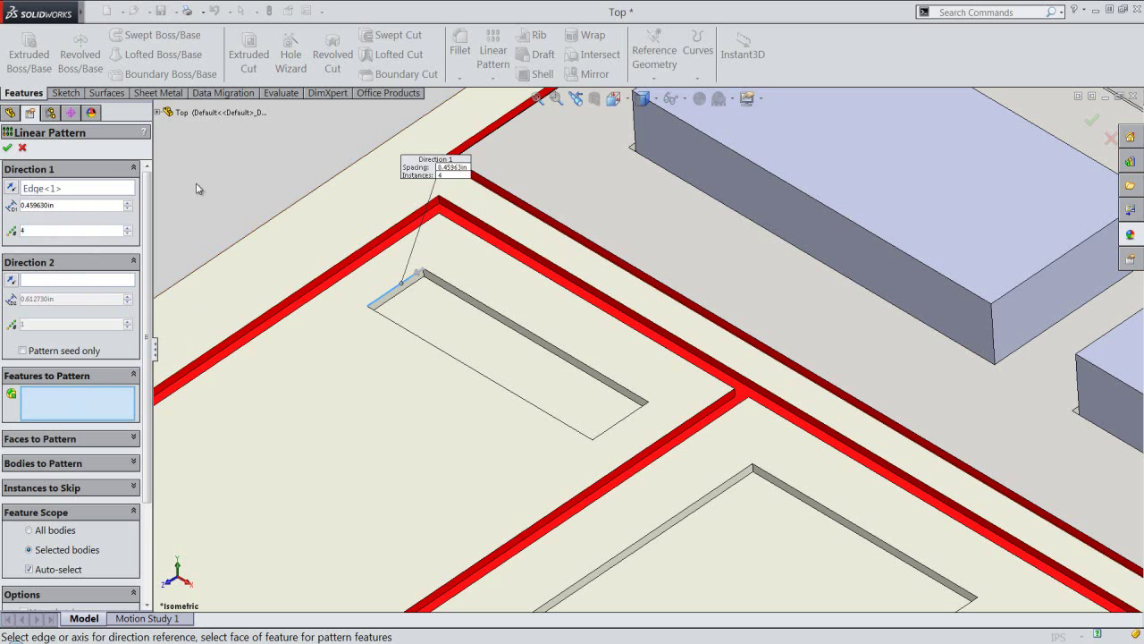
left_click(158, 112)
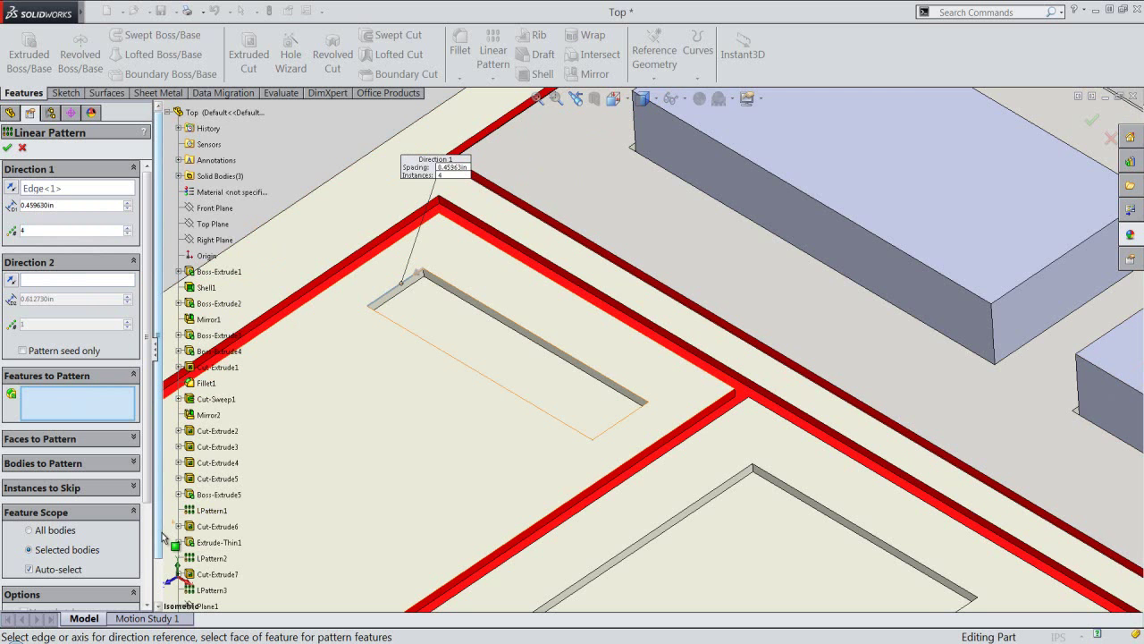
scroll(164, 581, "down", 1)
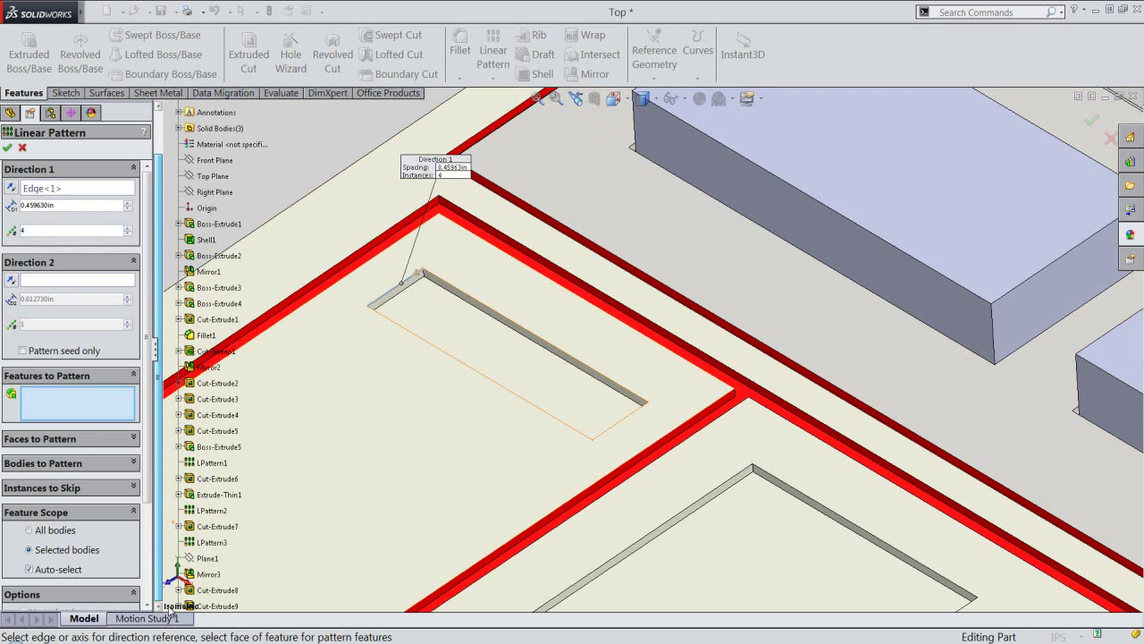
left_click(218, 606)
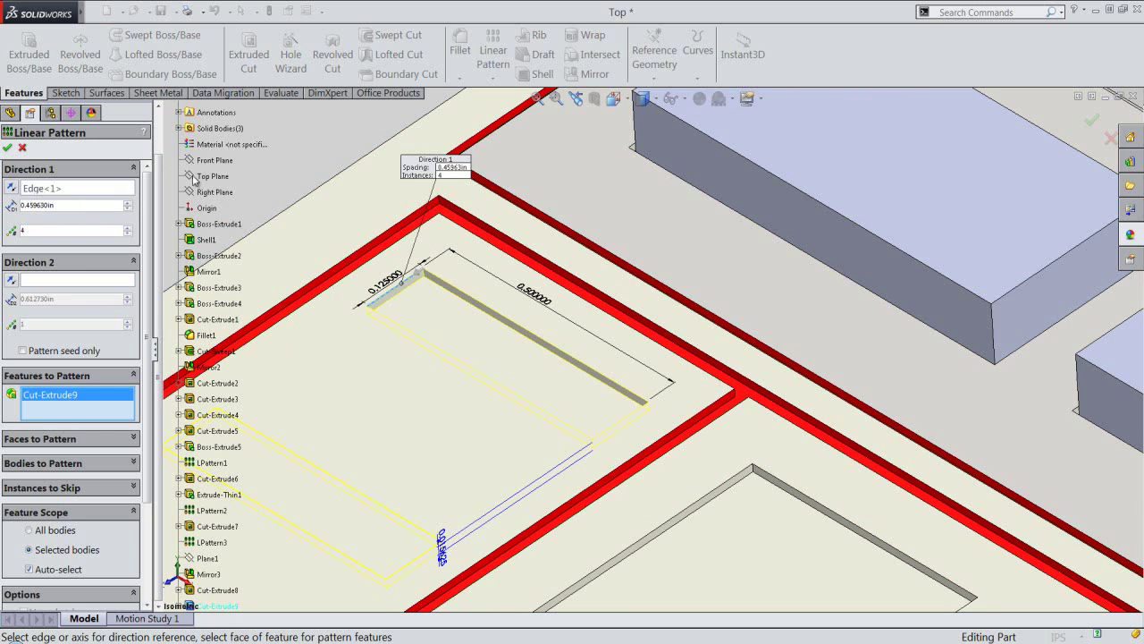
scroll(389, 138, "up", 2)
scroll(389, 138, "up", 2)
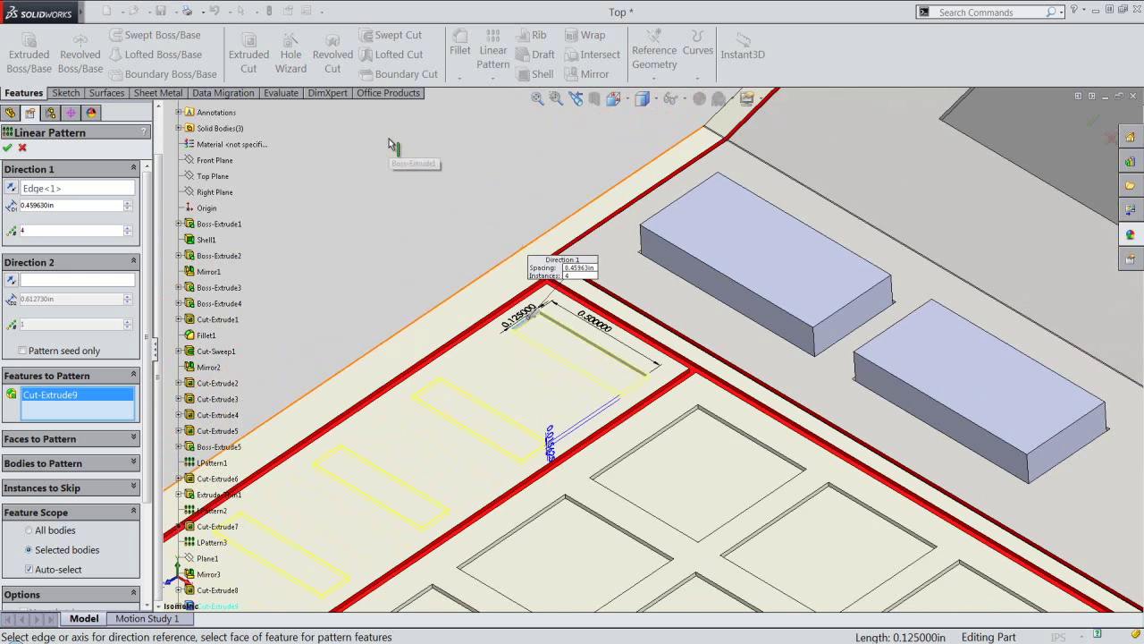
scroll(389, 138, "up", 2)
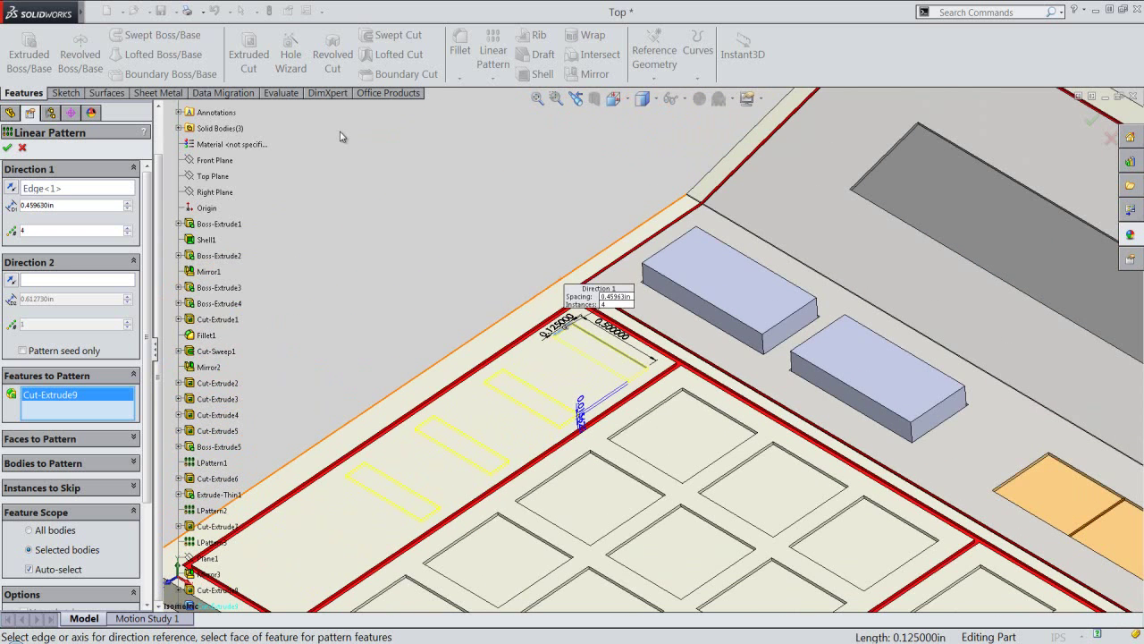
right_click(339, 136)
left_click(381, 252)
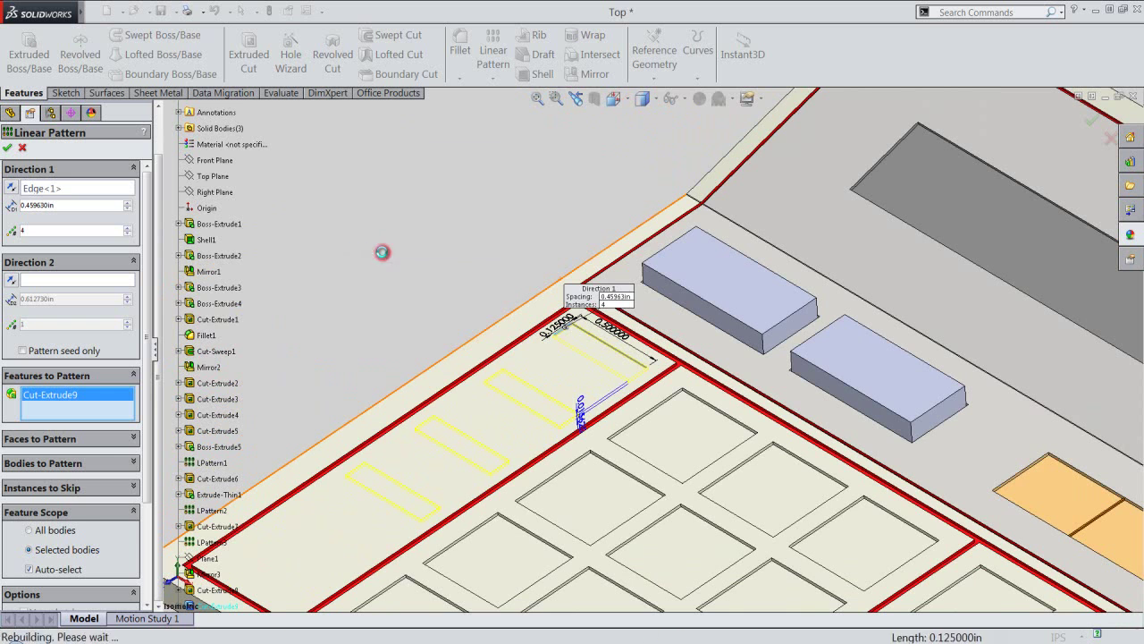
Sketch a centre rectangle on the calculator's top face for a new extruded cut
left_click(250, 61)
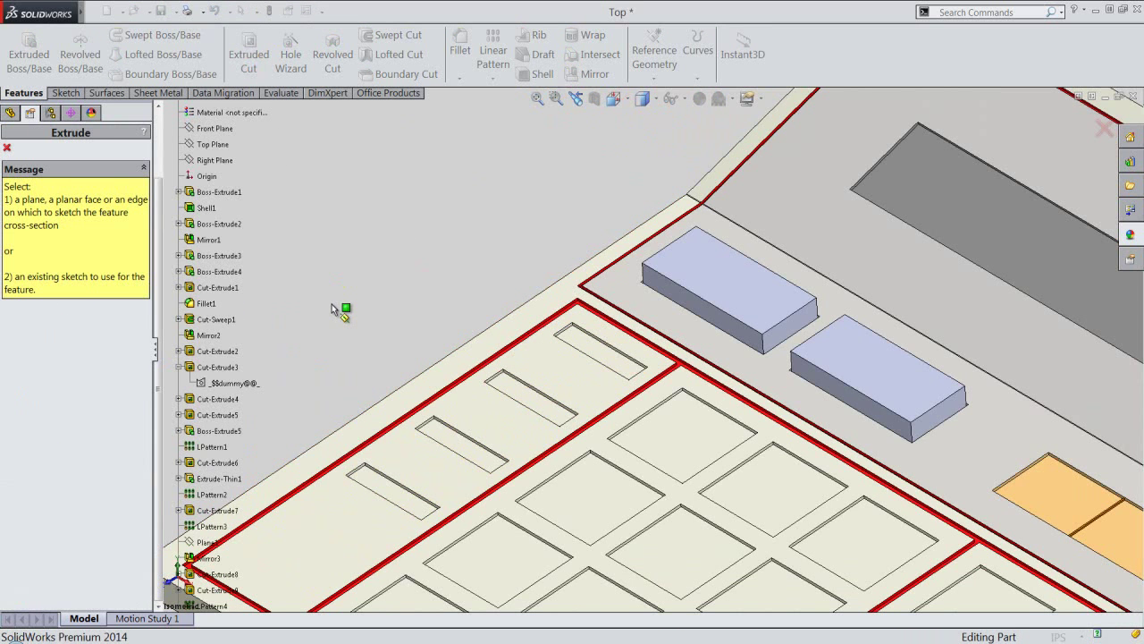
scroll(331, 304, "up", 5)
scroll(456, 456, "down", 5)
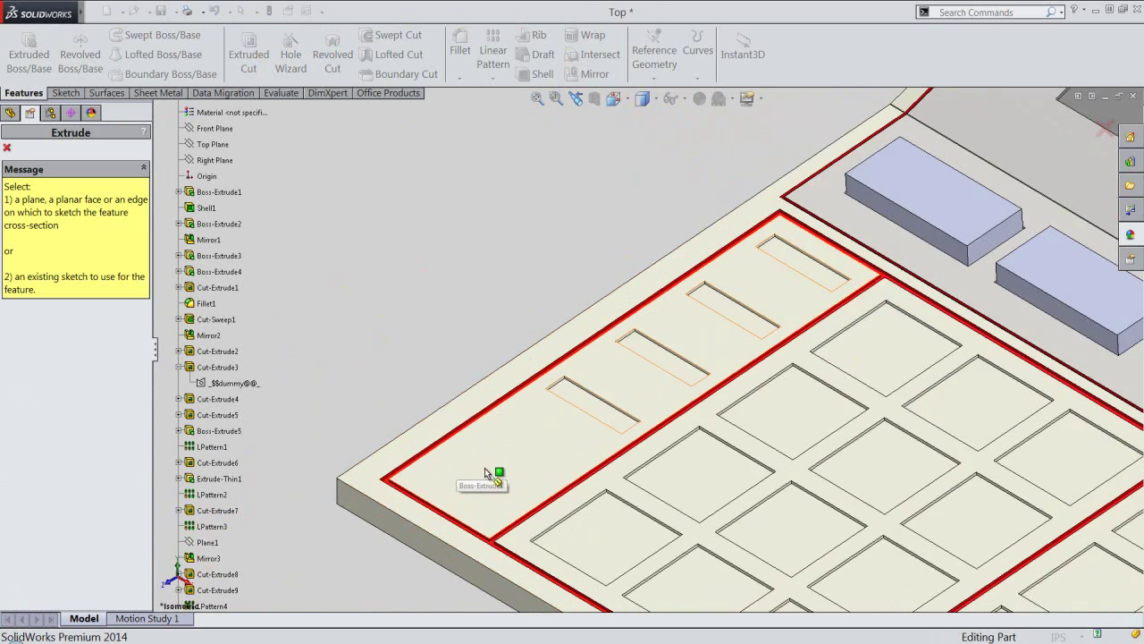
scroll(500, 457, "down", 3)
left_click(514, 448)
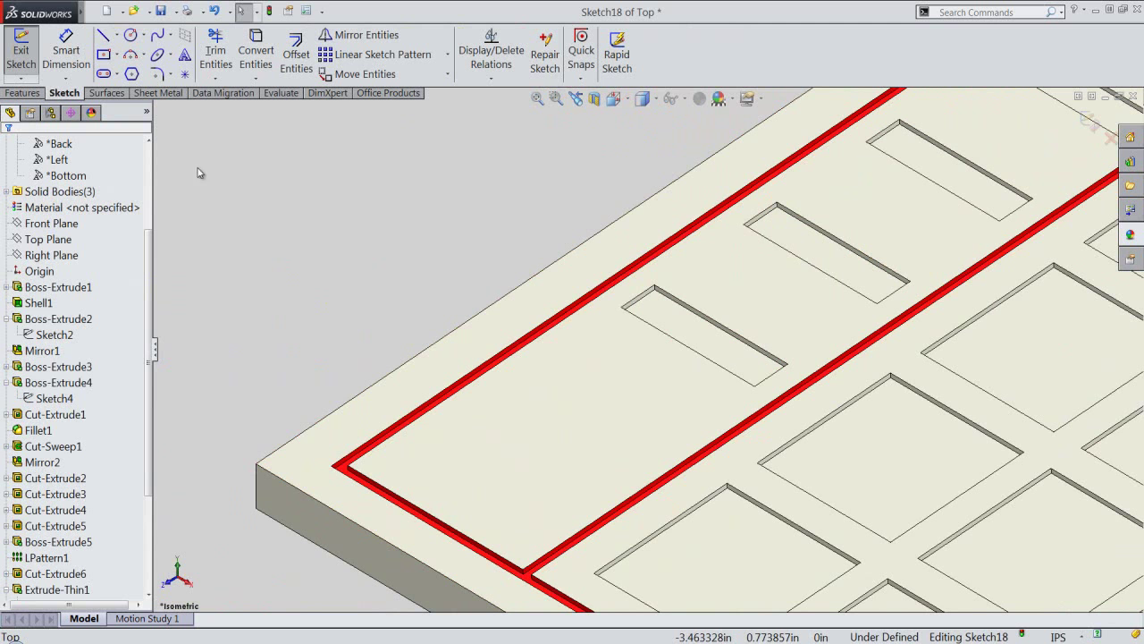
left_click(103, 55)
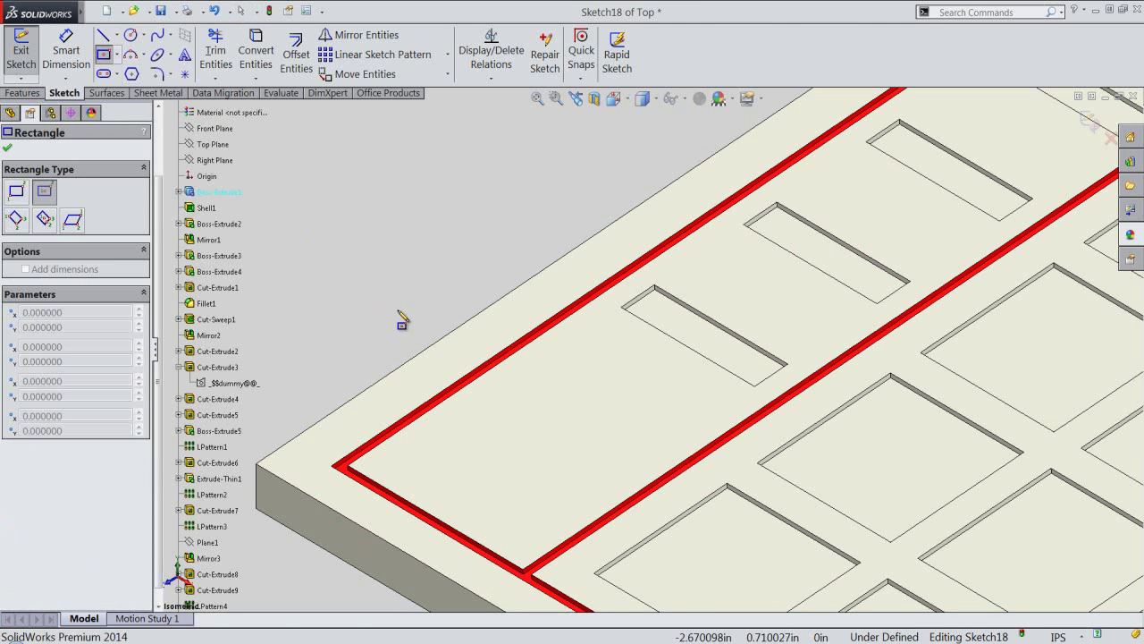
left_click(533, 442)
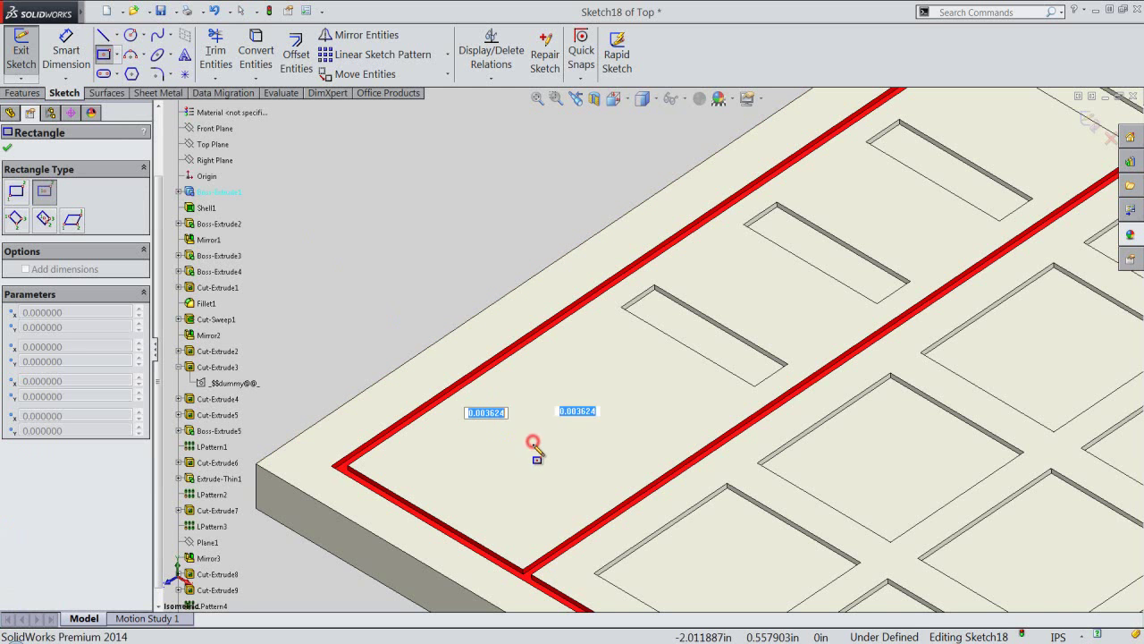
left_click(540, 506)
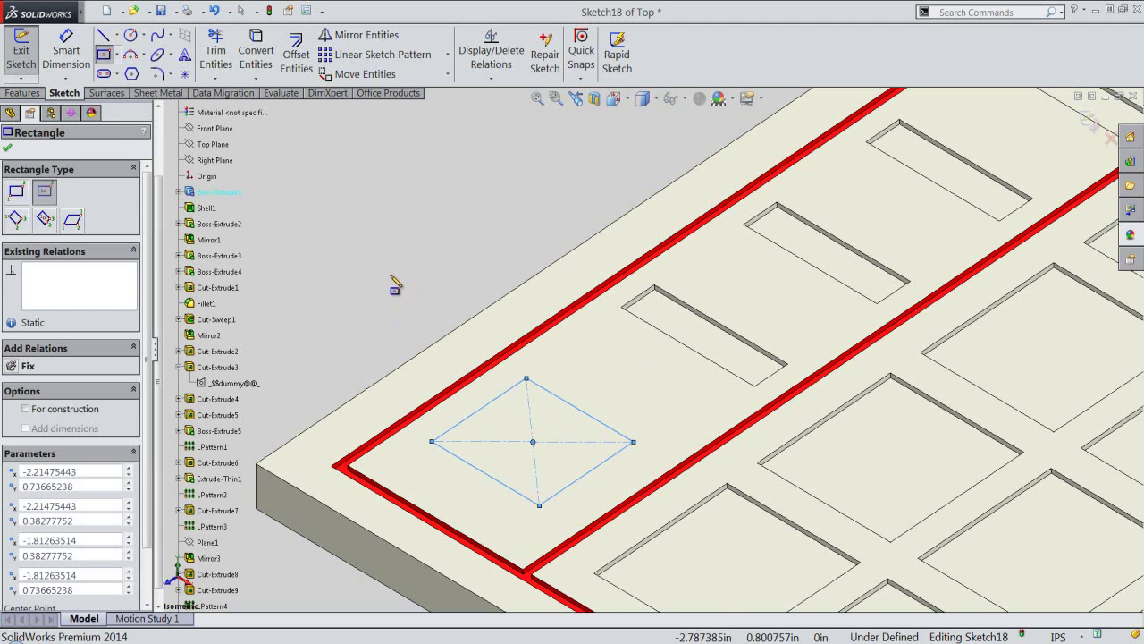
Make the square's centre point vertical with the red border edge's midpoint
right_click(392, 279)
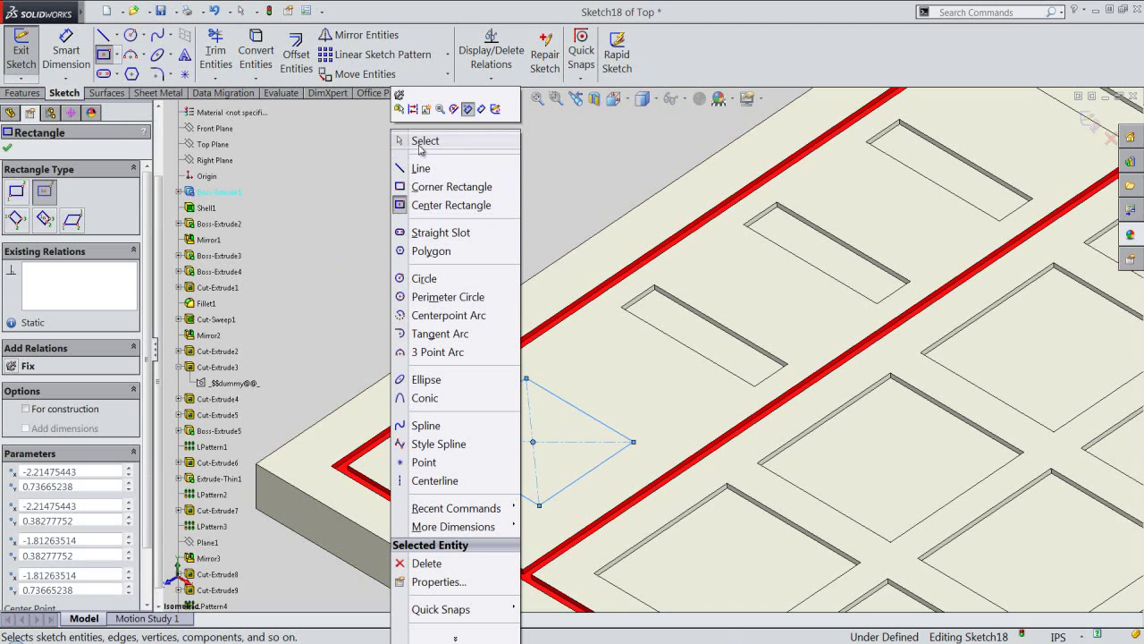
left_click(420, 143)
left_click(452, 212)
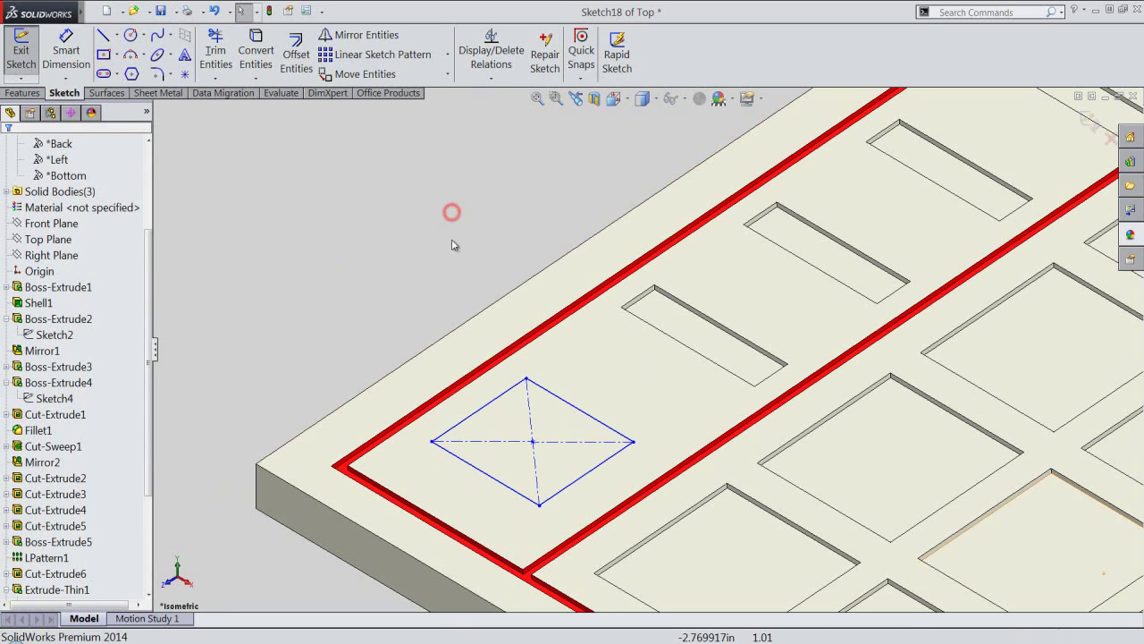
right_click(403, 498)
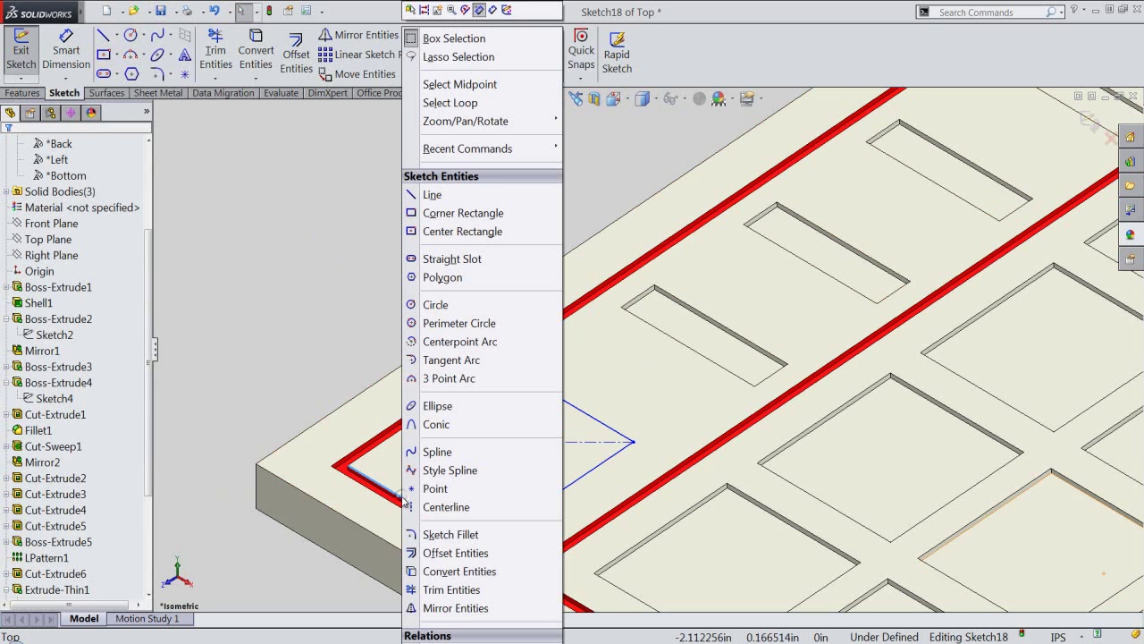
left_click(477, 87)
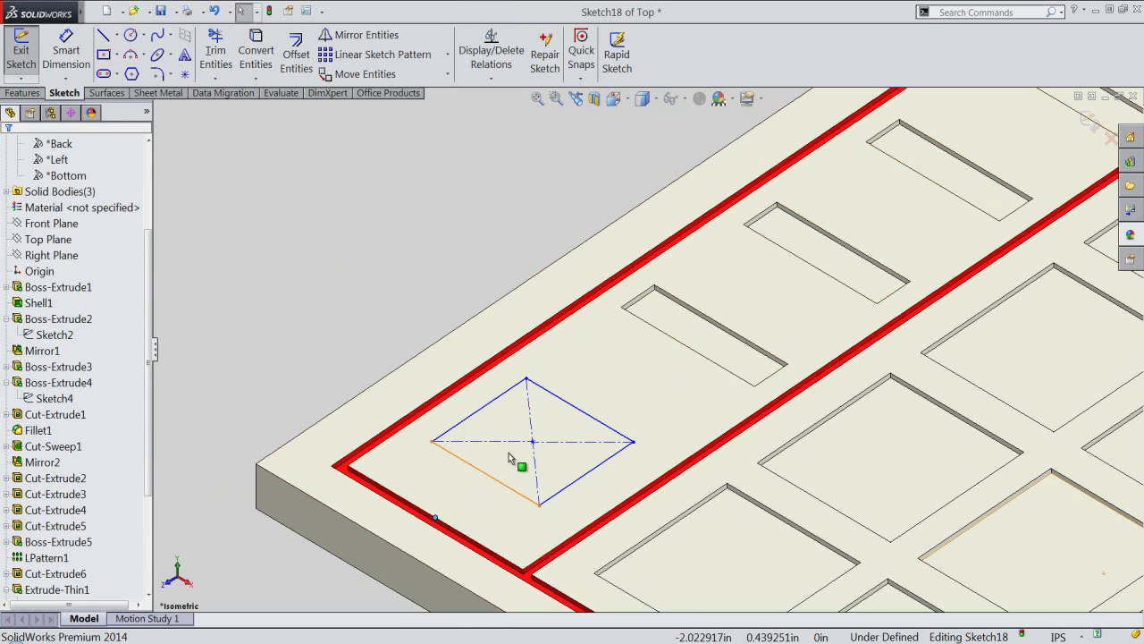
left_click(533, 441)
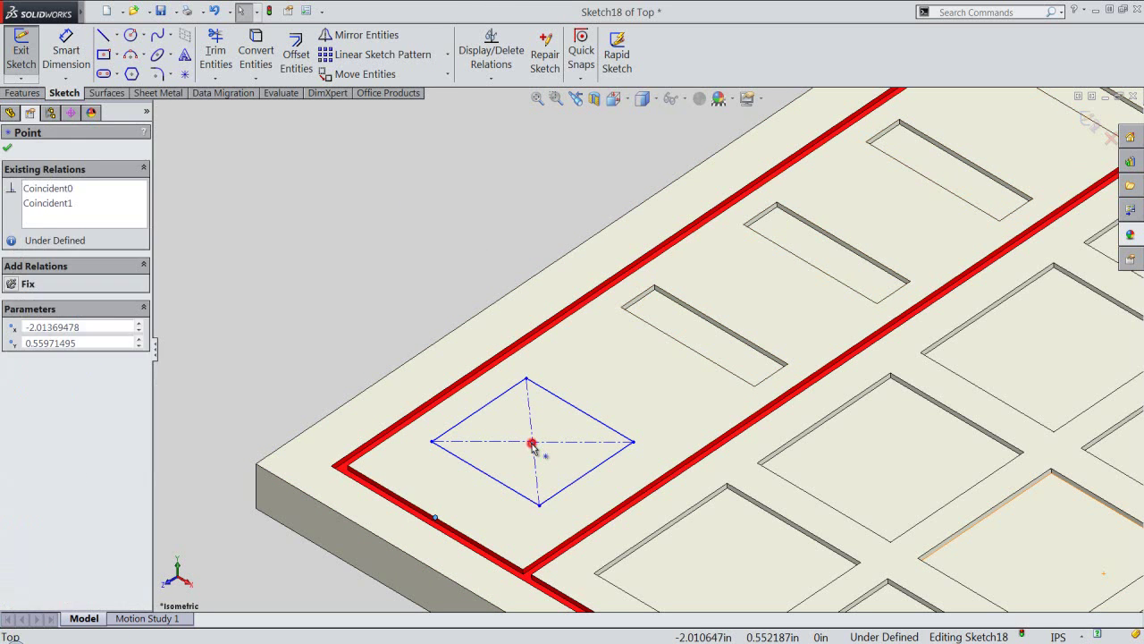
left_click(435, 516, "ctrl")
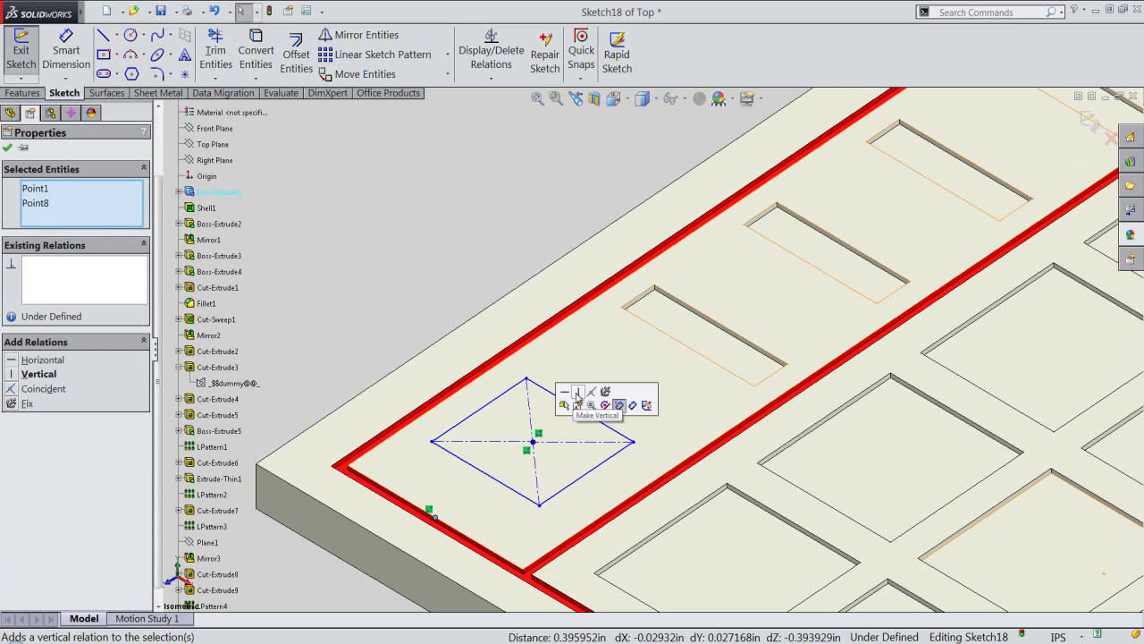
left_click(578, 392)
Make the square's upper-right and lower-left sides collinear with the neighbouring key recess edges
left_click(410, 280)
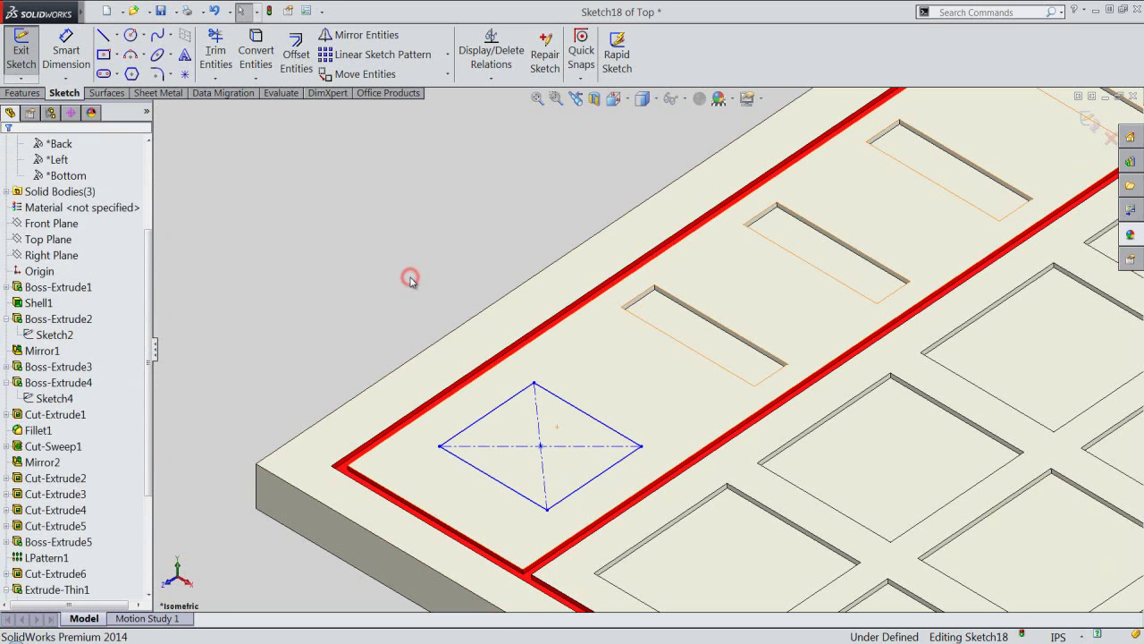
left_click(569, 407)
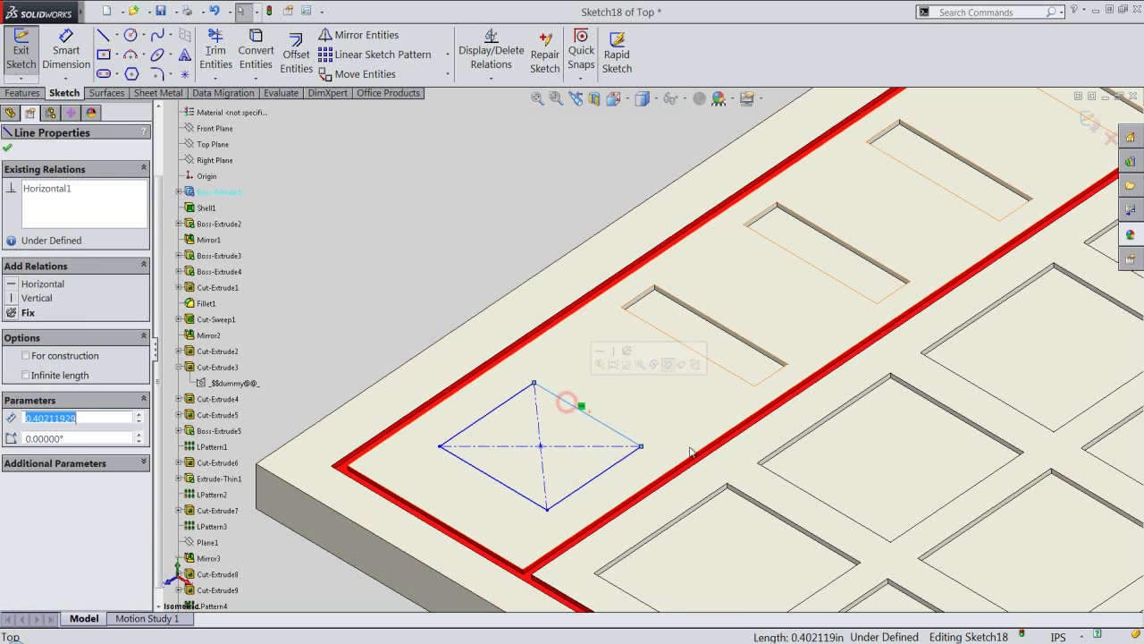
left_click(745, 497, "ctrl")
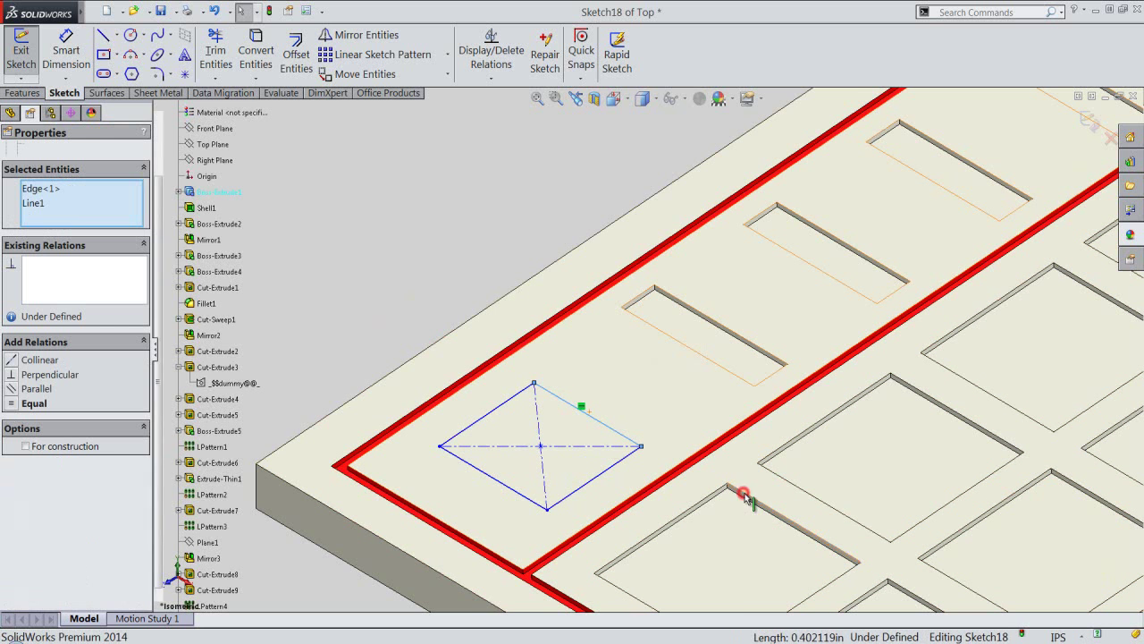
left_click(776, 445)
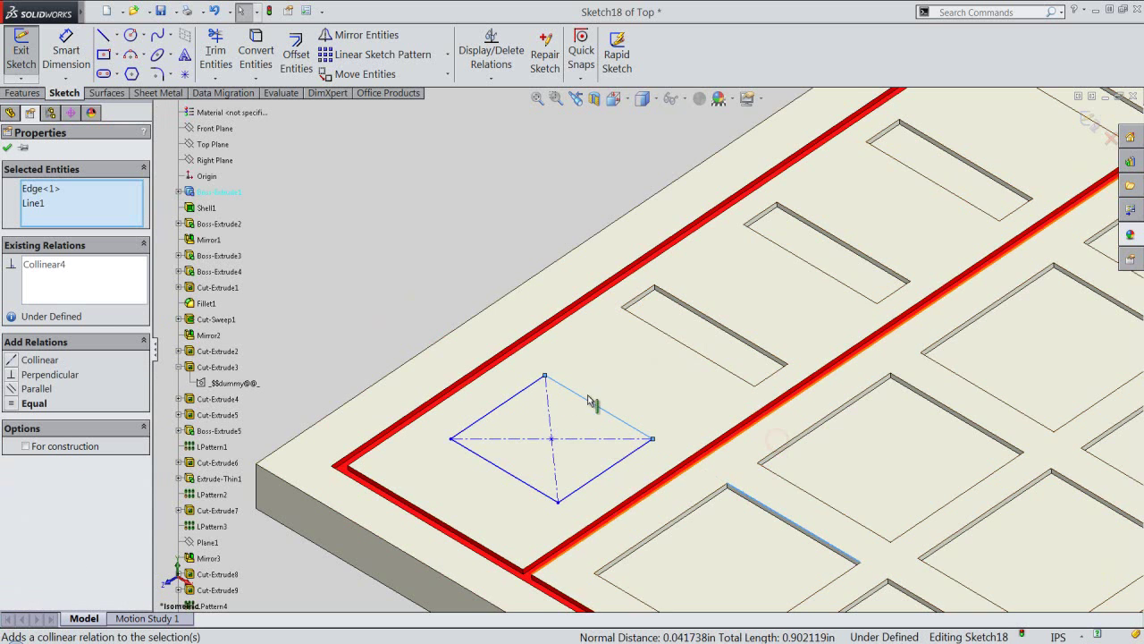
left_click(427, 294)
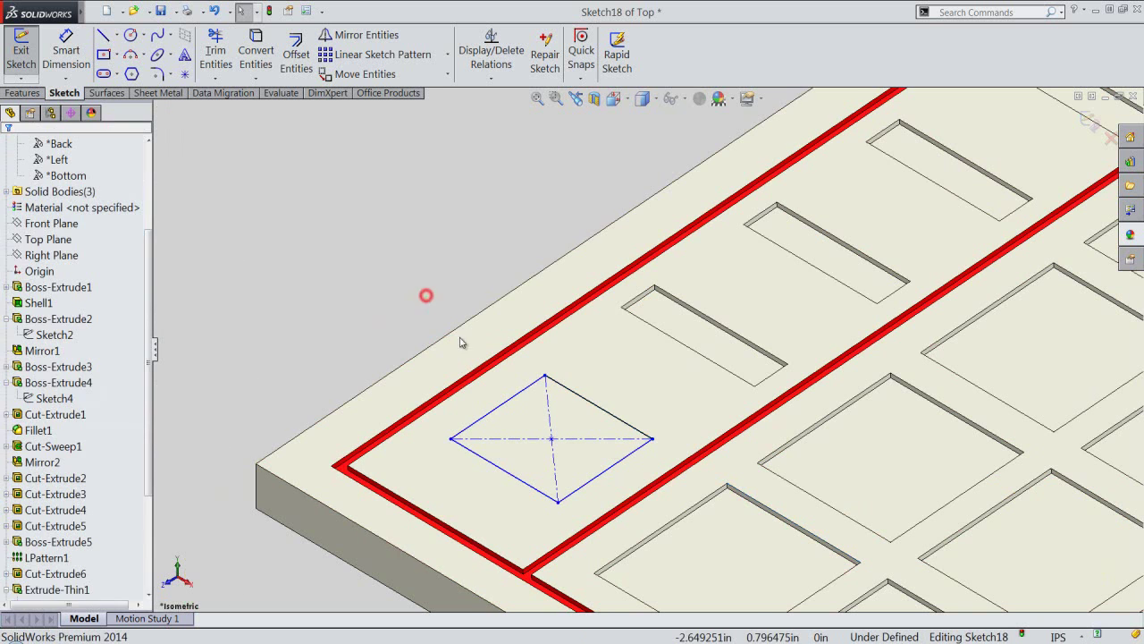
left_click(497, 464)
middle_click_drag(491, 456, 600, 547)
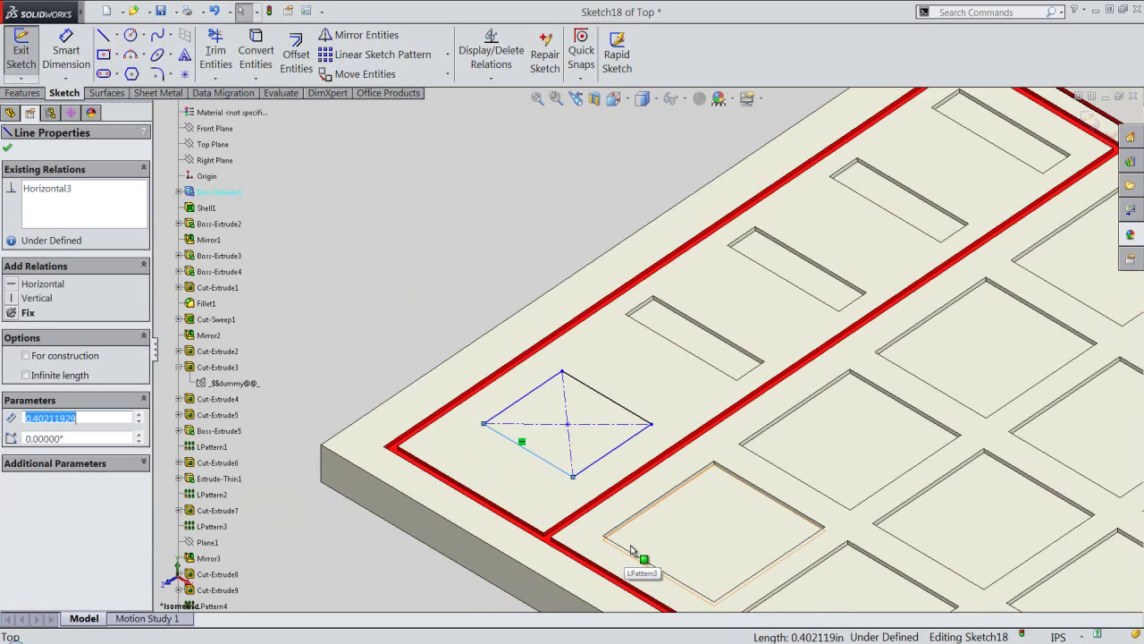
scroll(632, 547, "down", 1)
scroll(625, 533, "down", 1)
left_click(625, 522, "ctrl")
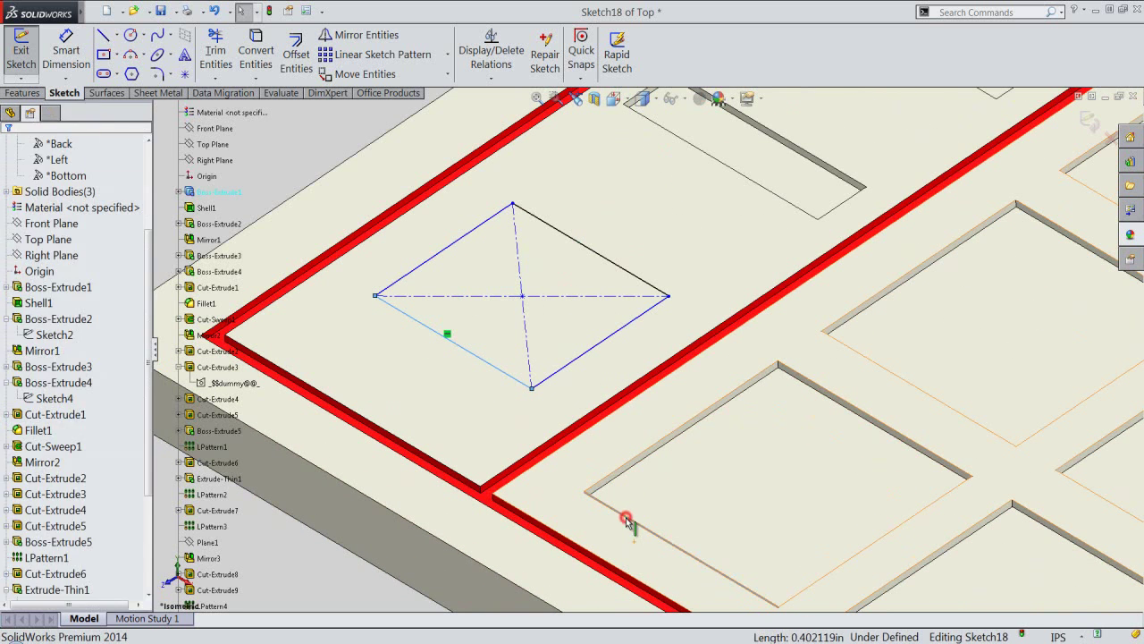
left_click(658, 466)
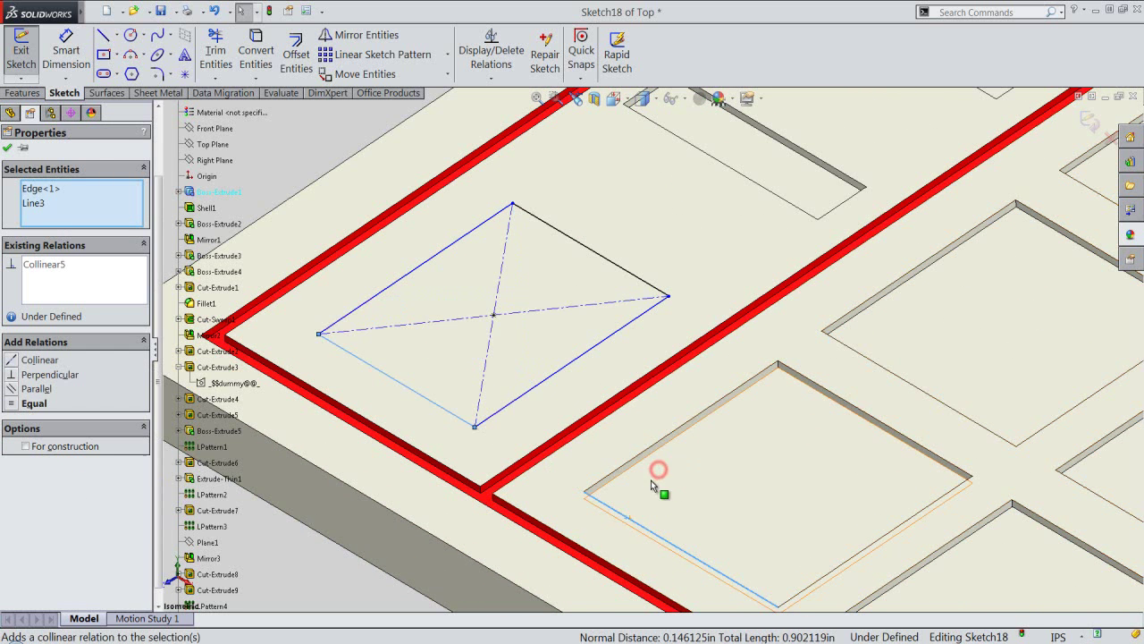
Make the square's lower-left side equal in length to the recess edge
left_click(302, 158)
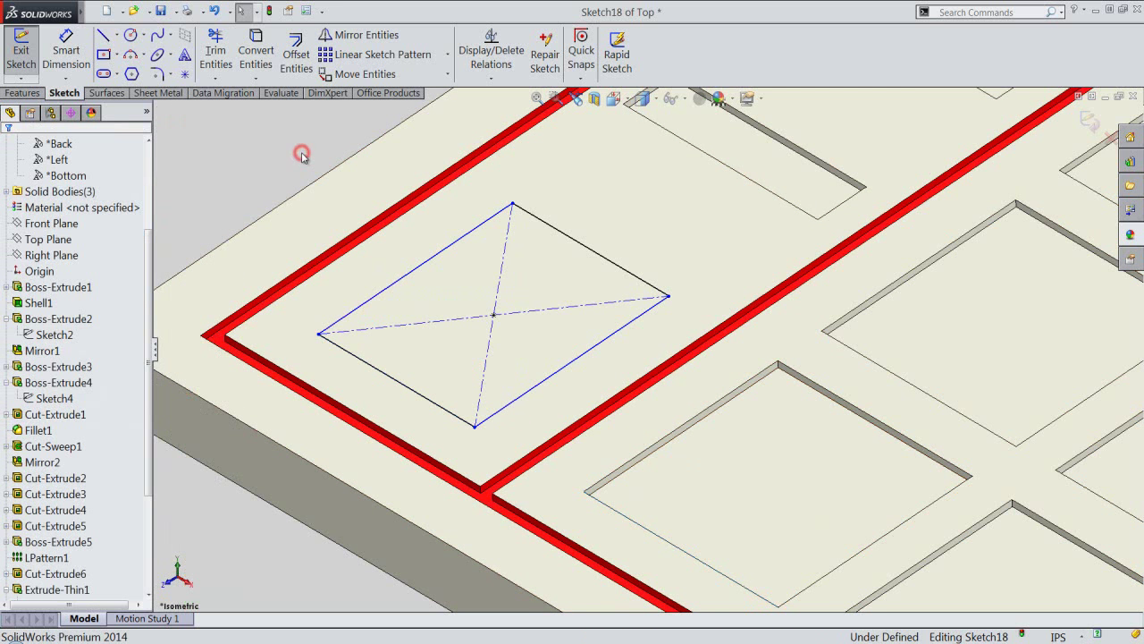
left_click(286, 141)
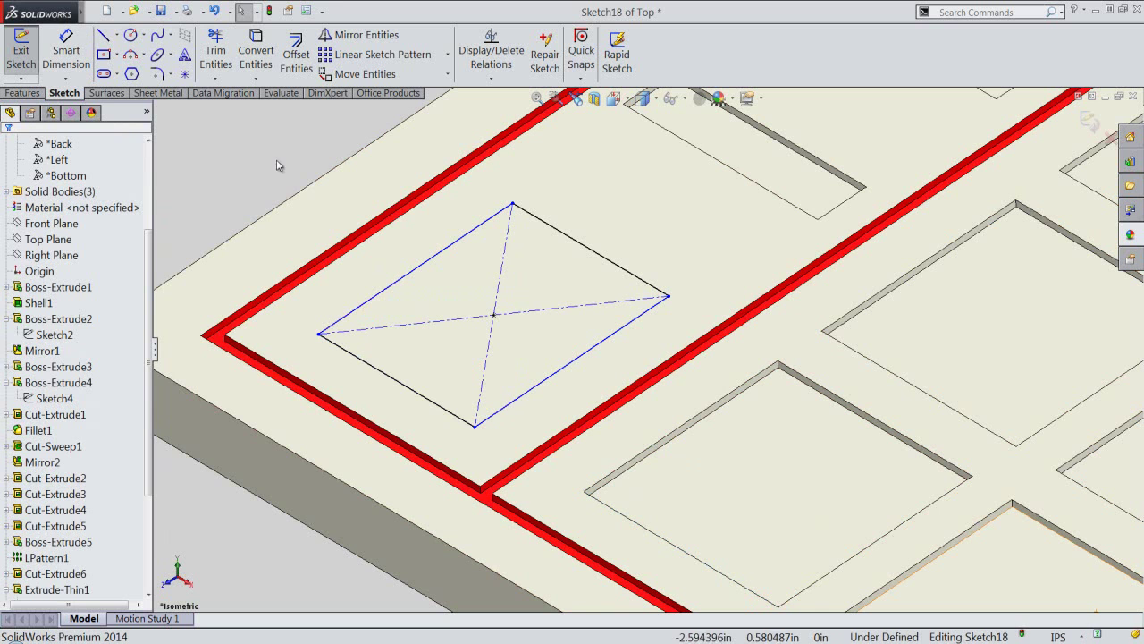
left_click(390, 377)
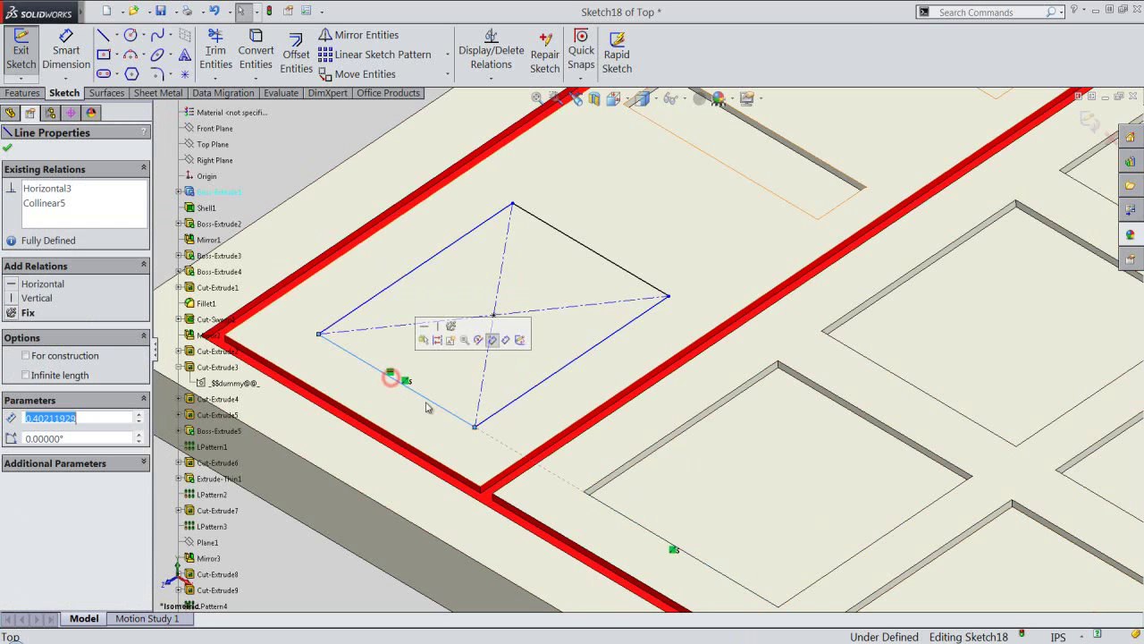
left_click(613, 512, "ctrl")
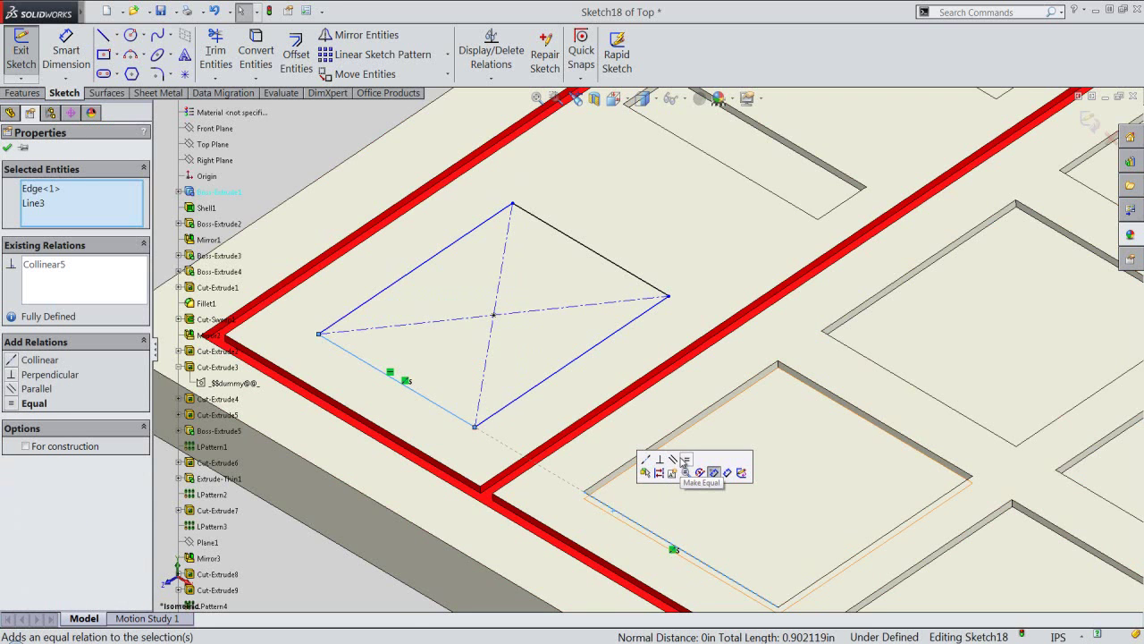
left_click(685, 459)
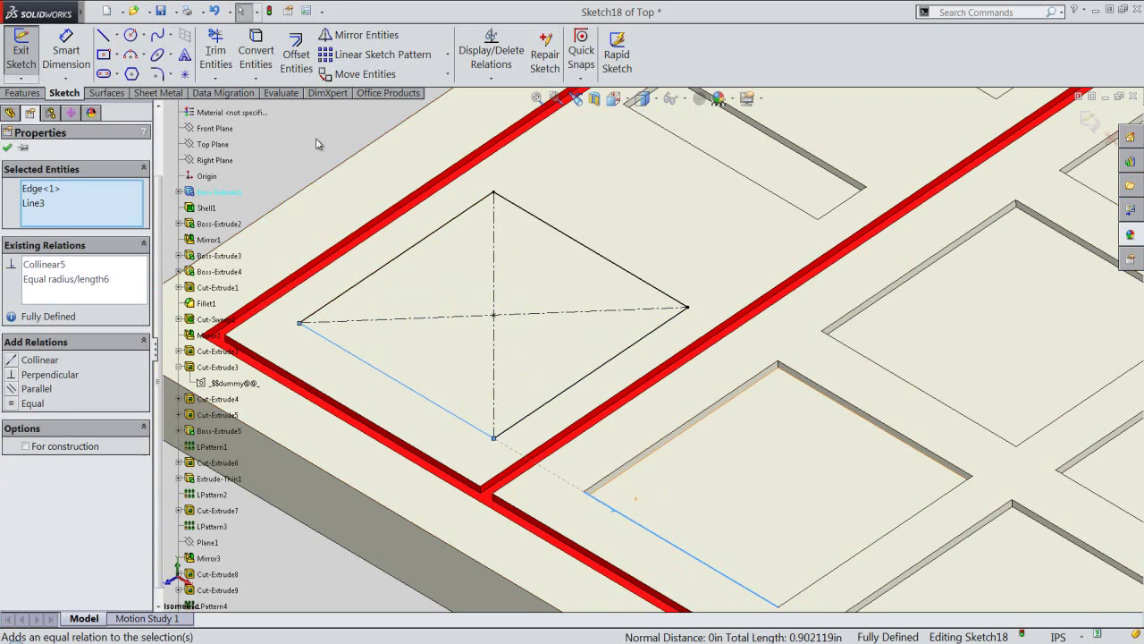
key("Escape")
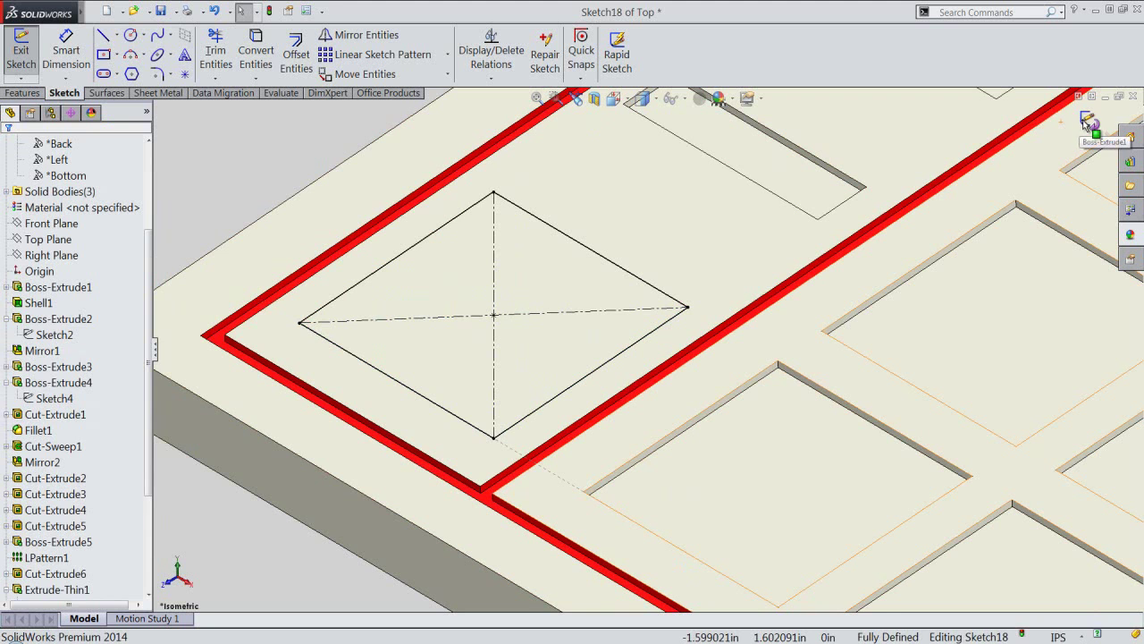
Cut the square sketch Blind 0.015625 in deep, then zoom out and back to check it
key("e")
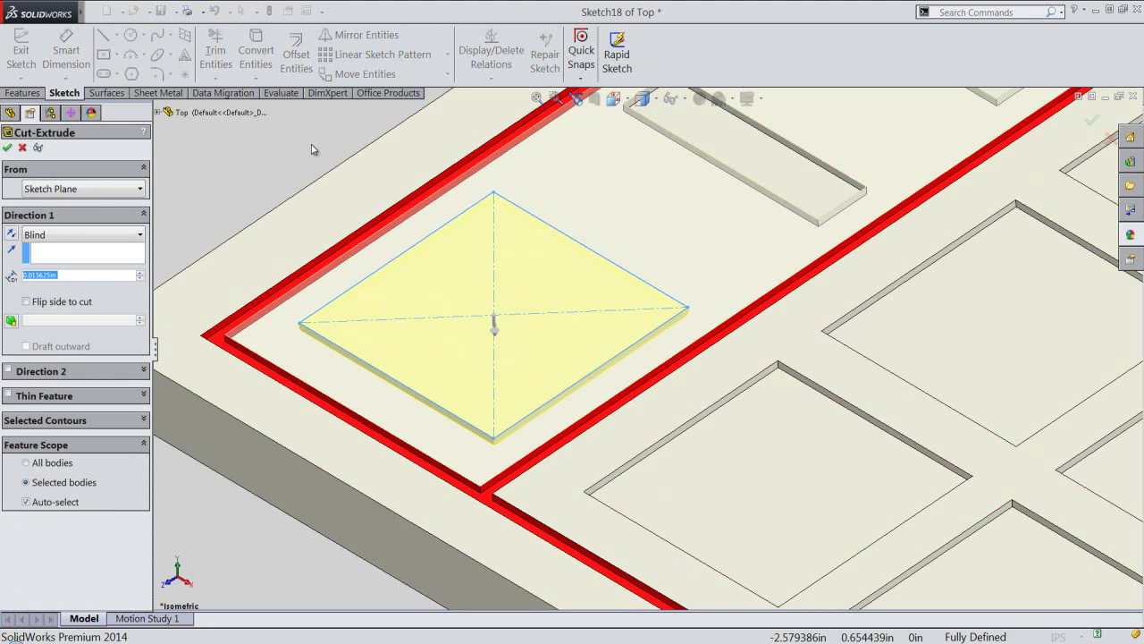
left_click(65, 276)
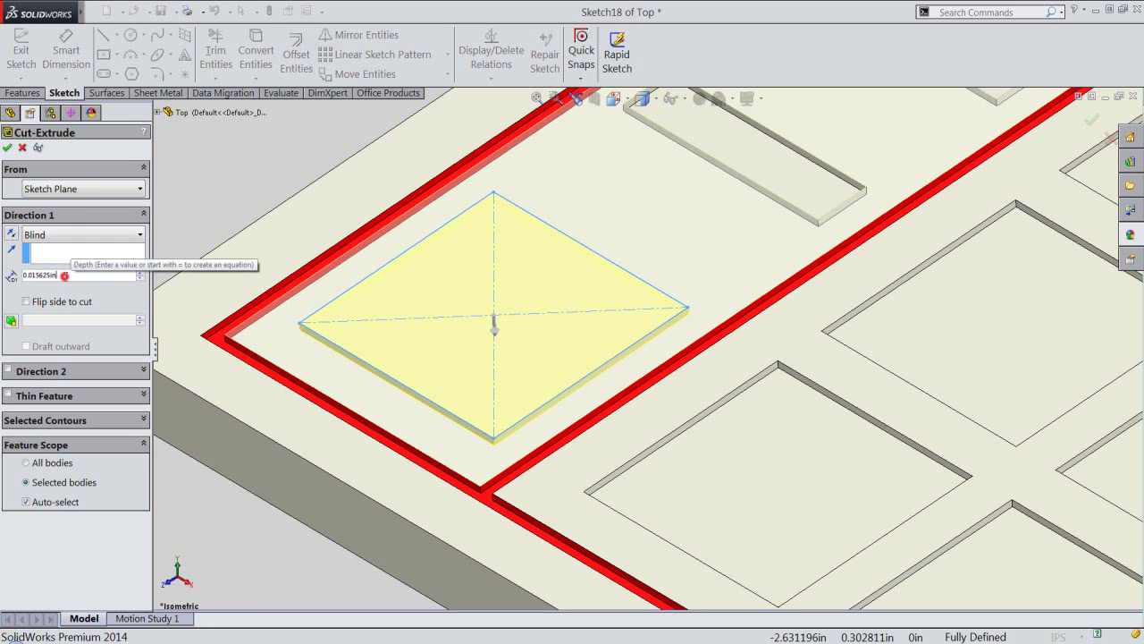
left_click(9, 147)
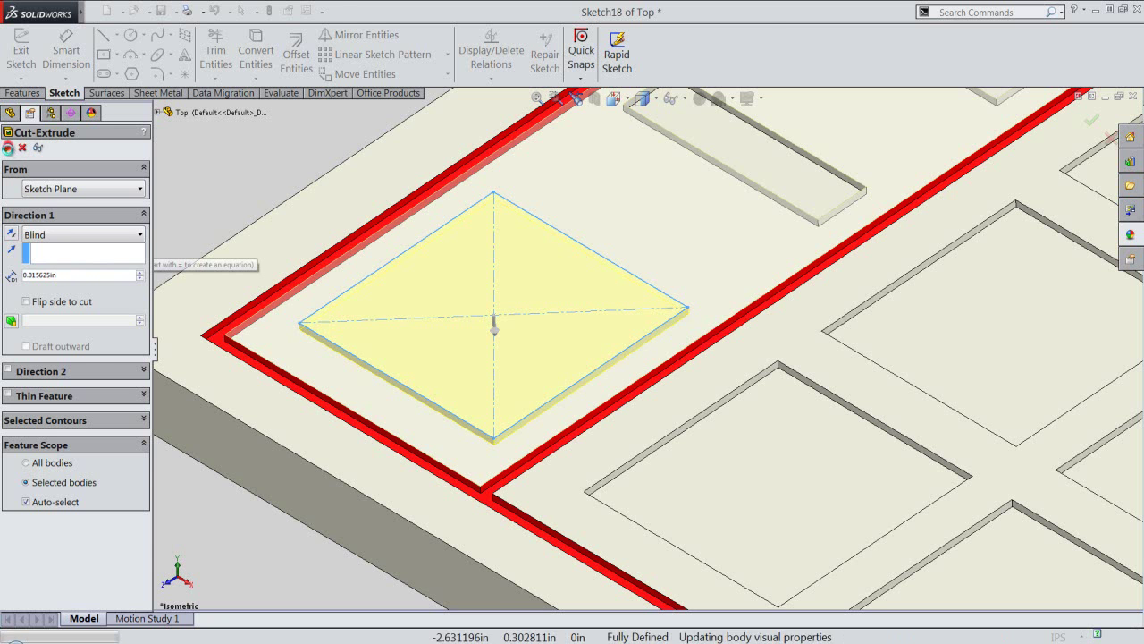
left_click(240, 172)
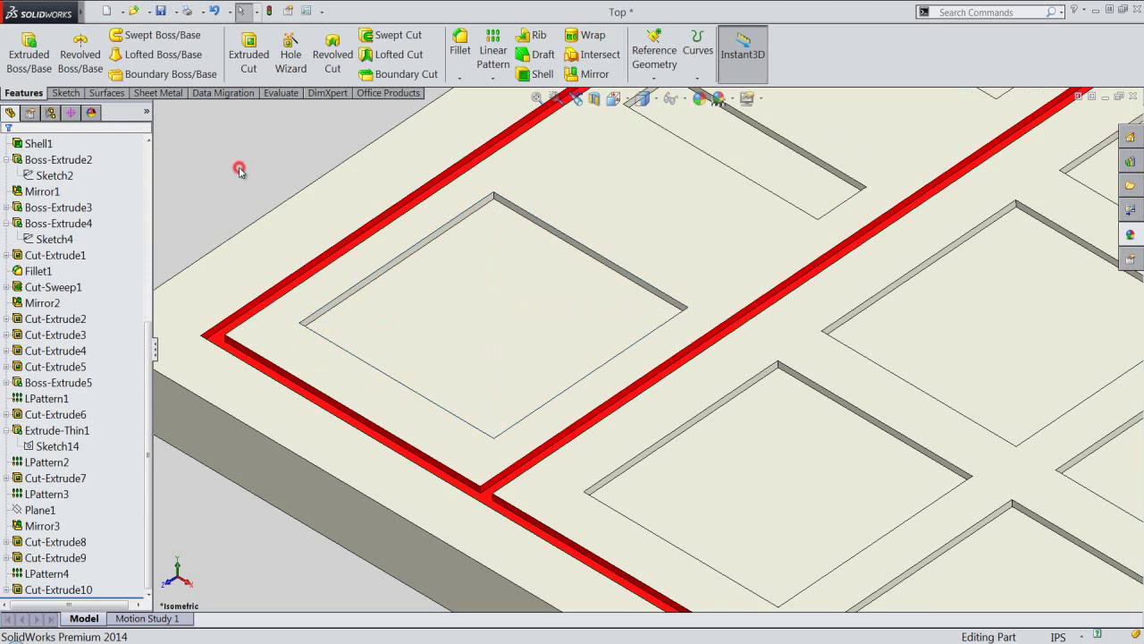
scroll(287, 296, "up", 5)
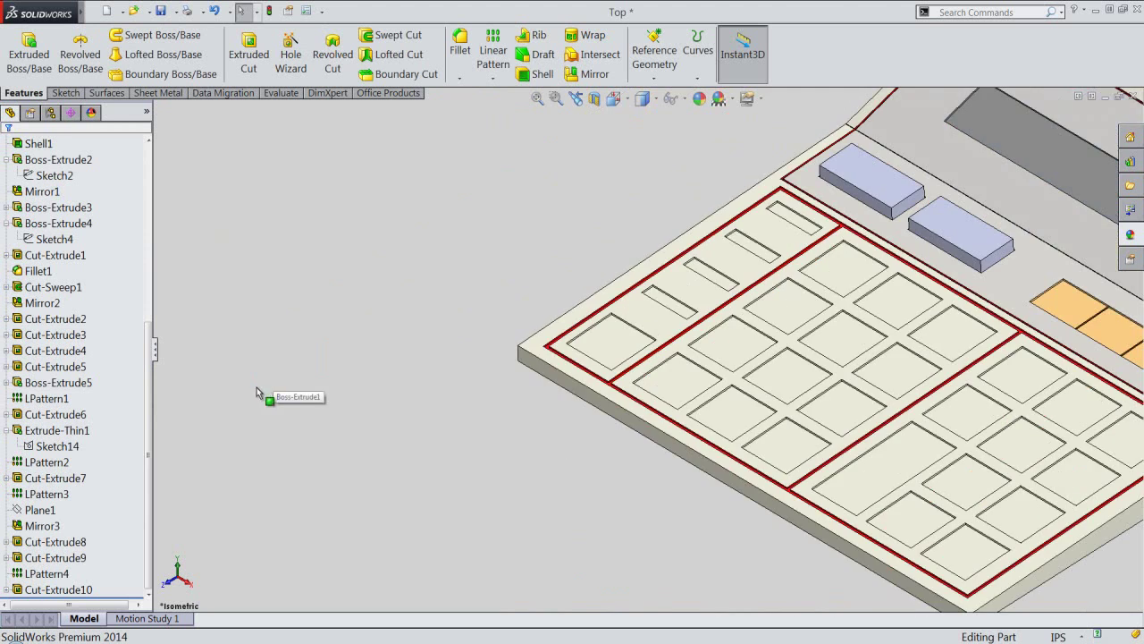
scroll(452, 401, "up", 3)
scroll(793, 319, "down", 1)
scroll(793, 319, "down", 1)
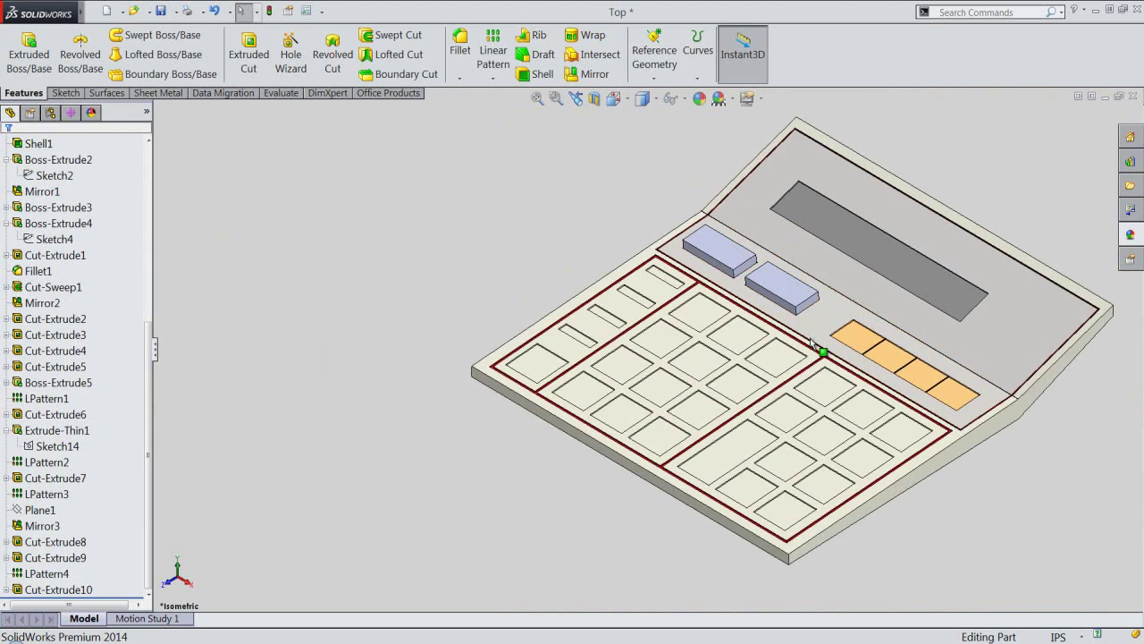
scroll(794, 354, "down", 1)
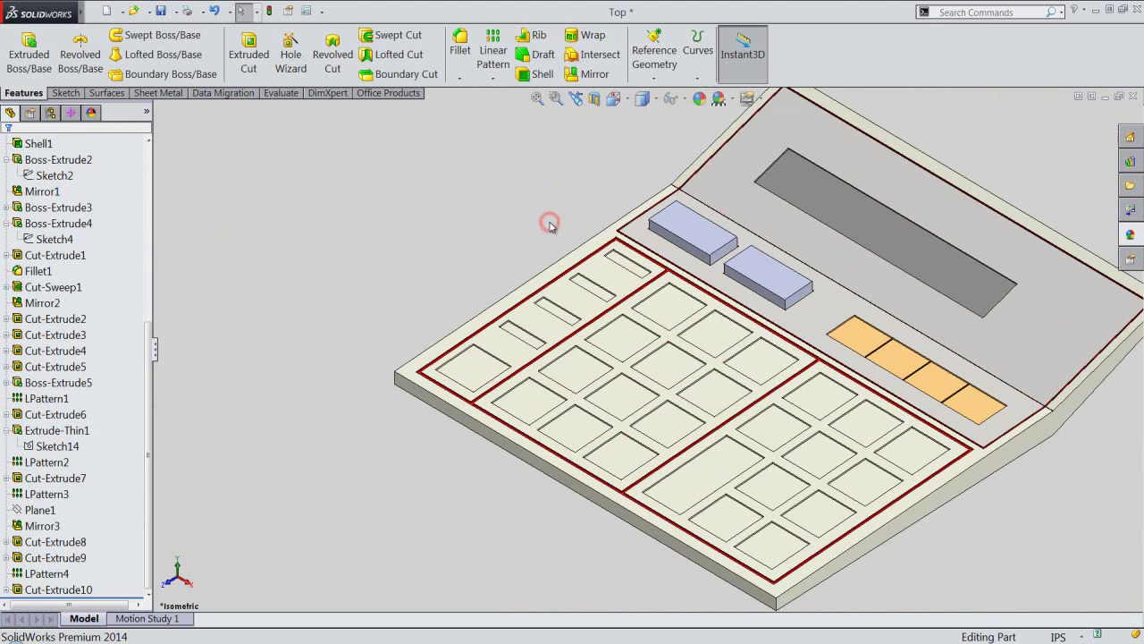
left_click(549, 169)
scroll(679, 299, "down", 1)
scroll(679, 303, "down", 1)
scroll(668, 311, "down", 1)
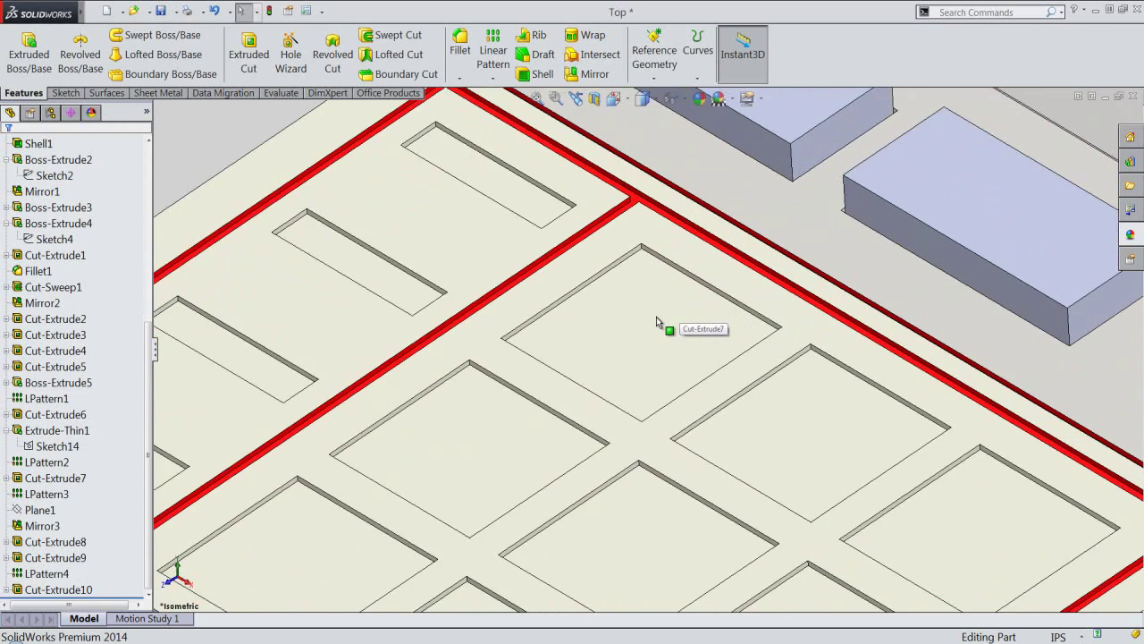
scroll(657, 322, "down", 1)
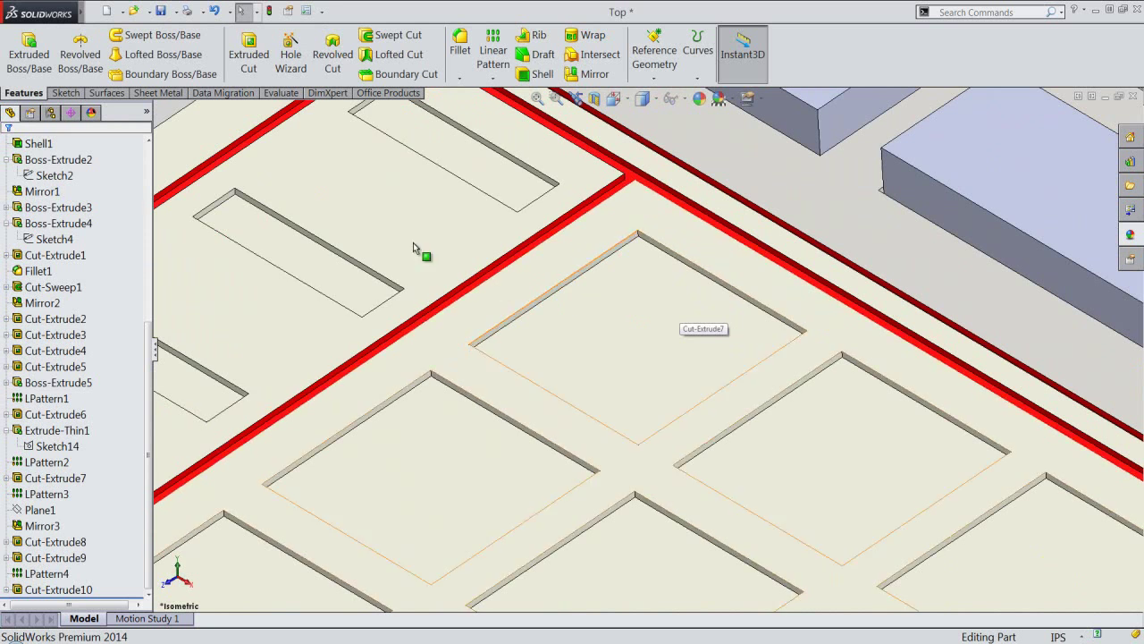
Offset the new recess floor's outline 0.0078125 in inward, with Reverse checked, in a new sketch
left_click(35, 60)
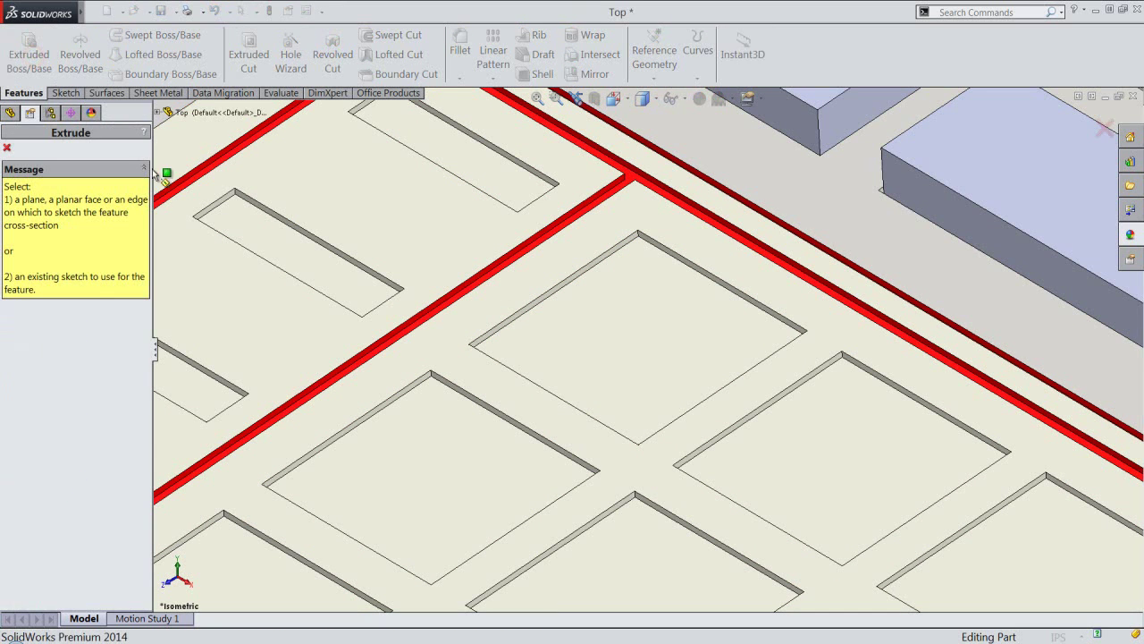
left_click(631, 356)
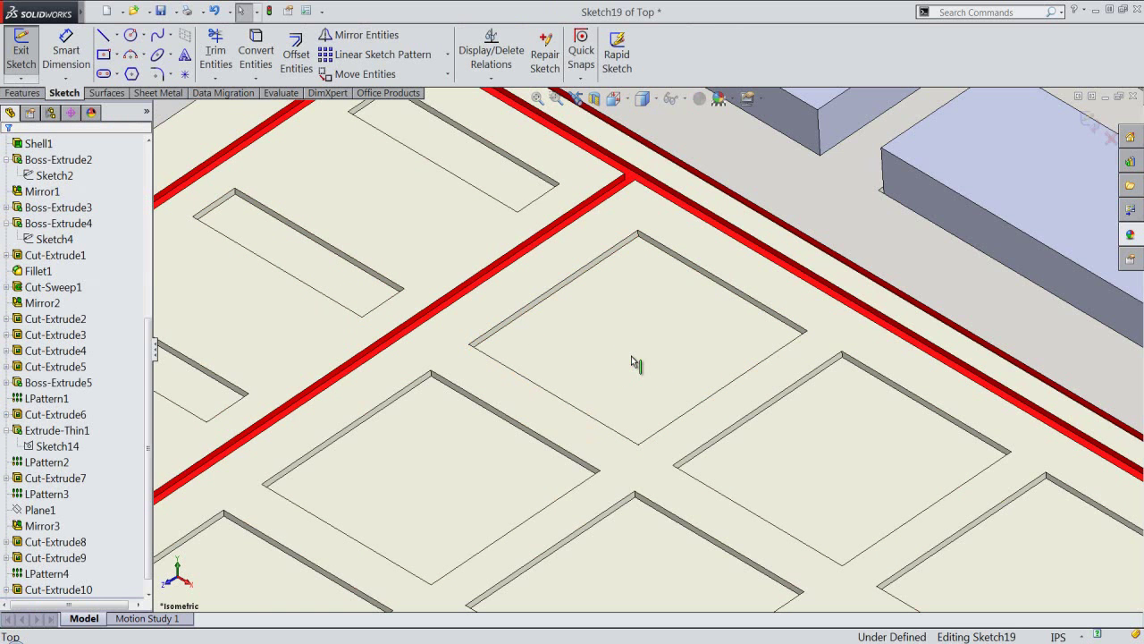
left_click(631, 355)
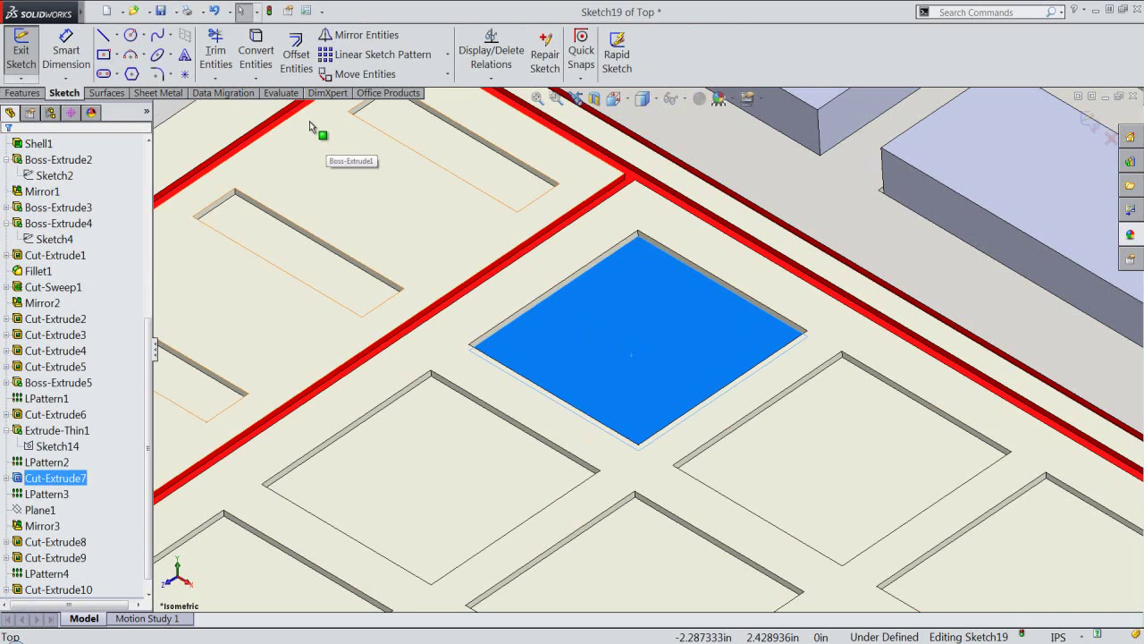
left_click(296, 54)
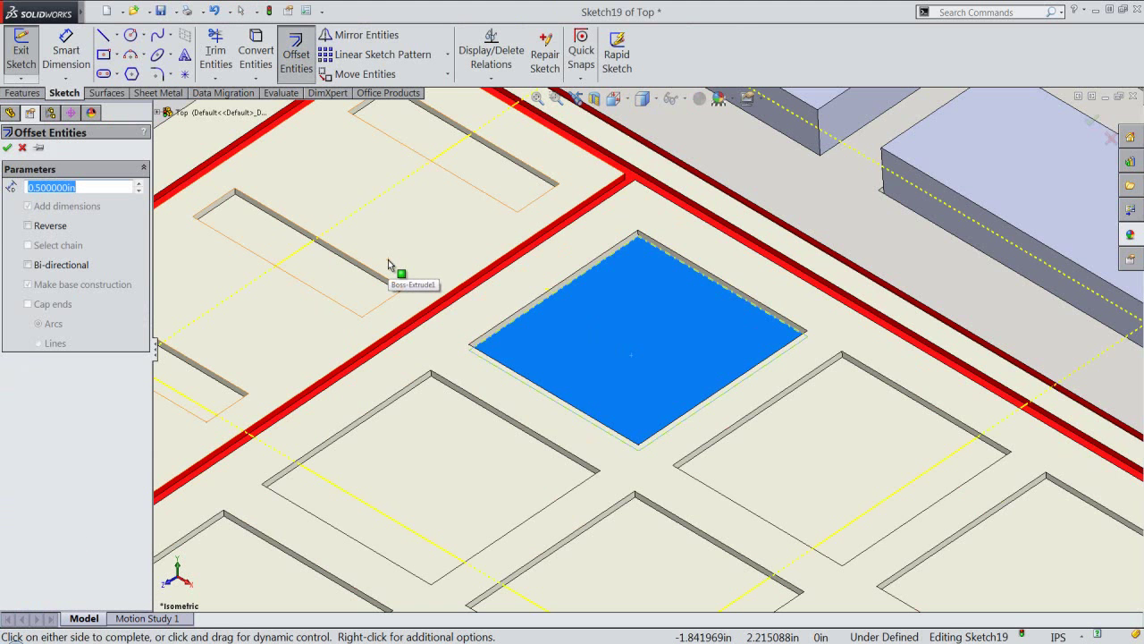
left_click(28, 226)
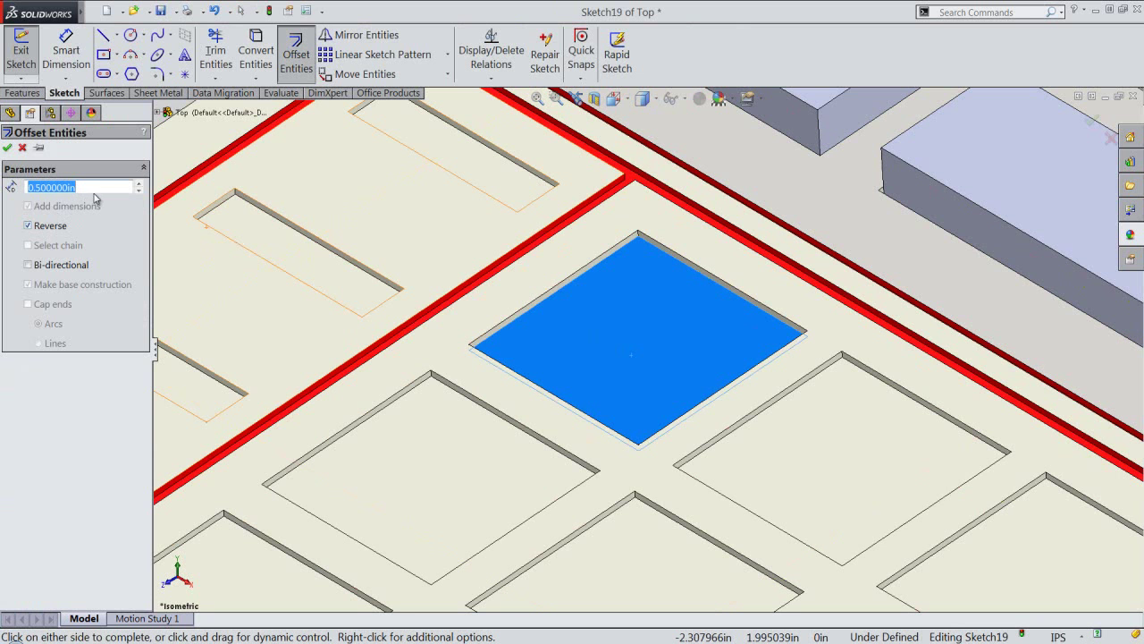
left_click_drag(98, 187, 34, 187)
type("1/128")
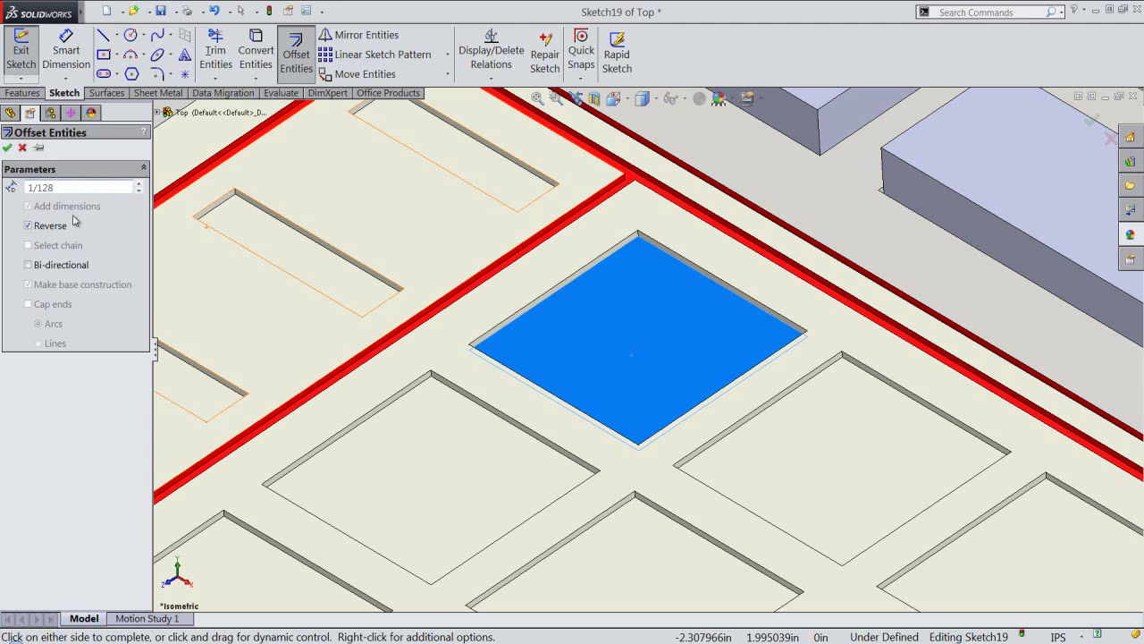
key("Return")
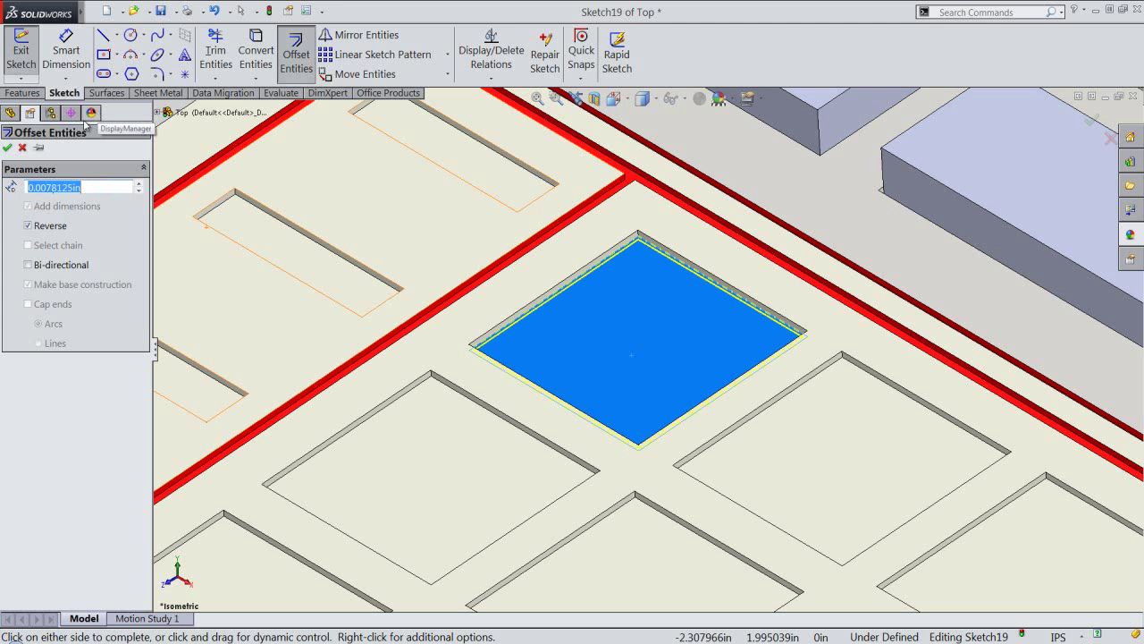
left_click(9, 148)
left_click(9, 148)
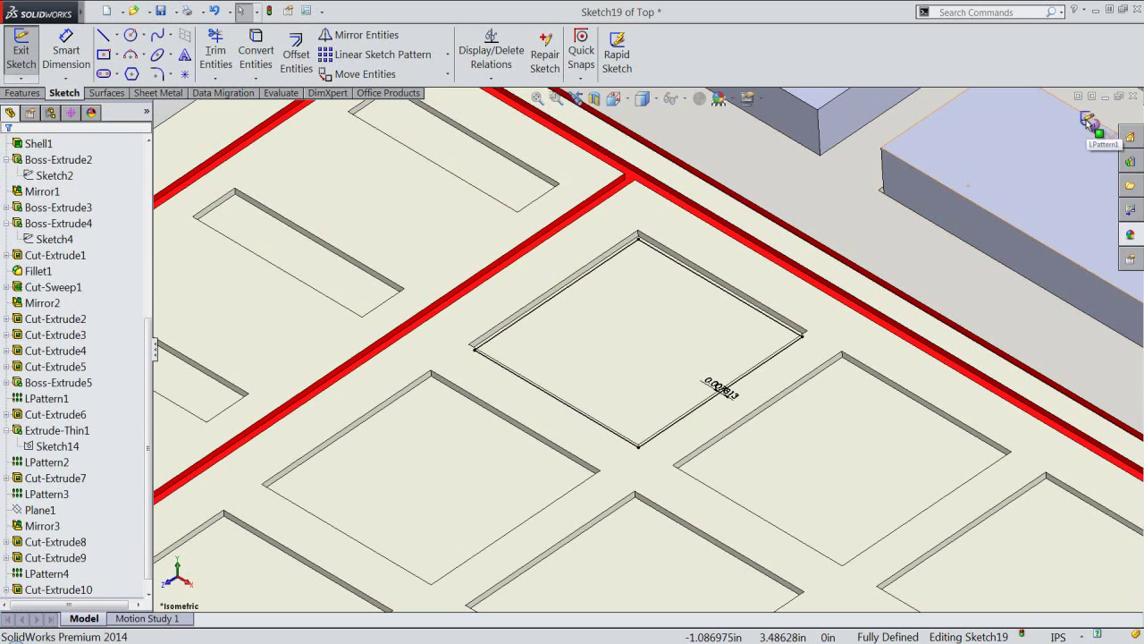
key("e")
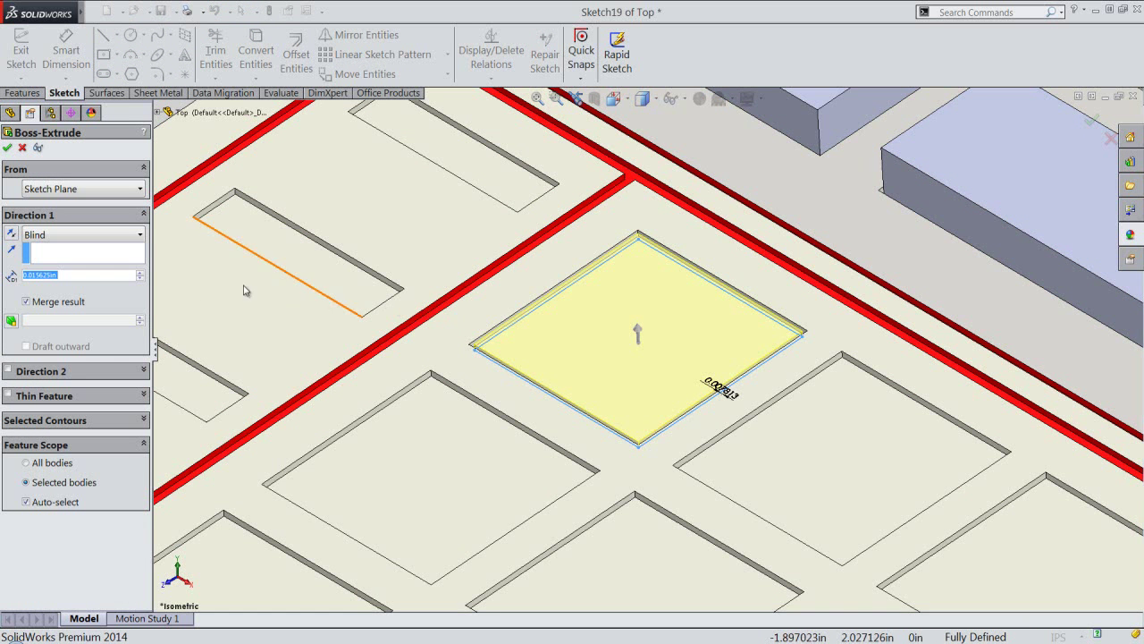
Extrude the offset sketch 1/8 in Blind with Merge result unchecked, as a separate key body
left_click(93, 274)
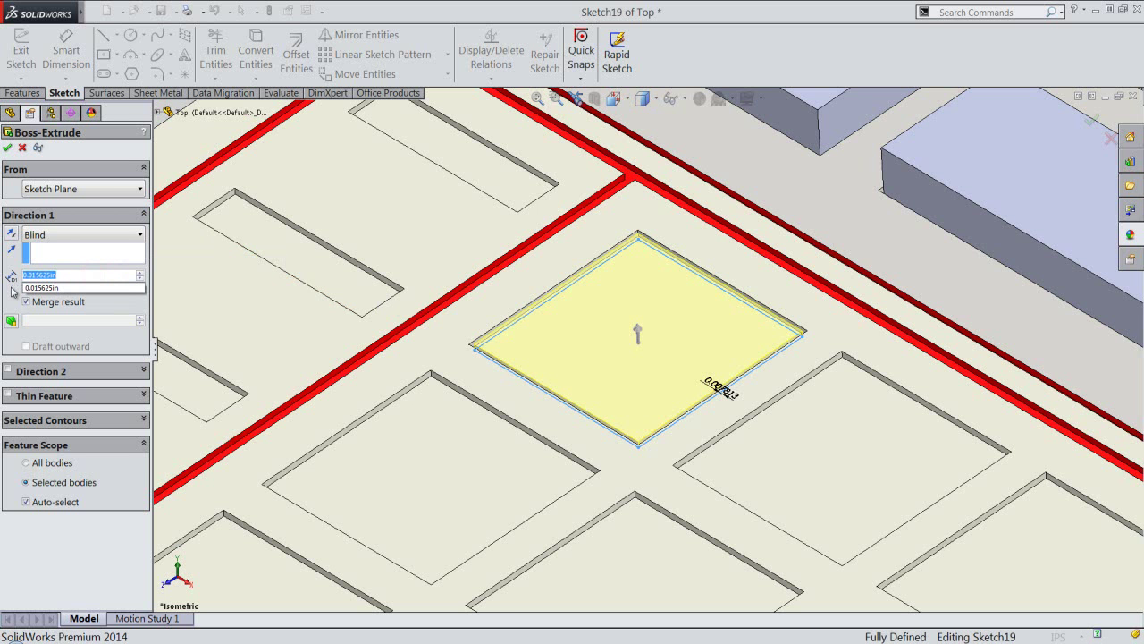
type("1/8")
key("Return")
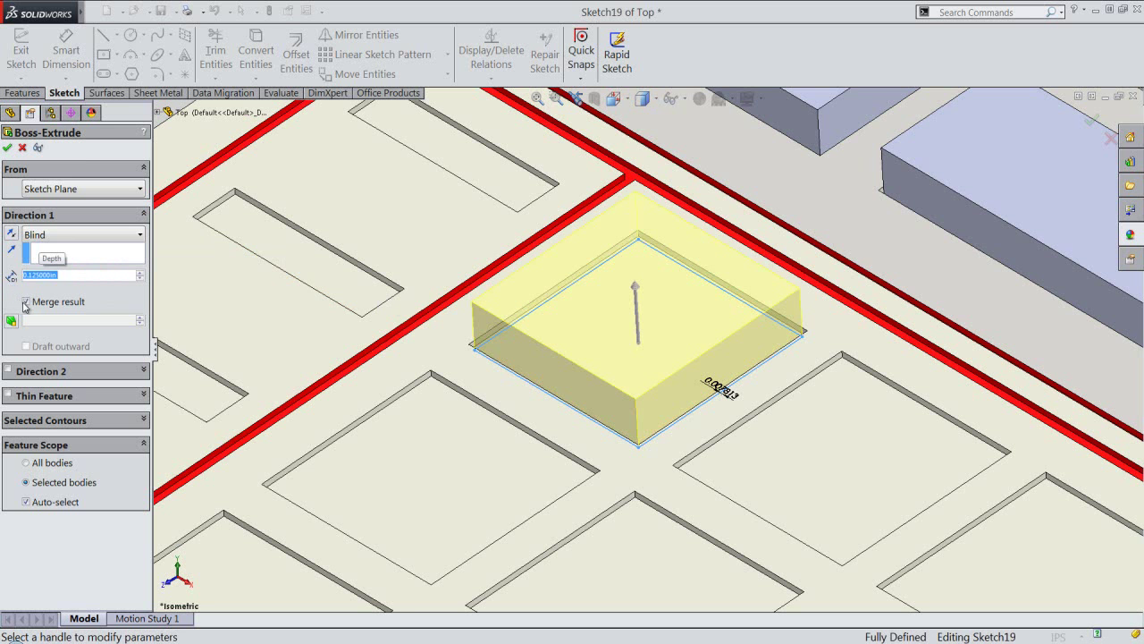
left_click(26, 302)
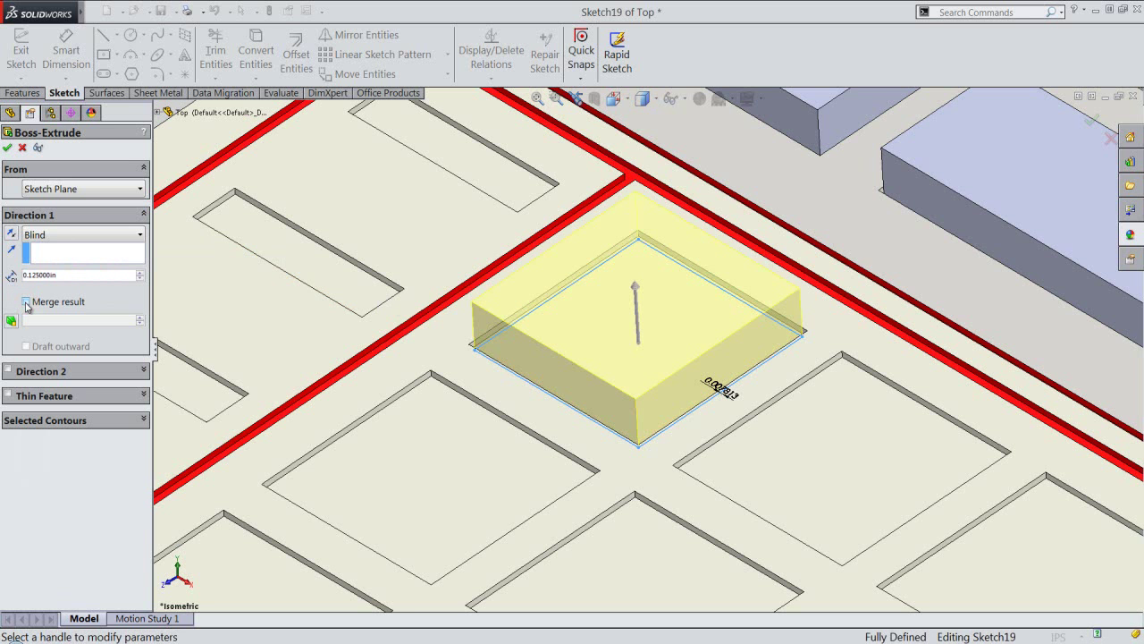
left_click(8, 149)
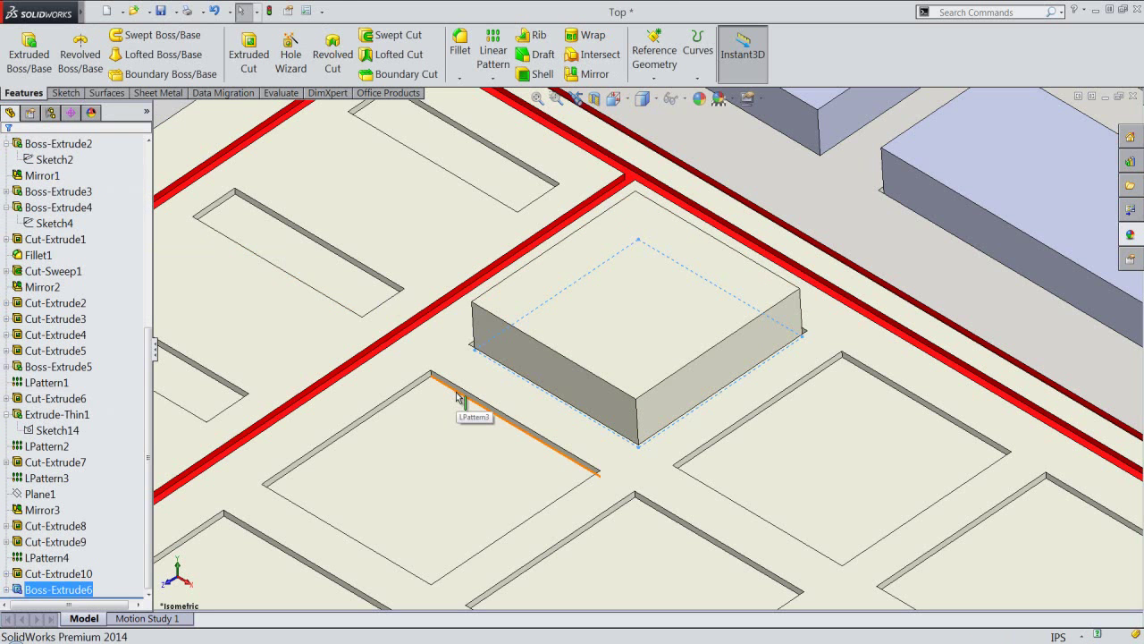
Zoom out slightly and collapse all items in the FeatureManager tree
key("z")
left_click(228, 145)
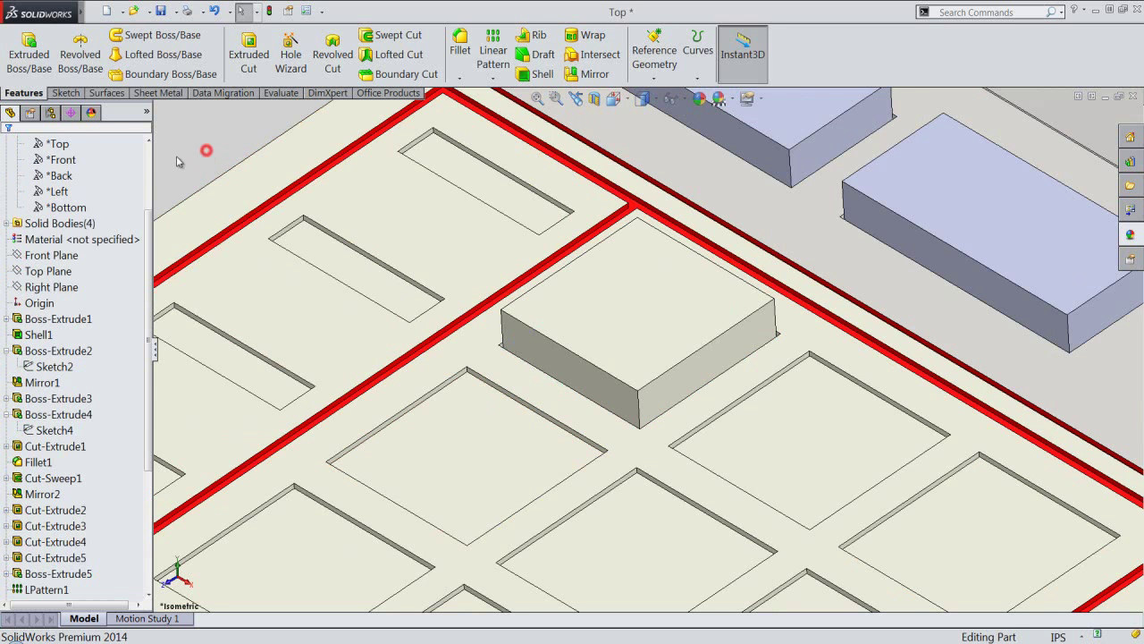
right_click(113, 174)
left_click(134, 184)
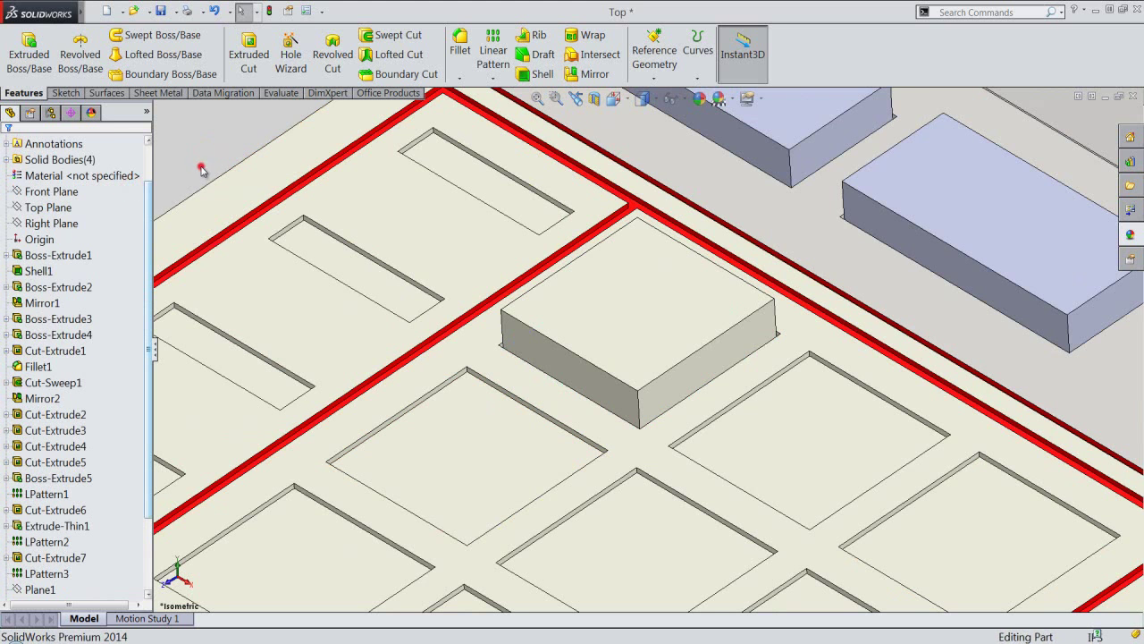
Lower the scene's ambient light intensity from 0.49 to 0.43
left_click(93, 112)
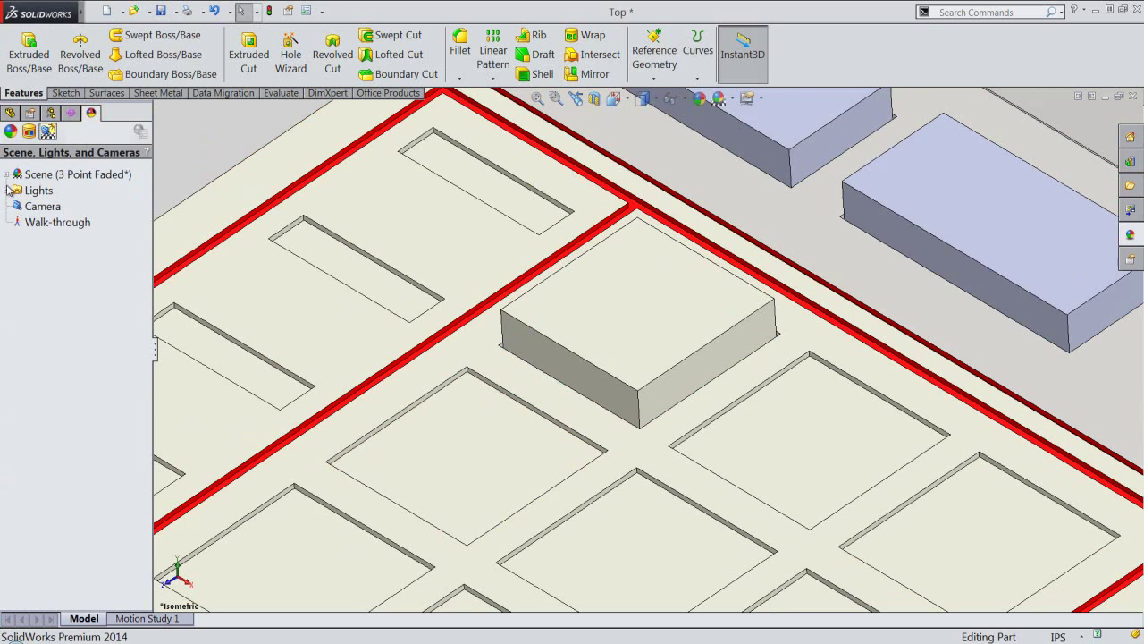
left_click(8, 190)
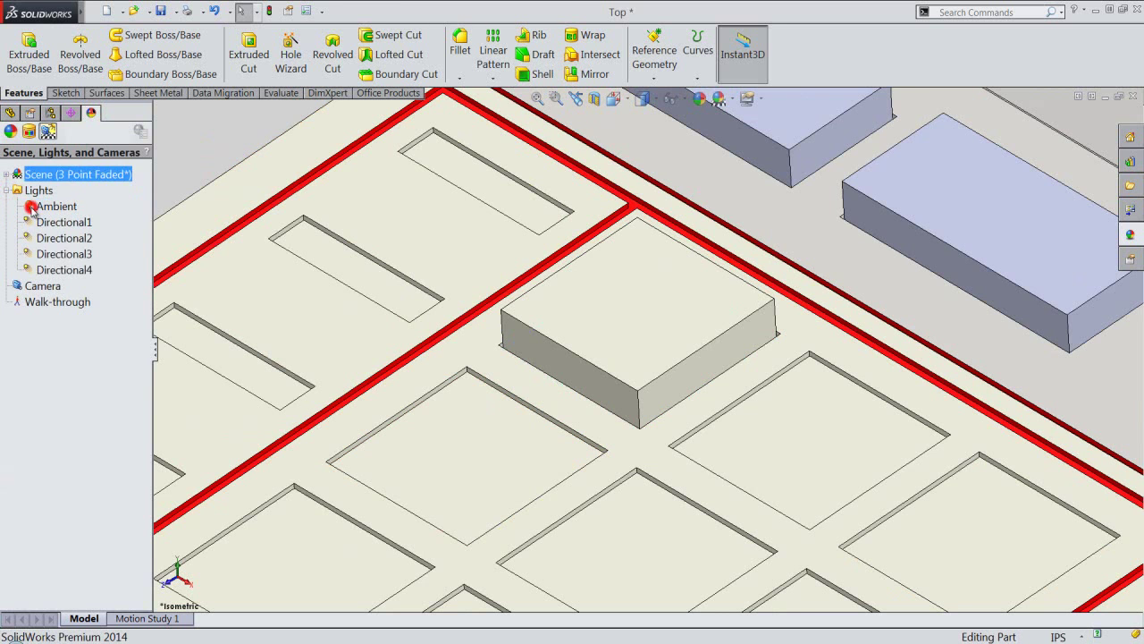
double_click(34, 205)
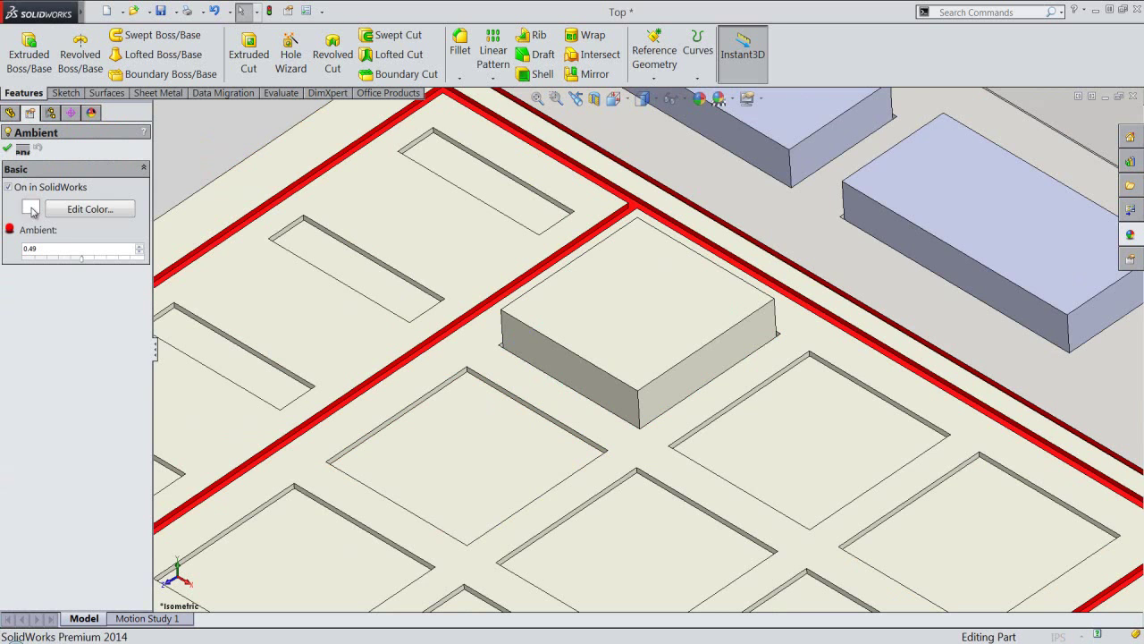
left_click(140, 254)
left_click(140, 254)
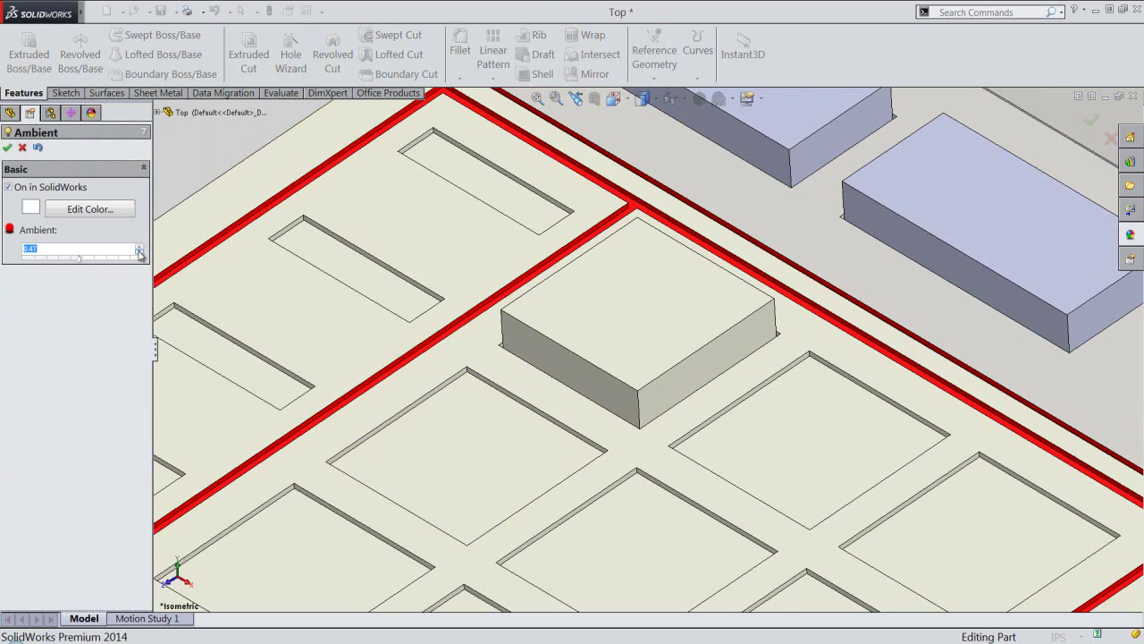
left_click(140, 254)
left_click(139, 254)
left_click(139, 254)
left_click(139, 254)
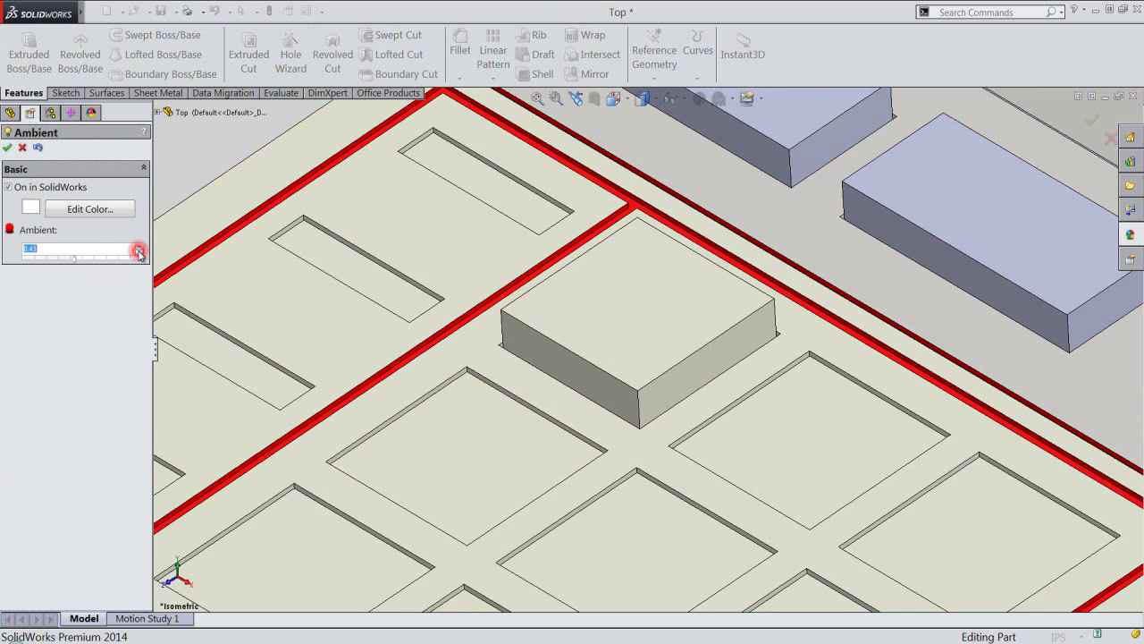
left_click(7, 146)
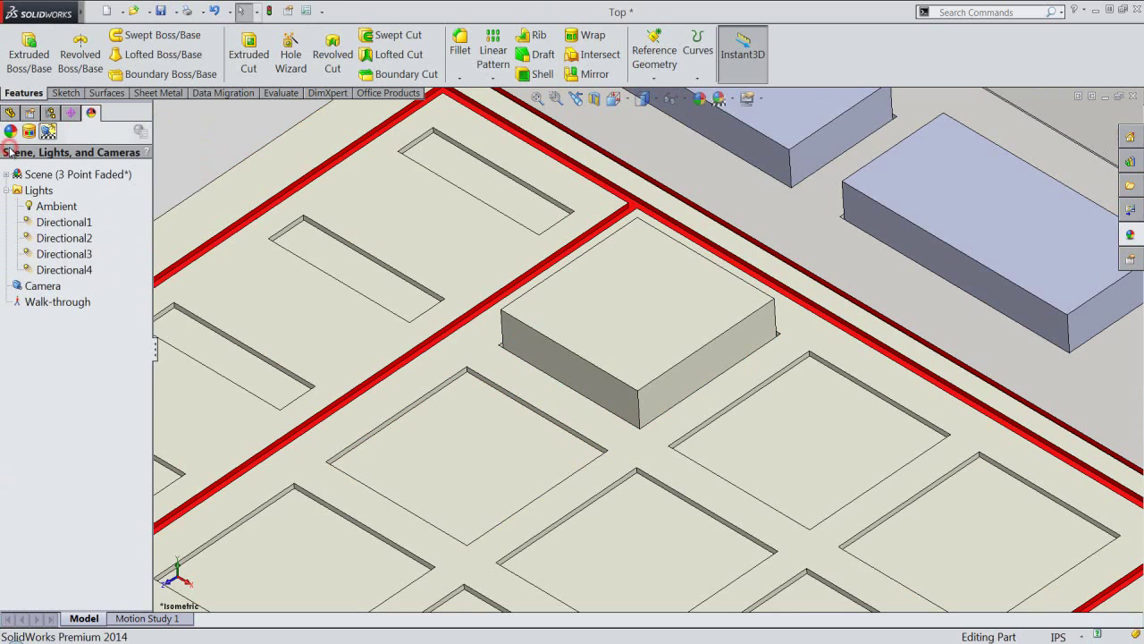
Expand the Solid Bodies folder and select the Boss-Extrude6 key body
left_click(9, 111)
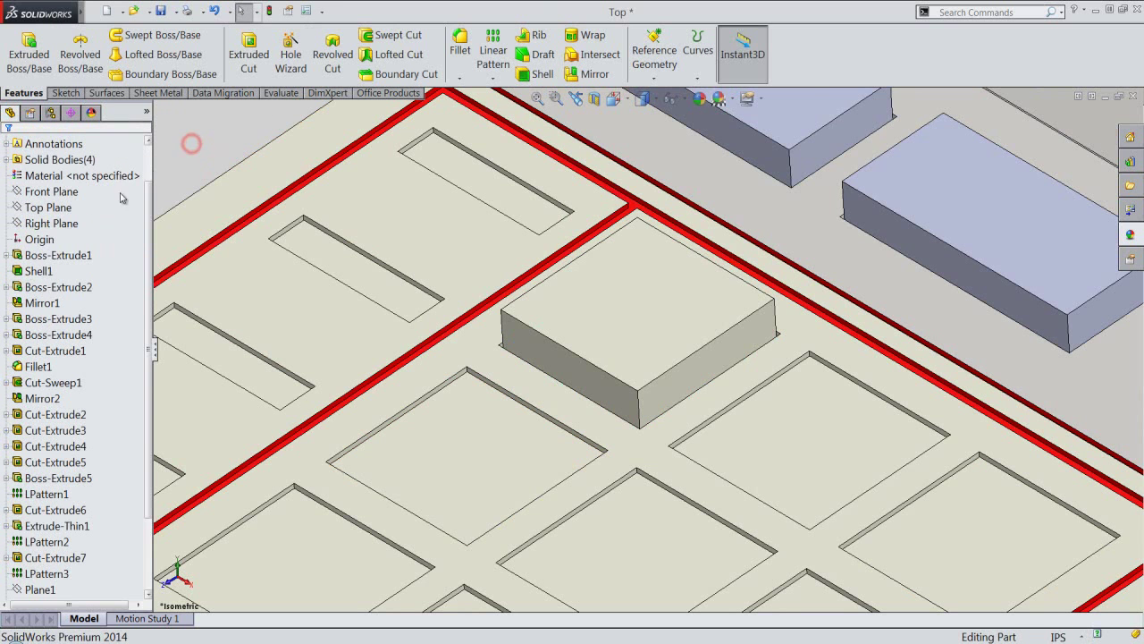
left_click(9, 160)
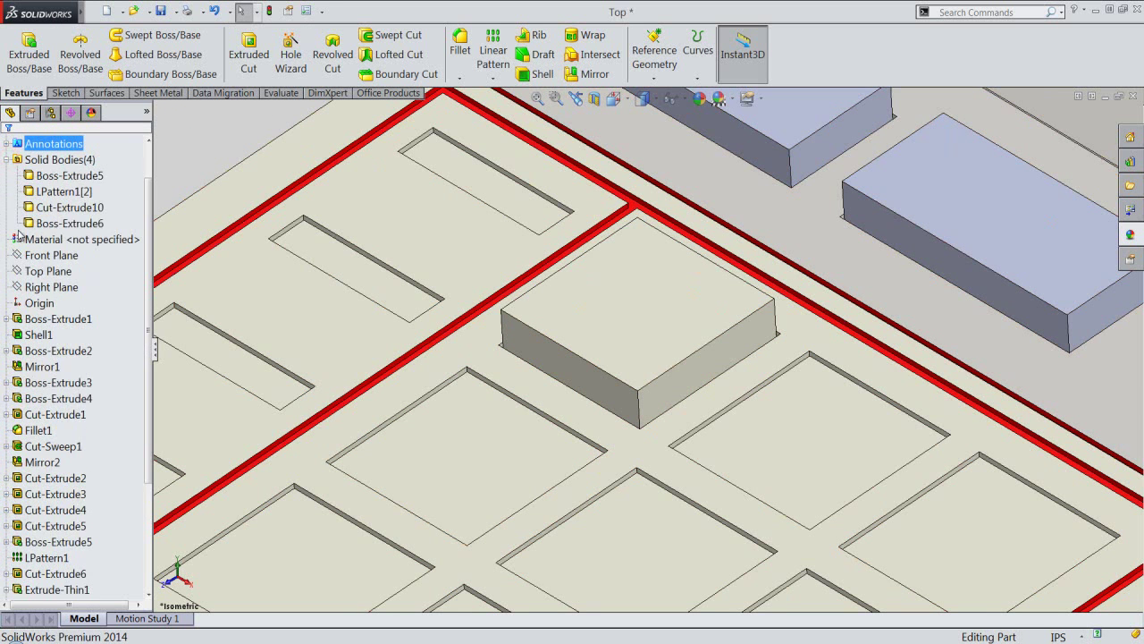
left_click(50, 223)
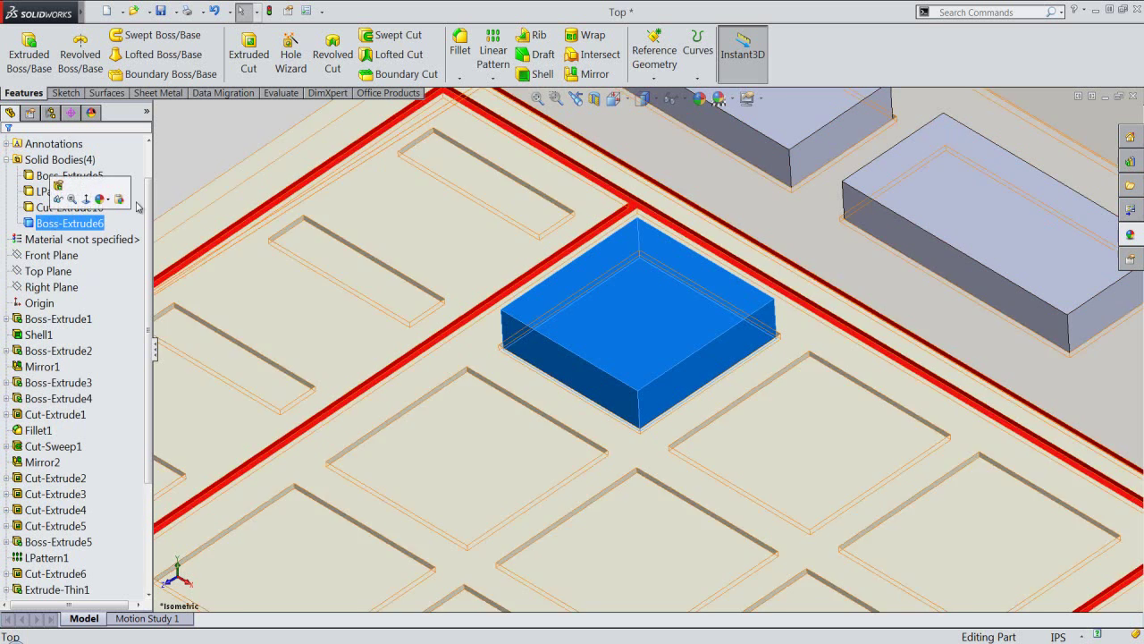
Give the Boss-Extrude6 key a custom beige appearance, RGB 219, 210, 180
left_click(699, 99)
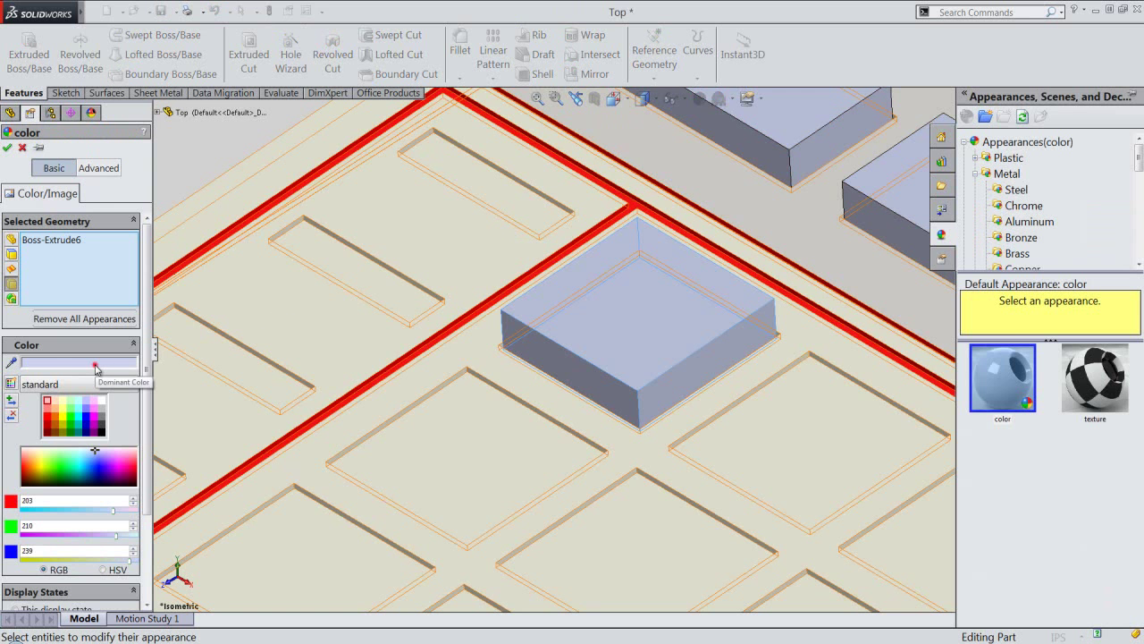
left_click(95, 366)
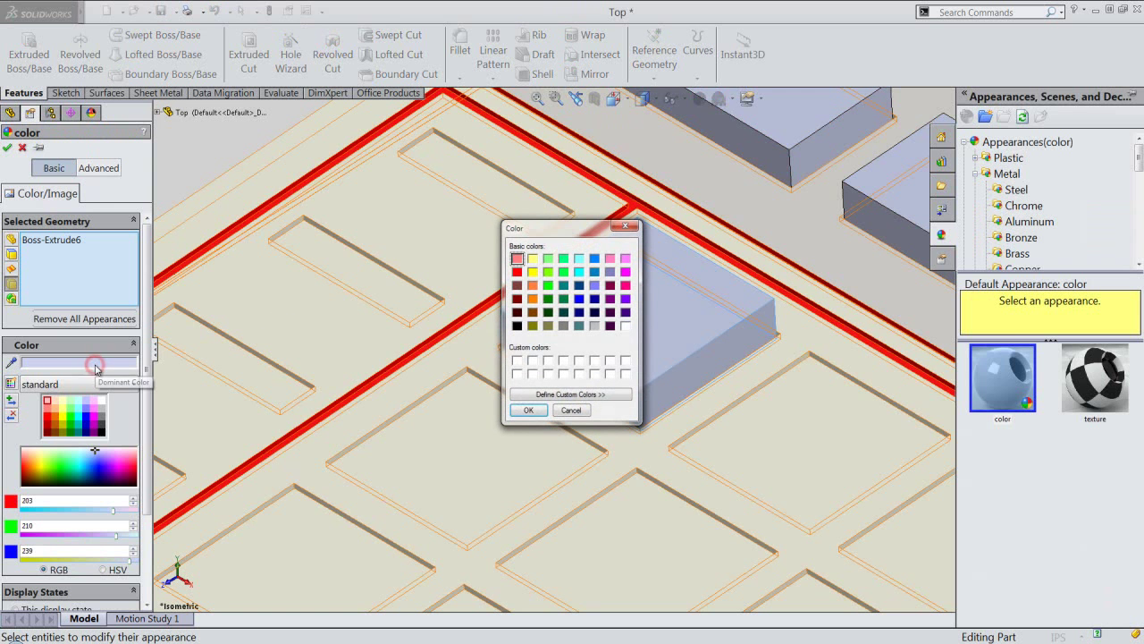
left_click(611, 401)
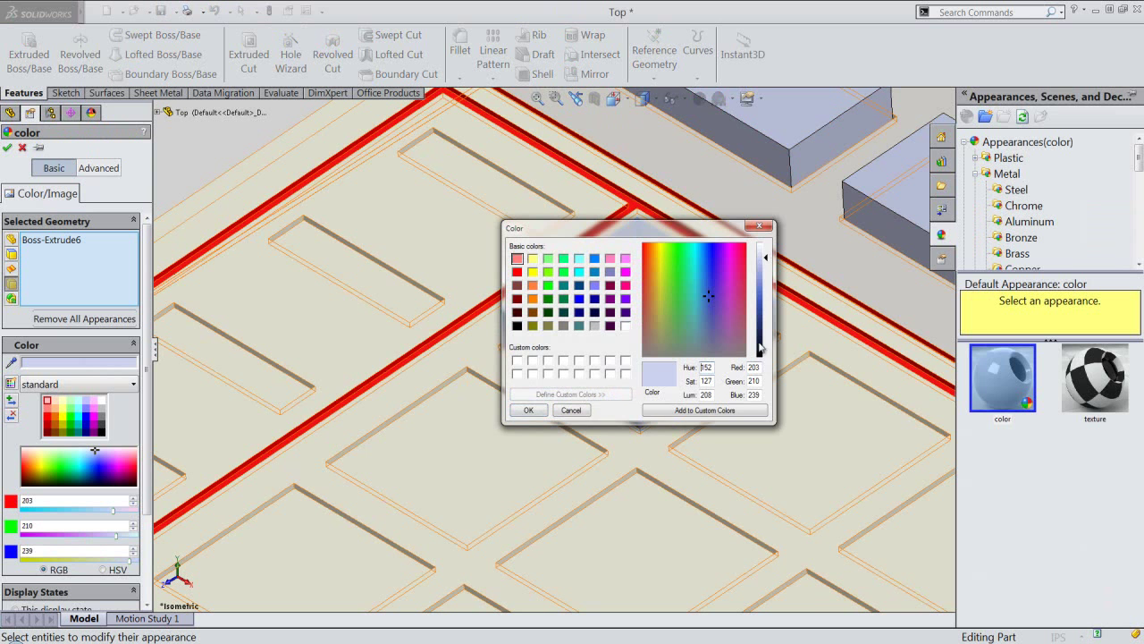
left_click_drag(715, 234, 1010, 243)
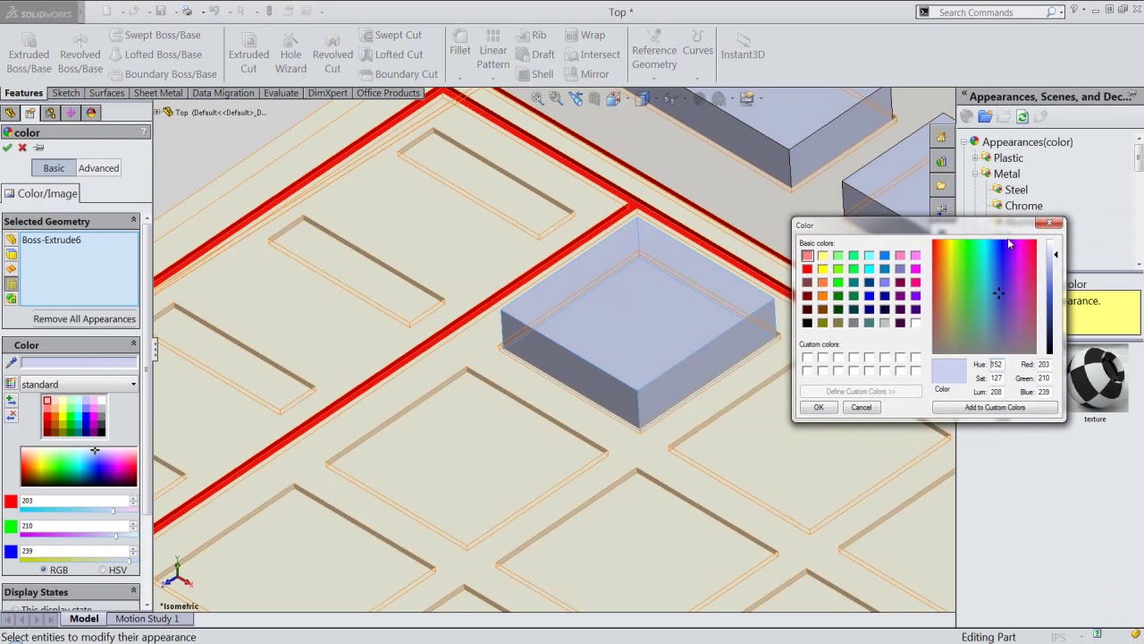
left_click_drag(1051, 365, 1030, 371)
type("219")
type("210")
type("18")
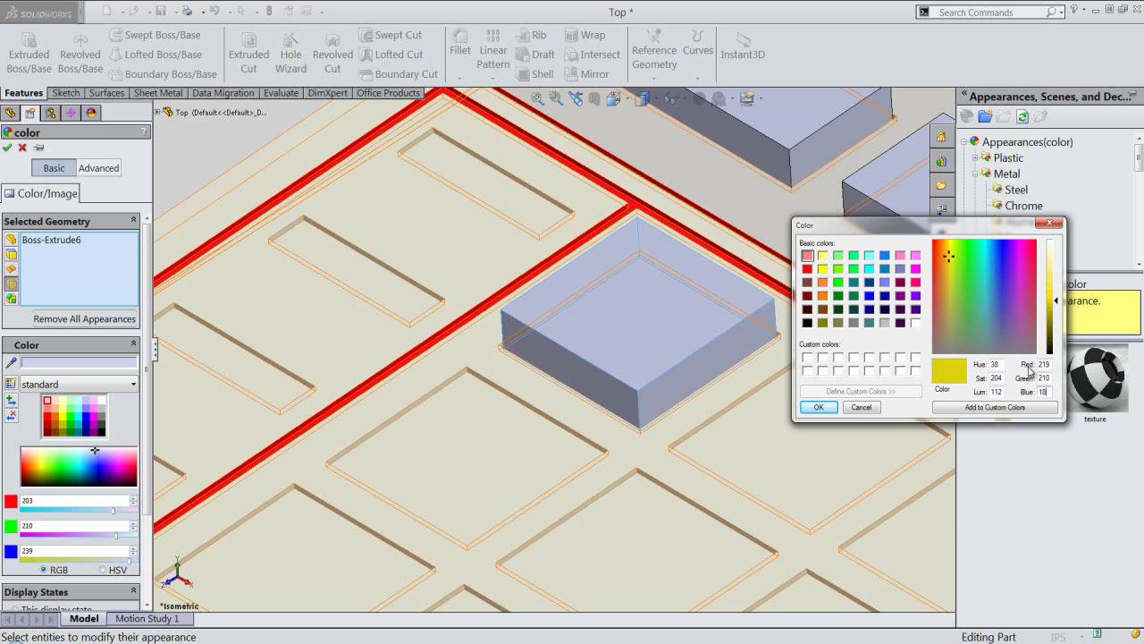
type("0")
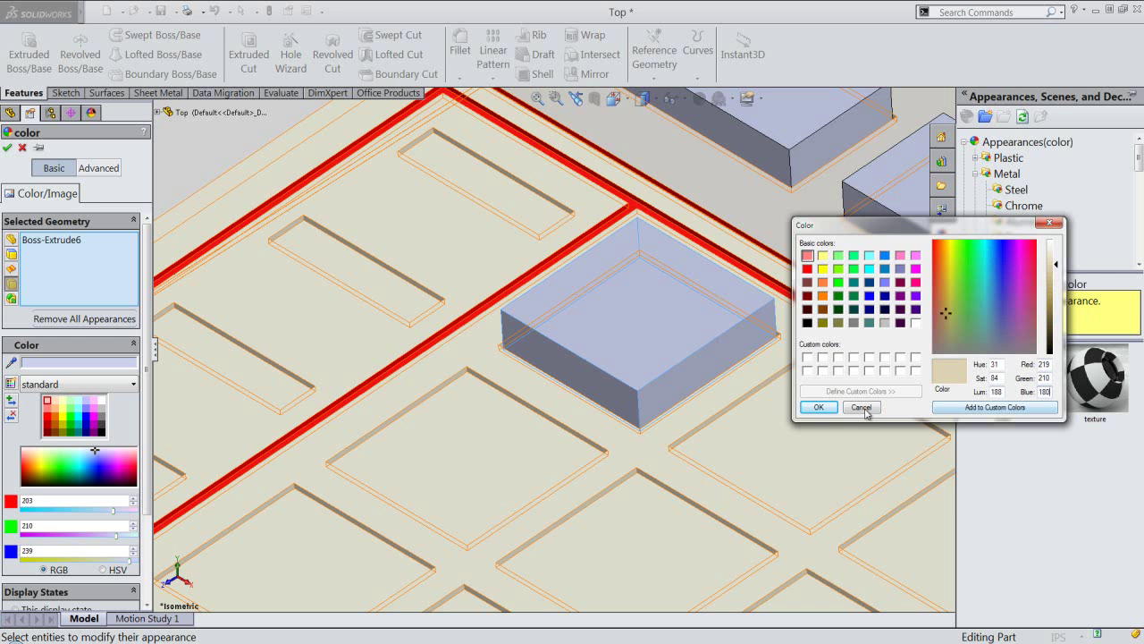
left_click(818, 407)
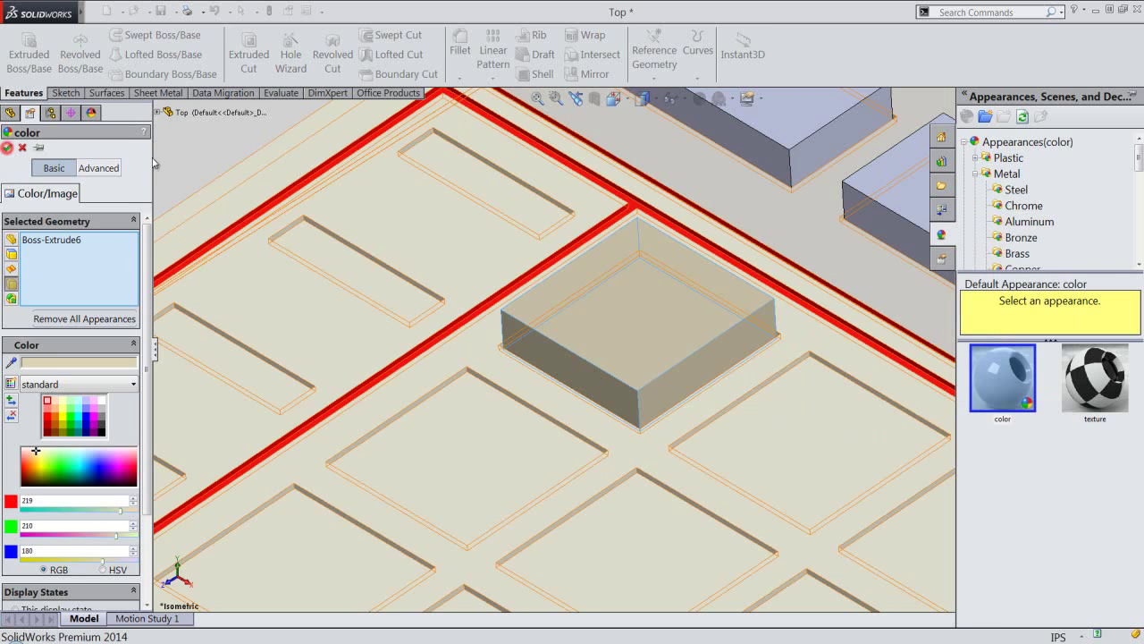
key("Return")
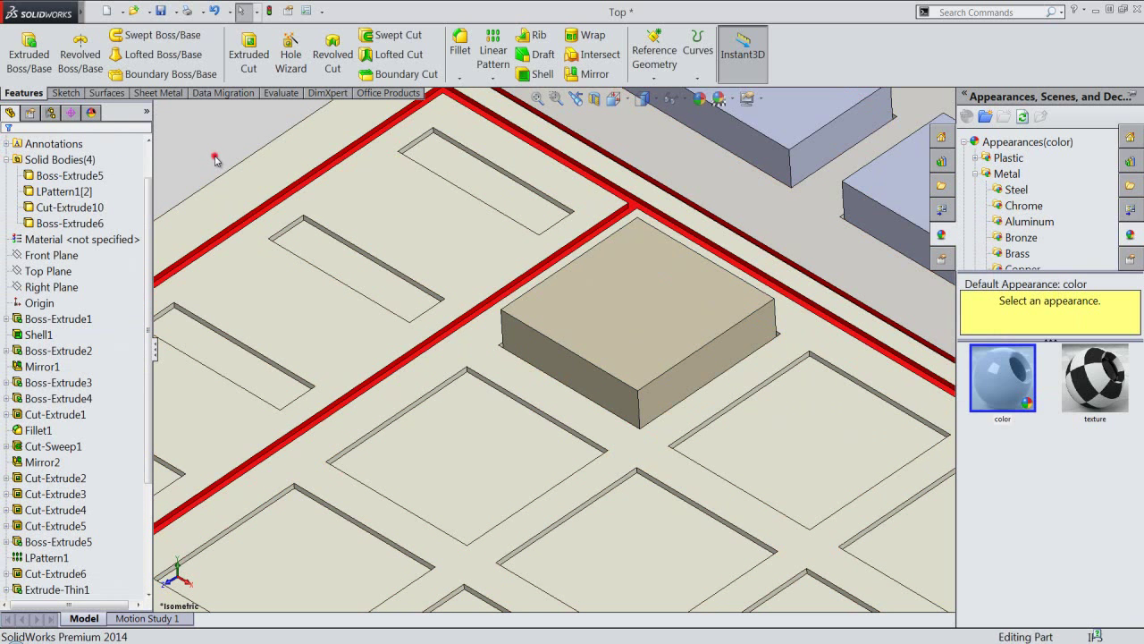
Collapse the tree, fit the whole calculator in Top view, then zoom in on the keypad
right_click(125, 157)
left_click(141, 159)
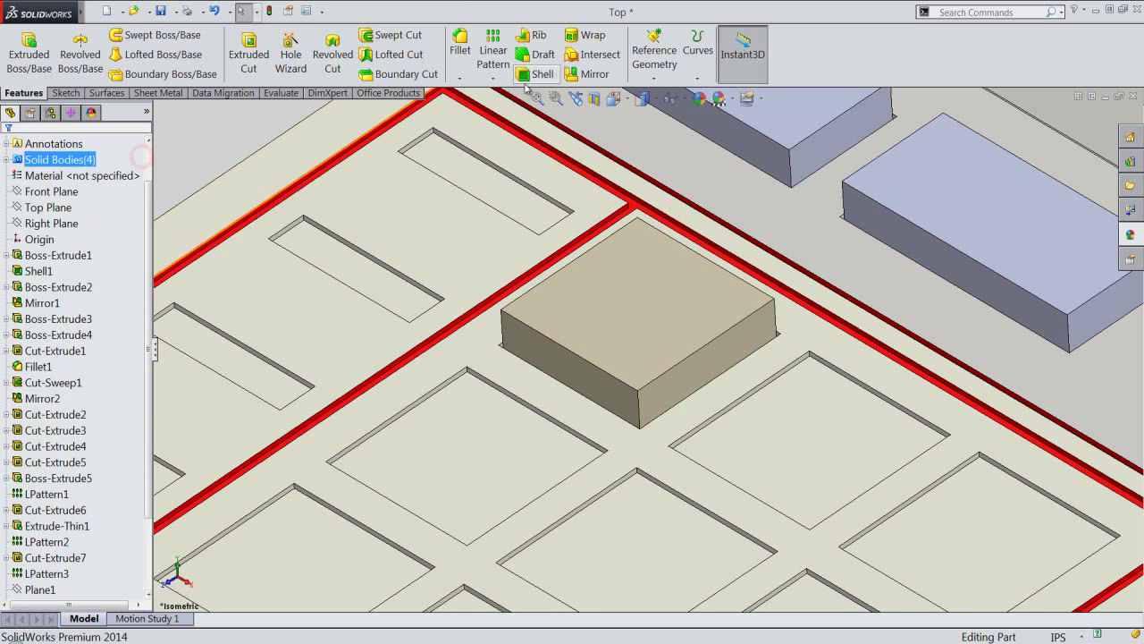
key("f")
left_click(614, 98)
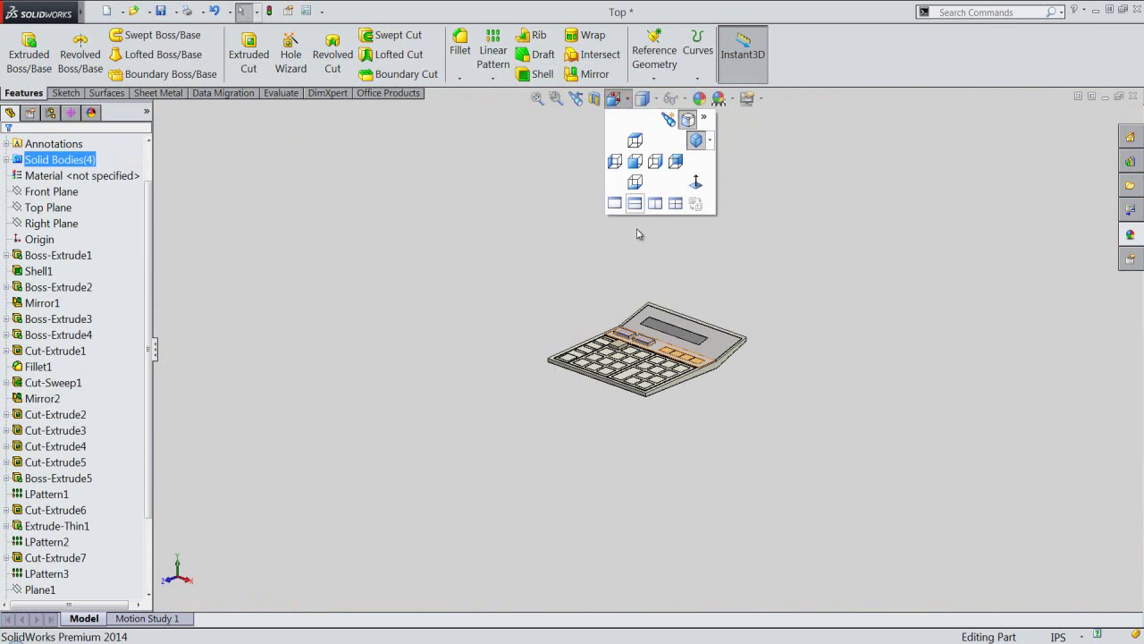
left_click(621, 246)
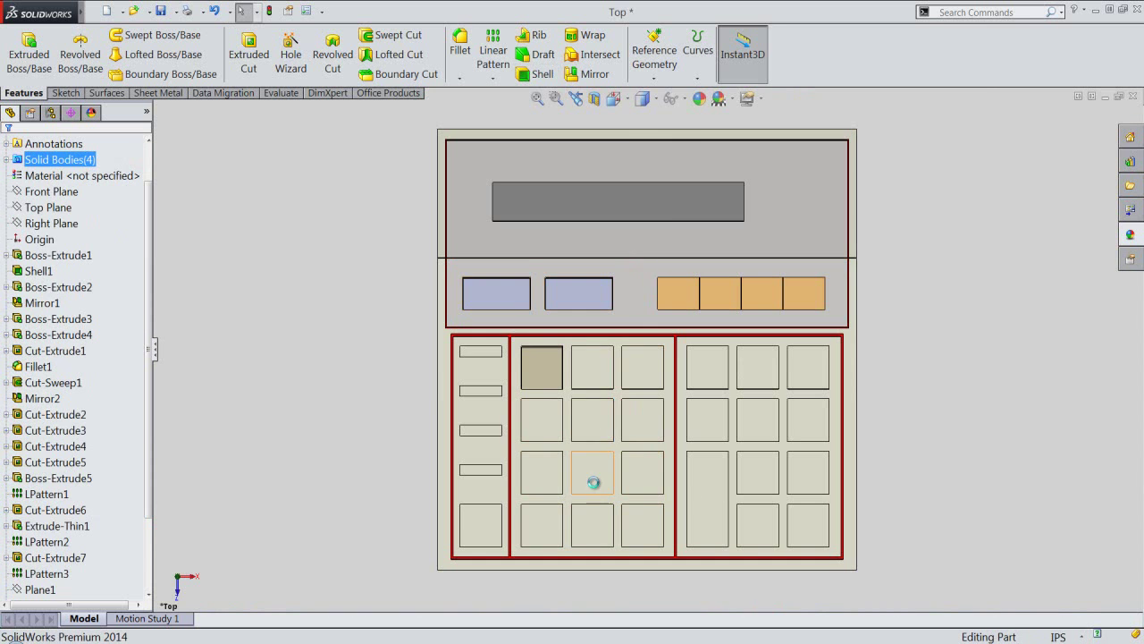
scroll(594, 481, "down", 1)
scroll(593, 482, "down", 1)
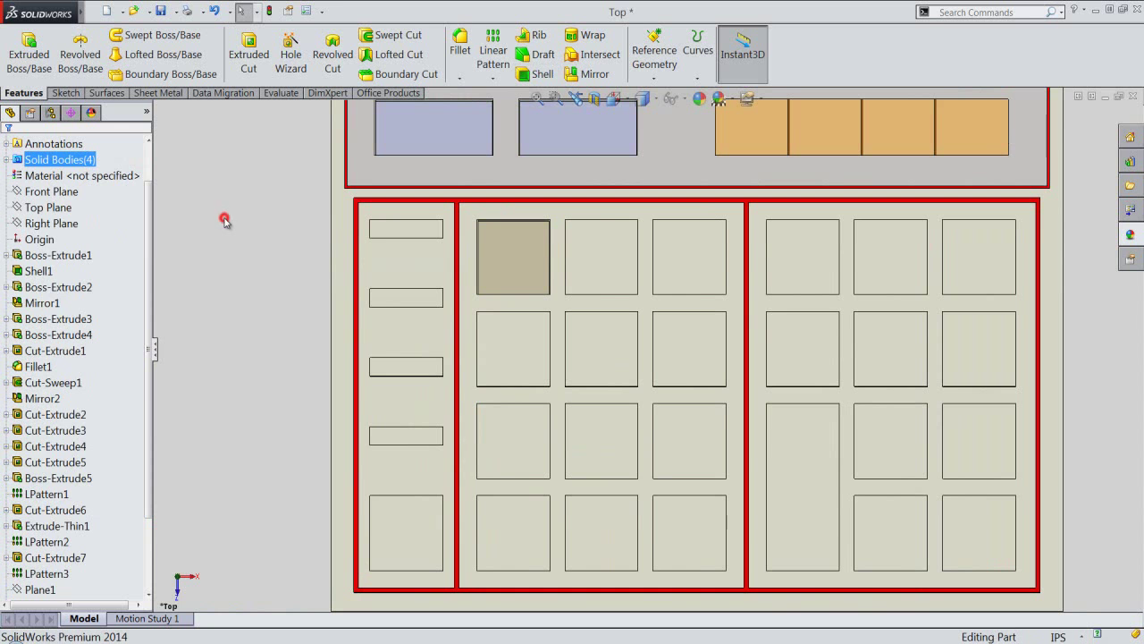
left_click(237, 215)
left_click(493, 79)
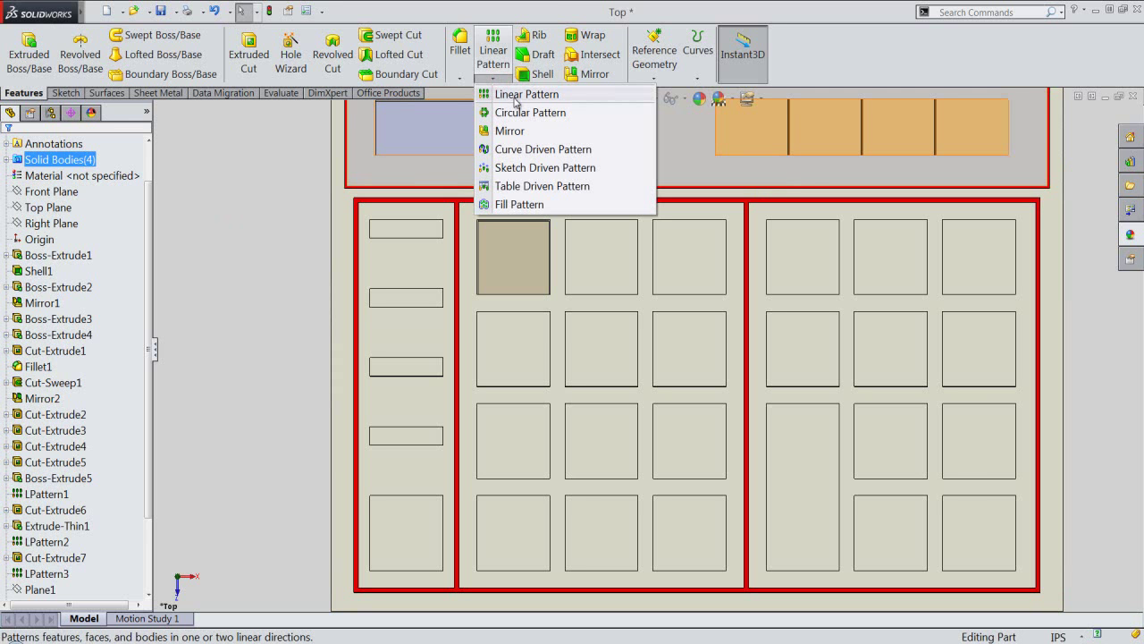
Set the linear pattern's Direction 1 along the top edge at 0.6015 in spacing, 3 instances
left_click(514, 94)
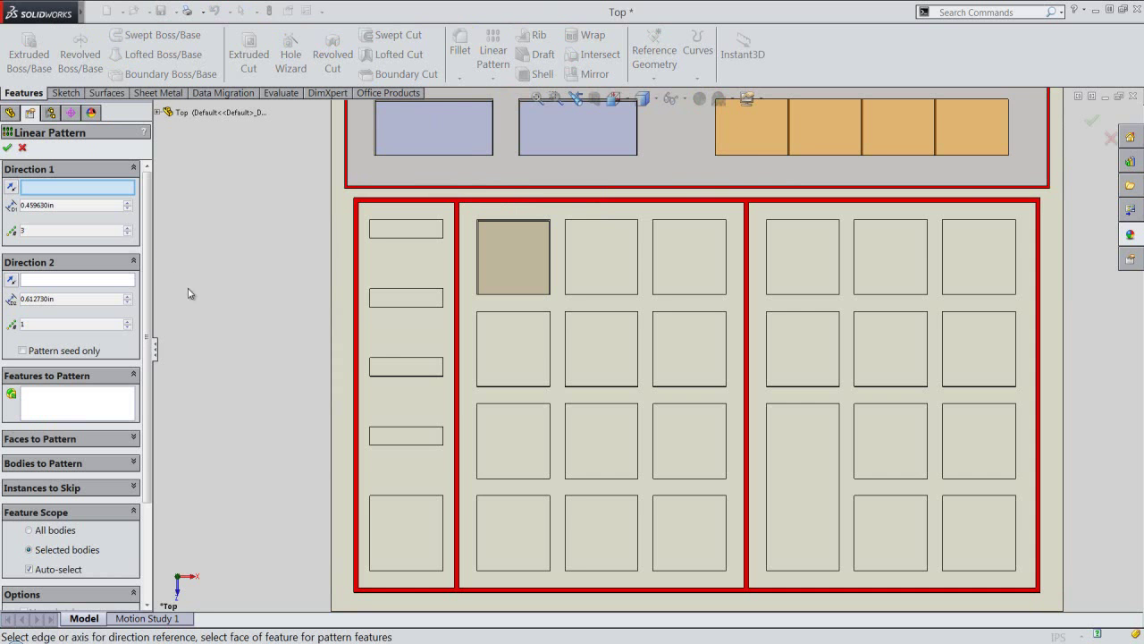
middle_click_drag(439, 379, 414, 316)
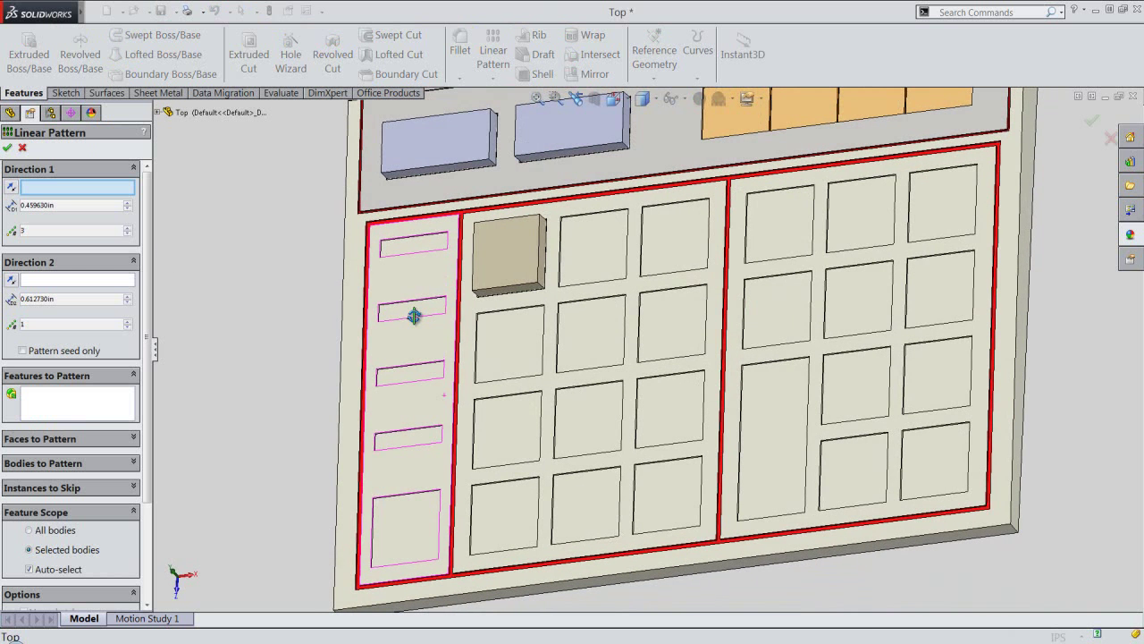
scroll(507, 239, "down", 3)
scroll(507, 239, "down", 2)
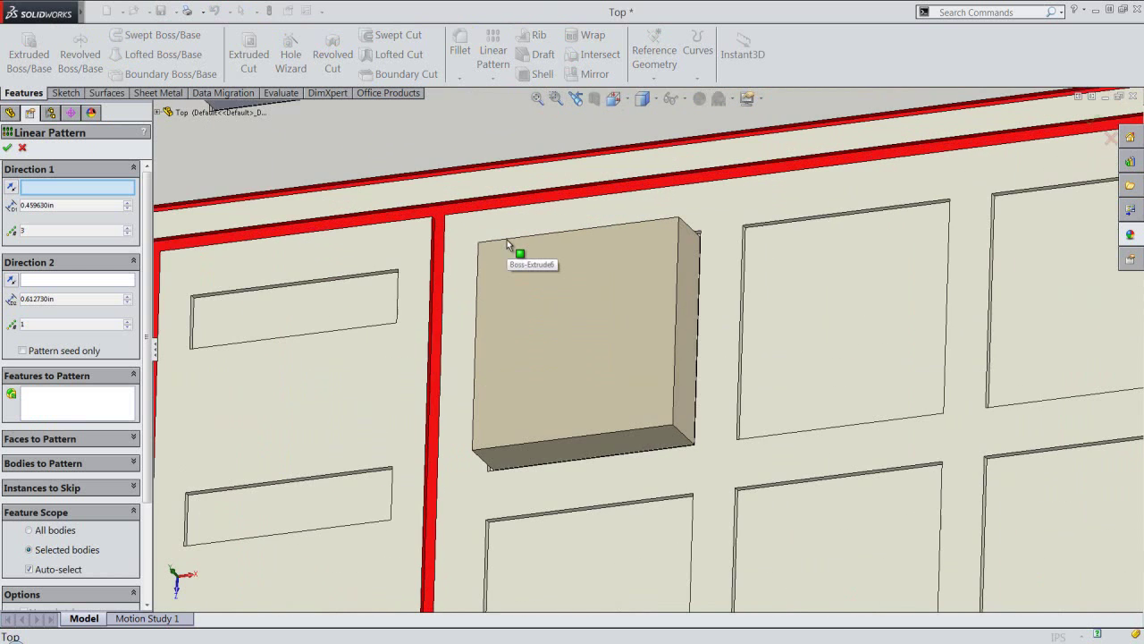
left_click(755, 226)
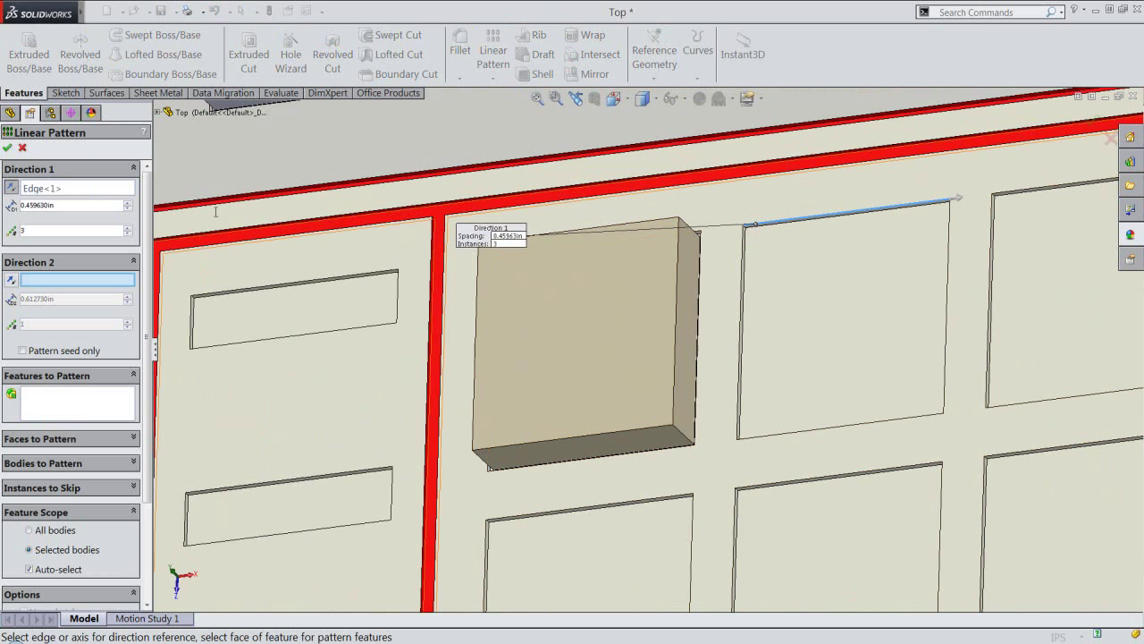
left_click_drag(69, 207, 12, 201)
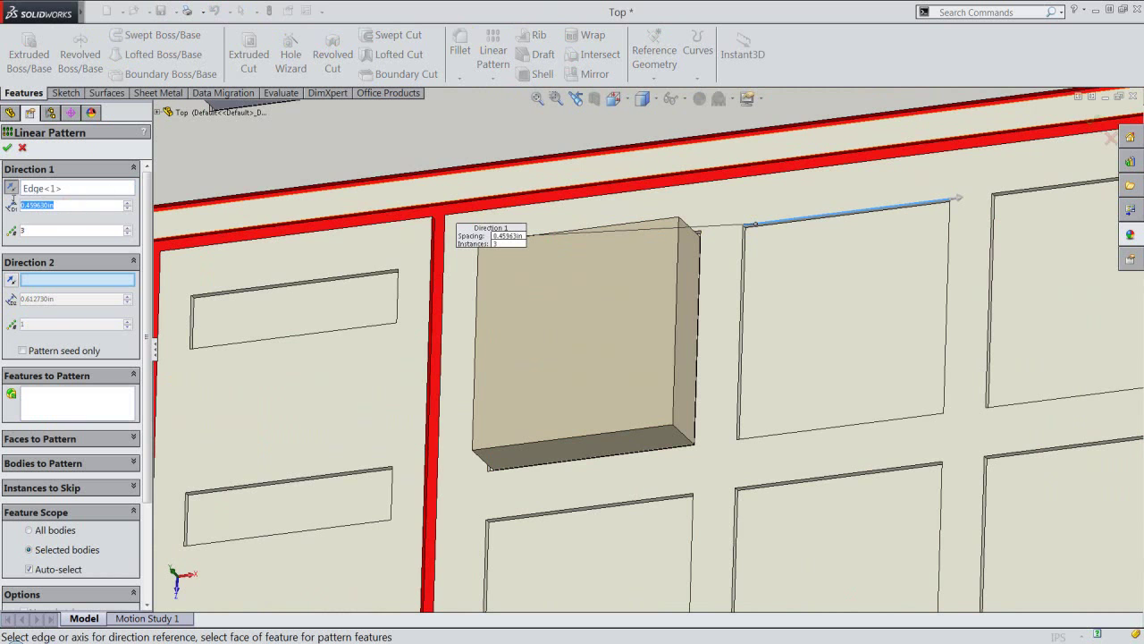
type("6")
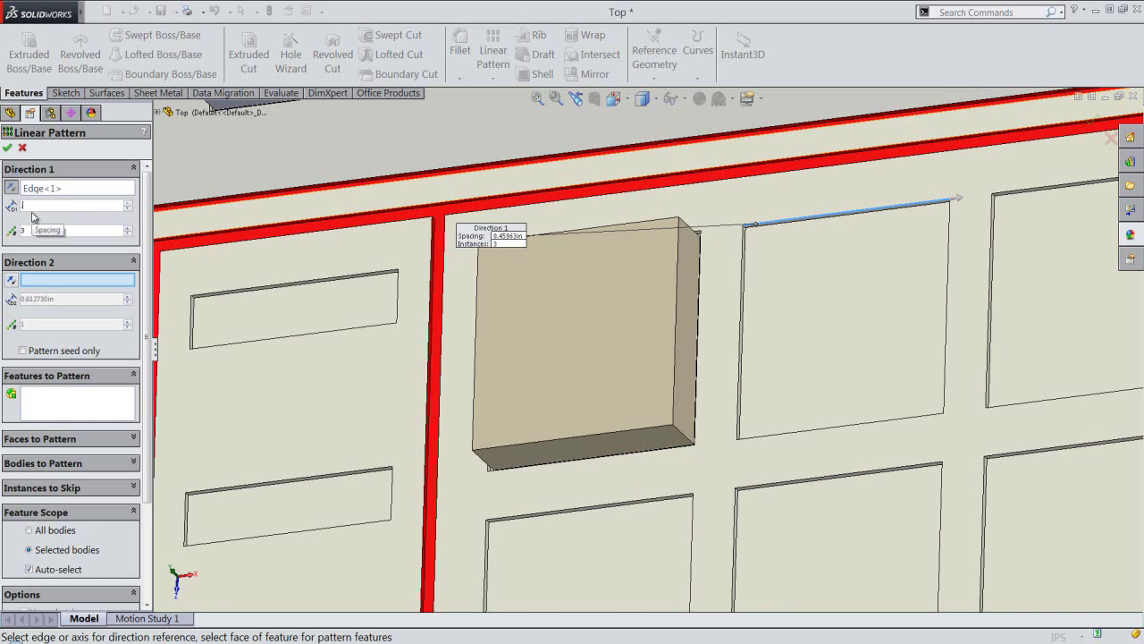
type("015")
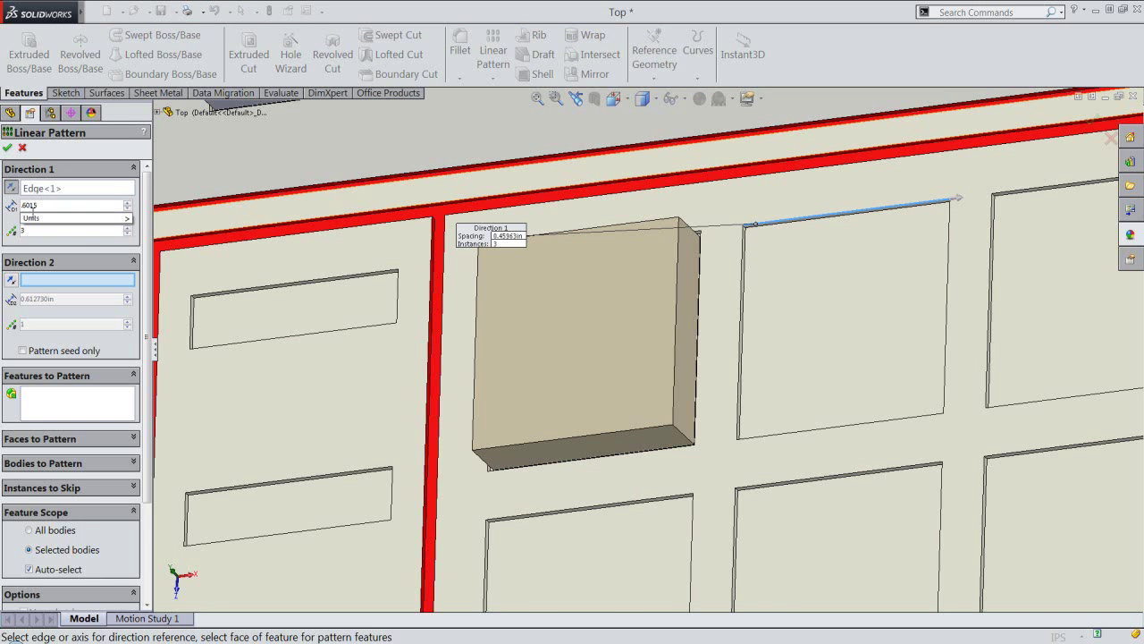
key("Return")
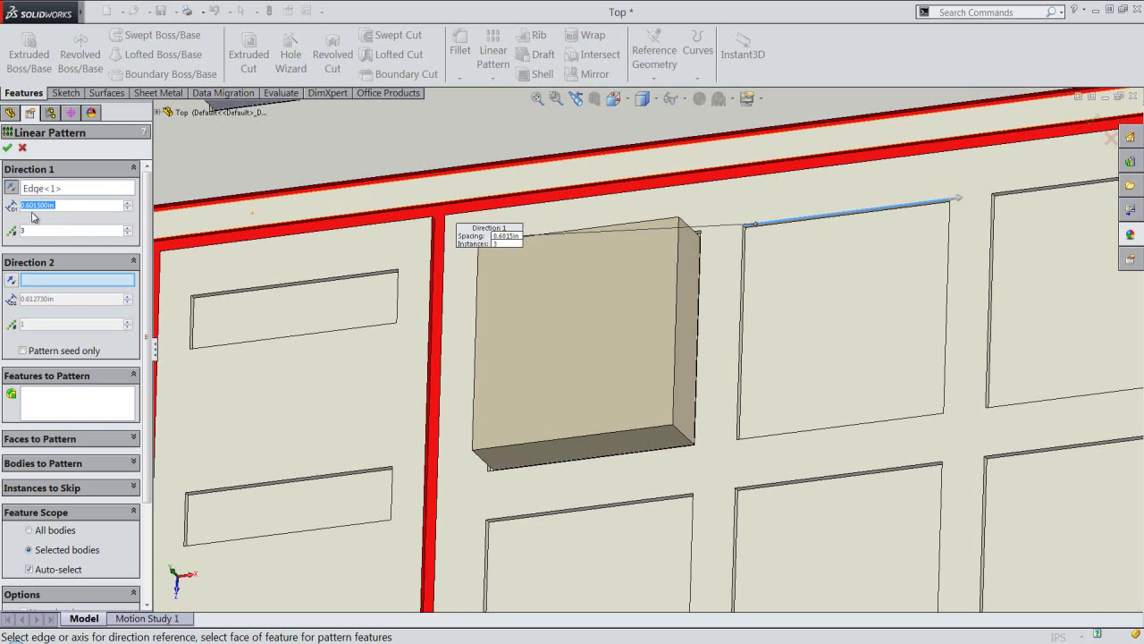
left_click(40, 227)
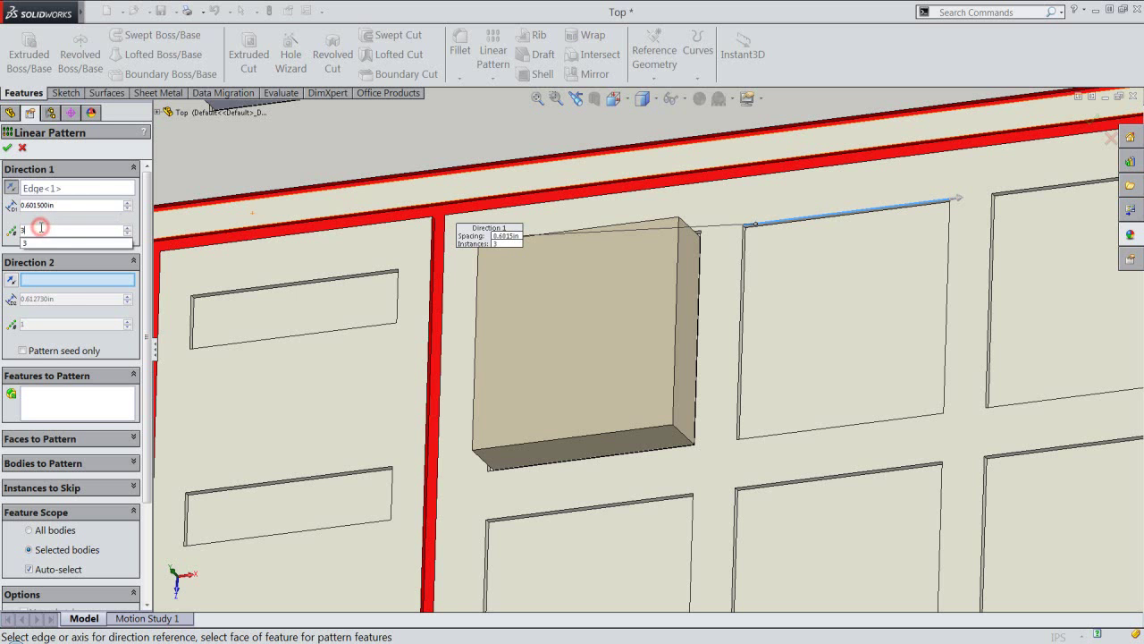
Set Direction 2 along a vertical edge at 0.61273 in, 4 instances, patterning Boss-Extrude6, and accept
left_click(40, 284)
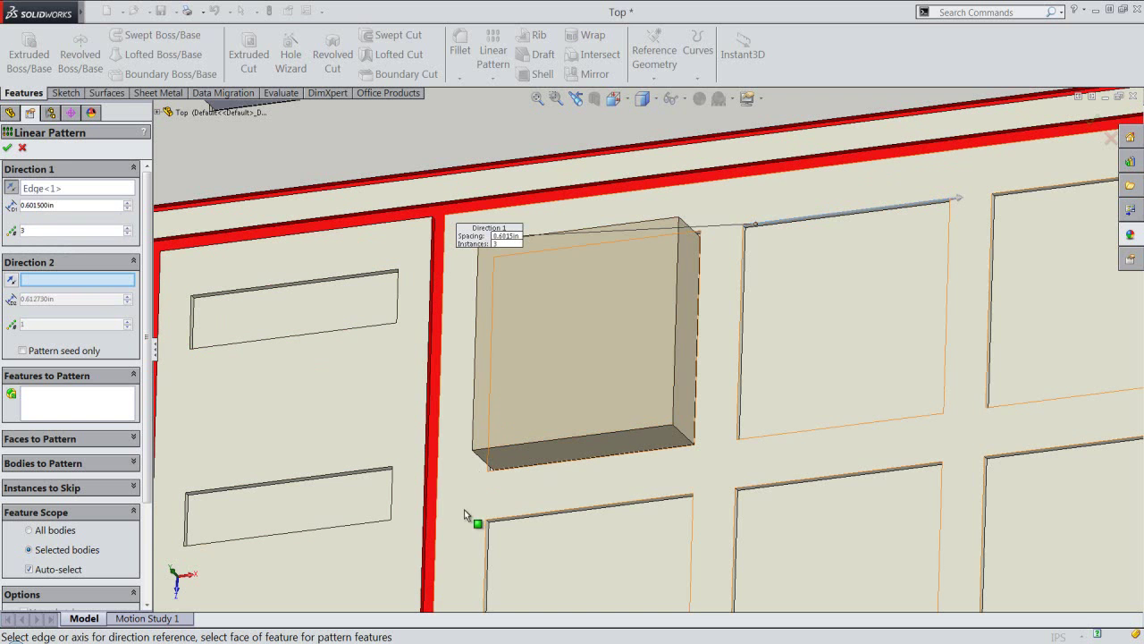
left_click(486, 546)
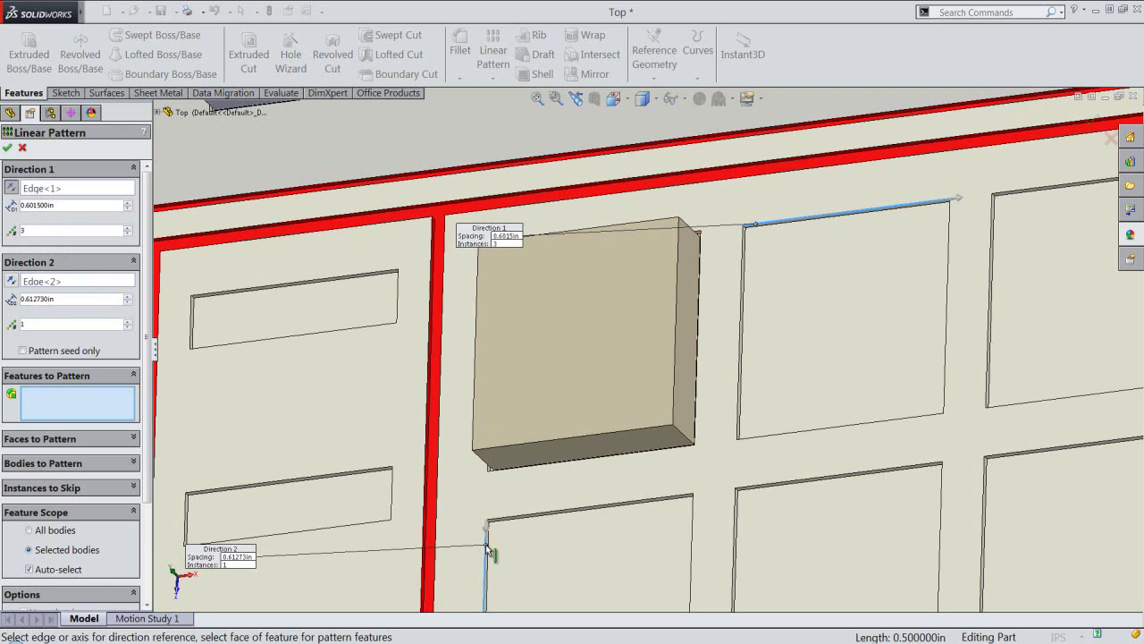
double_click(69, 300)
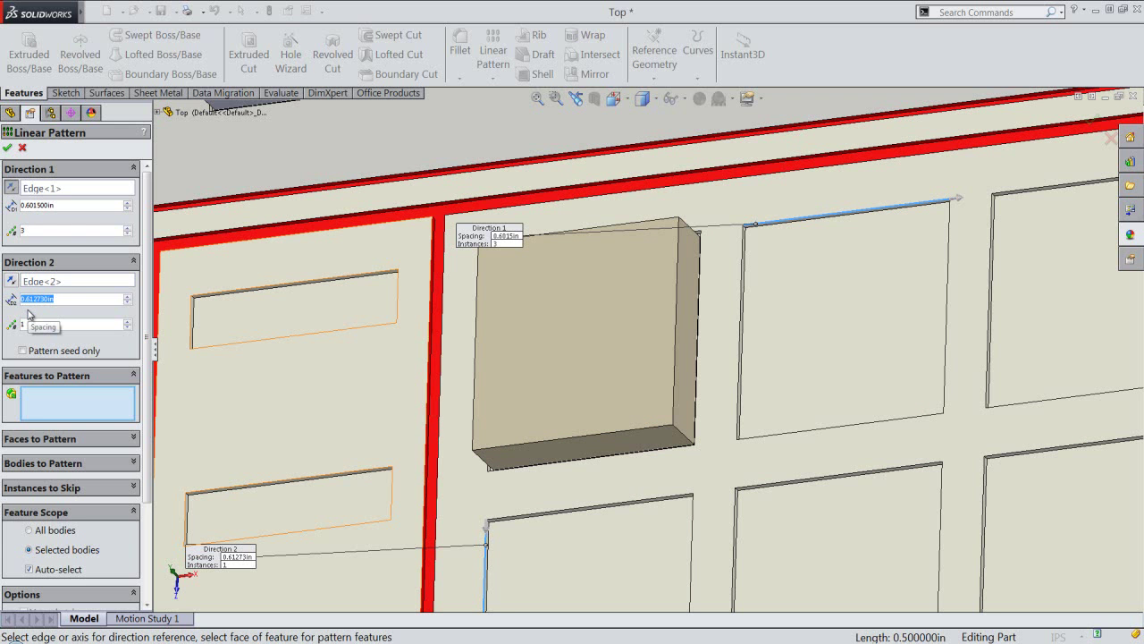
type(".6127")
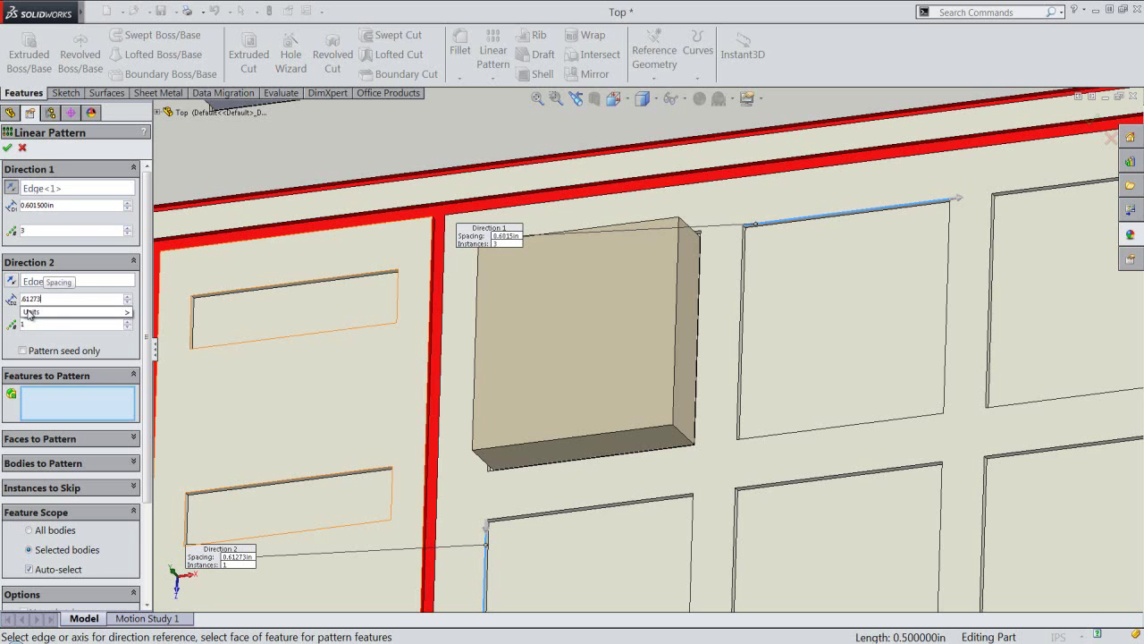
key("Return")
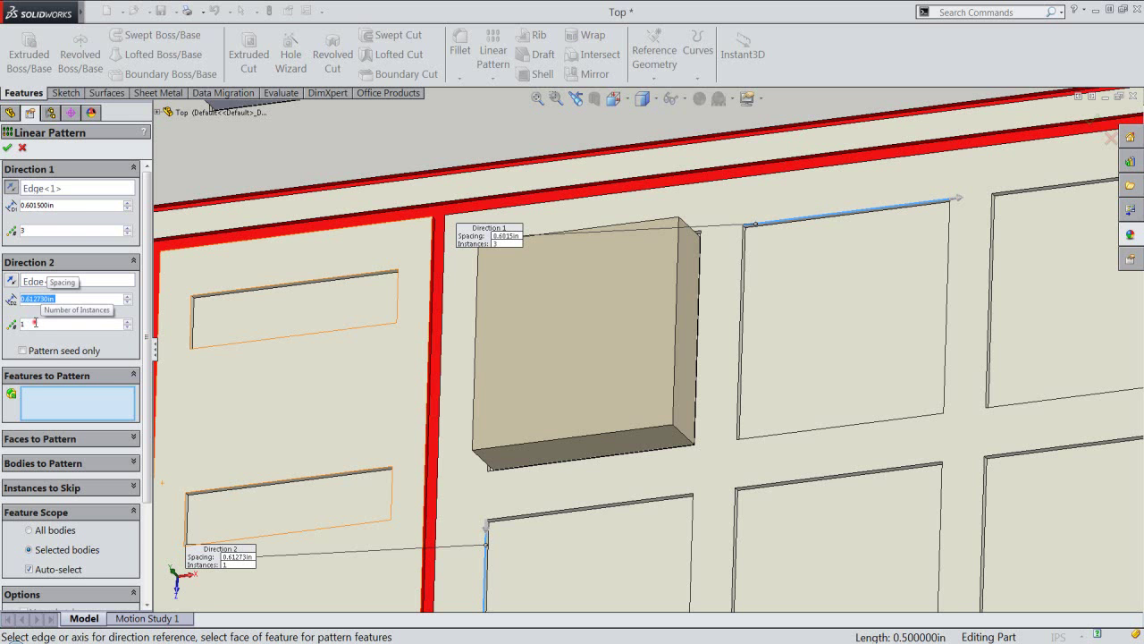
double_click(35, 322)
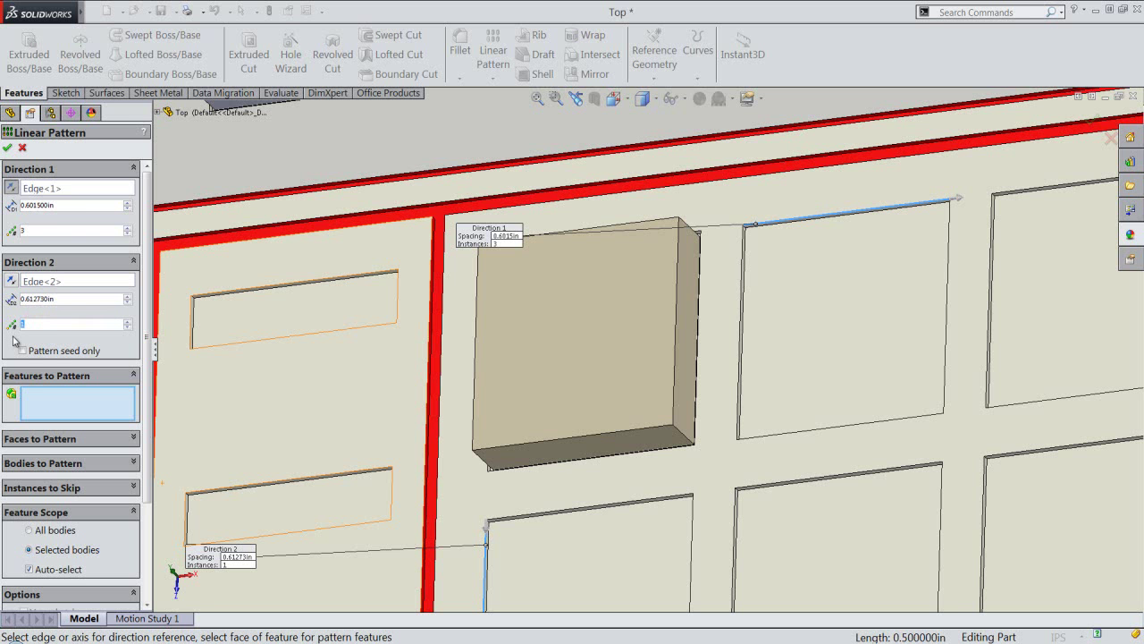
type("4")
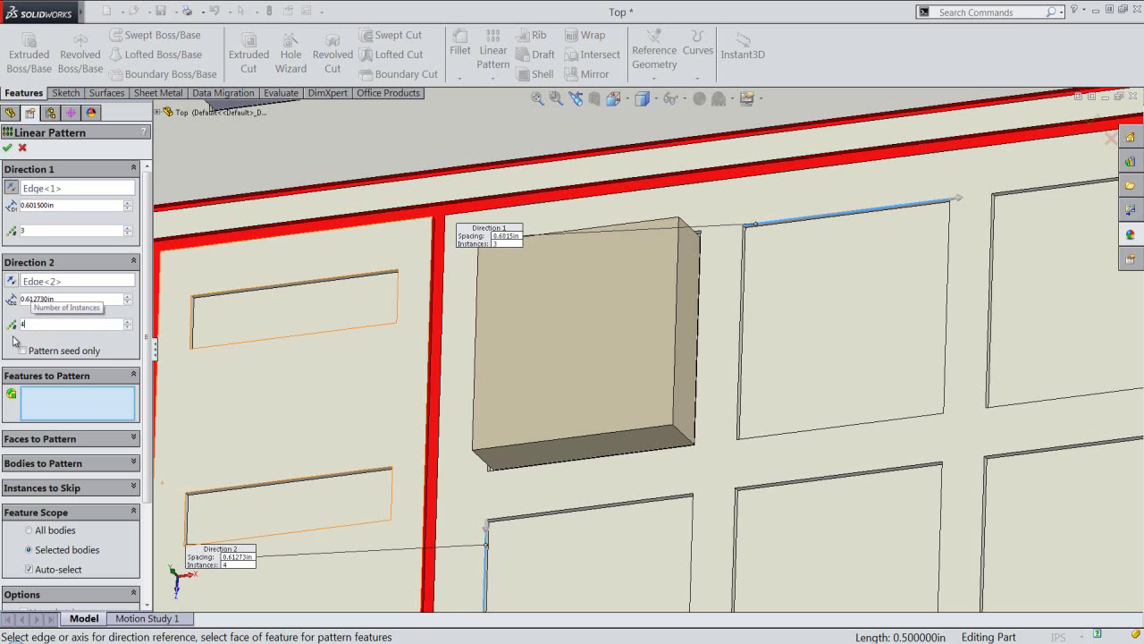
left_click(60, 400)
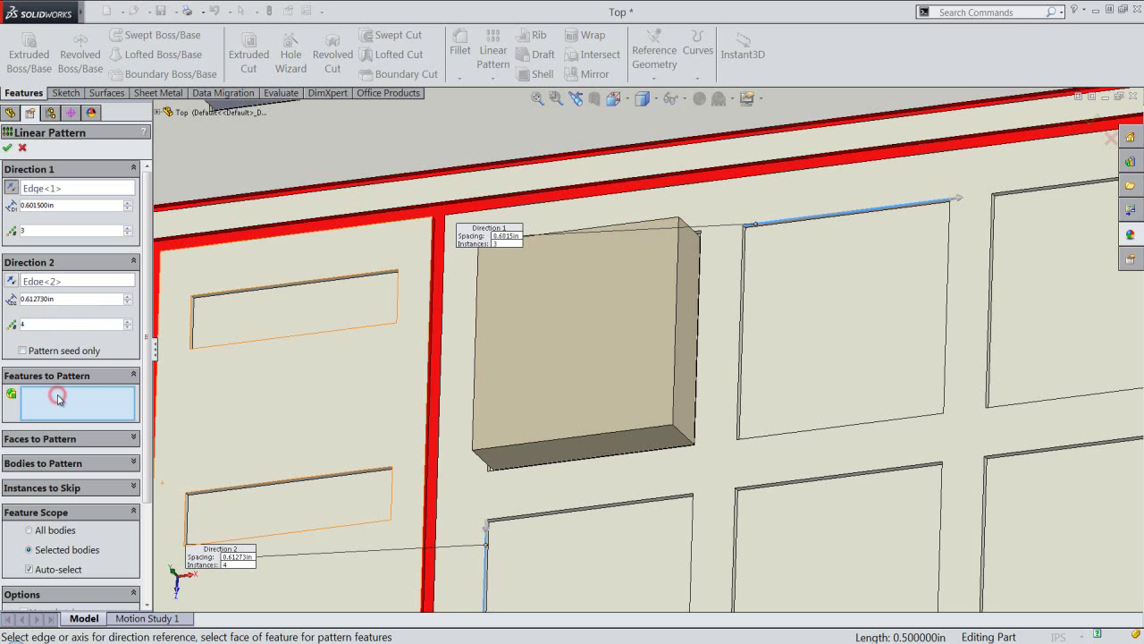
left_click(562, 394)
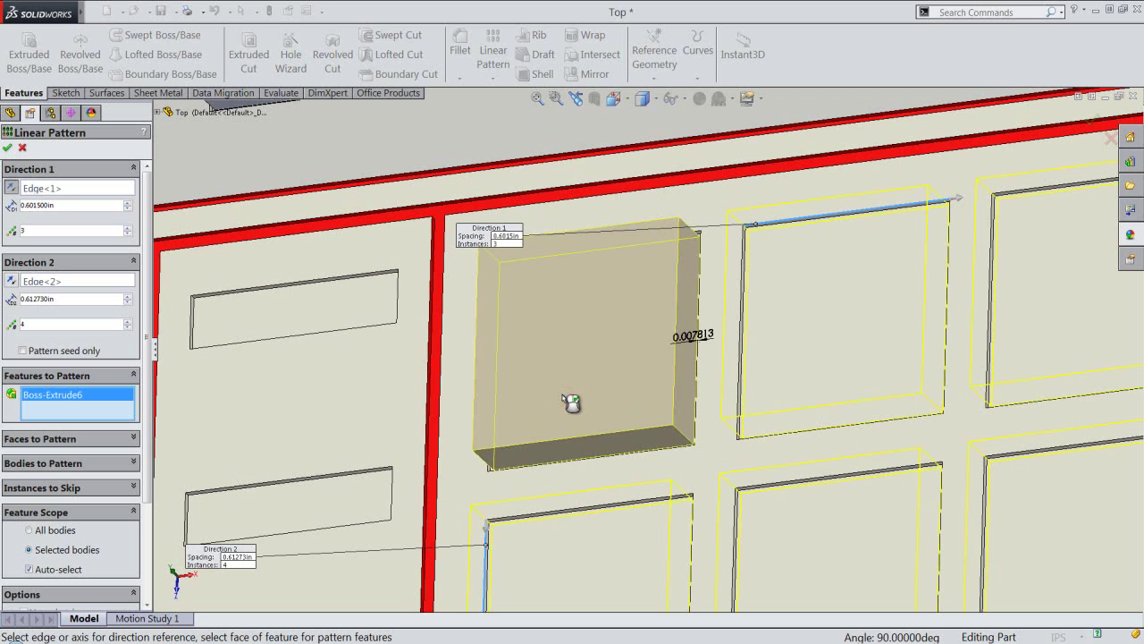
right_click(283, 146)
left_click(322, 266)
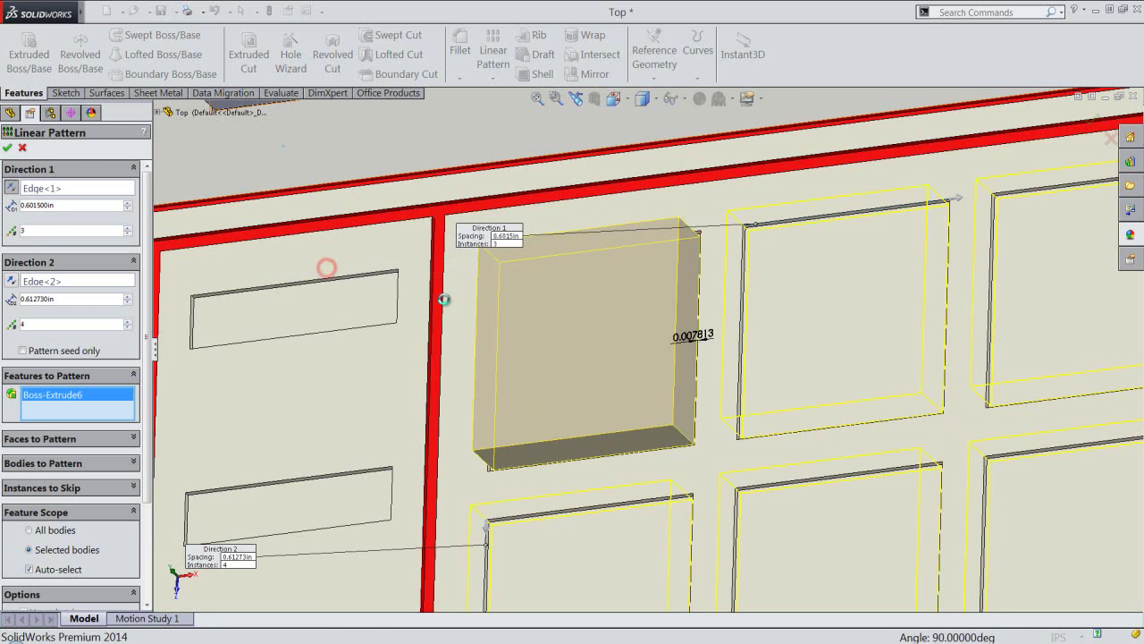
Collapse the feature tree and show Plane1 along the divider between the key panels
scroll(444, 304, "up", 2)
scroll(444, 300, "up", 3)
scroll(447, 308, "up", 4)
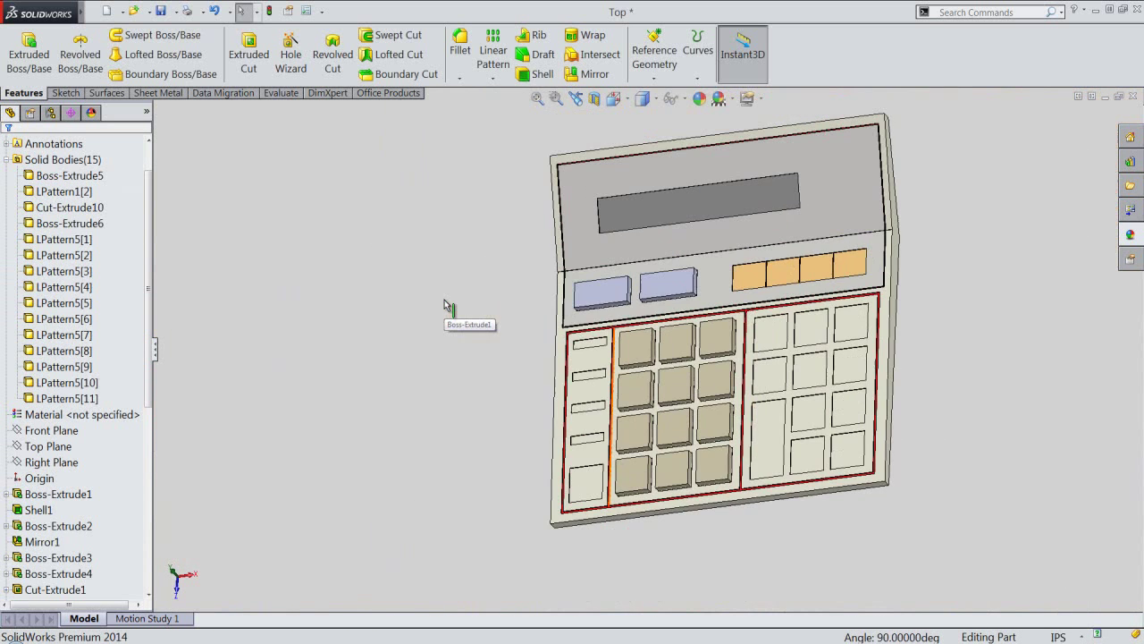
scroll(701, 442, "down", 3)
right_click(122, 198)
left_click(143, 210)
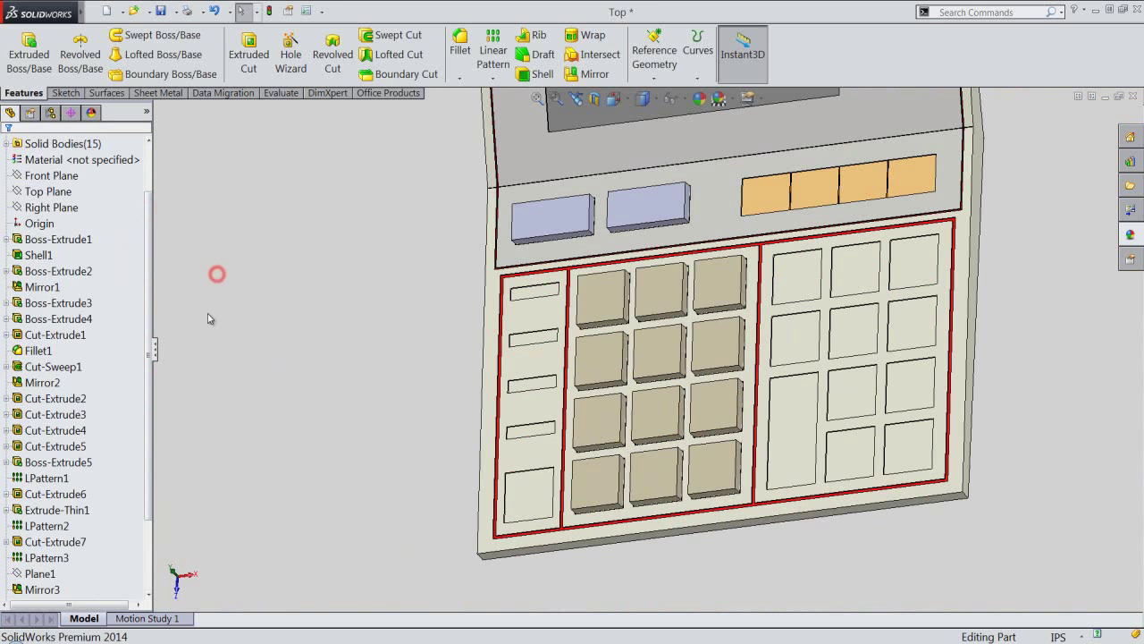
scroll(149, 458, "down", 2)
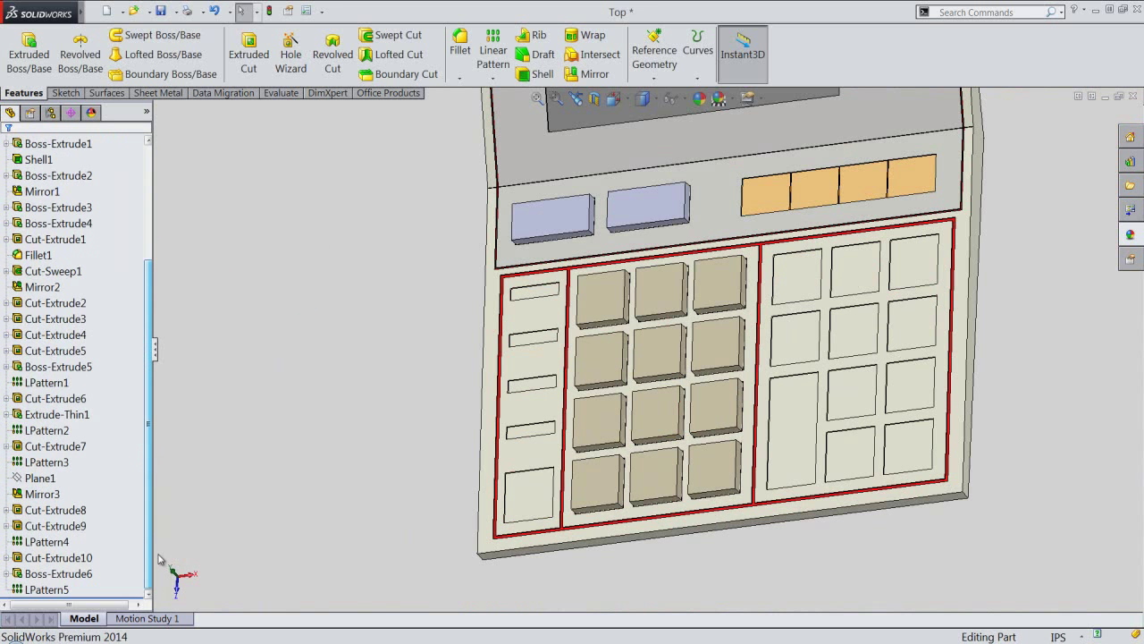
left_click(39, 478)
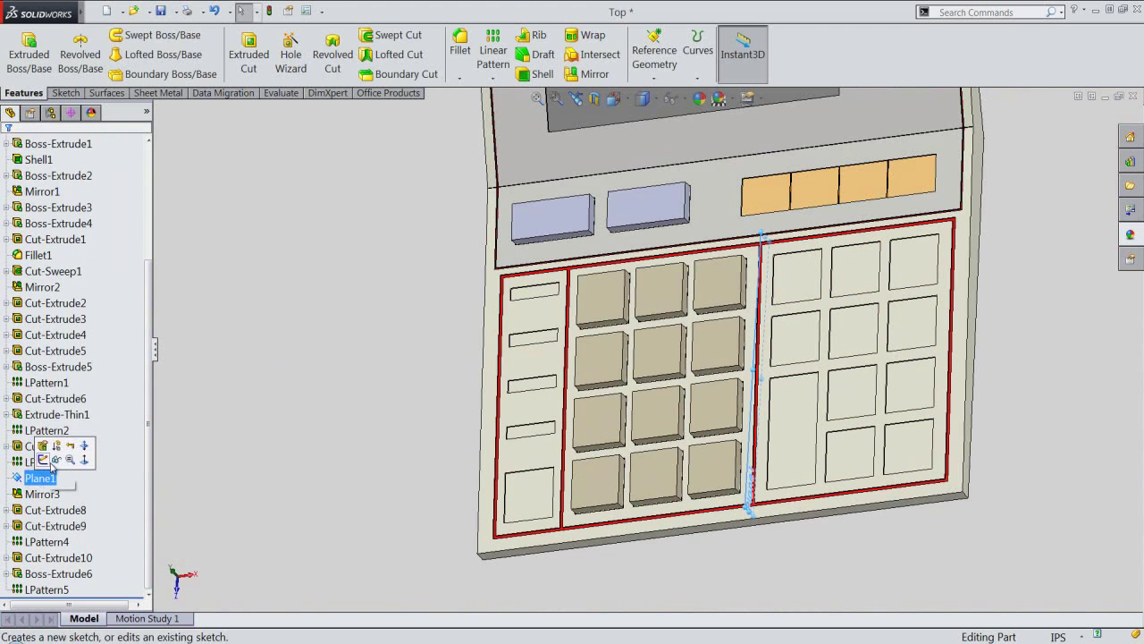
left_click(56, 461)
left_click(273, 422)
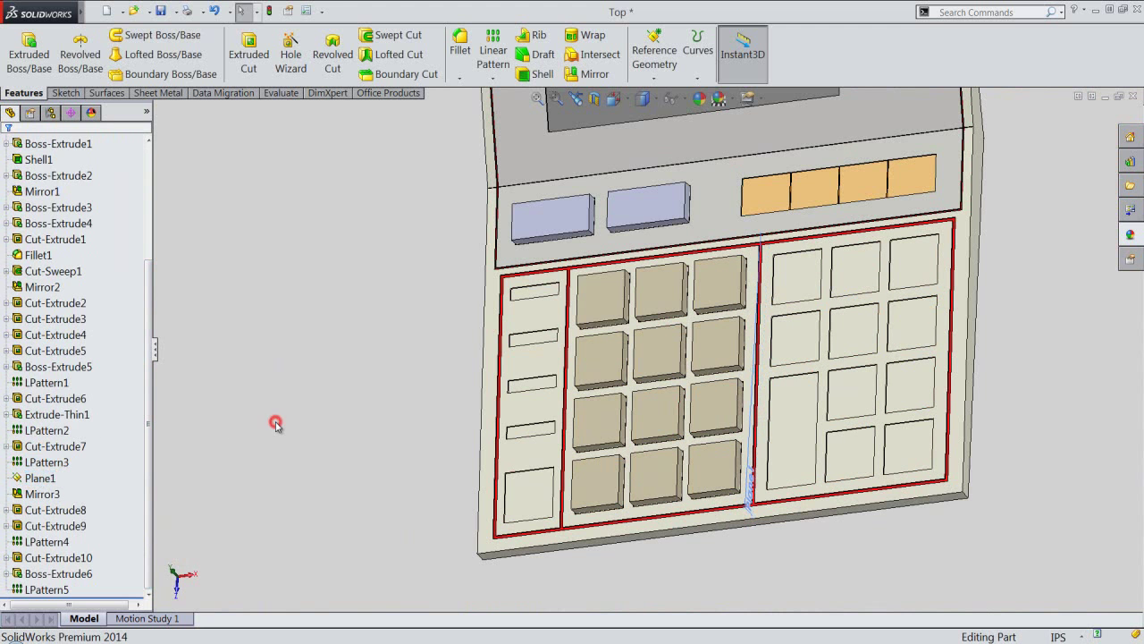
Mirror Boss-Extrude6 and LPattern5 across Plane1 to preview keys on the right panel
left_click(576, 73)
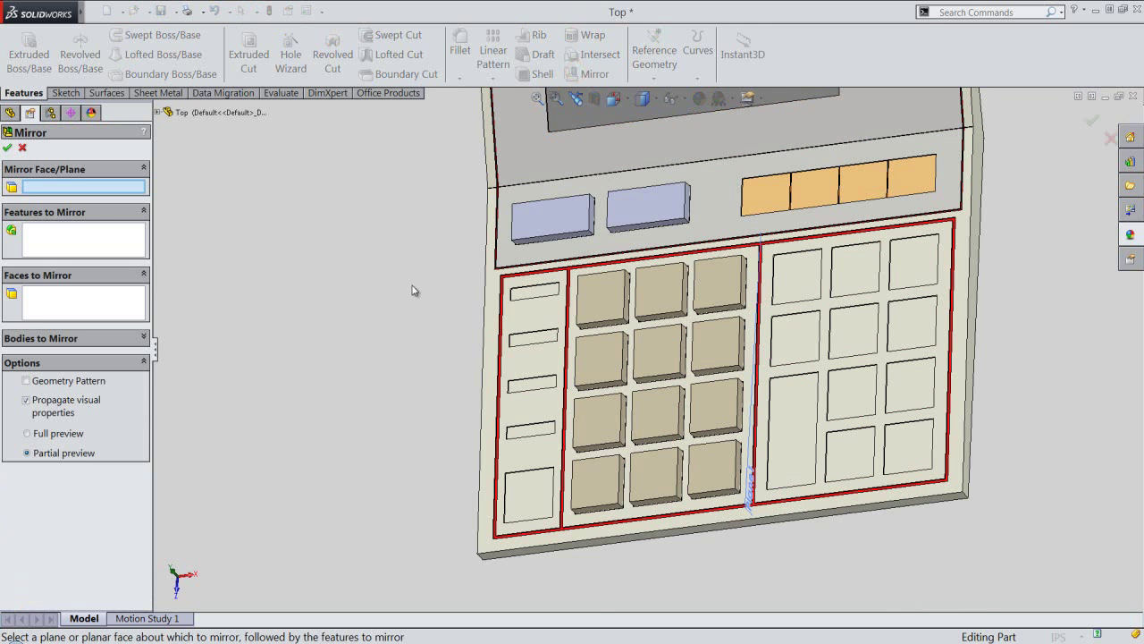
scroll(760, 527, "down", 2)
scroll(659, 383, "down", 3)
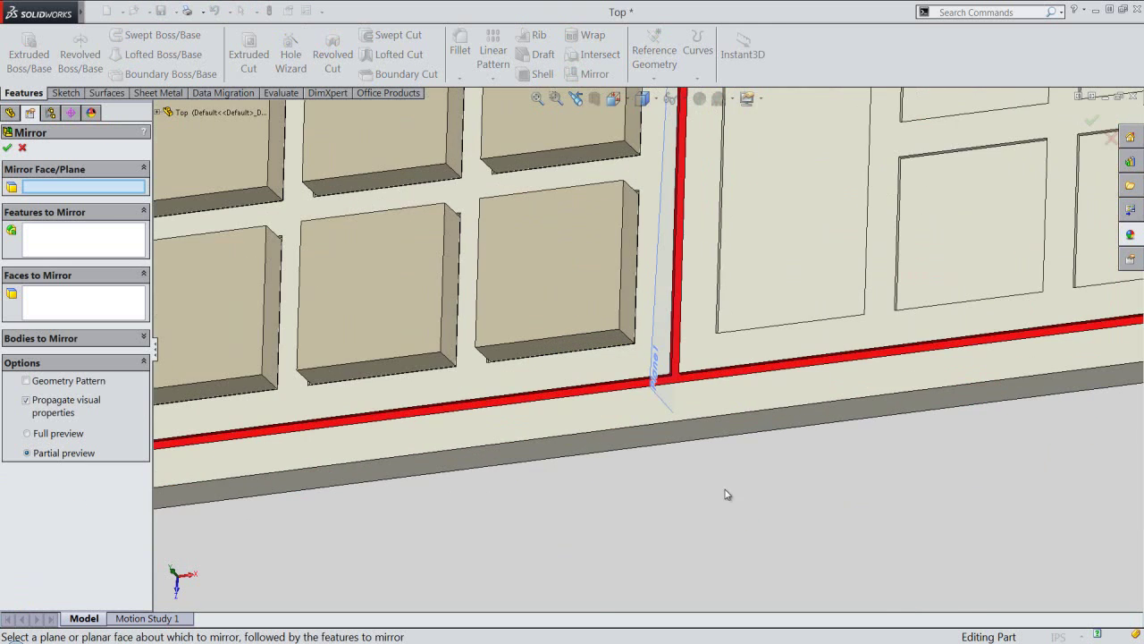
left_click(656, 374)
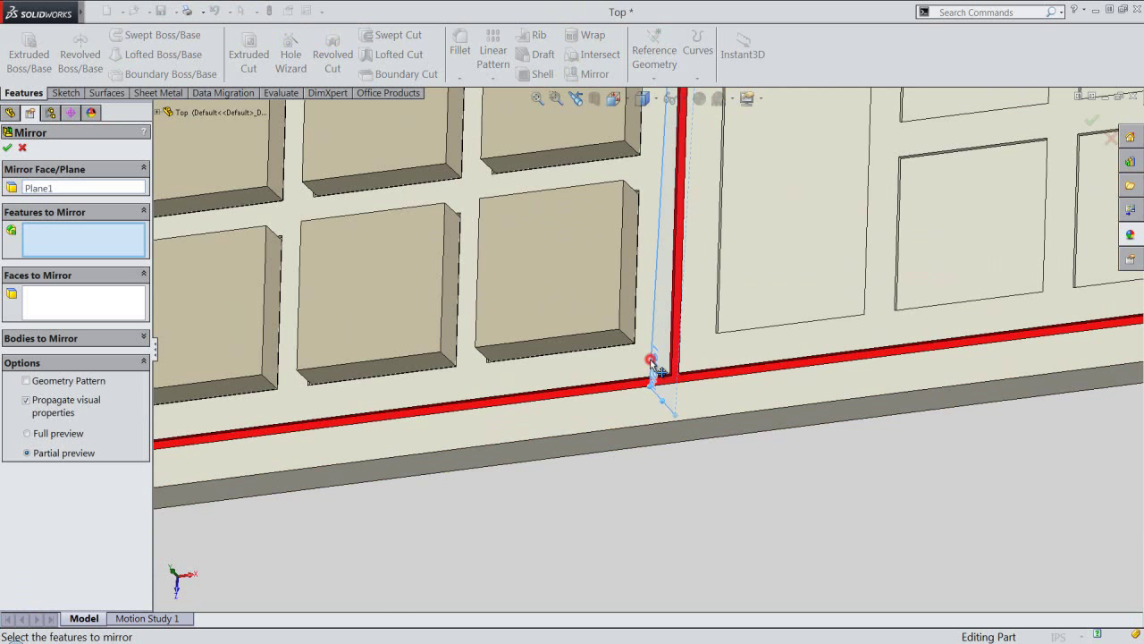
scroll(648, 521, "up", 3)
scroll(648, 521, "up", 2)
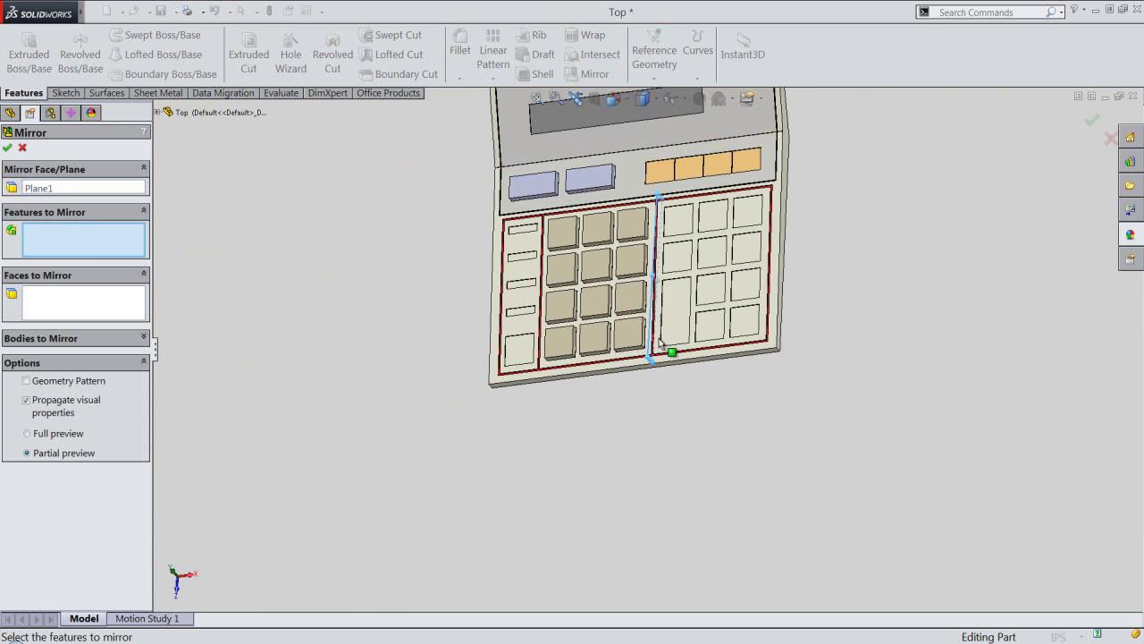
scroll(613, 272, "down", 3)
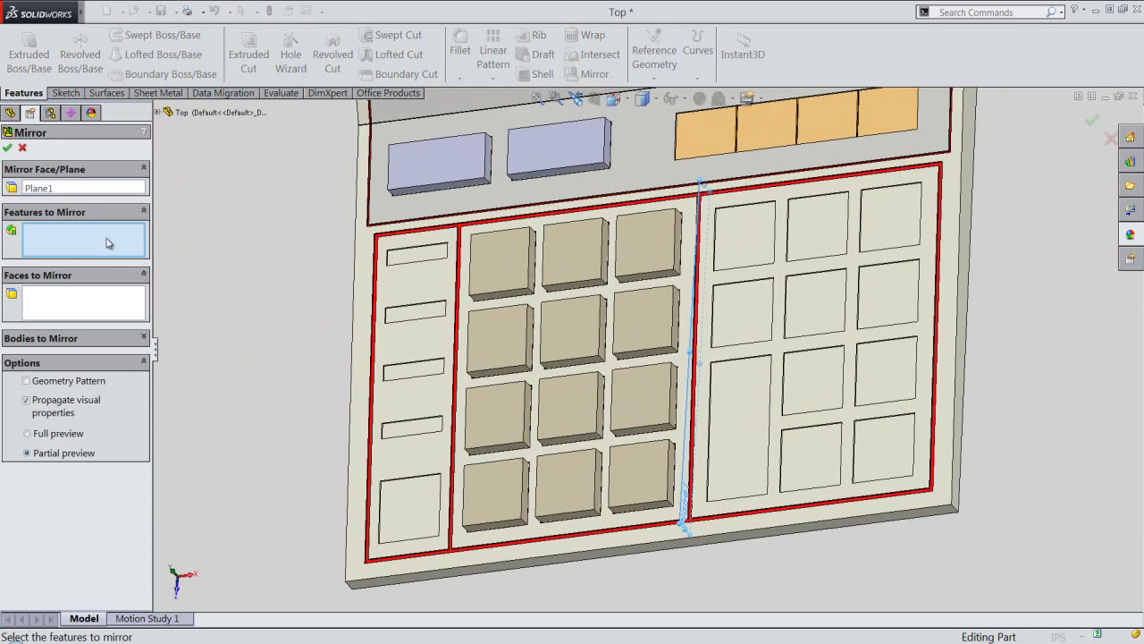
left_click(157, 114)
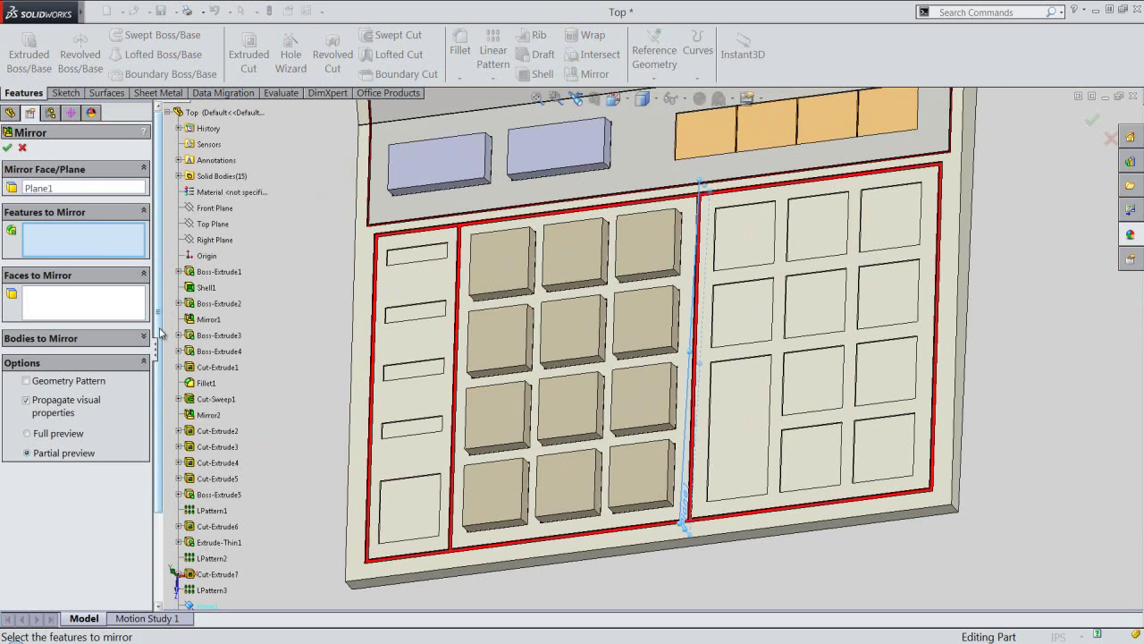
scroll(158, 394, "down", 7)
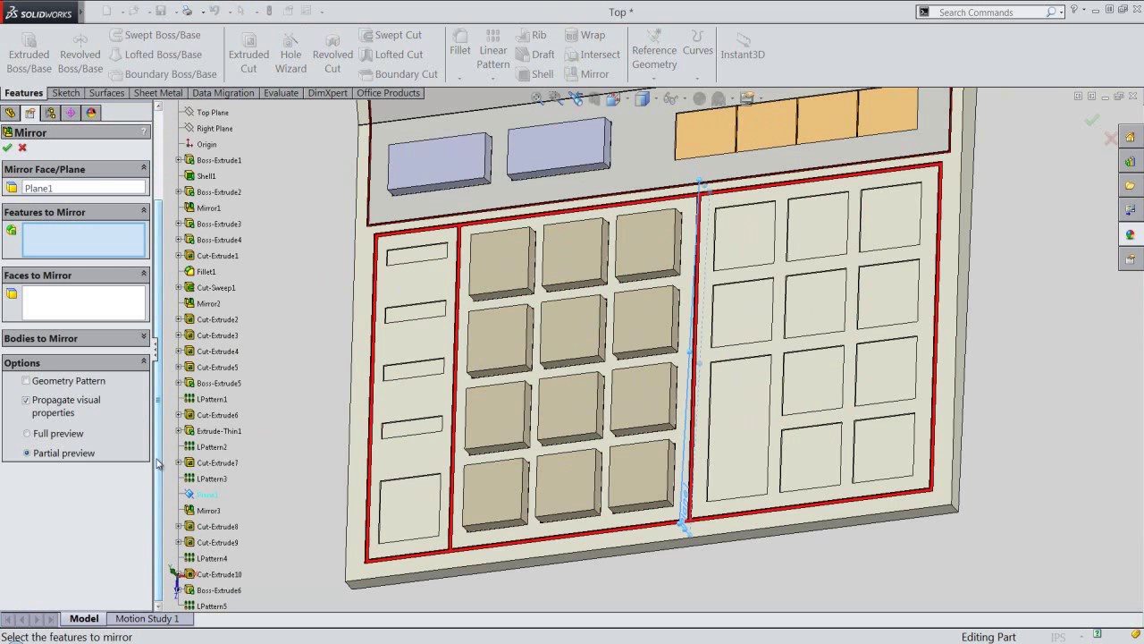
left_click(221, 591)
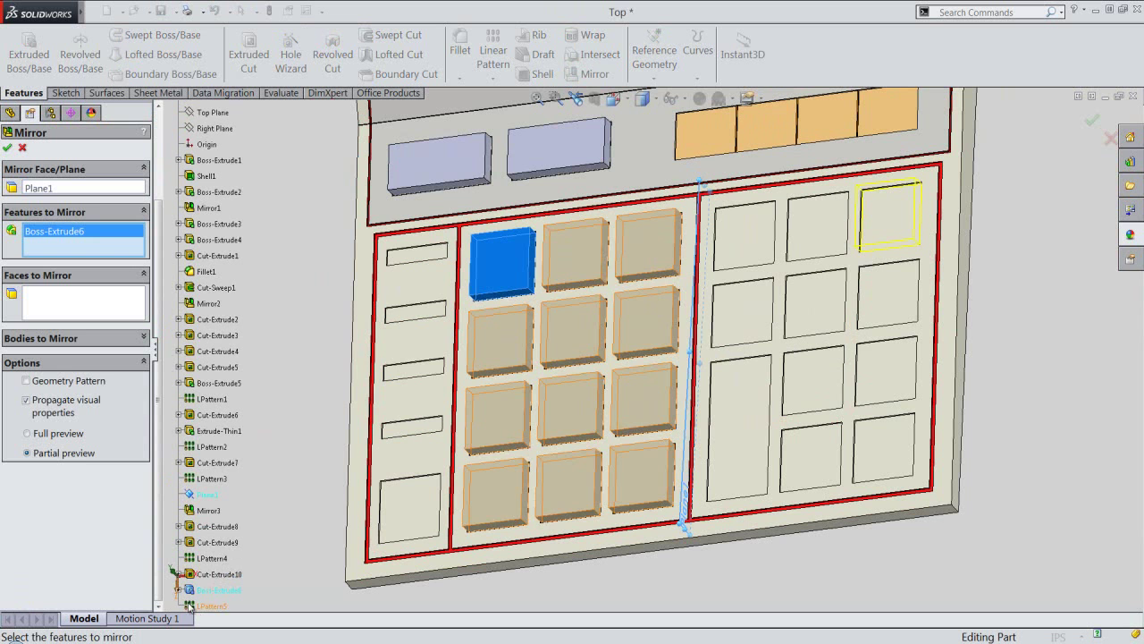
left_click(189, 605)
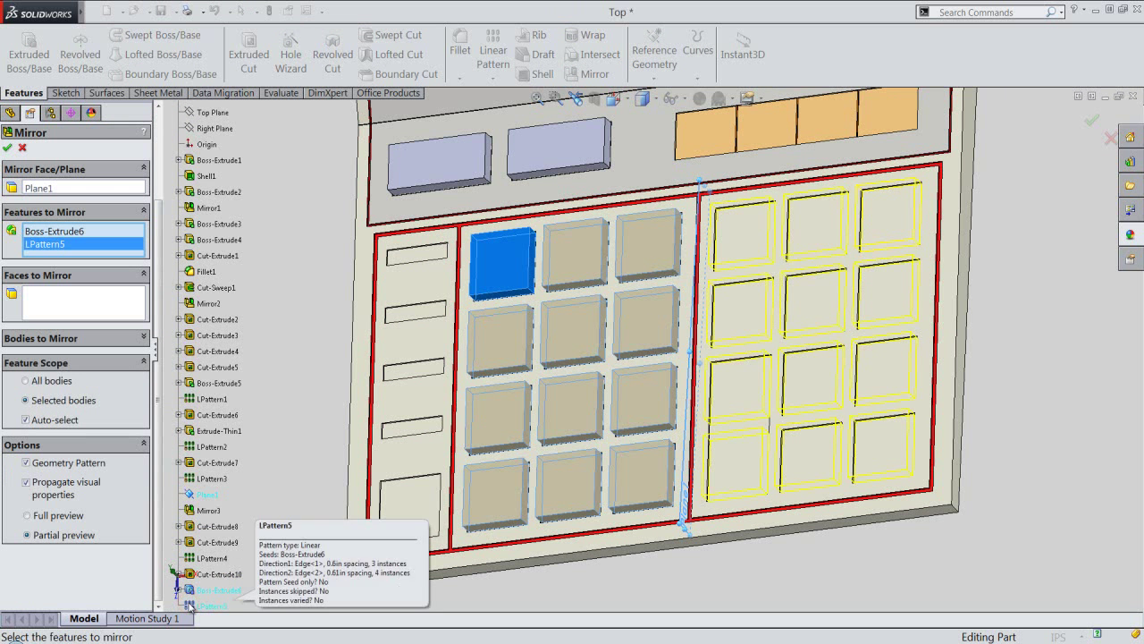
Confirm the key mirror, switch to isometric view, collapse the feature tree and save
left_click(8, 148)
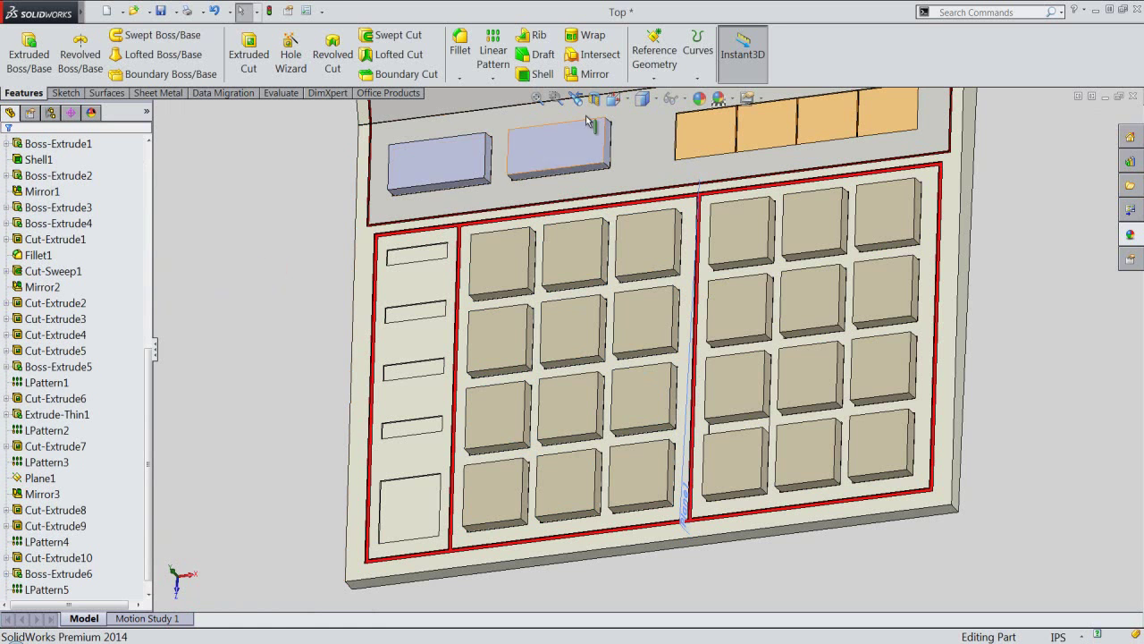
left_click(614, 97)
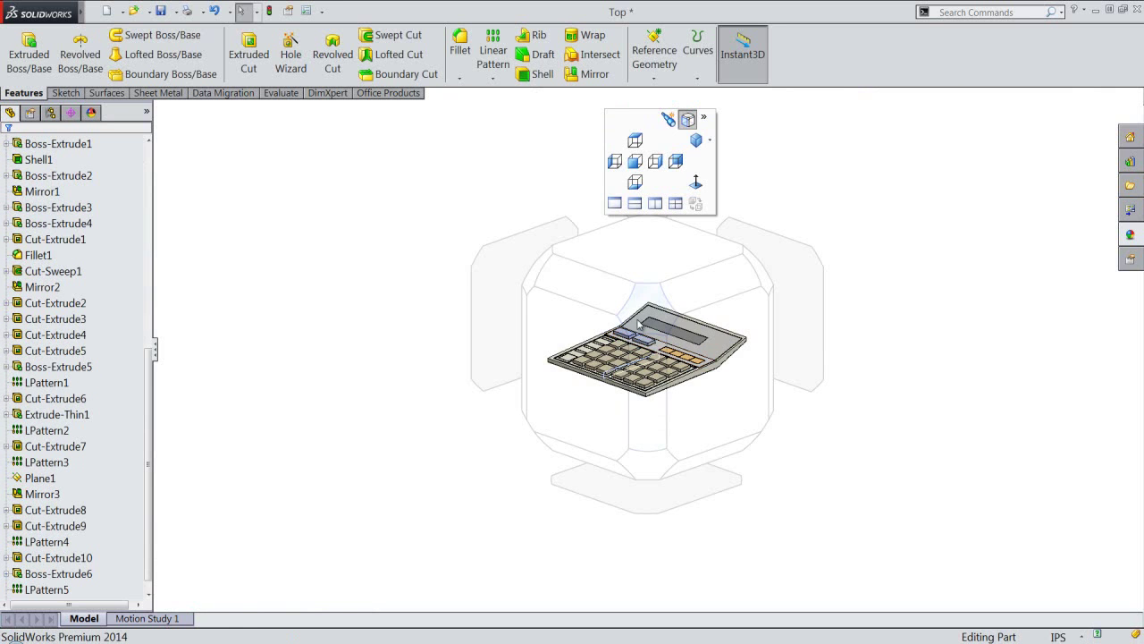
left_click(640, 323)
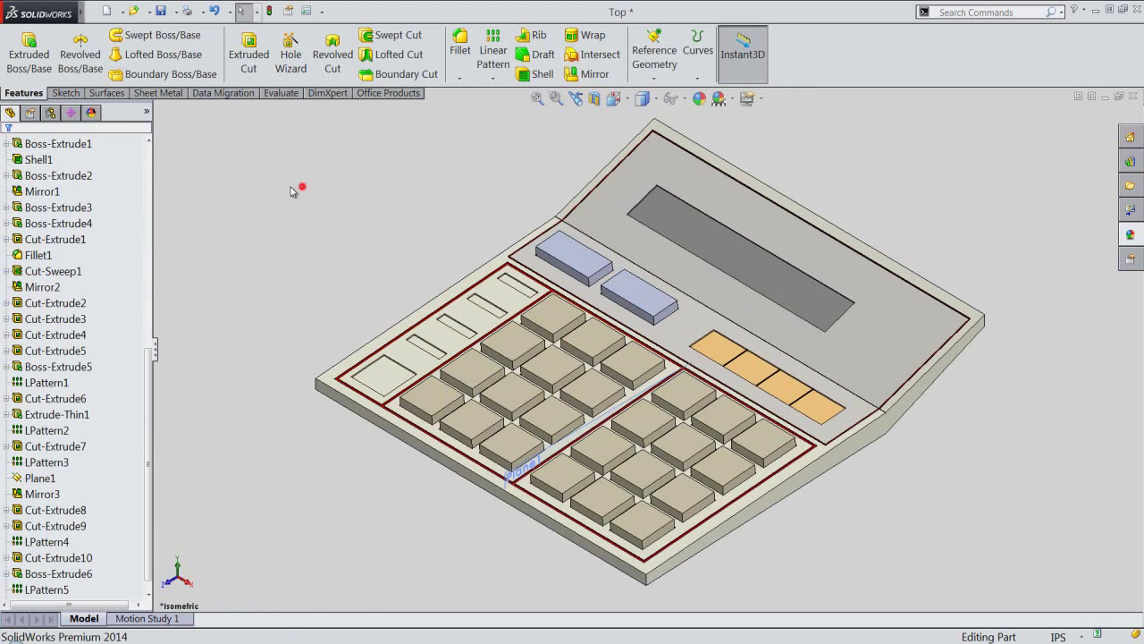
right_click(116, 168)
left_click(146, 176)
key("ctrl+s")
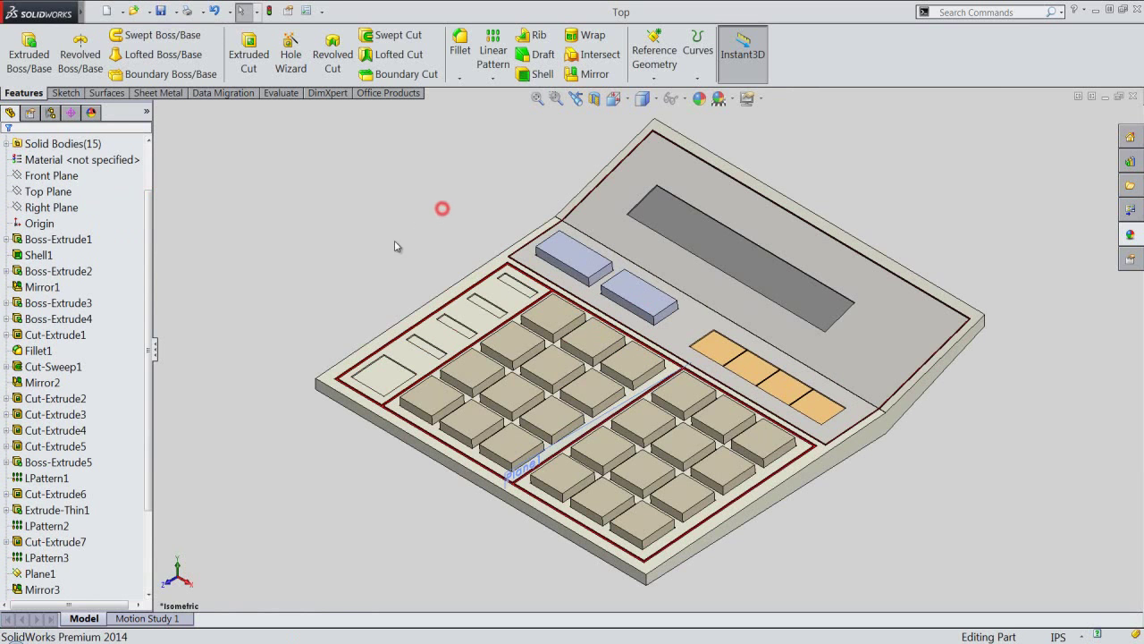
Hide Plane1, then zoom in and select the top face of a key
left_click(37, 573)
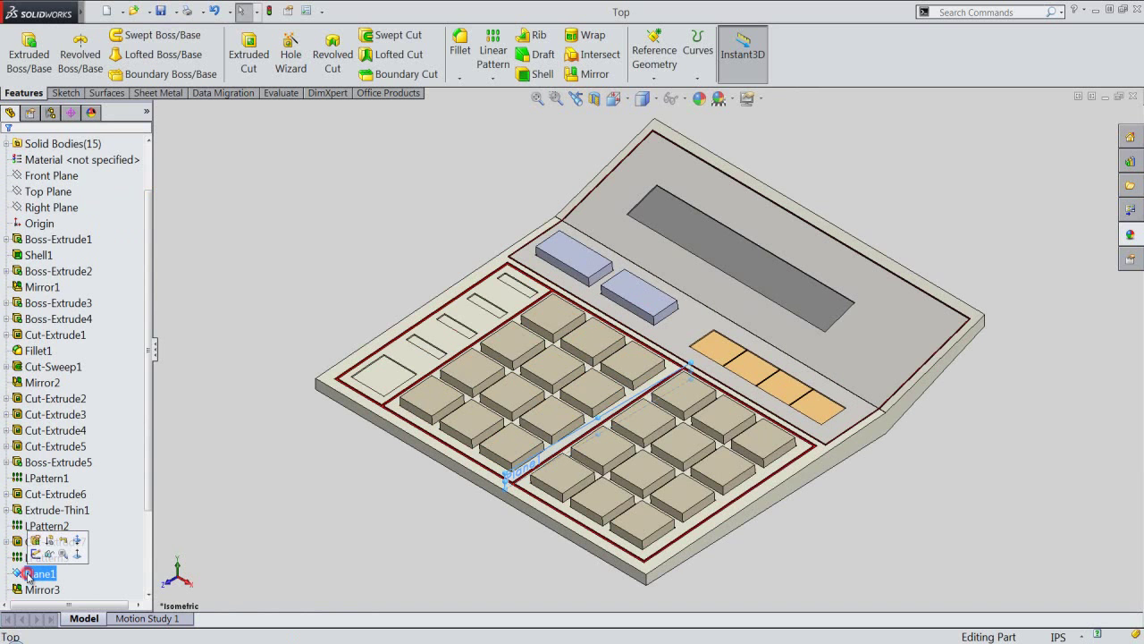
left_click(51, 554)
left_click(259, 498)
scroll(582, 498, "down", 2)
scroll(582, 421, "down", 3)
scroll(581, 418, "down", 3)
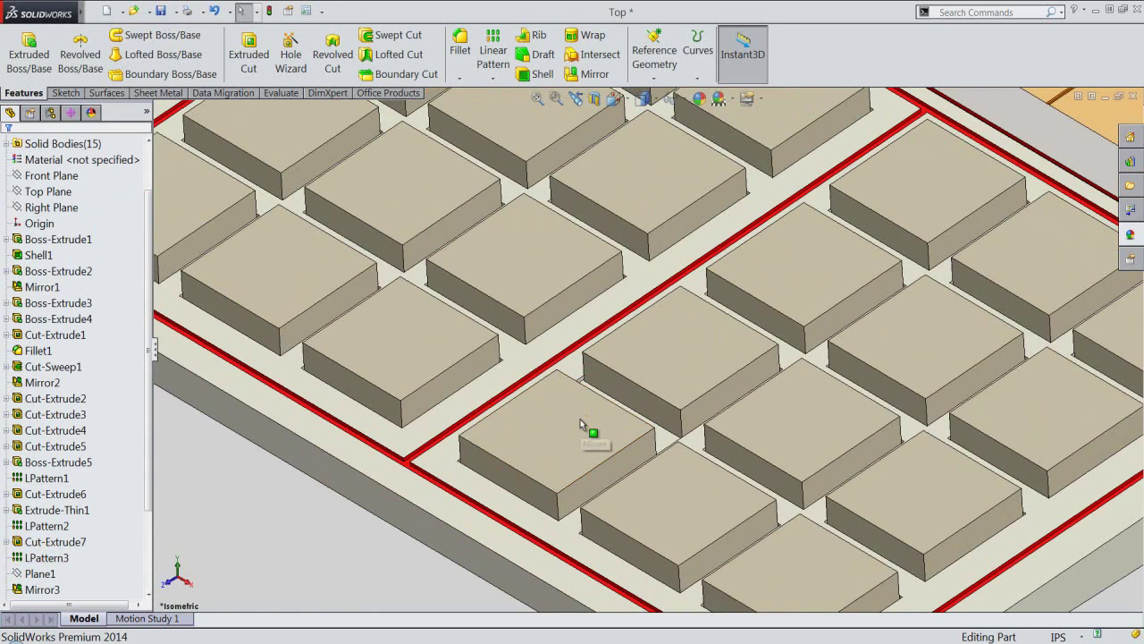
left_click(580, 419)
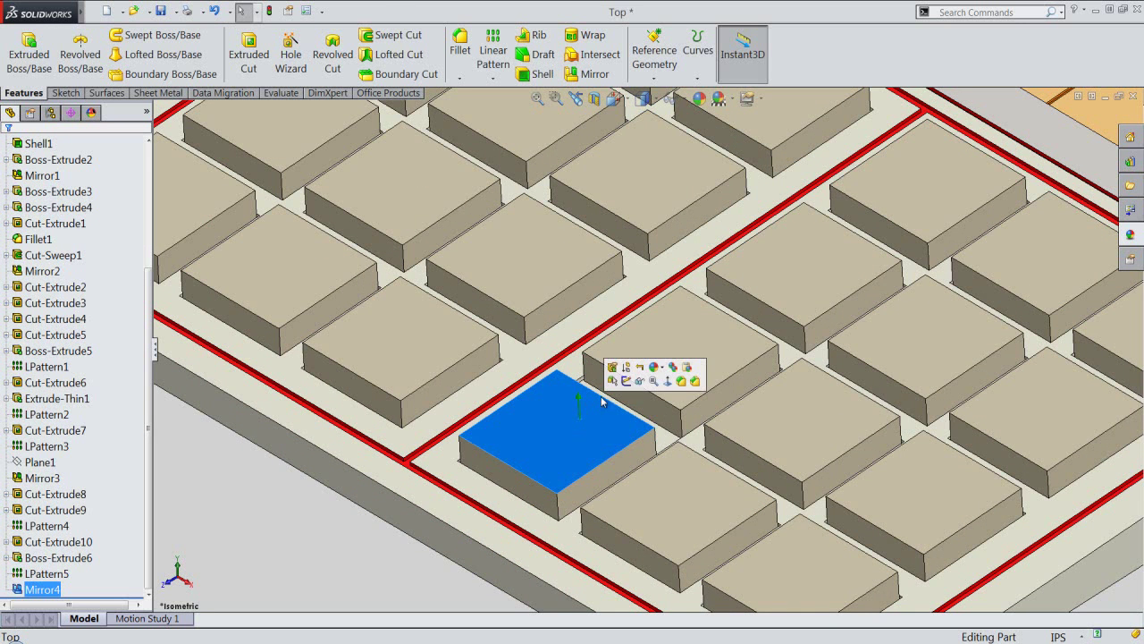
Sketch a corner rectangle on the key face spanning the gap to its neighbour
left_click(627, 380)
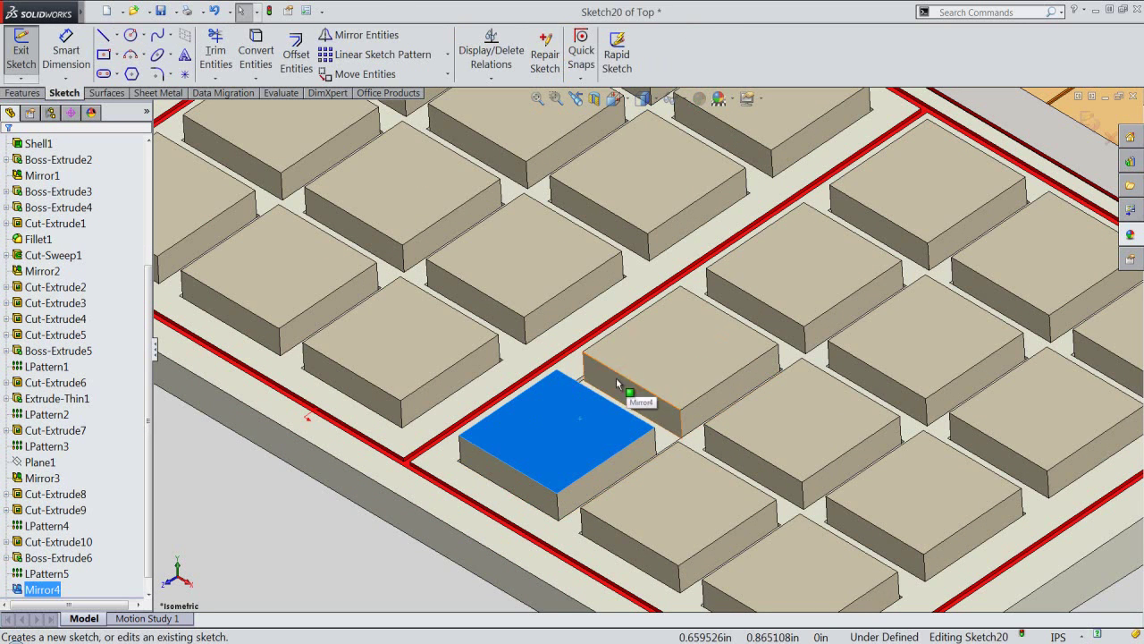
left_click(220, 517)
right_click(220, 516)
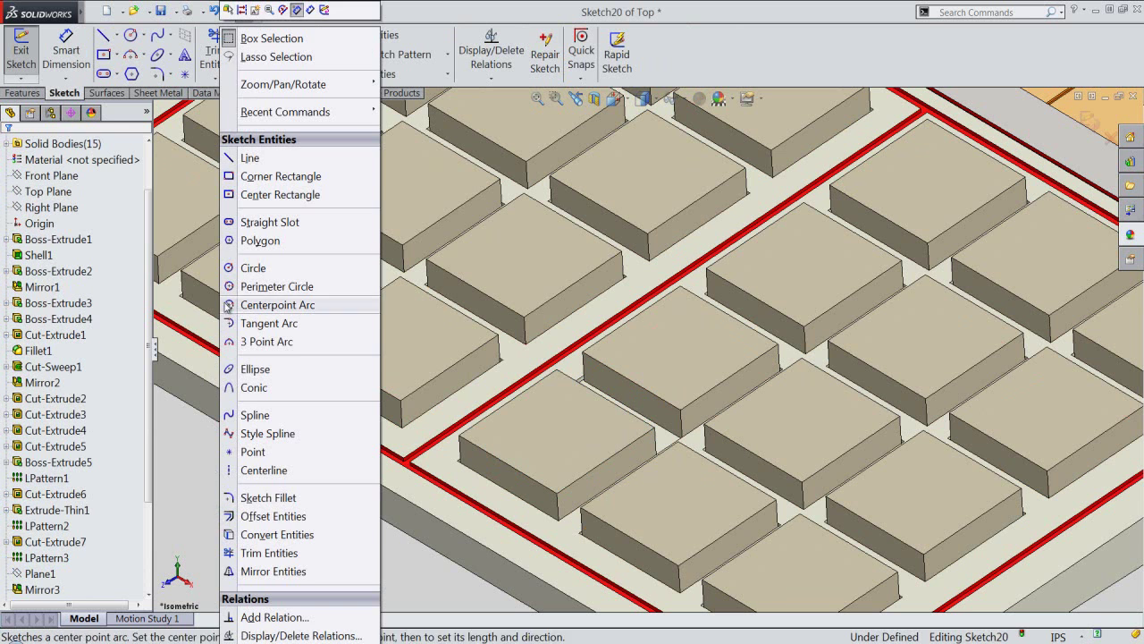
left_click(279, 176)
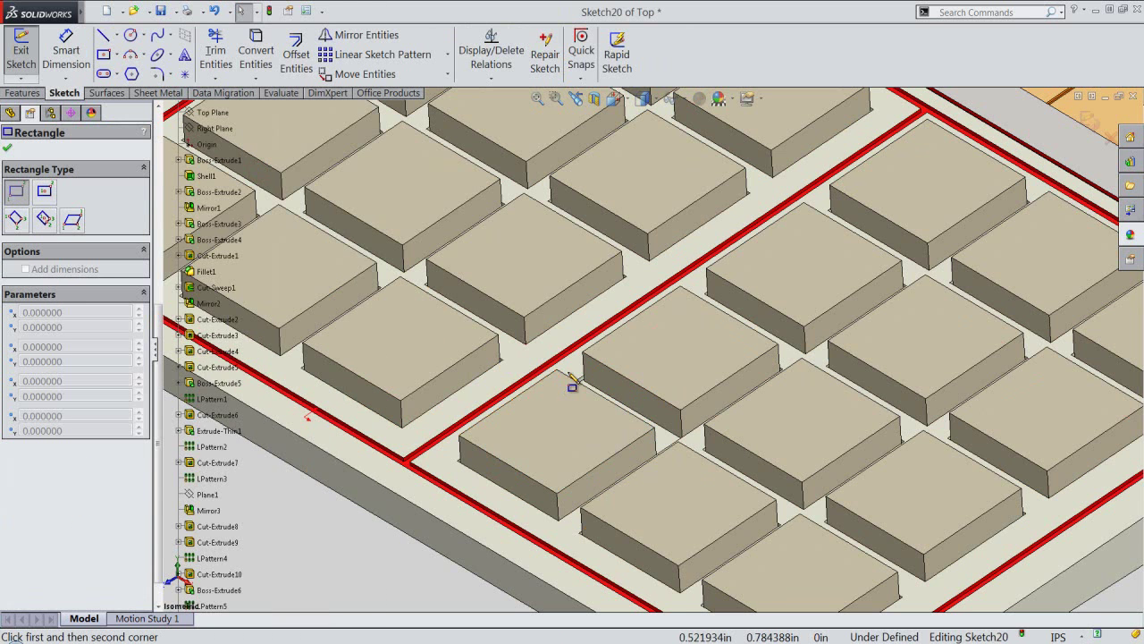
scroll(572, 384, "down", 3)
scroll(572, 383, "down", 2)
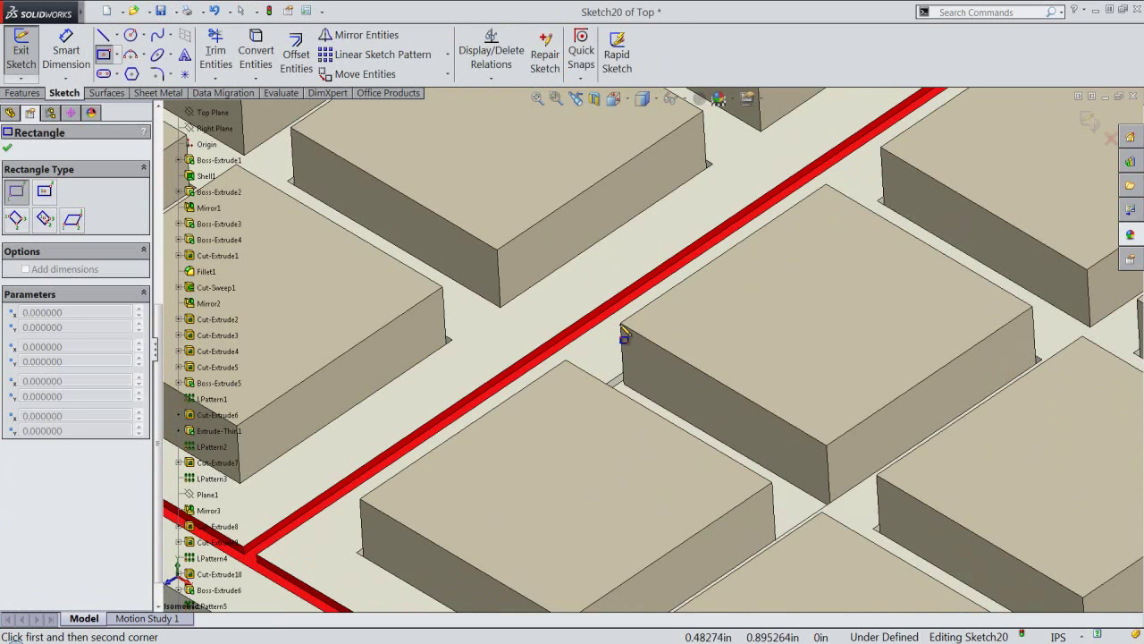
left_click(624, 336)
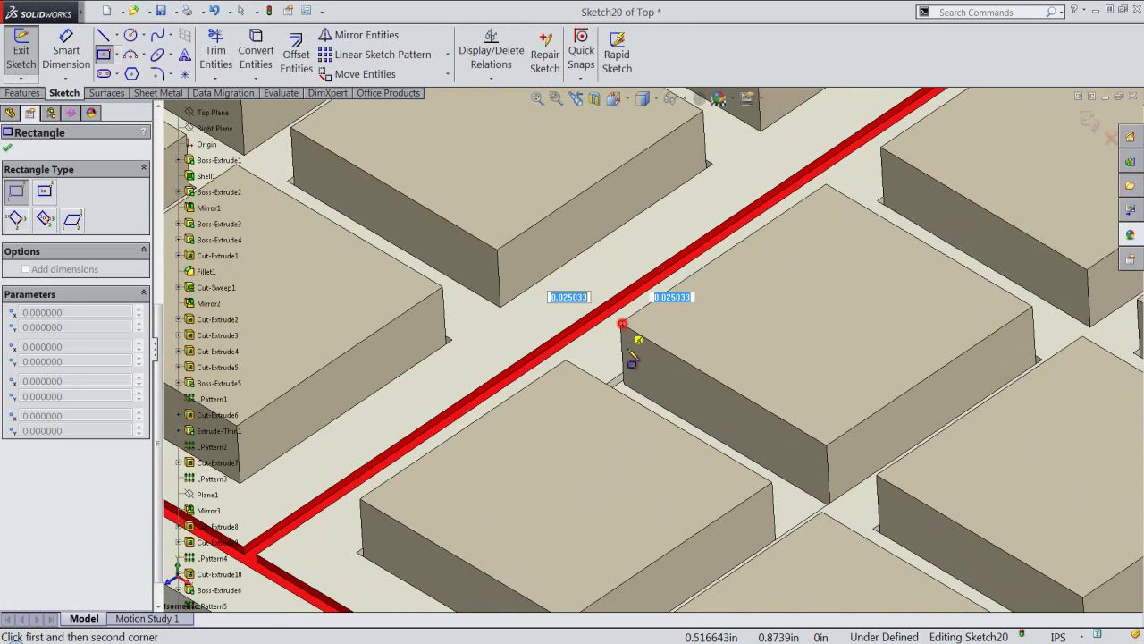
left_click(775, 483)
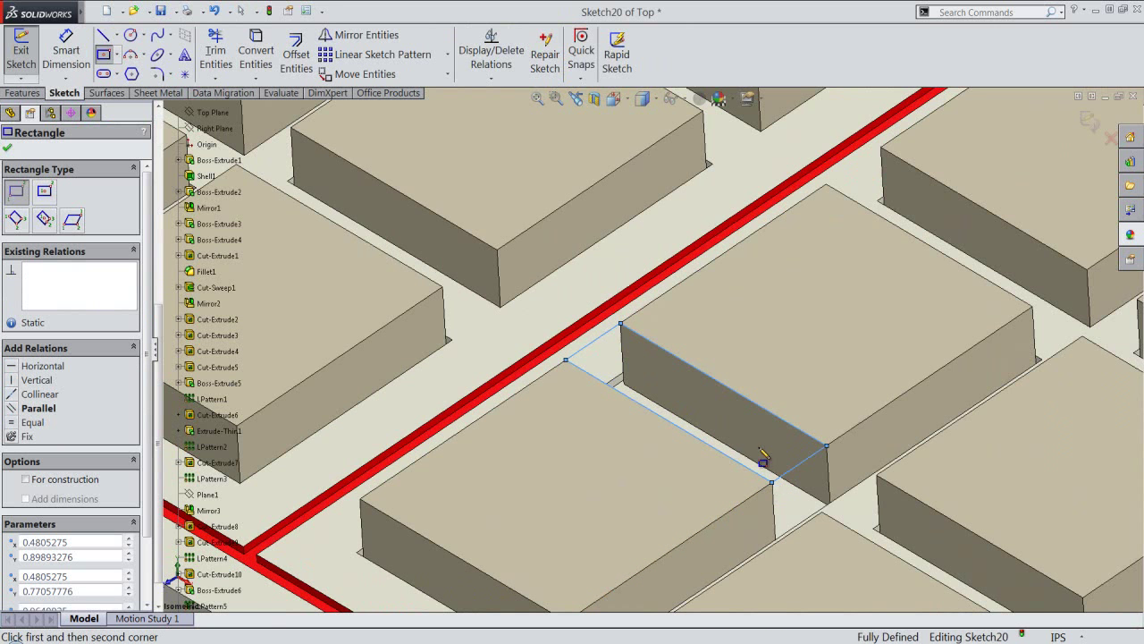
Extrude the gap rectangle downward 0.125 in as Boss-Extrude7, joining the two keys
right_click(761, 458)
left_click(862, 108)
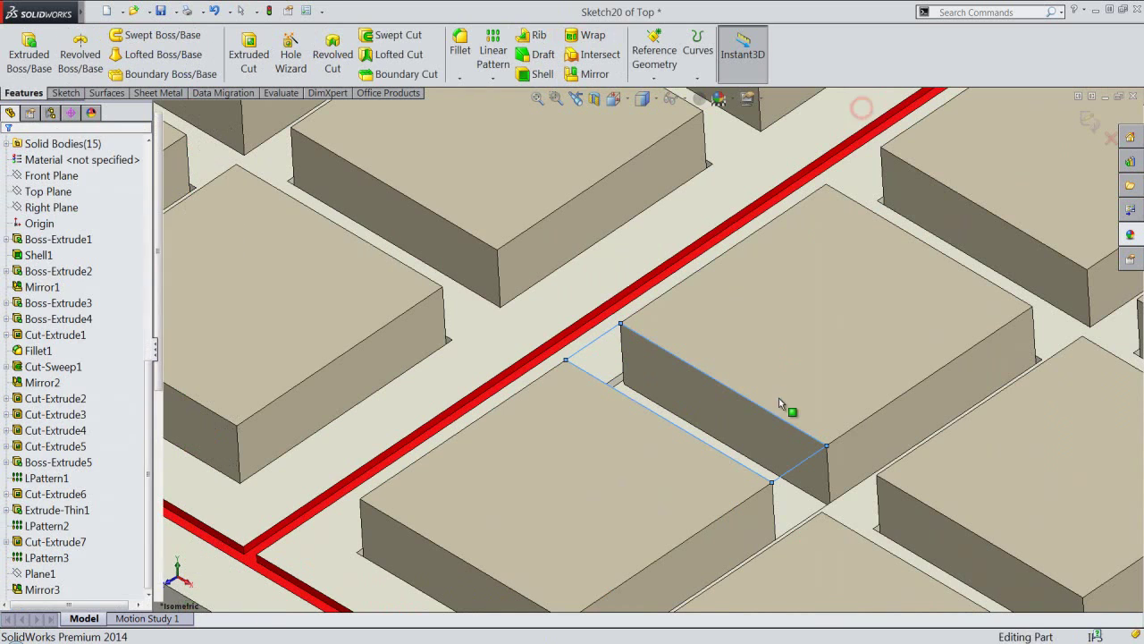
left_click(29, 49)
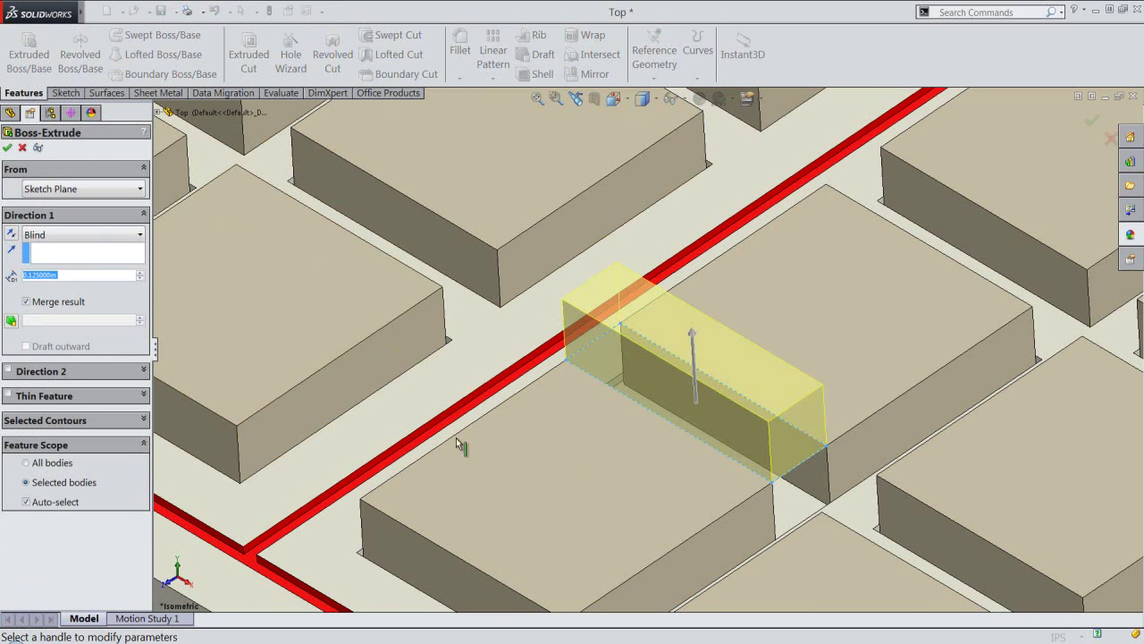
left_click(11, 234)
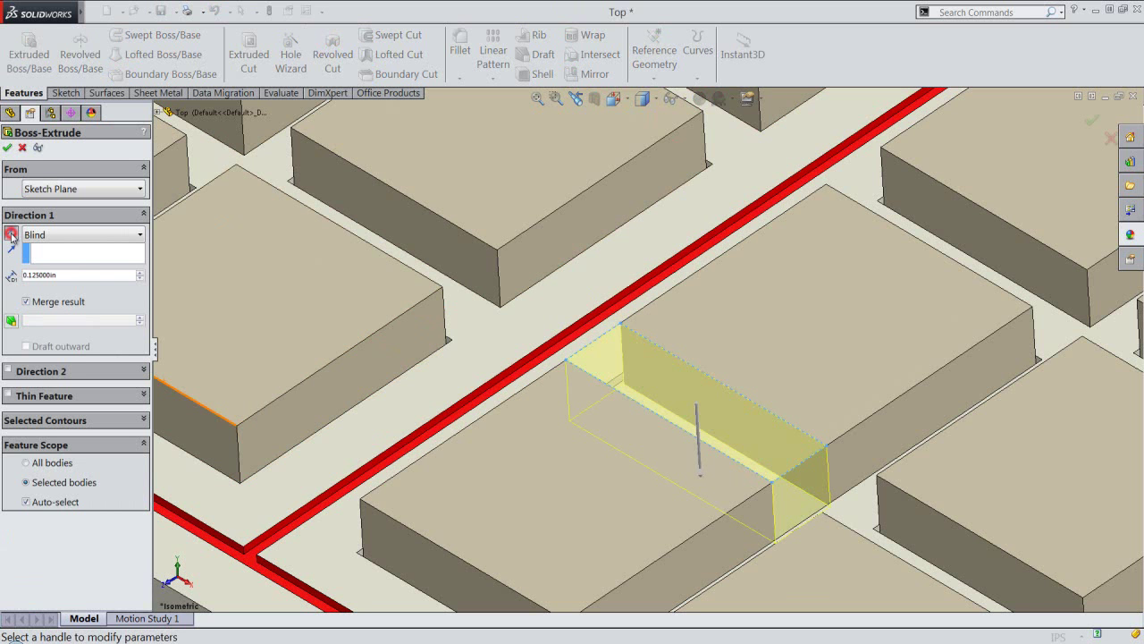
left_click(8, 149)
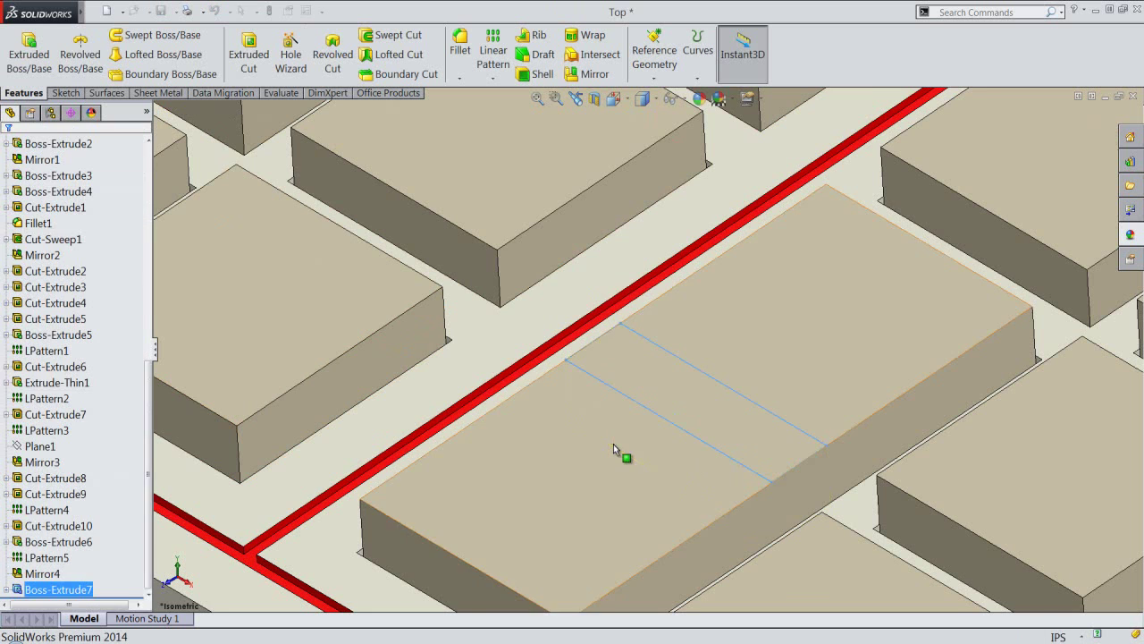
Zoom to fit, collapse the feature tree and save the part
scroll(619, 444, "up", 3)
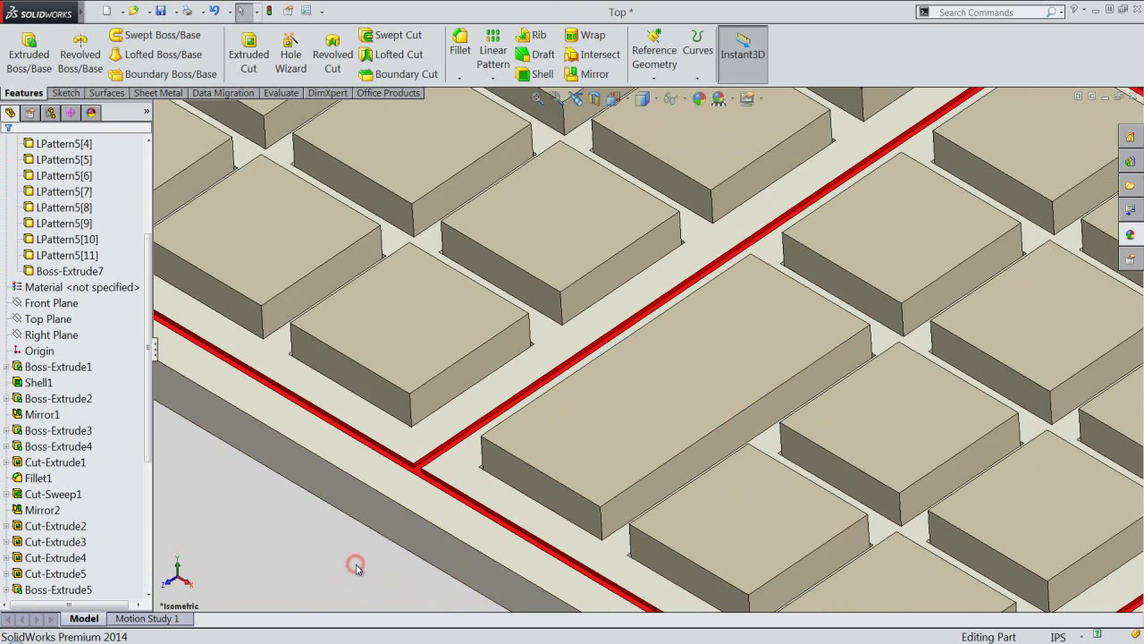
left_click(538, 99)
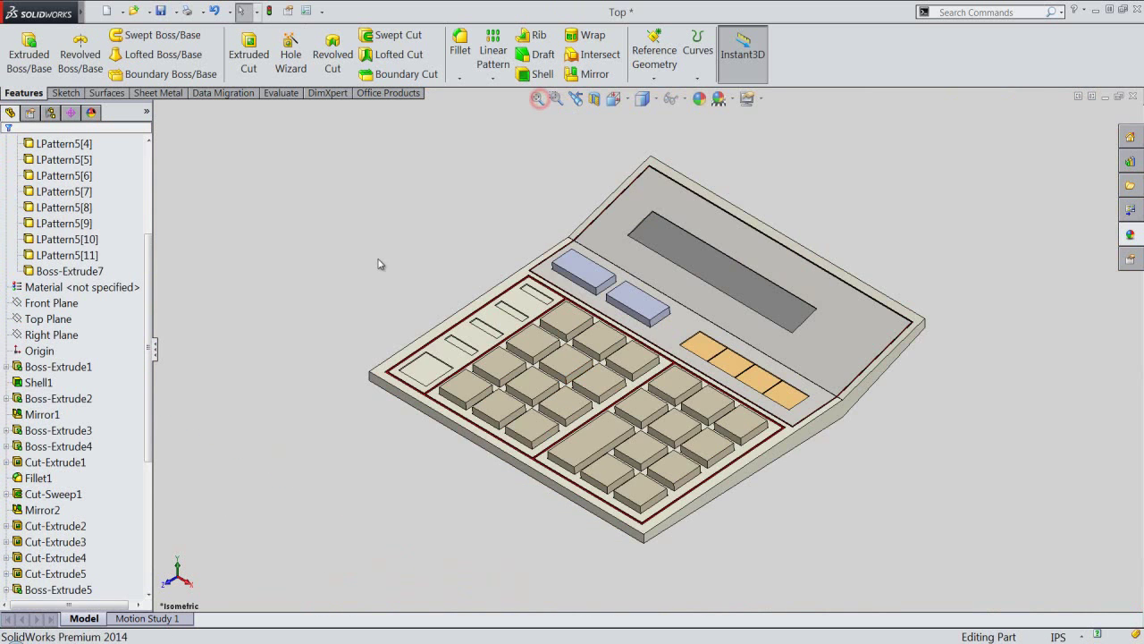
right_click(128, 176)
left_click(134, 168)
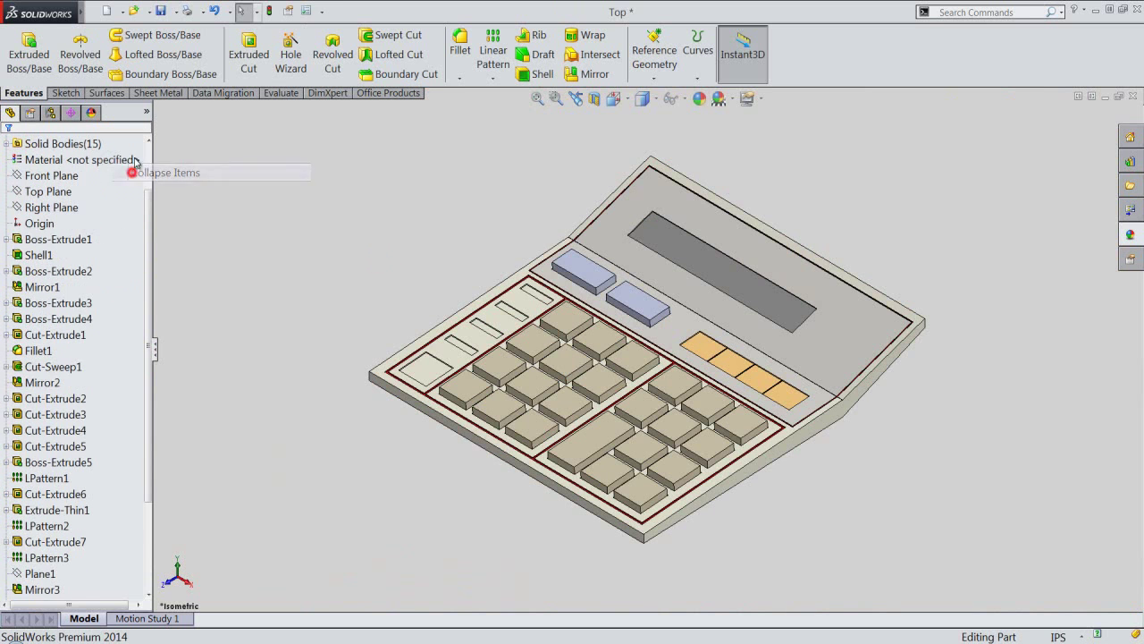
left_click(160, 12)
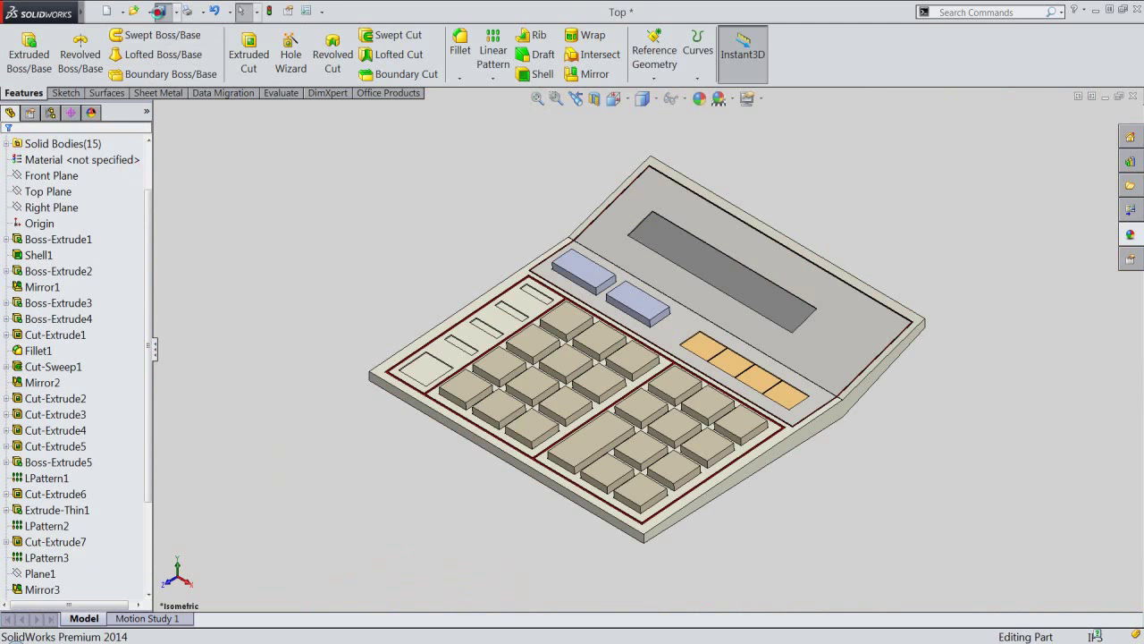
left_click(479, 214)
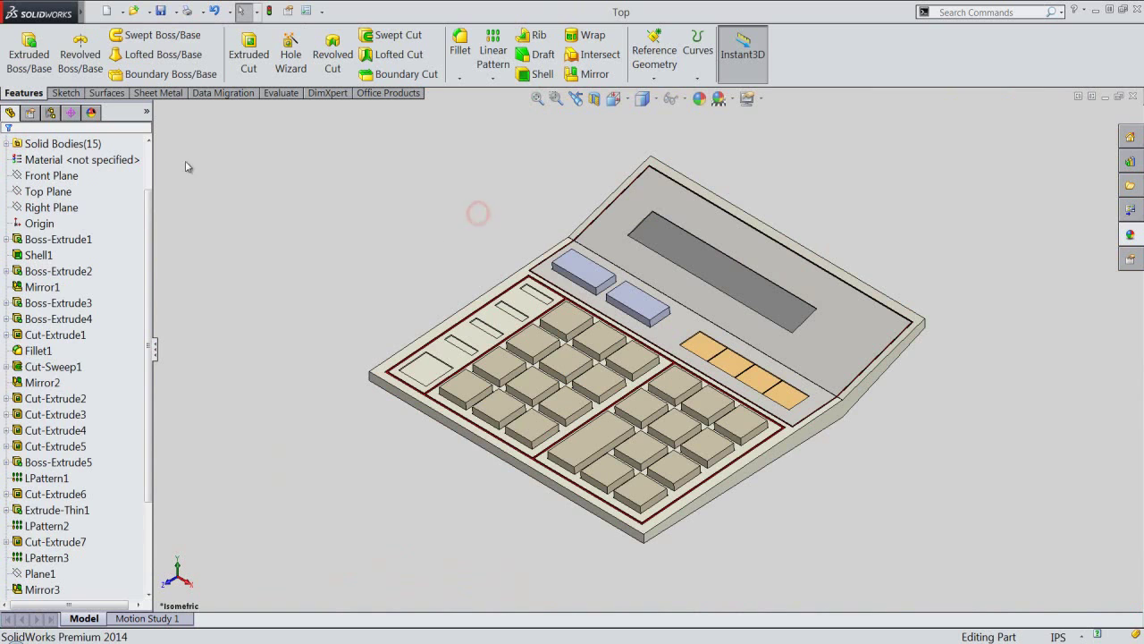
Sketch an inward offset of the upper slot's outline on the keypad face
left_click(15, 61)
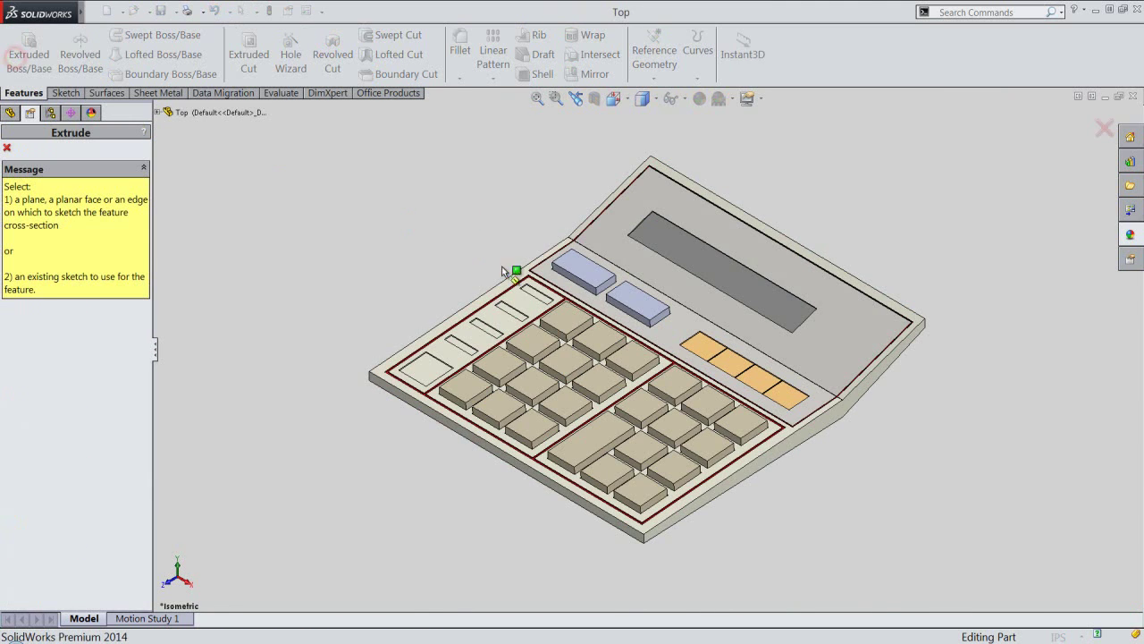
scroll(534, 296, "down", 2)
scroll(555, 302, "down", 2)
scroll(579, 313, "down", 2)
scroll(580, 315, "down", 1)
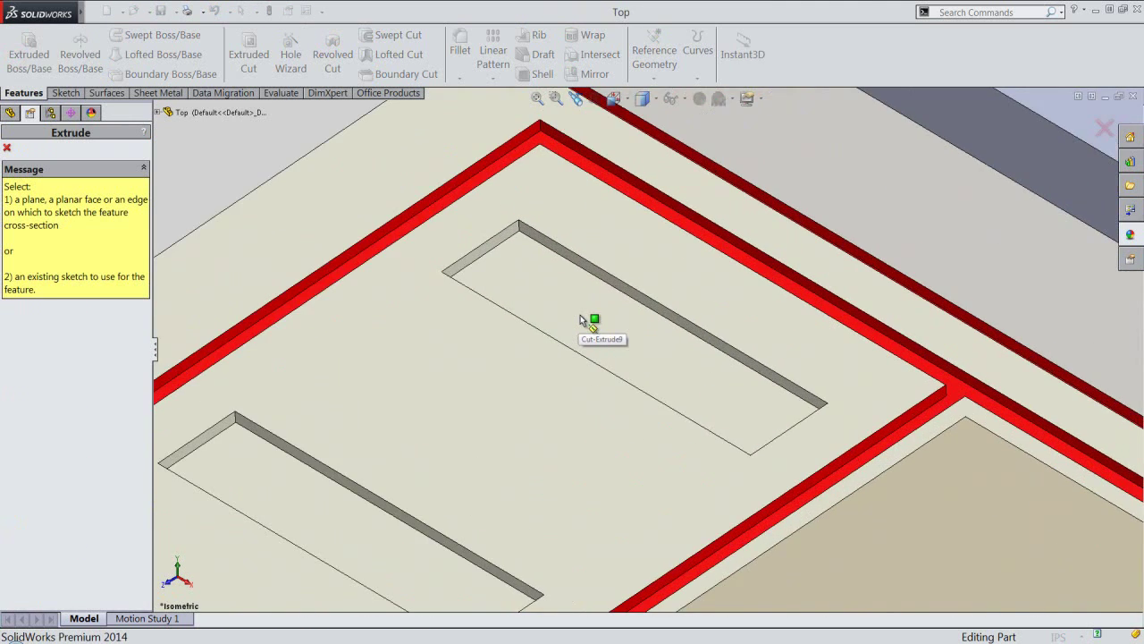
left_click(582, 321)
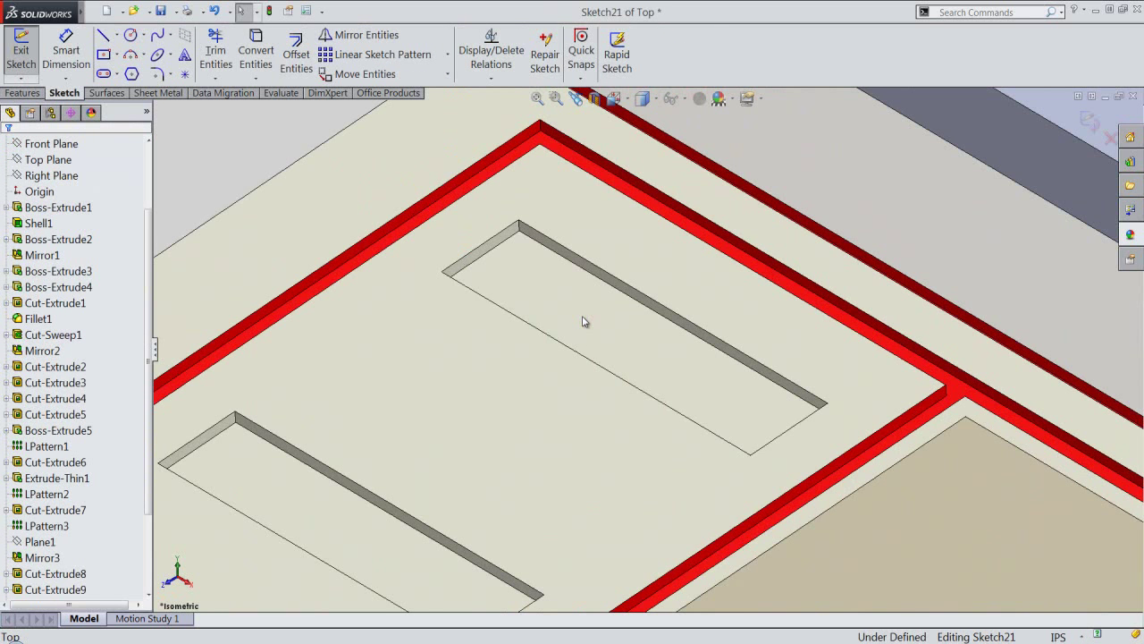
left_click(583, 321)
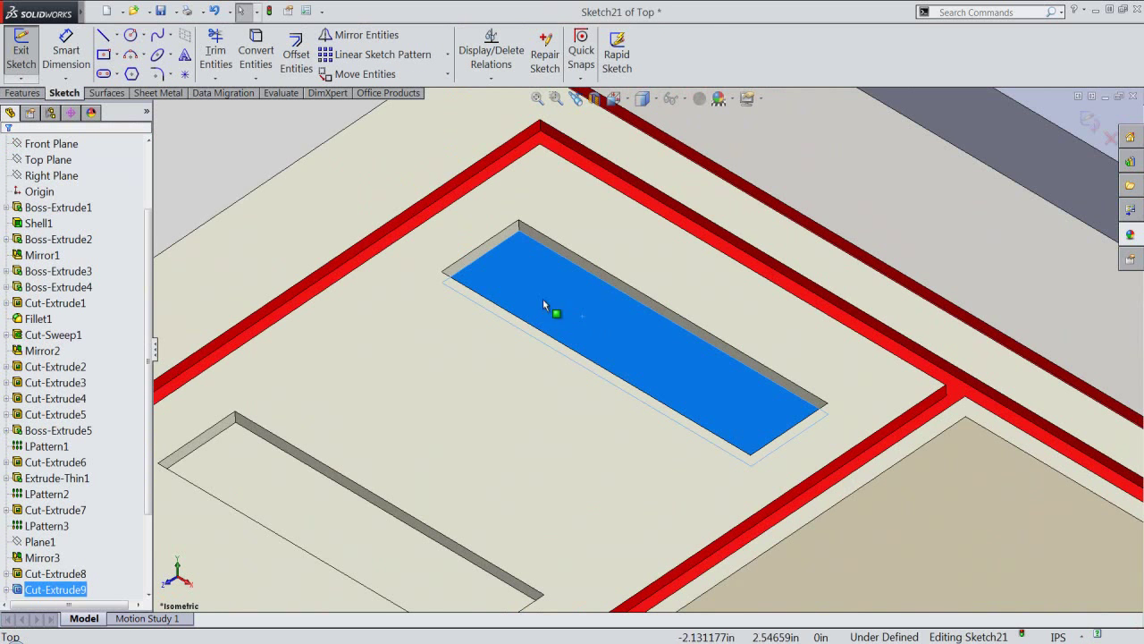
left_click(304, 61)
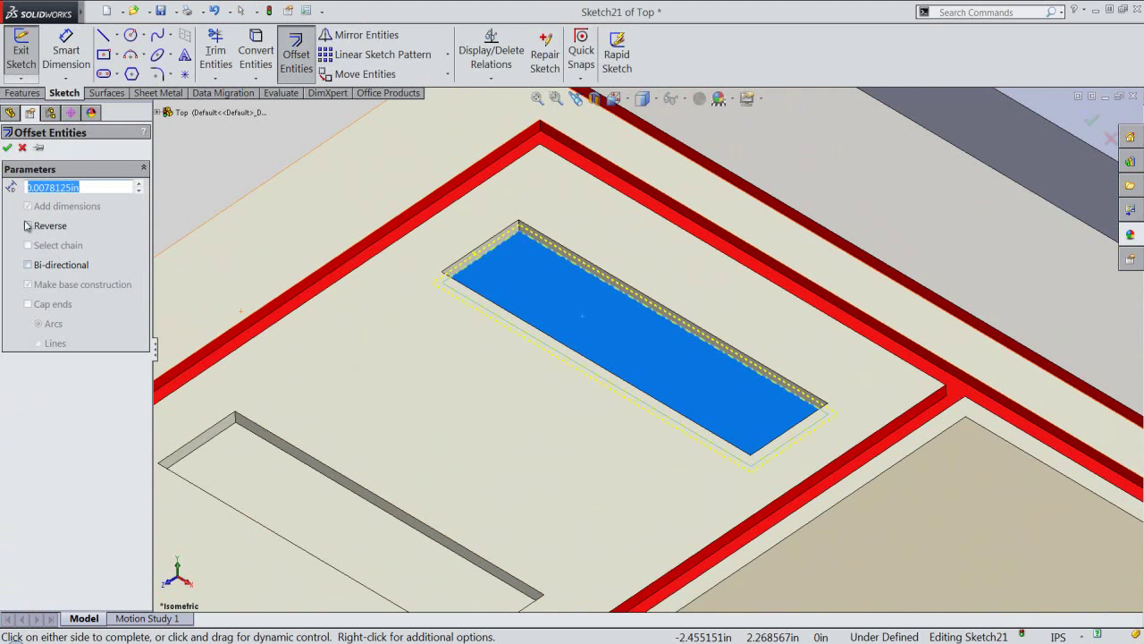
left_click(89, 186)
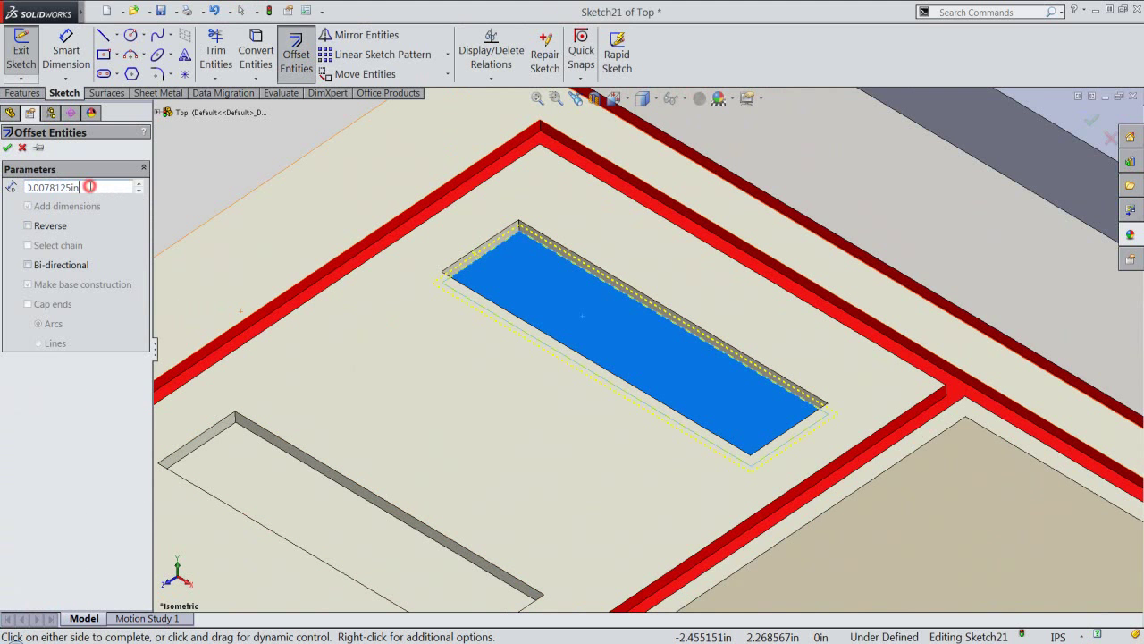
left_click(28, 226)
left_click(7, 148)
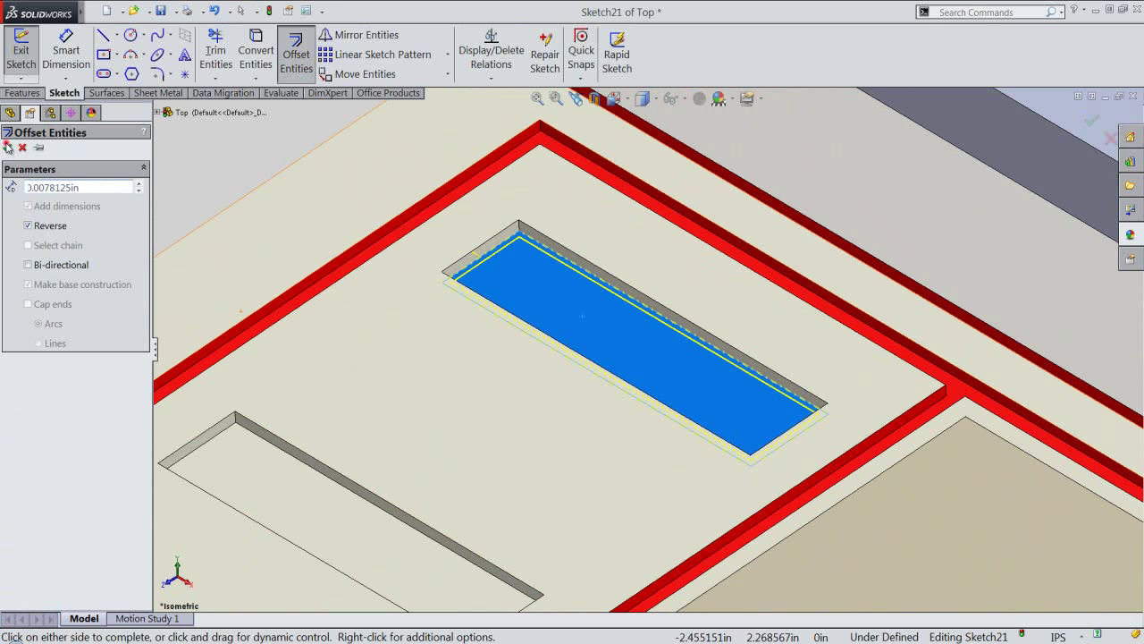
Extrude the inset outline 0.125 in as a separate, unmerged block
right_click(278, 167)
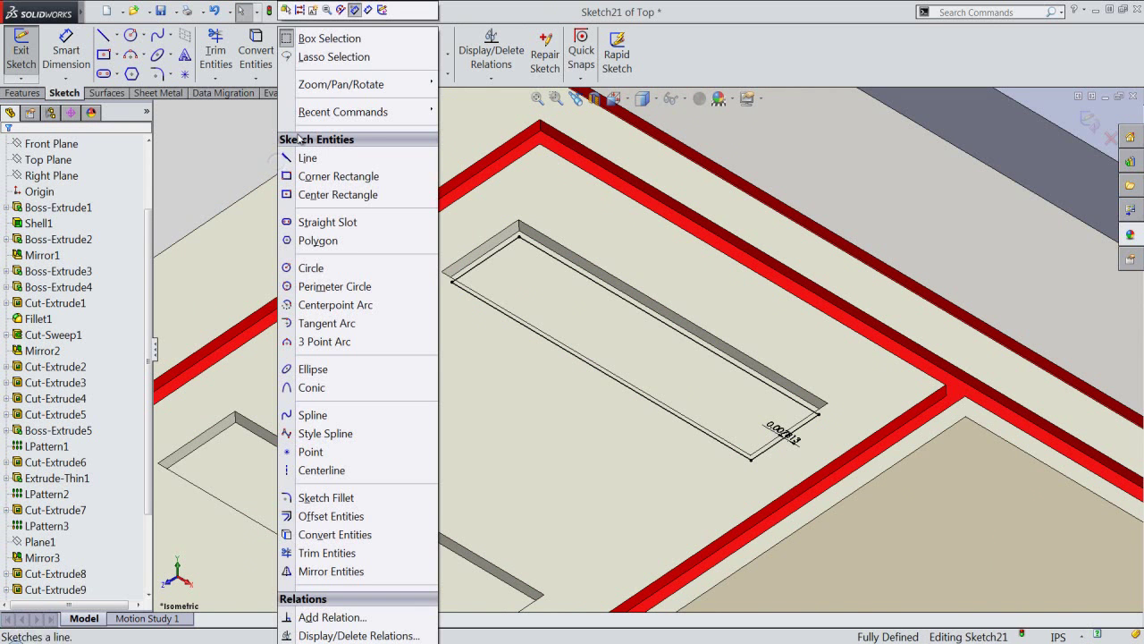
left_click(381, 11)
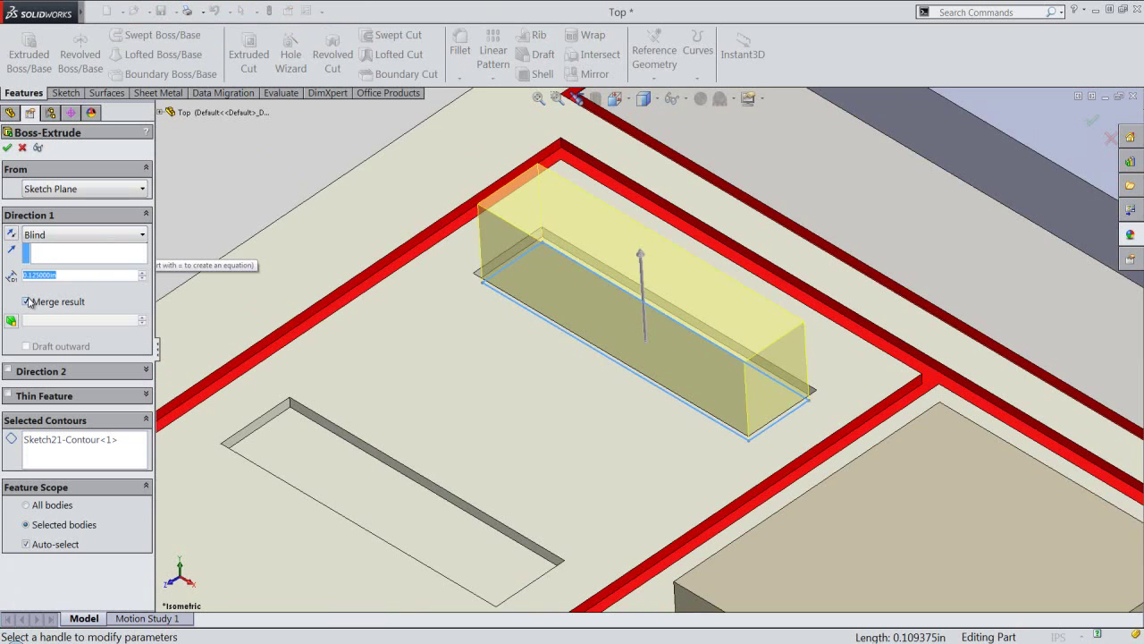
left_click(26, 302)
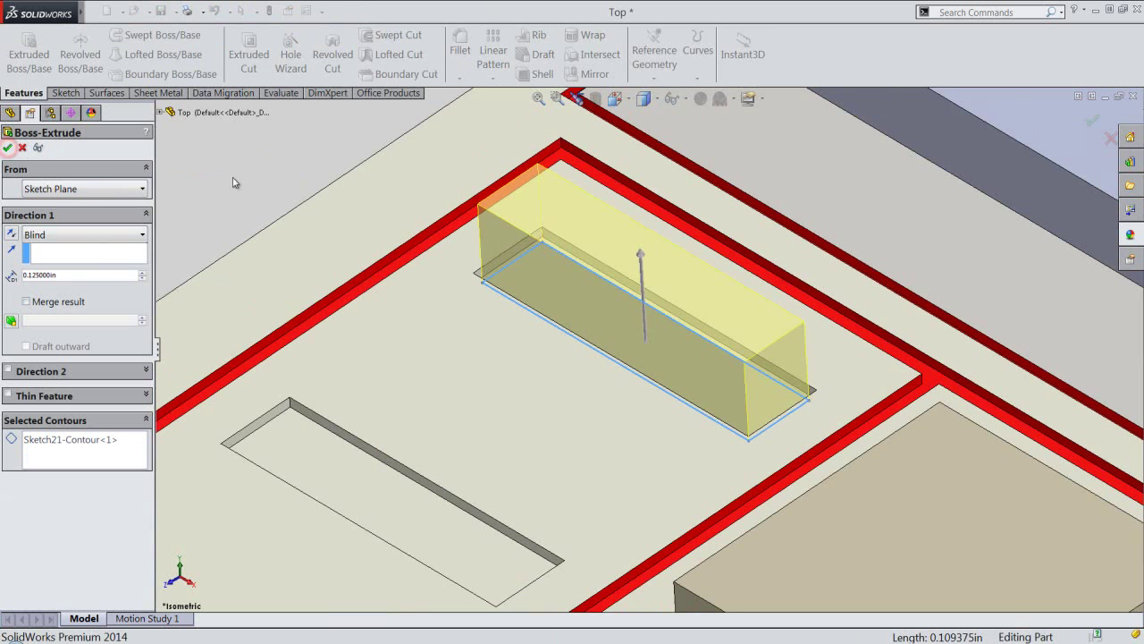
key("Return")
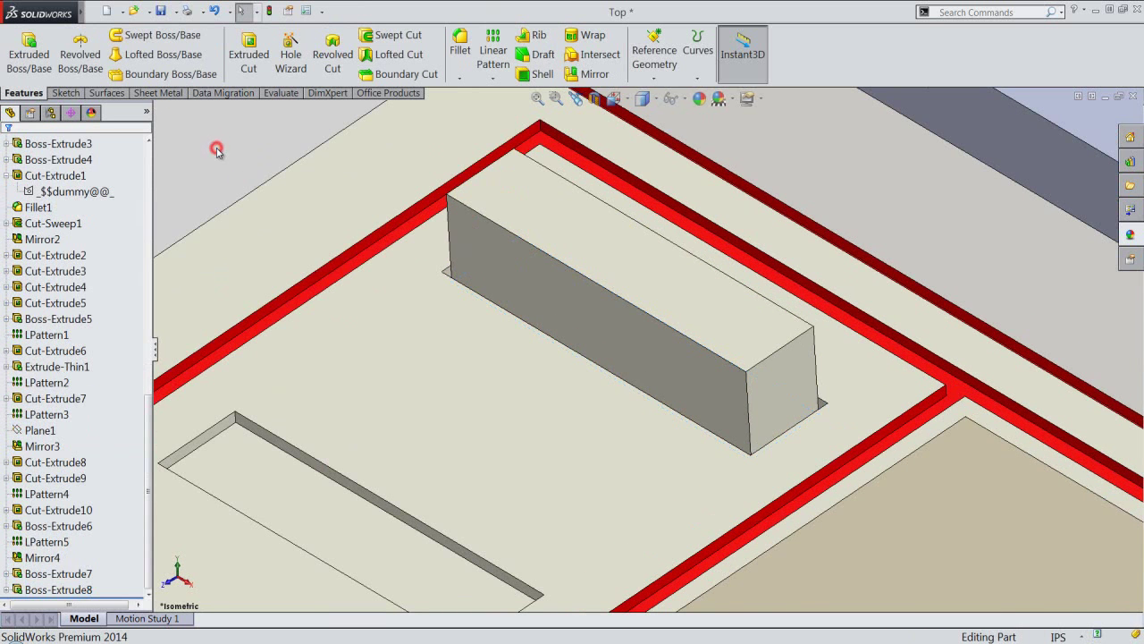
Give Boss-Extrude8 a custom off-white colour of RGB 252, 255, 252
scroll(662, 376, "up", 2)
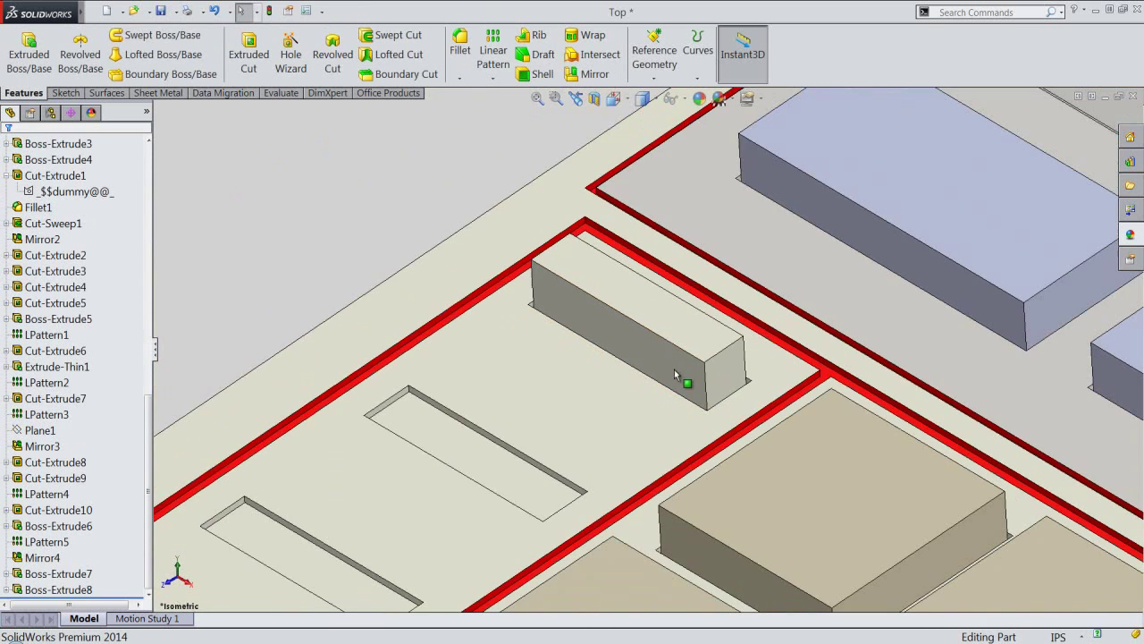
left_click(382, 212)
left_click(63, 590)
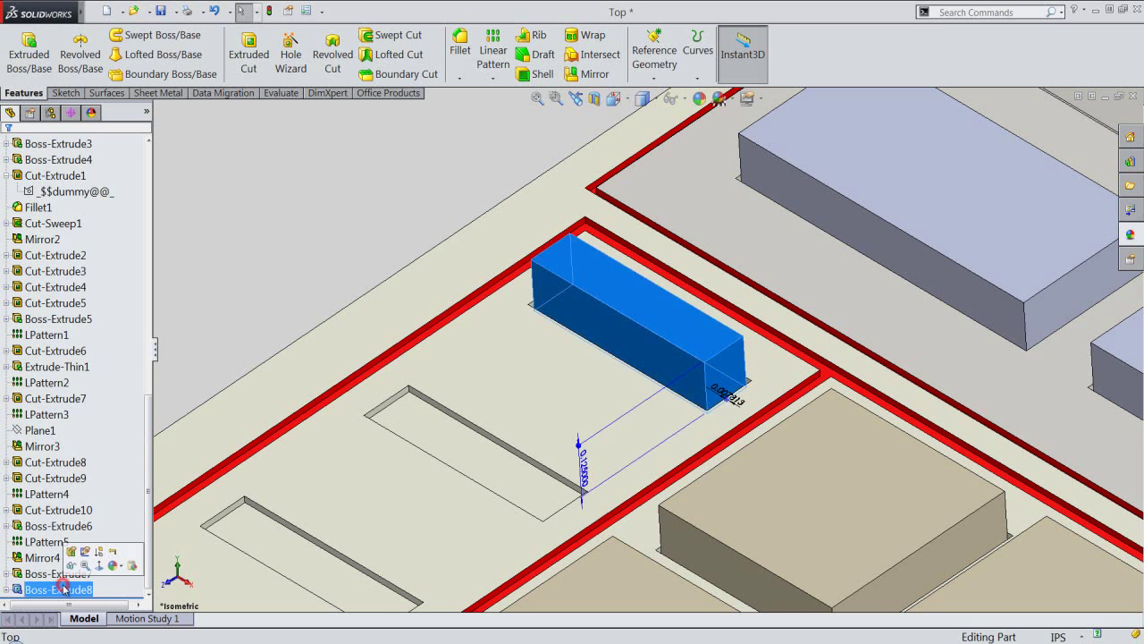
left_click(699, 98)
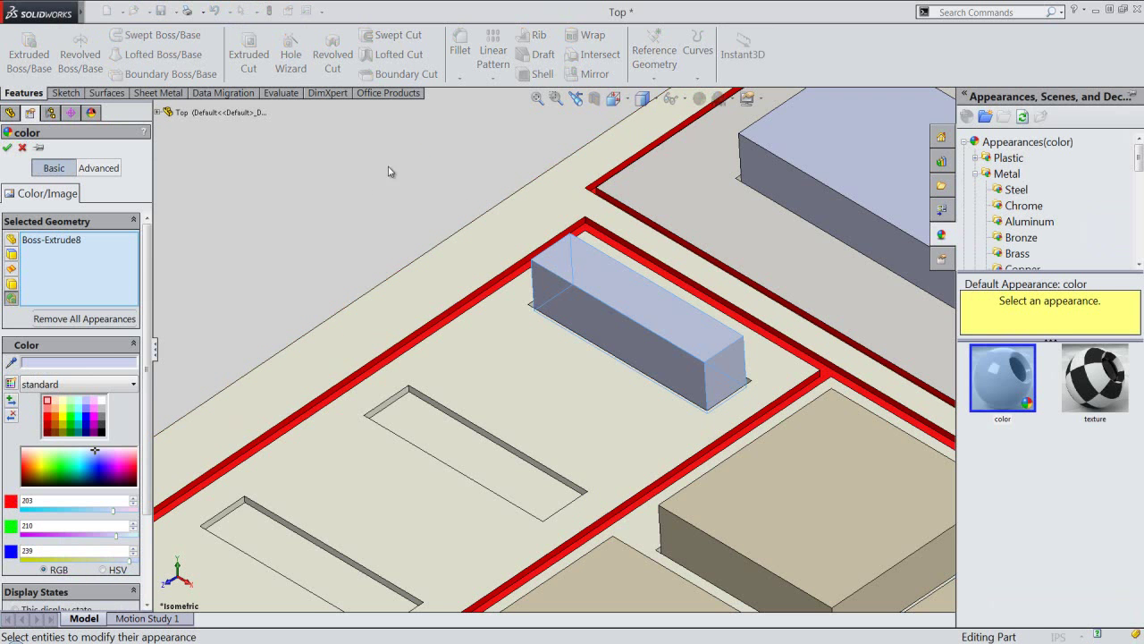
left_click(98, 363)
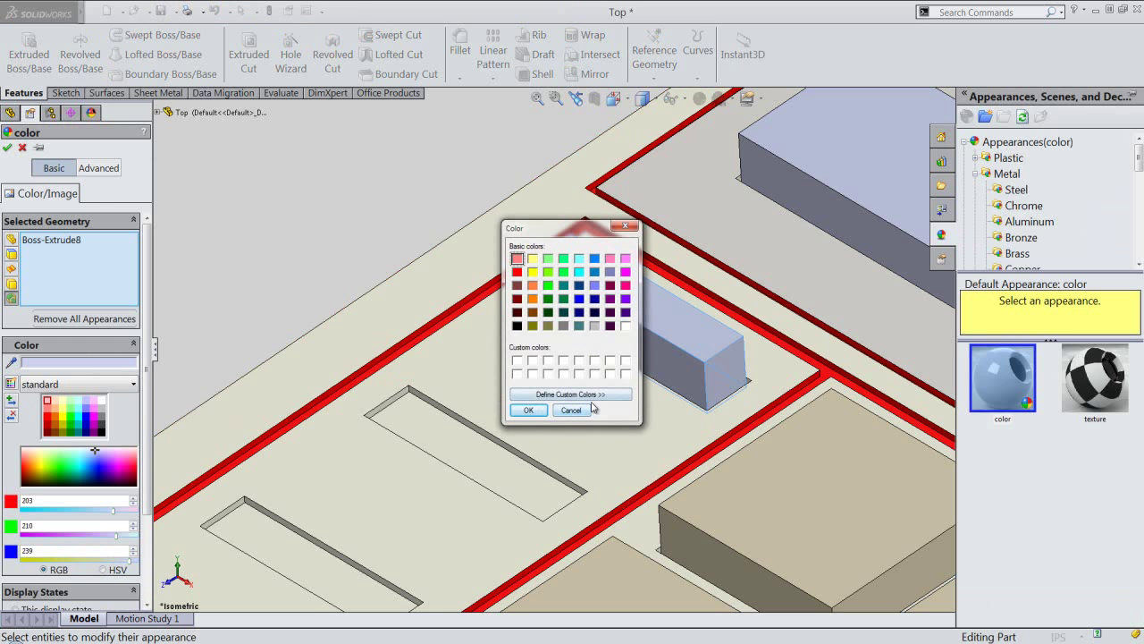
left_click(613, 395)
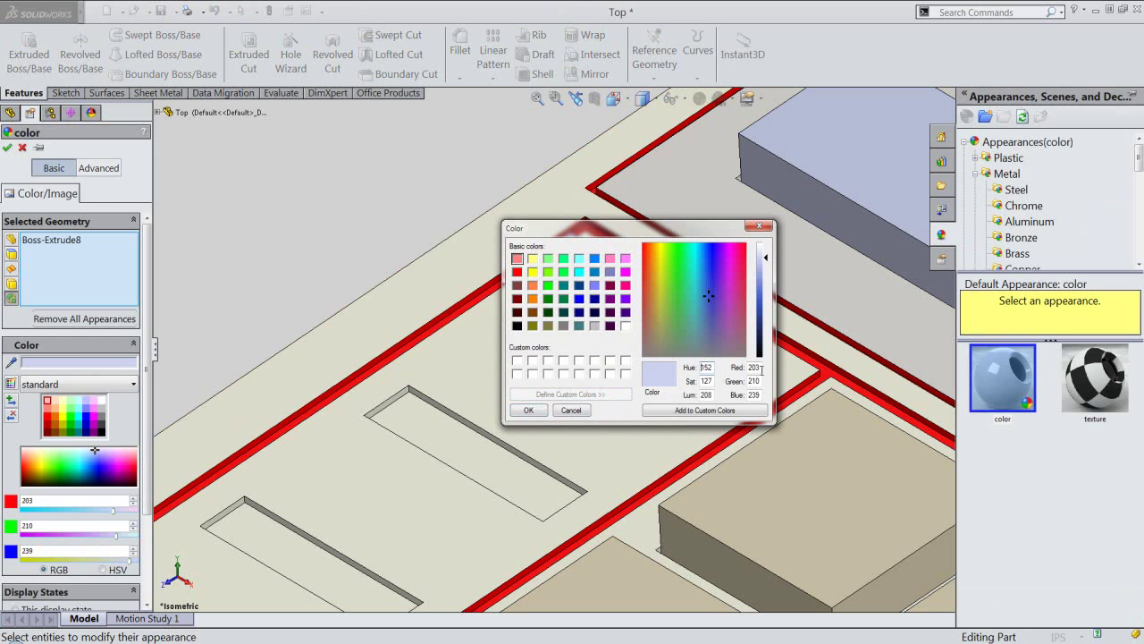
left_click_drag(760, 367, 745, 367)
type("252")
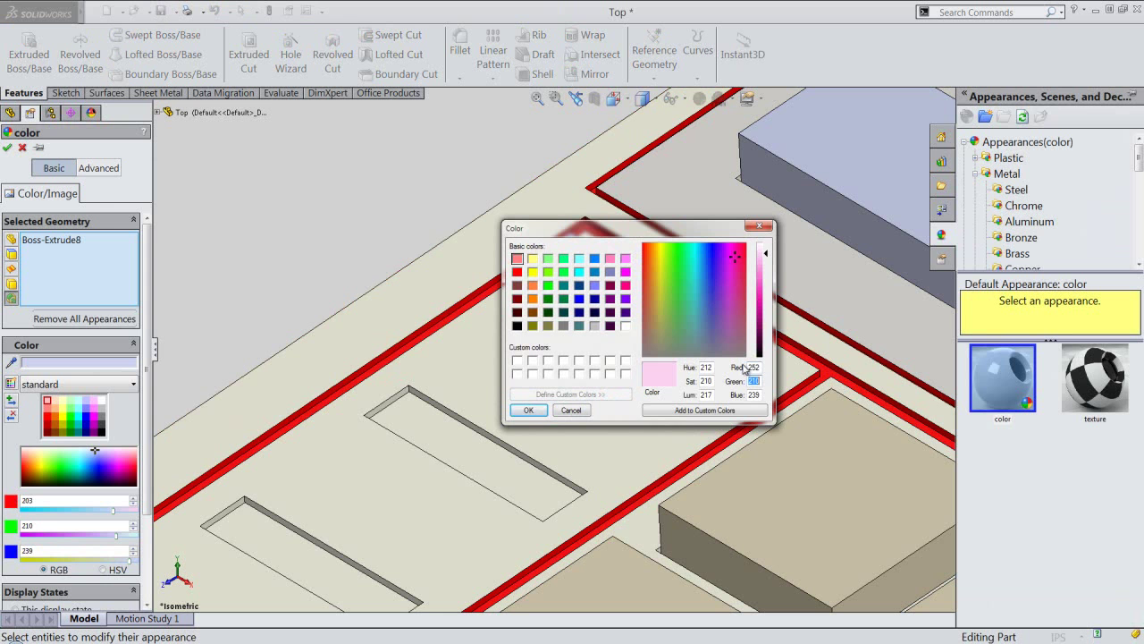
type("255")
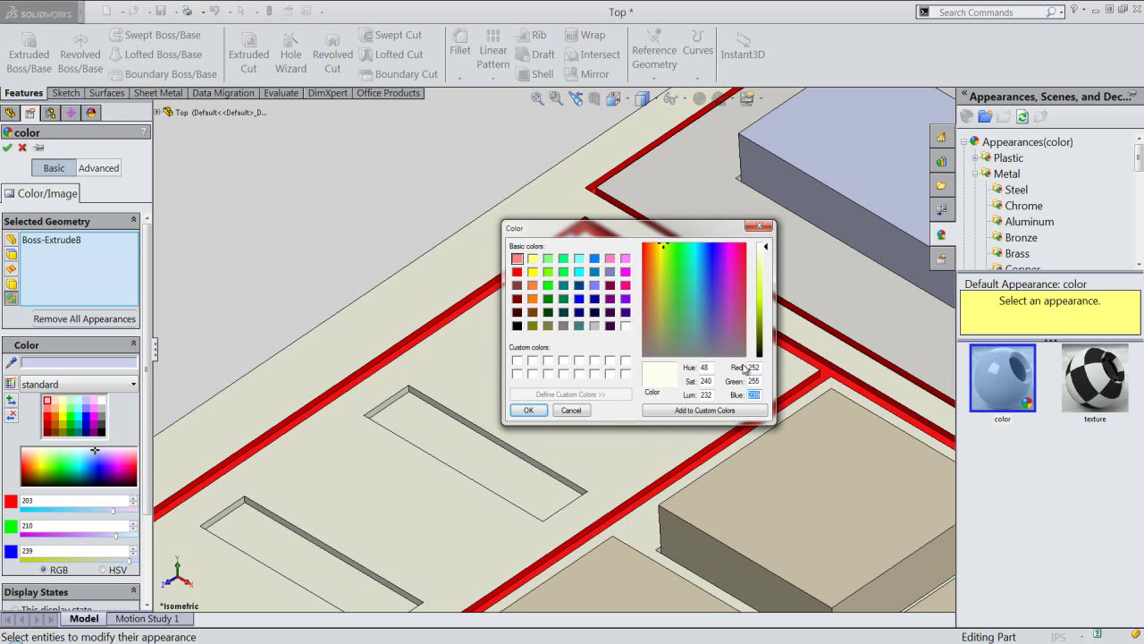
type("252")
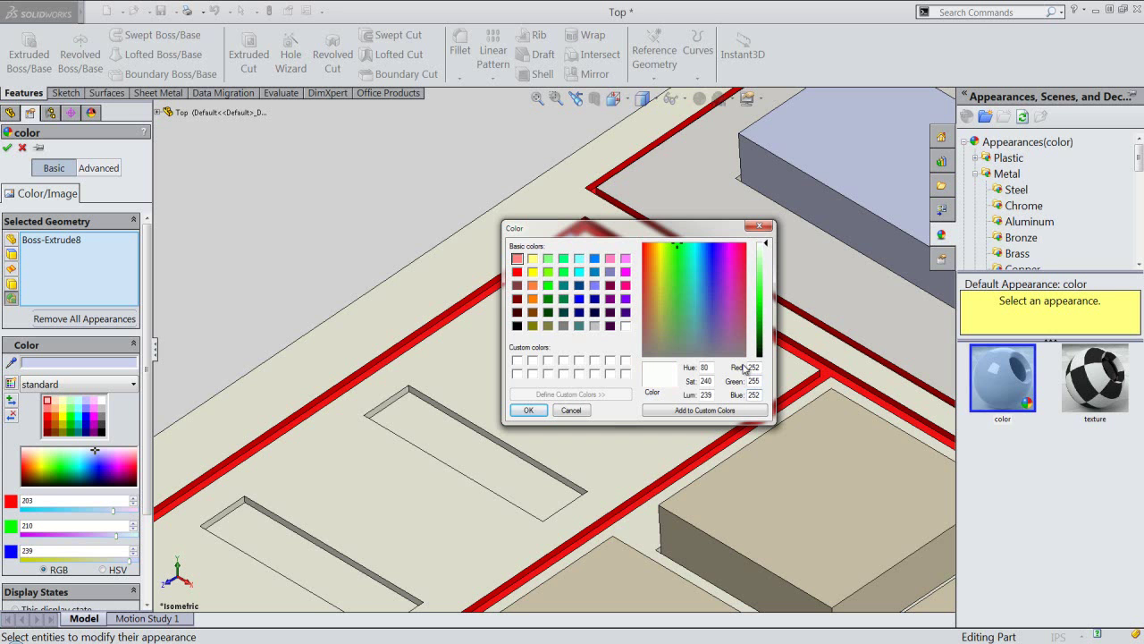
key("Return")
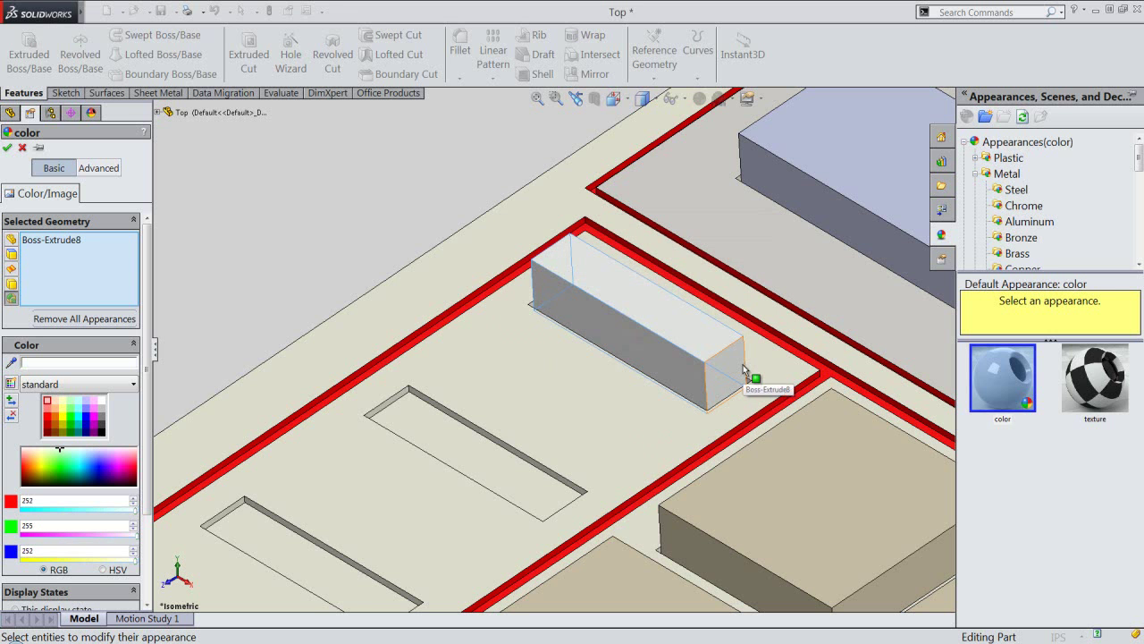
left_click(7, 146)
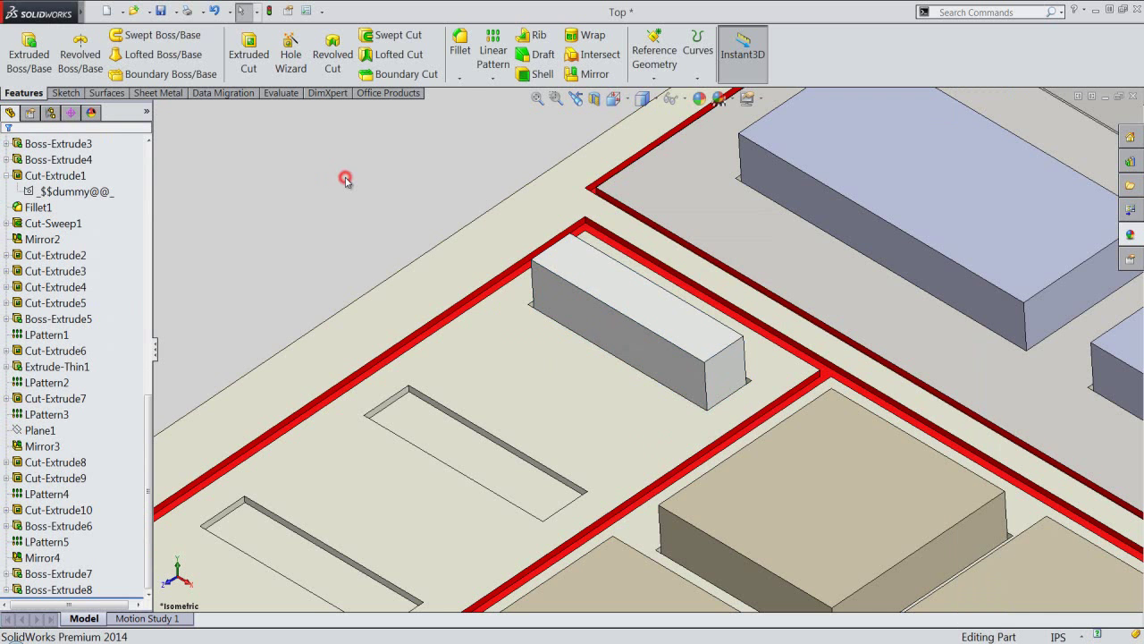
Linear-pattern Boss-Extrude8 along the panel edge: 4 instances at 0.45963 in spacing
left_click(410, 204)
left_click(493, 55)
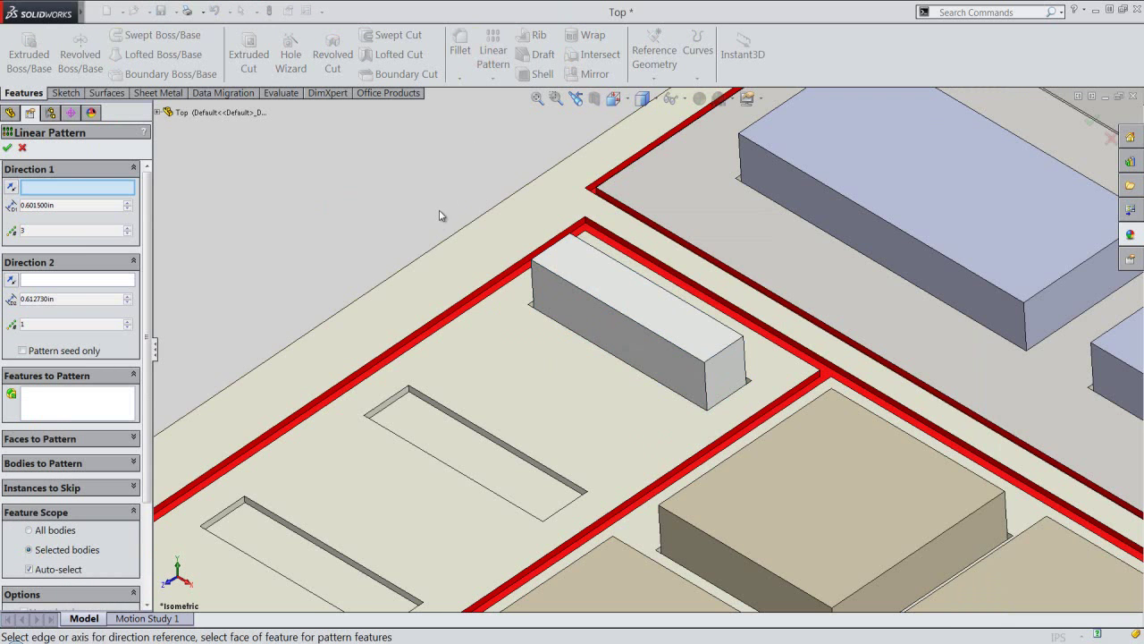
left_click(394, 404)
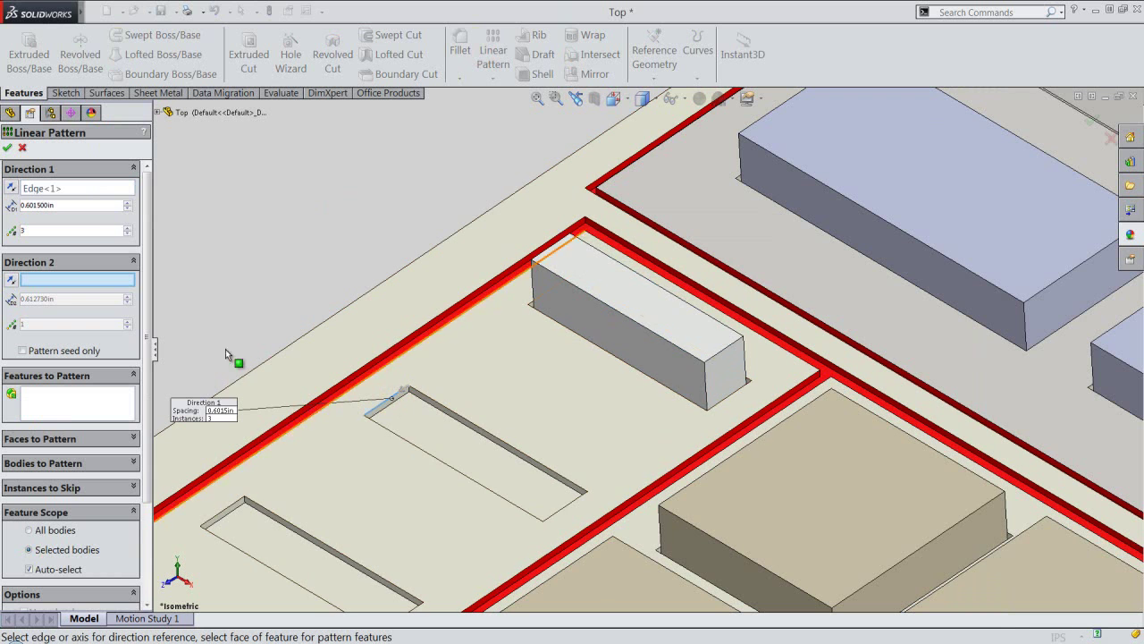
left_click(93, 205)
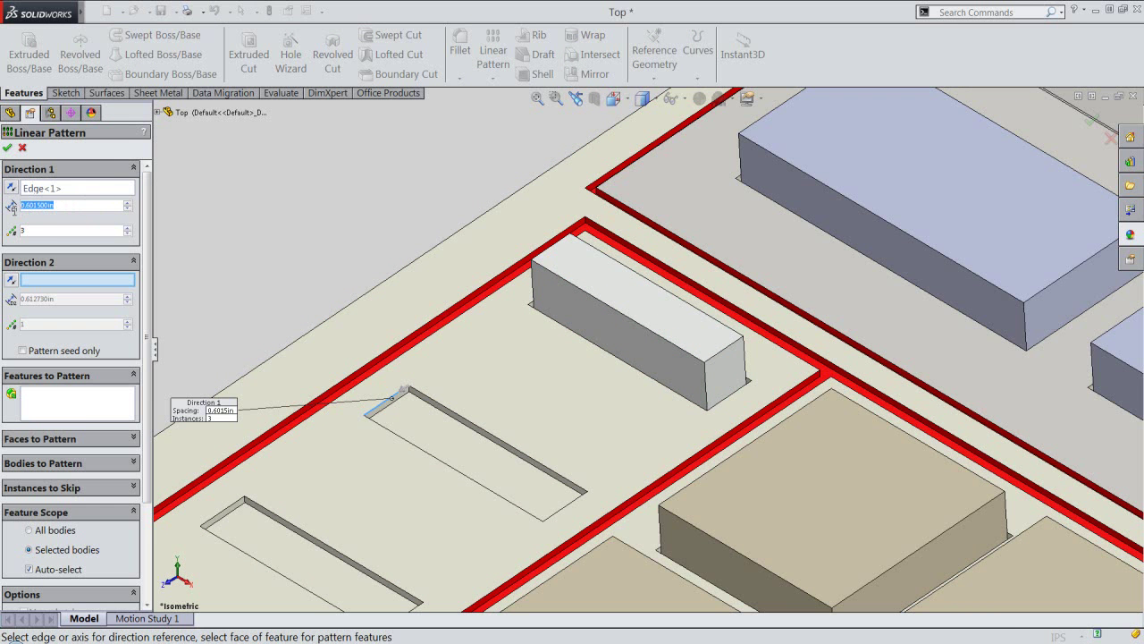
type(".45")
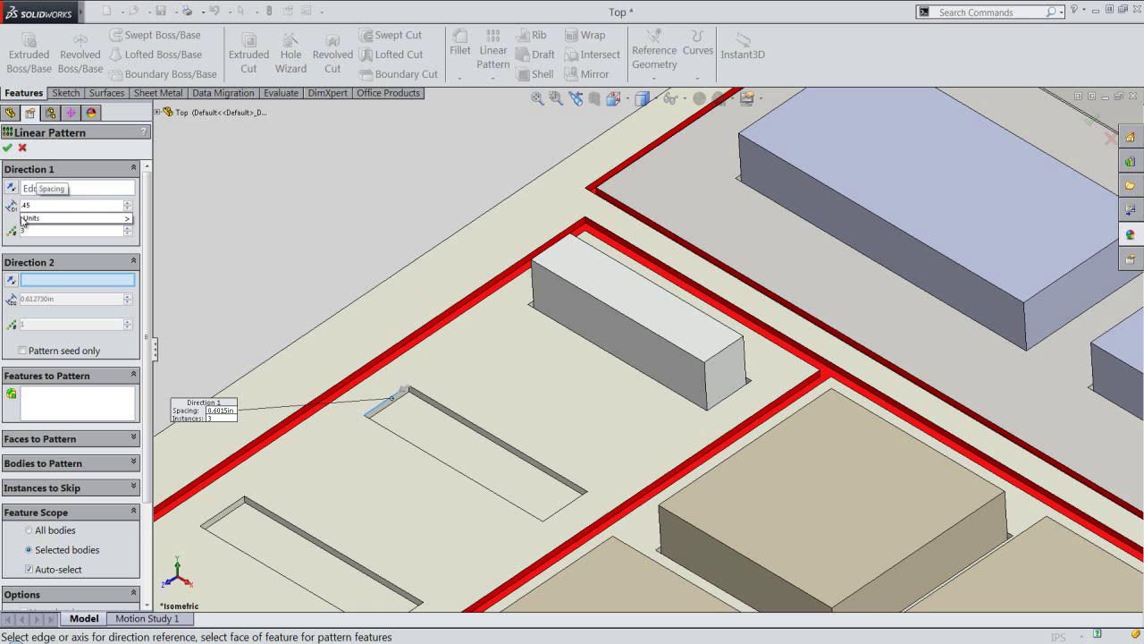
type("963")
key("Return")
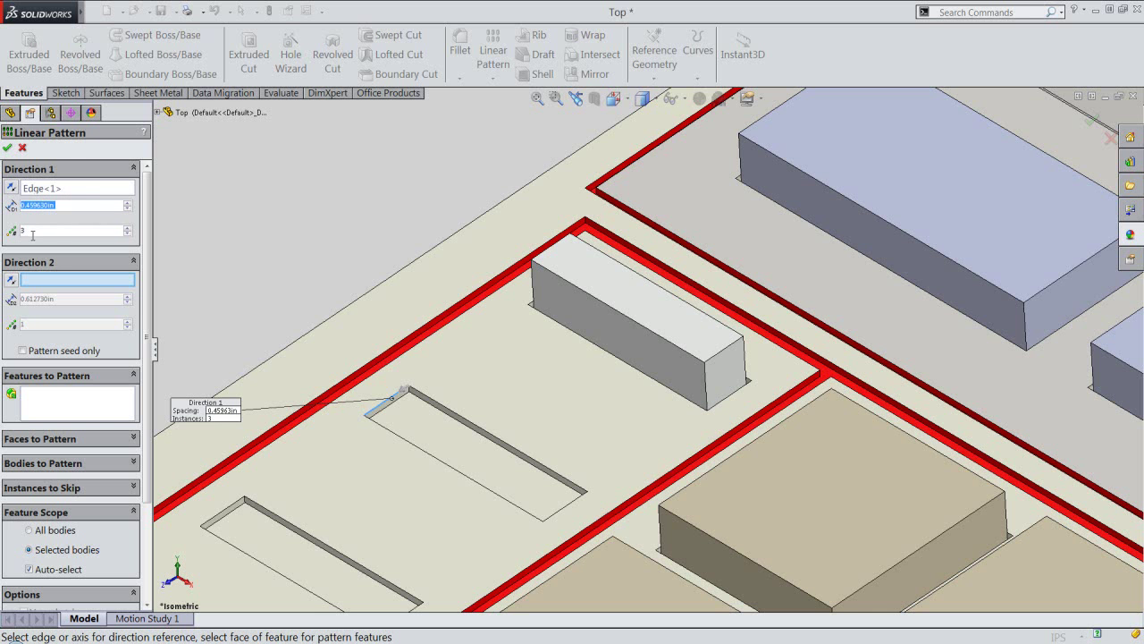
left_click(30, 233)
type("4")
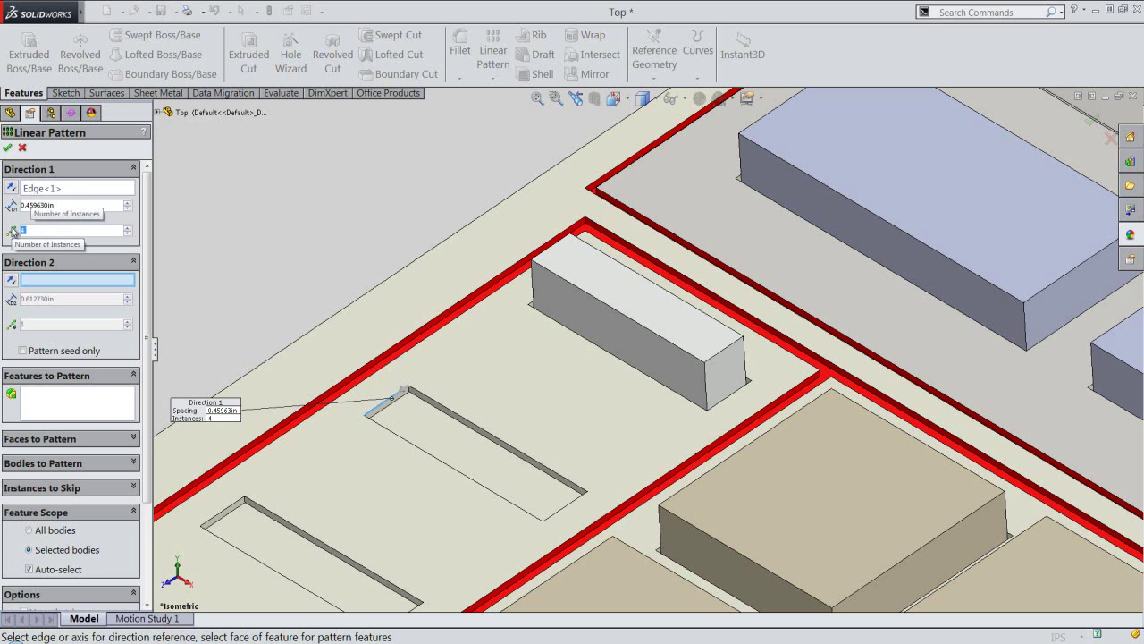
left_click(67, 400)
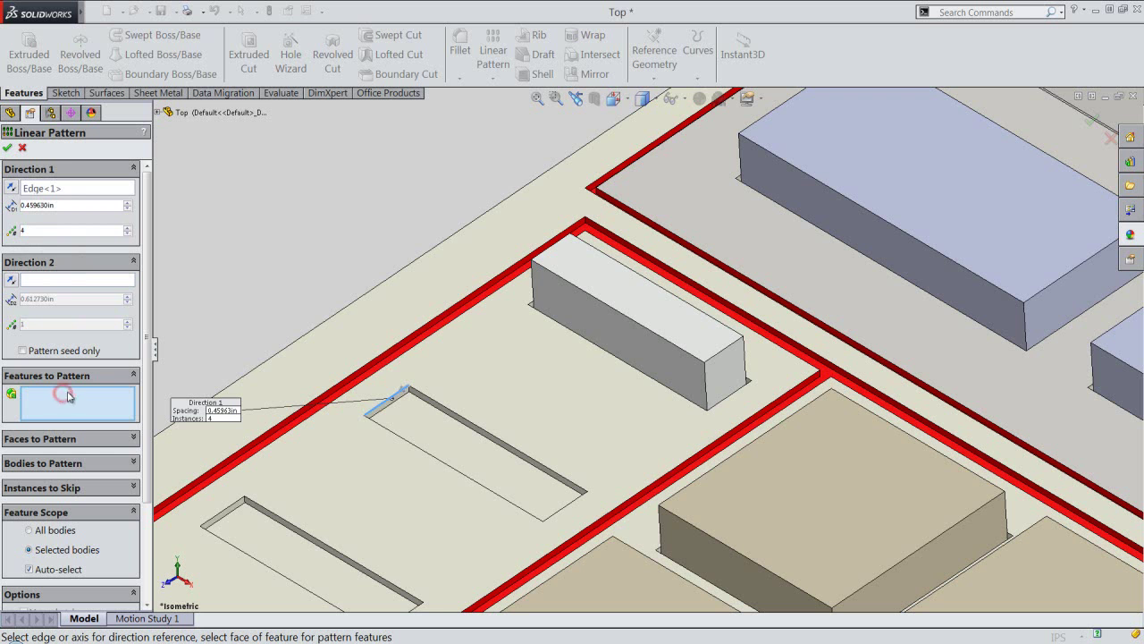
left_click(626, 325)
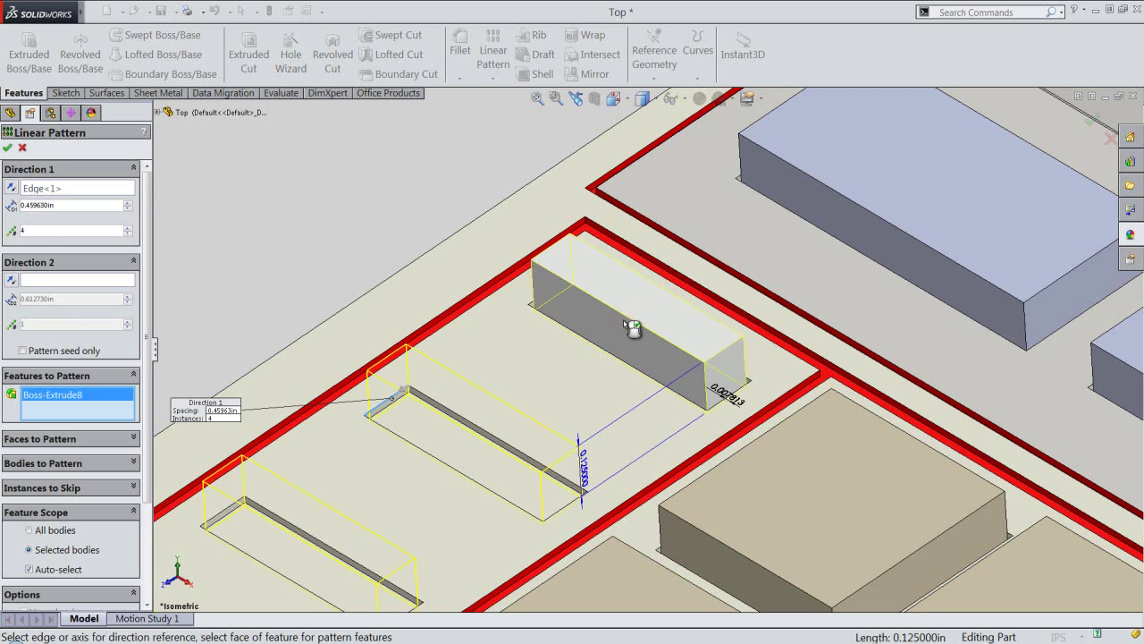
left_click(7, 149)
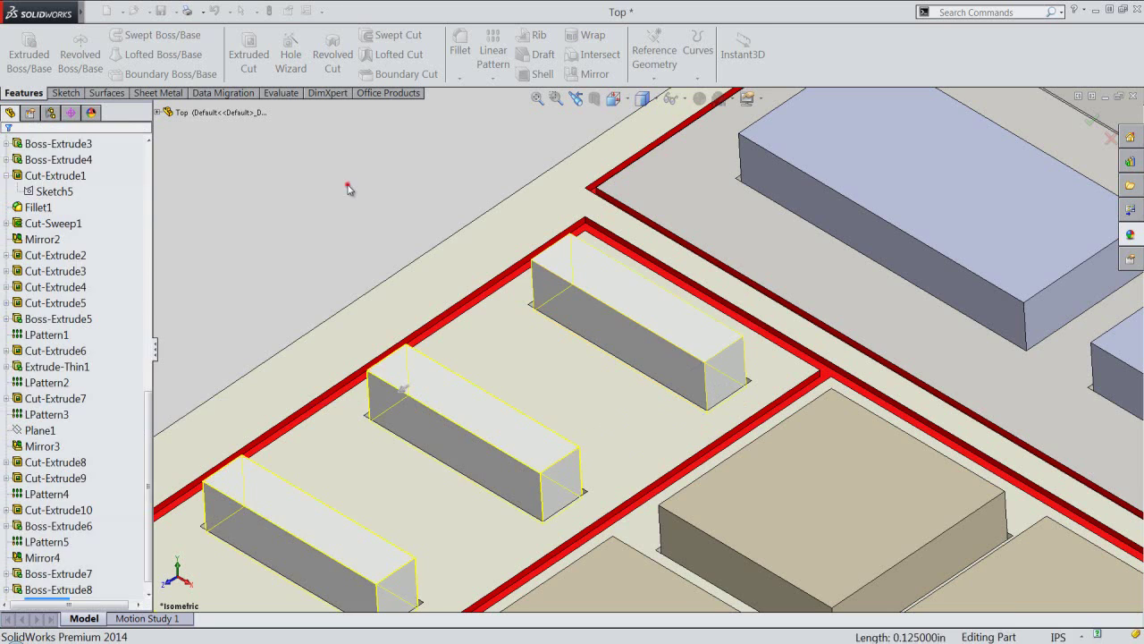
scroll(613, 295, "up", 3)
scroll(613, 294, "up", 3)
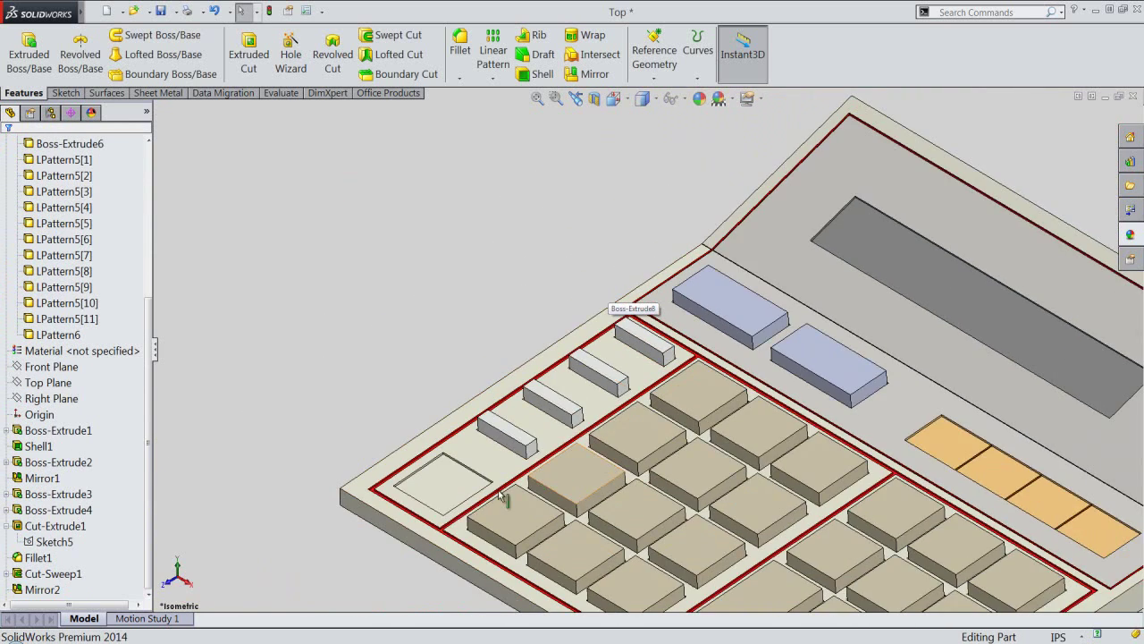
scroll(462, 530, "down", 2)
Sketch a 0.0078125 in inward offset of the recessed square's outline
left_click(433, 456)
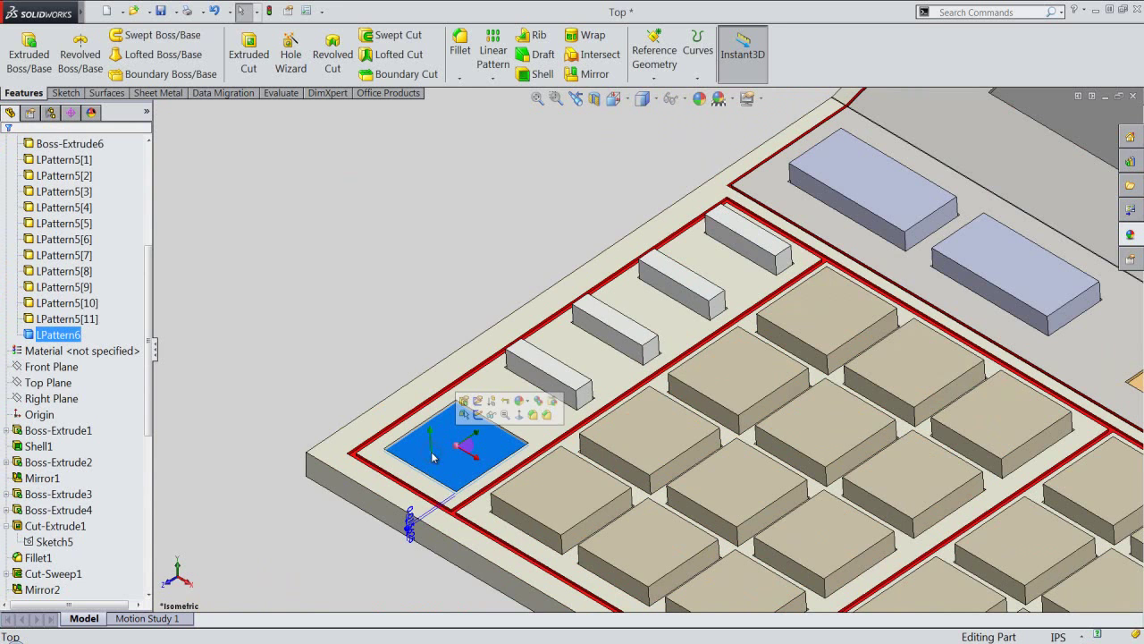
left_click(28, 54)
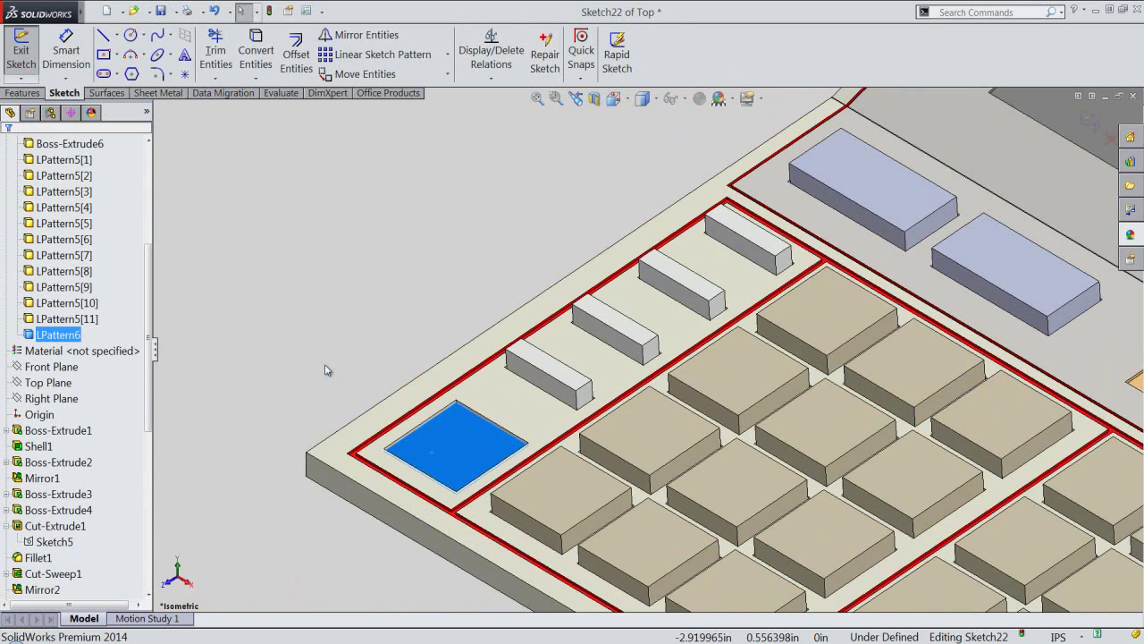
scroll(435, 462, "down", 3)
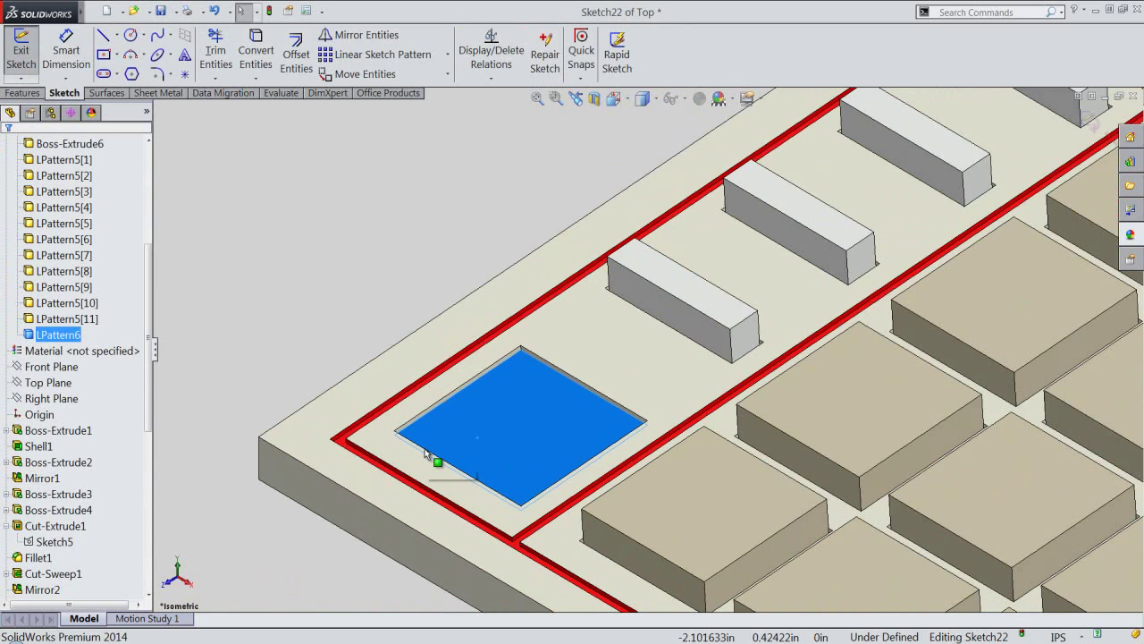
left_click(295, 67)
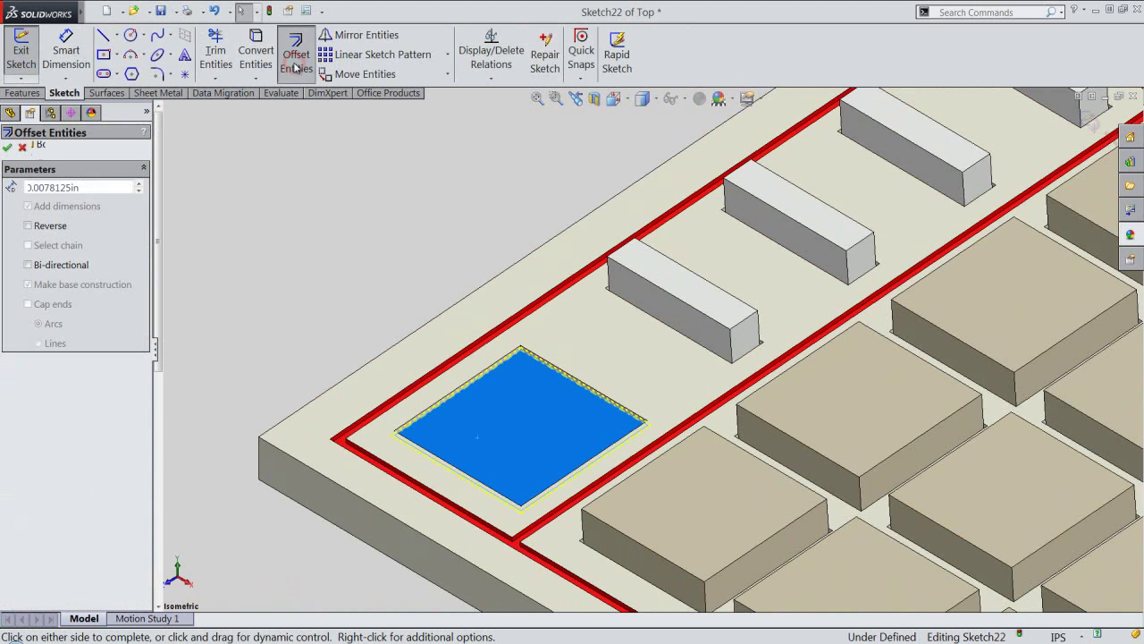
left_click(102, 185)
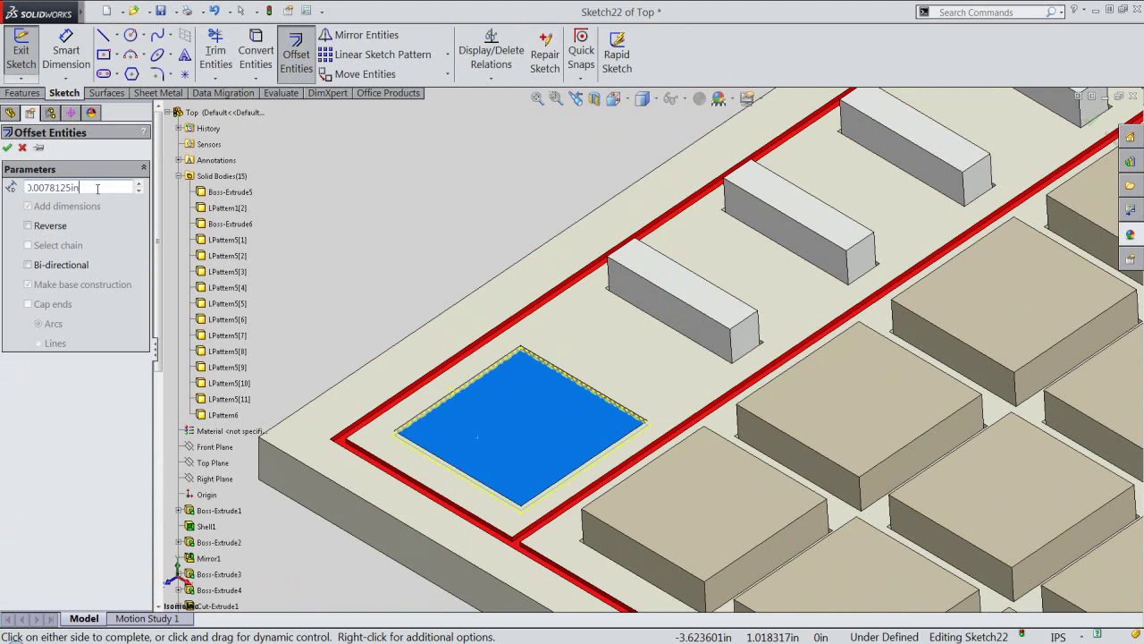
left_click(28, 226)
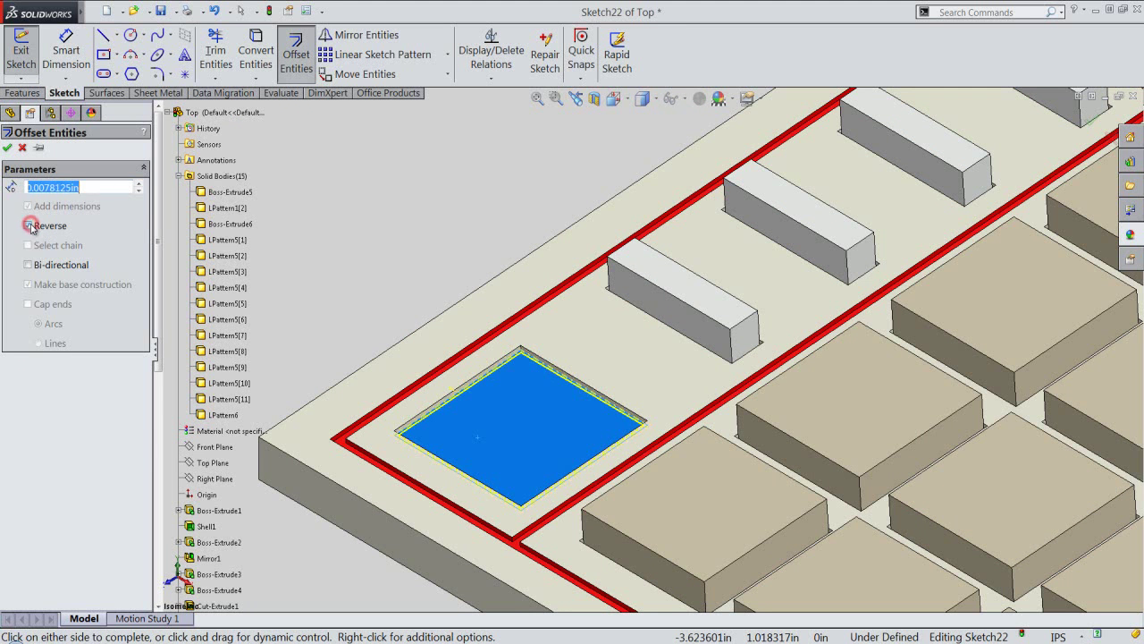
left_click(7, 148)
Extrude the inset square 0.125 in as Boss-Extrude9, kept as a separate unmerged body
right_click(372, 212)
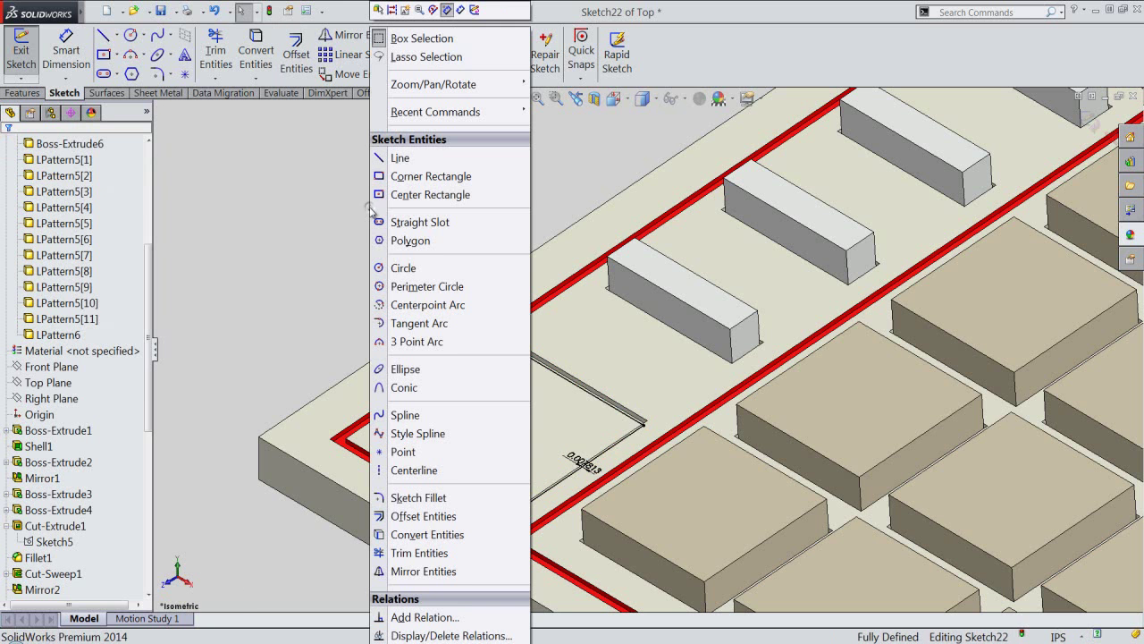
left_click(472, 12)
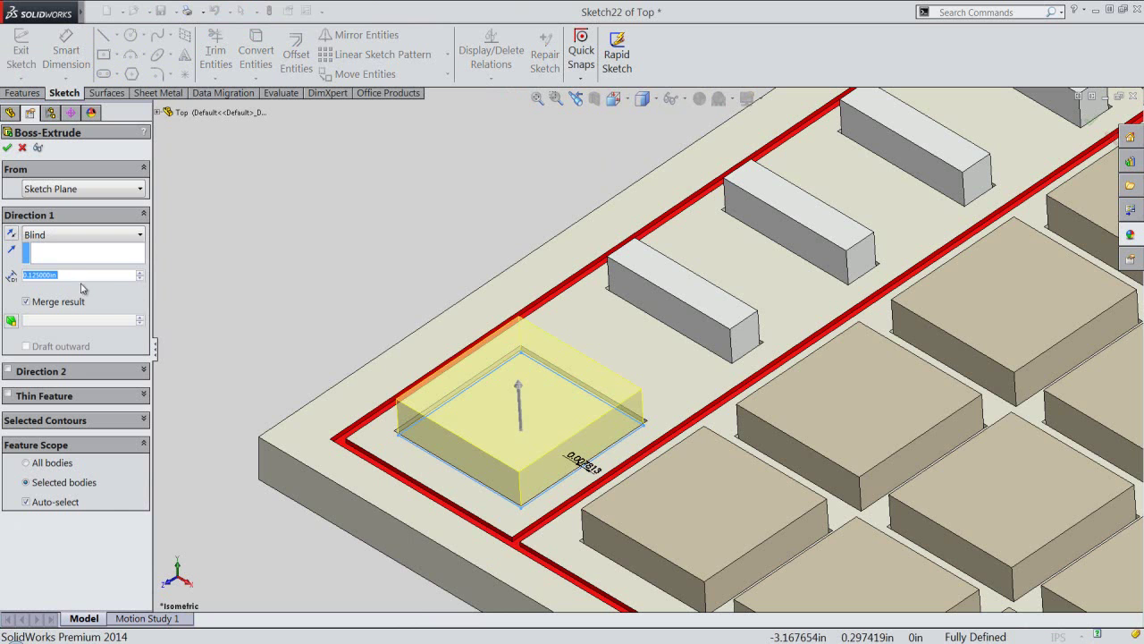
left_click(26, 302)
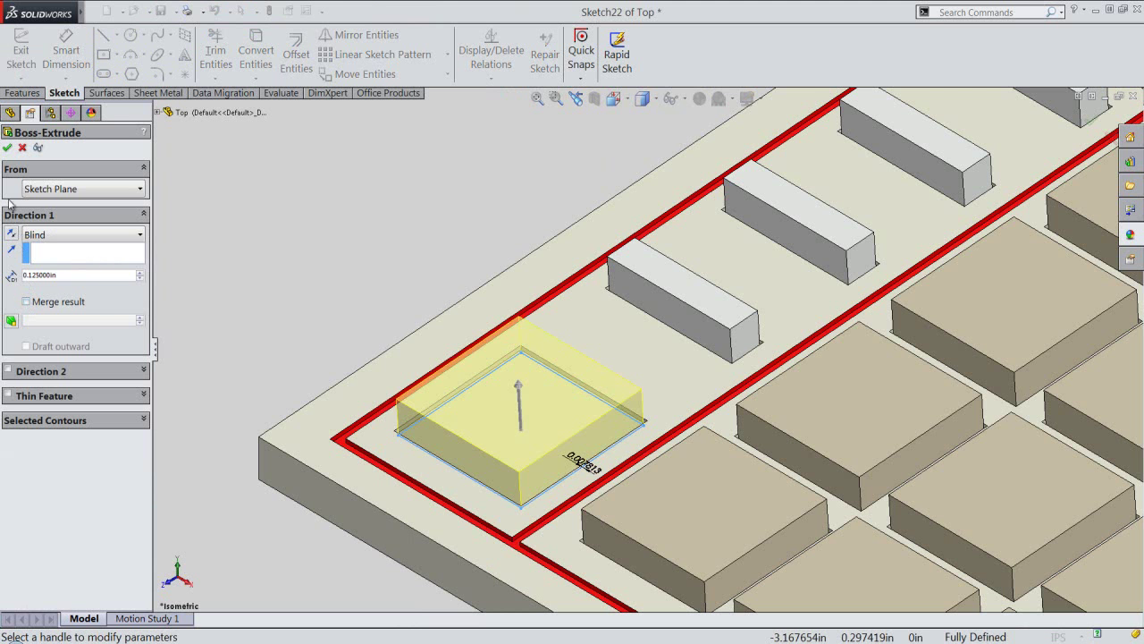
left_click(6, 149)
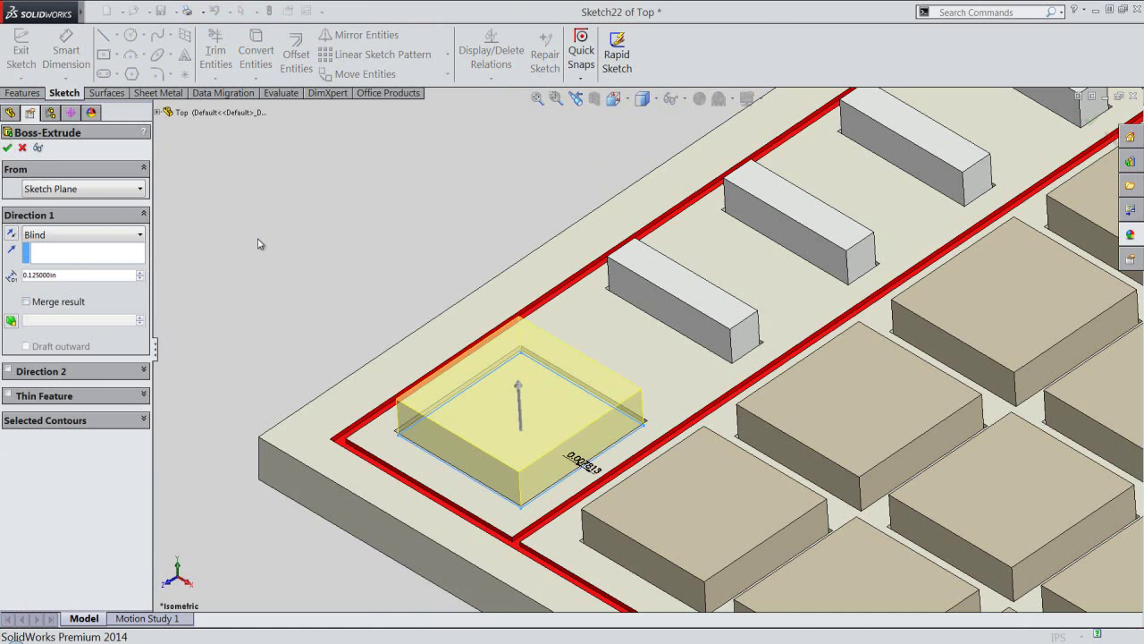
left_click(258, 242)
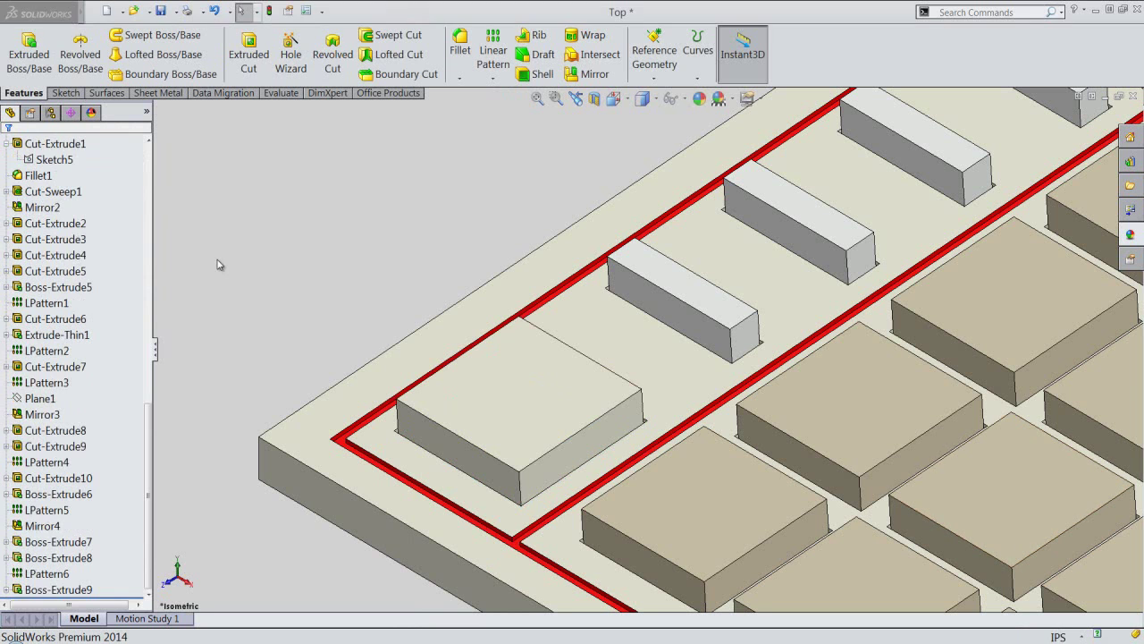
Recolour the square key Boss-Extrude9 with custom beige RGB 219, 210, 180
left_click(58, 589)
left_click(699, 99)
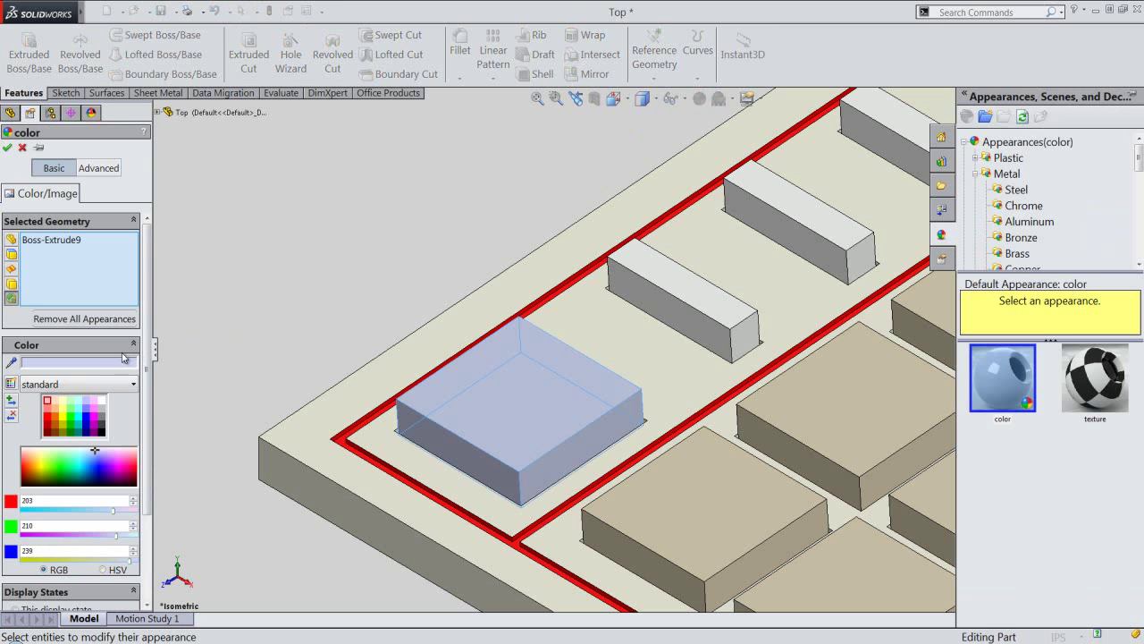
left_click(111, 363)
left_click(596, 396)
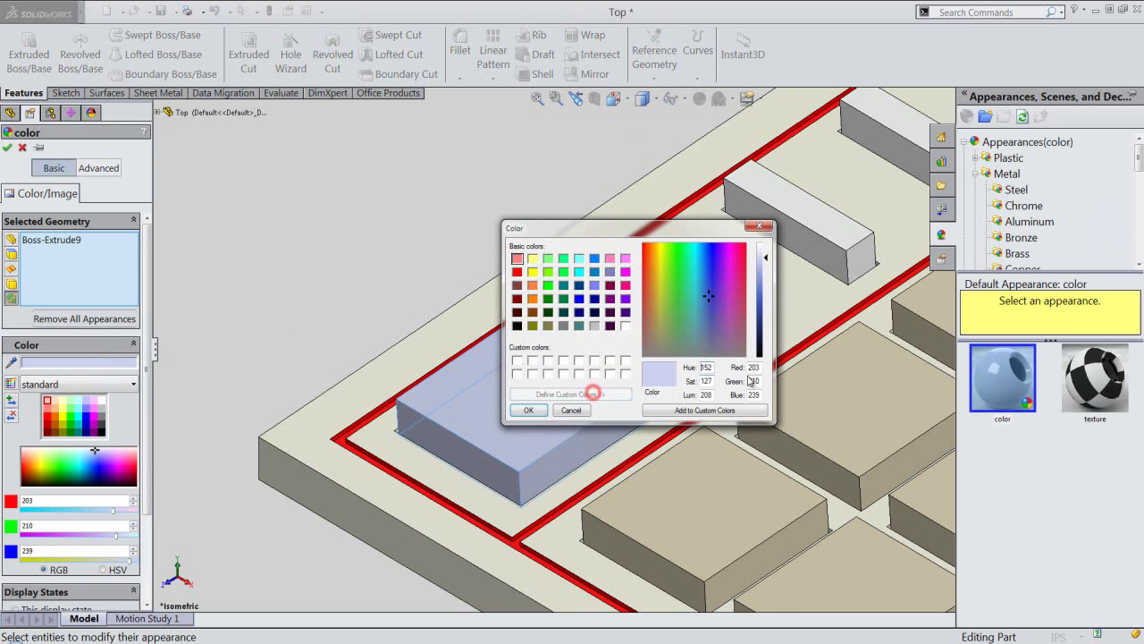
left_click_drag(756, 367, 740, 373)
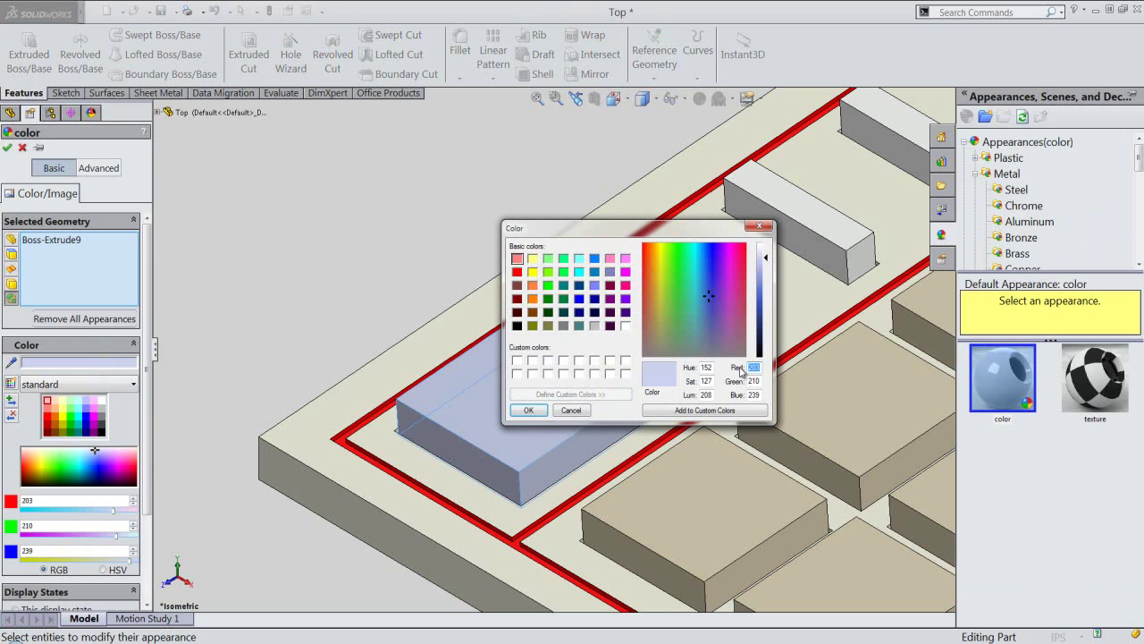
type("21")
type("9")
type("210")
type("1")
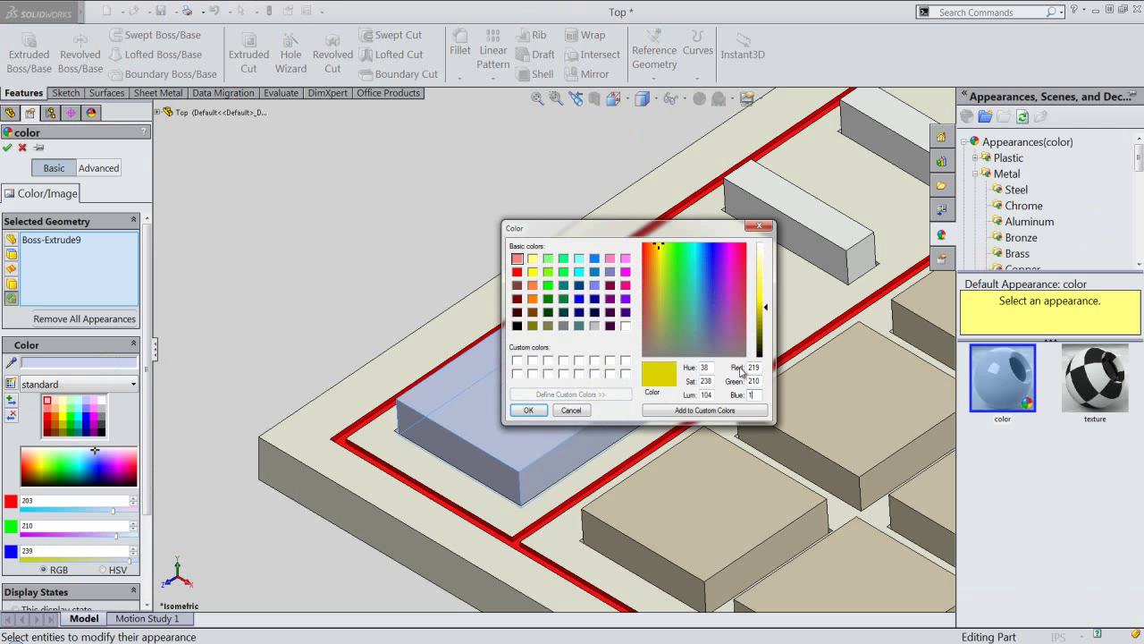
type("0")
key("Return")
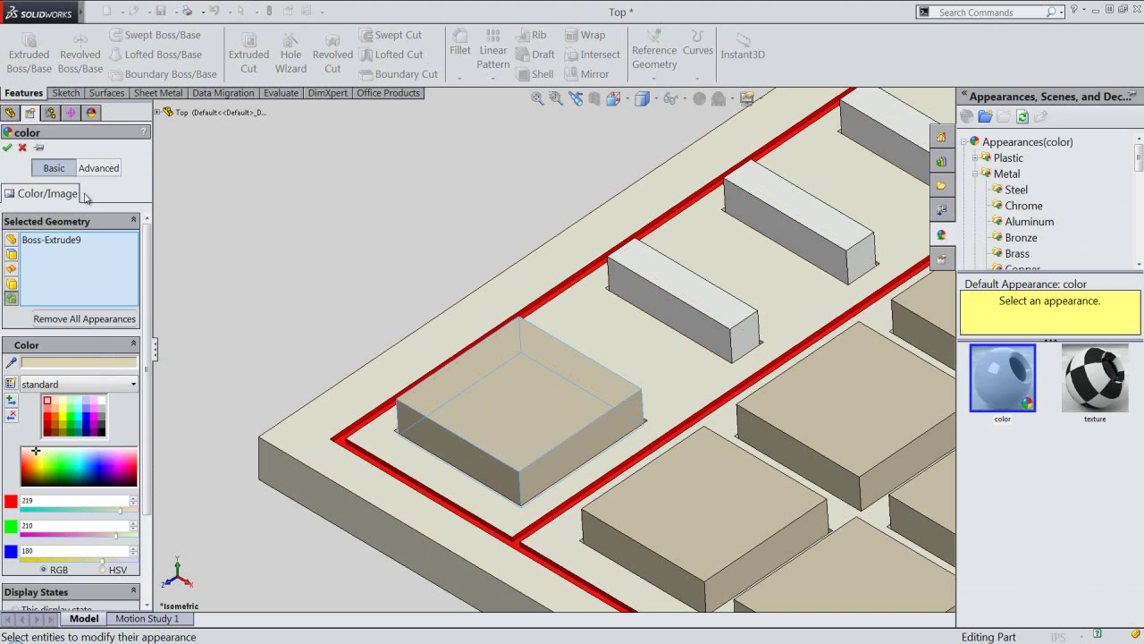
left_click(6, 148)
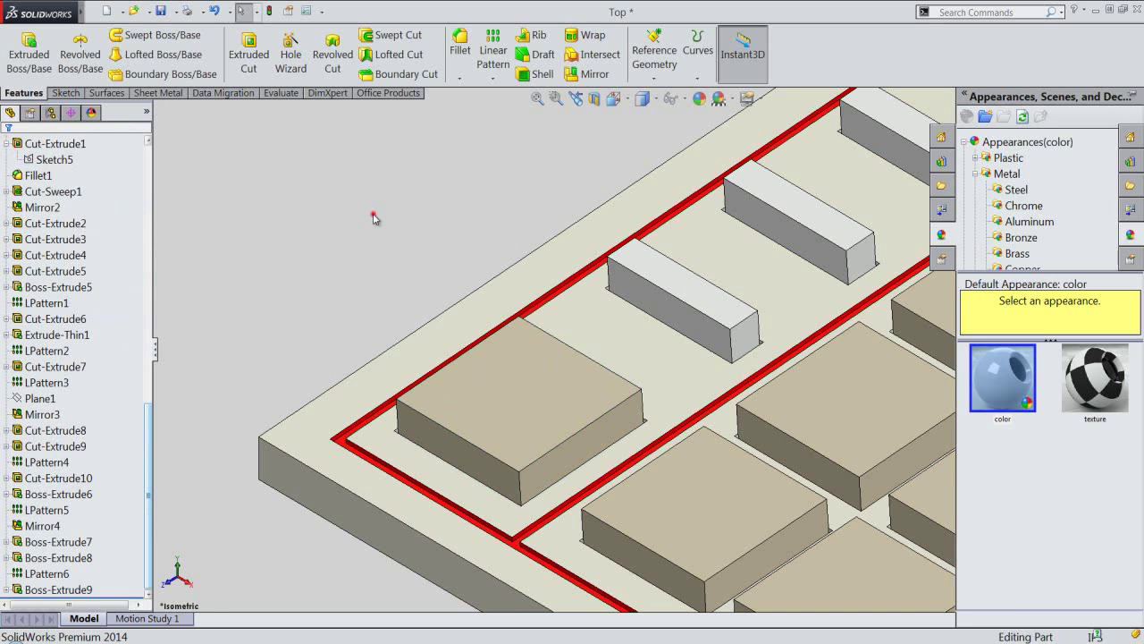
left_click(374, 217)
Fit the view, collapse the tree, then save, rebuild and close the Top part
left_click(537, 98)
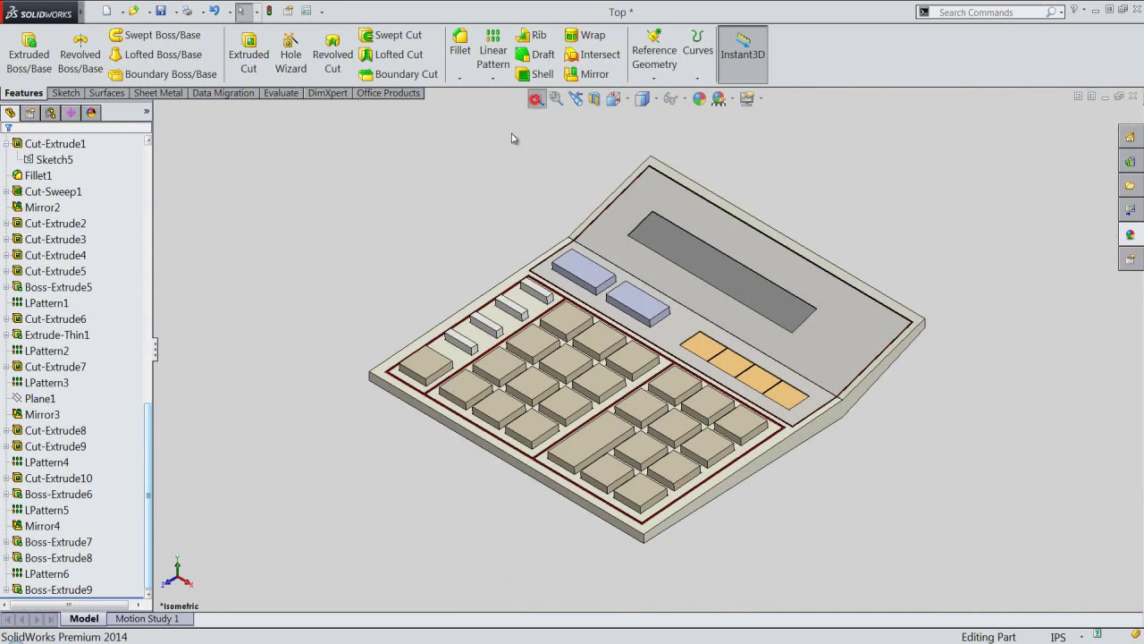
right_click(199, 170)
left_click(269, 179)
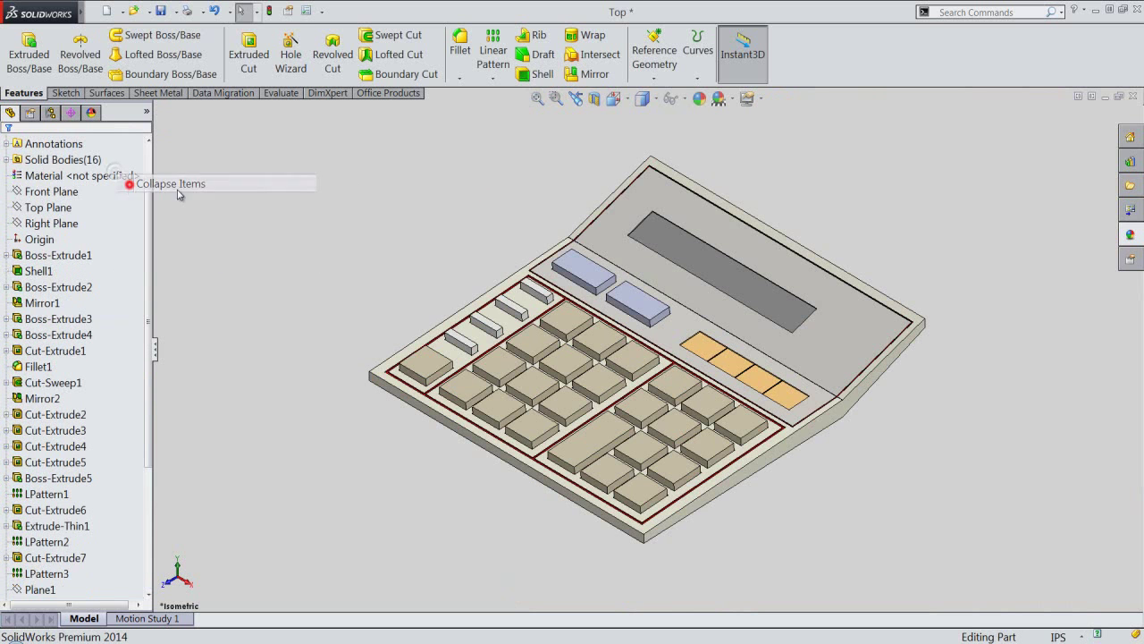
left_click(161, 11)
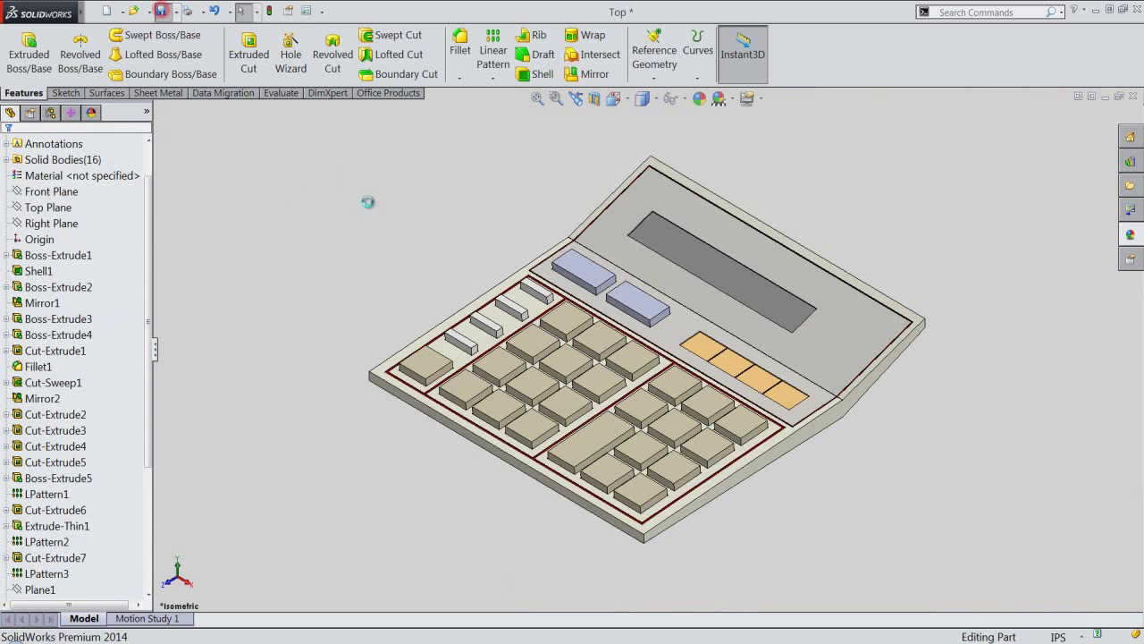
left_click(432, 218)
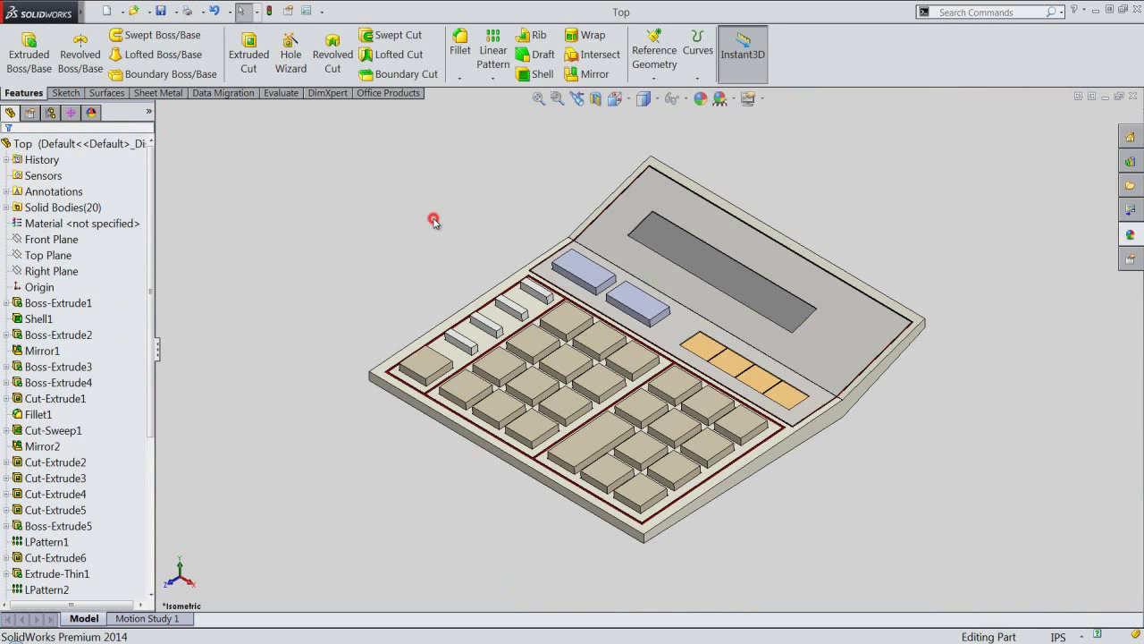
left_click(1132, 97)
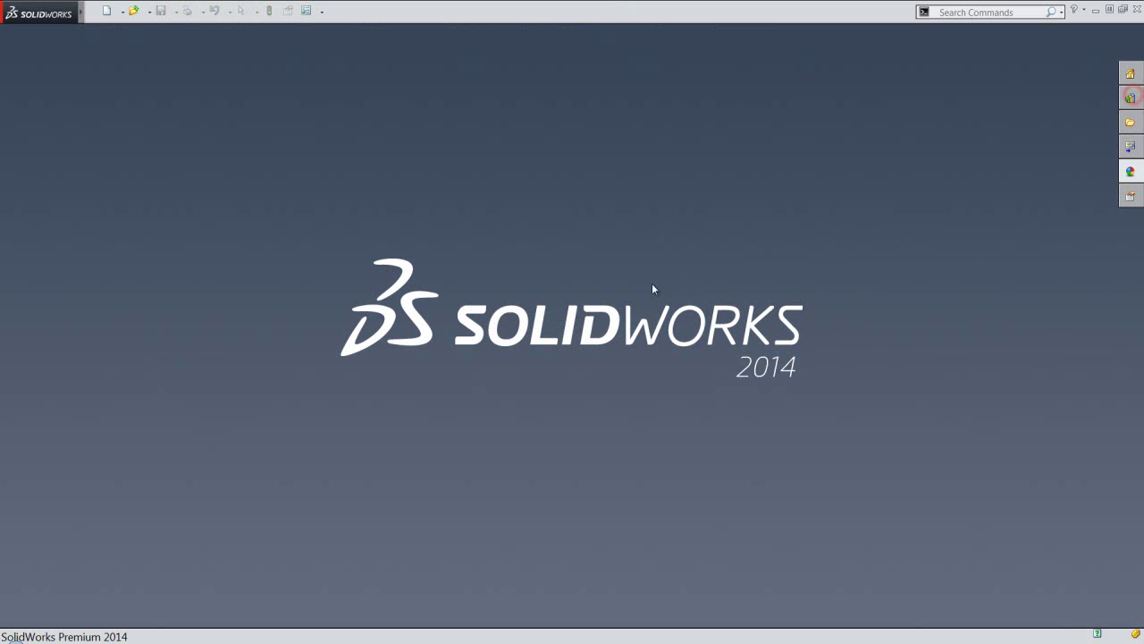
Open the Calculator (Cabinet) assembly file
left_click(133, 11)
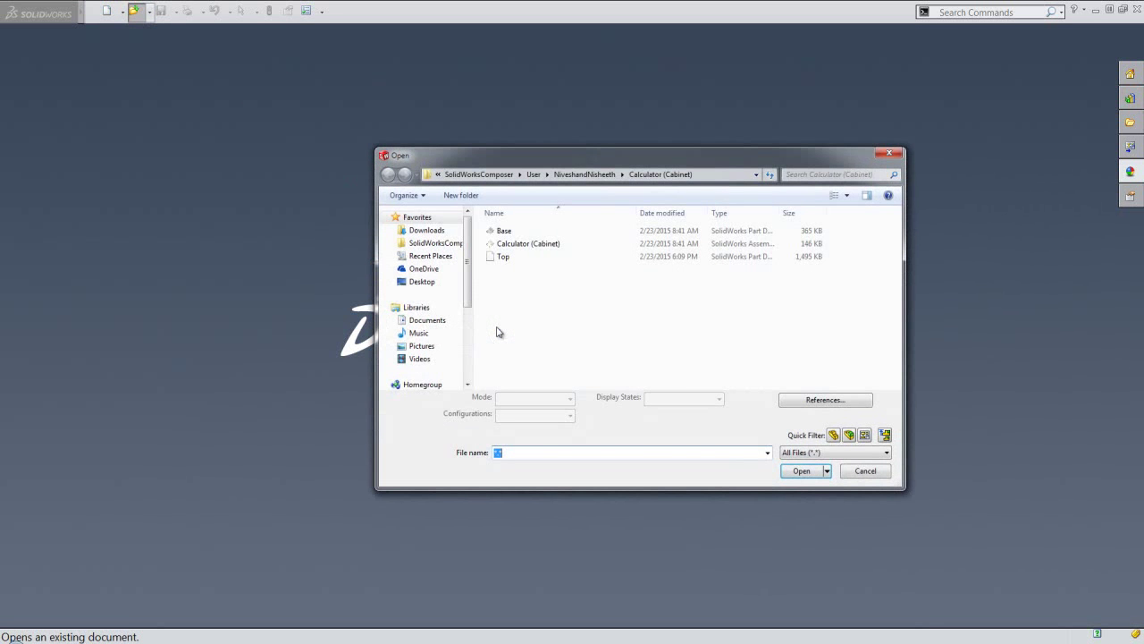
left_click(536, 243)
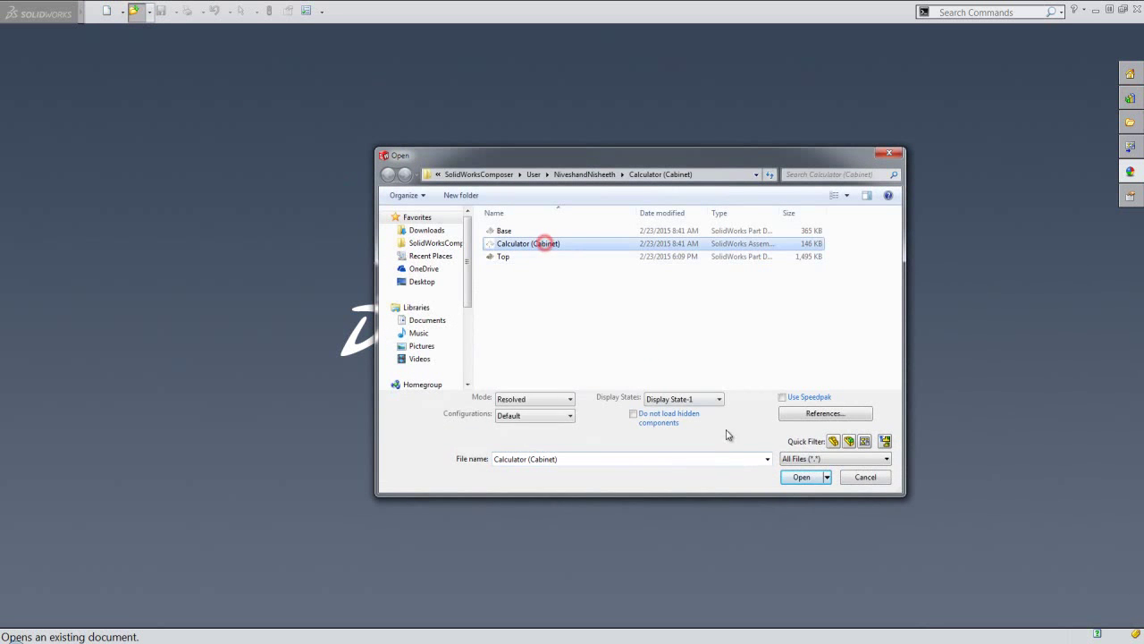
left_click(806, 478)
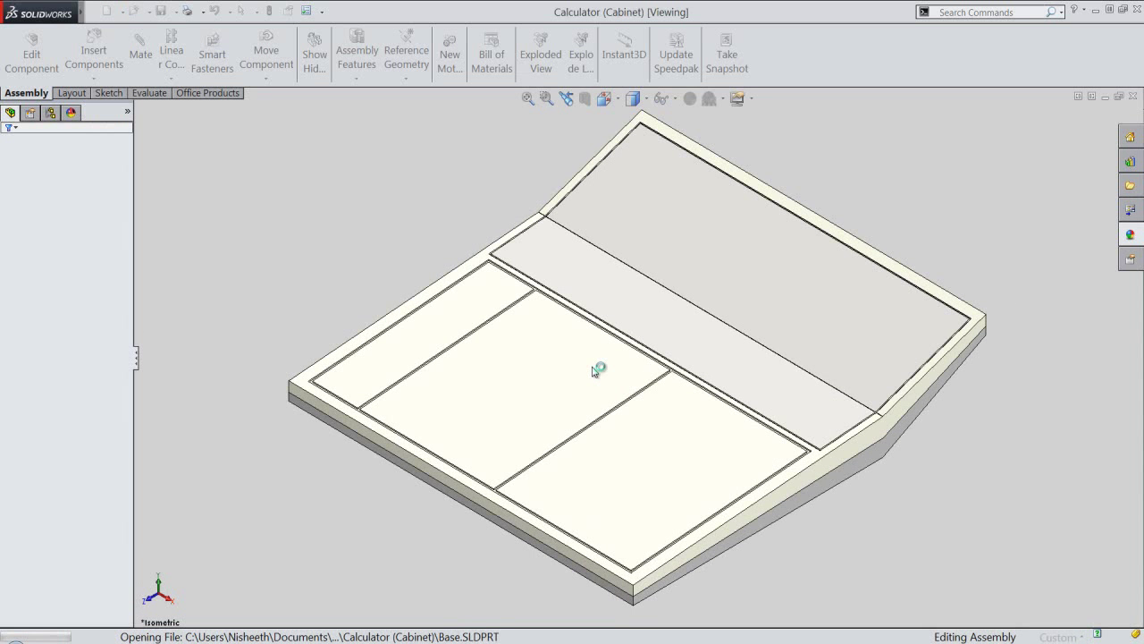
Rebuild the assembly and Save All, including the modified Base part
left_click(586, 341)
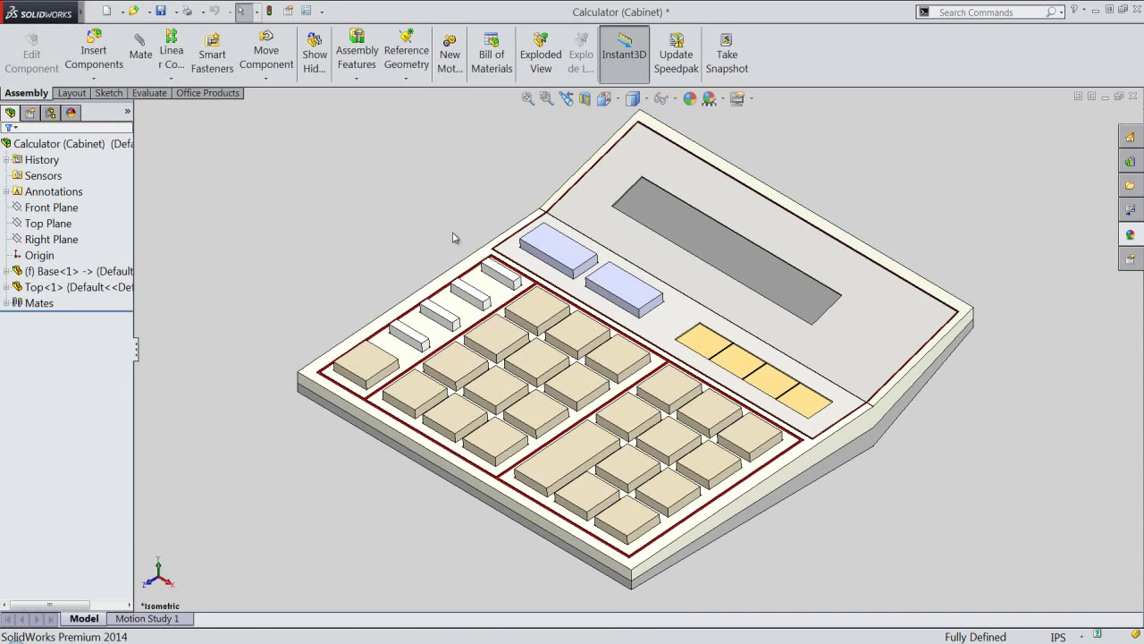
left_click(161, 11)
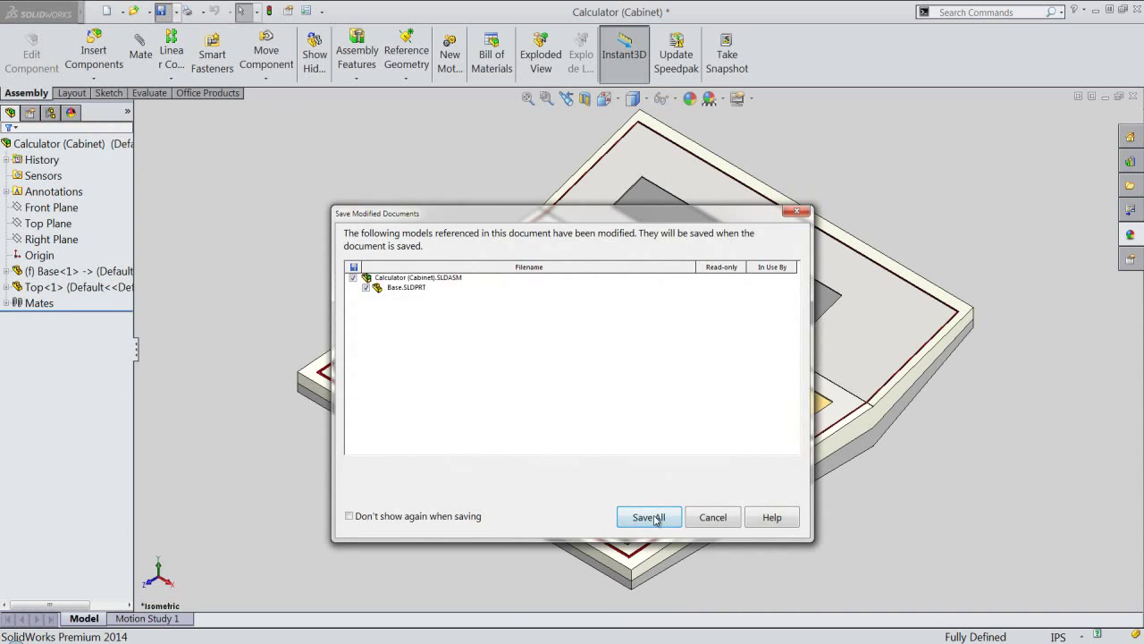
left_click(653, 518)
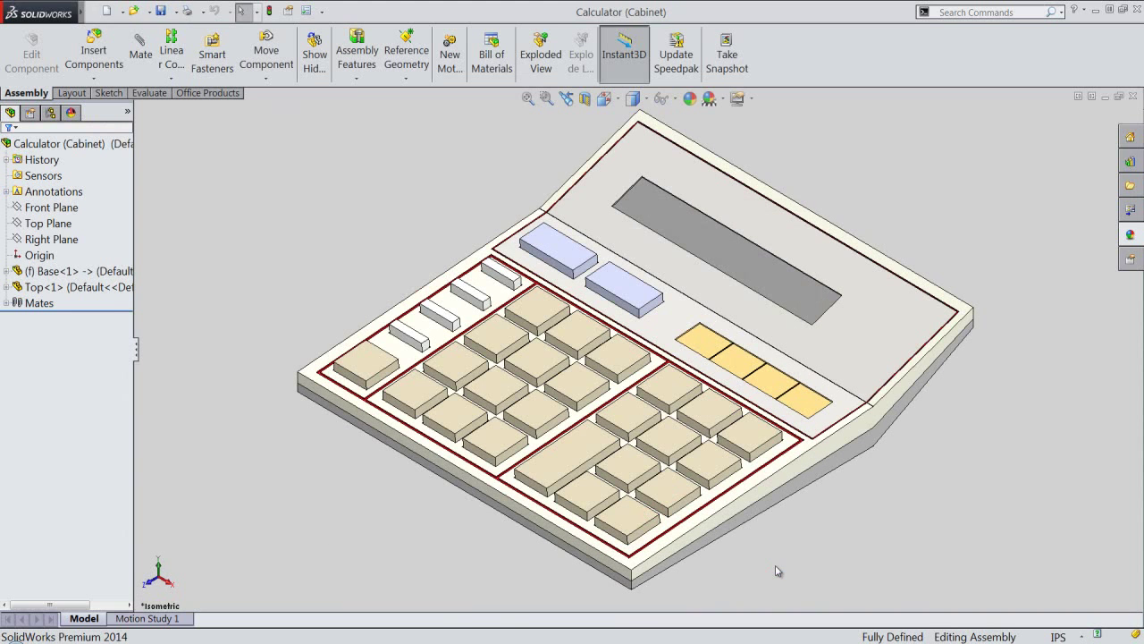
Hide the FeatureManager, Task Pane and Heads-Up toolbar, and make the CommandManager compact
left_click(140, 362)
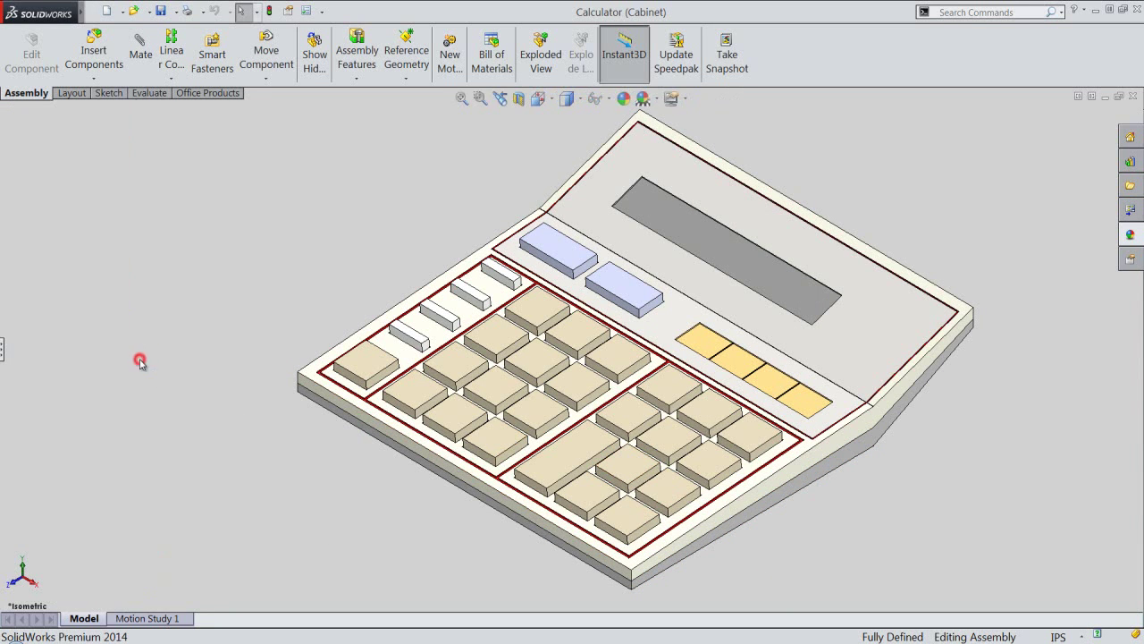
right_click(858, 42)
left_click(938, 41)
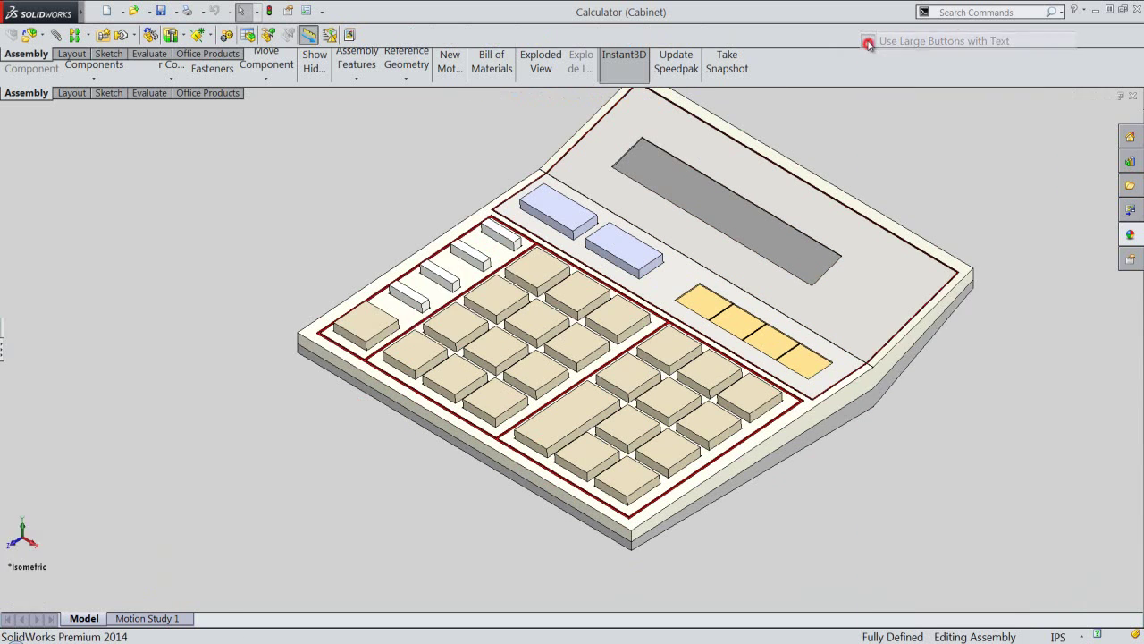
right_click(862, 20)
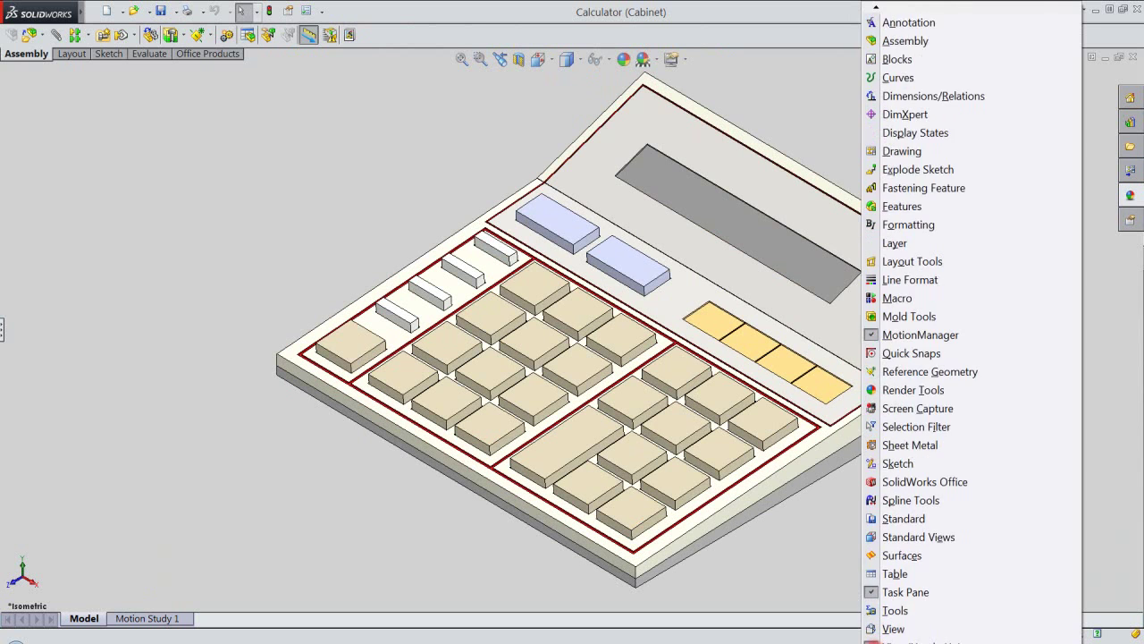
left_click(874, 537)
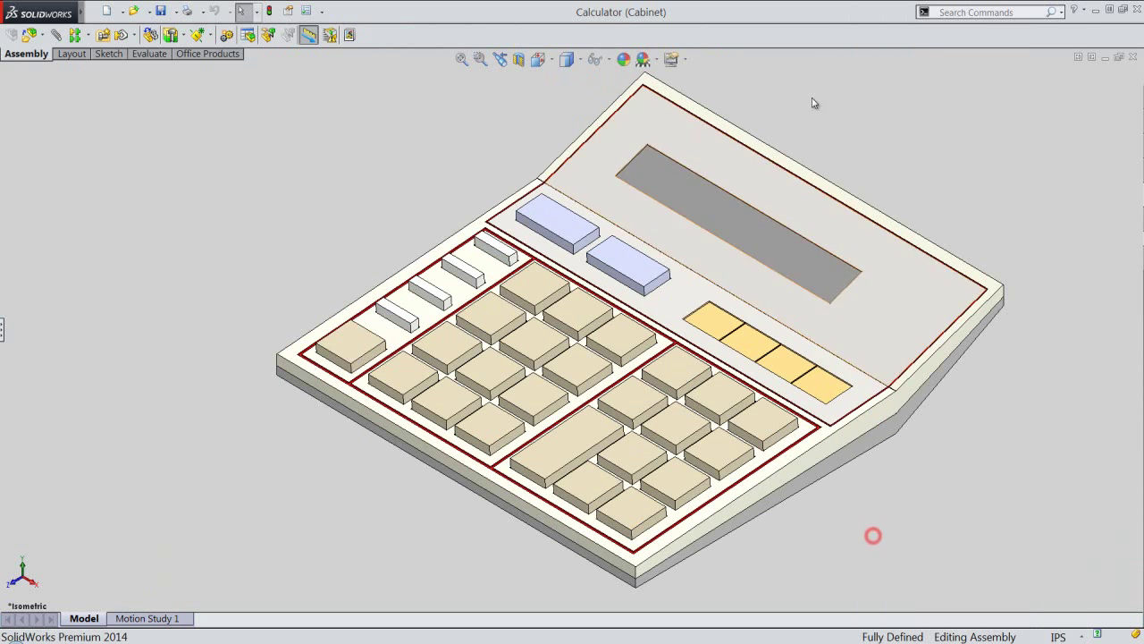
right_click(817, 36)
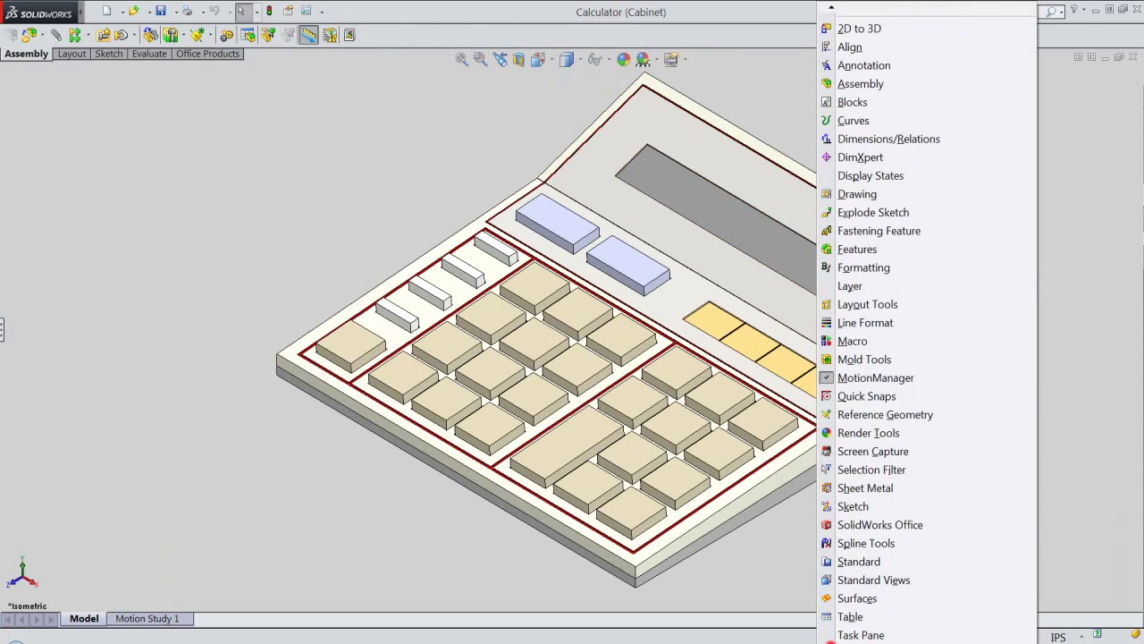
left_click(828, 591)
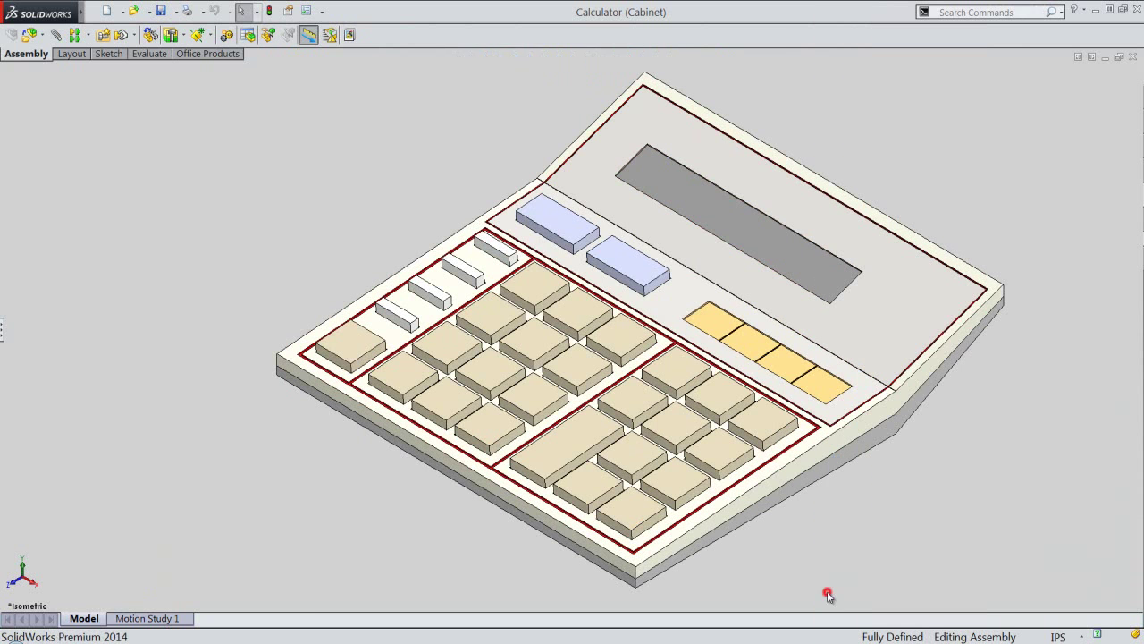
Zoom in on the calculator and pan it slightly left
right_click(885, 145)
left_click(921, 257)
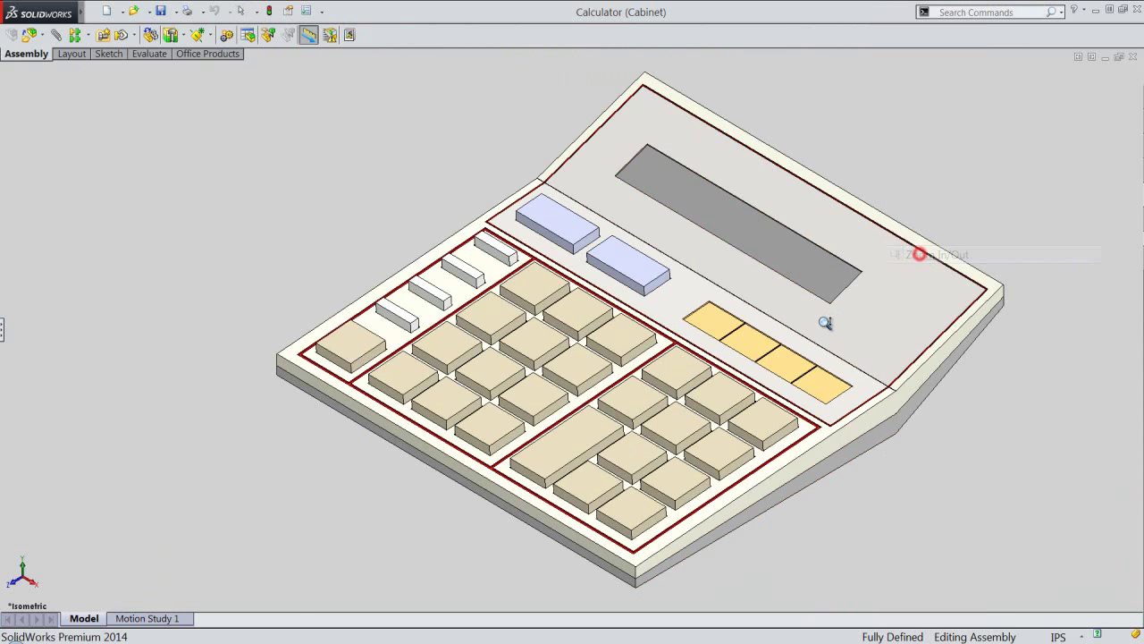
left_click_drag(820, 313, 823, 317)
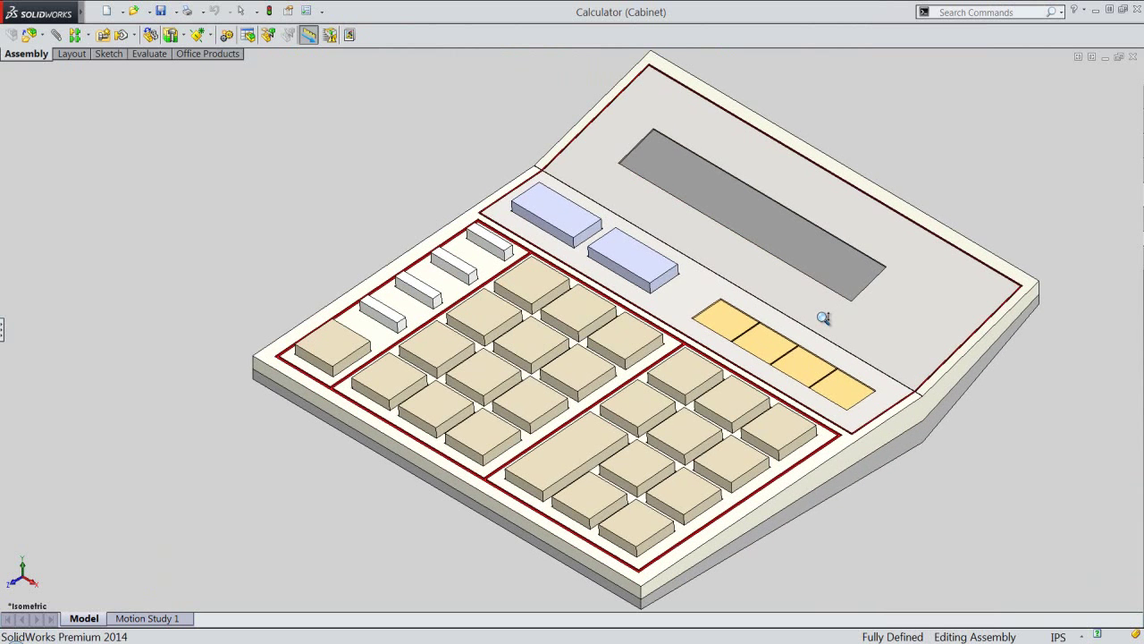
right_click(625, 331)
left_click(668, 432)
left_click_drag(633, 423, 608, 423)
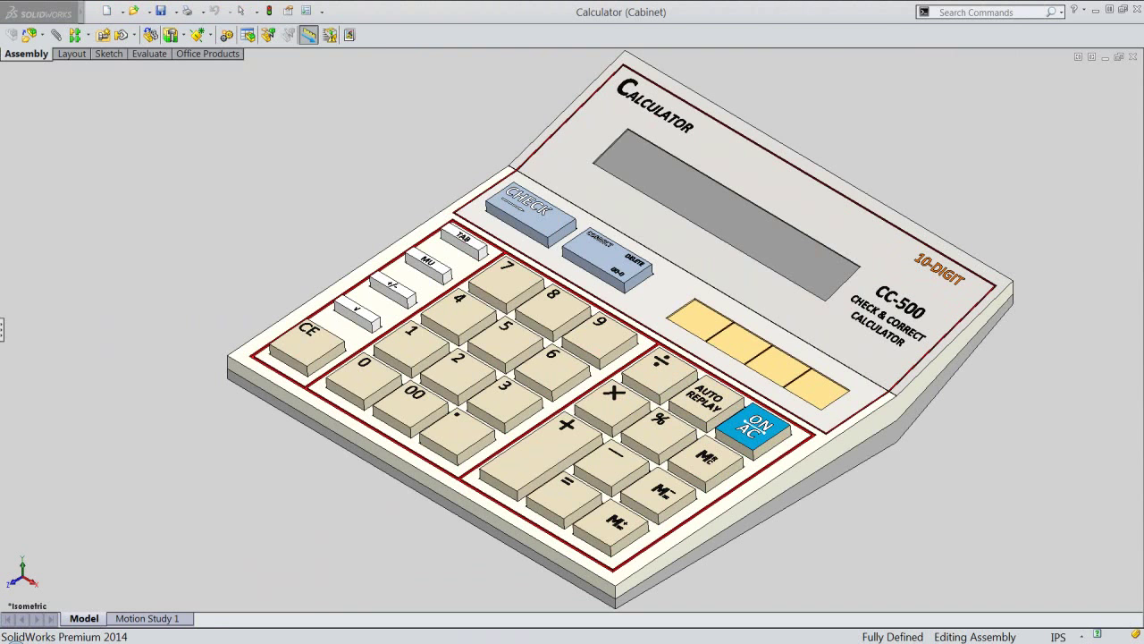
Exit panning, re-expand the FeatureManager design tree, and enable Use Large Buttons with Text
right_click(828, 116)
left_click(845, 122)
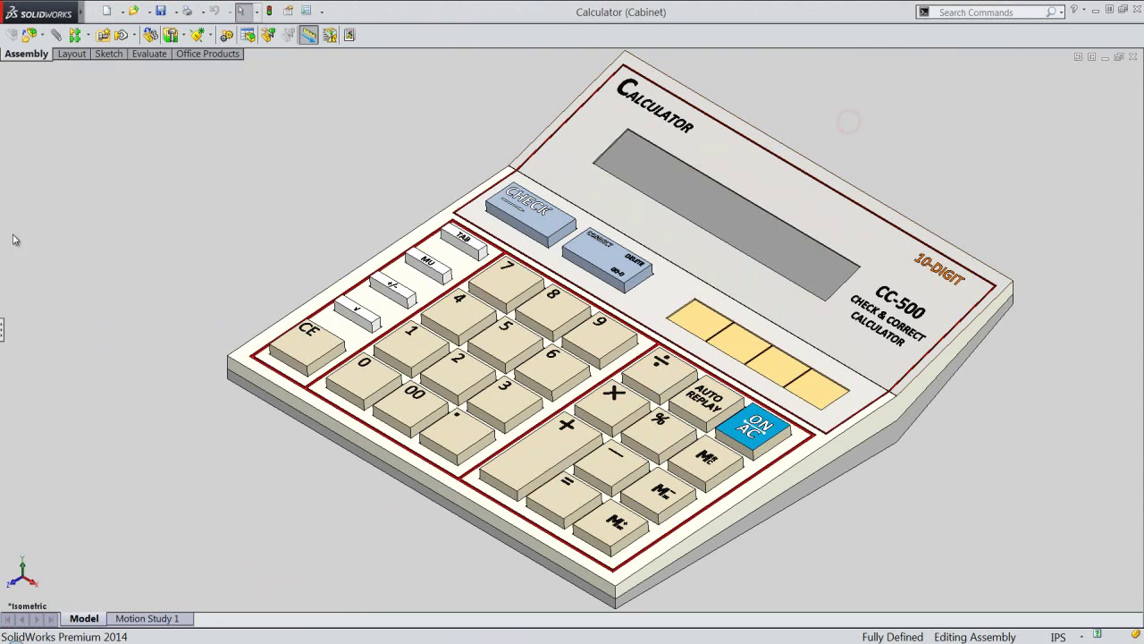
left_click(2, 328)
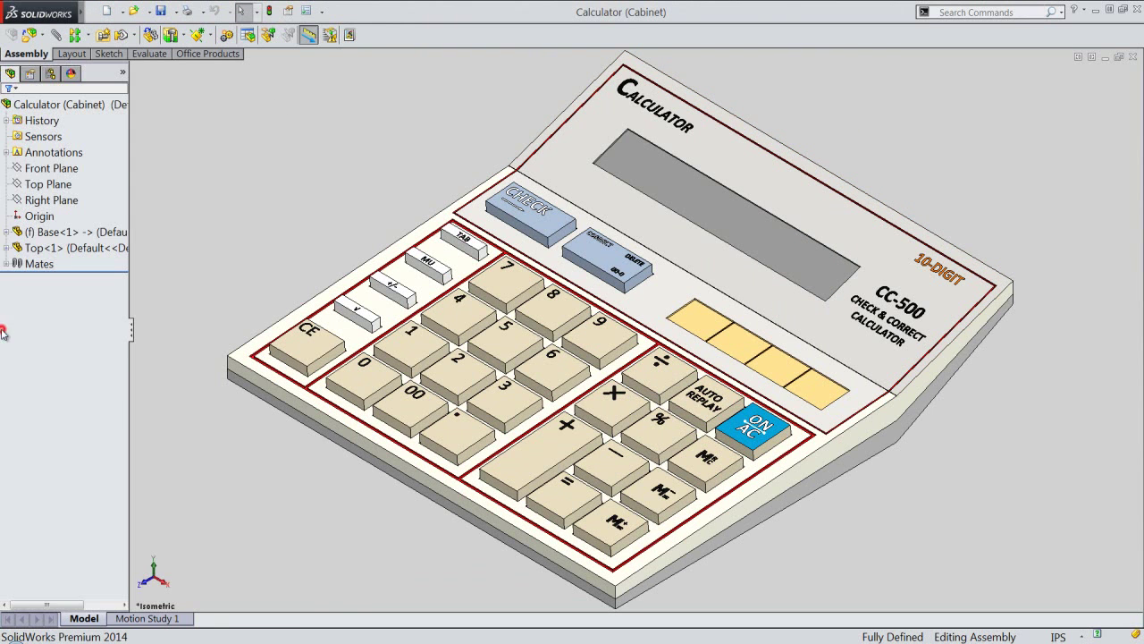
right_click(803, 30)
left_click(823, 47)
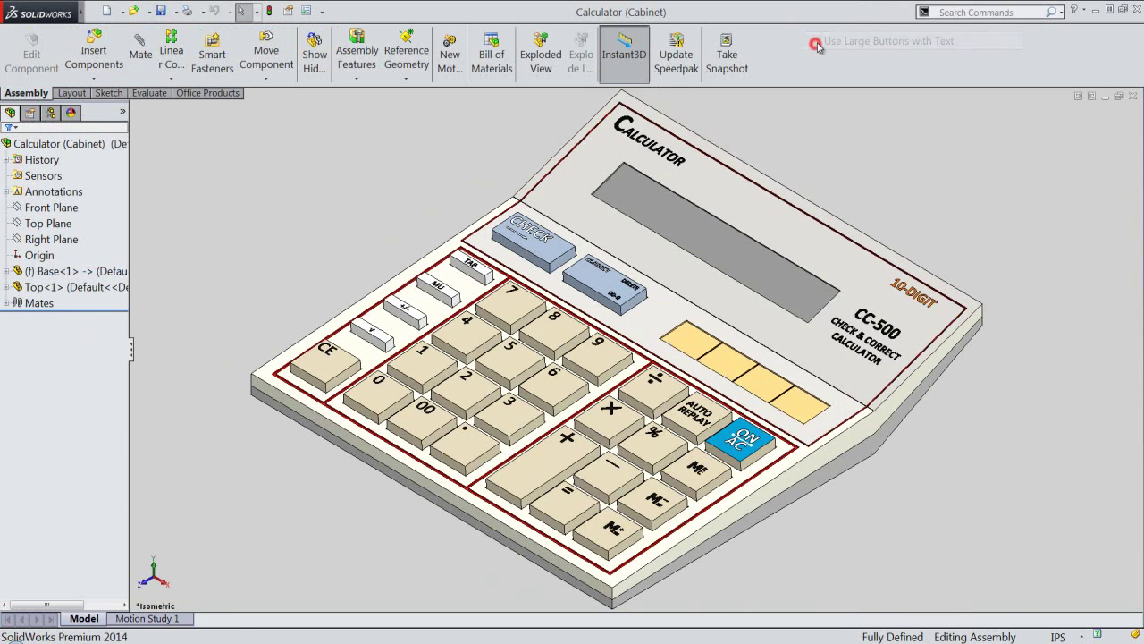
Re-enable the View (Heads-Up) toolbar and the Task Pane from the toolbar list
right_click(825, 51)
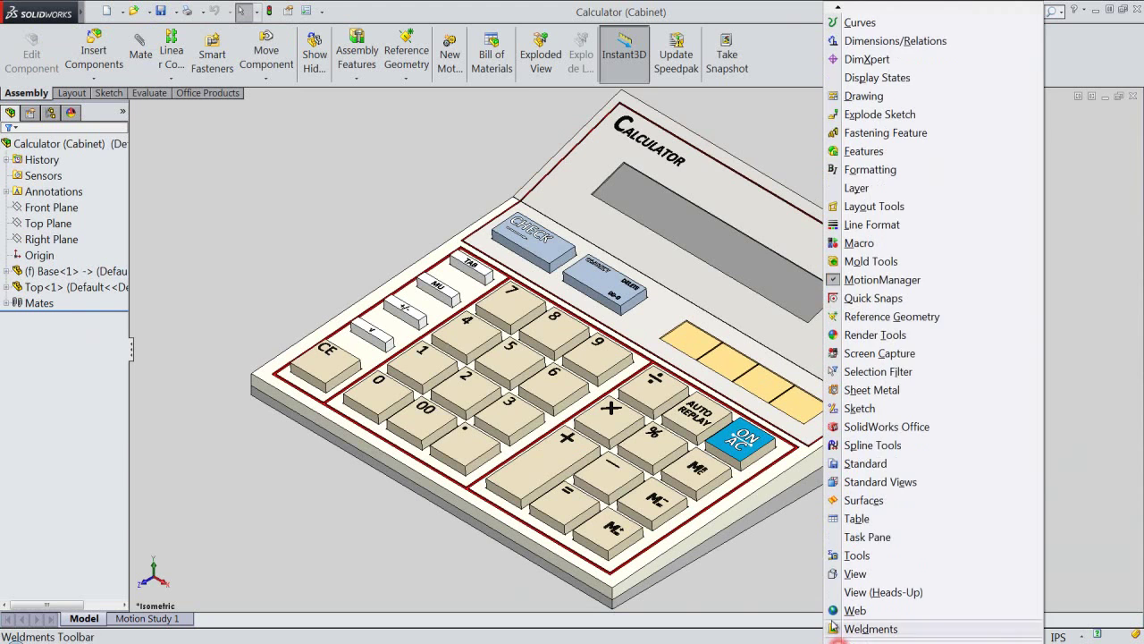
left_click(858, 591)
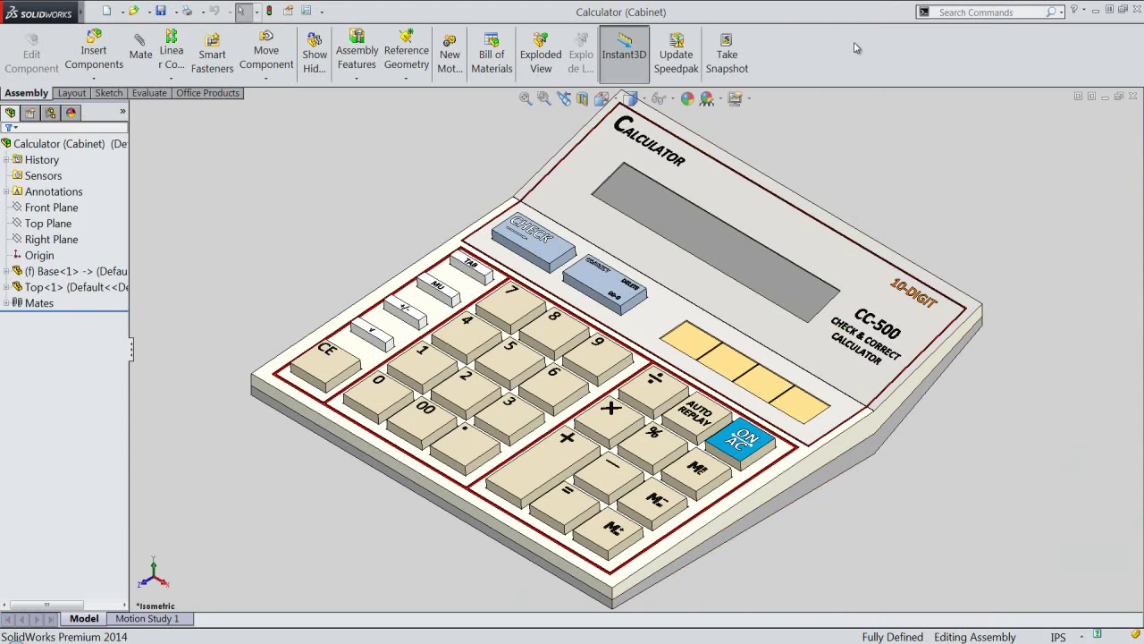
right_click(857, 46)
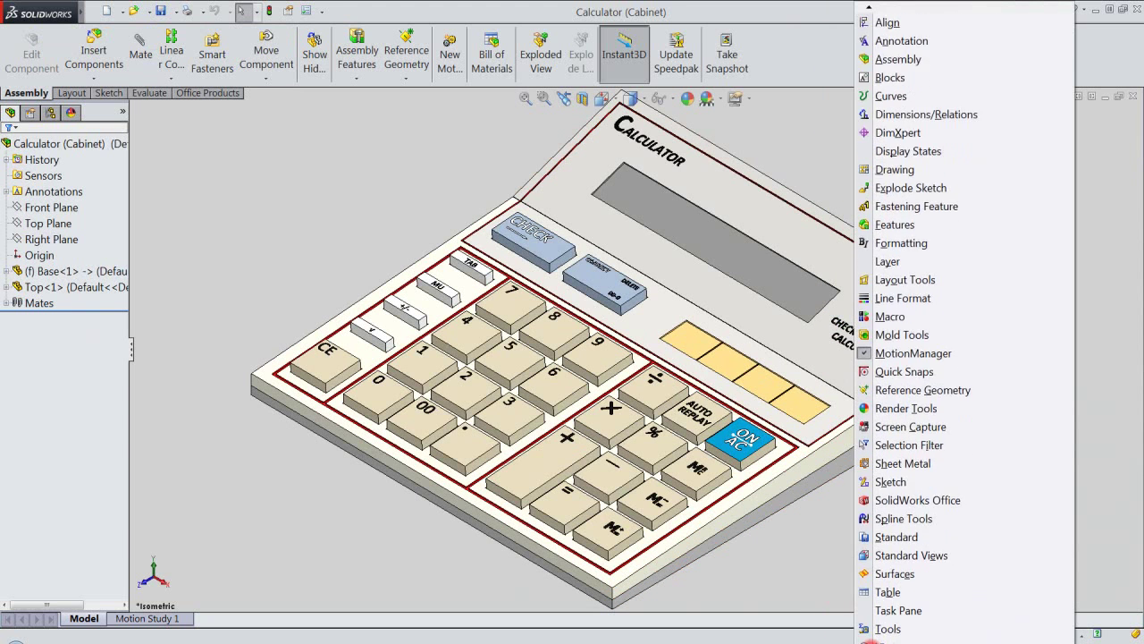
left_click(865, 555)
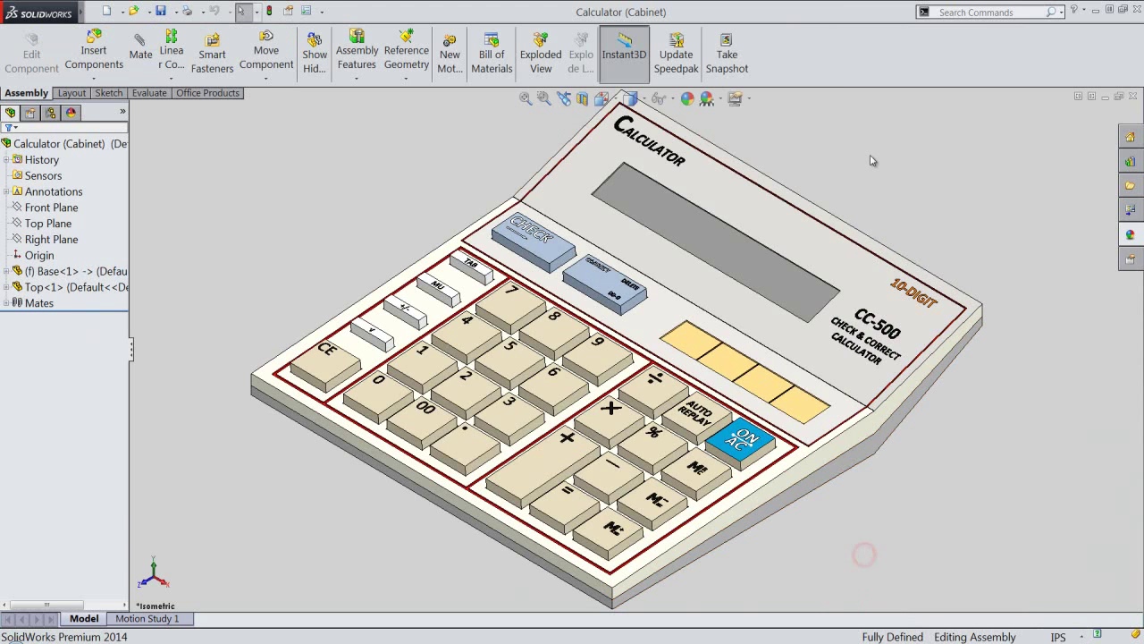